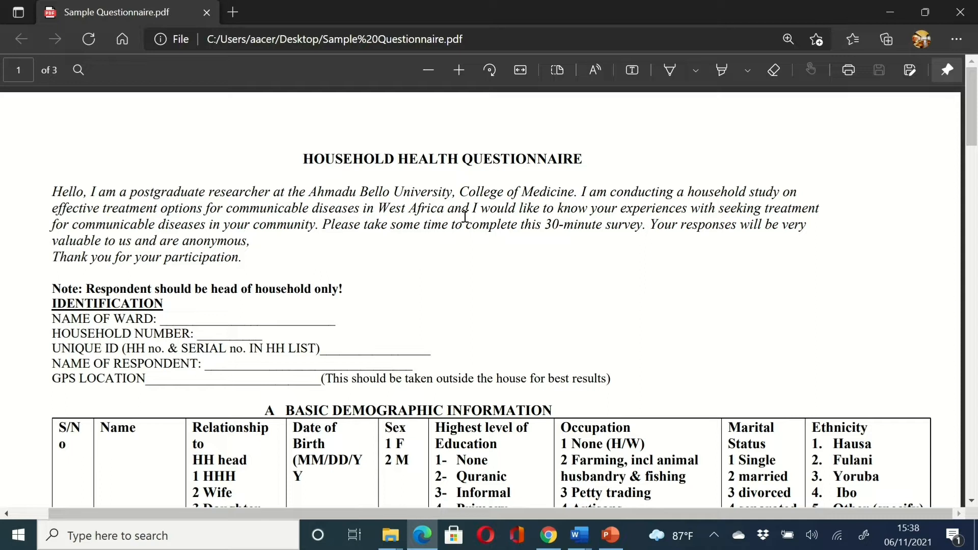
- Highlight the PDF's intro paragraph, from 'Hello' to 'Thank you for your participation.'
scroll(465, 217, "down", 1)
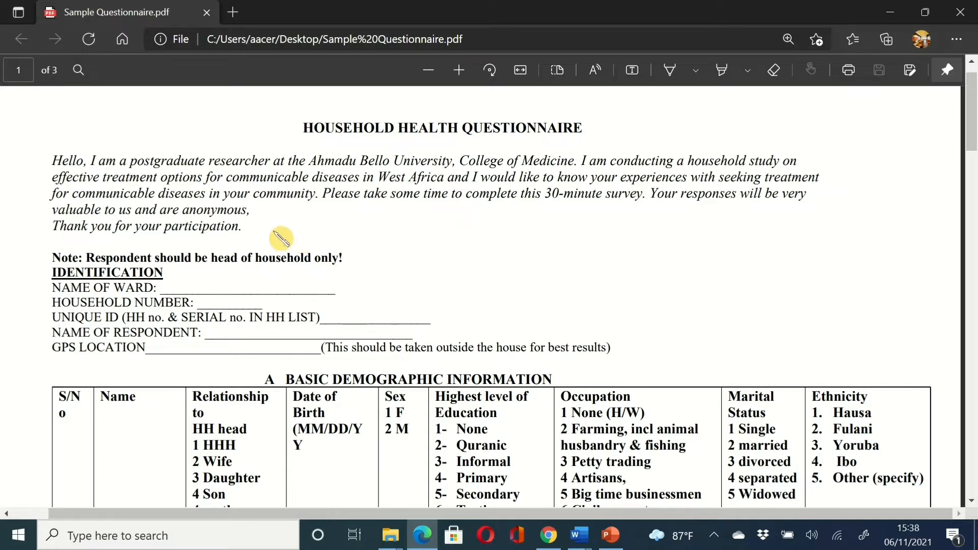
left_click_drag(245, 226, 42, 160)
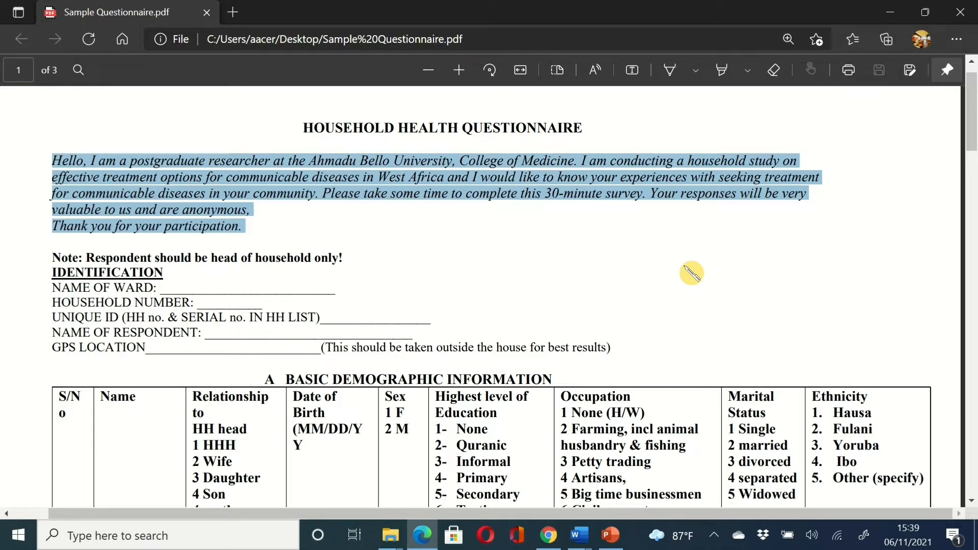
scroll(692, 273, "down", 2)
scroll(692, 274, "up", 2)
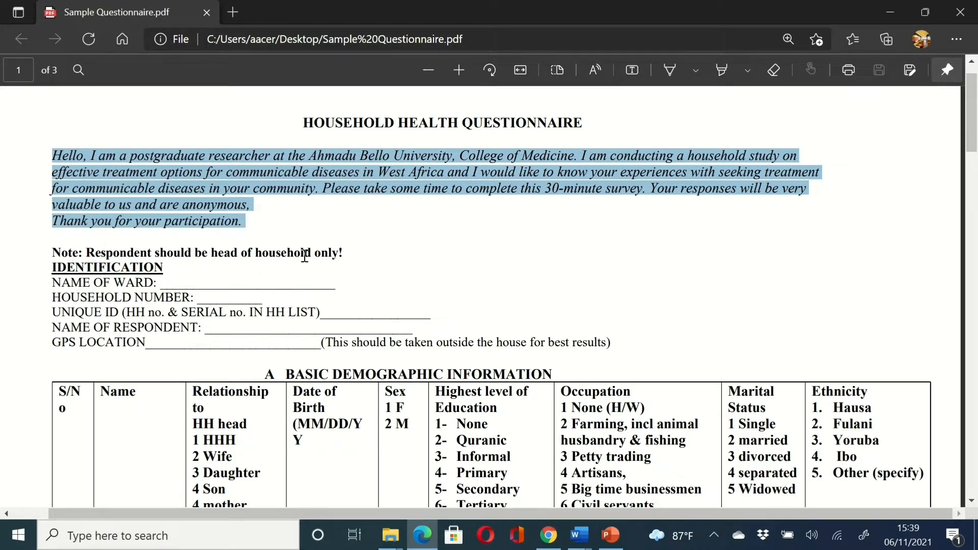
- Scroll past page 1's demographic table to page 2, showing question A1 and section B
scroll(352, 258, "down", 1)
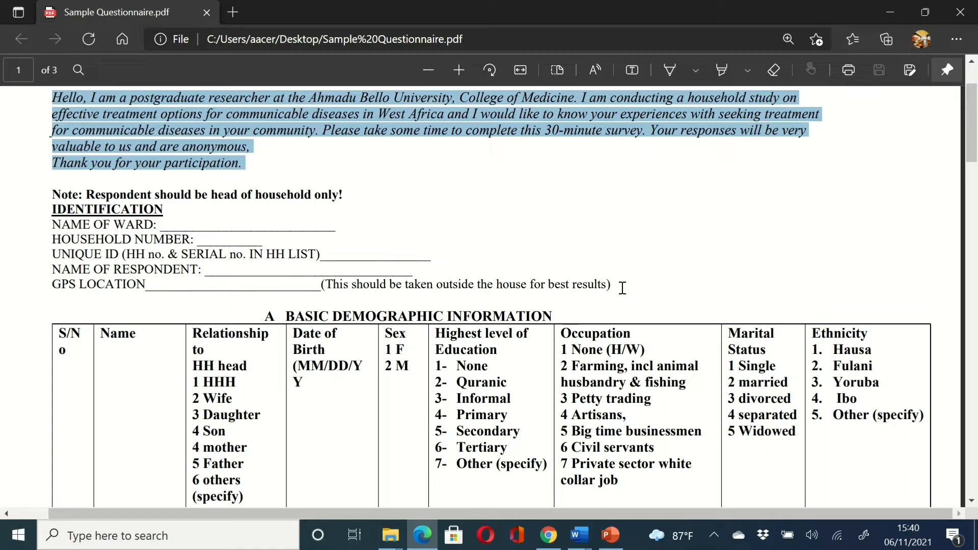
scroll(623, 288, "down", 3)
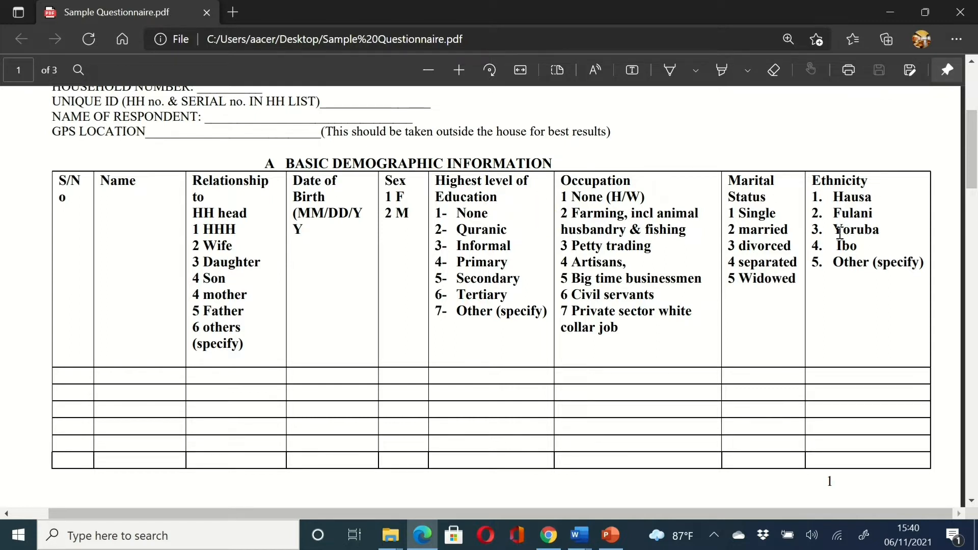
scroll(765, 344, "down", 5)
scroll(764, 344, "down", 4)
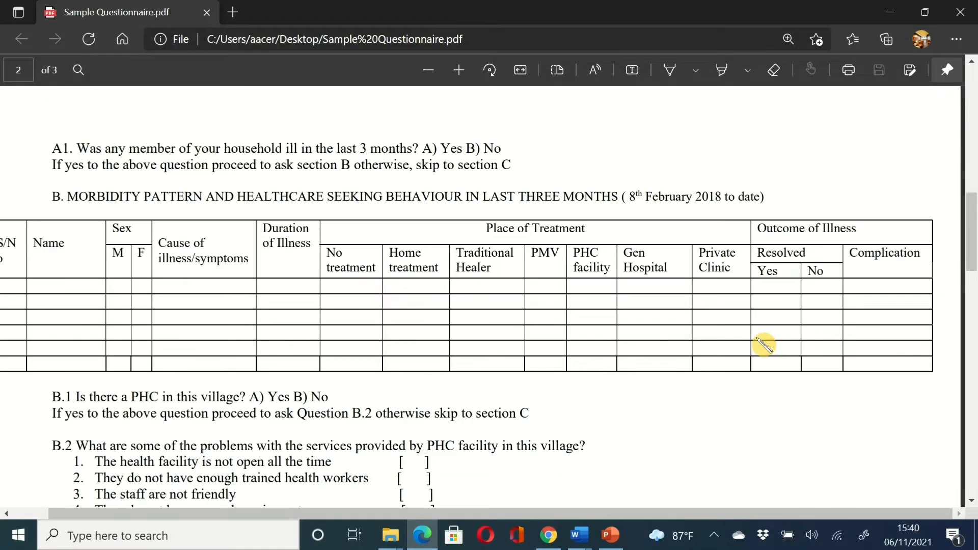
- Scroll past section B and the B.2 list to page 3's Examination and Lab Test Results
scroll(116, 205, "up", 1)
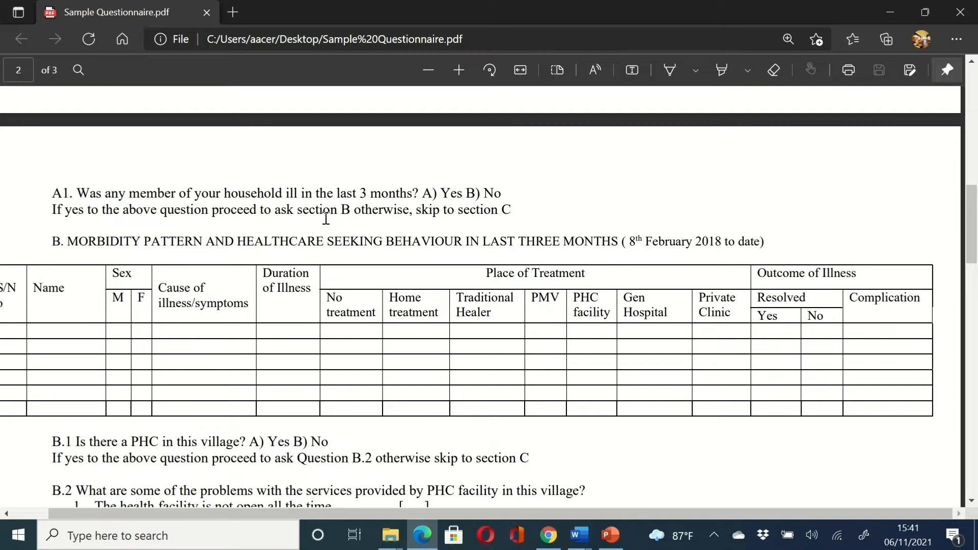
left_click(156, 399)
scroll(707, 268, "left", 1)
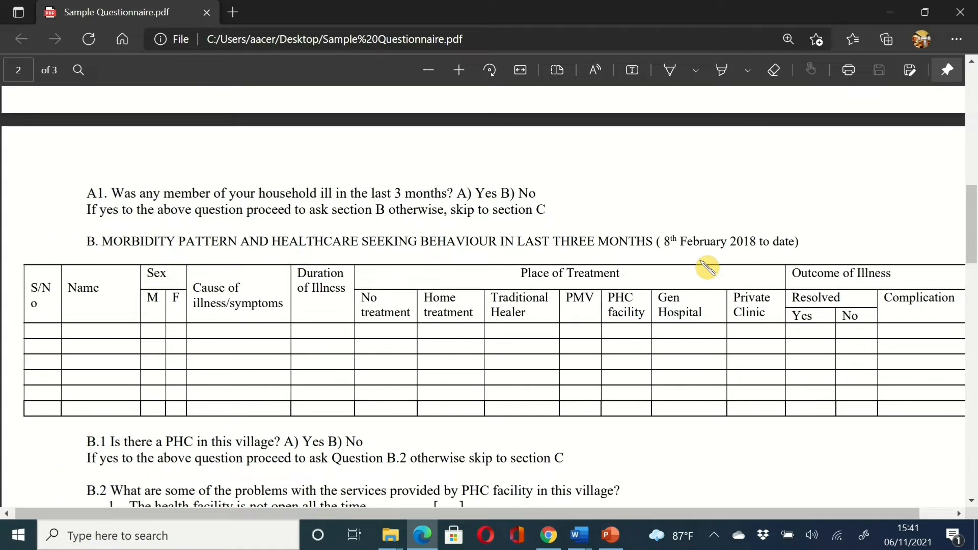
scroll(707, 268, "down", 2)
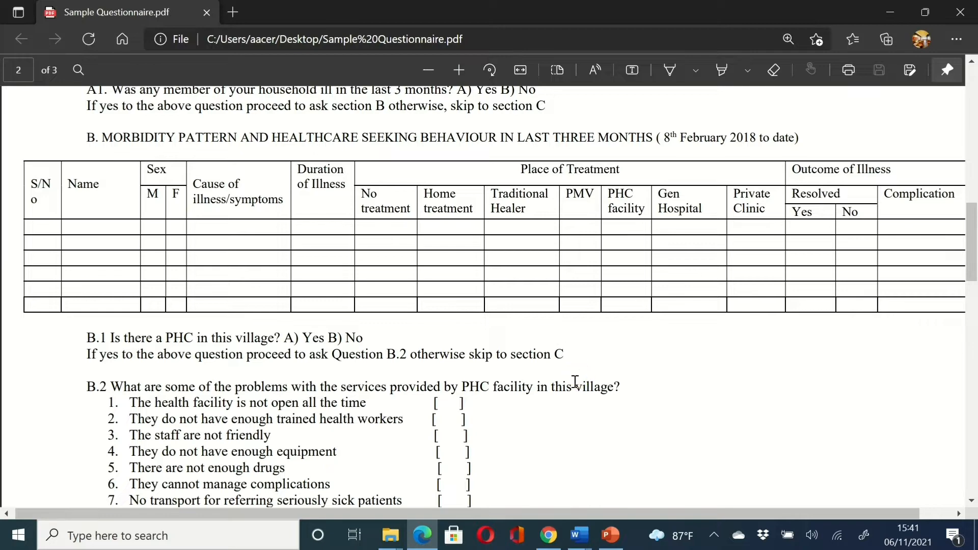
scroll(574, 383, "down", 2)
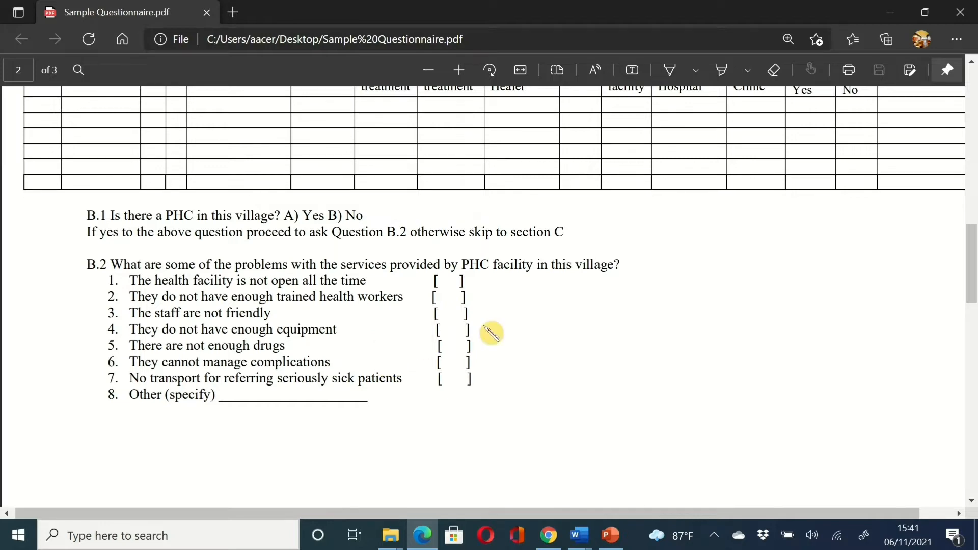
scroll(494, 359, "down", 5)
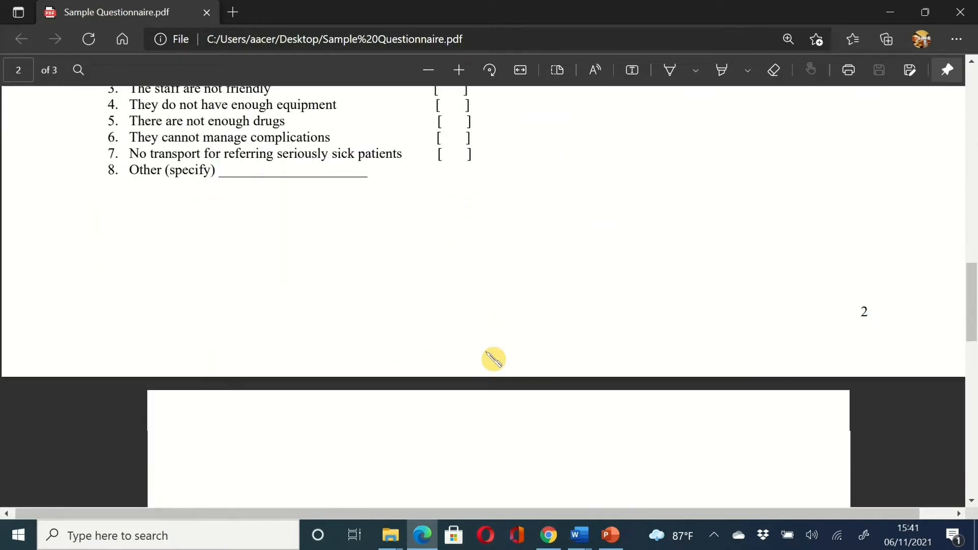
scroll(493, 359, "down", 5)
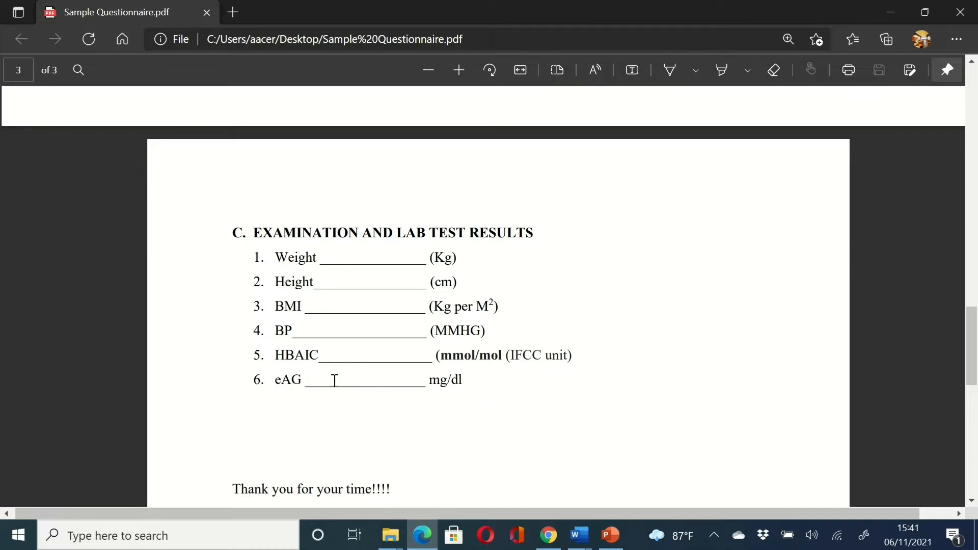
- Review pages 2–3 of the questionnaire once more, then bring the Chrome window forward
scroll(415, 443, "down", 8)
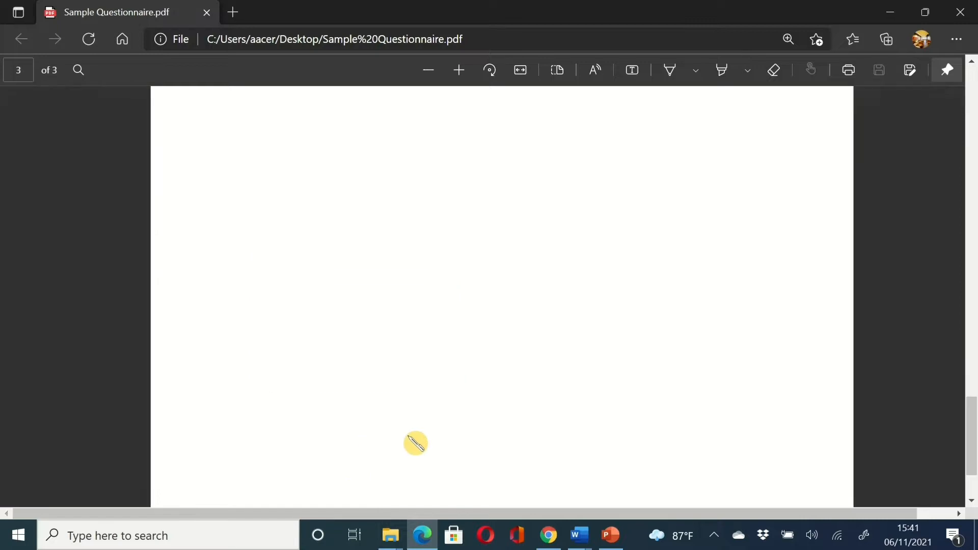
scroll(416, 443, "up", 8)
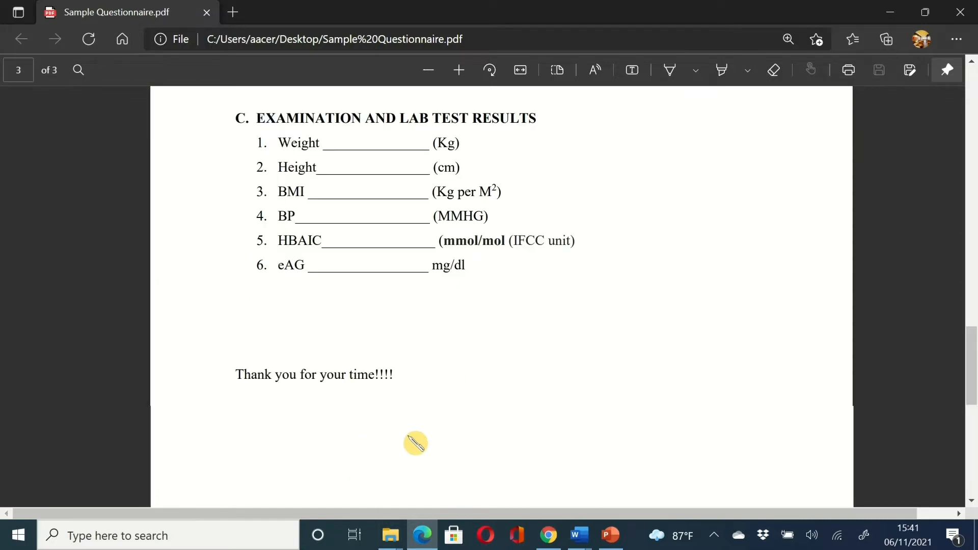
scroll(415, 443, "up", 2)
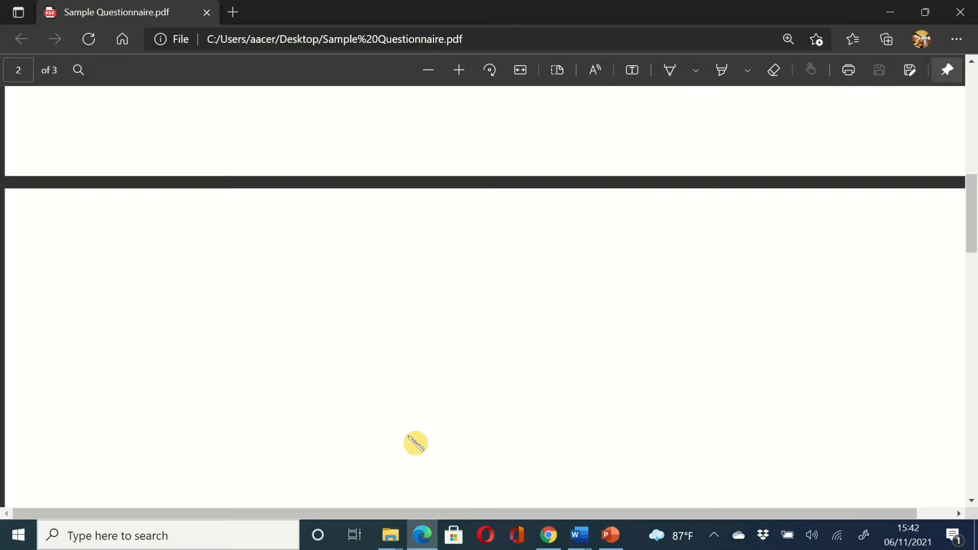
scroll(415, 444, "up", 5)
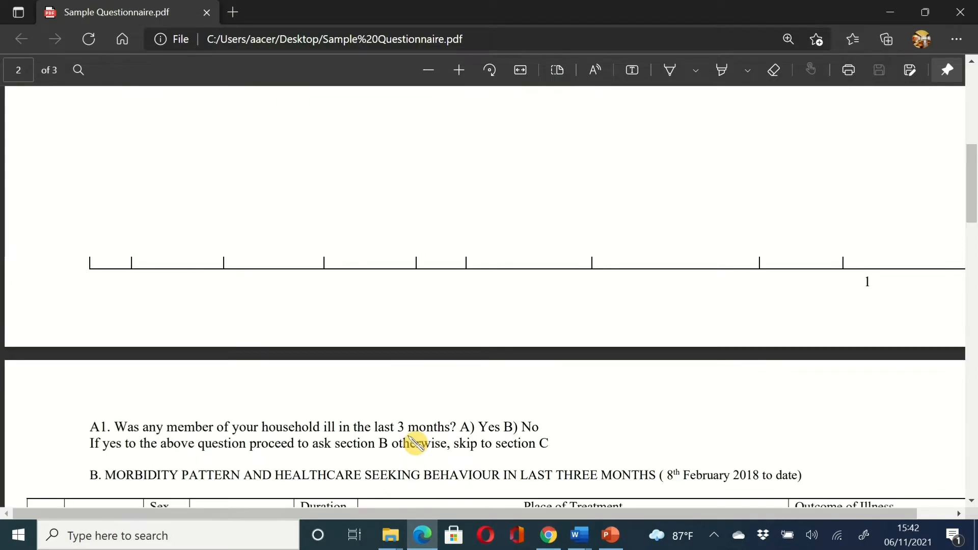
scroll(415, 444, "down", 5)
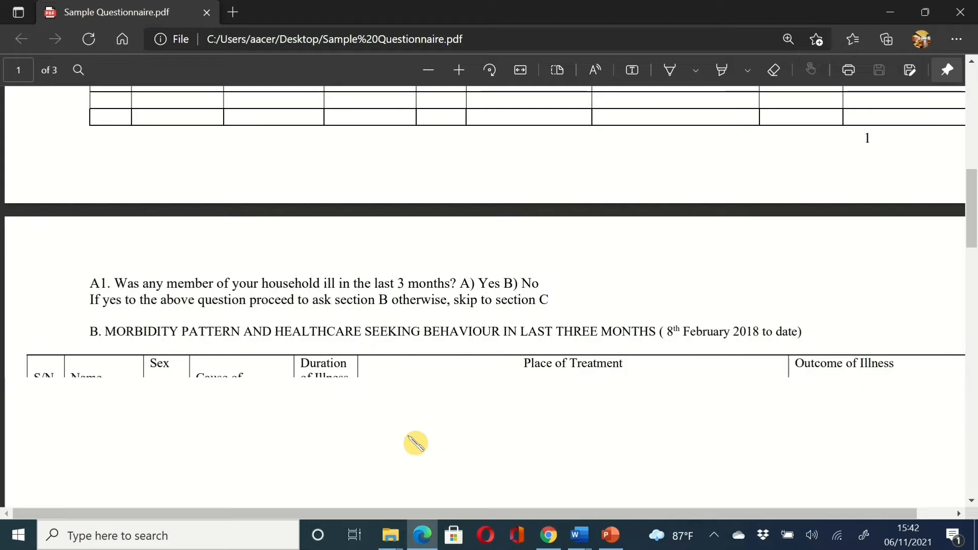
scroll(415, 444, "down", 2)
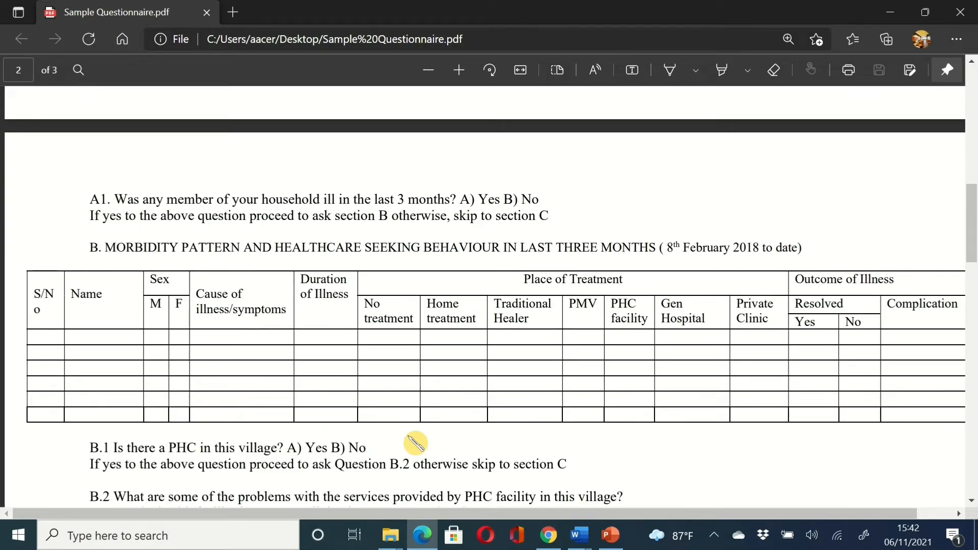
scroll(416, 443, "down", 1)
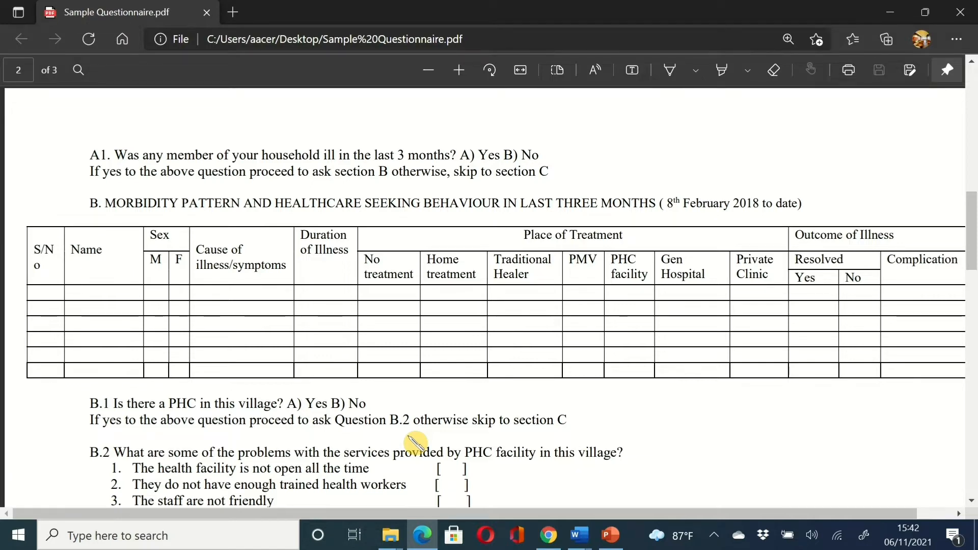
scroll(415, 442, "down", 6)
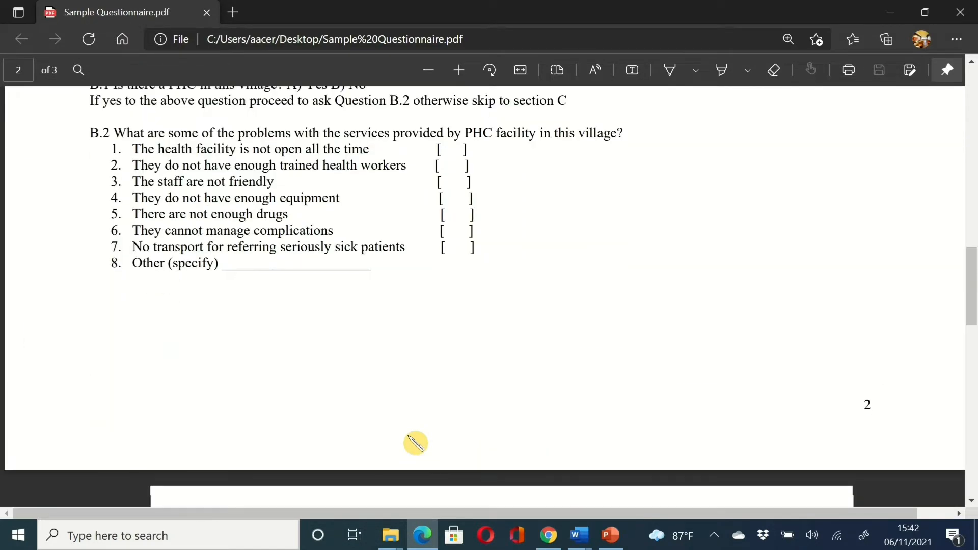
scroll(416, 442, "down", 1)
scroll(415, 442, "down", 8)
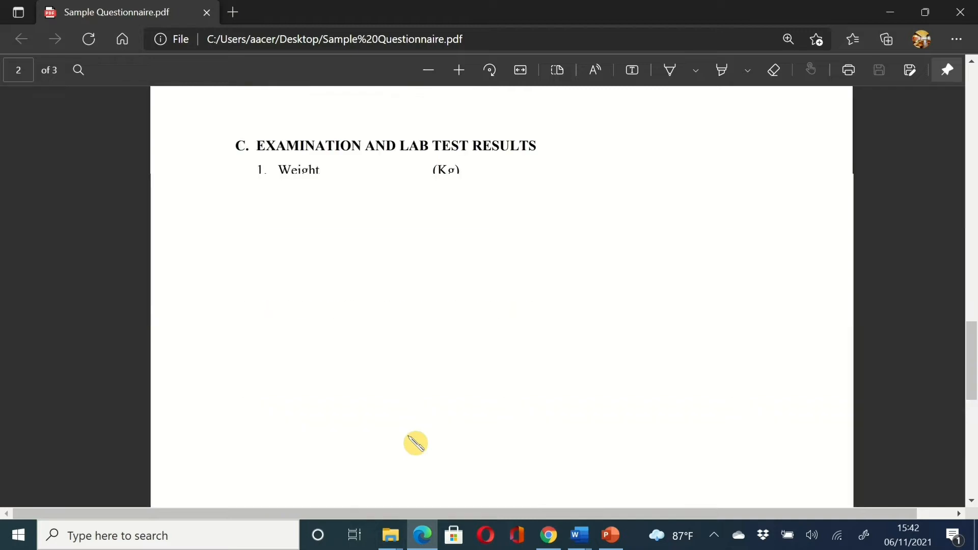
scroll(416, 442, "down", 4)
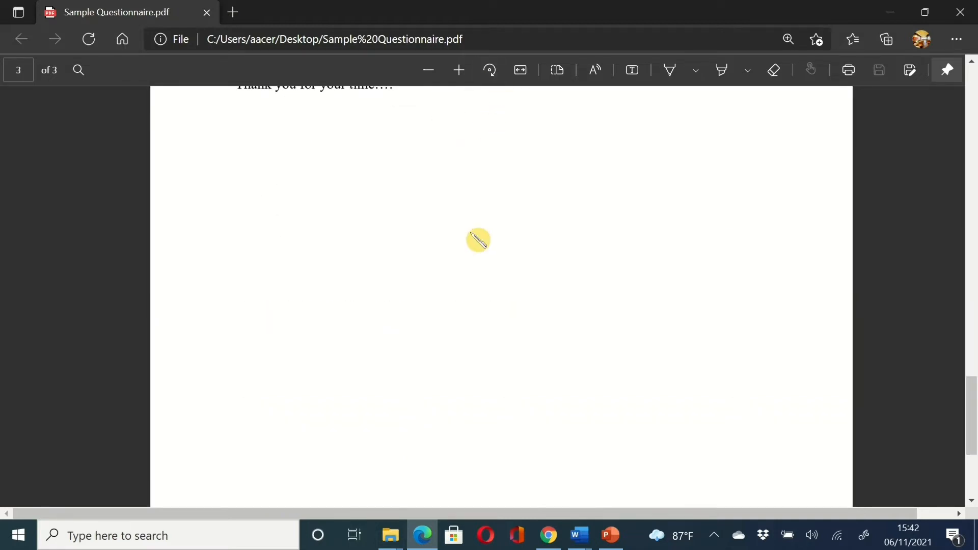
scroll(478, 240, "up", 2)
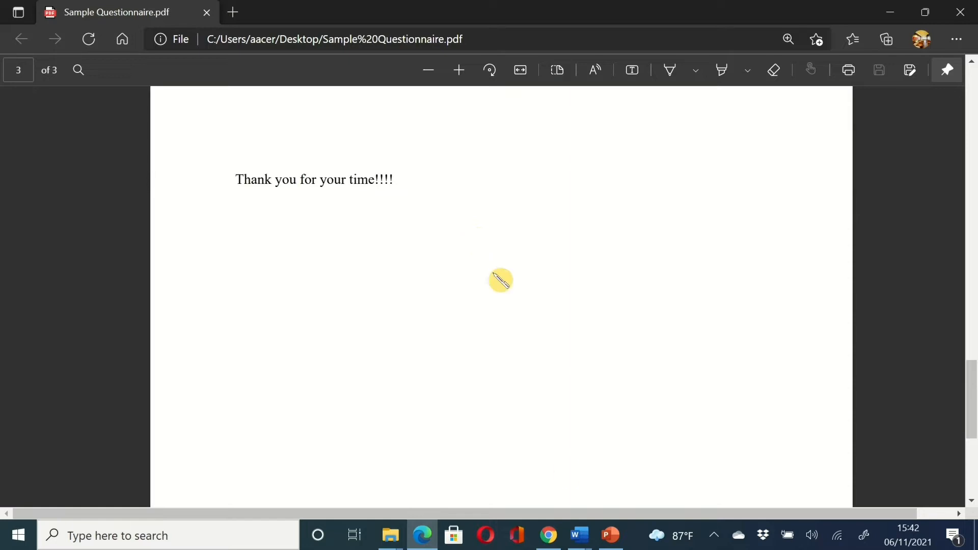
left_click(551, 536)
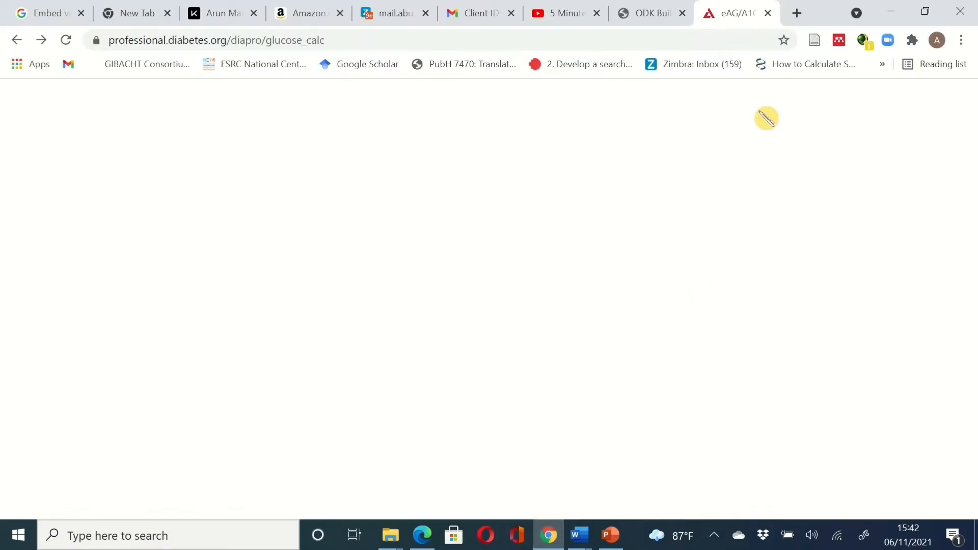
- Load ODK Build at build.getodk.org in a new tab via the 'odk build' search suggestion
left_click(798, 14)
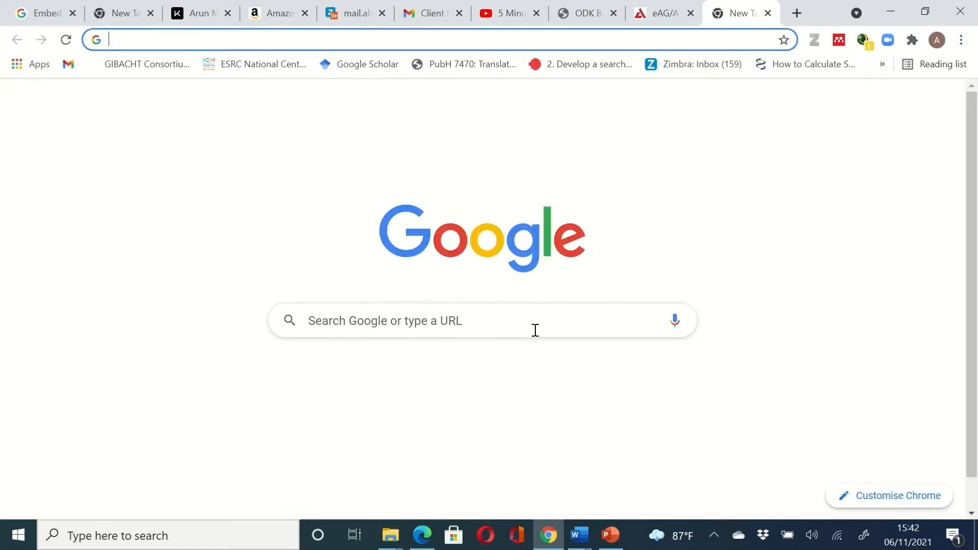
left_click(536, 330)
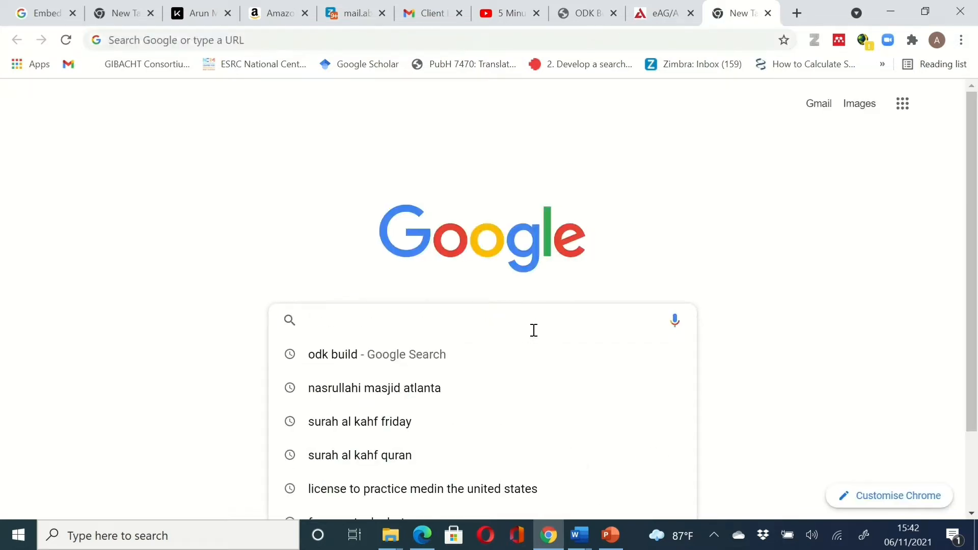
left_click(481, 355)
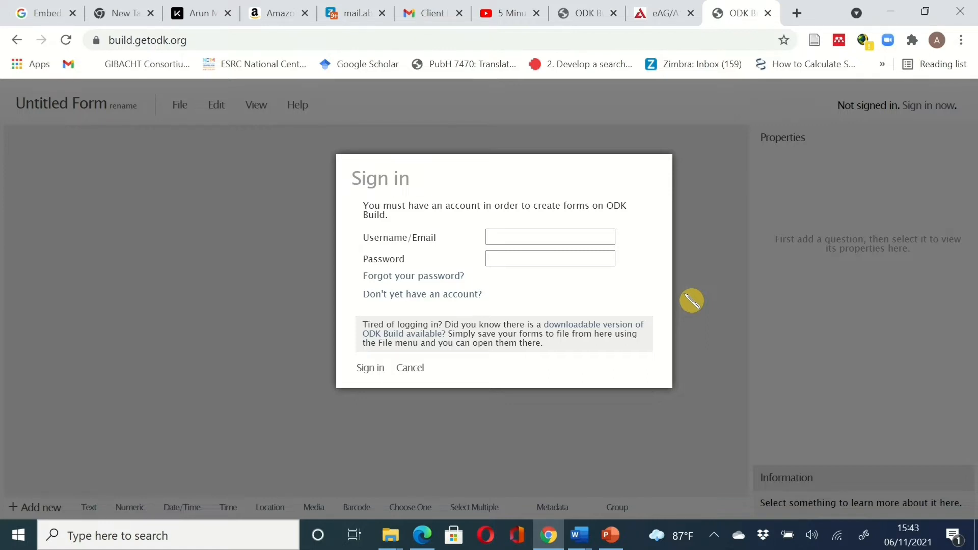
- Cancel the ODK Build sign-in to reach the empty Untitled Form, then switch to the PDF
left_click(570, 232)
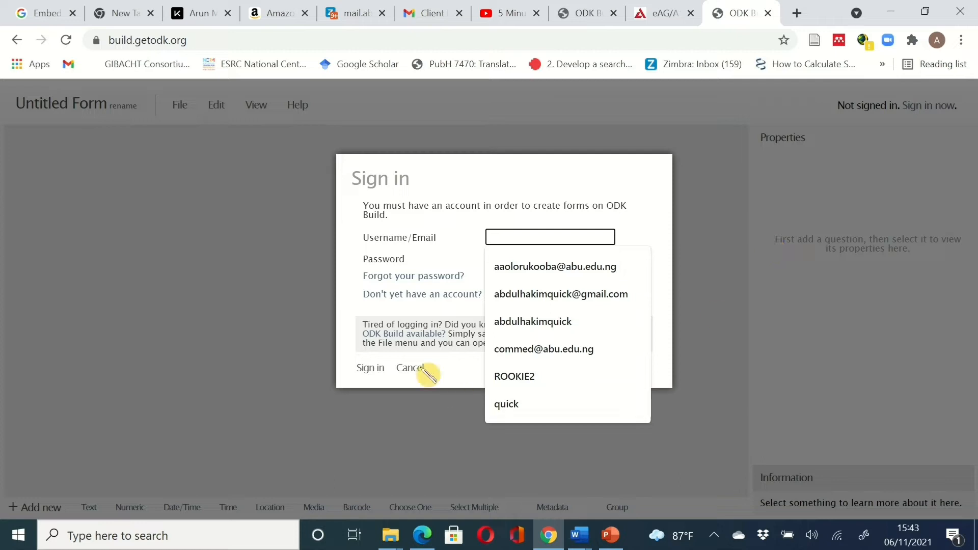
left_click(424, 408)
left_click(414, 374)
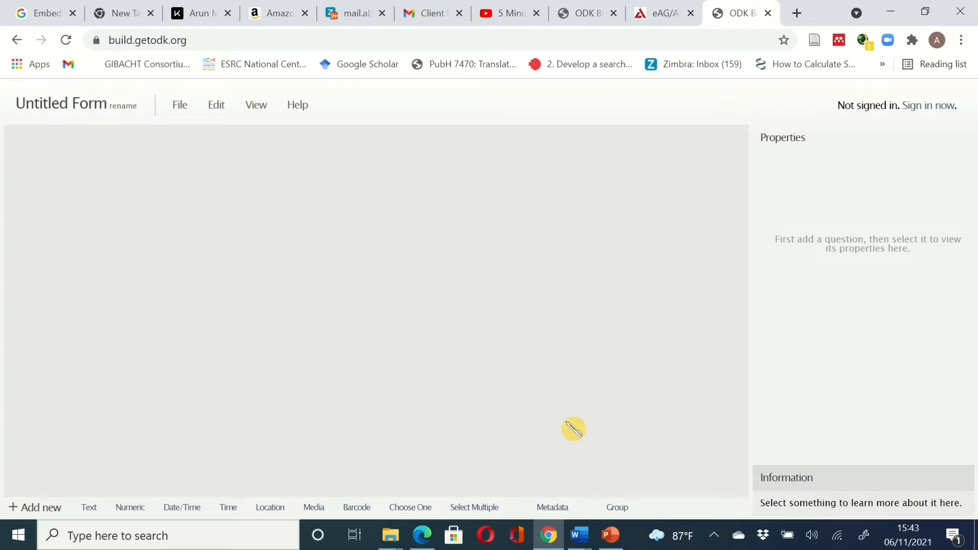
left_click(423, 535)
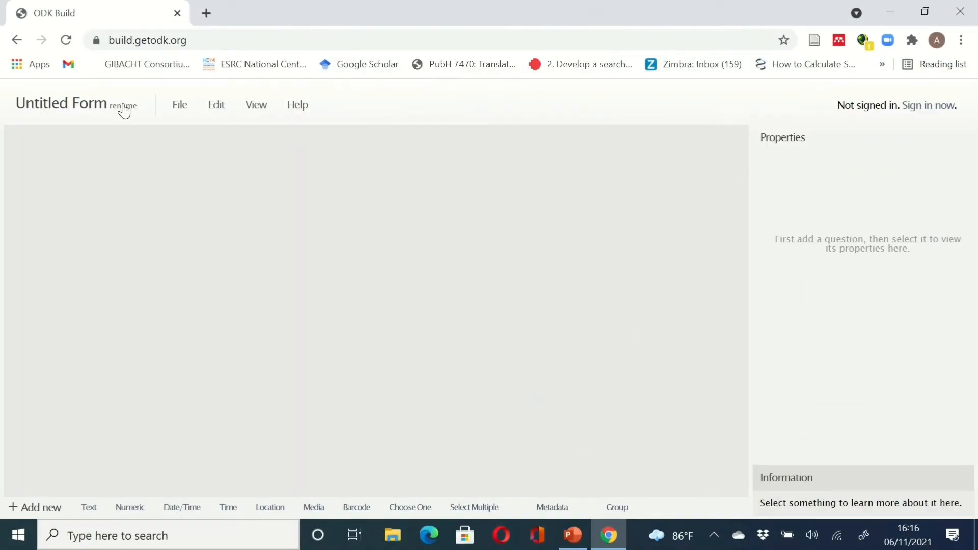
- Replace the 'Untitled Form' title with 'Household Health Questionnaire'
left_click(124, 108)
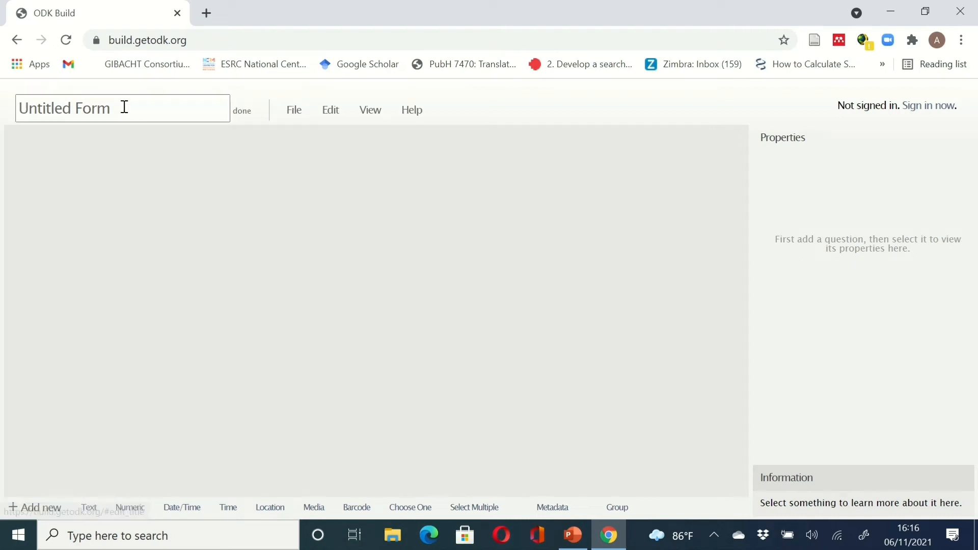
key("BackSpace")
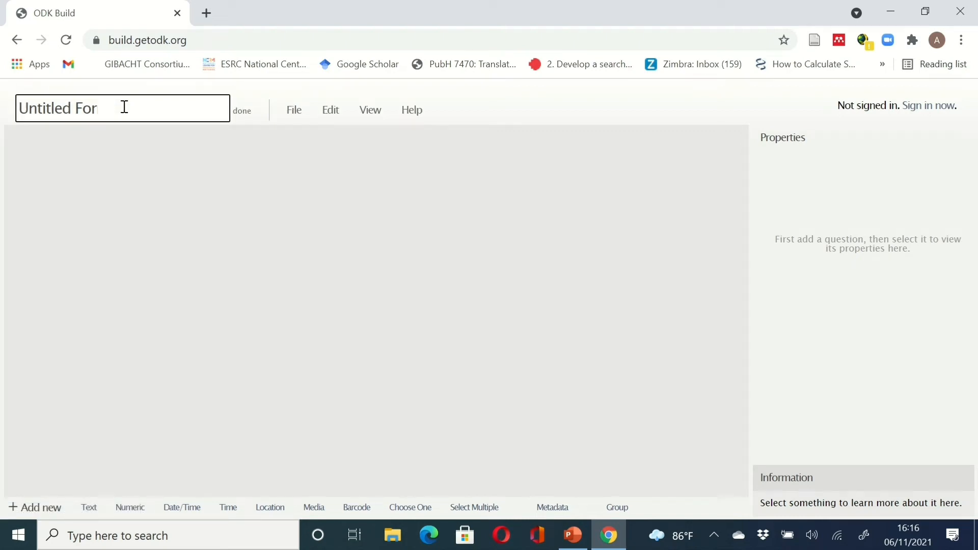
key("BackSpace")
key("BackSpace")
key("BackSpace")
key("BackSpace")
key("BackSpace")
key("BackSpace")
key("BackSpace")
key("BackSpace")
key("BackSpace")
key("BackSpace")
key("BackSpace")
key("BackSpace")
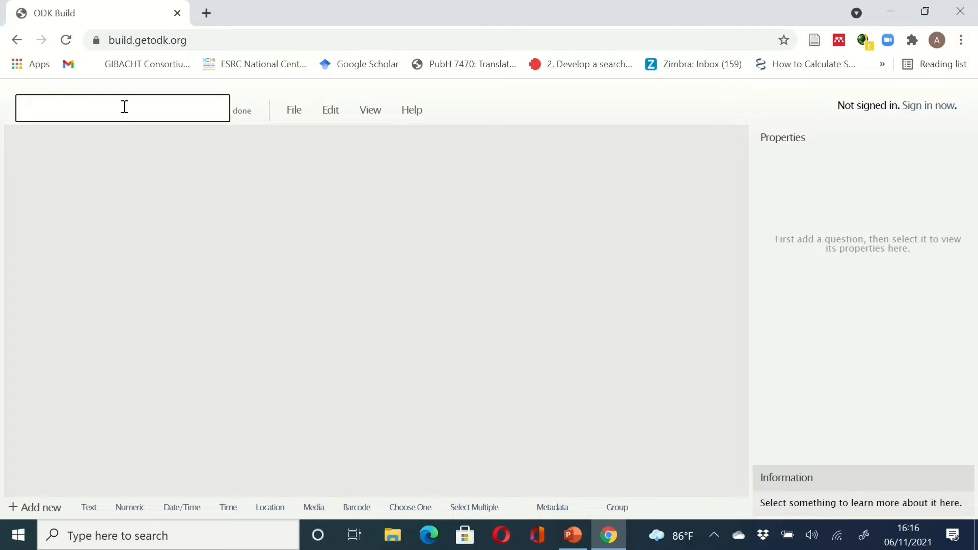
type("Househ")
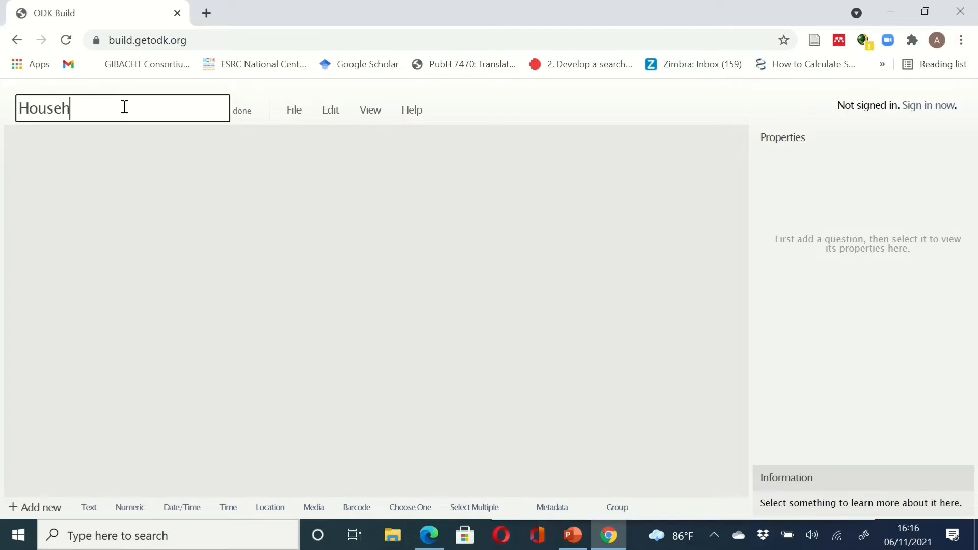
type("old H")
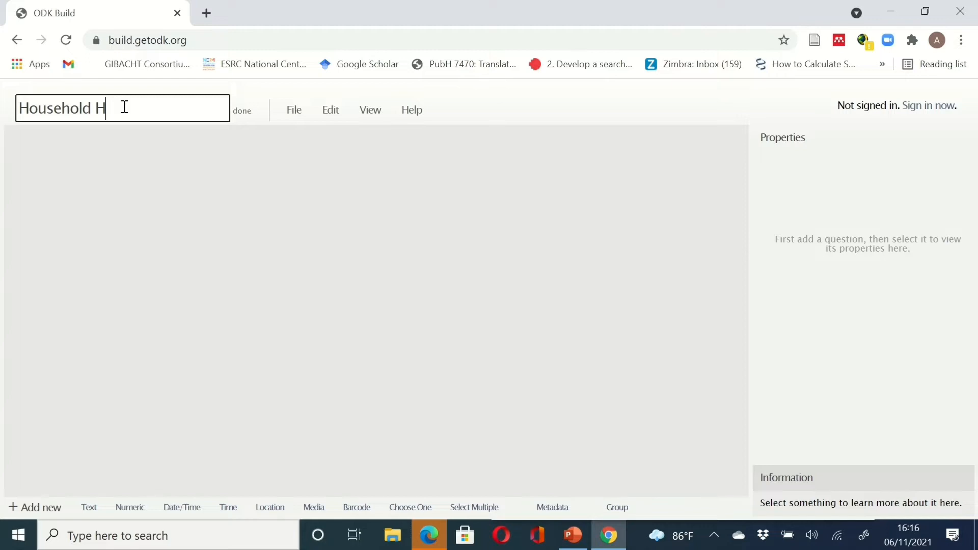
type("ealth Questionnaire")
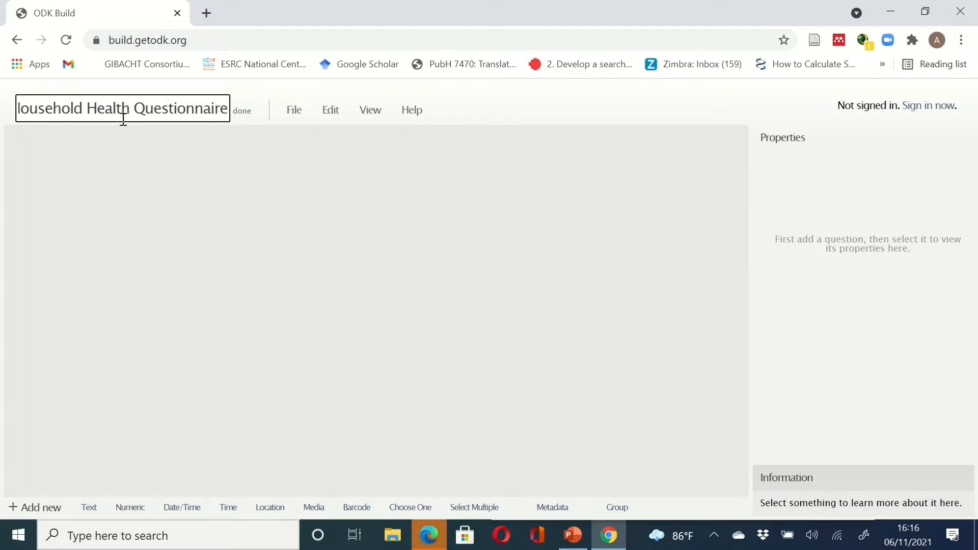
left_click(244, 113)
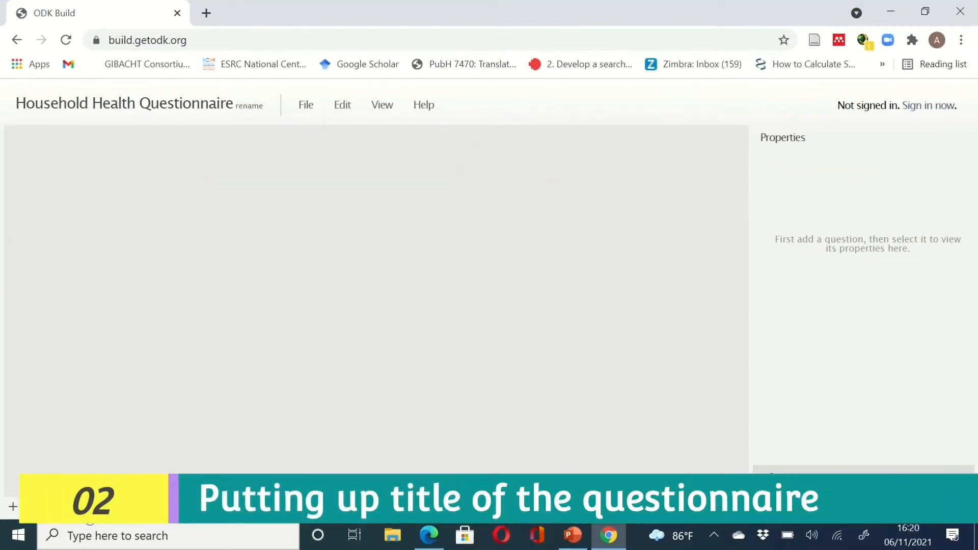
- Add a read-only text question with Data Name 'Title' and pasted label 'HOUSEHOLD HEALTH QUESTIONNAIRE'
left_click(88, 511)
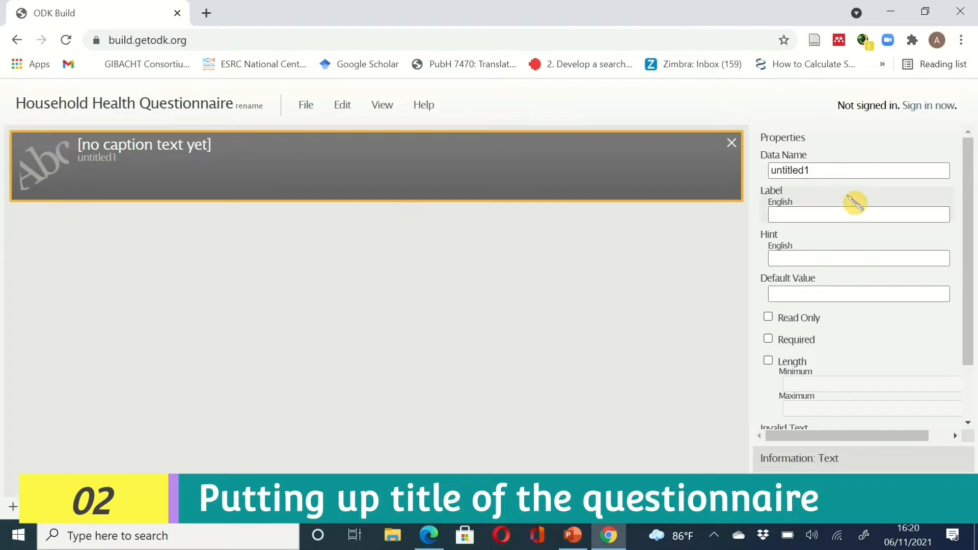
left_click_drag(820, 171, 772, 173)
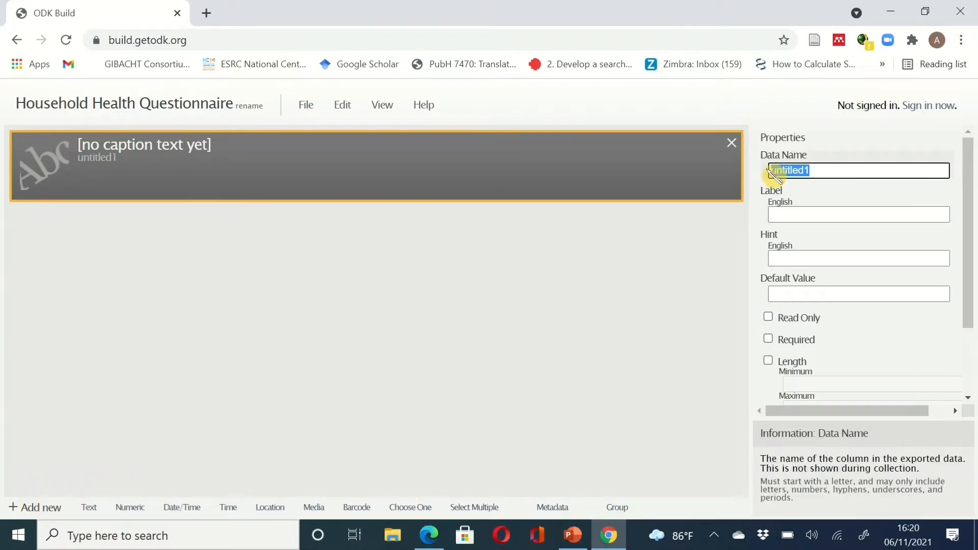
type("Tit")
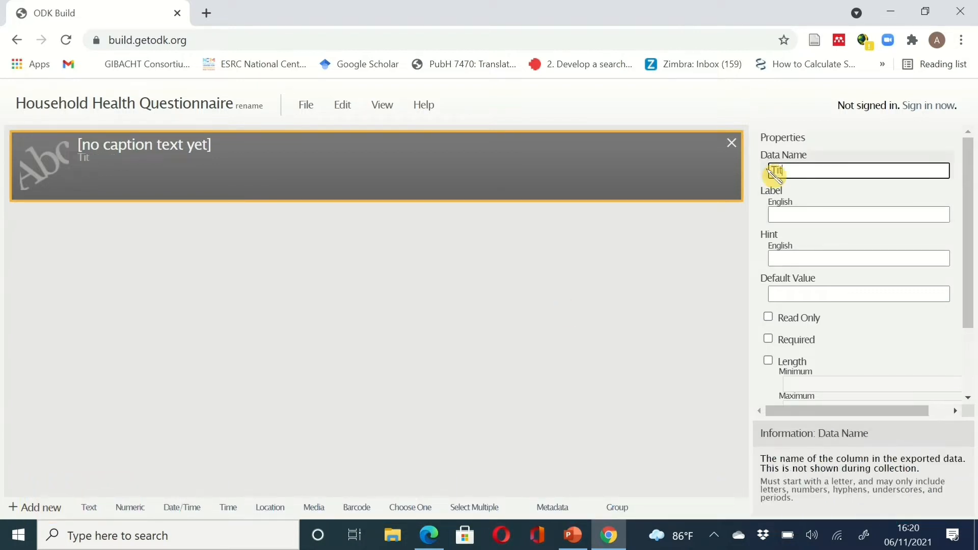
type("le")
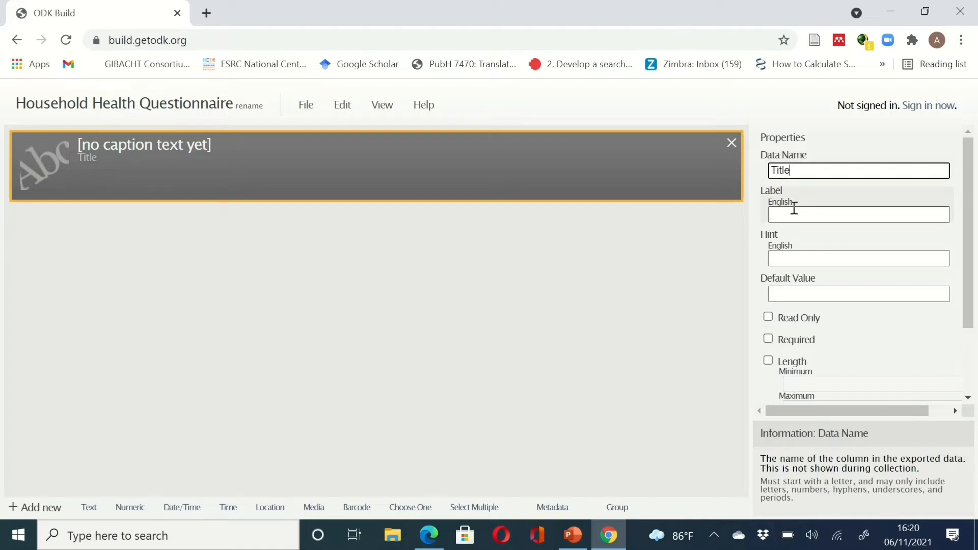
left_click(794, 210)
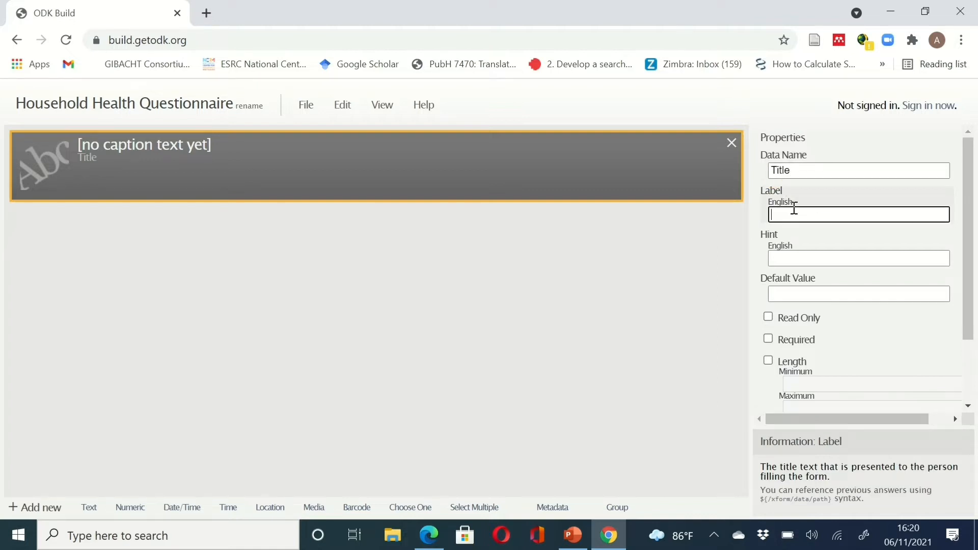
type("HOUSEHOLD HEALTH QUESTIONNAIRE")
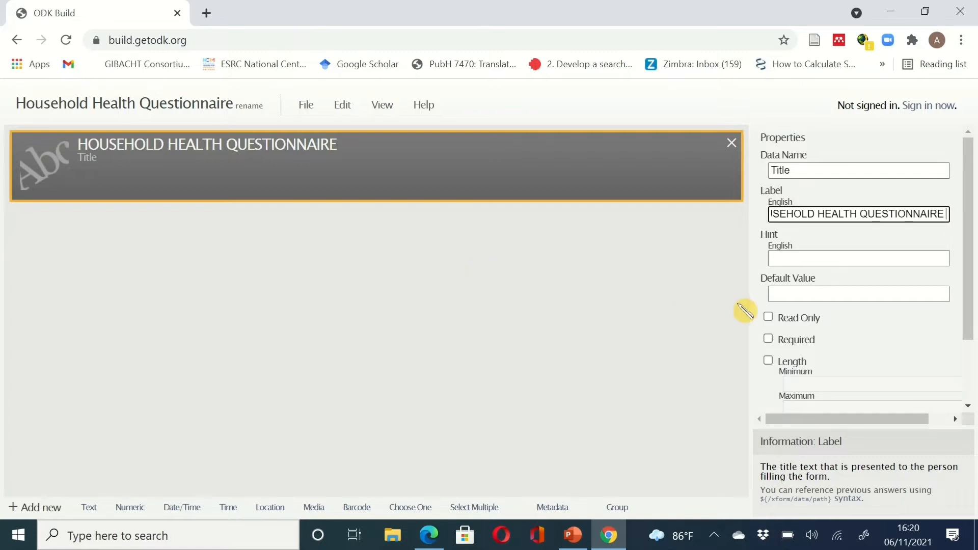
left_click(768, 317)
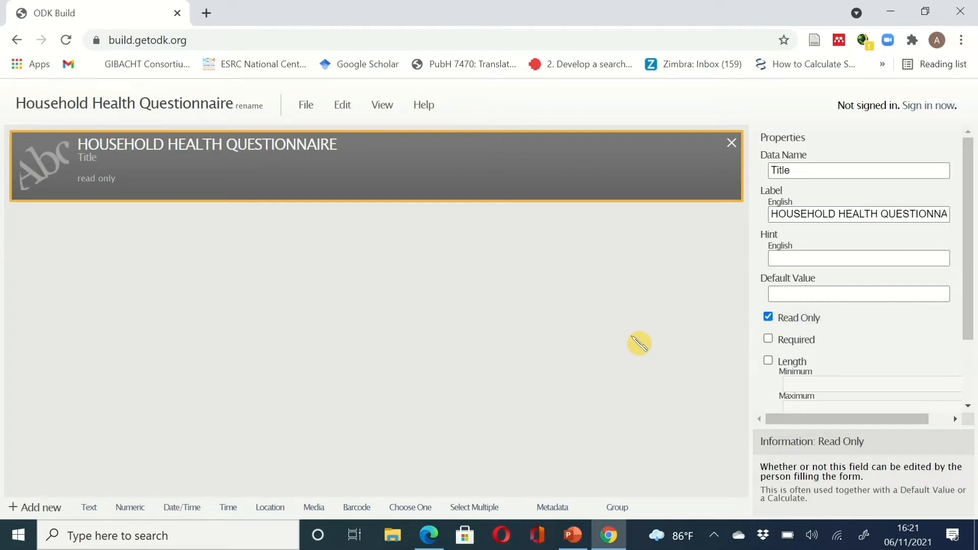
- Copy the whole introduction paragraph from the questionnaire PDF and go back to ODK Build
left_click(617, 539)
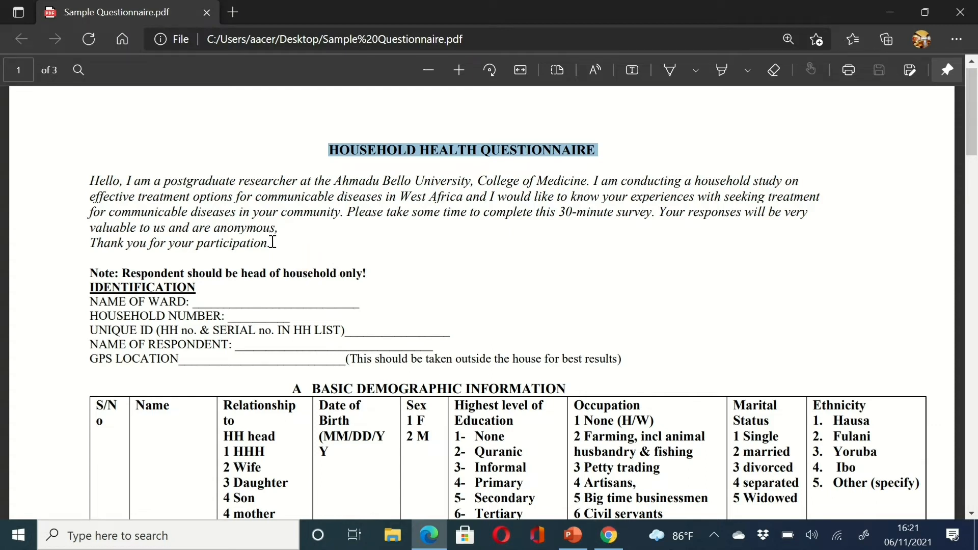
left_click_drag(273, 242, 80, 172)
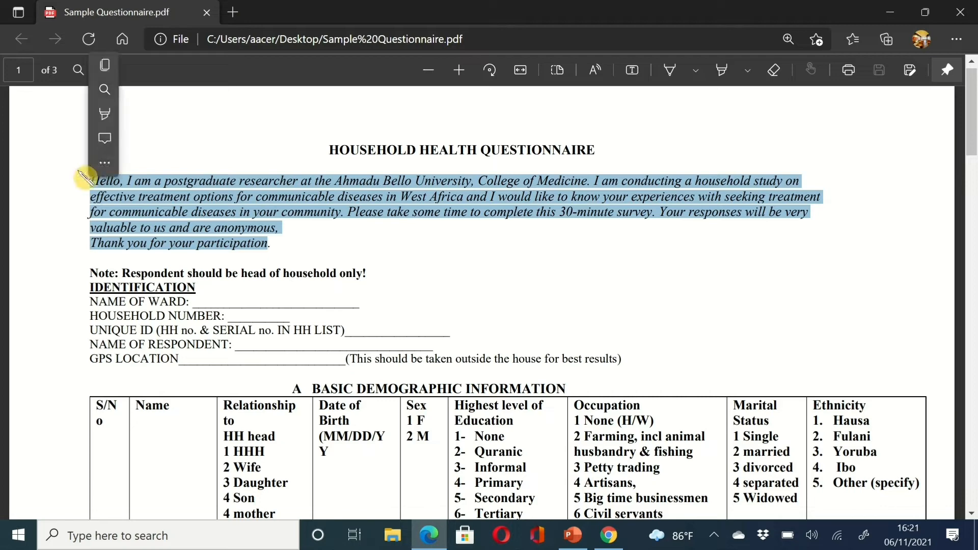
key("ctrl+c")
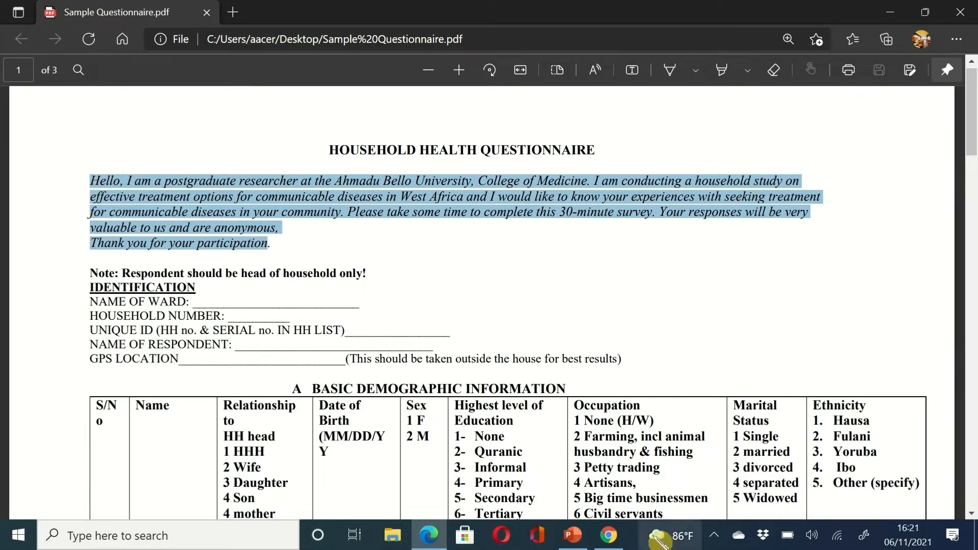
left_click(614, 538)
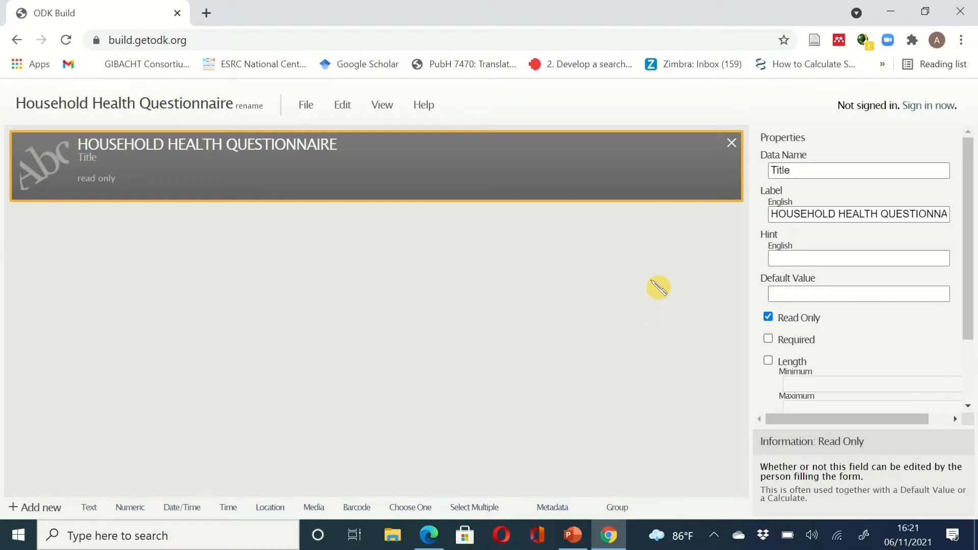
- Add a read-only text question 'Intro' labelled with the pasted introduction paragraph, then return to the PDF
left_click(90, 508)
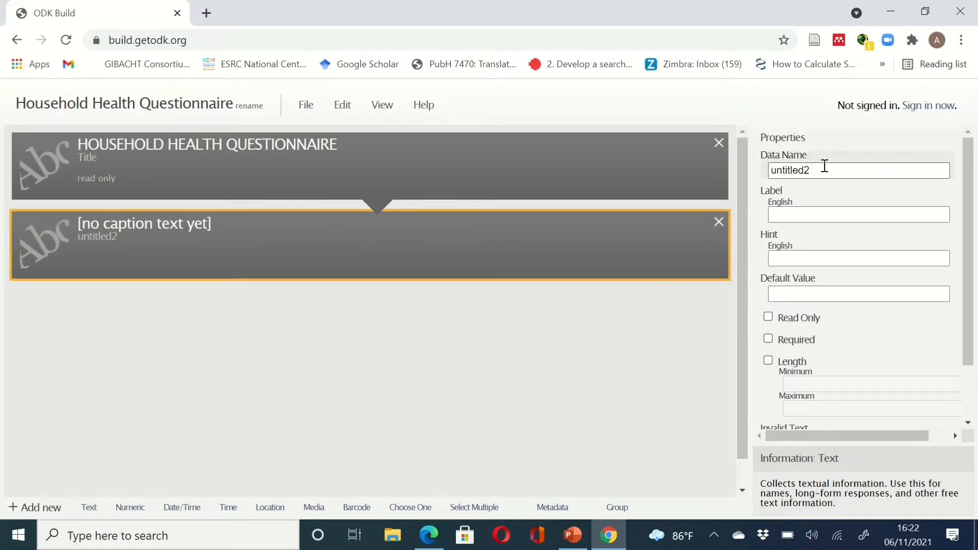
double_click(802, 170)
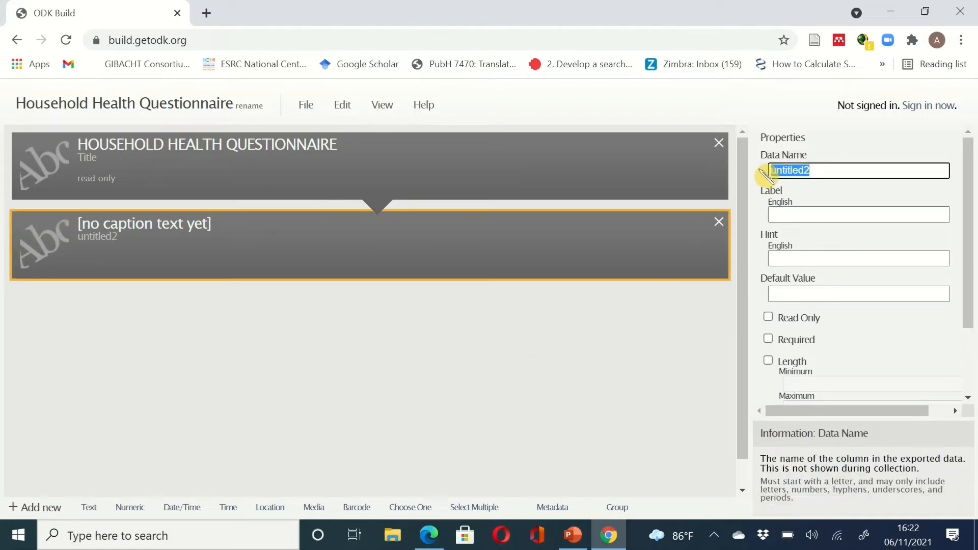
type("Intro")
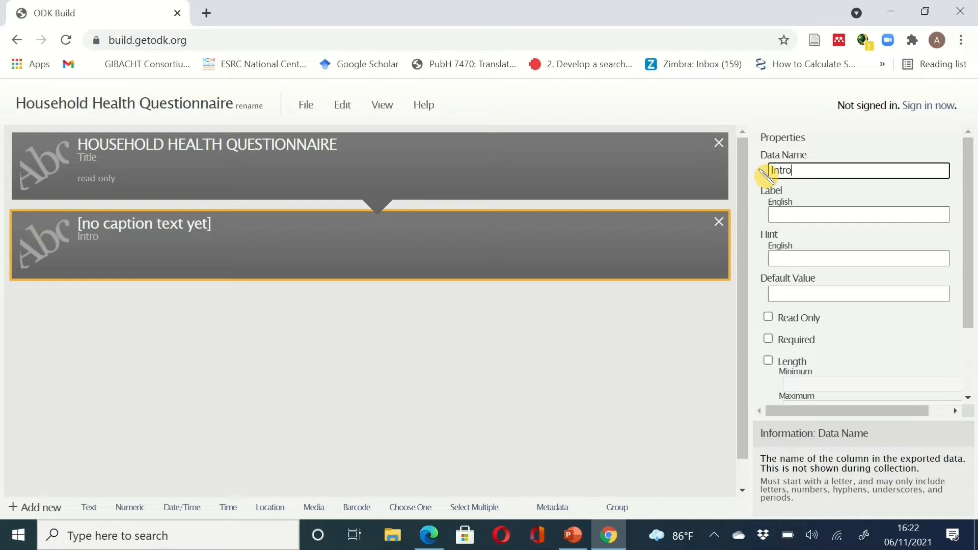
left_click(798, 214)
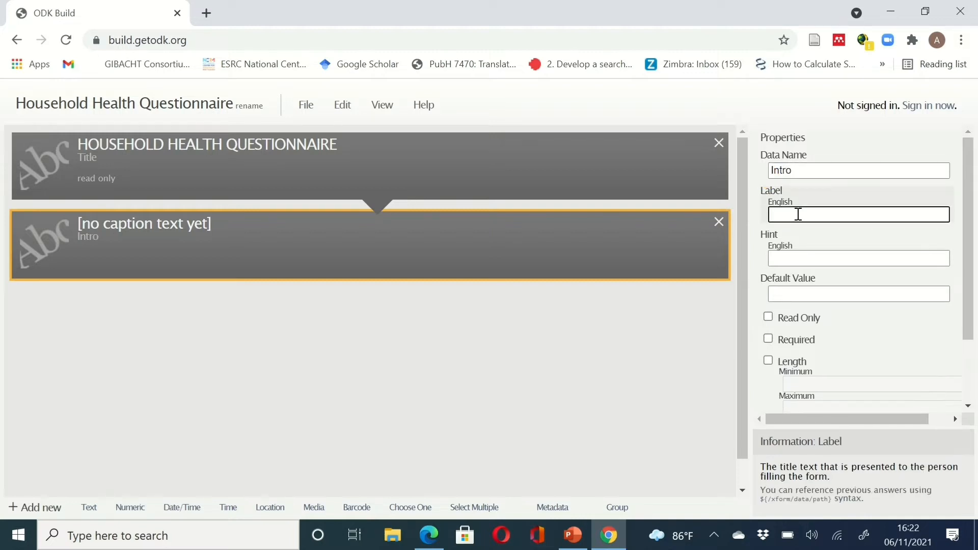
key("ctrl+v")
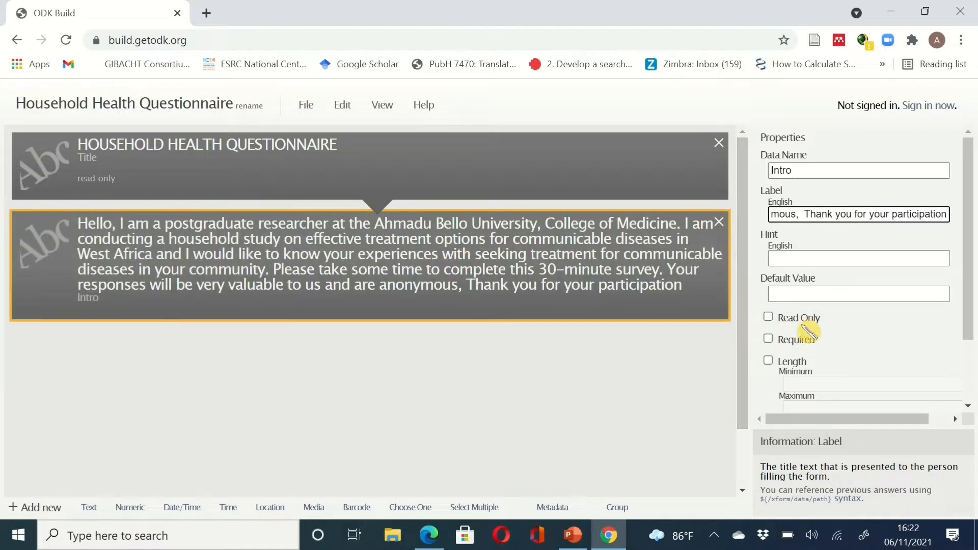
left_click(769, 317)
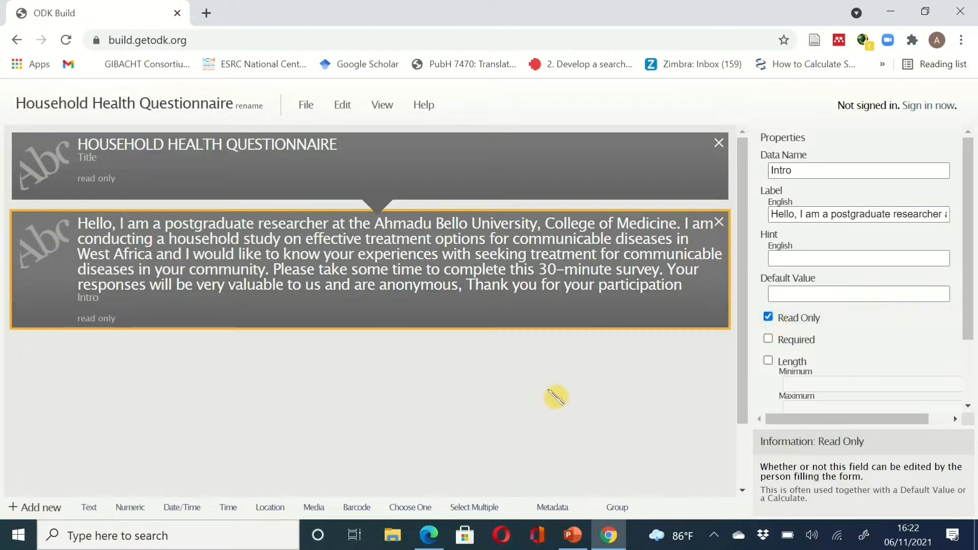
left_click(610, 536)
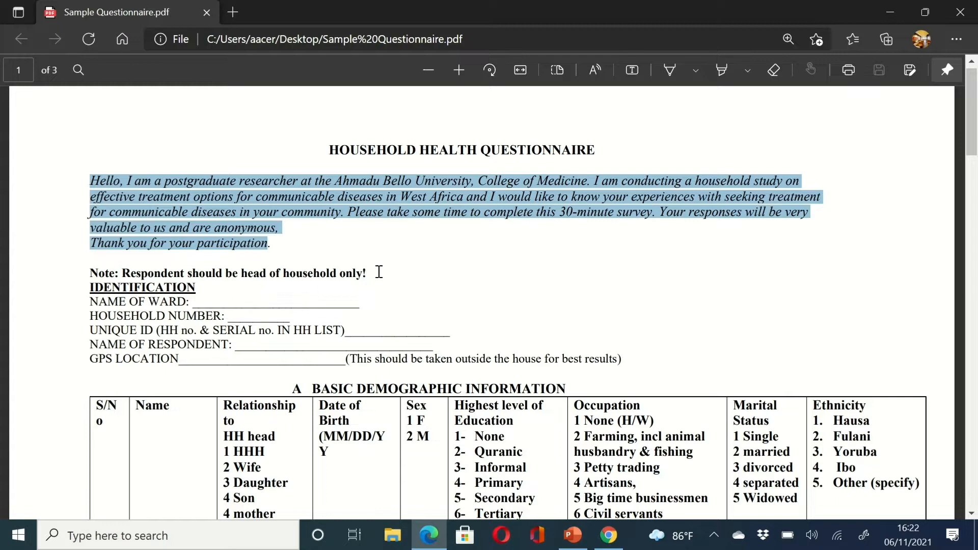
- Select the PDF line 'Note: Respondent should be head of household only!' and return to ODK Build
left_click_drag(374, 272, 84, 274)
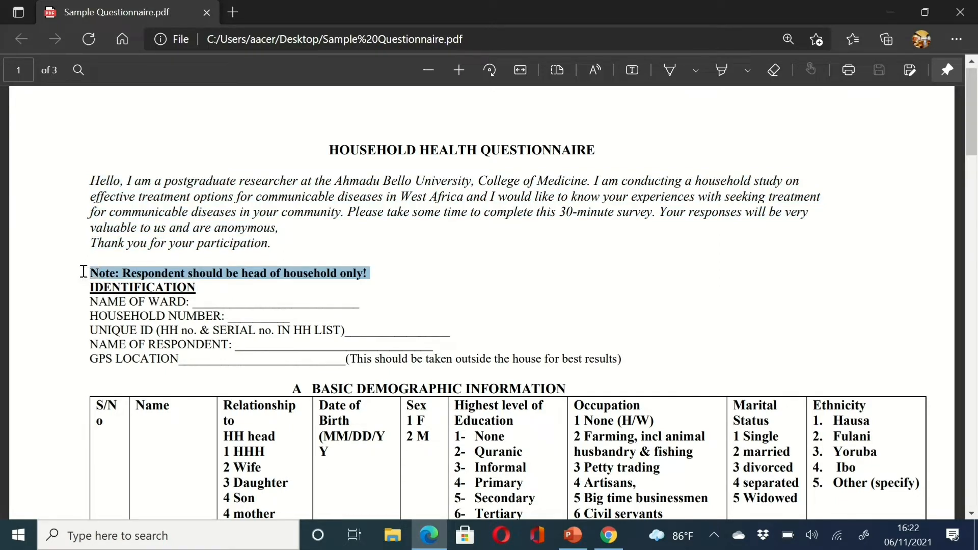
mouse_move(84, 272)
left_mouse_down()
mouse_move(72, 271)
mouse_move(81, 278)
left_mouse_up()
left_click(609, 535)
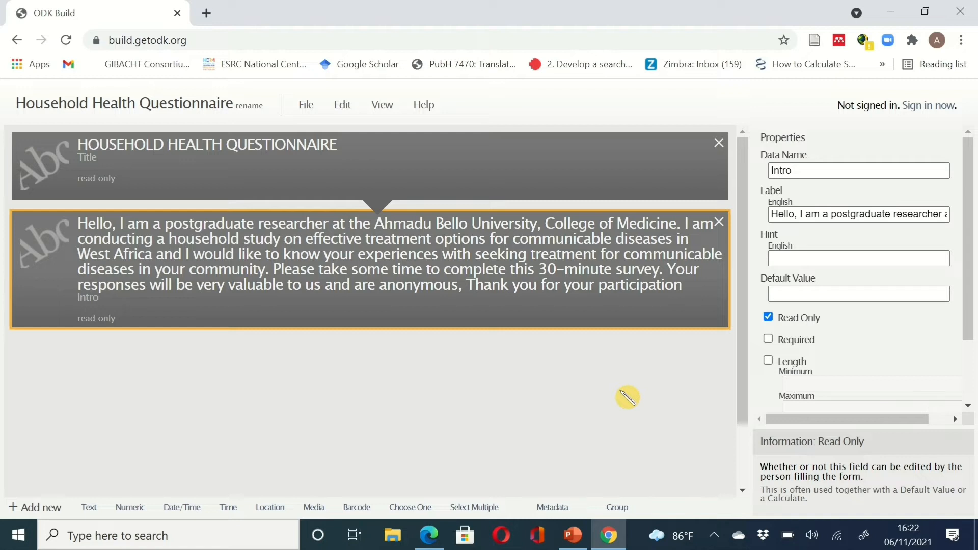
- Paste 'Note: Respondent should be head of household only!' as the Intro hint and add a text question
left_click(793, 256)
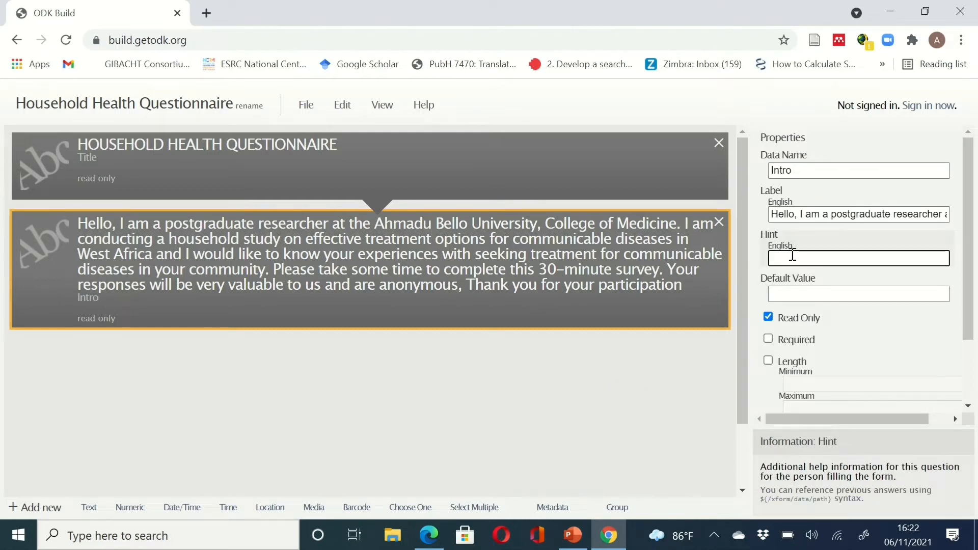
key("ctrl+v")
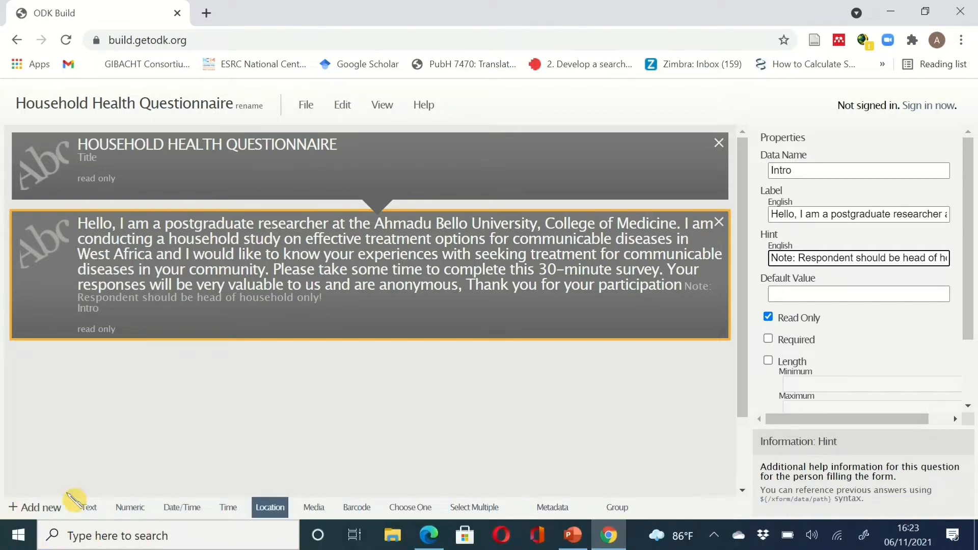
left_click(88, 507)
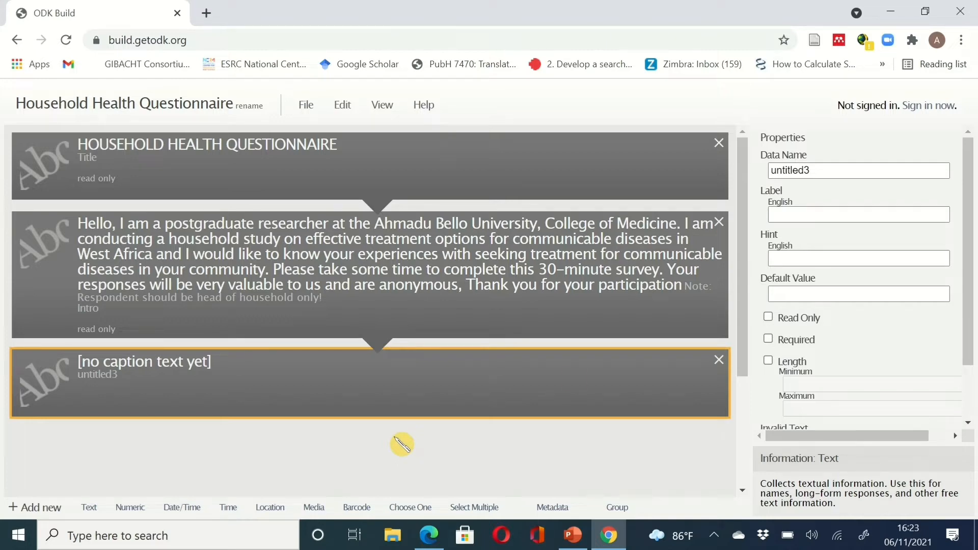
- Make the third question a read-only item named ID, labelled 'Identification'
left_click_drag(753, 334, 754, 426)
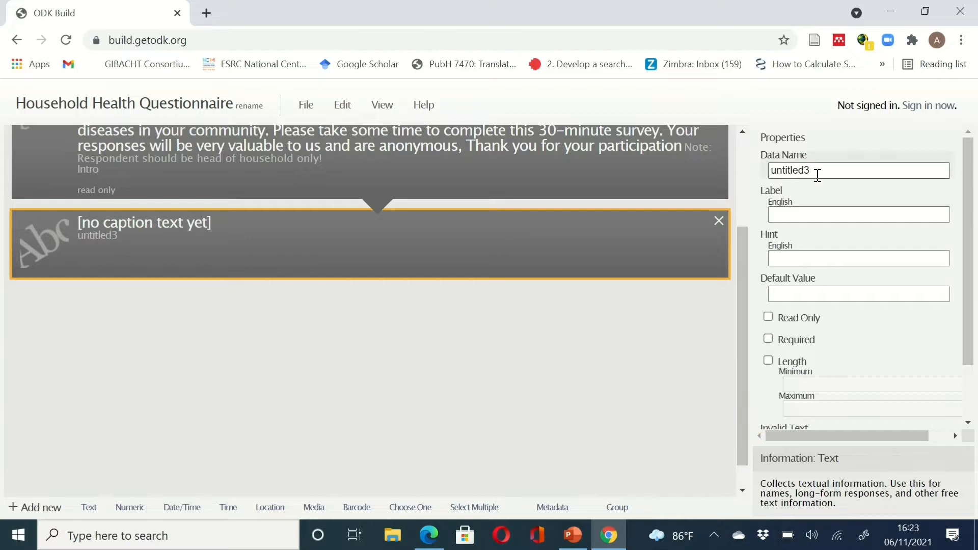
left_click_drag(815, 172, 765, 170)
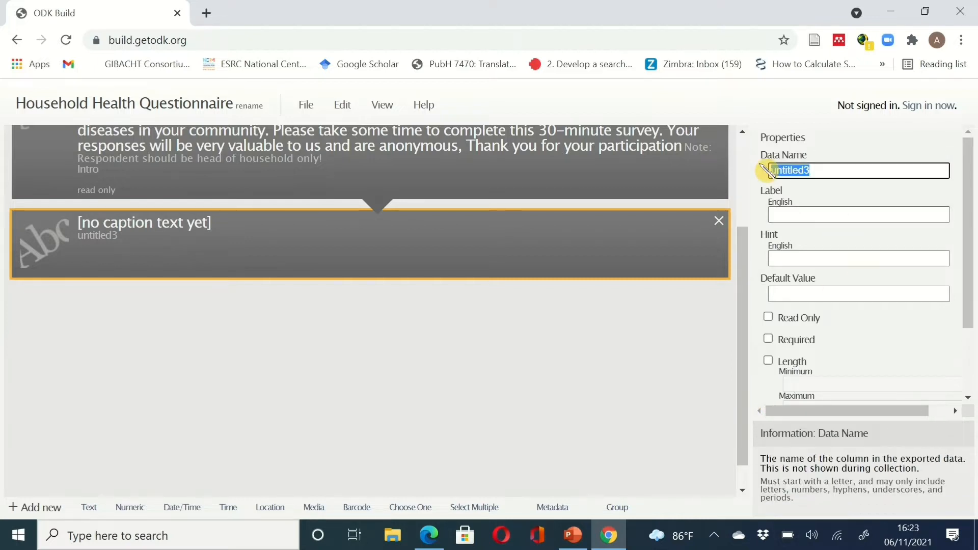
type("Identi")
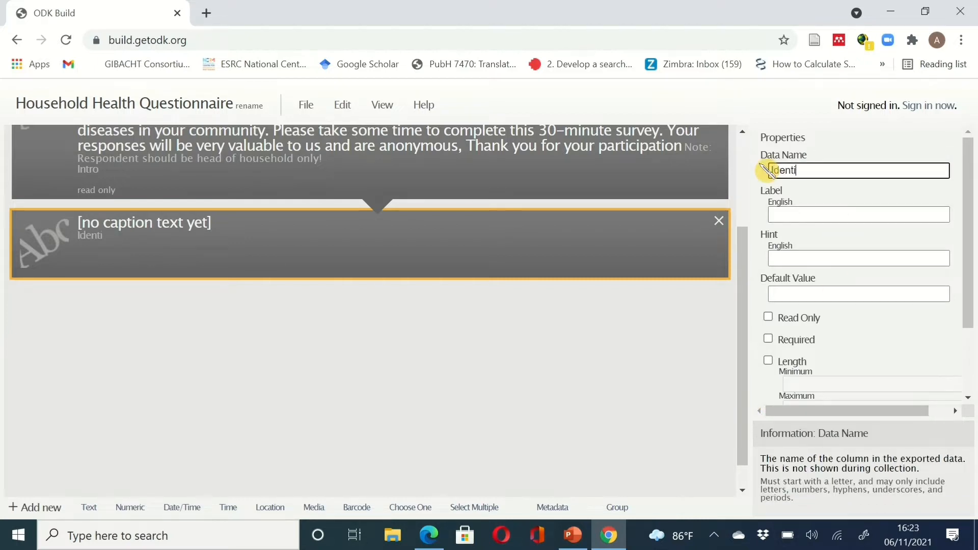
type("fication")
left_click(797, 217)
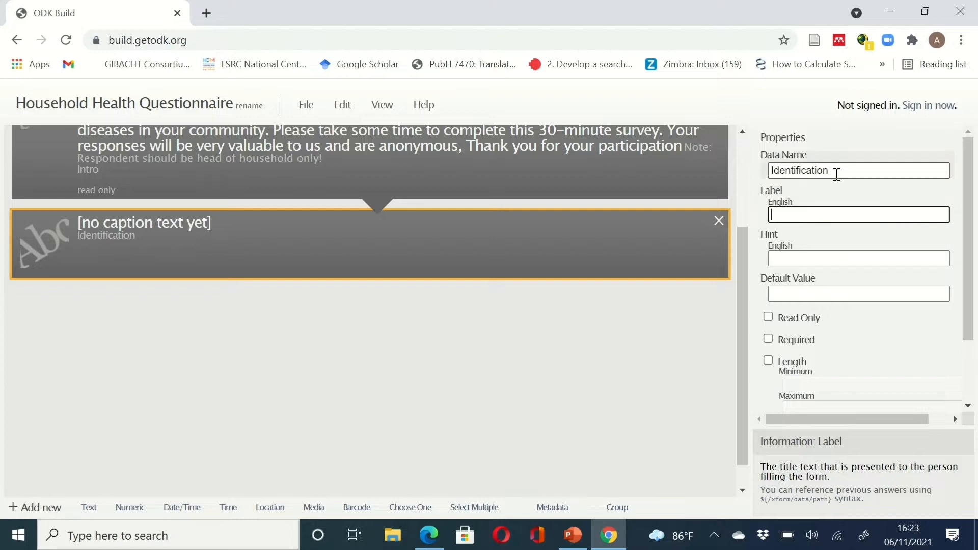
left_click_drag(834, 174, 754, 169)
type("ID")
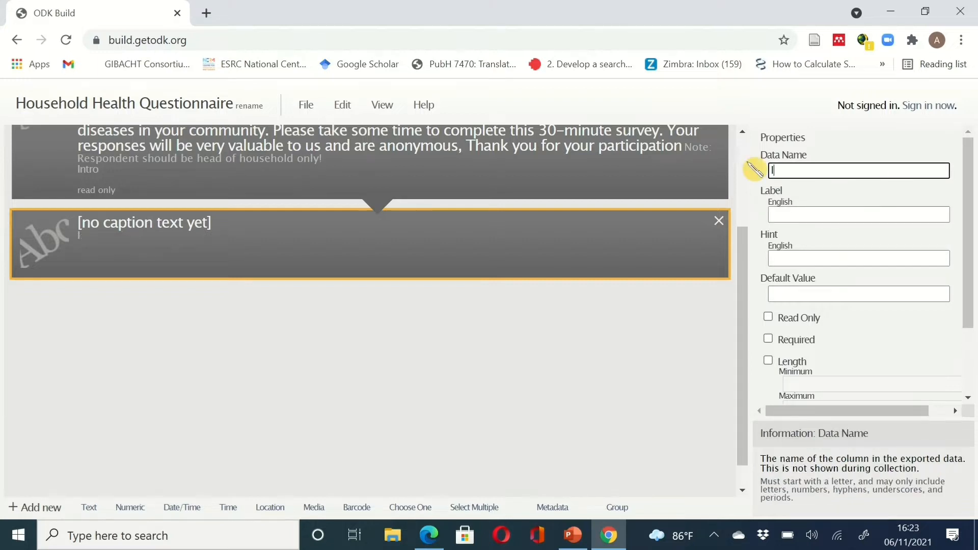
left_click(779, 213)
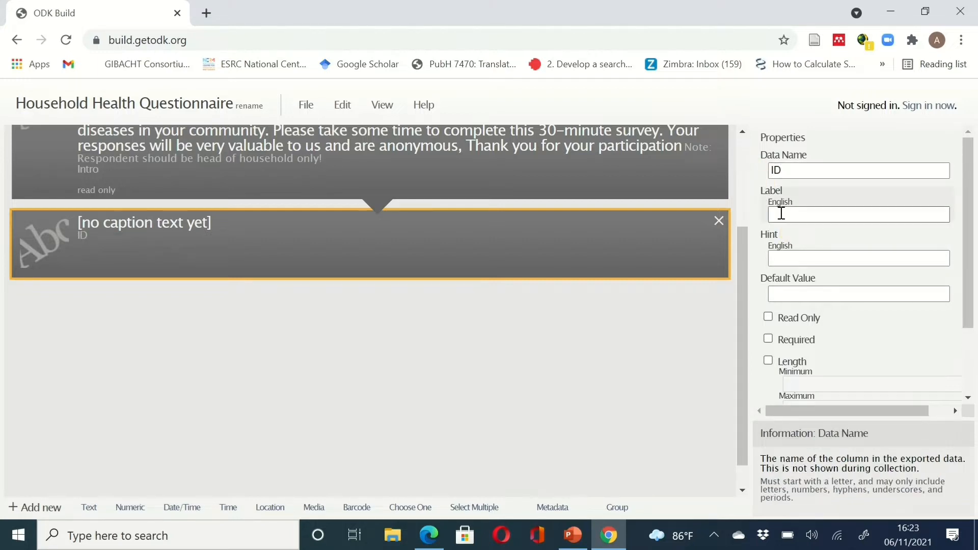
type("Iden")
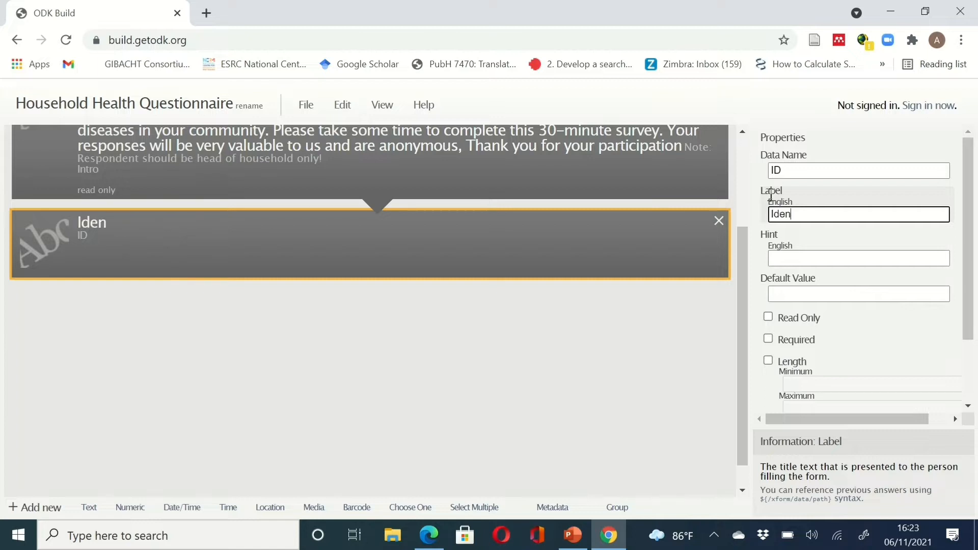
type("tification")
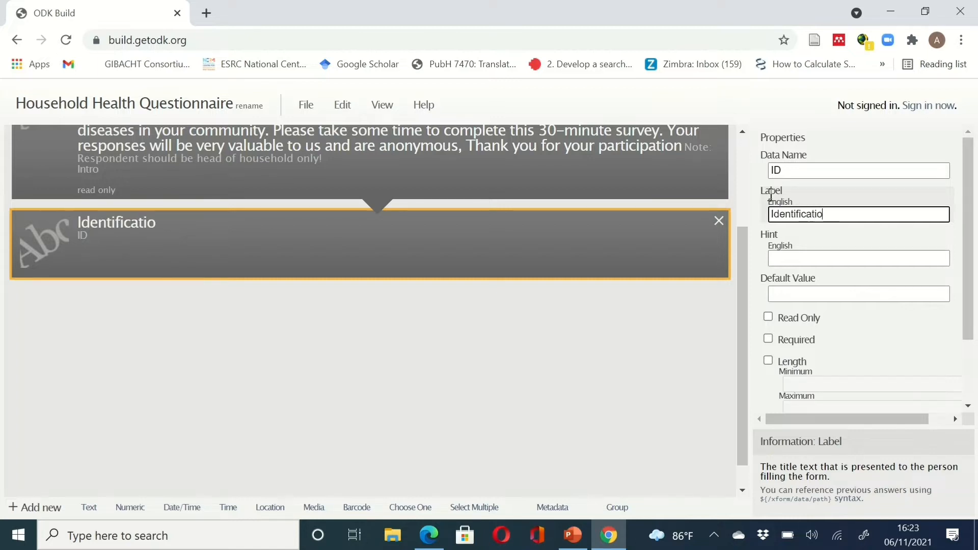
left_click(768, 317)
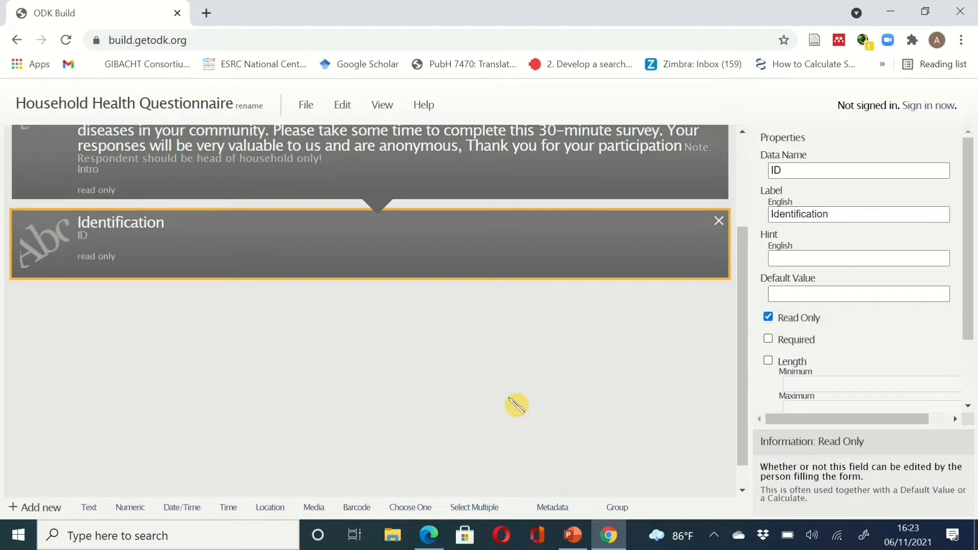
- Check the sample questionnaire PDF, then add another text question below Identification
left_click(619, 539)
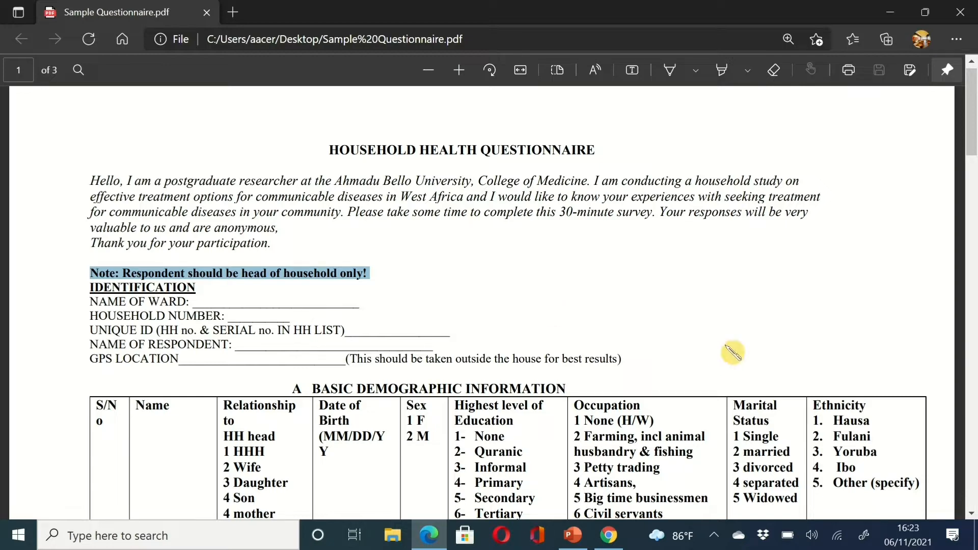
left_click(608, 536)
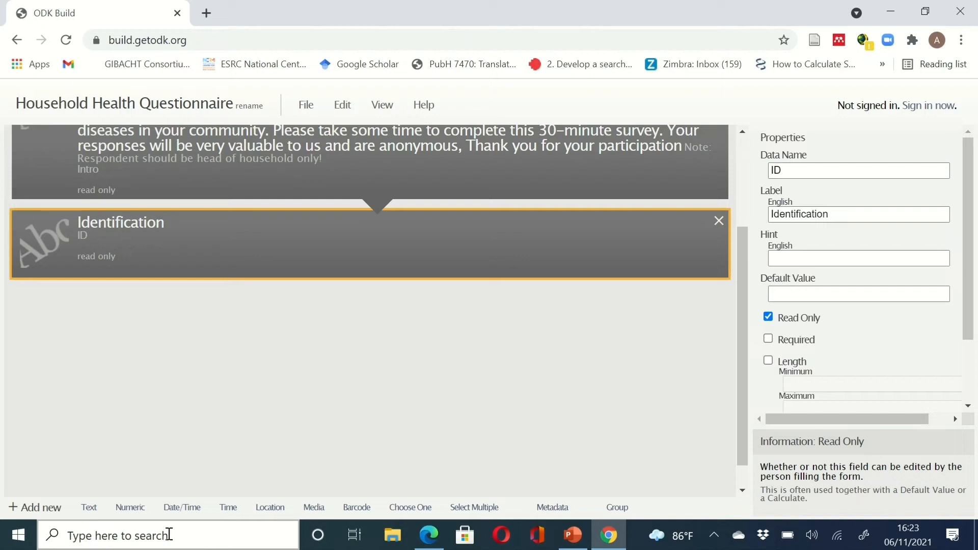
left_click(88, 513)
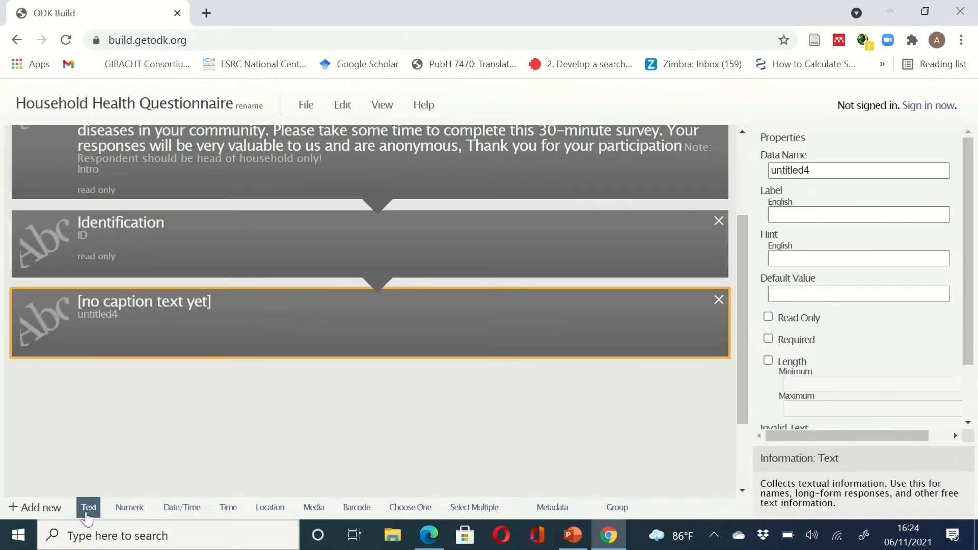
- Rename untitled4 to ward_name, label it 'Name of ward', and make it required
left_click_drag(813, 170, 772, 176)
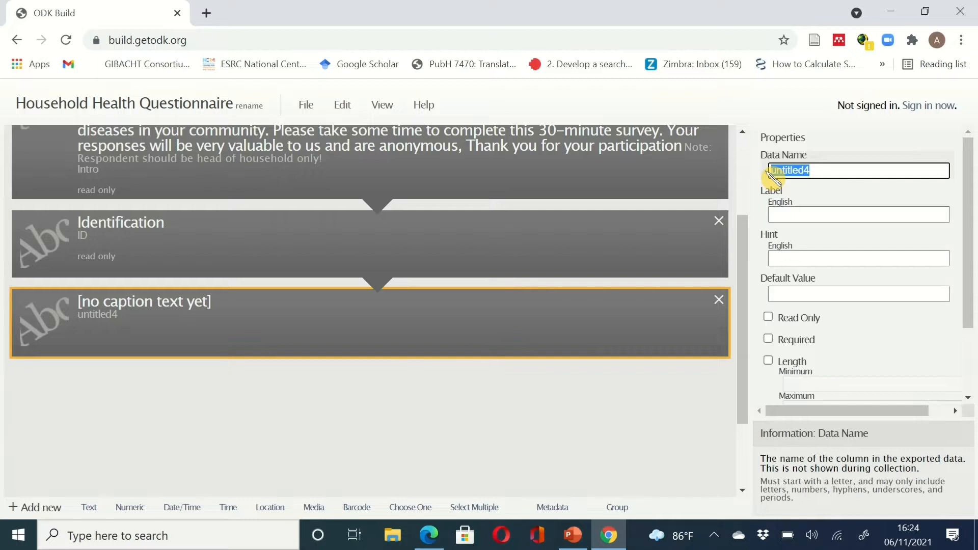
type("ward")
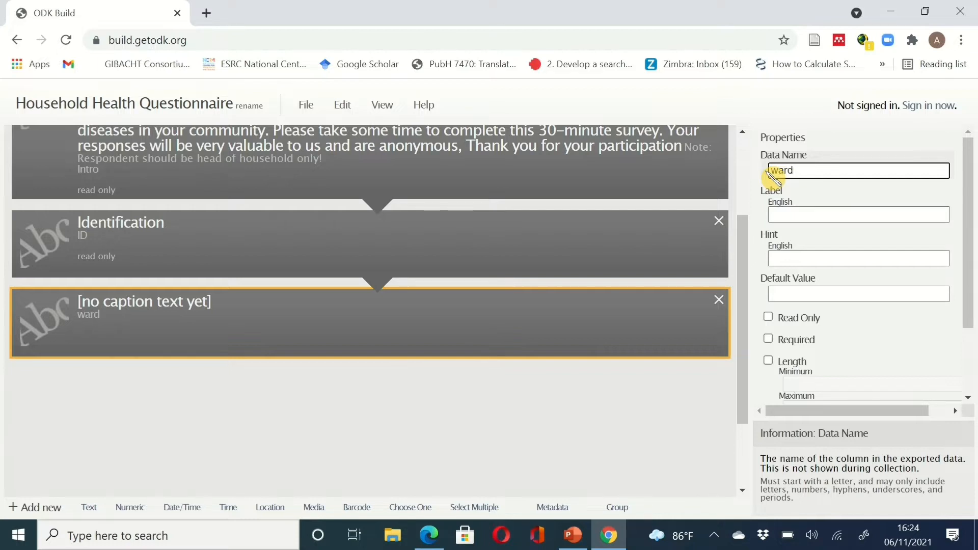
type("_name")
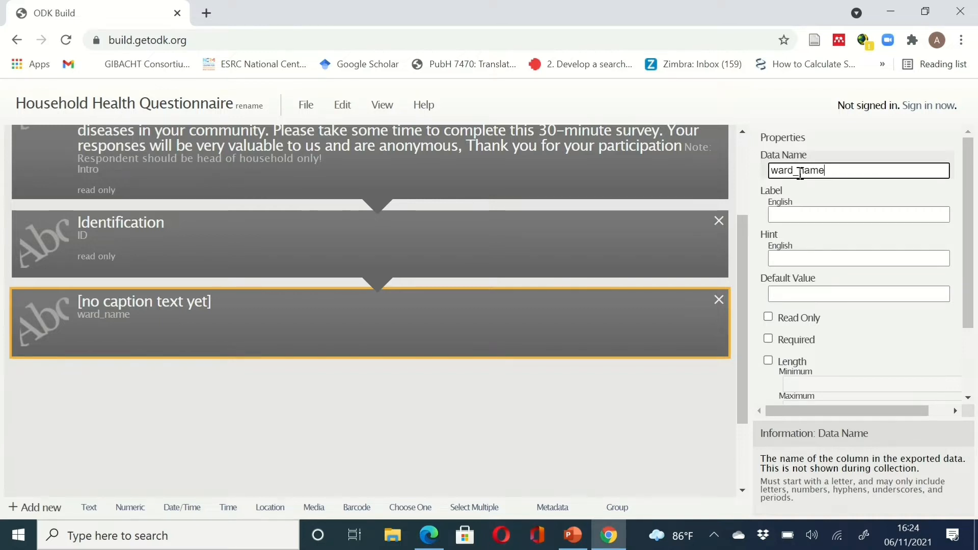
left_click(820, 210)
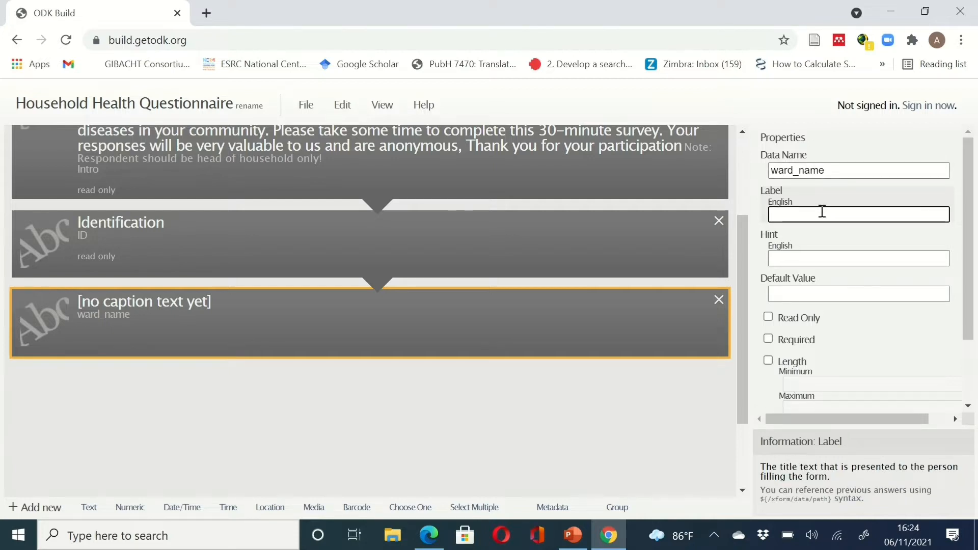
type("Note: Respondent should be head of household only!")
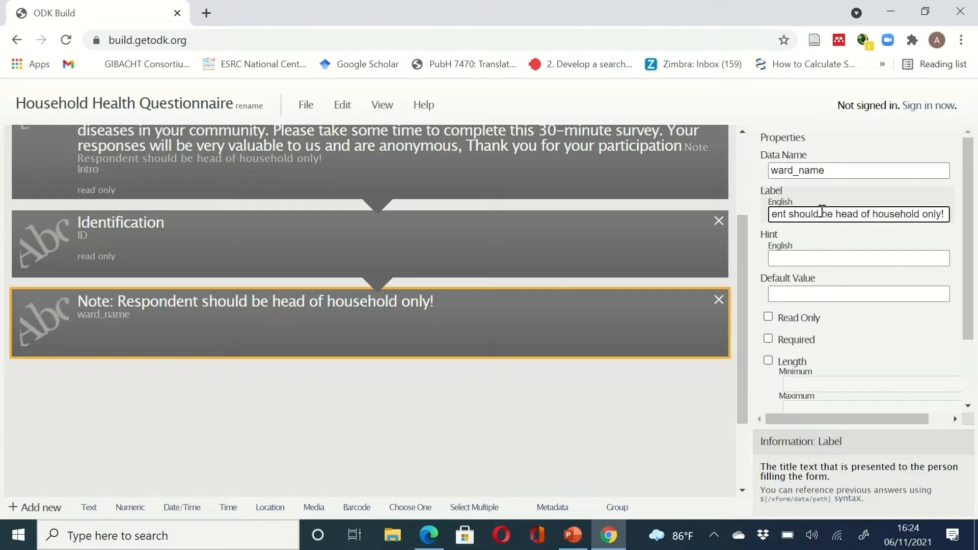
key("ctrl+z")
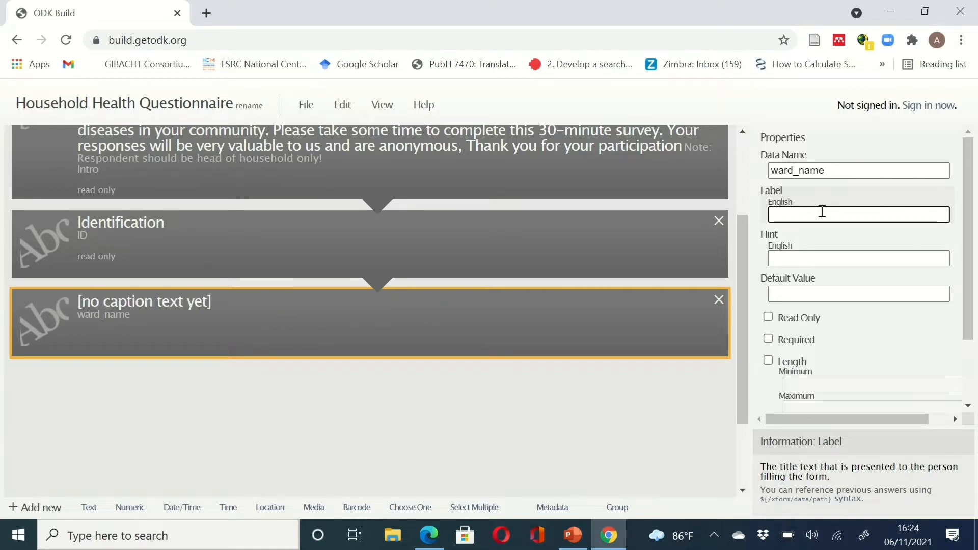
type("Na")
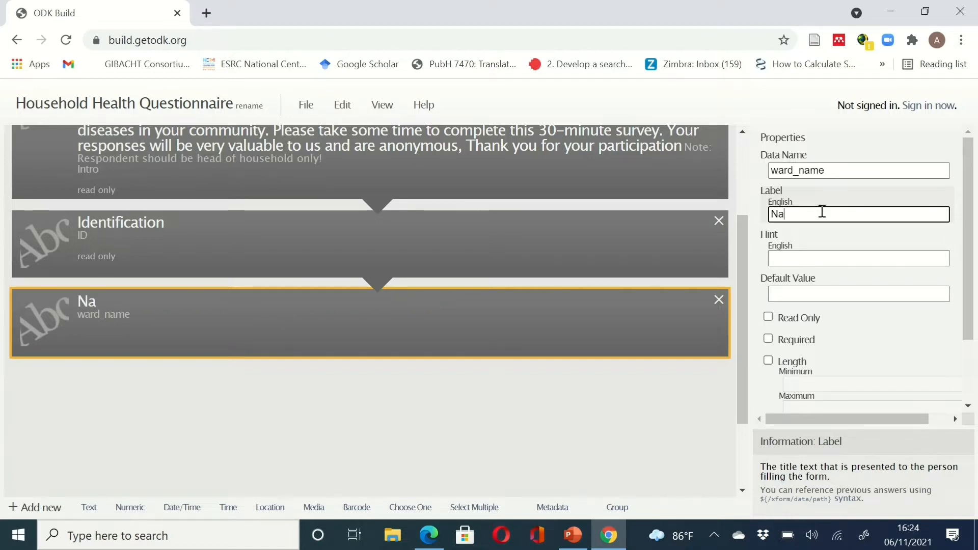
type("me of ")
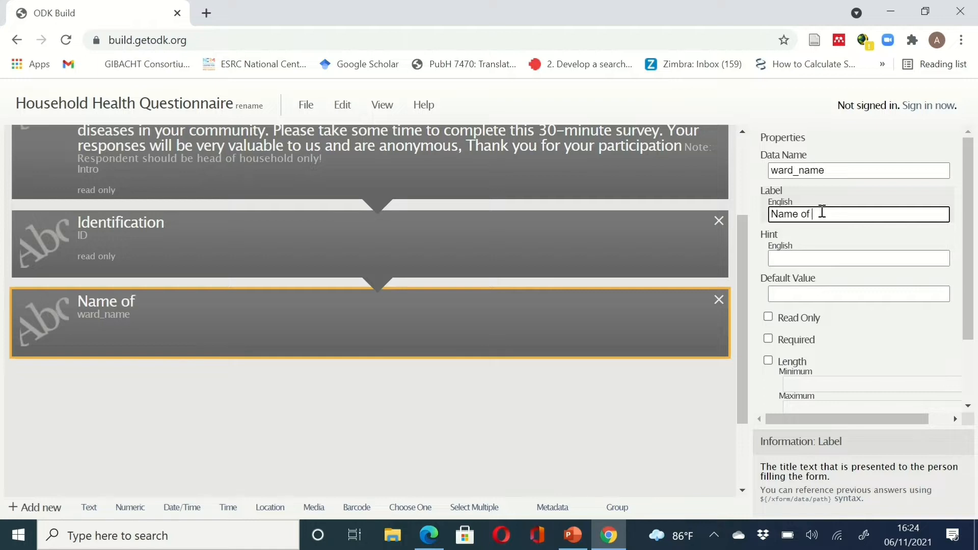
type("ward")
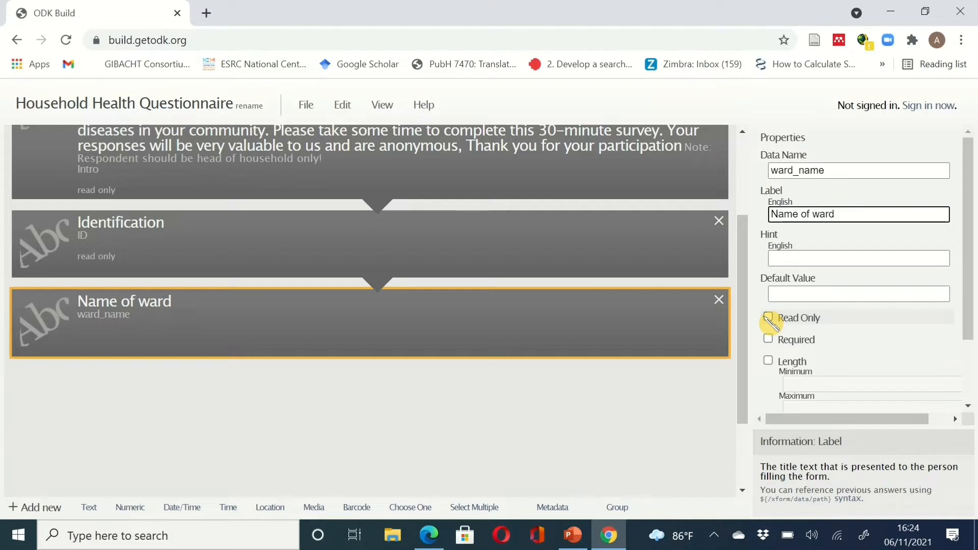
left_click(772, 341)
left_click(769, 339)
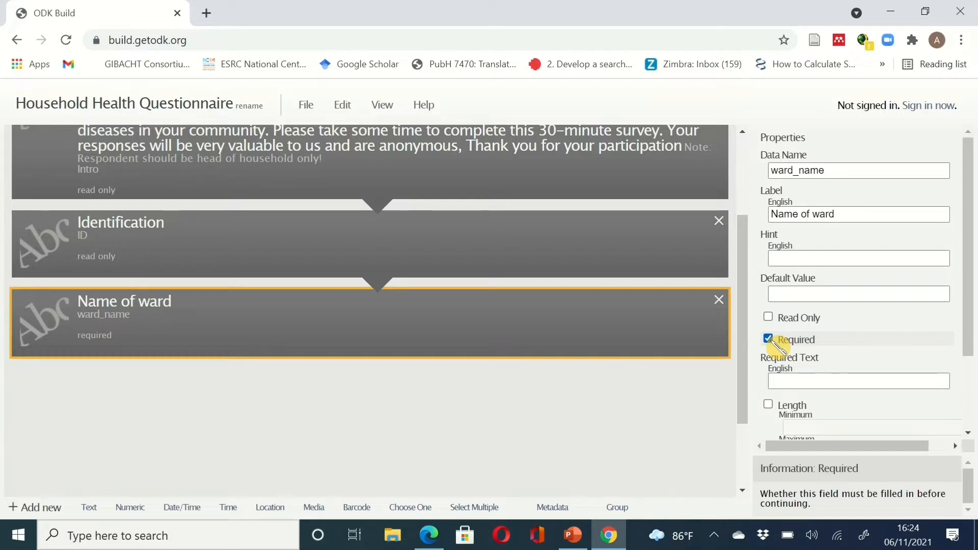
- Set the Name of ward required message to 'This is required please!!'
left_click(803, 382)
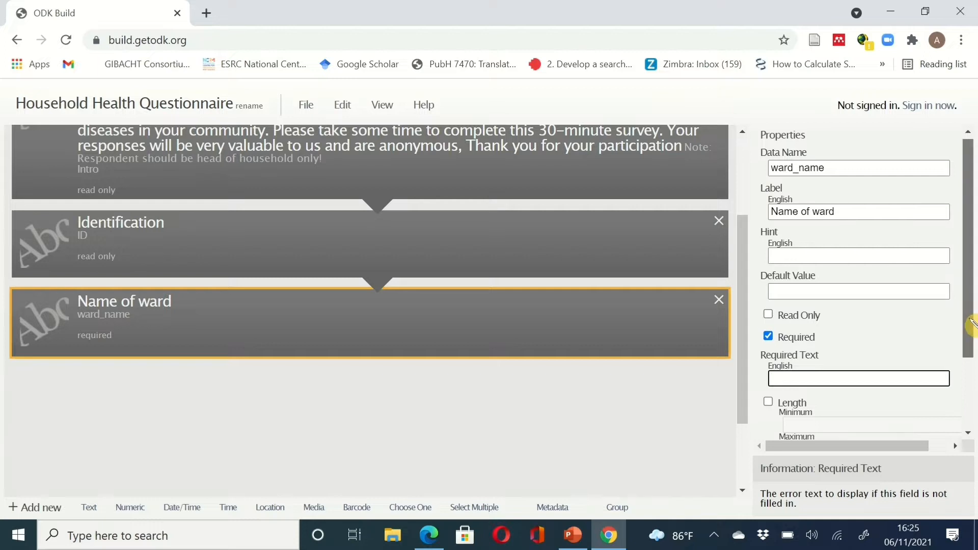
left_click_drag(968, 329, 973, 380)
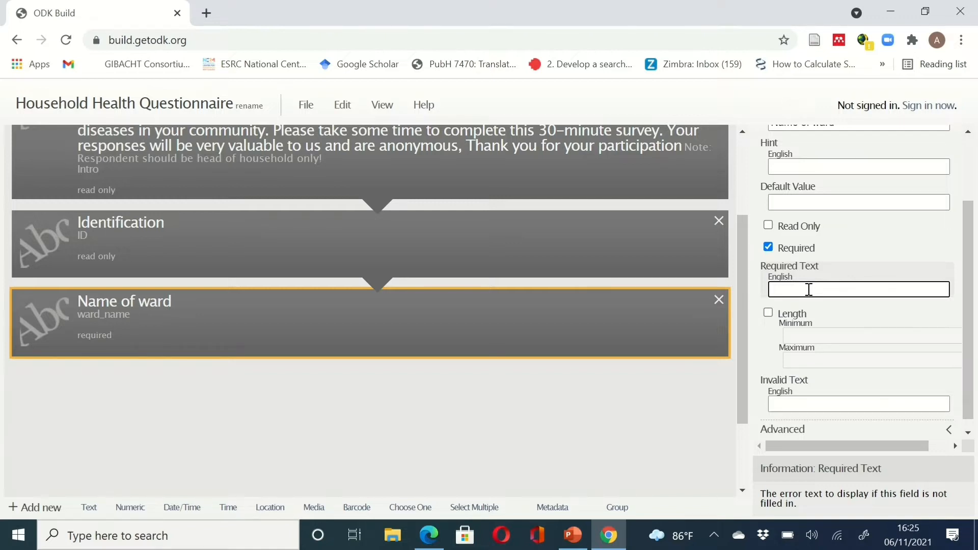
type("This is required fool!!")
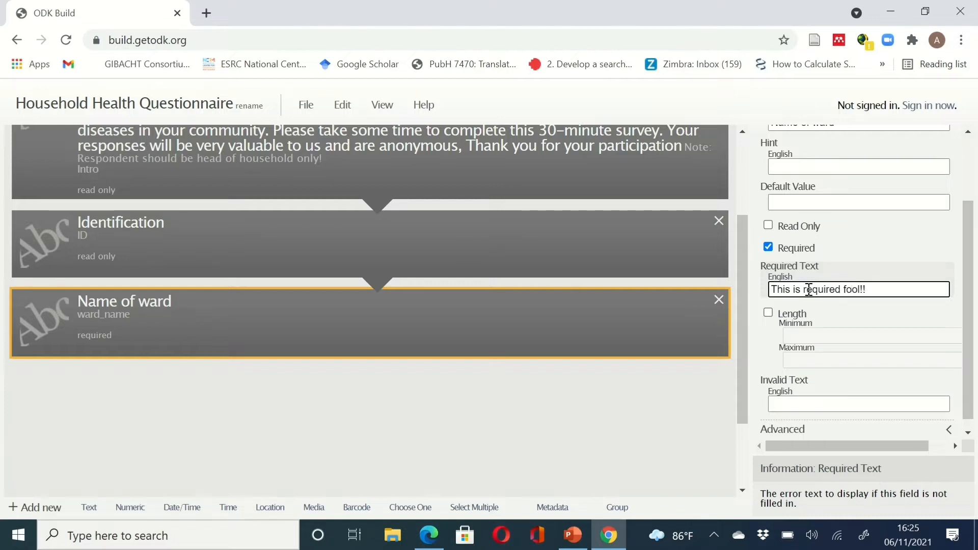
key("BackSpace")
key("BackSpace")
key("BackSpace")
key("BackSpace")
key("BackSpace")
key("BackSpace")
type("please!!")
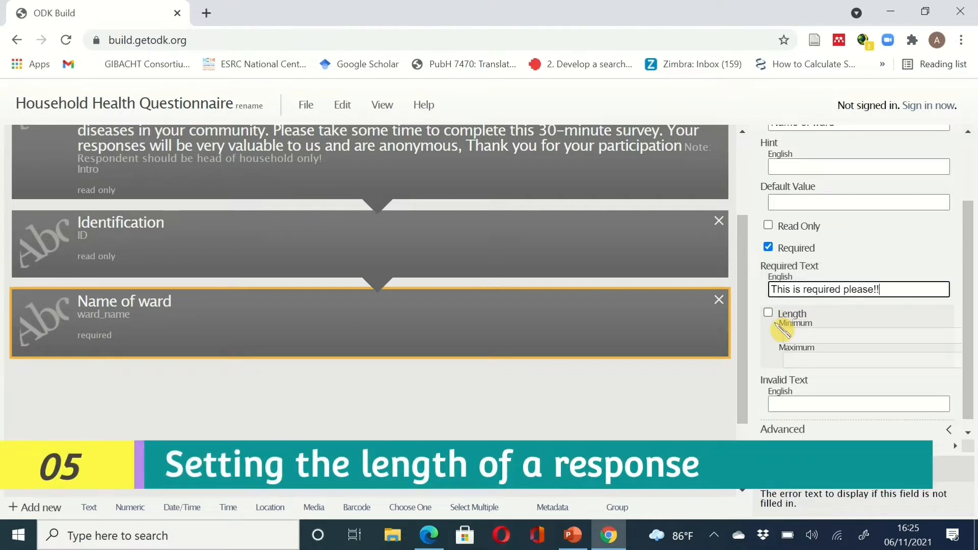
- Enable a length limit on Name of ward with minimum 5 and maximum 7
left_click_drag(969, 321, 969, 329)
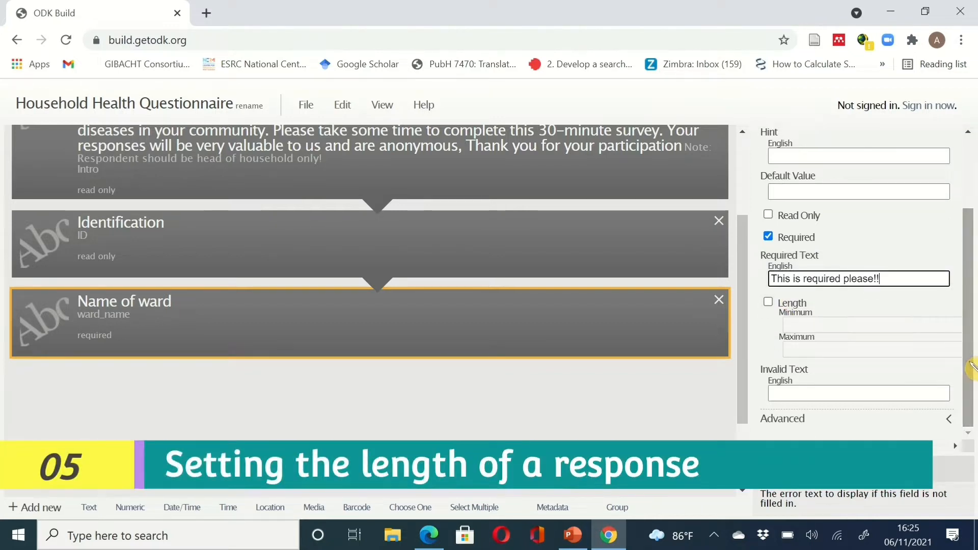
left_click(769, 303)
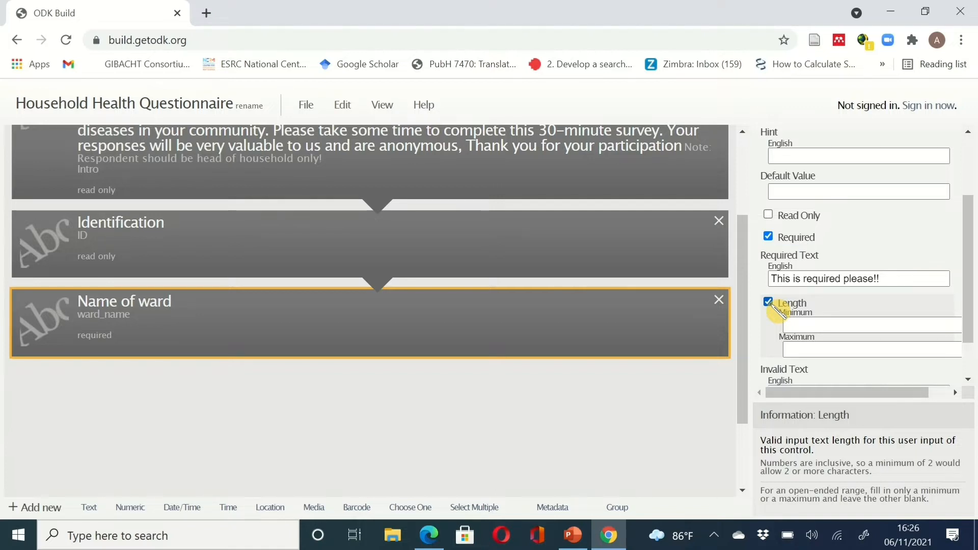
left_click(818, 327)
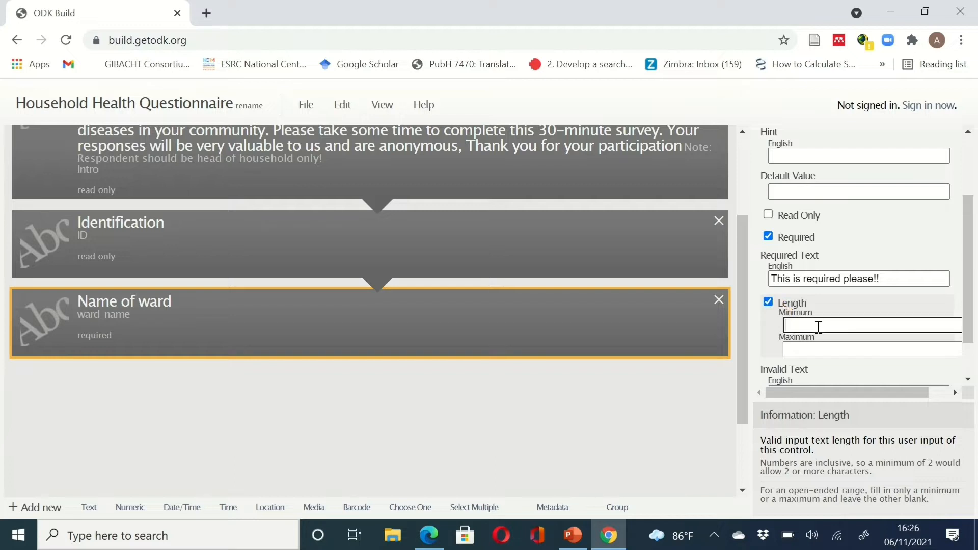
type("5")
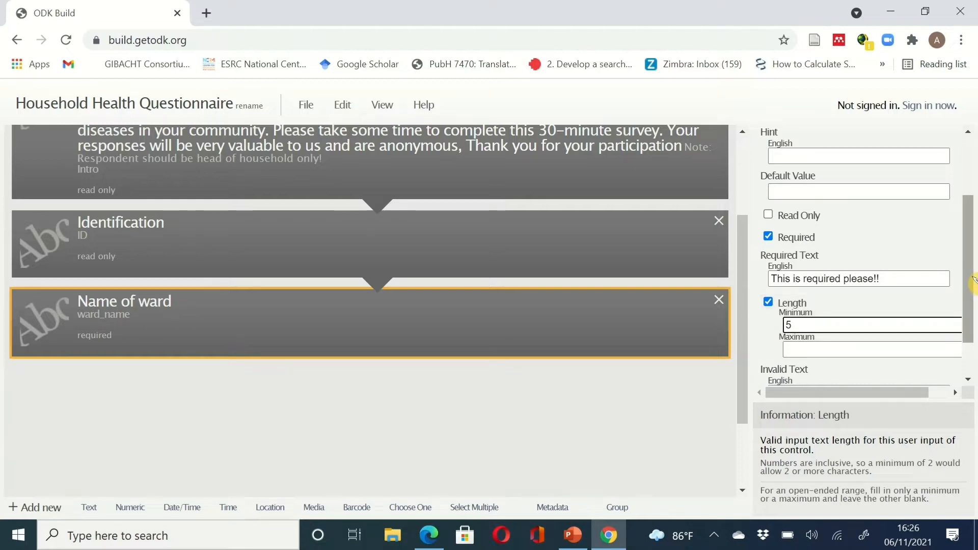
left_click_drag(974, 297, 973, 326)
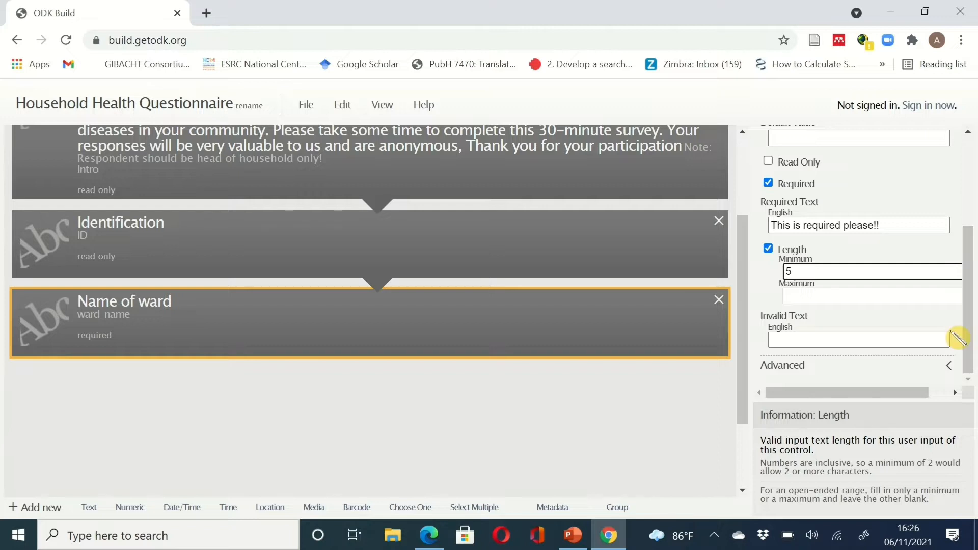
left_click(825, 291)
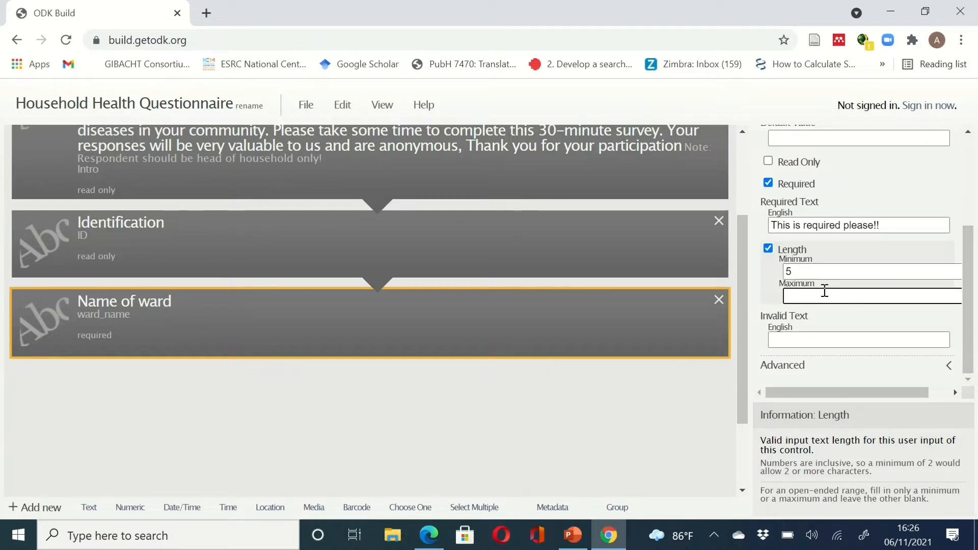
type("7")
- Type 'please put in the correct ward name' as the Name of ward invalid-answer message
left_click(815, 338)
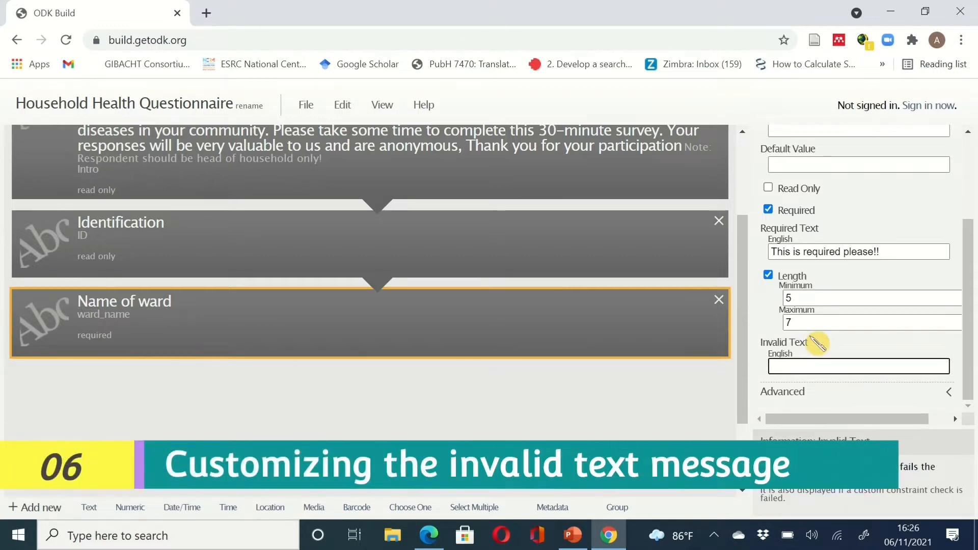
type("ple")
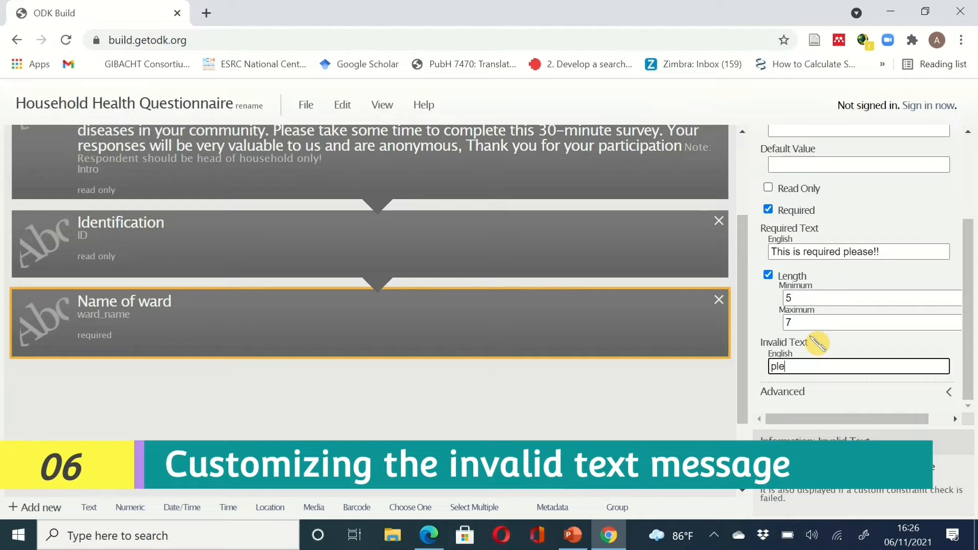
type("ase put in the corre")
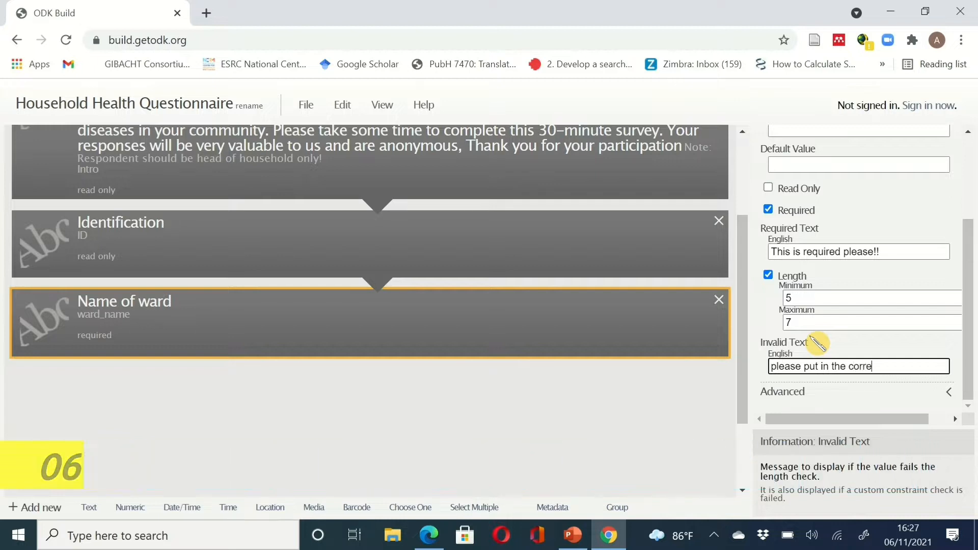
type("ct")
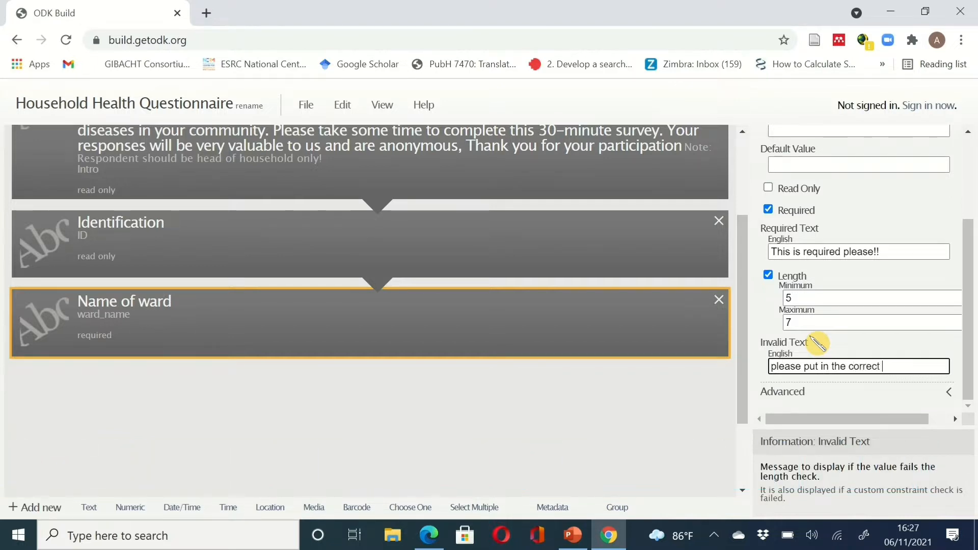
type(" ward name")
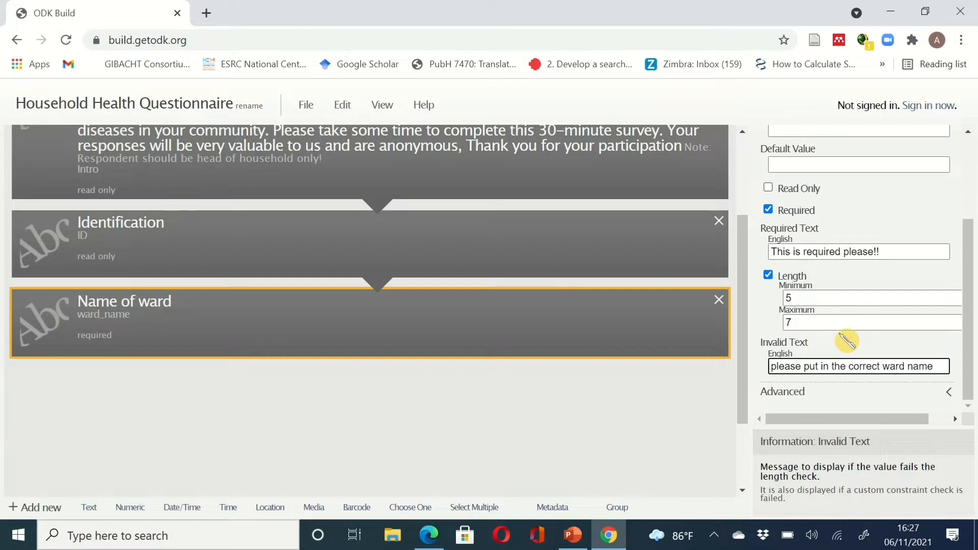
left_click(948, 399)
scroll(970, 321, "down", 1)
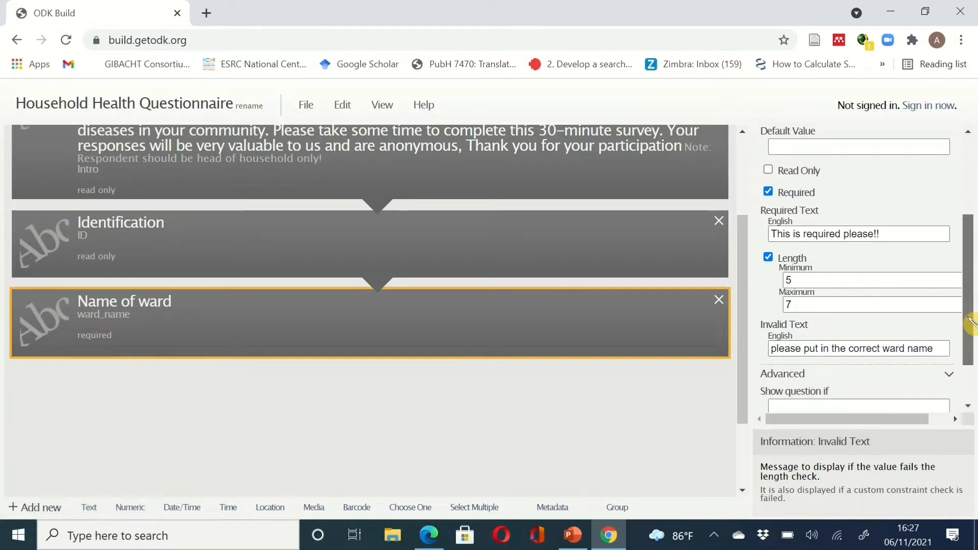
scroll(970, 321, "down", 1)
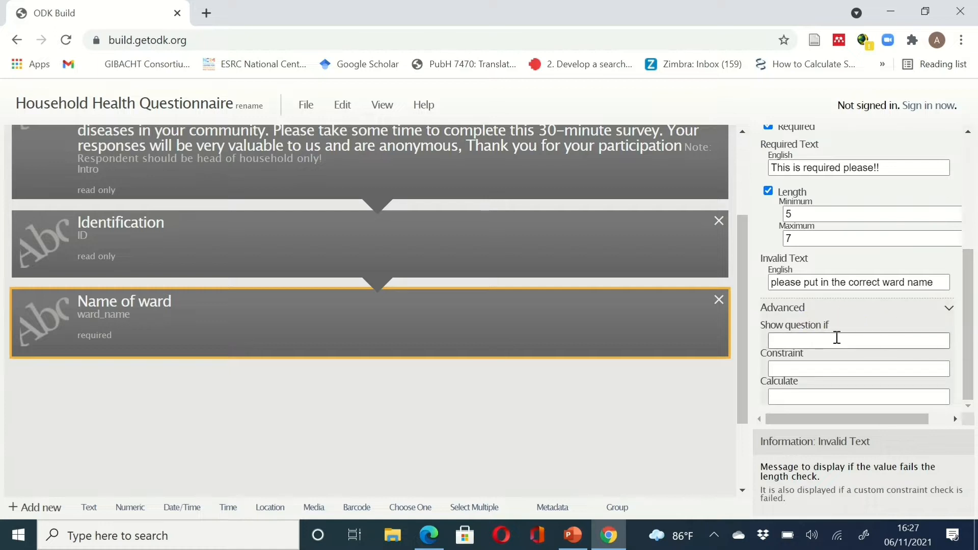
left_click(901, 345)
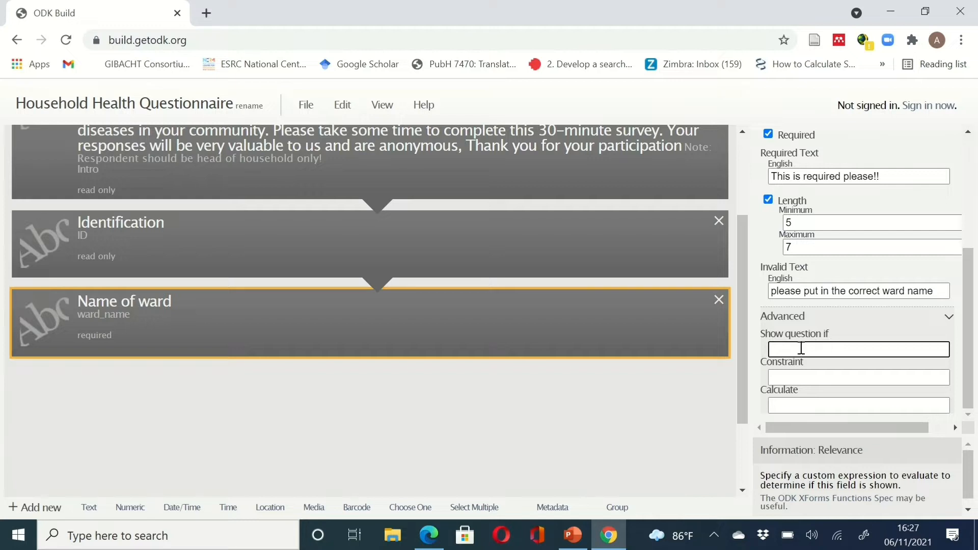
left_click(803, 375)
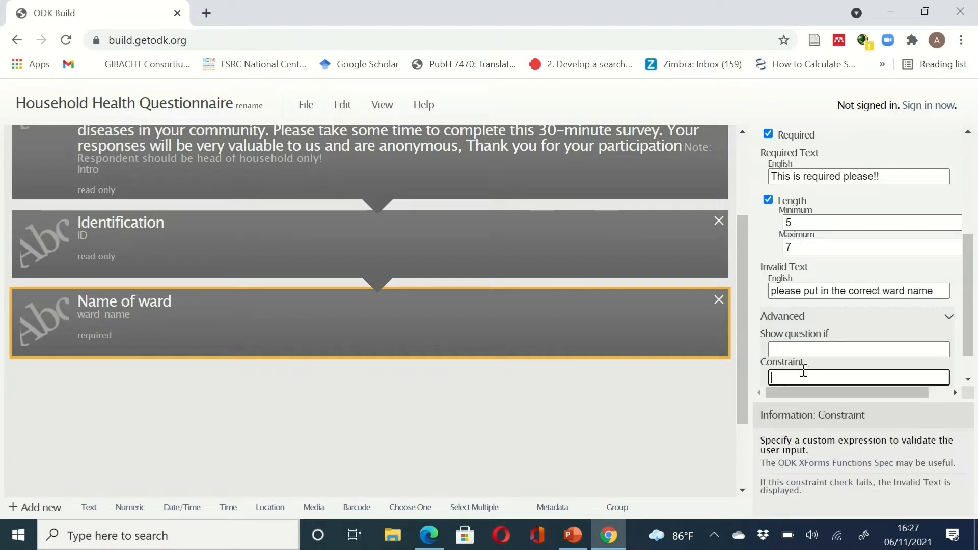
left_click(797, 348)
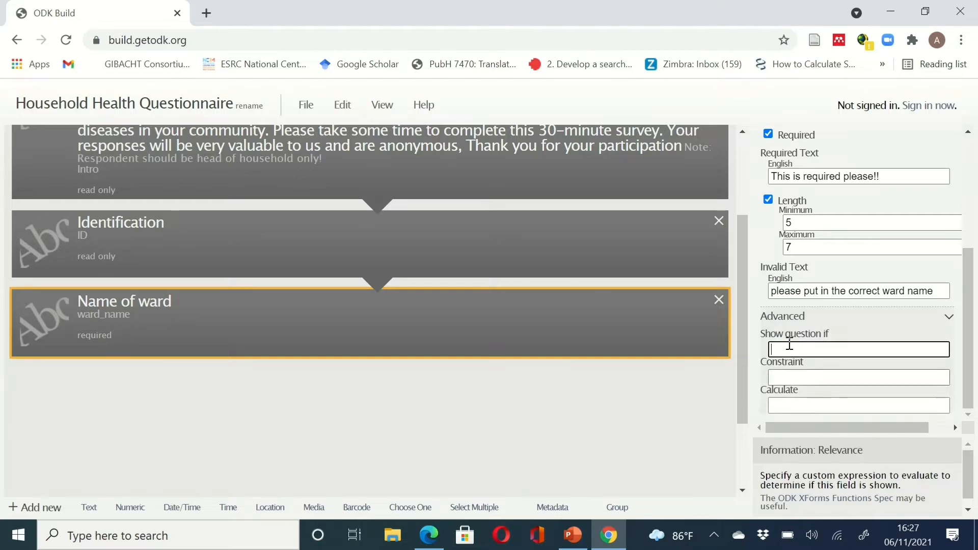
left_click(843, 346)
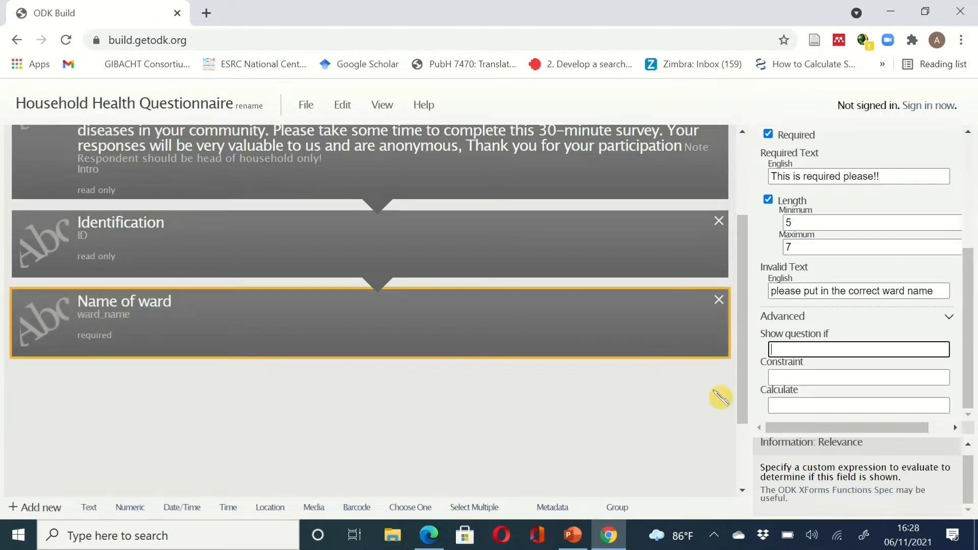
left_click(839, 376)
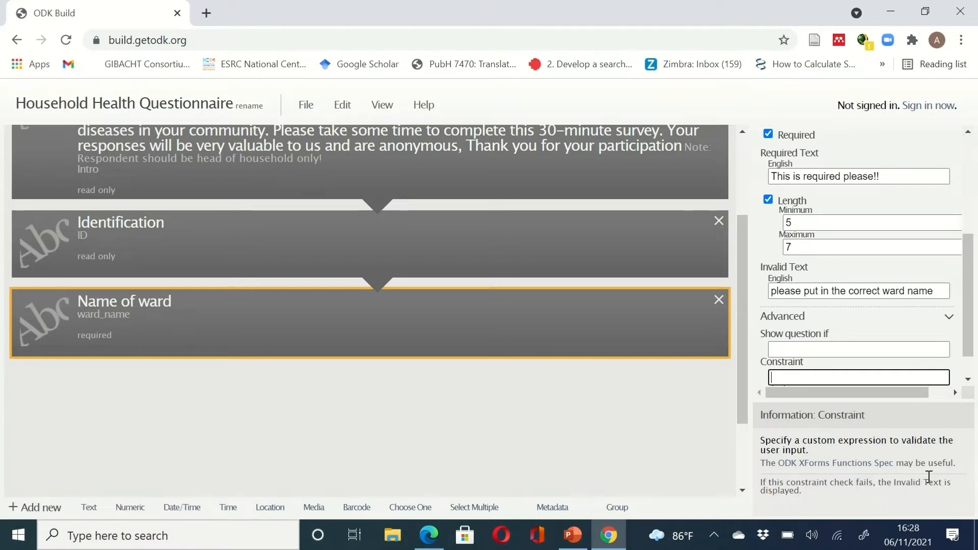
left_click(948, 319)
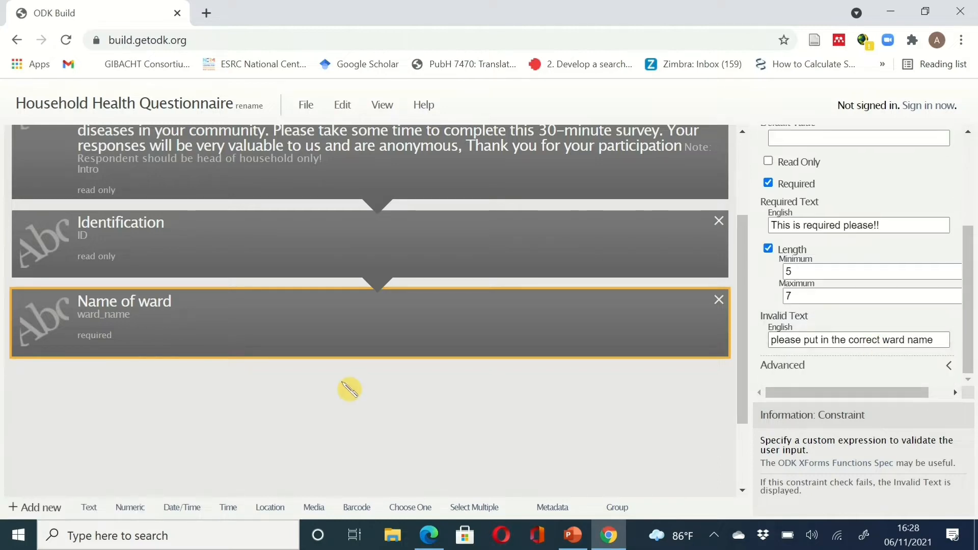
- Select HOUSEHOLD NUMBER in the PDF's IDENTIFICATION list and return to ODK Build
left_click(605, 532)
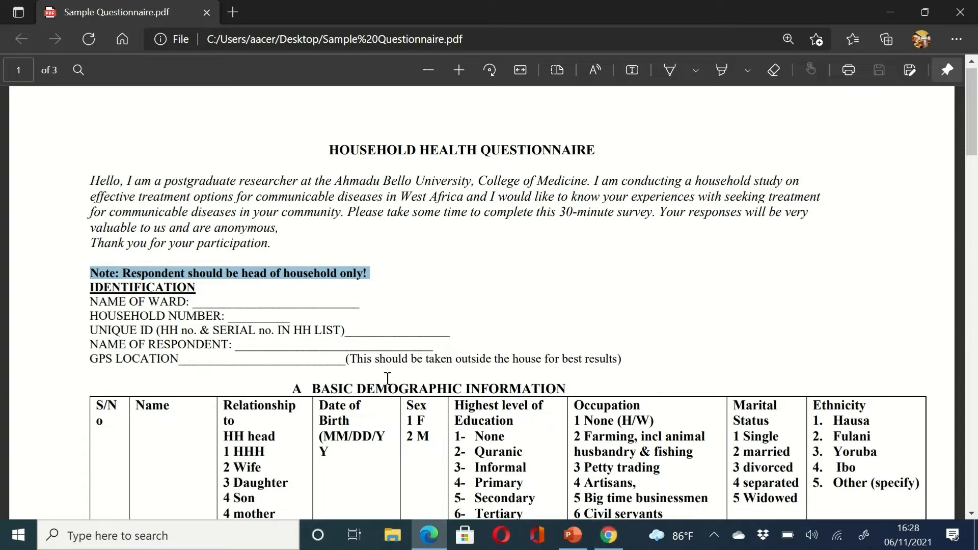
scroll(388, 378, "down", 3)
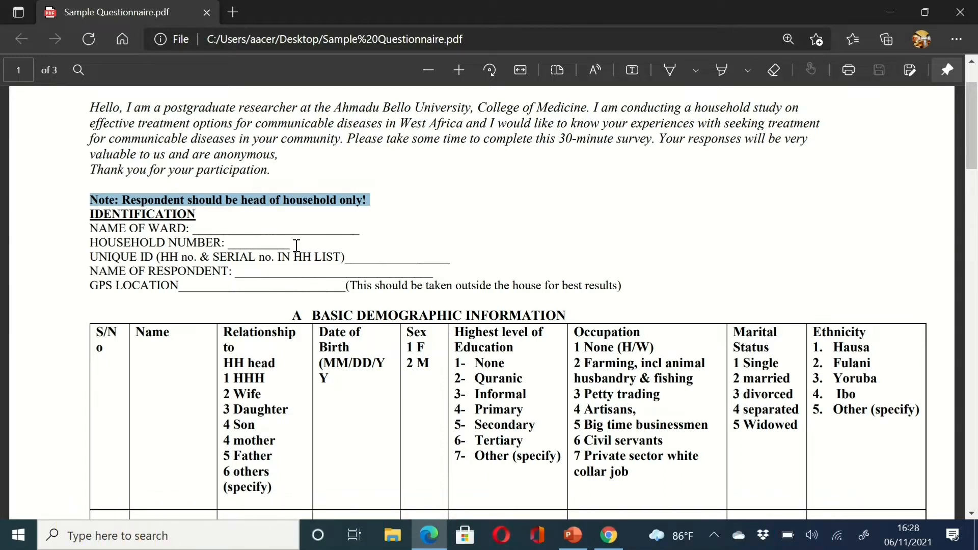
left_click_drag(222, 245, 69, 242)
key("ctrl+c")
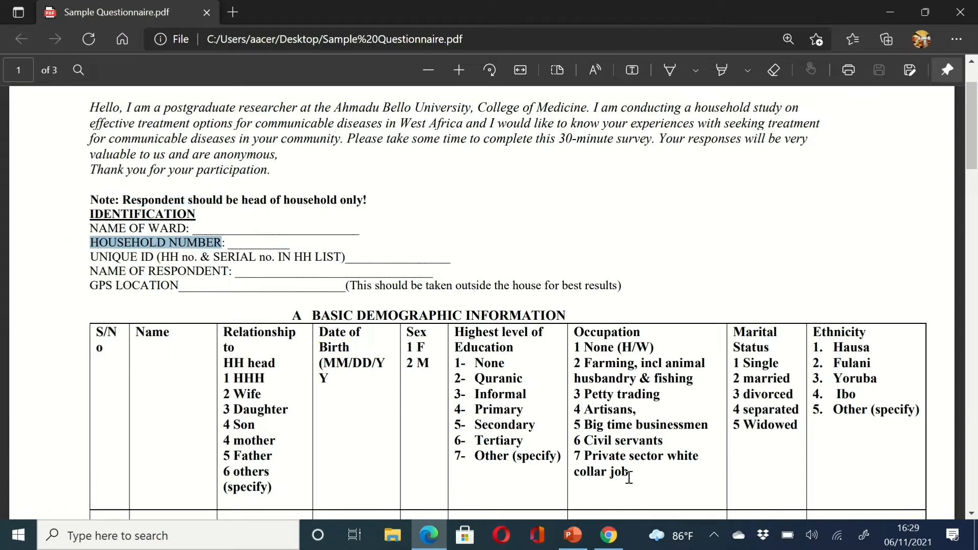
left_click(609, 535)
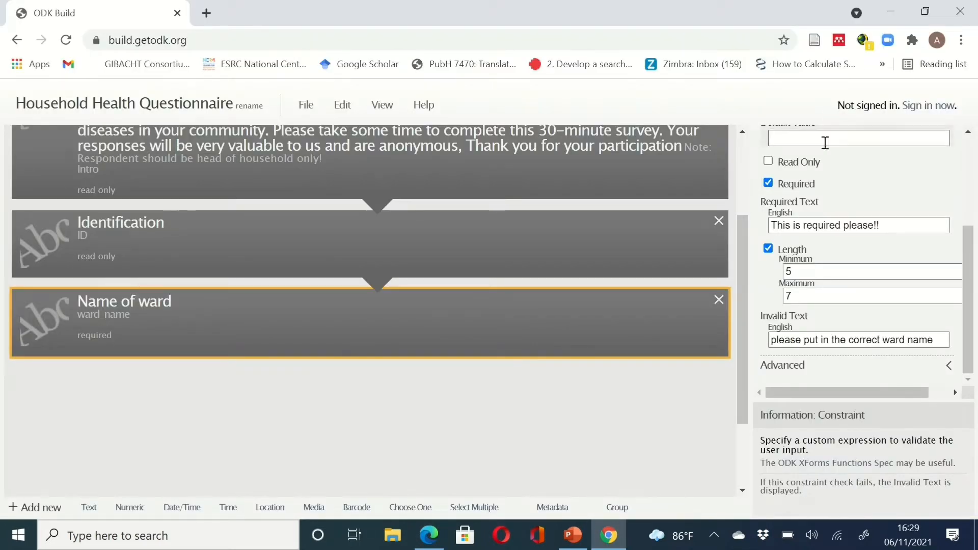
- Add a text question named HHNO with the label 'HOUSEHOLD NUMBER'
scroll(828, 151, "up", 3)
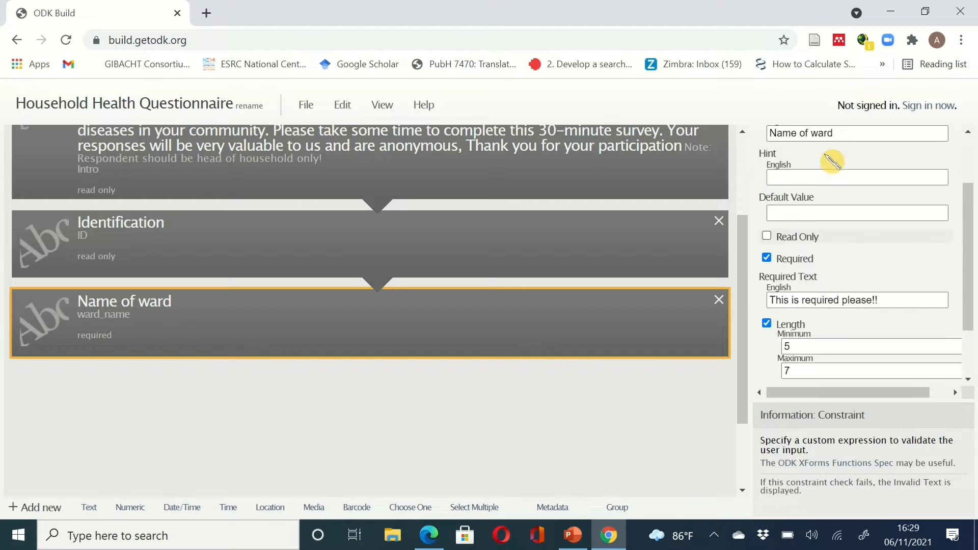
left_click(89, 507)
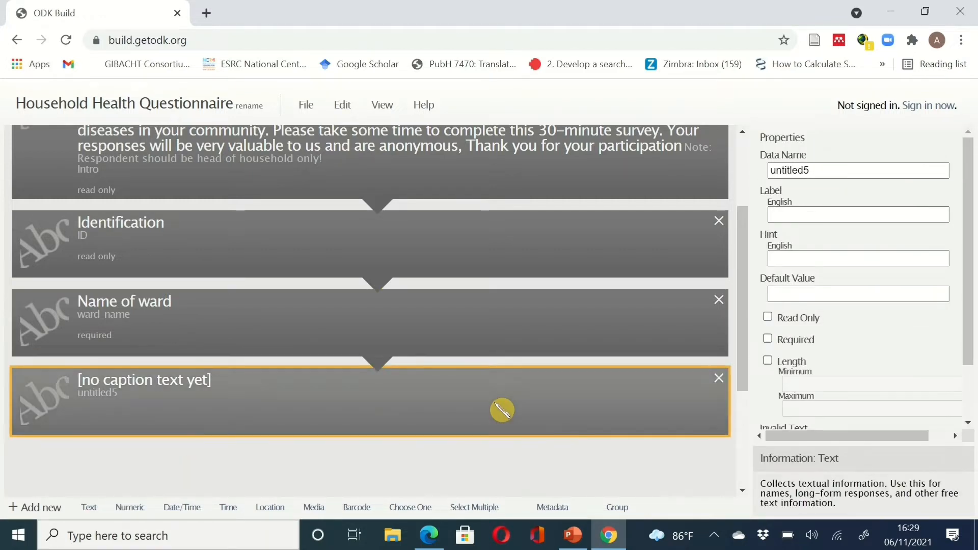
double_click(811, 174)
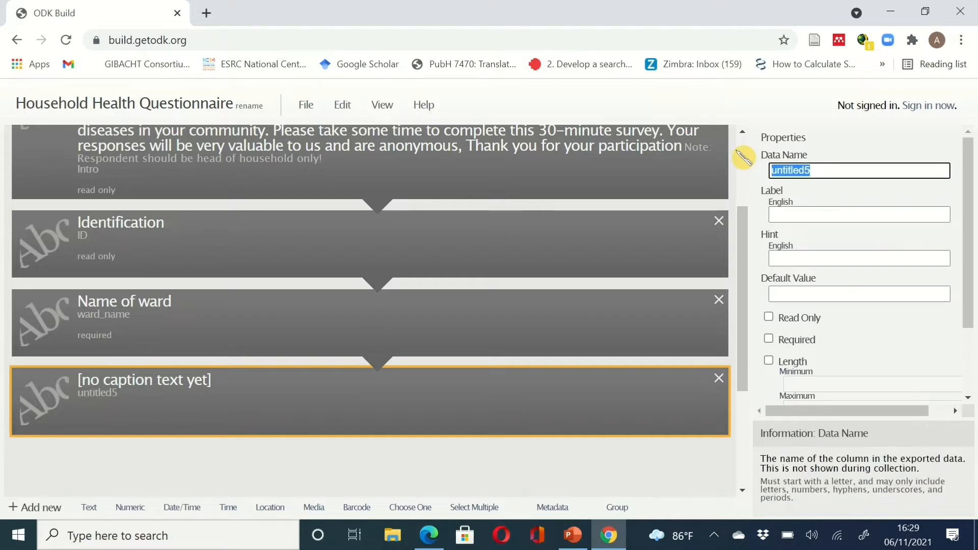
type("HHNO")
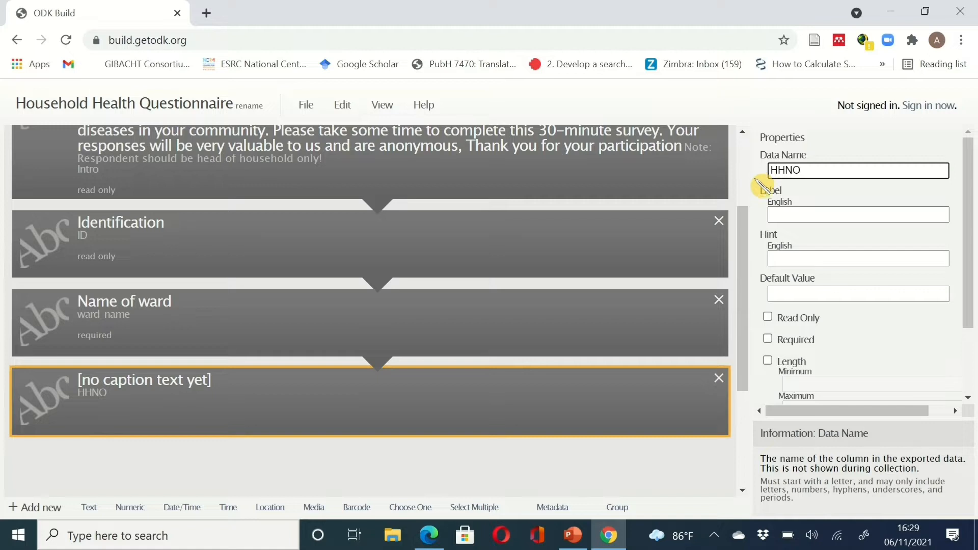
left_click(793, 214)
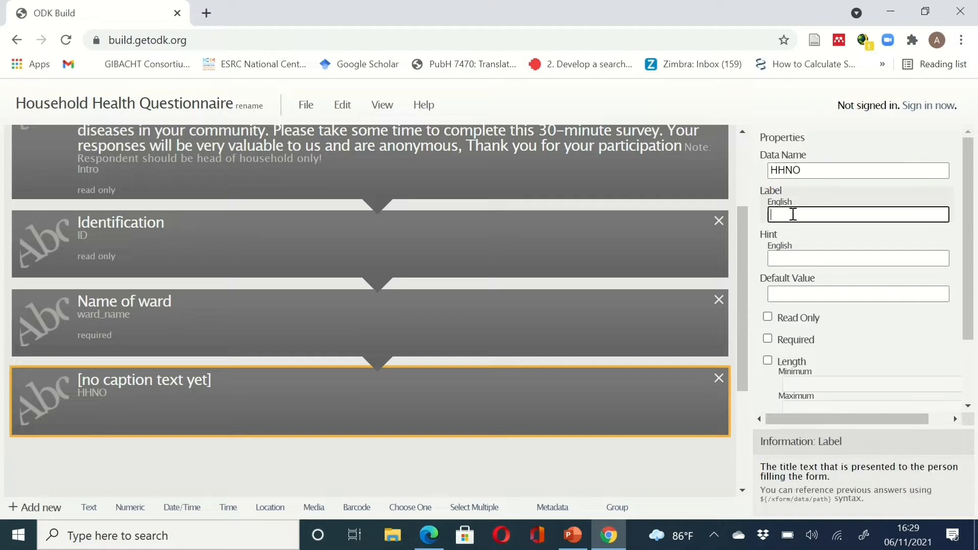
key("ctrl+v")
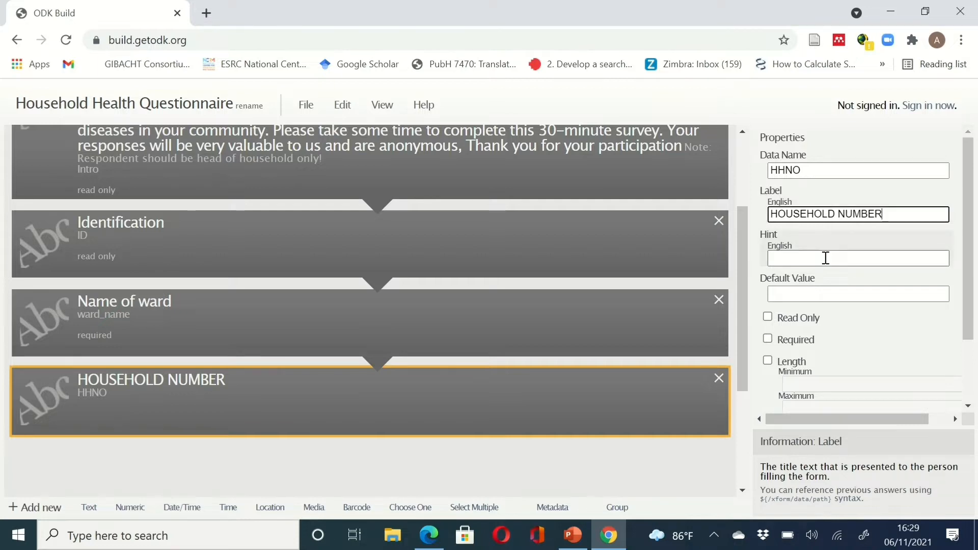
- Make the HOUSEHOLD NUMBER question required
left_click(768, 339)
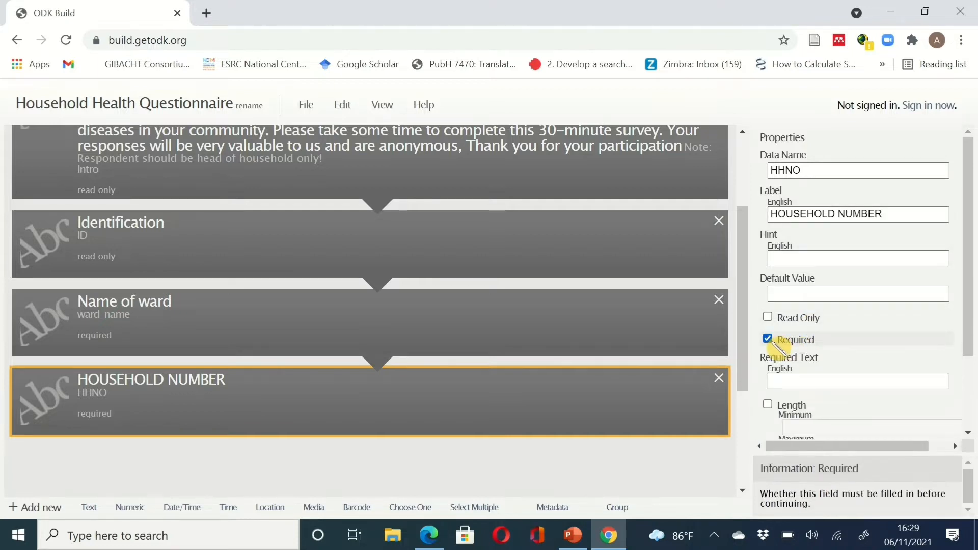
left_click(813, 388)
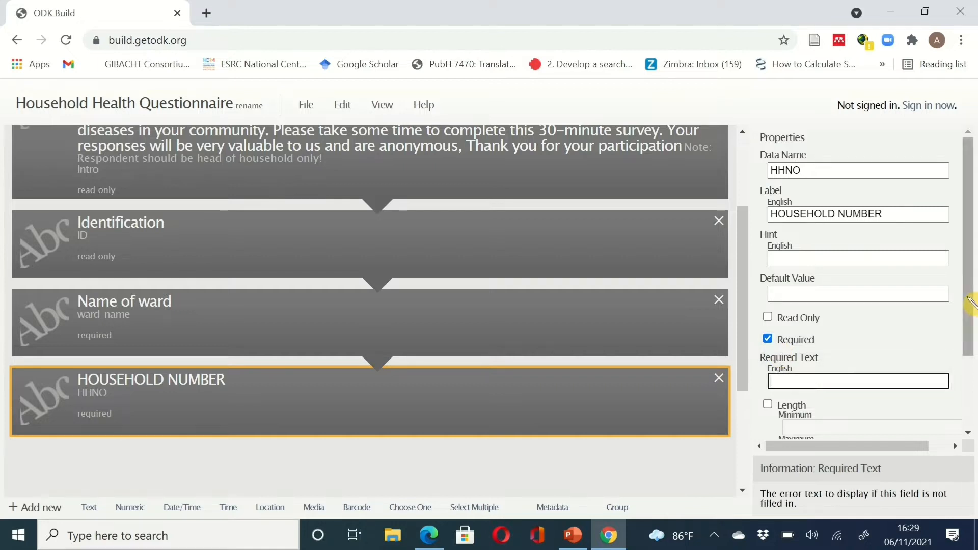
left_click_drag(971, 304, 971, 350)
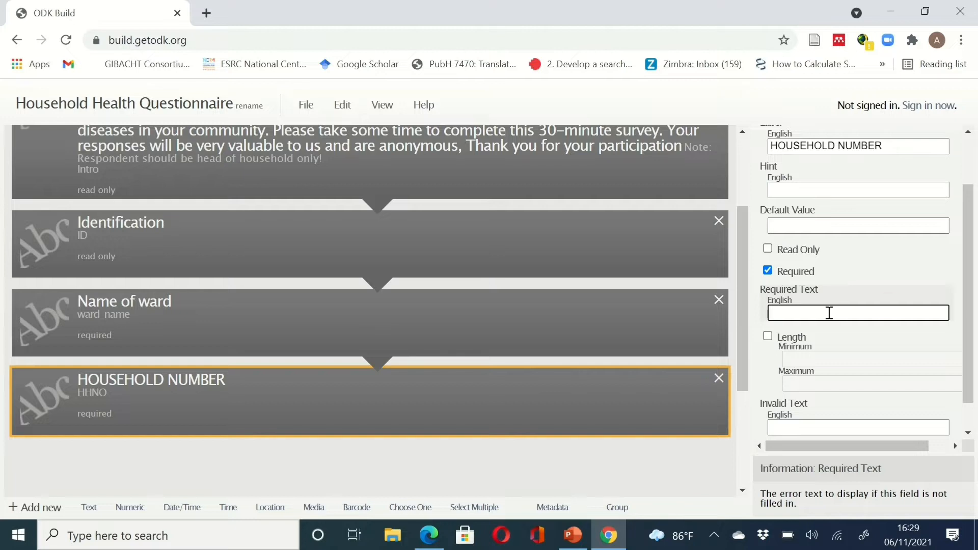
left_click_drag(969, 348, 969, 372)
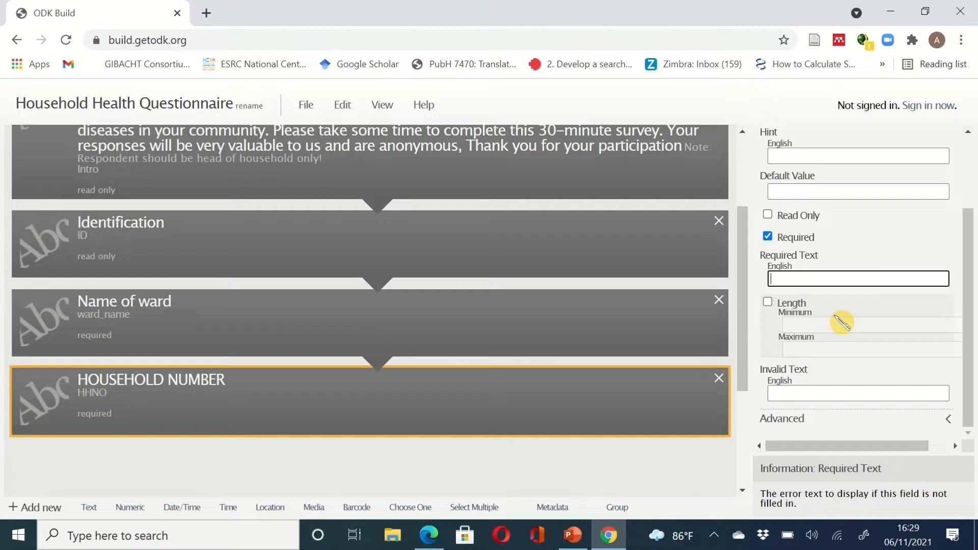
- Enable a length limit on HOUSEHOLD NUMBER with minimum 2 and maximum 4
left_click(768, 303)
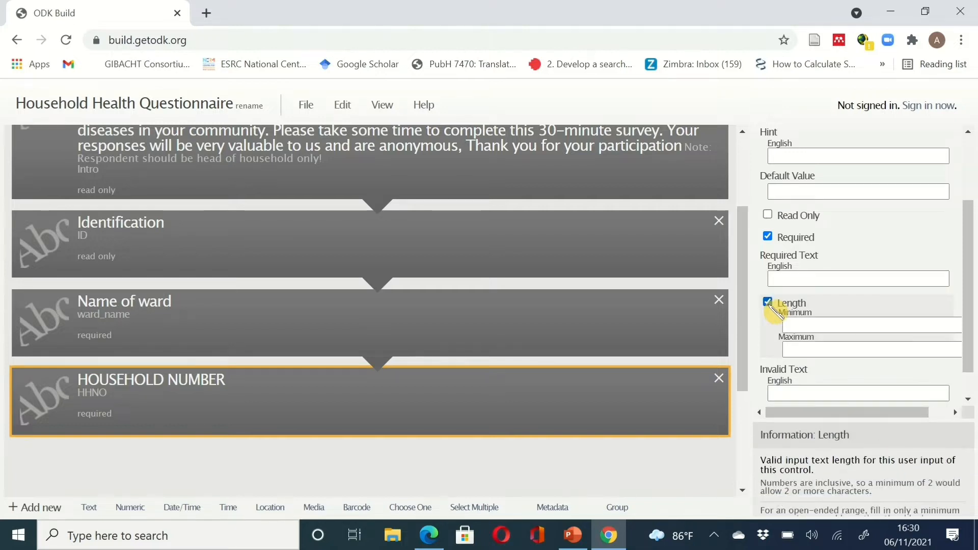
left_click(819, 323)
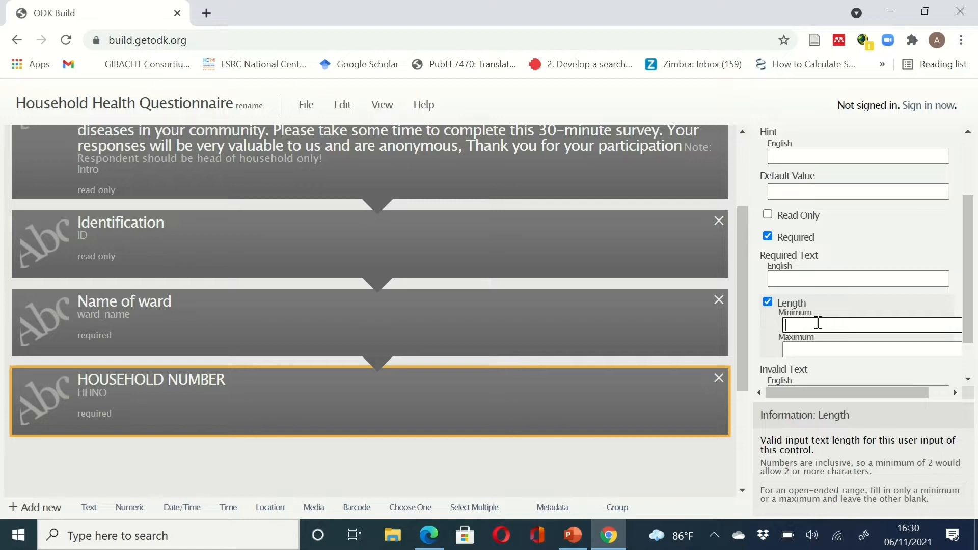
type("A1")
key("BackSpace")
type("2")
scroll(818, 324, "down", 1)
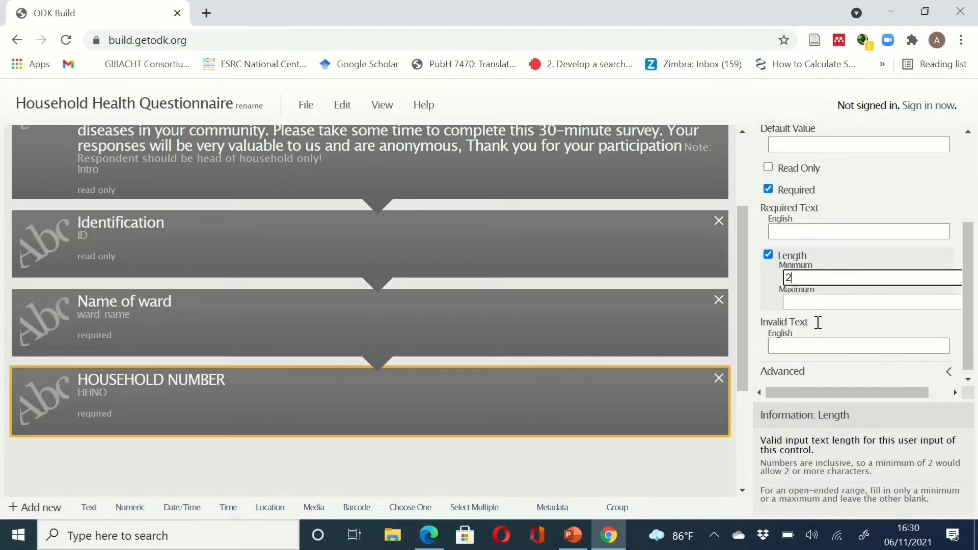
left_click(806, 294)
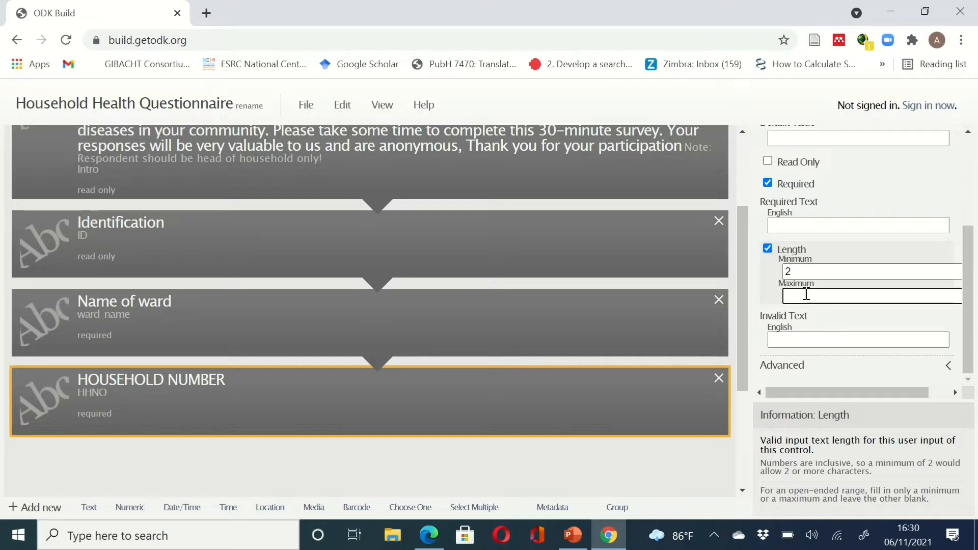
type("A10")
type("4")
key("BackSpace")
key("BackSpace")
key("BackSpace")
type("4")
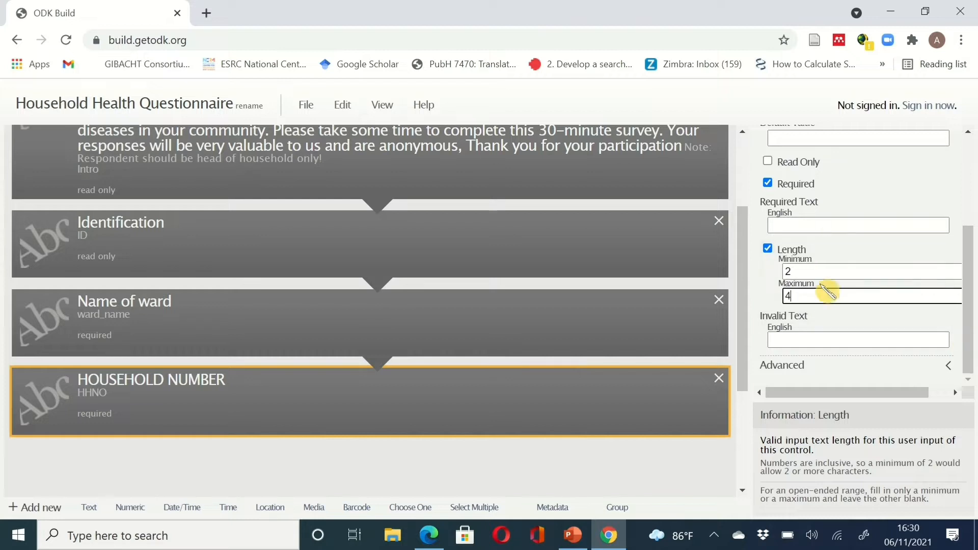
- Set the HOUSEHOLD NUMBER invalid-answer message to 'Please re-check your input!'
left_click(836, 340)
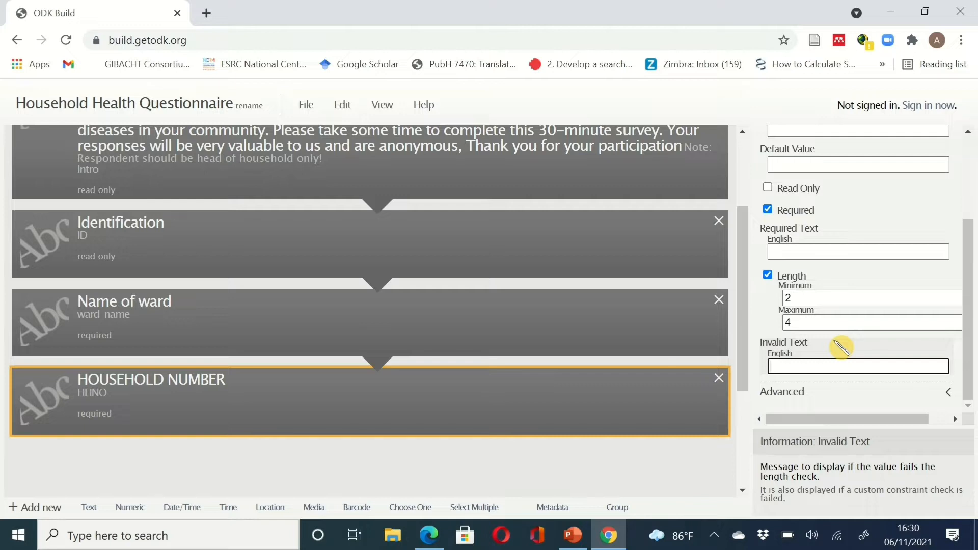
type("LEASE")
key("BackSpace")
key("BackSpace")
key("BackSpace")
key("BackSpace")
key("BackSpace")
key("BackSpace")
type("Please re-")
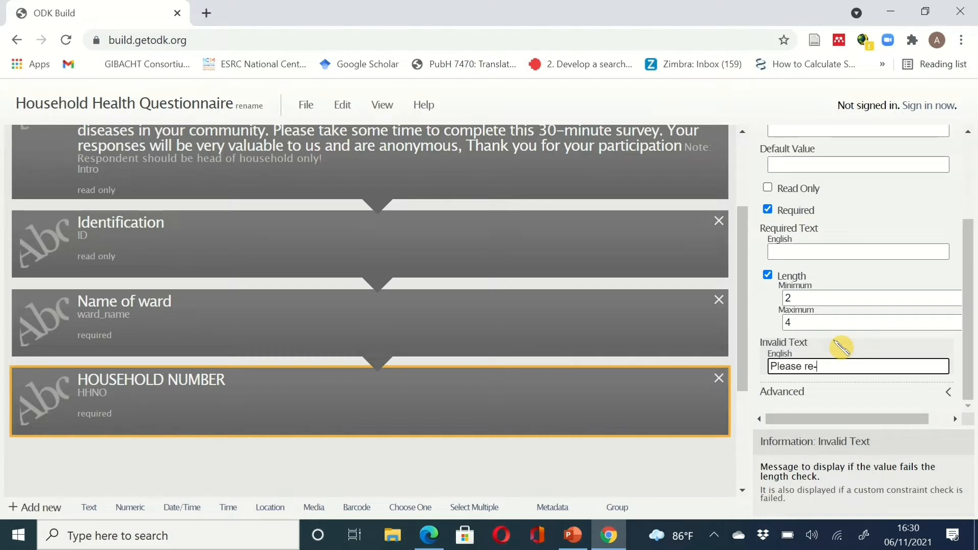
type("check your")
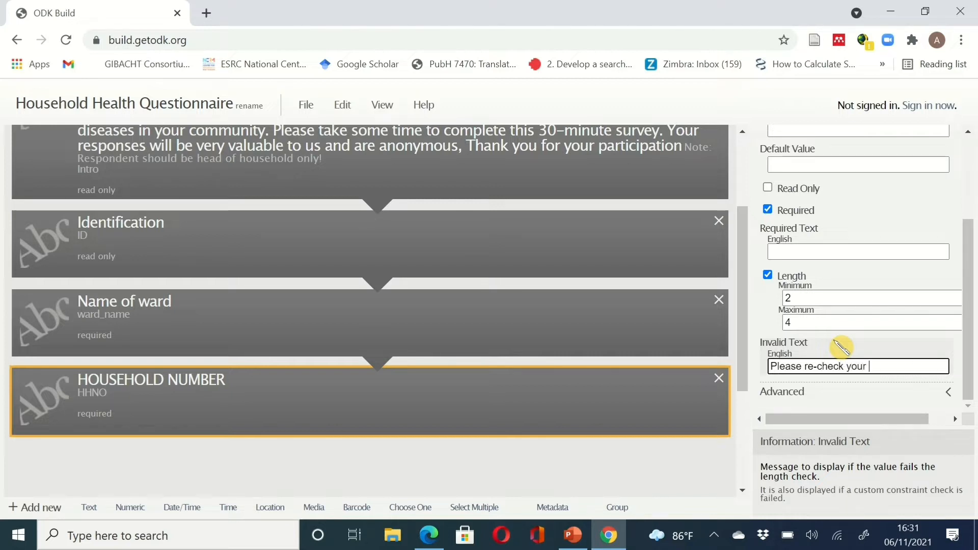
type(" input!")
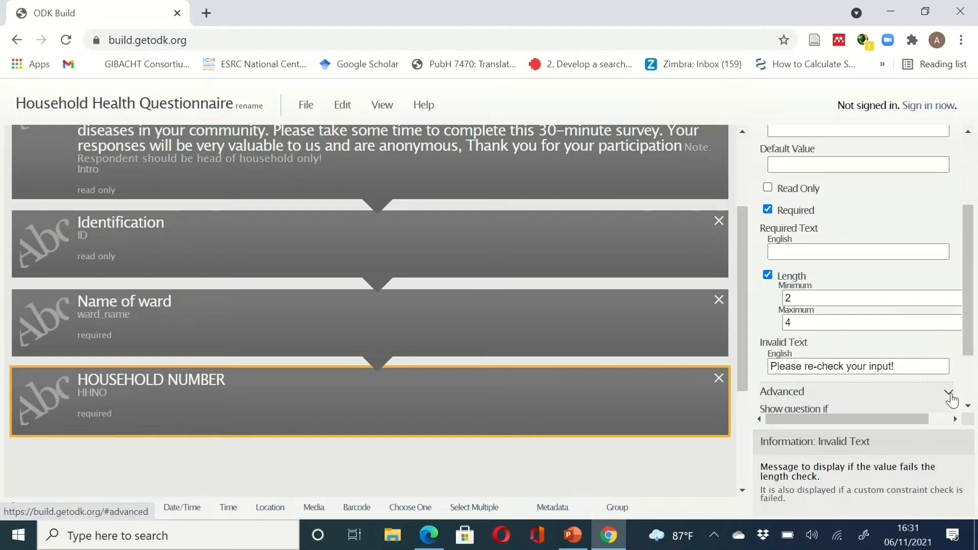
left_click_drag(970, 329, 972, 289)
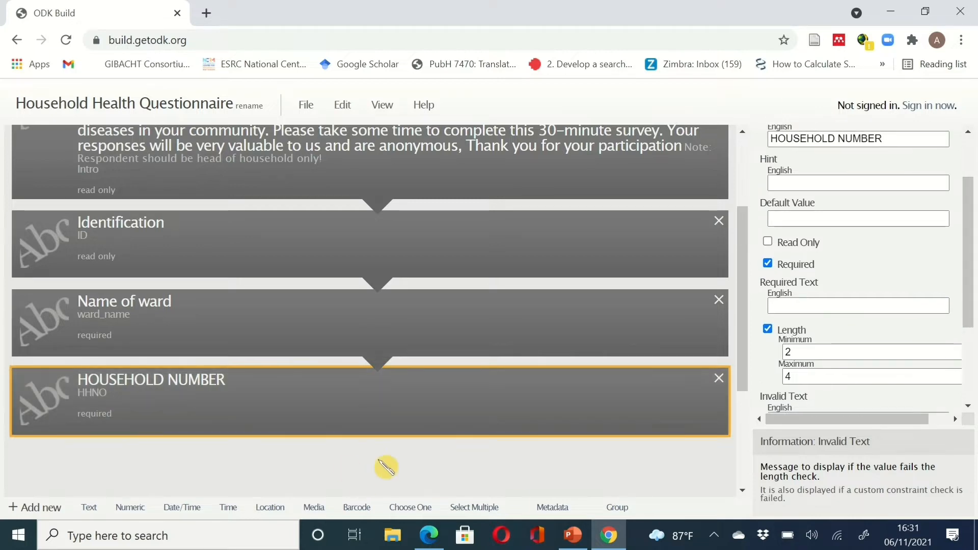
left_click(610, 535)
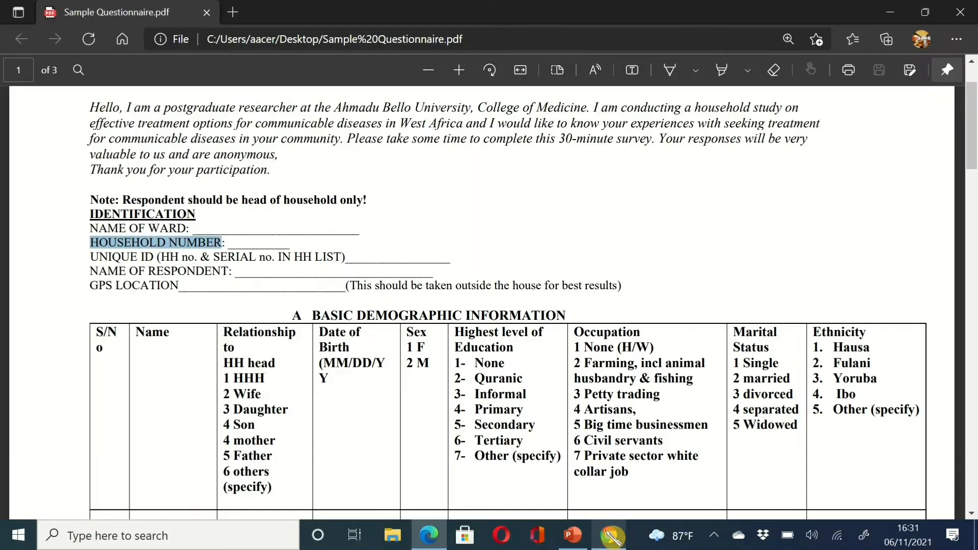
scroll(577, 439, "down", 2)
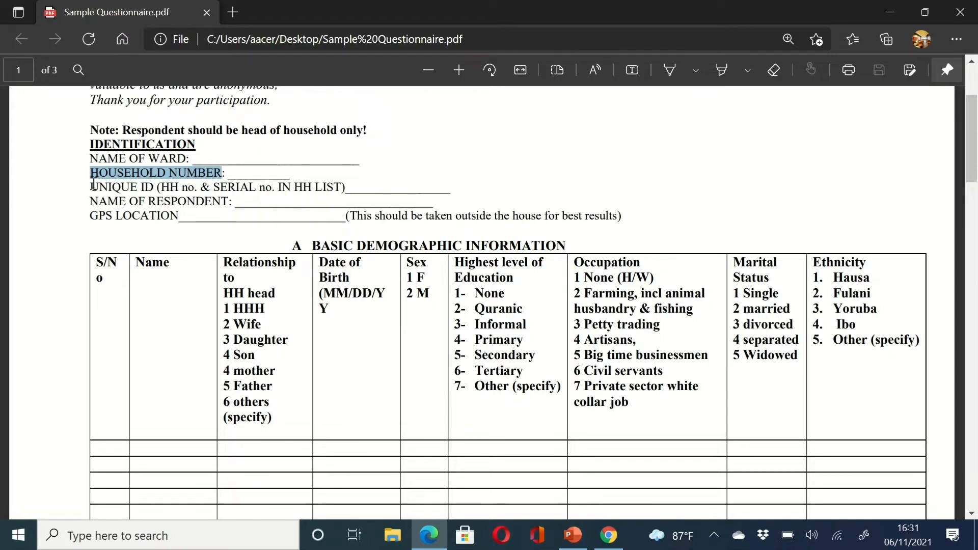
left_click_drag(90, 185, 344, 188)
key("ctrl+c")
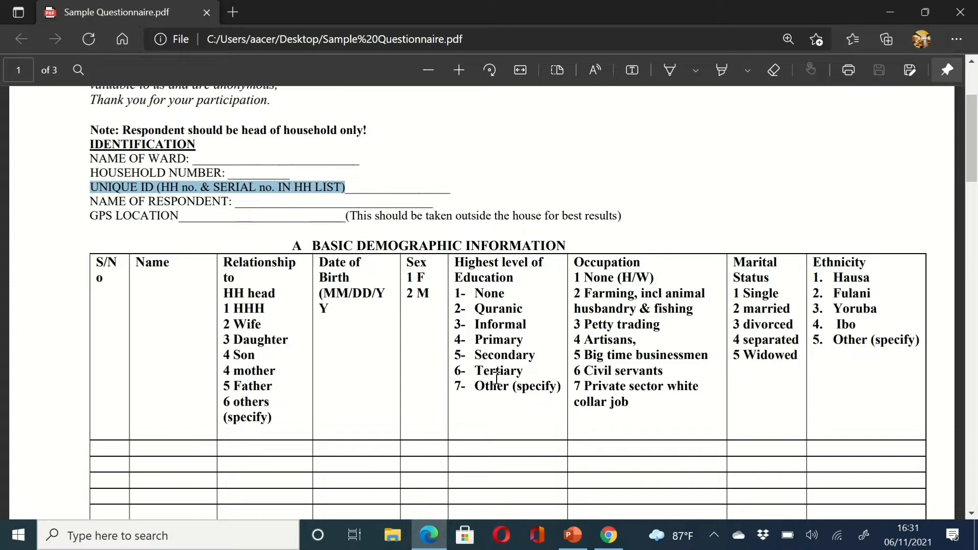
left_click(609, 535)
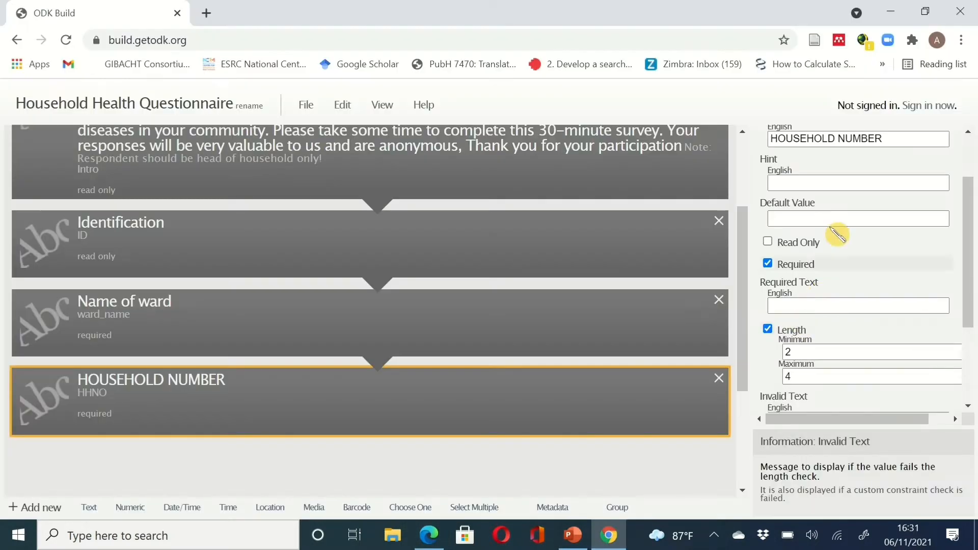
- Add a new text question with the data name Unique_ID
left_click(88, 507)
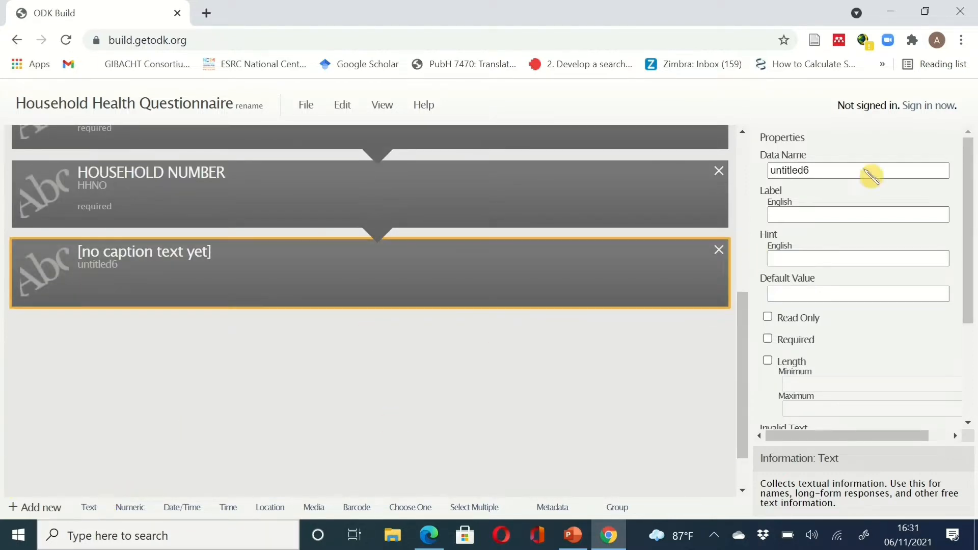
left_click_drag(827, 171, 767, 174)
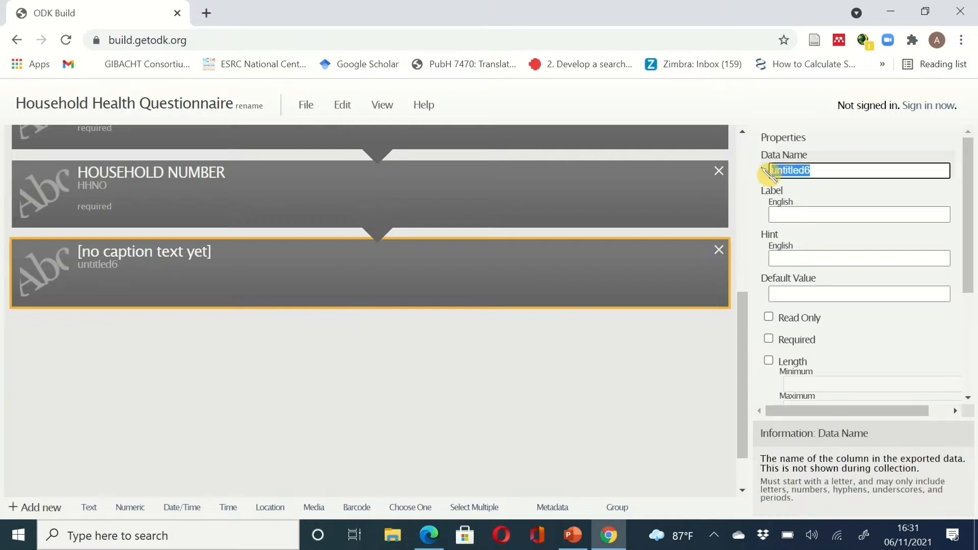
type("Uni")
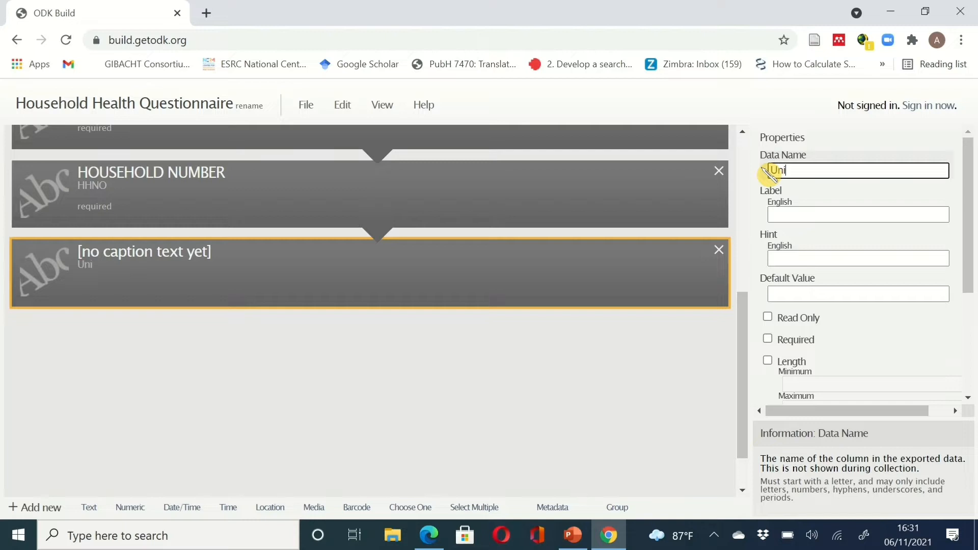
type("ques")
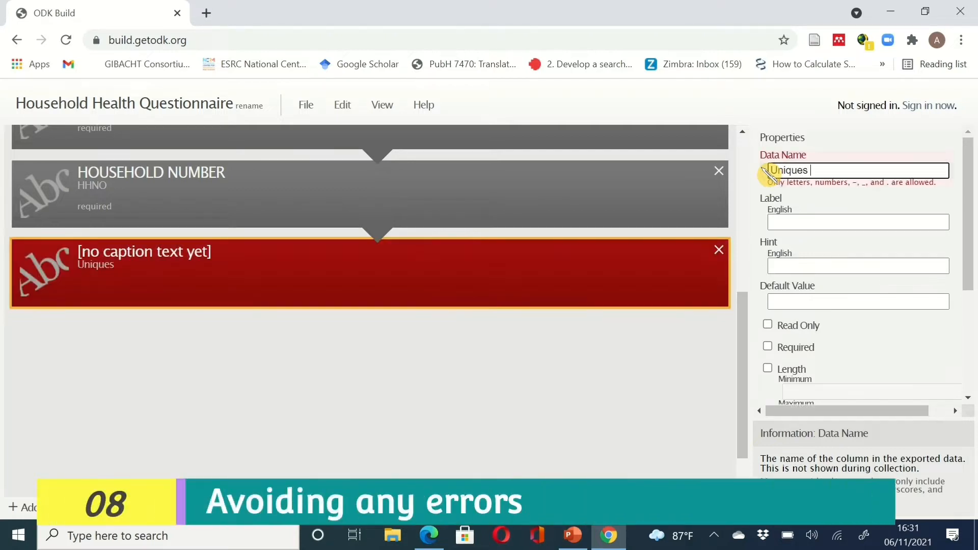
key("BackSpace")
key("BackSpace")
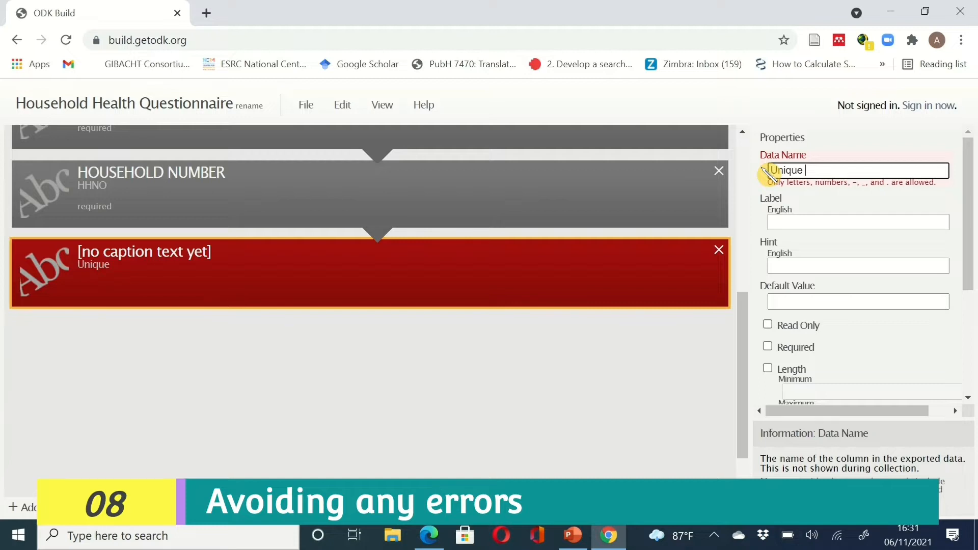
key("BackSpace")
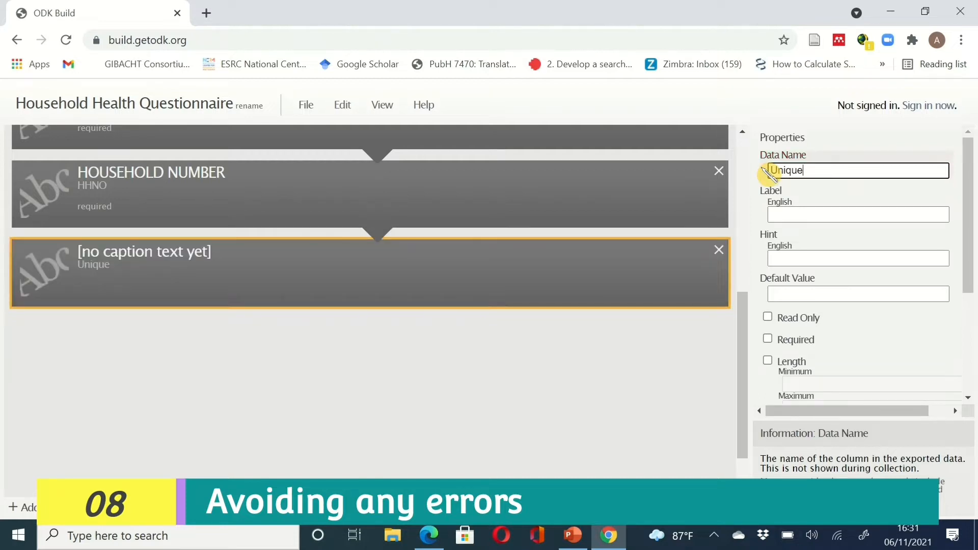
type("_")
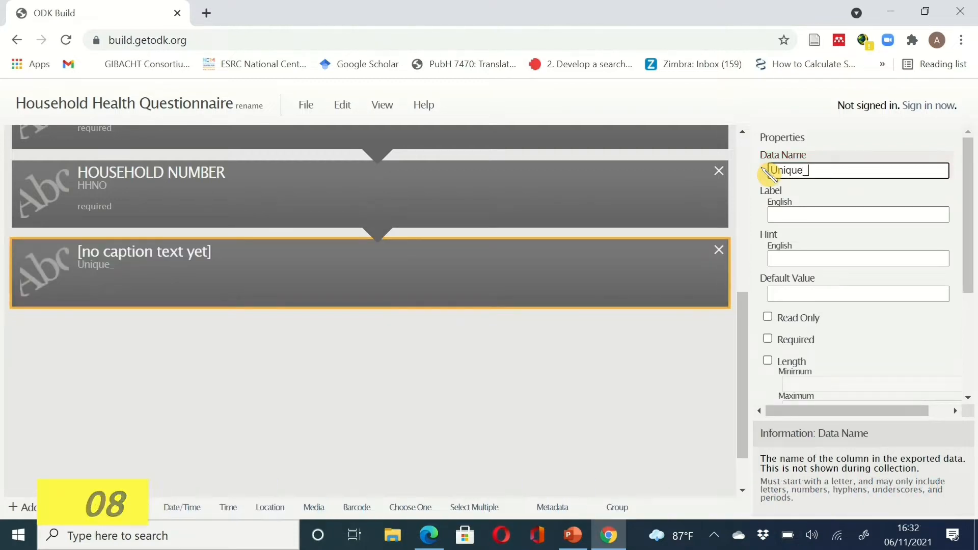
type("ID")
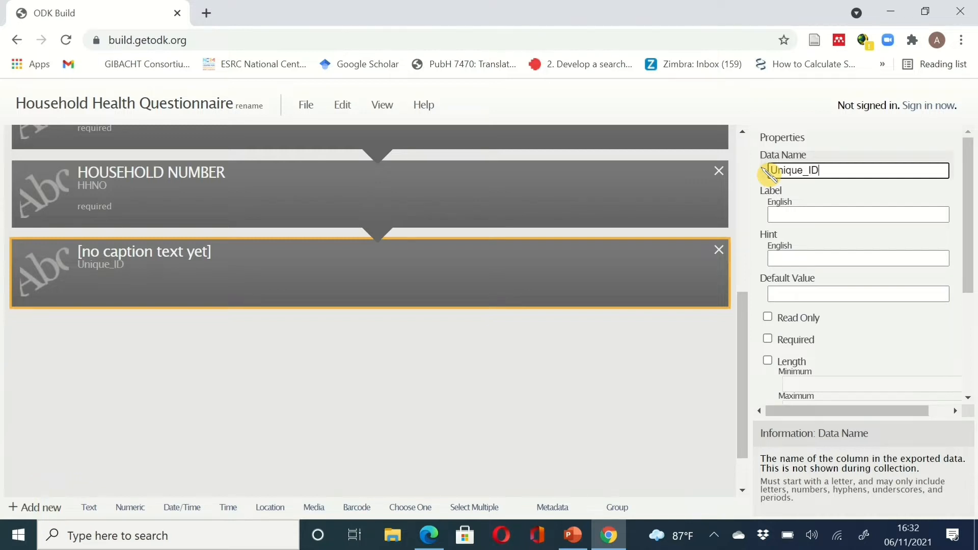
- Label it 'UNIQUE ID (HH no. & SERIAL no. IN HH LIST)' and mark it required
left_click(793, 213)
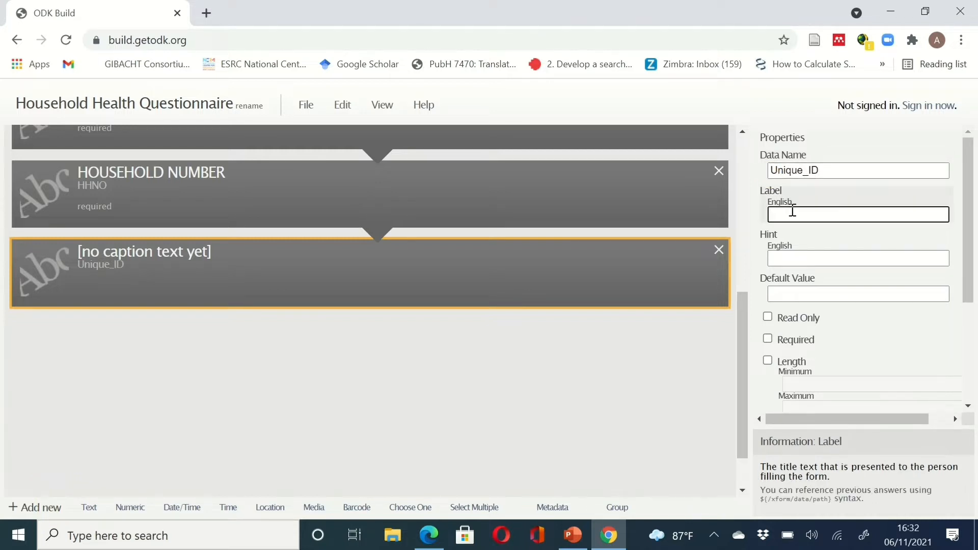
key("ctrl+v")
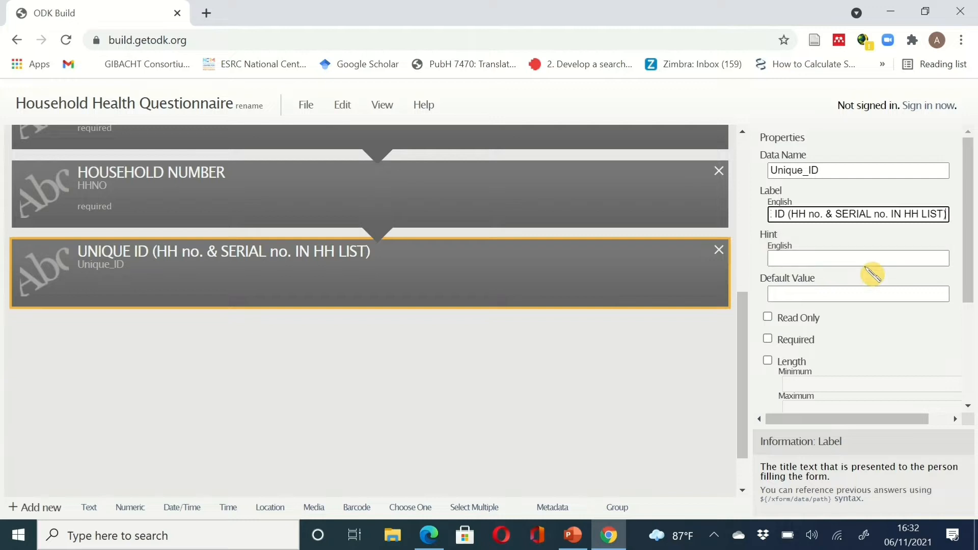
left_click(768, 339)
left_click(768, 339)
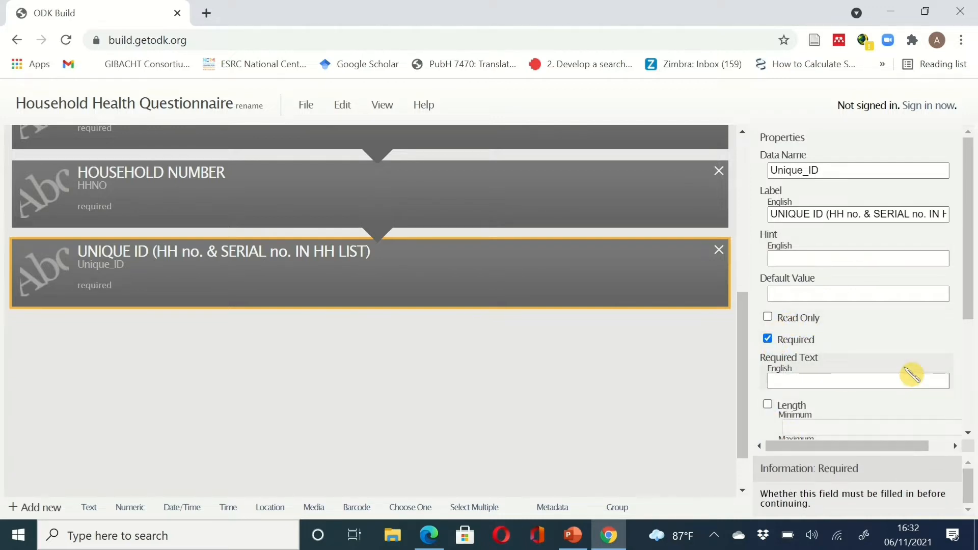
scroll(838, 409, "down", 4)
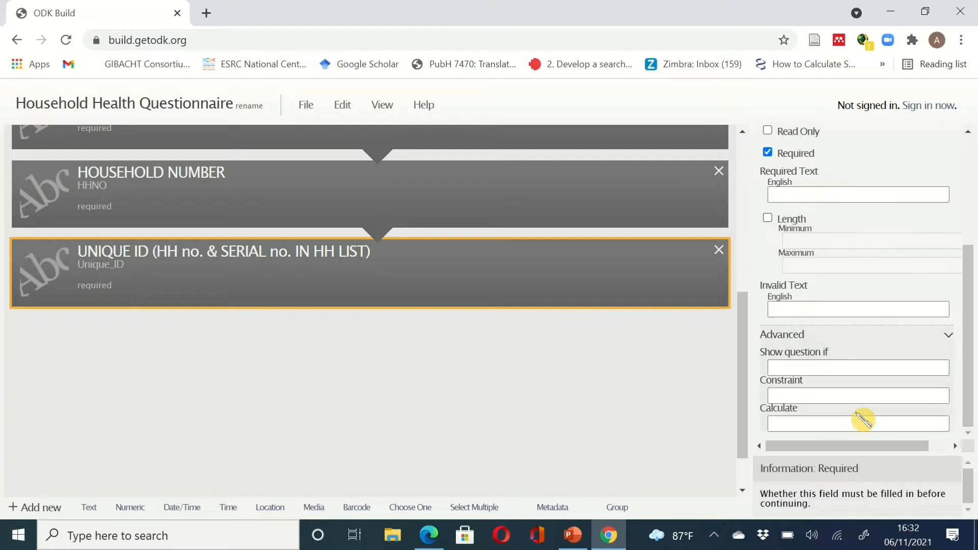
scroll(863, 420, "up", 4)
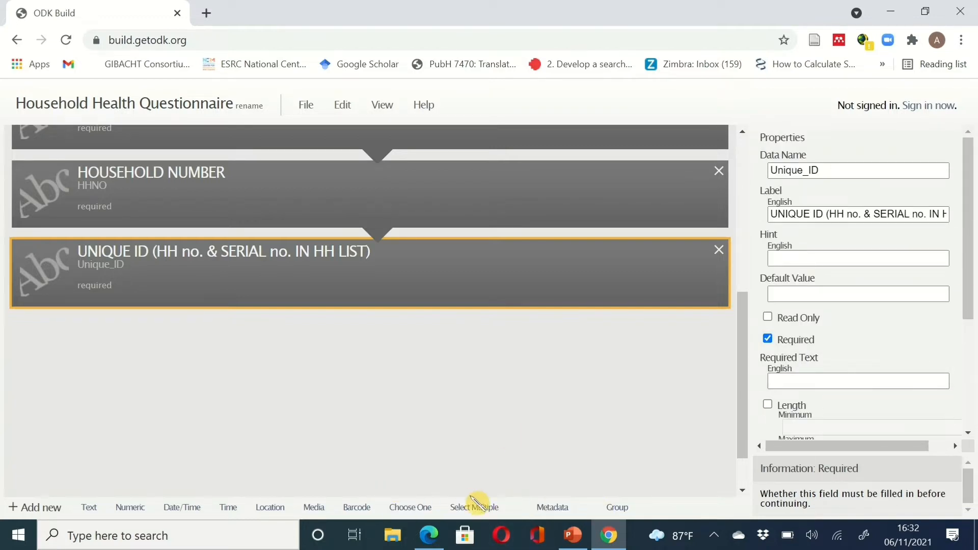
left_click(612, 536)
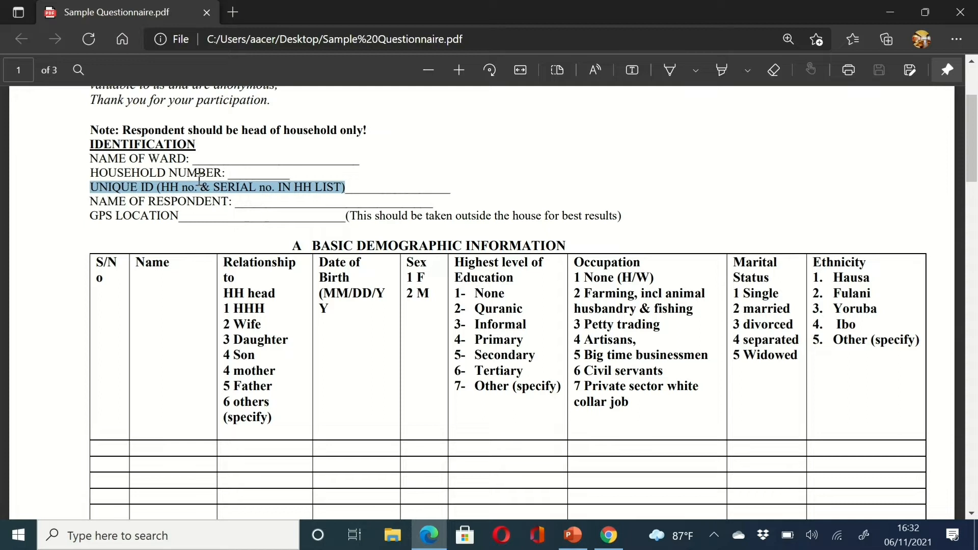
left_click_drag(229, 200, 80, 202)
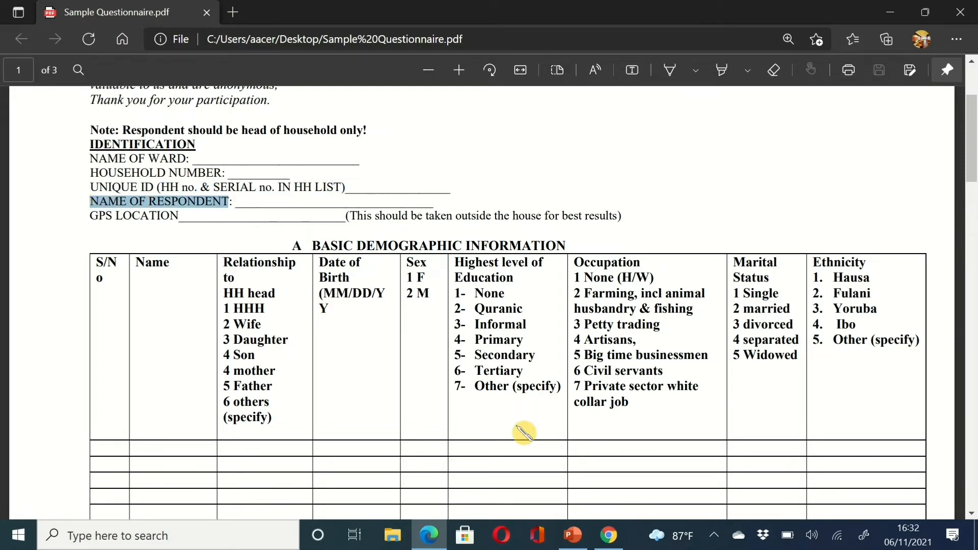
left_click(609, 536)
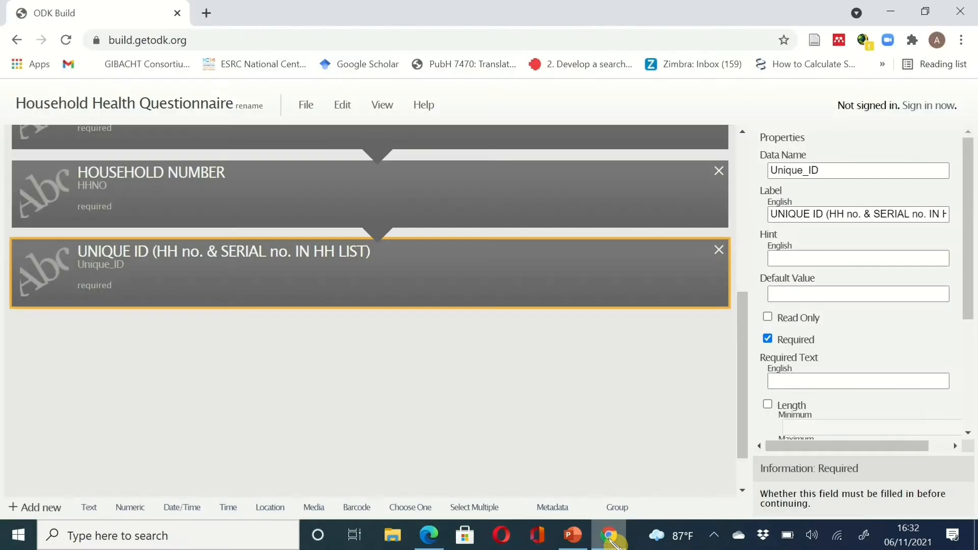
- Add a new text question with the data name Respondents_name
left_click(90, 507)
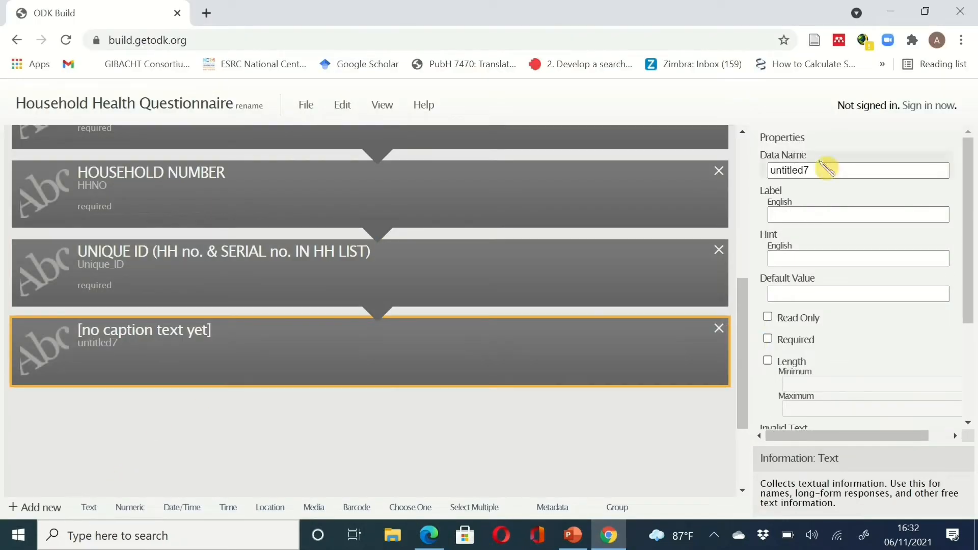
left_click(826, 170)
left_click_drag(825, 170, 749, 174)
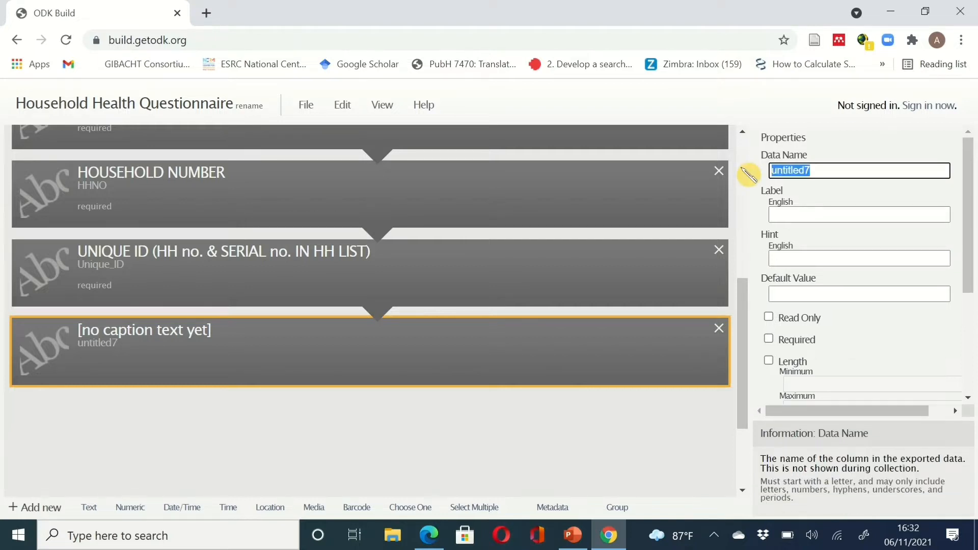
type("name")
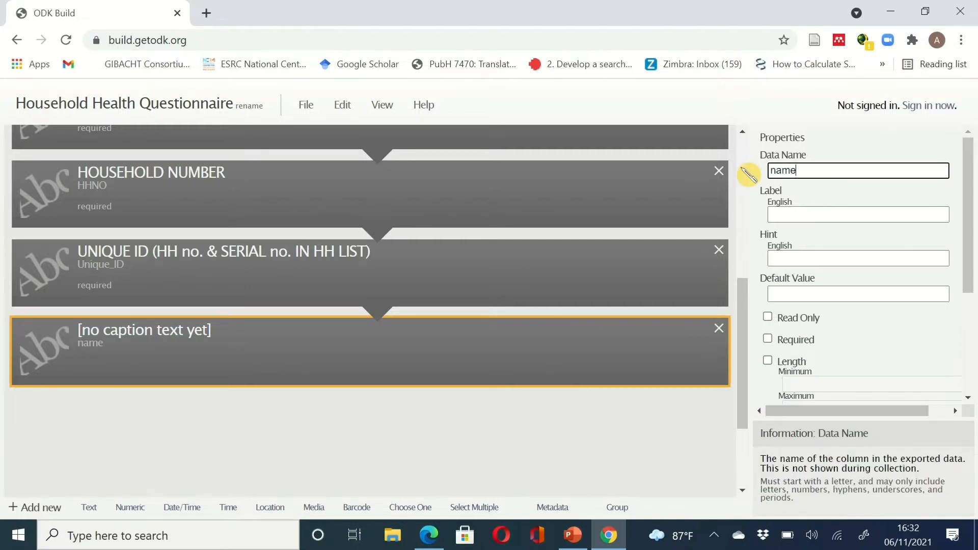
key("BackSpace")
key("BackSpace")
key("BackSpace")
key("BackSpace")
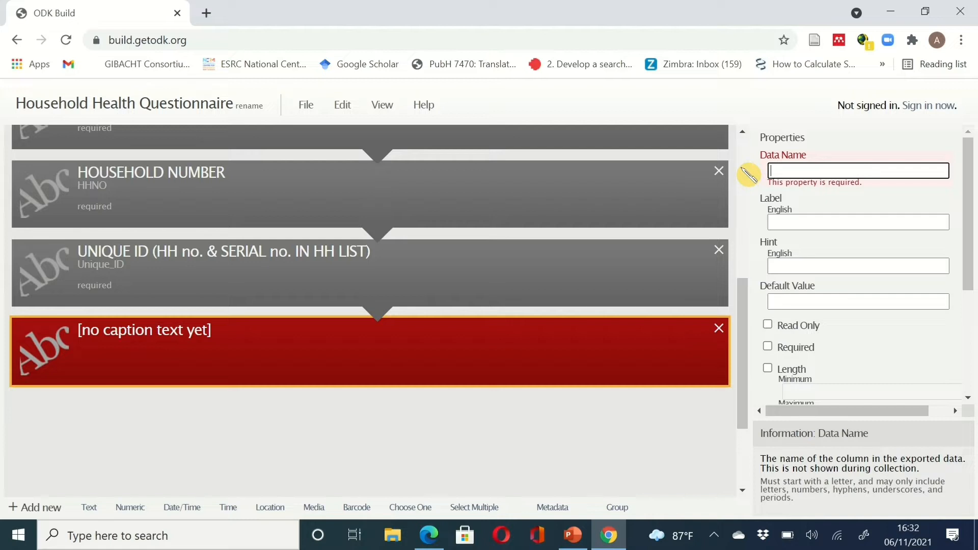
type("Respo")
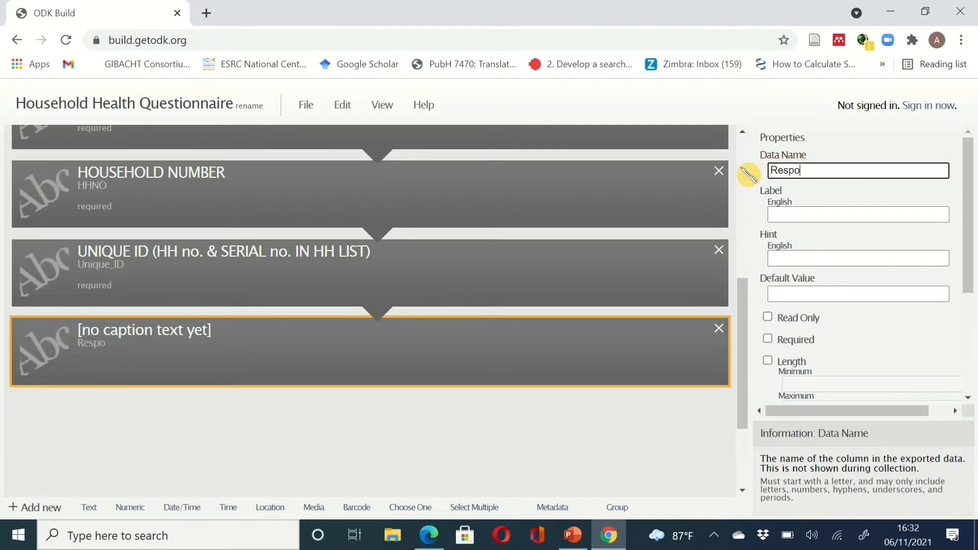
type("ndent'")
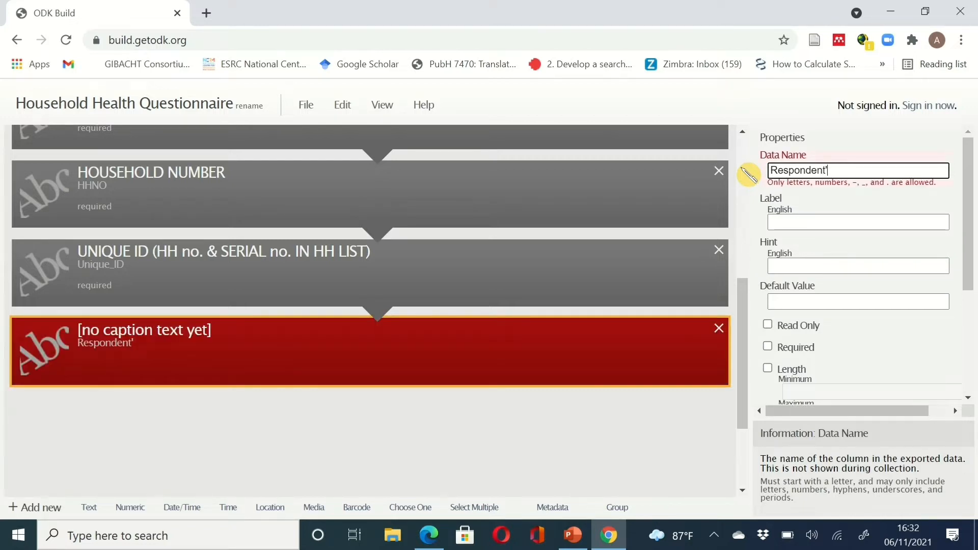
key("BackSpace")
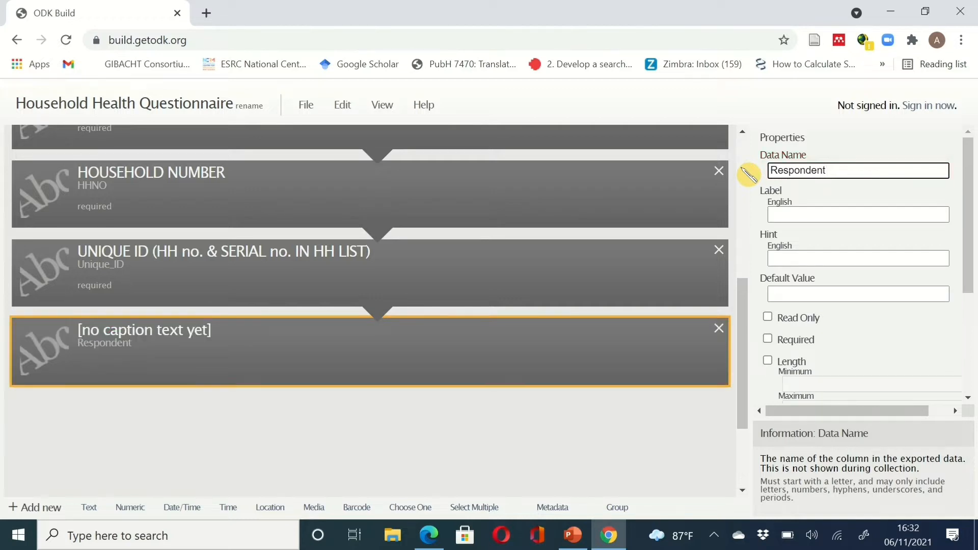
type("s_name")
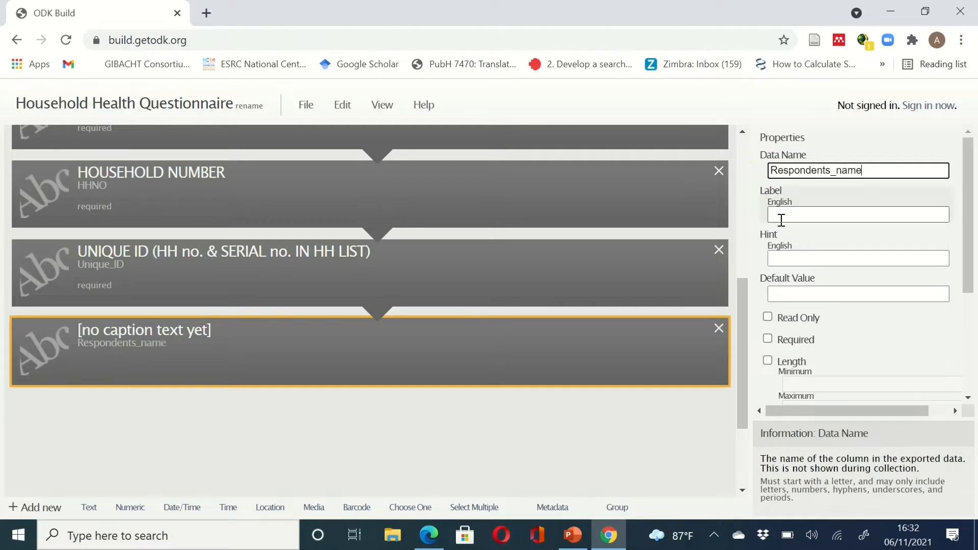
- Label it 'NAME OF RESPONDENT' and mark it required
left_click(781, 217)
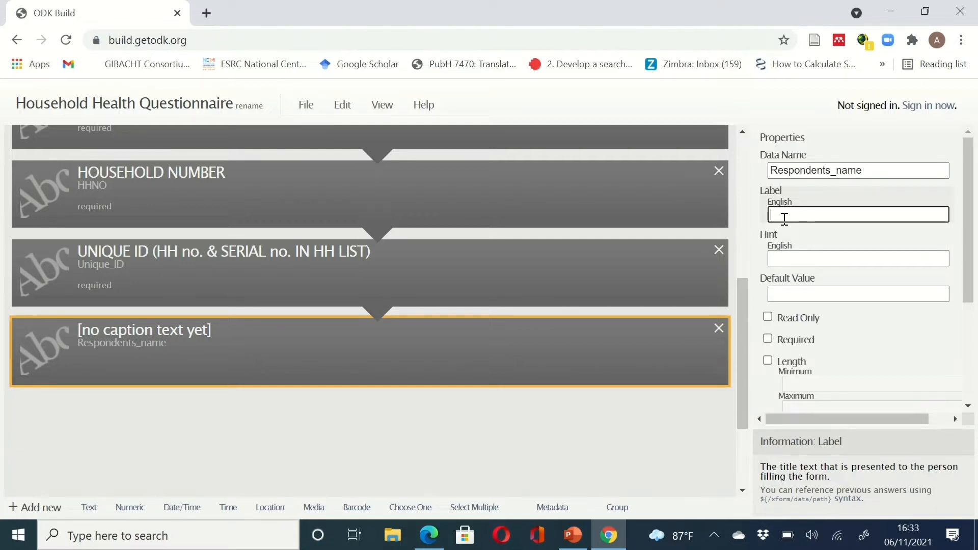
type("NAME OF RESPONDENT")
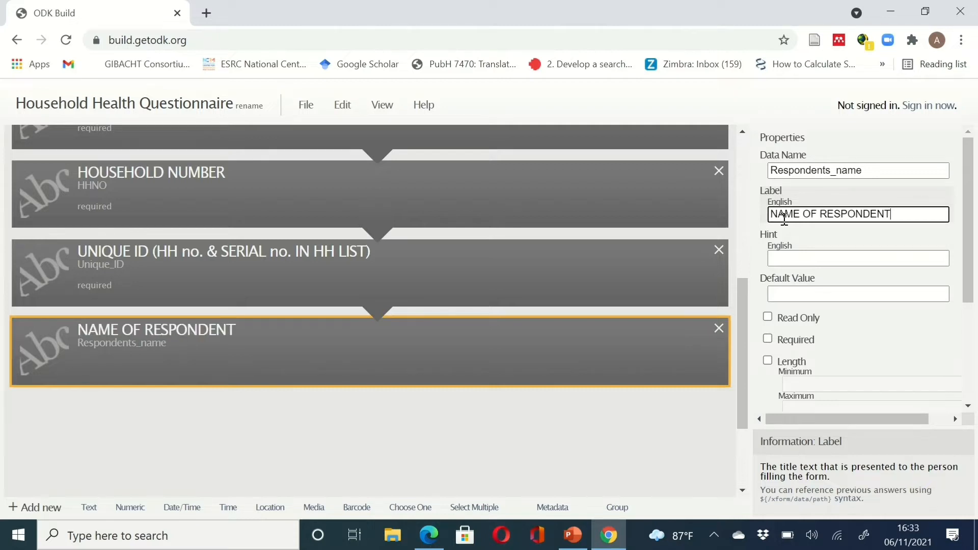
left_click(768, 339)
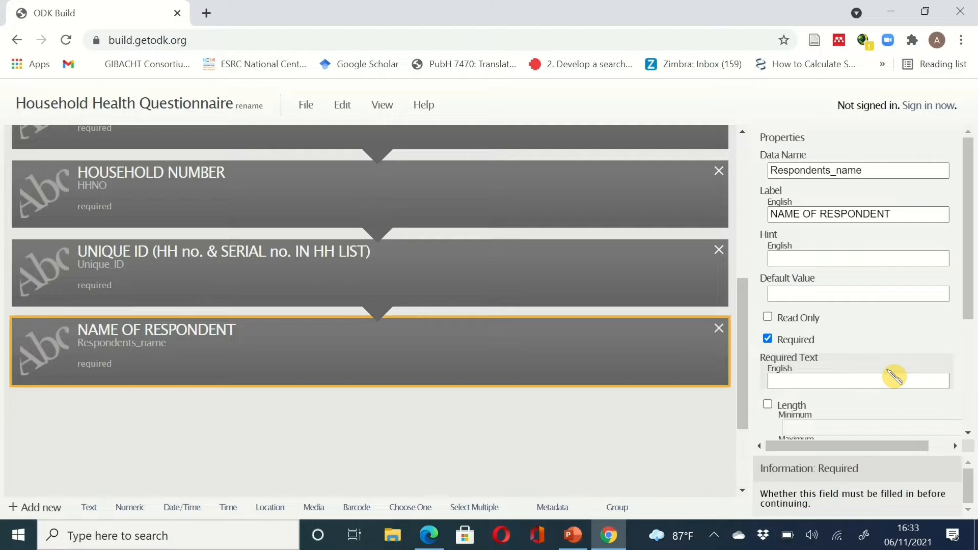
scroll(895, 376, "down", 5)
scroll(889, 369, "up", 5)
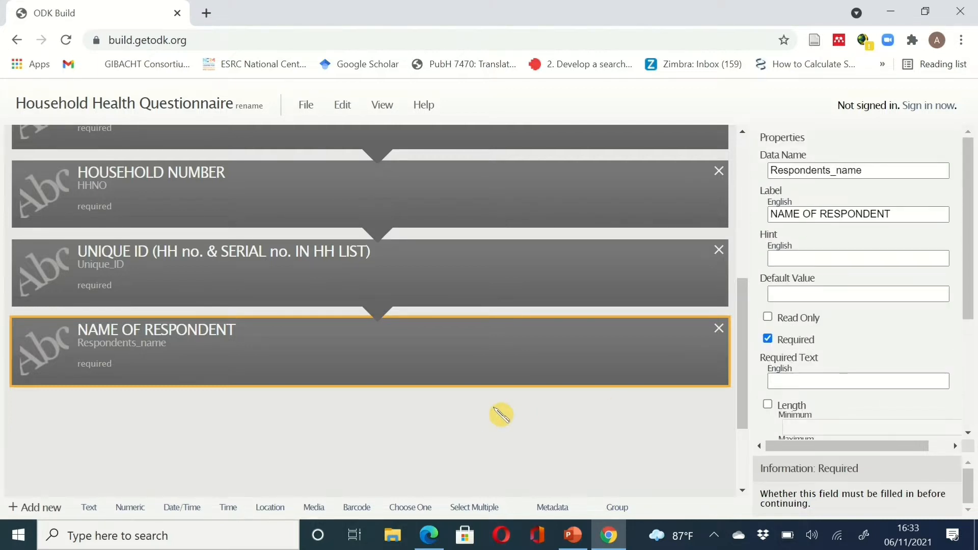
left_click(612, 537)
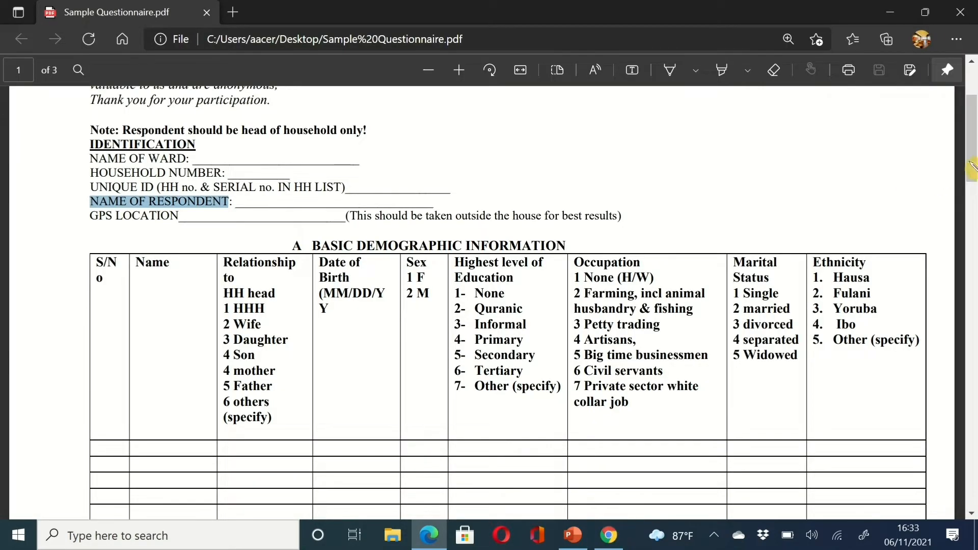
mouse_move(977, 161)
left_mouse_down()
mouse_move(977, 179)
mouse_move(977, 170)
left_mouse_up()
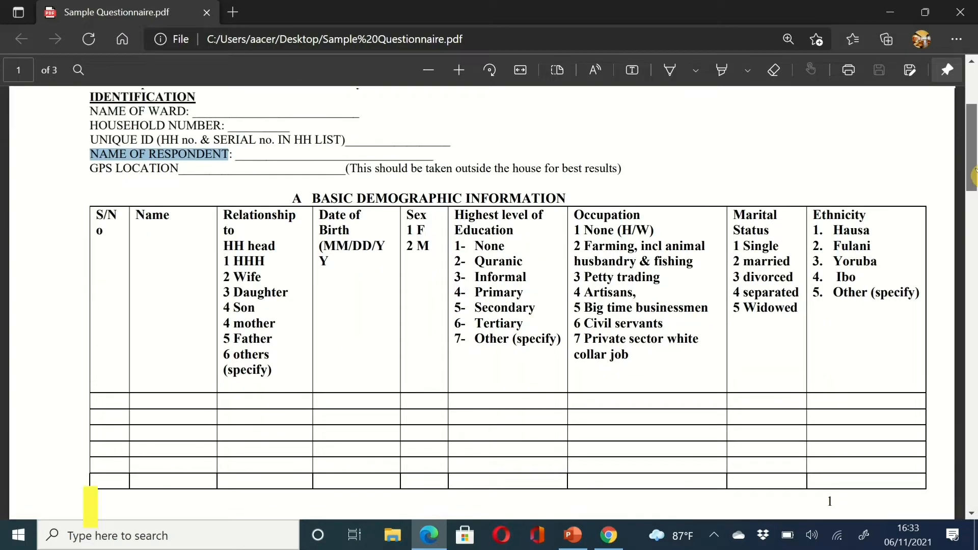
left_click(91, 169)
left_click_drag(111, 171, 177, 169)
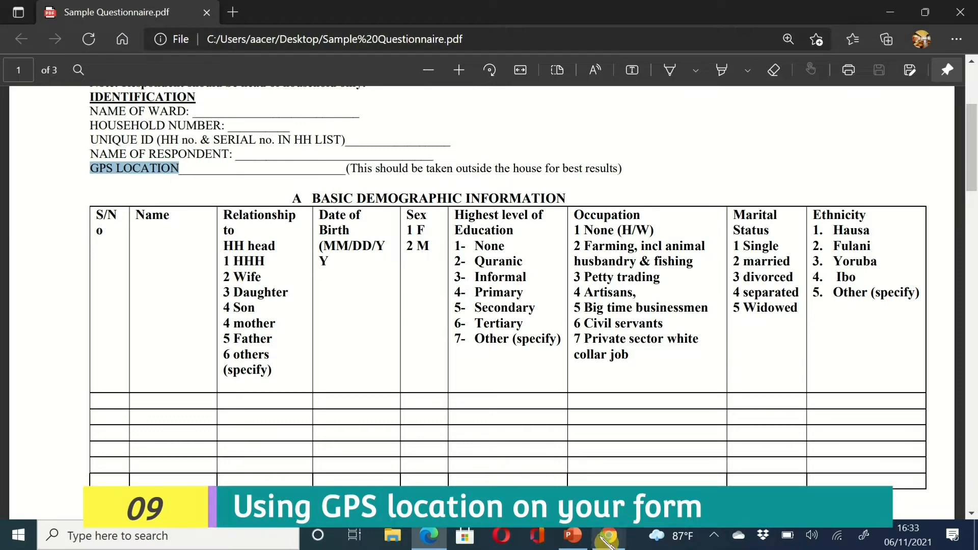
left_click(609, 536)
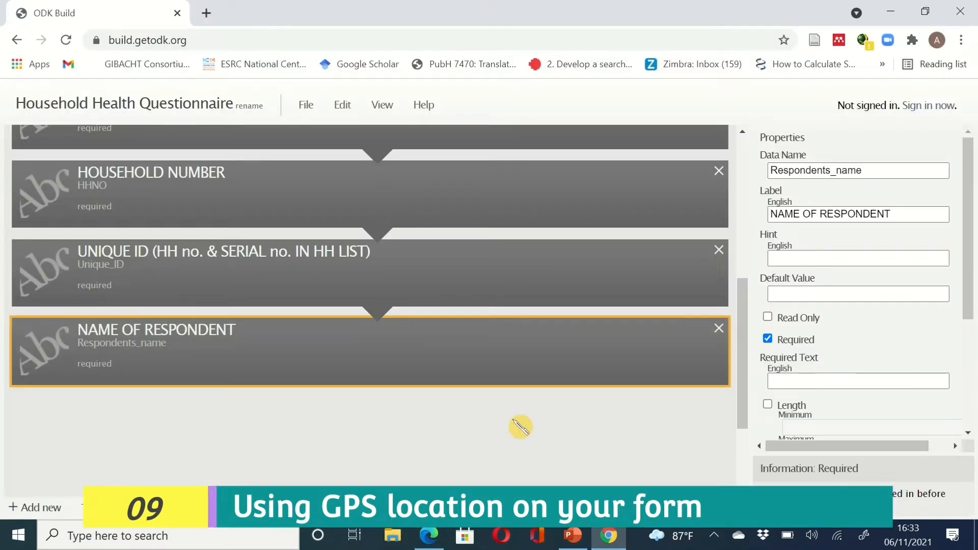
scroll(520, 427, "down", 1)
scroll(520, 427, "down", 1)
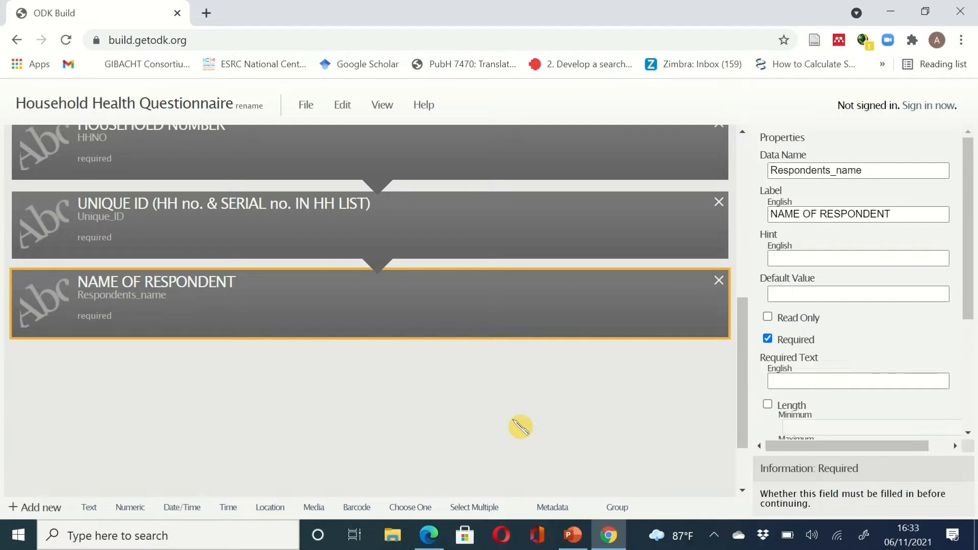
scroll(521, 427, "down", 2)
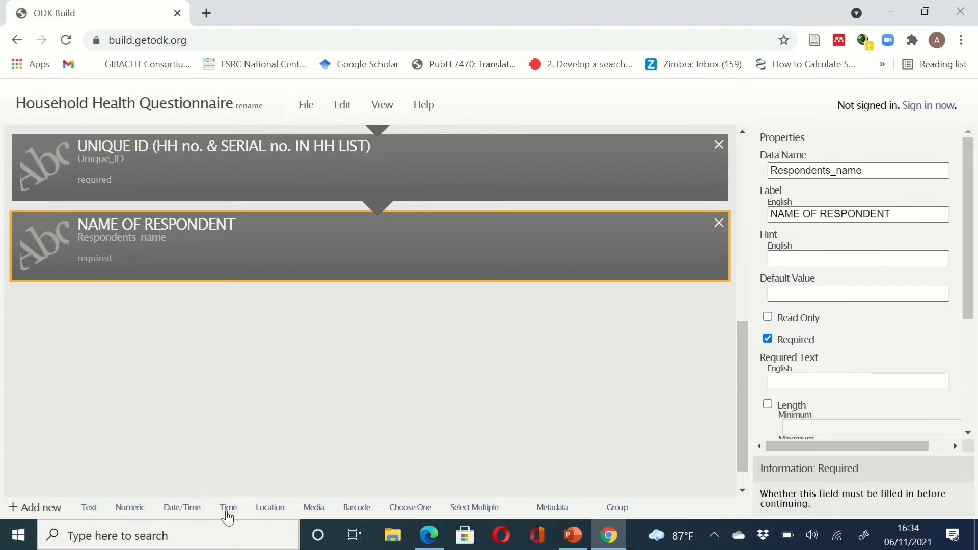
- Add a new location question, keeping Point as the location kind
left_click(278, 518)
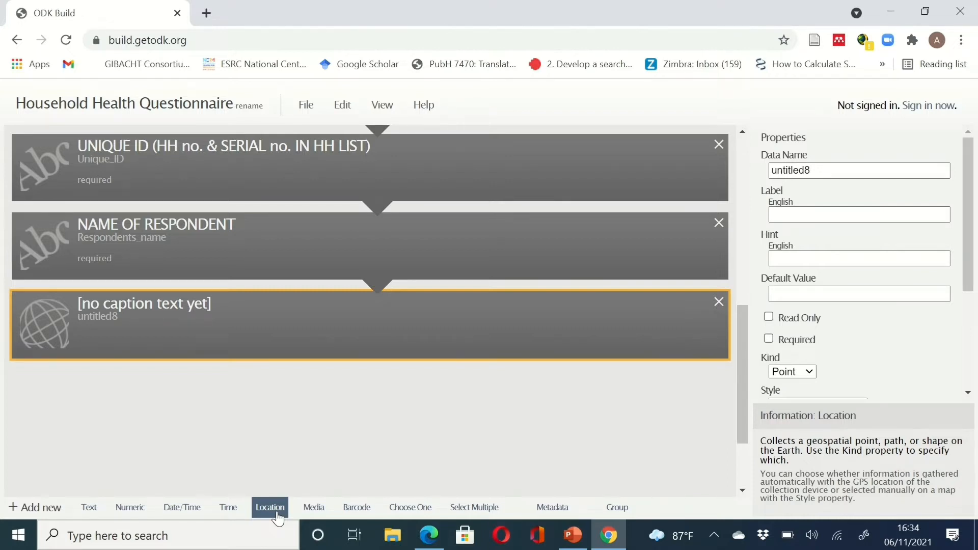
left_click(810, 372)
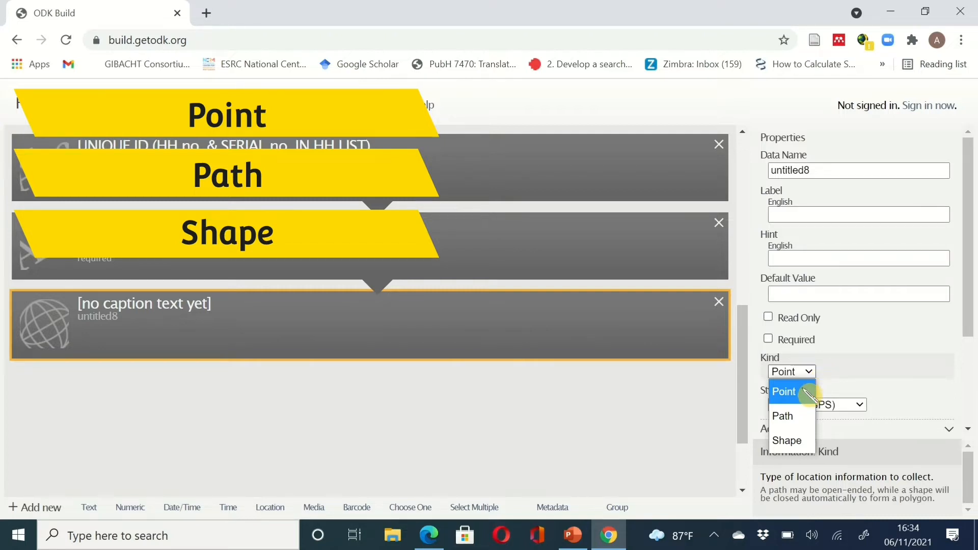
left_click(808, 393)
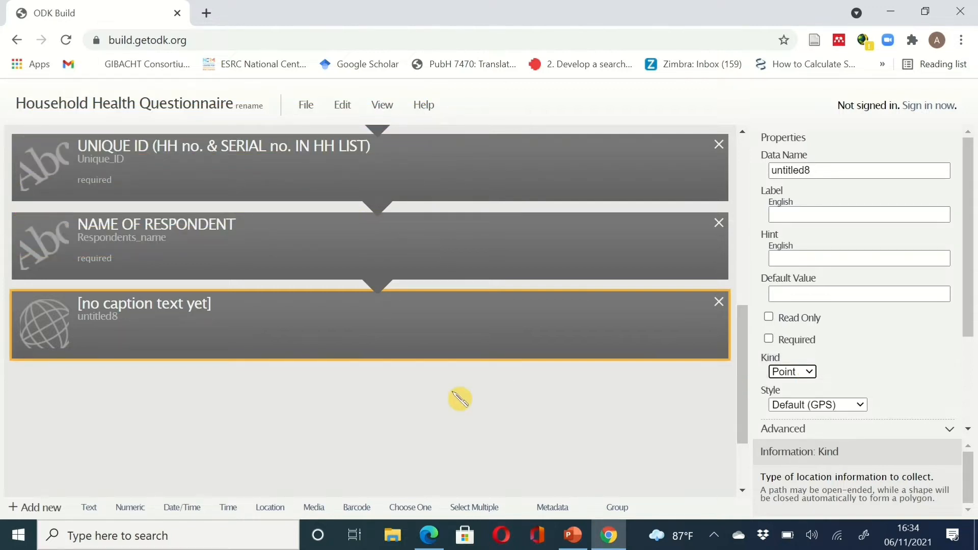
- Set its data name to GPS and its label to 'GPS LOCATION'
left_click_drag(821, 176, 769, 171)
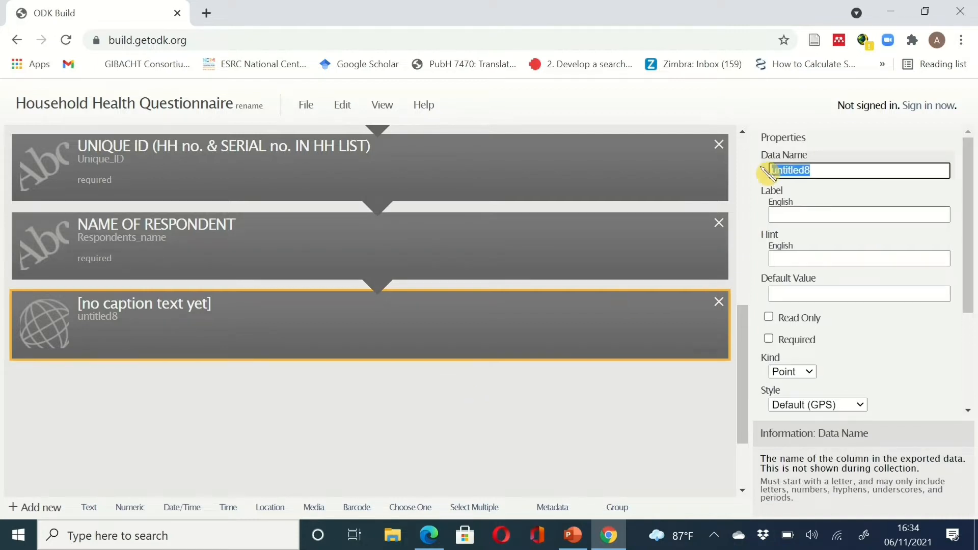
type("g")
key("BackSpace")
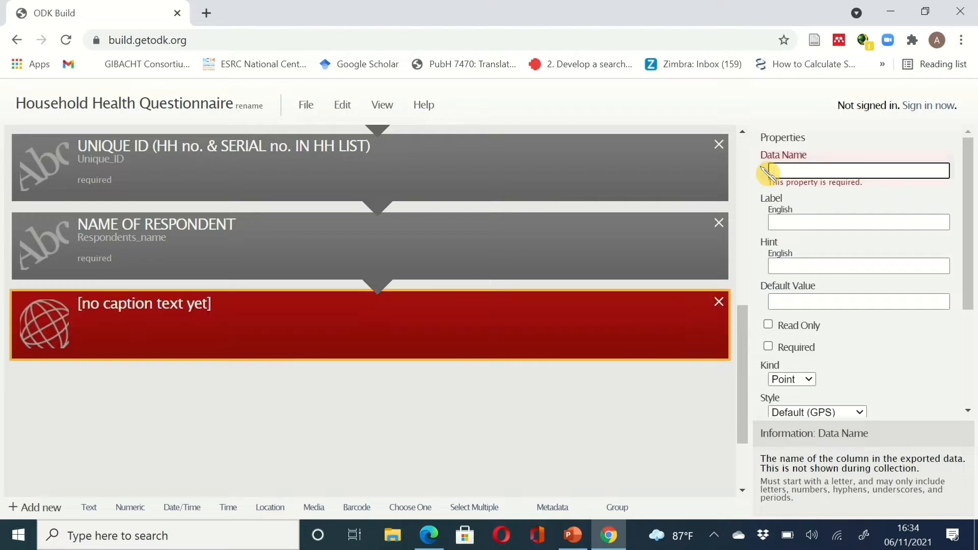
type("GPS")
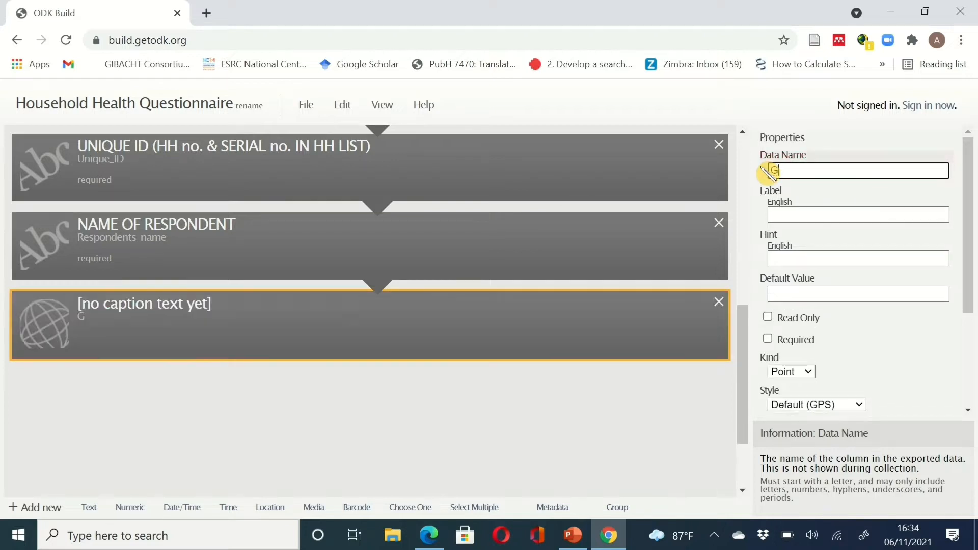
left_click(785, 212)
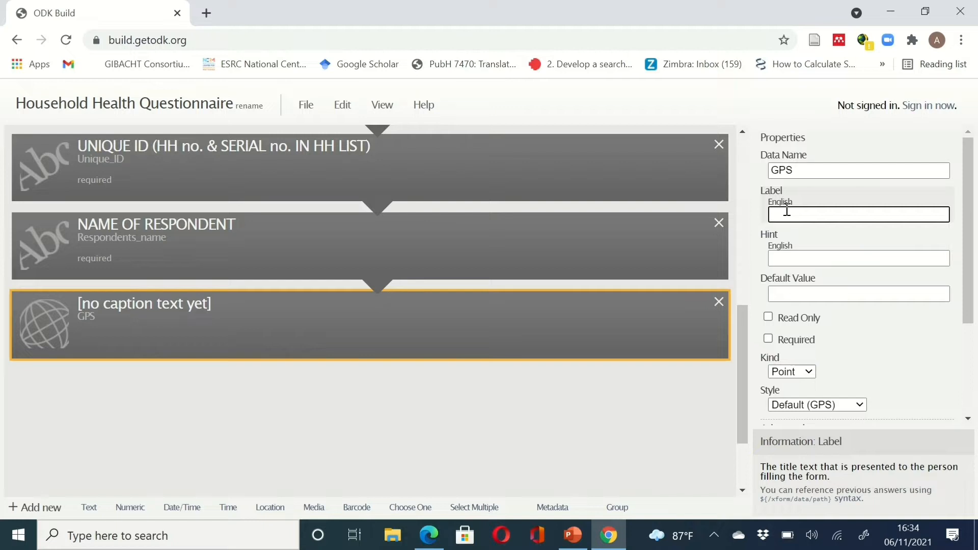
type("GPS LOCATION")
left_click(800, 258)
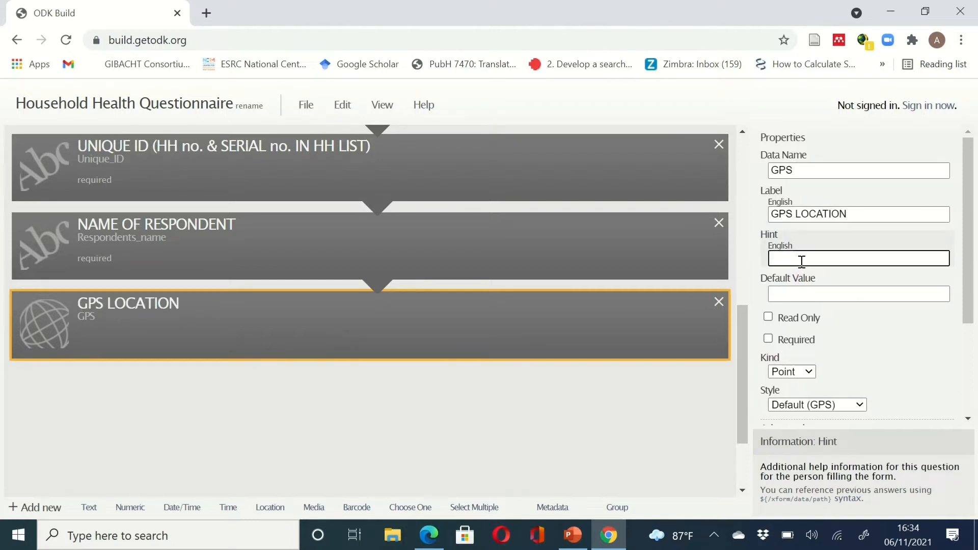
left_click(609, 544)
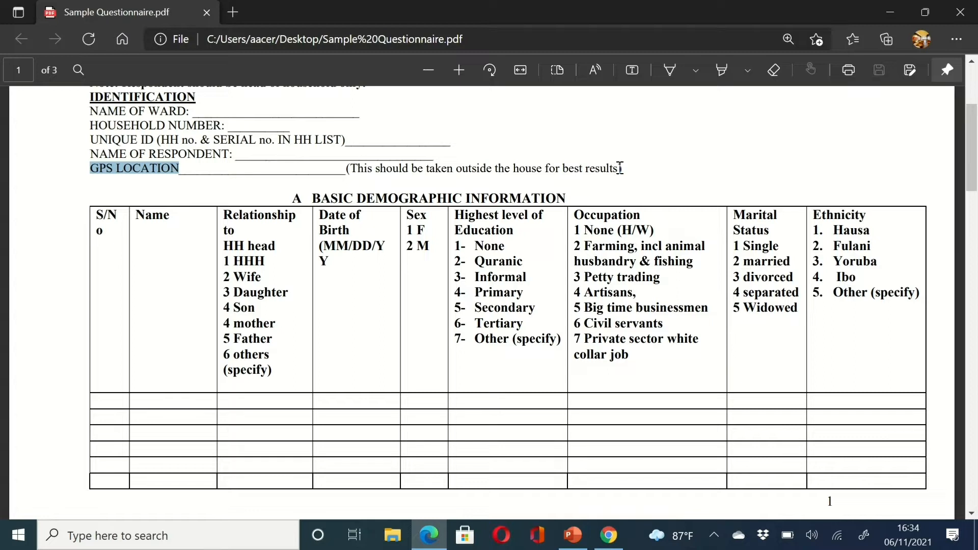
- Copy '(This should be taken outside the house for best results)' from the PDF
left_click_drag(619, 168, 353, 171)
key("ctrl+c")
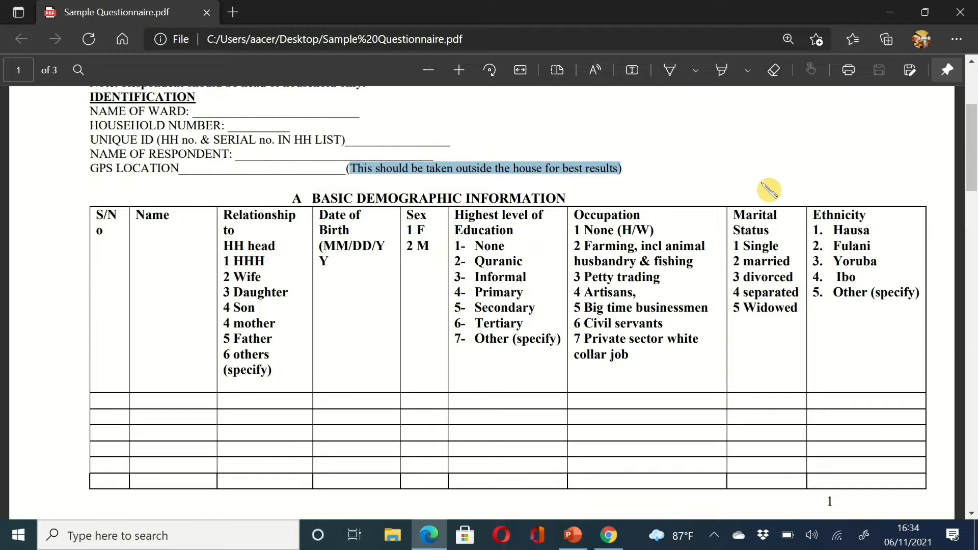
left_click(623, 538)
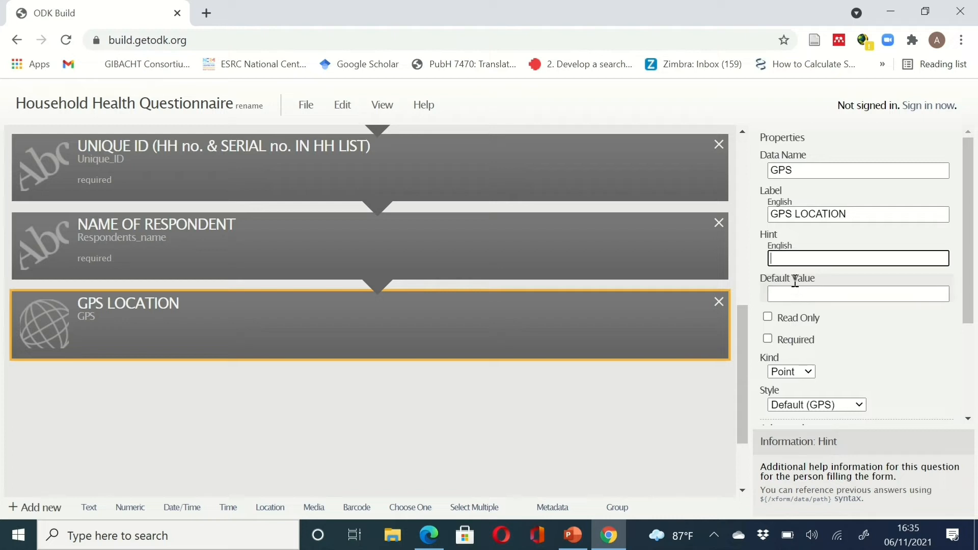
- Paste 'This should be taken outside the house for best results' as GPS LOCATION's hint and mark it required
key("ctrl+v")
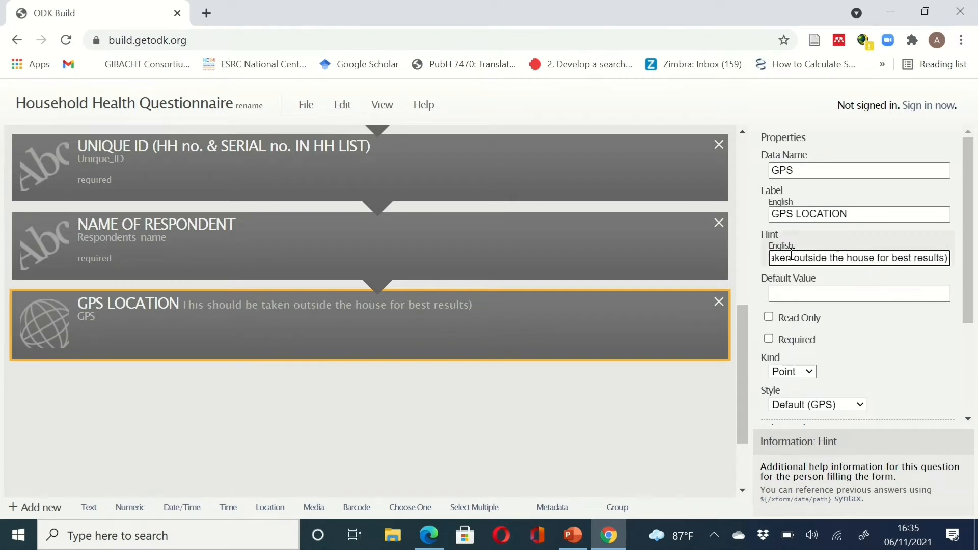
key("Left")
key("Left")
key("Left")
key("Left")
key("Left")
key("Left")
key("Left")
key("Left")
key("Left")
key("Left")
key("Left")
key("Left")
key("Left")
key("Left")
key("Left")
key("Left")
key("Left")
key("Left")
key("Left")
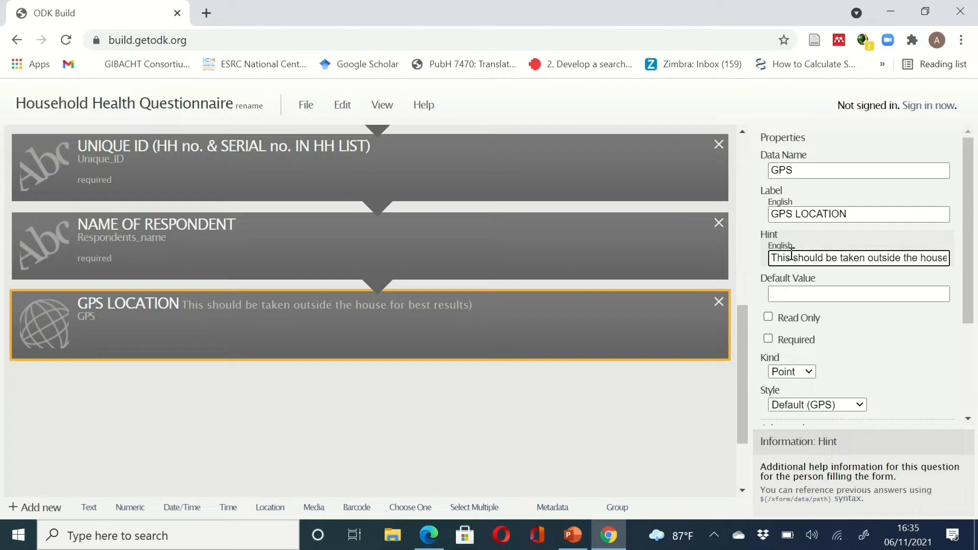
left_click(849, 295)
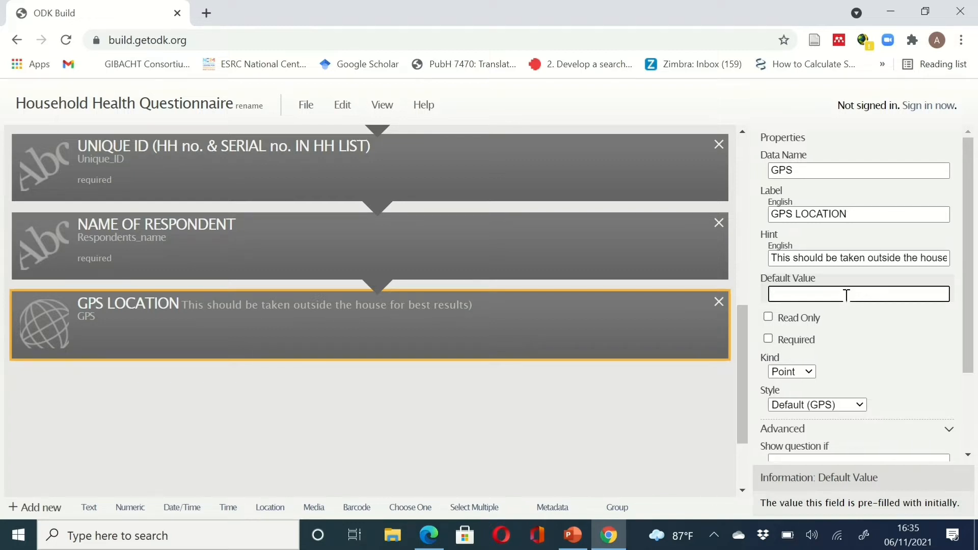
left_click(768, 338)
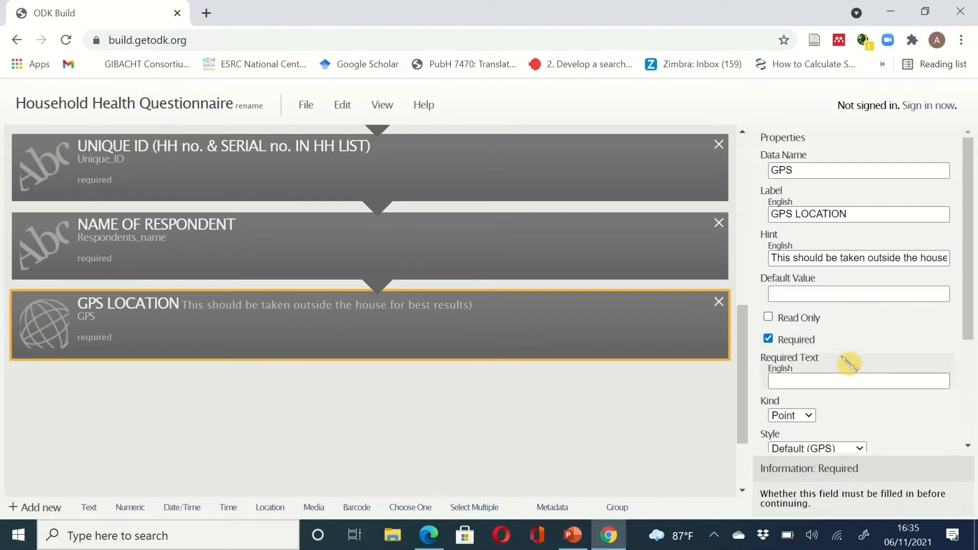
scroll(873, 367, "down", 1)
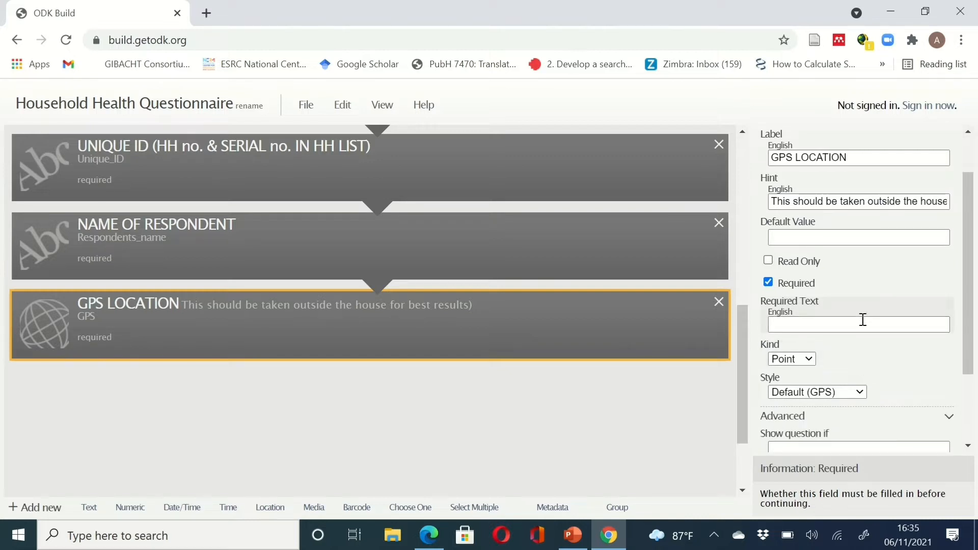
scroll(865, 331, "down", 1)
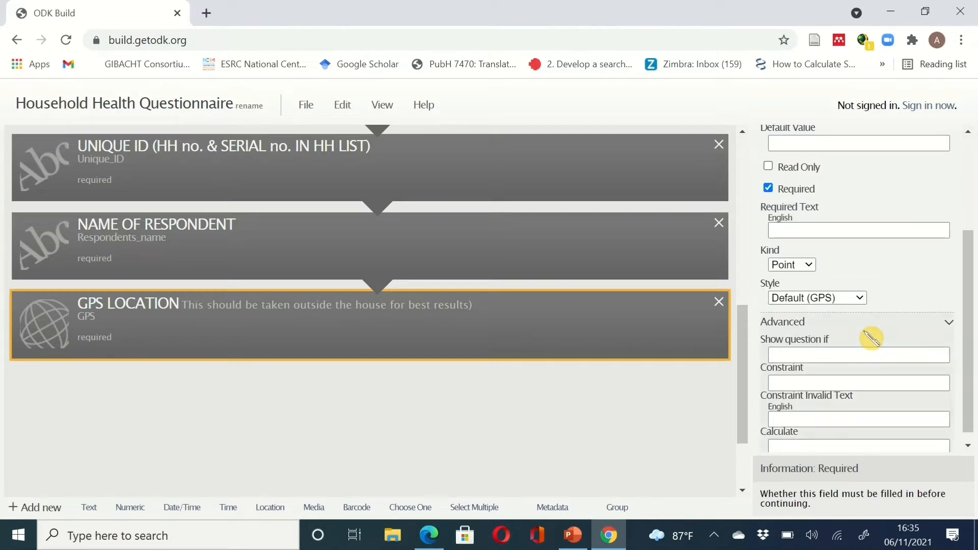
left_click(810, 266)
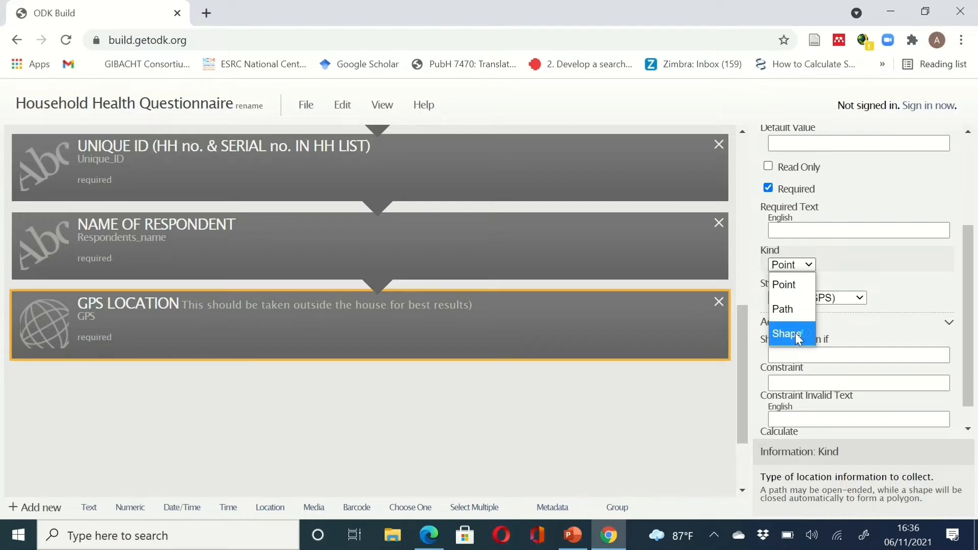
left_click(793, 284)
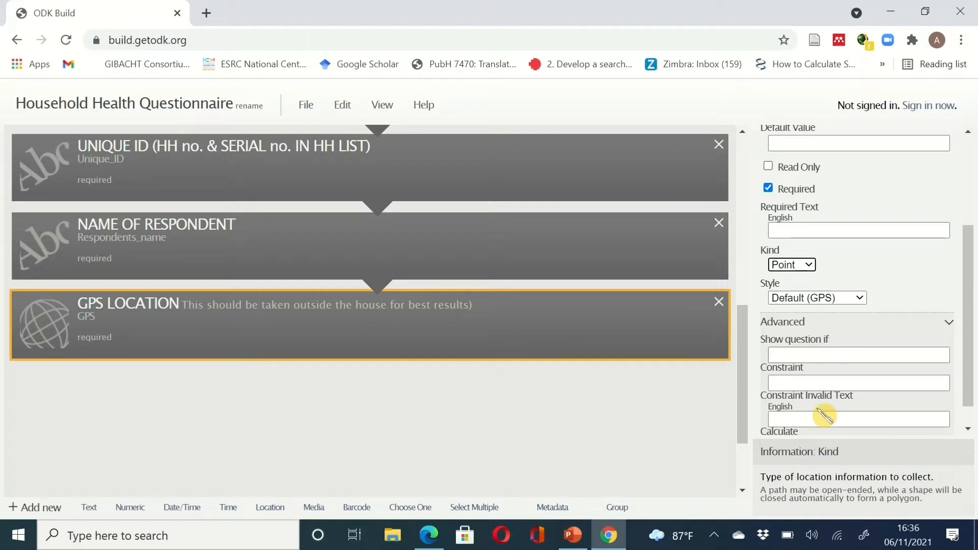
scroll(825, 415, "down", 1)
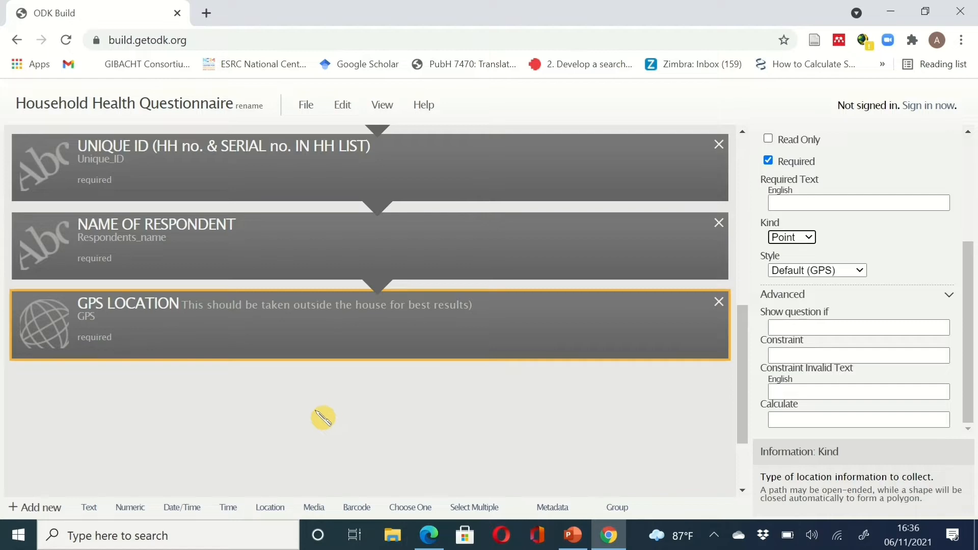
left_click(610, 535)
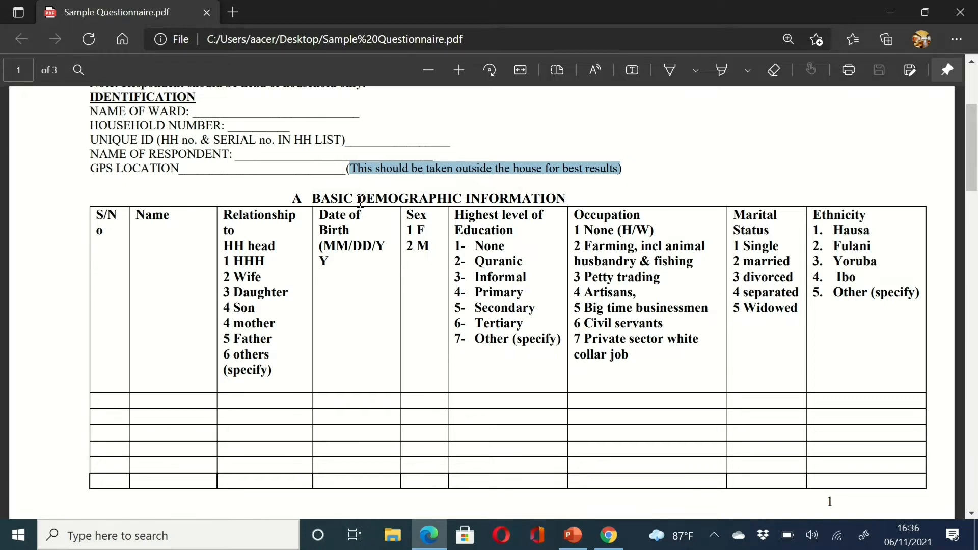
scroll(285, 183, "up", 1)
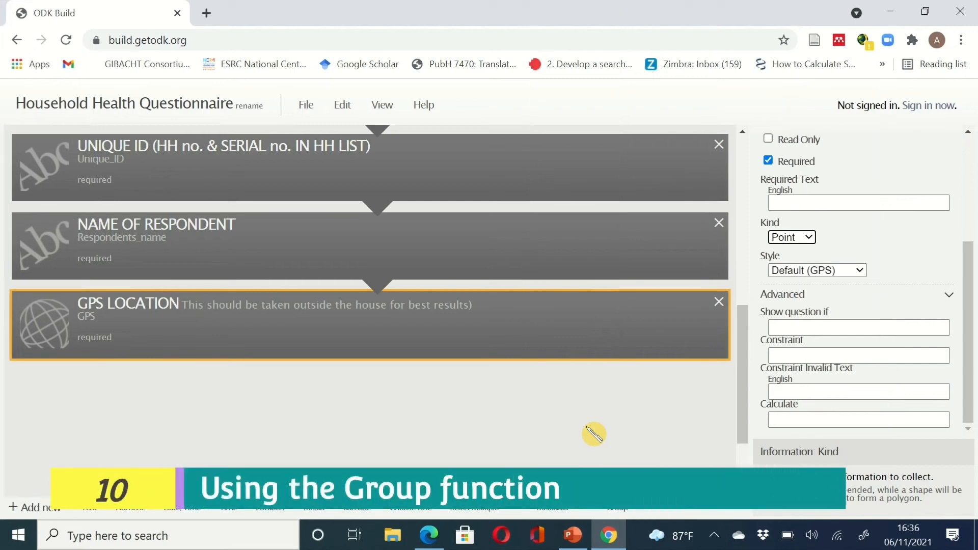
scroll(593, 435, "up", 1)
scroll(594, 434, "up", 10)
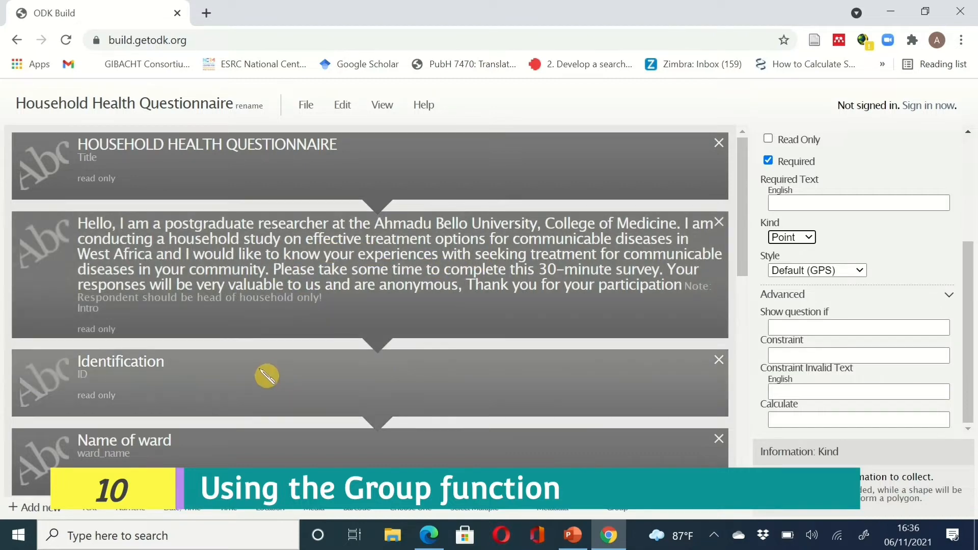
scroll(484, 415, "down", 3)
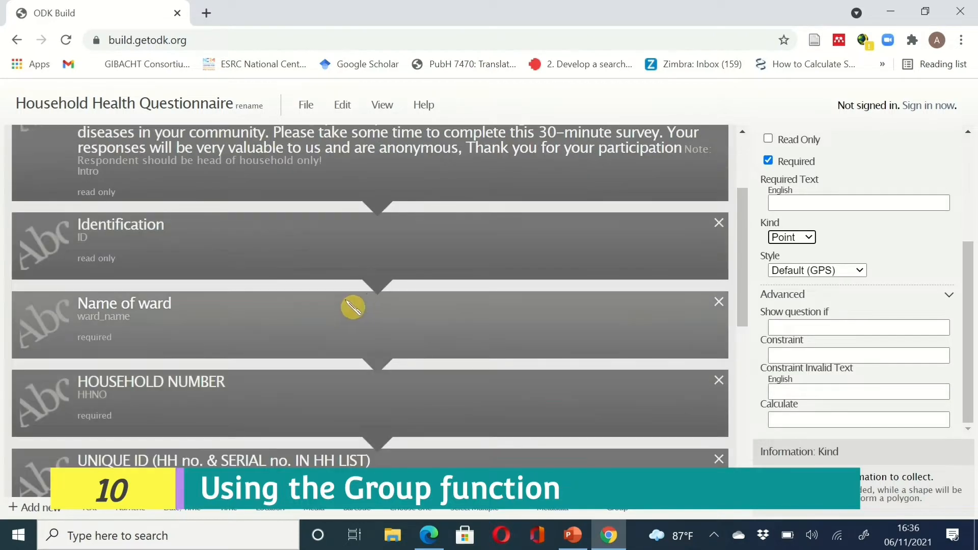
scroll(367, 398, "down", 3)
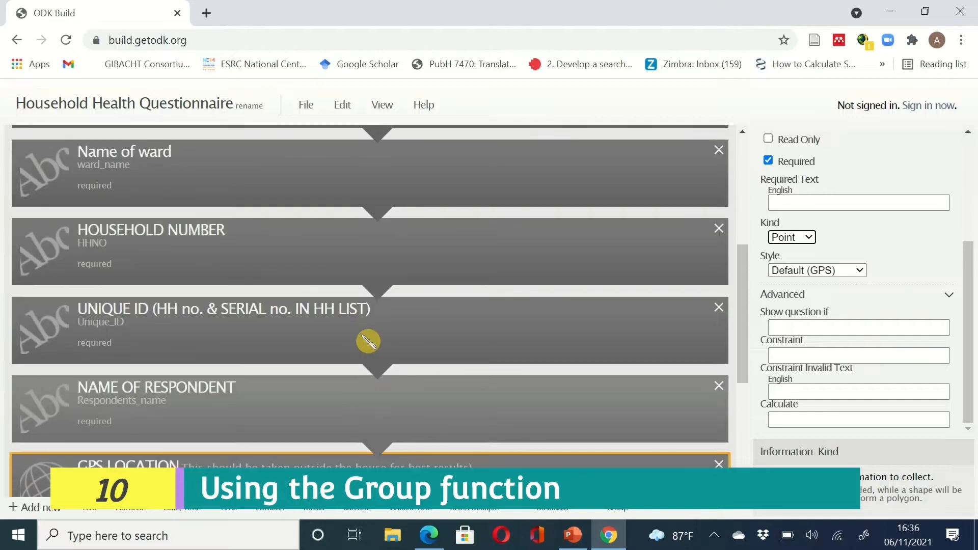
scroll(340, 416, "down", 2)
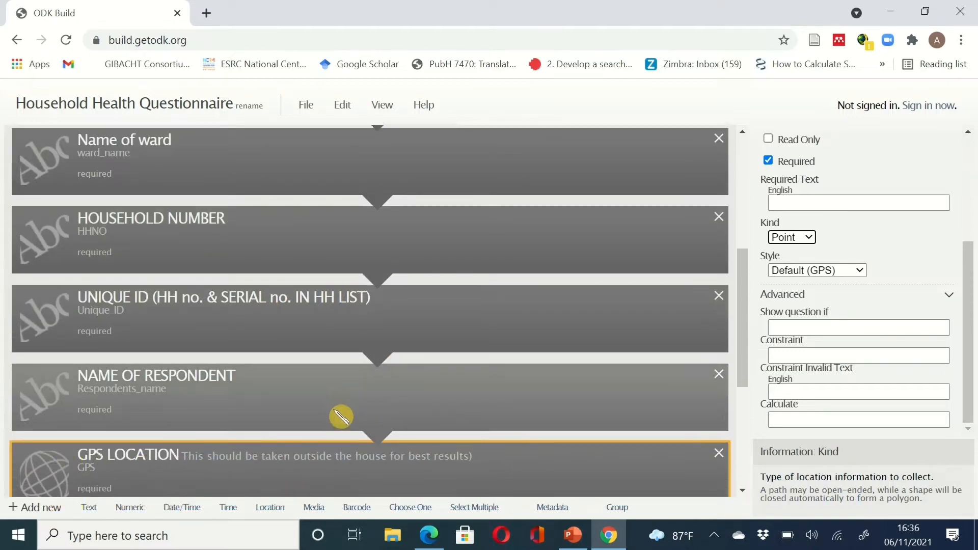
scroll(376, 415, "up", 8)
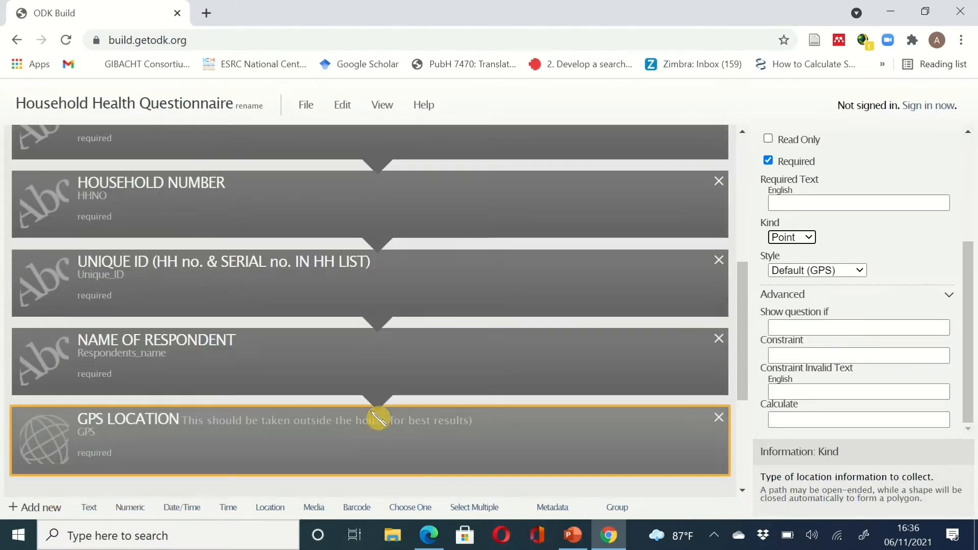
scroll(378, 418, "down", 6)
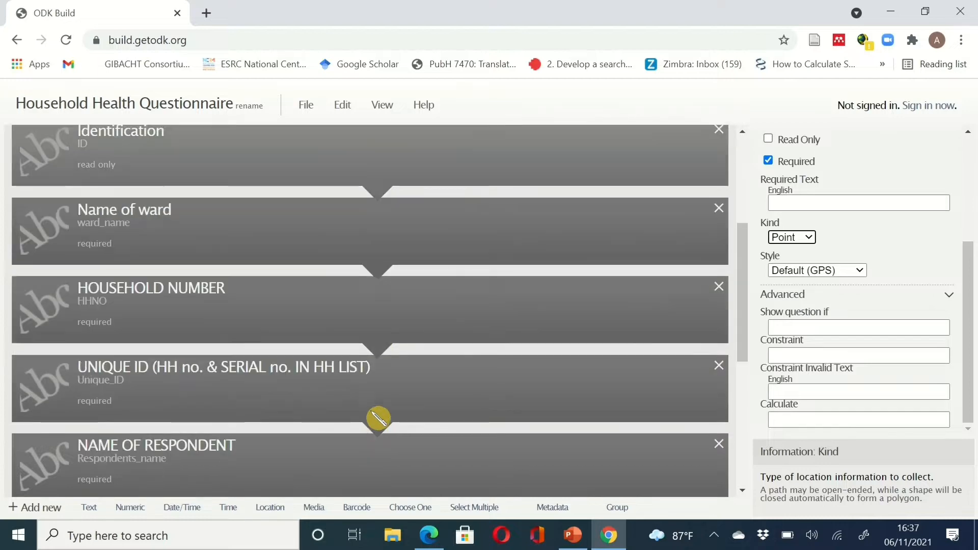
scroll(378, 418, "down", 4)
scroll(378, 418, "up", 10)
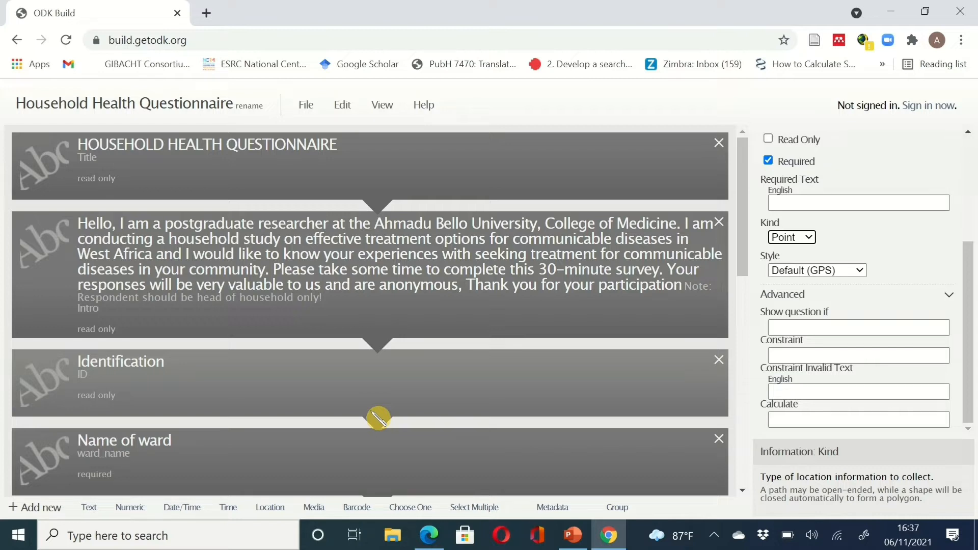
scroll(378, 418, "down", 1)
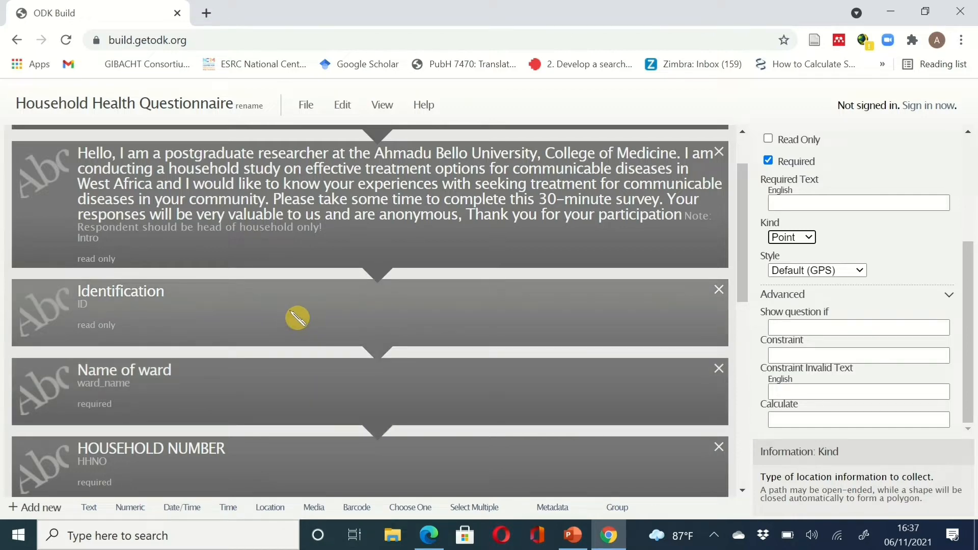
scroll(427, 411, "down", 10)
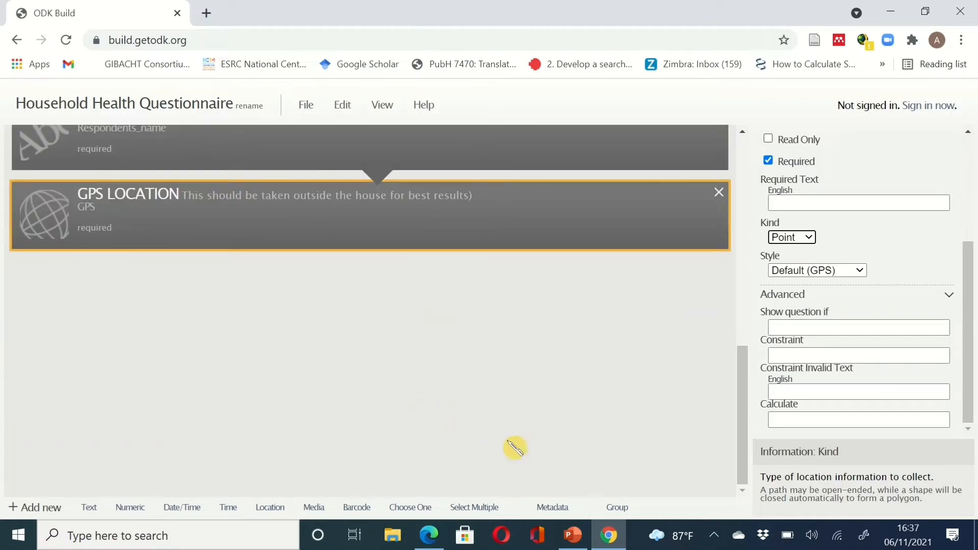
- Add a new group and move GPS LOCATION and NAME OF RESPONDENT into it
left_click(618, 508)
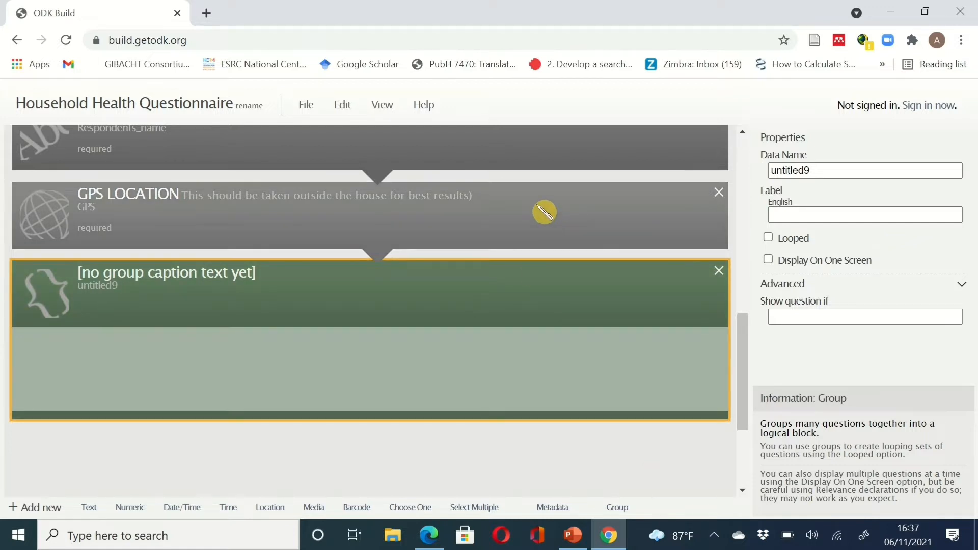
left_click_drag(541, 209, 535, 366)
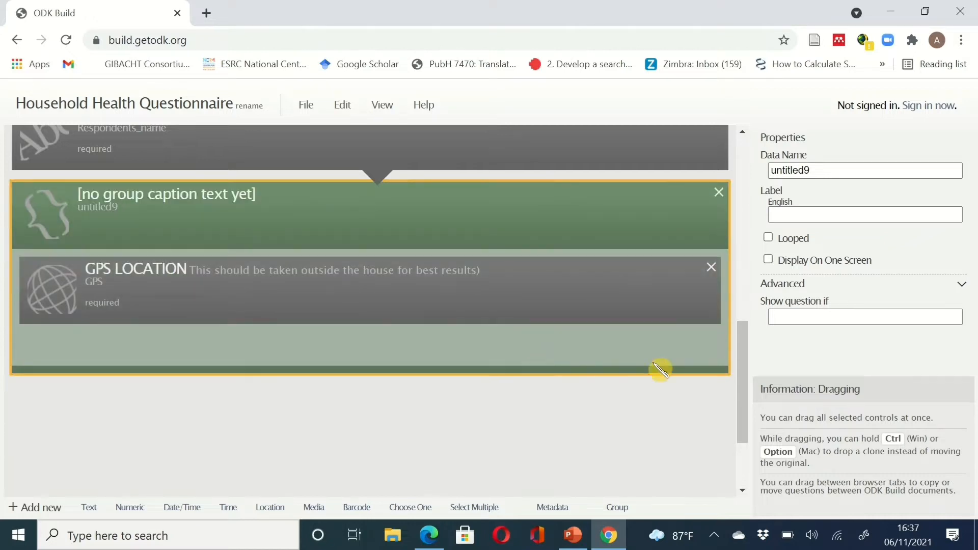
left_click_drag(742, 332, 745, 284)
left_click_drag(532, 290, 493, 440)
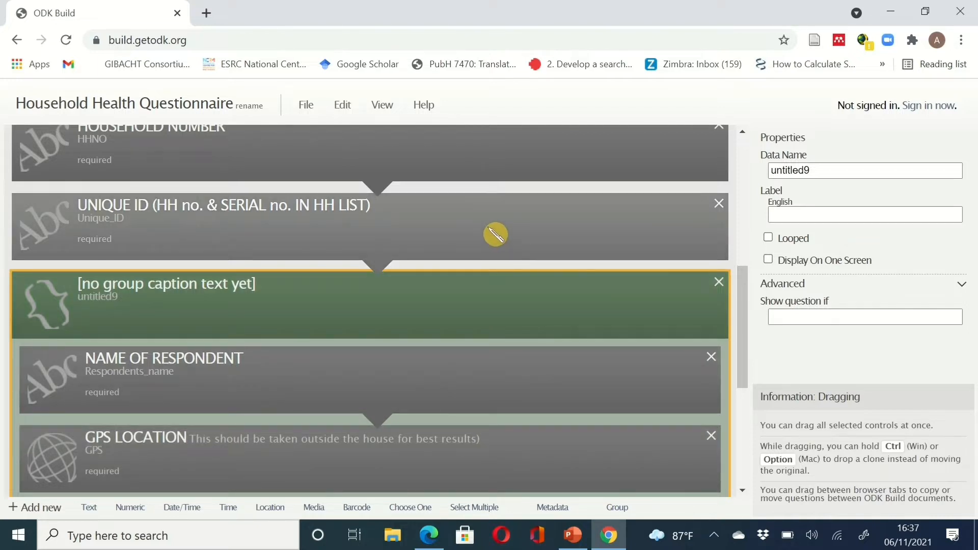
- Move UNIQUE ID, HOUSEHOLD NUMBER and Name of ward into the same group
left_click_drag(496, 235, 503, 419)
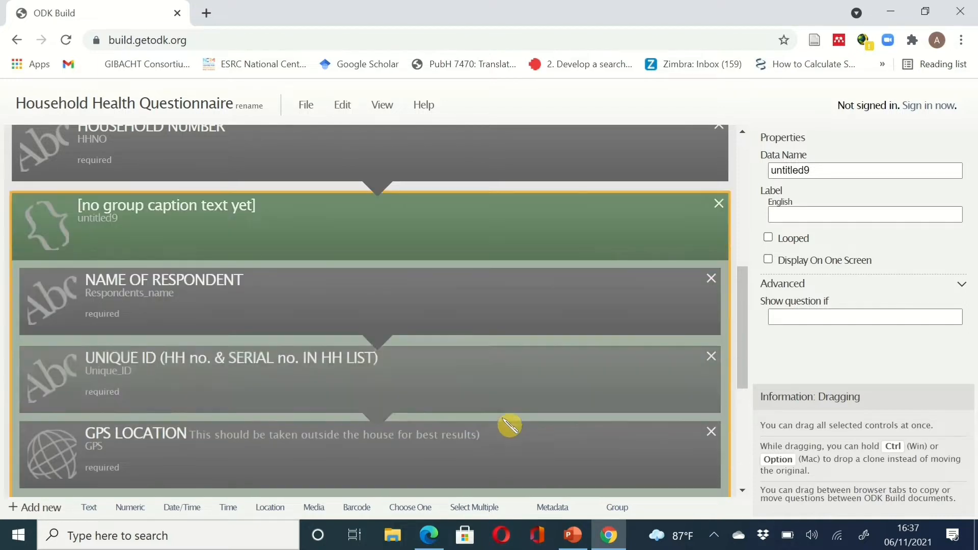
left_click_drag(749, 334, 752, 312)
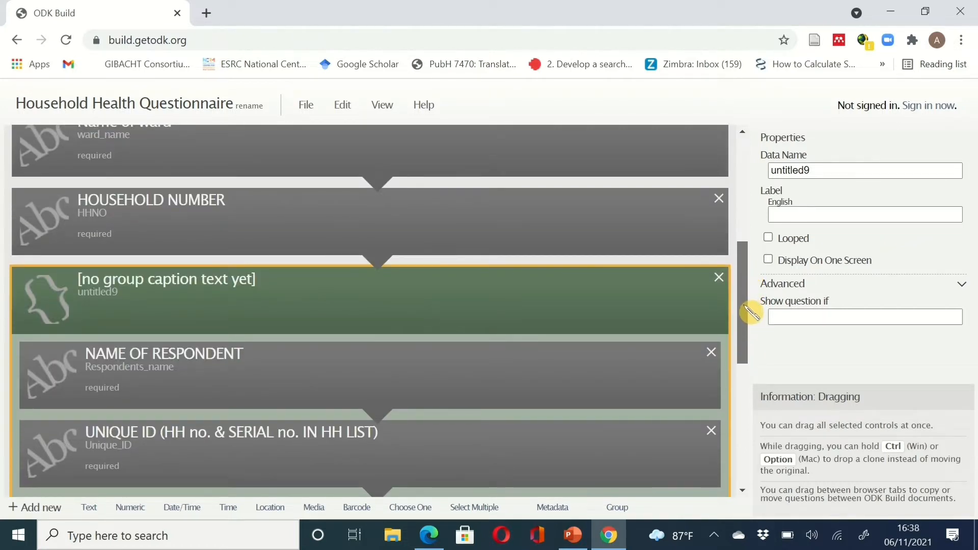
left_click_drag(450, 242, 463, 415)
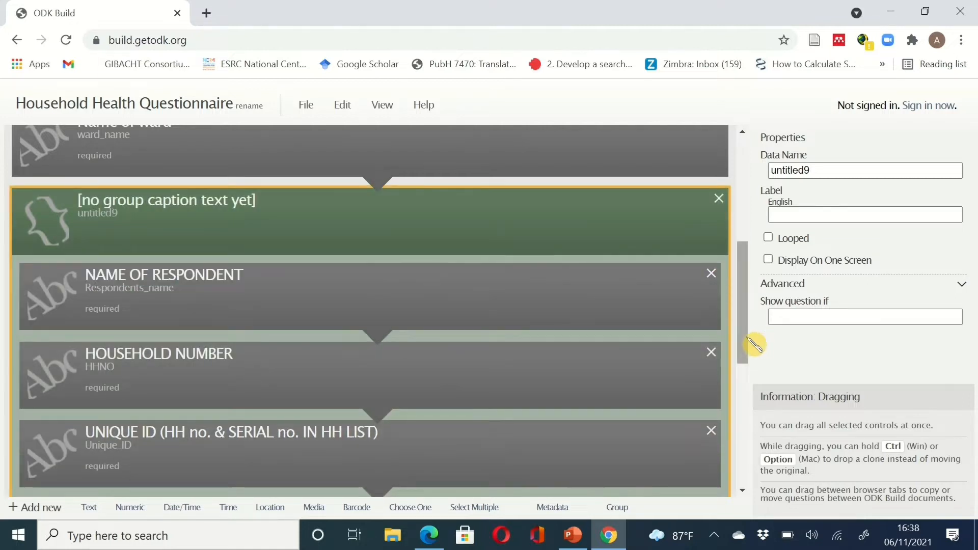
left_click_drag(754, 344, 753, 311)
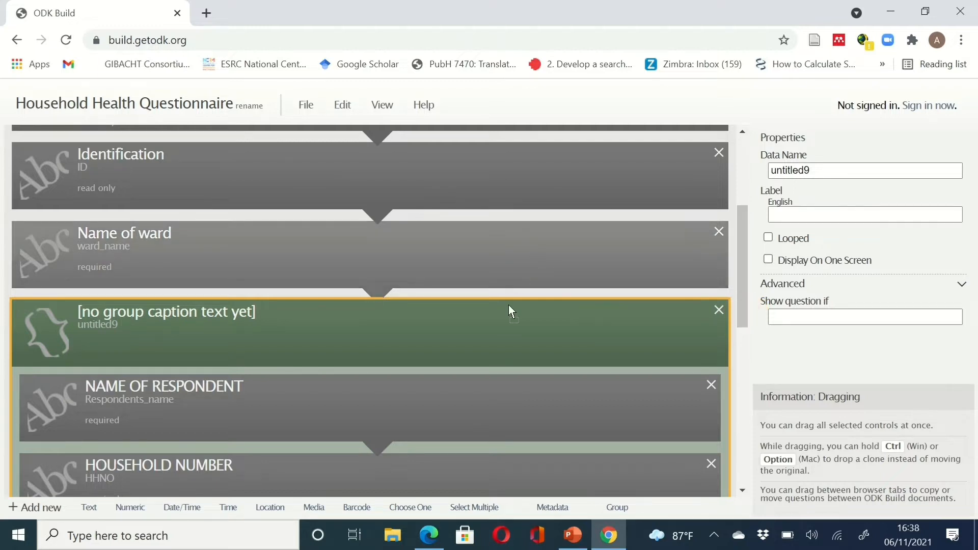
left_click_drag(508, 305, 532, 398)
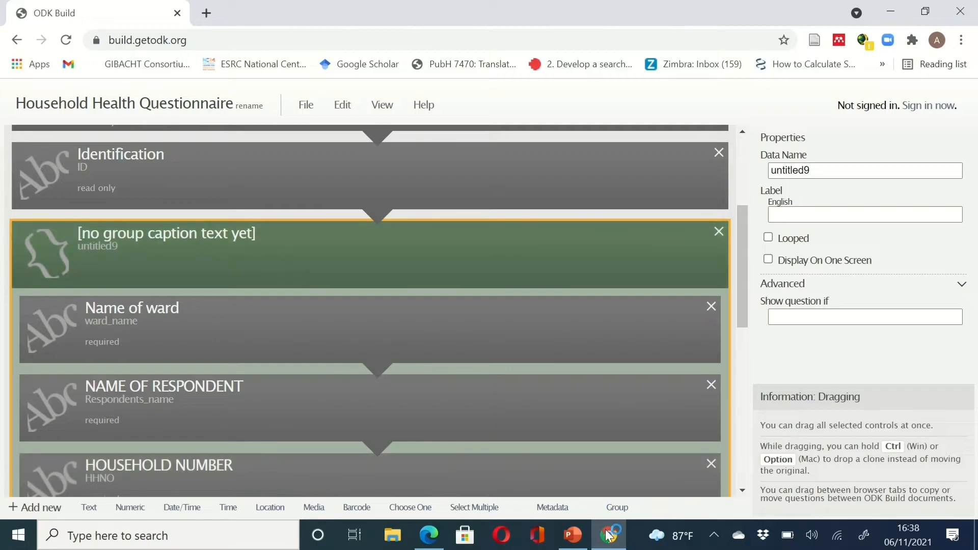
left_click(608, 535)
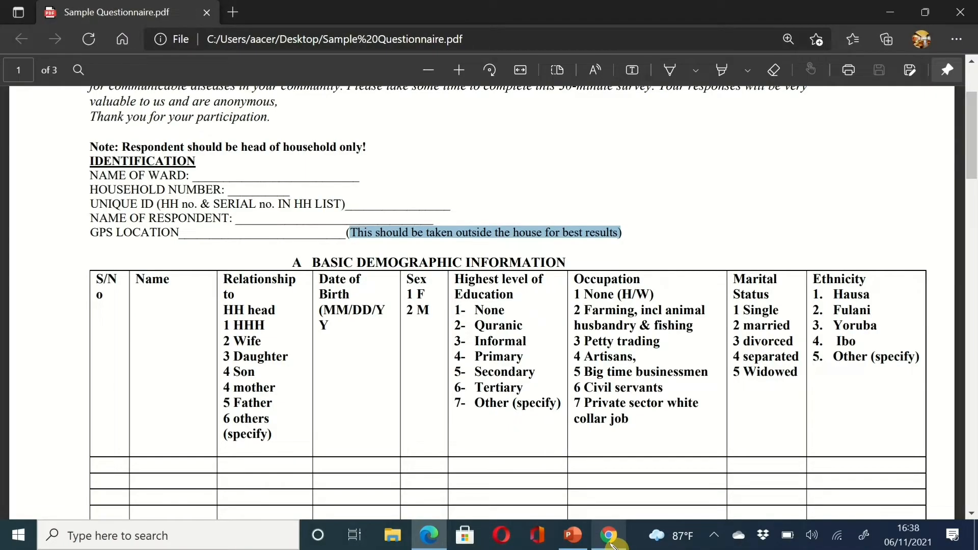
left_click(612, 544)
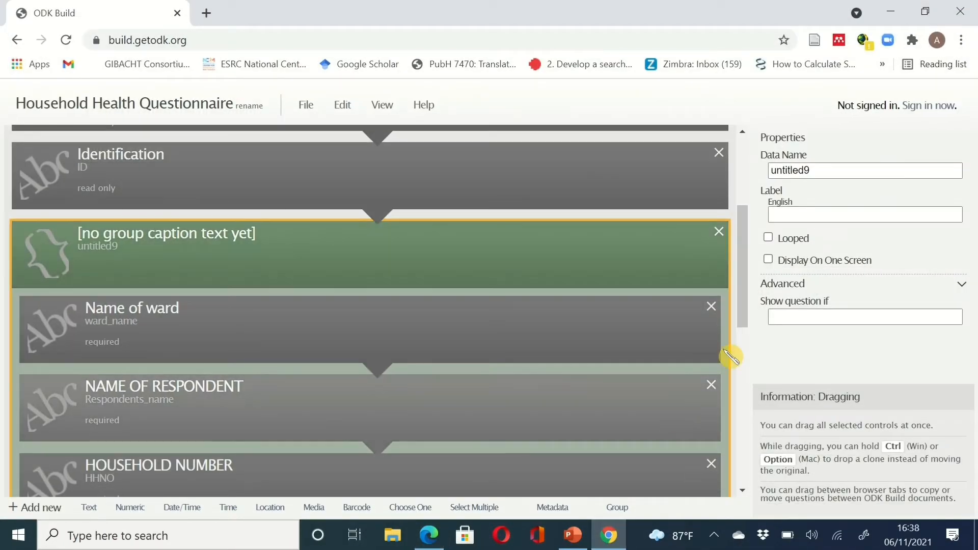
- Move HOUSEHOLD NUMBER and UNIQUE ID above NAME OF RESPONDENT inside the untitled9 group
left_click_drag(743, 312, 750, 350)
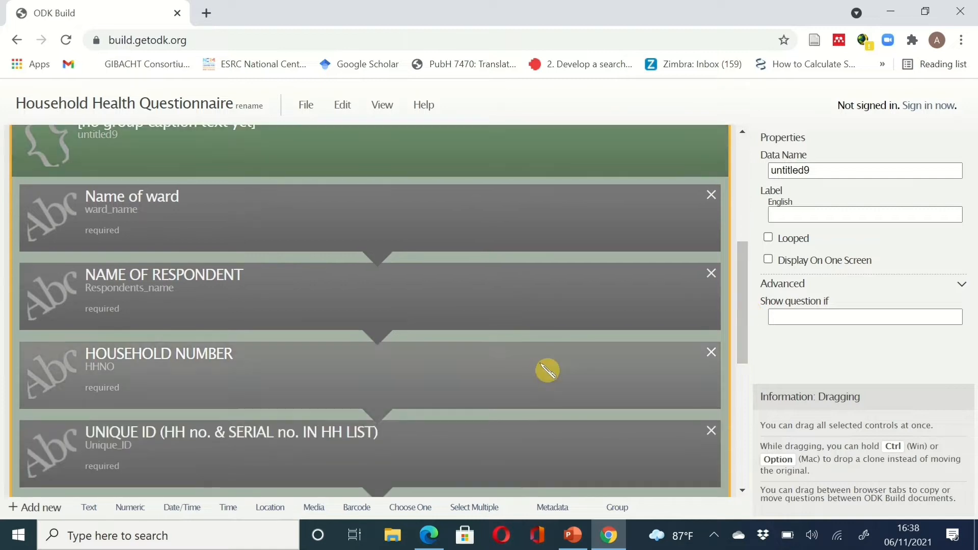
left_click_drag(535, 372, 510, 283)
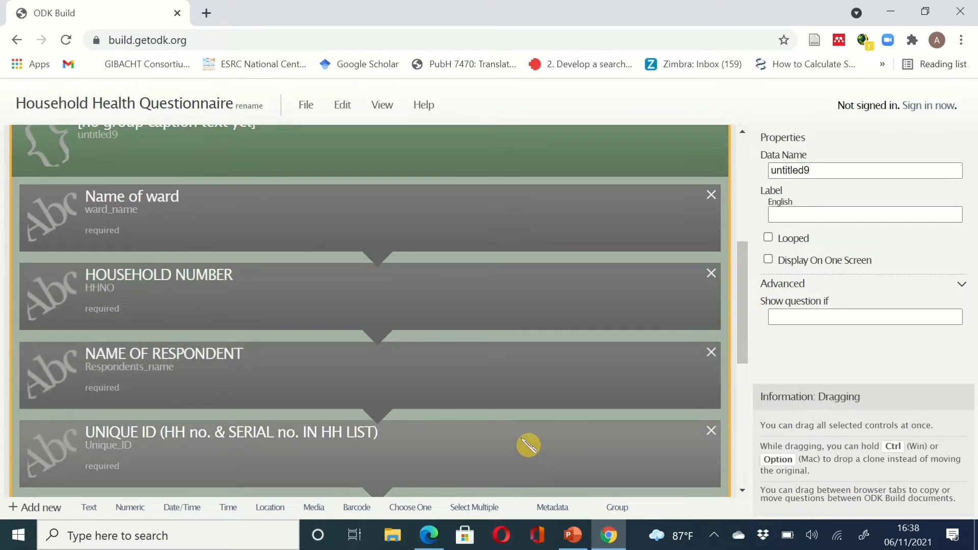
left_click_drag(526, 443, 502, 357)
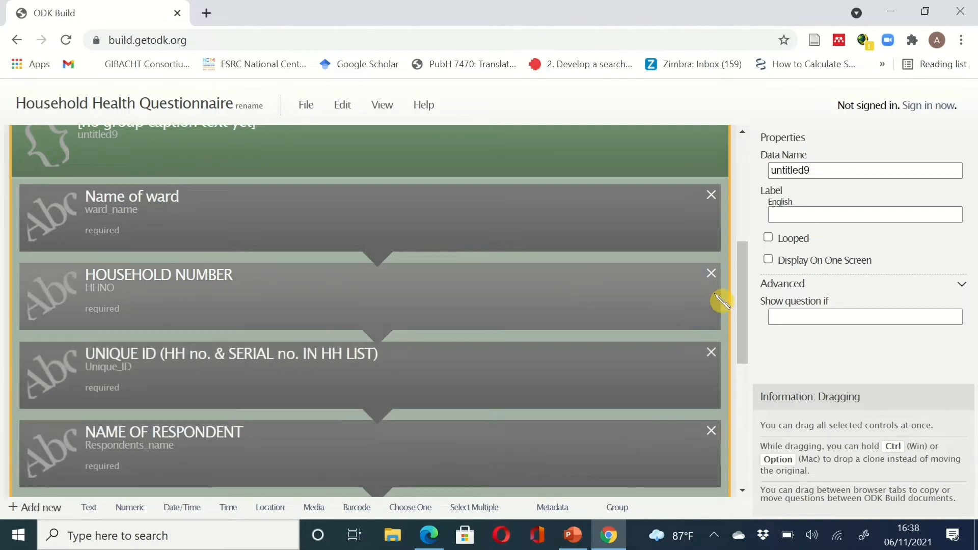
left_click_drag(749, 300, 730, 223)
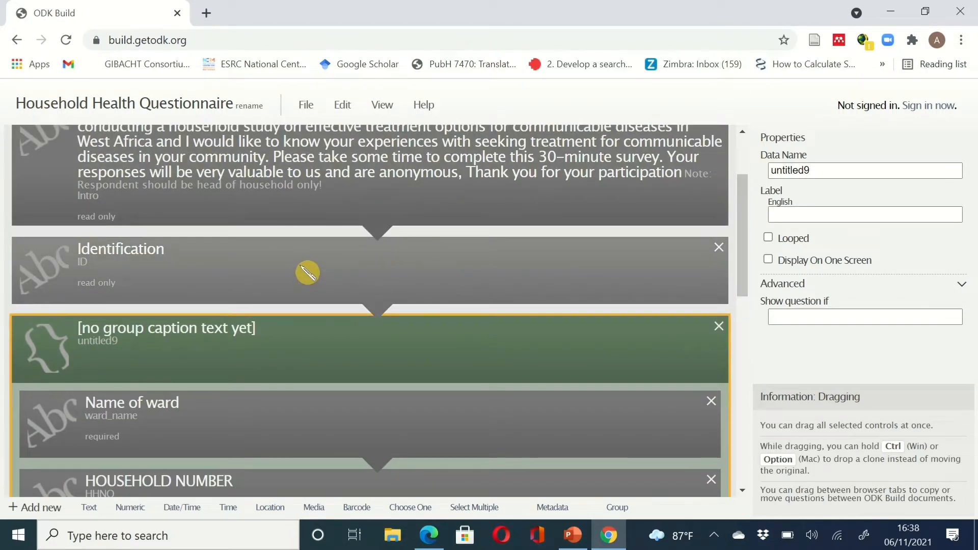
- Delete the Identification note, leaving the untitled9 group right after the Intro note
left_click(307, 272)
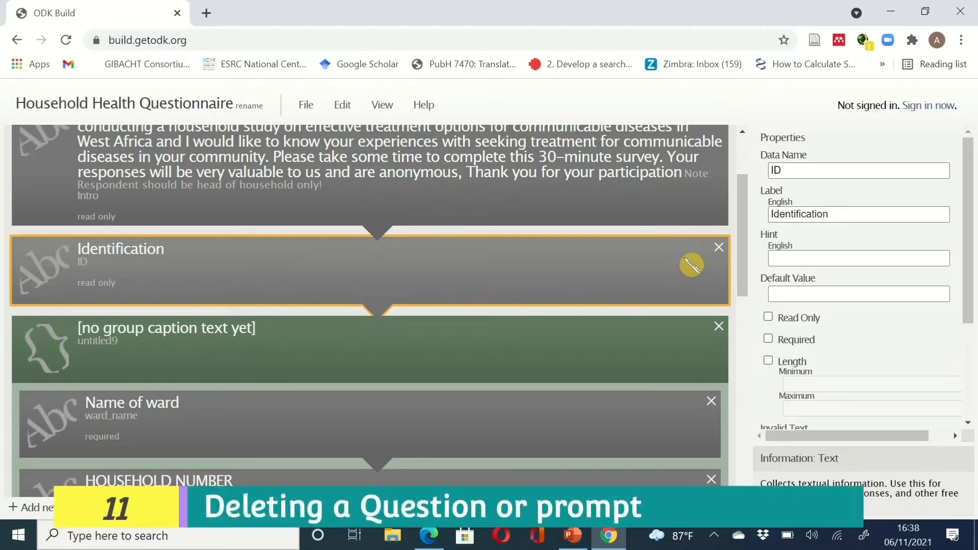
left_click(719, 248)
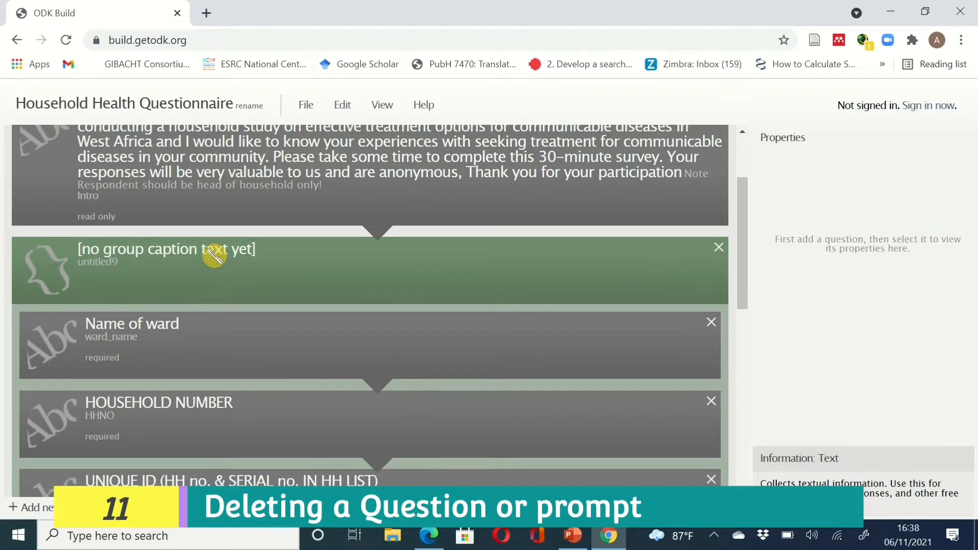
left_click(214, 255)
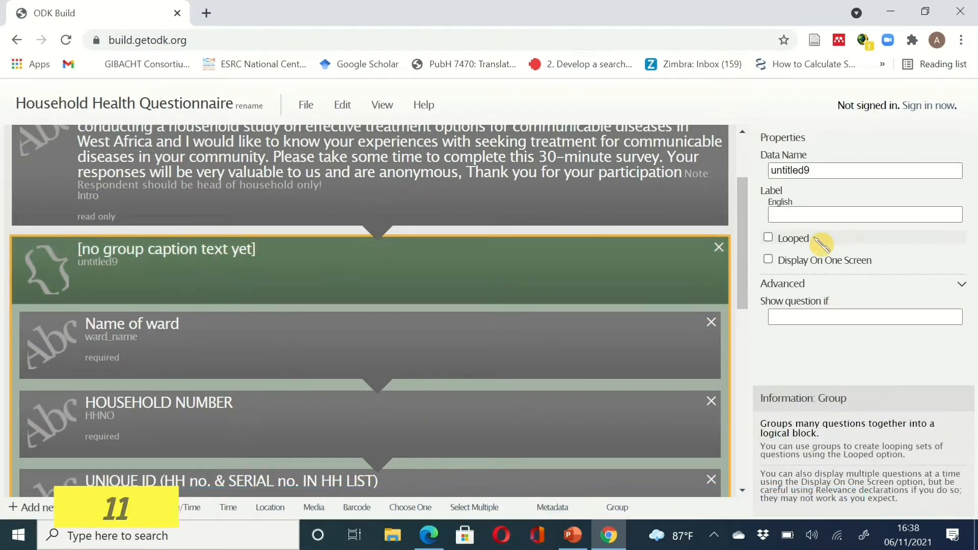
- Set the group's data name to ID and its label to IDENTIFICATION
left_click_drag(814, 173, 765, 169)
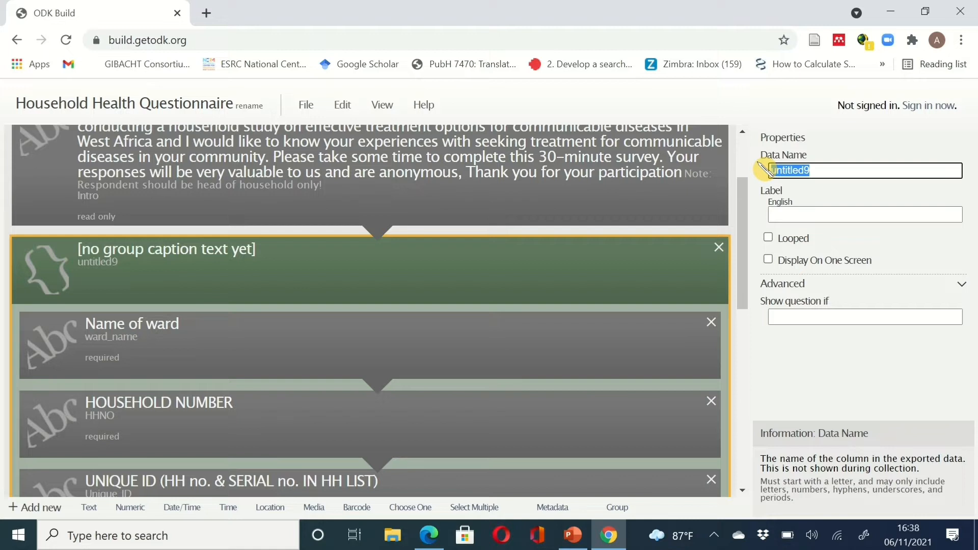
type("IDENTI")
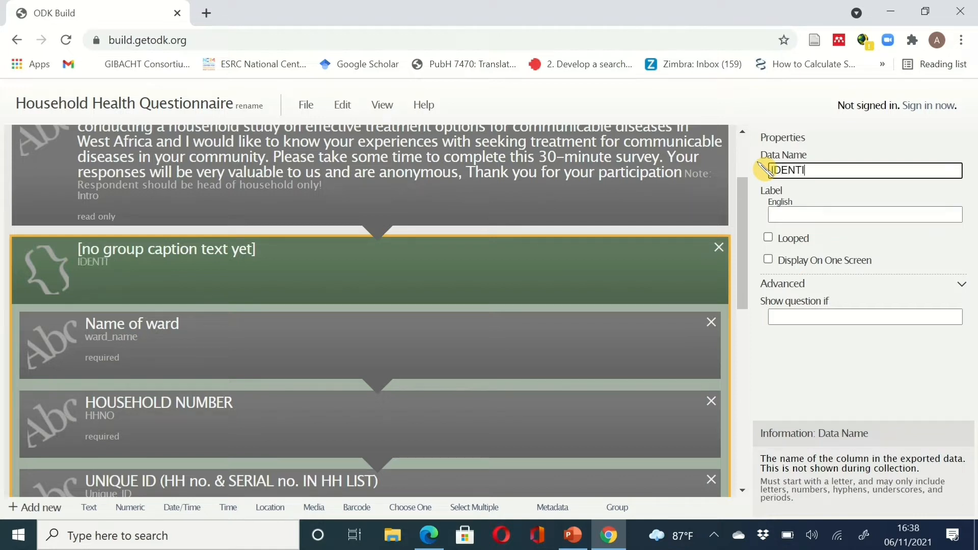
type("FICATION")
left_click(787, 216)
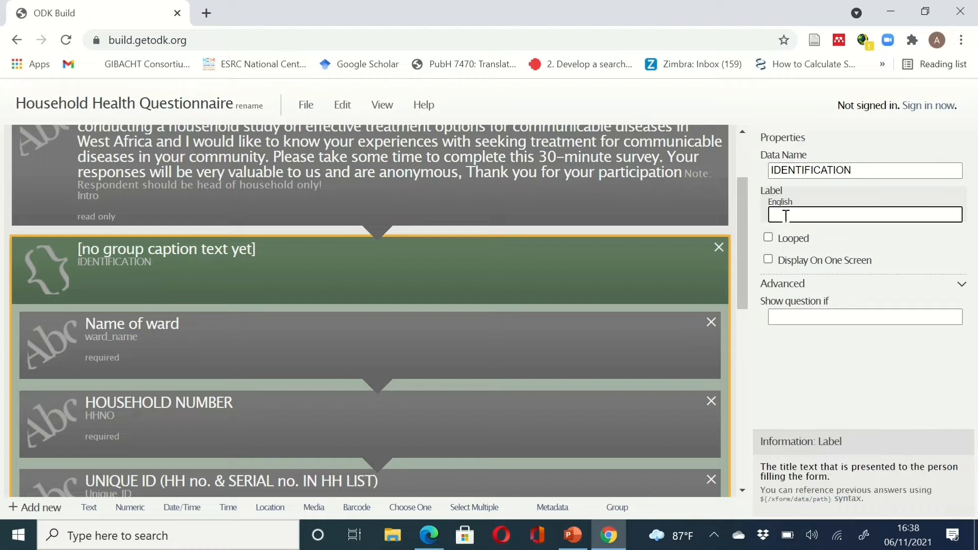
type("i")
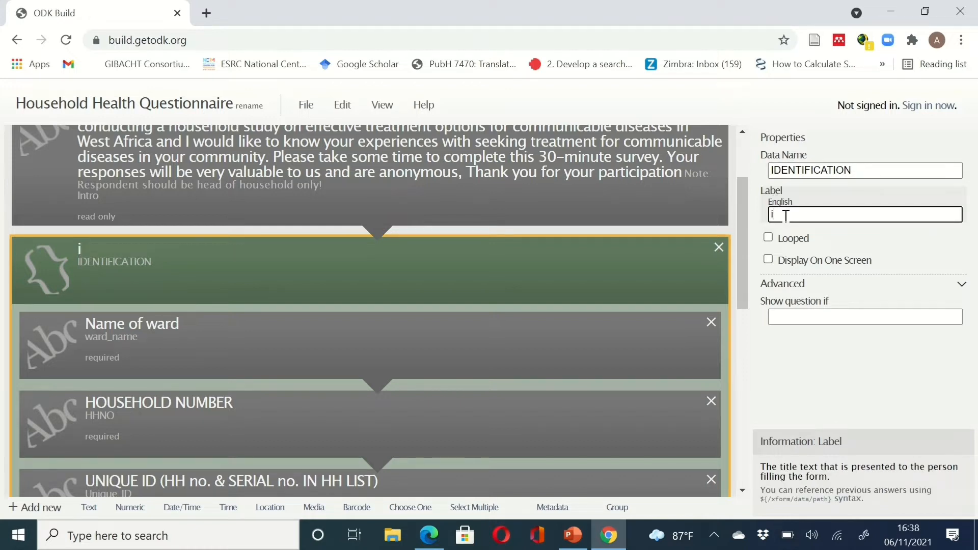
key("BackSpace")
type("IDENTIFICATION")
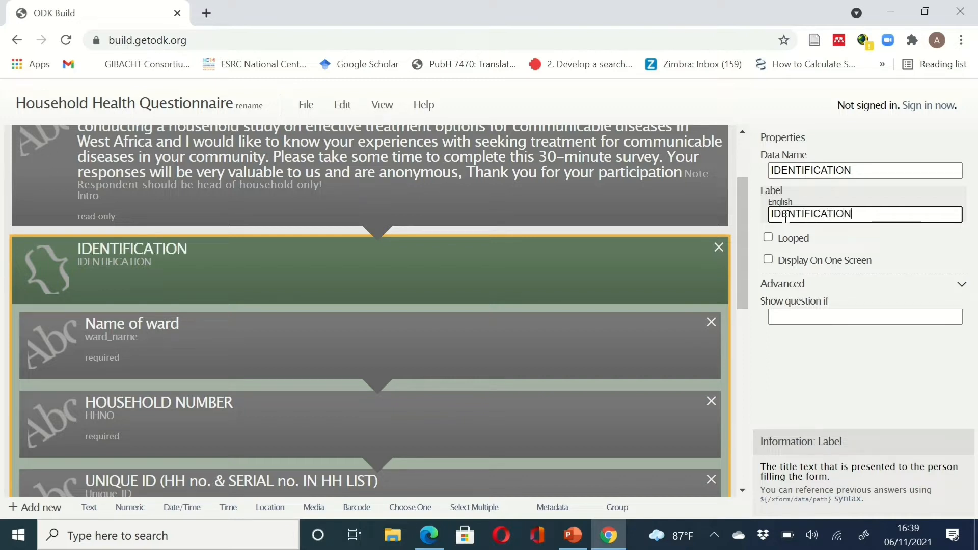
left_click(864, 166)
key("BackSpace")
key("BackSpace")
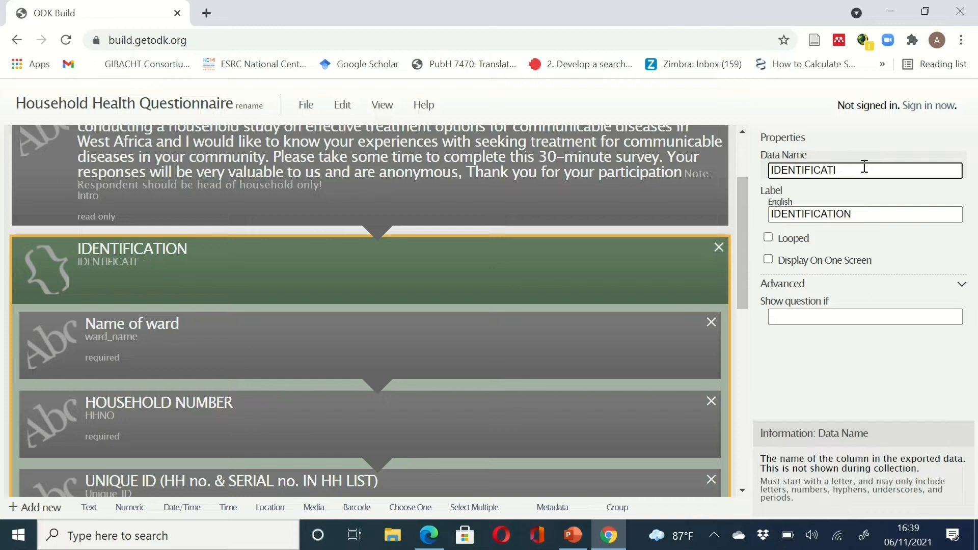
key("BackSpace")
key("BackSpace")
key("BackSpace")
key("BackSpace")
key("BackSpace")
key("BackSpace")
key("BackSpace")
key("BackSpace")
key("BackSpace")
key("BackSpace")
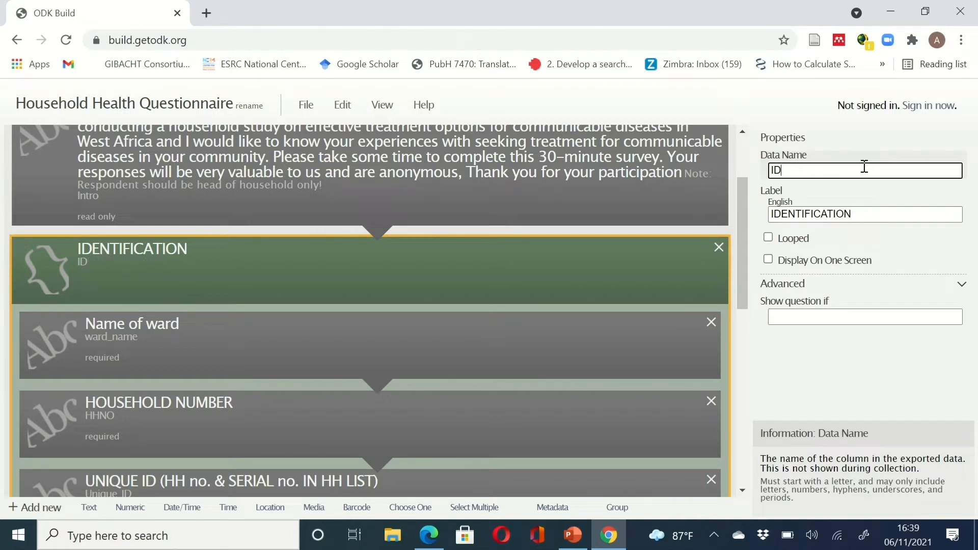
- Turn on Display On One Screen for the IDENTIFICATION group
scroll(639, 437, "down", 1)
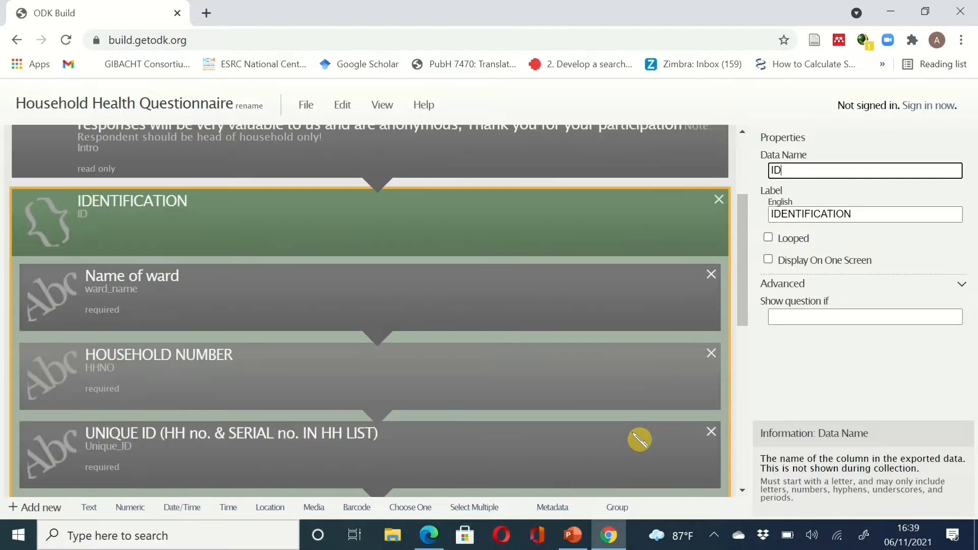
scroll(640, 439, "down", 2)
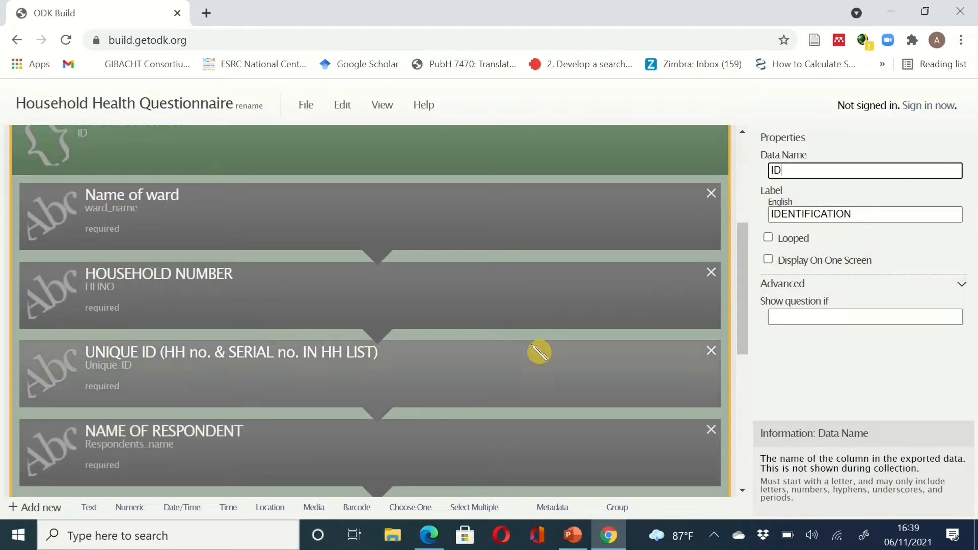
scroll(539, 352, "down", 1)
scroll(539, 352, "up", 2)
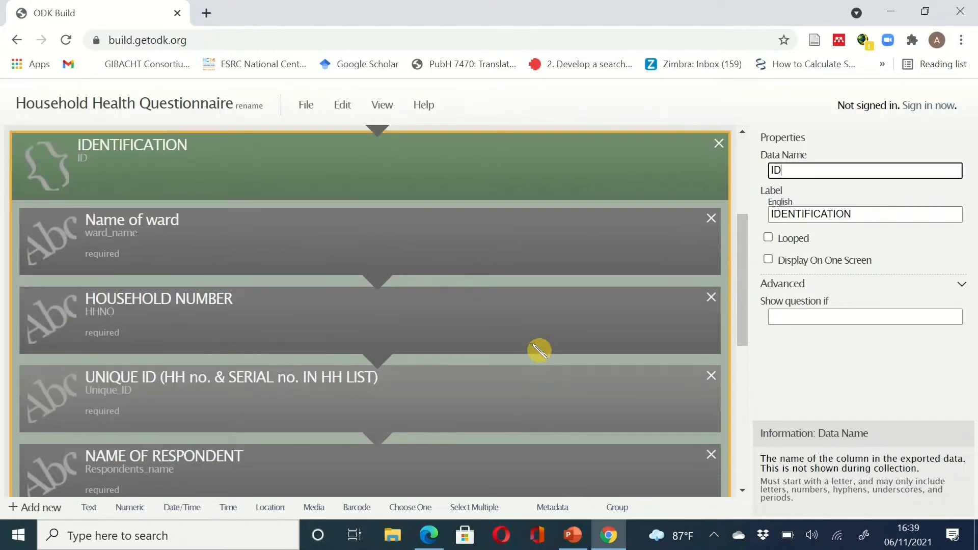
scroll(539, 351, "up", 1)
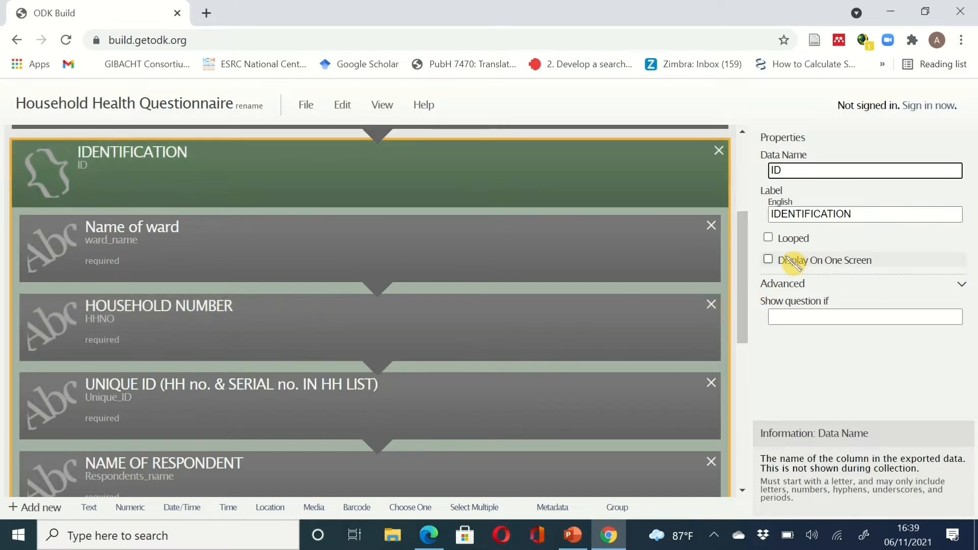
left_click(769, 259)
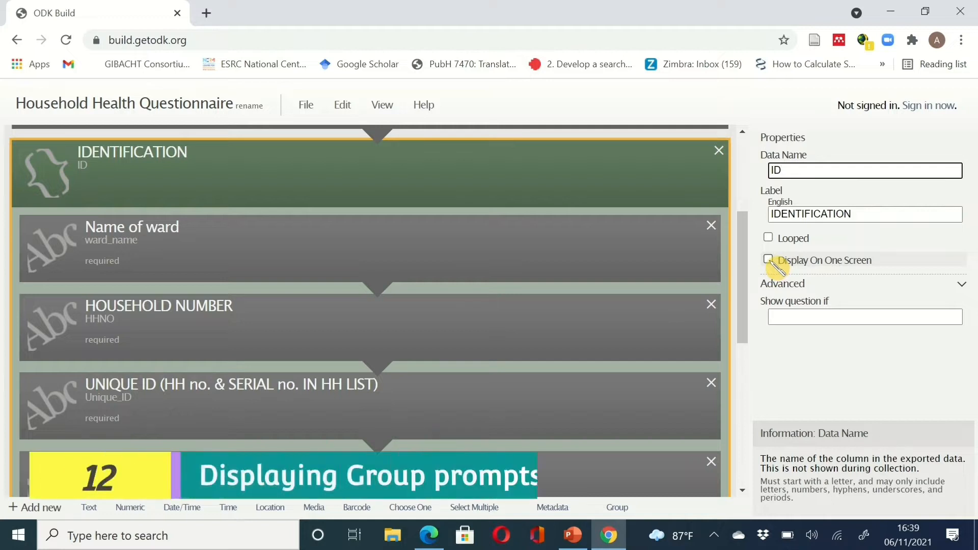
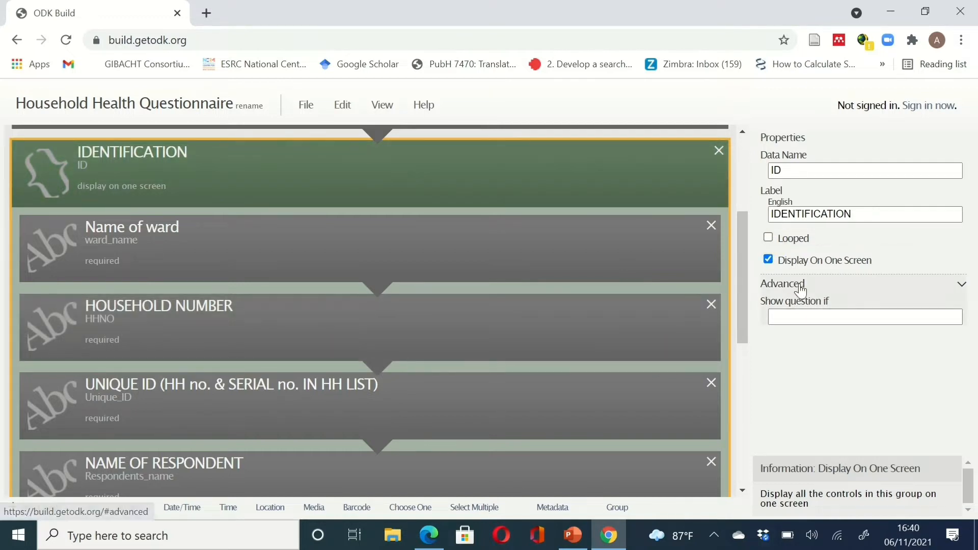
- Review the IDENTIFICATION group's advanced settings and its display condition
left_click(961, 287)
left_click(963, 288)
left_click(869, 315)
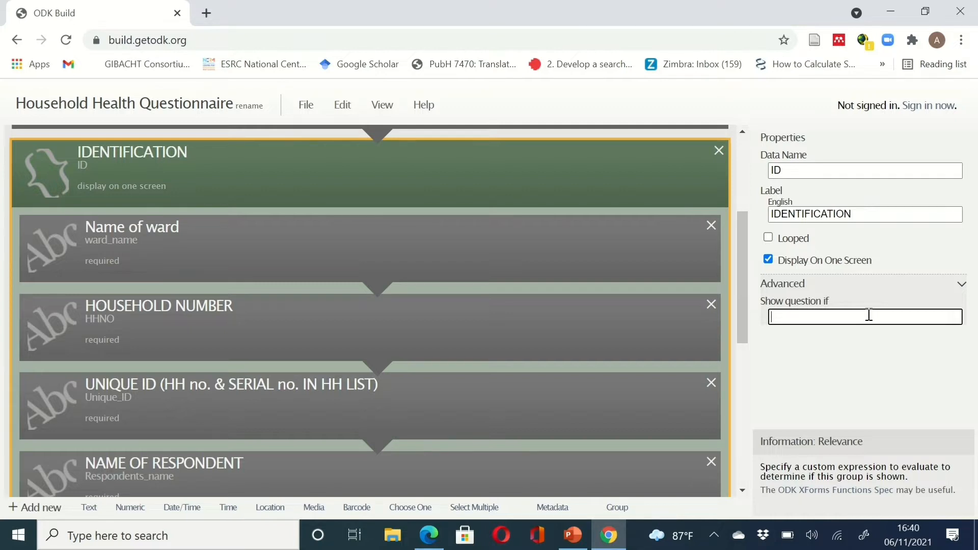
left_click_drag(749, 259, 746, 175)
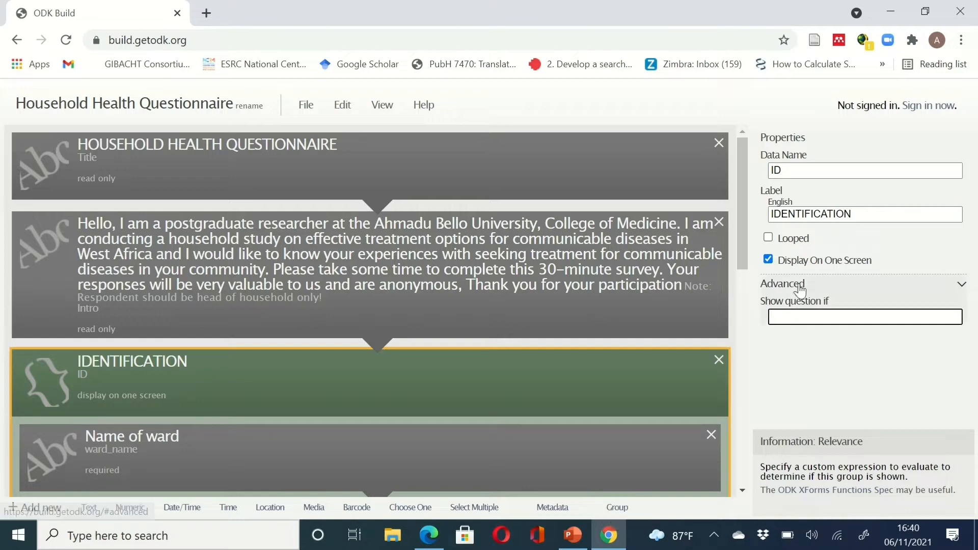
left_click_drag(750, 236, 757, 432)
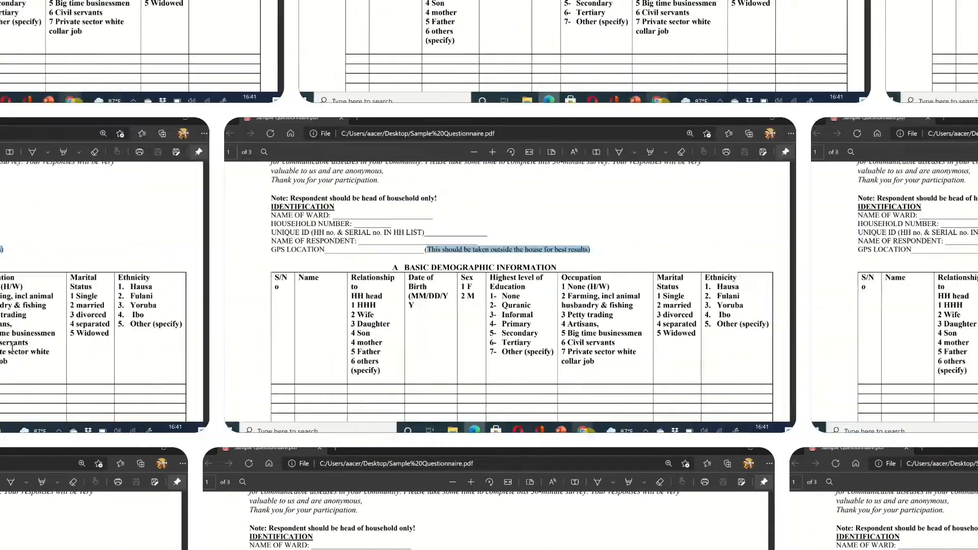
scroll(599, 348, "down", 2)
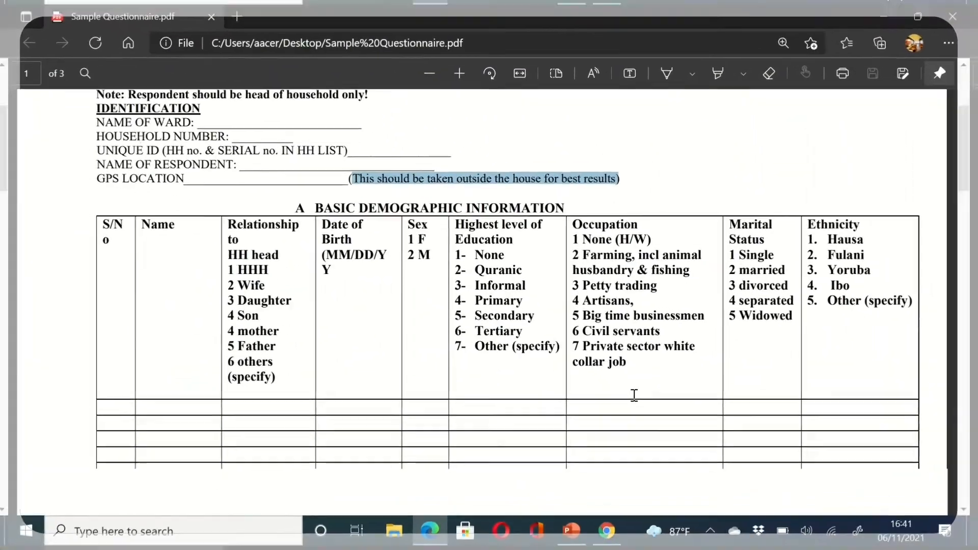
scroll(637, 398, "down", 1)
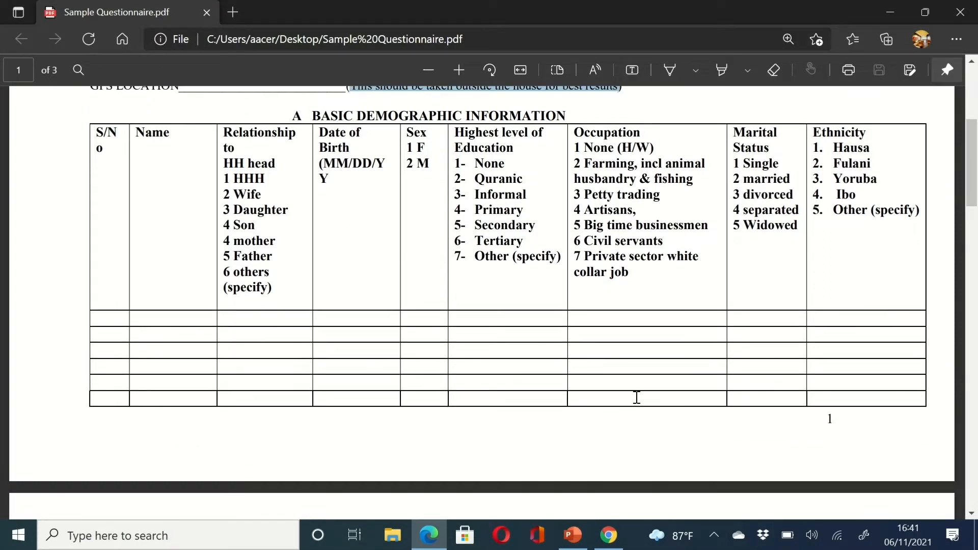
scroll(637, 398, "up", 1)
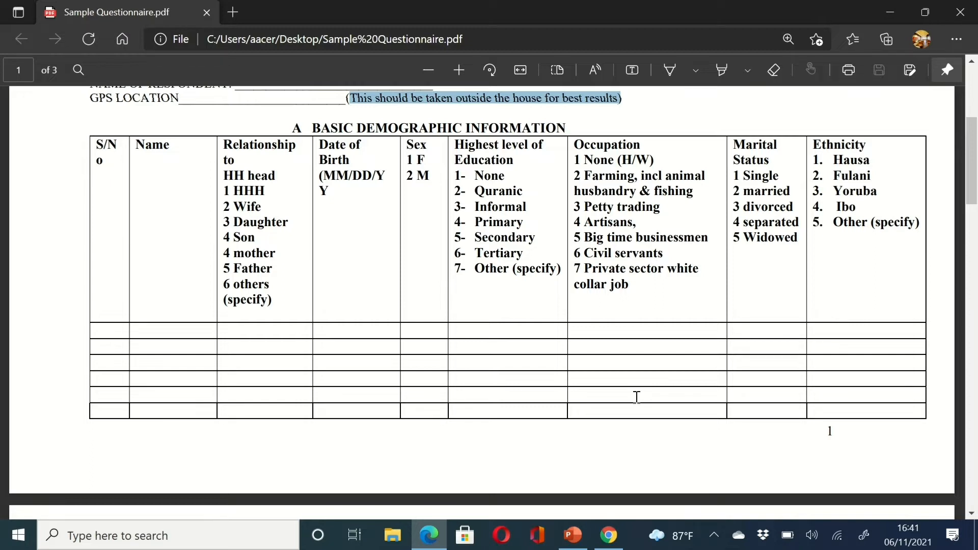
scroll(637, 397, "down", 1)
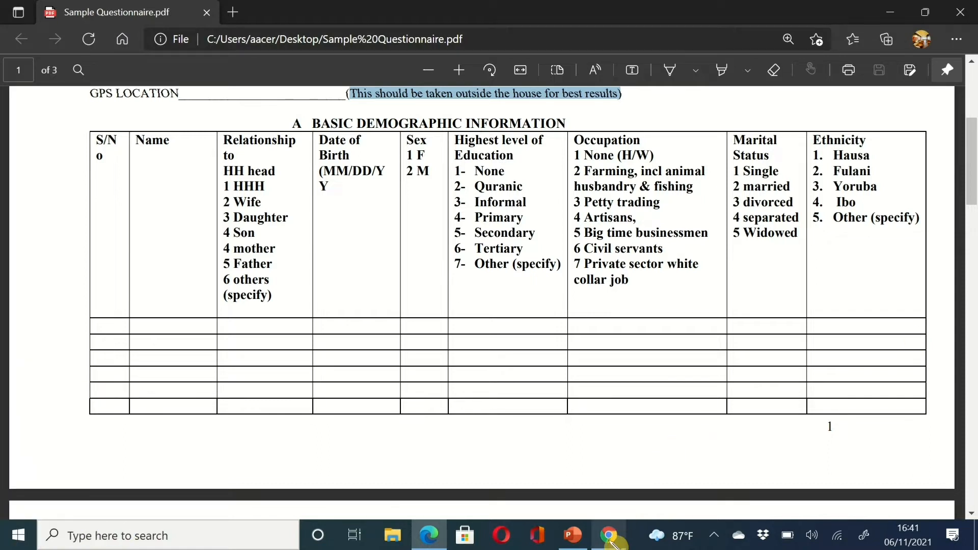
mouse_move(613, 544)
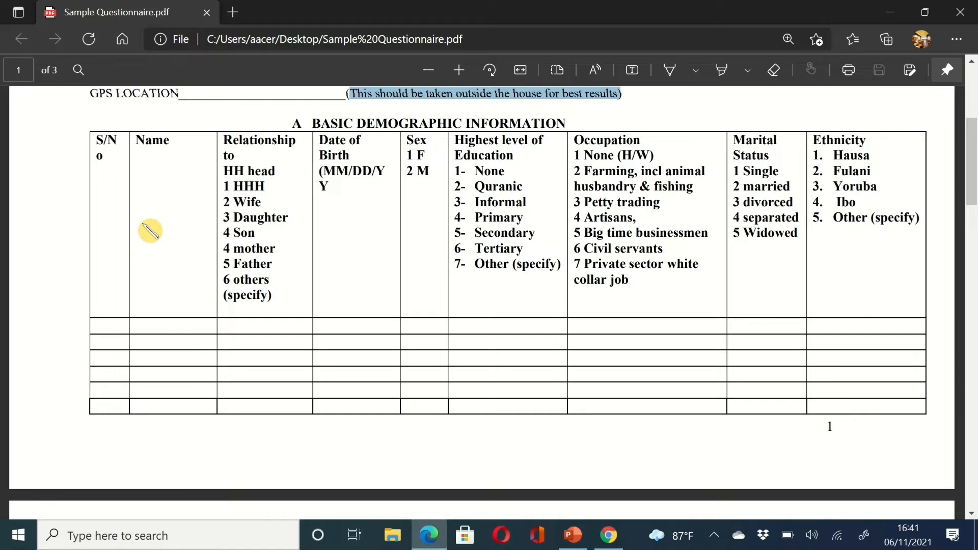
- Add a new group at the end of the form with data name BASIC_DEMO
left_click(610, 536)
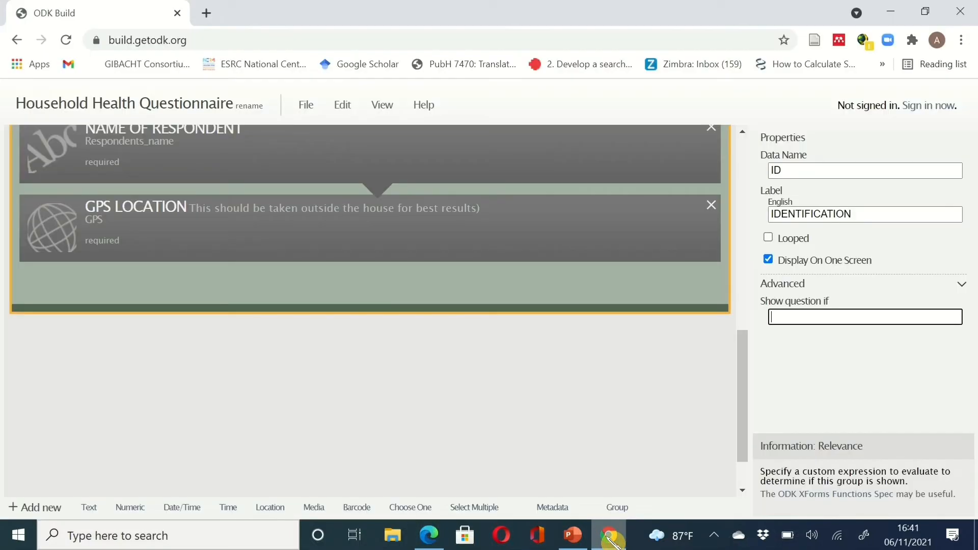
scroll(434, 348, "down", 1)
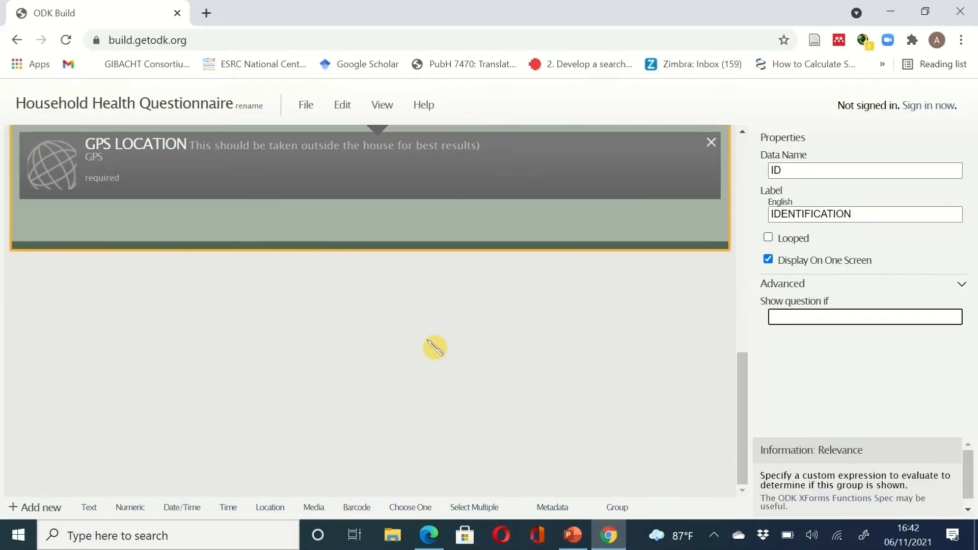
left_click(616, 511)
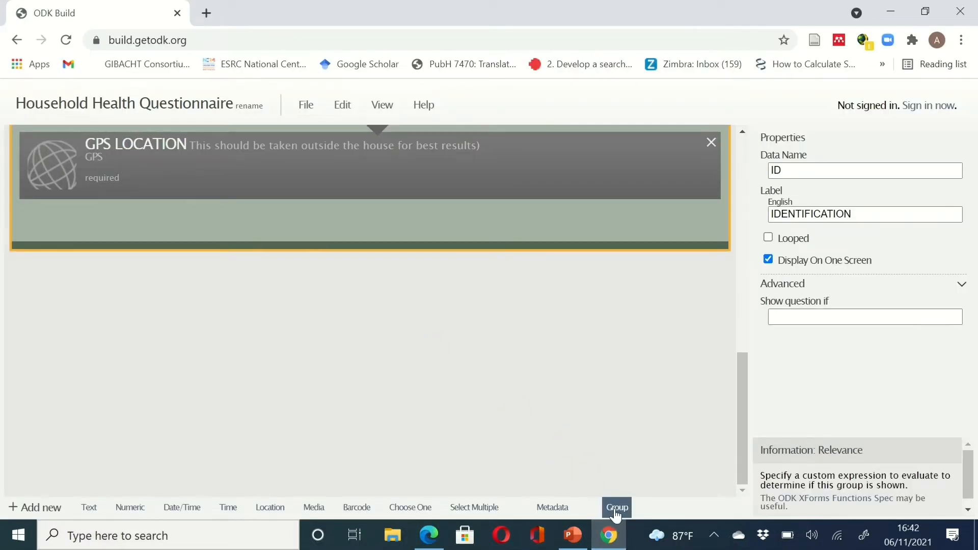
left_click(614, 533)
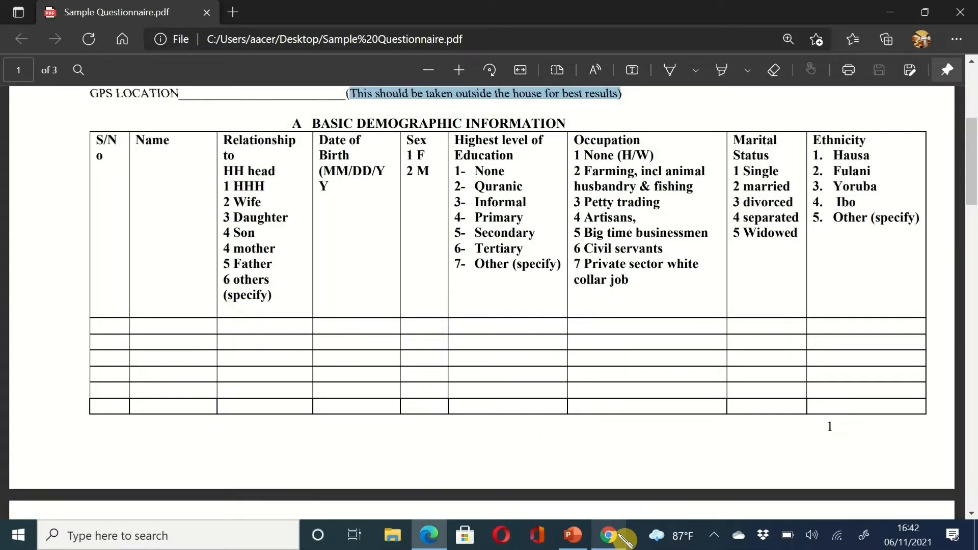
left_click(615, 533)
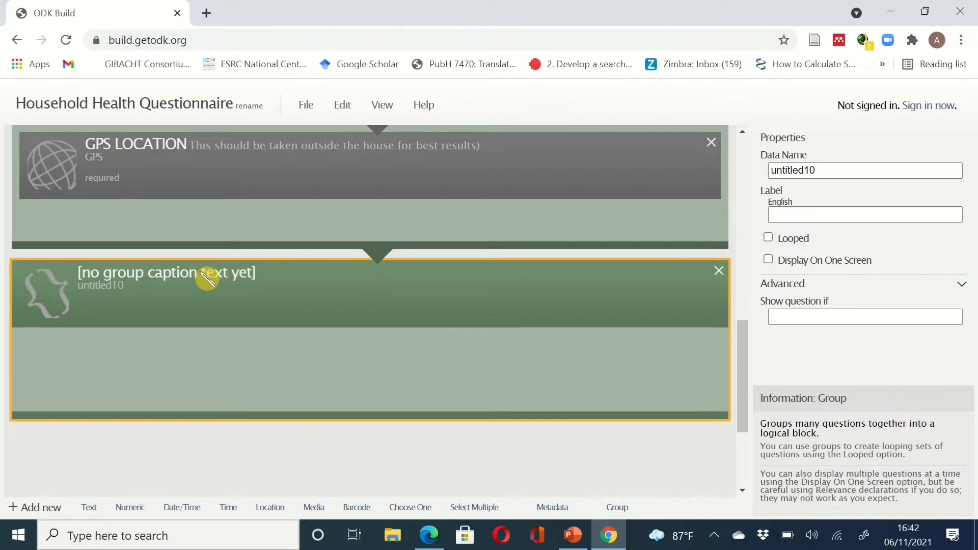
left_click(815, 170)
left_click_drag(815, 170, 744, 171)
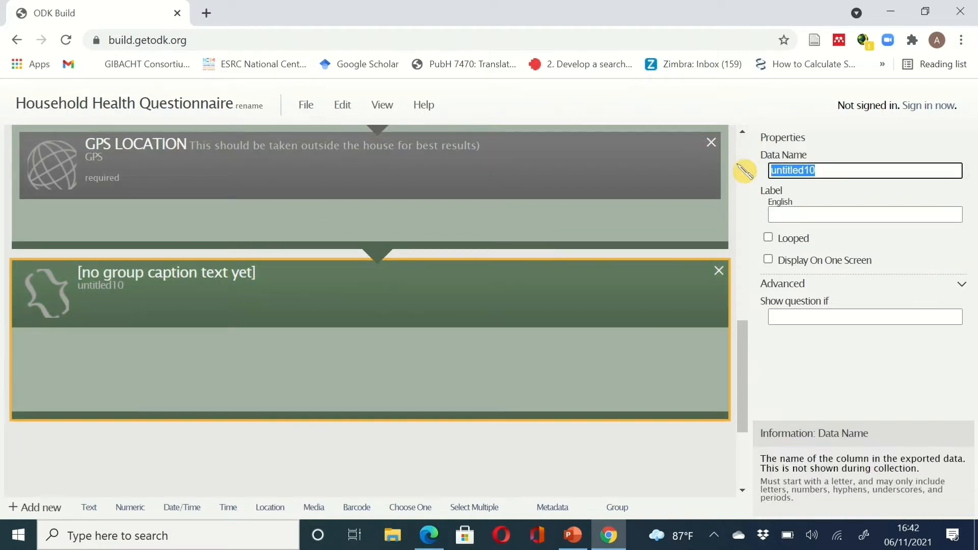
type("bA")
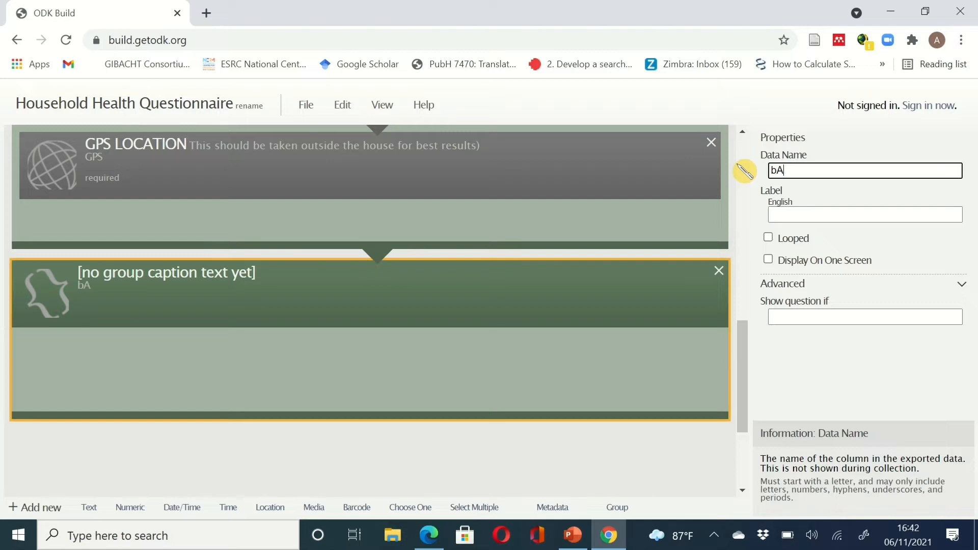
key("BackSpace")
key("BackSpace")
type("BASIC_DEMO")
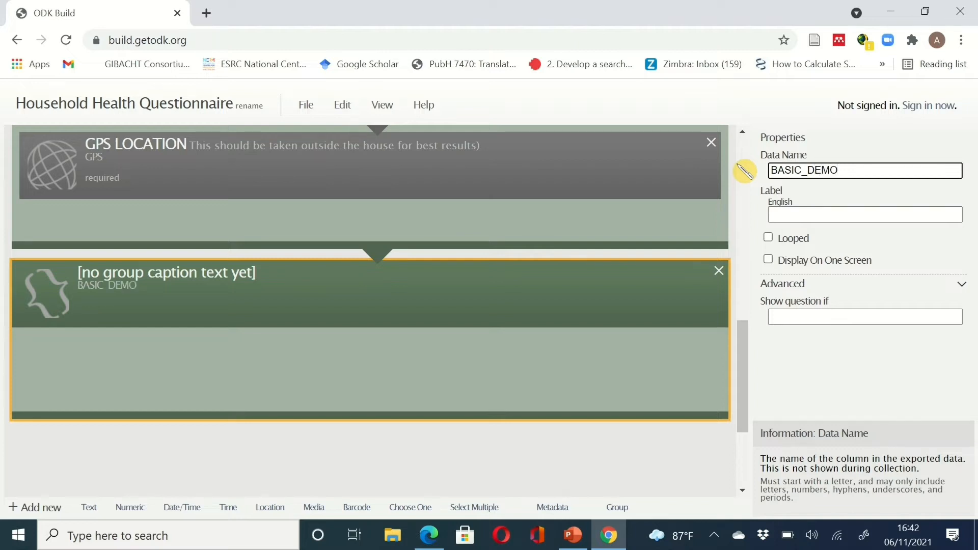
- Label the group A BASIC DEMOGRAPHIC INFORMATION, copied from the PDF's section A heading
left_click(790, 213)
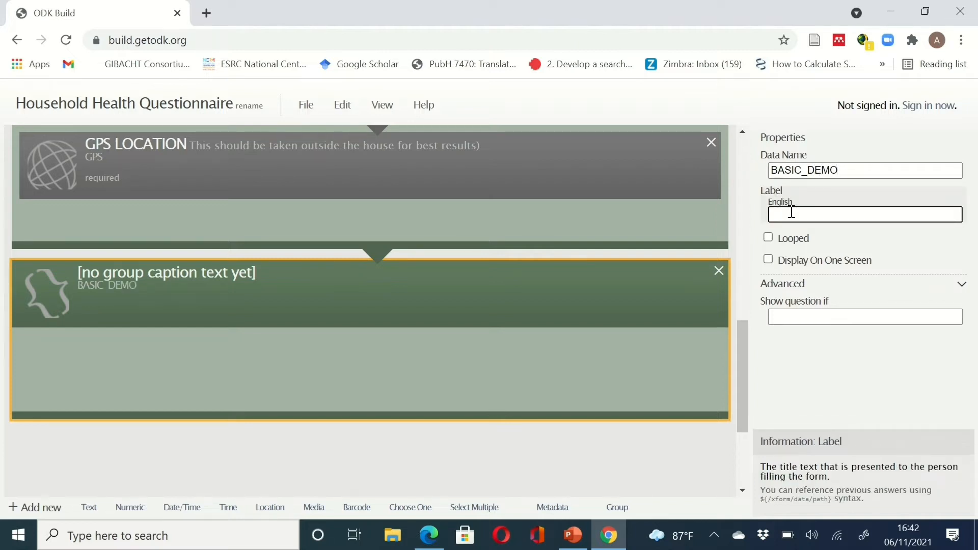
type("This should be taken outside the house for best results)")
key("ctrl+z")
left_click(430, 536)
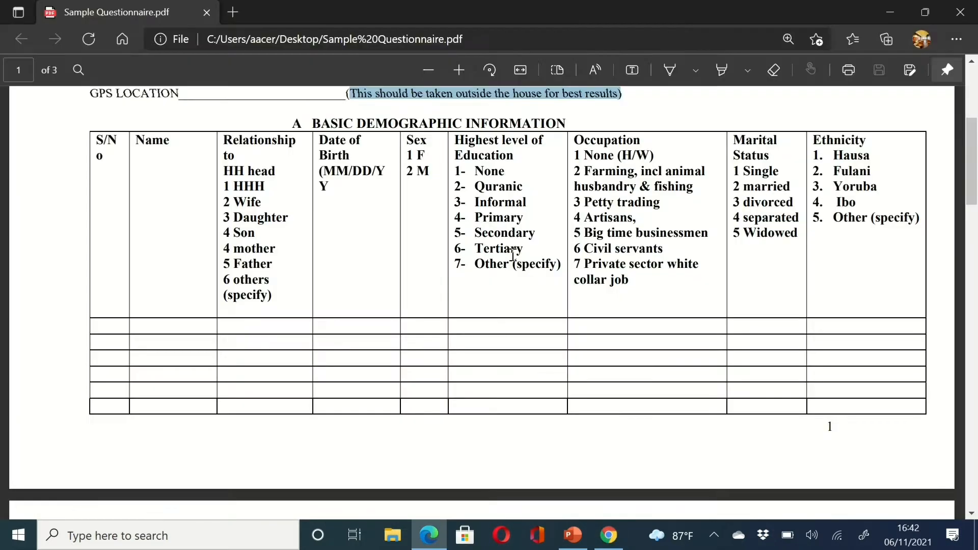
left_click_drag(568, 123, 272, 124)
key("ctrl+c")
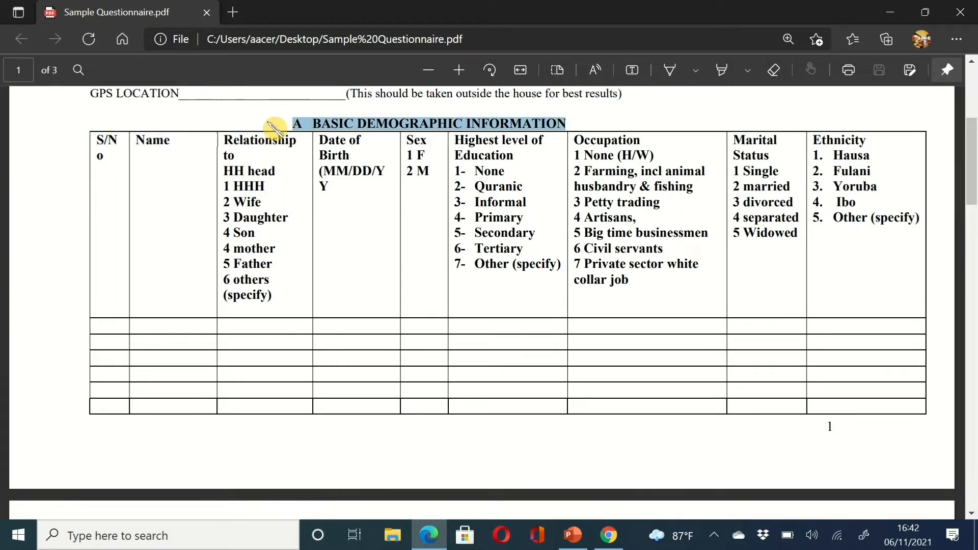
left_click(609, 535)
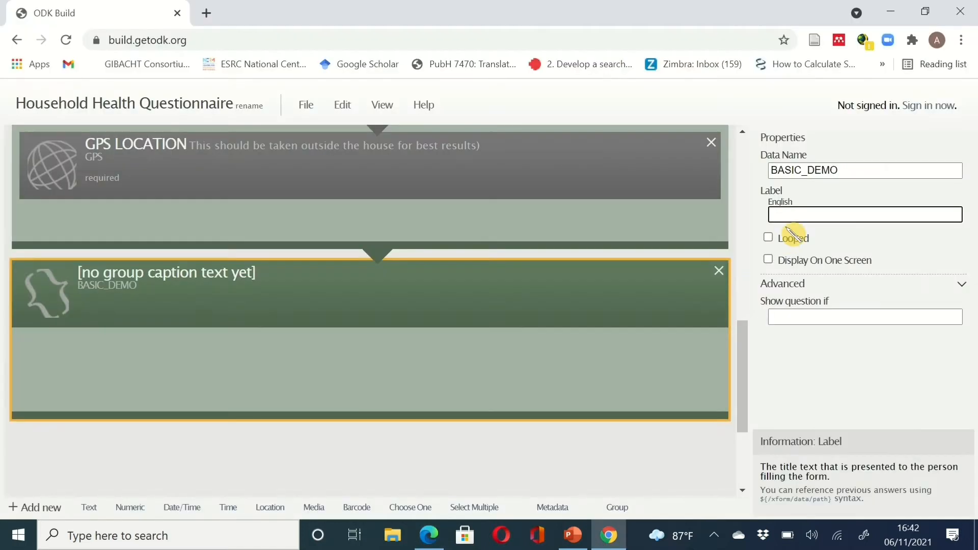
left_click(787, 210)
key("ctrl+v")
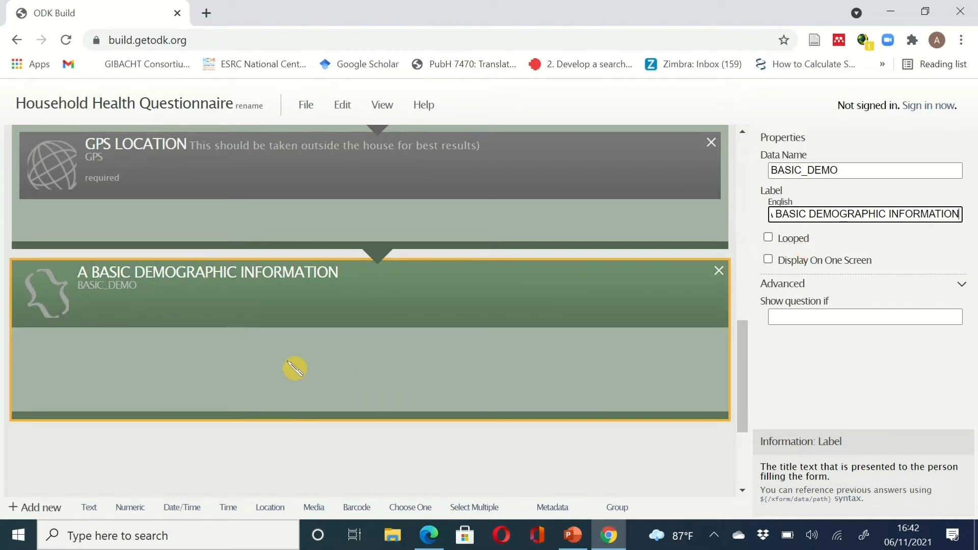
left_click(235, 366)
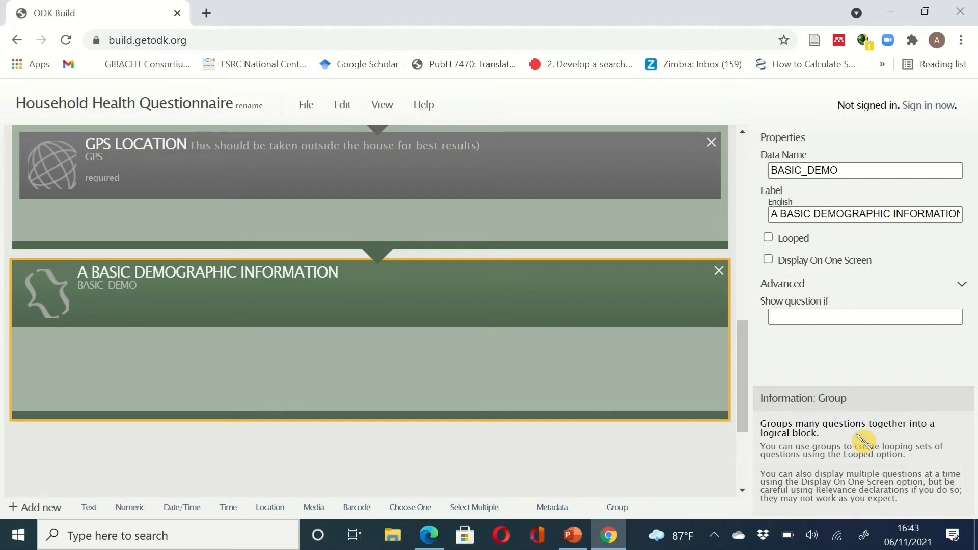
left_click(611, 536)
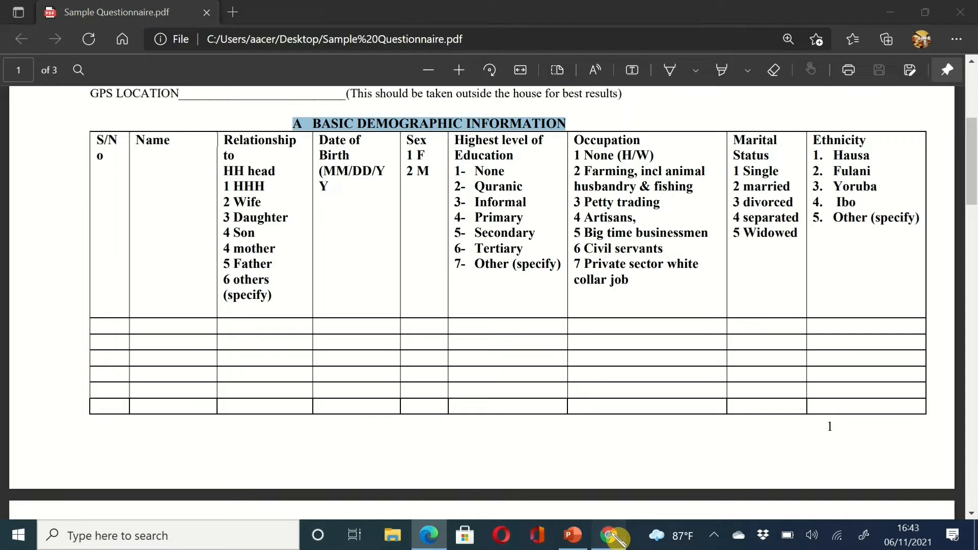
left_click(612, 536)
left_click(611, 535)
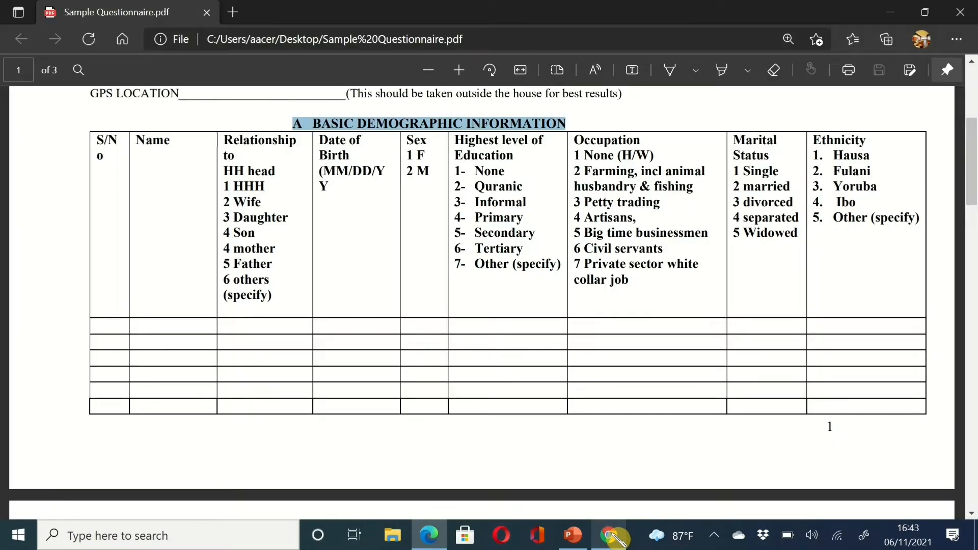
left_click(612, 535)
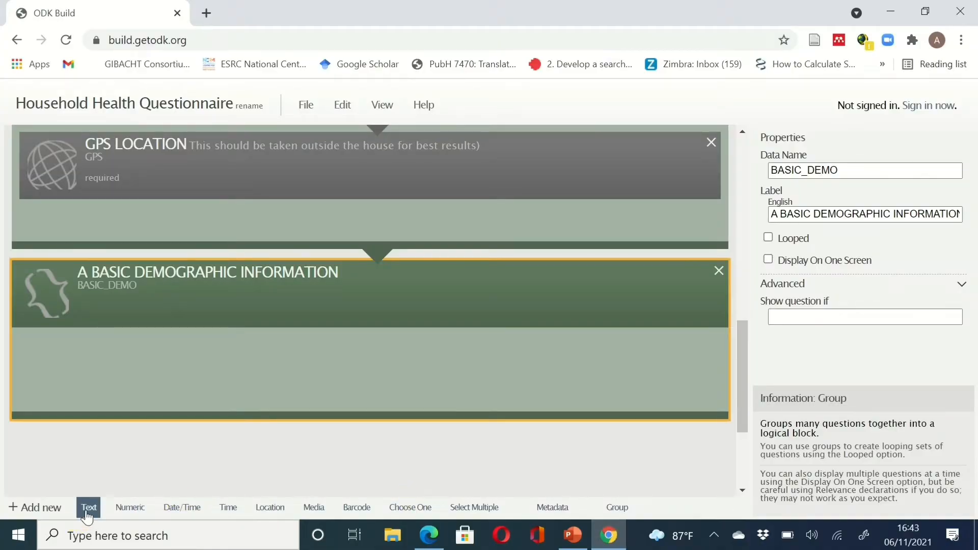
left_click_drag(88, 515, 131, 508)
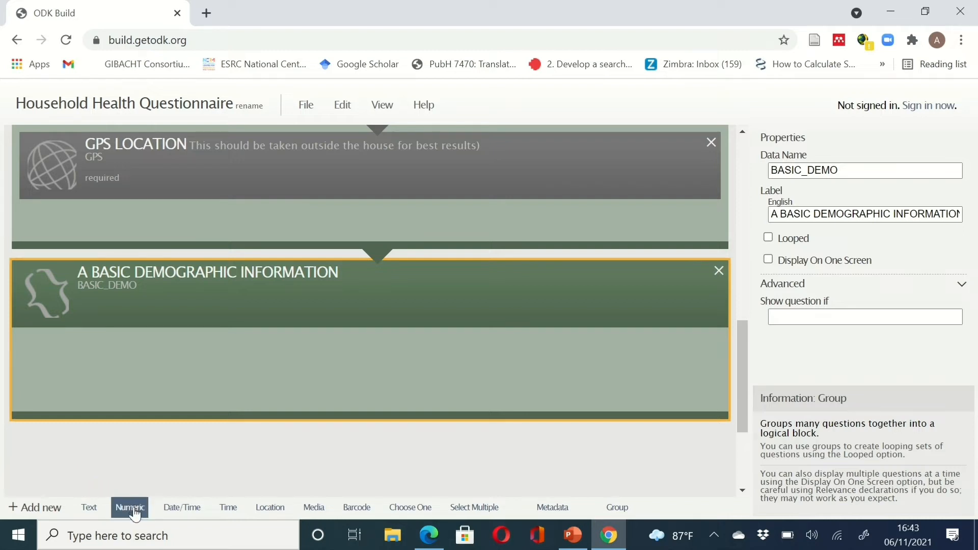
left_click(131, 508)
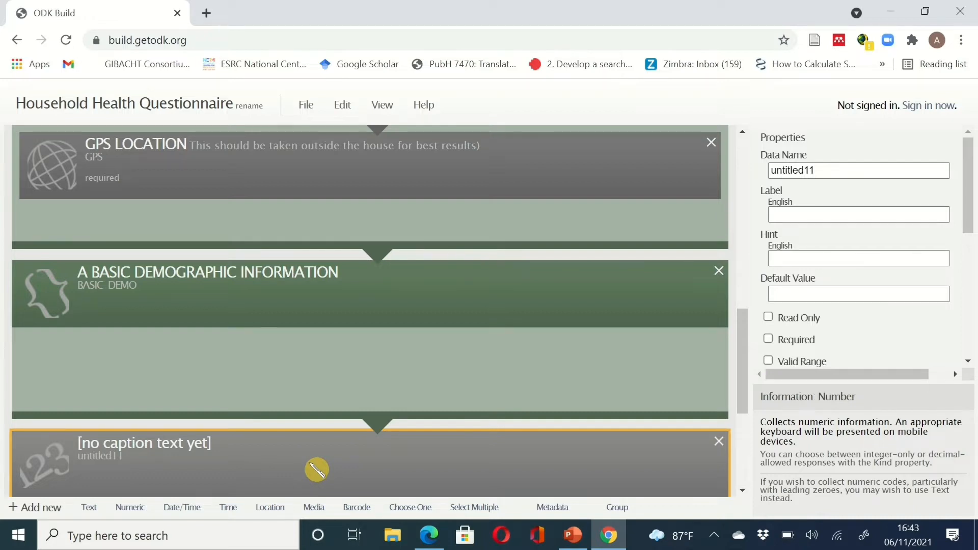
left_click_drag(317, 470, 301, 369)
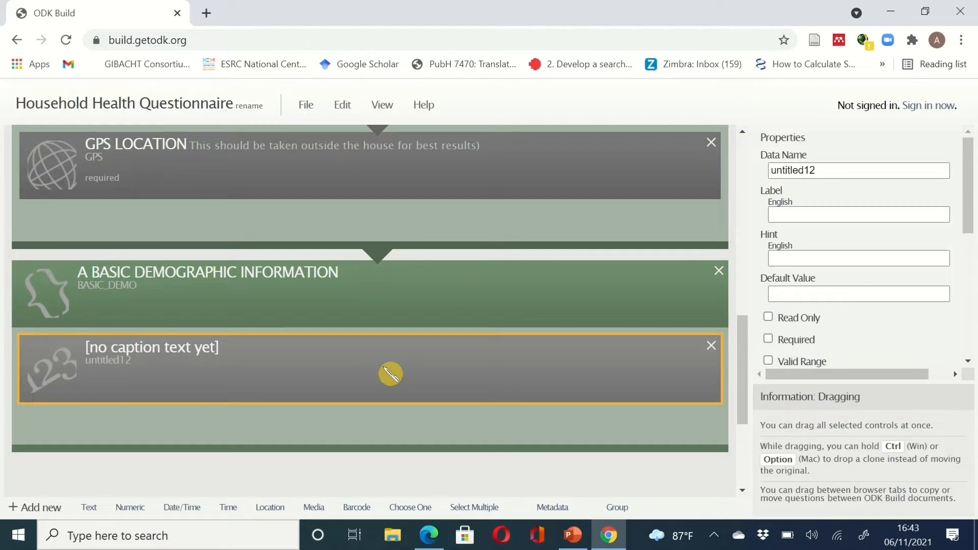
key("Delete")
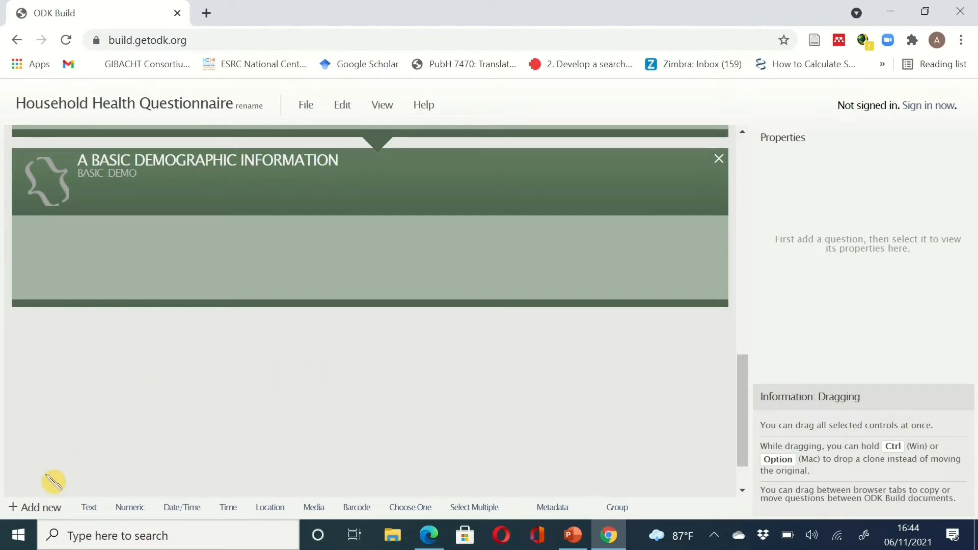
- Add a numeric question SNO labelled SERIAL NUMBER and drag it into the BASIC_DEMO group
left_click(129, 509)
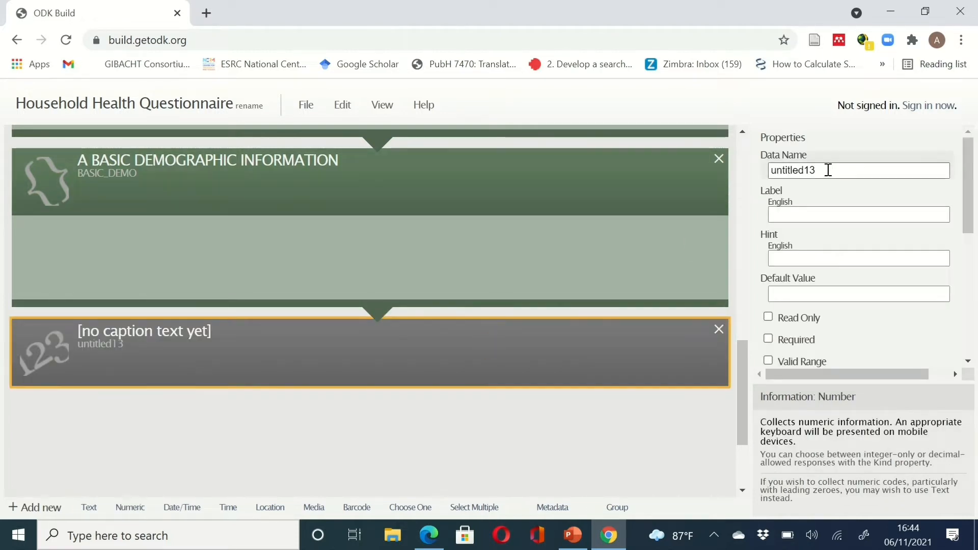
left_click_drag(821, 171, 764, 176)
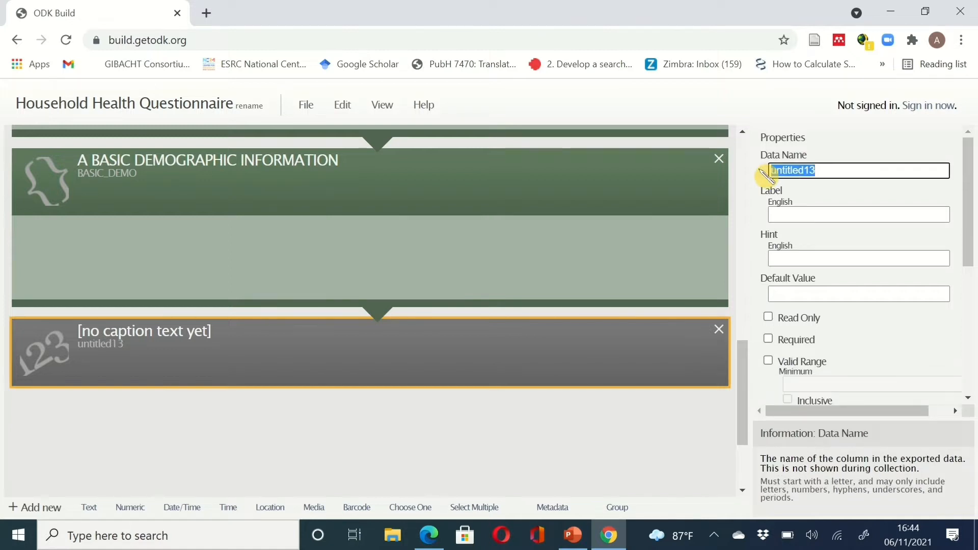
type("S")
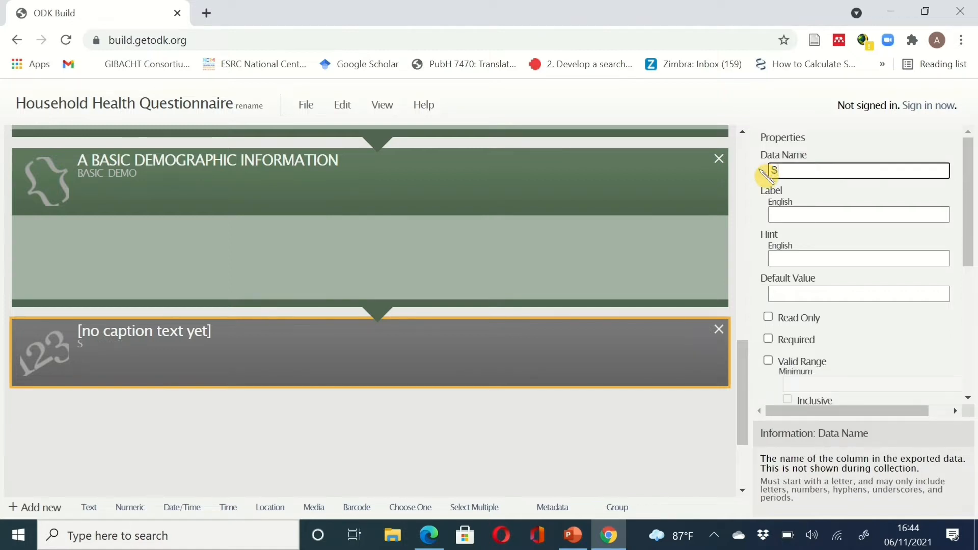
type("NO")
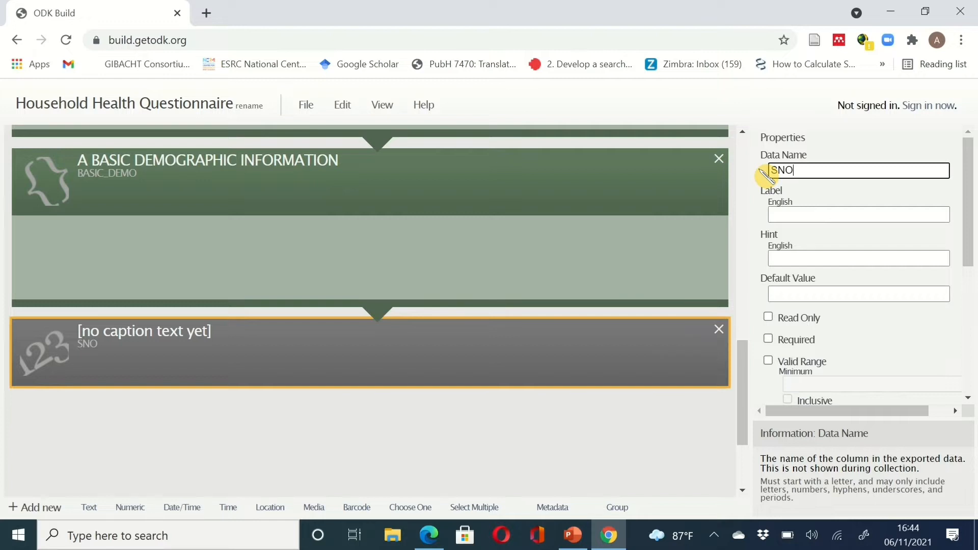
left_click(803, 209)
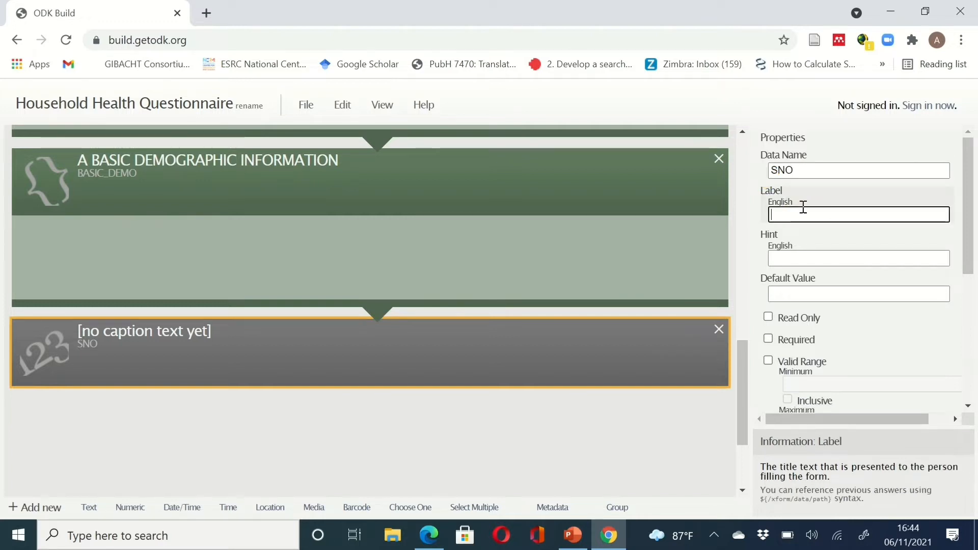
type("S")
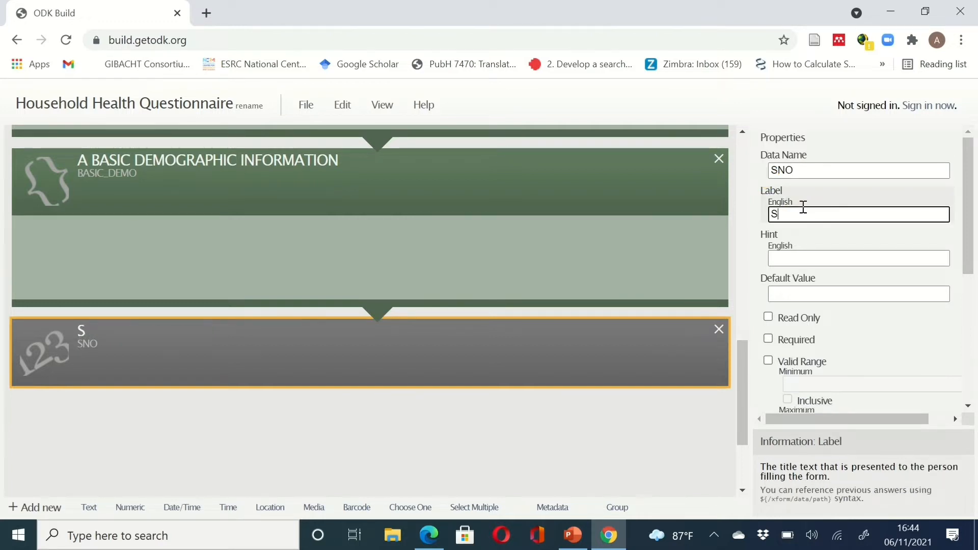
type("ERI")
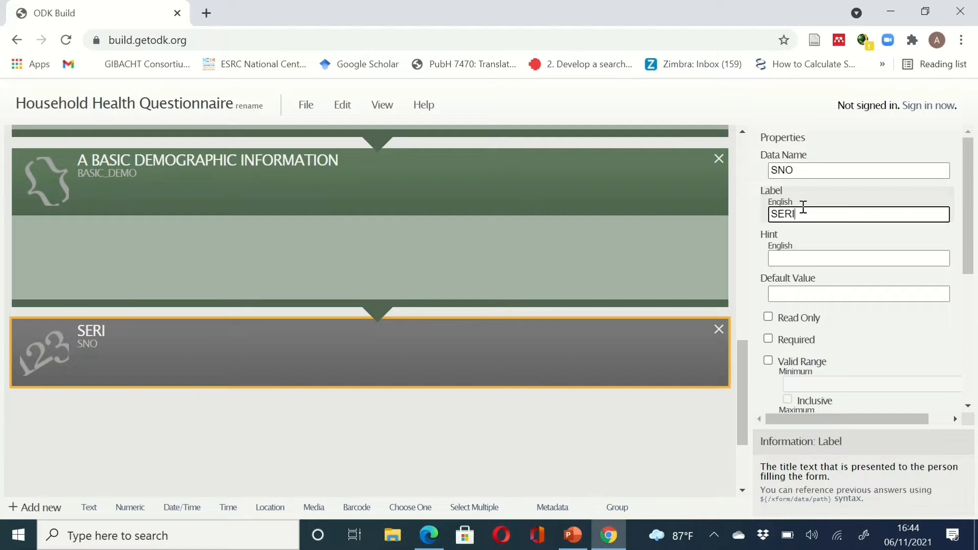
type("AL NUMBER")
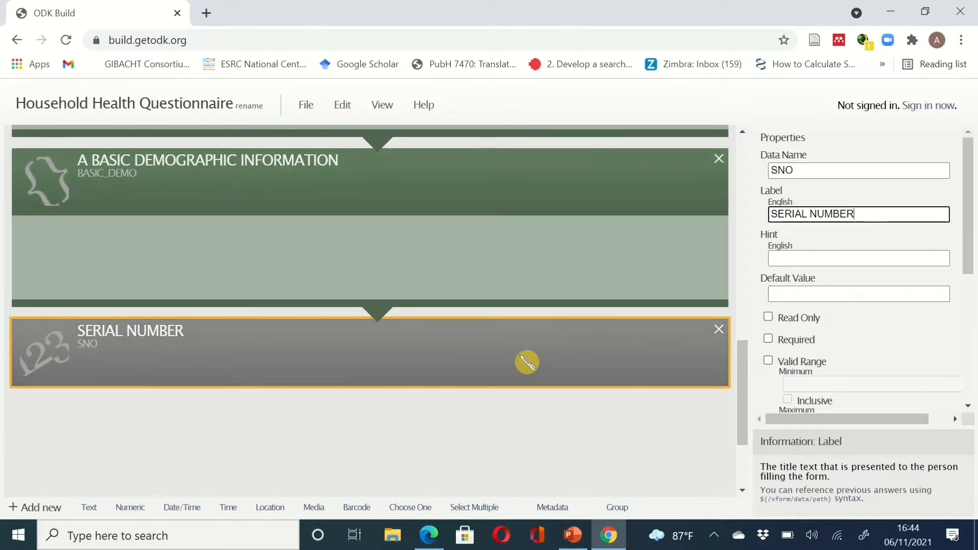
left_click_drag(526, 362, 504, 262)
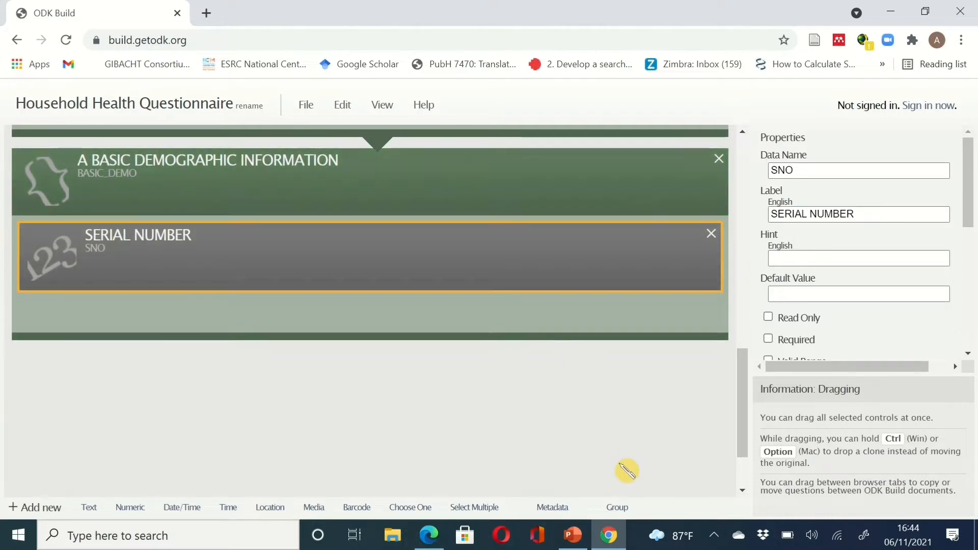
left_click(620, 537)
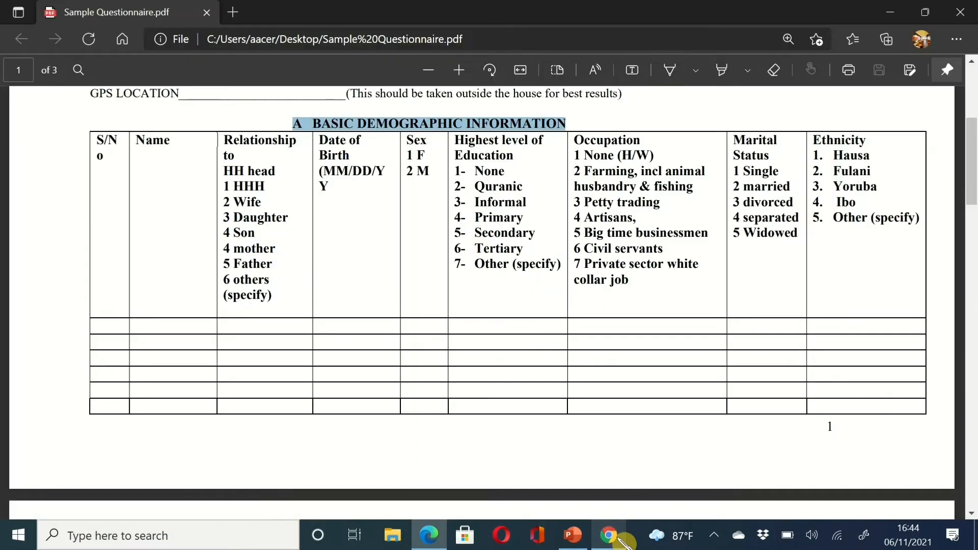
- Mark SERIAL NUMBER as required and enable its Valid Range option
left_click(620, 539)
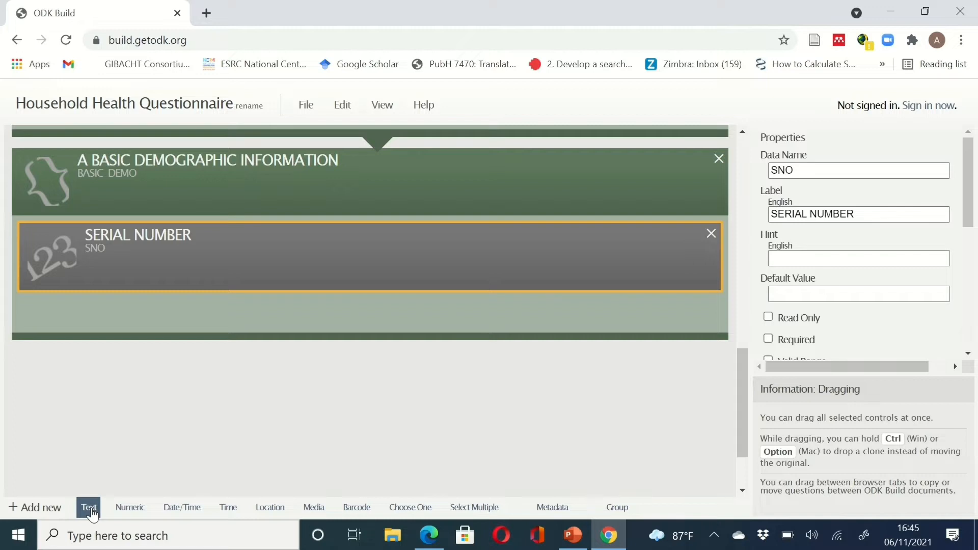
left_click_drag(90, 514, 720, 322)
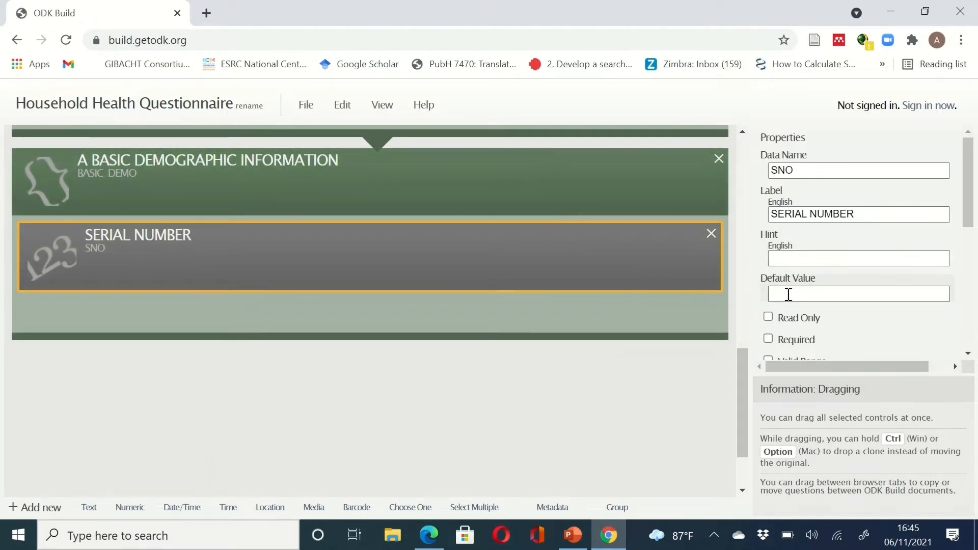
left_click(769, 340)
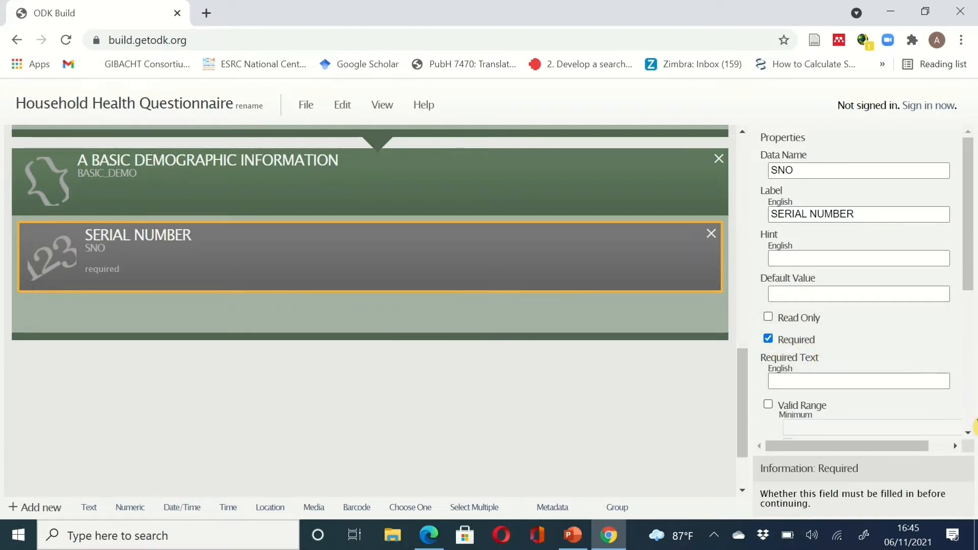
left_click_drag(968, 279, 969, 342)
left_click(769, 276)
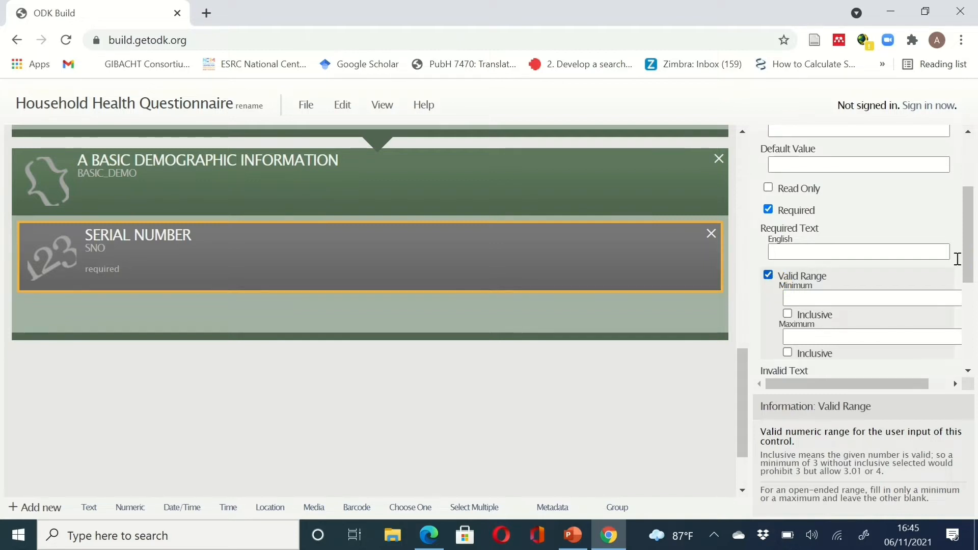
left_click_drag(968, 244, 968, 299)
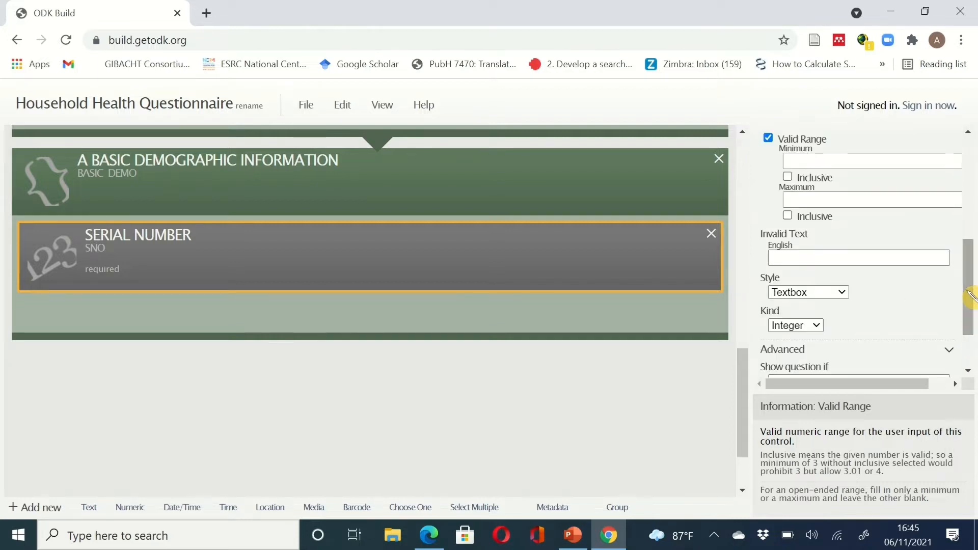
left_click(844, 294)
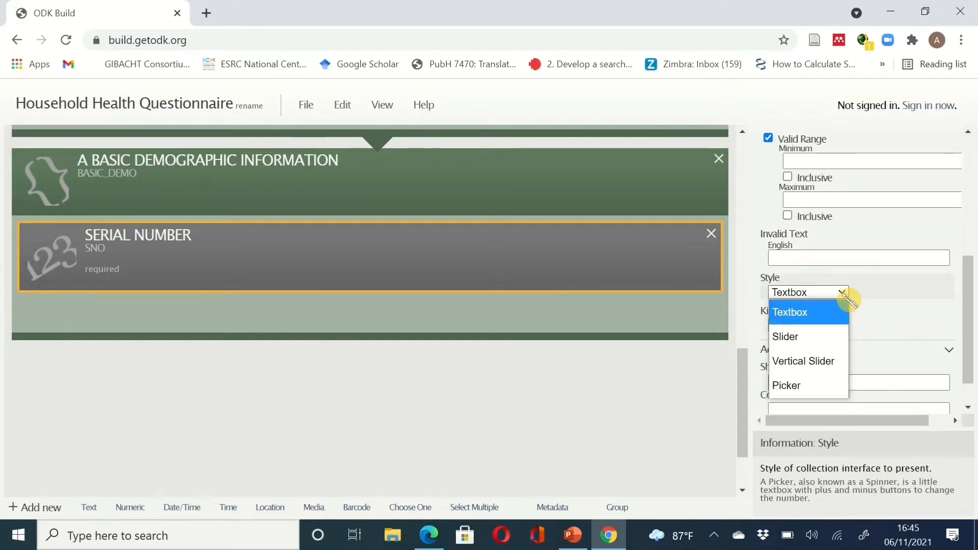
- Try the Slider, Vertical Slider and Picker styles, then return to Textbox
left_click(835, 340)
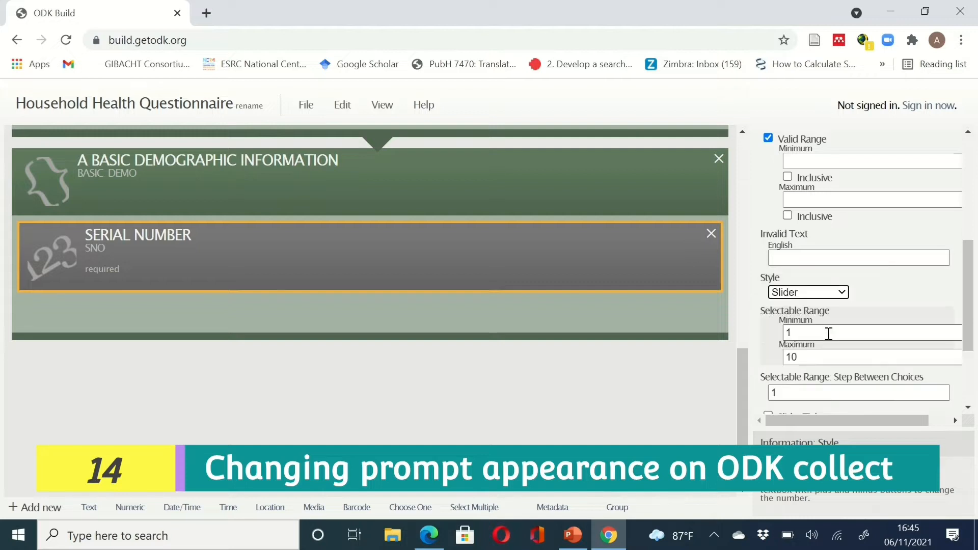
left_click(841, 295)
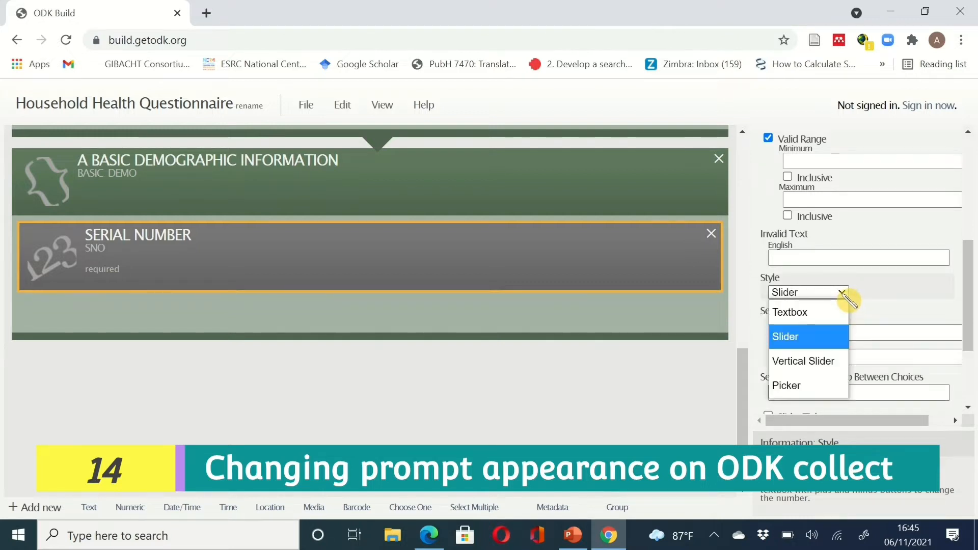
left_click(839, 361)
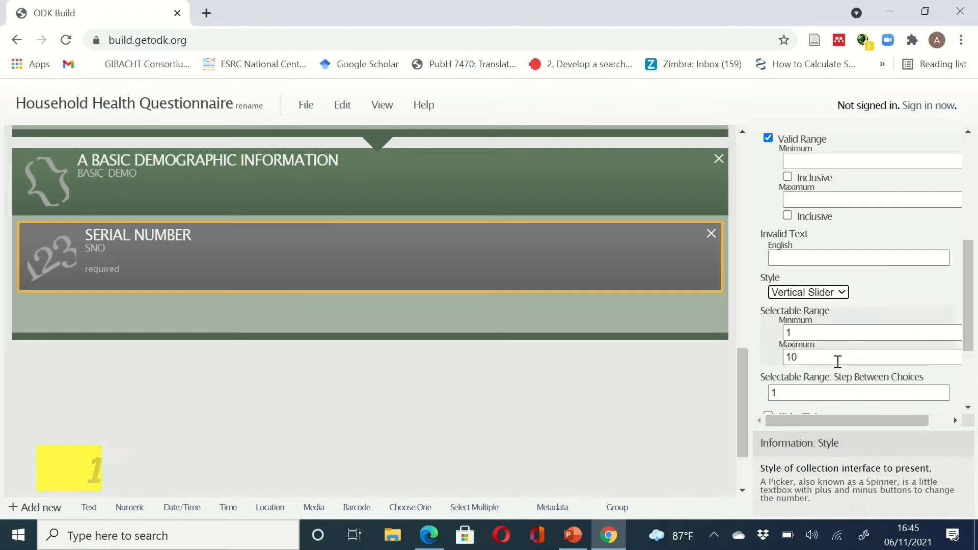
left_click(842, 293)
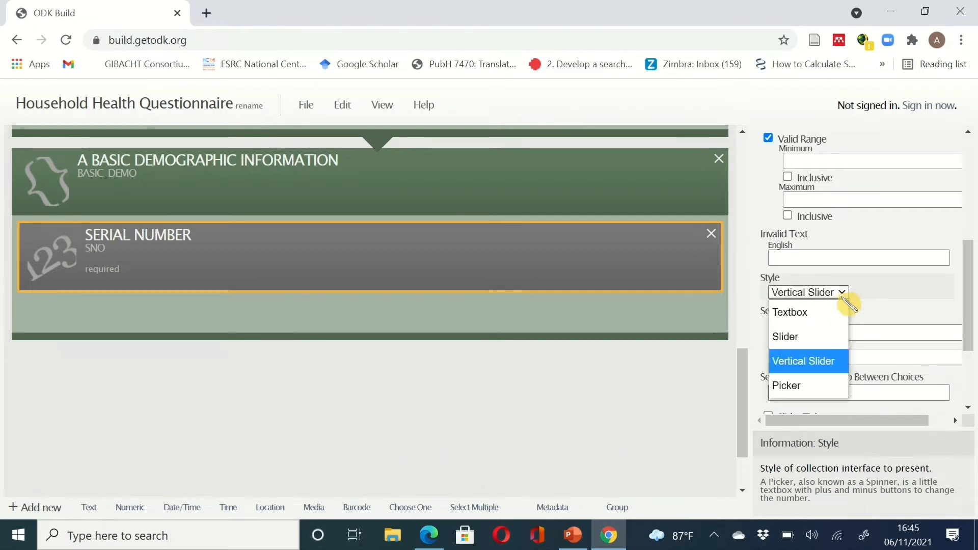
left_click(834, 386)
left_click(843, 295)
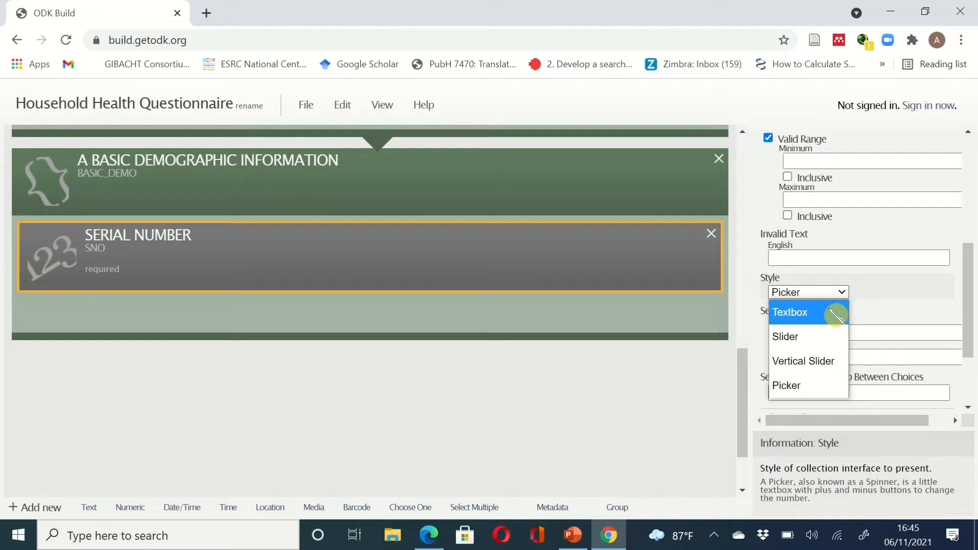
left_click(837, 312)
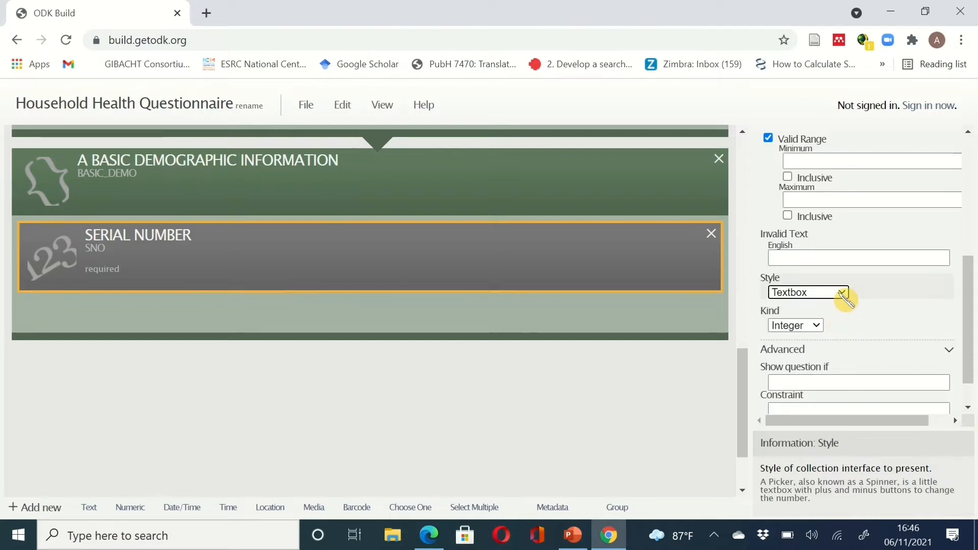
- Confirm Textbox as the style and Integer as the number kind for SERIAL NUMBER
left_click(842, 293)
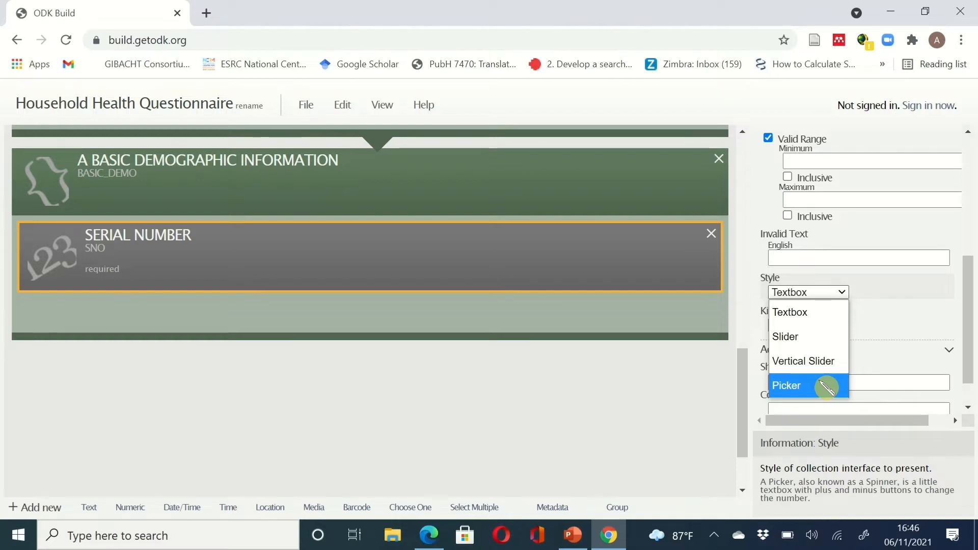
left_click(798, 312)
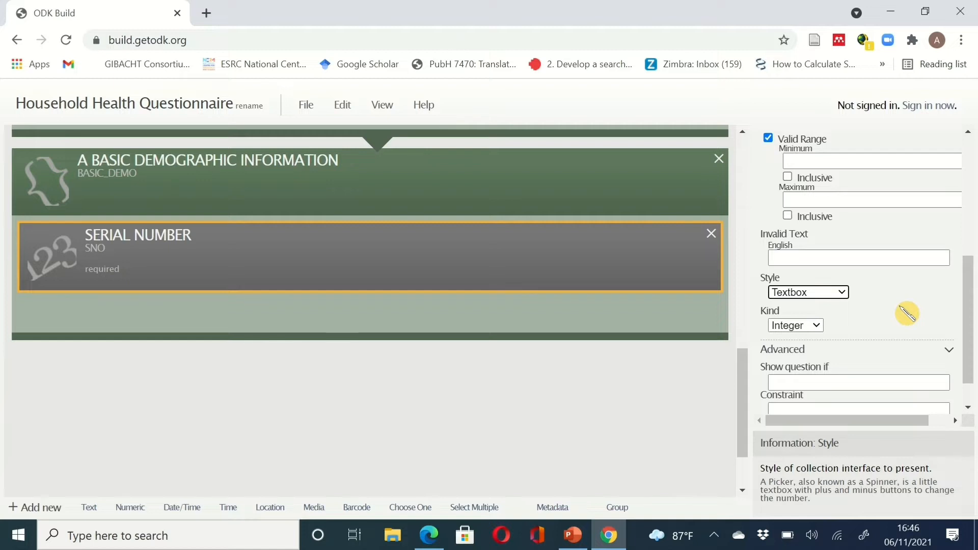
left_click(817, 326)
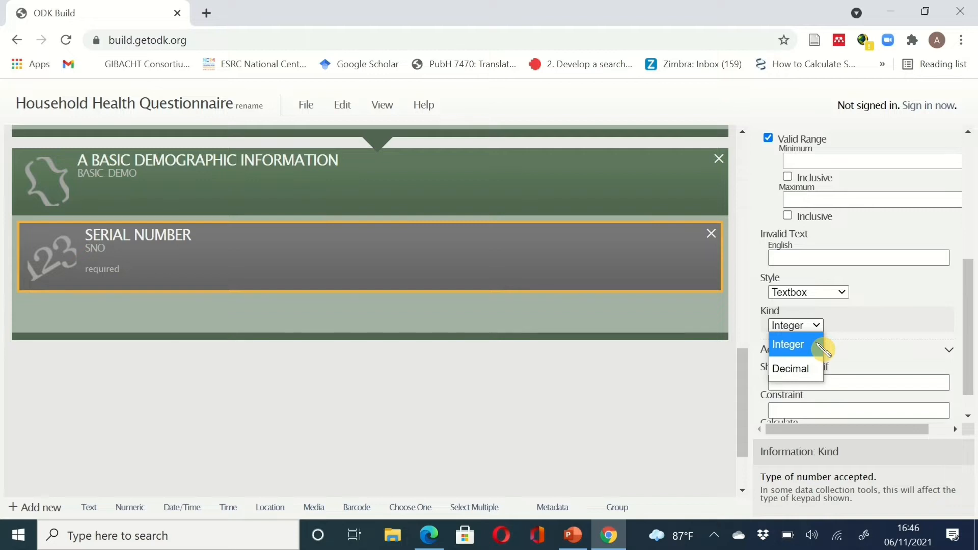
left_click(818, 345)
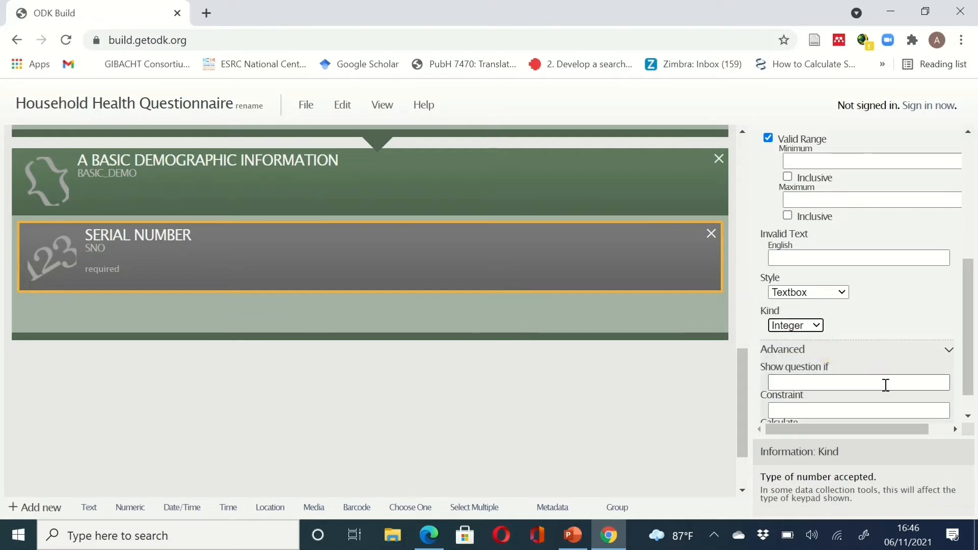
scroll(887, 385, "down", 1)
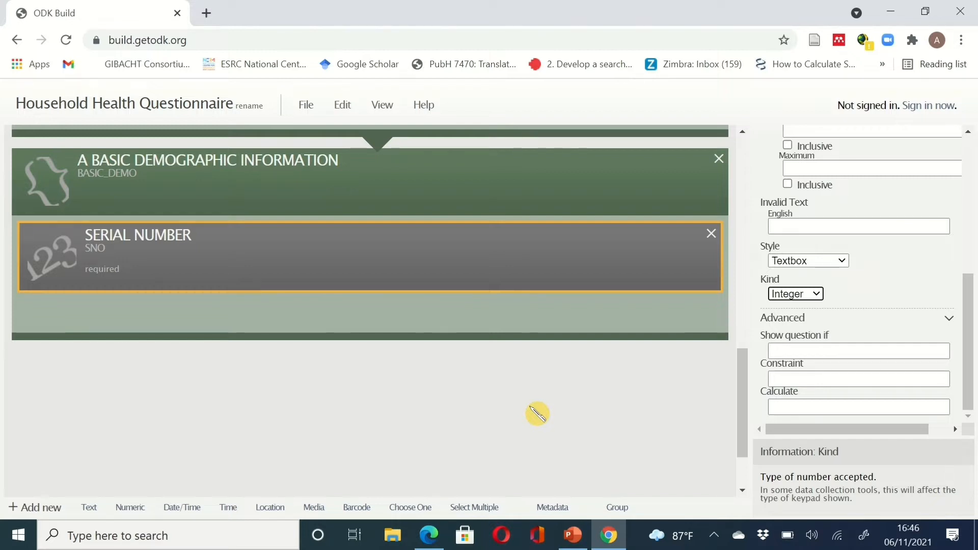
left_click(613, 533)
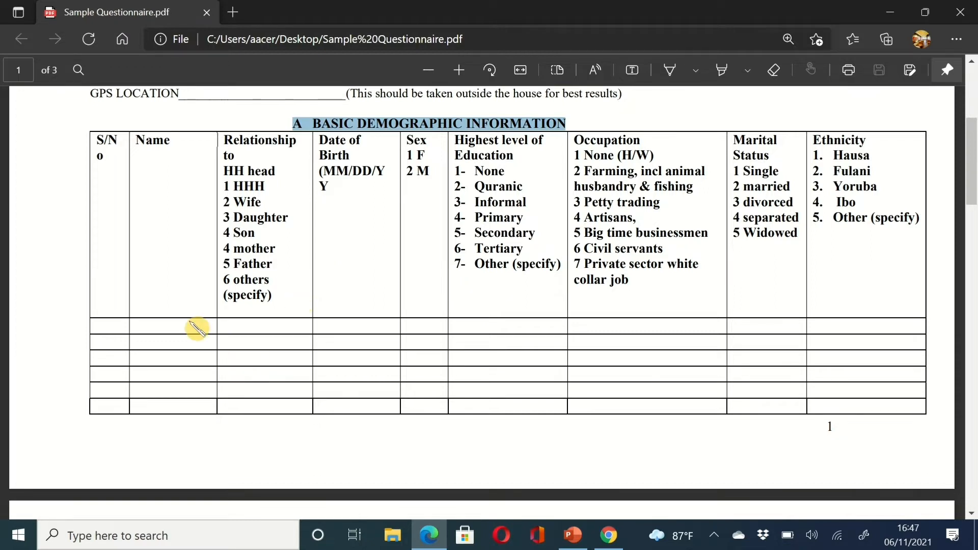
scroll(272, 283, "up", 3)
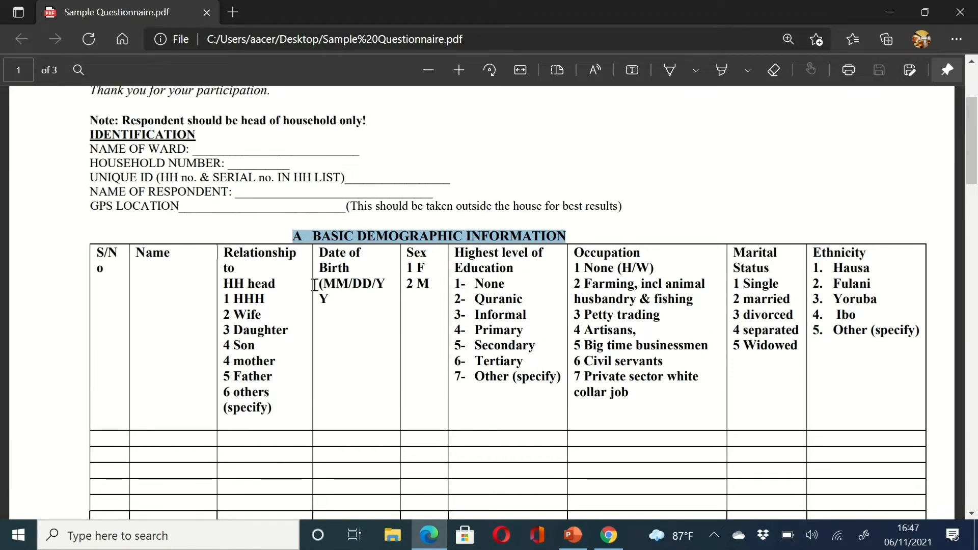
scroll(313, 396, "down", 1)
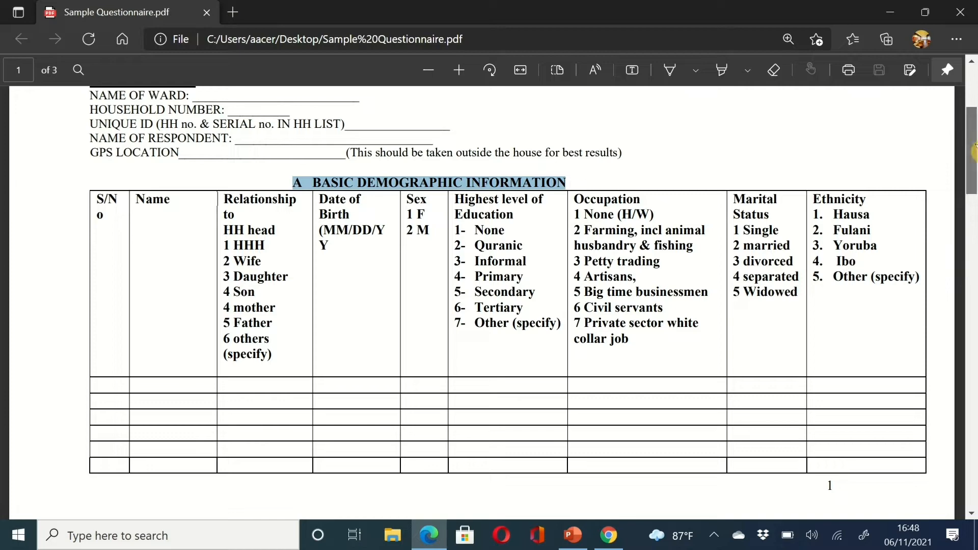
- Compare the PDF's Basic Demographic Information table with the form, ending back in ODK Build
left_click_drag(974, 149, 975, 168)
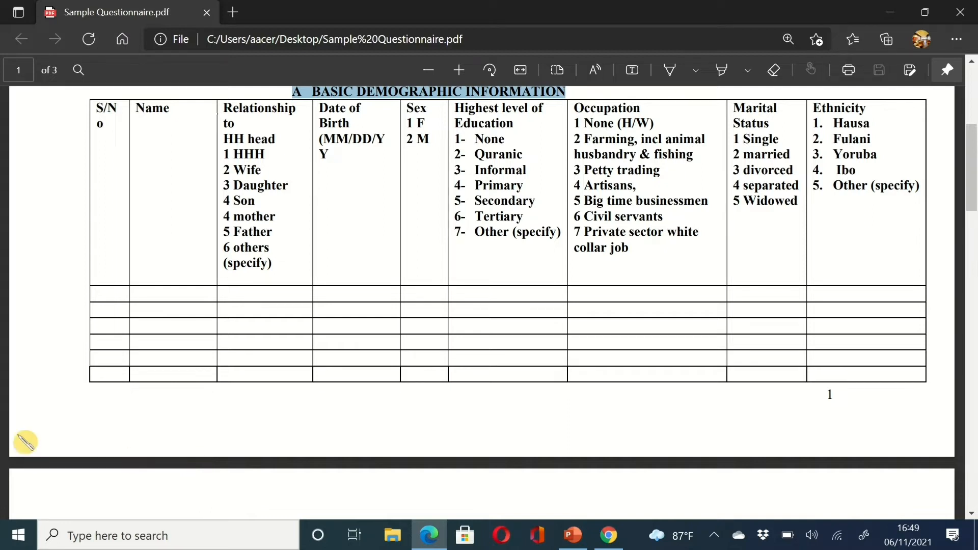
left_click(622, 542)
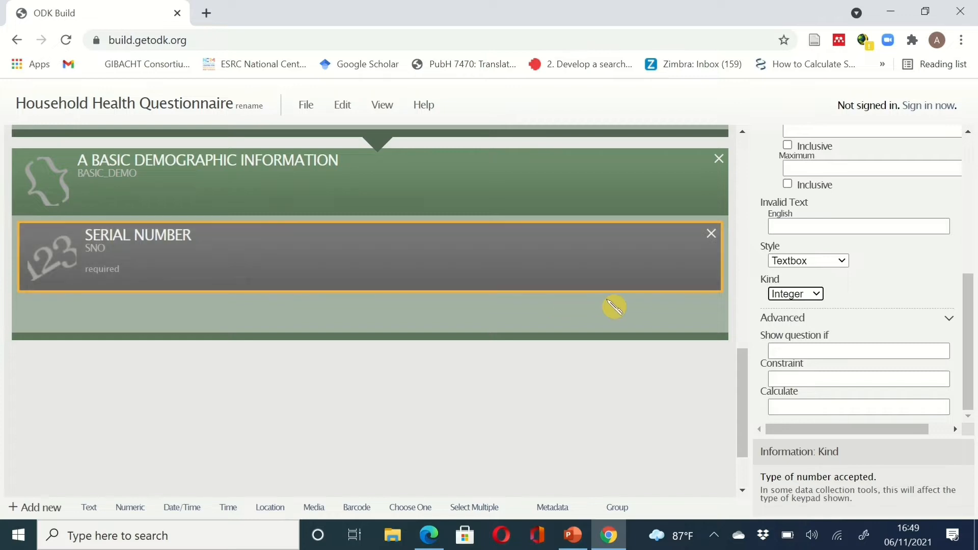
left_click(607, 538)
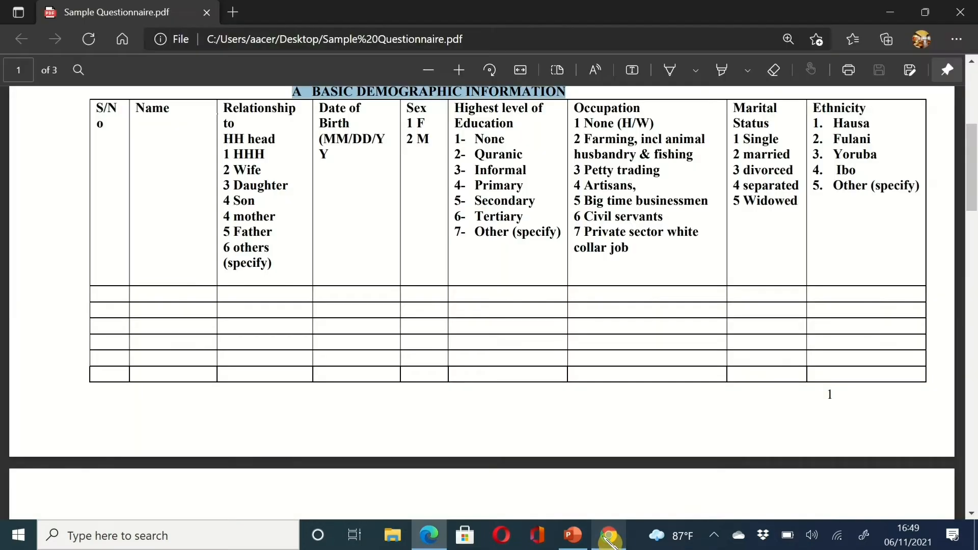
left_click(610, 541)
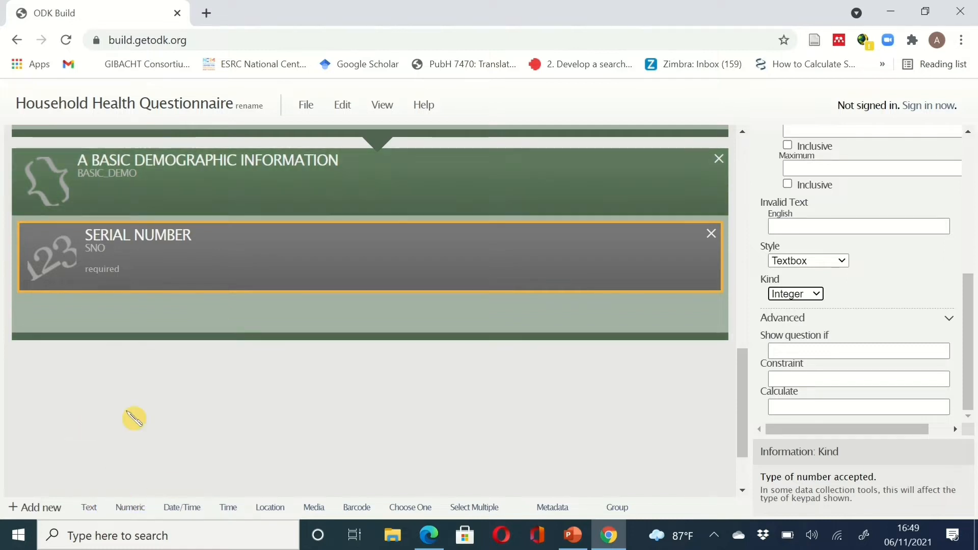
- Add a text question and move it into the demographic group below SERIAL NUMBER
left_click(185, 313)
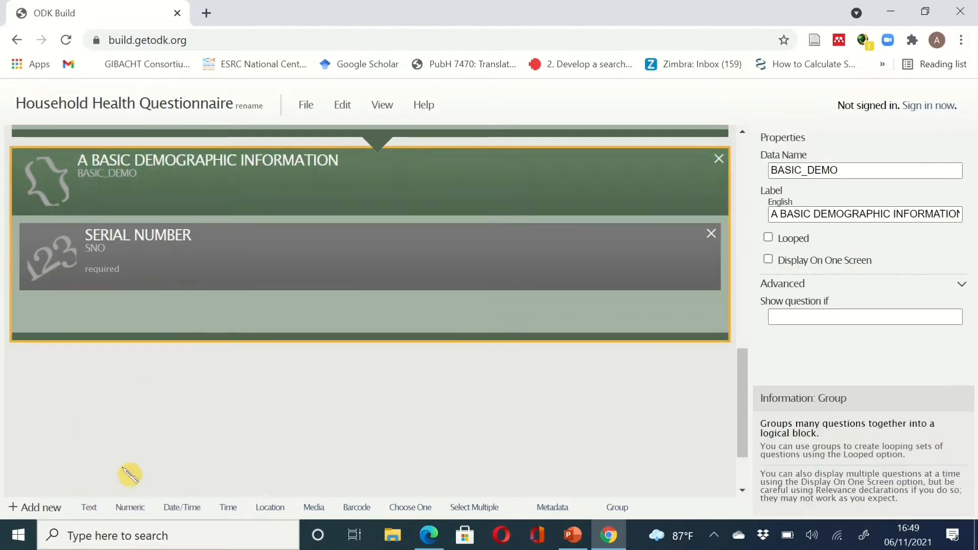
left_click(94, 511)
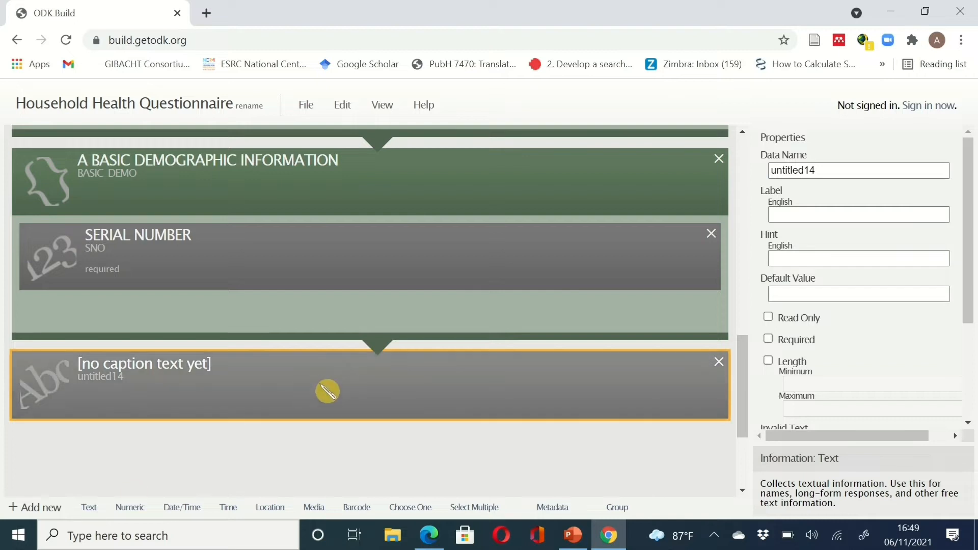
left_click_drag(328, 392, 340, 287)
left_click(340, 286)
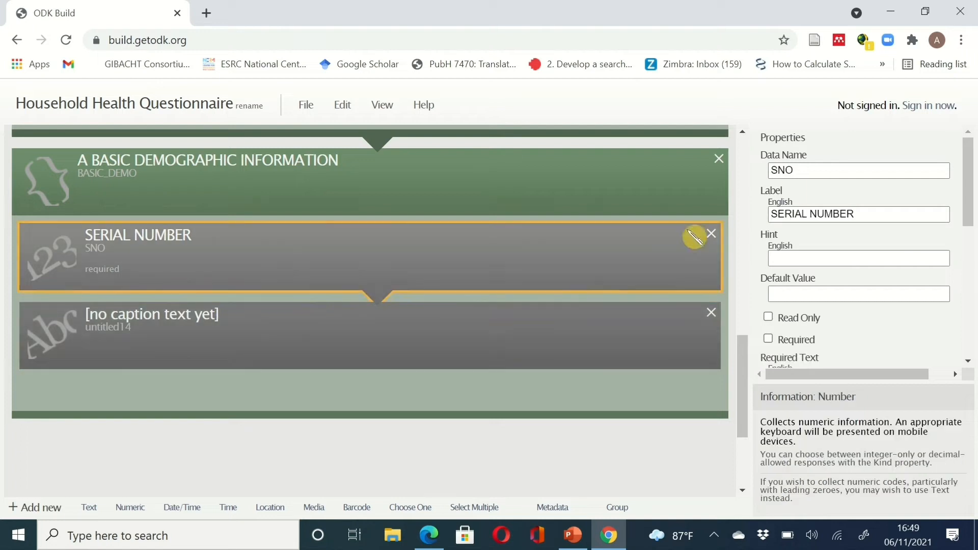
left_click(540, 320)
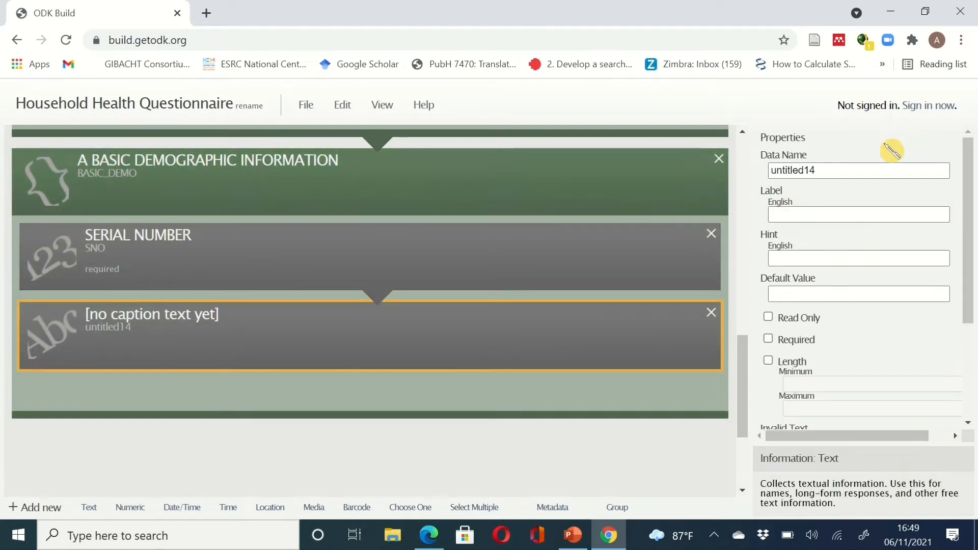
- Give the text question data name NAME_HHM and label NAME OF HHMEMBER
left_click(830, 171)
key("ctrl+a")
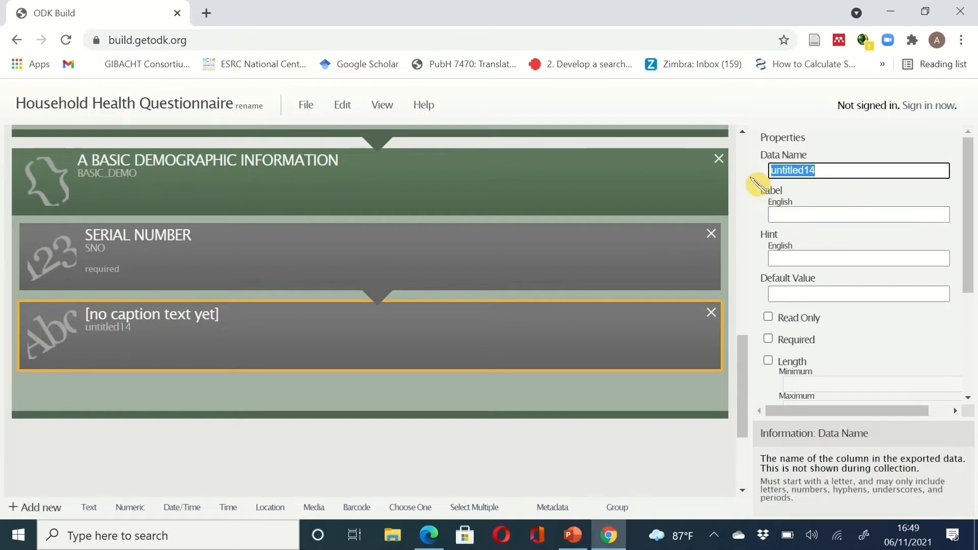
type("NAME")
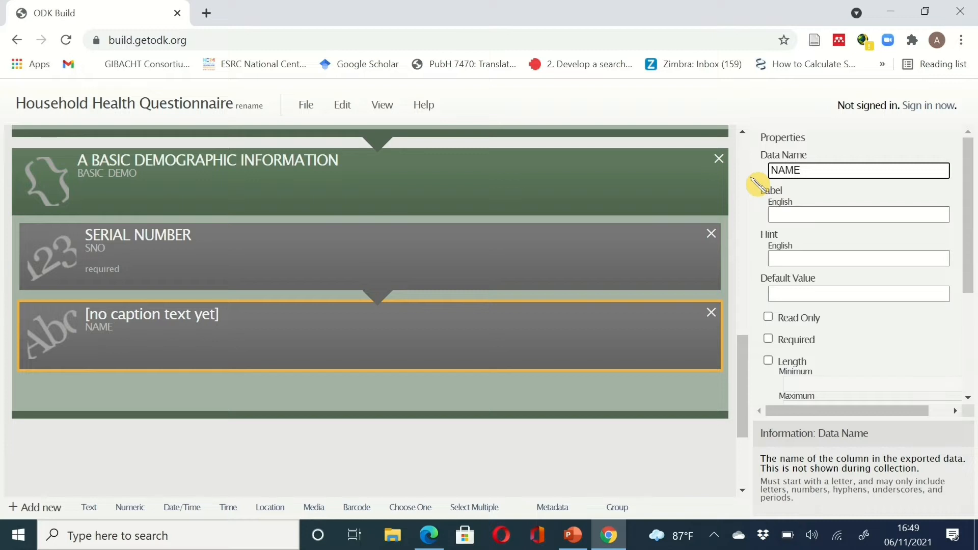
left_click(780, 214)
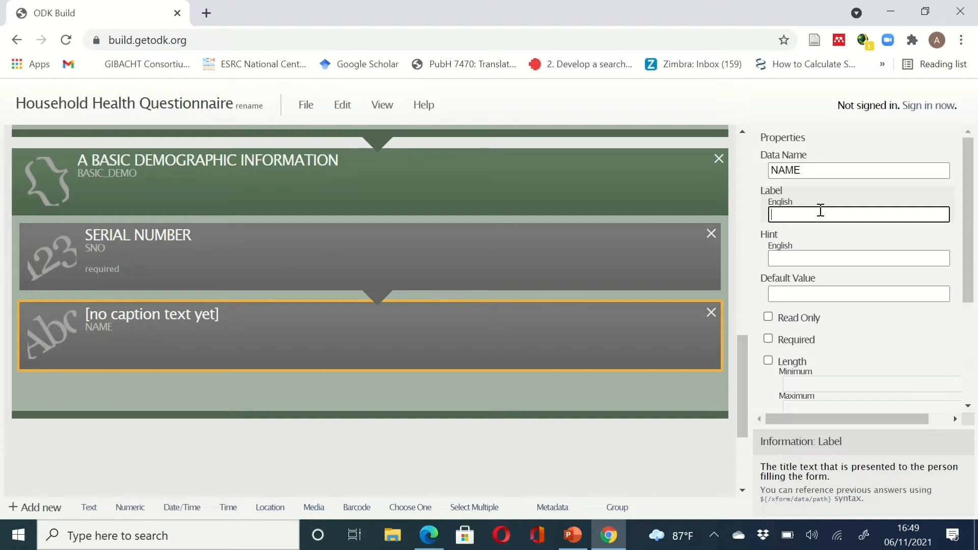
scroll(515, 264, "up", 3)
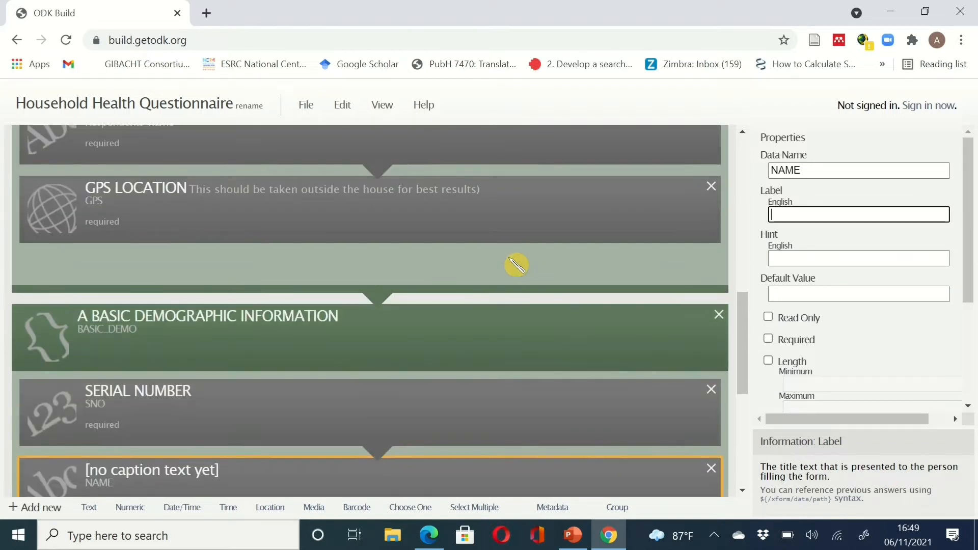
scroll(515, 264, "up", 2)
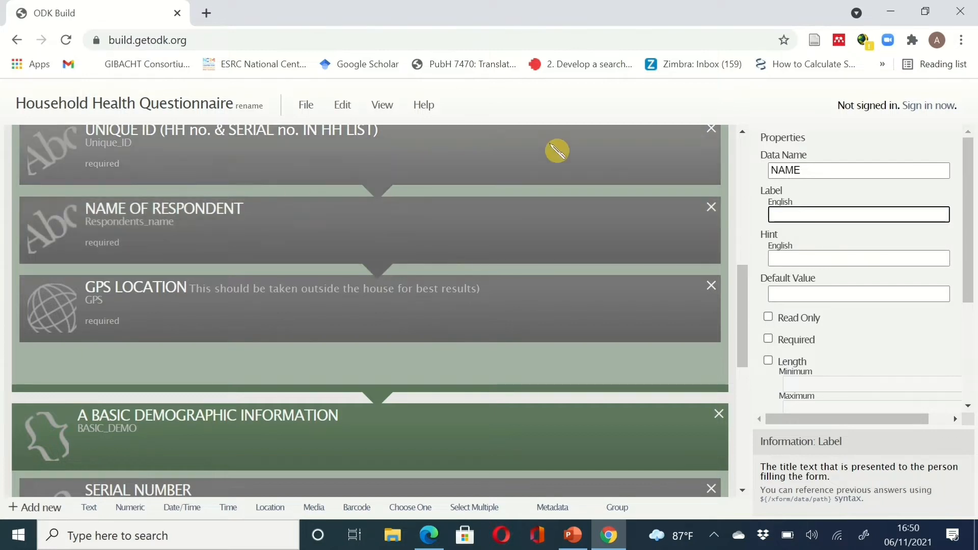
left_click(830, 170)
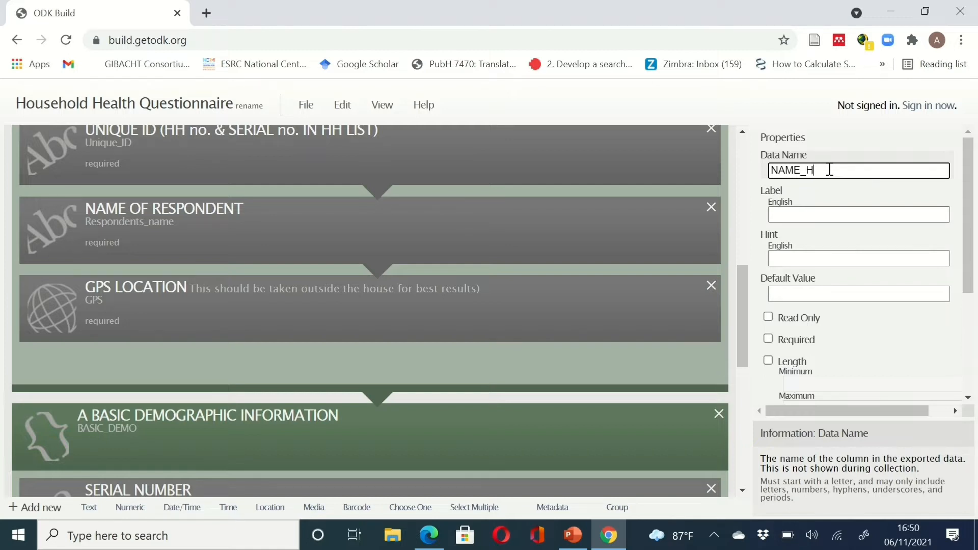
left_click(828, 214)
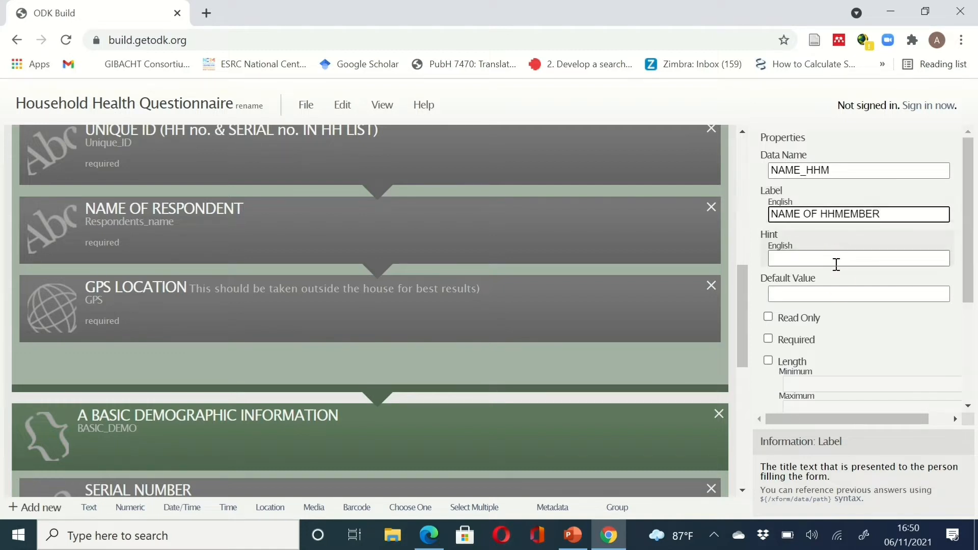
- Make NAME OF HHMEMBER a required question
left_click(769, 339)
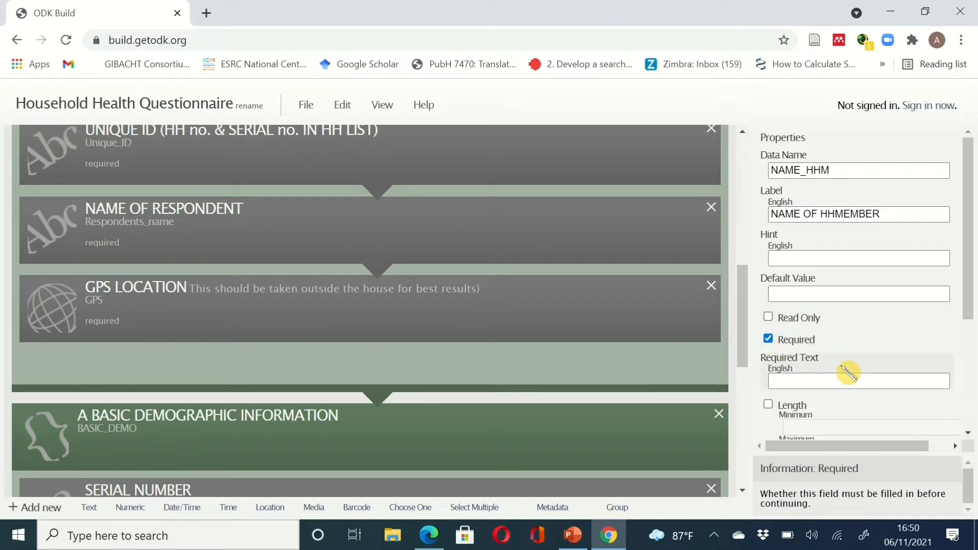
scroll(850, 376, "down", 4)
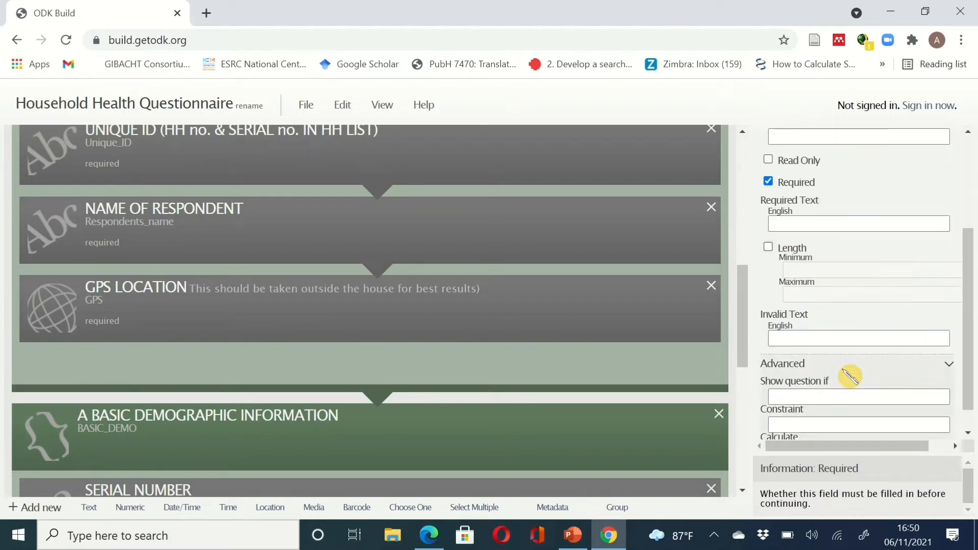
scroll(846, 373, "up", 4)
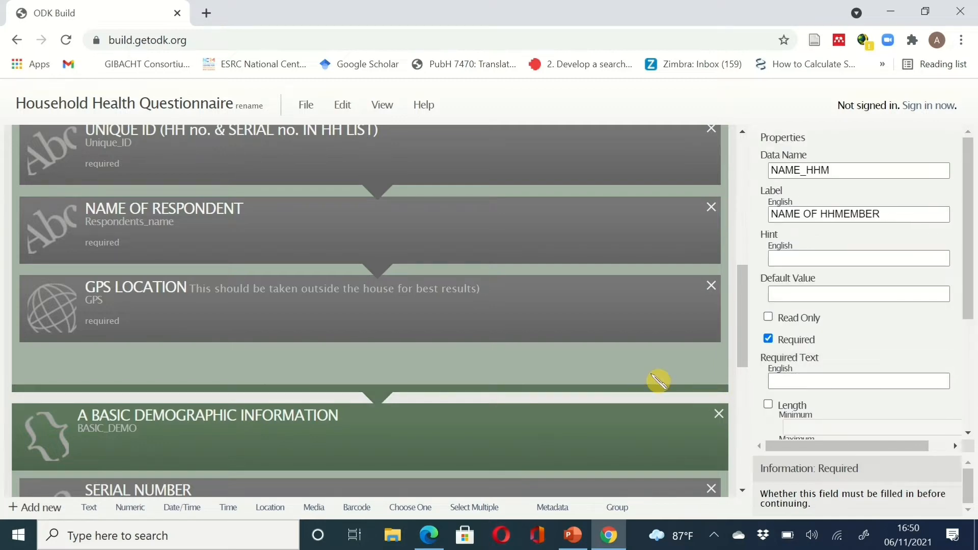
scroll(655, 382, "down", 4)
scroll(659, 381, "down", 2)
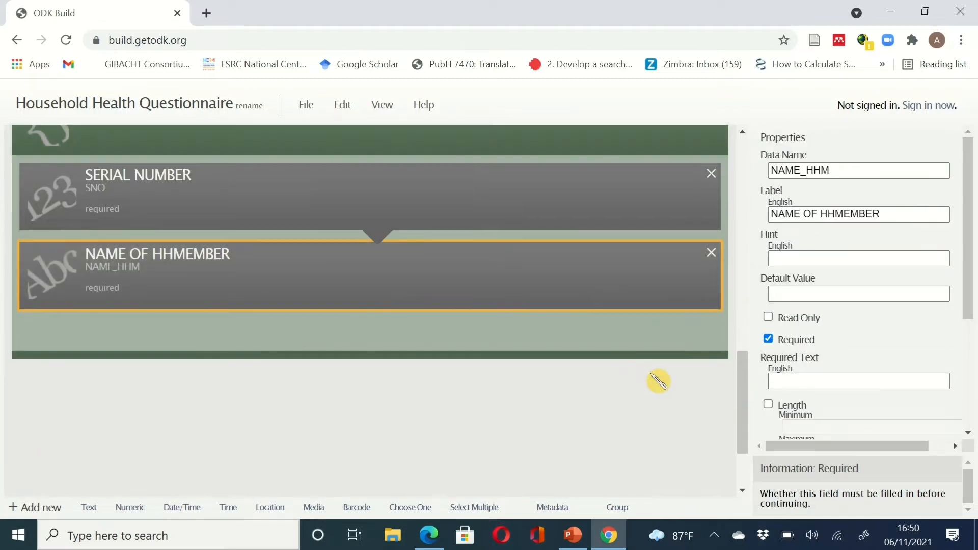
scroll(659, 382, "down", 2)
scroll(658, 381, "up", 1)
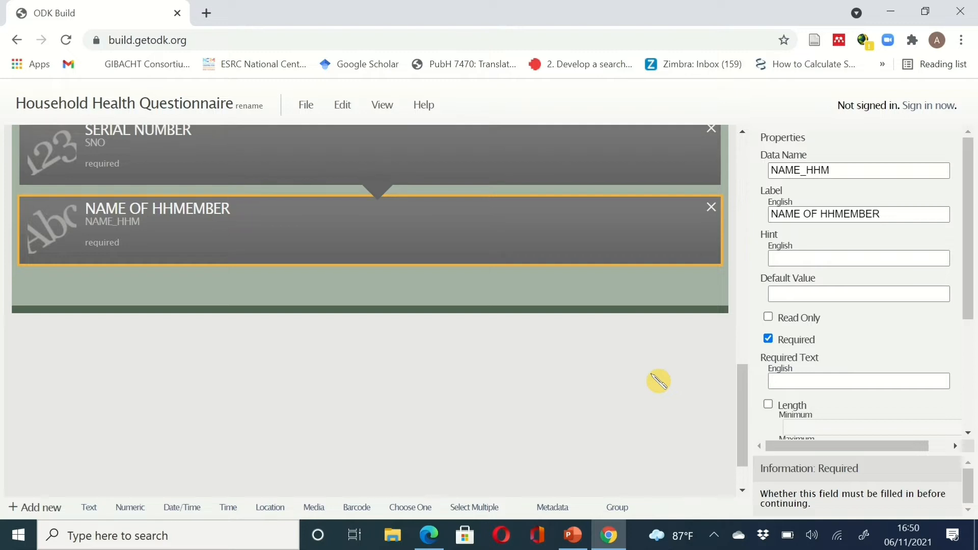
scroll(659, 382, "up", 1)
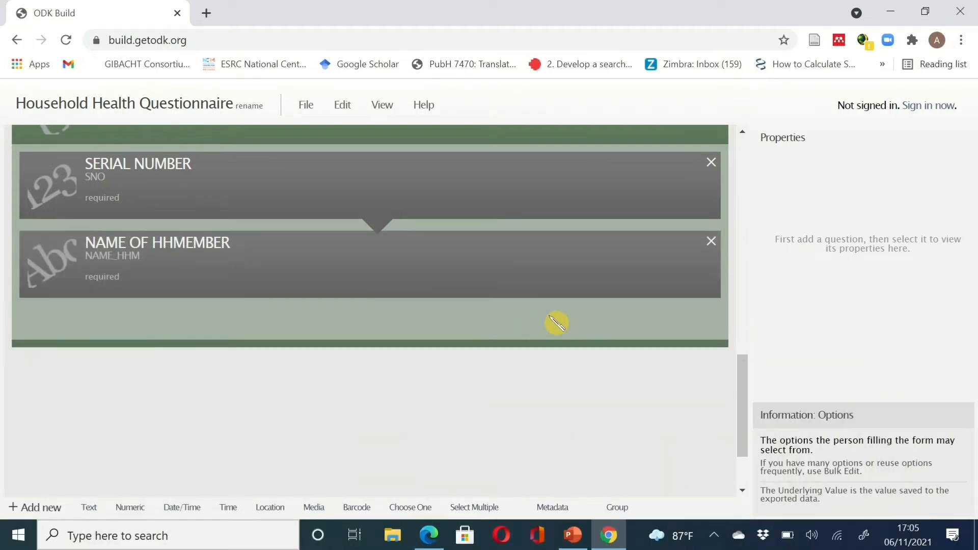
left_click(609, 539)
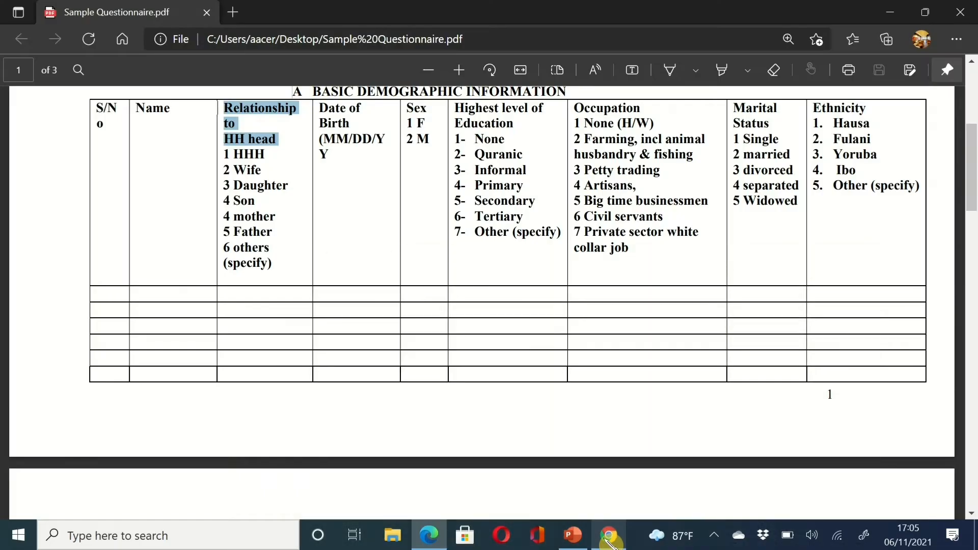
left_click(609, 539)
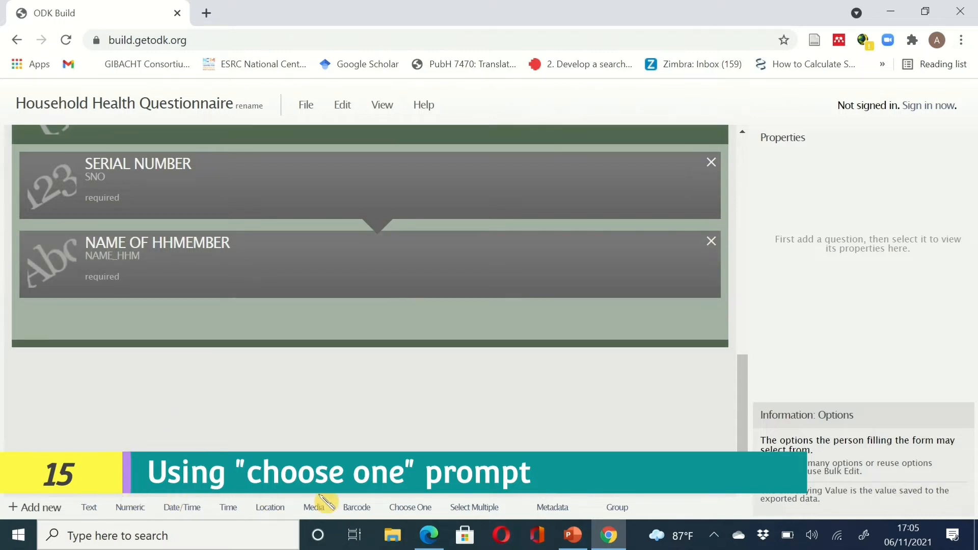
- Add a required choose-one question REL_HHH labelled Relationship to HH head
left_click(413, 508)
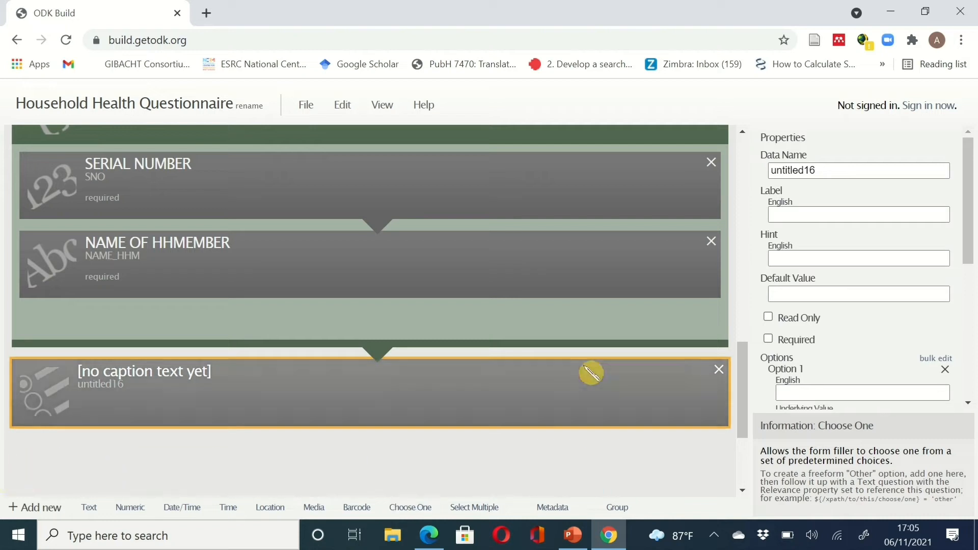
left_click_drag(826, 173, 762, 174)
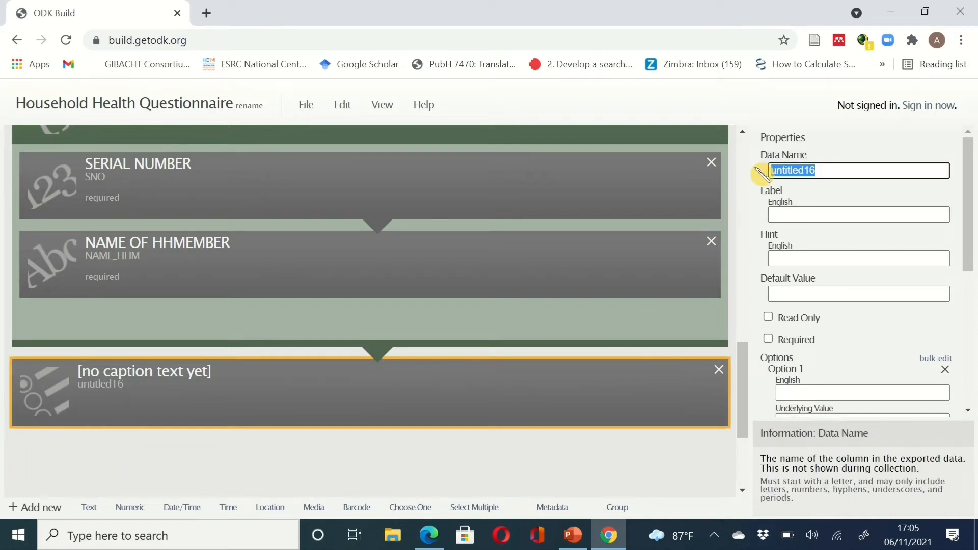
type("REL_HHH")
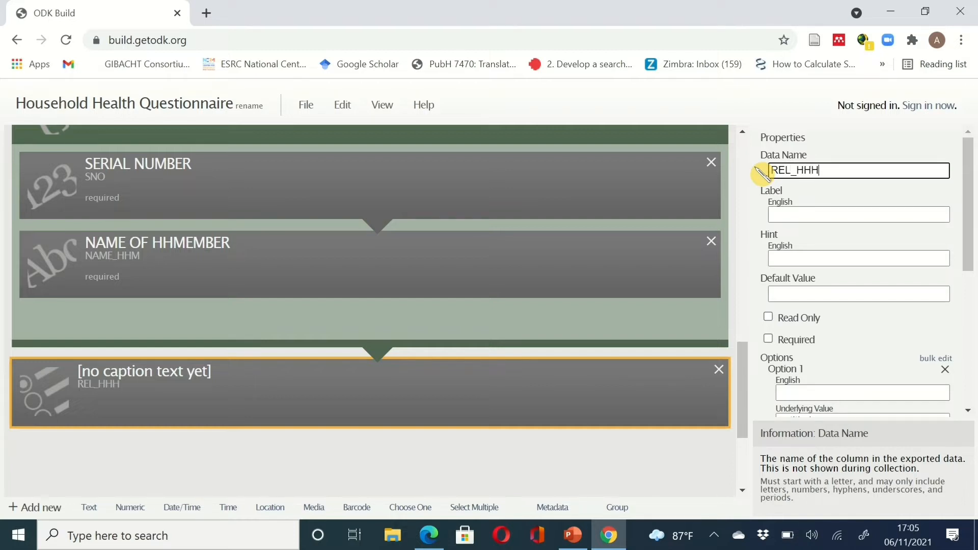
left_click(802, 214)
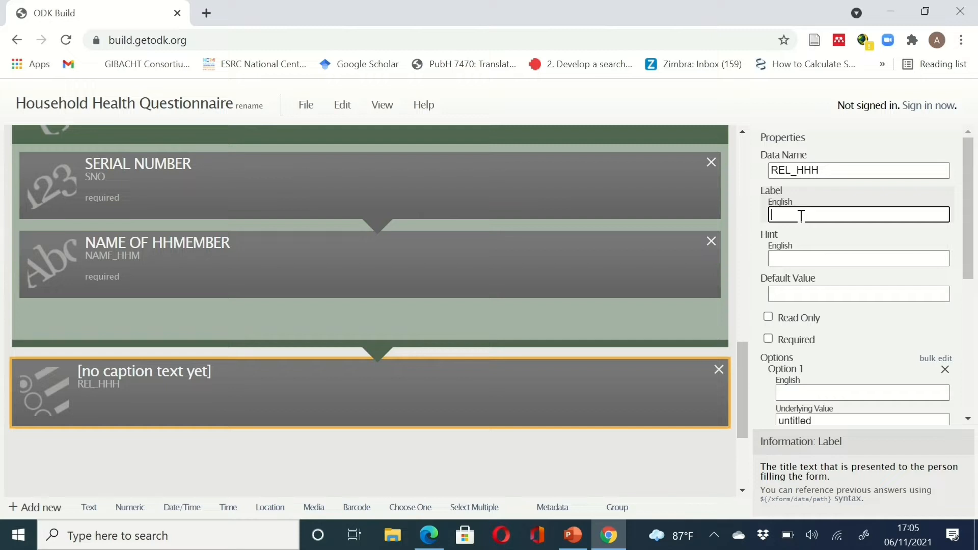
type("Relationship to HH head")
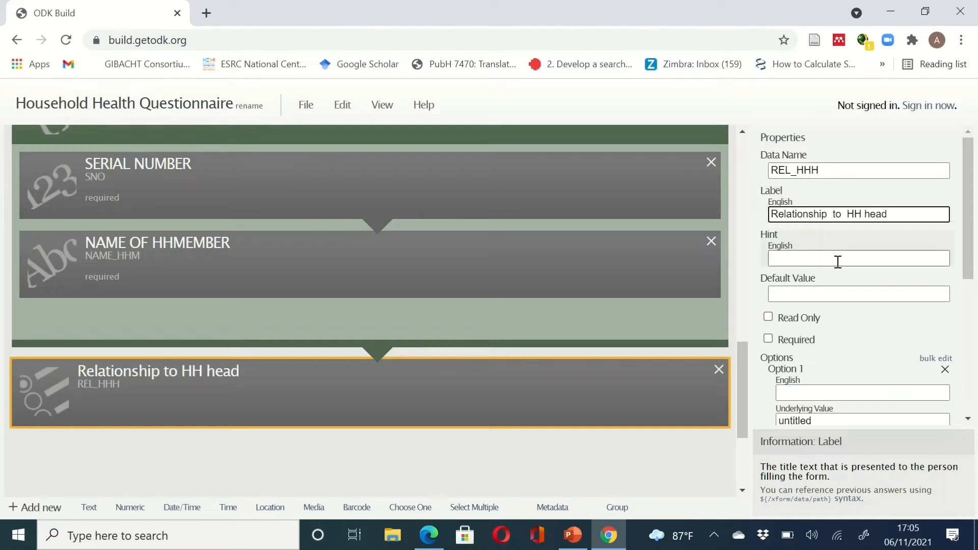
left_click(769, 340)
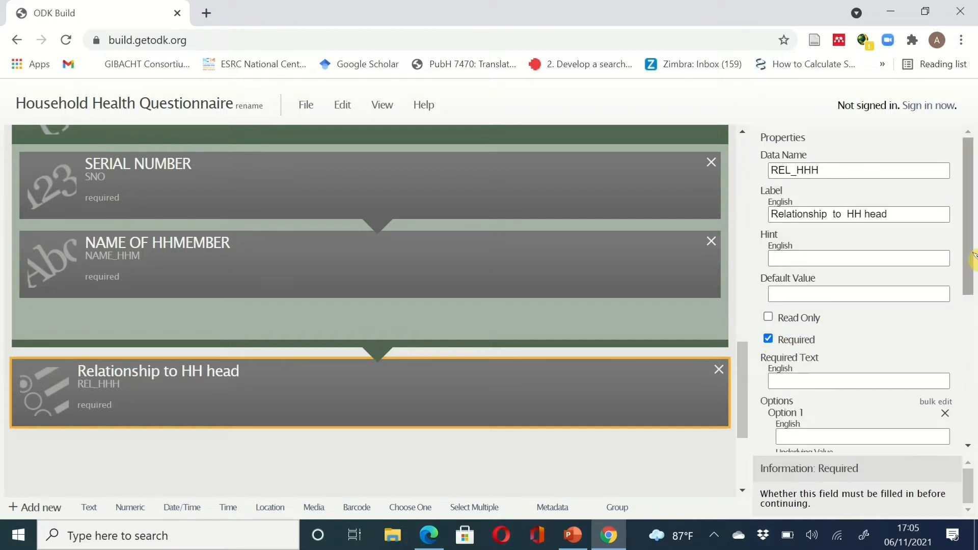
left_click_drag(970, 277, 971, 315)
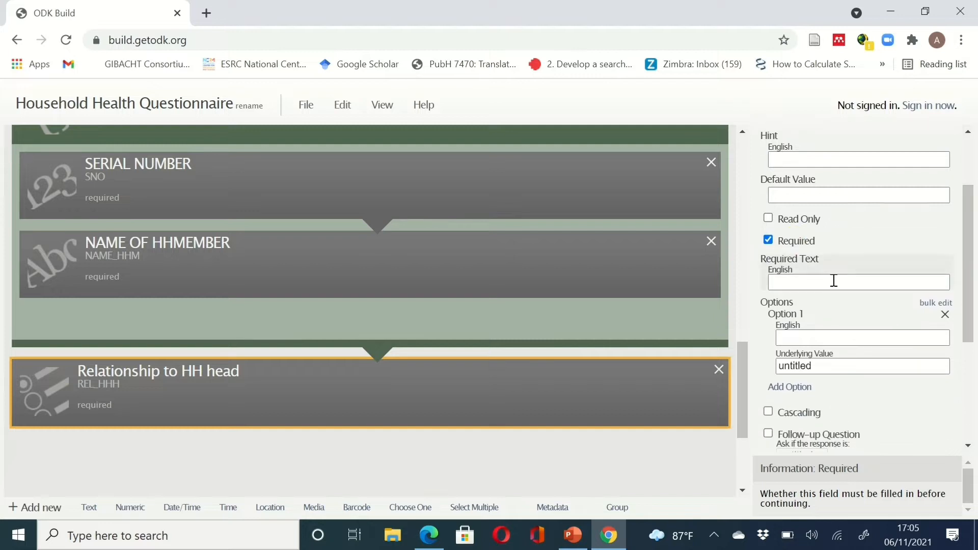
- Set the first two options to HHH with value 1 and WIFE with value 2
left_click(810, 336)
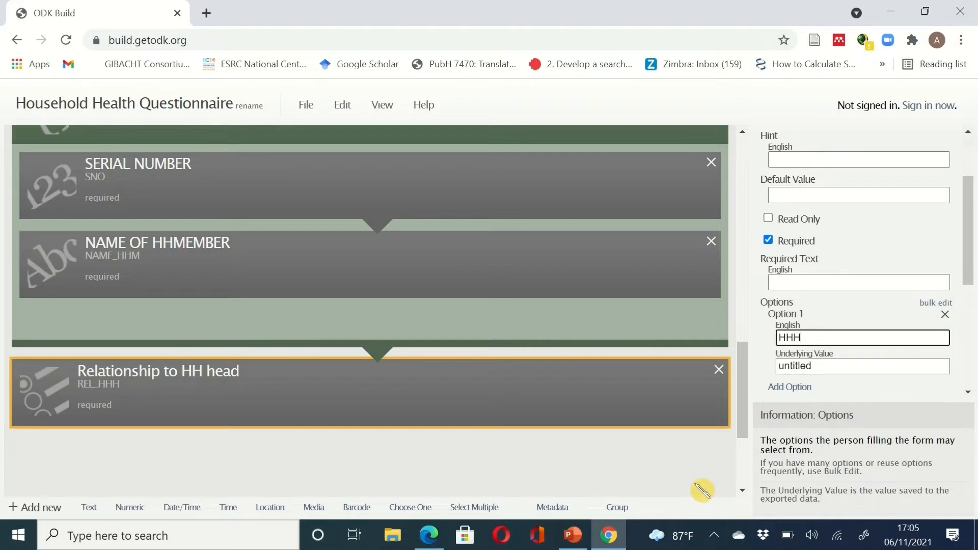
left_click(616, 536)
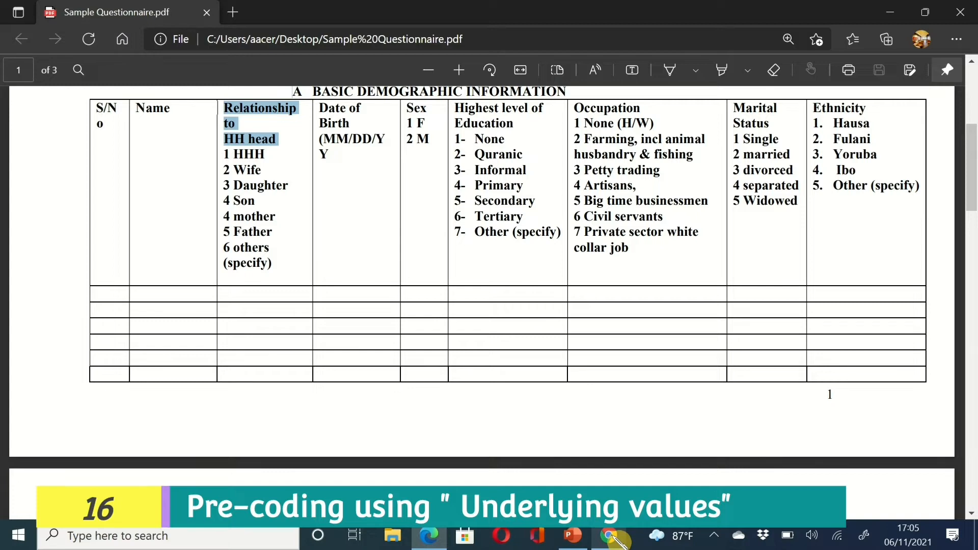
left_click(617, 537)
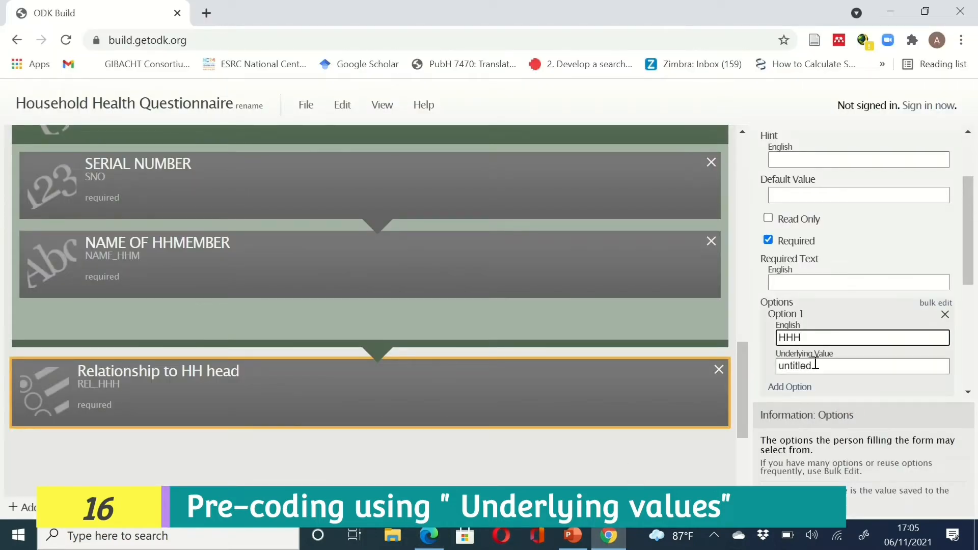
left_click_drag(815, 365, 776, 367)
type("1")
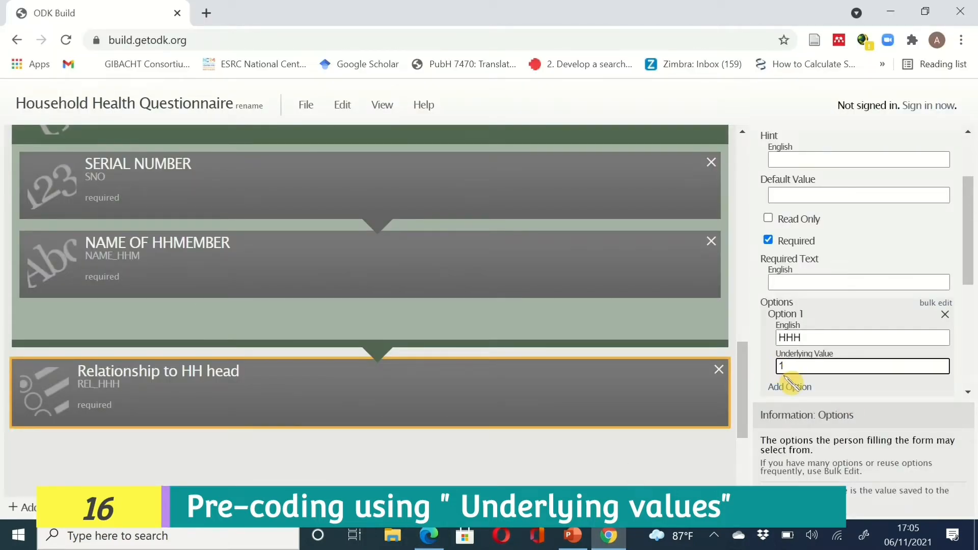
scroll(968, 286, "down", 2)
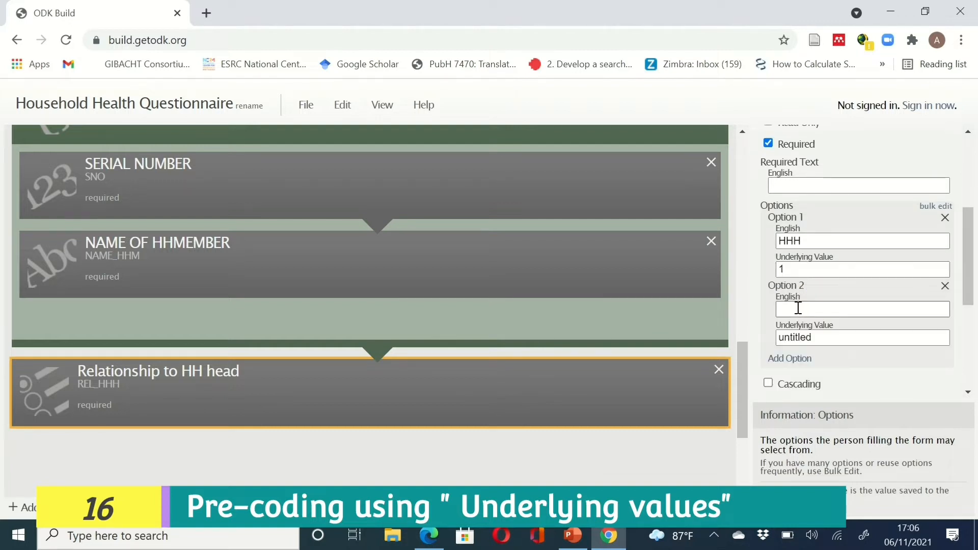
left_click(798, 308)
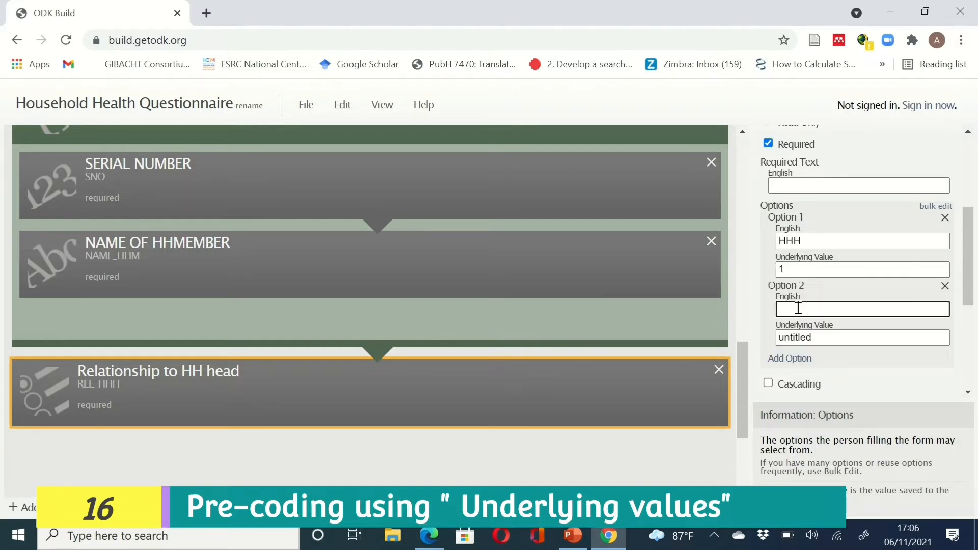
type("WIFE")
key("Tab")
type("2")
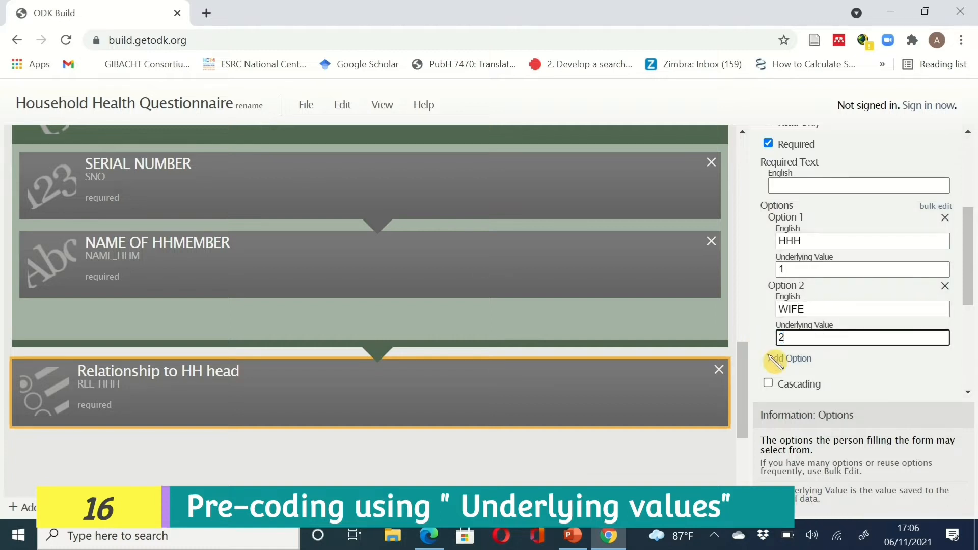
- Add a third option labelled DAUGHTER
left_click(789, 360)
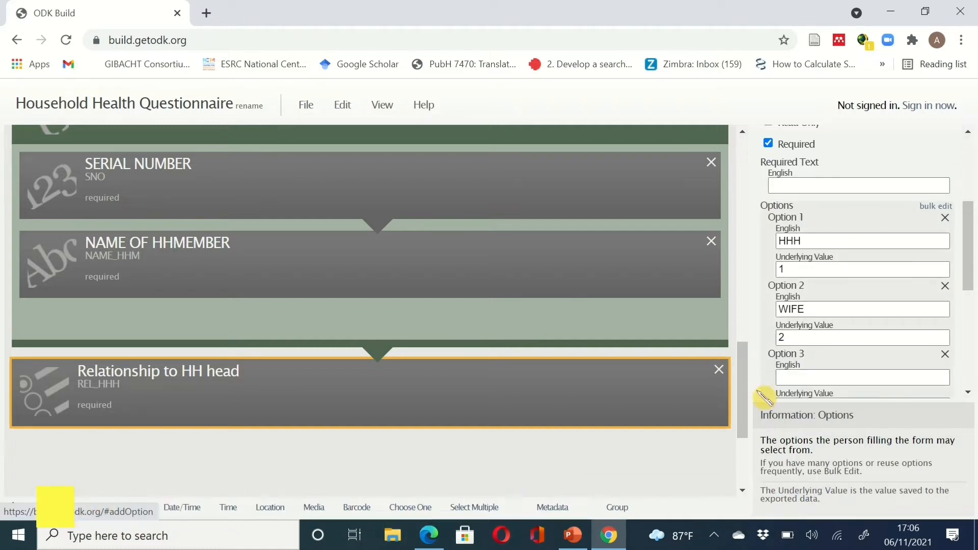
left_click(609, 542)
left_click(609, 541)
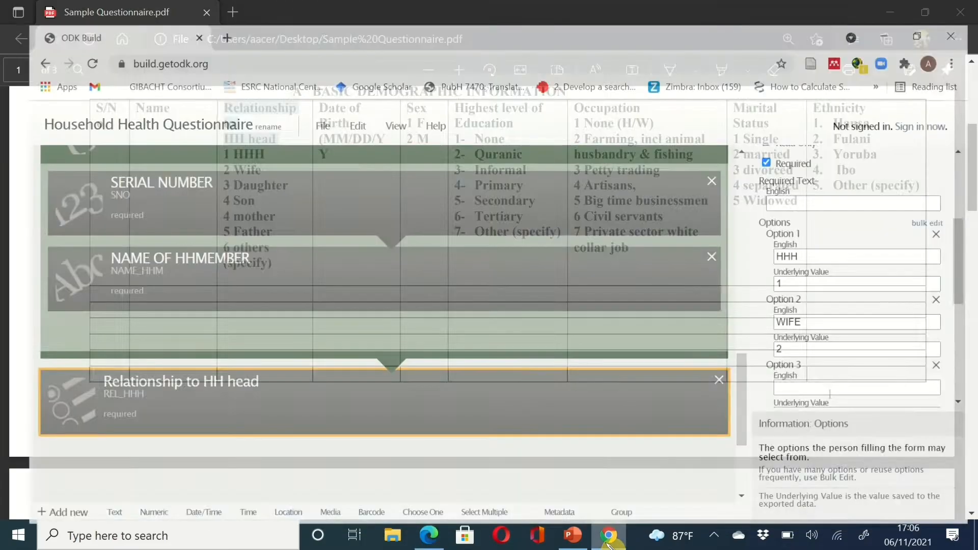
left_click(822, 372)
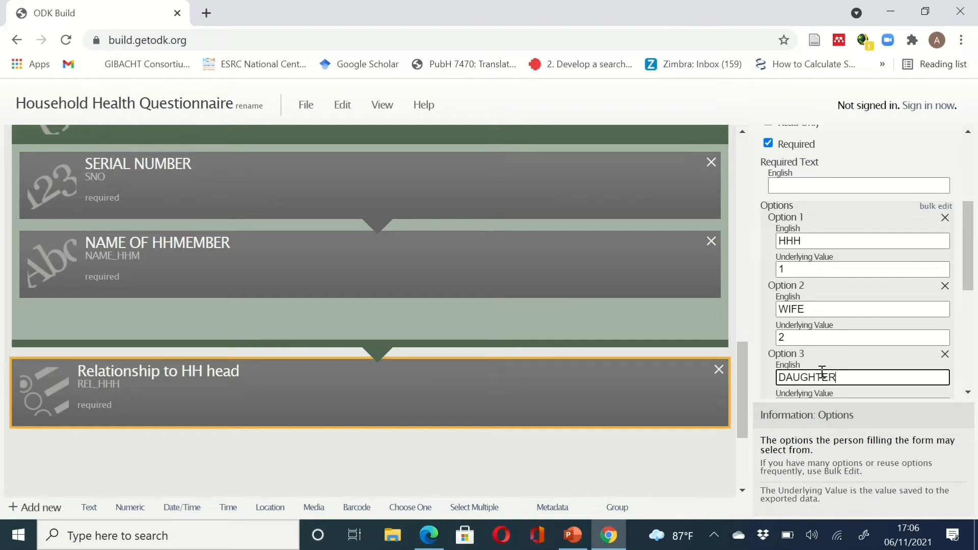
type("DAUGHTER")
scroll(951, 312, "down", 2)
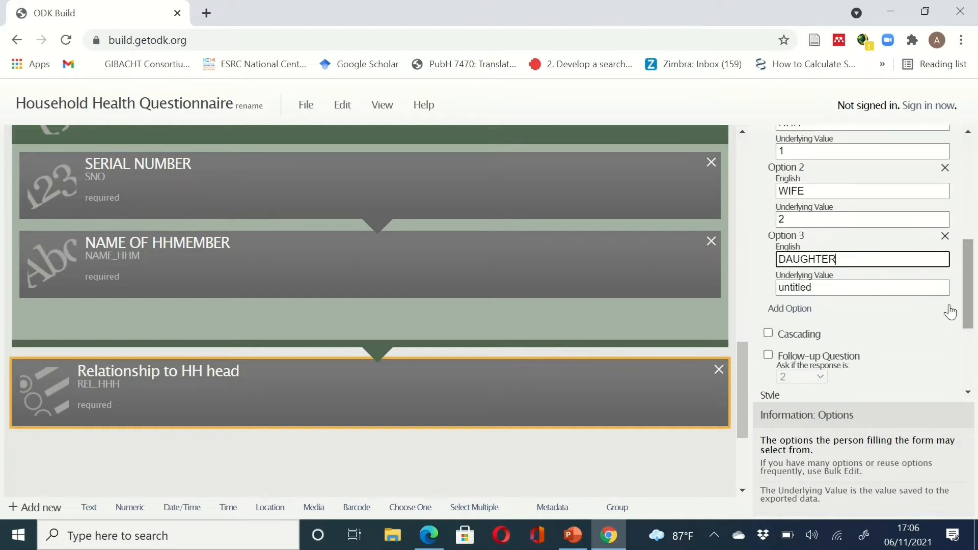
left_click_drag(814, 288, 763, 291)
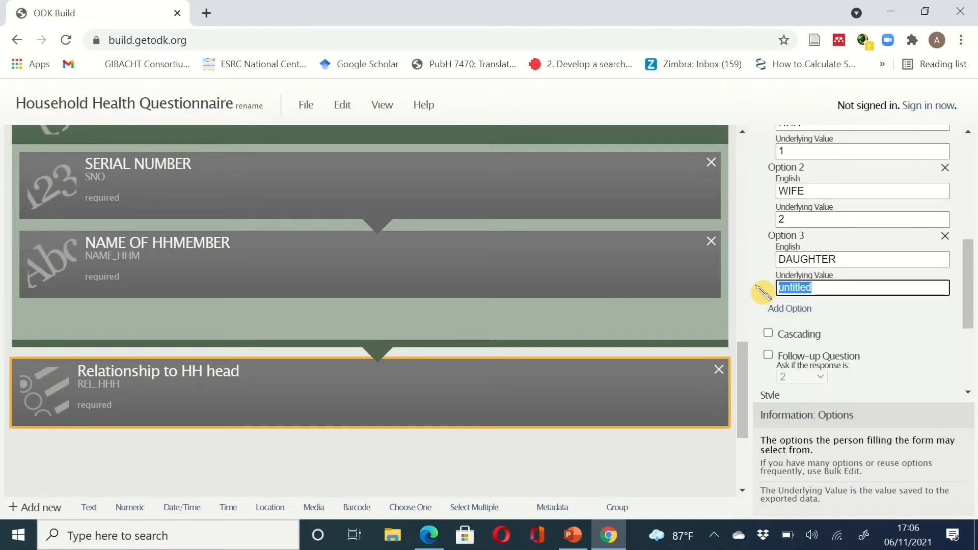
- Give DAUGHTER value 3 and add options SON (4) and MOTHER (5)
type("3")
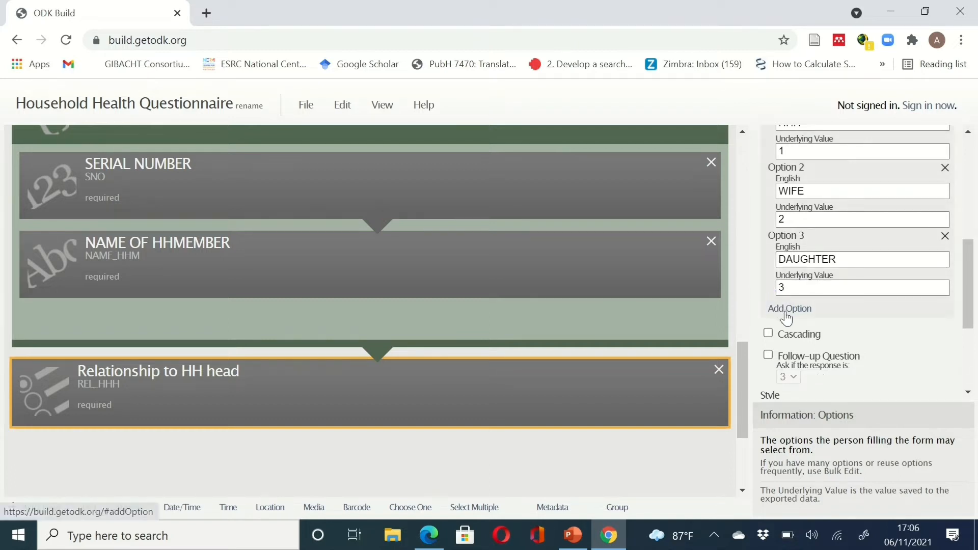
left_click(789, 310)
left_click(791, 327)
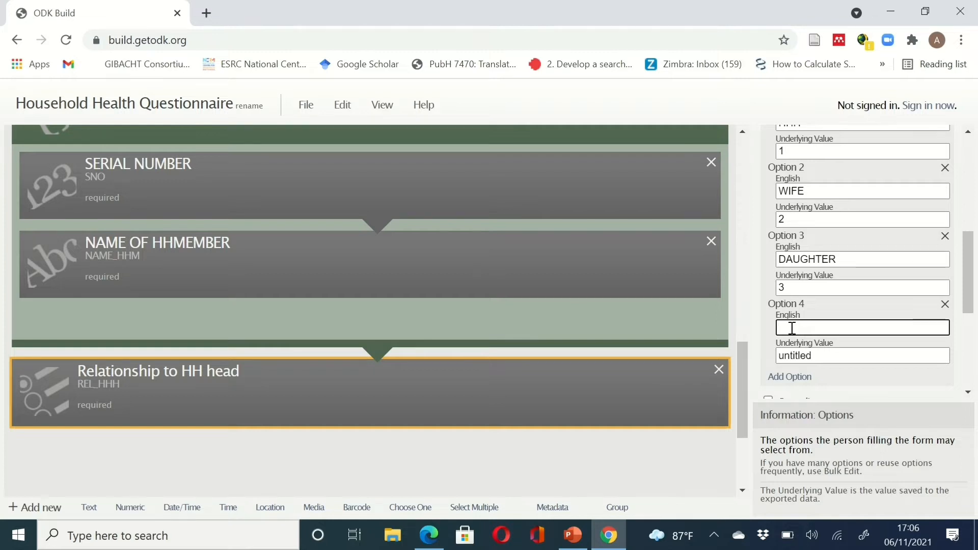
type("SON")
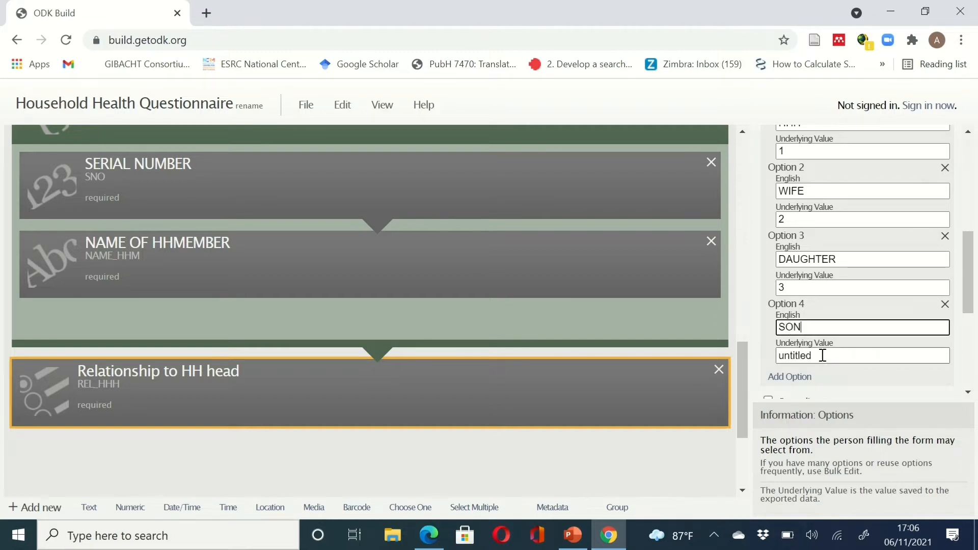
left_click(822, 356)
type("4")
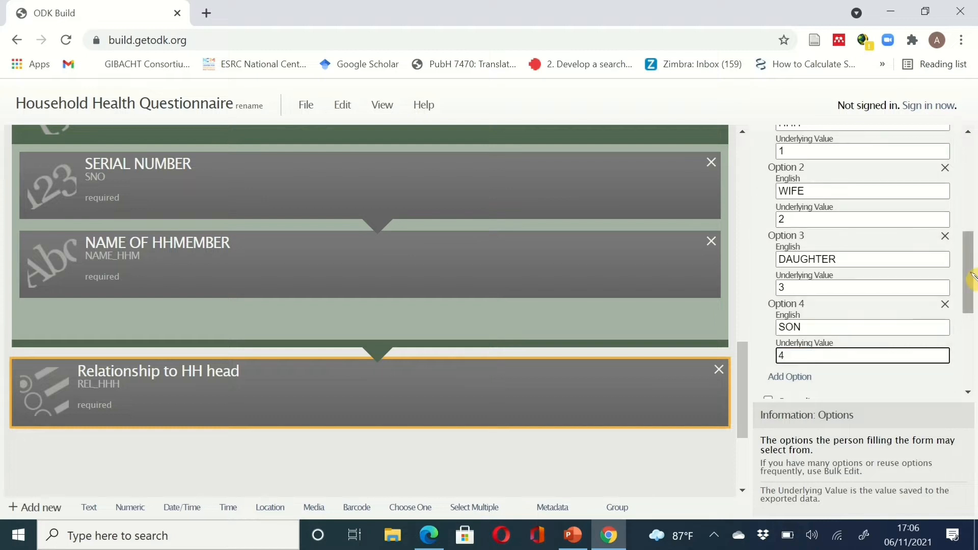
left_click_drag(972, 275, 972, 302)
left_click(805, 291)
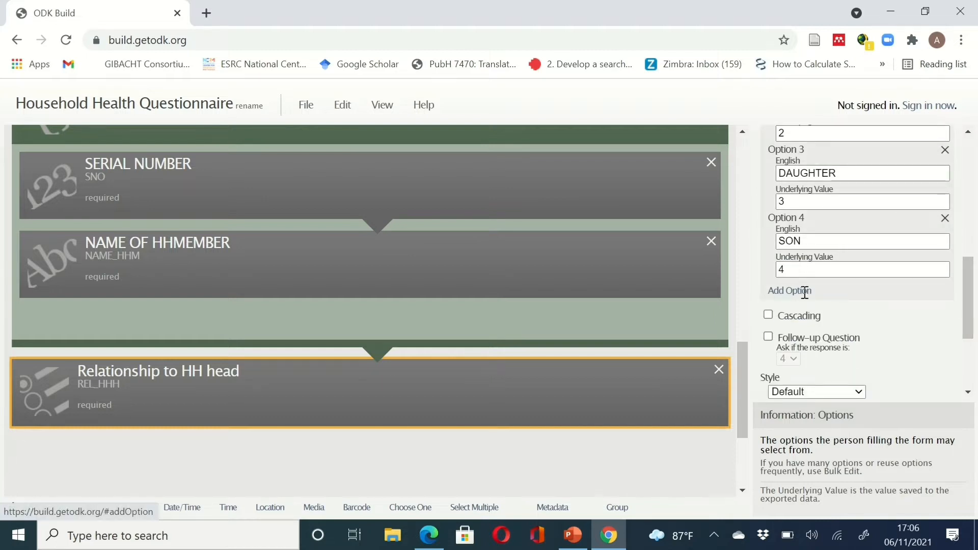
left_click(806, 309)
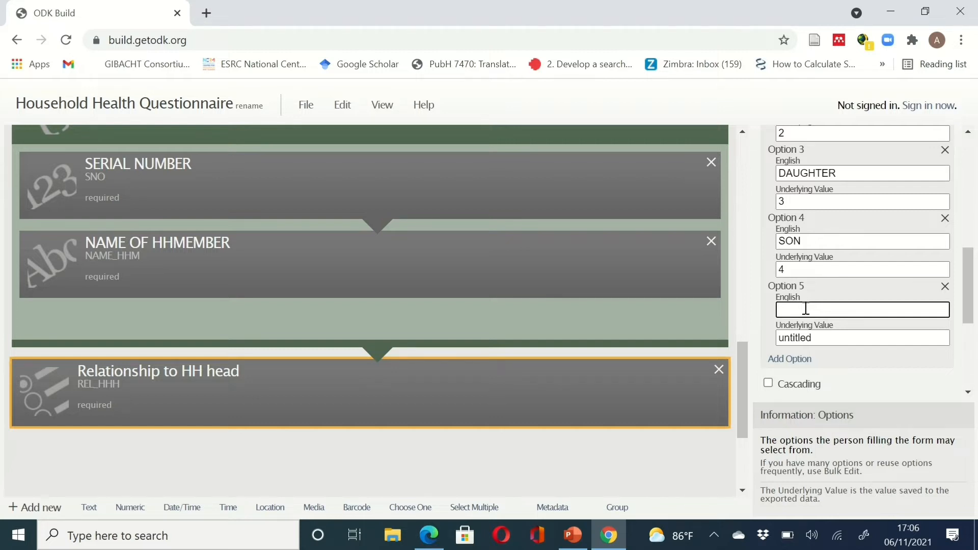
type("MOTHER")
left_click(800, 339)
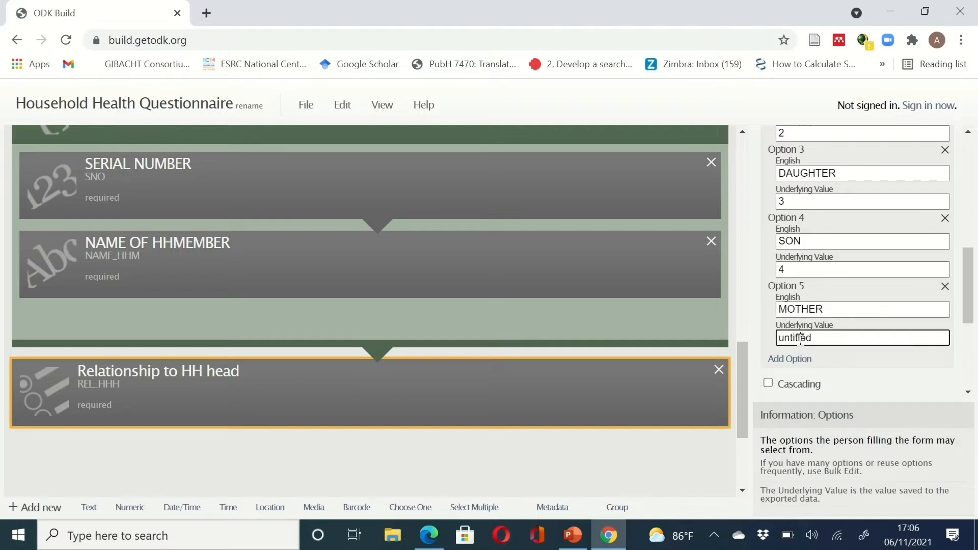
double_click(800, 339)
type("5")
- Add options FATHER (6) and OTHERS SPECIFY (7)
left_click_drag(973, 301, 973, 326)
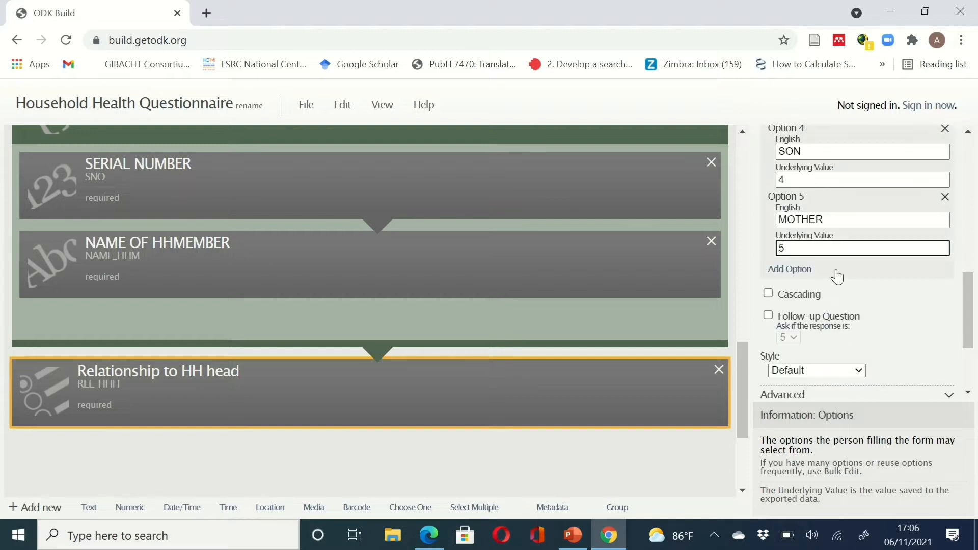
left_click(805, 271)
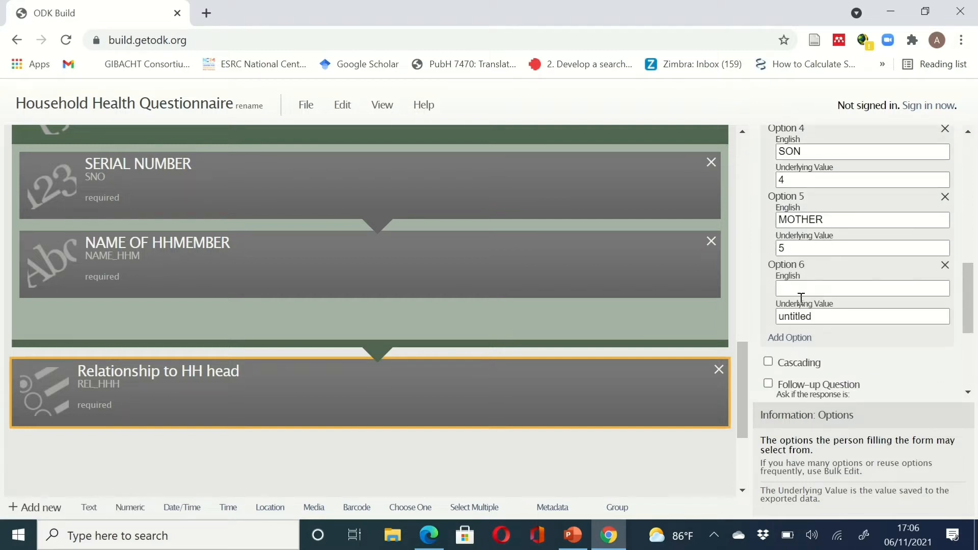
left_click(800, 296)
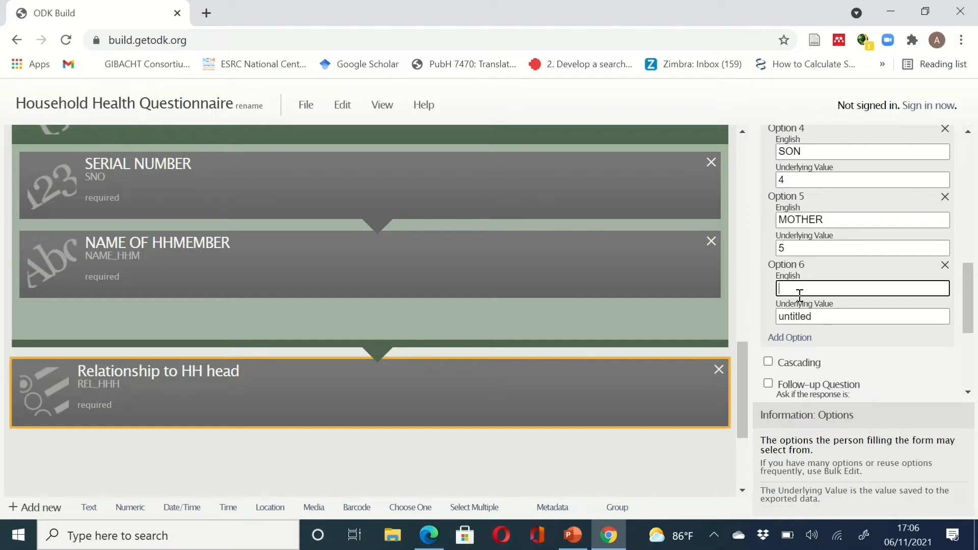
type("FATHER")
left_click(815, 316)
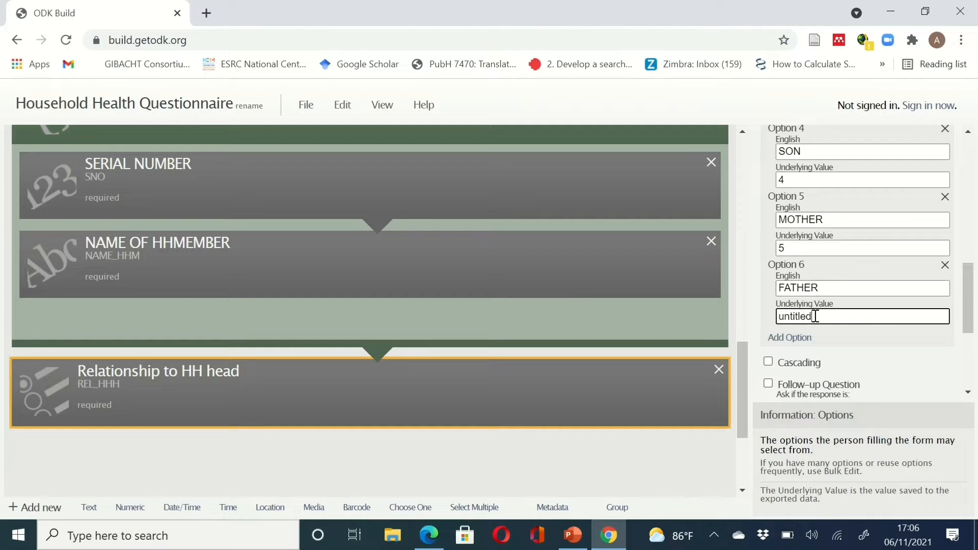
double_click(815, 316)
type("6")
left_click(801, 338)
left_click_drag(968, 287, 970, 315)
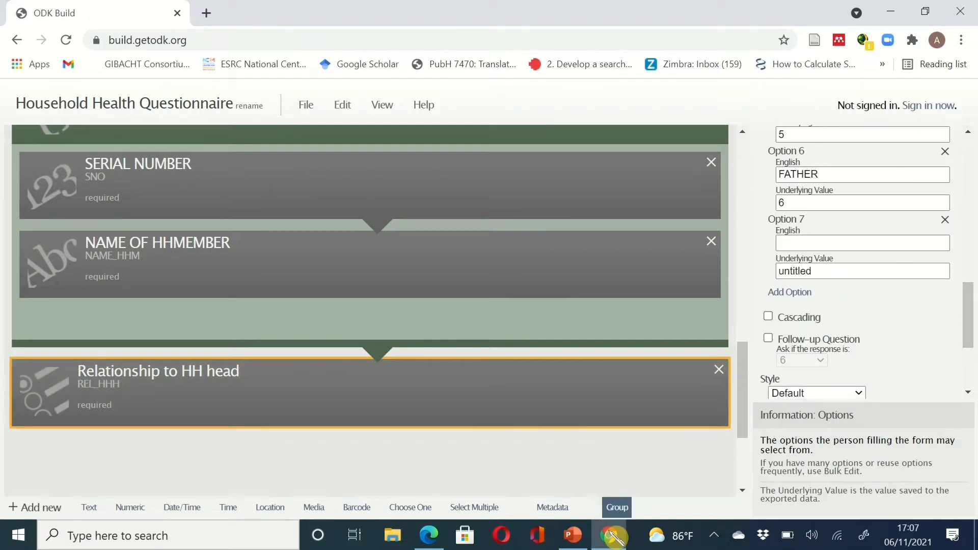
left_click(612, 537)
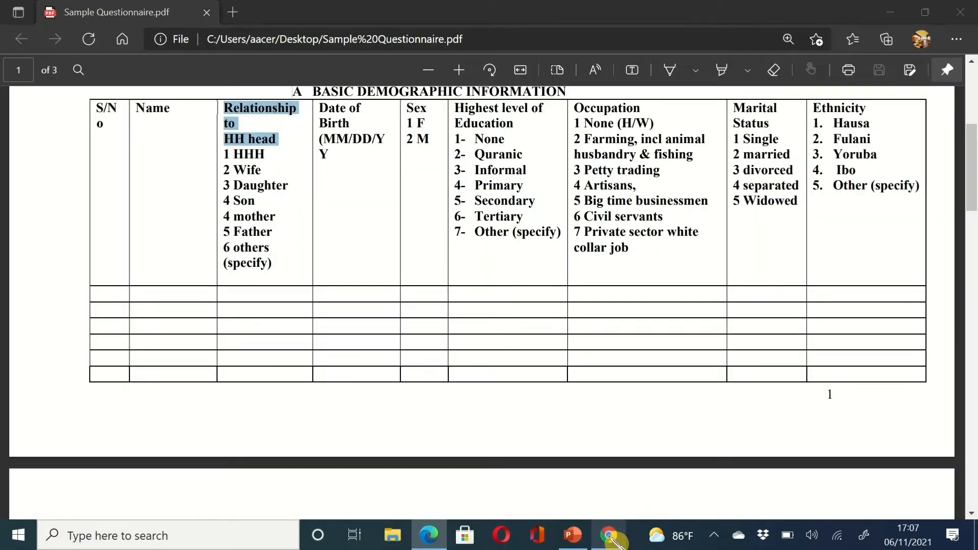
left_click(610, 536)
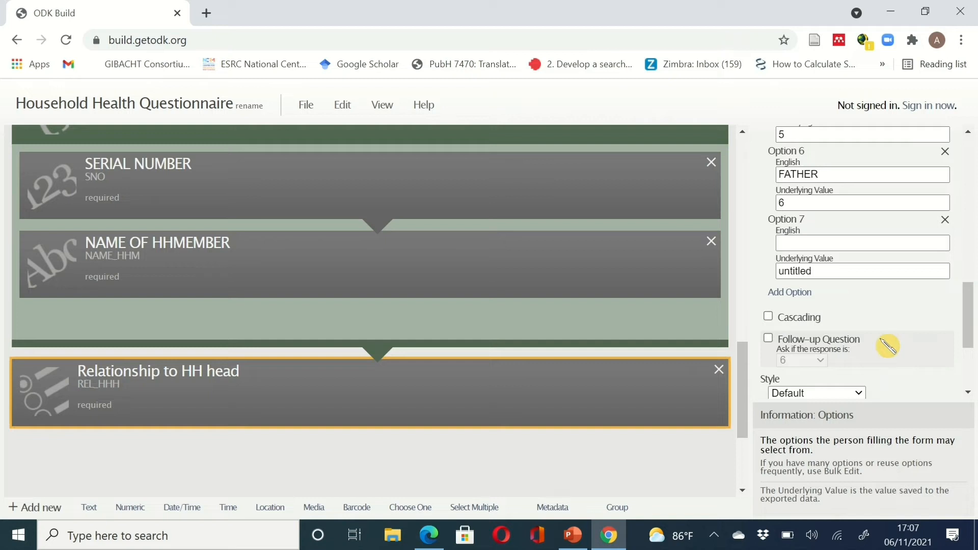
left_click(815, 244)
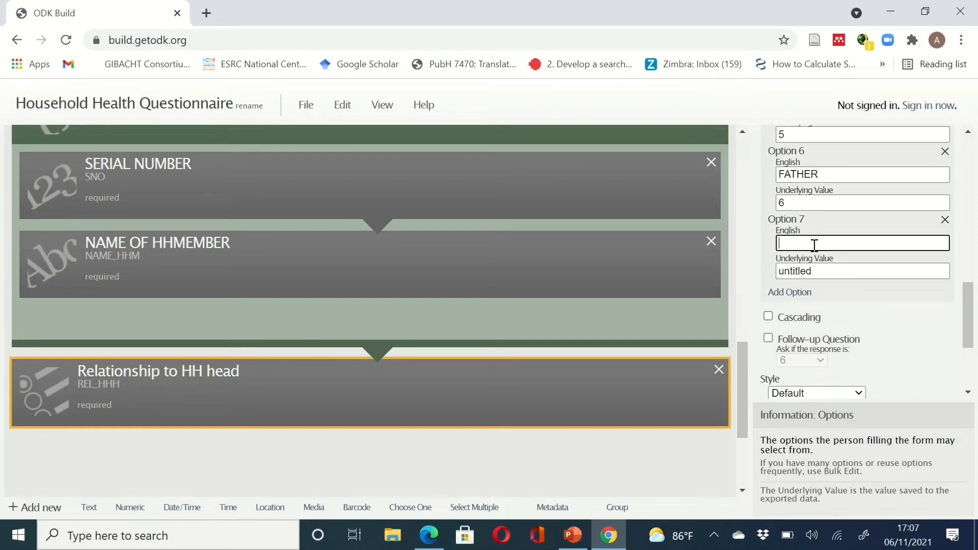
type("OTHERS SPECIFY")
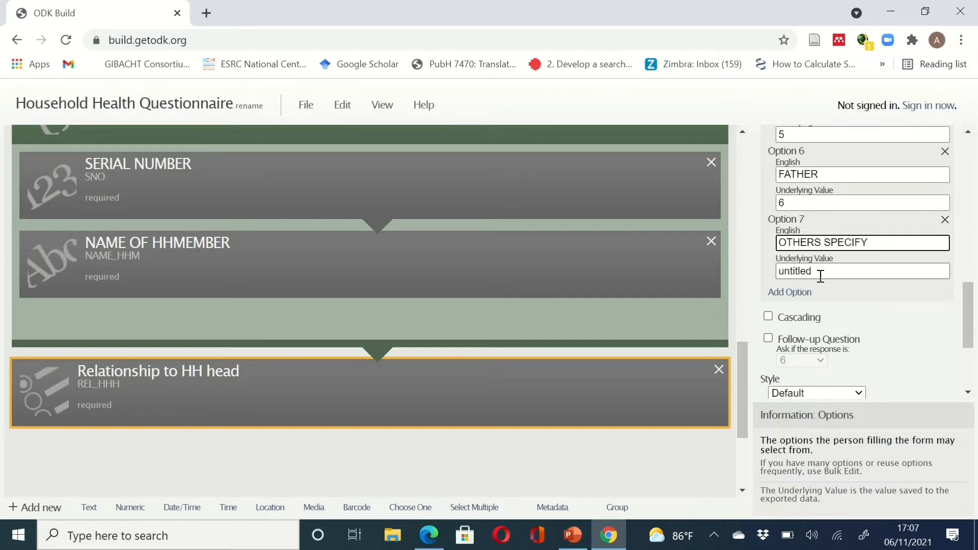
left_click_drag(820, 272, 761, 270)
type("7")
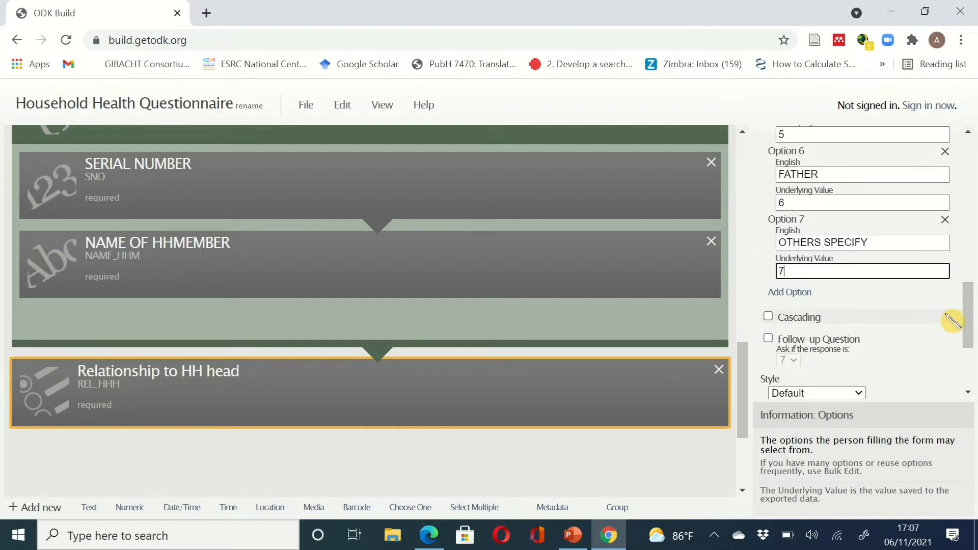
left_click_drag(969, 320, 968, 292)
left_click_drag(436, 399, 404, 301)
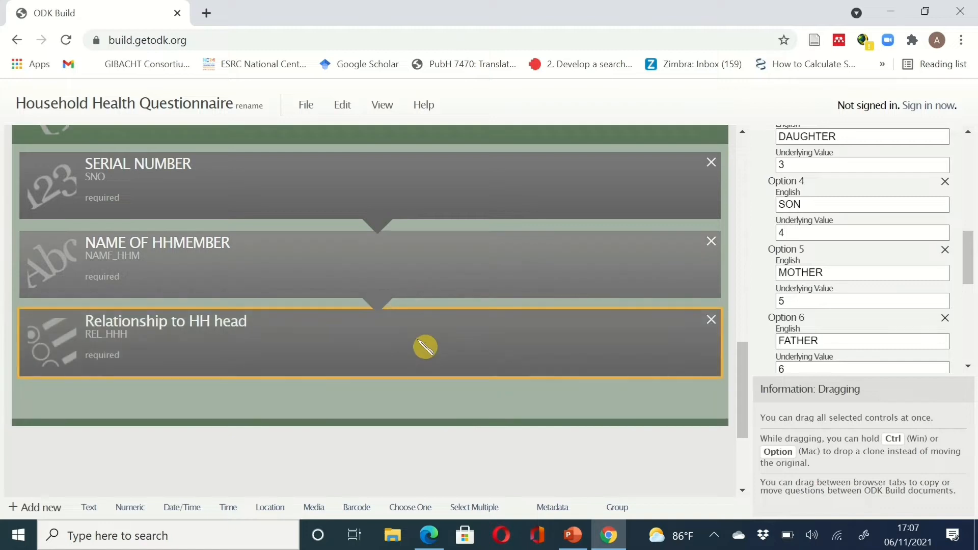
mouse_move(975, 282)
left_mouse_down()
mouse_move(974, 180)
mouse_move(974, 320)
mouse_move(974, 272)
mouse_move(974, 289)
left_mouse_up()
left_click(609, 541)
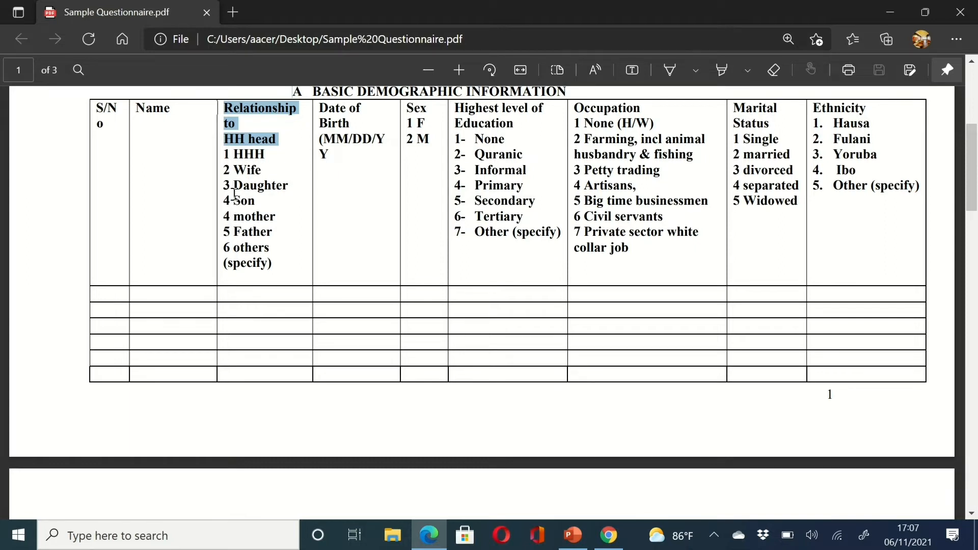
left_click(230, 213)
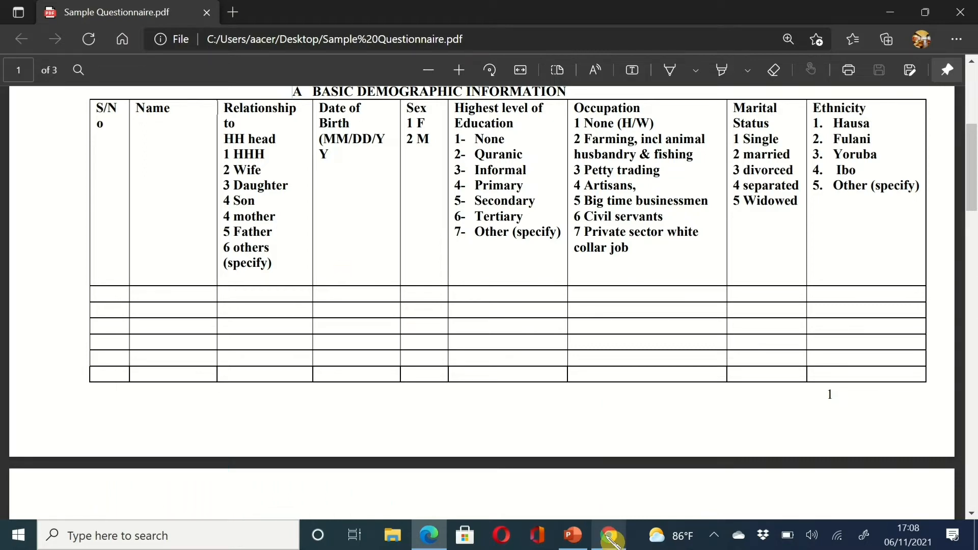
left_click(611, 540)
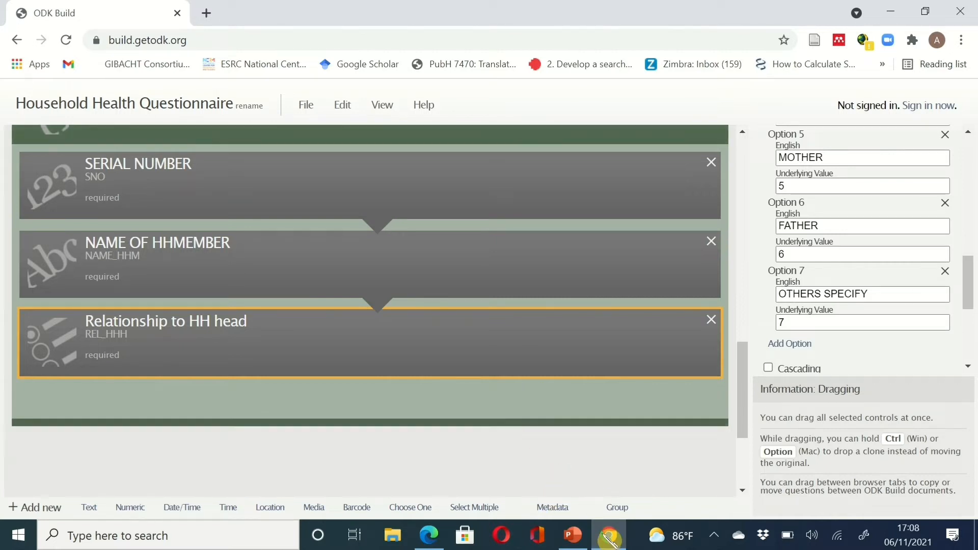
left_click(616, 539)
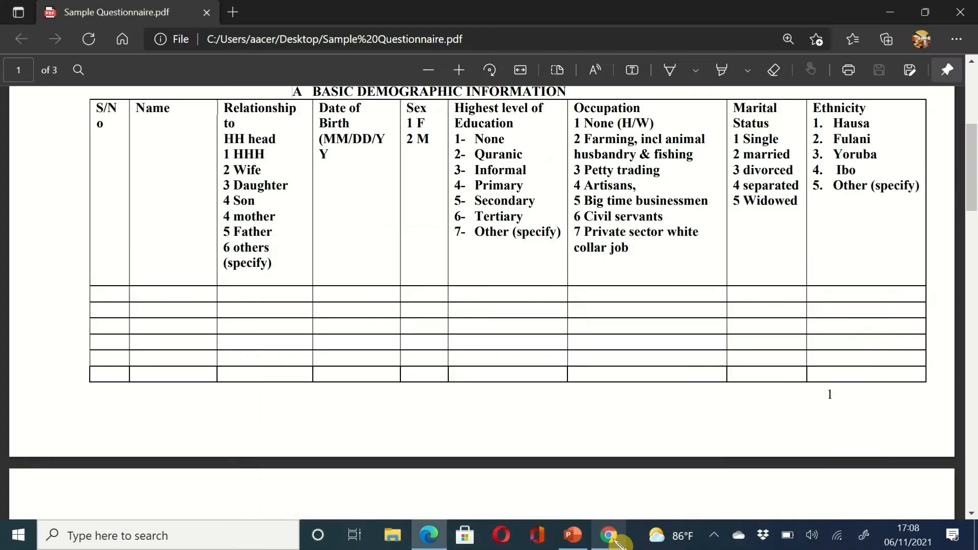
left_click(616, 539)
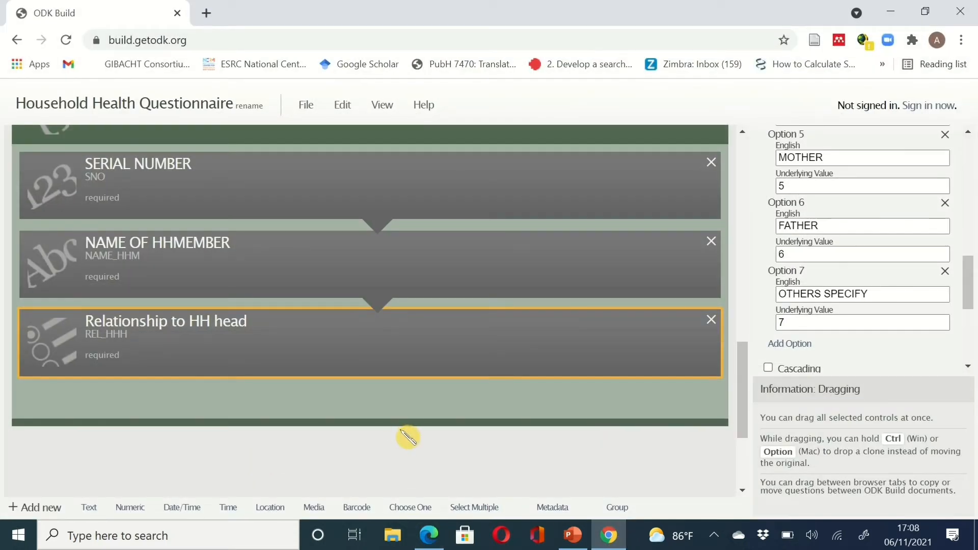
- Add a required text question OTHERS_REL_HHH labelled 'SPECIFY OTHER RELATIONSHIP TO THE HHH'
left_click(90, 509)
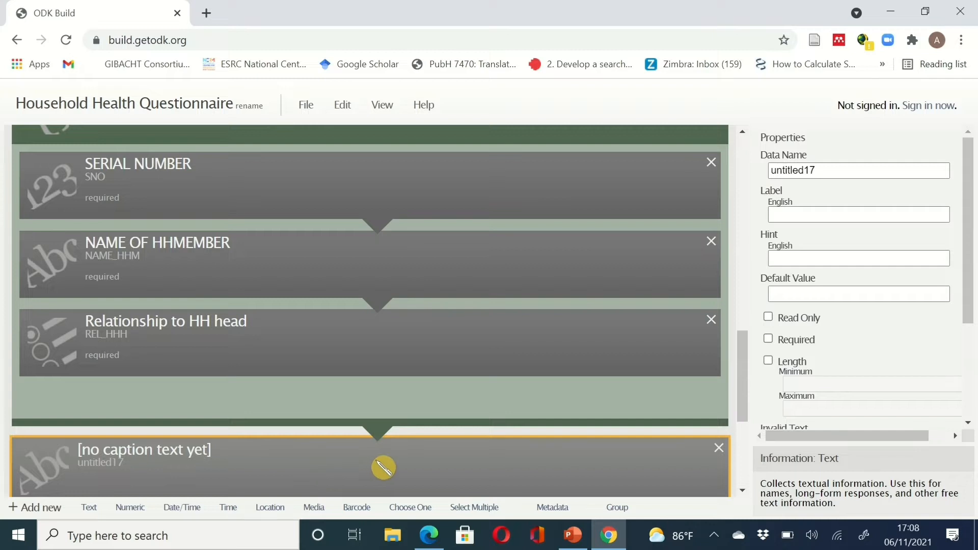
left_click(830, 174)
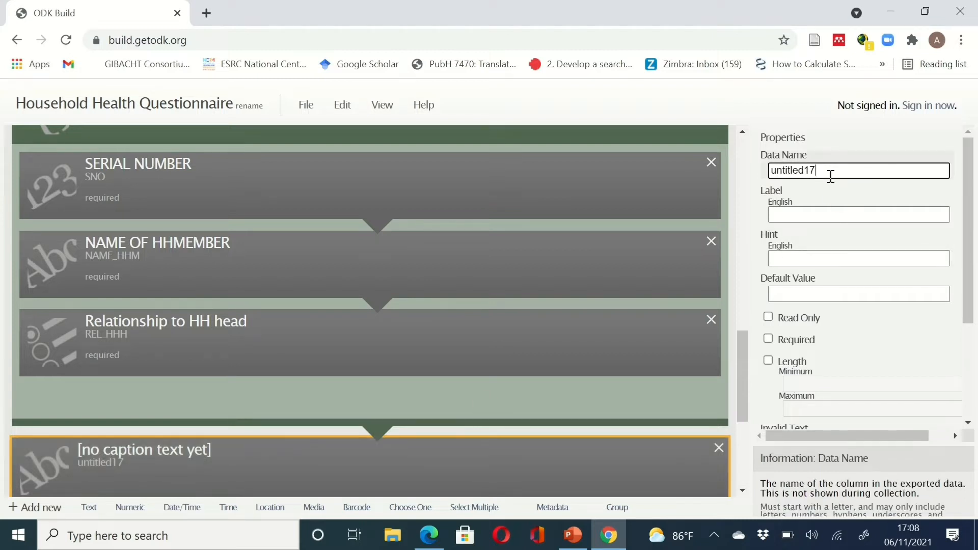
double_click(831, 176)
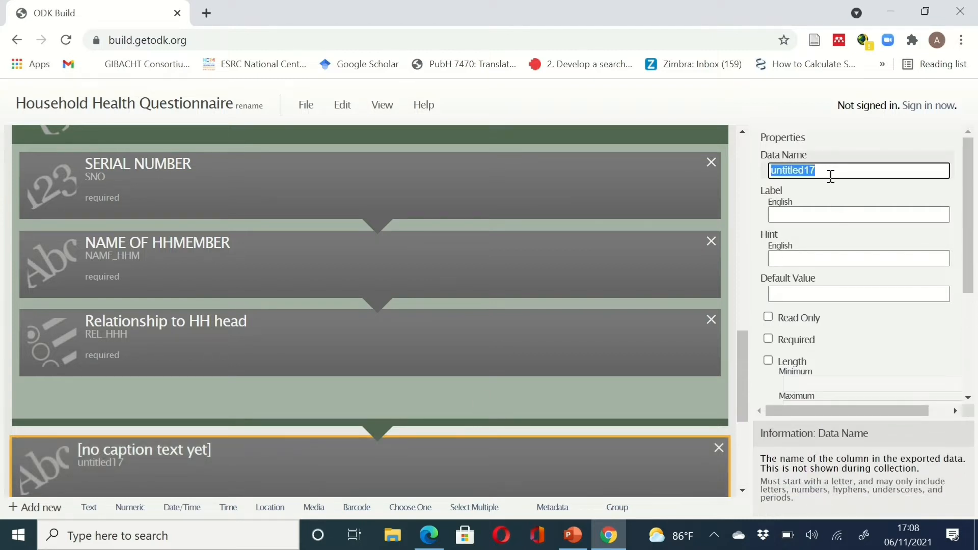
type("OTHER")
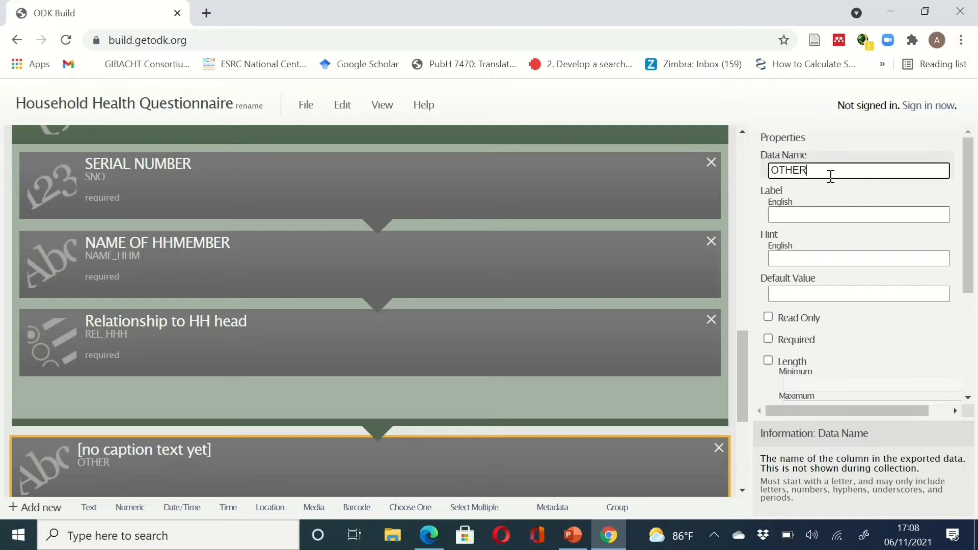
type("S_REL_HHH")
left_click(805, 210)
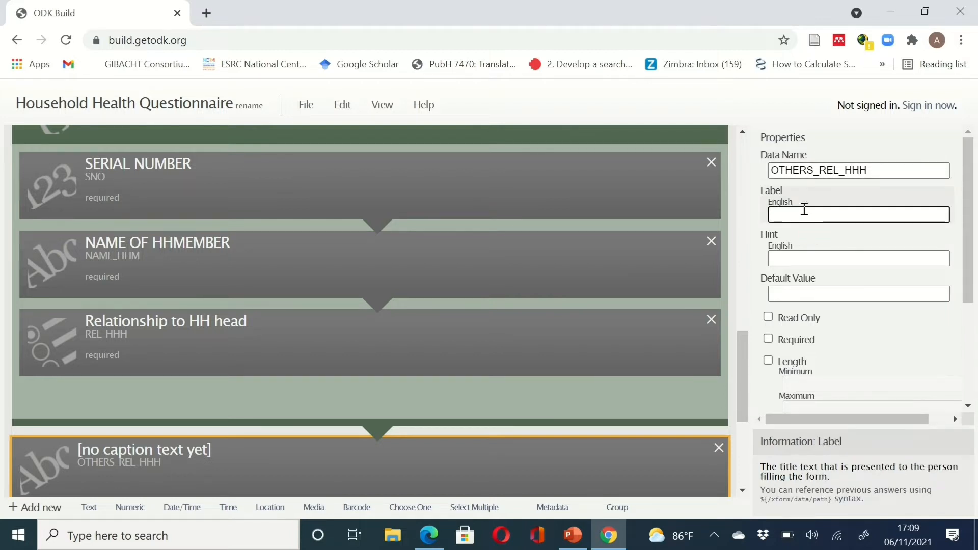
type("SPECIFY")
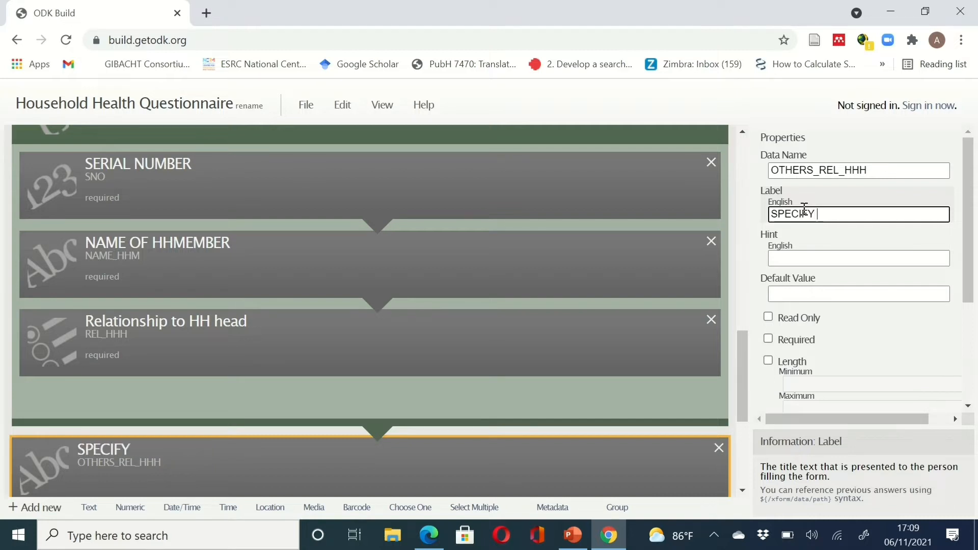
type(" OTHER")
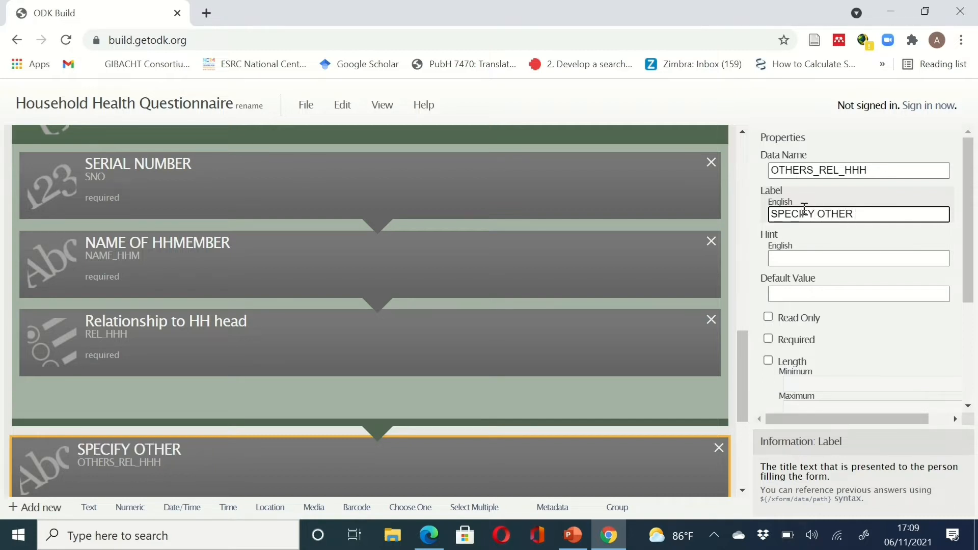
type(" RELATIONSHI")
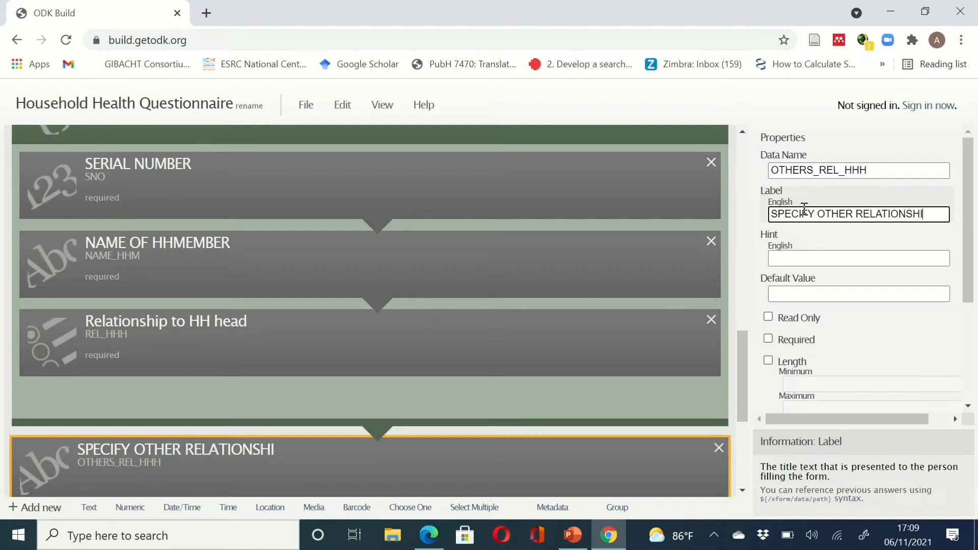
type("P TO T")
type("HE ")
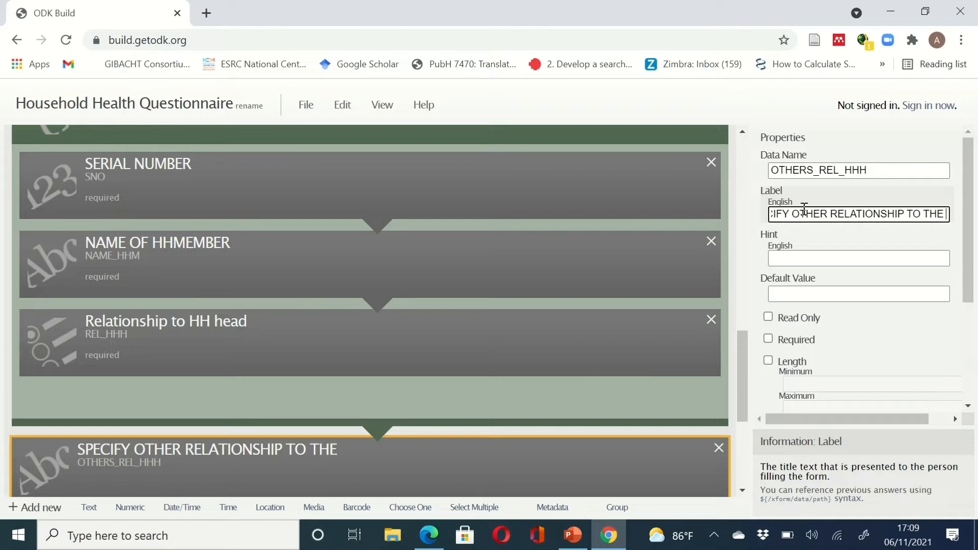
type("HHH")
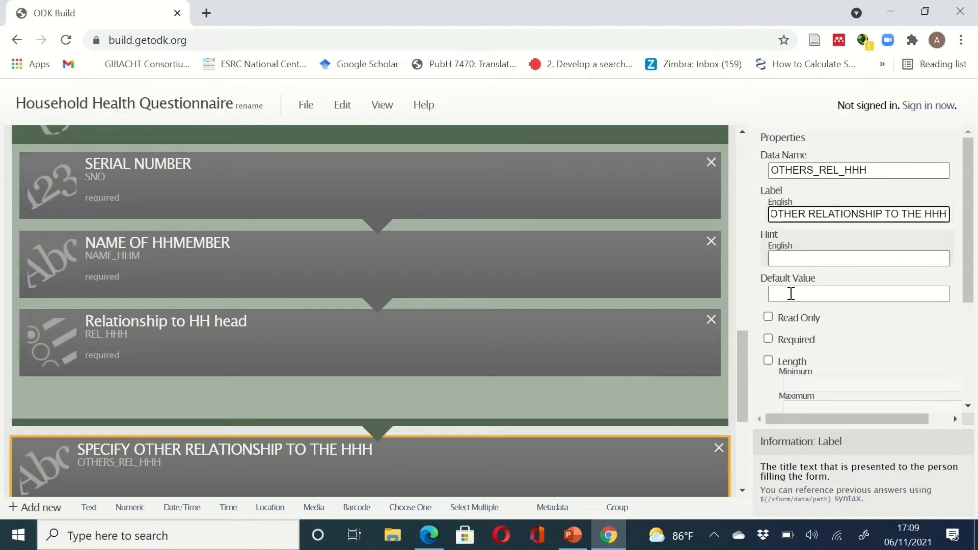
left_click(768, 339)
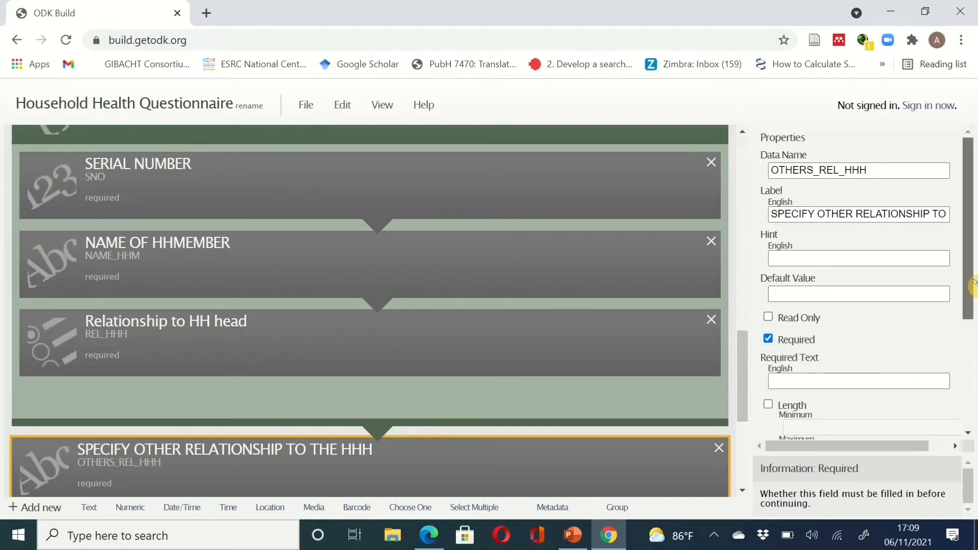
left_click_drag(975, 289, 974, 312)
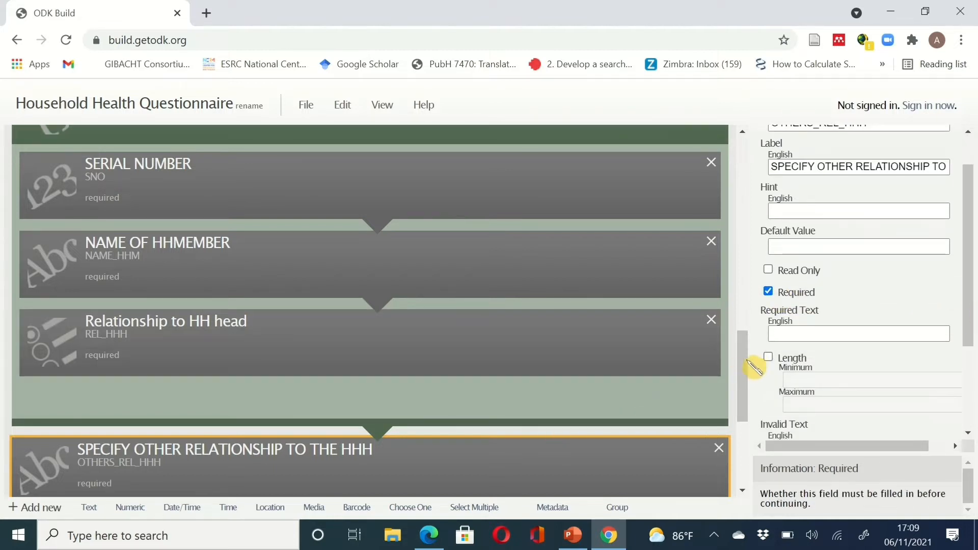
left_click_drag(745, 368, 745, 376)
scroll(752, 382, "down", 1)
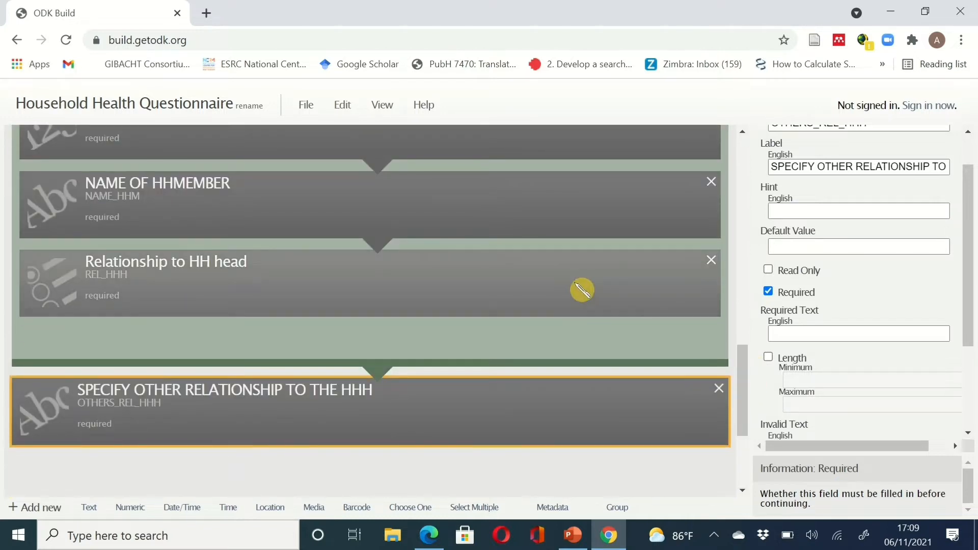
left_click_drag(970, 342, 971, 381)
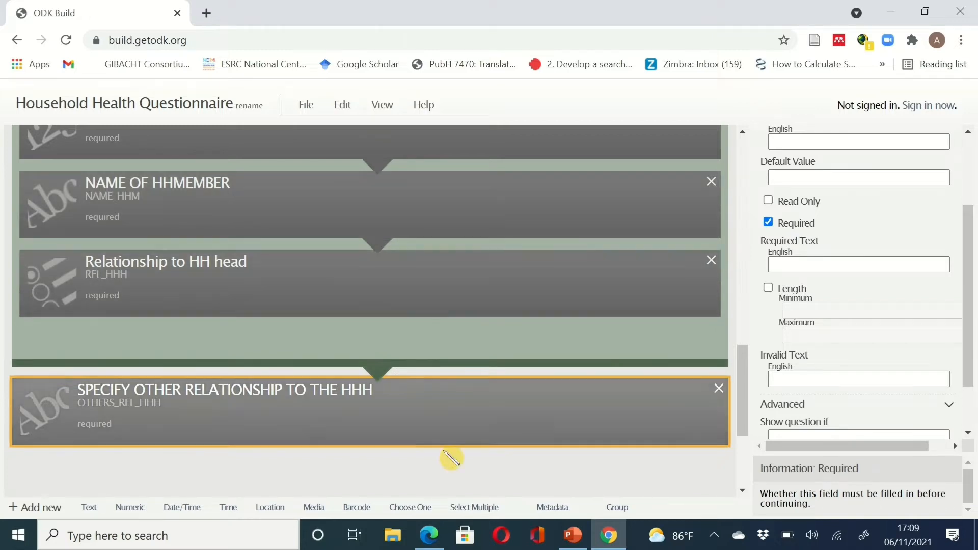
left_click(607, 534)
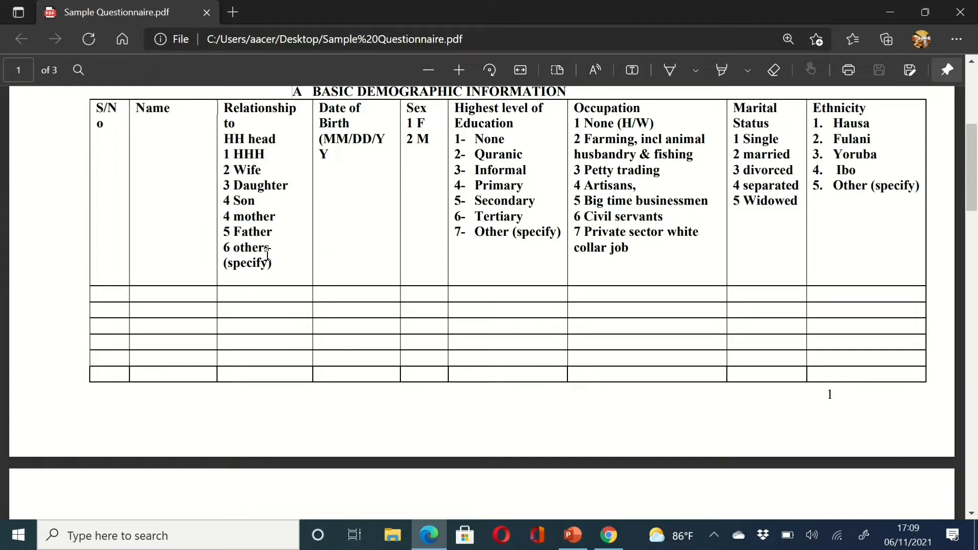
left_click(609, 535)
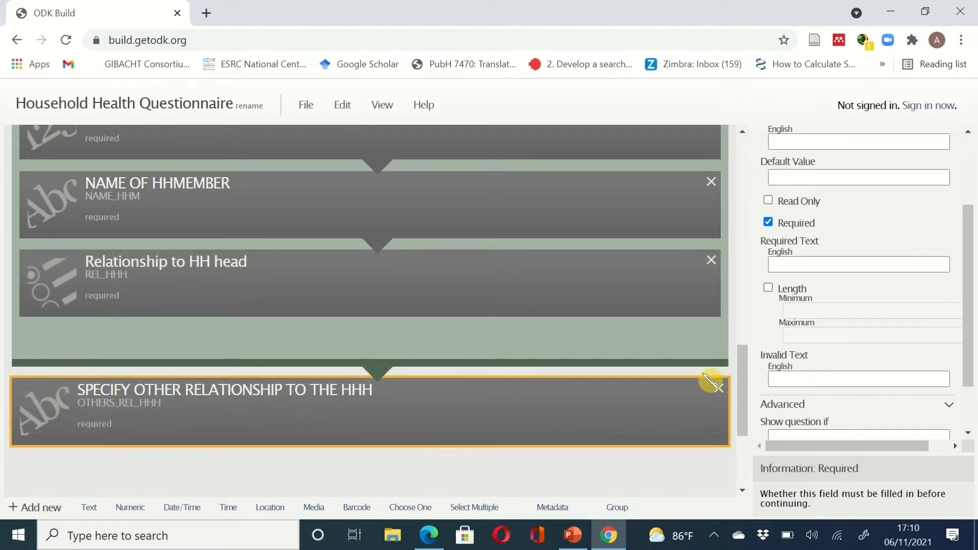
- Enable a follow-up on Relationship to HH head for response 7, then bring up the questionnaire PDF
left_click_drag(971, 342, 971, 395)
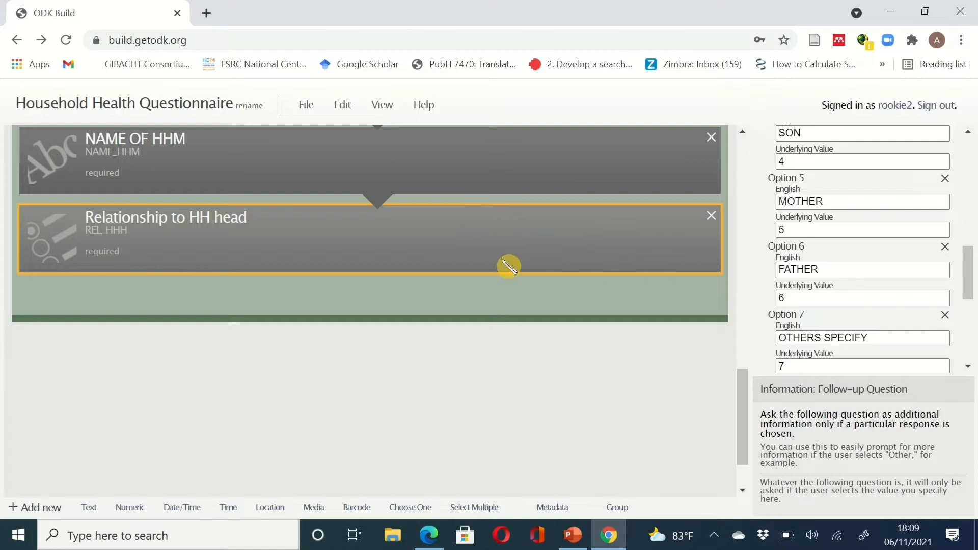
scroll(935, 256, "down", 6)
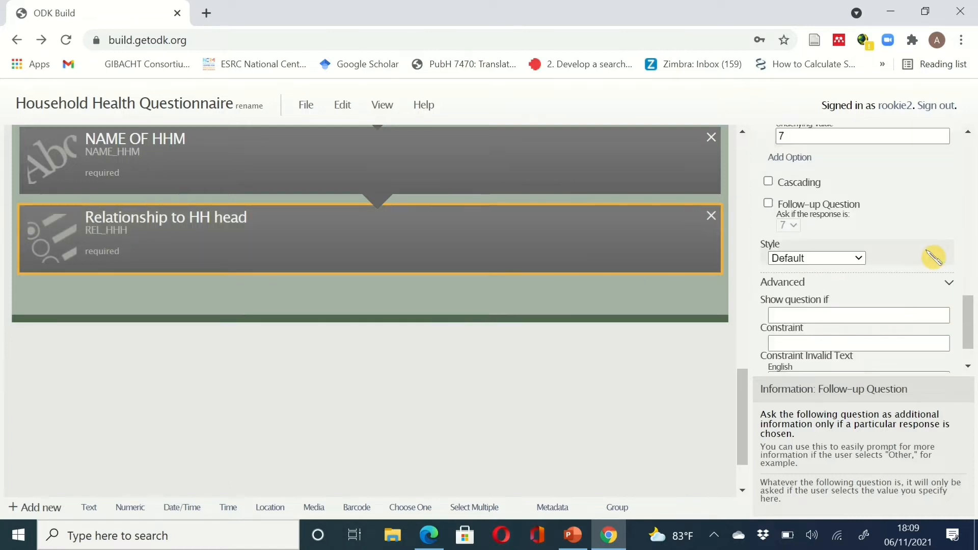
scroll(934, 257, "up", 2)
scroll(935, 256, "up", 2)
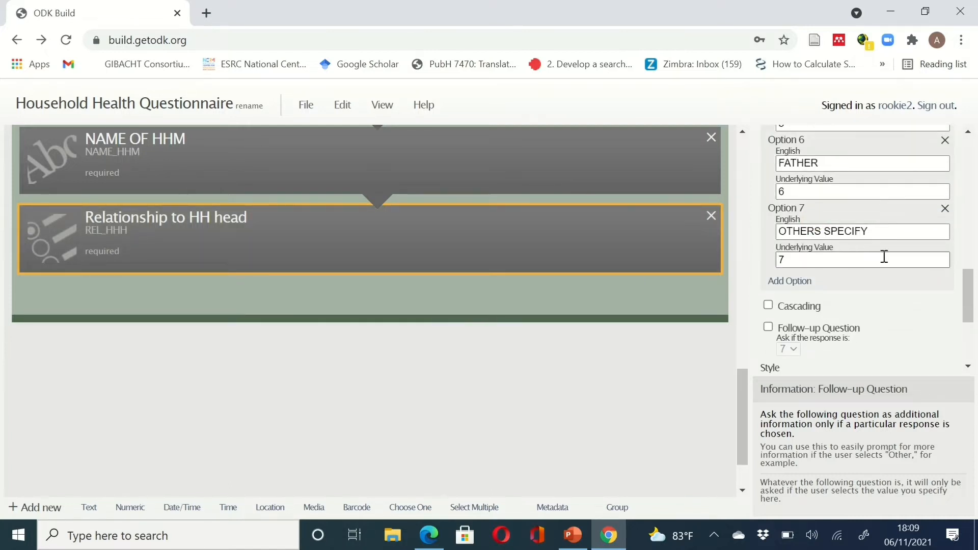
scroll(900, 260, "down", 2)
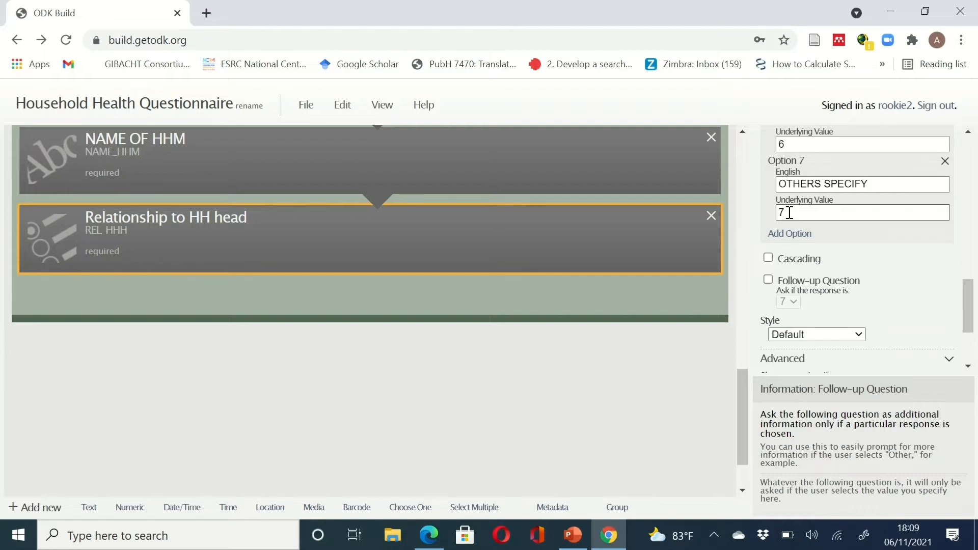
left_click(768, 280)
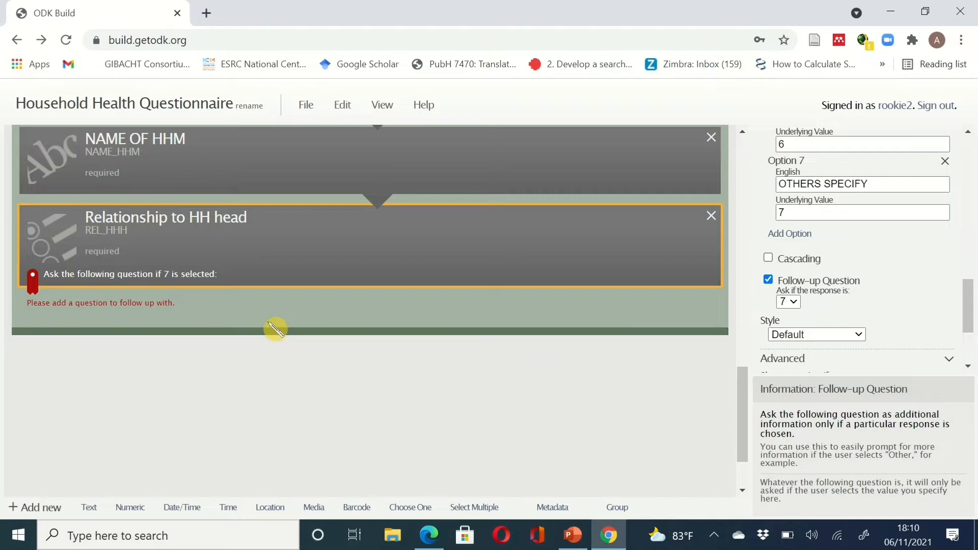
left_click(611, 536)
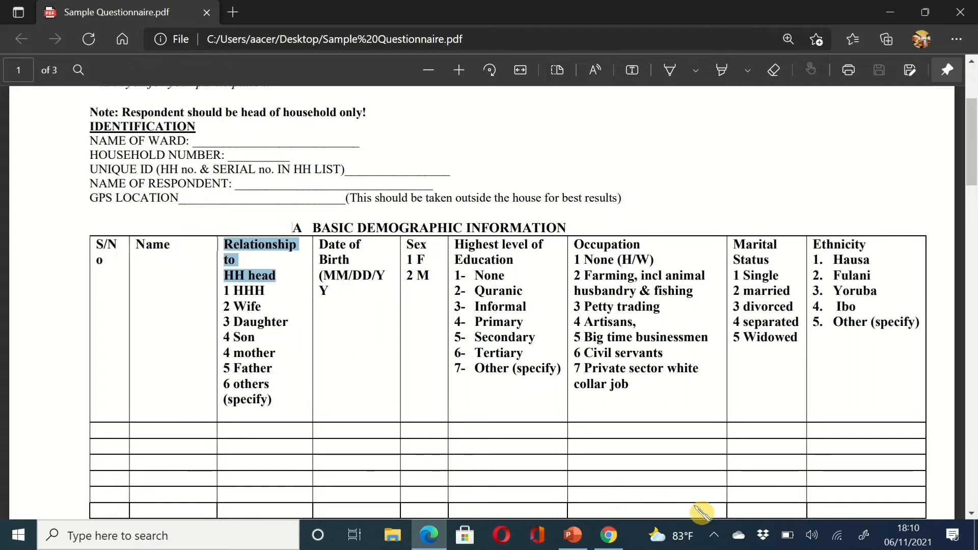
- Switch from the questionnaire PDF back to the ODK Build form
left_click(625, 540)
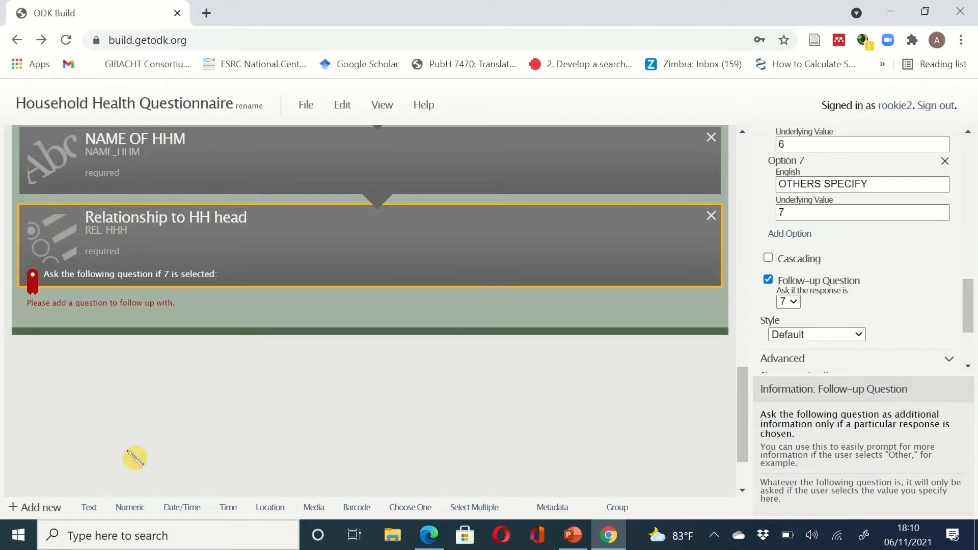
- Add text question OTHERS_SPECIFY_REL_HHH labelled 'SPECIFY OTHERS' into Relationship's response-7 follow-up slot
left_click(89, 507)
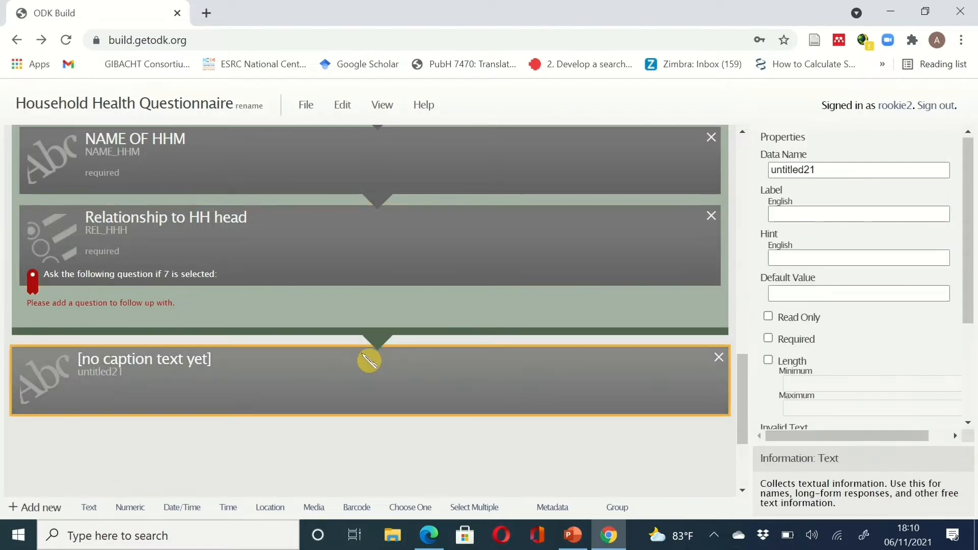
double_click(821, 169)
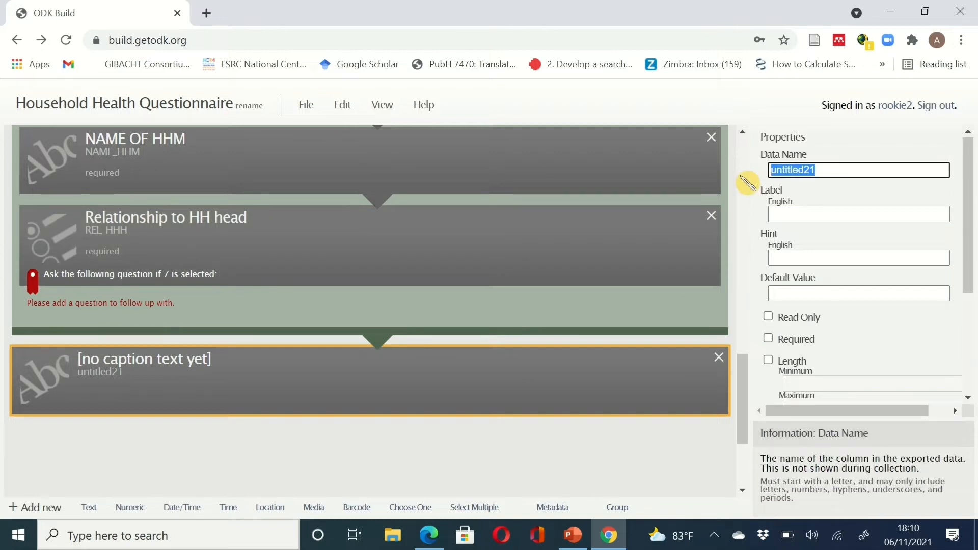
type("specify")
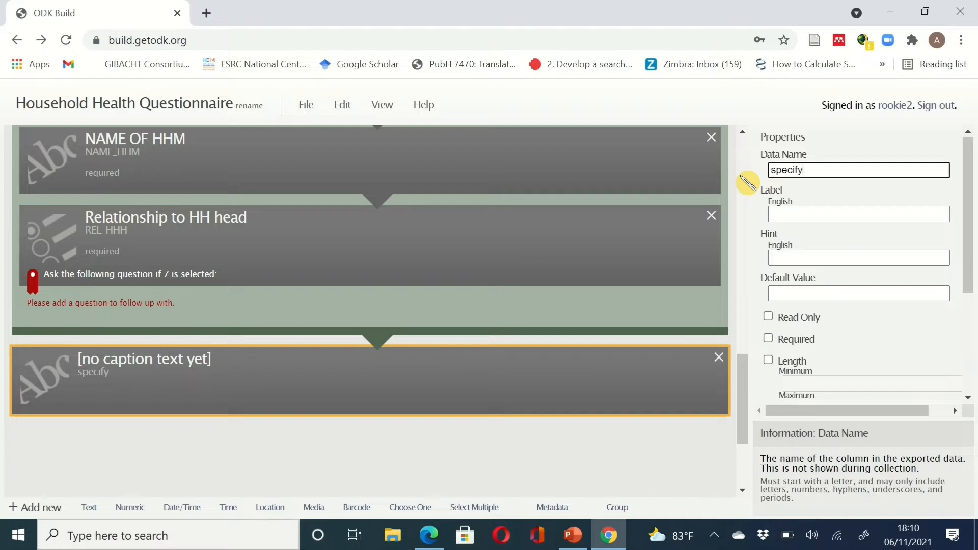
key("BackSpace")
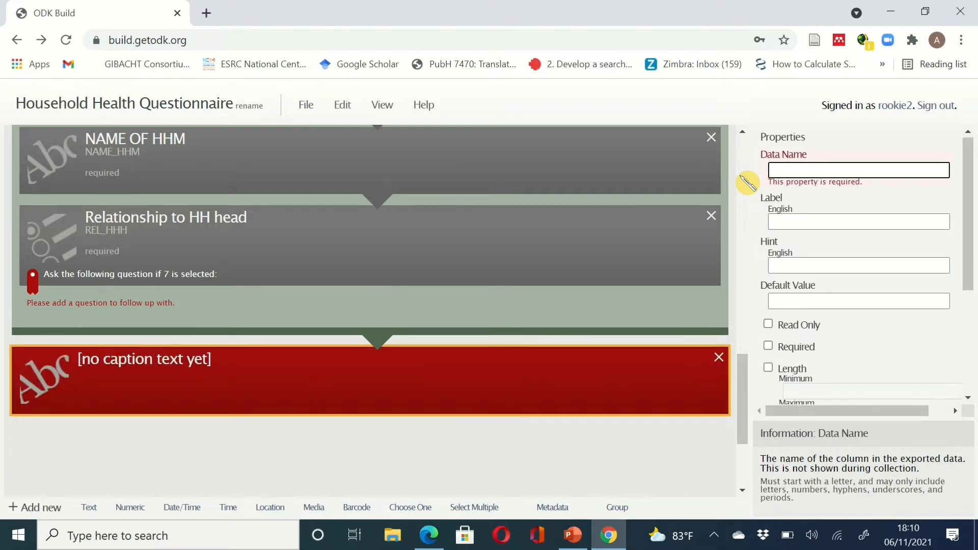
type("SPECIF")
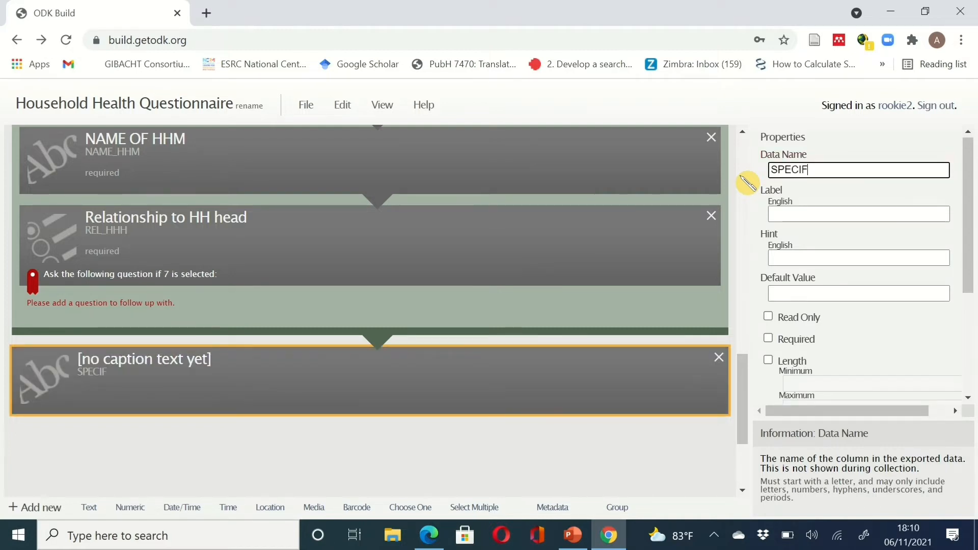
key("BackSpace")
key("BackSpace")
key("BackSpace")
key("BackSpace")
key("BackSpace")
key("BackSpace")
key("BackSpace")
type("OTHERS_SP")
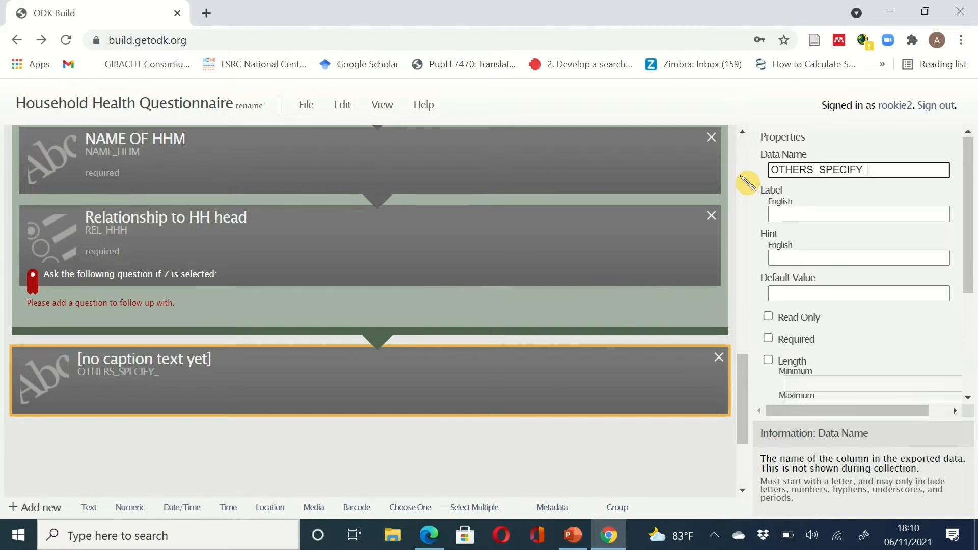
type("ECIFY_REL_HHH")
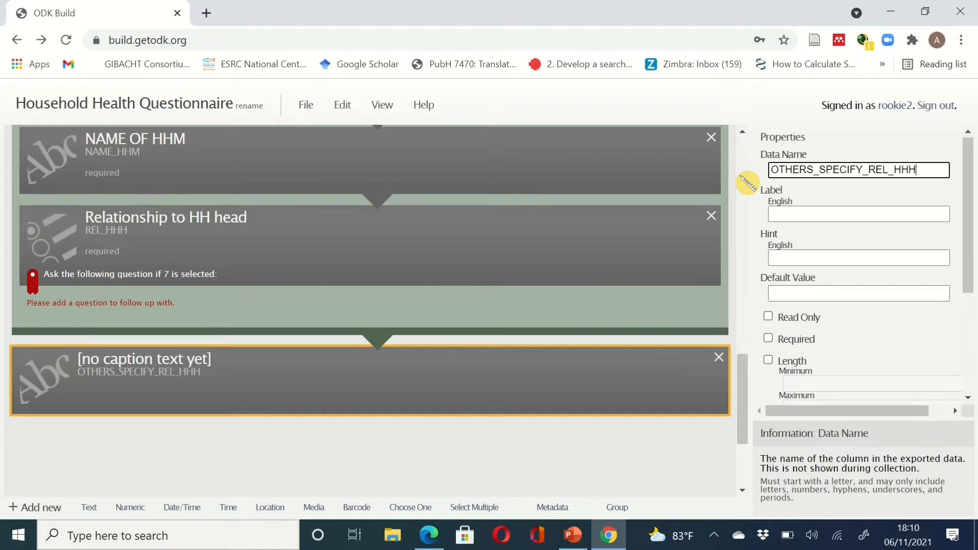
left_click(805, 215)
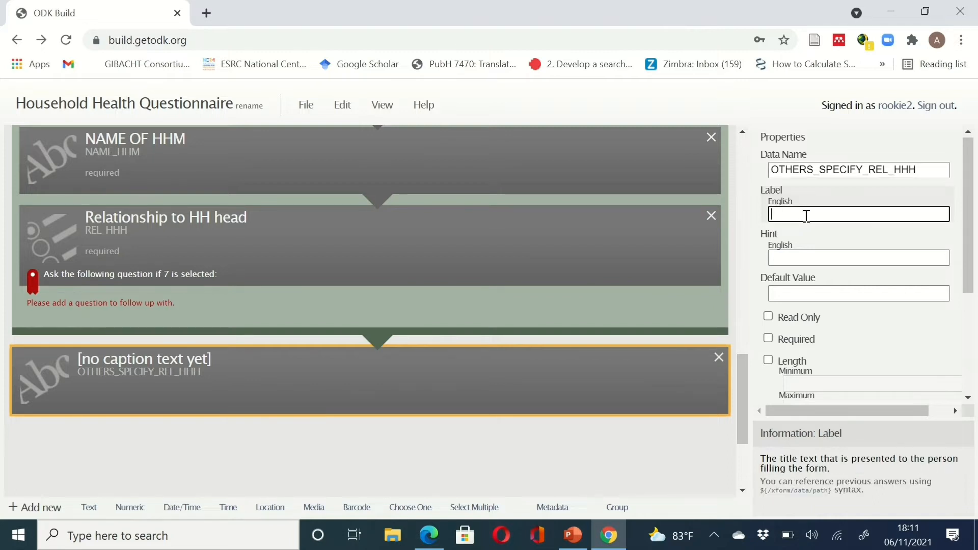
type("SPECIFY")
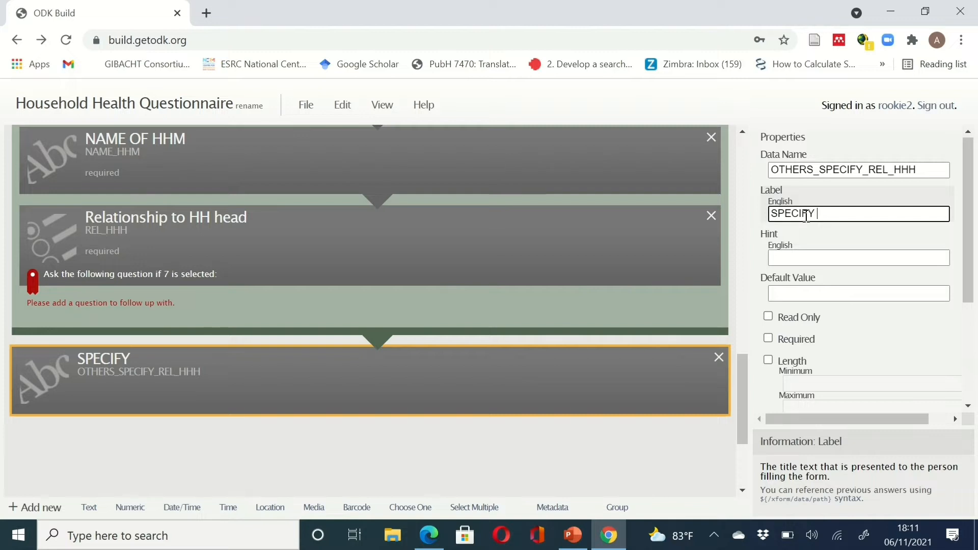
type(" OTHERS")
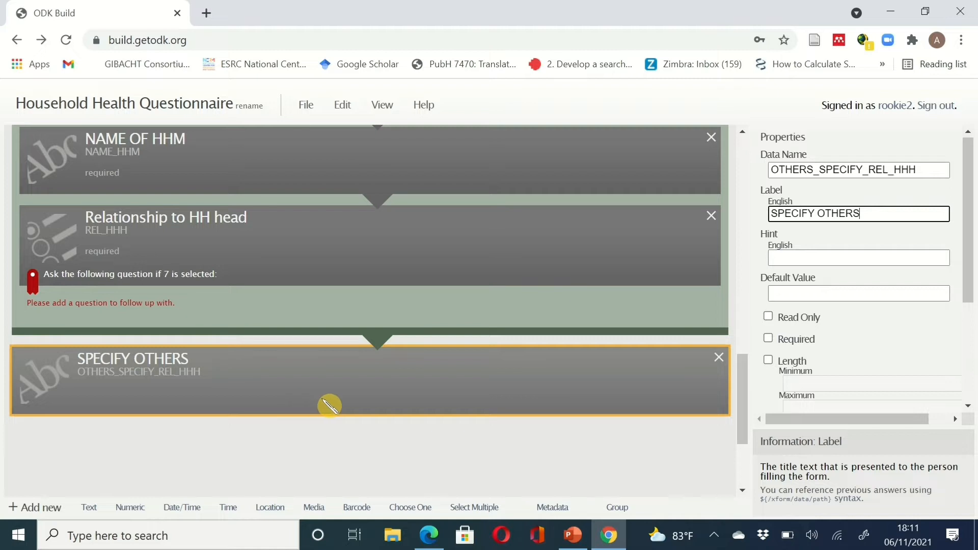
left_click(296, 360)
left_click_drag(296, 354, 297, 304)
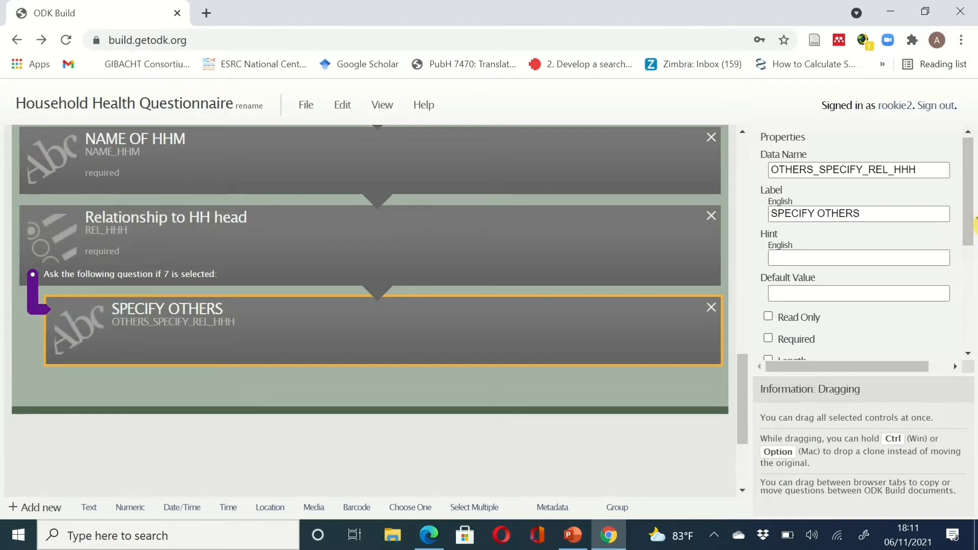
left_click_drag(975, 224, 966, 163)
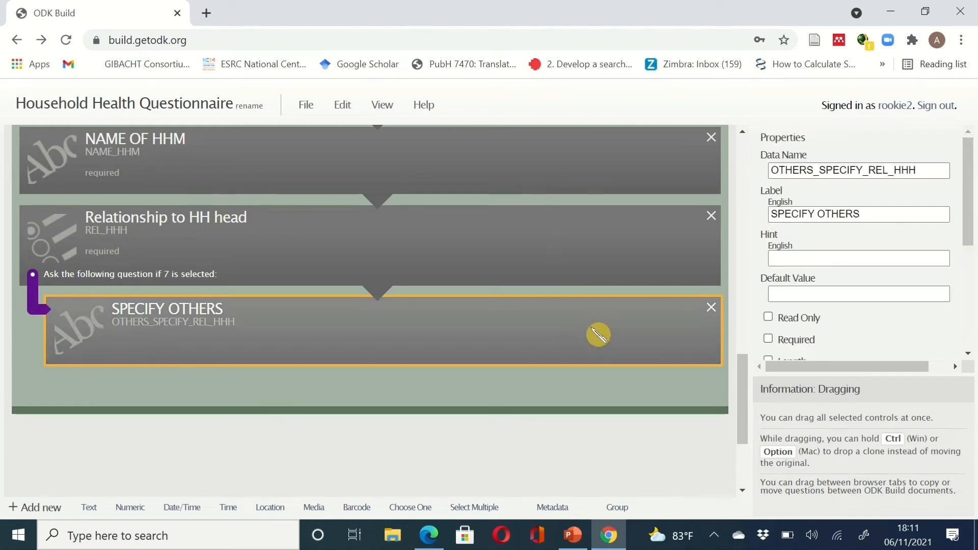
left_click(604, 543)
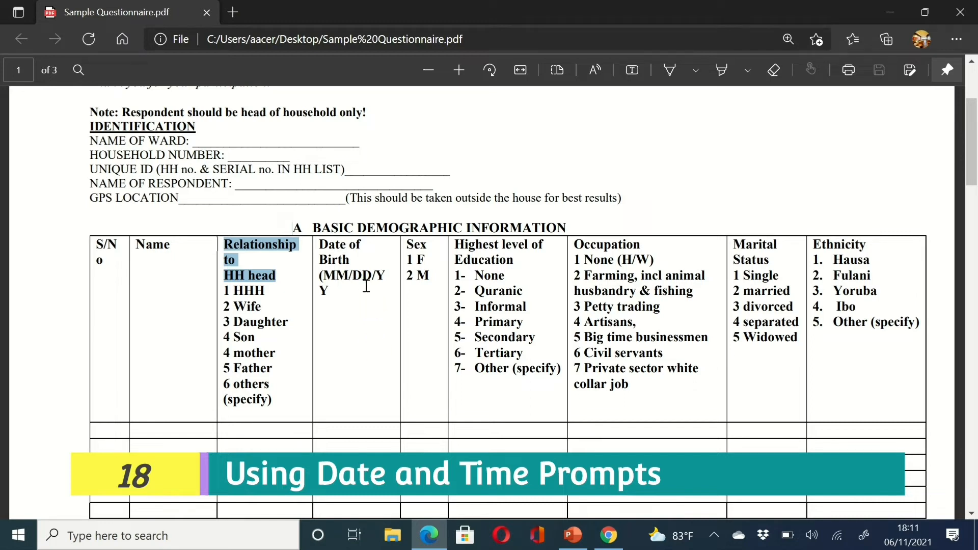
left_click(610, 538)
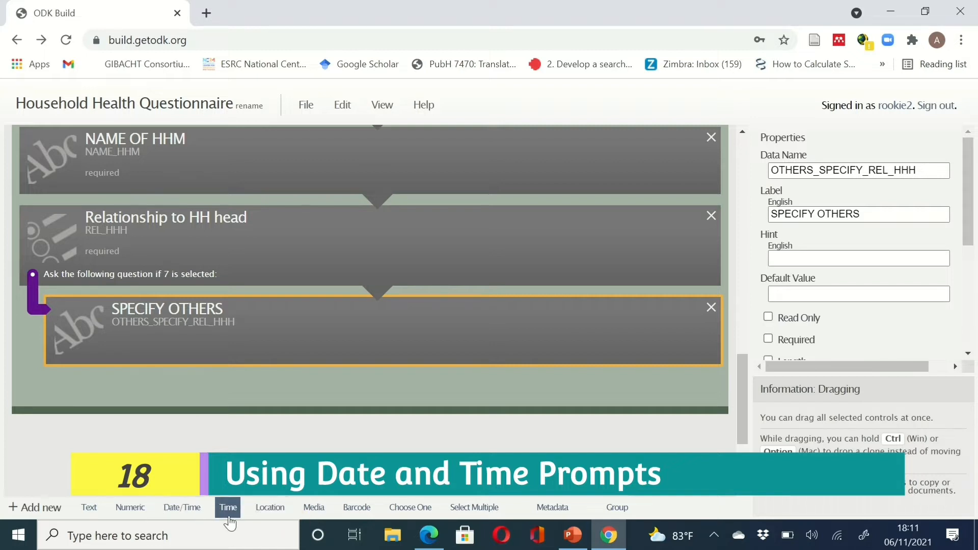
- Add a Date/Time question with data name DOB
left_click(168, 510)
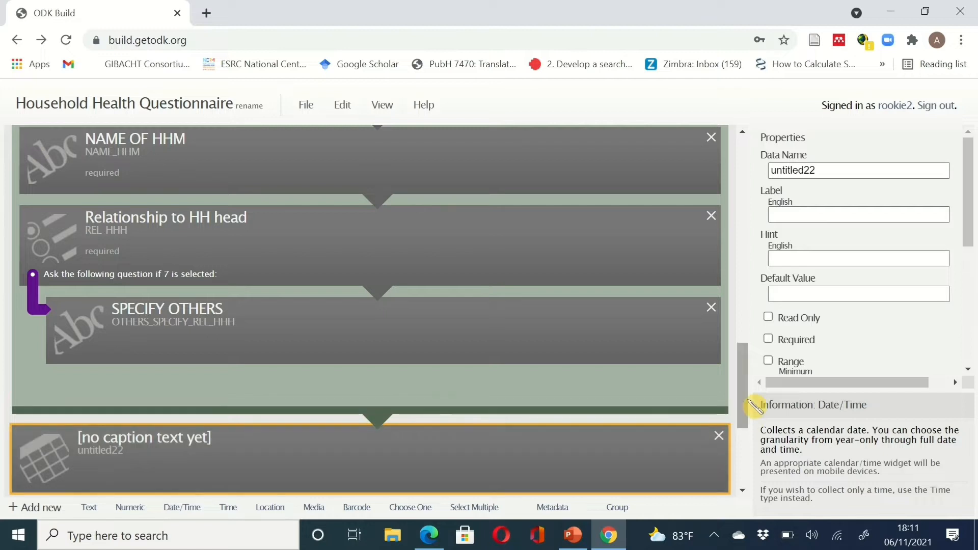
scroll(747, 407, "down", 2)
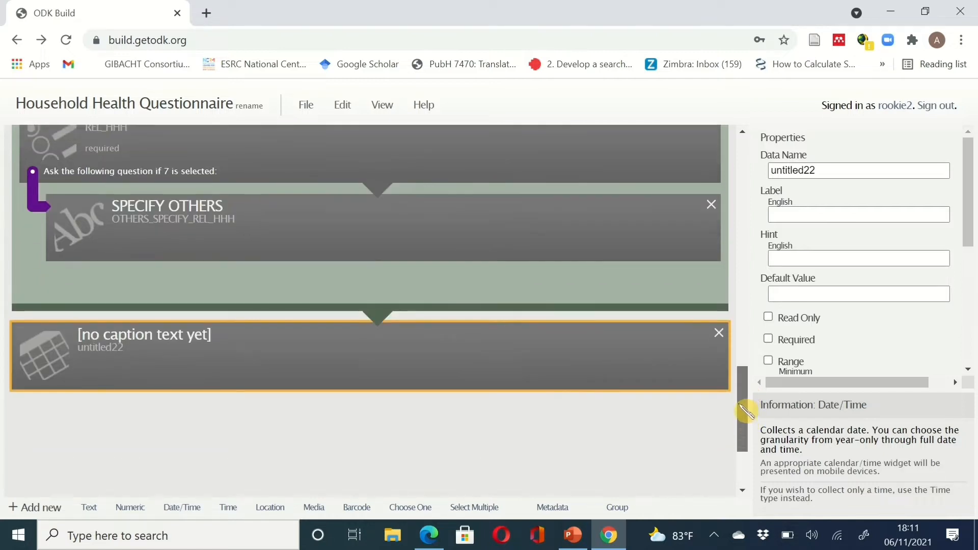
scroll(746, 411, "up", 1)
left_click(815, 168)
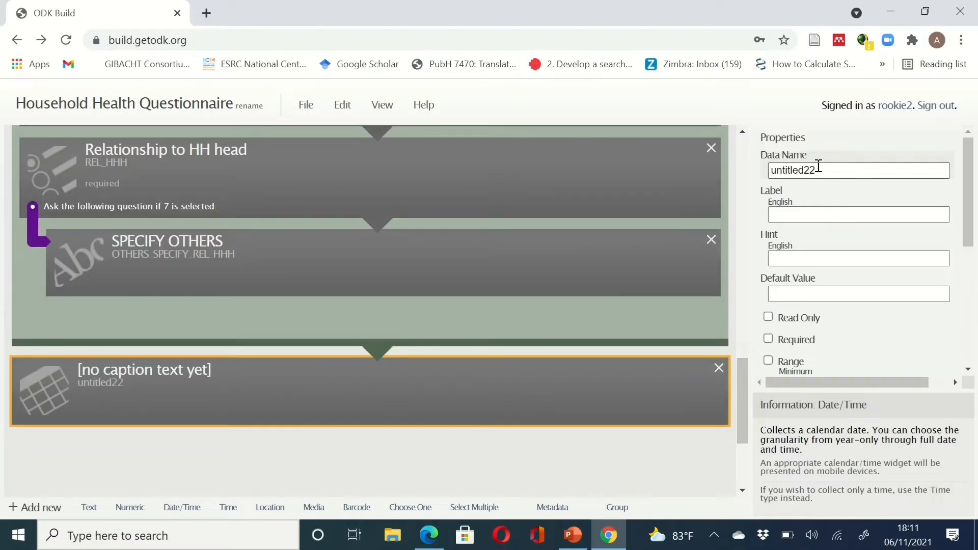
double_click(788, 163)
type("DOB")
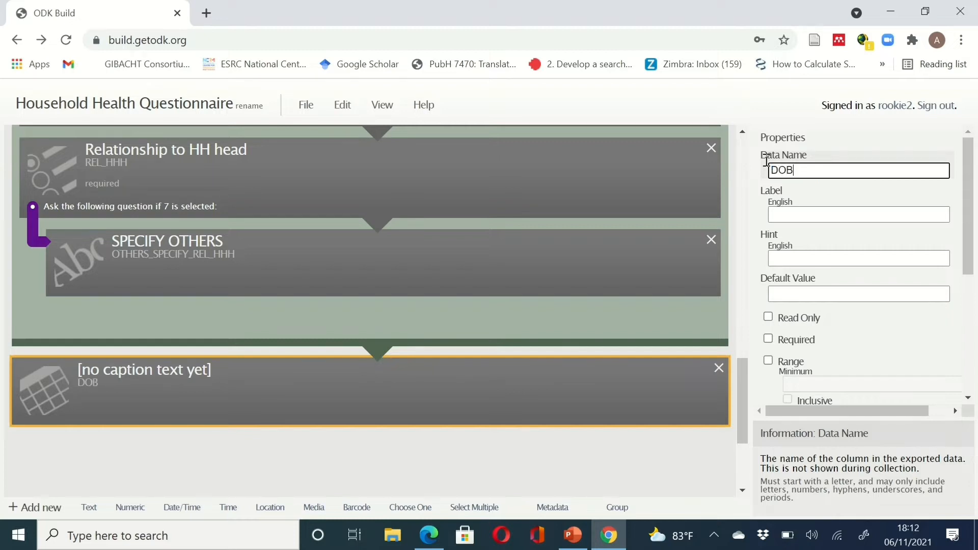
left_click(827, 210)
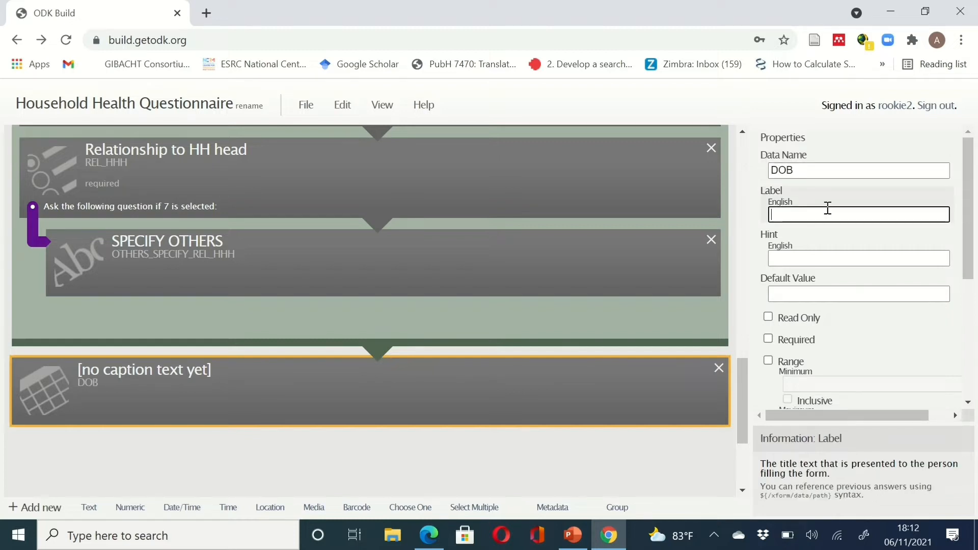
- Copy the Date of Birth heading from the PDF as the label, with hint '(MM/DD/YY)'
left_click(609, 535)
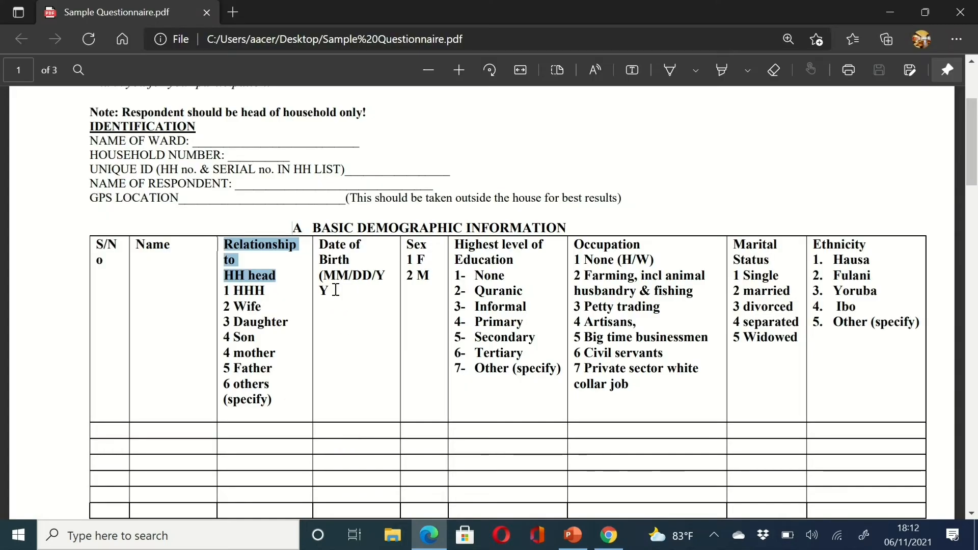
left_click_drag(336, 291, 374, 312)
key("ctrl+c")
left_click(320, 247)
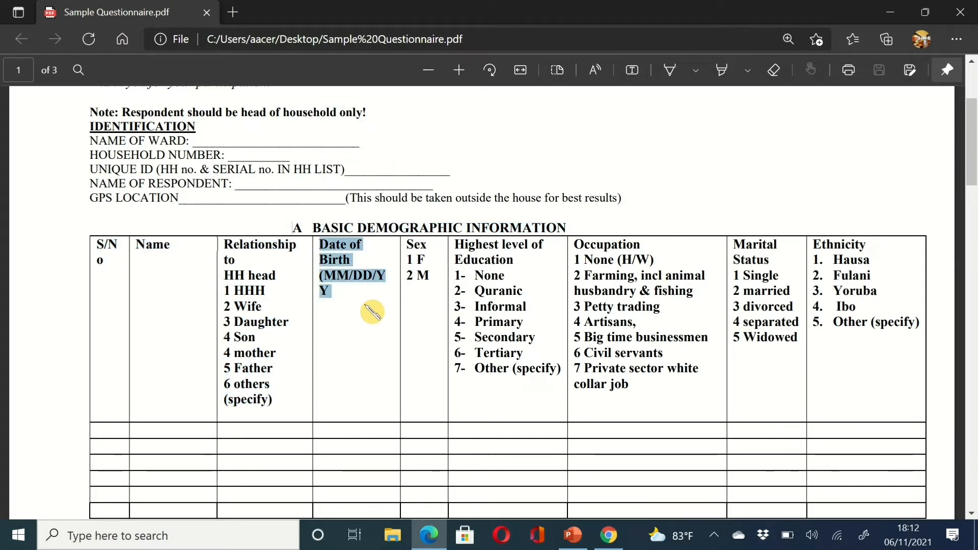
left_click(609, 535)
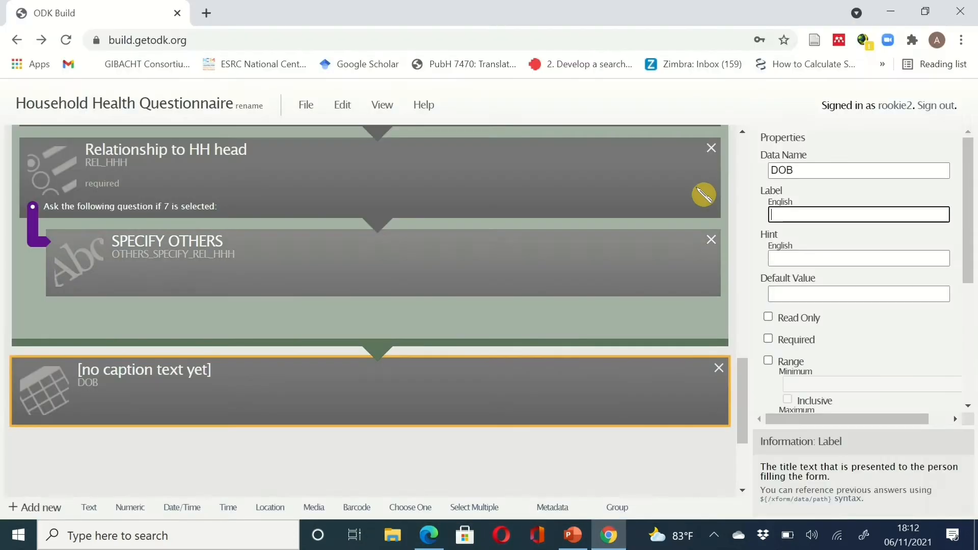
key("ctrl+v")
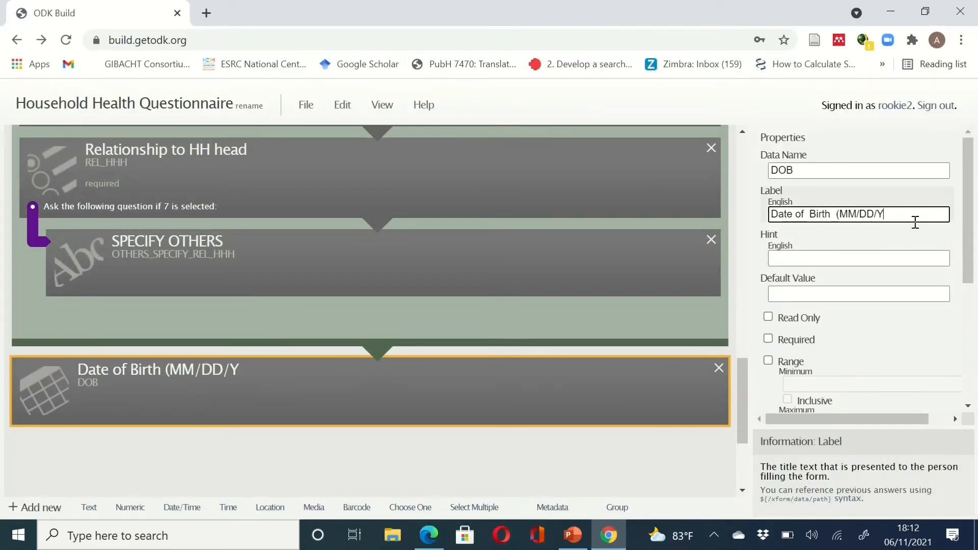
type("Y")
left_click_drag(901, 212, 830, 219)
key("ctrl+c")
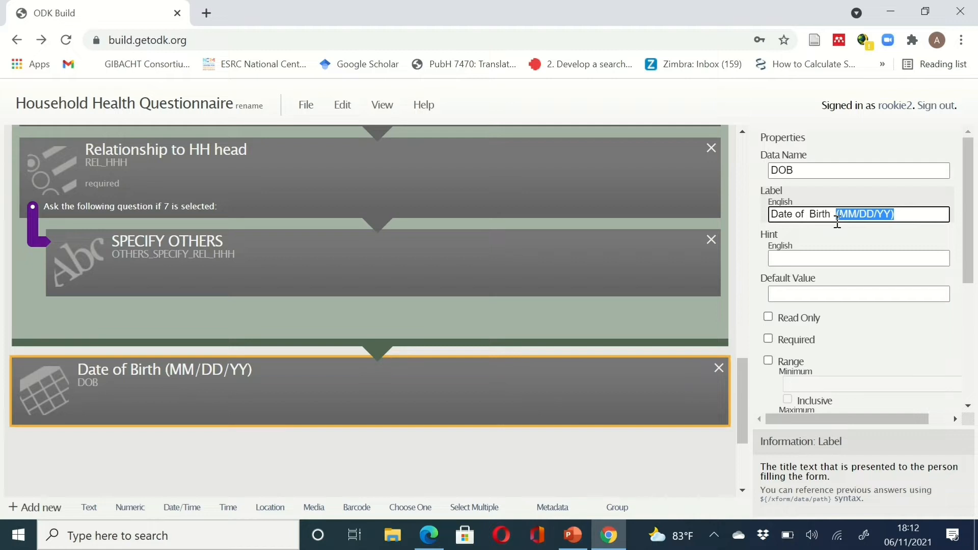
key("BackSpace")
left_click(816, 241)
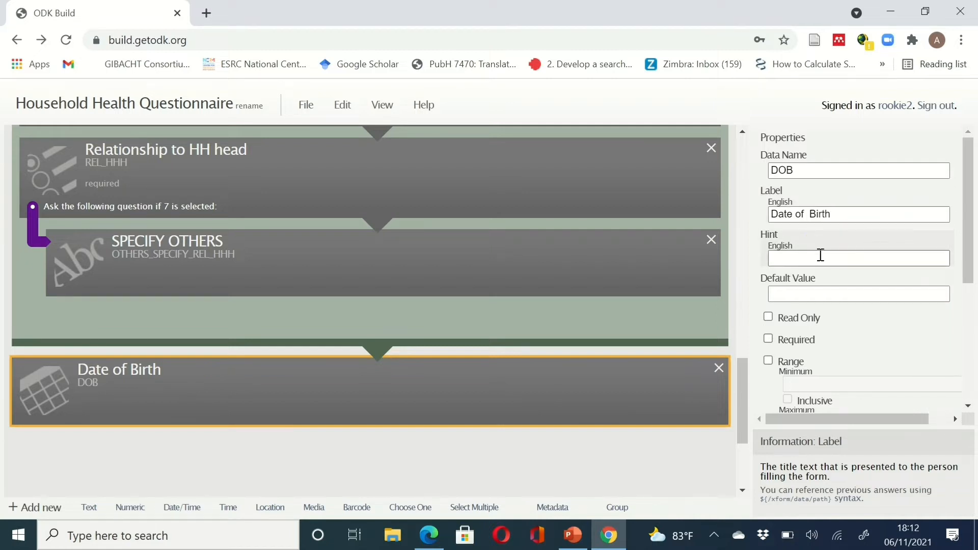
left_click(820, 258)
key("ctrl+v")
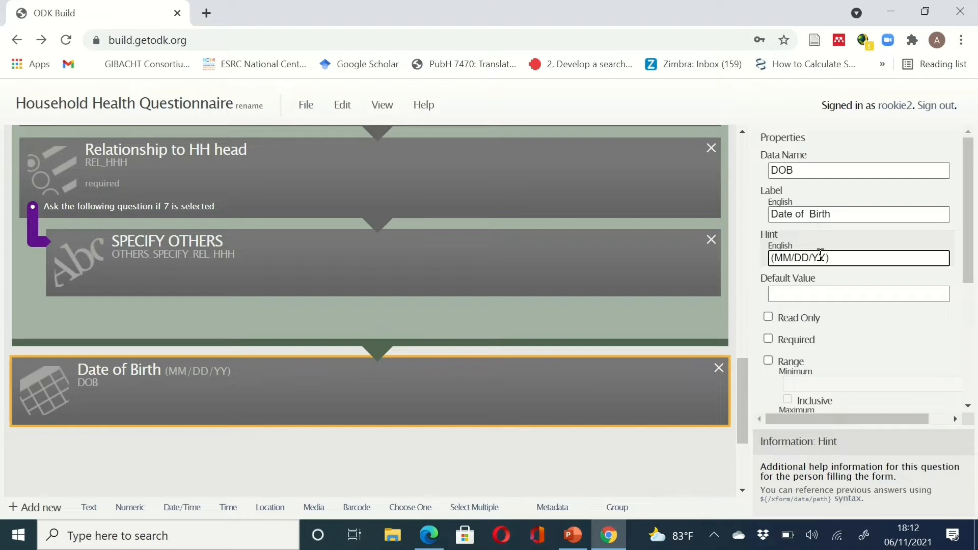
- Make Date of Birth required as a Full Date, placed beneath SPECIFY OTHERS
left_click(780, 341)
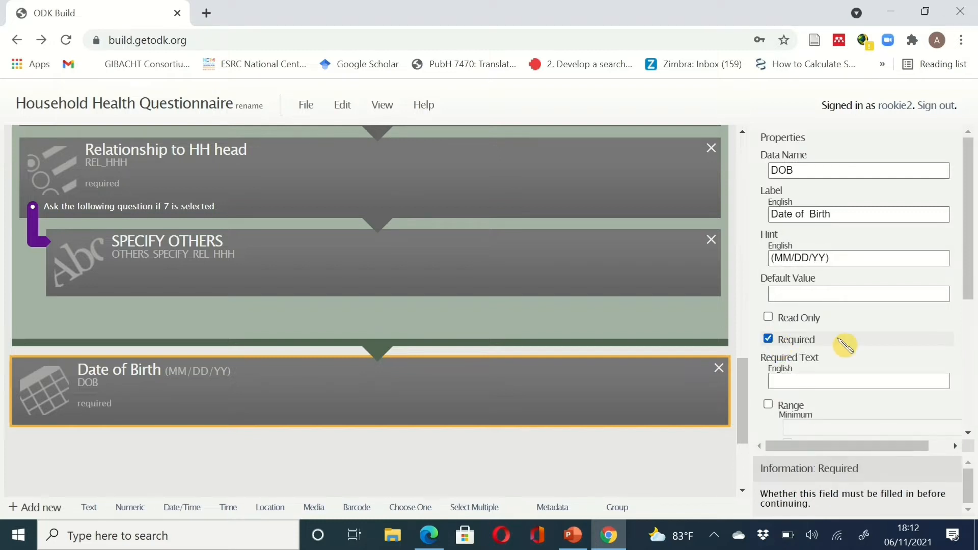
left_click_drag(974, 284, 974, 428)
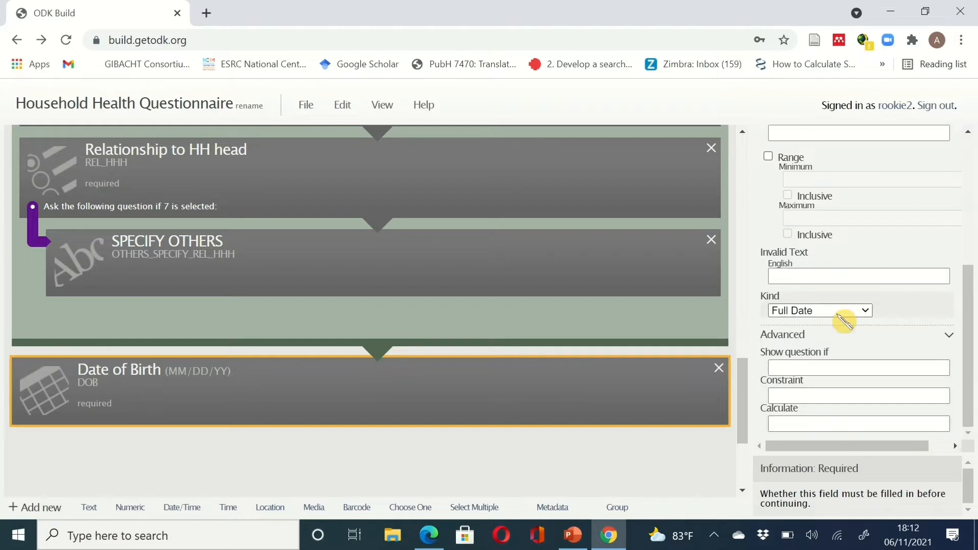
left_click(869, 310)
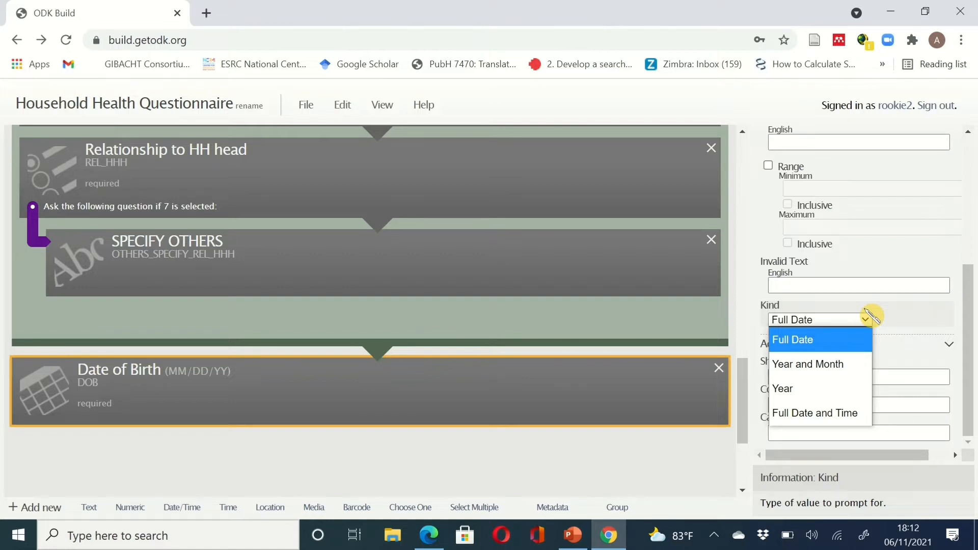
left_click(852, 347)
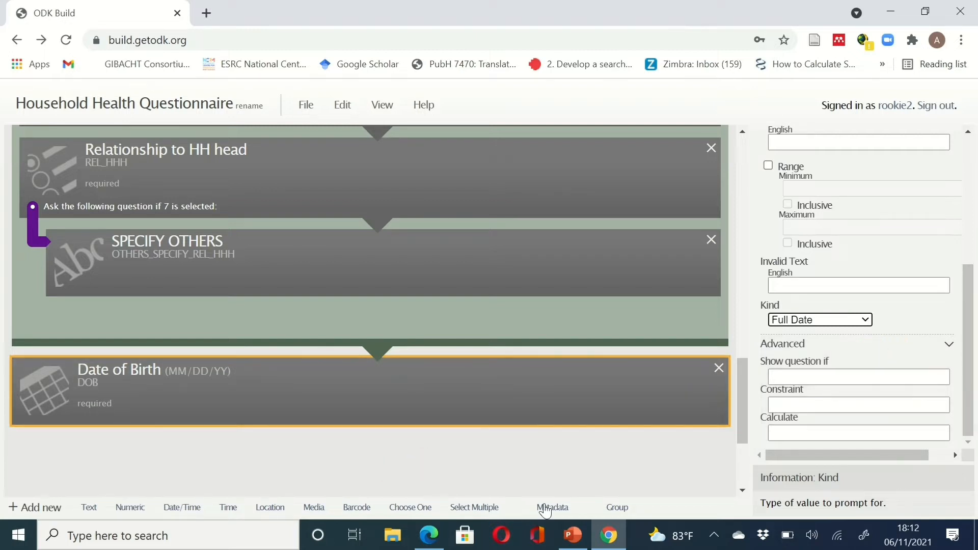
left_click_drag(356, 402, 306, 316)
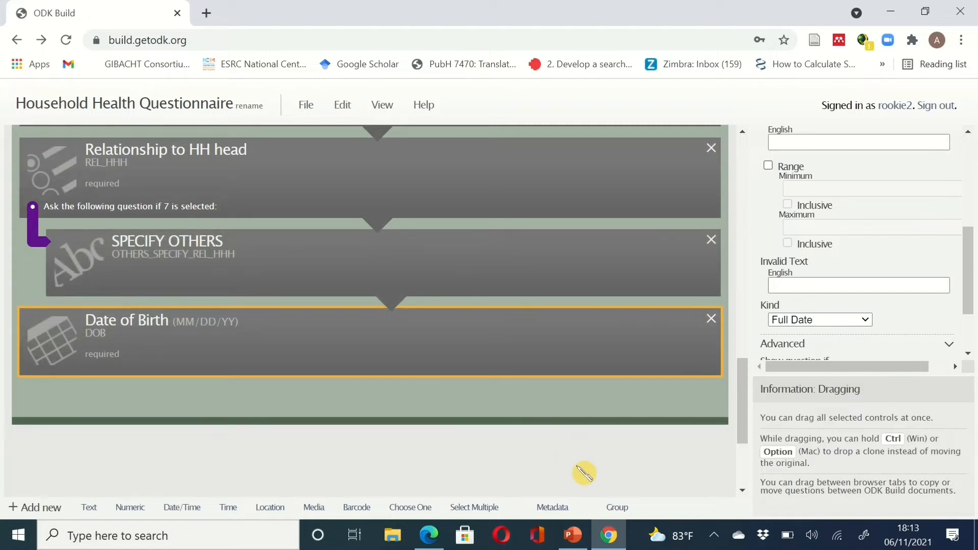
left_click(609, 536)
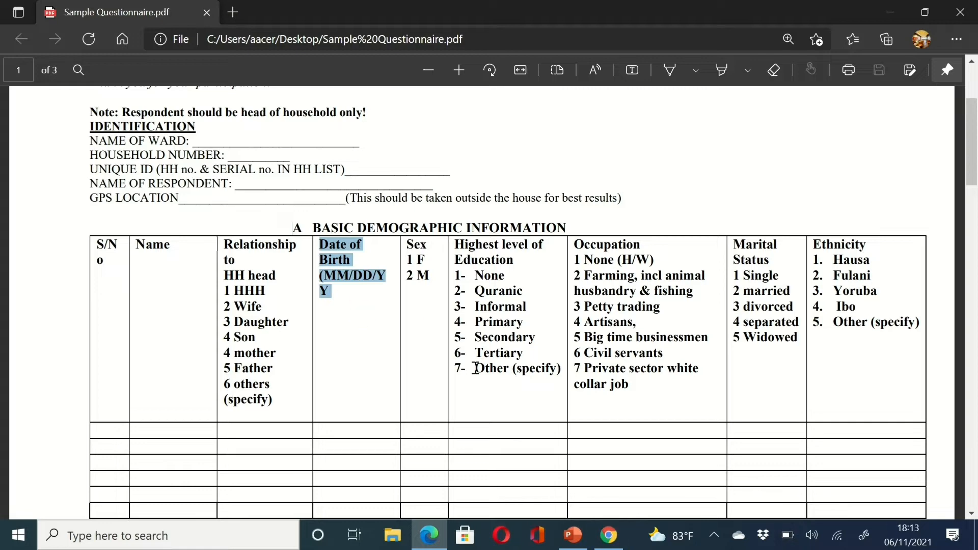
- Add a required Choose One question with data name and label SEX
left_click(610, 534)
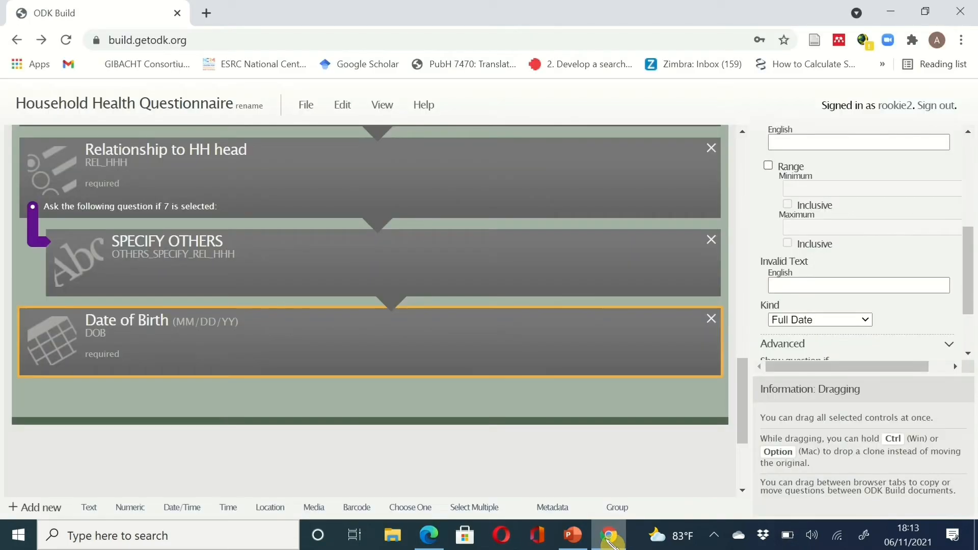
left_click(412, 509)
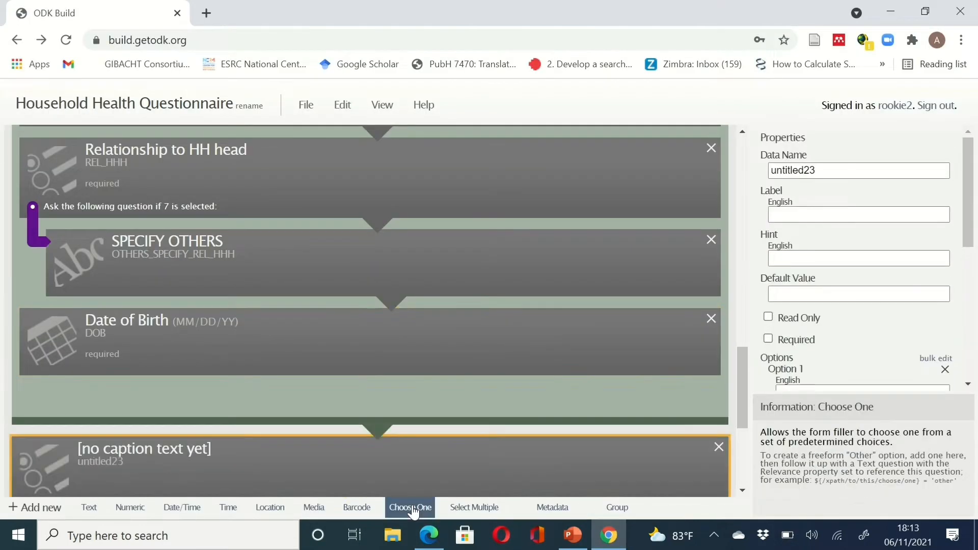
scroll(645, 466, "down", 3)
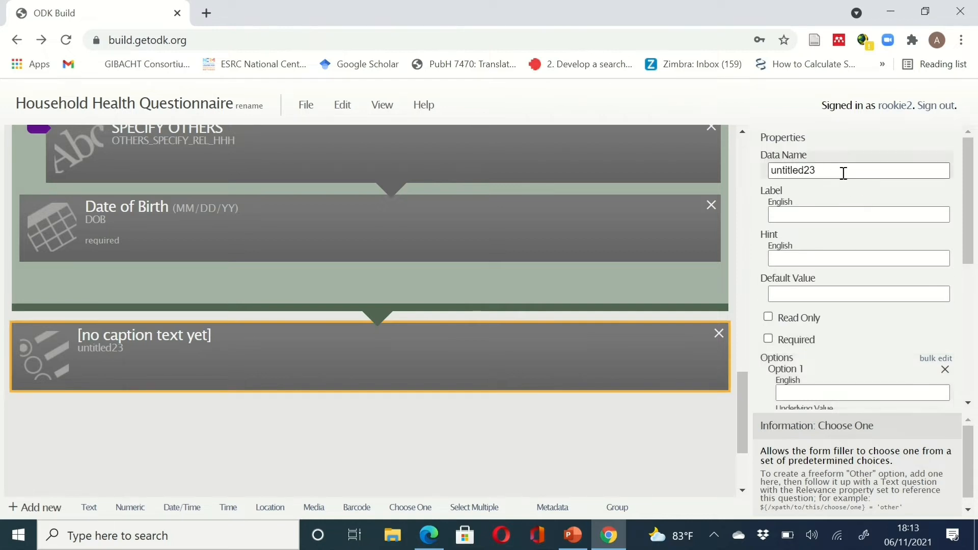
double_click(841, 172)
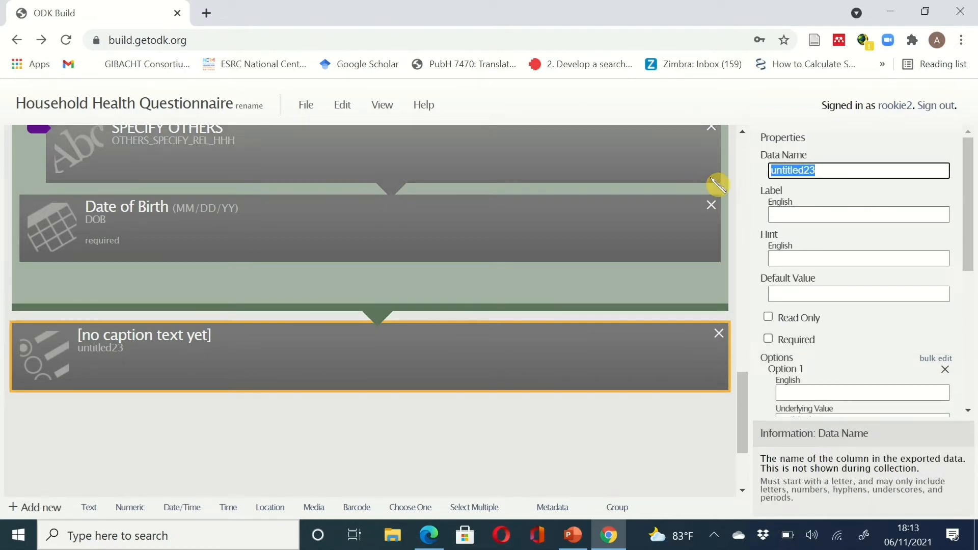
type("SEX")
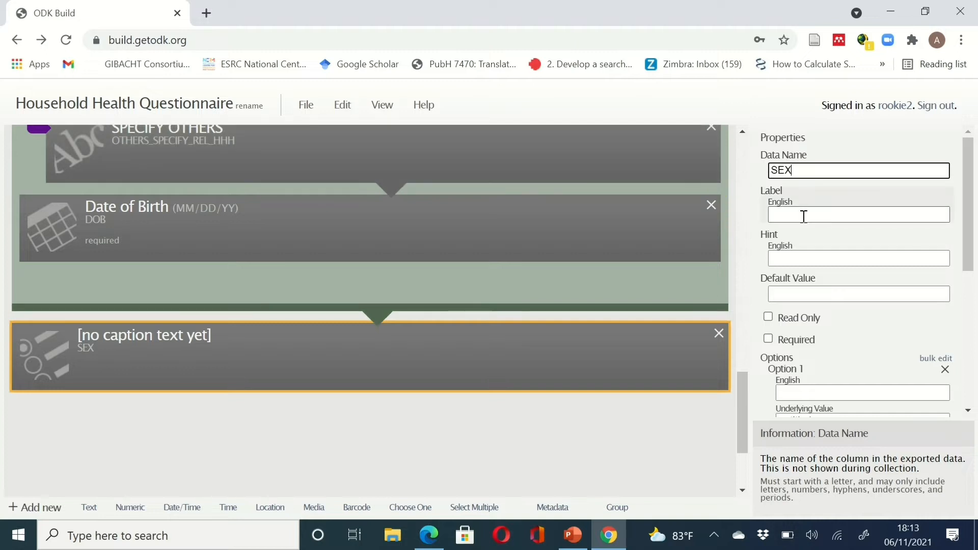
left_click(804, 217)
type("SEX")
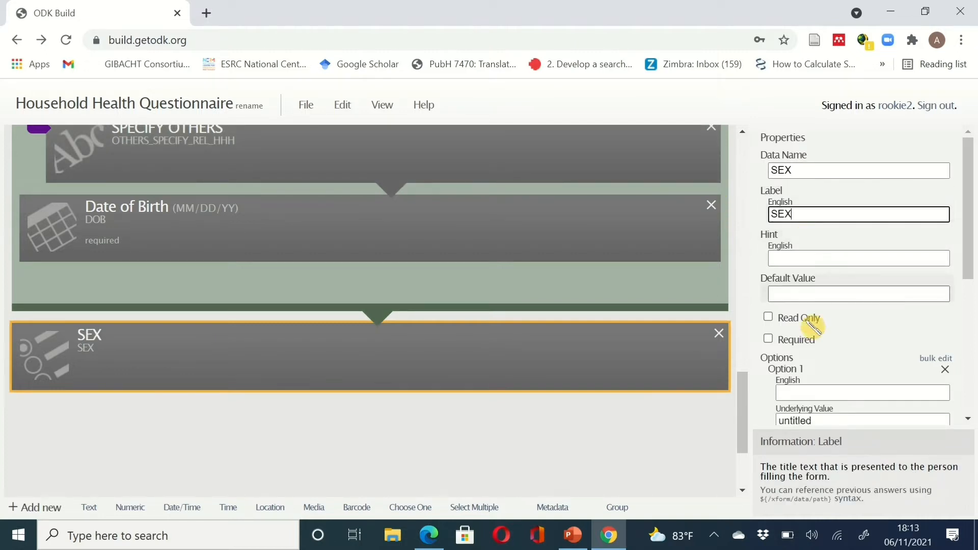
left_click(768, 338)
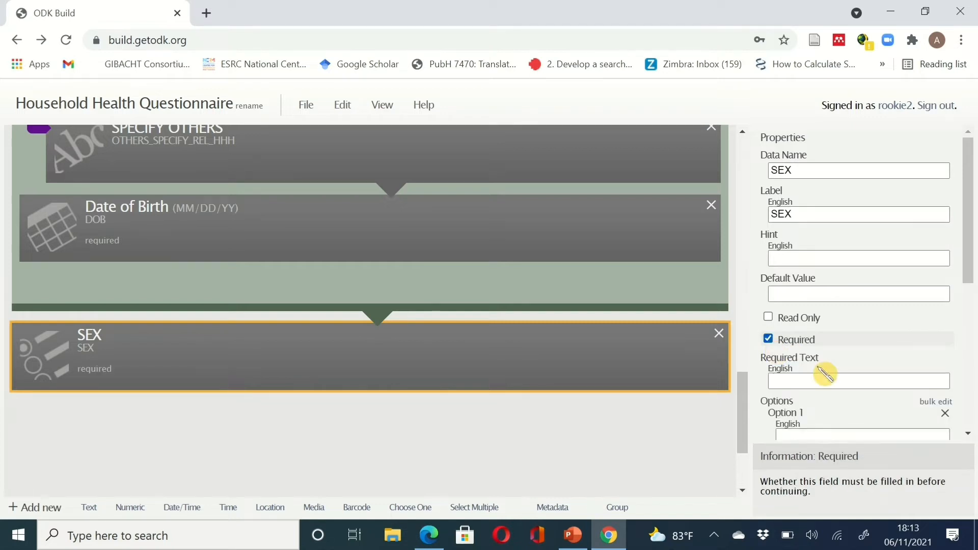
- Give SEX the options MALE (value 1) and FEMALE (value 2)
scroll(967, 273, "down", 2)
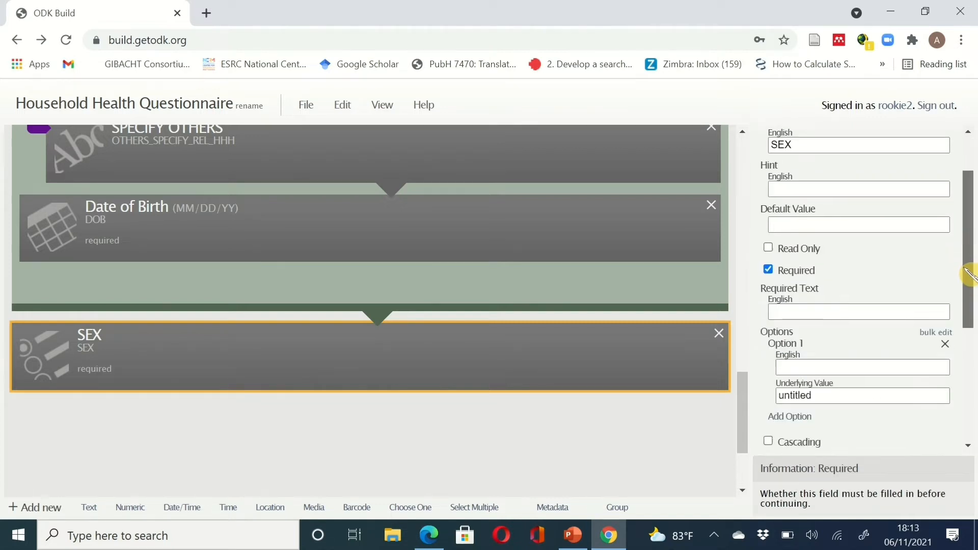
left_click(794, 328)
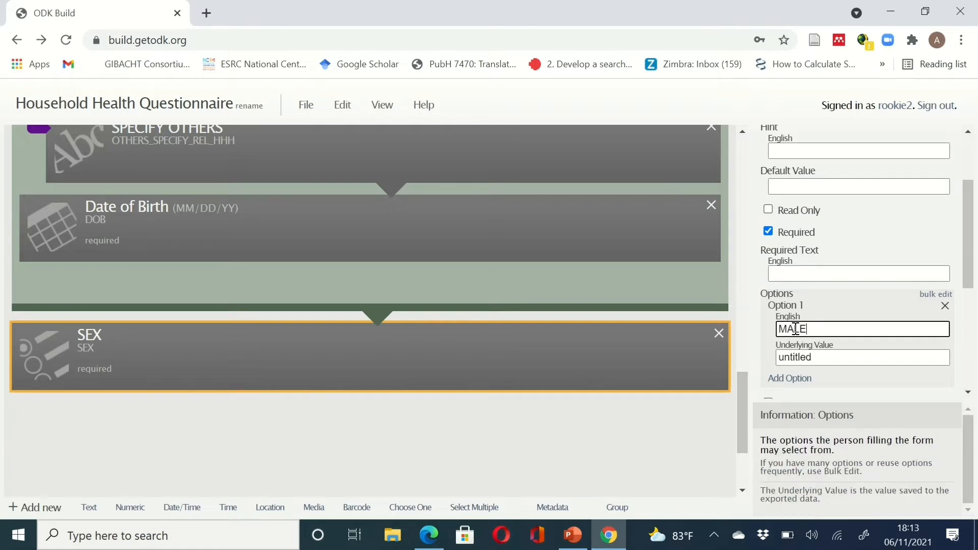
left_click_drag(824, 360, 764, 364)
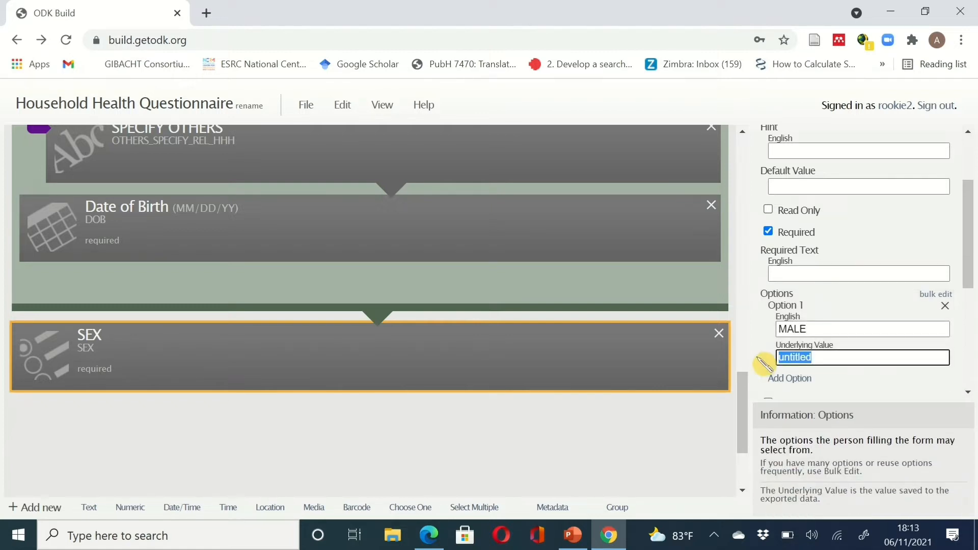
type("1")
left_click(790, 378)
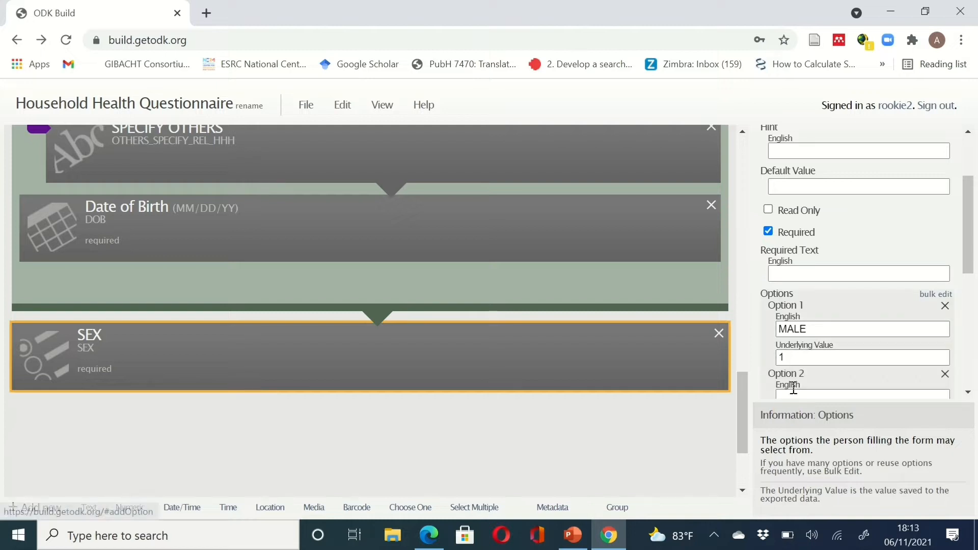
scroll(877, 383, "down", 2)
left_click(807, 307)
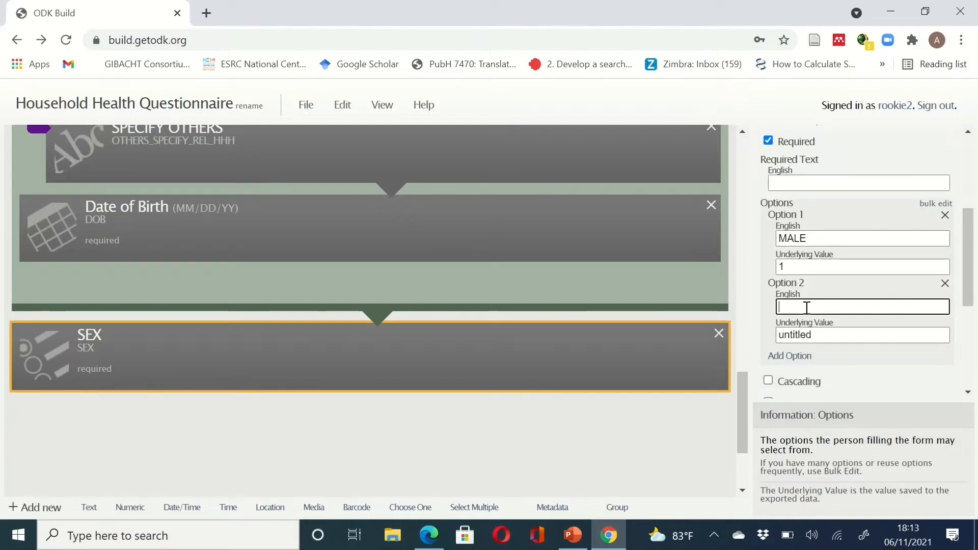
type("FEMALE")
left_click_drag(832, 336, 758, 332)
type("2")
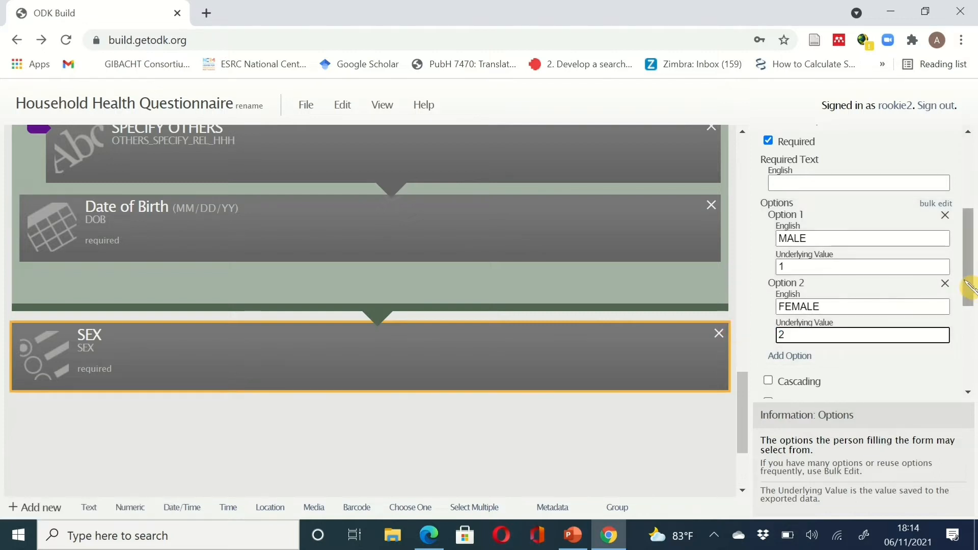
left_click_drag(971, 287, 972, 395)
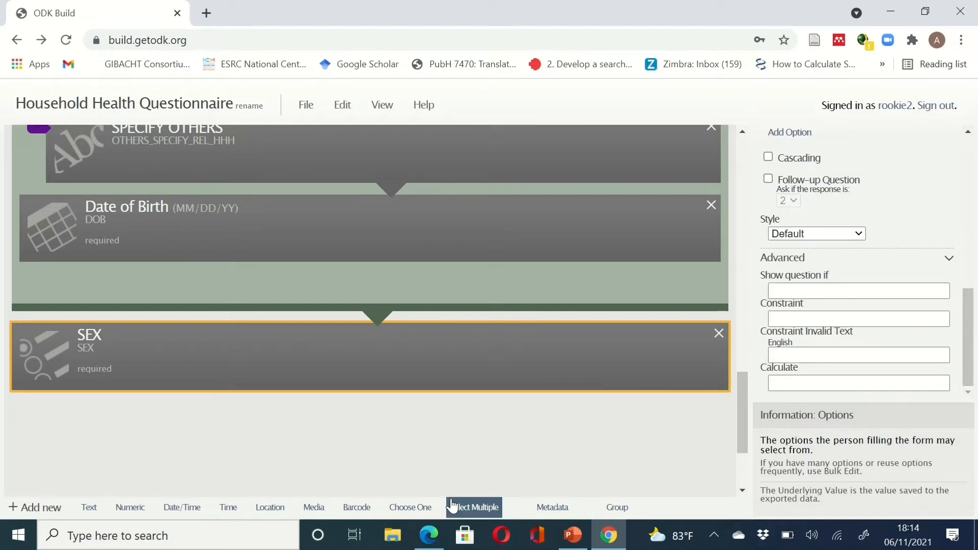
left_click_drag(452, 506, 450, 467)
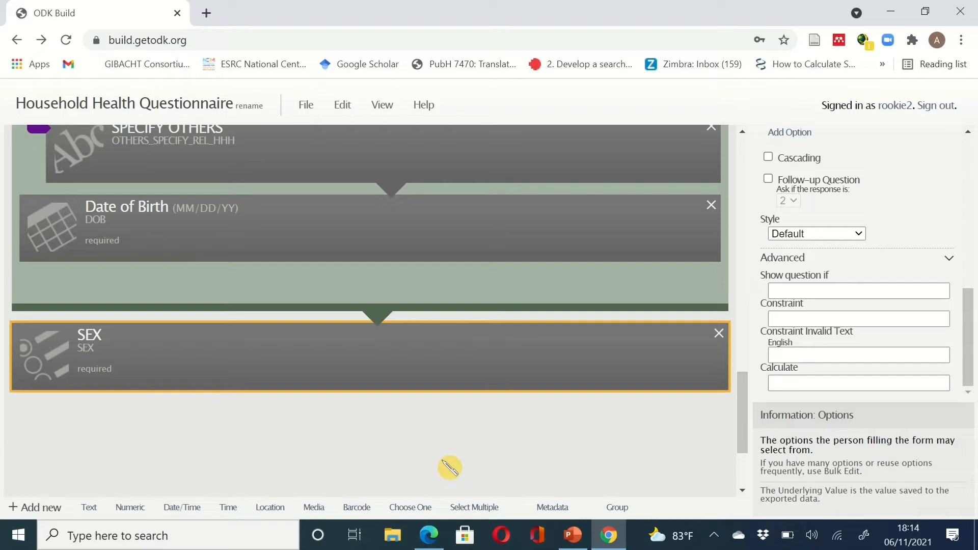
left_click(609, 536)
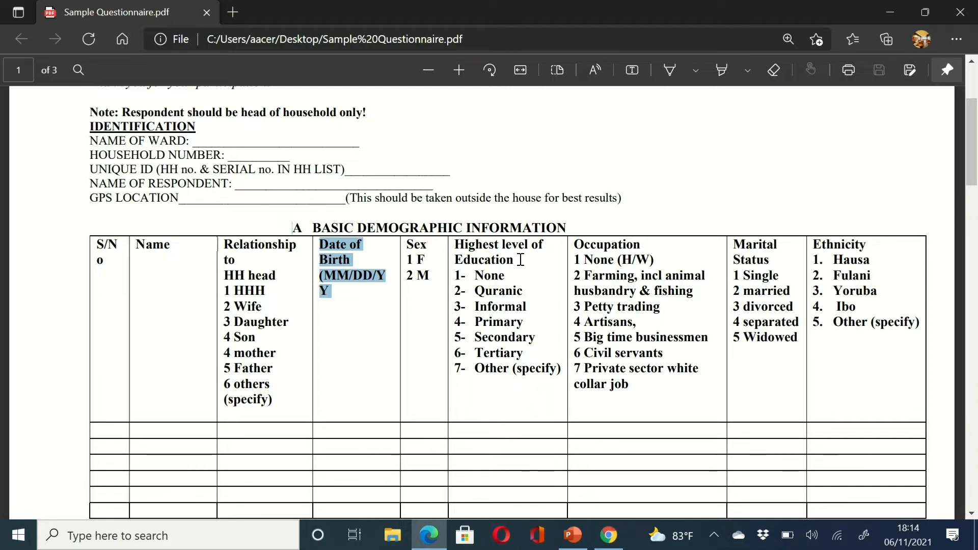
- Copy the 'Highest level of Education' heading from the PDF's demographic table and return to the form
left_click_drag(521, 260, 454, 248)
key("ctrl+c")
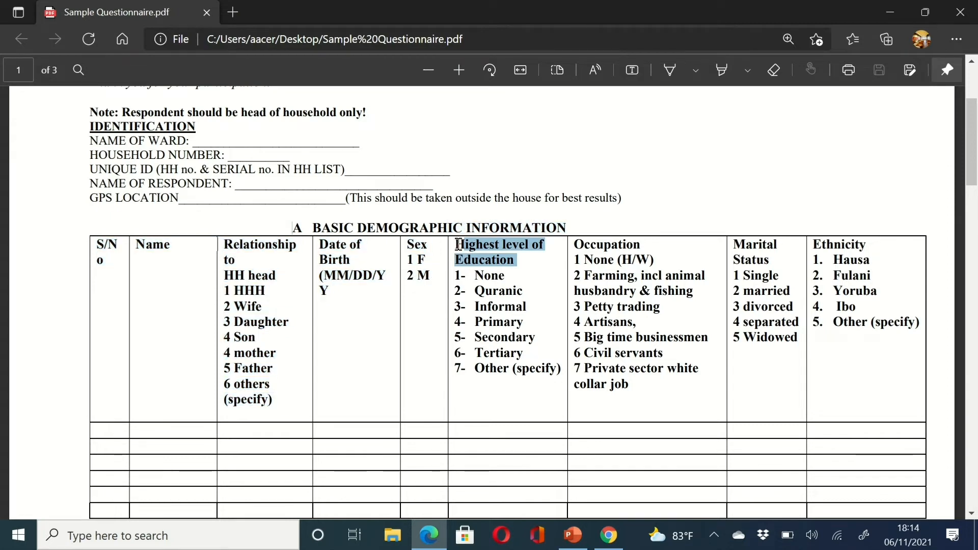
key("ctrl+2")
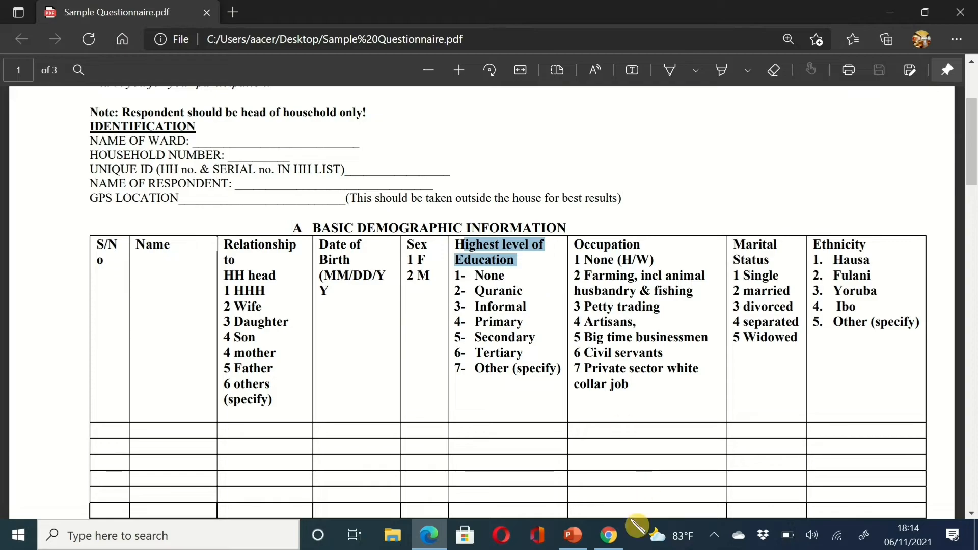
left_click(609, 535)
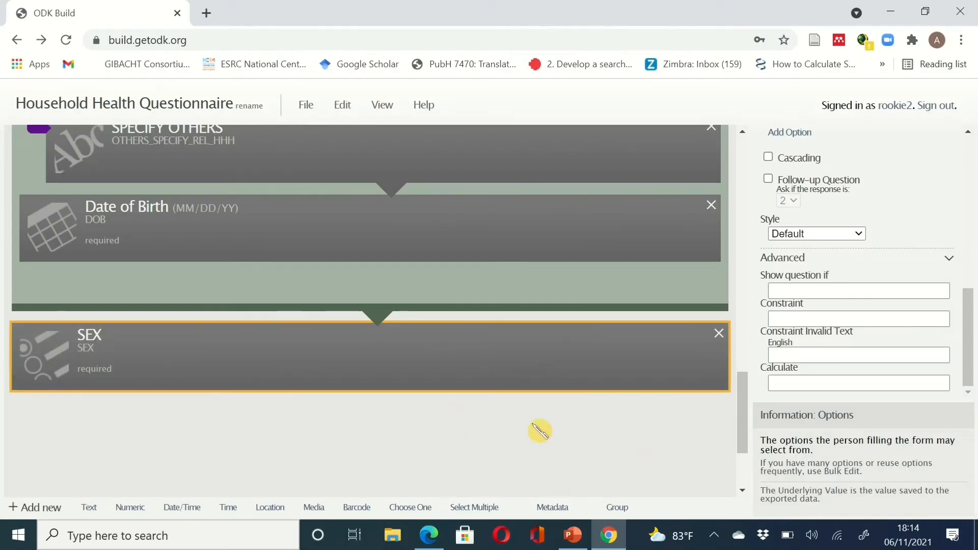
- Add a required Choose One question EDU_LEVEL labelled with the pasted education heading
left_click(423, 512)
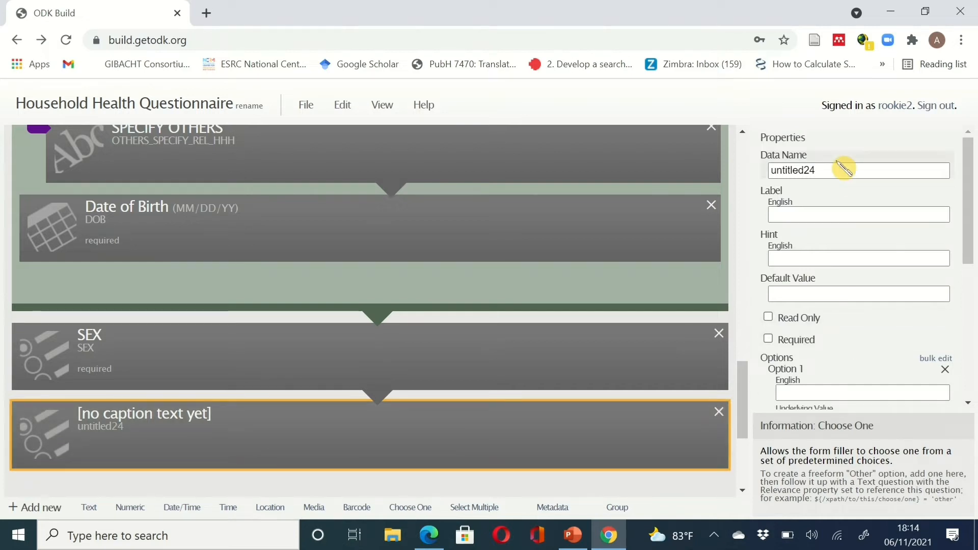
left_click_drag(832, 170, 764, 179)
key("ctrl+v")
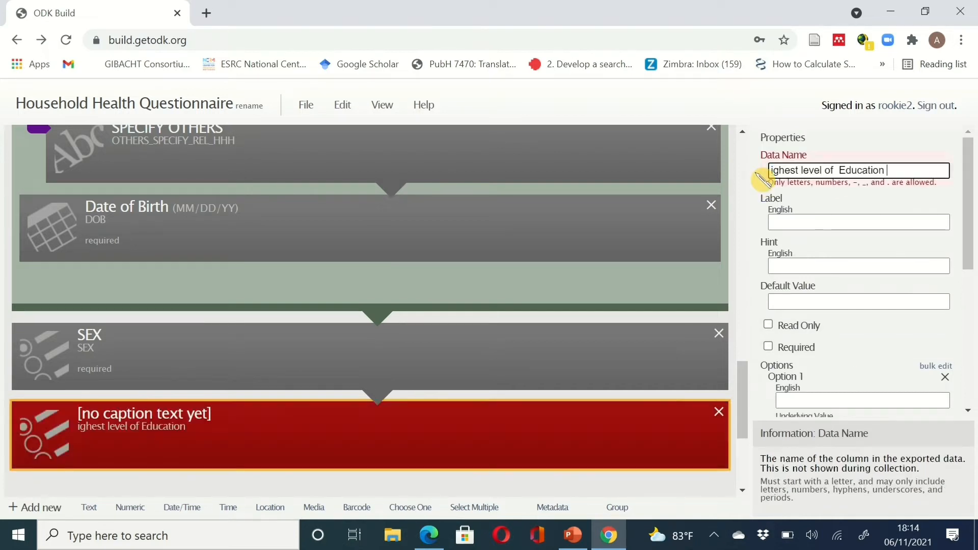
key("ctrl+z")
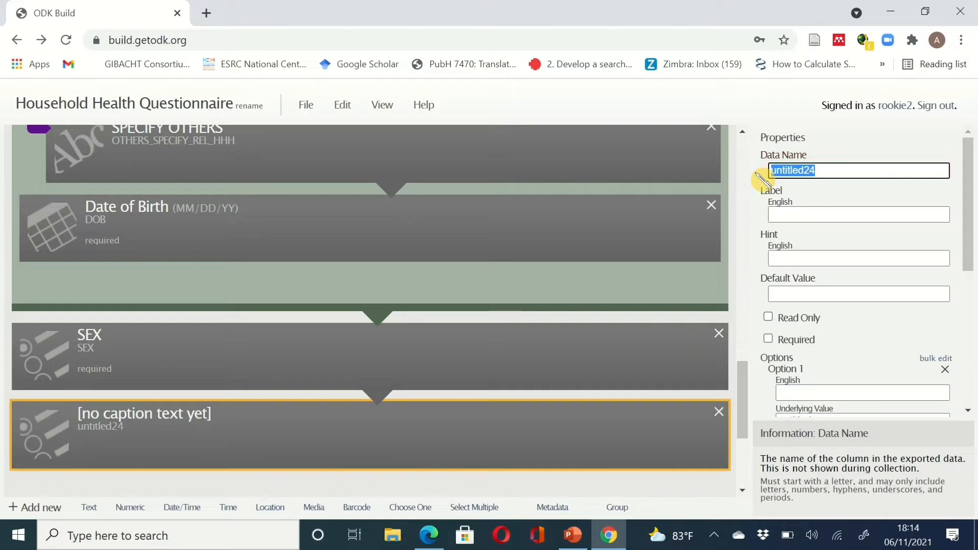
left_click(789, 216)
key("ctrl+v")
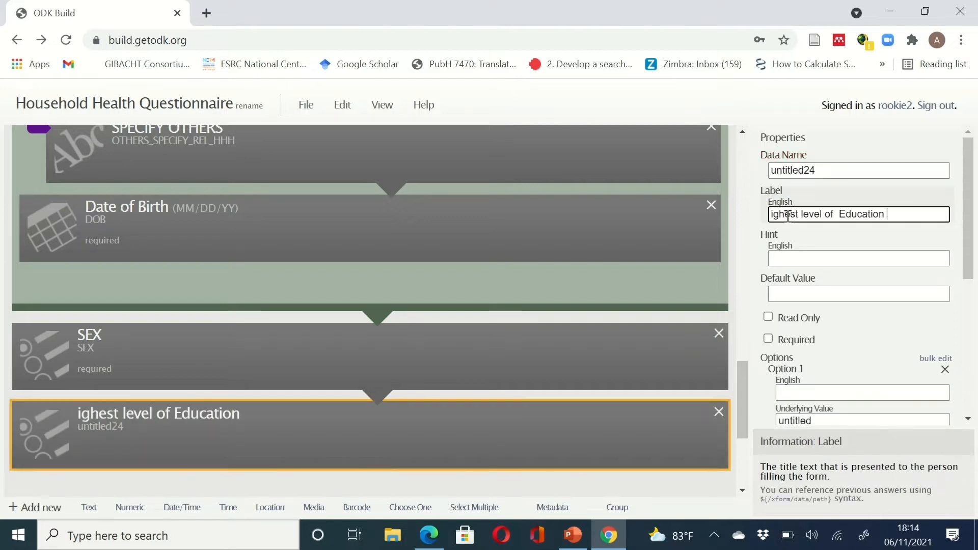
left_click_drag(821, 169, 749, 172)
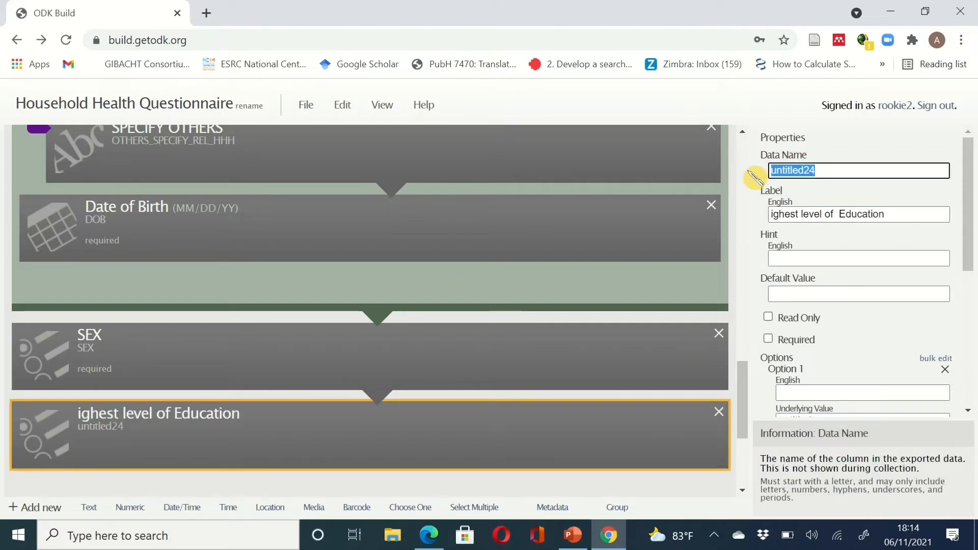
type("EDU_LEVEL")
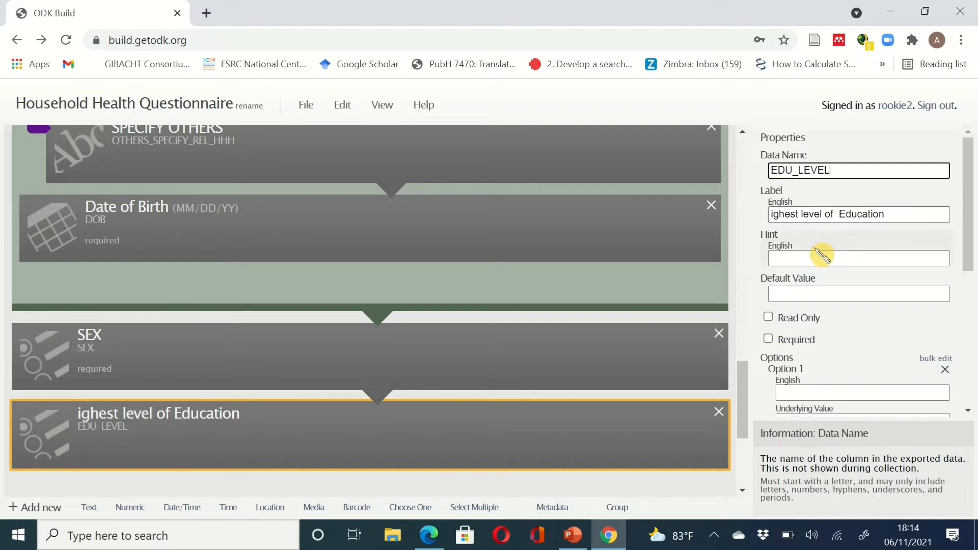
left_click(810, 339)
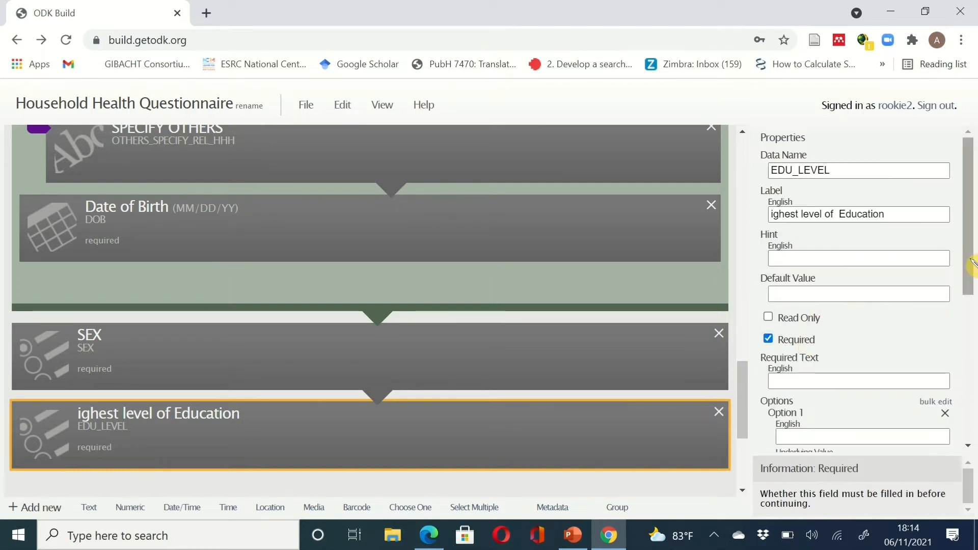
left_click_drag(975, 279, 975, 352)
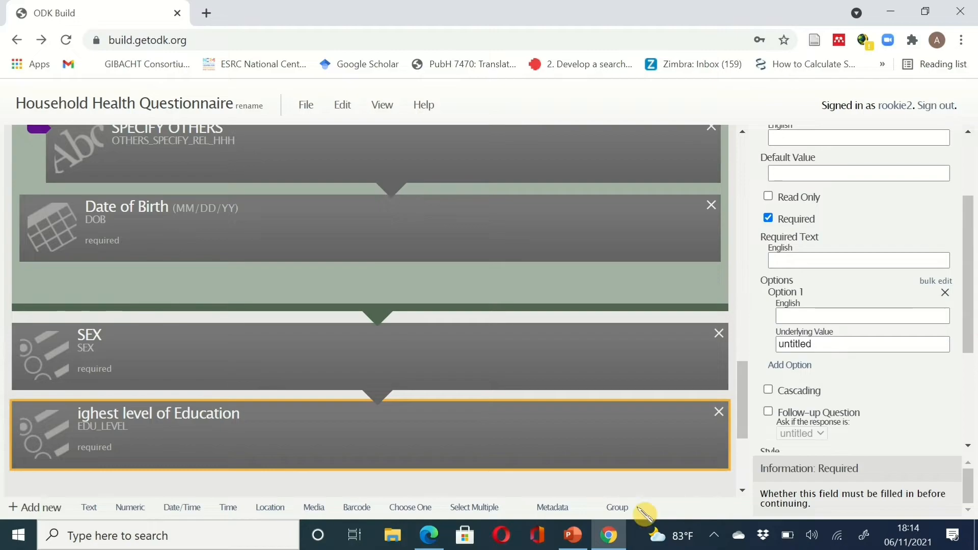
left_click(612, 539)
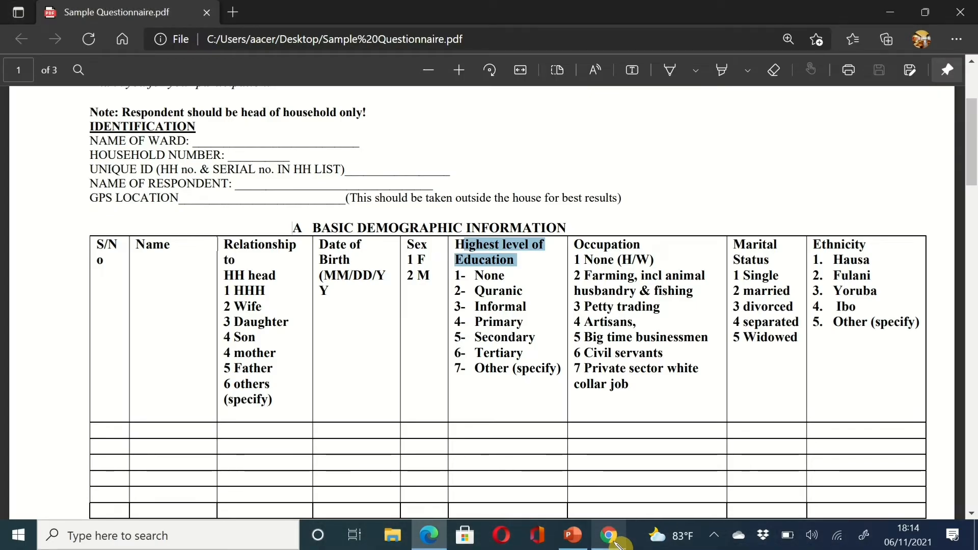
- Enter education options NONE (value 1) and QURANIC (value 2)
left_click(609, 535)
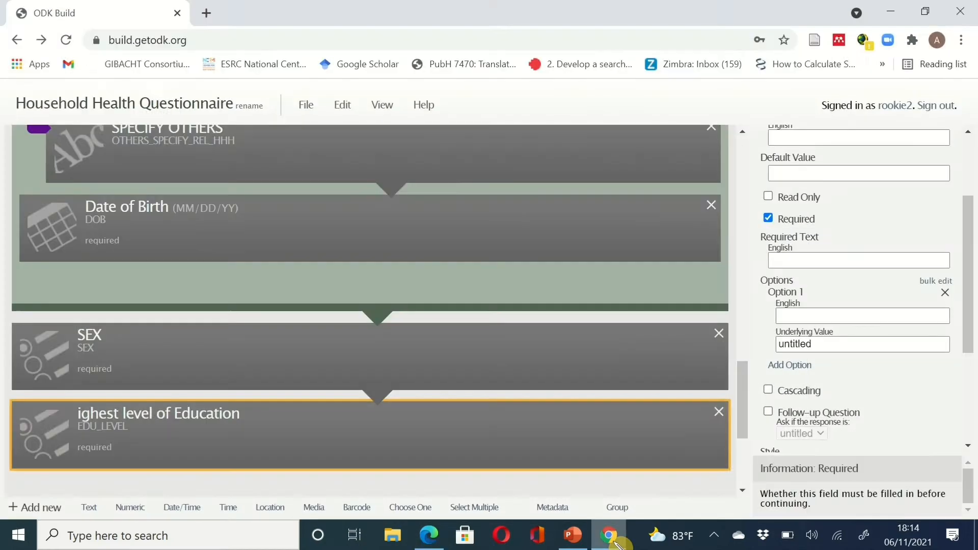
left_click(789, 316)
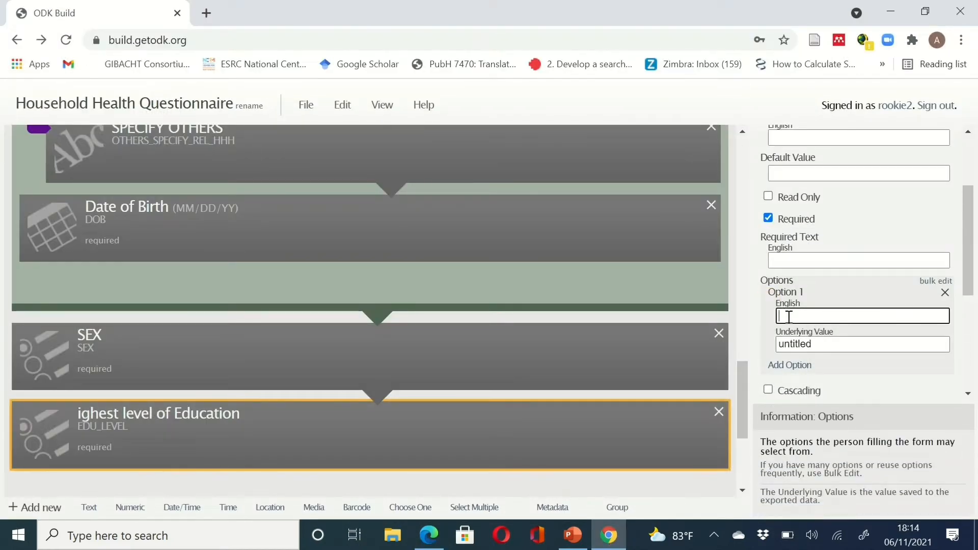
type("NONE")
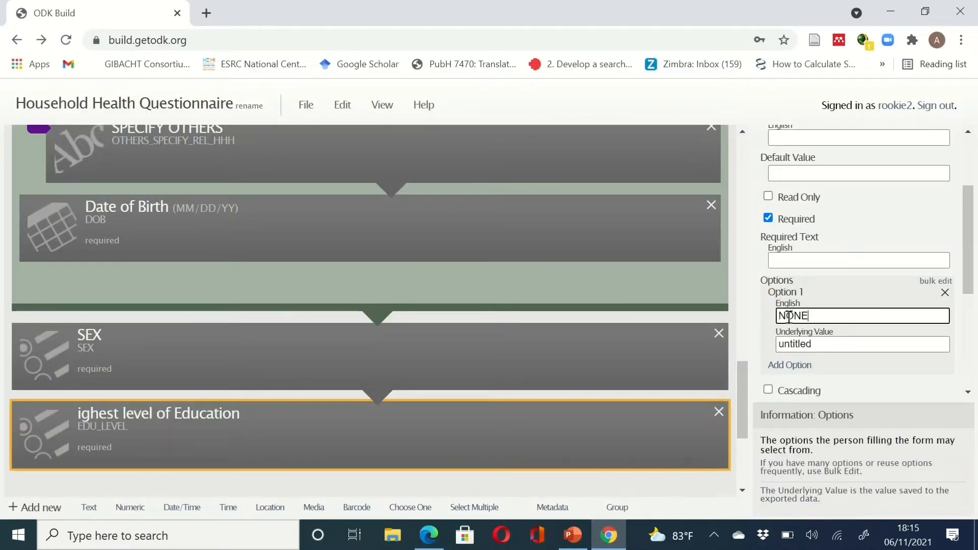
left_click(812, 346)
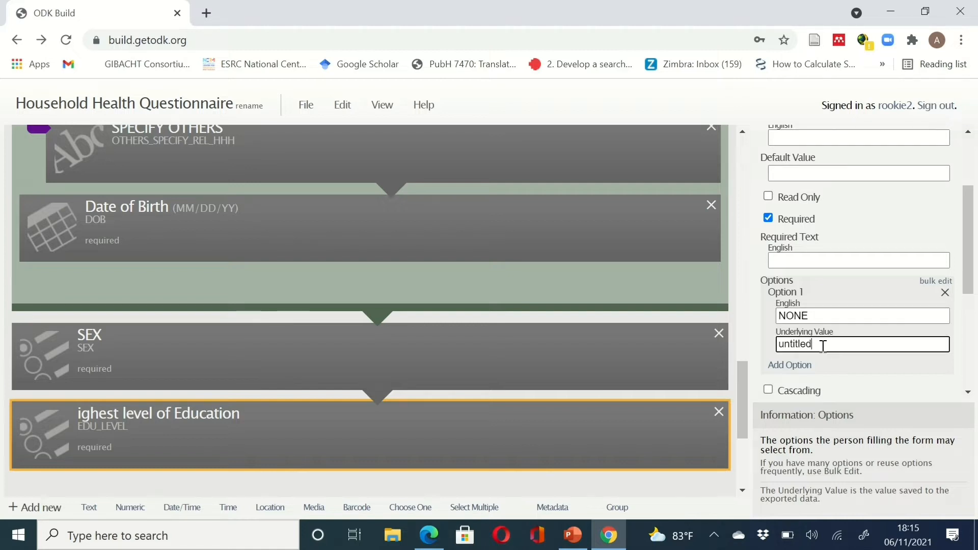
key("ctrl+a")
type("1")
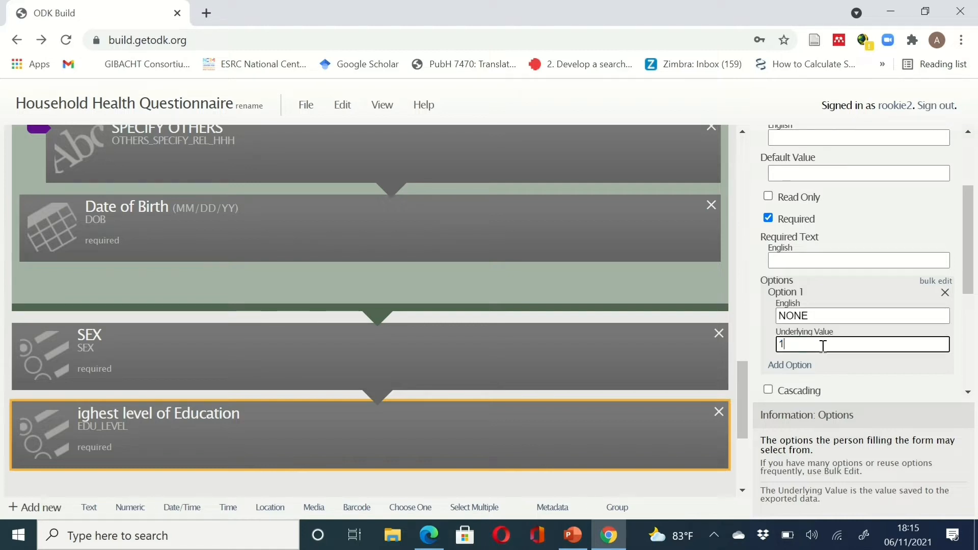
left_click(790, 370)
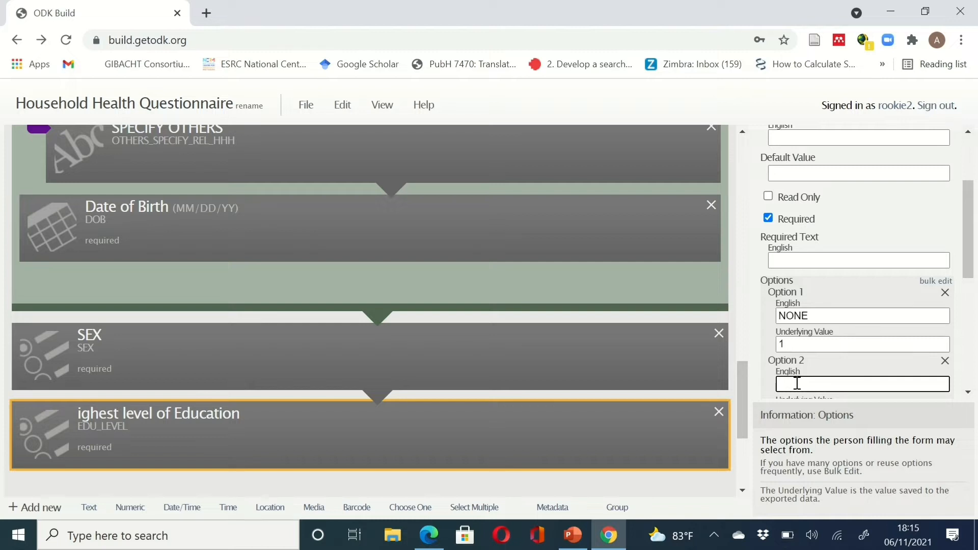
type("RANIC")
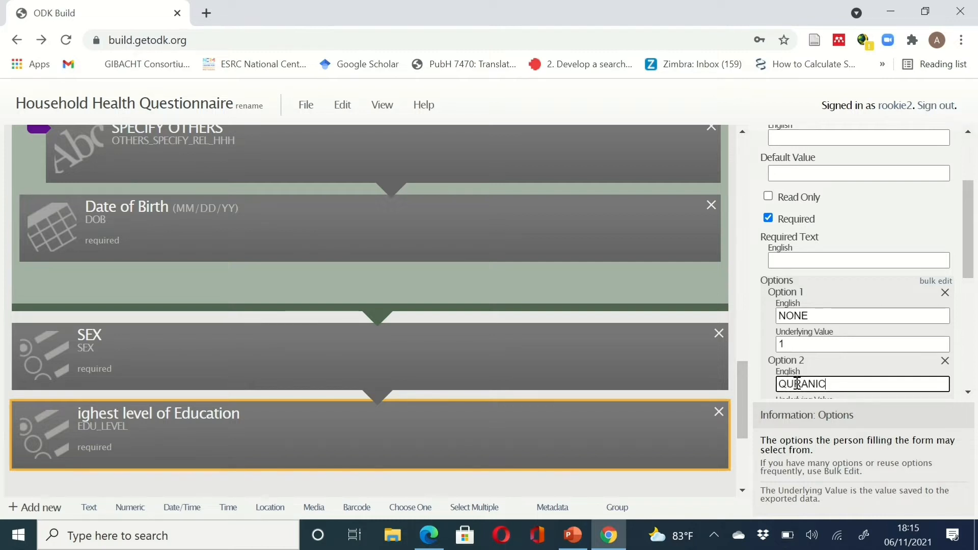
left_click_drag(973, 257, 974, 336)
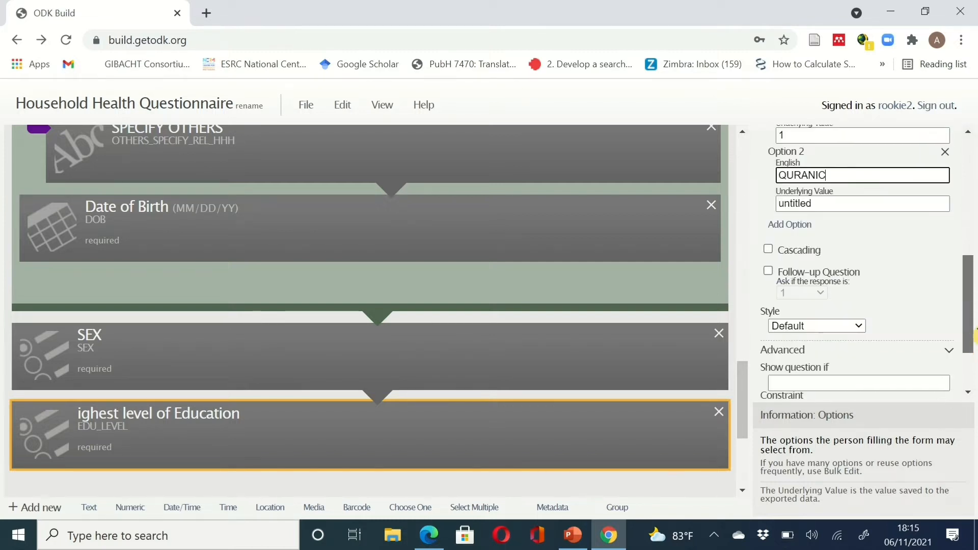
double_click(809, 204)
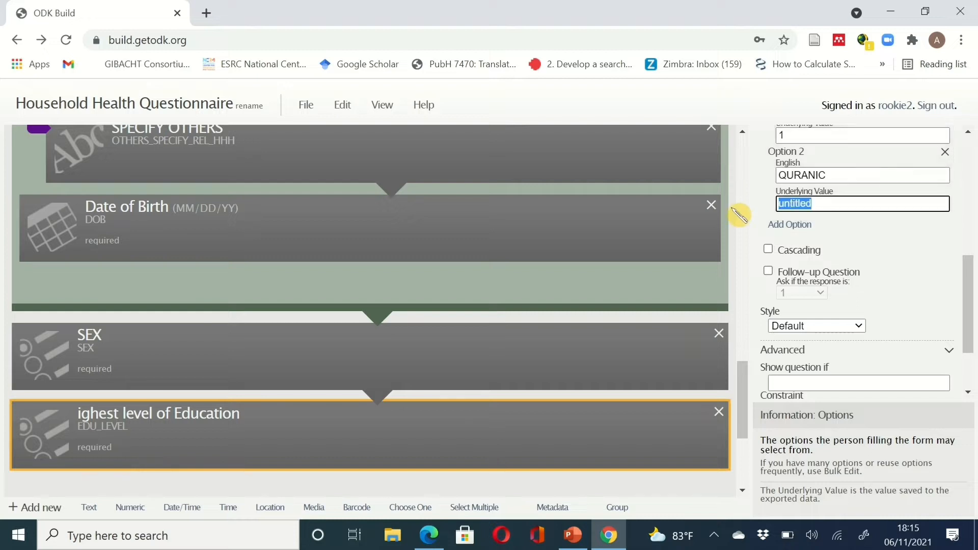
type("2")
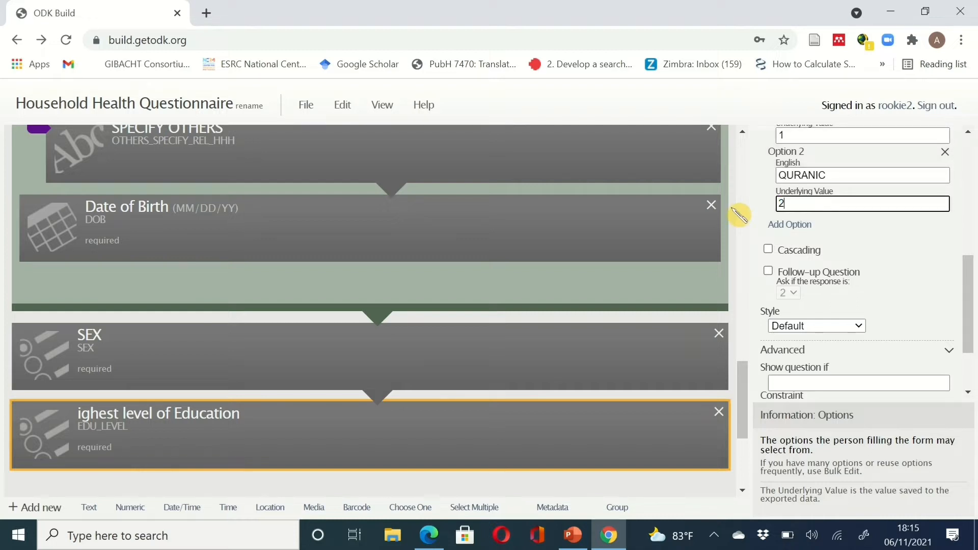
- Add options PRIMARY (value 3) and SECONDARY (value 4)
left_click(787, 224)
left_click(797, 242)
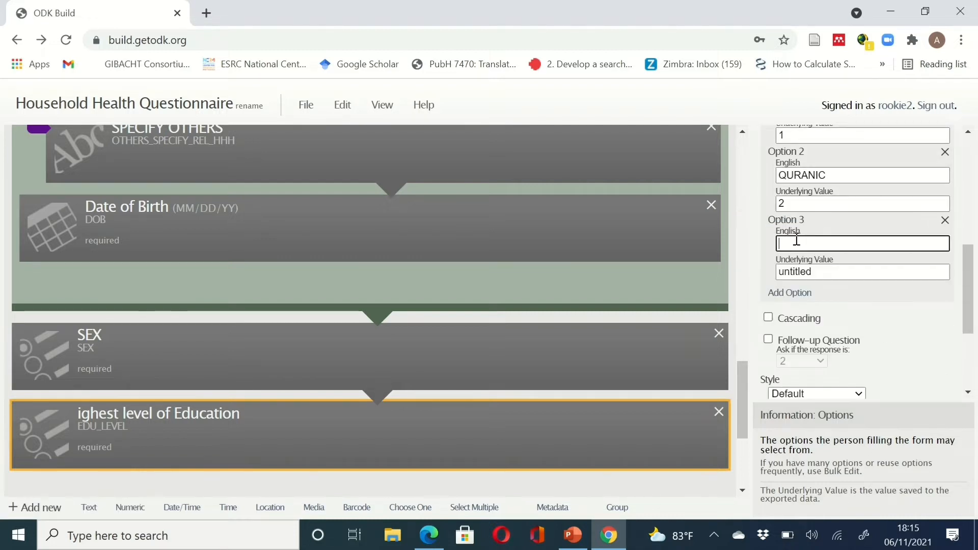
type("PRIMARY")
left_click(825, 270)
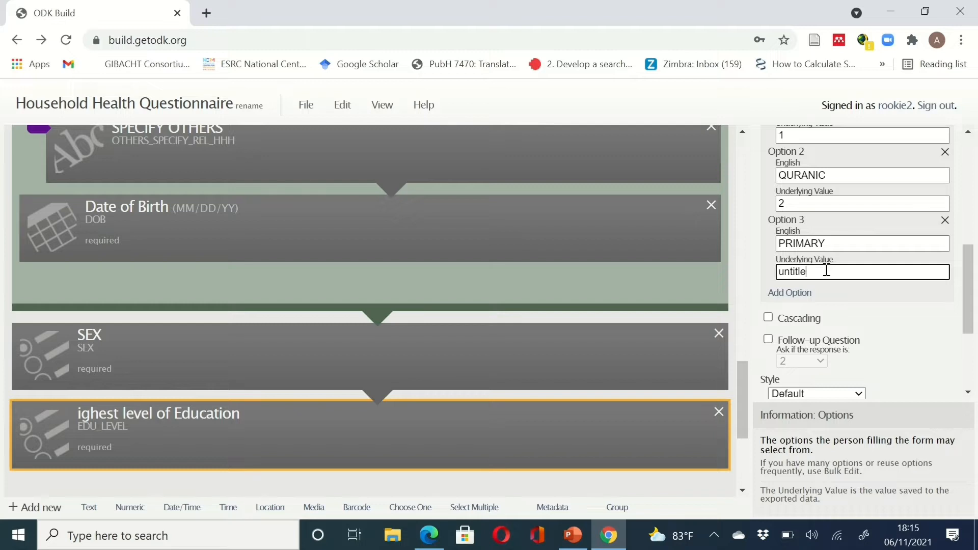
key("BackSpace")
key("BackSpace")
key("BackSpace")
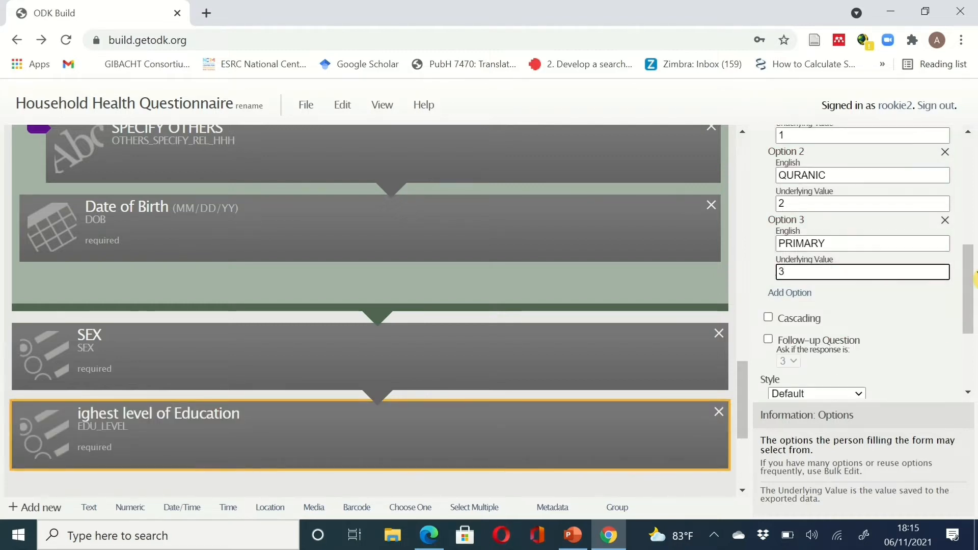
left_click_drag(974, 279, 973, 298)
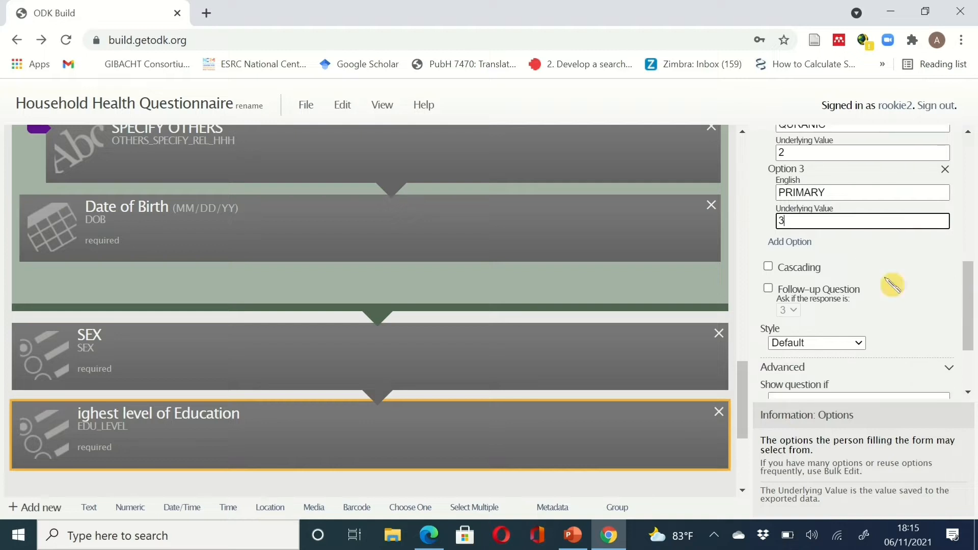
left_click(798, 241)
left_click(809, 257)
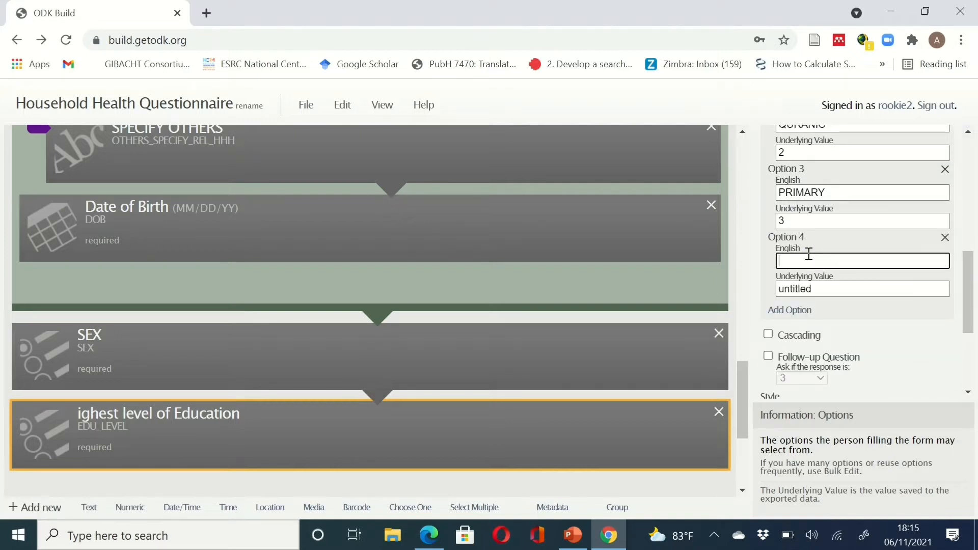
type("SECONDARY")
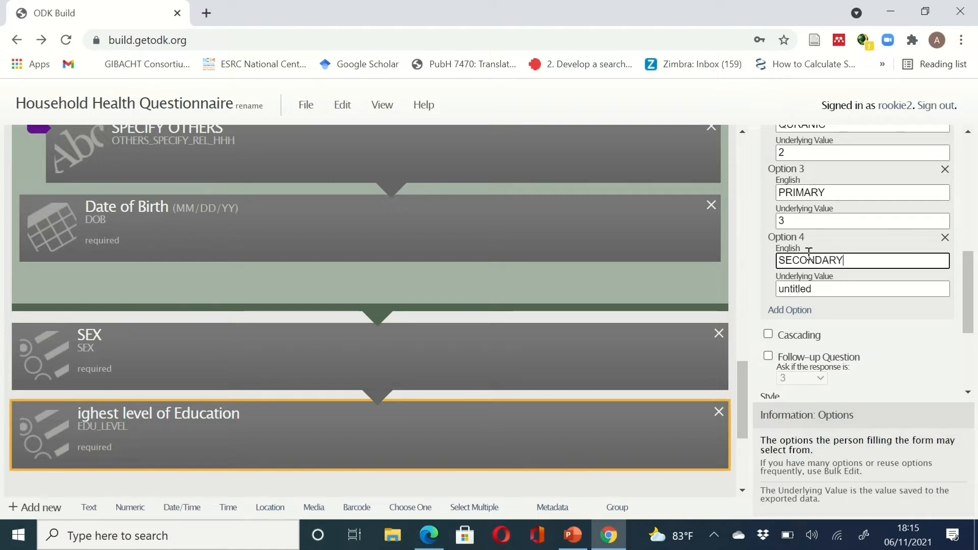
left_click(822, 291)
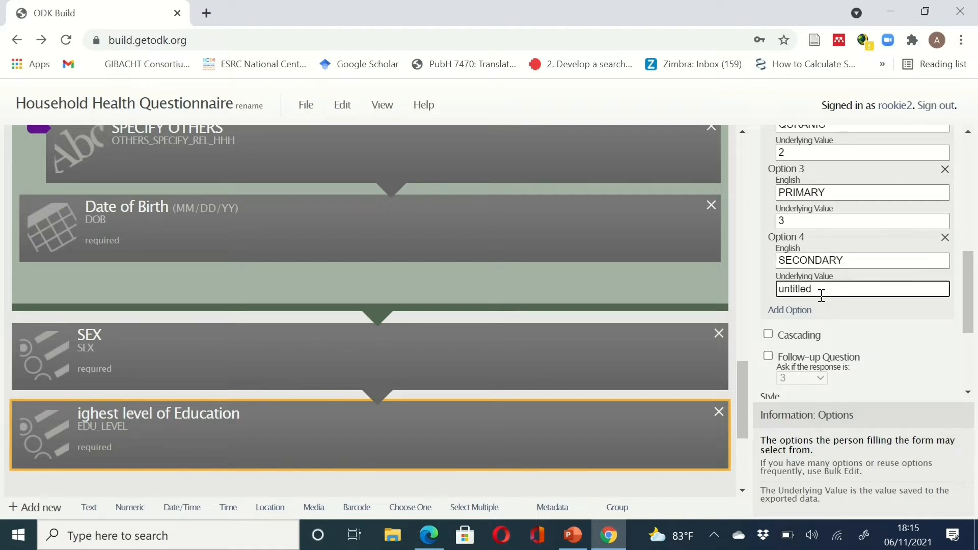
double_click(822, 295)
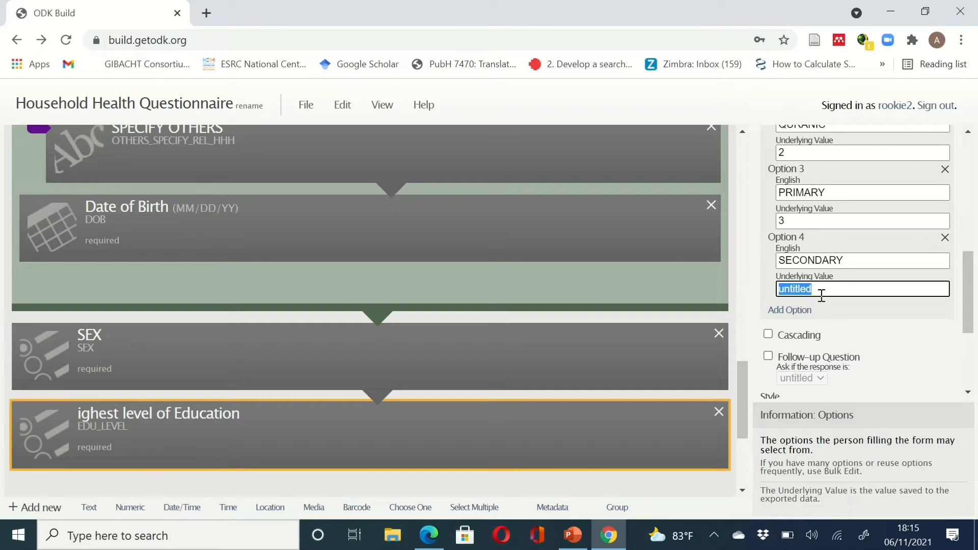
type("4")
- Add option TERTIARY (value 5) and an empty sixth option
left_click(803, 310)
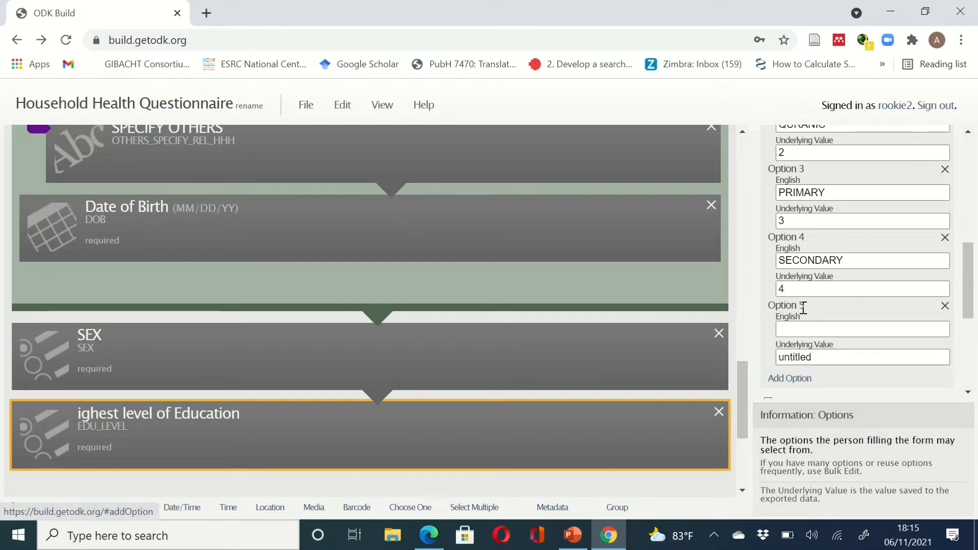
left_click(799, 334)
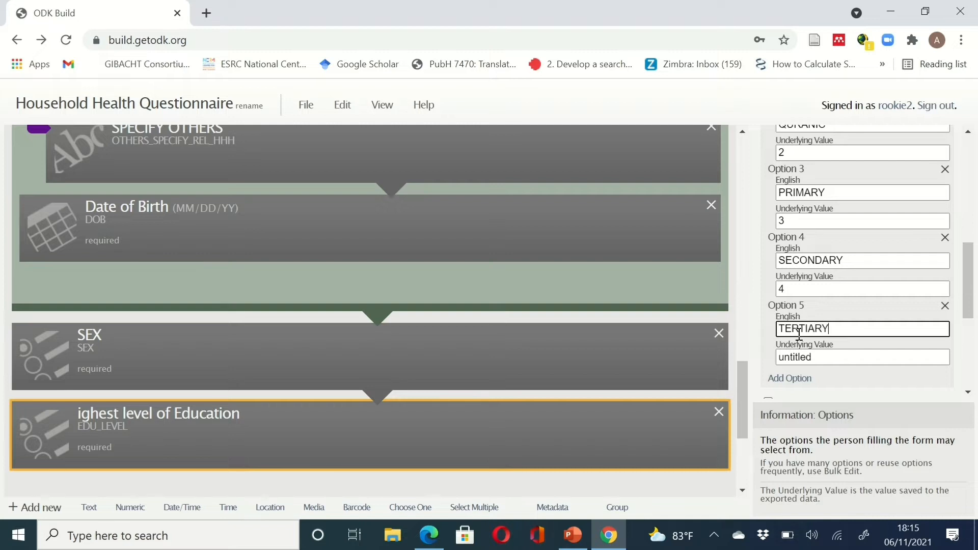
left_click(816, 358)
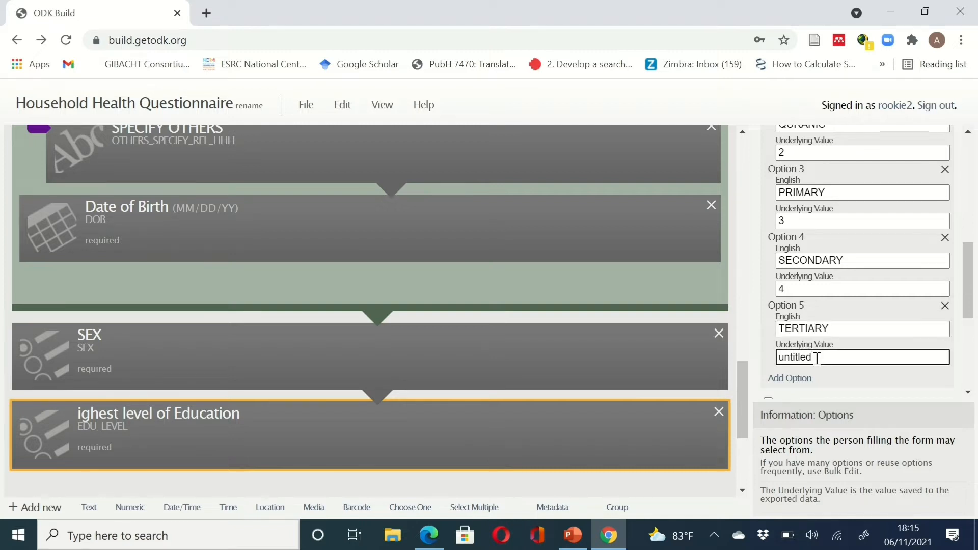
double_click(817, 358)
type("5")
left_click(798, 380)
left_click(619, 545)
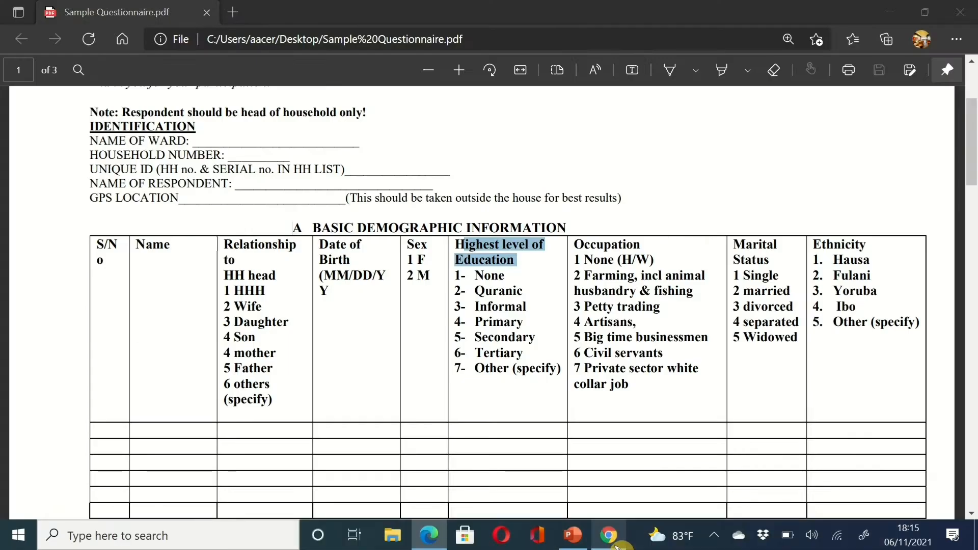
- Label EDU_LEVEL's option 6 'OTHER SPECIFY' and set its underlying value to 6
left_click(620, 545)
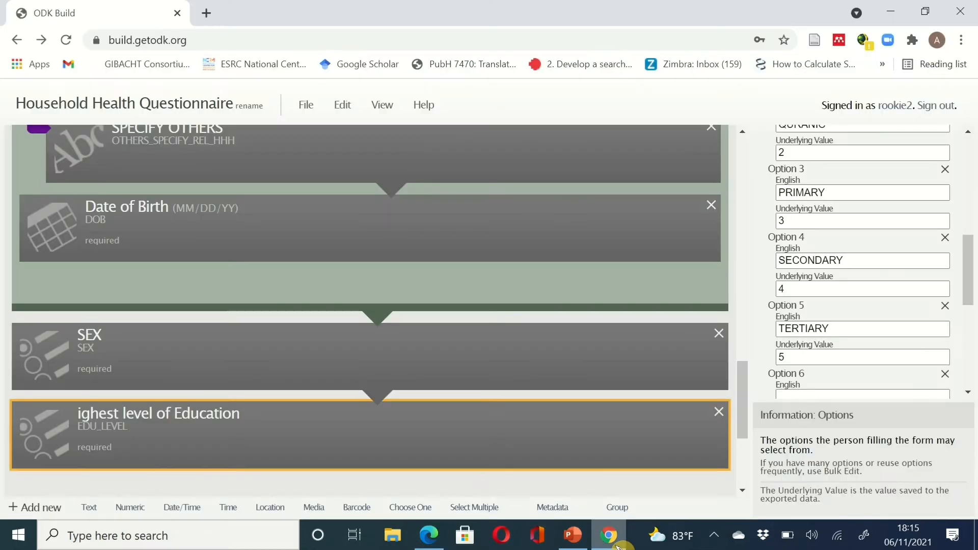
scroll(852, 350, "down", 1)
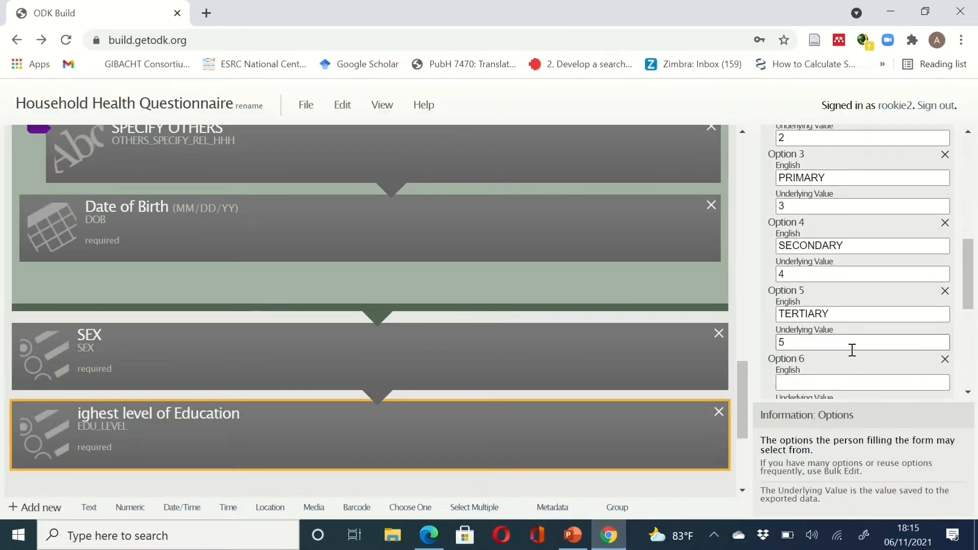
scroll(823, 345, "up", 1)
scroll(823, 338, "down", 3)
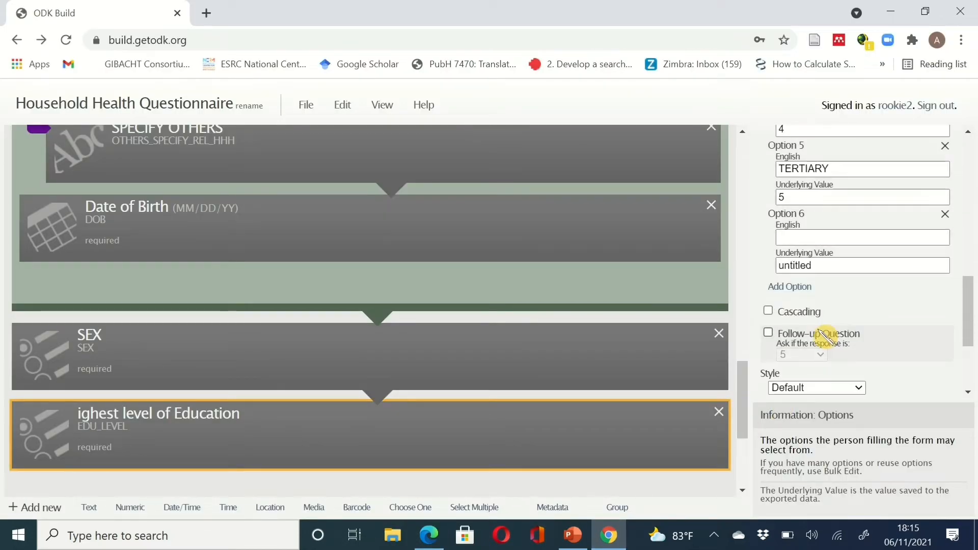
left_click(815, 233)
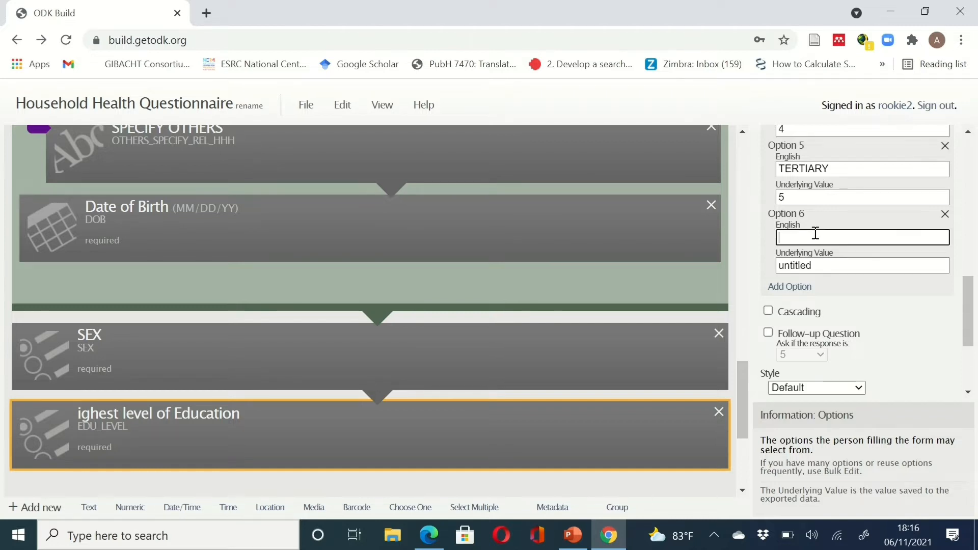
type("OTHER")
type("SPECIFY")
left_click(830, 262)
left_click_drag(831, 266, 728, 262)
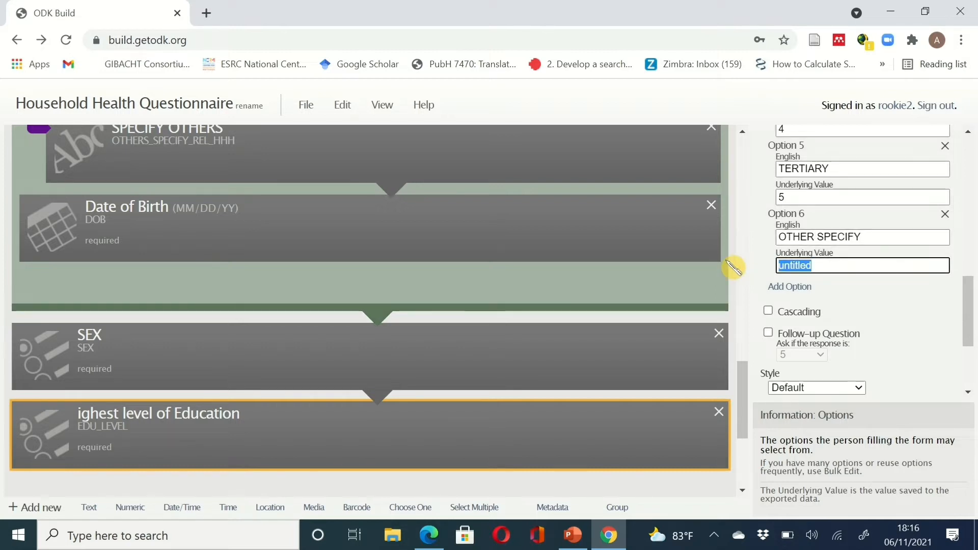
type("6")
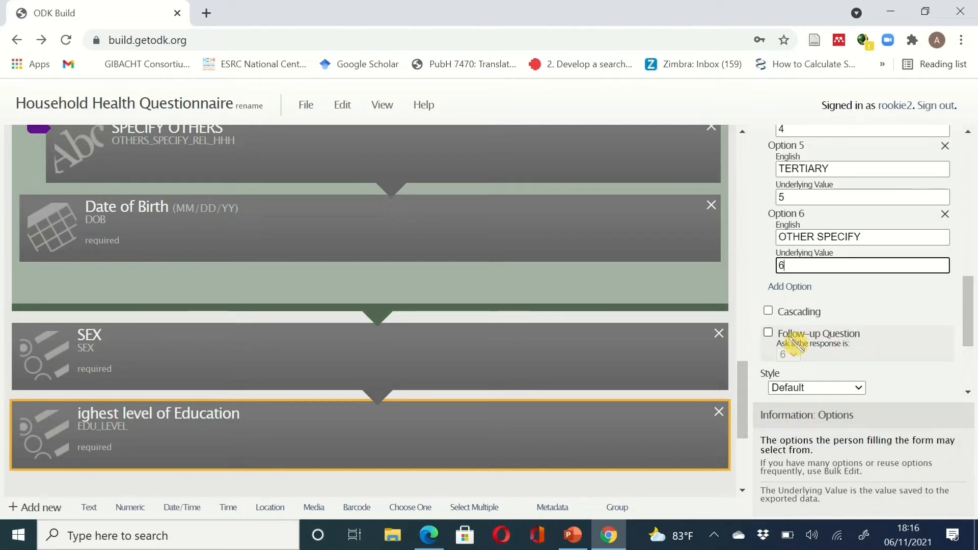
- Set a follow-up condition on Highest level of Education so it triggers only for response 6
left_click(768, 333)
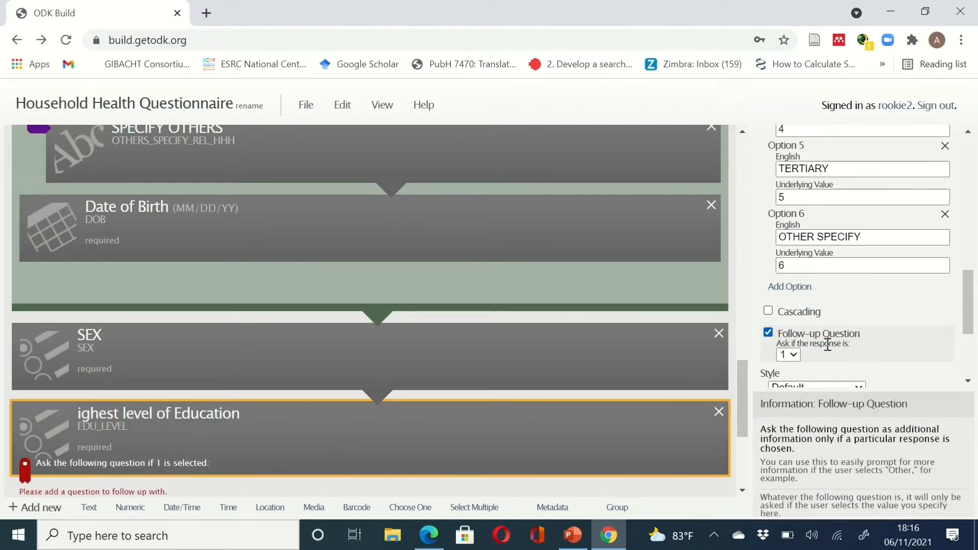
left_click(793, 355)
left_click(790, 496)
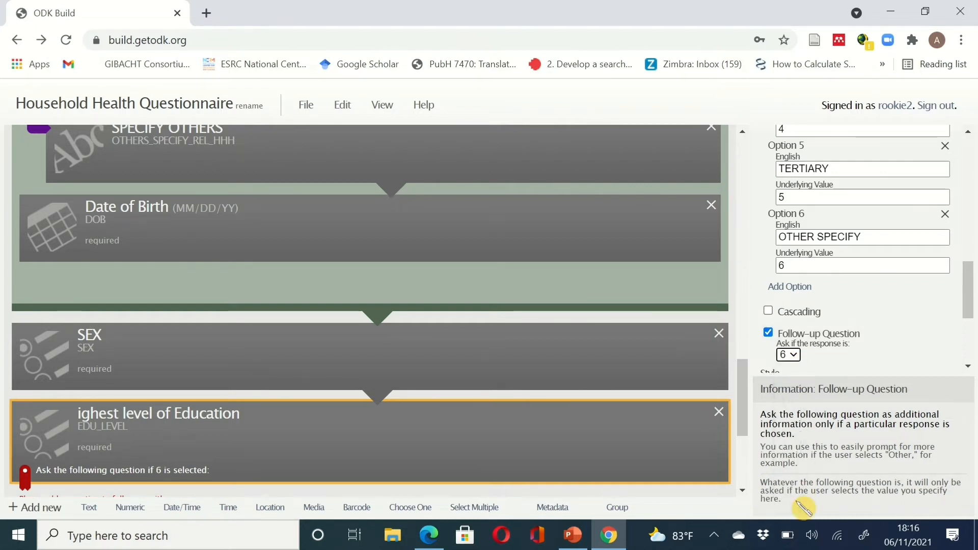
left_click_drag(972, 280, 973, 329)
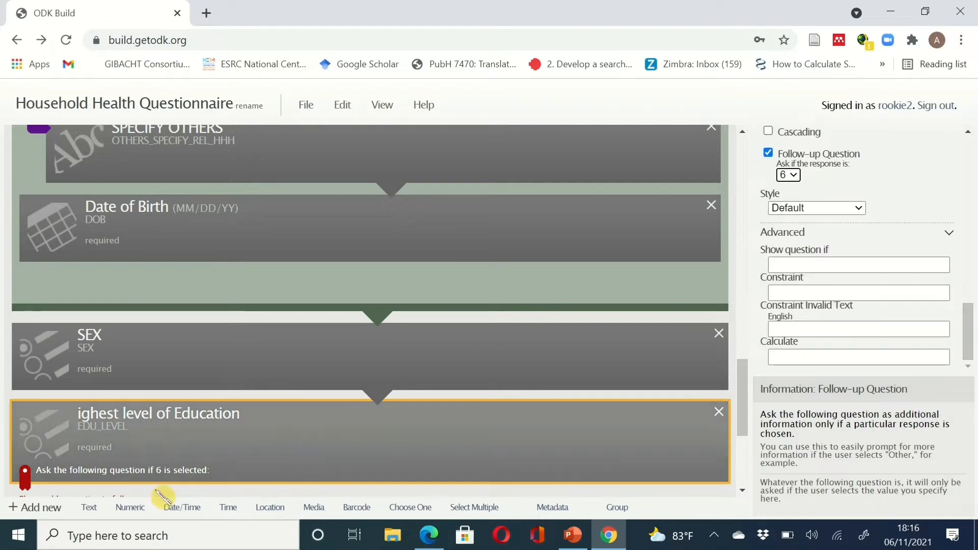
- Add a free-text follow-up question and change its data name from untitled25 to SPECIFY_OTHER_EDU
left_click(89, 508)
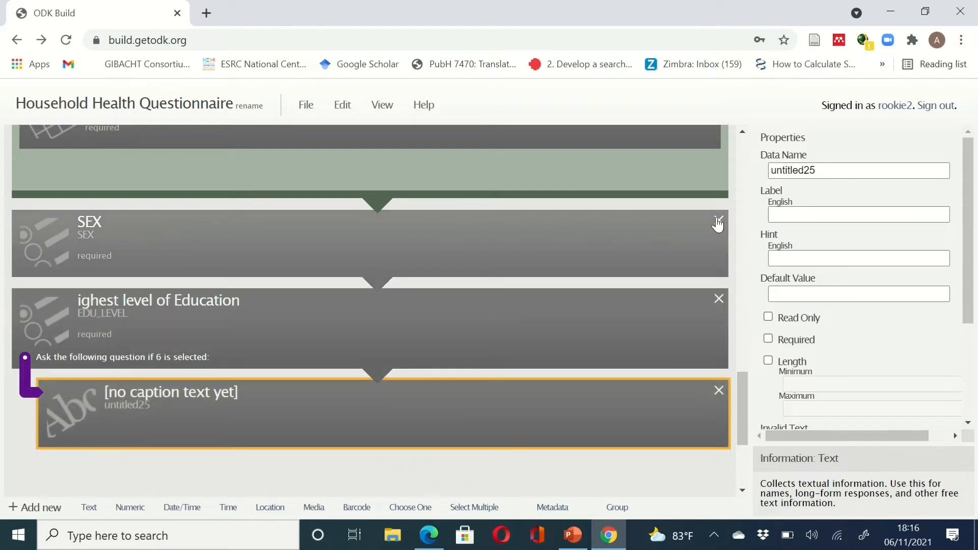
left_click(824, 173)
left_click_drag(824, 173, 759, 176)
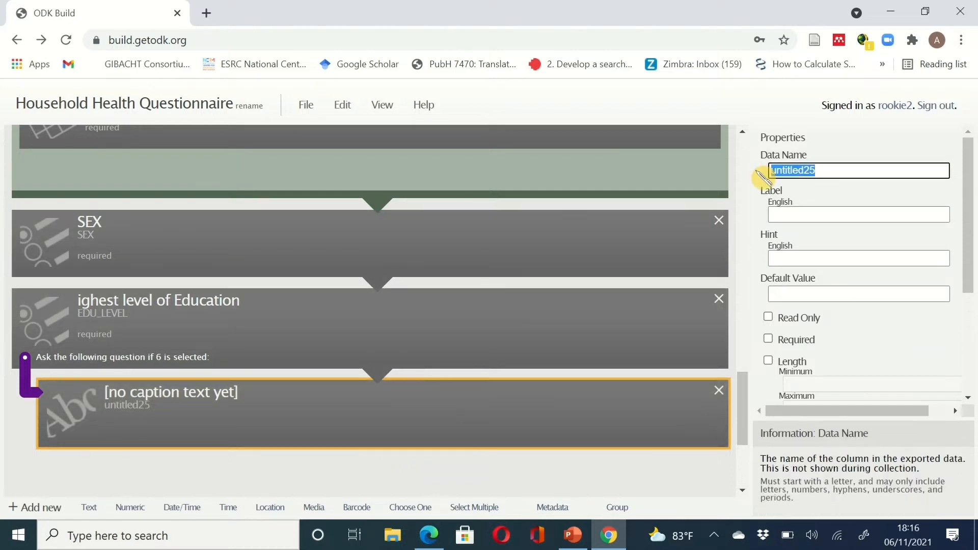
type("SPECIFY_")
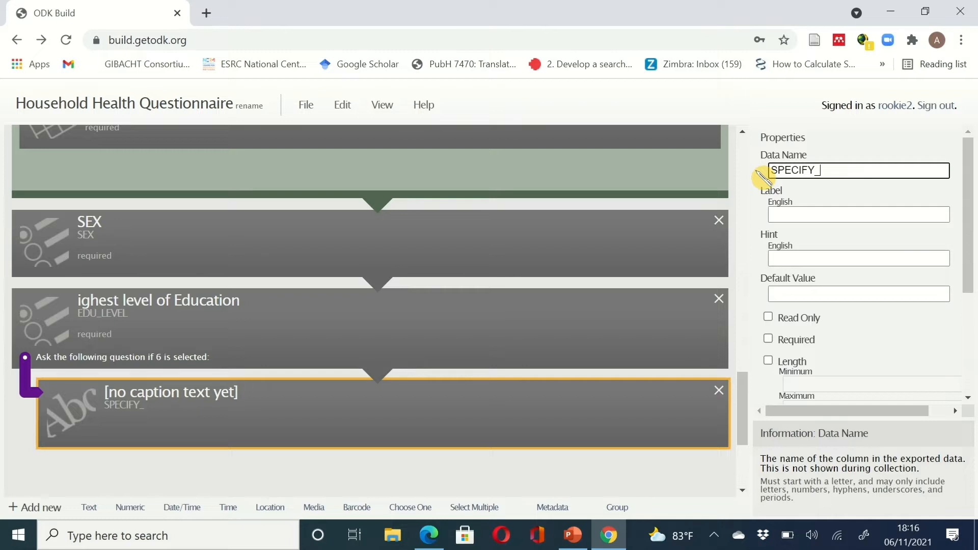
type("OTHR")
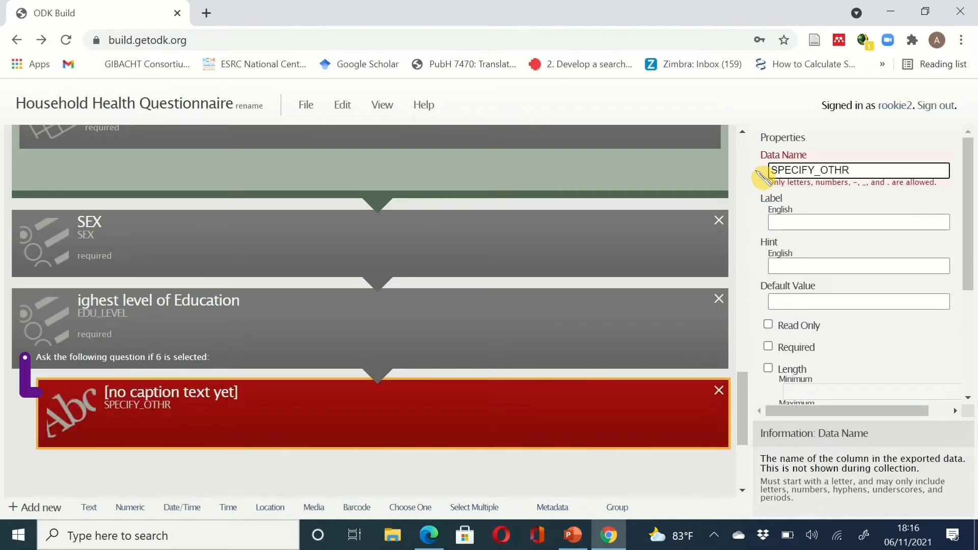
key("BackSpace")
key("BackSpace")
type("ER")
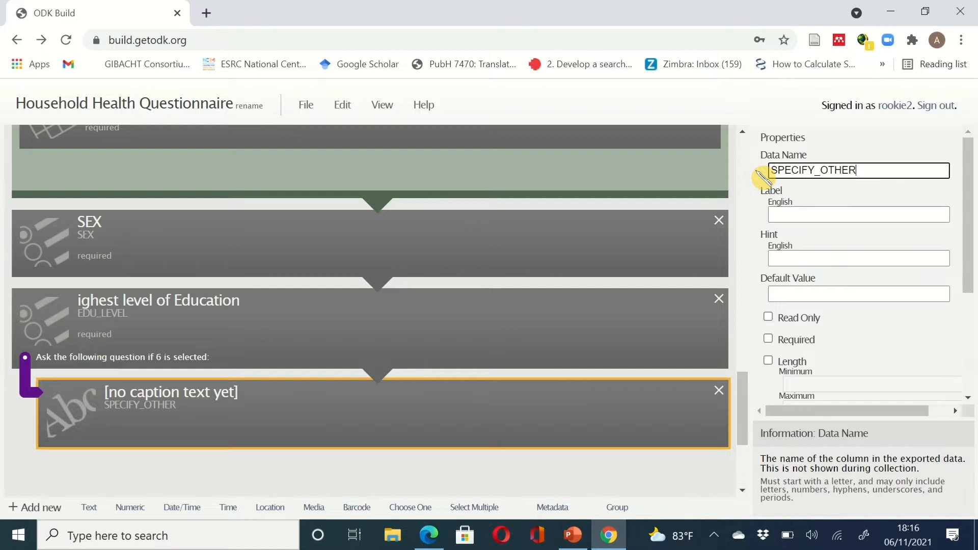
key("BackSpace")
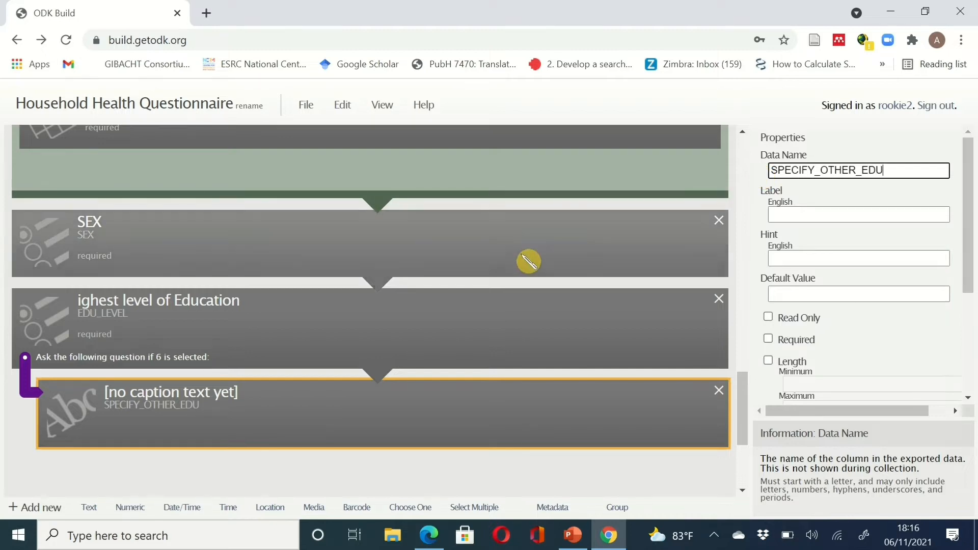
- Fix the education question's label to 'Highest level of Education' and mark it required
left_click(266, 317)
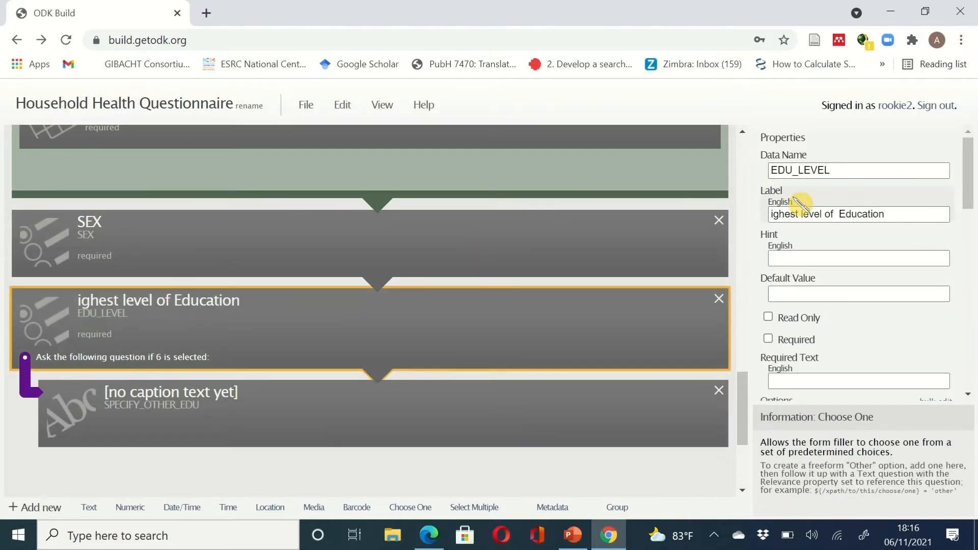
left_click(774, 214)
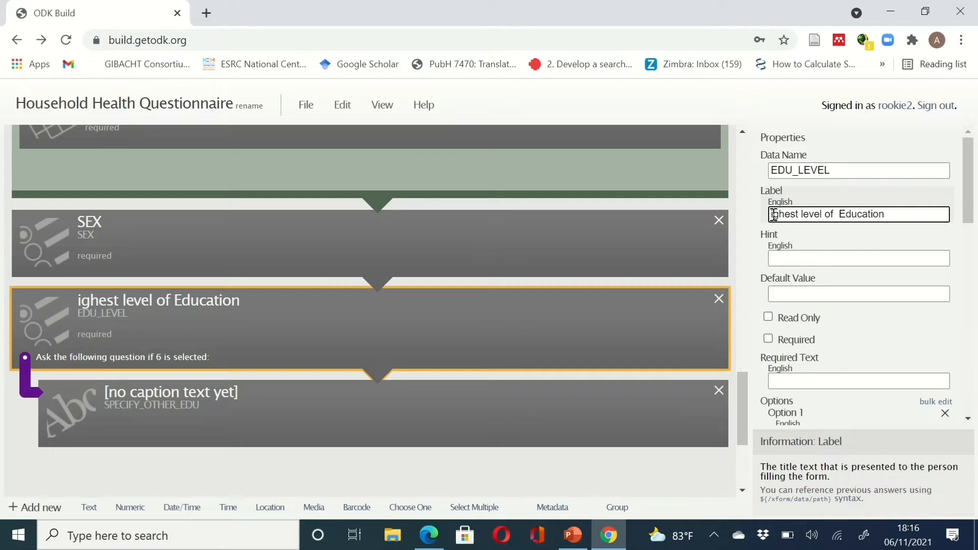
type("H")
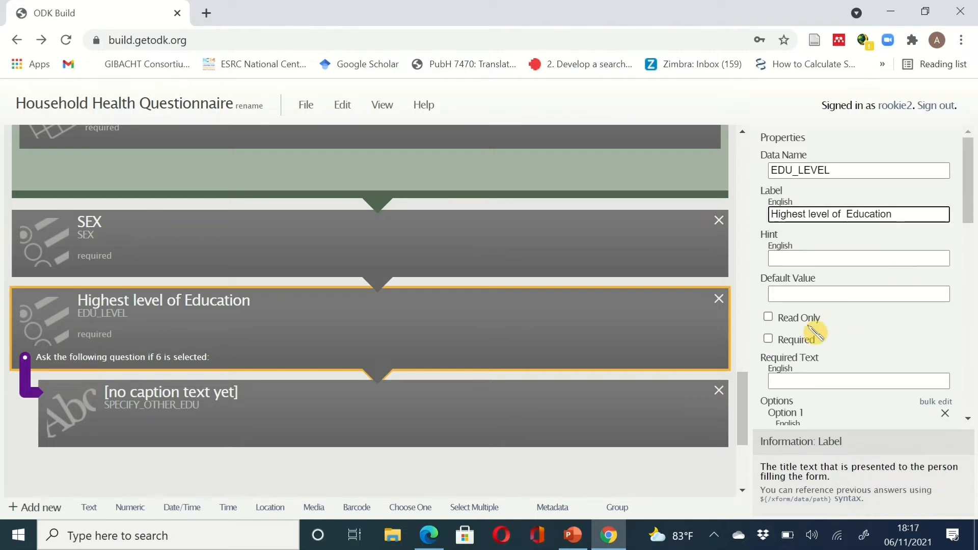
left_click(768, 339)
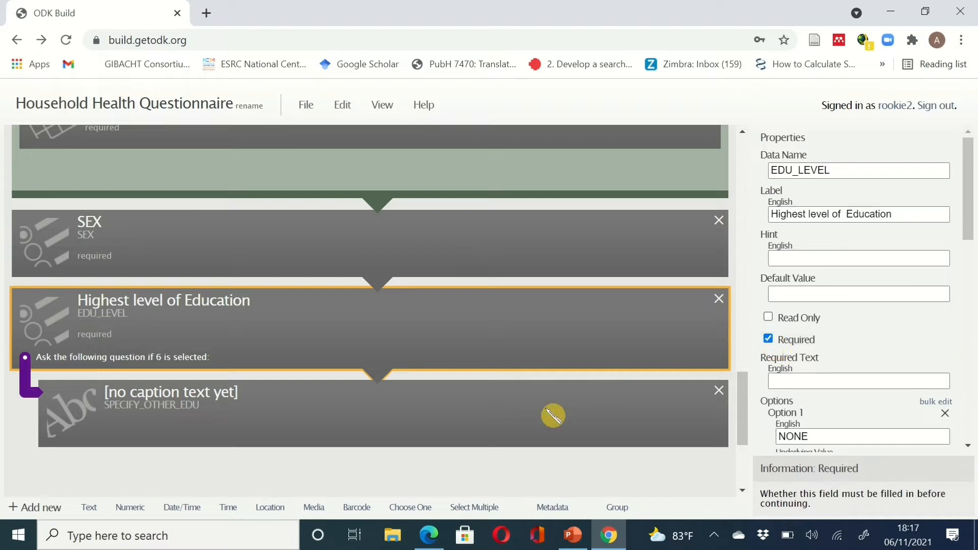
- Give the follow-up text question the label 'SPECIFY OTHER'
scroll(588, 389, "down", 3)
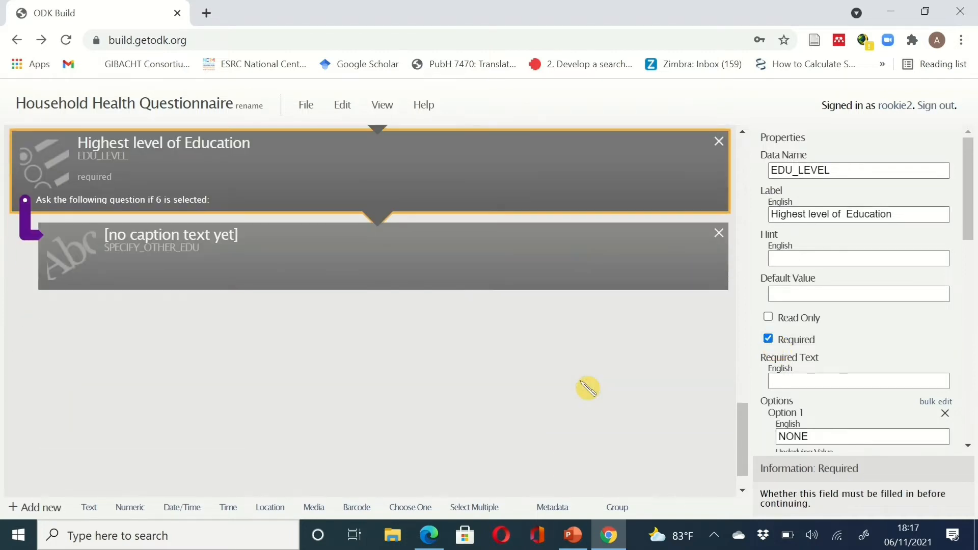
left_click(461, 283)
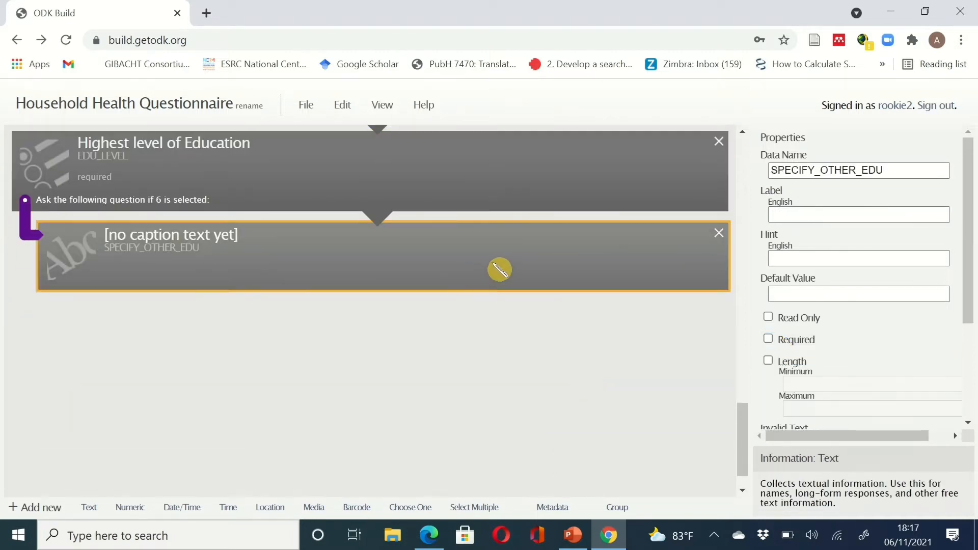
left_click(801, 212)
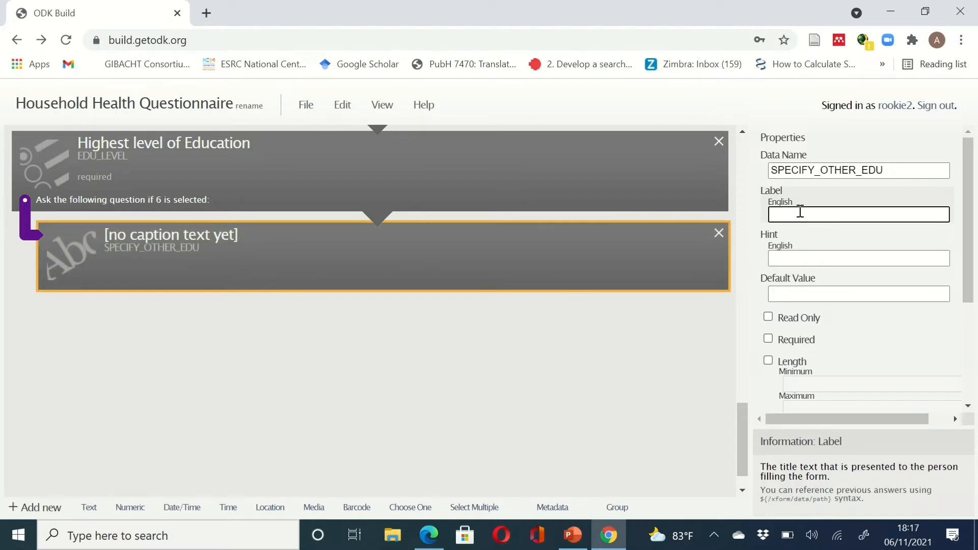
type("SPECIF")
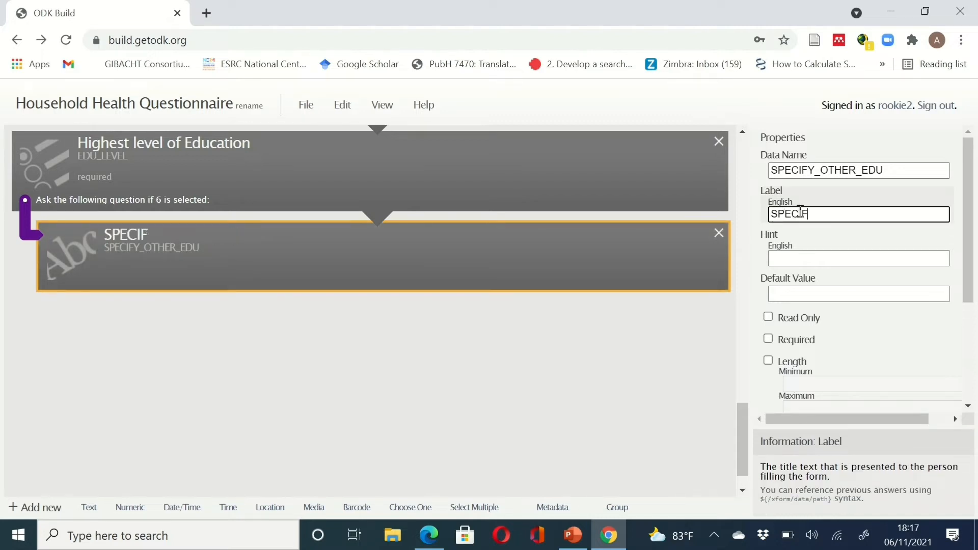
type("Y OTHER")
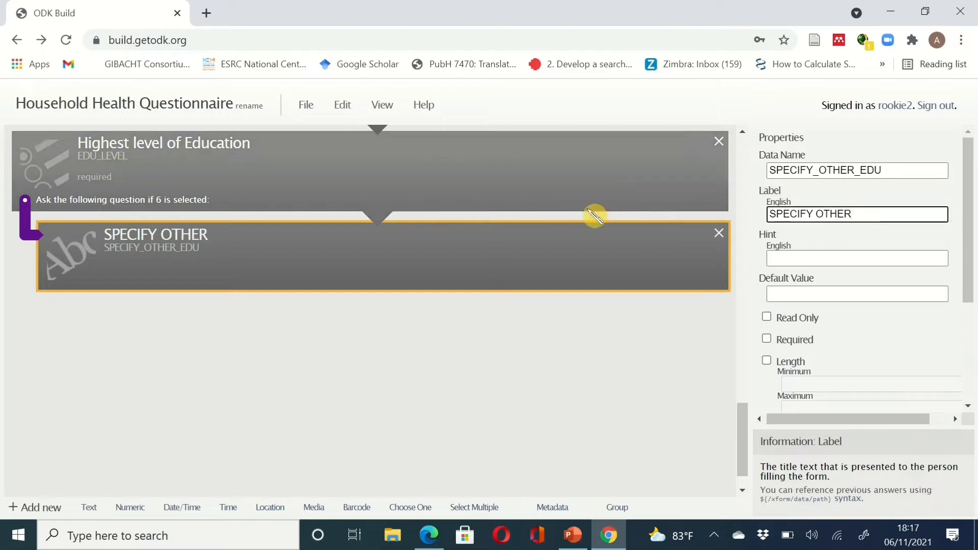
- Review the answer options of the Highest level of Education question
scroll(594, 215, "up", 3)
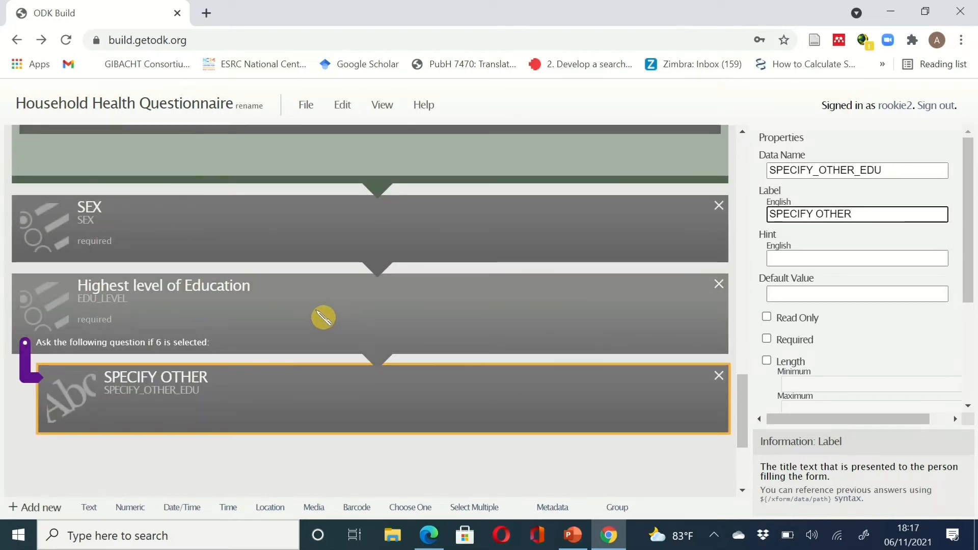
left_click(325, 317)
scroll(825, 243, "down", 4)
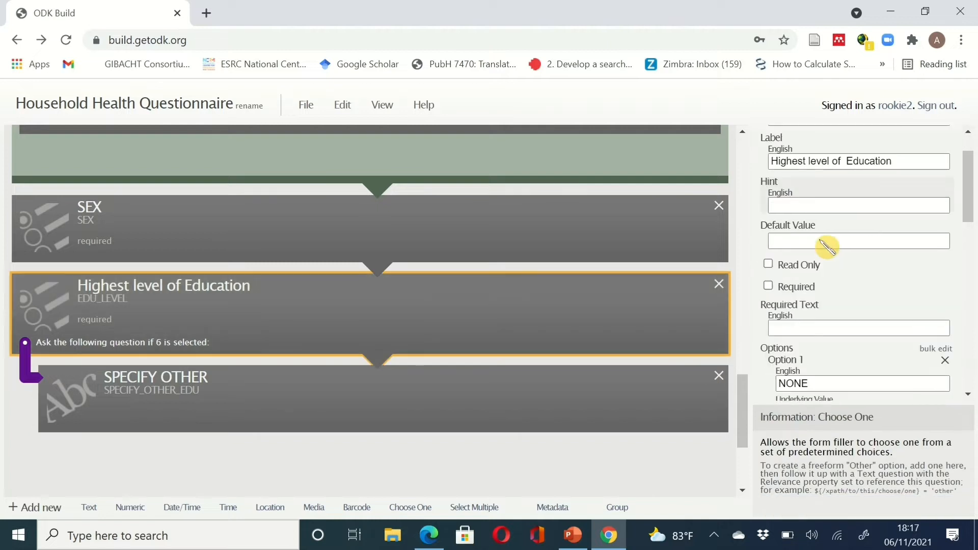
scroll(822, 240, "down", 4)
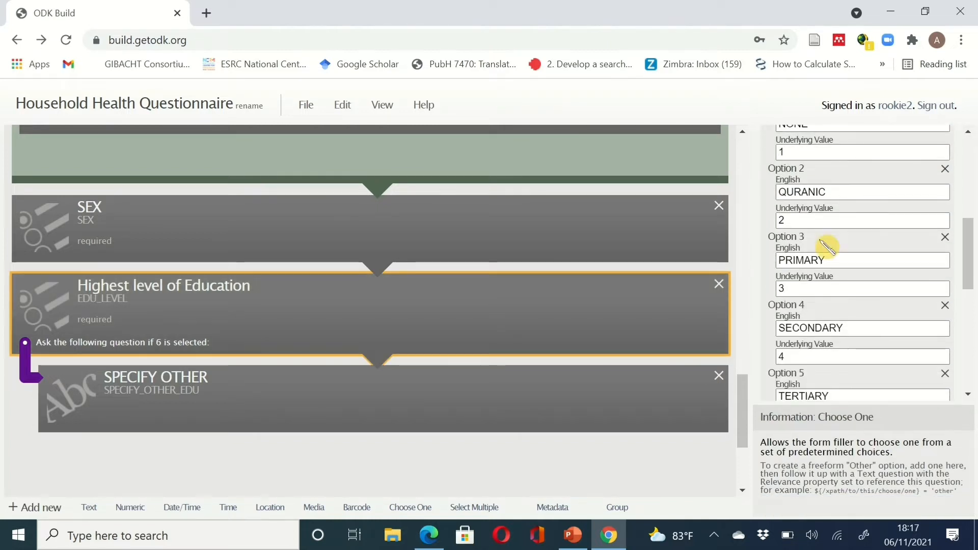
scroll(826, 243, "down", 3)
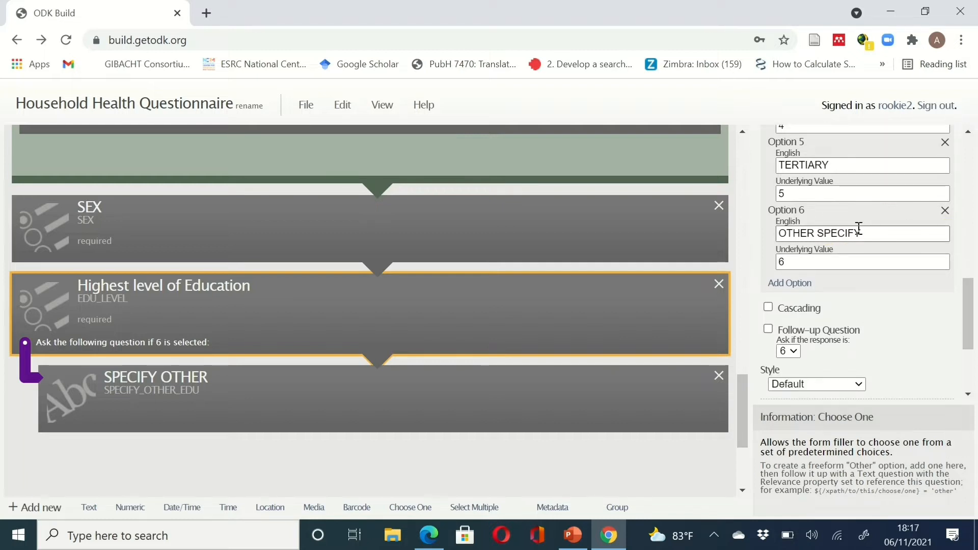
left_click(548, 322)
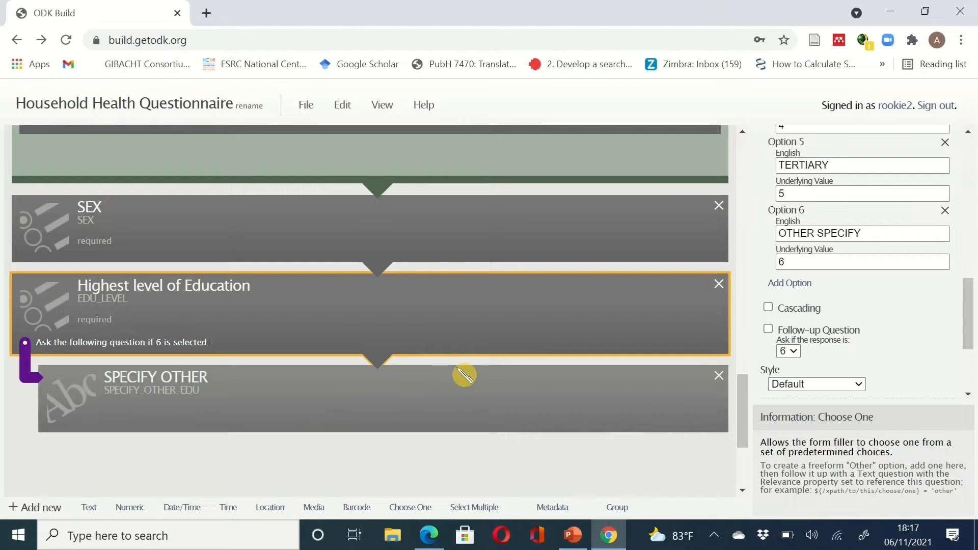
scroll(464, 376, "down", 2)
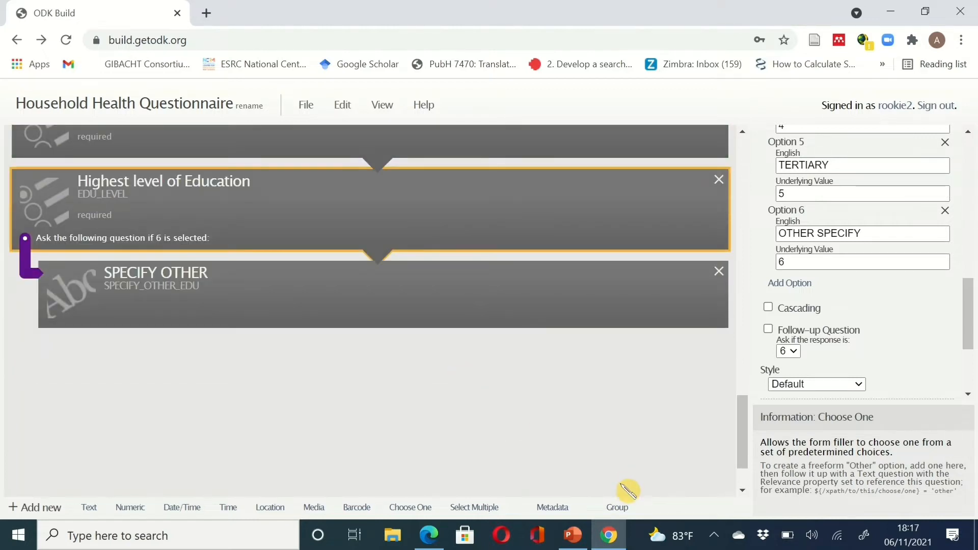
mouse_move(599, 540)
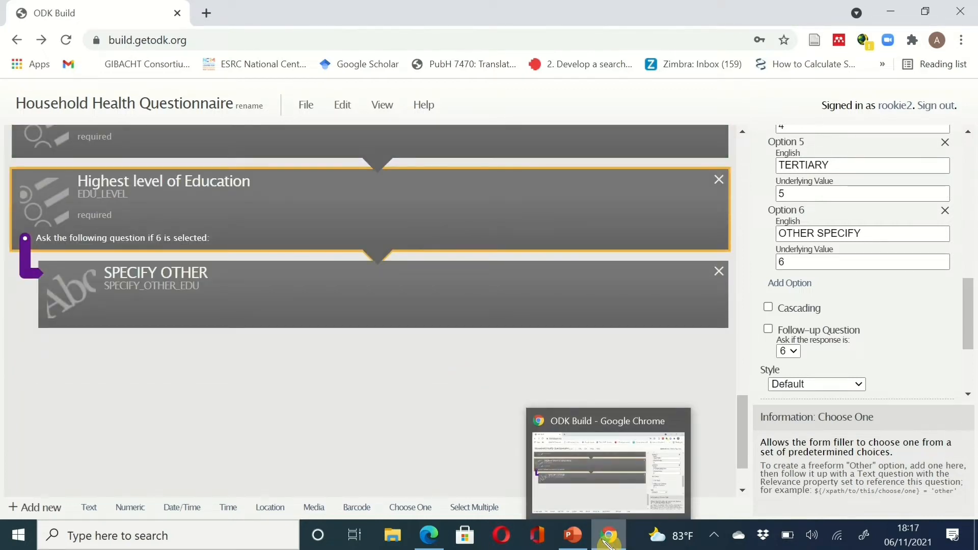
- Minimize the form builder and select the Occupation column with its options in the sample questionnaire PDF
left_click(608, 540)
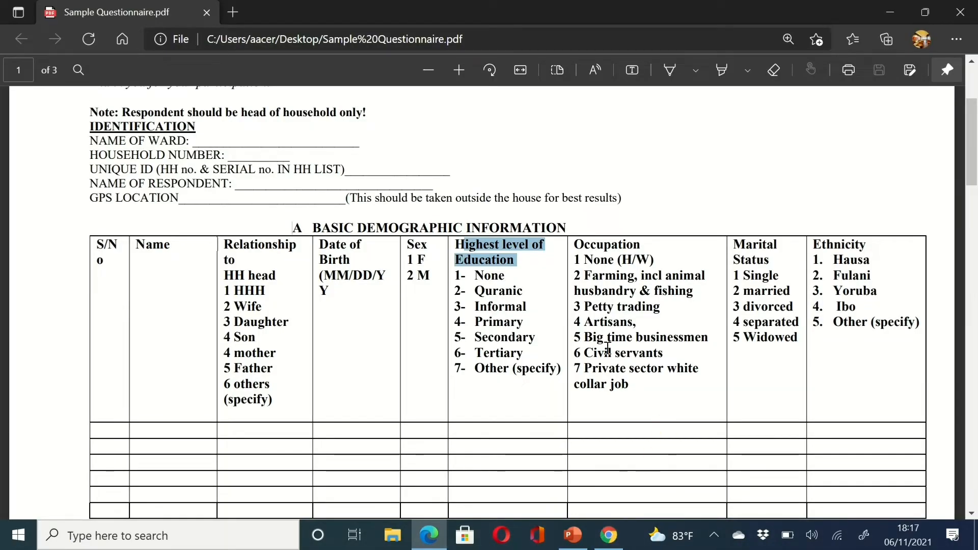
left_click_drag(635, 387, 576, 245)
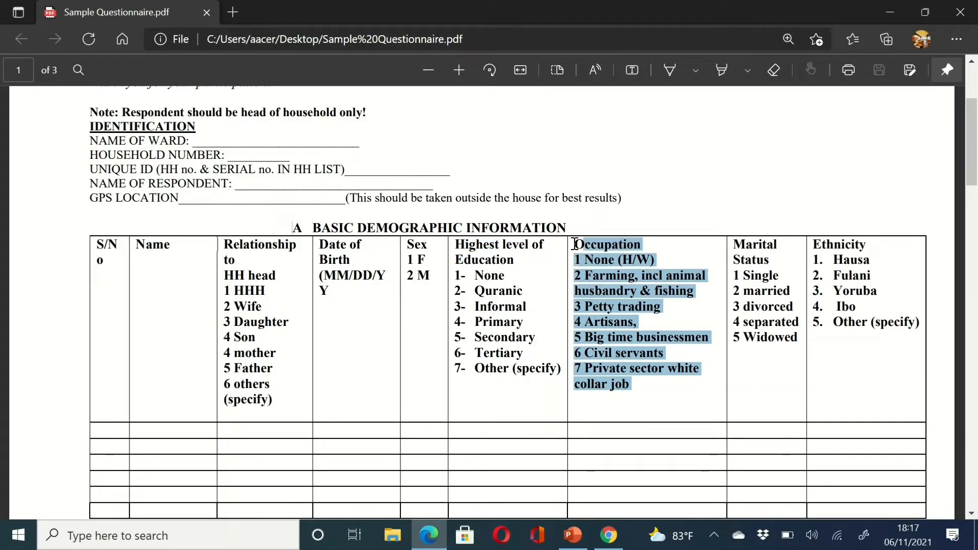
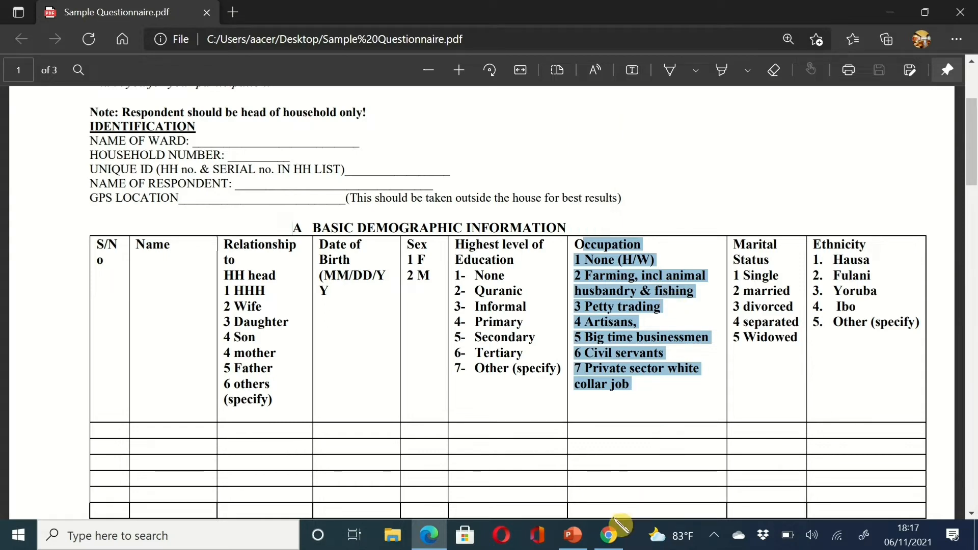
- Return to the Household Health Questionnaire form in ODK Build and scroll down
left_click(609, 535)
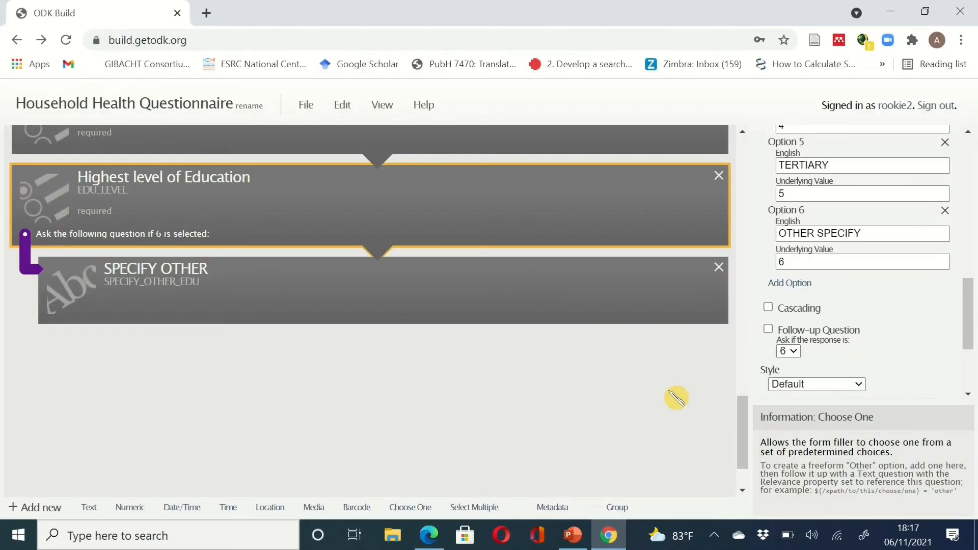
scroll(676, 397, "down", 1)
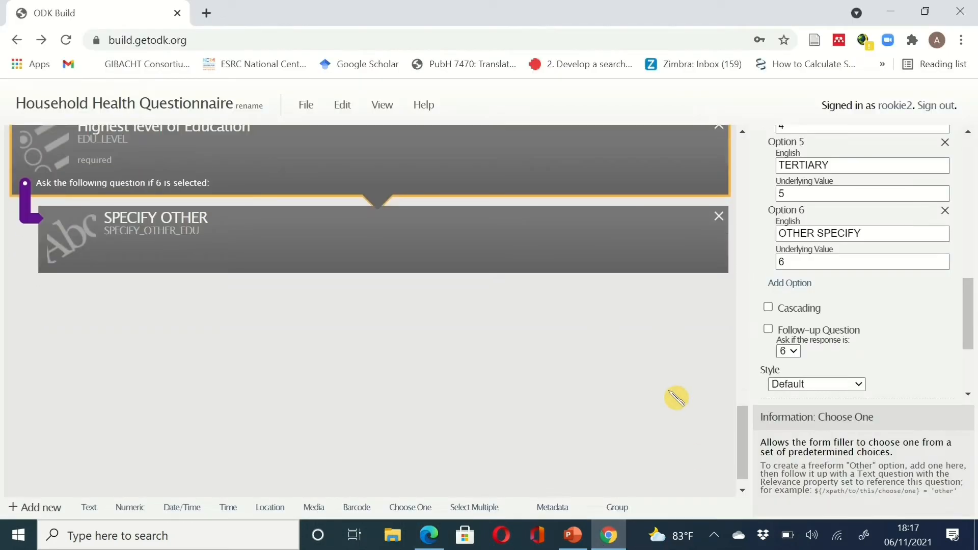
- Add a required Choose One question with data name OCCUPATION and label 'OCCUPATION OF HHM'
left_click(435, 508)
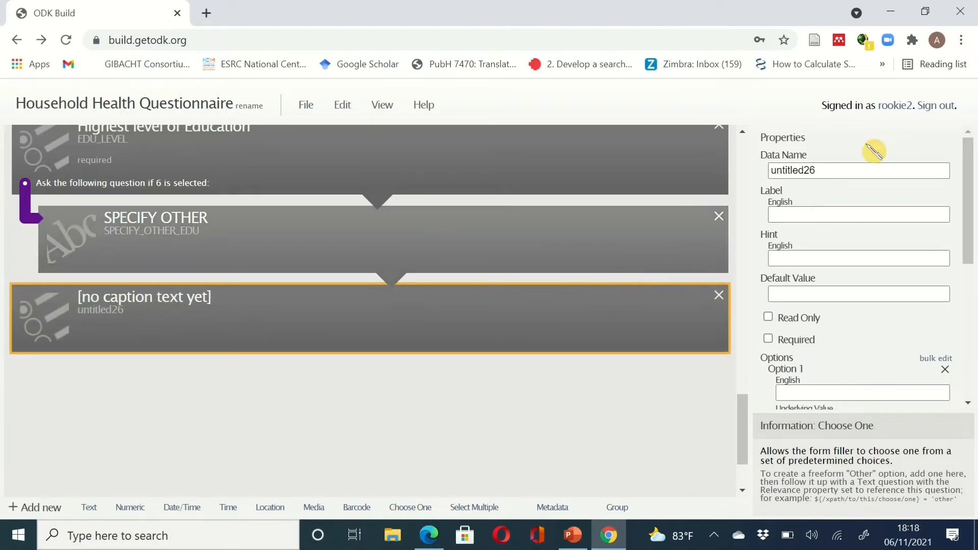
left_click(815, 172)
left_click_drag(822, 172, 749, 170)
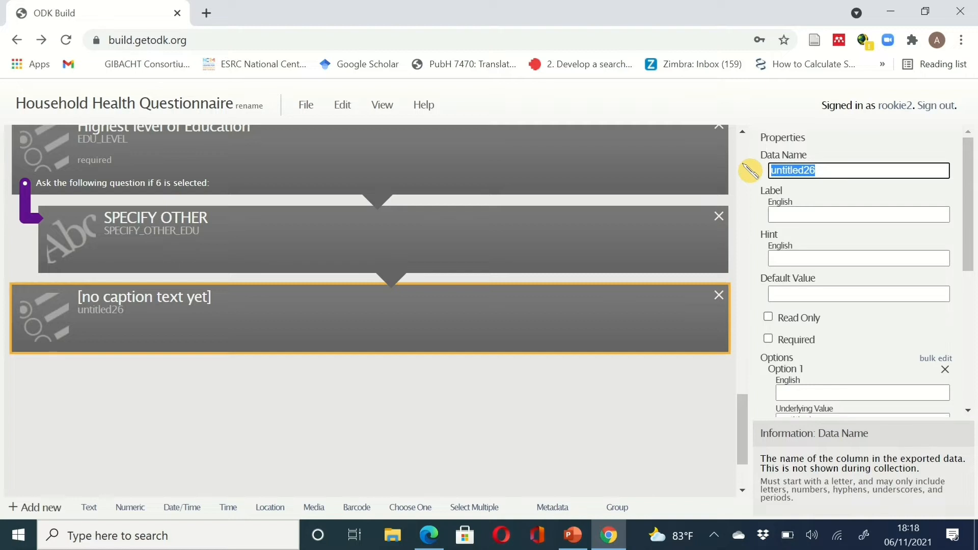
type("OCCUPA")
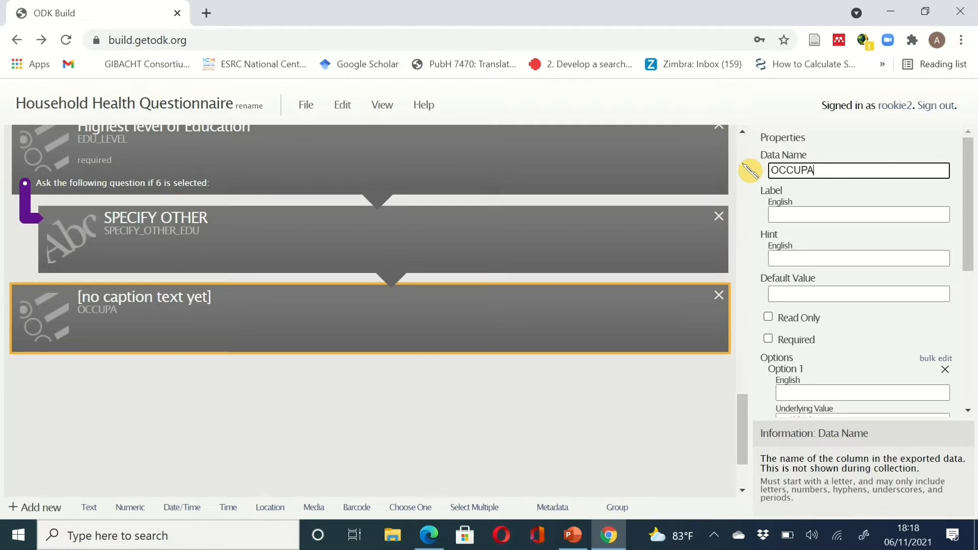
type("TION")
left_click(798, 213)
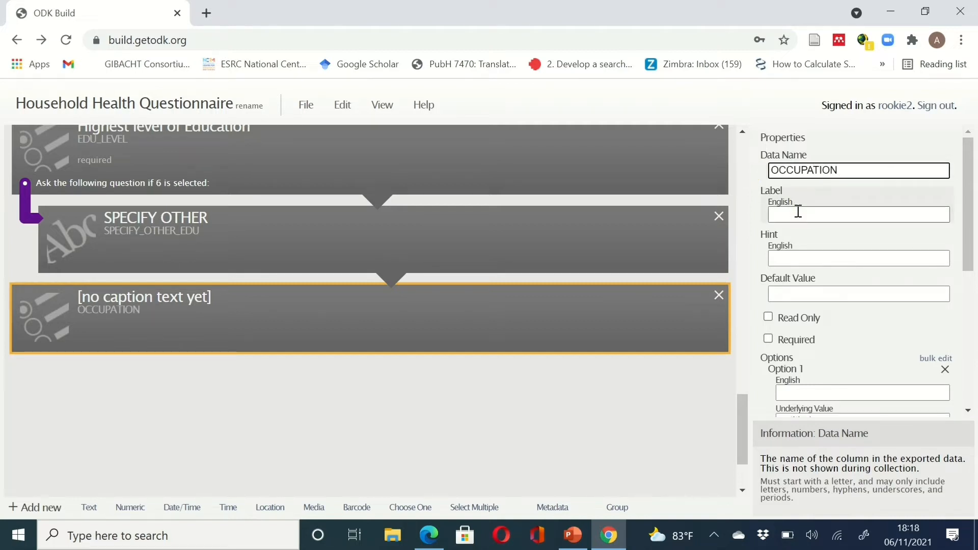
type("ccupation 1 None (H/W) 2 Farming, incl animal husbandry & fishing 3 Petty trading 4 Artisans, 5 Big time businessmen 6 Civil servants 7 Private sector white  collar job")
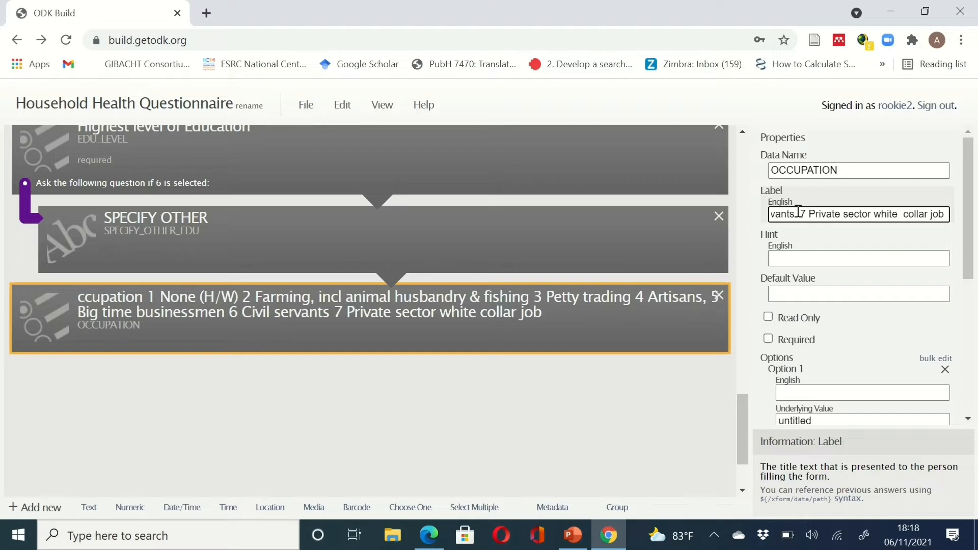
key("ctrl+z")
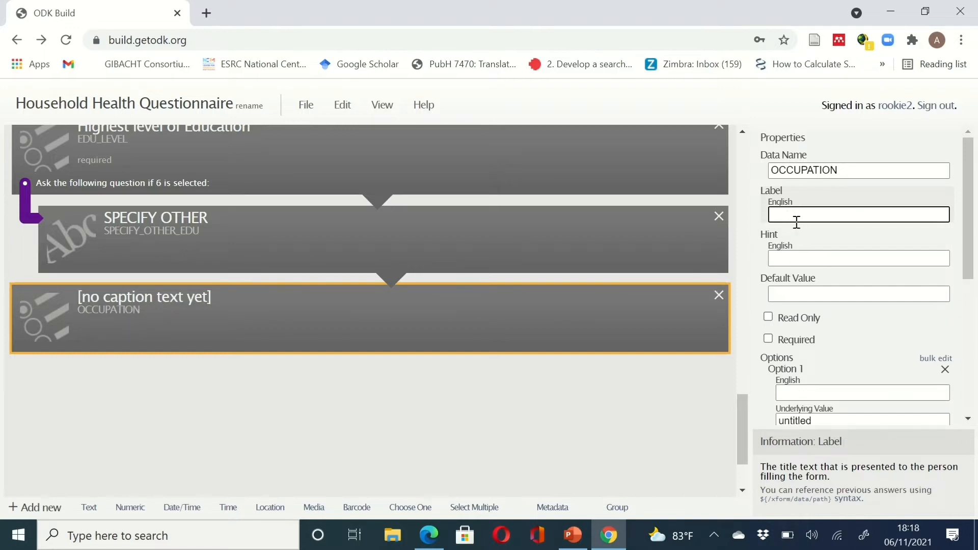
left_click(781, 341)
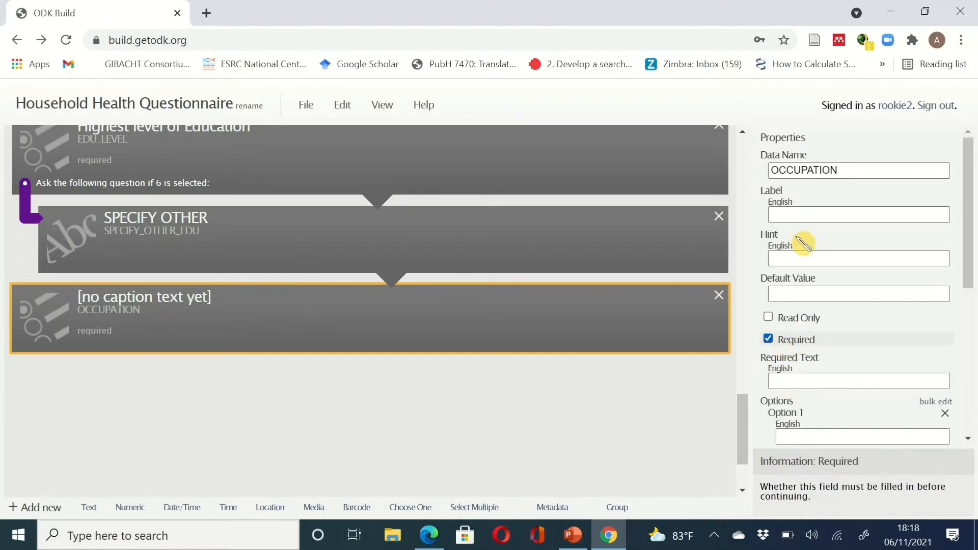
left_click(797, 219)
type("OC")
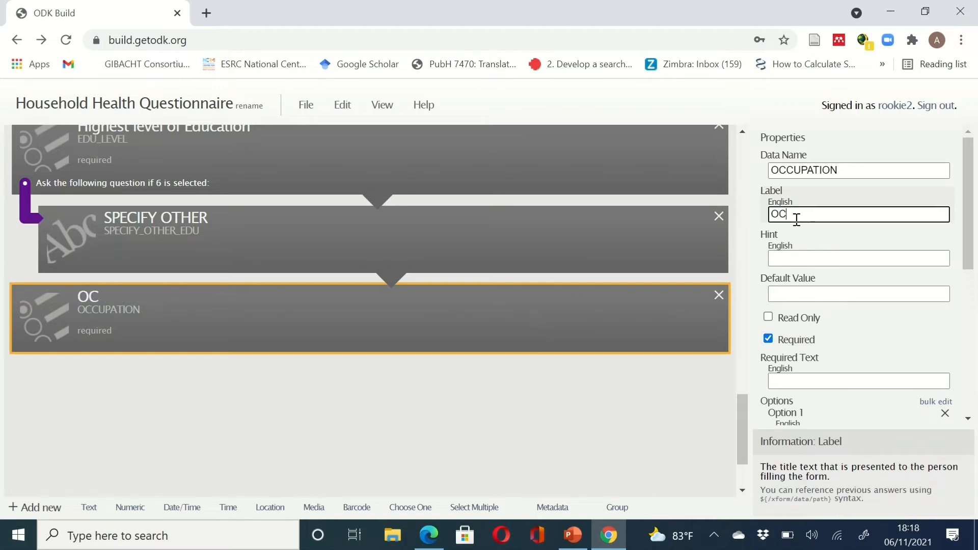
type("CUPATIO")
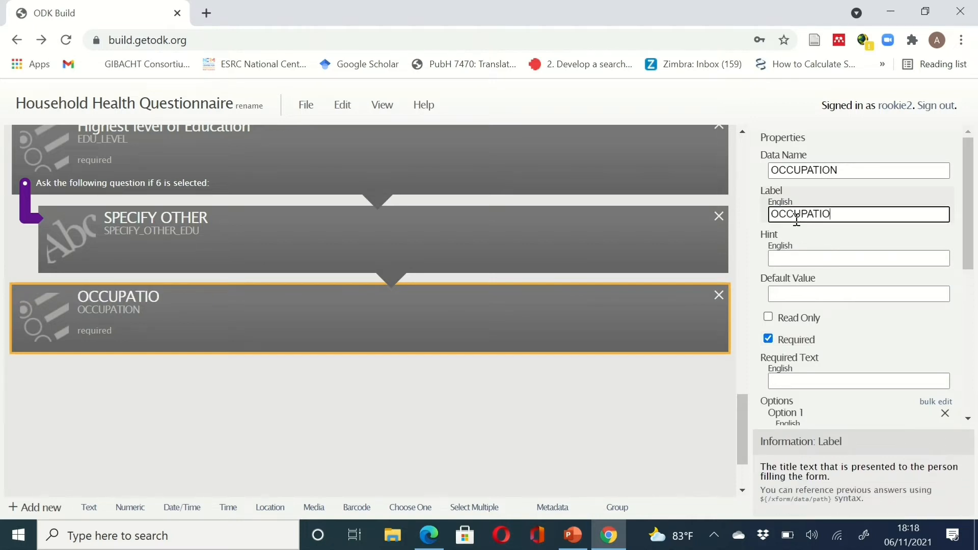
type("N OF HHM")
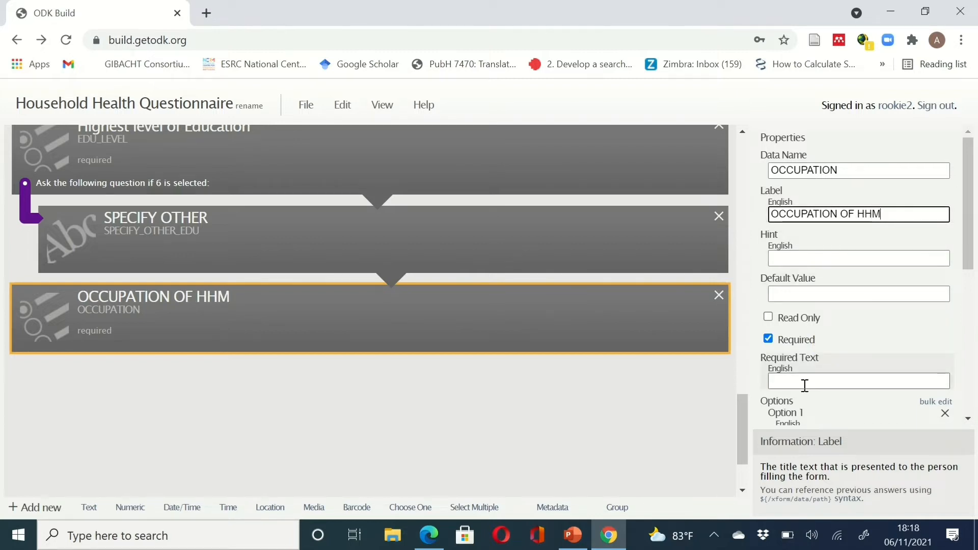
scroll(809, 386, "down", 2)
scroll(823, 399, "down", 2)
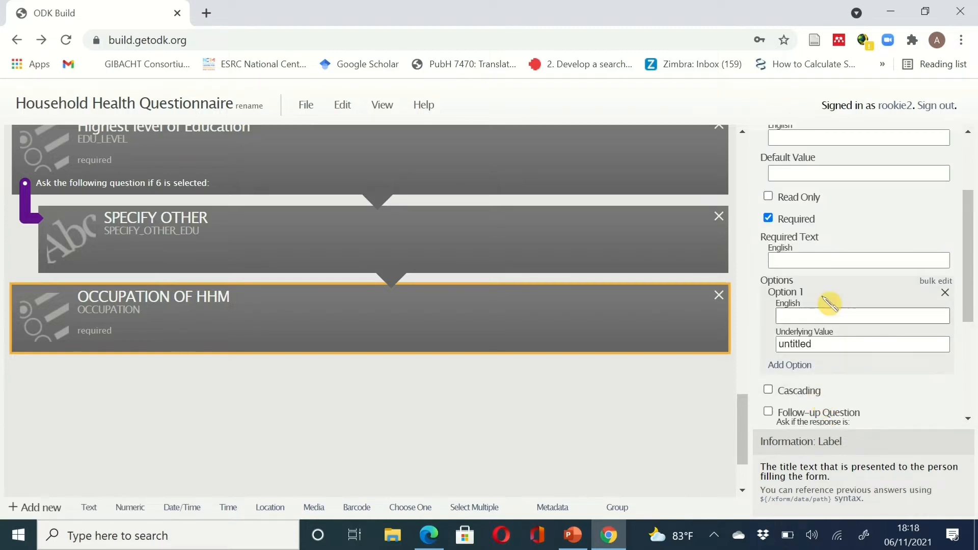
- Enter NONE and FARMING as the first two occupation options
left_click(797, 365)
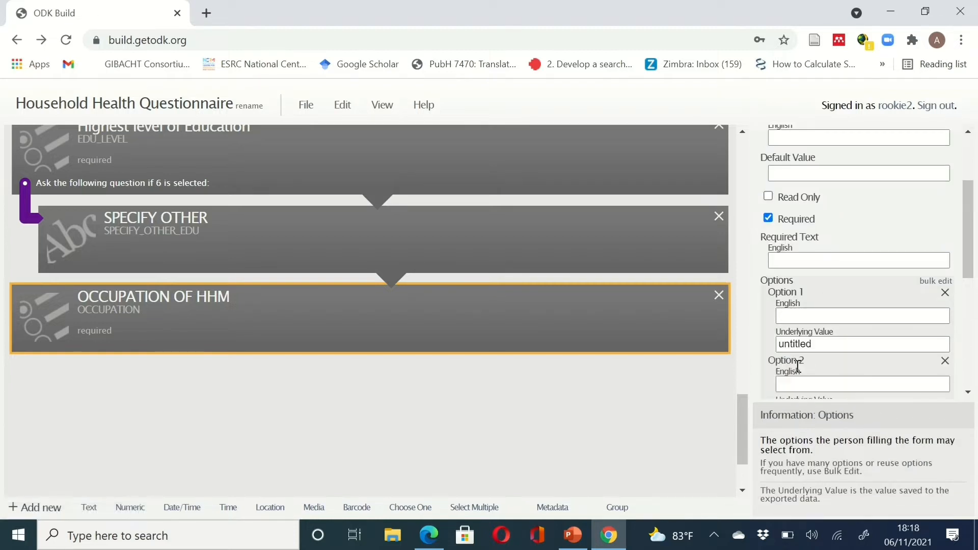
scroll(798, 365, "down", 2)
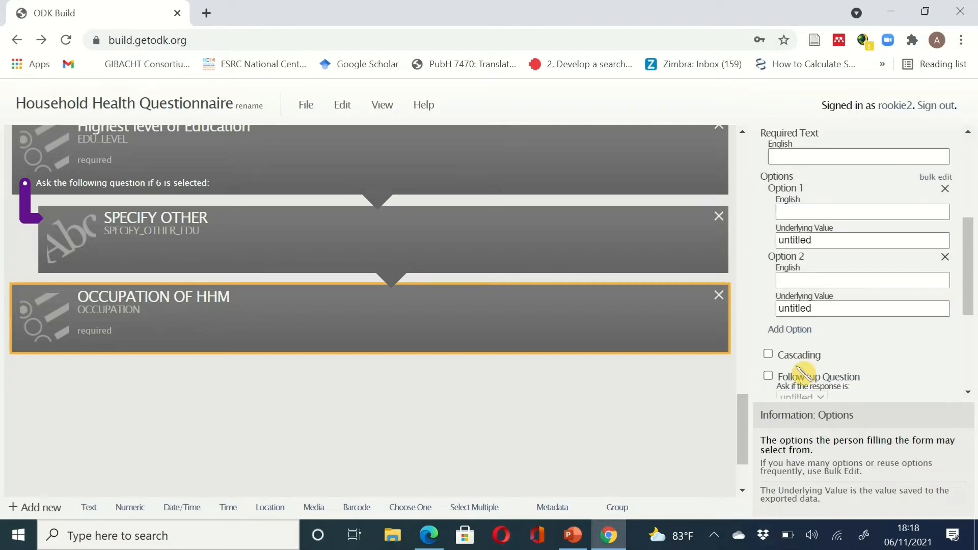
left_click(621, 531)
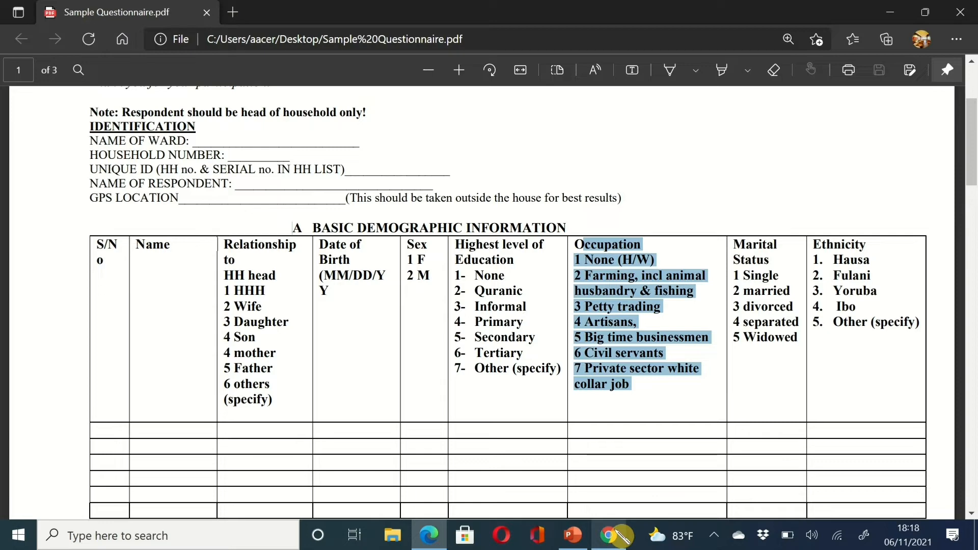
left_click(619, 535)
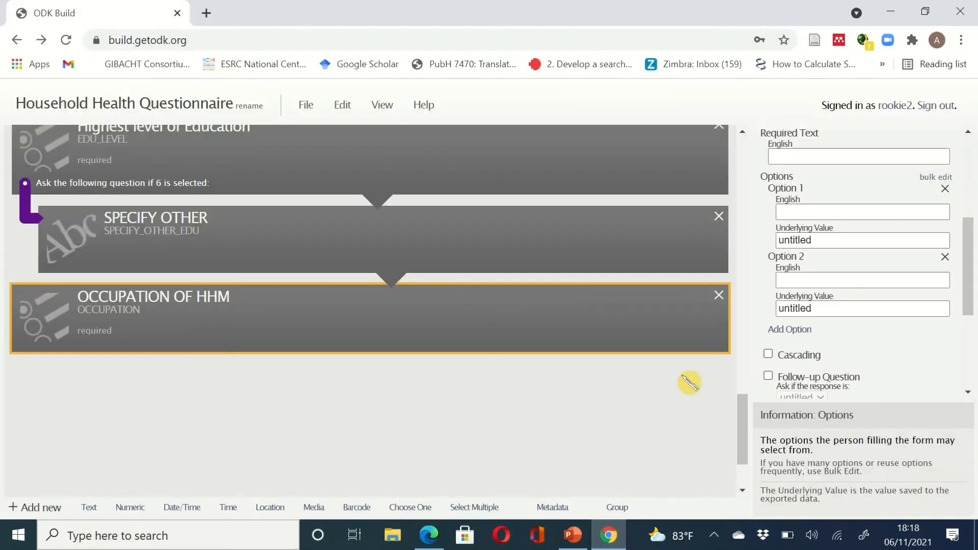
left_click(829, 206)
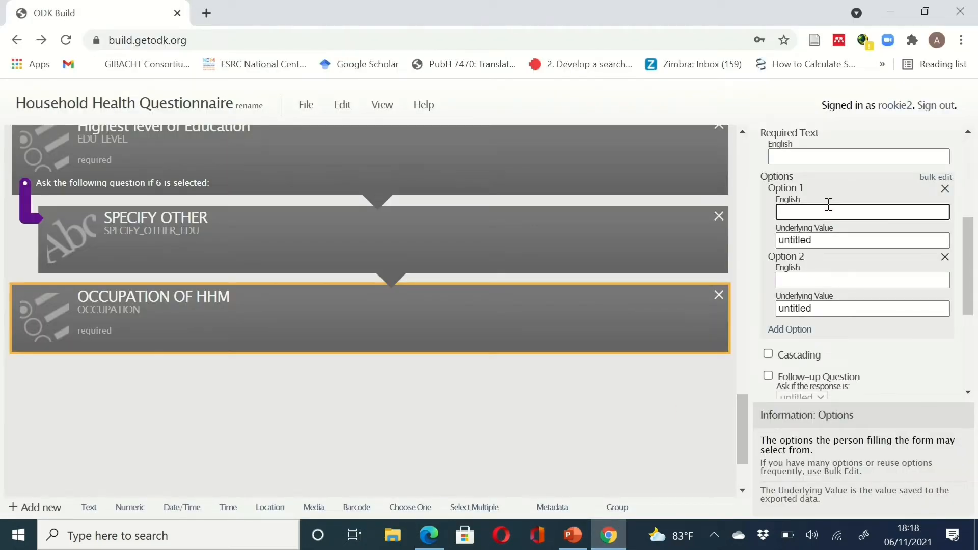
type("NONE")
left_click(824, 276)
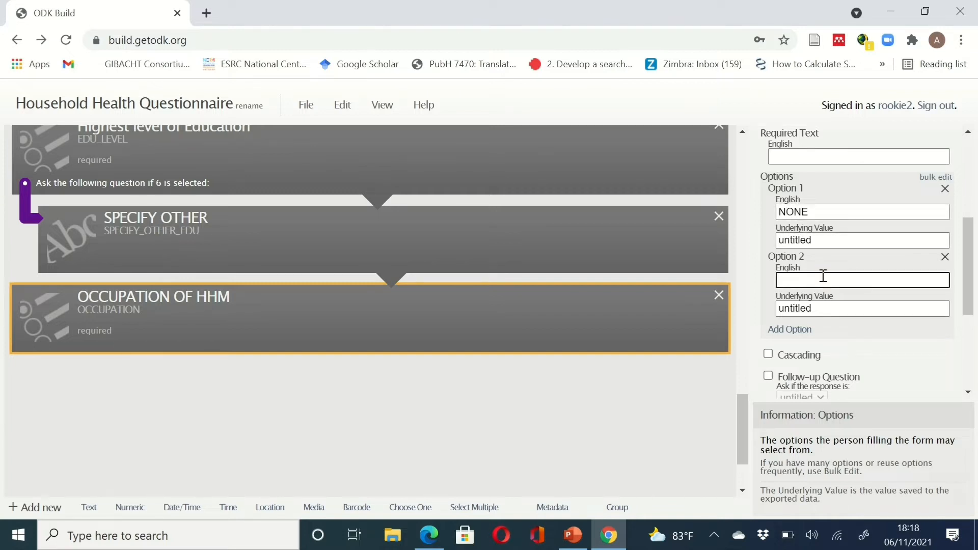
type("FARMING")
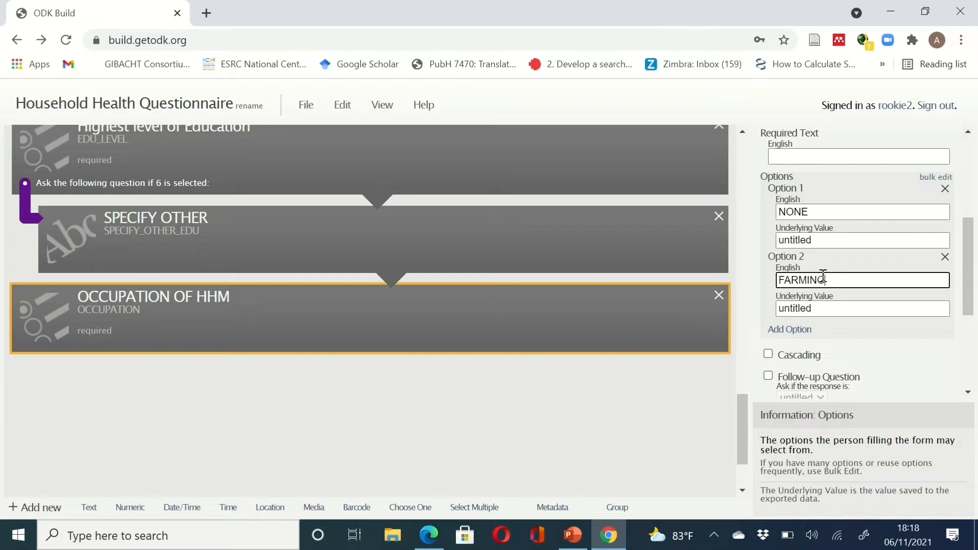
- Add PETTY TRADING and ARTISAN as occupation options 3 and 4
left_click(801, 331)
left_click(804, 355)
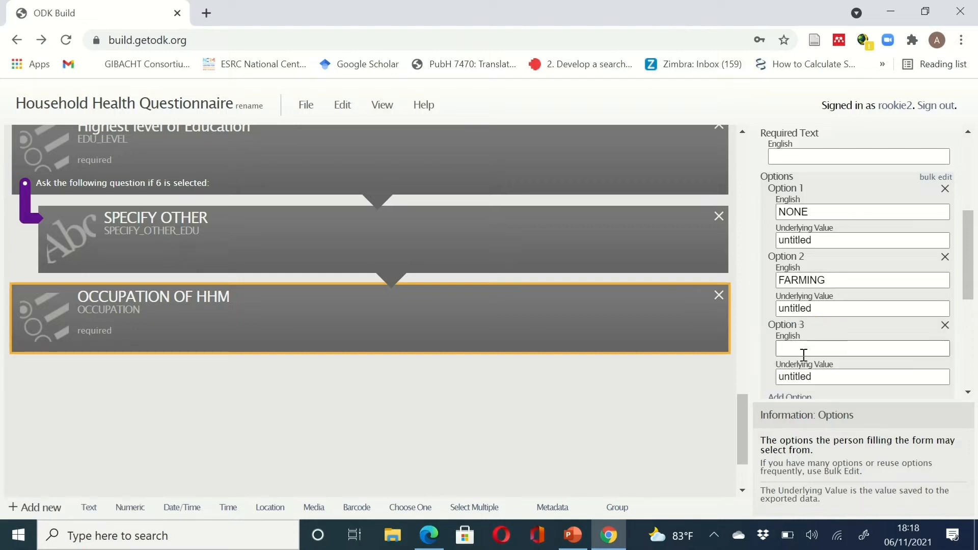
left_click(804, 352)
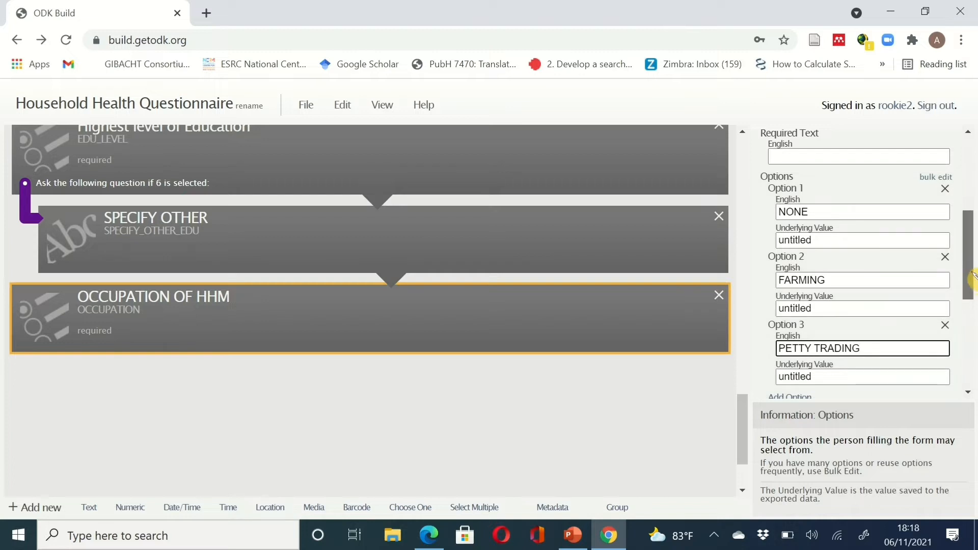
left_click_drag(970, 275, 972, 313)
left_click(800, 281)
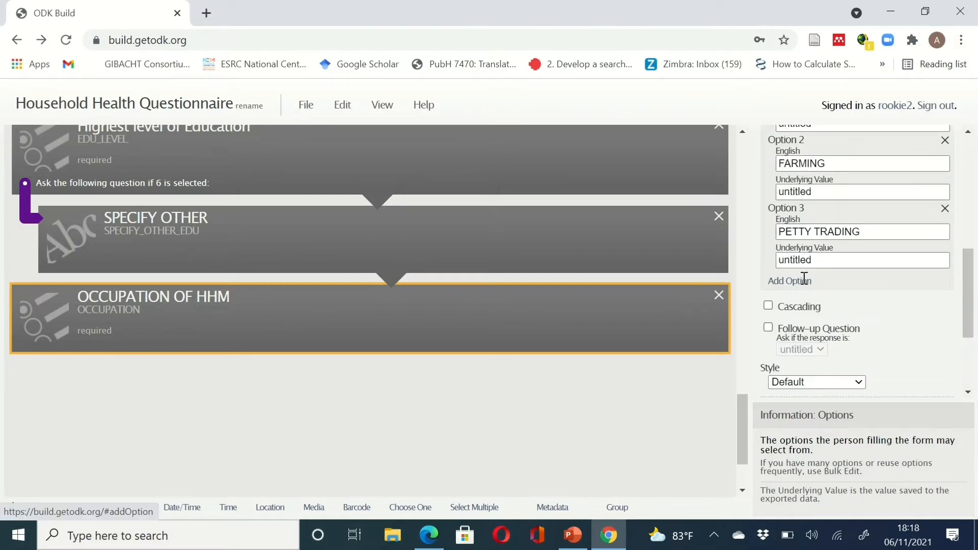
left_click(815, 299)
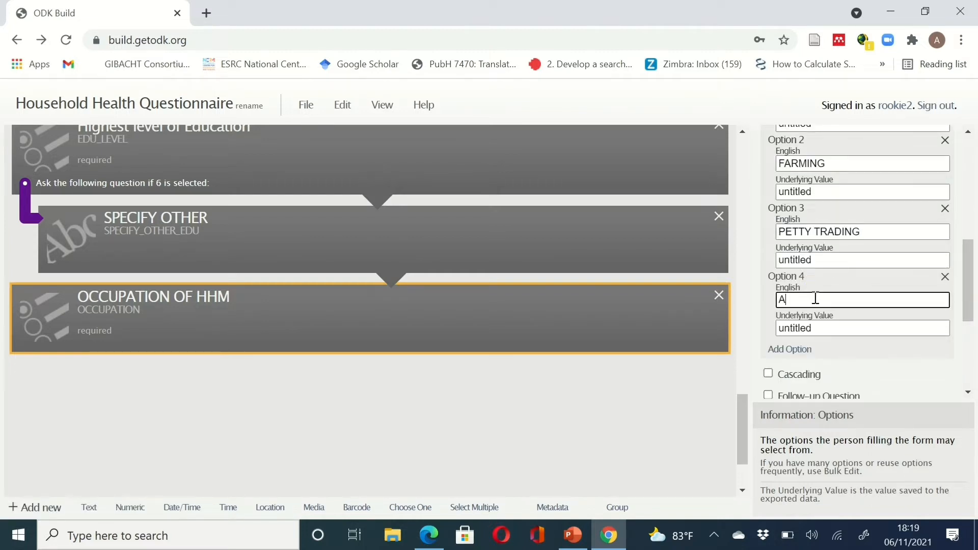
type("ARTISAN")
left_click(974, 275)
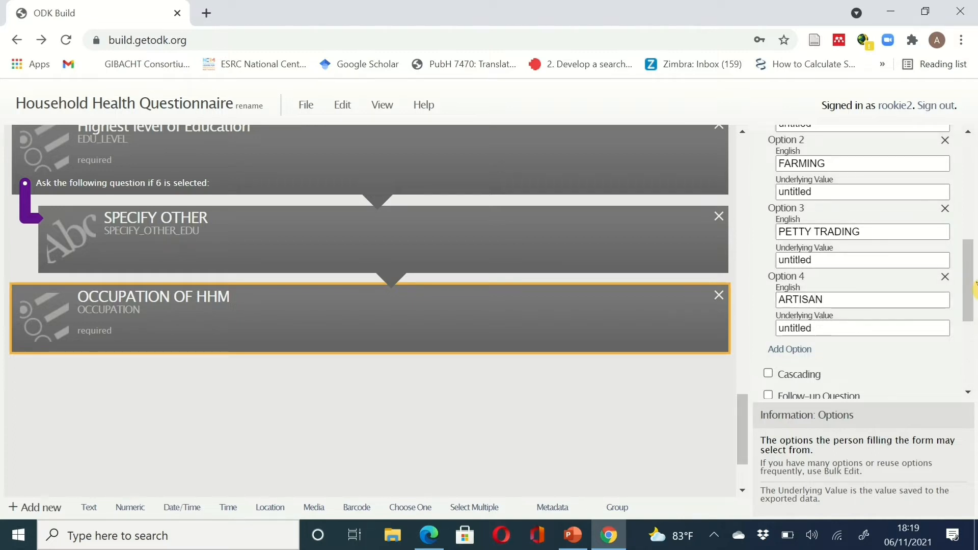
left_click_drag(974, 289, 974, 317)
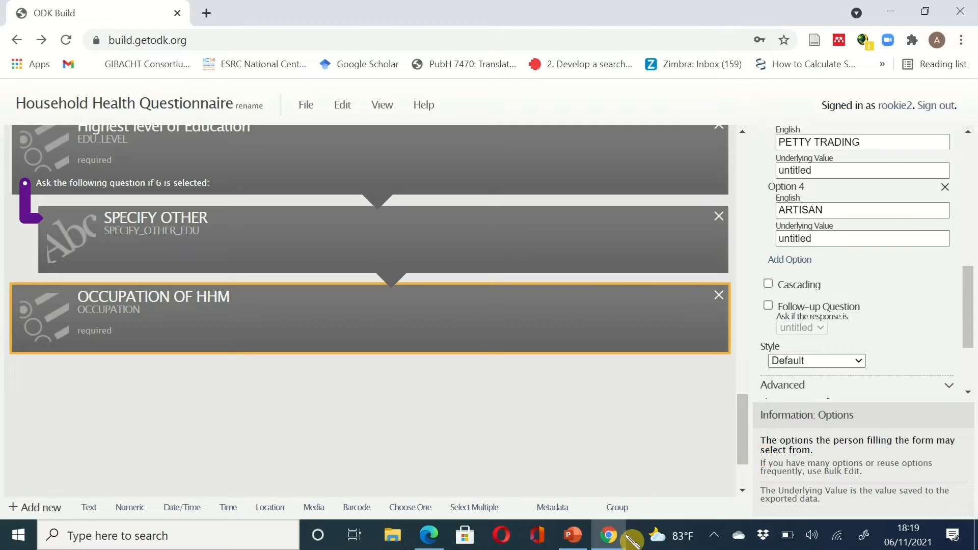
- Add BIG TIME BUSSINESS as the fifth occupation option
key("alt+Tab")
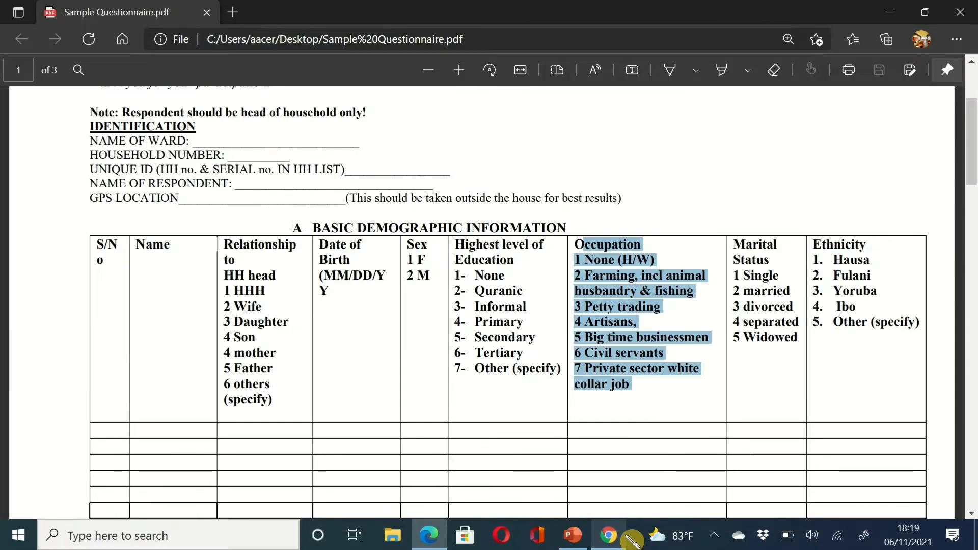
left_click(625, 534)
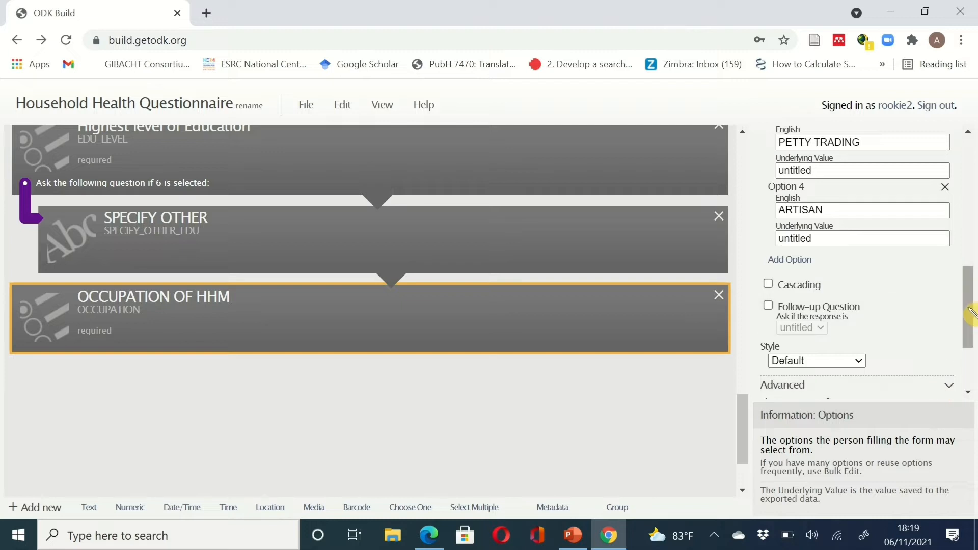
left_click_drag(970, 312, 970, 324)
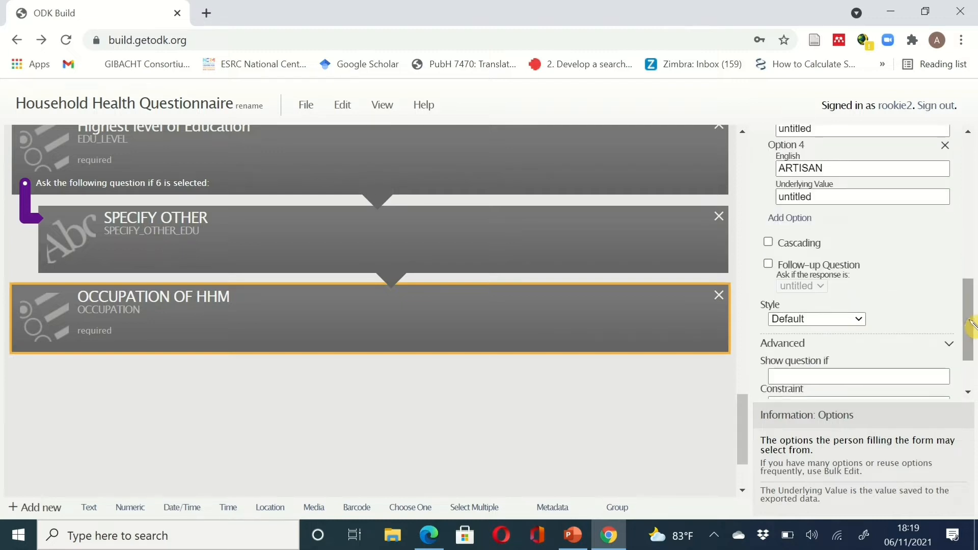
left_click(790, 218)
type("B")
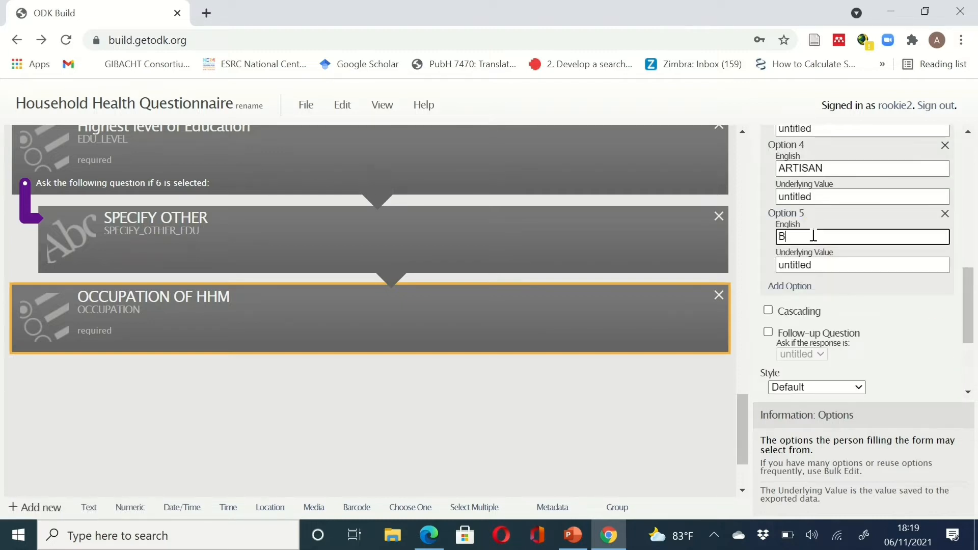
type("l")
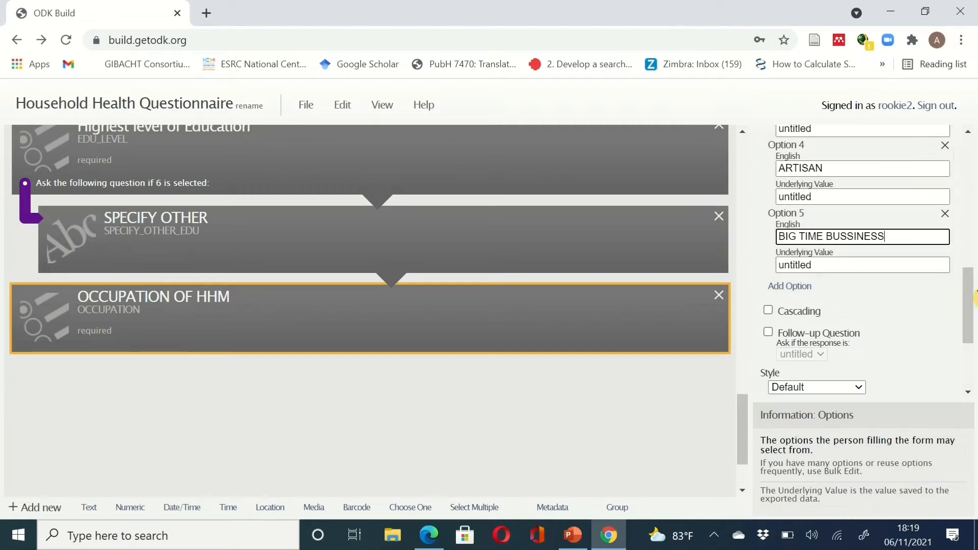
scroll(971, 304, "down", 2)
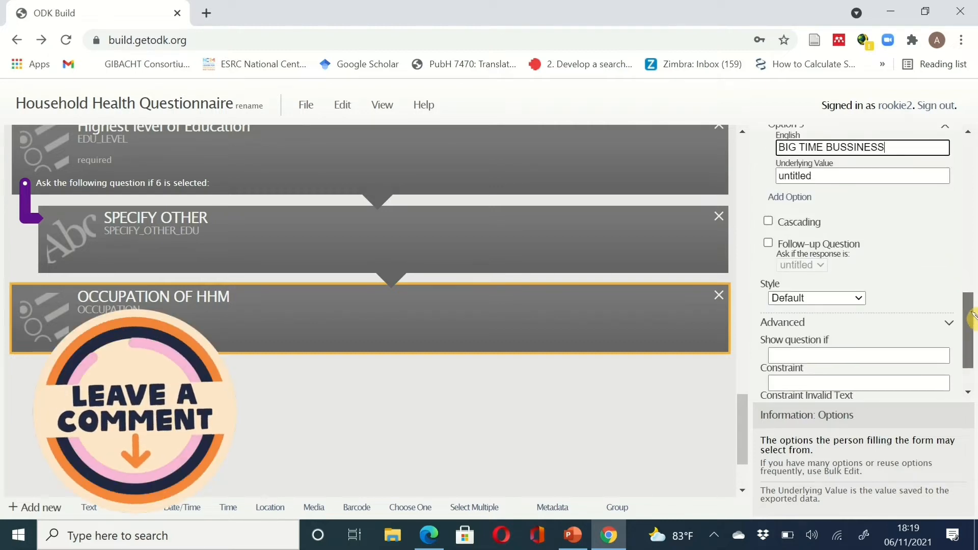
scroll(971, 300, "up", 2)
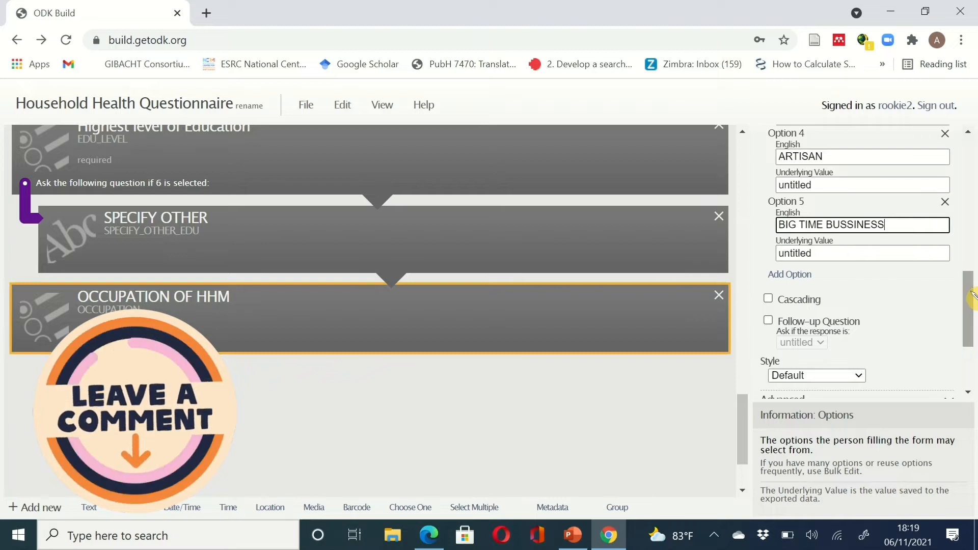
left_click(816, 252)
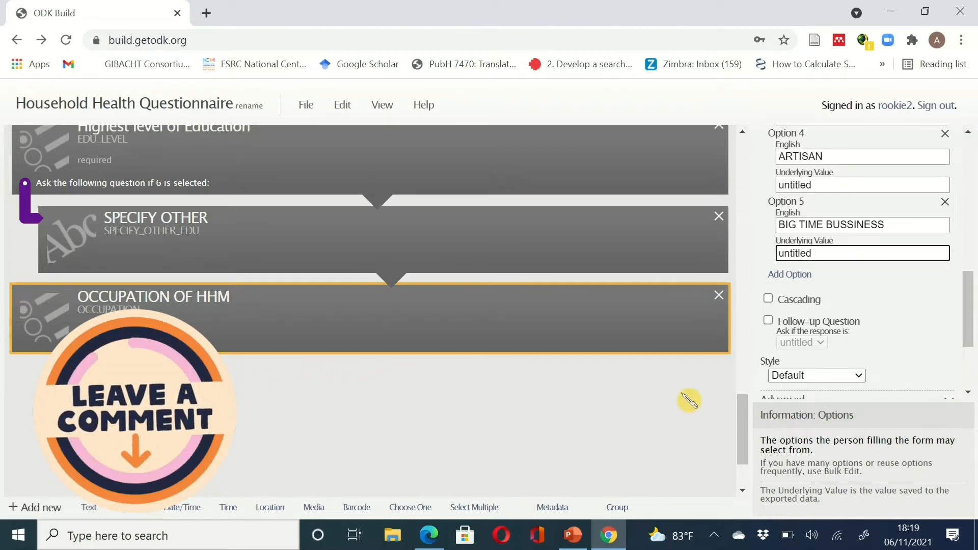
left_click(619, 536)
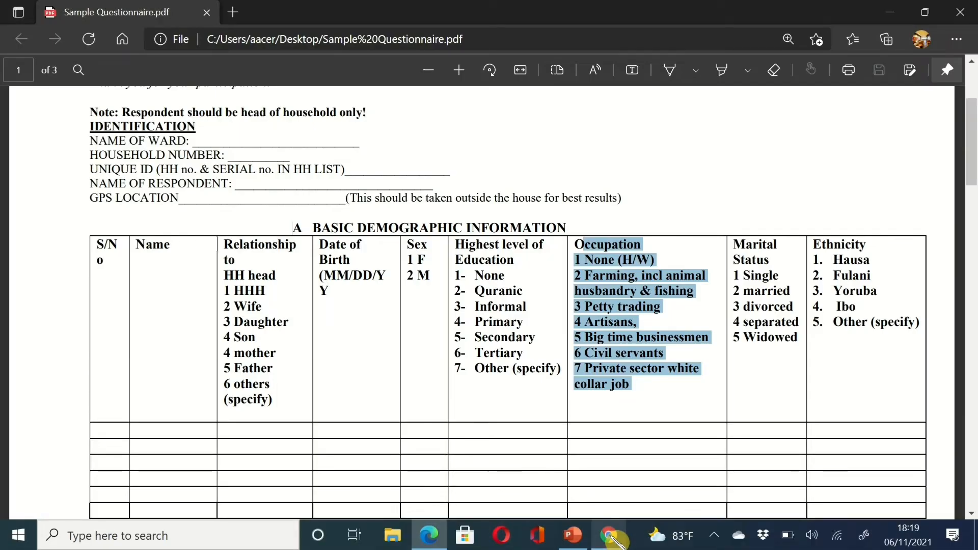
left_click(616, 539)
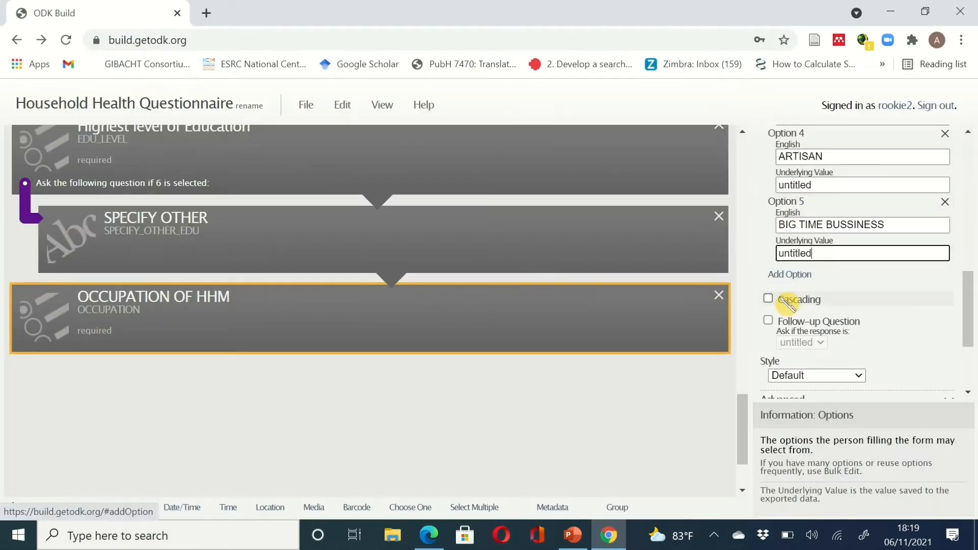
- Add CIVIL SERVANTS and PRIVATE SECTOR WHITE COLAR JOB as occupation options 6 and 7
left_click(801, 276)
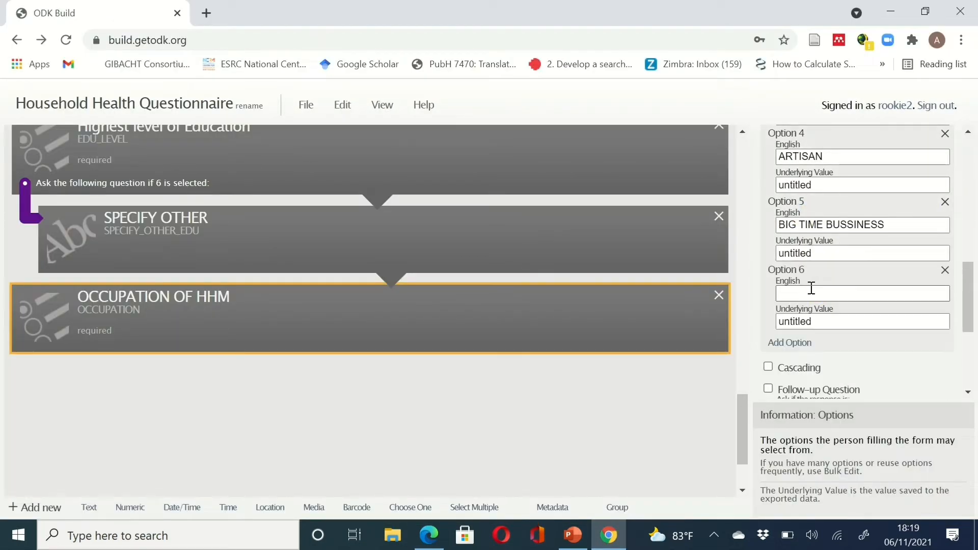
left_click(812, 288)
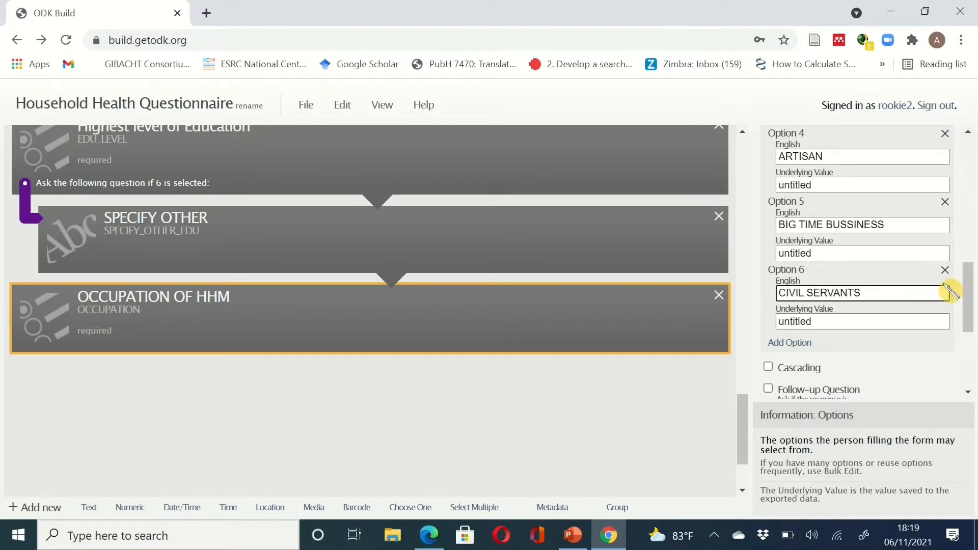
scroll(968, 295, "down", 1)
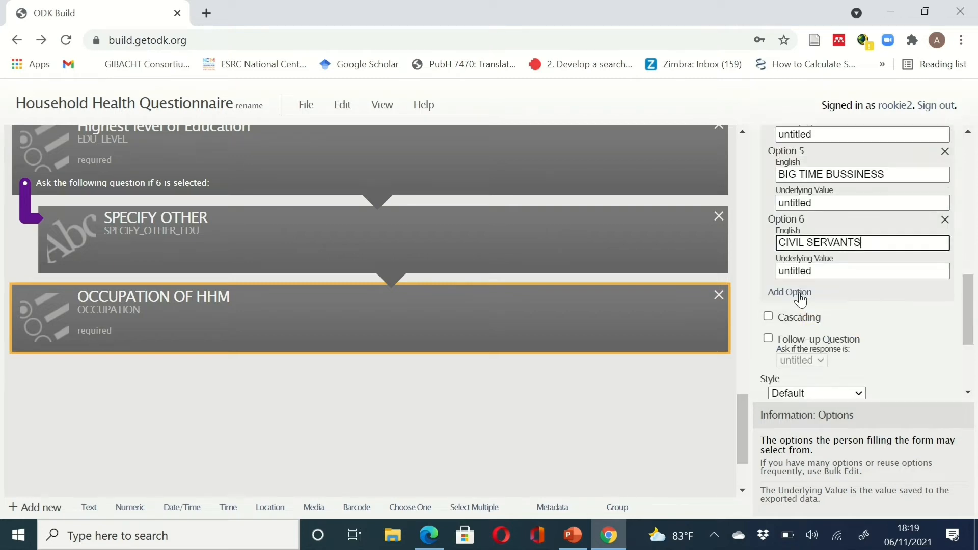
left_click(802, 291)
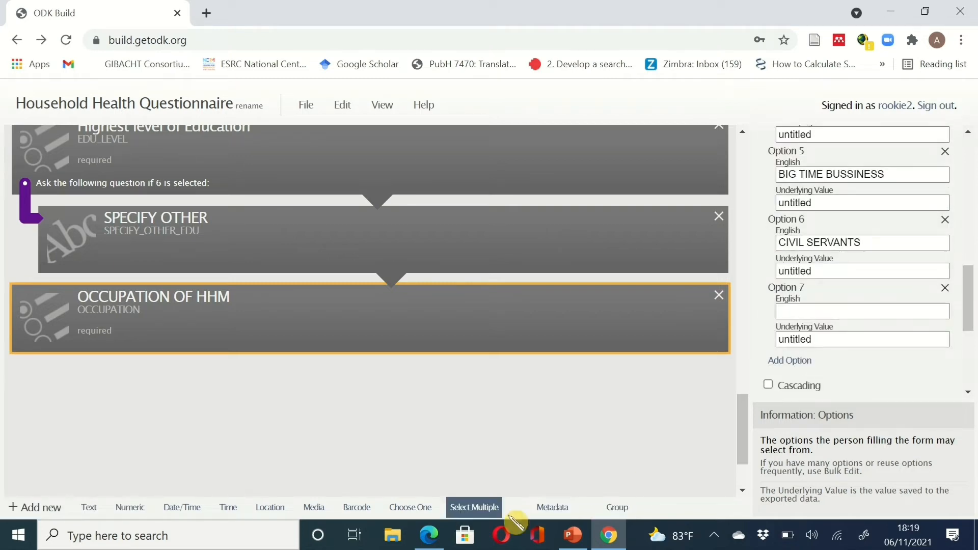
left_click(614, 538)
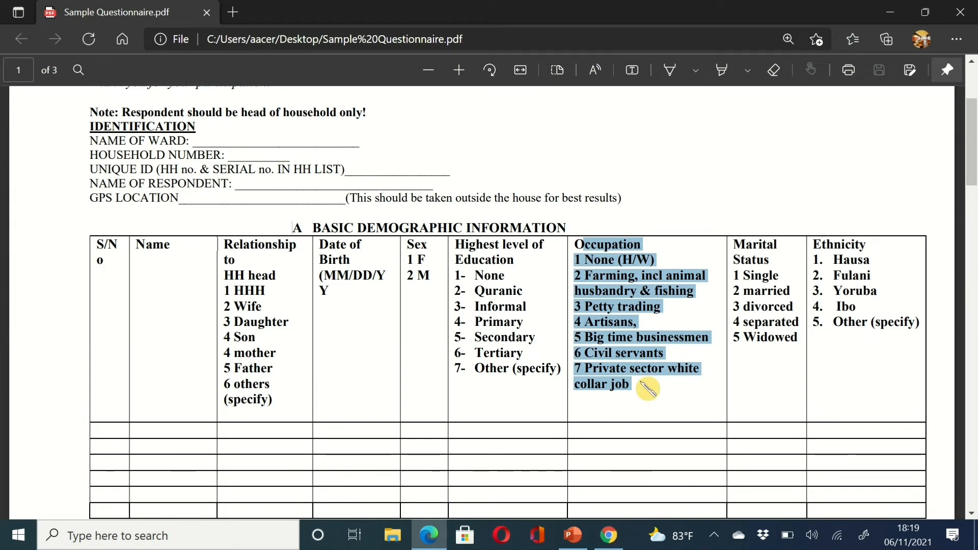
left_click(623, 386)
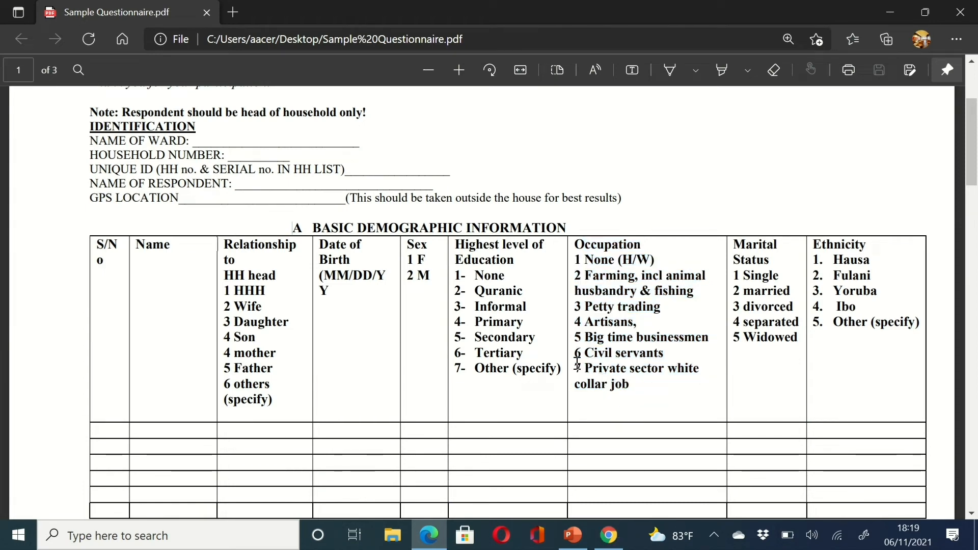
left_click_drag(586, 369, 653, 385)
key("ctrl+c")
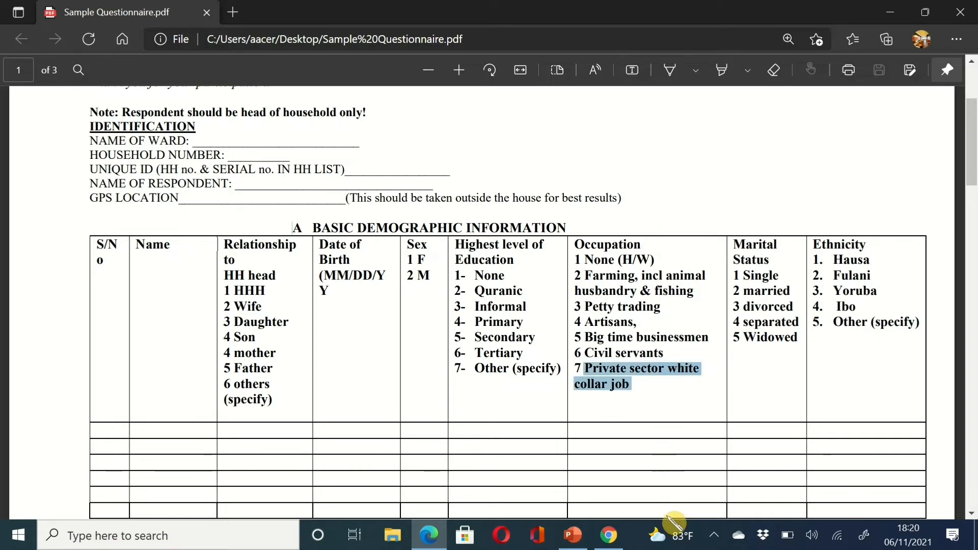
left_click(609, 535)
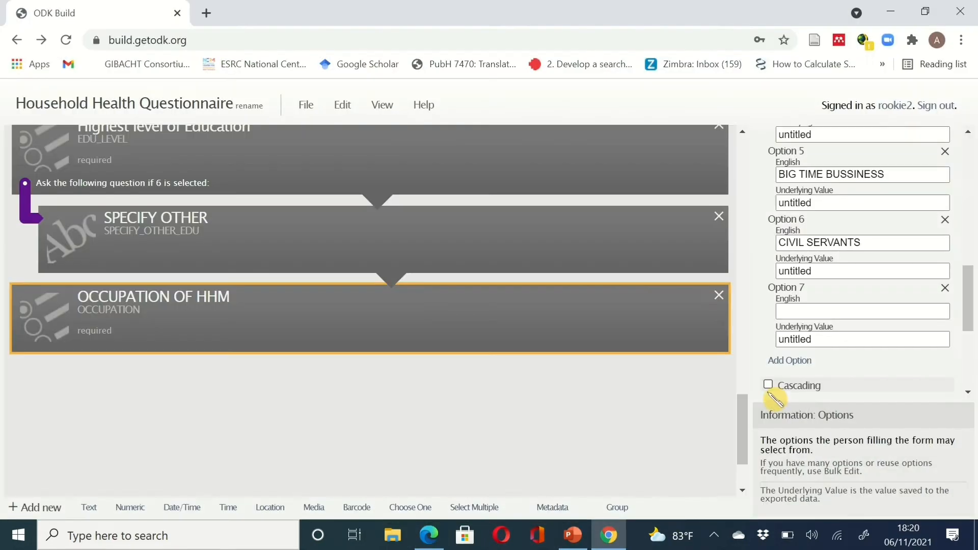
left_click(807, 313)
key("ctrl+v")
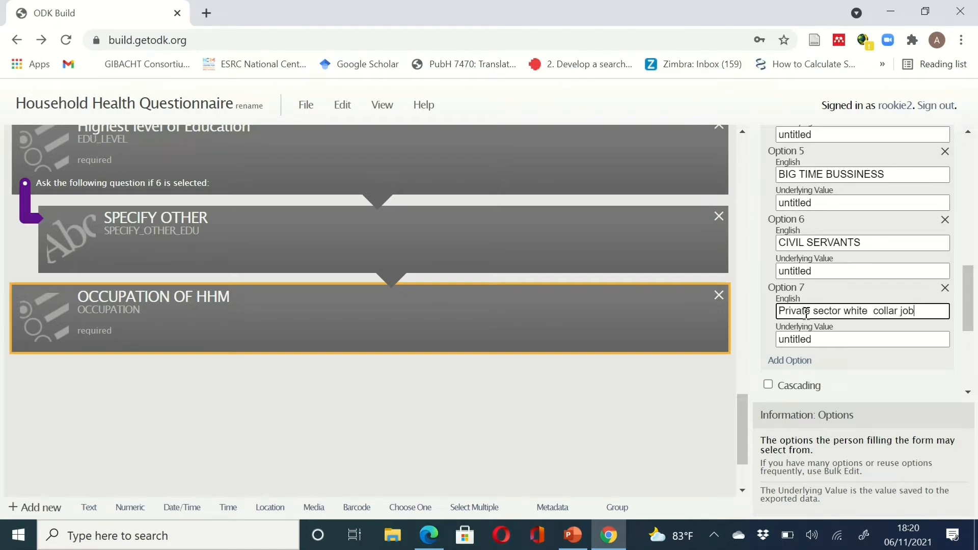
key("BackSpace")
key("BackSpace")
key("BackSpace")
key("BackSpace")
key("BackSpace")
key("BackSpace")
key("BackSpace")
key("BackSpace")
key("BackSpace")
key("BackSpace")
key("BackSpace")
key("BackSpace")
key("BackSpace")
key("BackSpace")
key("BackSpace")
key("BackSpace")
key("BackSpace")
key("BackSpace")
key("BackSpace")
key("BackSpace")
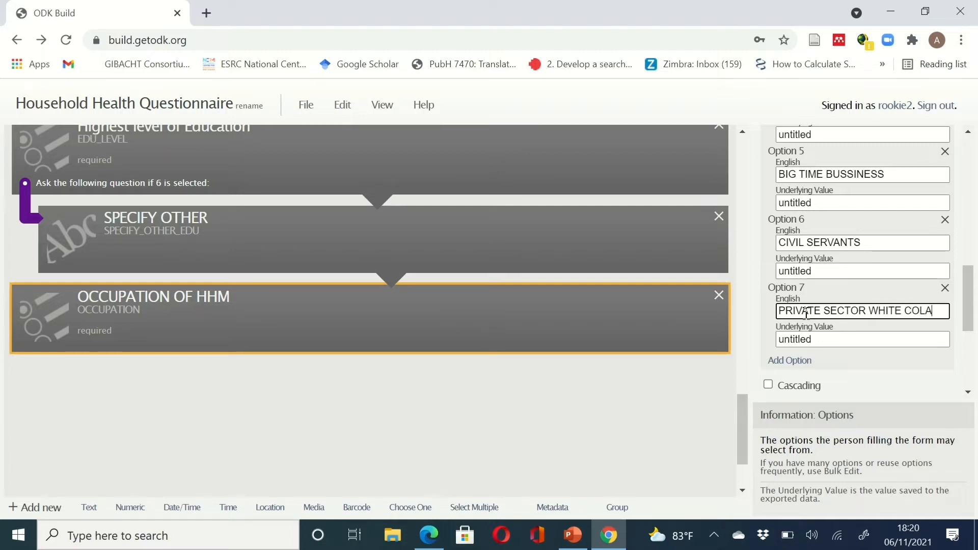
type("JO")
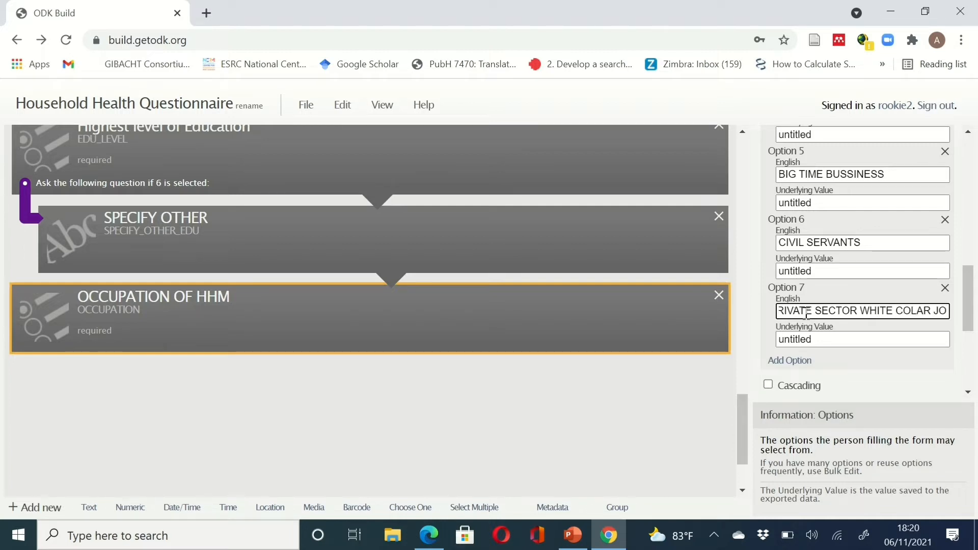
type("B")
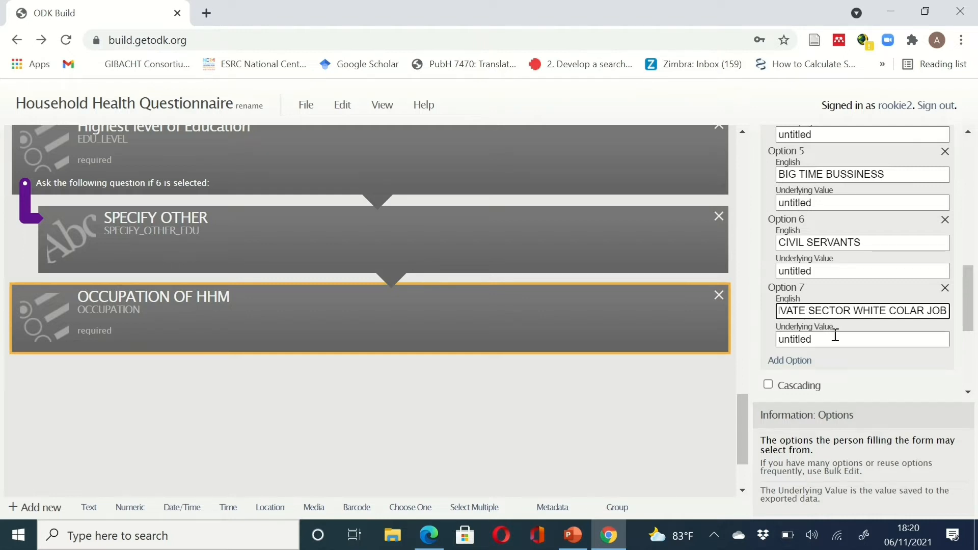
- Set underlying values 7, 6, 5 and 4 on occupation options 7 down to 4
left_click_drag(830, 337, 754, 346)
type("7")
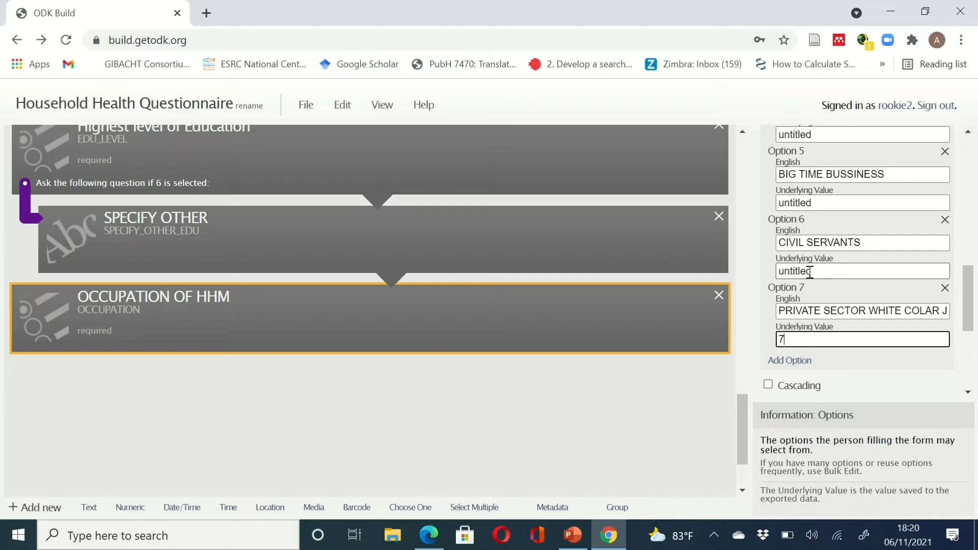
left_click_drag(811, 271, 761, 259)
type("6")
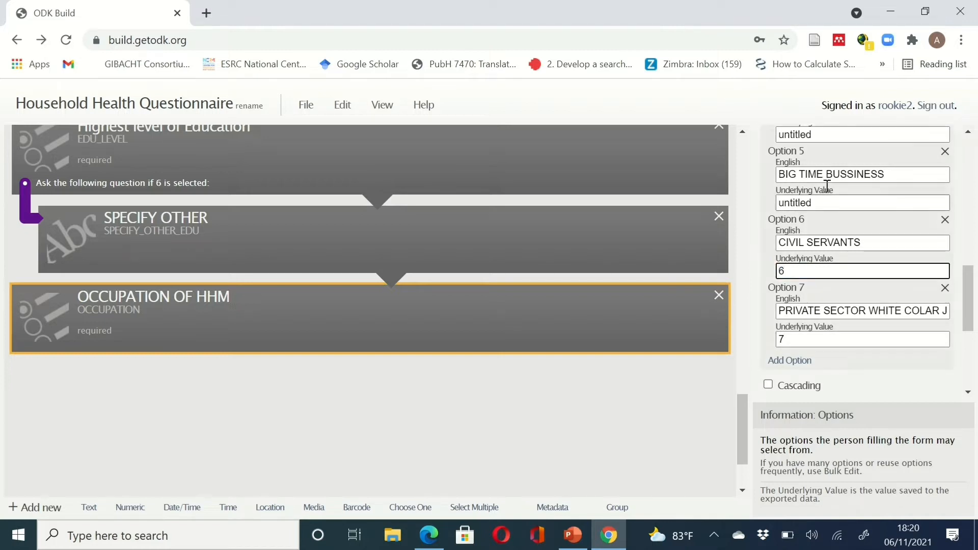
left_click_drag(825, 203, 749, 202)
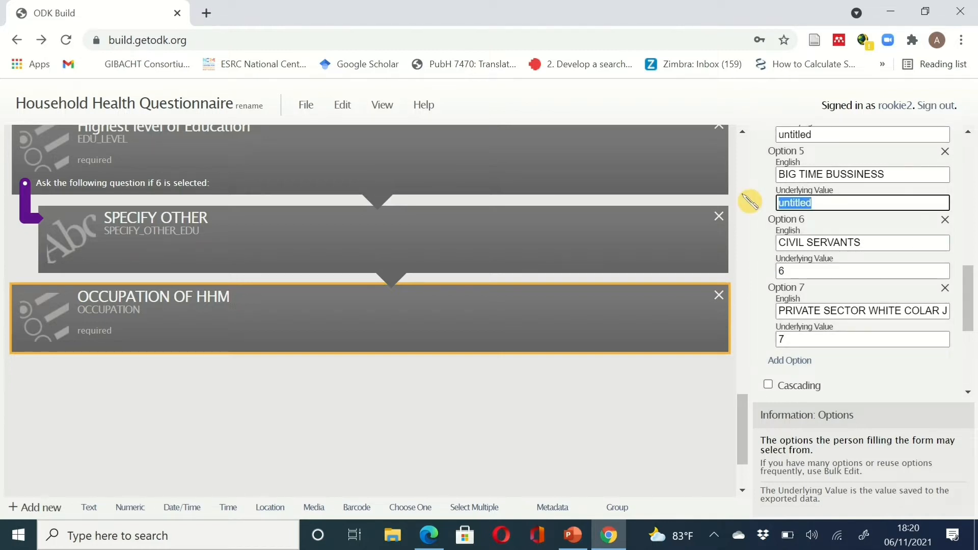
type("5")
scroll(828, 180, "up", 1)
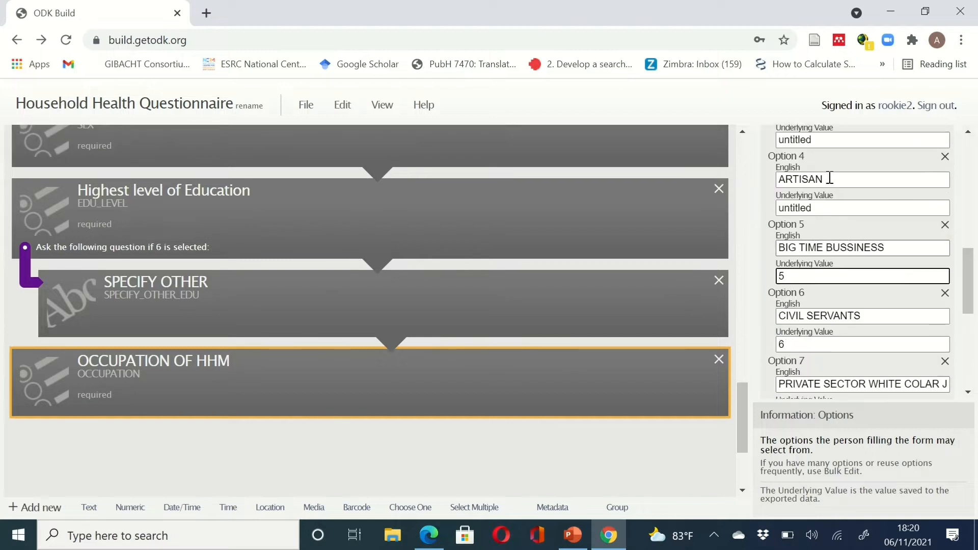
left_click_drag(825, 206, 764, 211)
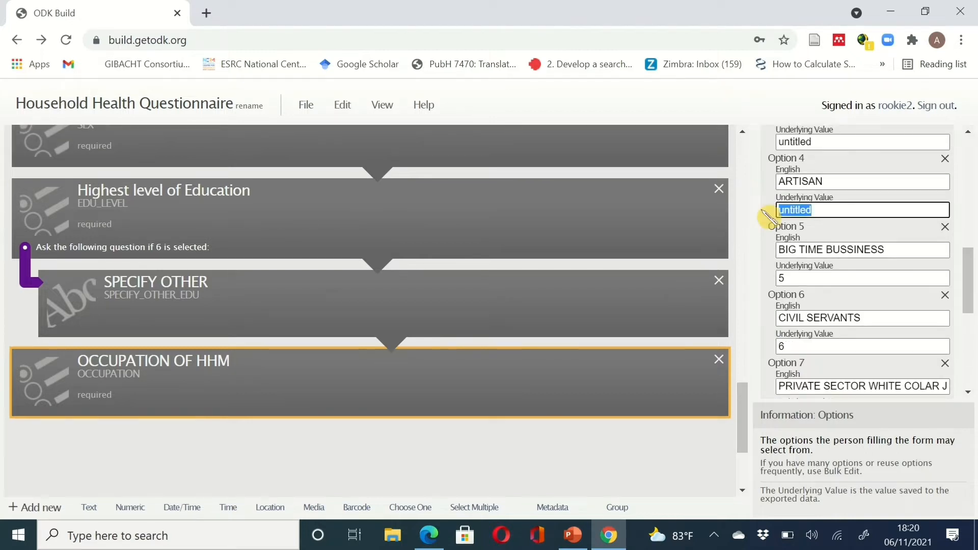
type("4")
- Set underlying values 3, 2 and 1 on PETTY TRADING, FARMING and NONE, checking the questionnaire
scroll(769, 211, "up", 2)
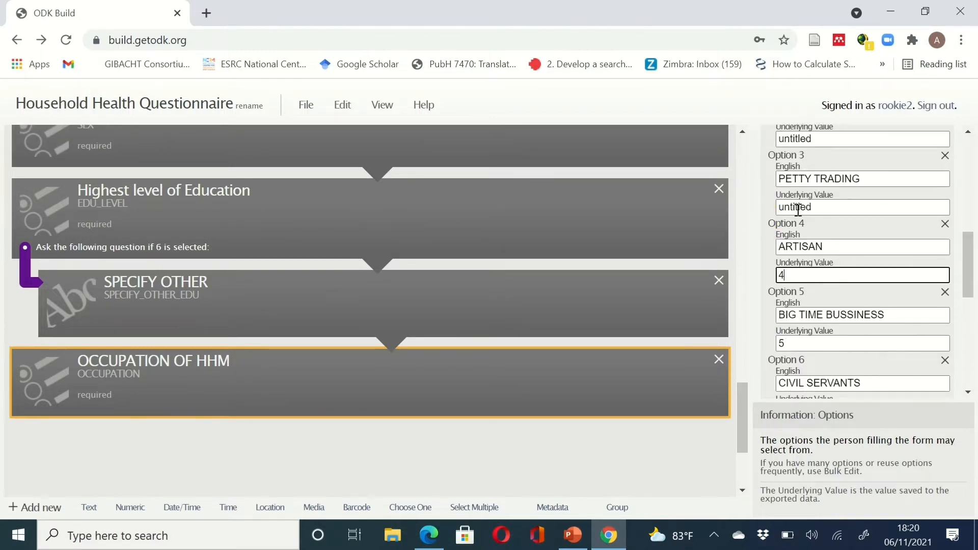
left_click_drag(826, 206, 765, 209)
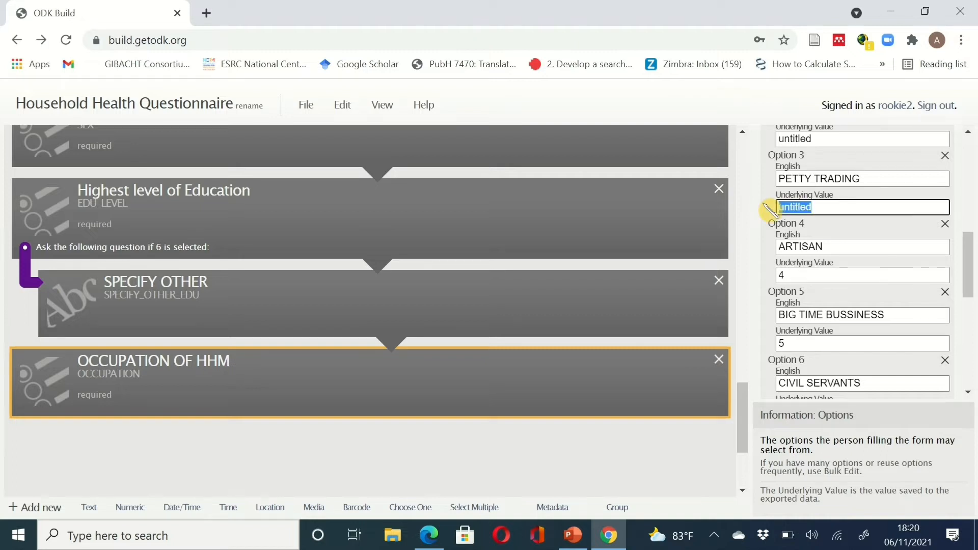
type("3")
scroll(768, 209, "up", 3)
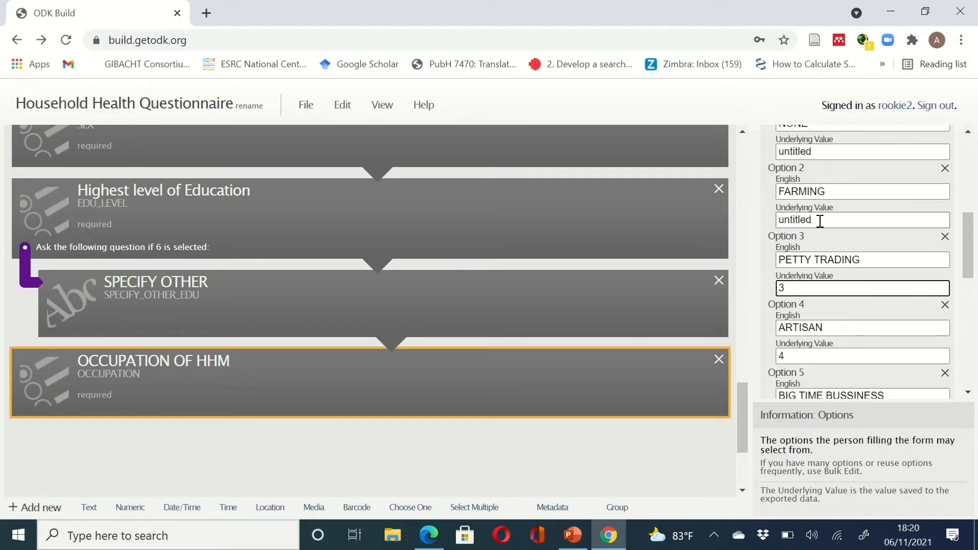
left_click_drag(821, 221, 749, 230)
type("2")
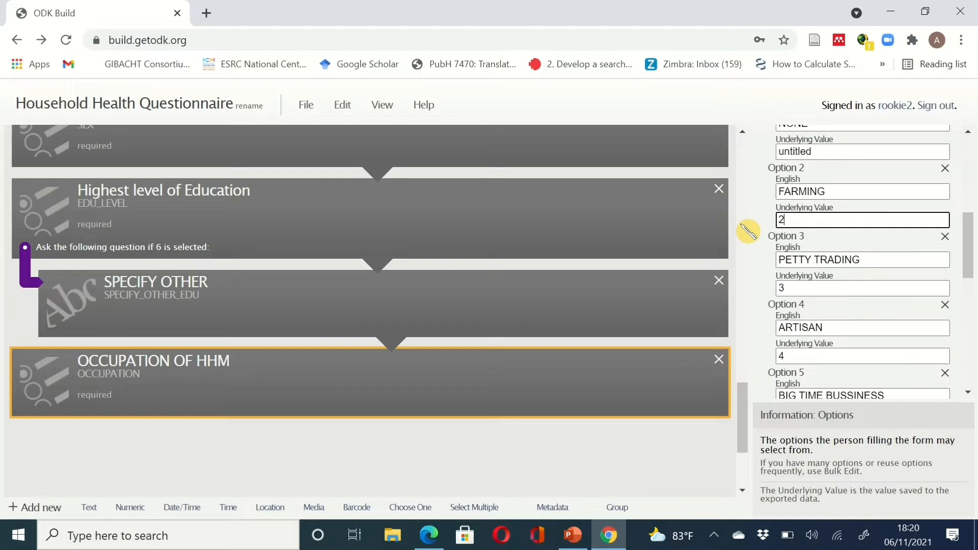
scroll(748, 231, "up", 1)
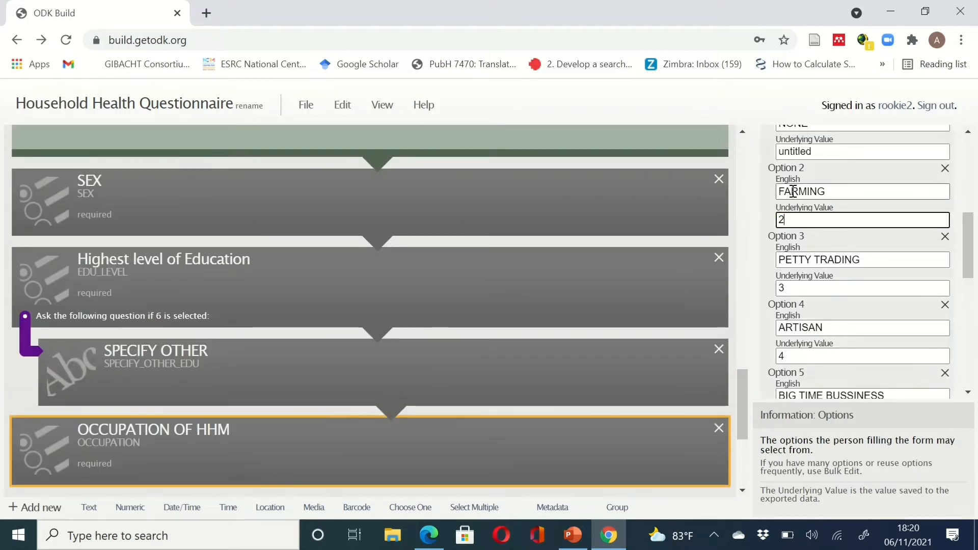
scroll(793, 192, "up", 2)
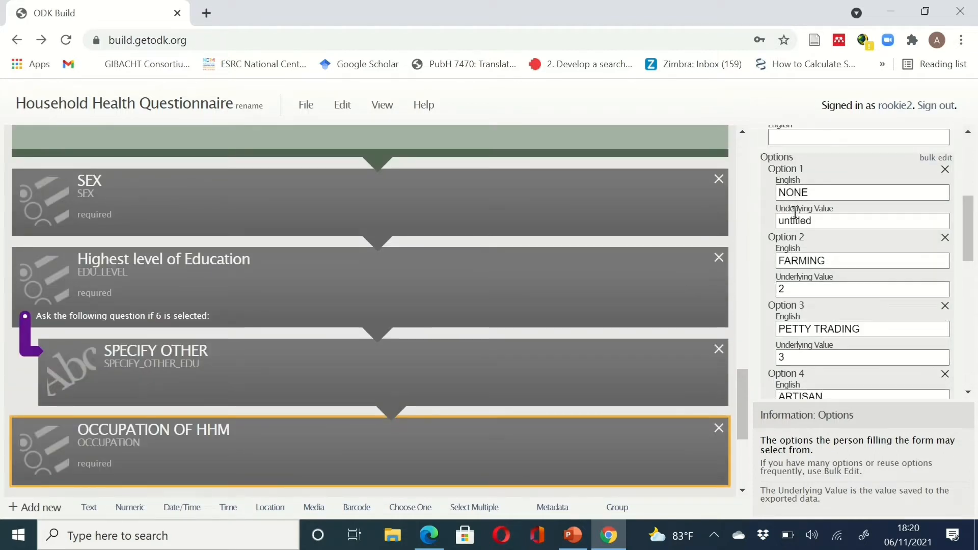
left_click(815, 220)
left_click_drag(828, 220, 742, 231)
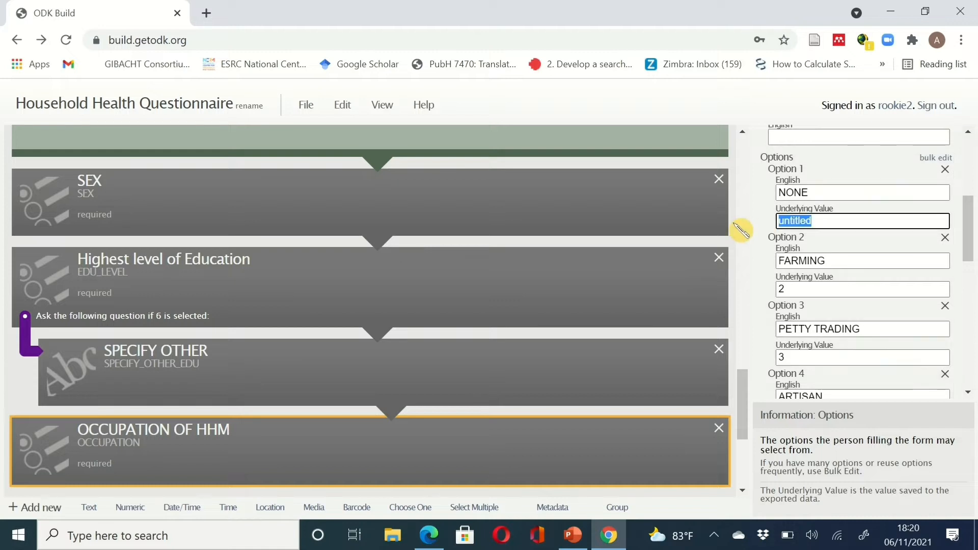
type("1")
scroll(742, 229, "down", 3)
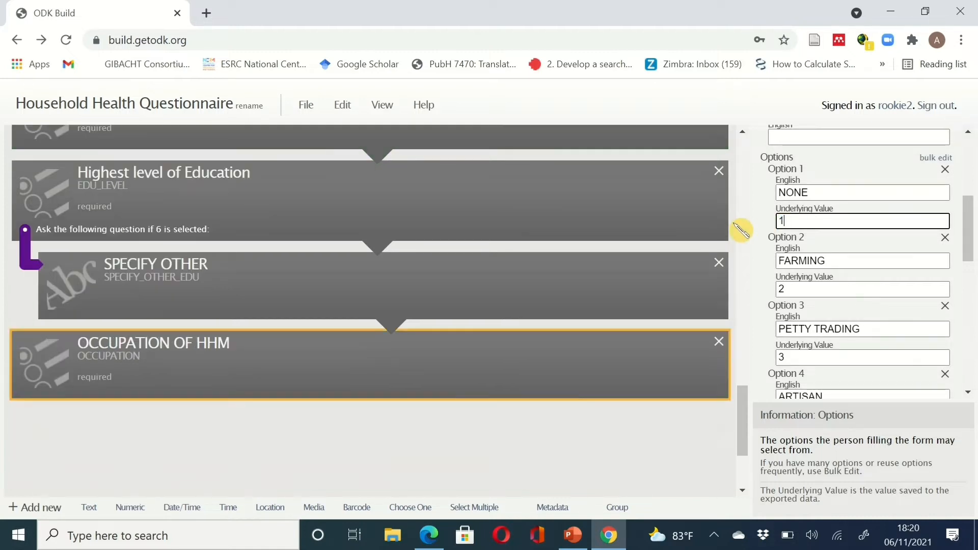
left_click(610, 535)
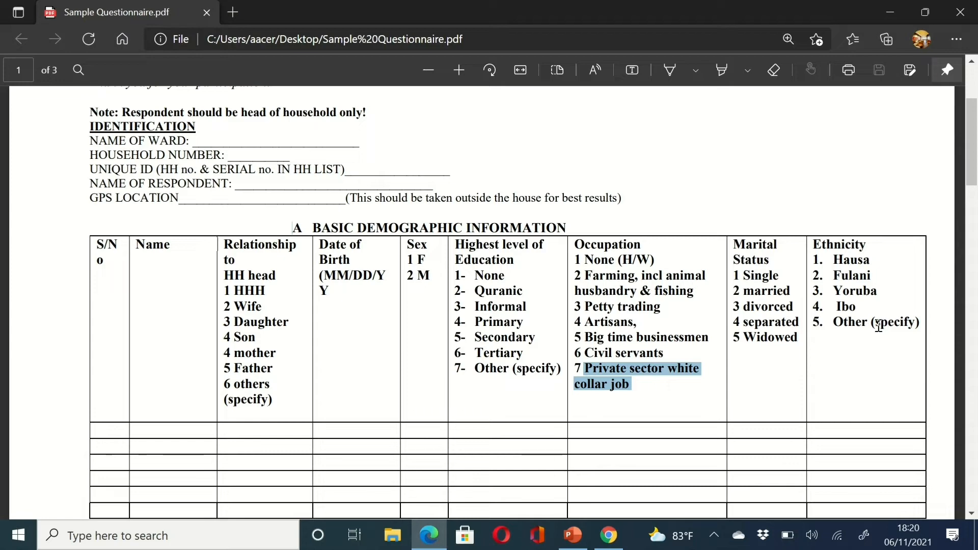
left_click(608, 536)
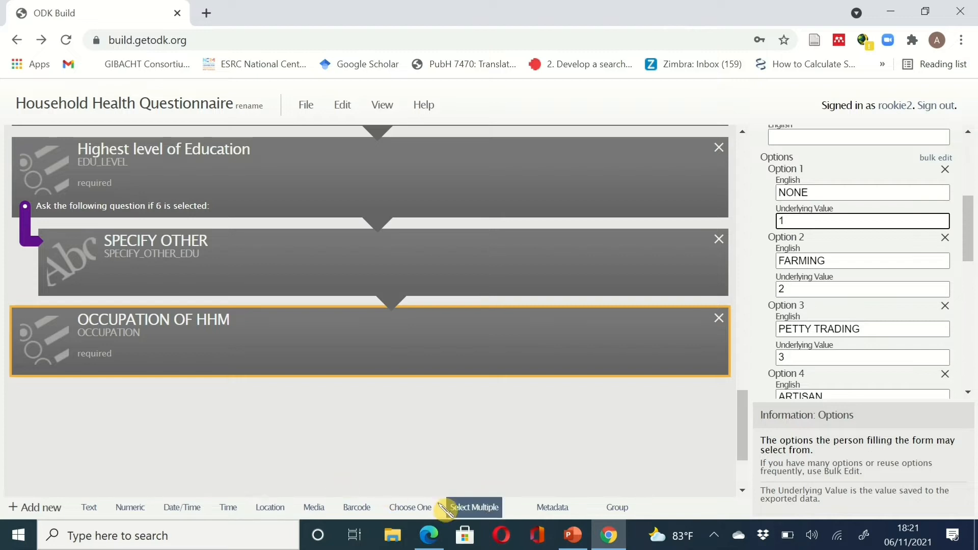
- Add a required Choose One question with data name MAR_STAT and label MARITAL STATUS
left_click(406, 507)
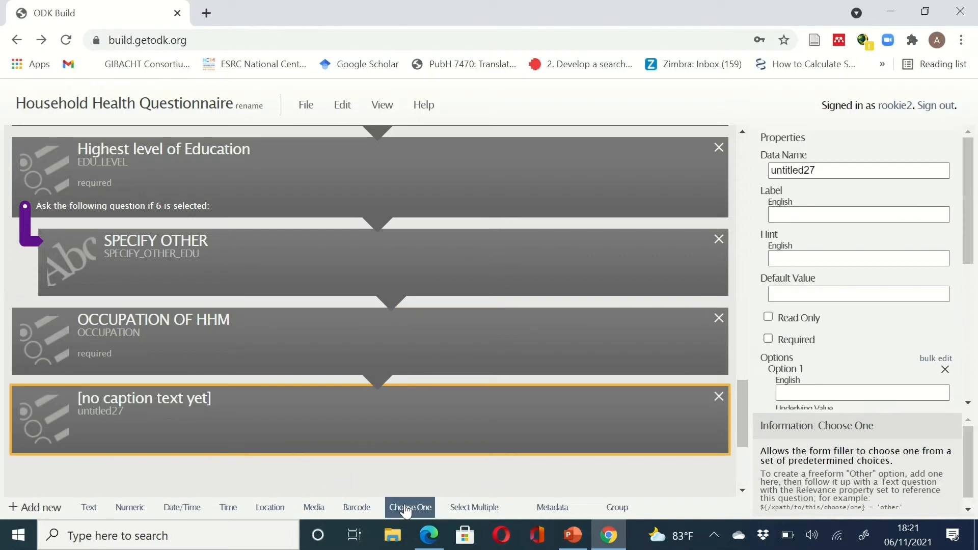
left_click(826, 170)
left_click_drag(826, 170, 734, 172)
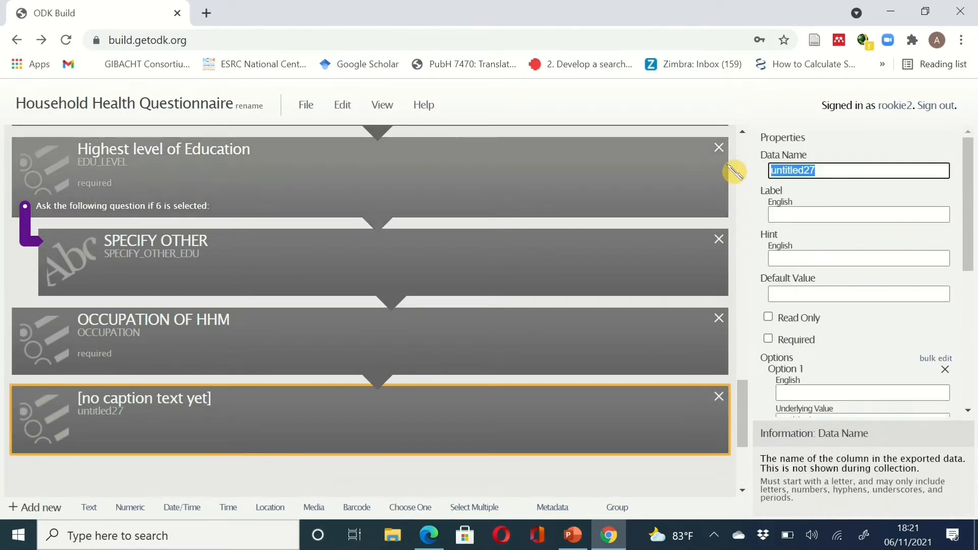
type("MAR")
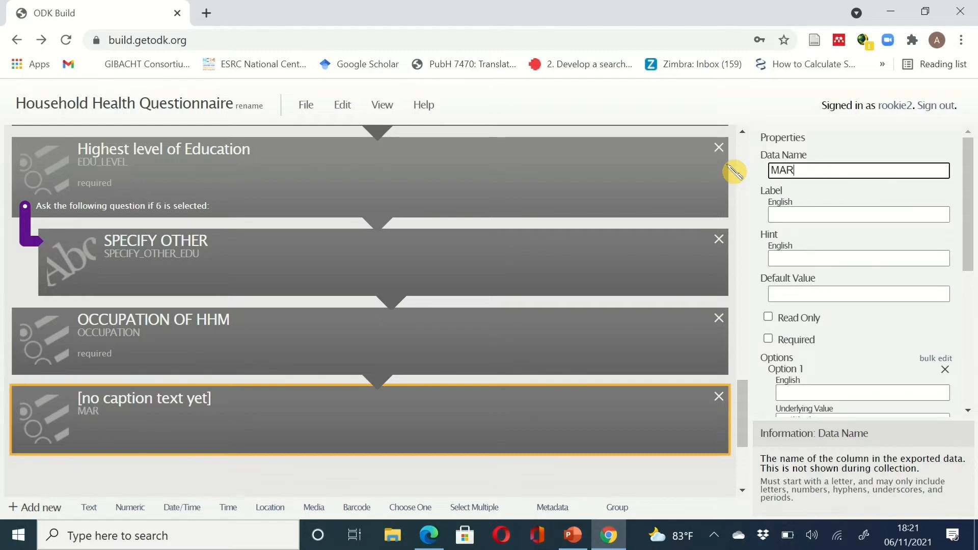
type("_")
type("STS")
type("AT")
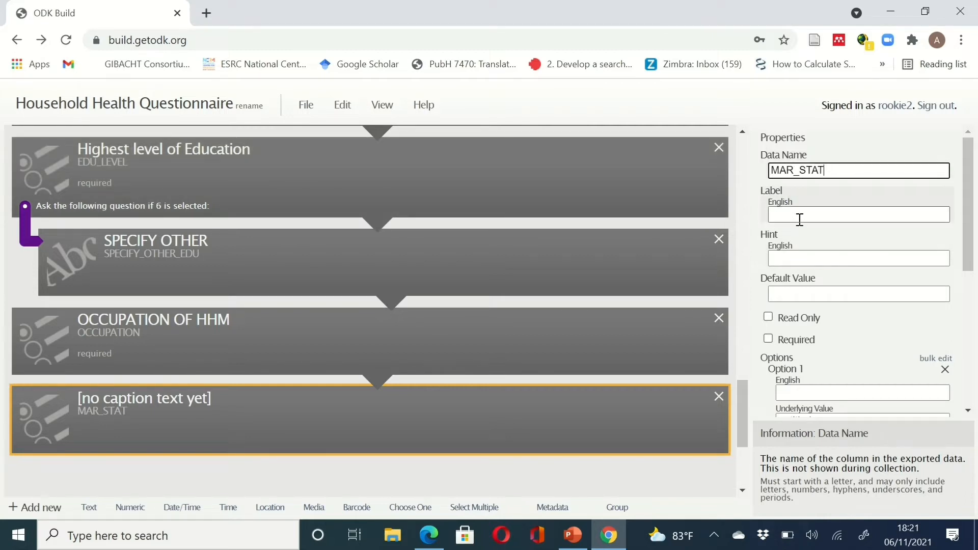
left_click(797, 217)
type("MARITAL")
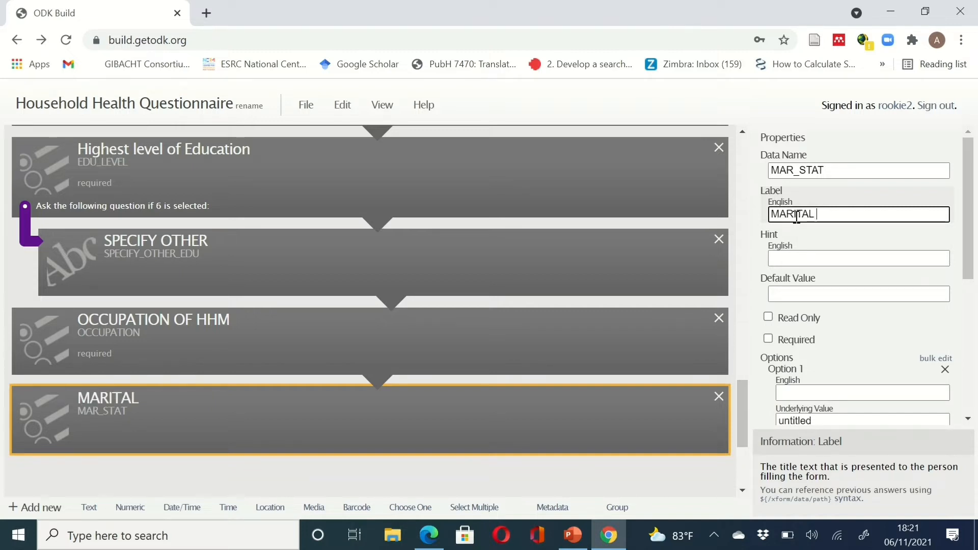
type(" STATU")
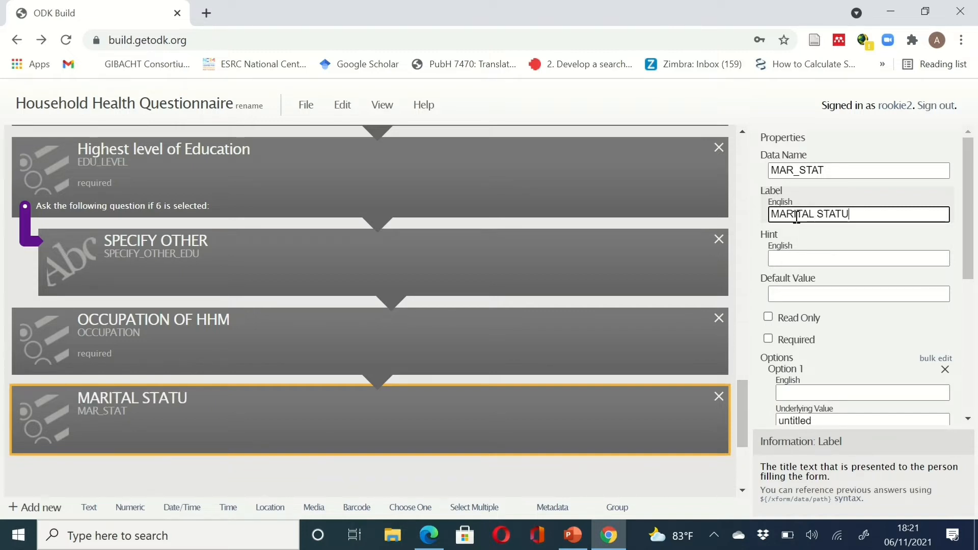
type("S")
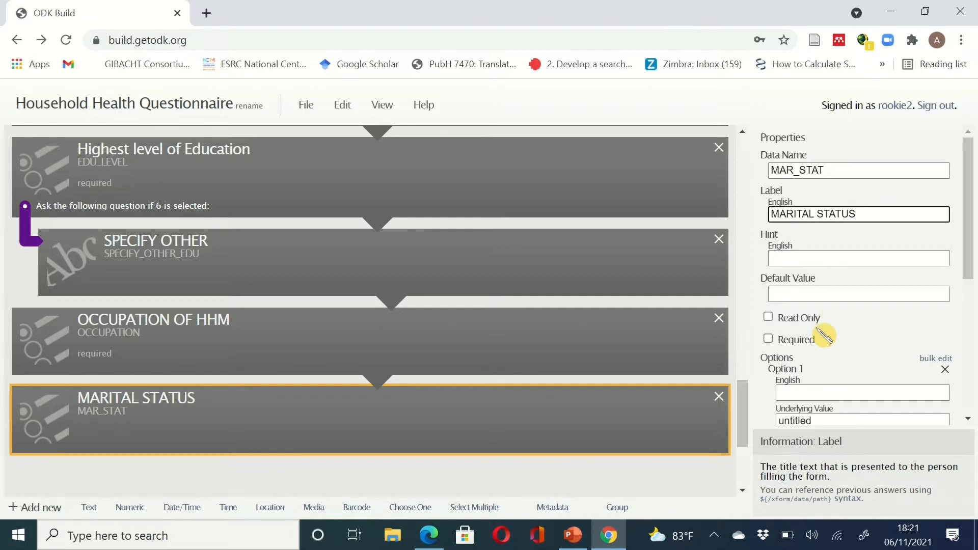
left_click(768, 339)
scroll(775, 340, "down", 3)
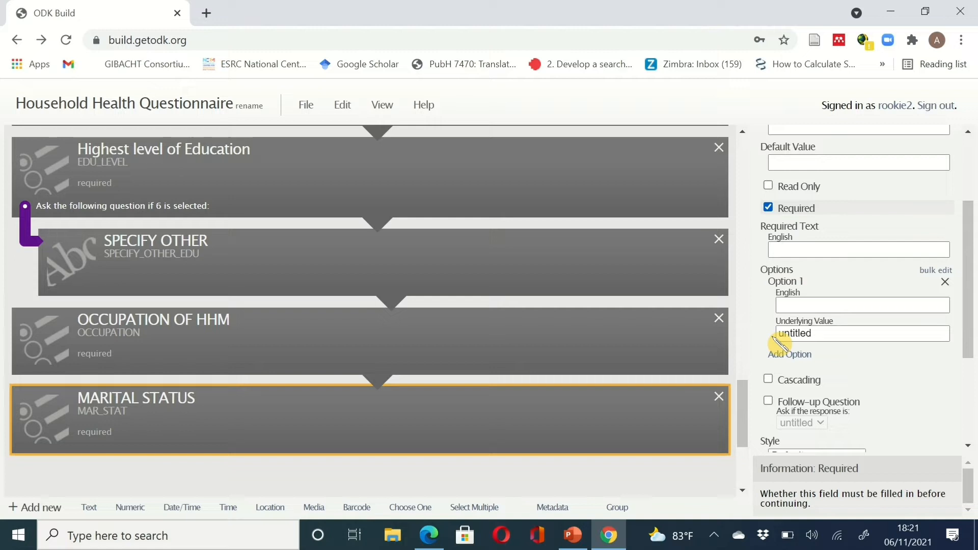
- Fill the first marital status choice with value 1 and add MARRIED with value 2
left_click(834, 296)
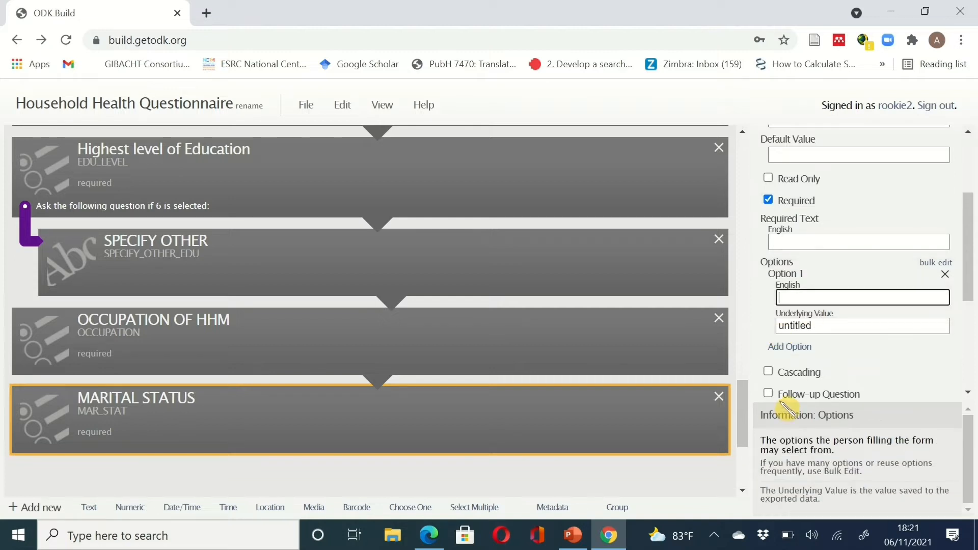
type("SINGLE")
left_click_drag(827, 325, 734, 345)
type("1")
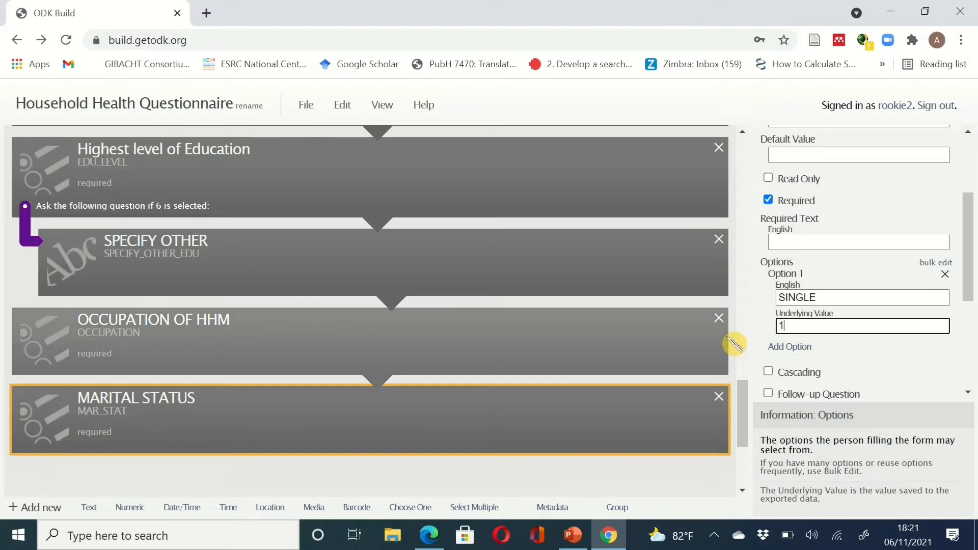
left_click(788, 348)
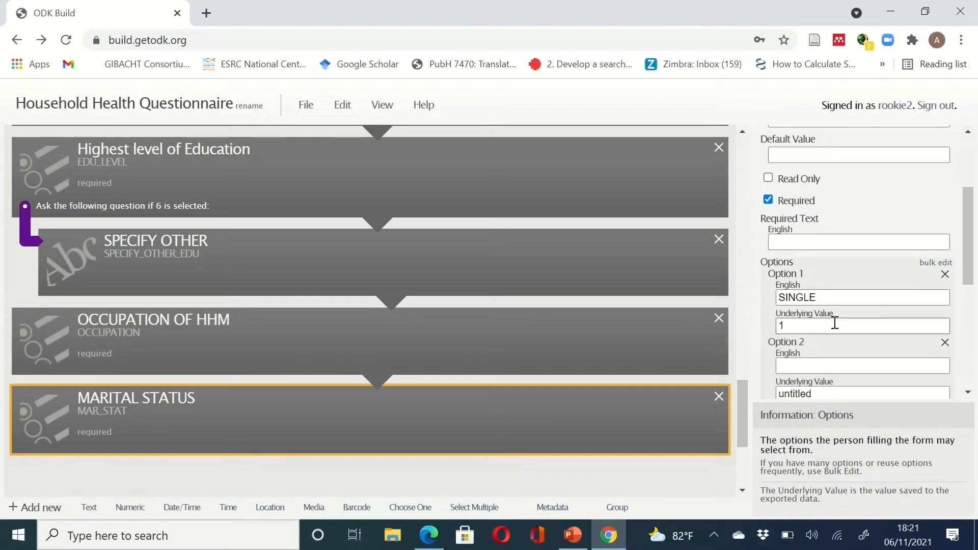
left_click(822, 361)
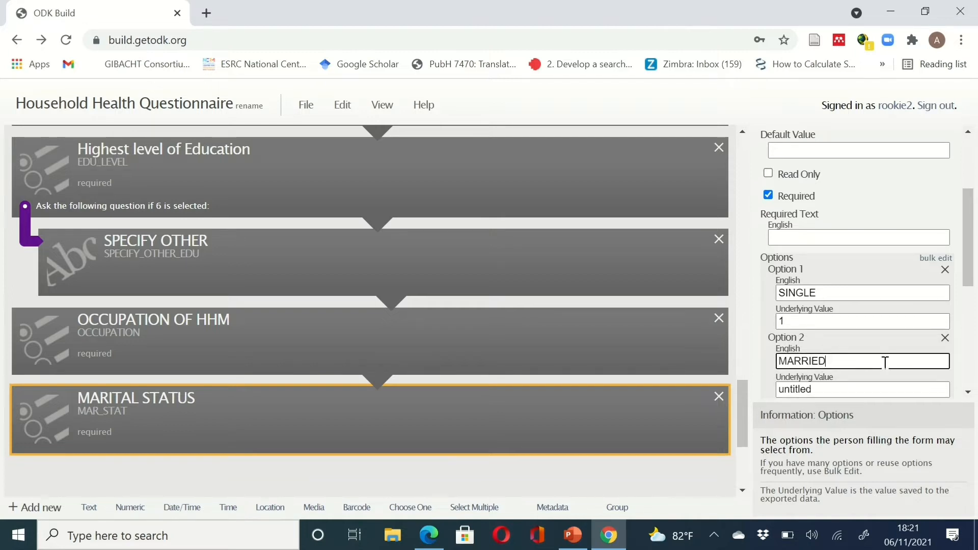
scroll(866, 346, "down", 2)
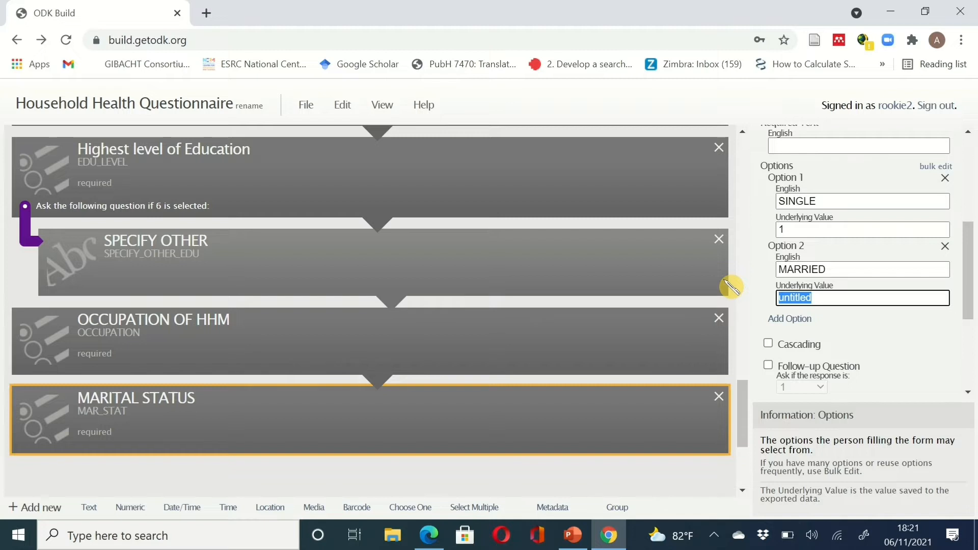
type("2")
- Add DIVORCED as the third marital status choice with value 3
left_click(790, 319)
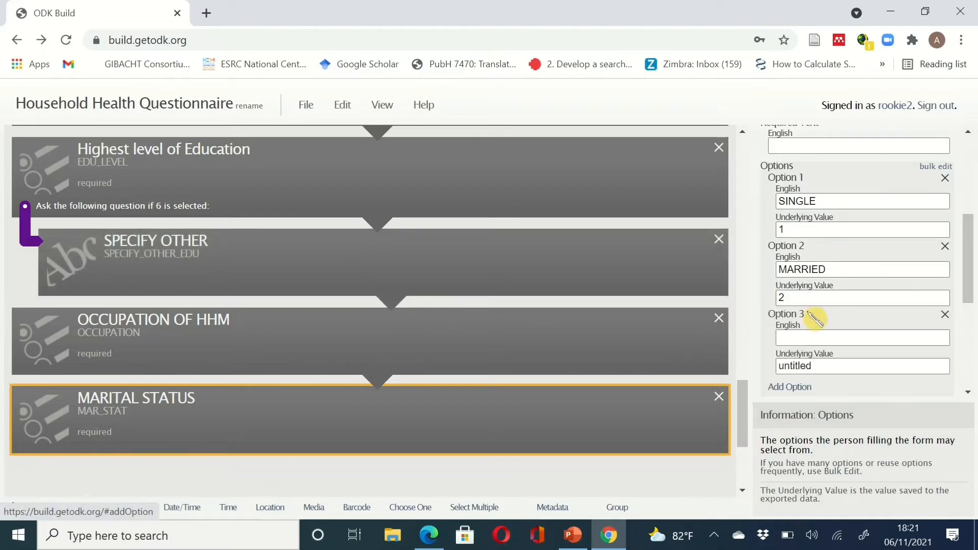
left_click(829, 338)
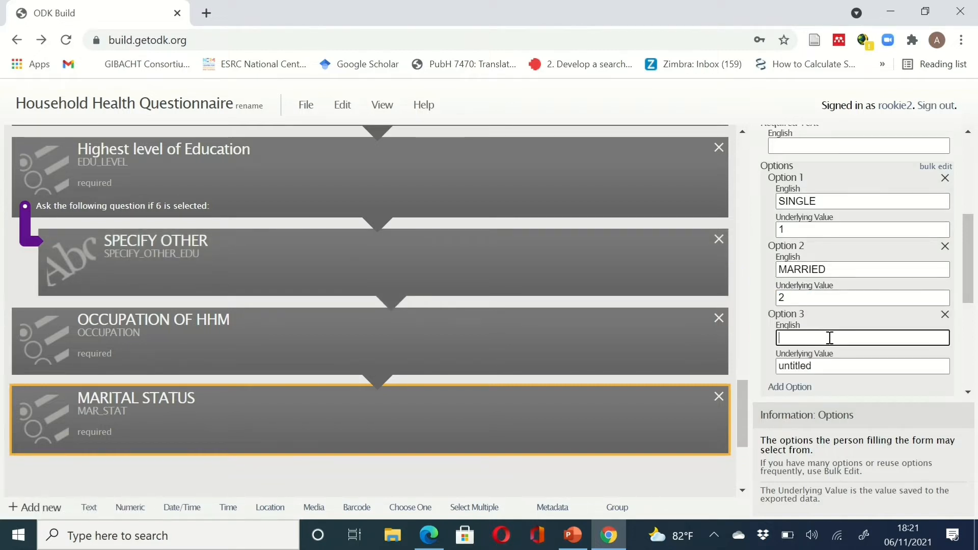
left_click(612, 535)
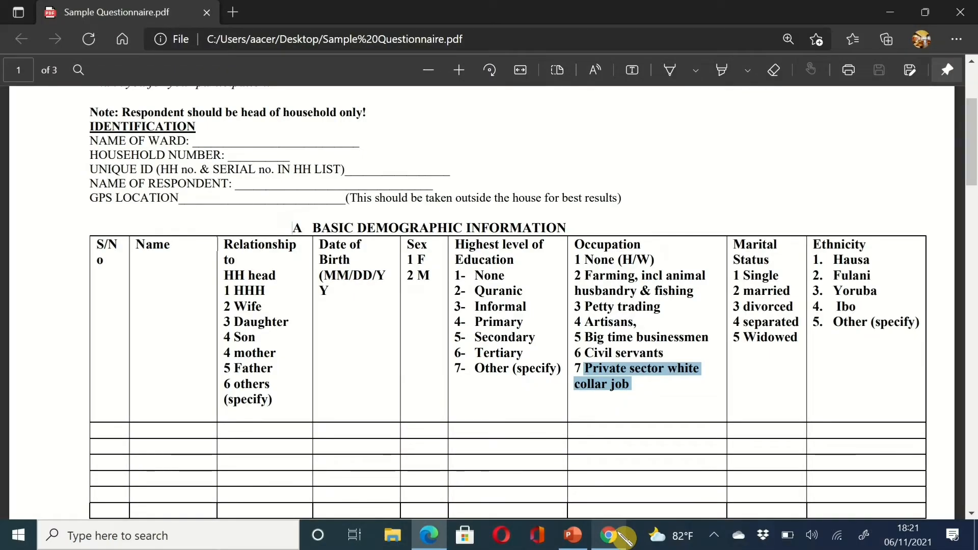
left_click(612, 535)
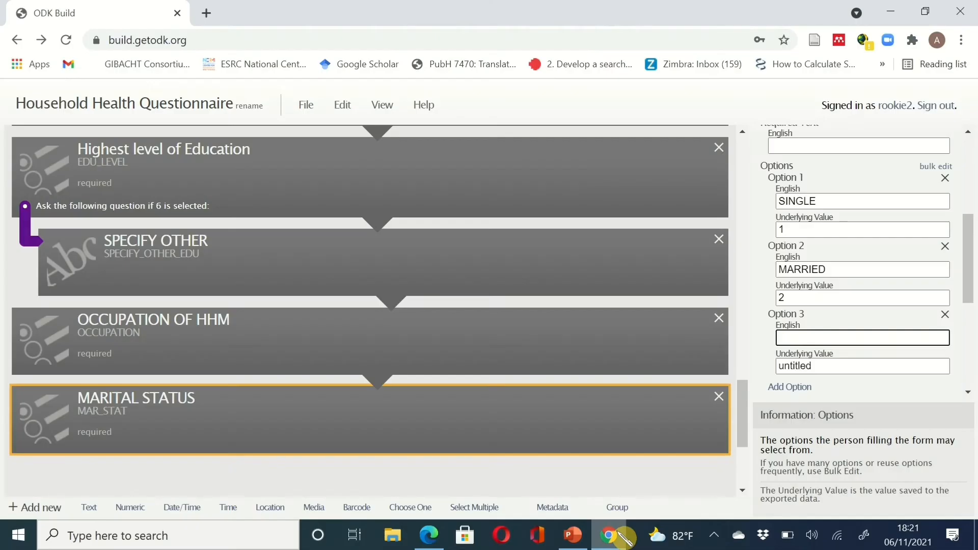
type("DIVORCED")
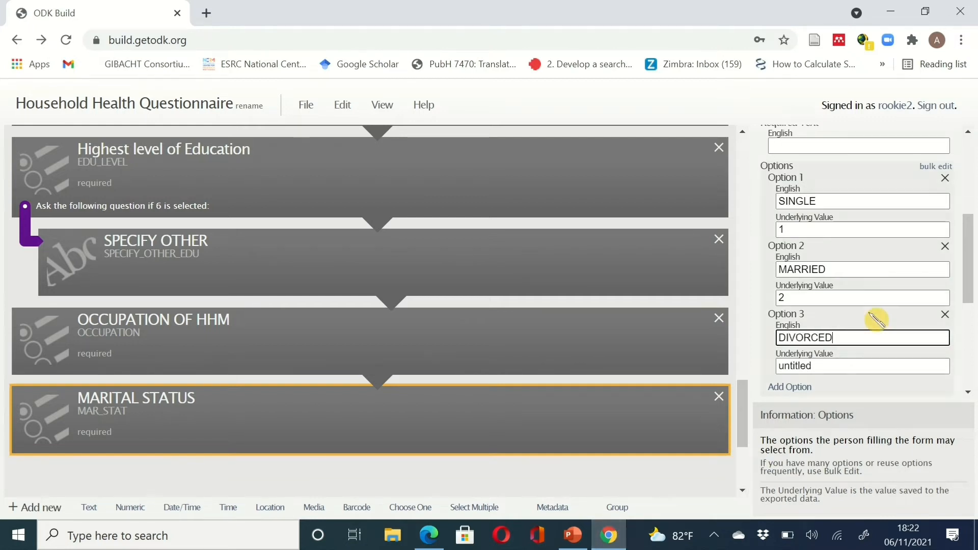
left_click(843, 364)
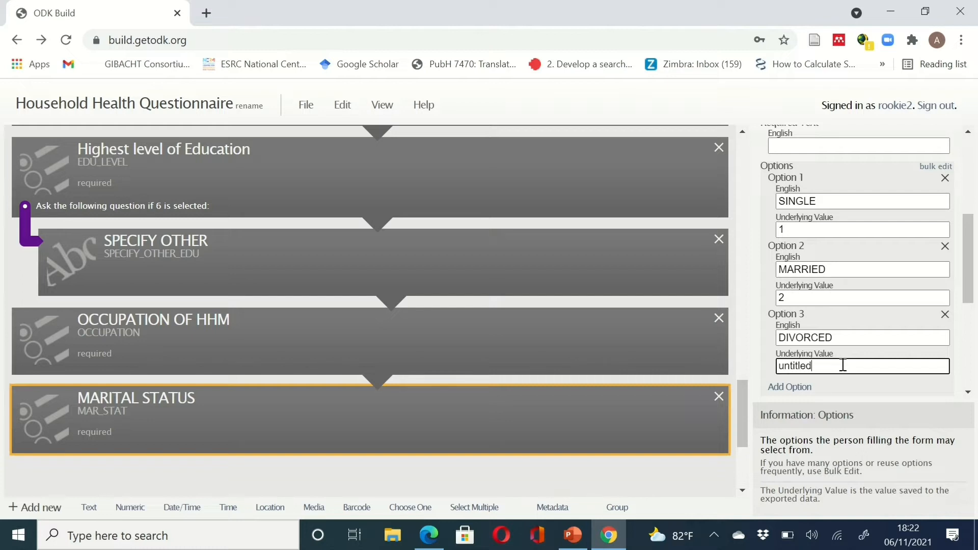
double_click(843, 365)
type("3")
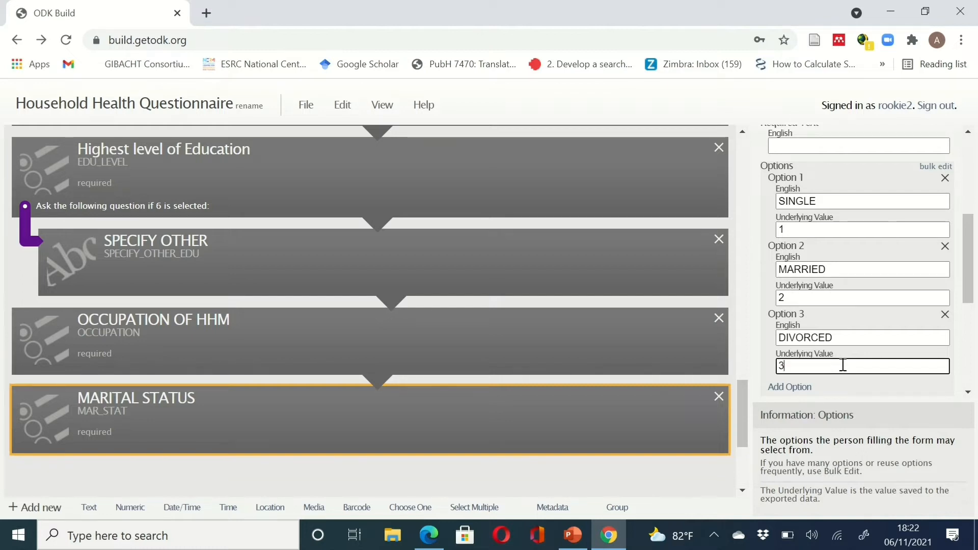
- Add SEPARATED as the fourth marital status choice with value 4
left_click(787, 388)
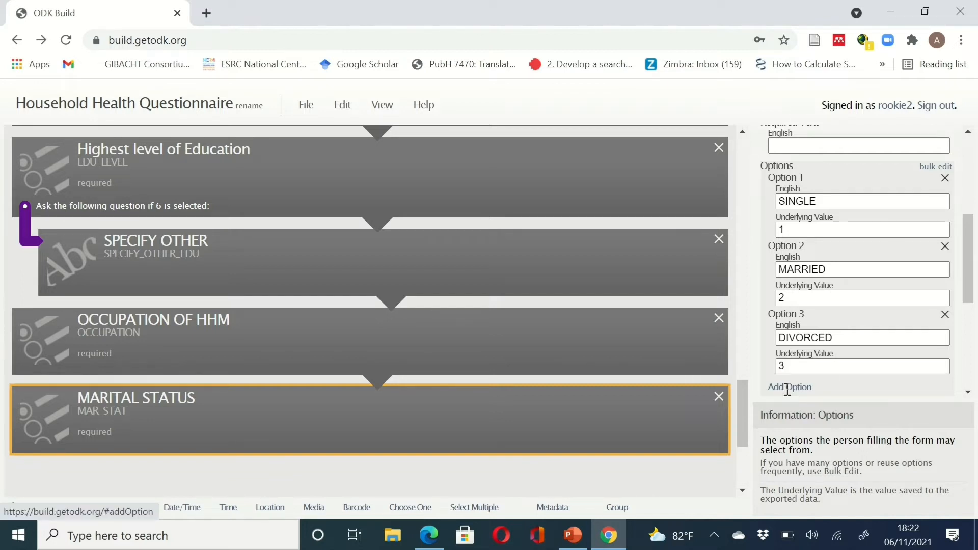
scroll(788, 388, "down", 2)
left_click(803, 340)
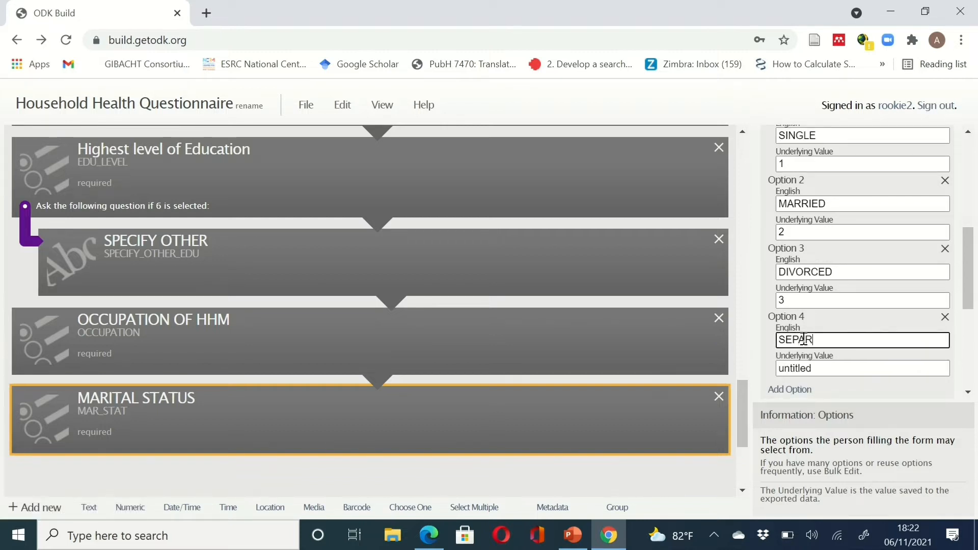
left_click(812, 368)
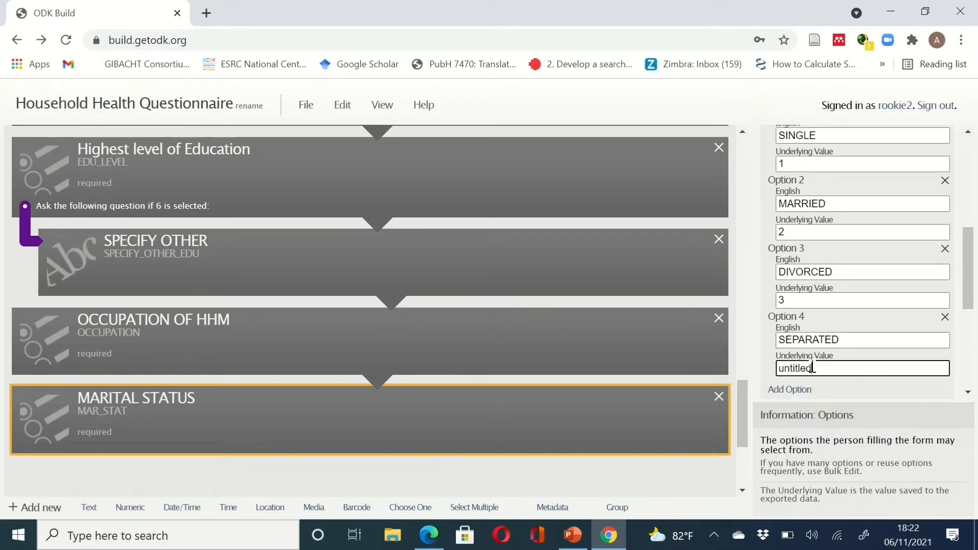
type("4")
key("BackSpace")
key("BackSpace")
key("BackSpace")
key("BackSpace")
key("BackSpace")
key("BackSpace")
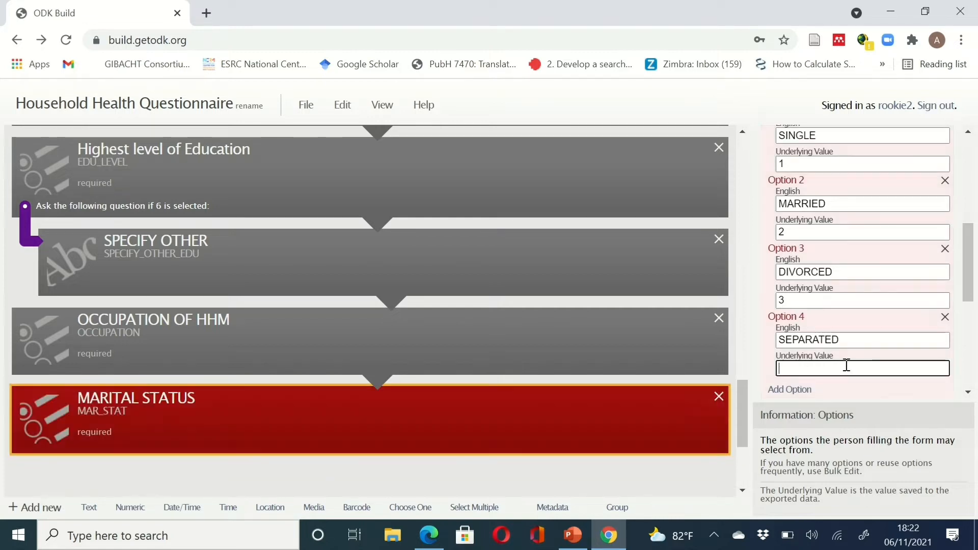
type("4")
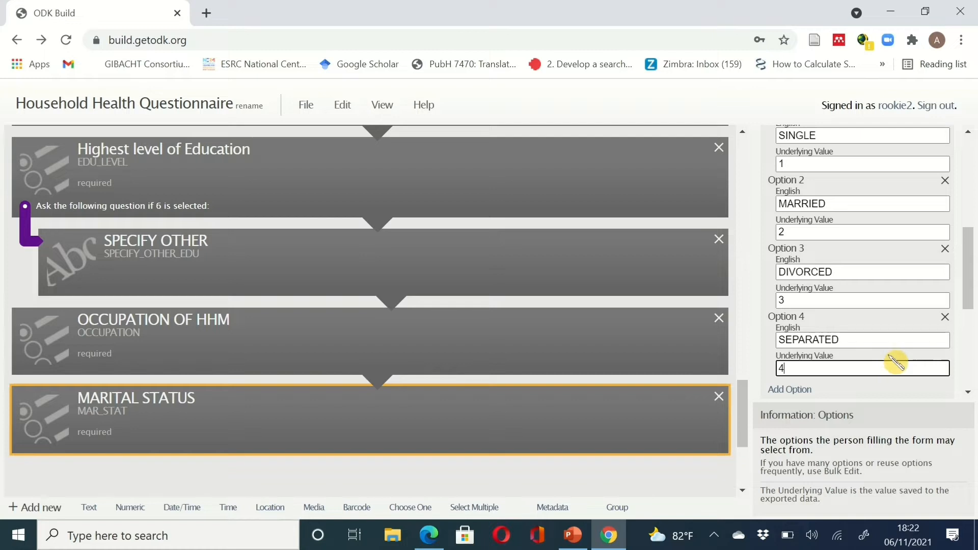
scroll(897, 364, "down", 1)
scroll(897, 363, "down", 1)
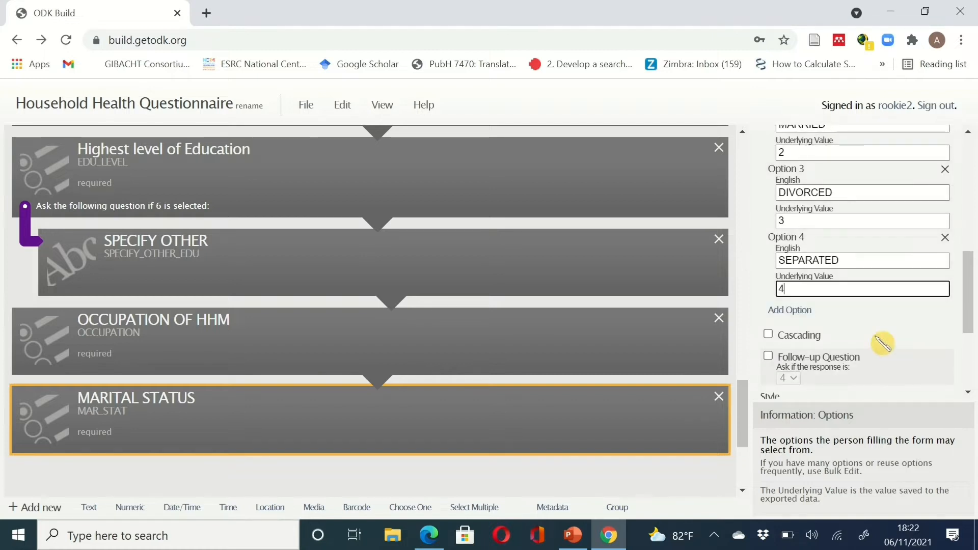
- Add WIDOWED as the fifth marital status choice with value 5
left_click(795, 311)
left_click(805, 327)
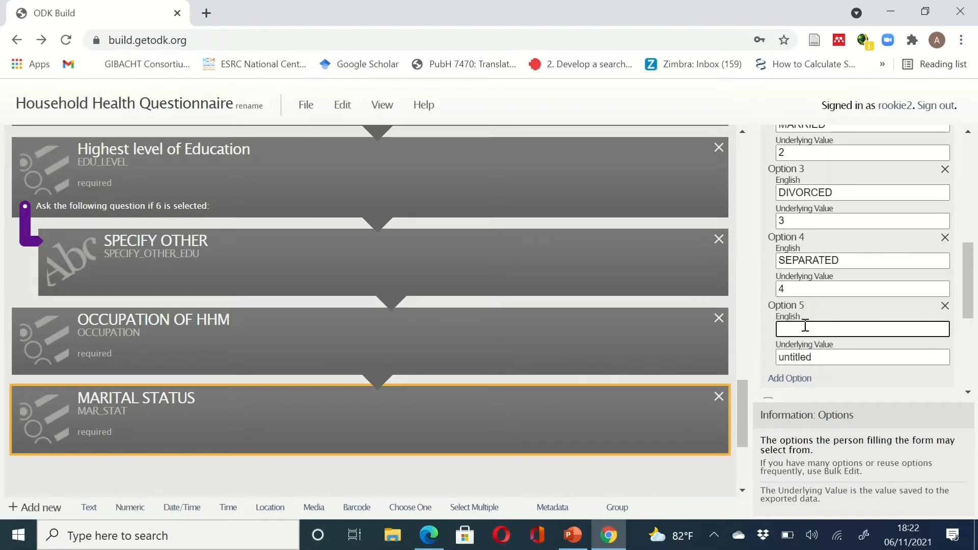
type("WIDOWED")
left_click(815, 356)
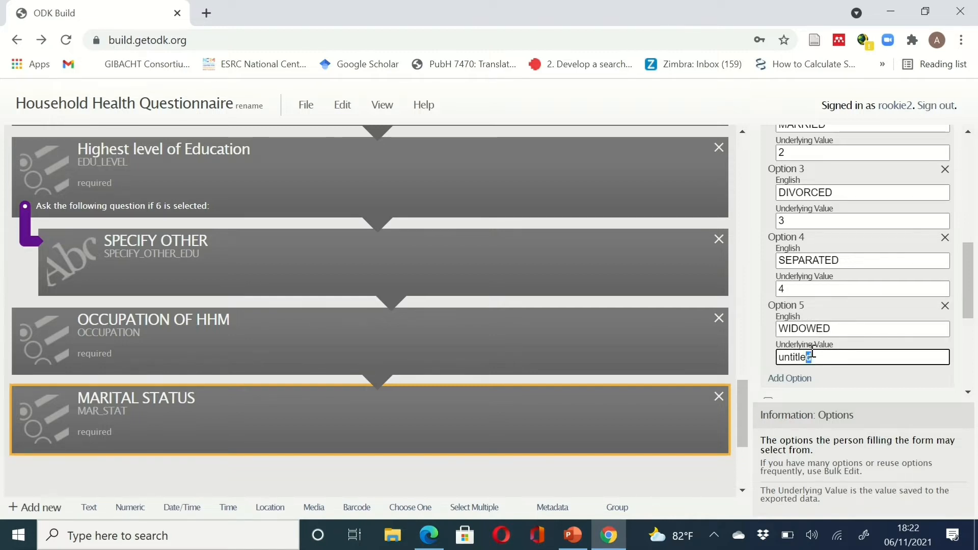
key("BackSpace")
key("BackSpace")
key("BackSpace")
key("BackSpace")
key("BackSpace")
key("BackSpace")
key("BackSpace")
key("BackSpace")
type("5")
left_click(609, 537)
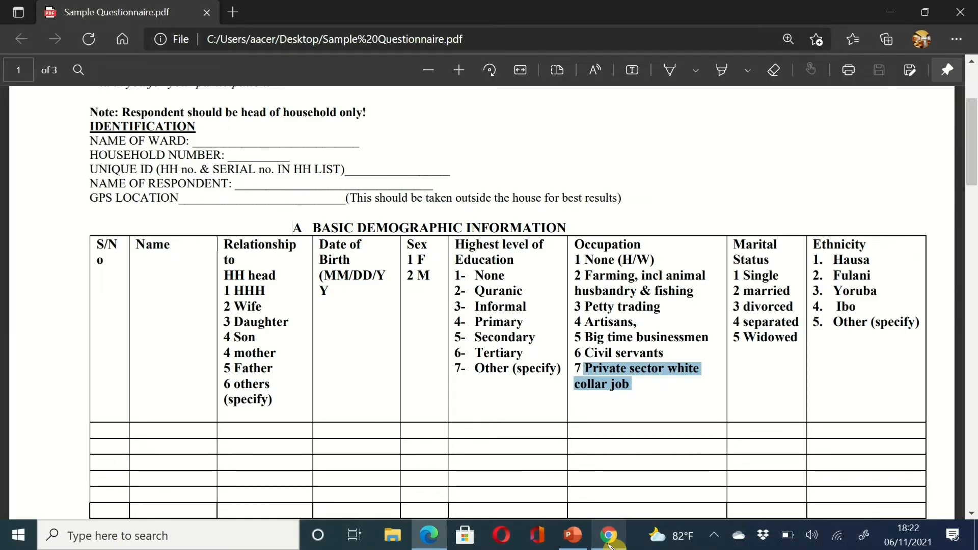
left_click(609, 541)
type("5")
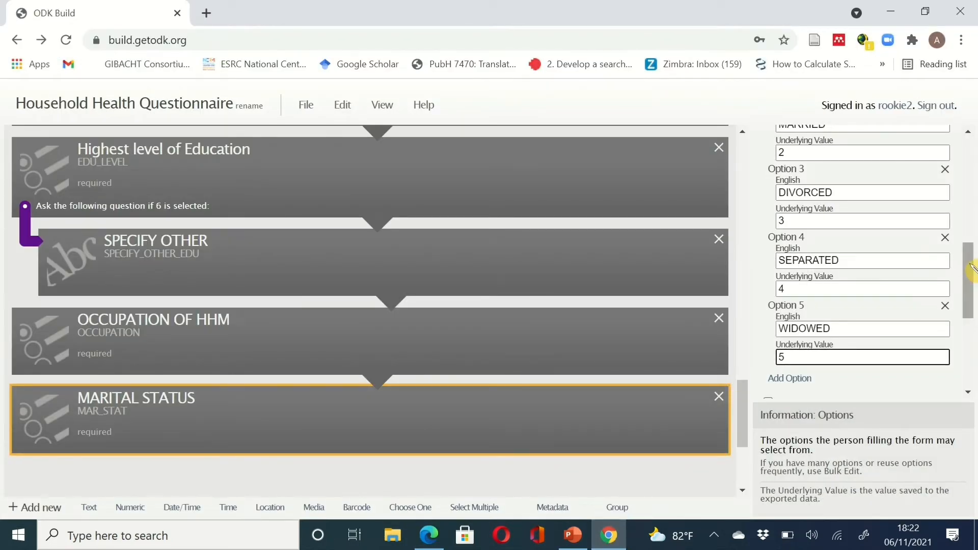
scroll(972, 290, "down", 1)
left_click_drag(972, 291, 972, 314)
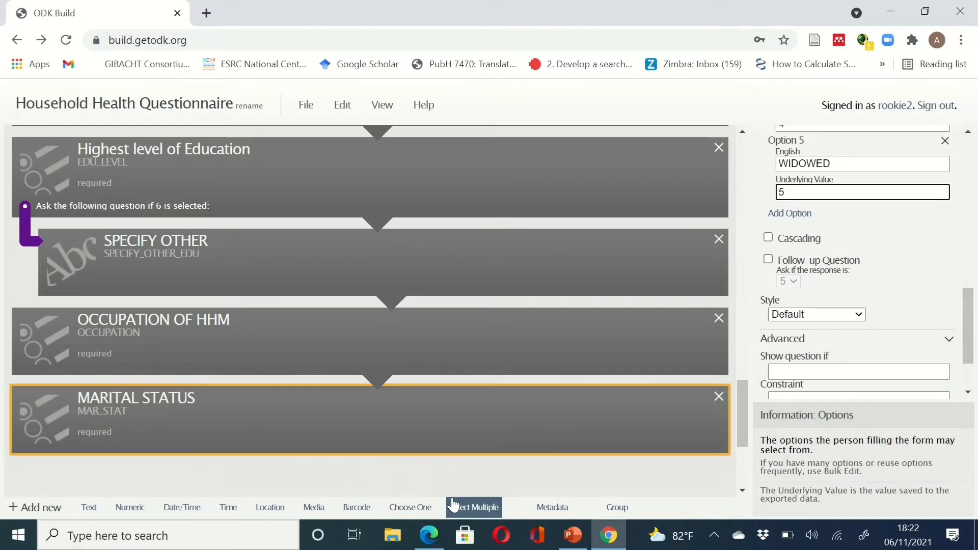
- Add a Choose One question with data name and label ETHNICITY, consulting the questionnaire's ethnicity answers
left_click(411, 508)
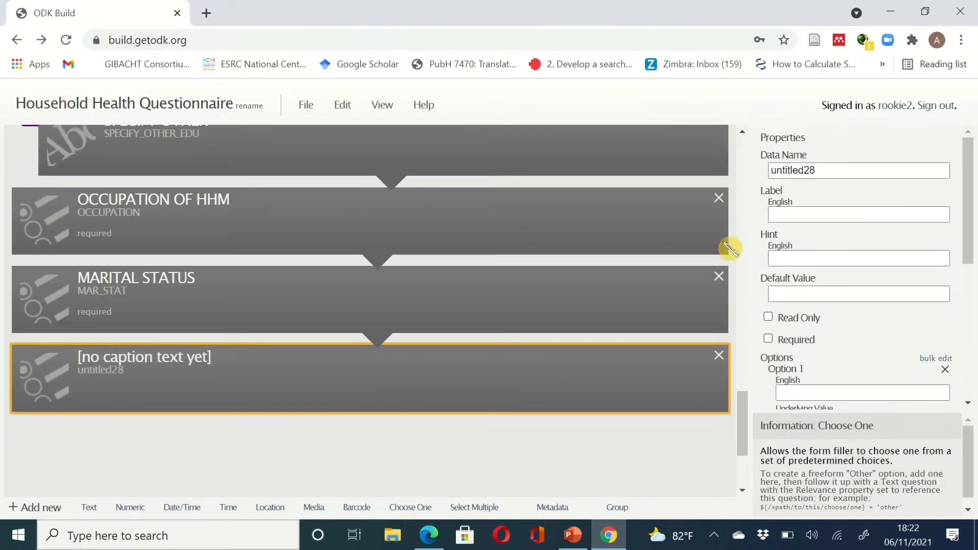
double_click(844, 167)
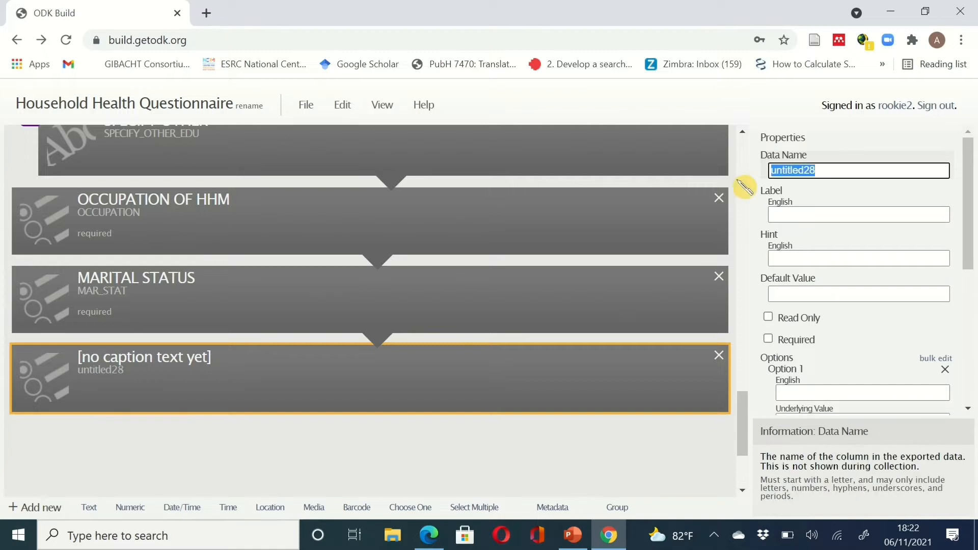
type("ETHN")
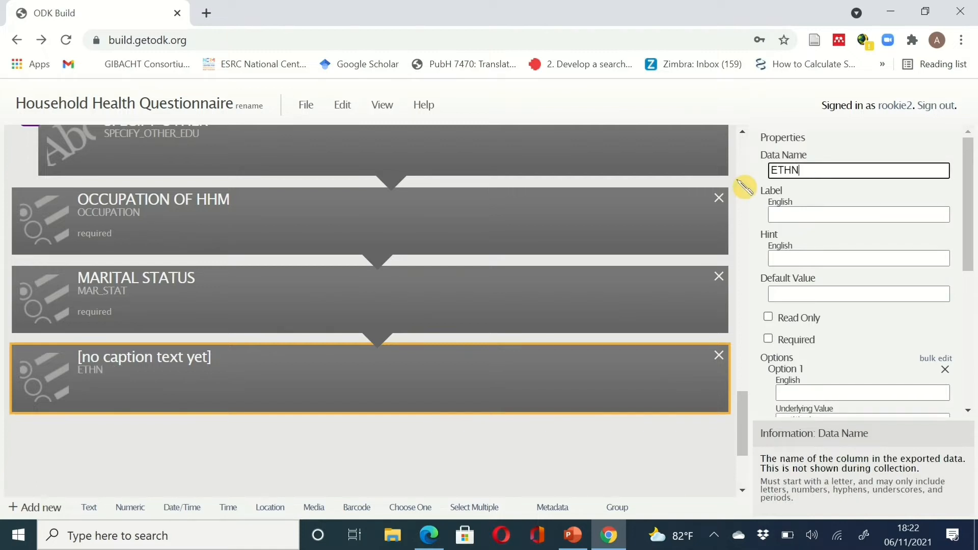
type("ICITY")
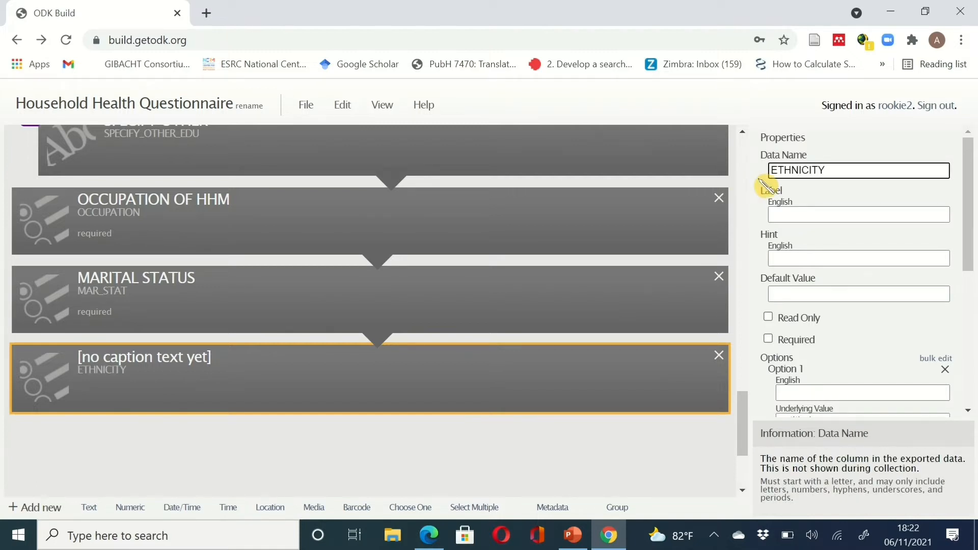
left_click(822, 213)
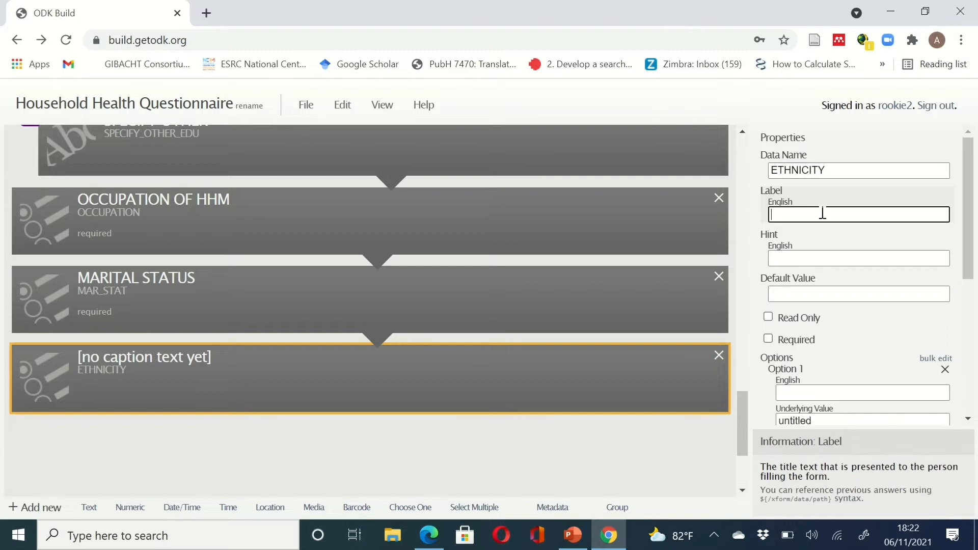
type("ETHNICI")
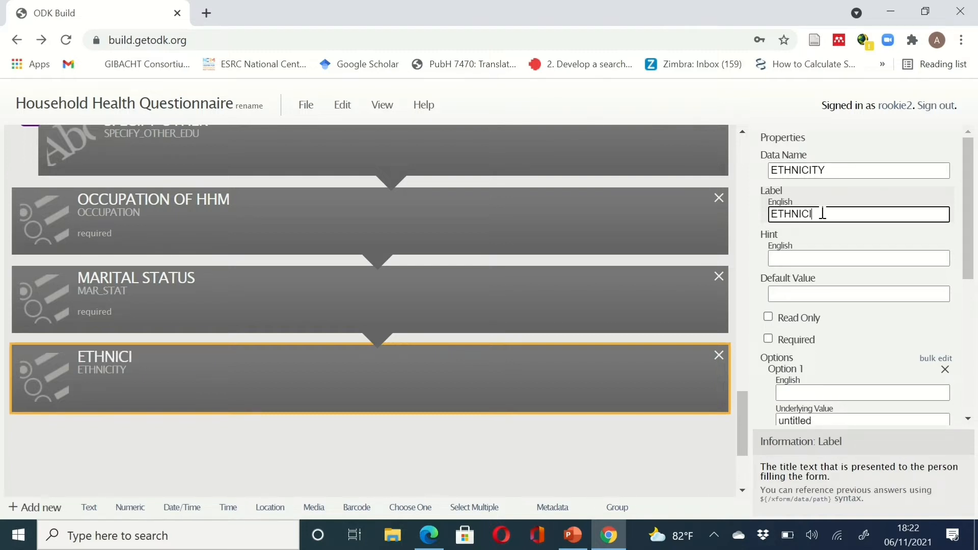
type("TY")
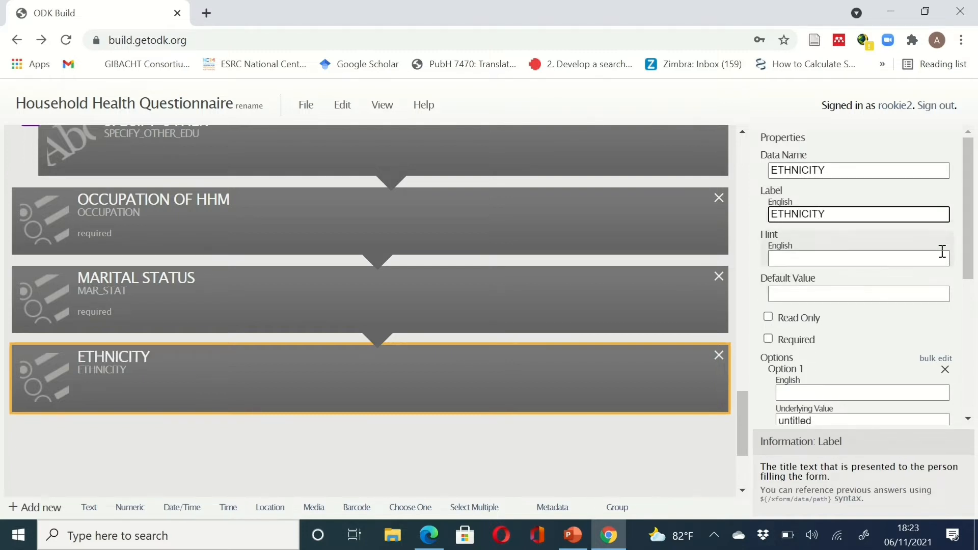
scroll(971, 252, "down", 2)
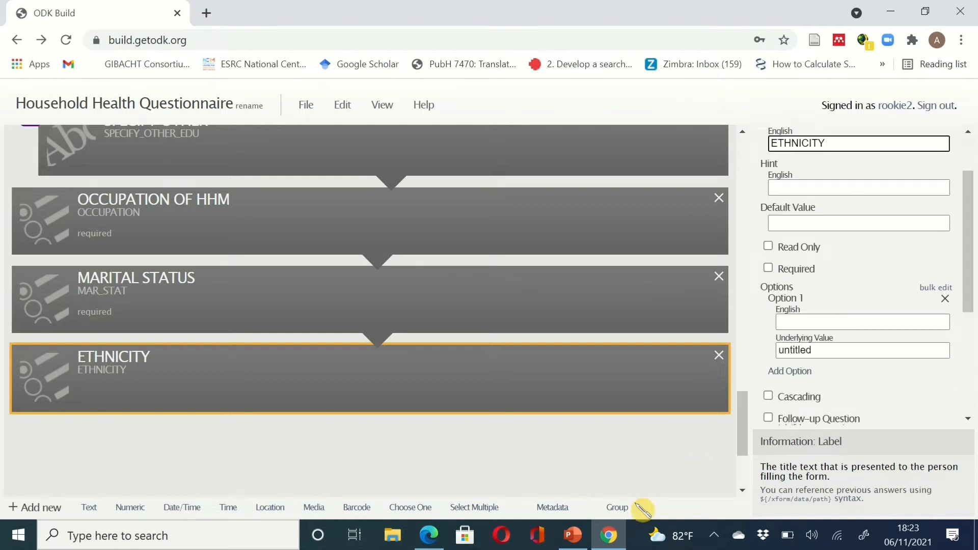
left_click(606, 543)
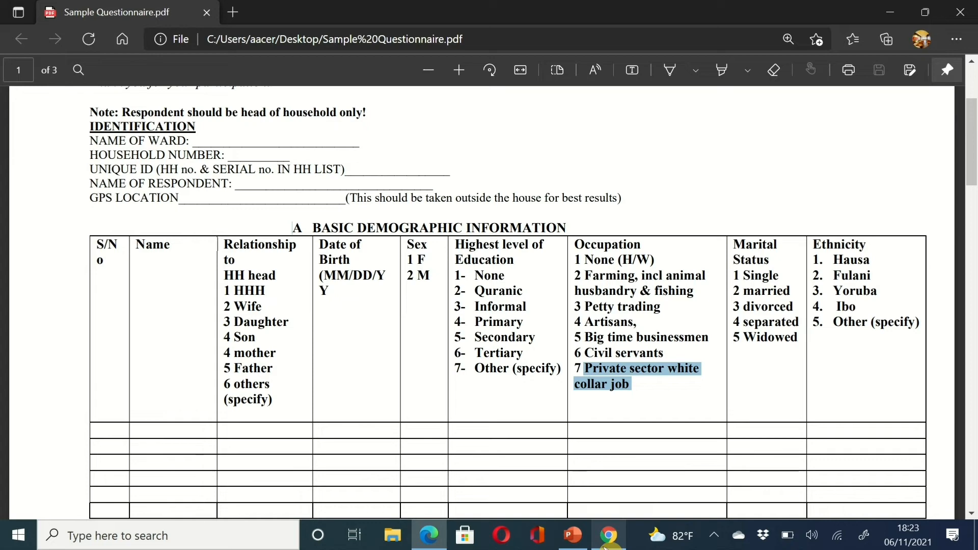
left_click(608, 536)
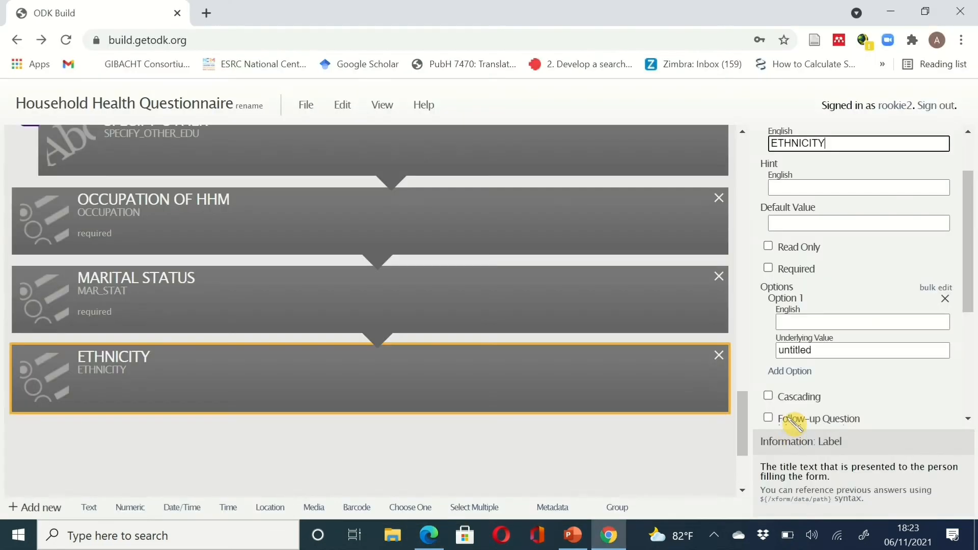
left_click(873, 323)
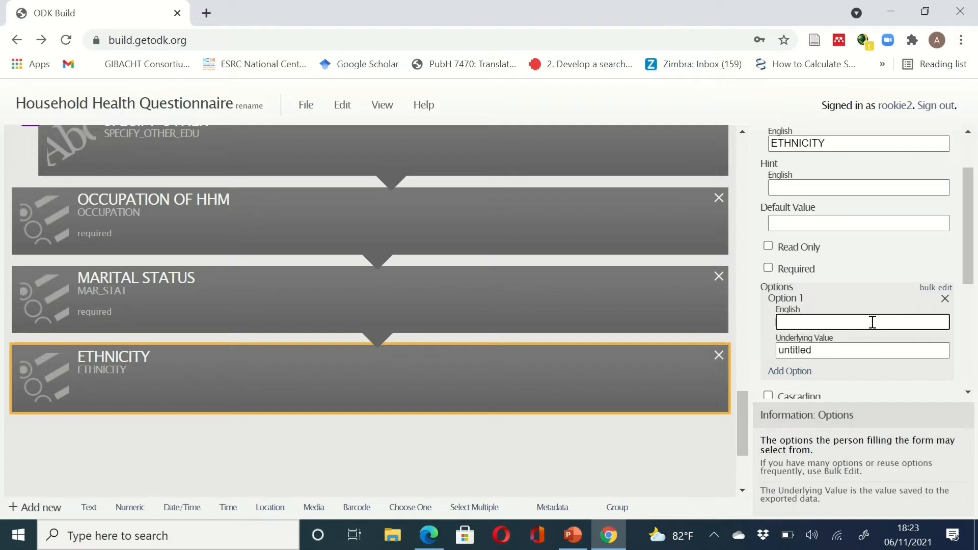
- Make ETHNICITY required and give its first answer the label HAUSA with value 1
left_click(774, 269)
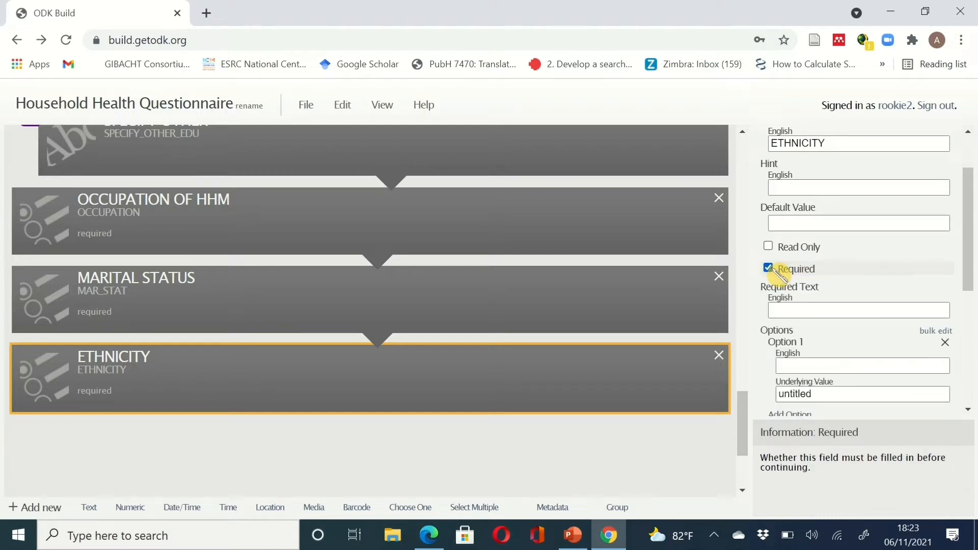
left_click(794, 304)
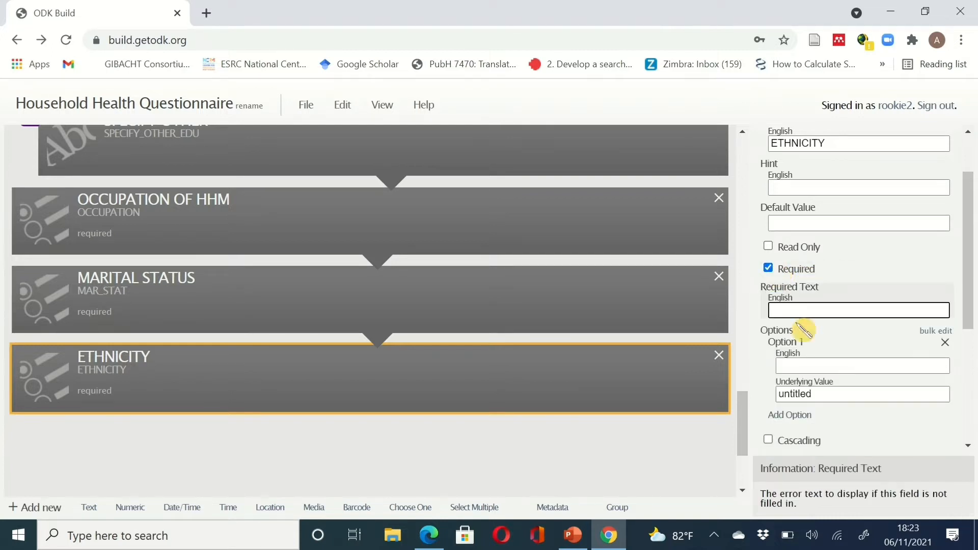
left_click(813, 367)
type("HA")
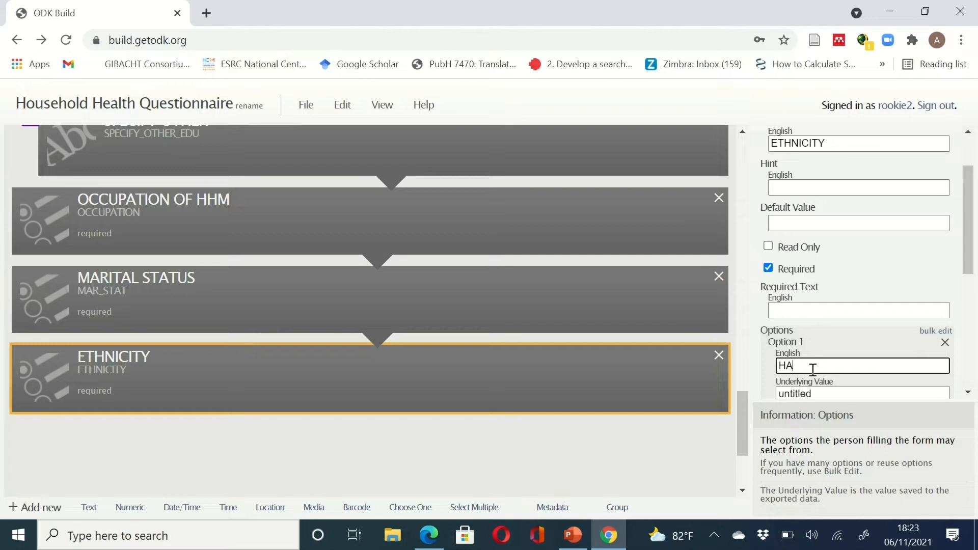
type("USA")
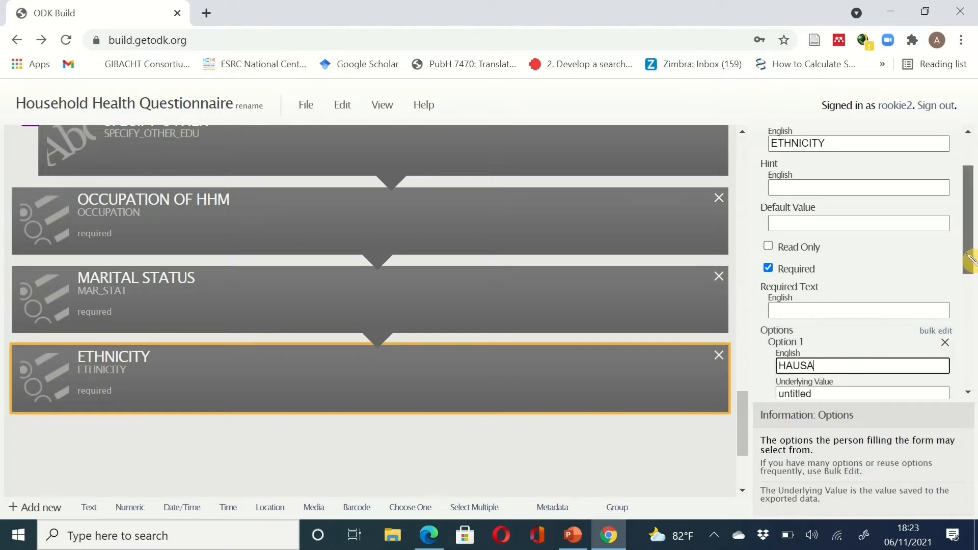
scroll(969, 260, "down", 2)
left_click(824, 281)
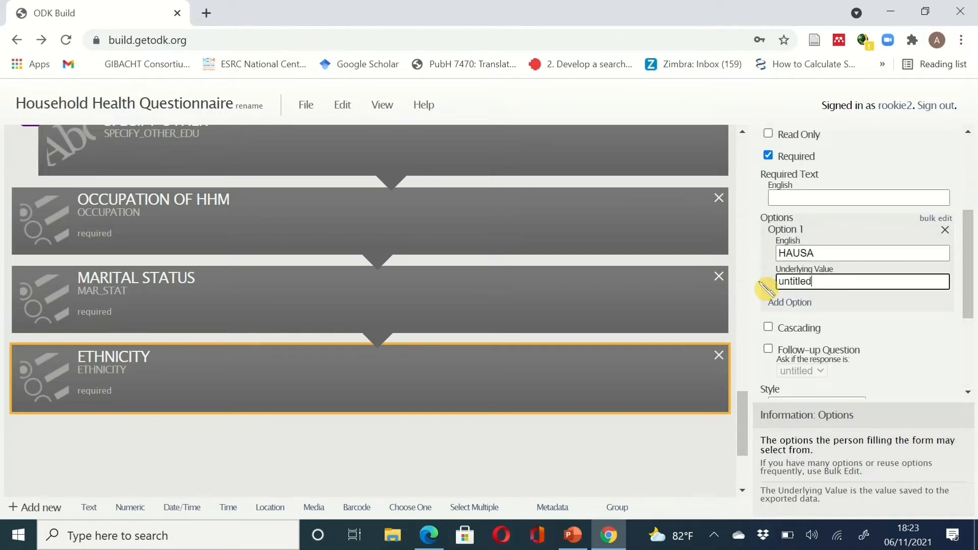
key("ctrl+a")
type("1")
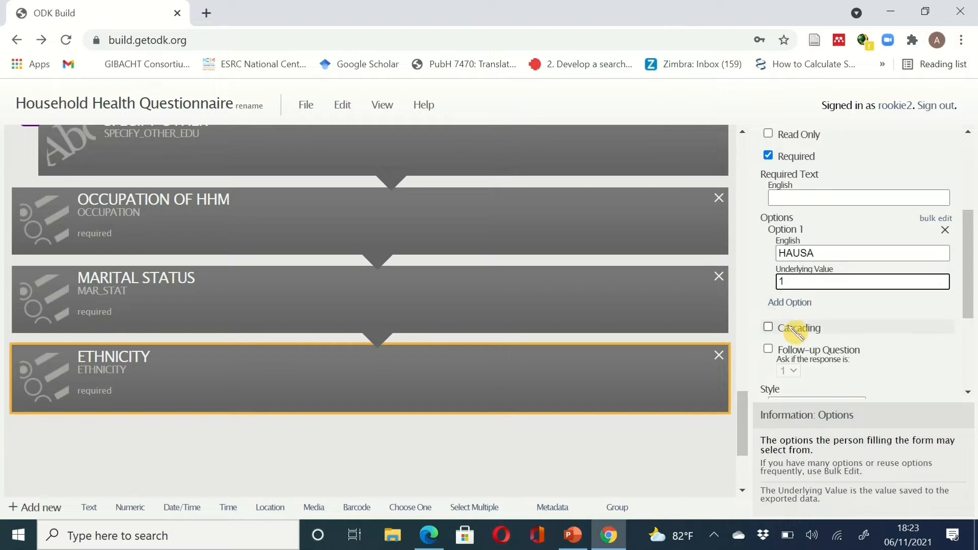
- Add a second answer with value 2 and a third answer YOURUBA with value 3
left_click(796, 301)
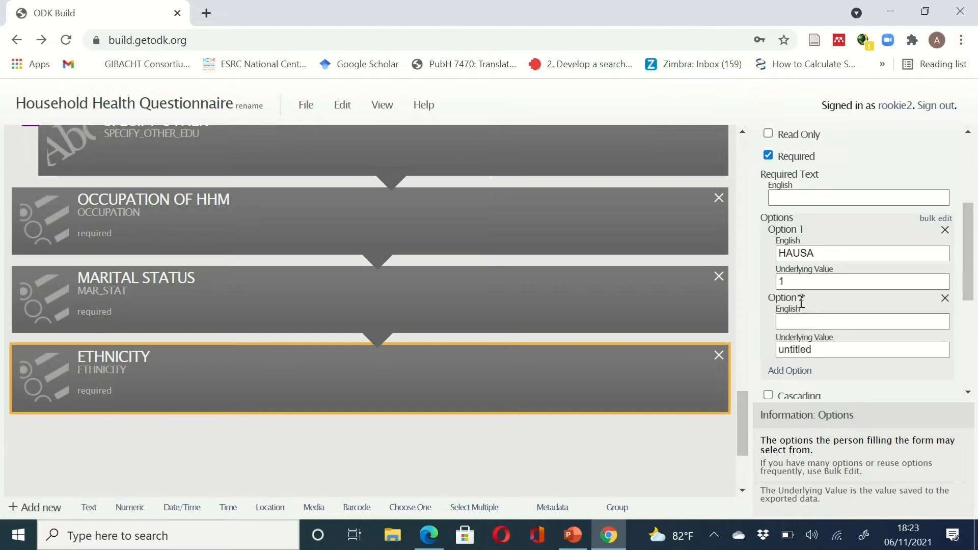
left_click(801, 320)
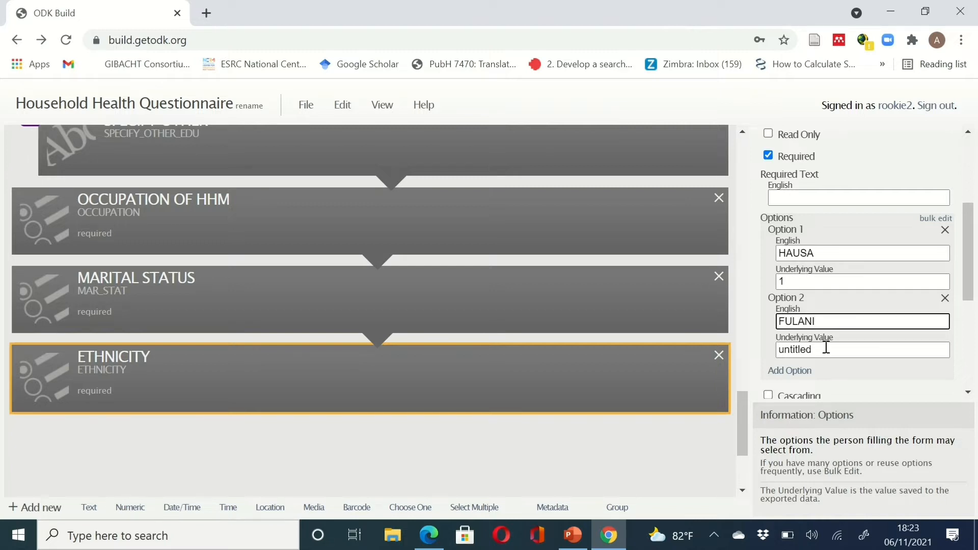
left_click_drag(834, 350, 755, 339)
type("2")
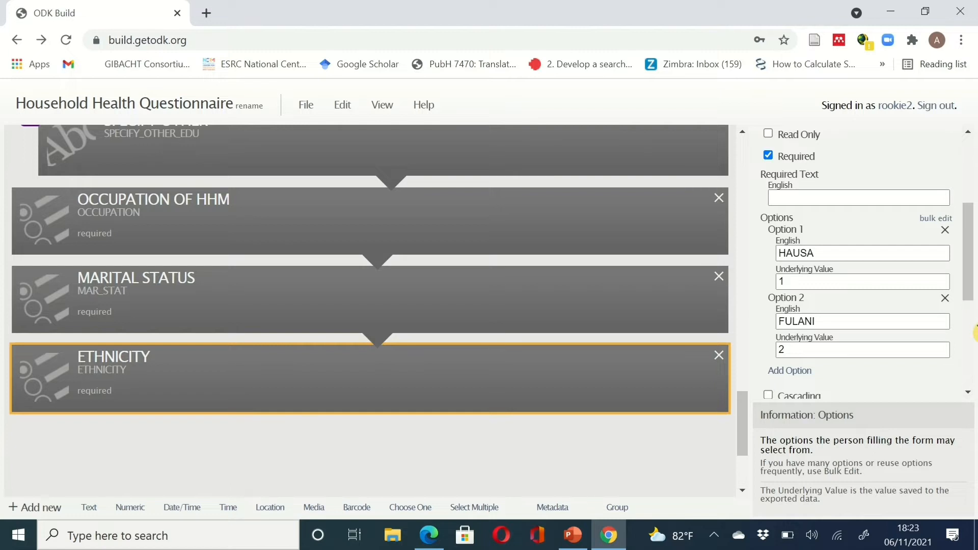
scroll(976, 316, "down", 2)
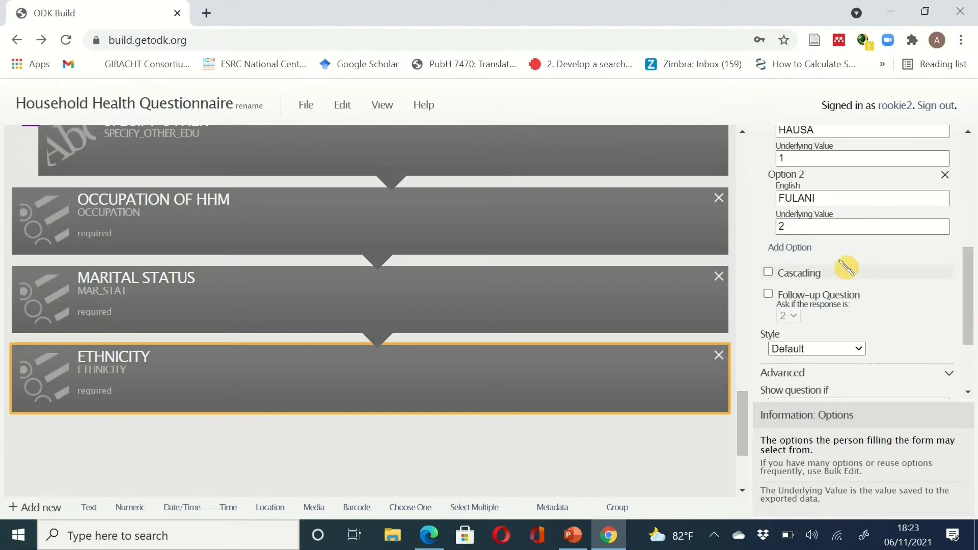
left_click(800, 248)
left_click(823, 265)
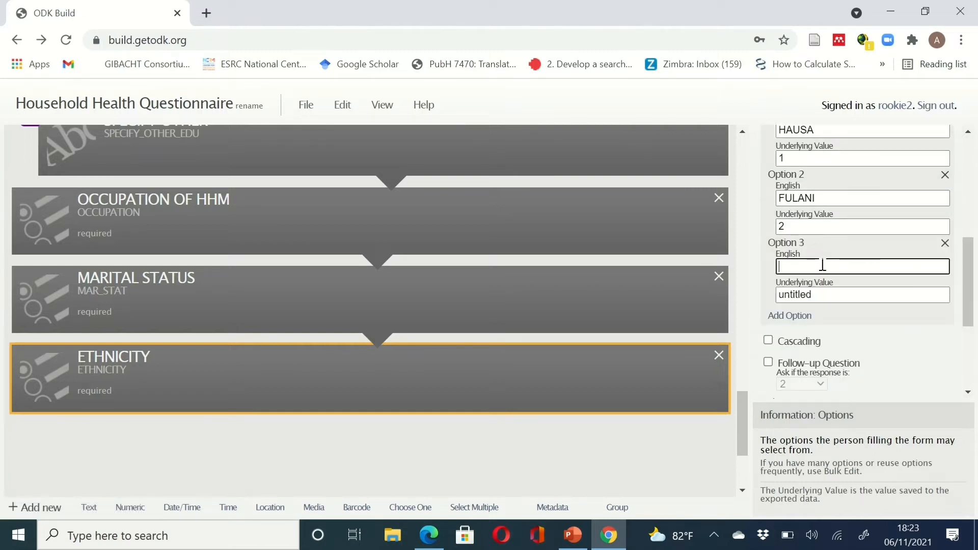
type("YOURUBA")
double_click(798, 297)
type("3")
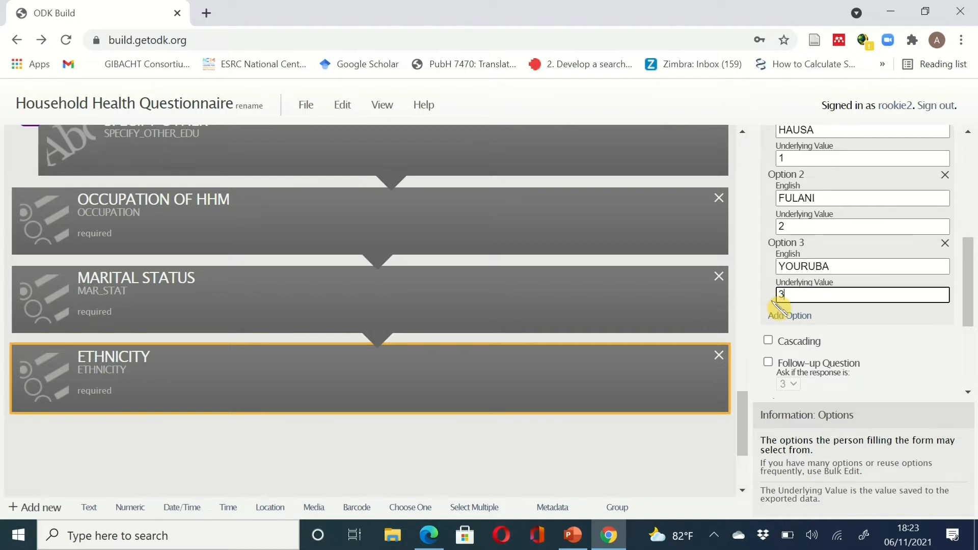
left_click(796, 320)
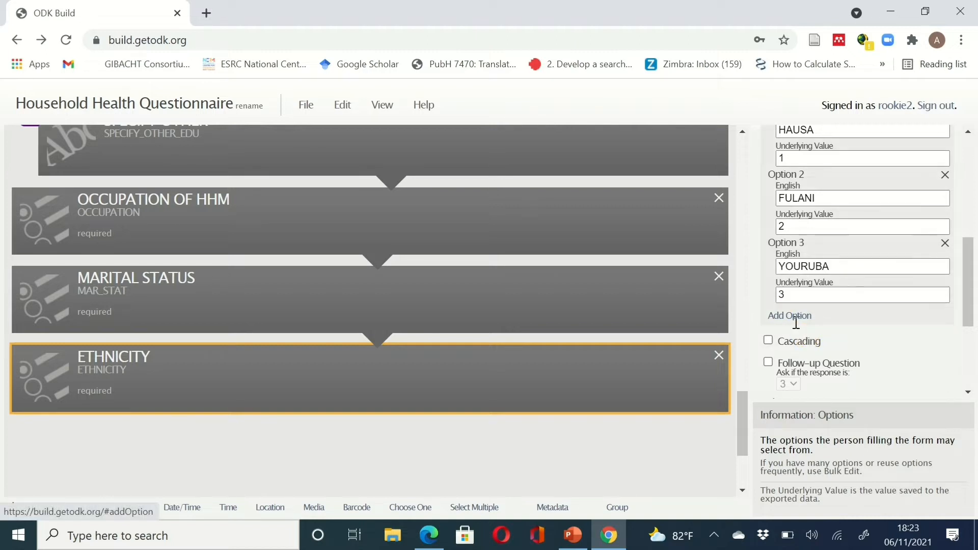
- Add answers IGBO with value 4 and OTHERS SPECIFY with value 5
left_click(795, 316)
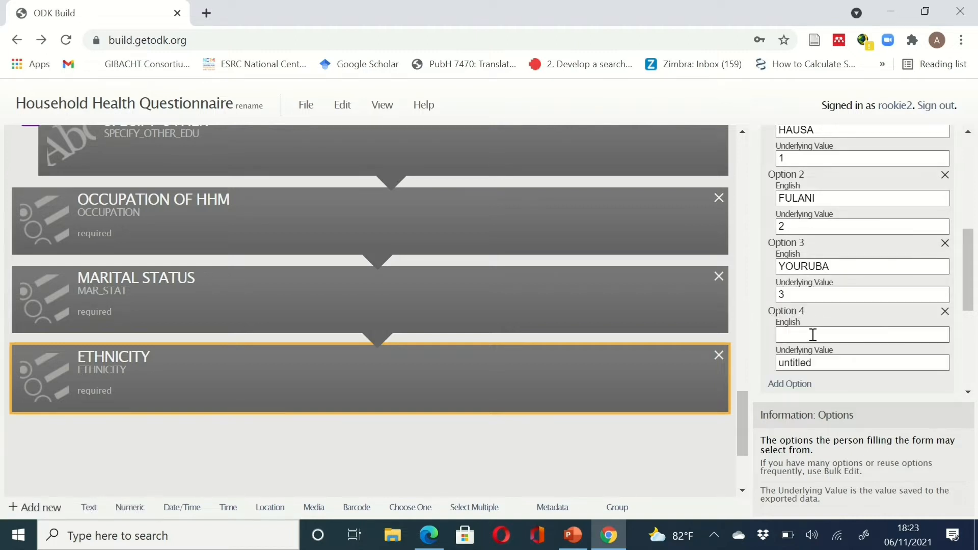
left_click(813, 334)
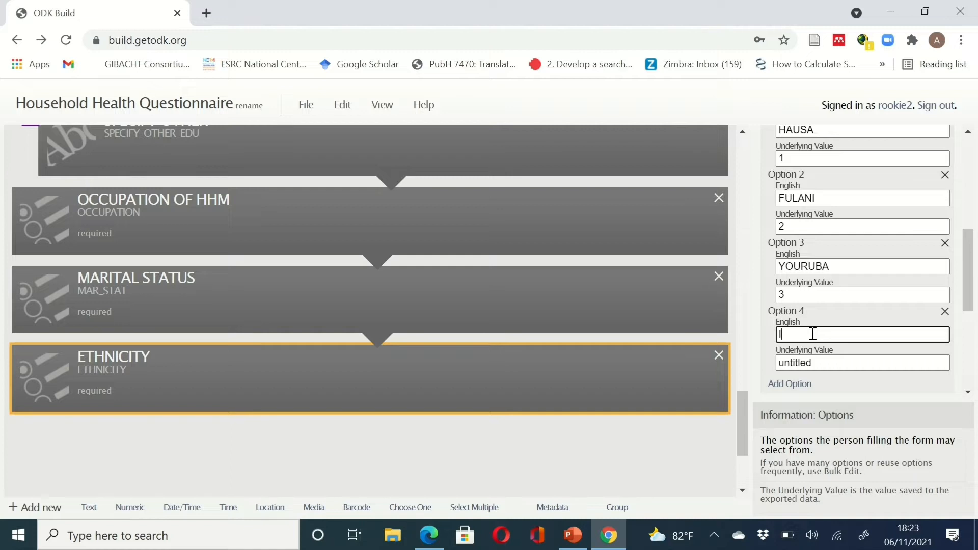
type("IGBO")
left_click(826, 363)
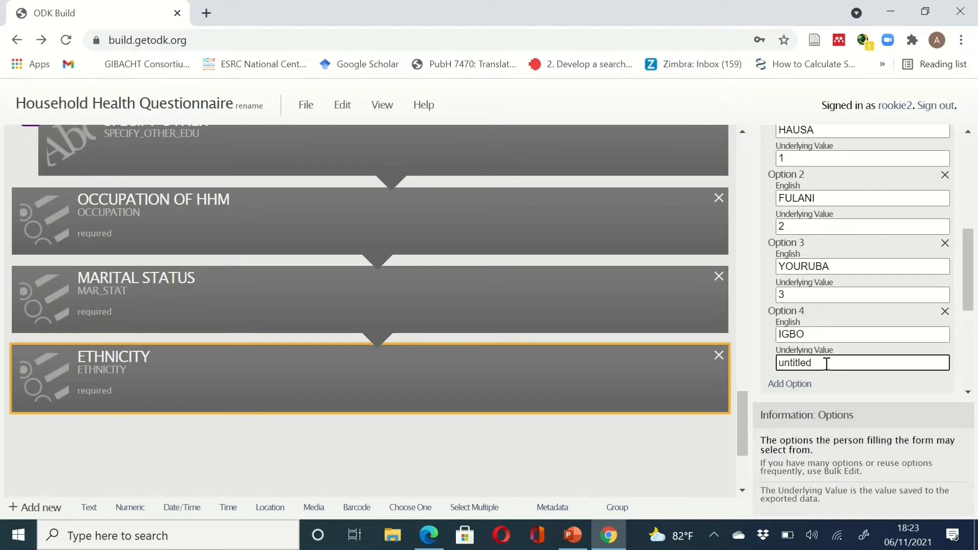
double_click(827, 363)
key("BackSpace")
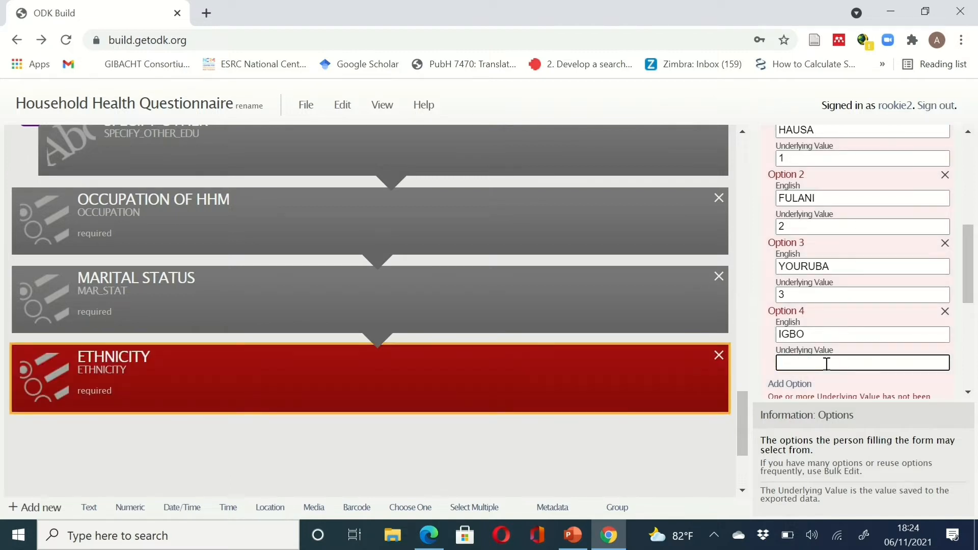
type("4")
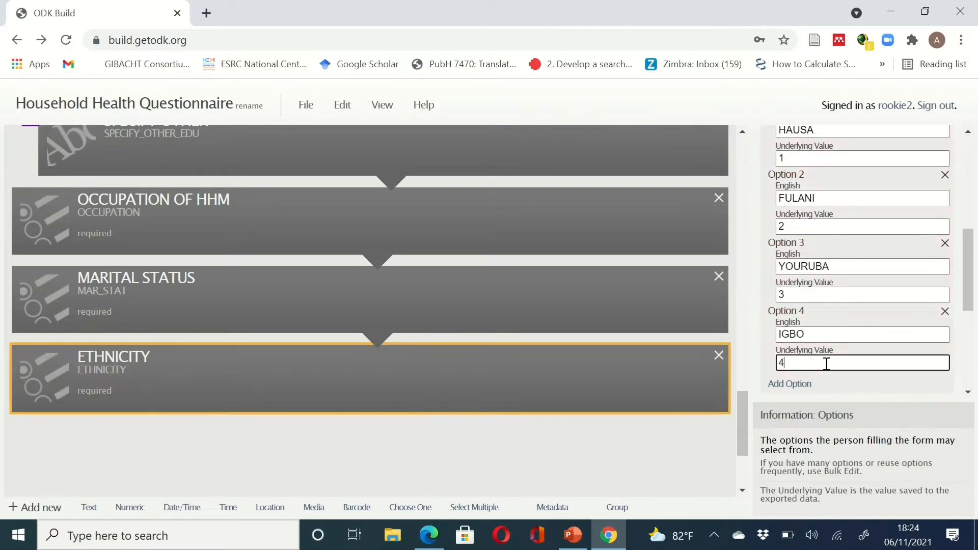
left_click(799, 386)
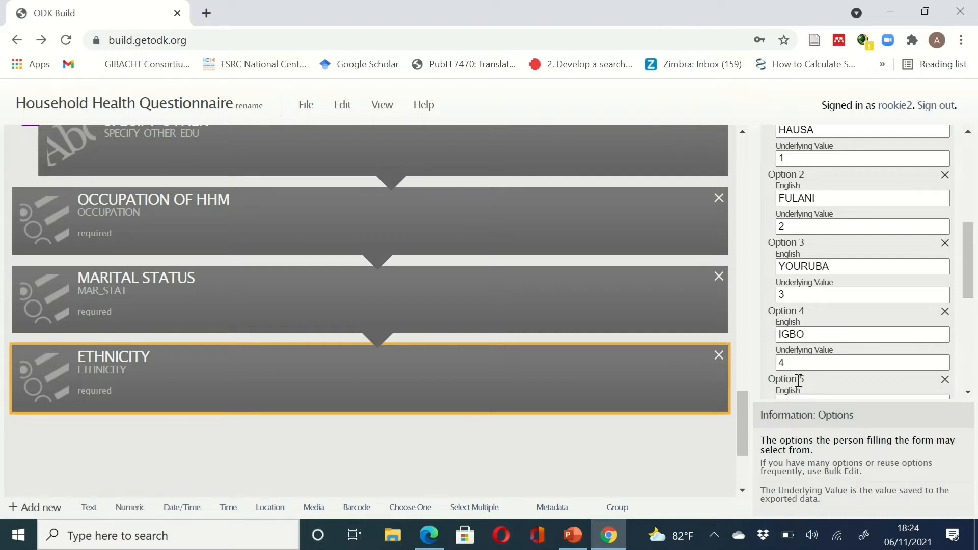
scroll(798, 382, "down", 3)
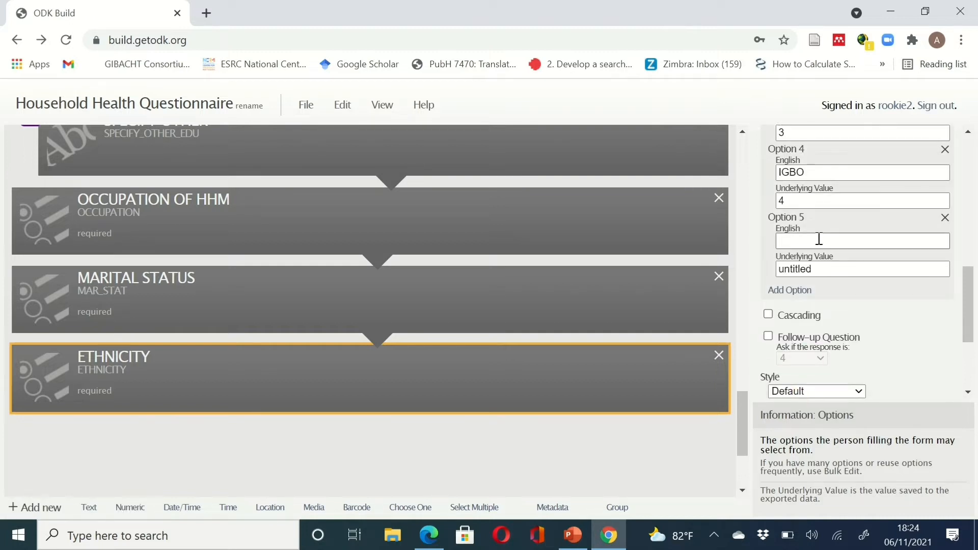
left_click(819, 239)
type("OTHERS")
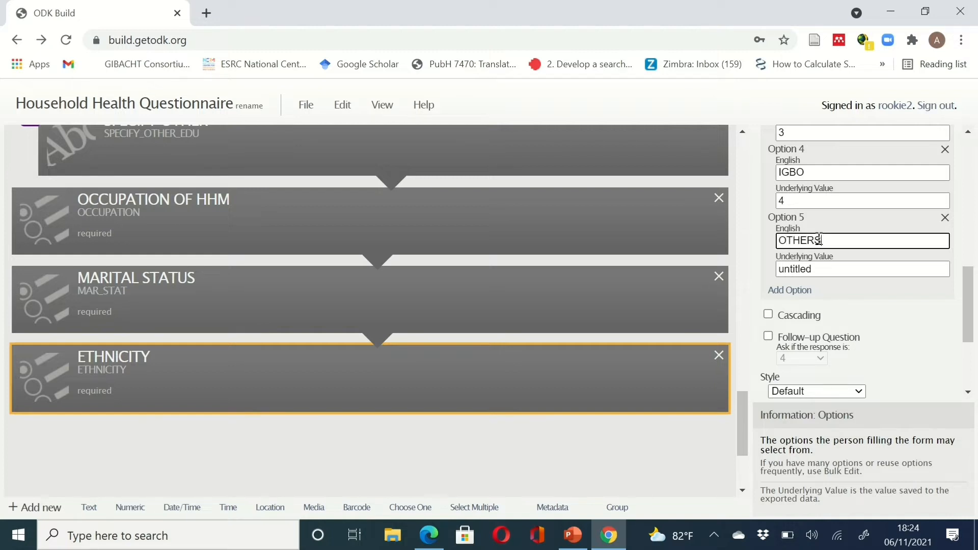
type(" SPECIFY")
left_click_drag(819, 266, 758, 273)
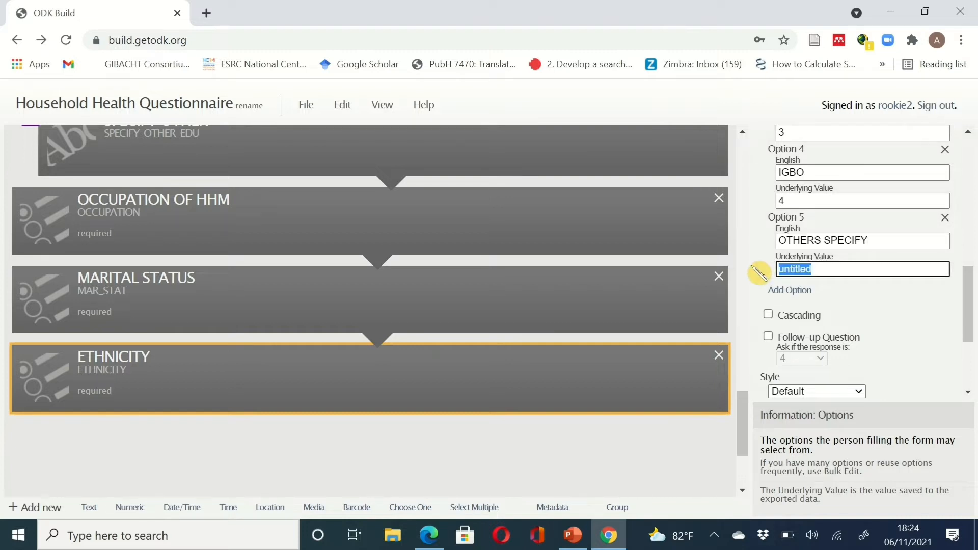
type("5")
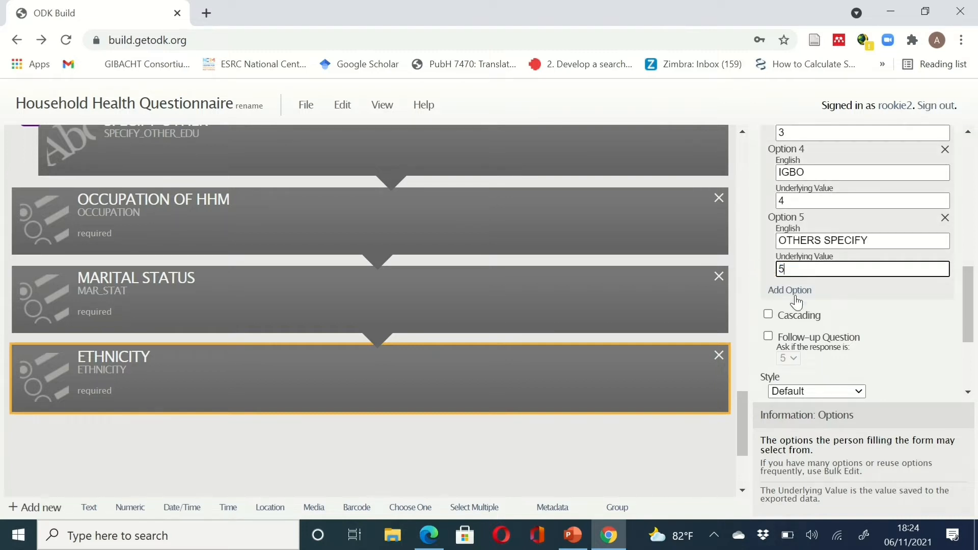
- Turn on ETHNICITY's follow-up question, triggered when the response is 5
left_click(769, 337)
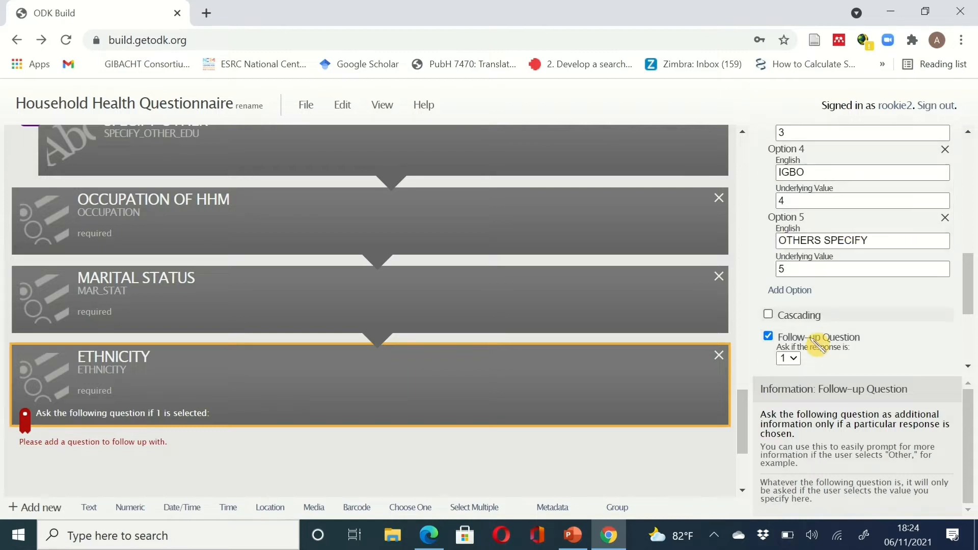
left_click(801, 358)
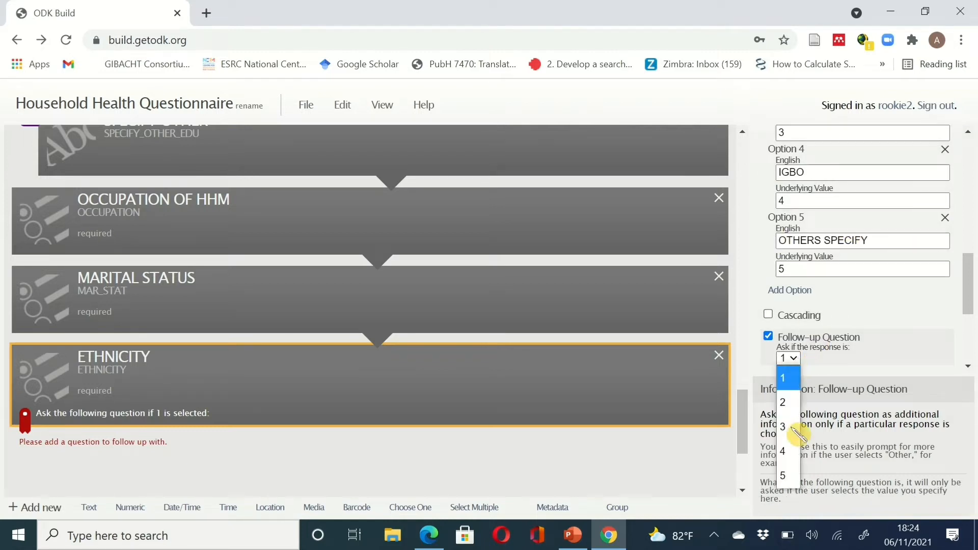
left_click(785, 475)
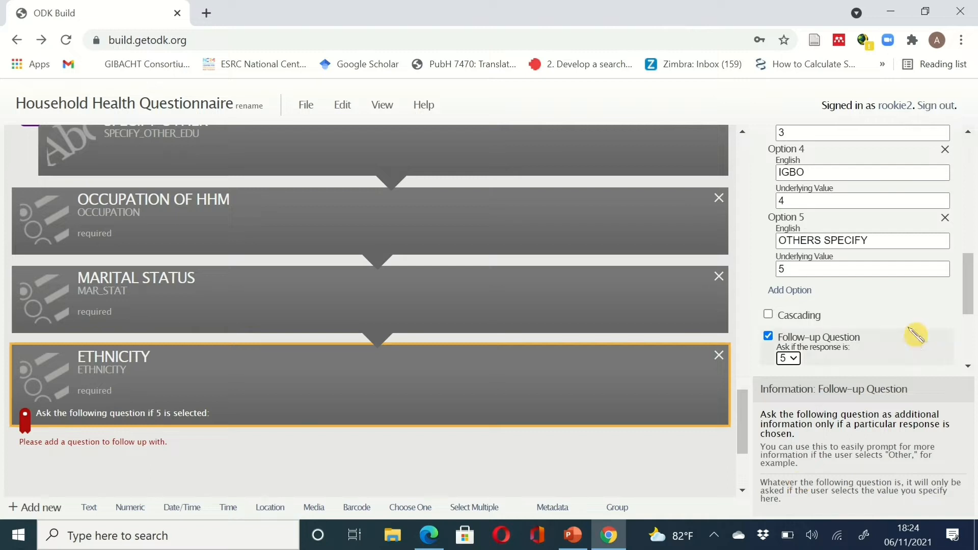
scroll(873, 322, "down", 2)
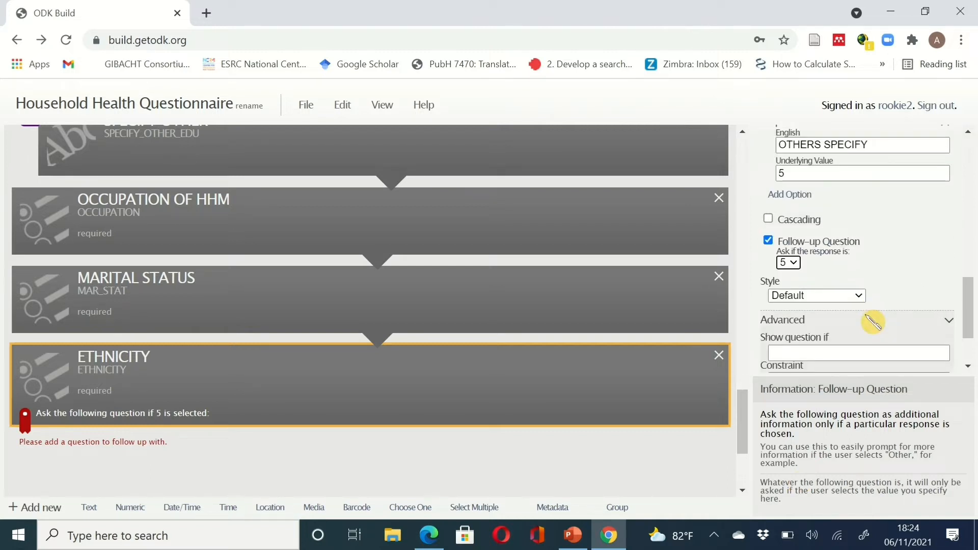
scroll(872, 322, "down", 1)
scroll(872, 322, "down", 1)
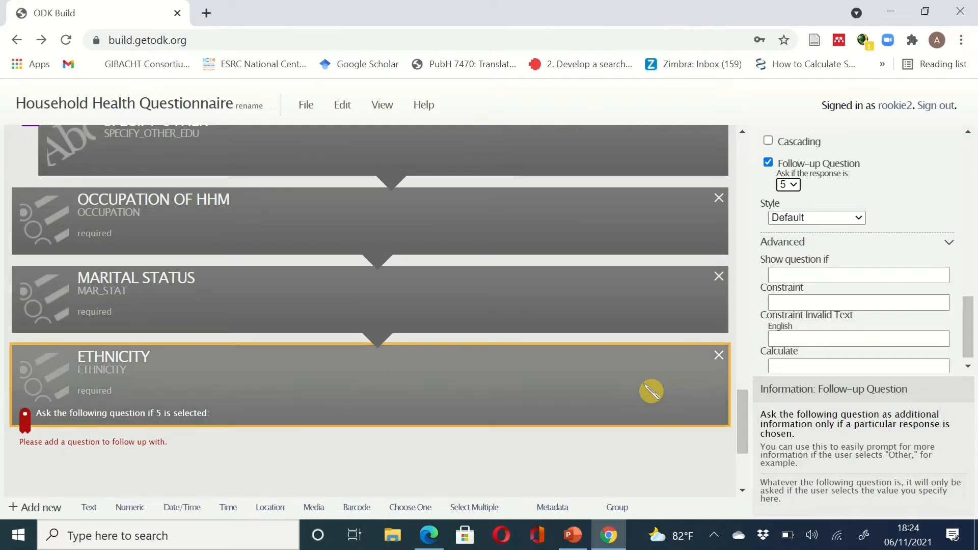
scroll(650, 391, "down", 2)
scroll(651, 391, "down", 1)
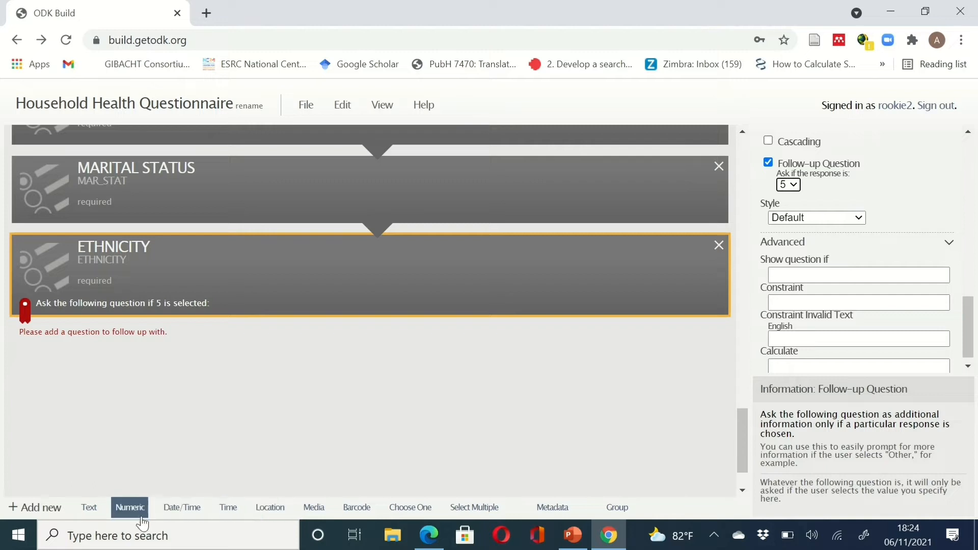
- Add a Text question with data name SPECIFY_ETHNIC_GROUP and label OTHERS SPECIFY
left_click(89, 508)
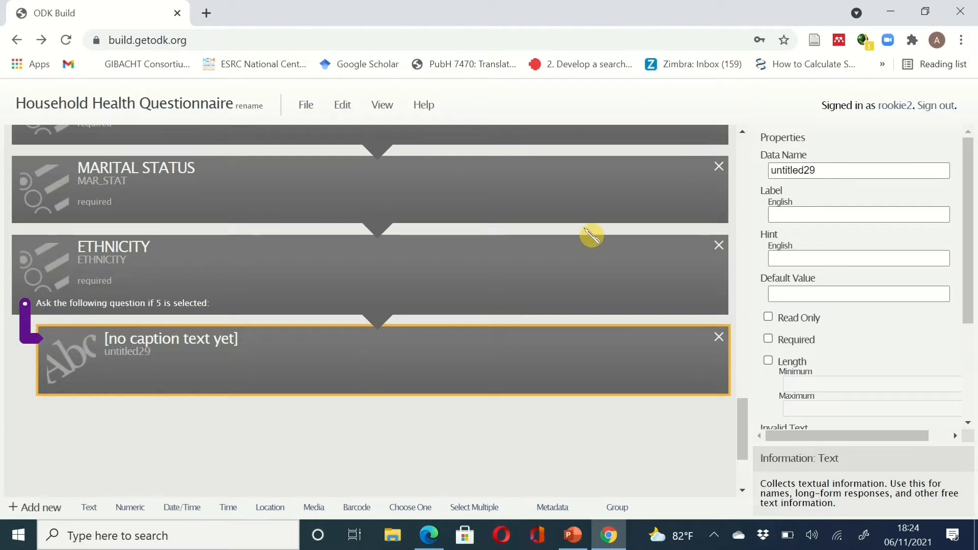
left_click_drag(843, 170, 758, 177)
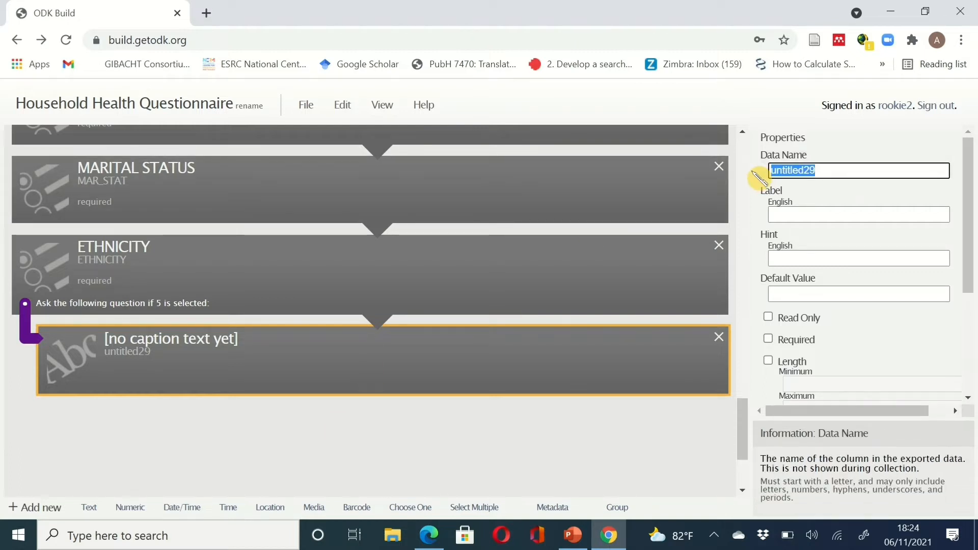
type("SPECI")
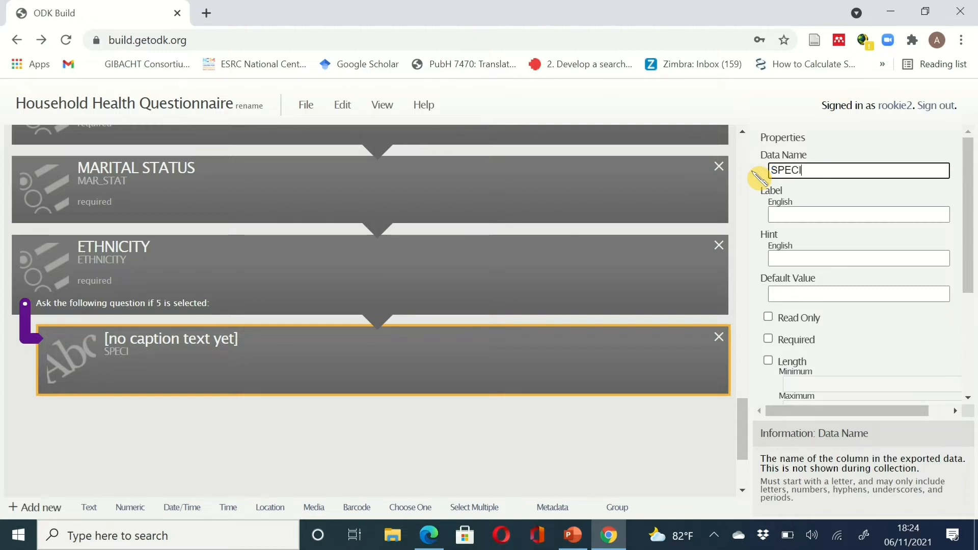
type("FY_ETHNI")
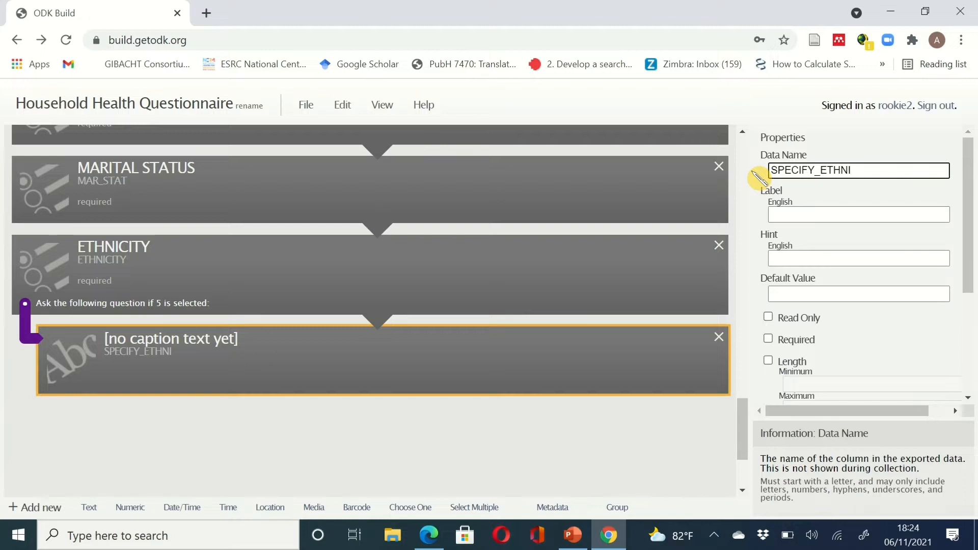
type("C GR")
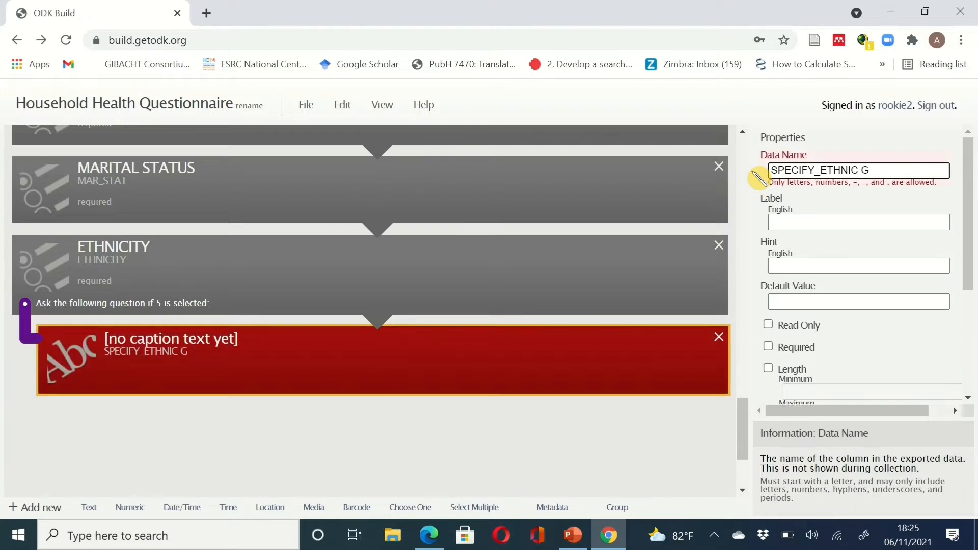
key("BackSpace")
key("BackSpace")
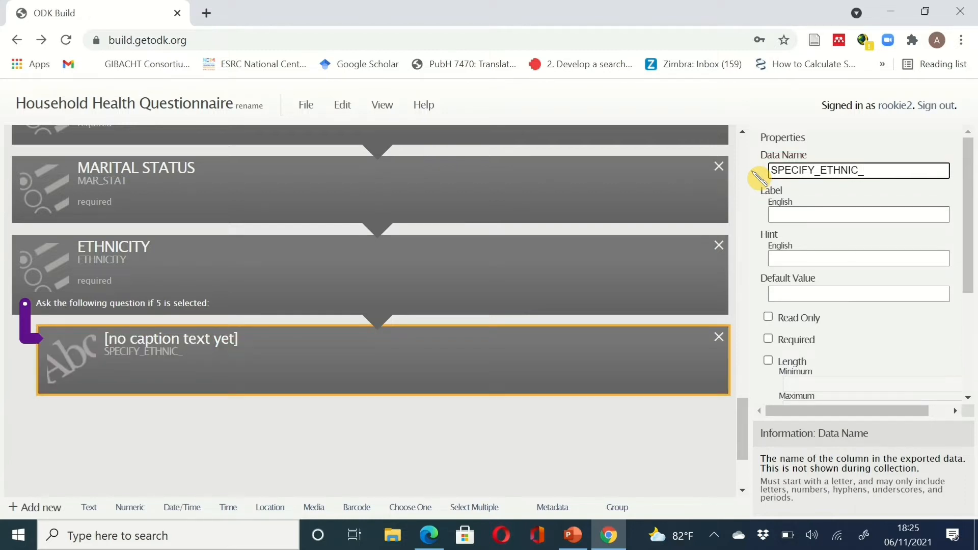
type("_GROUP")
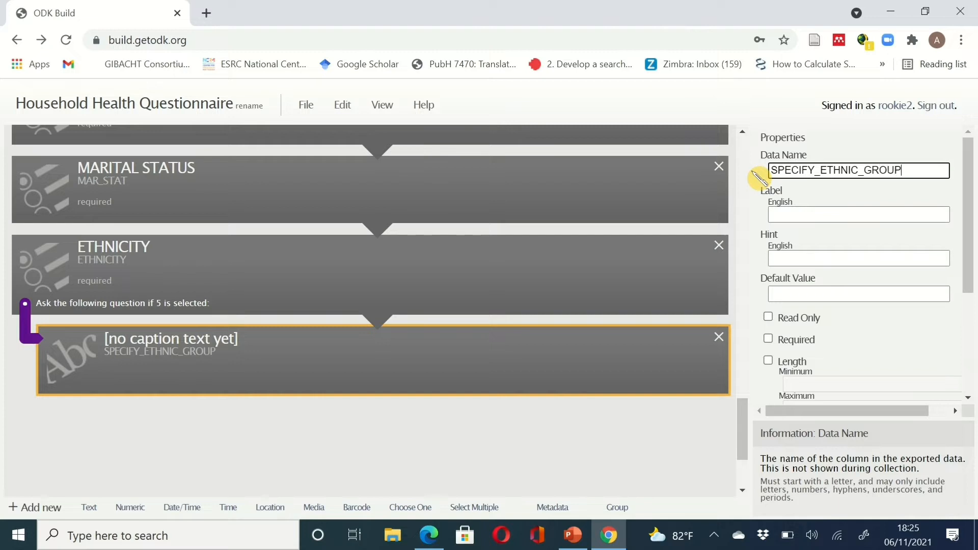
left_click(795, 213)
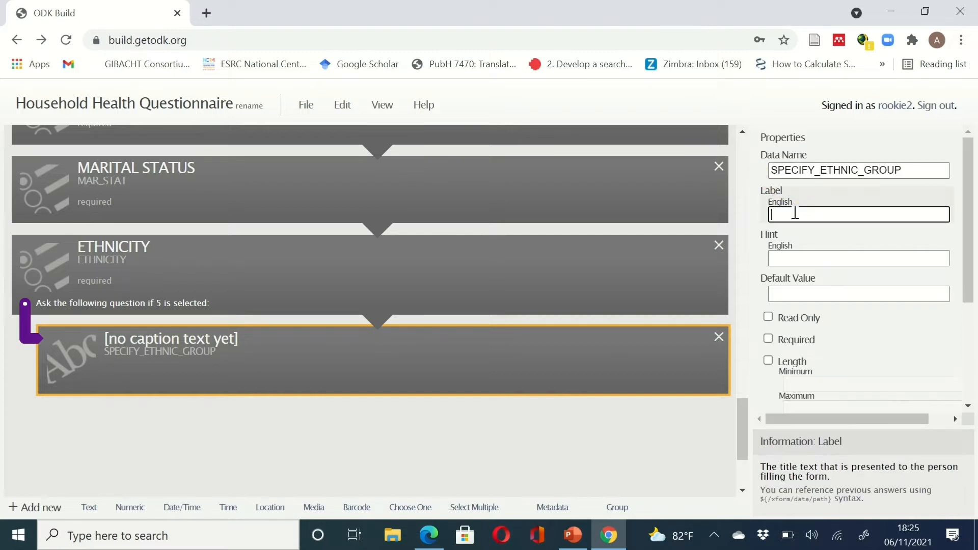
type("OTHE")
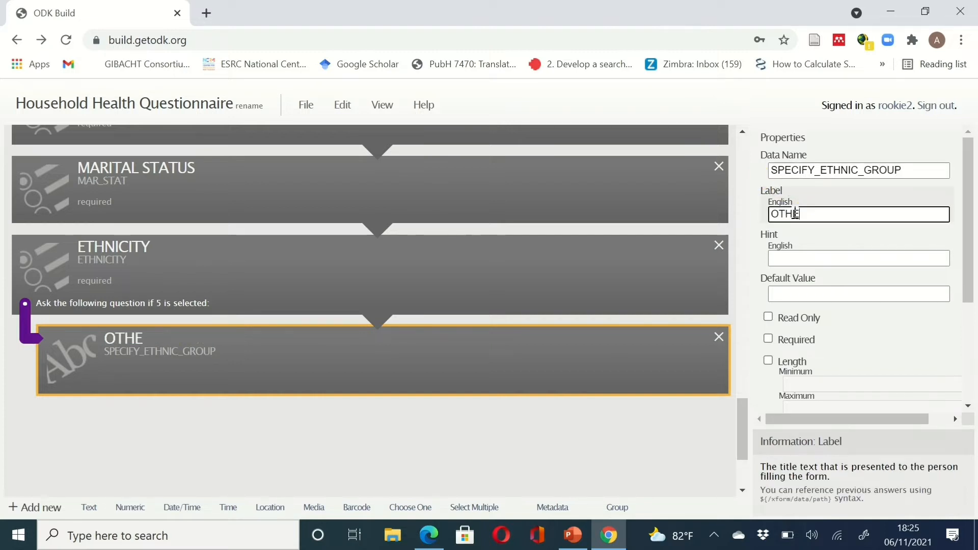
type("RS SPE")
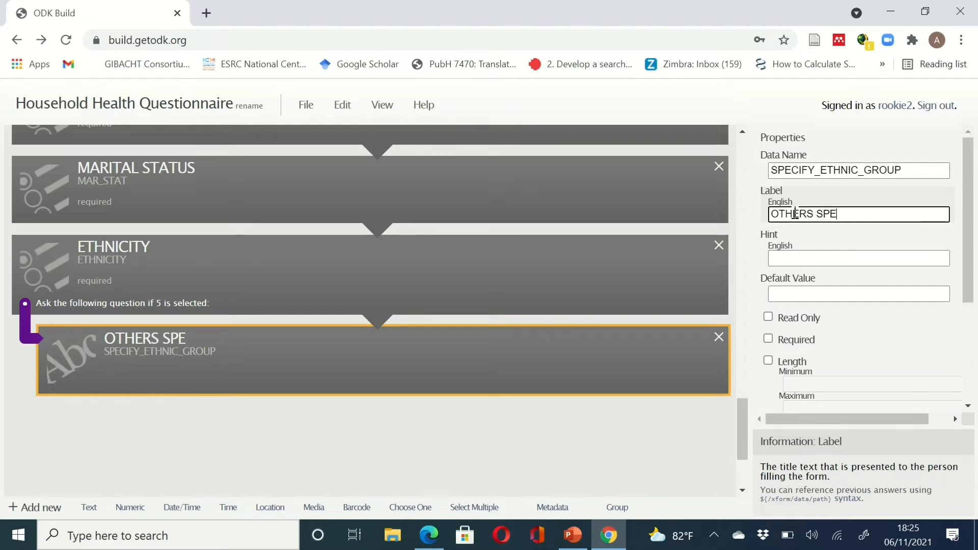
type("CIFY")
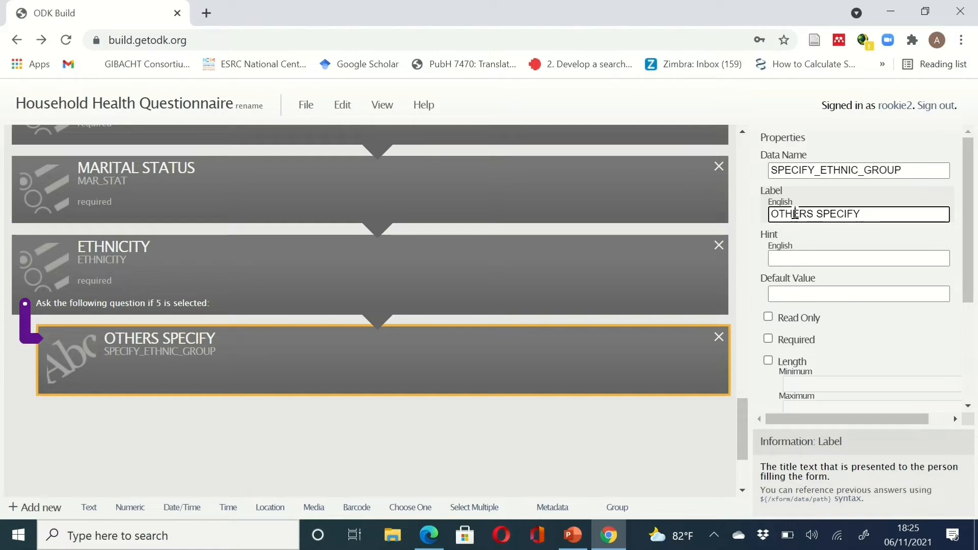
left_click_drag(967, 262, 975, 407)
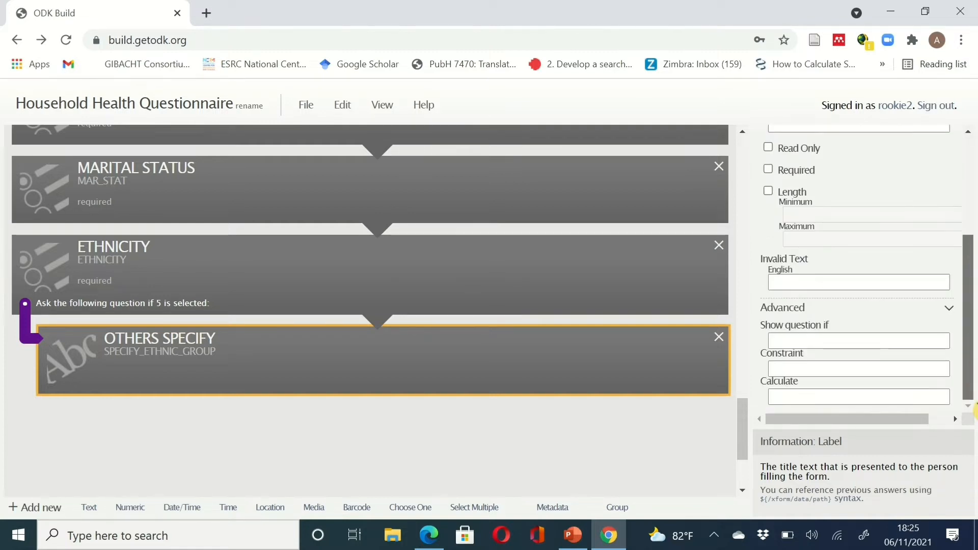
left_click(609, 538)
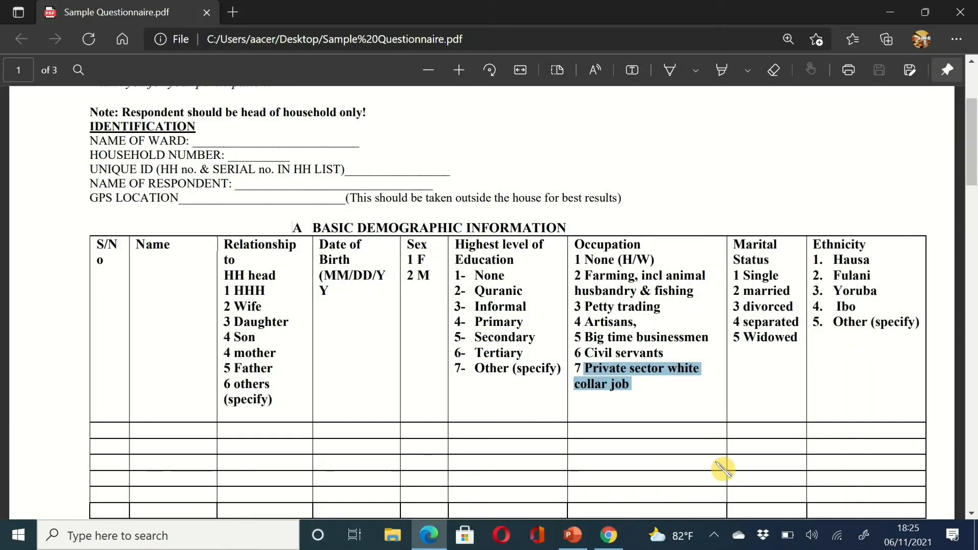
scroll(723, 469, "up", 3)
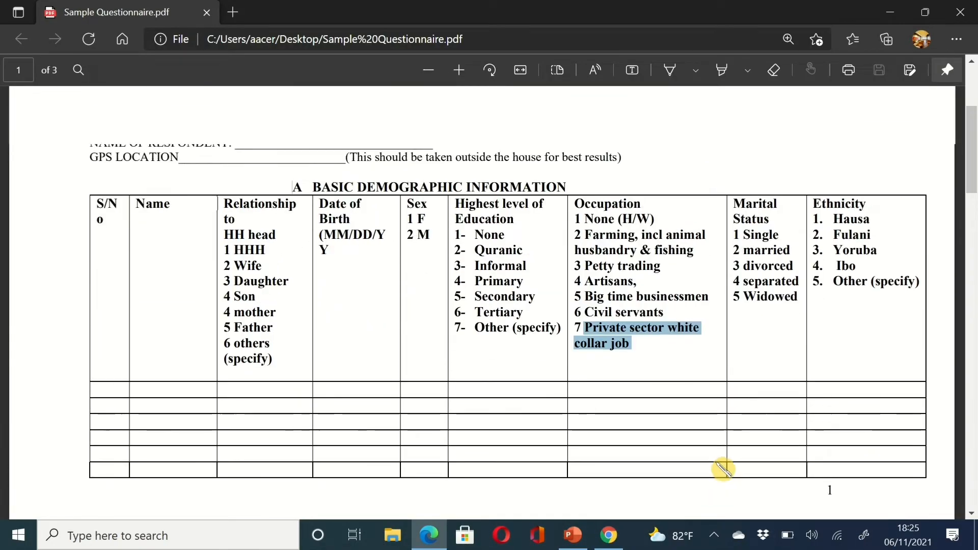
scroll(723, 469, "down", 1)
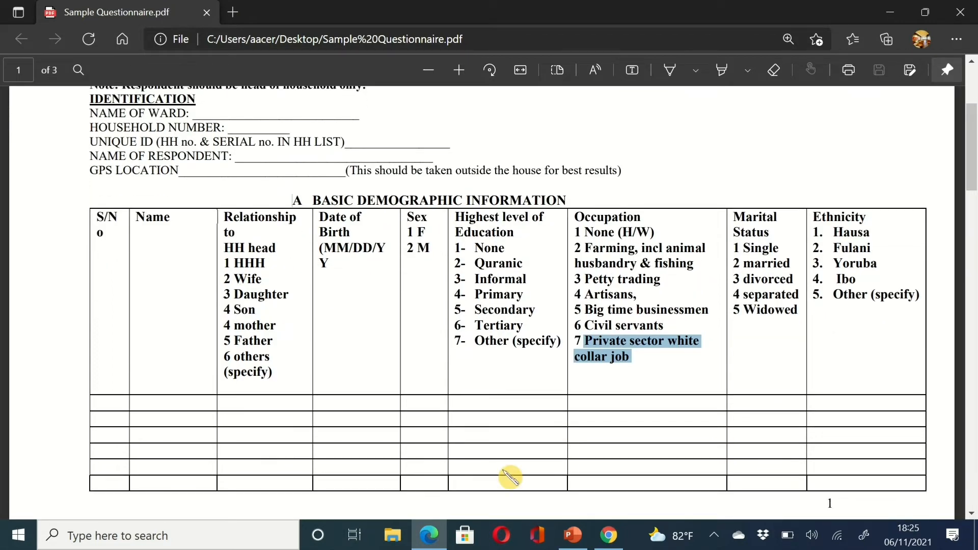
left_click(608, 536)
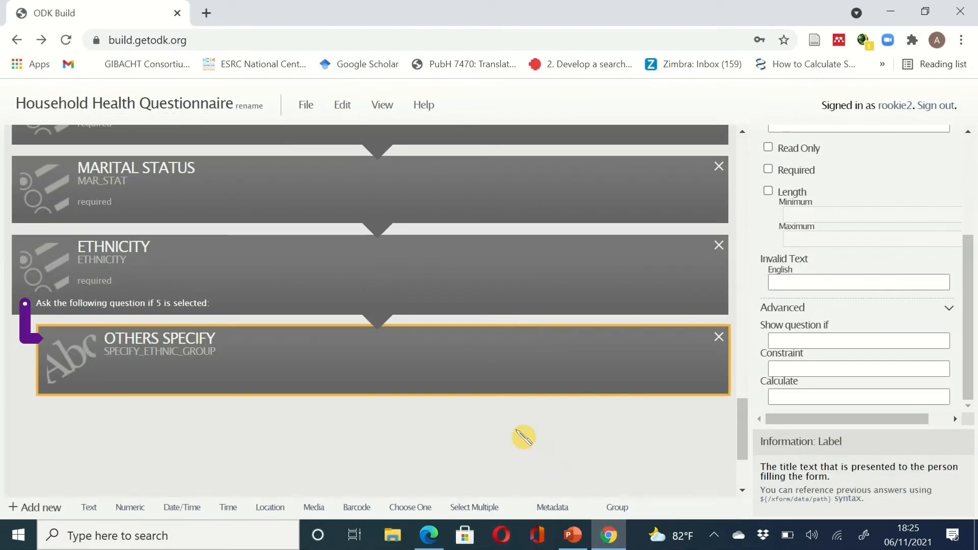
- Select SEX, Highest level of Education, SPECIFY OTHER, OCCUPATION OF HHM, MARITAL STATUS and ETHNICITY together
scroll(524, 437, "up", 4)
scroll(523, 437, "up", 8)
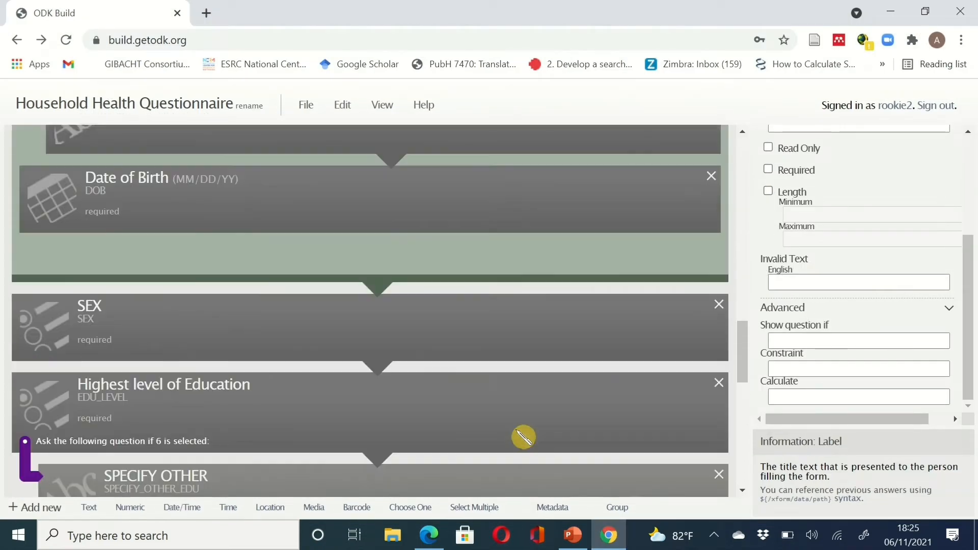
scroll(524, 437, "down", 1)
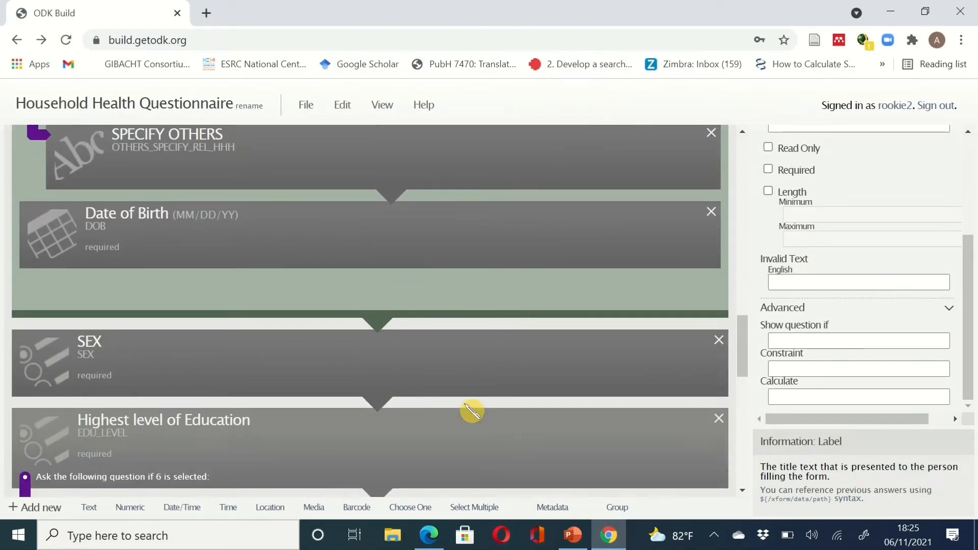
left_click(457, 383, "shift")
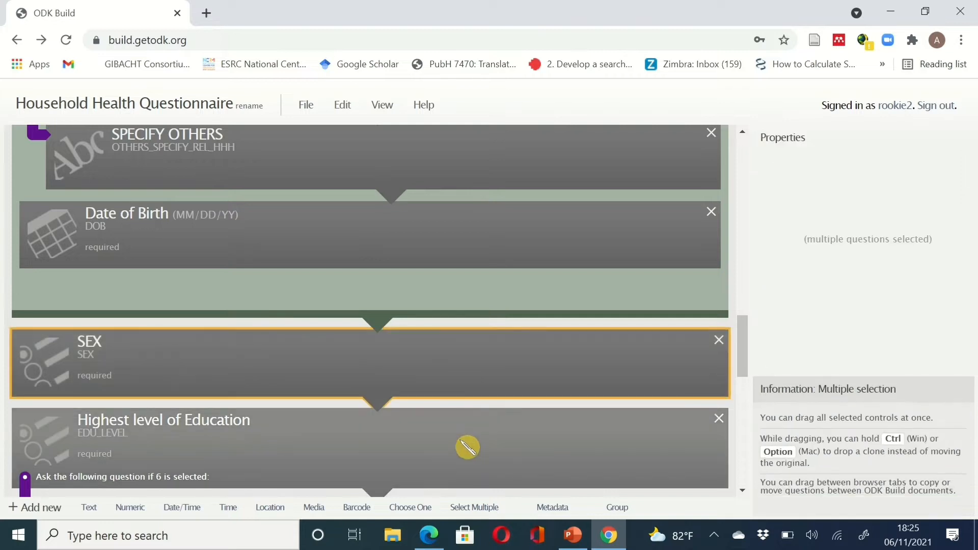
left_click(551, 435, "shift")
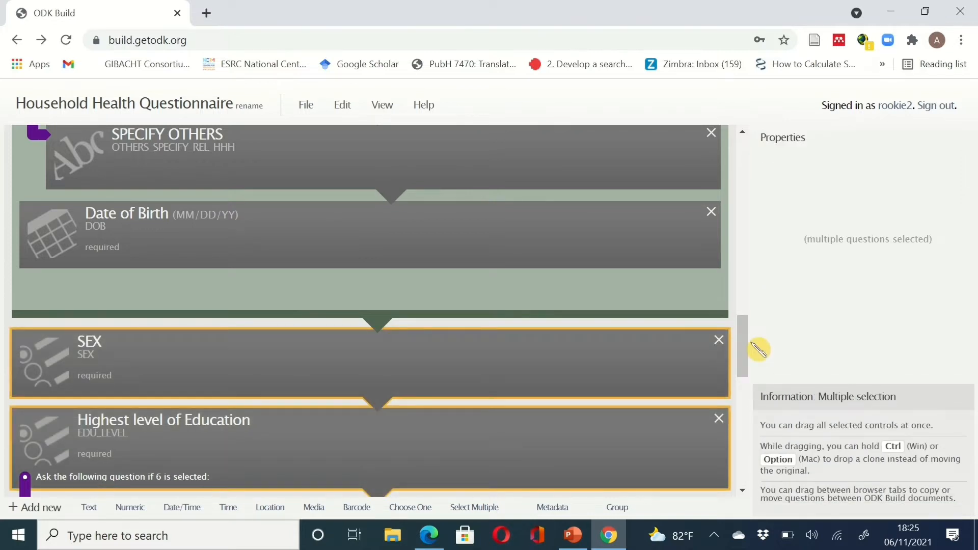
scroll(752, 382, "down", 1)
scroll(752, 382, "down", 3)
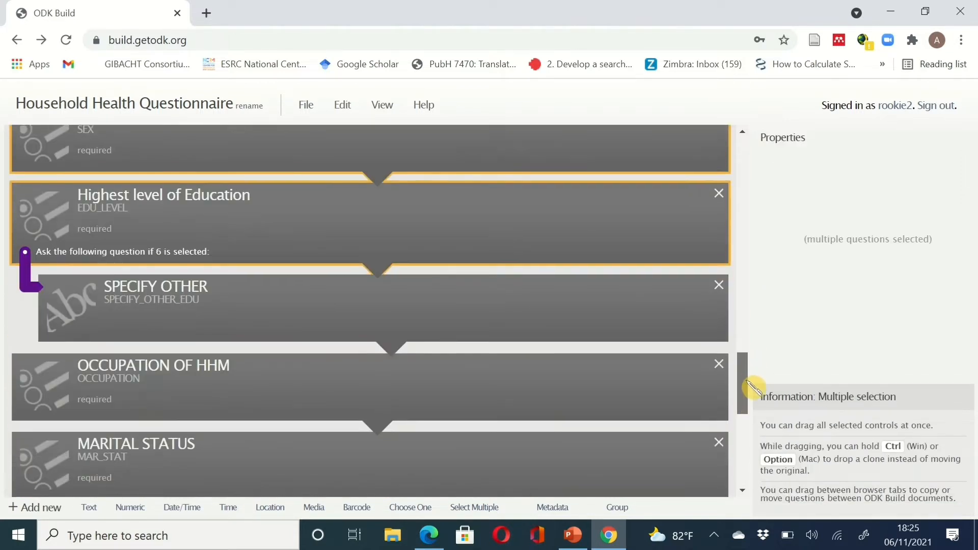
left_click(483, 313, "shift")
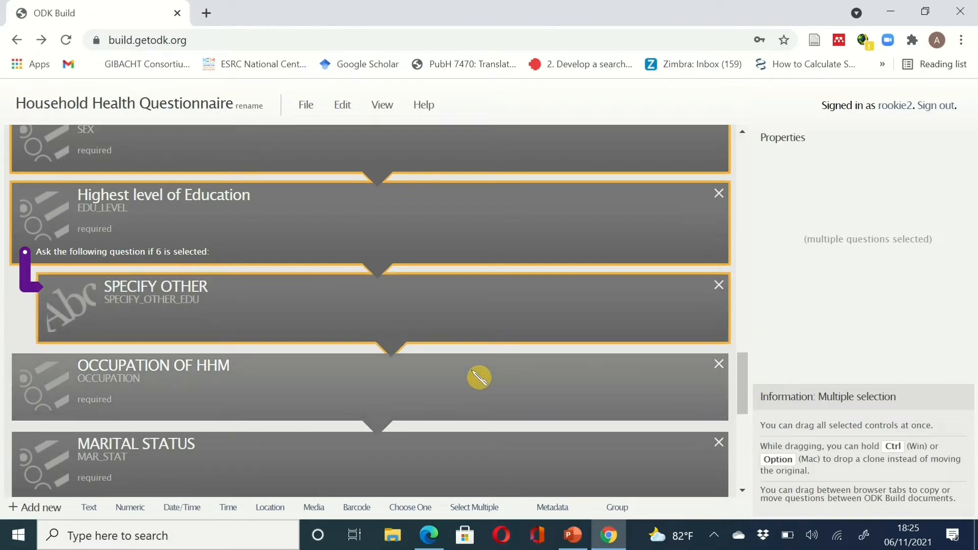
left_click(476, 378, "shift")
left_click(471, 441, "shift")
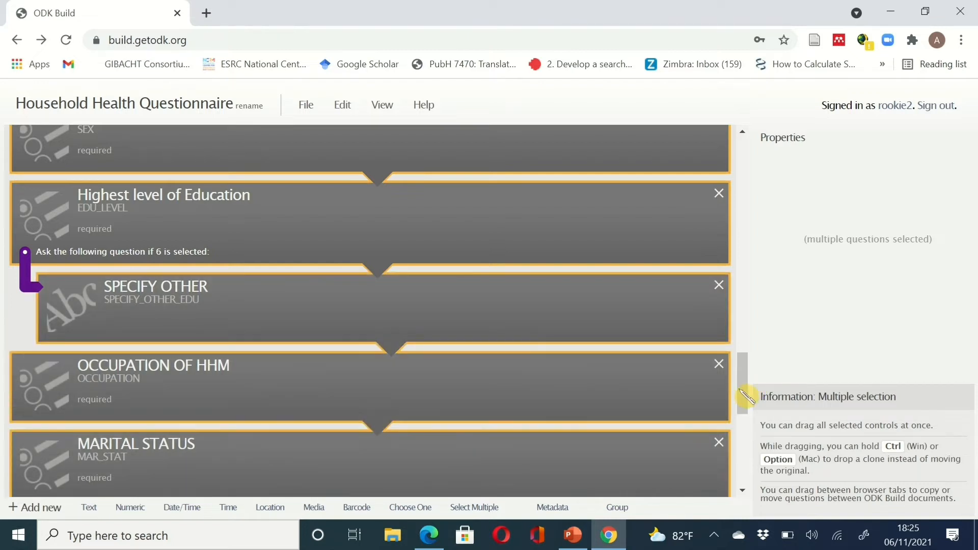
left_click_drag(748, 397, 744, 439)
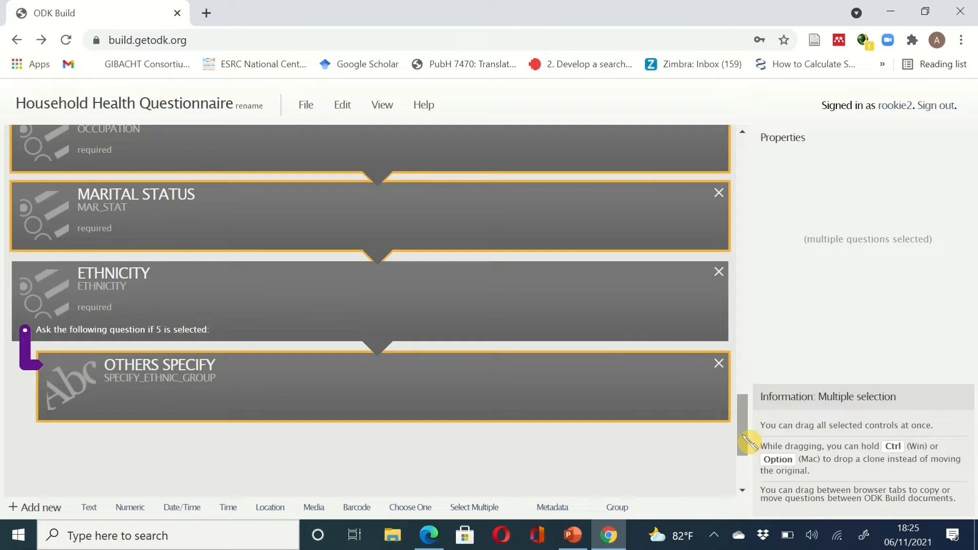
left_click(519, 326, "shift")
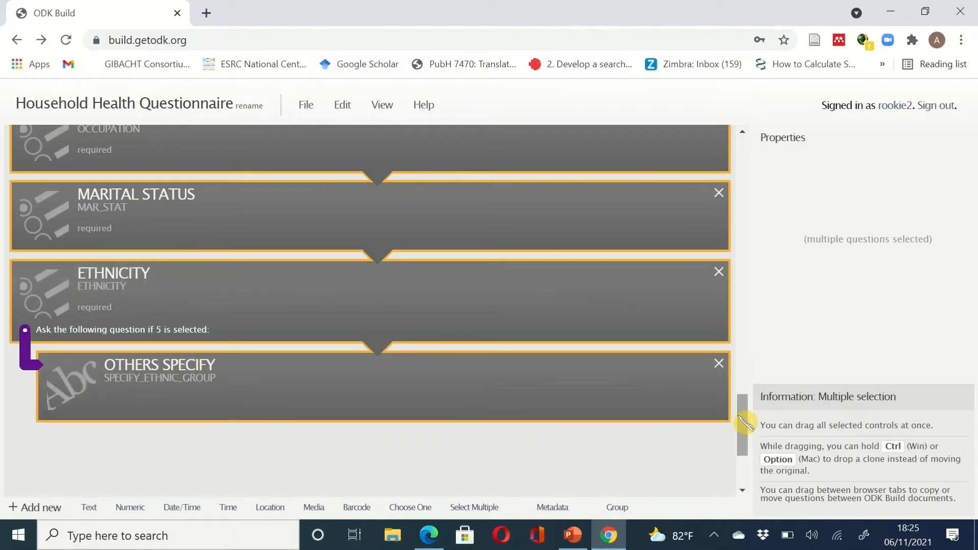
- Drag the selected questions into the A BASIC DEMOGRAPHIC INFORMATION group below Date of Birth
left_click_drag(749, 426, 743, 339)
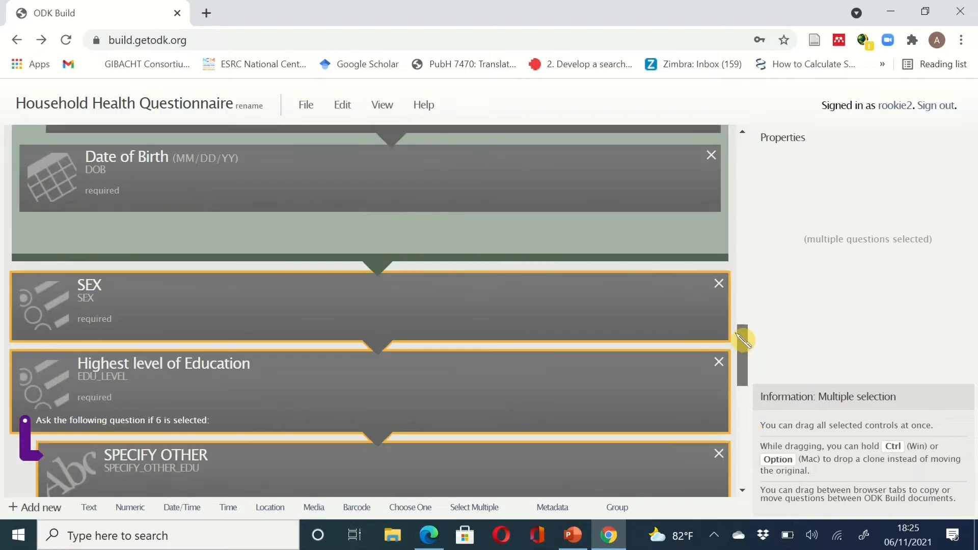
left_click_drag(520, 422, 478, 351)
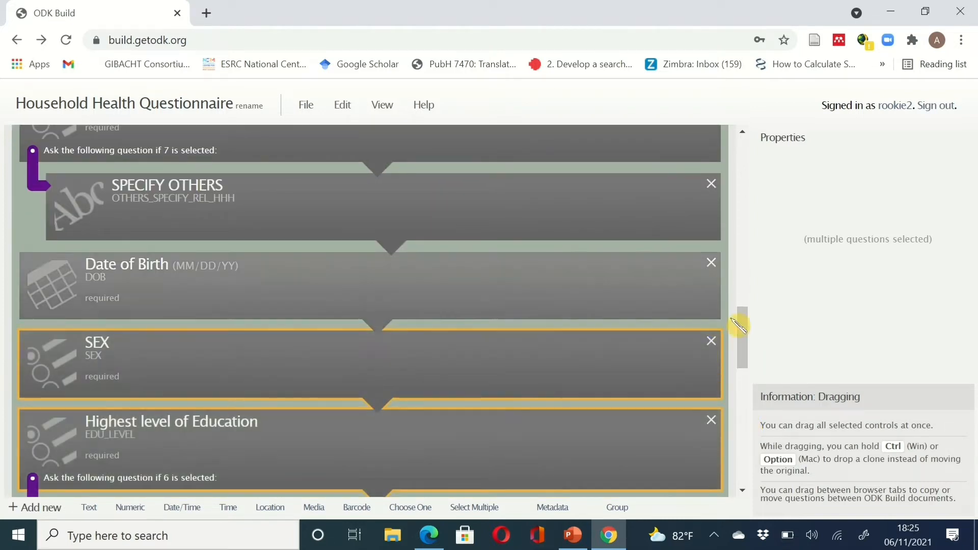
left_click_drag(753, 327, 702, 260)
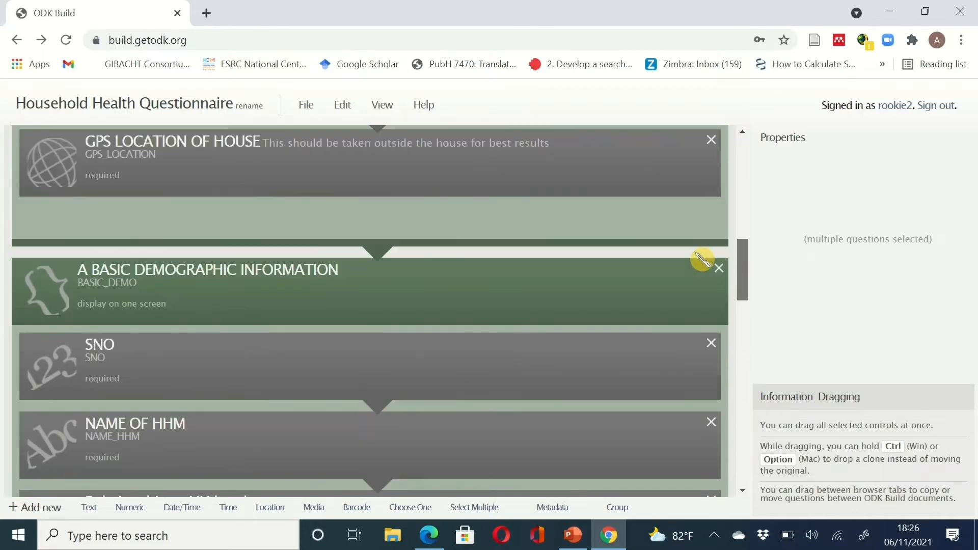
- Tick Looped on the A BASIC DEMOGRAPHIC INFORMATION group's properties
scroll(701, 252, "up", 1)
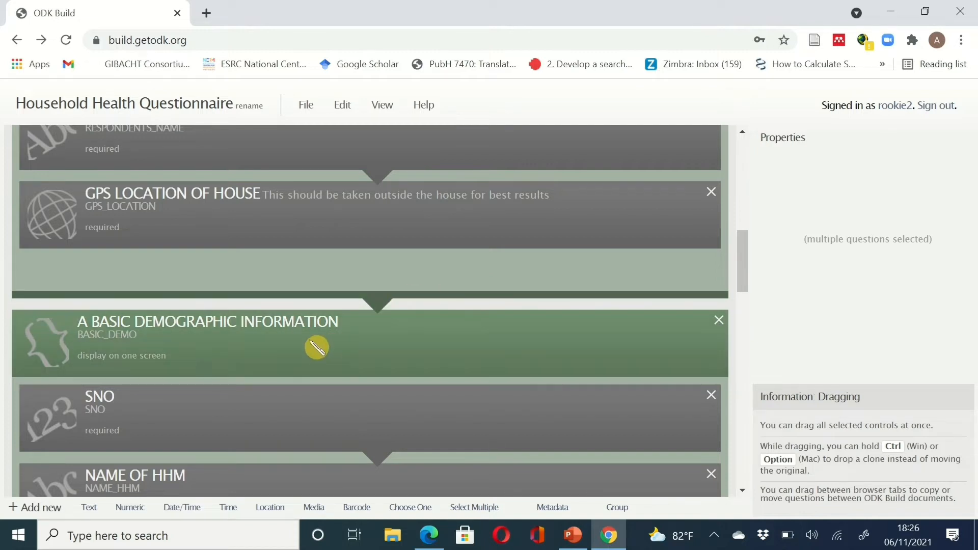
left_click(317, 348)
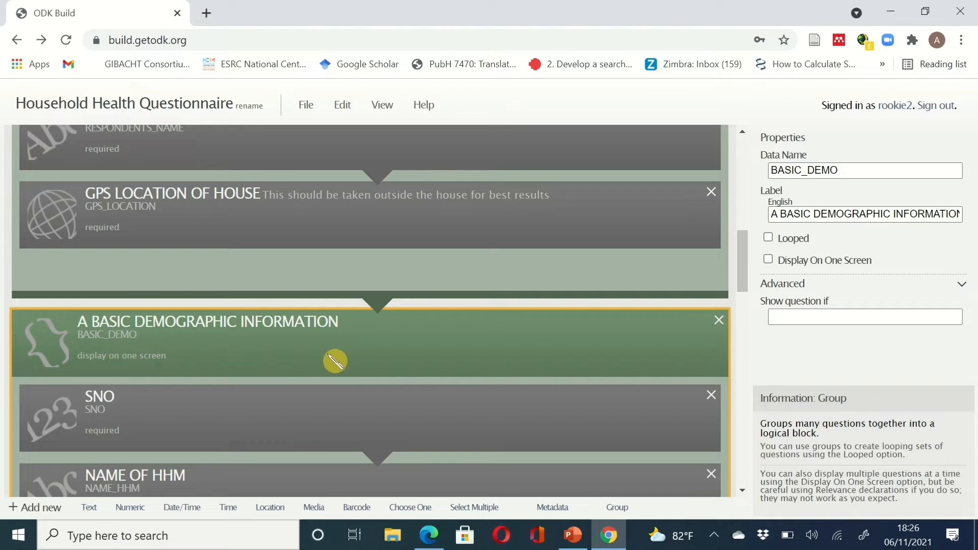
left_click(770, 238)
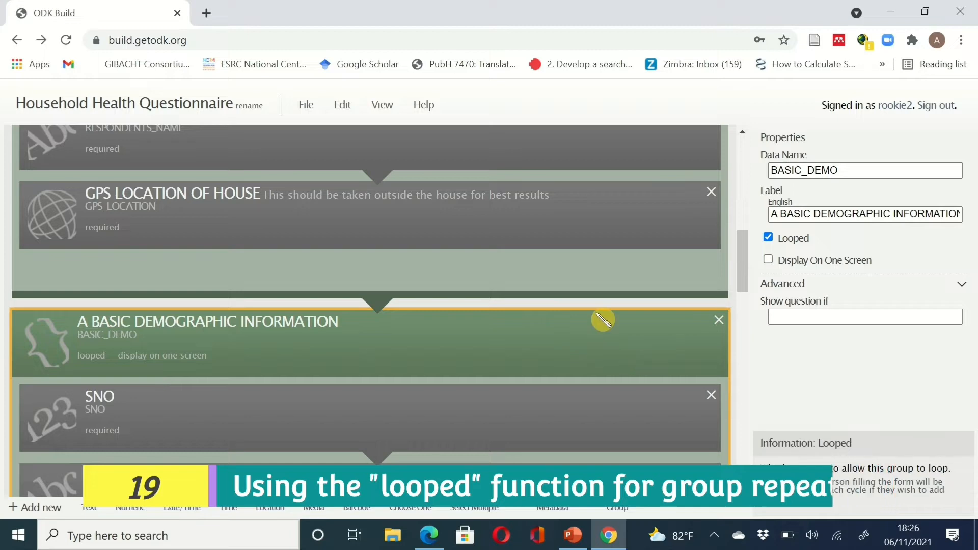
left_click(605, 337)
scroll(605, 337, "down", 2)
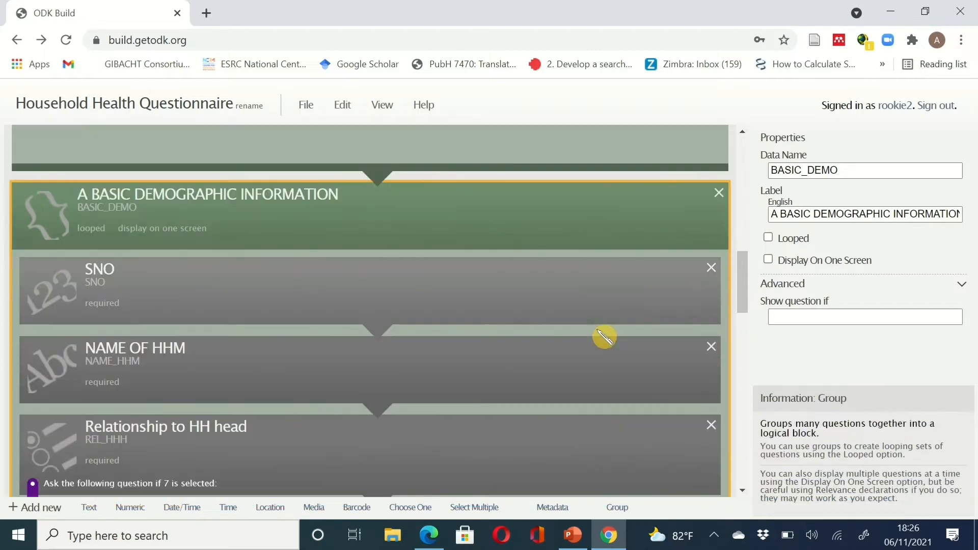
scroll(605, 337, "up", 1)
scroll(605, 337, "down", 4)
scroll(683, 236, "up", 3)
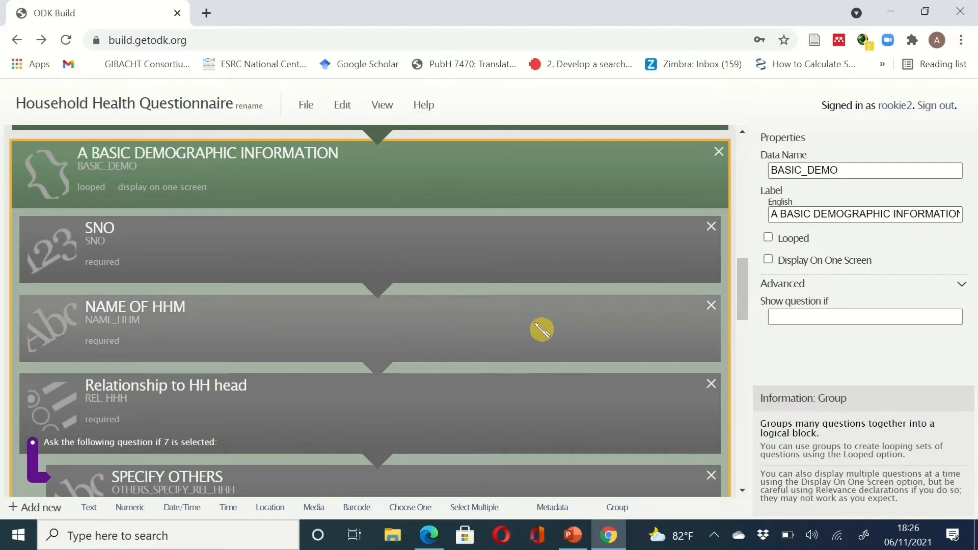
scroll(474, 419, "down", 1)
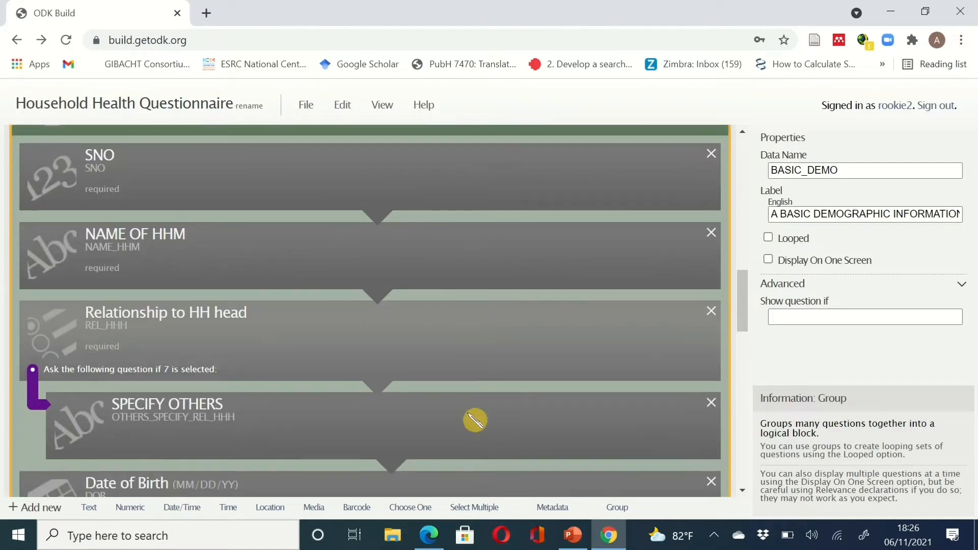
scroll(475, 420, "down", 2)
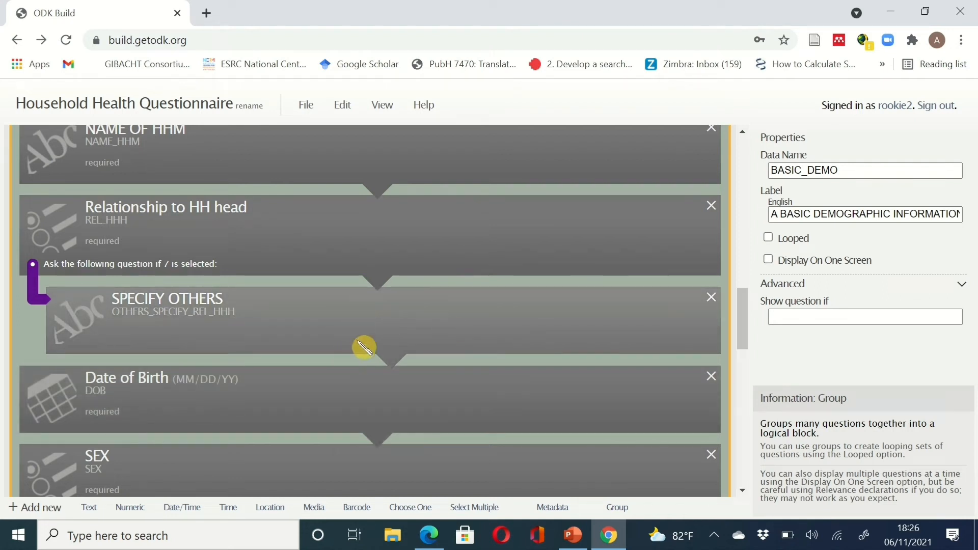
scroll(449, 378, "down", 4)
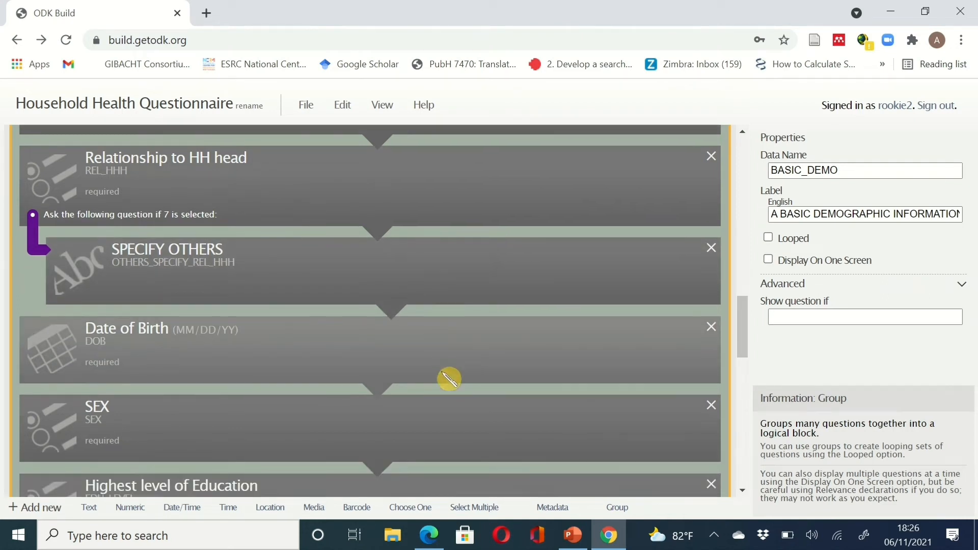
scroll(449, 379, "down", 1)
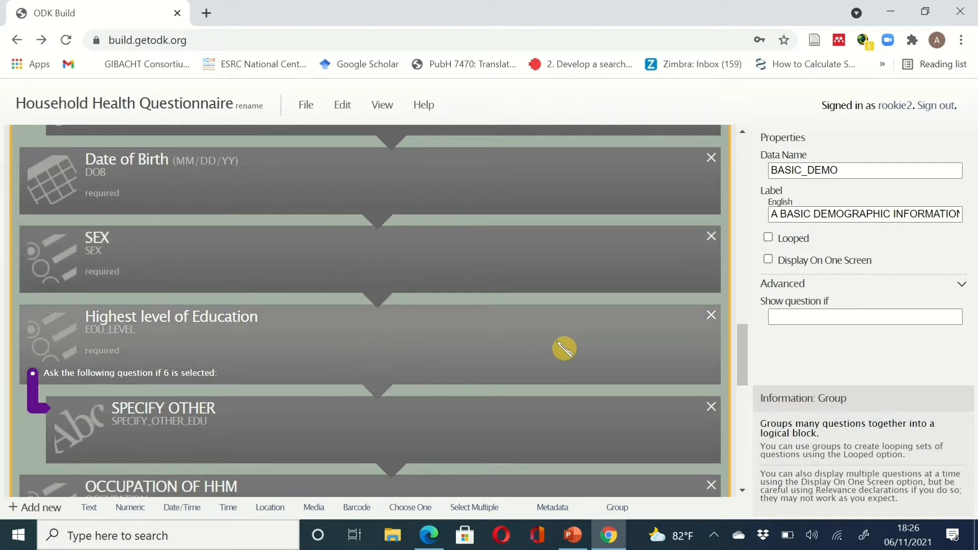
scroll(565, 349, "down", 3)
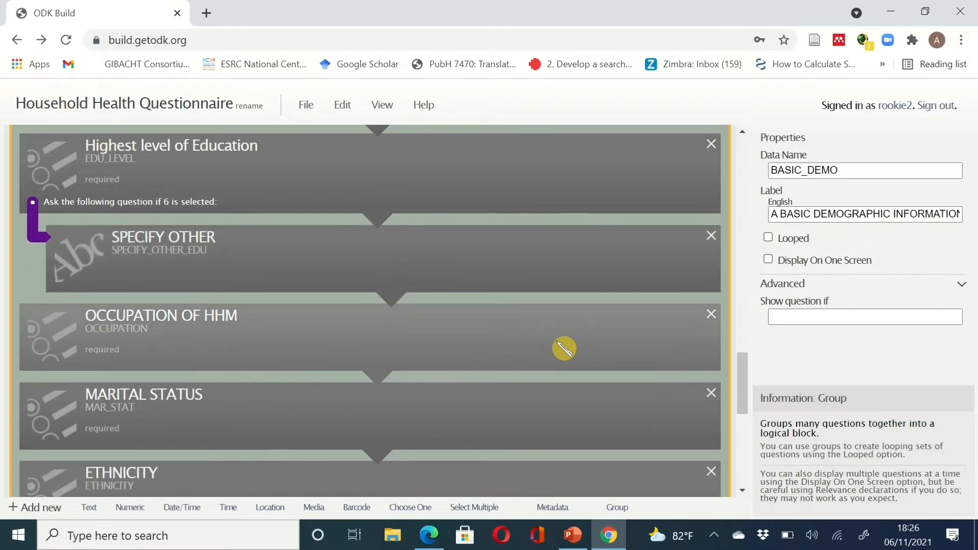
scroll(564, 349, "down", 3)
scroll(565, 348, "down", 4)
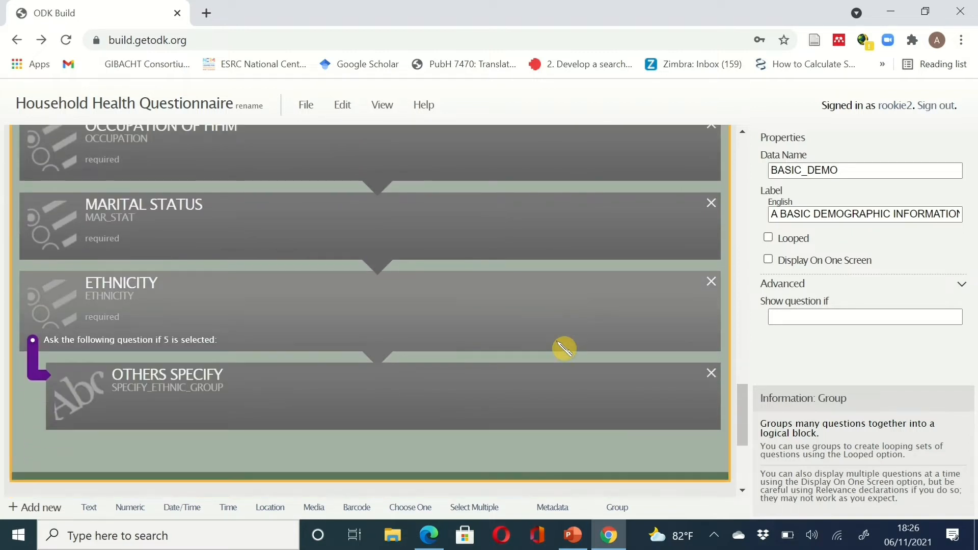
scroll(564, 348, "up", 12)
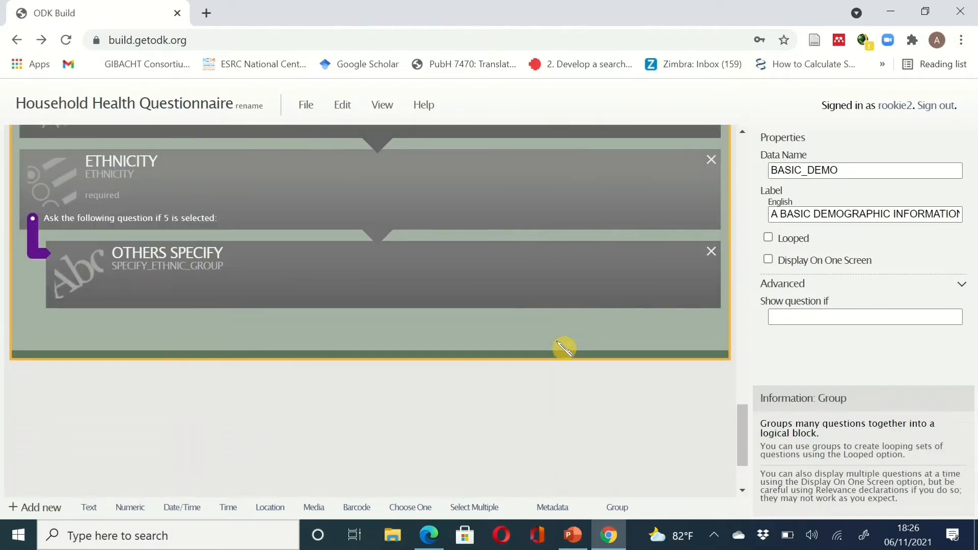
scroll(571, 345, "down", 7)
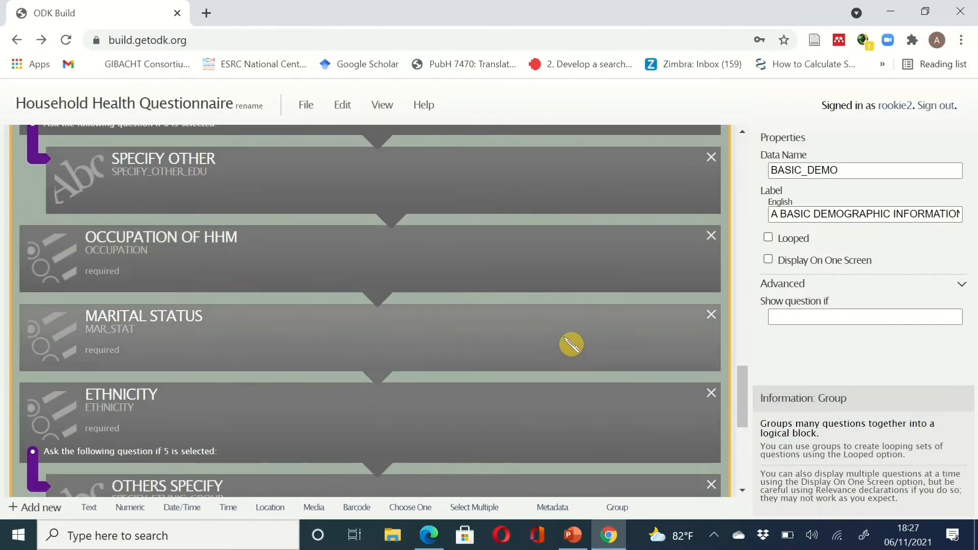
left_click_drag(744, 396, 747, 305)
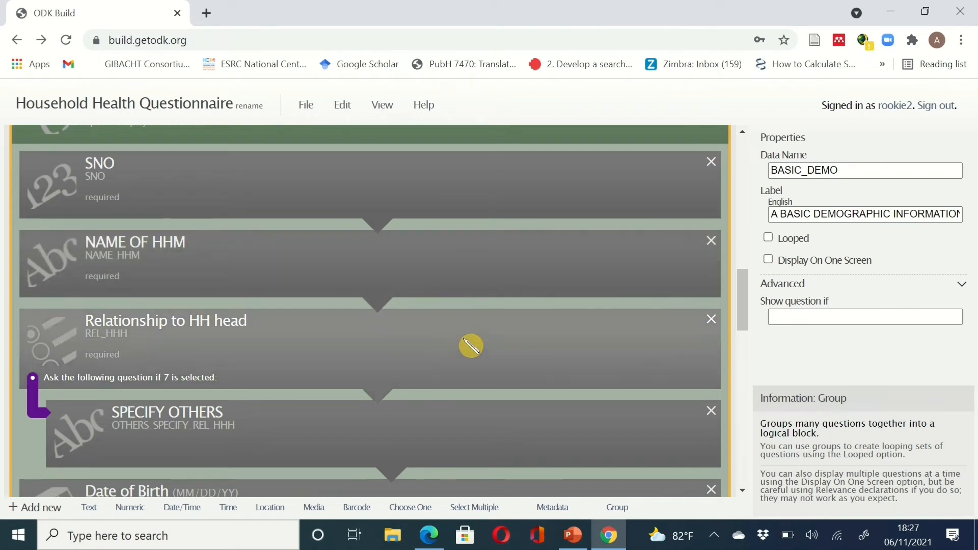
scroll(524, 346, "down", 2)
scroll(523, 346, "down", 8)
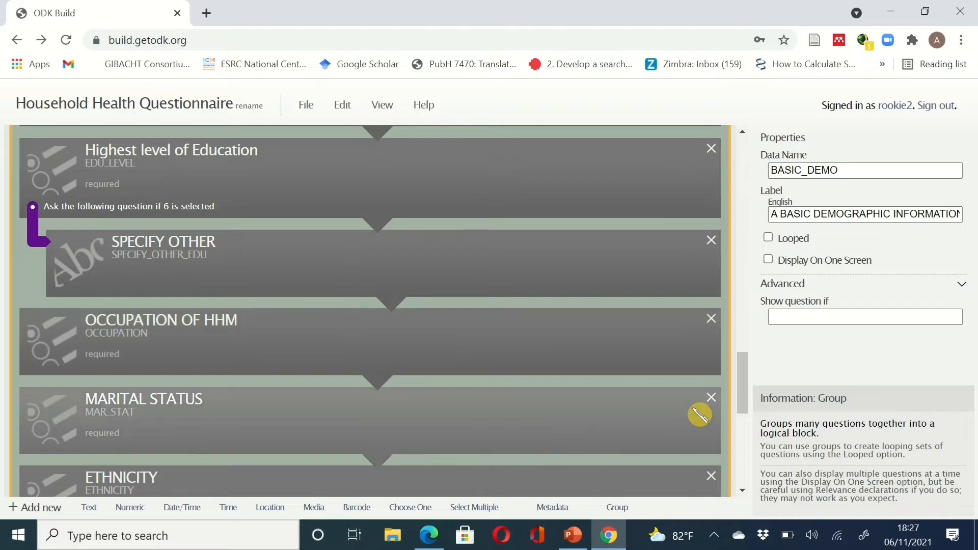
- Tick Looped again on the demographic group and review its questions
left_click(769, 238)
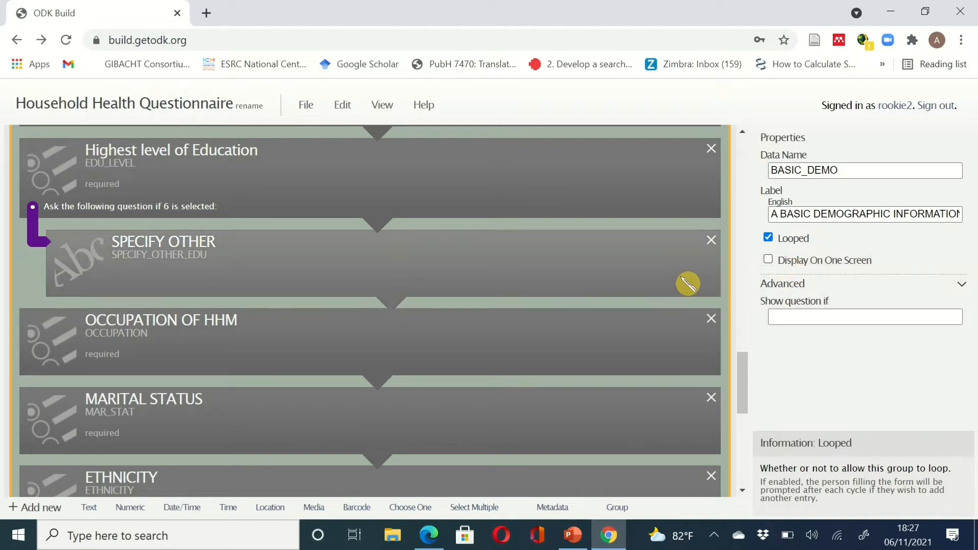
scroll(627, 375, "down", 8)
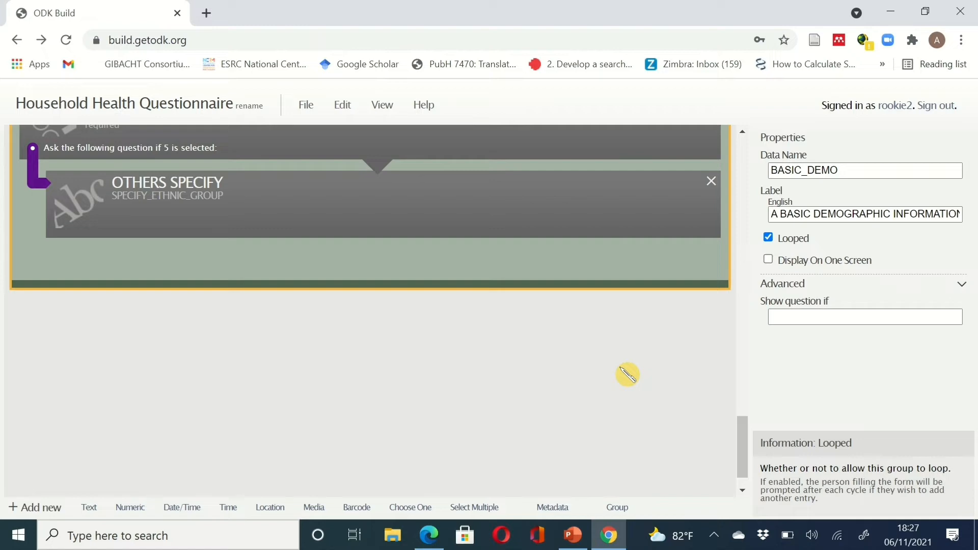
scroll(628, 375, "up", 10)
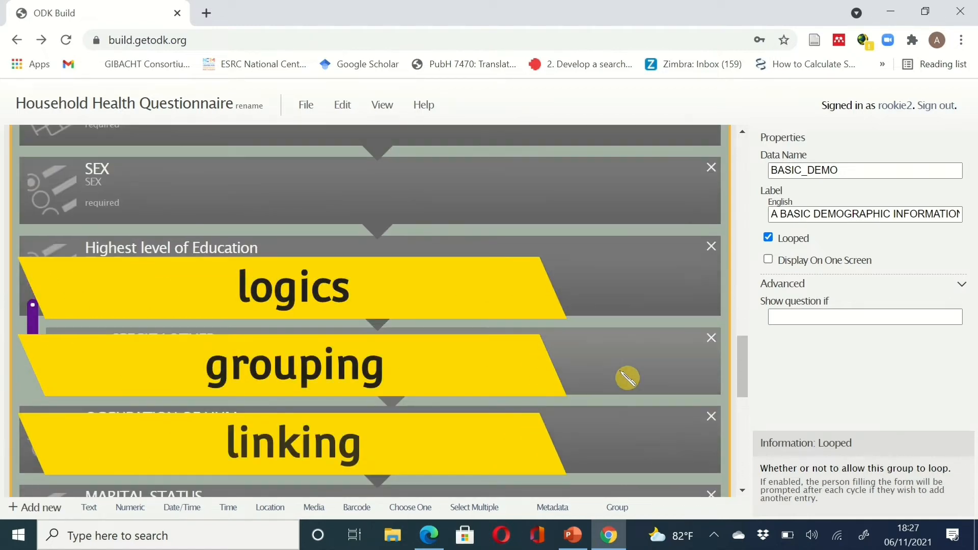
scroll(628, 377, "up", 6)
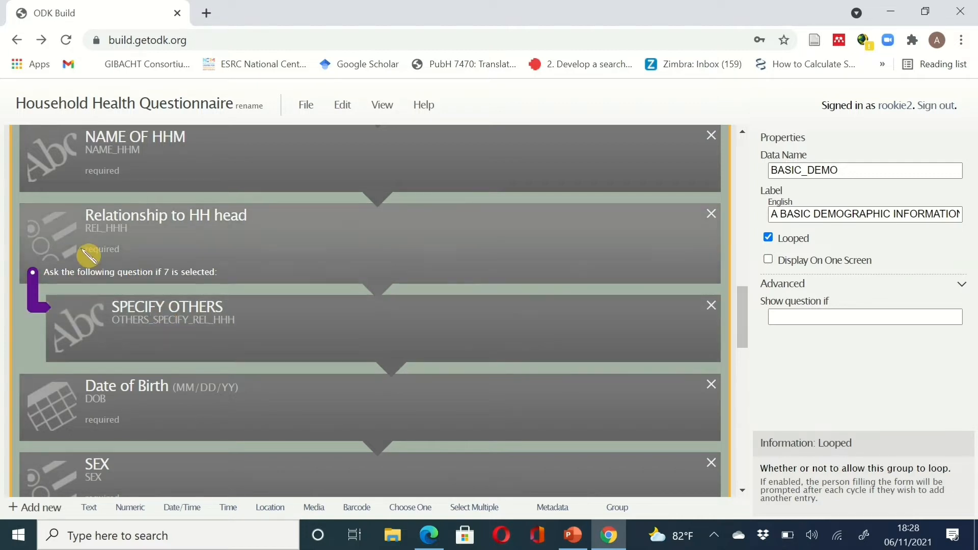
scroll(222, 308, "down", 1)
scroll(228, 315, "down", 2)
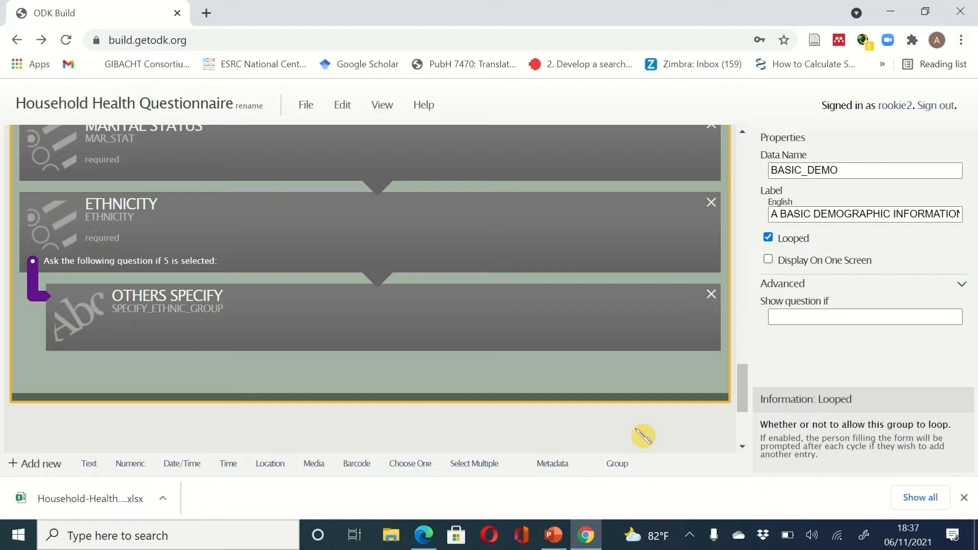
left_click_drag(749, 389, 752, 396)
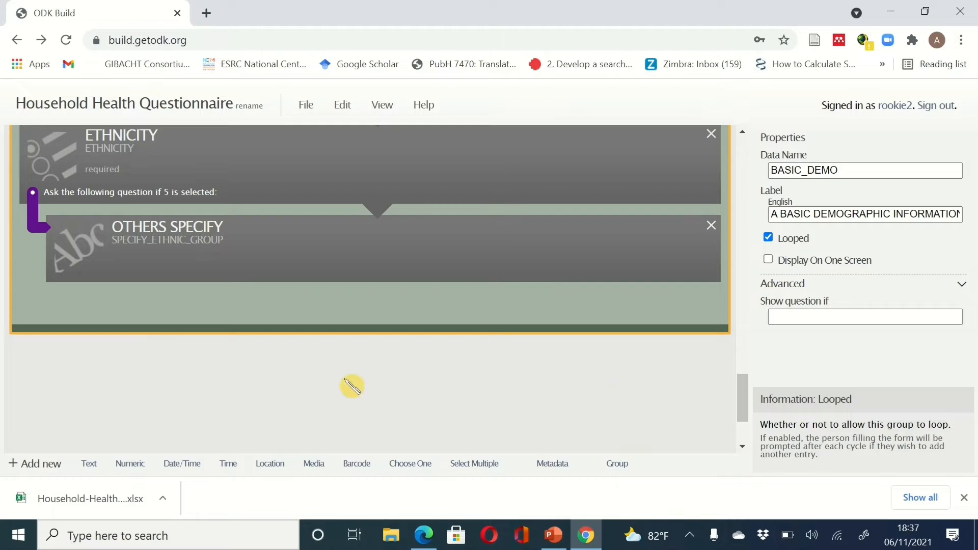
- Copy the A1 household-illness-in-last-3-months question from the sample questionnaire PDF
left_click(587, 536)
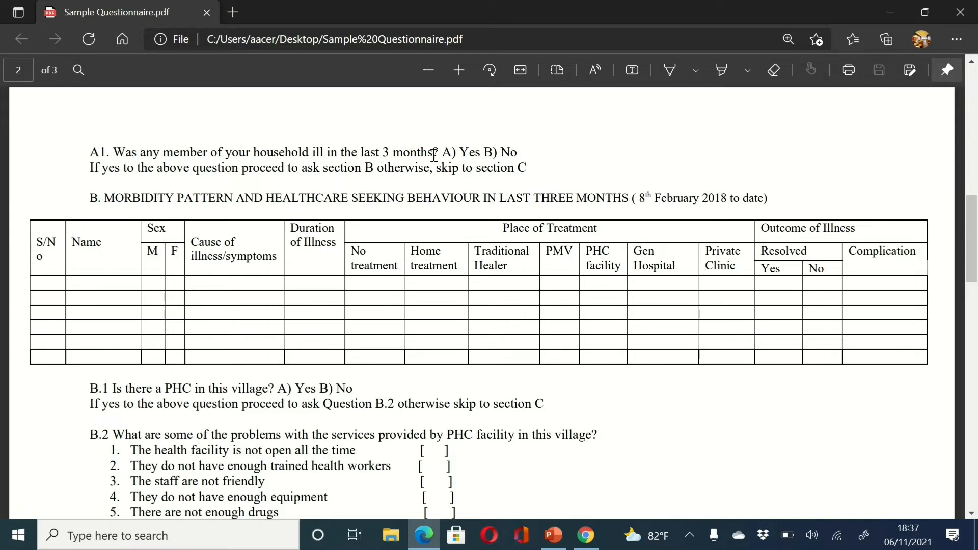
left_click_drag(433, 154, 94, 152)
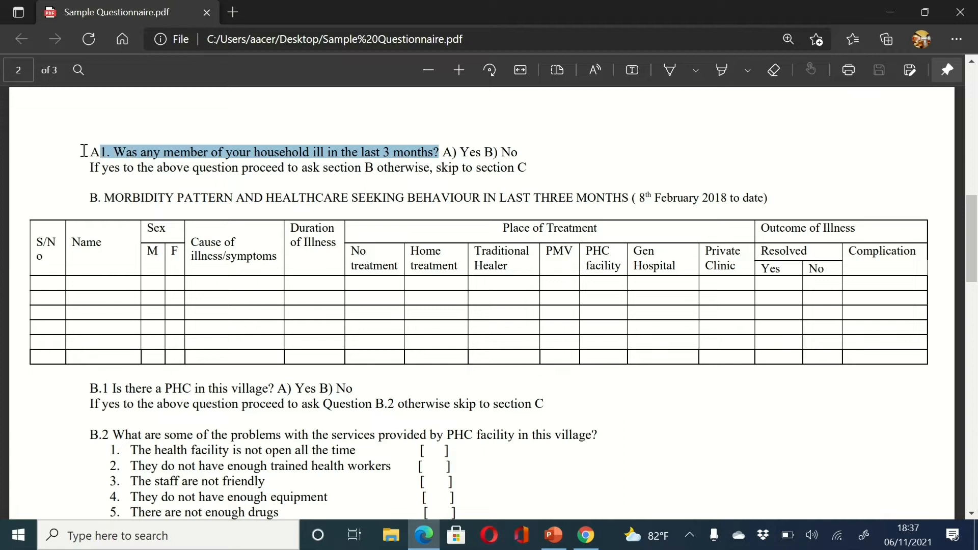
left_click_drag(71, 152, 78, 159)
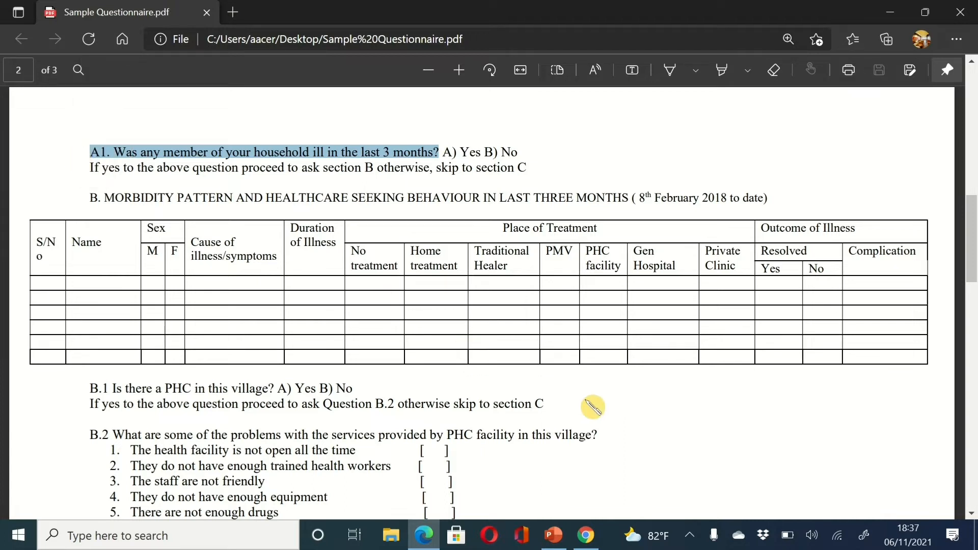
left_click(591, 534)
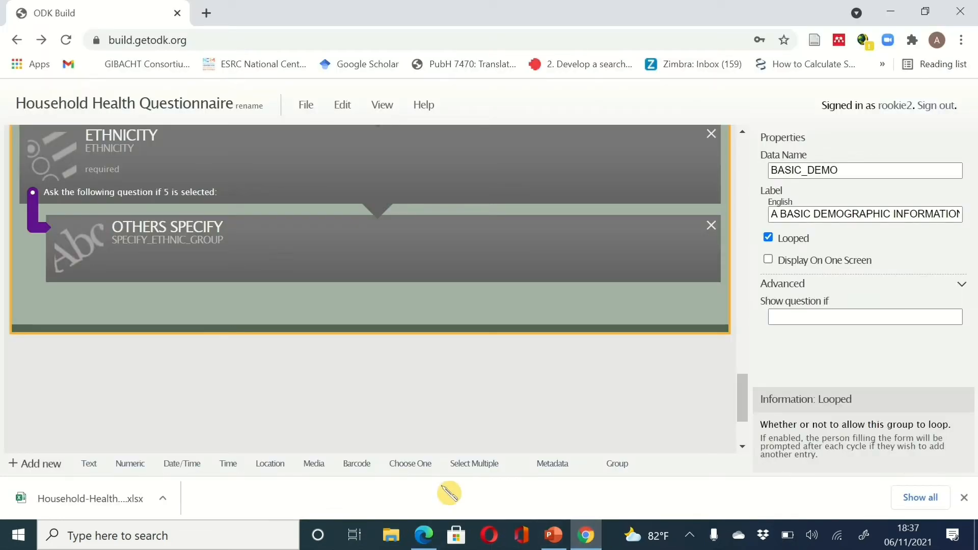
- Add a required Choose One question ILLNESS_IN_3MONTHS labelled with the pasted A1 text
left_click(424, 473)
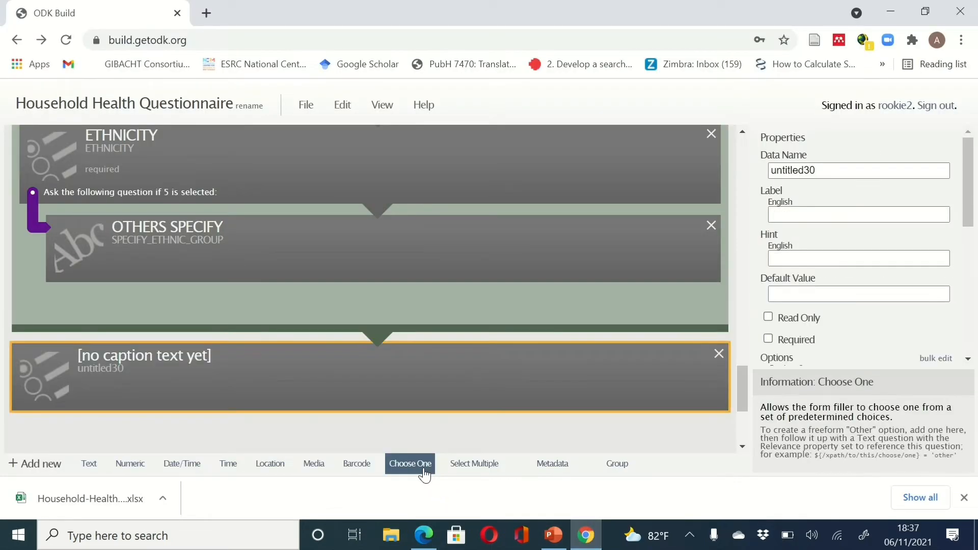
double_click(801, 170)
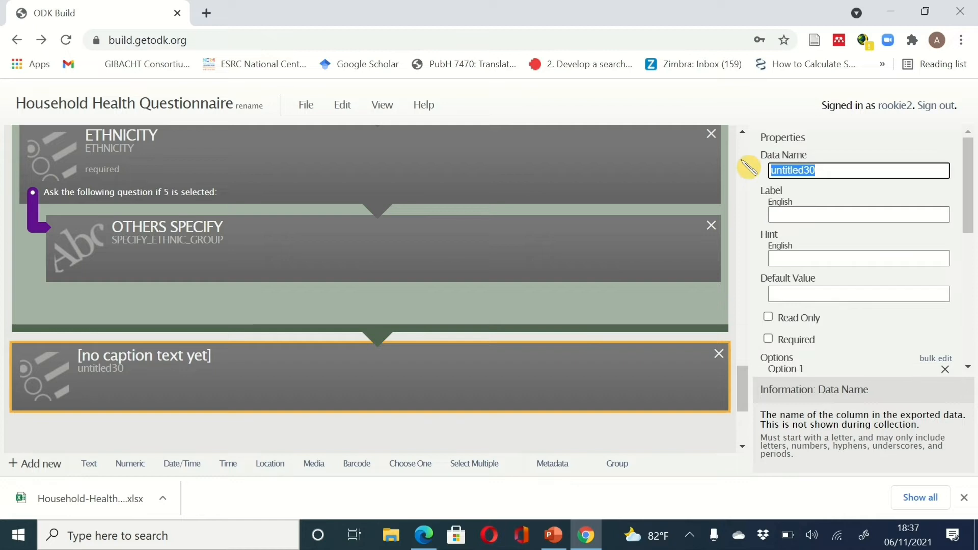
type("ILLNE")
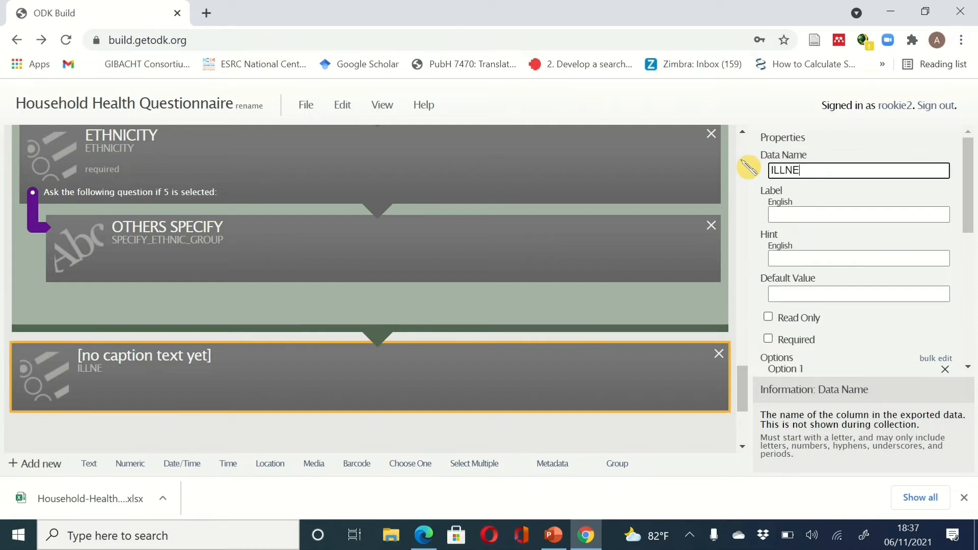
type("SS")
key("BackSpace")
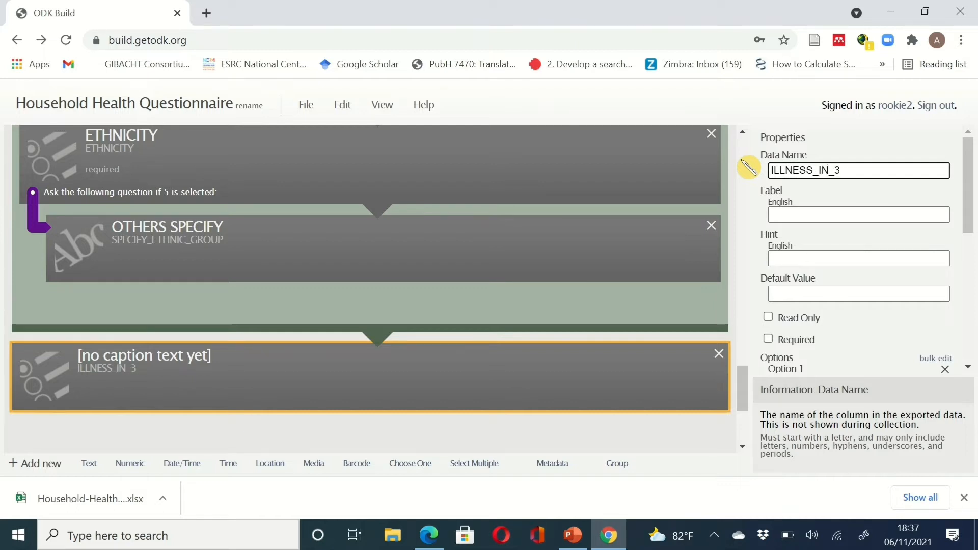
type("_IN_3MONTHS")
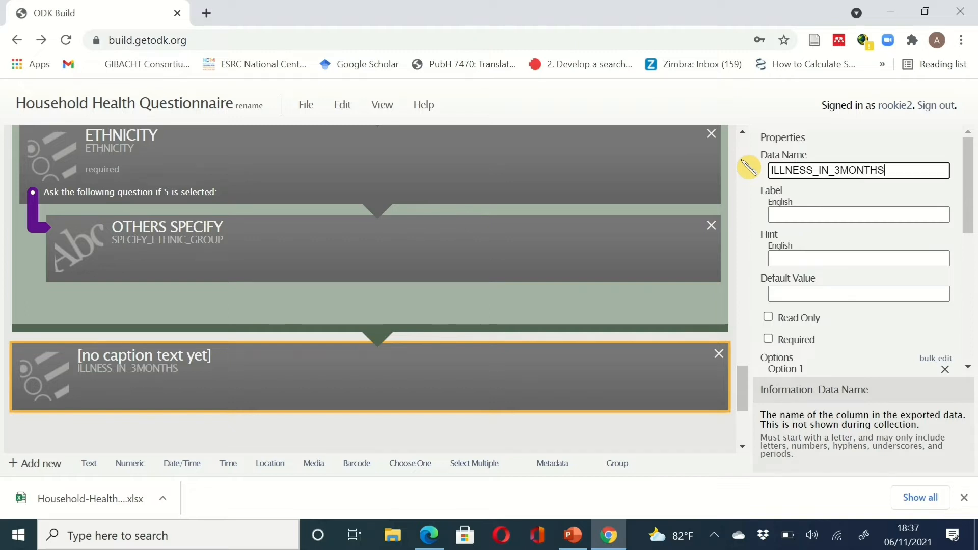
left_click(804, 213)
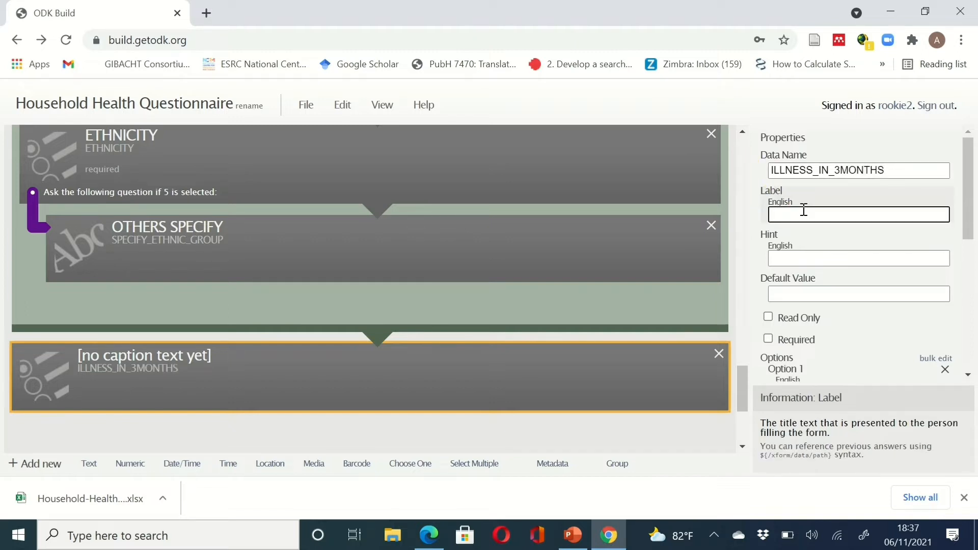
type("A1. Was any member of your household ill in the last 3 months?")
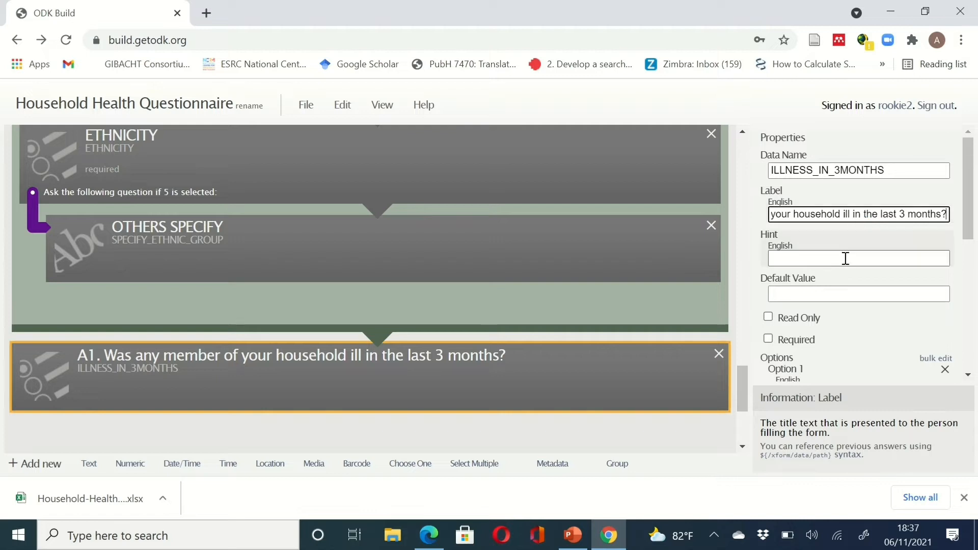
left_click(781, 340)
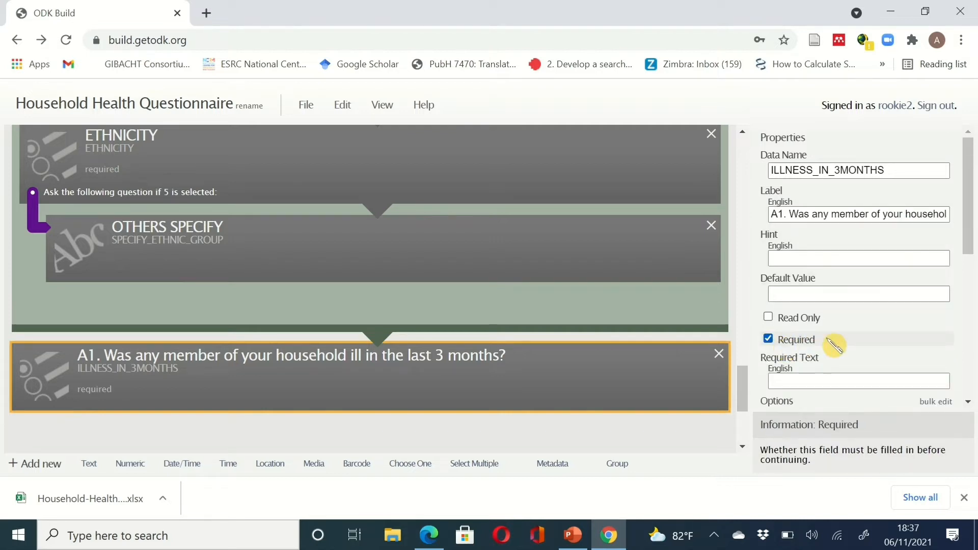
left_click_drag(972, 227, 970, 163)
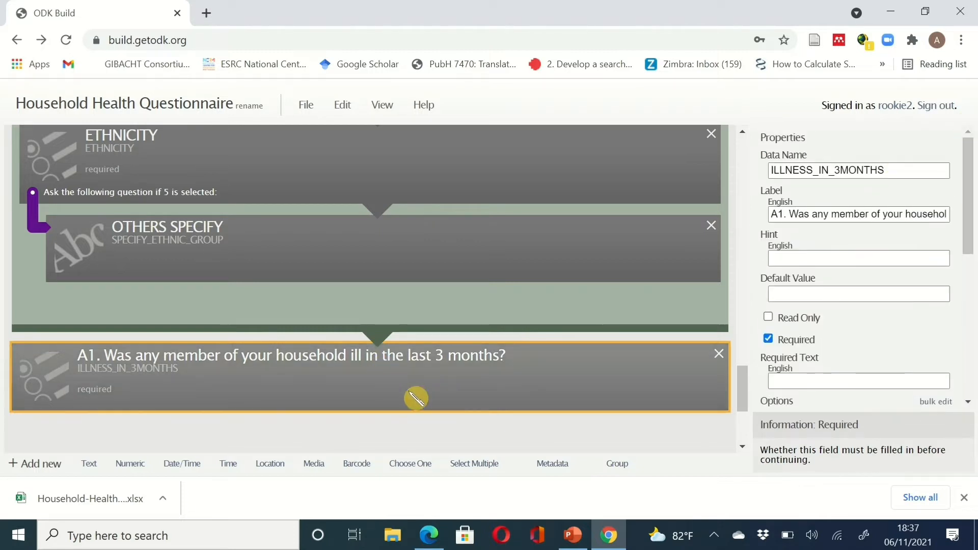
left_click(609, 535)
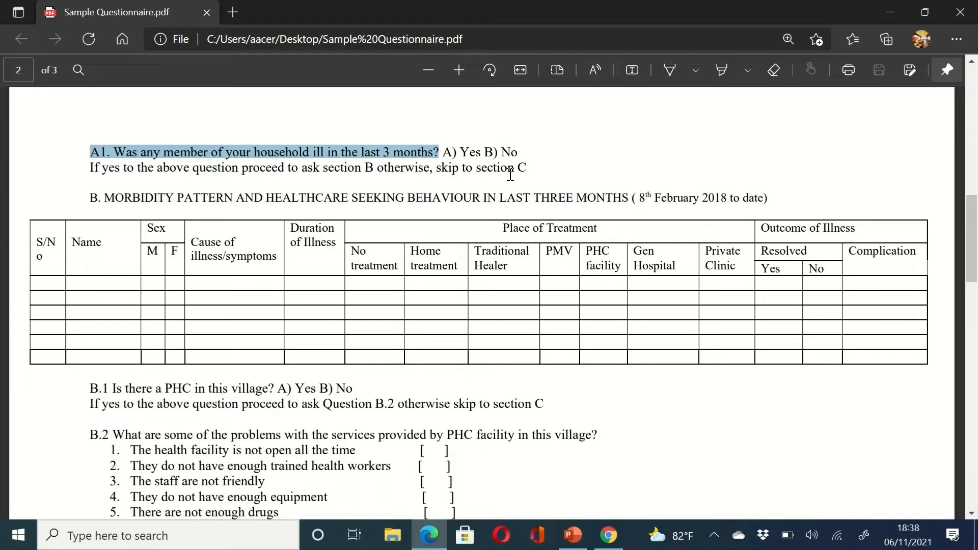
- Highlight the 'If yes…' skip instruction and section B morbidity heading in yellow
left_click_drag(539, 171, 71, 163)
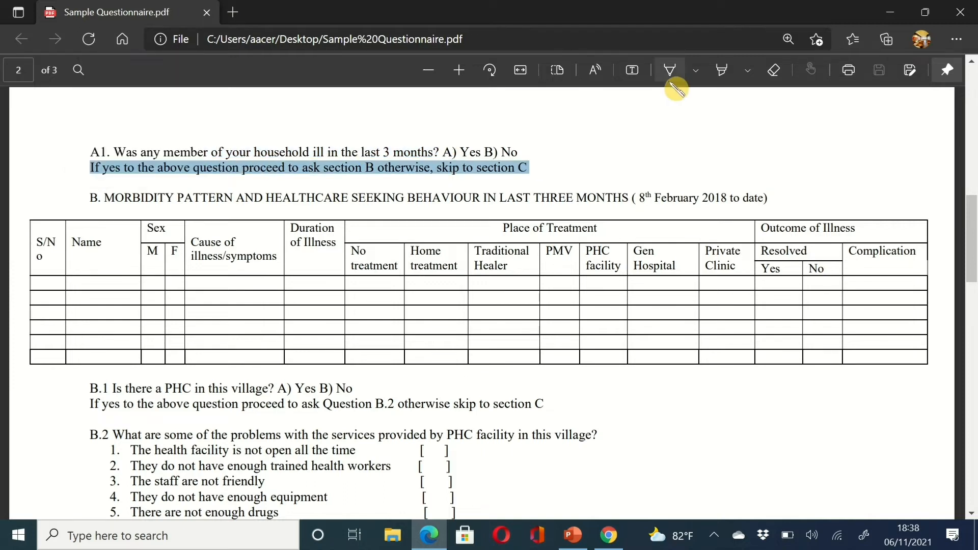
left_click(722, 71)
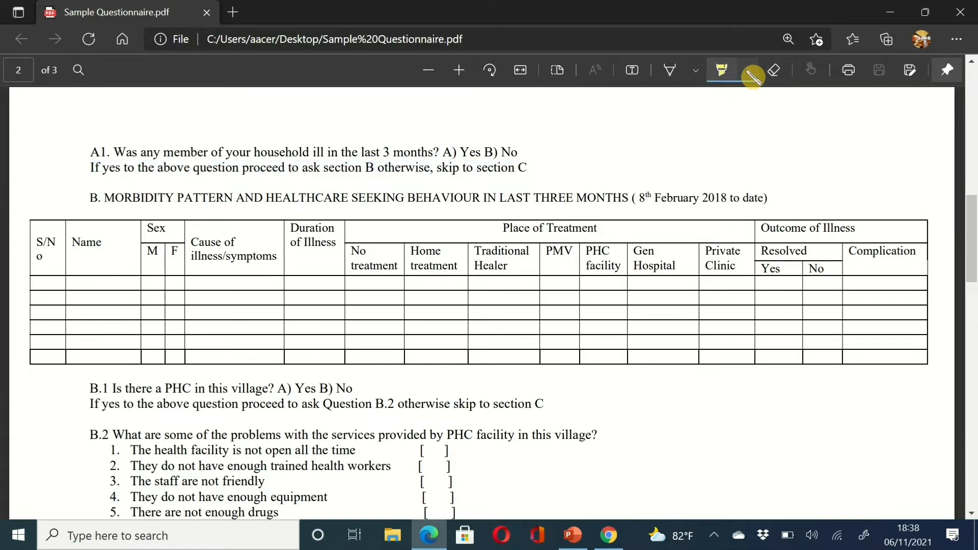
left_click(749, 73)
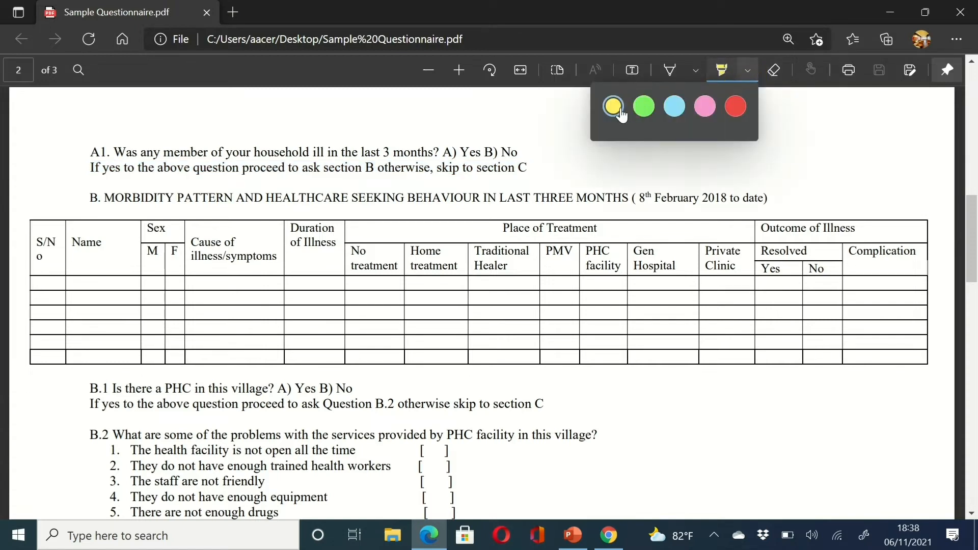
left_click(539, 169)
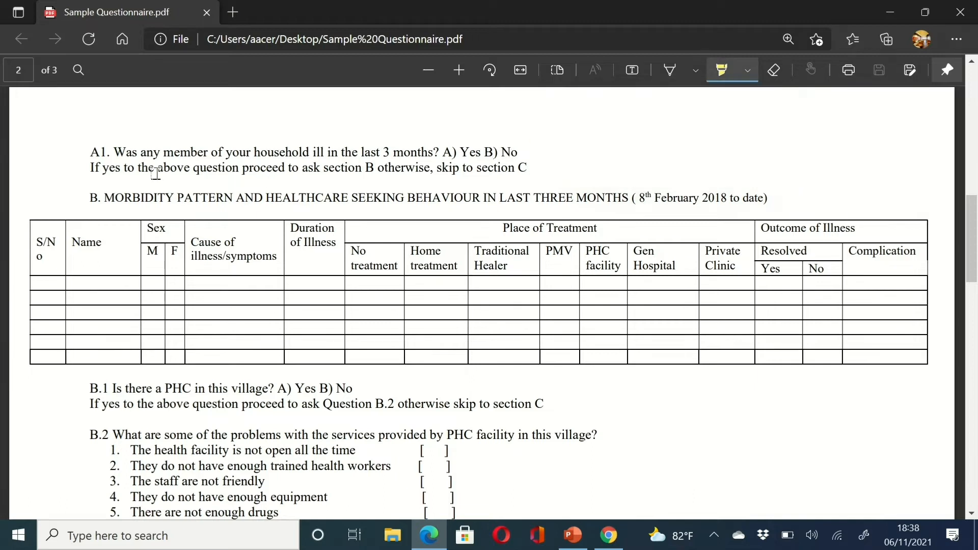
left_click_drag(85, 168, 534, 168)
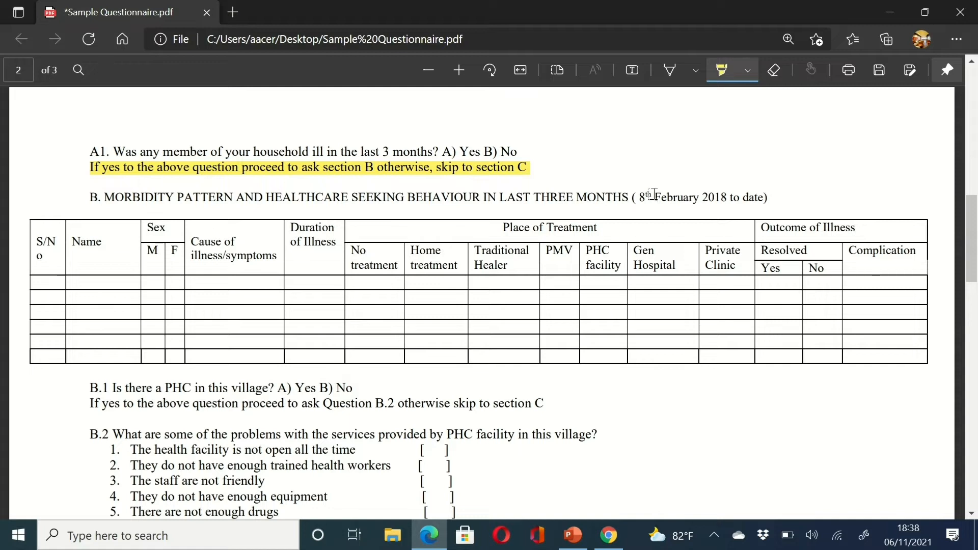
left_click_drag(632, 198, 597, 198)
left_click_drag(421, 191, 79, 197)
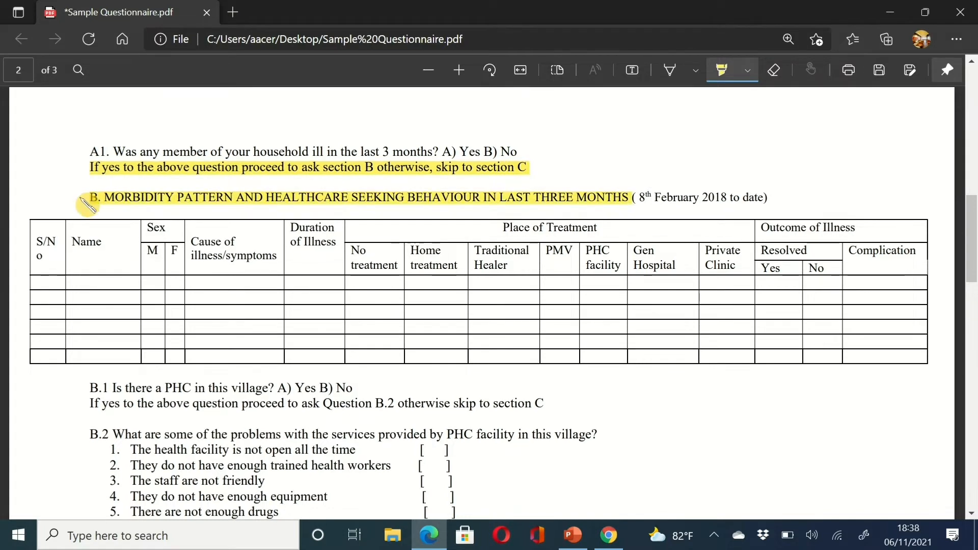
left_click(609, 535)
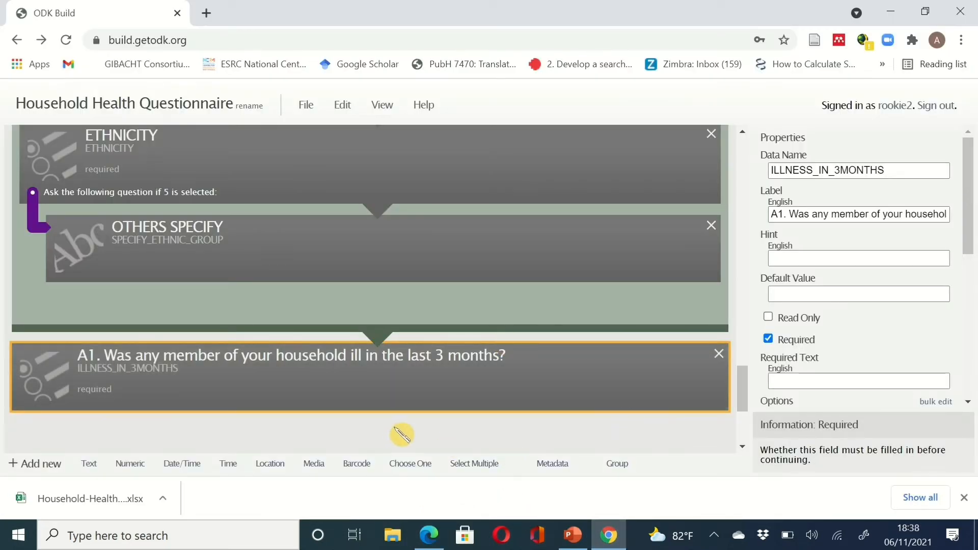
- Add a group after ILLNESS_IN_3MONTHS labelled with the pasted A1 question text
left_click(624, 471)
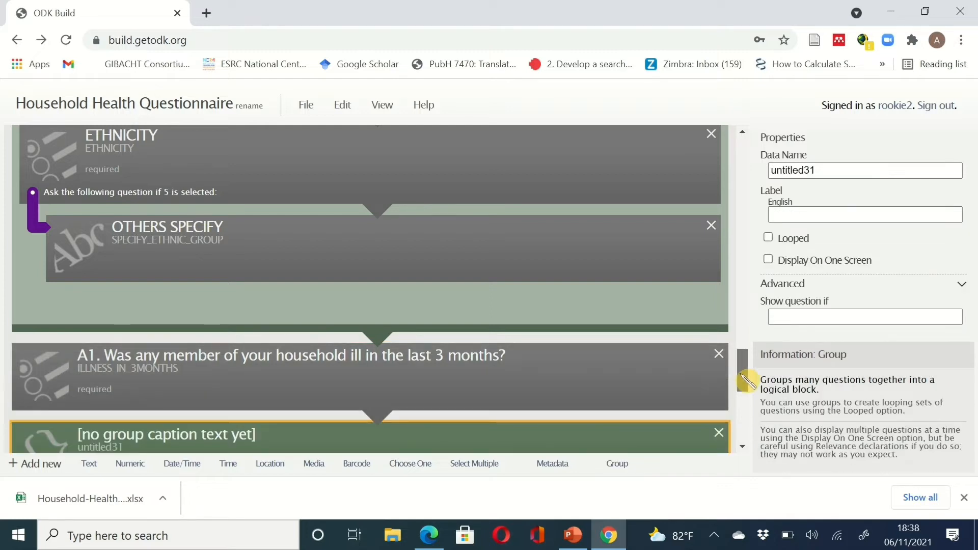
mouse_move(745, 377)
left_mouse_down()
mouse_move(748, 414)
mouse_move(744, 396)
left_mouse_up()
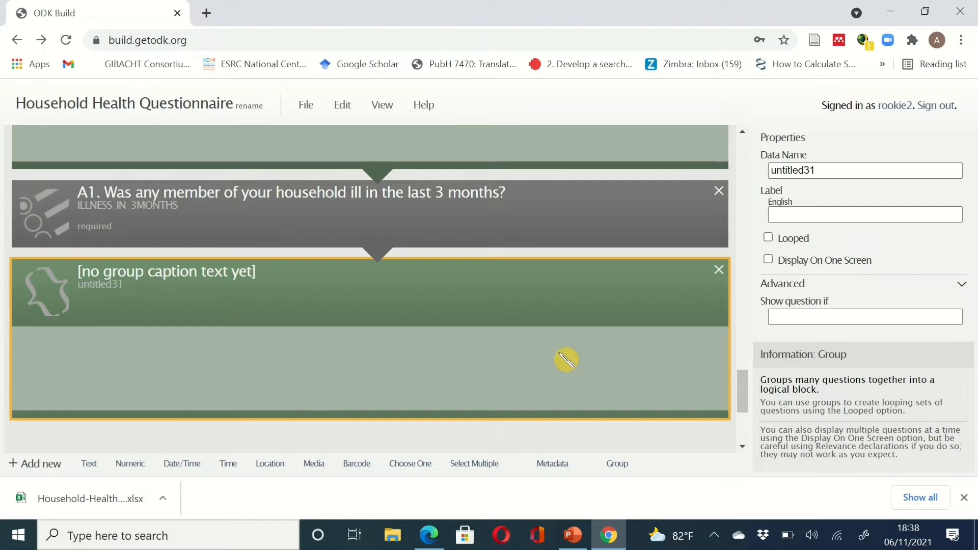
left_click(810, 213)
type("A1. Was any member of your household ill in the last 3 months?")
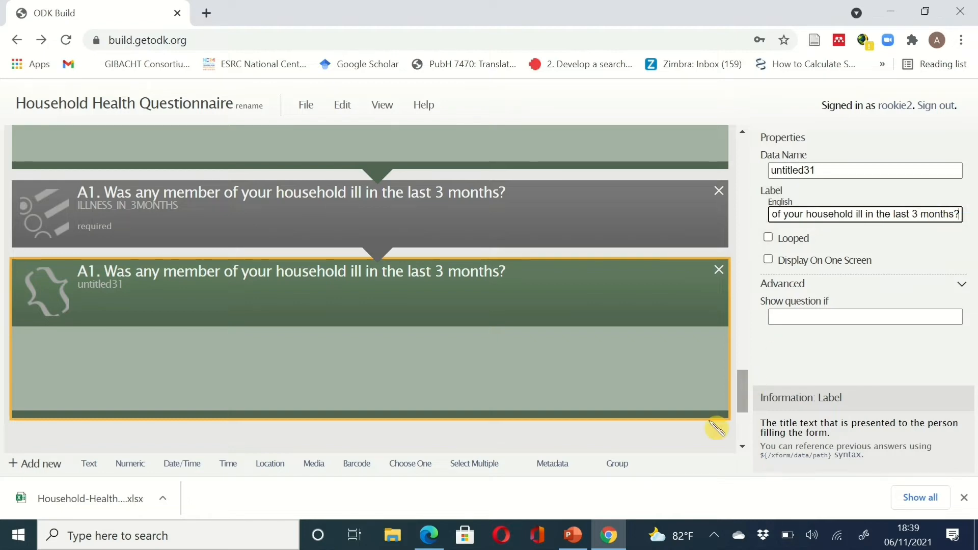
left_click(630, 536)
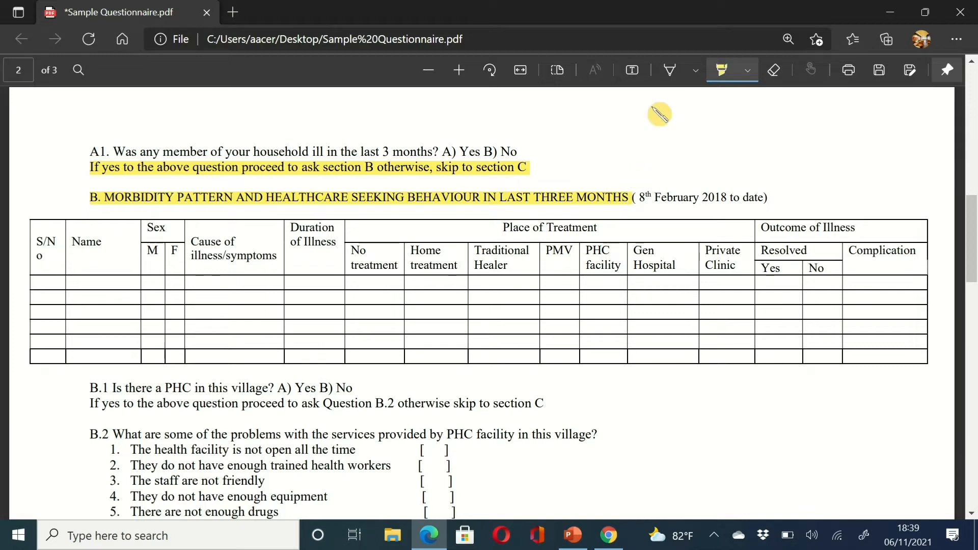
- Copy the section B morbidity pattern and healthcare seeking behaviour heading from the questionnaire PDF
key("Escape")
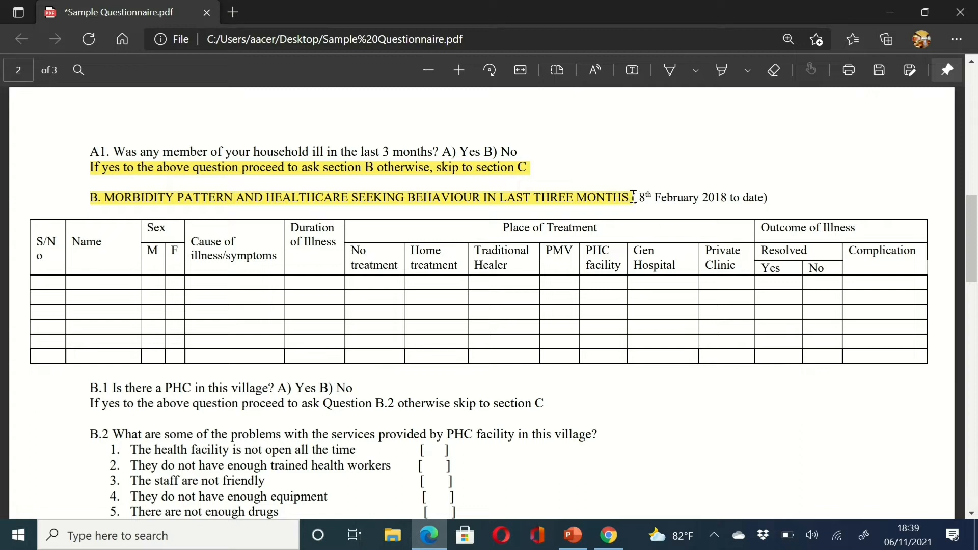
left_click(754, 77)
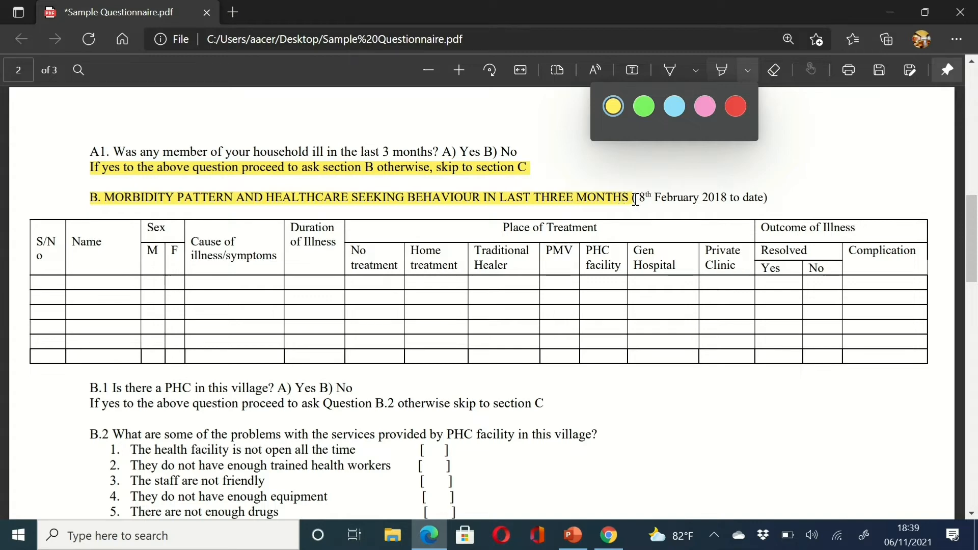
left_click_drag(638, 198, 85, 199)
key("ctrl+c")
left_click(80, 197)
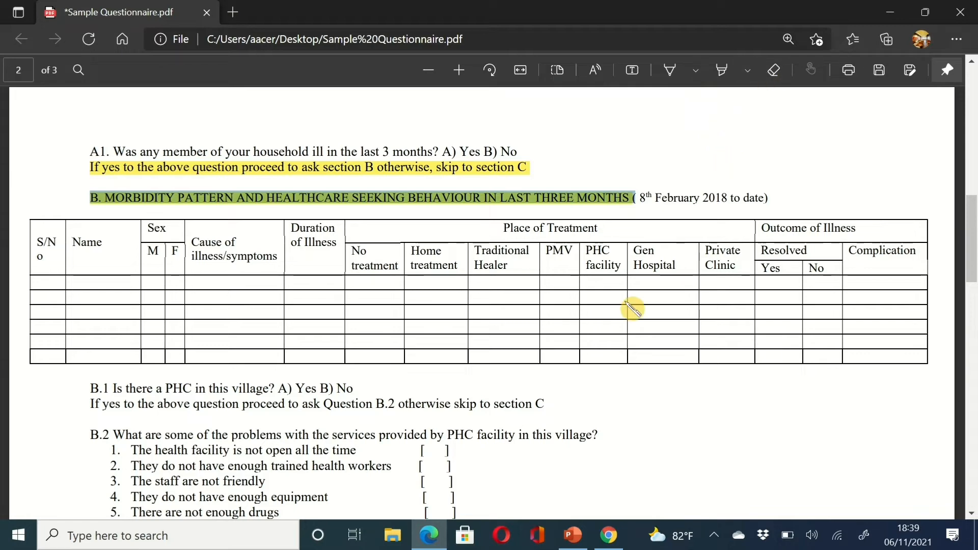
- Relabel the new group with the pasted section B morbidity heading and name it SECTION_B
left_click(609, 534)
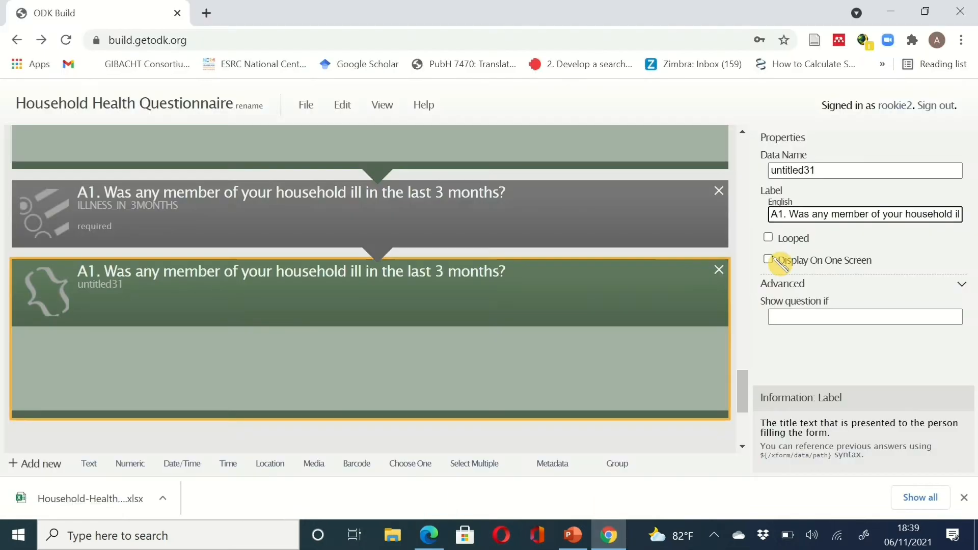
triple_click(780, 216)
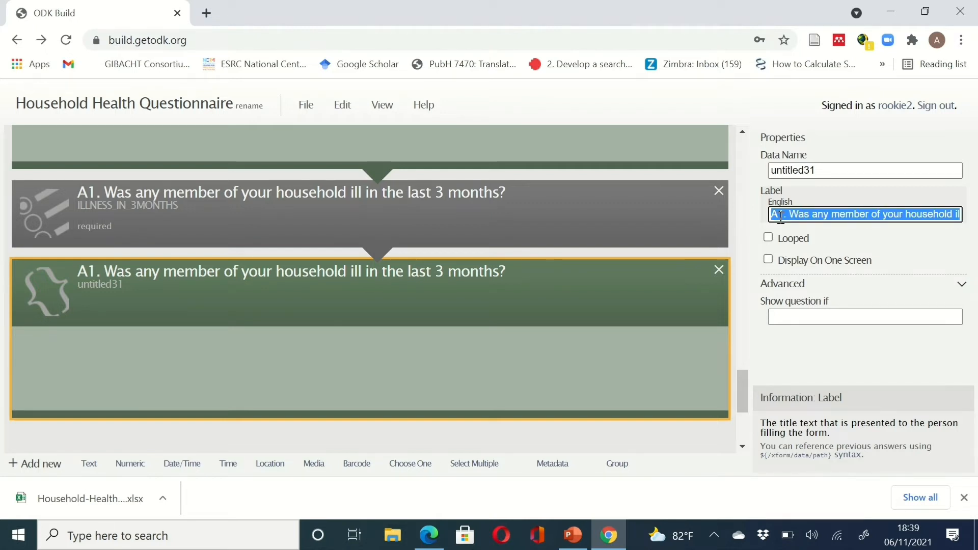
key("ctrl+v")
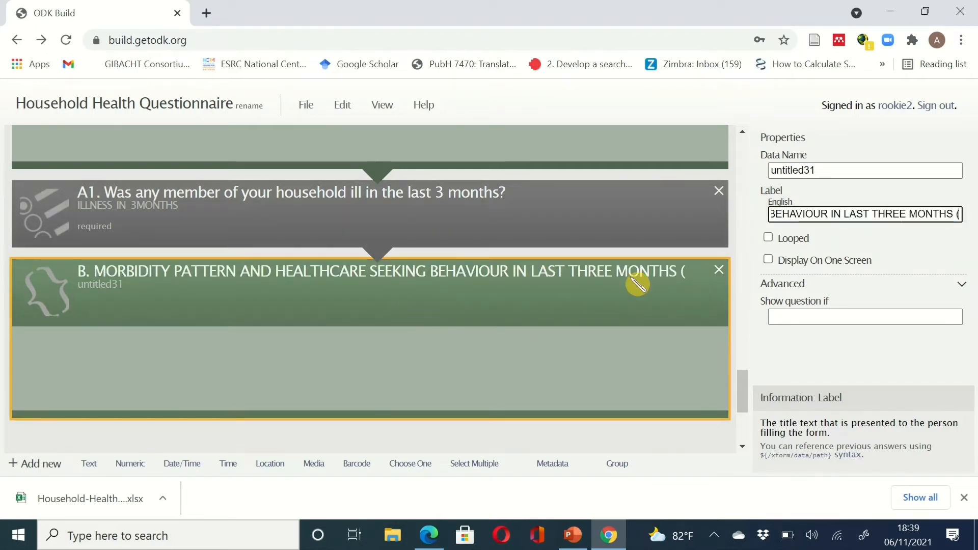
double_click(821, 174)
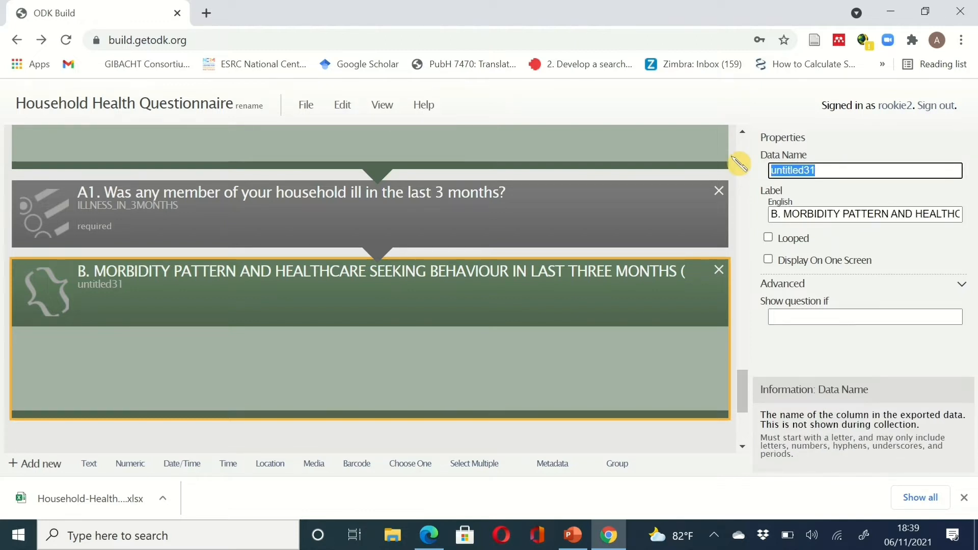
type("SECTION_B")
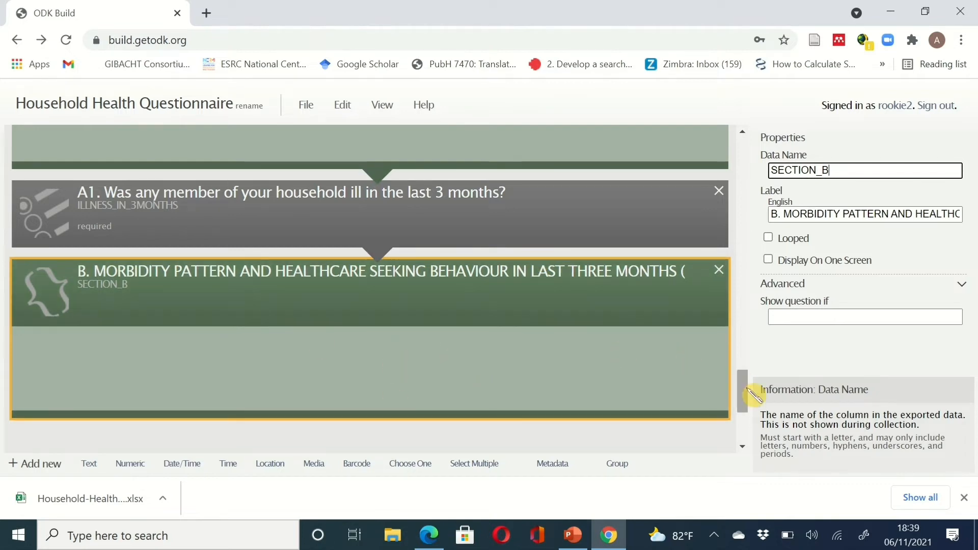
left_click_drag(742, 389, 747, 432)
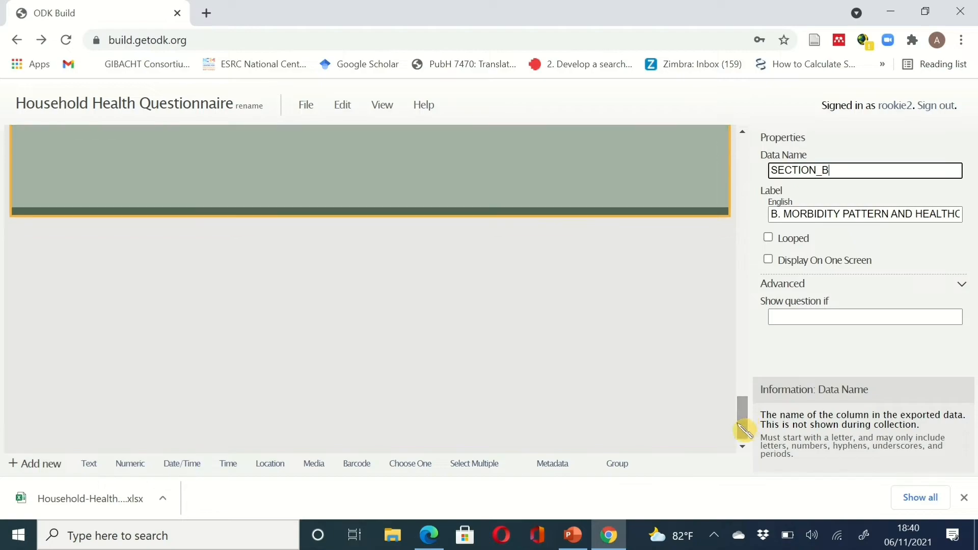
- Add a numeric question after the morbidity group with data name SNO_B
left_click(623, 543)
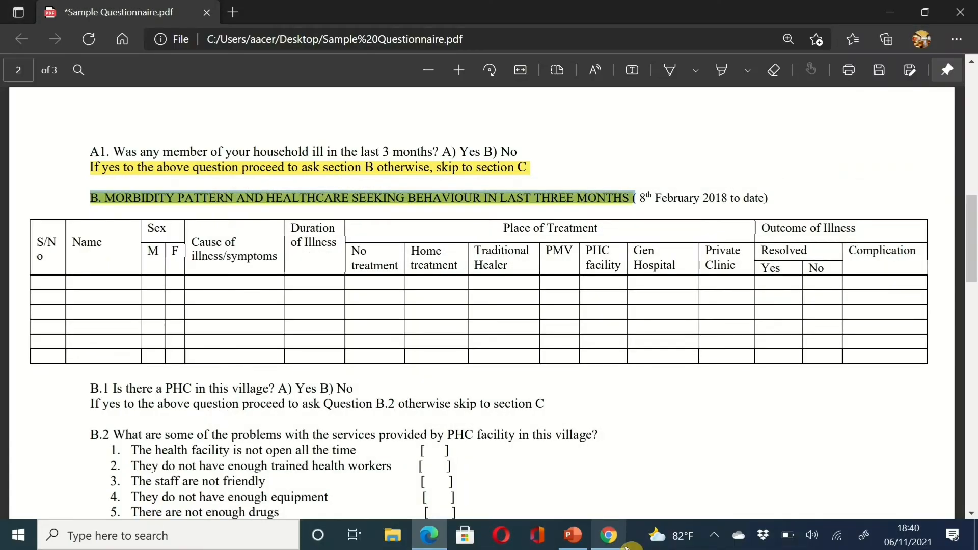
left_click(611, 538)
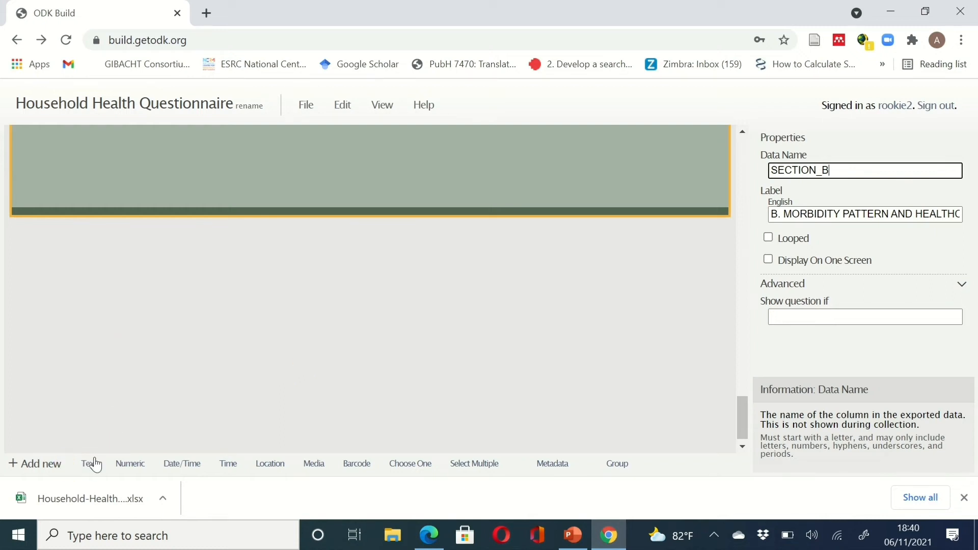
left_click(135, 471)
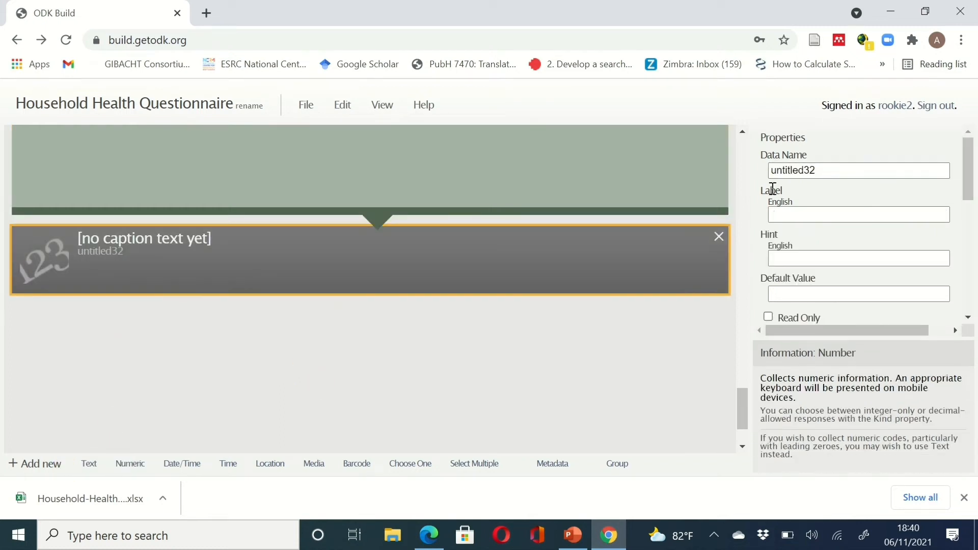
left_click(828, 170)
double_click(759, 172)
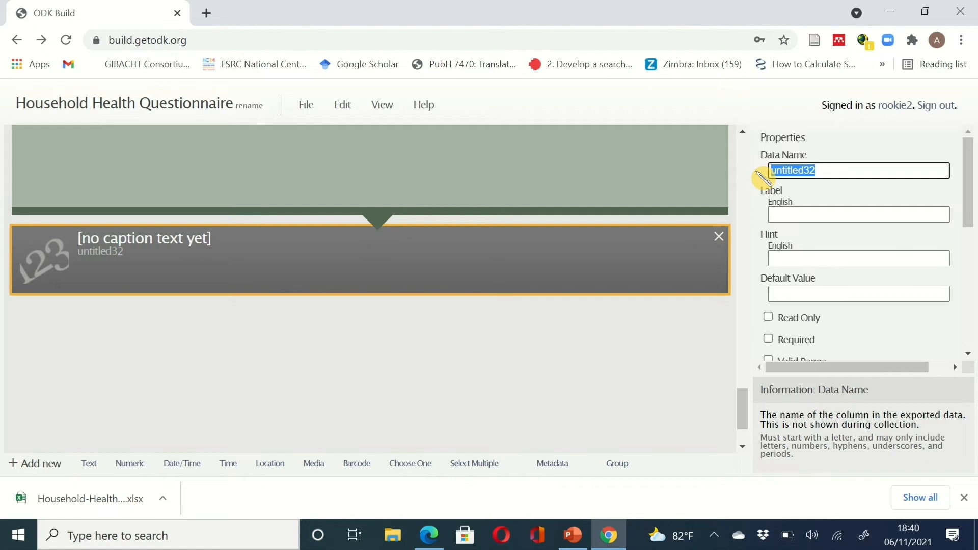
type("SNO")
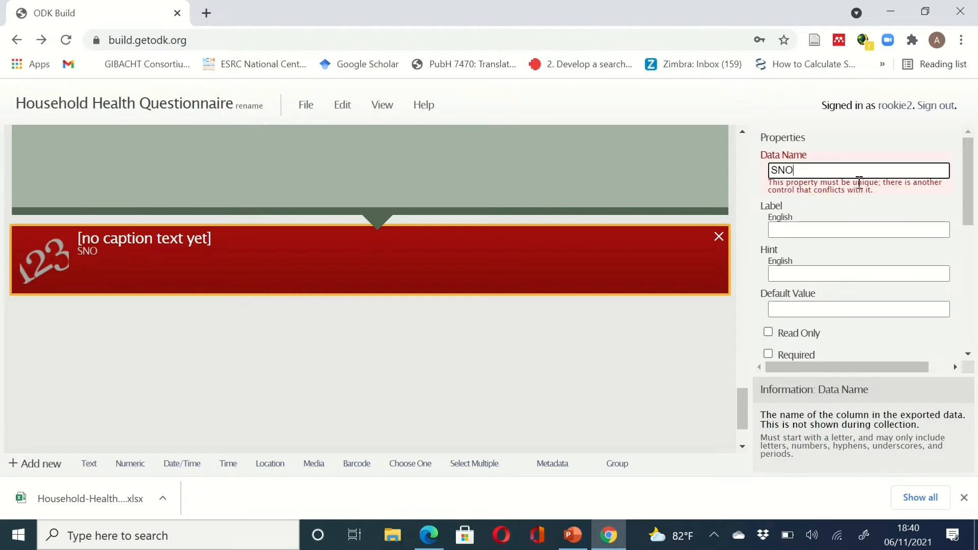
scroll(637, 280, "up", 15)
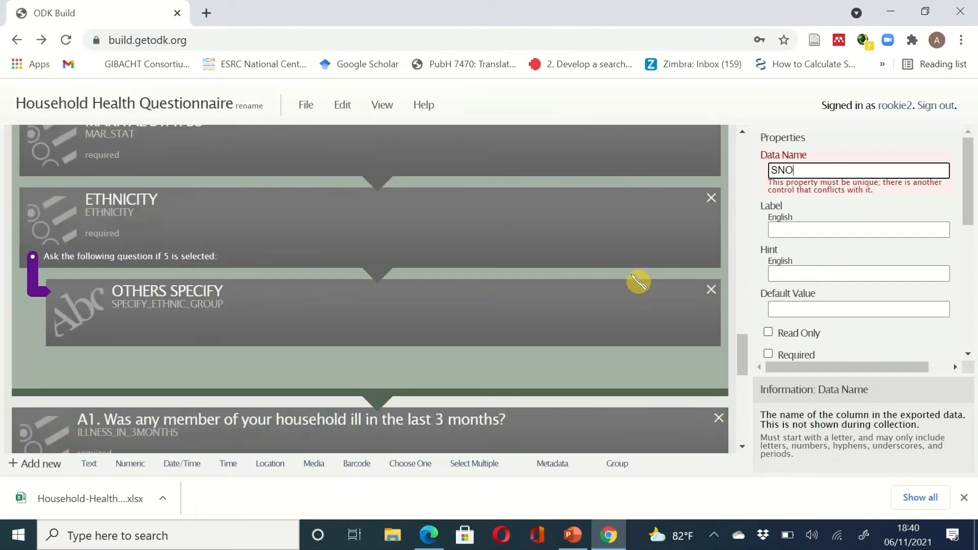
scroll(638, 282, "down", 12)
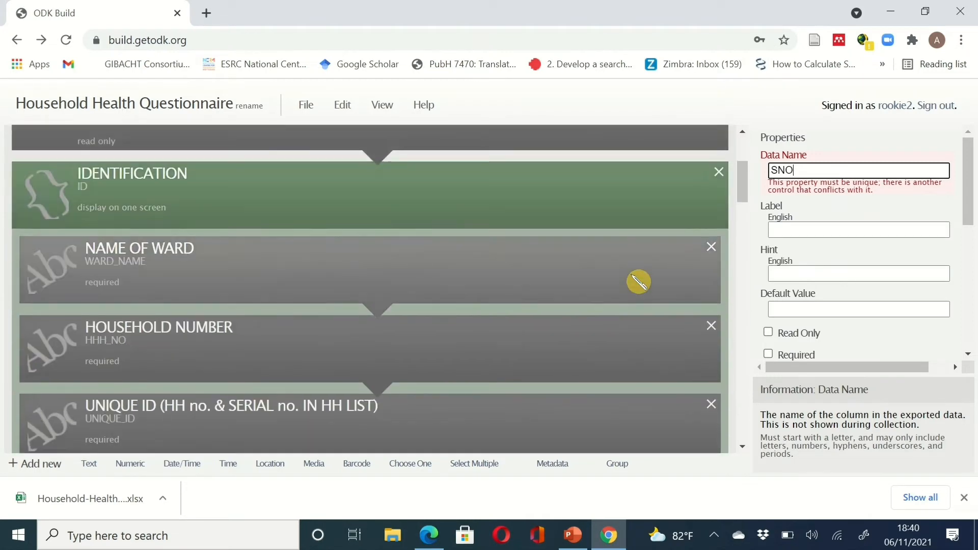
scroll(638, 281, "down", 2)
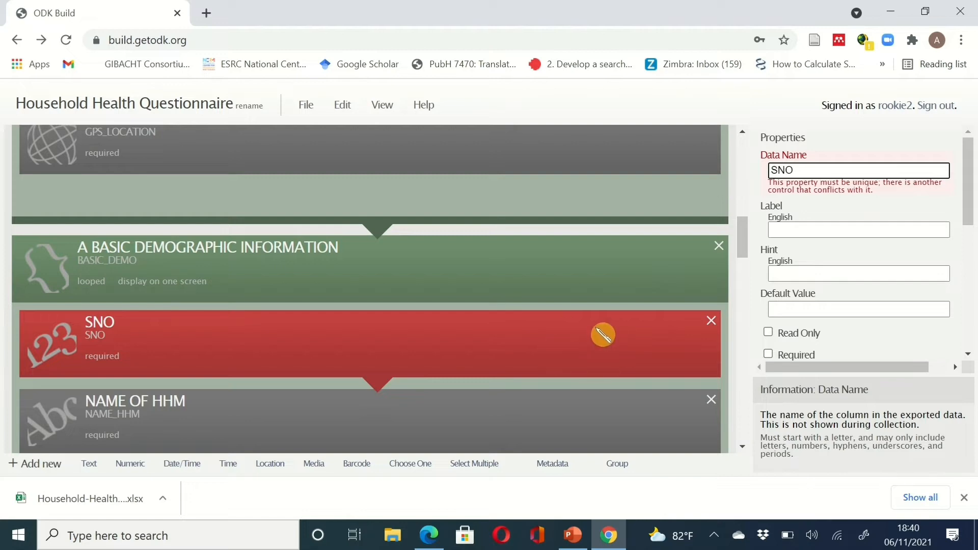
scroll(640, 356, "down", 20)
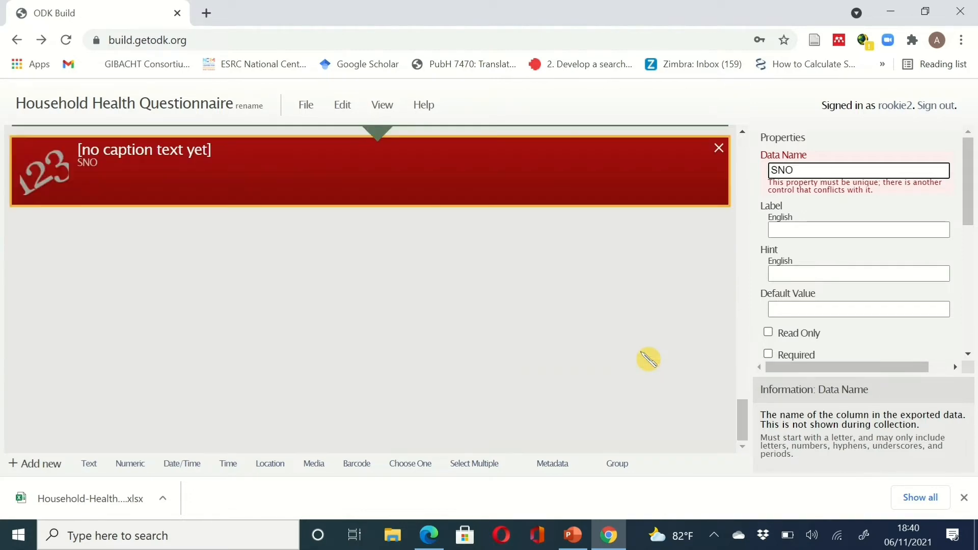
type("_B")
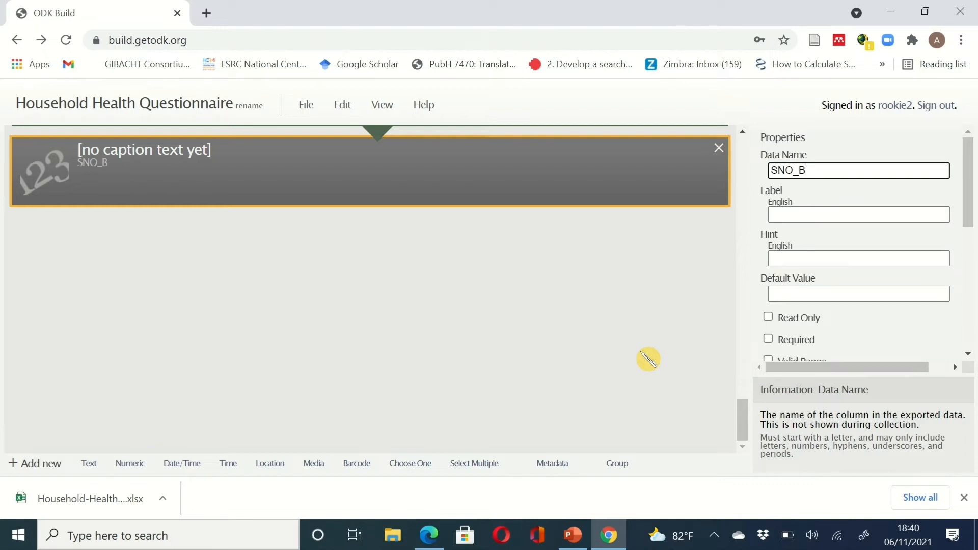
- Label the numeric question SERIAL NO and make it required
left_click(850, 220)
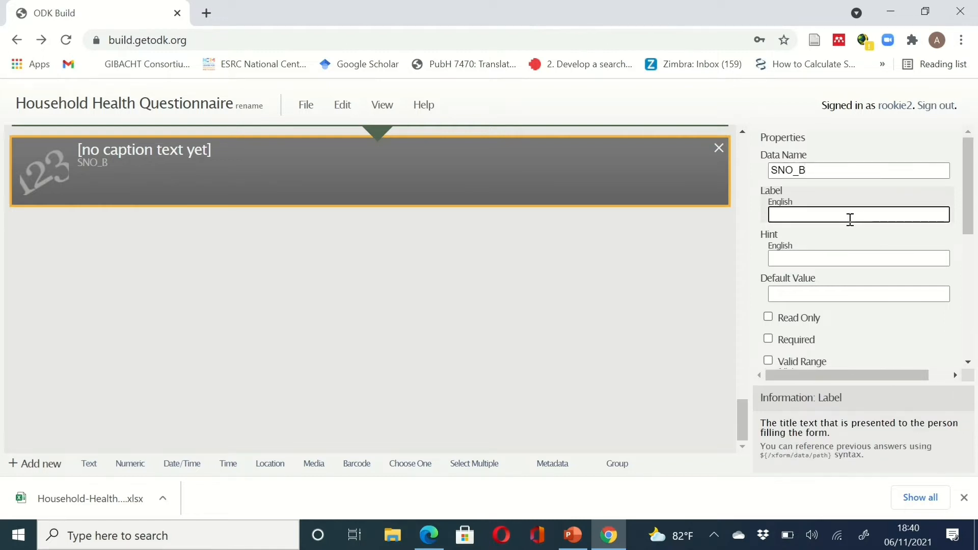
type("SE")
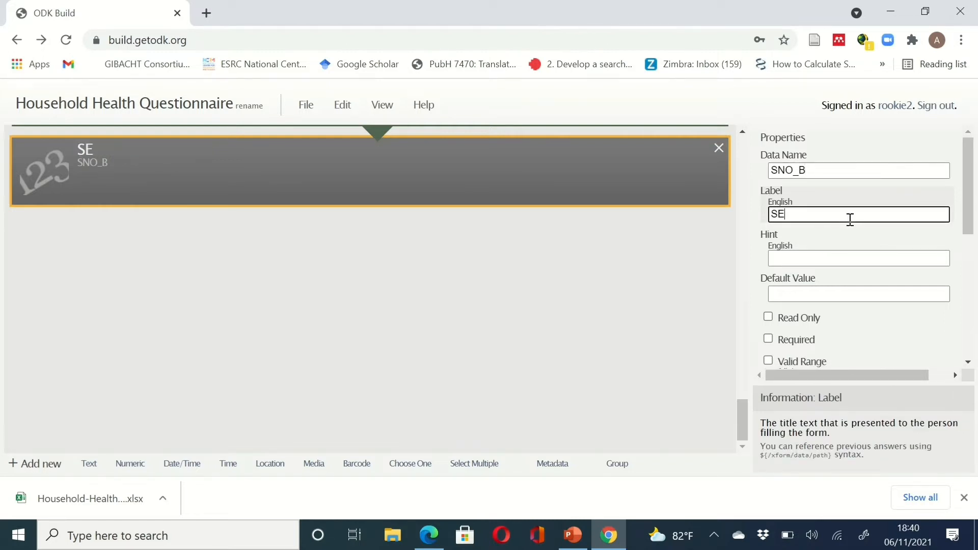
type("RIO")
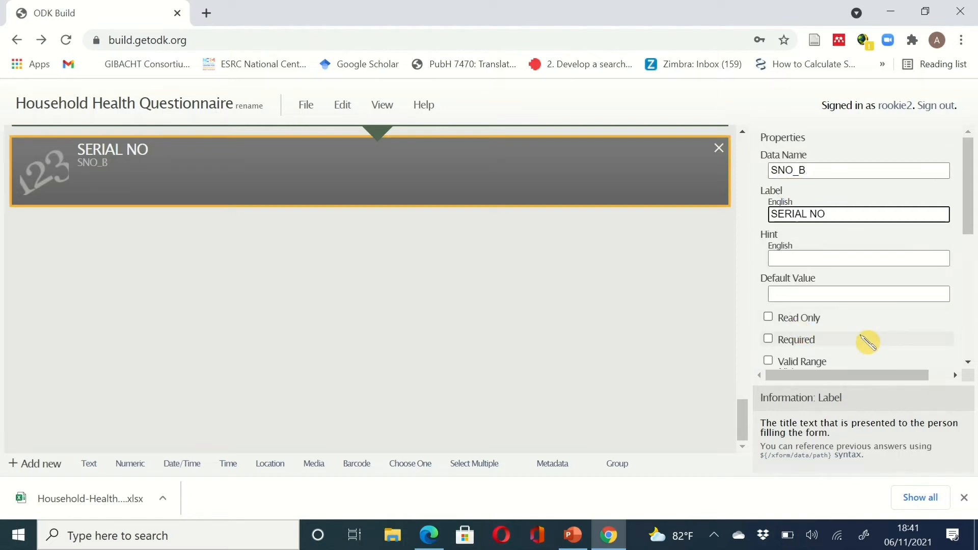
left_click(769, 339)
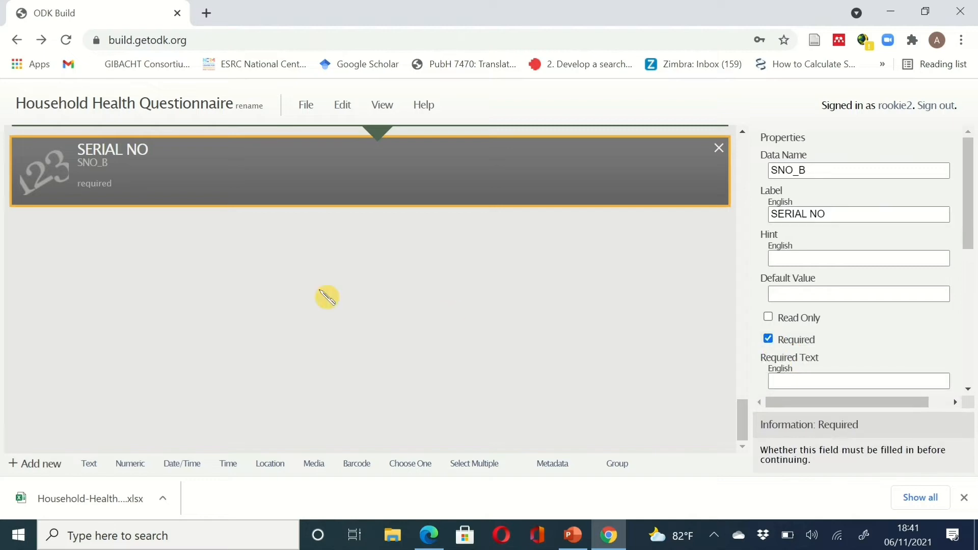
left_click(611, 541)
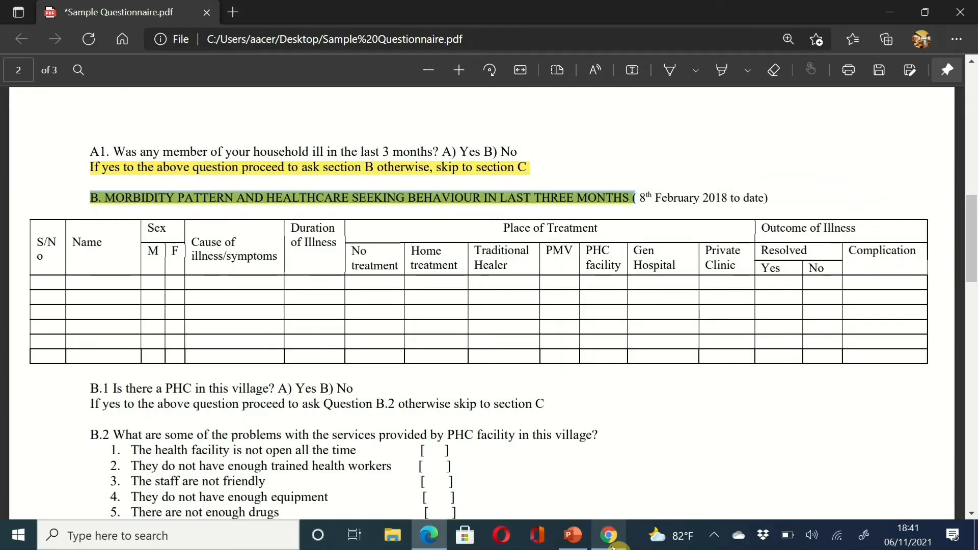
- Try dragging the existing SEX question, then scroll to SERIAL NO at the form's end
left_click(611, 541)
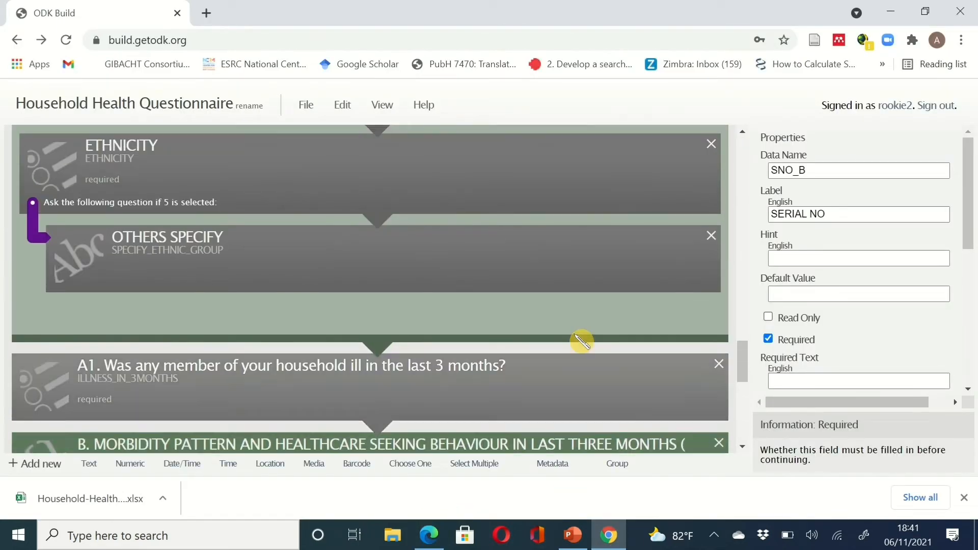
scroll(581, 341, "up", 10)
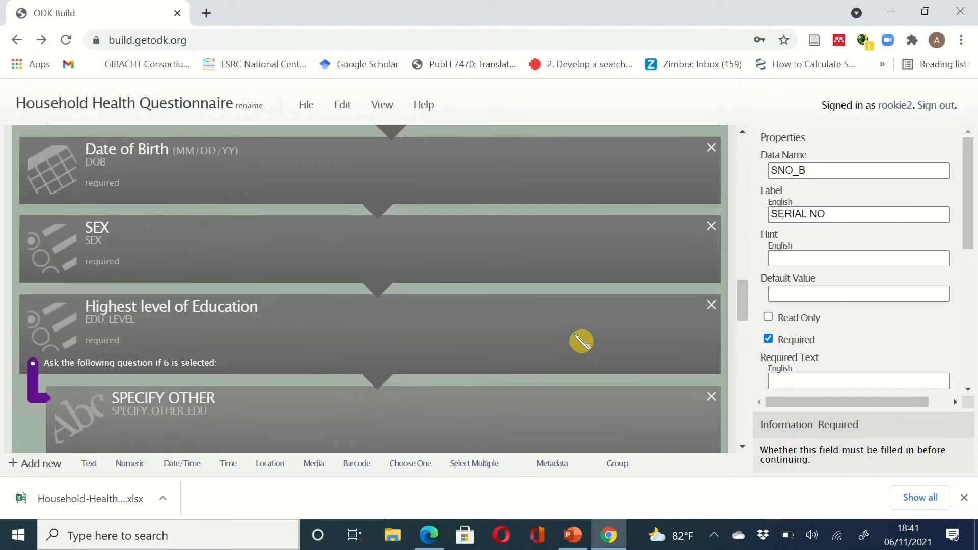
scroll(582, 341, "up", 2)
right_click(467, 336)
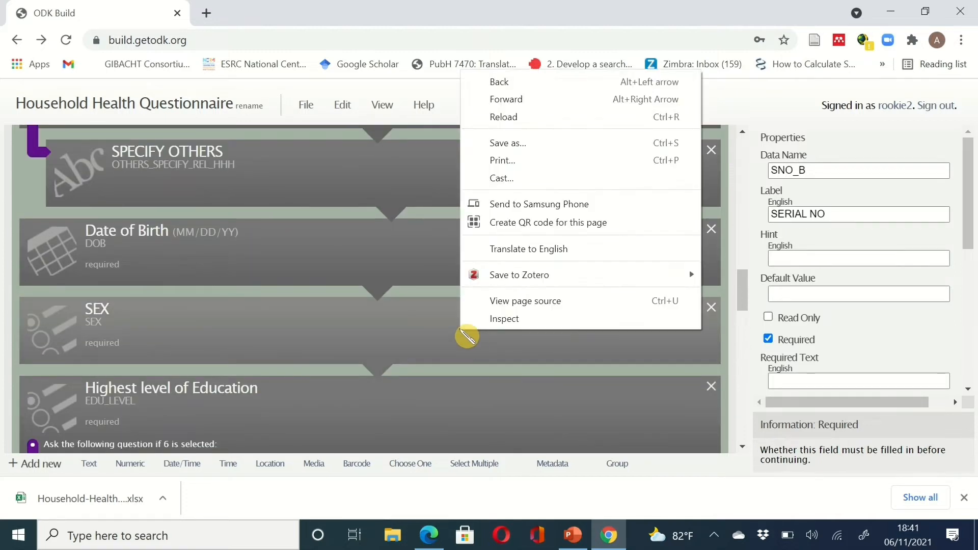
left_click(412, 335)
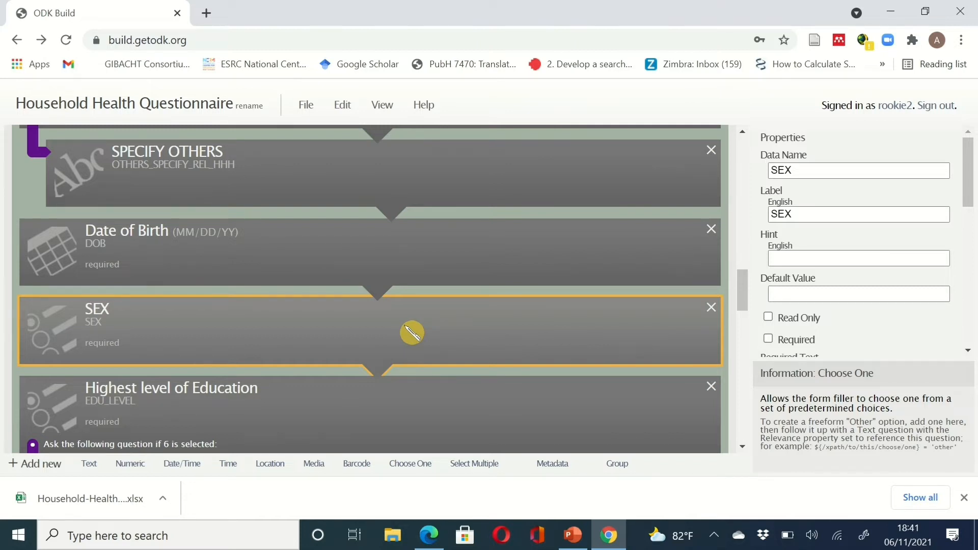
mouse_move(412, 333)
left_mouse_down()
mouse_move(445, 400)
mouse_move(439, 422)
mouse_move(411, 397)
mouse_move(438, 411)
mouse_move(420, 436)
mouse_move(427, 394)
mouse_move(395, 326)
mouse_move(404, 336)
left_mouse_up()
scroll(404, 335, "down", 3)
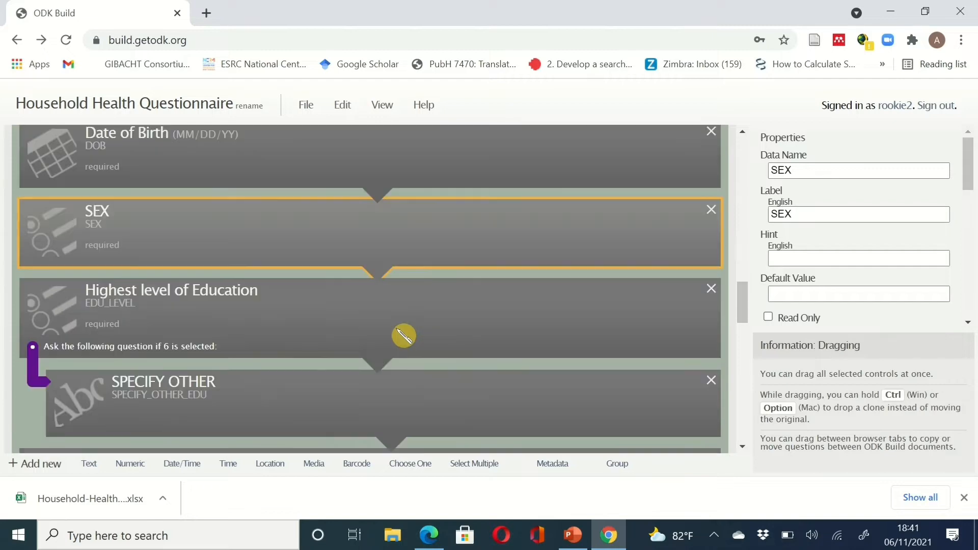
scroll(404, 333, "down", 10)
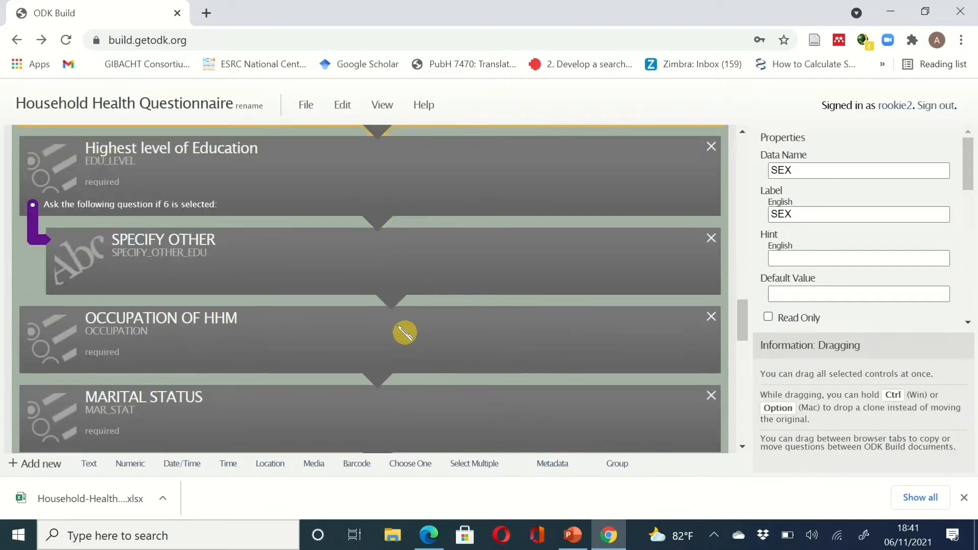
scroll(405, 333, "up", 1)
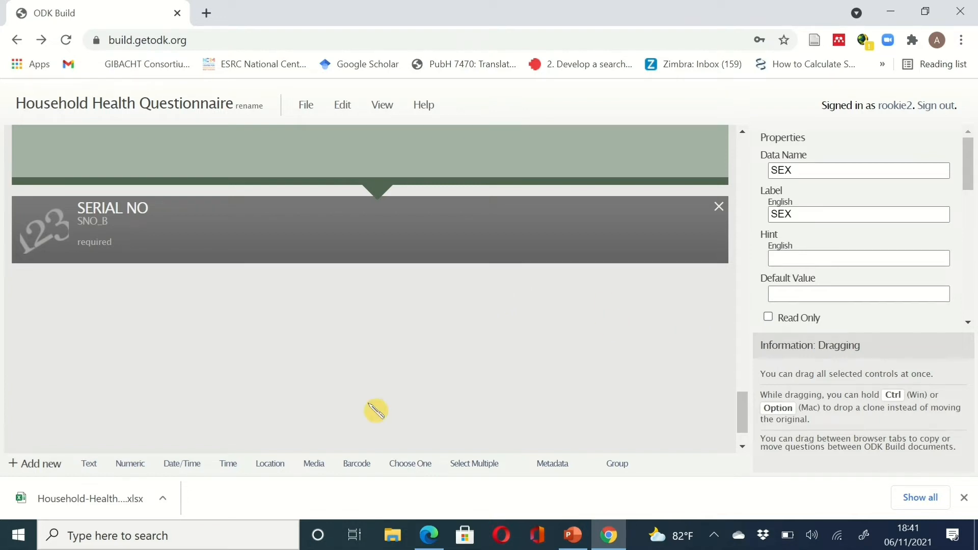
- Add a required single-choice question labelled SEX with data name SEX_B
left_click(410, 463)
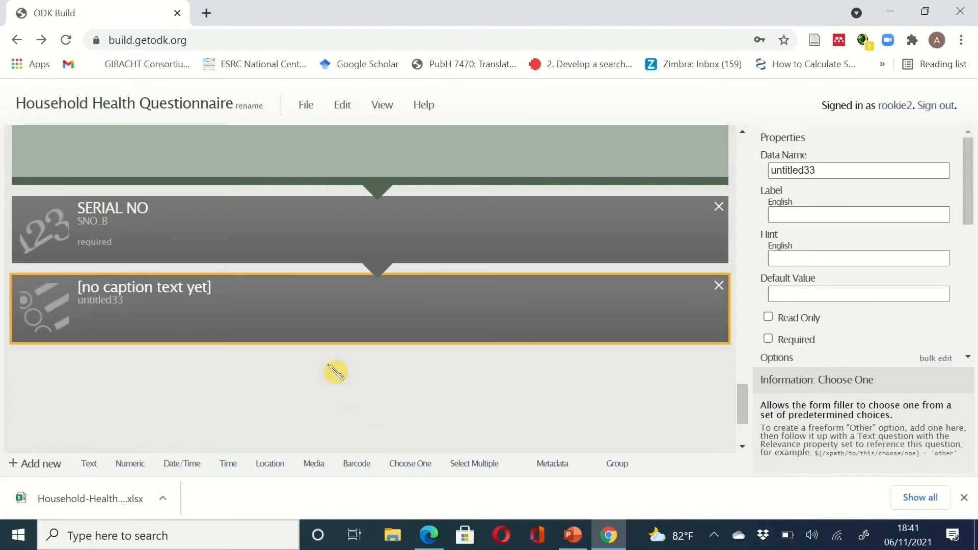
left_click(823, 170)
left_click_drag(823, 170, 743, 178)
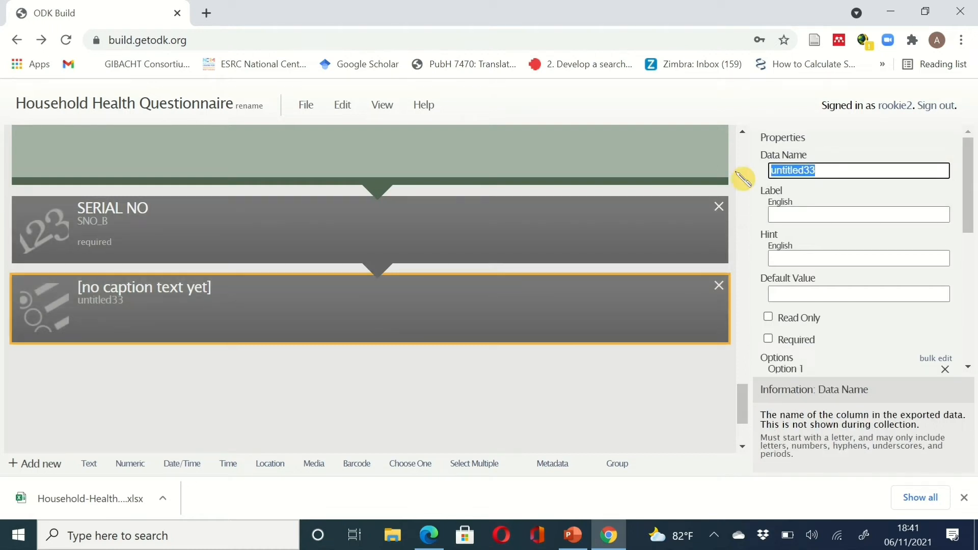
type("SEX")
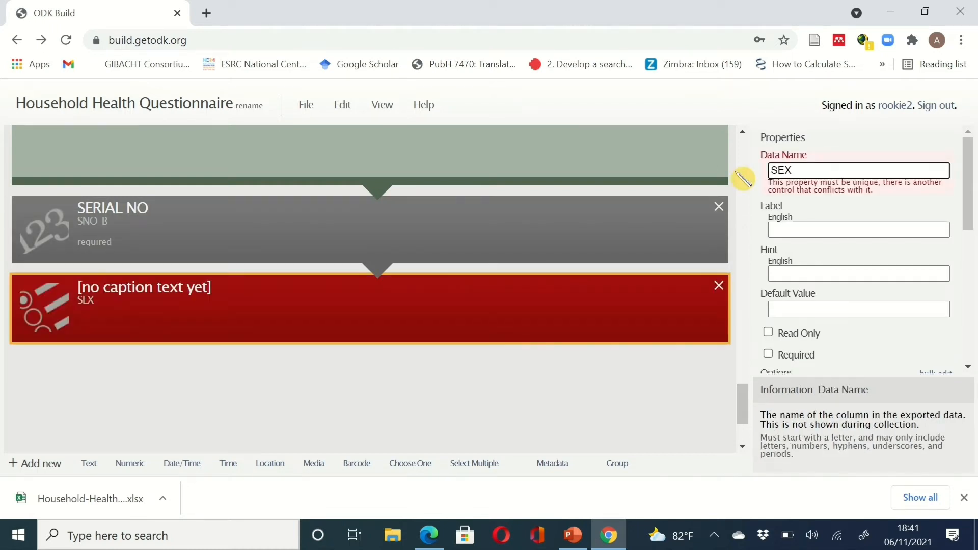
type("_B")
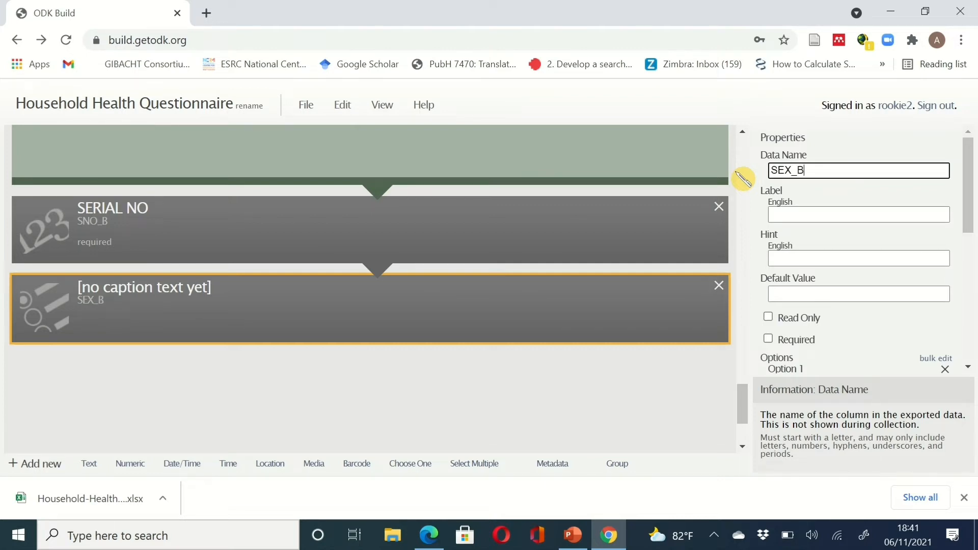
left_click(792, 214)
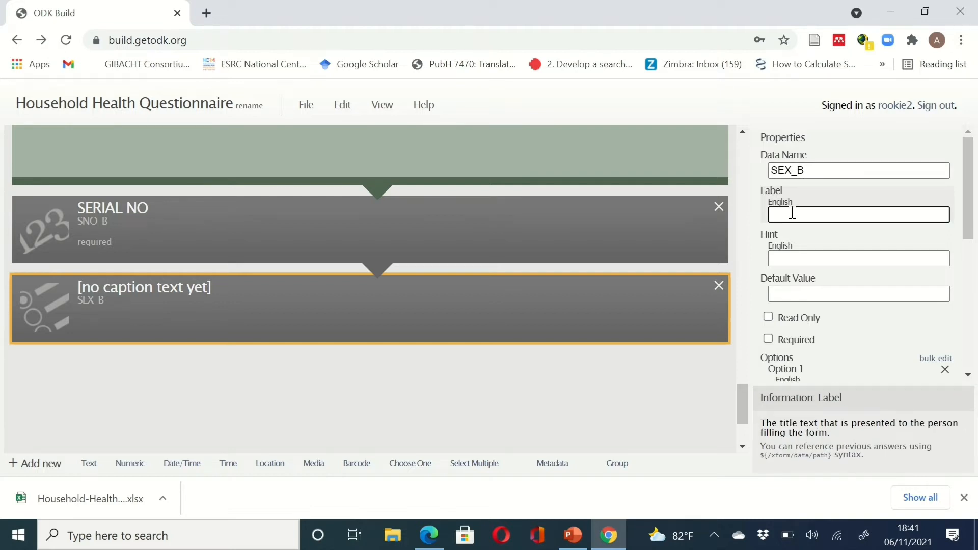
type("SEX")
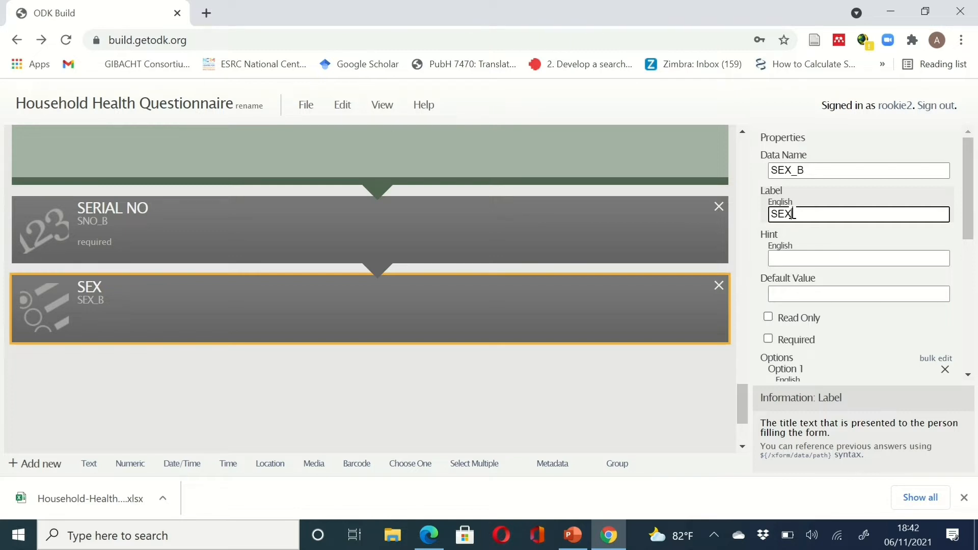
type(" OF RE")
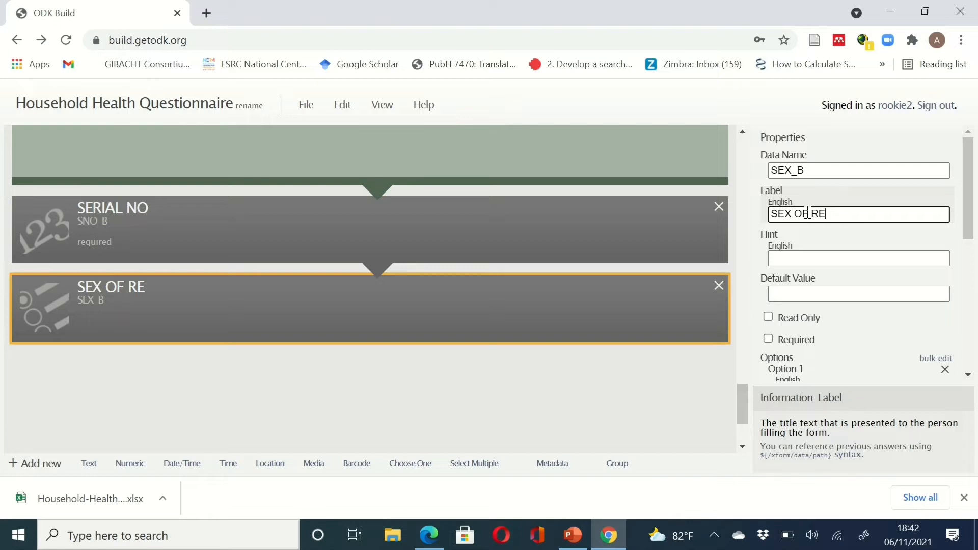
key("BackSpace")
key("BackSpace")
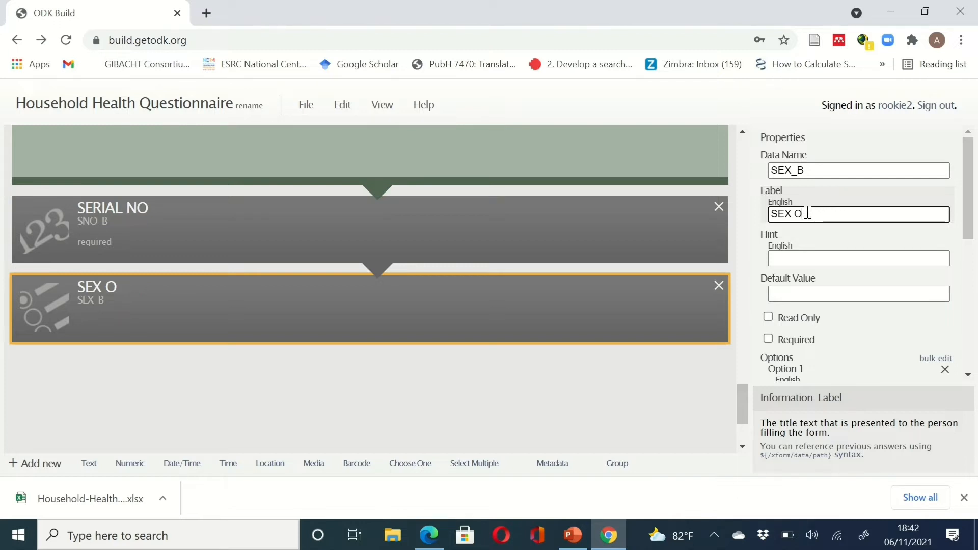
key("BackSpace")
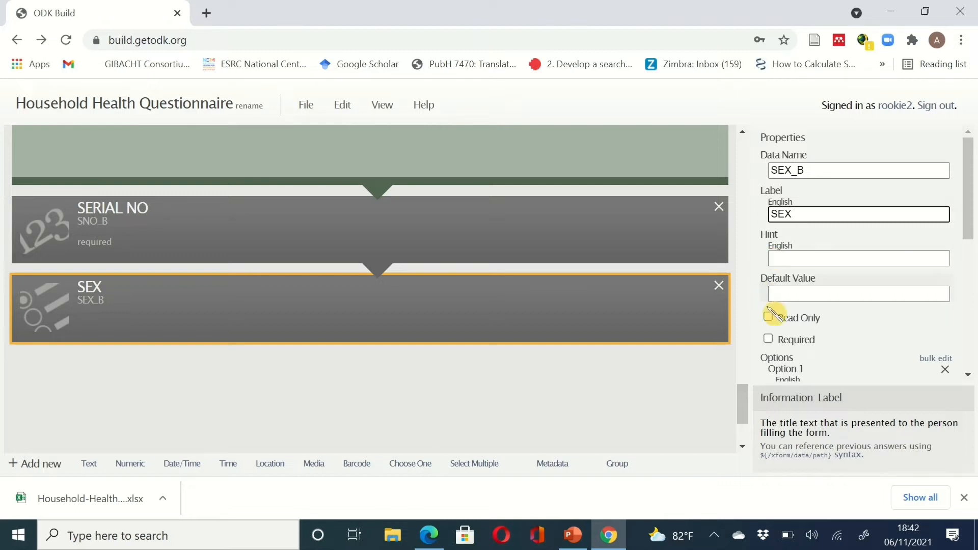
left_click(770, 339)
left_click(769, 339)
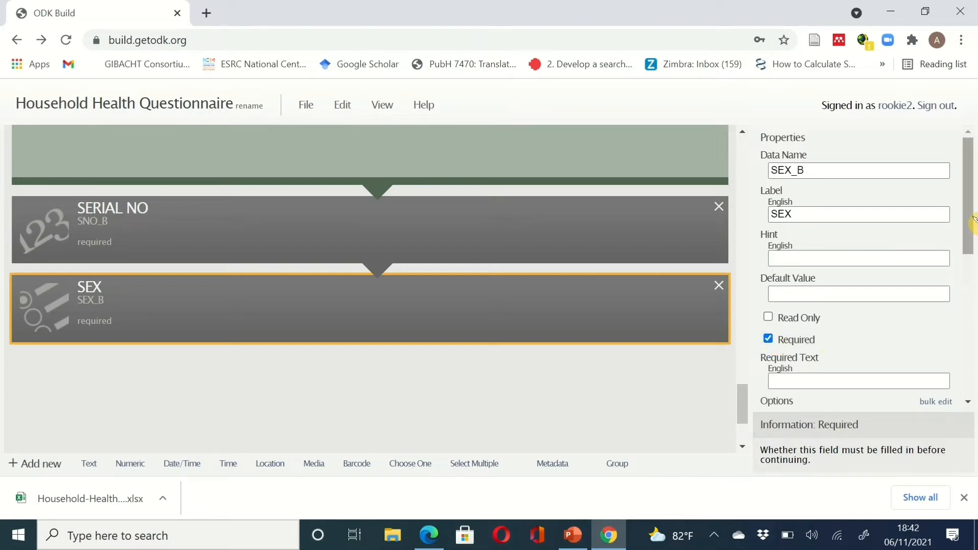
- Give the SEX question options MALE with value 1 and FEMALE with value 2
left_click_drag(969, 223, 973, 288)
left_click(879, 298)
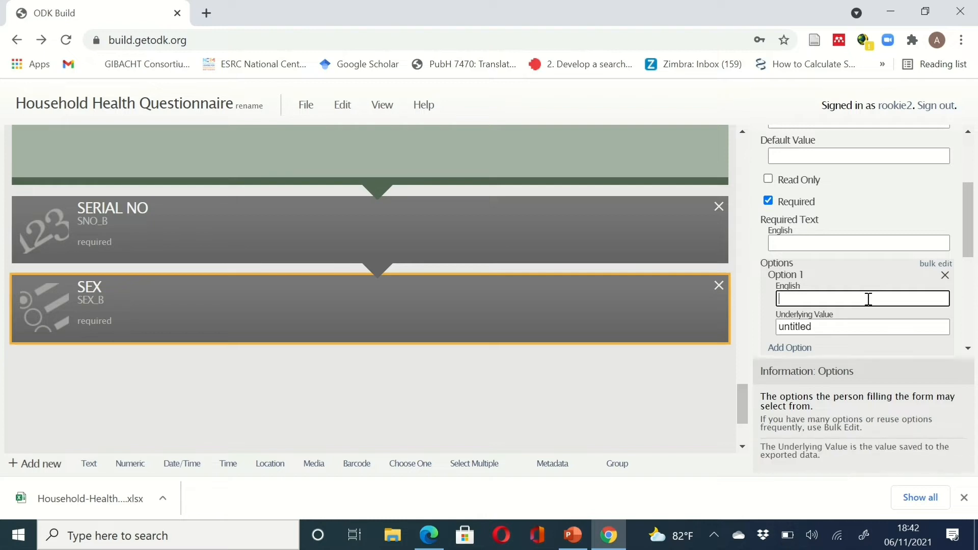
type("MALE")
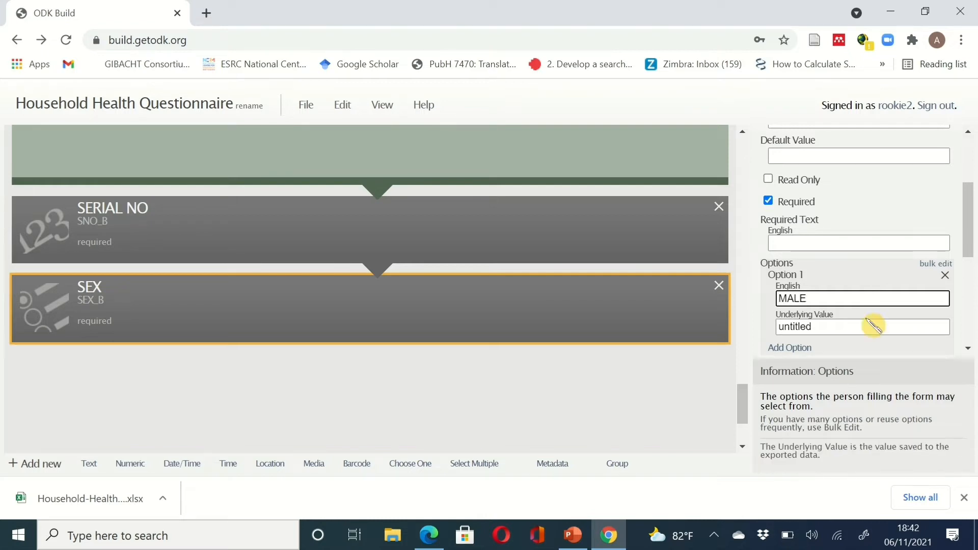
left_click(868, 325)
double_click(868, 325)
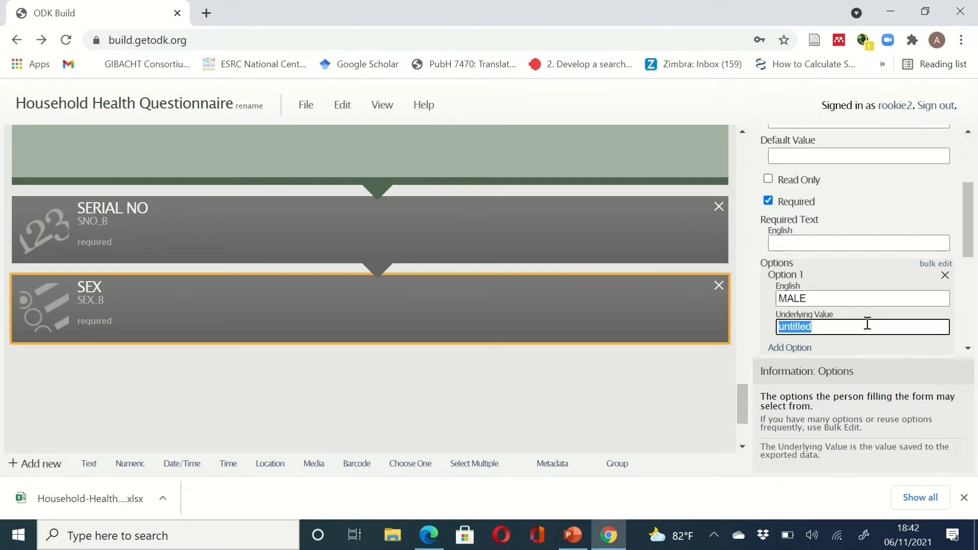
type("1")
scroll(971, 234, "down", 3)
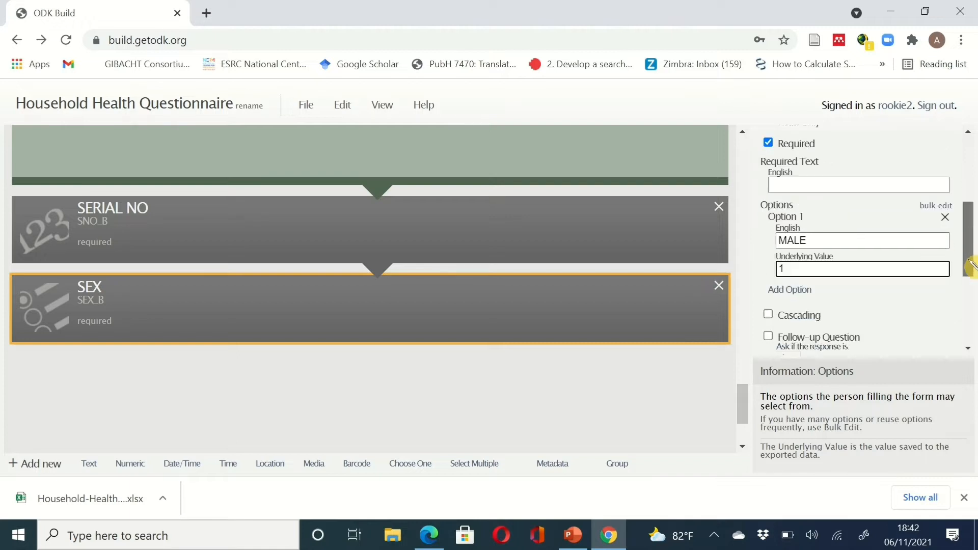
left_click(808, 260)
left_click(804, 278)
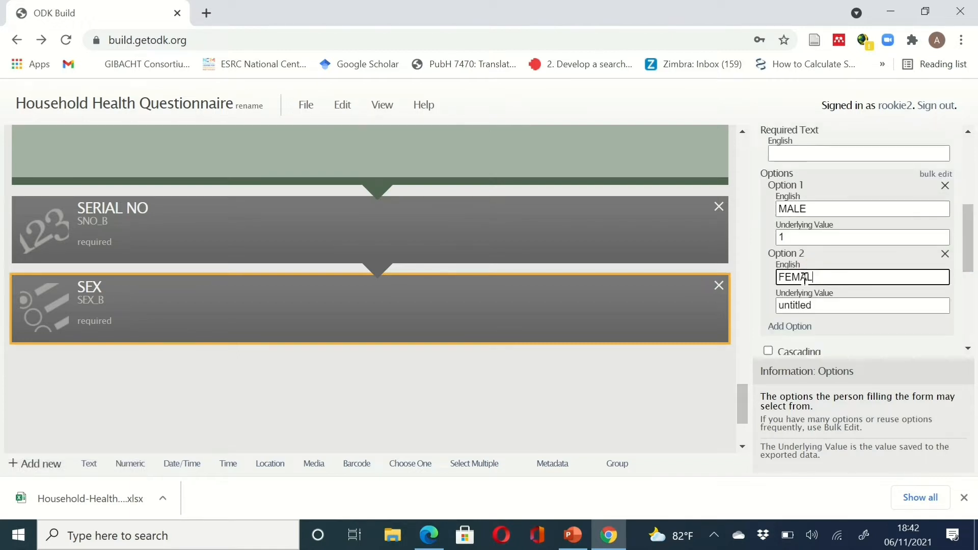
left_click(828, 310)
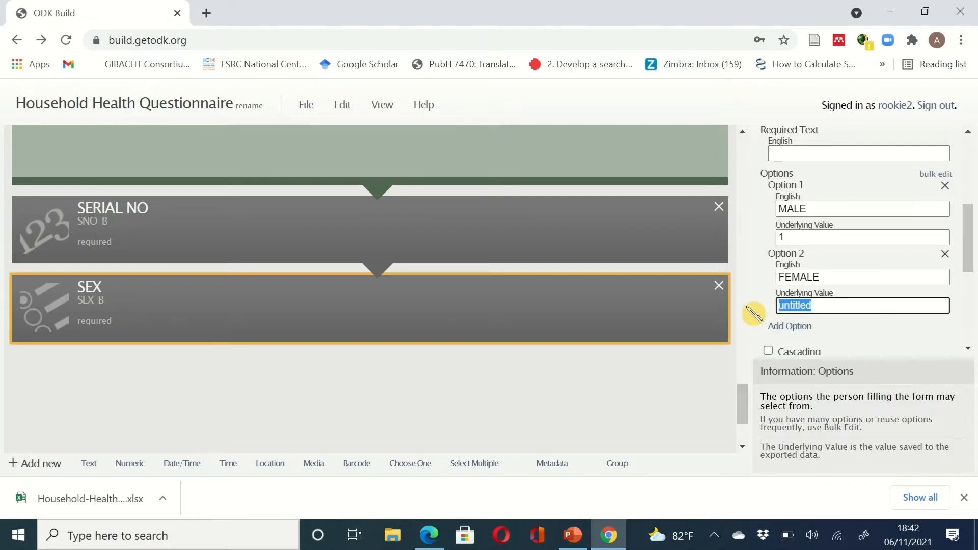
type("2")
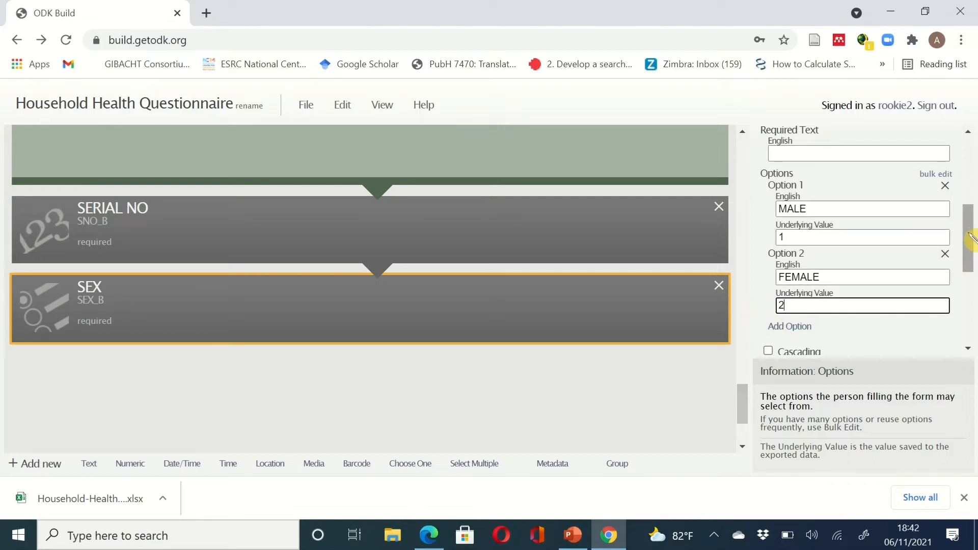
left_click_drag(968, 247, 973, 275)
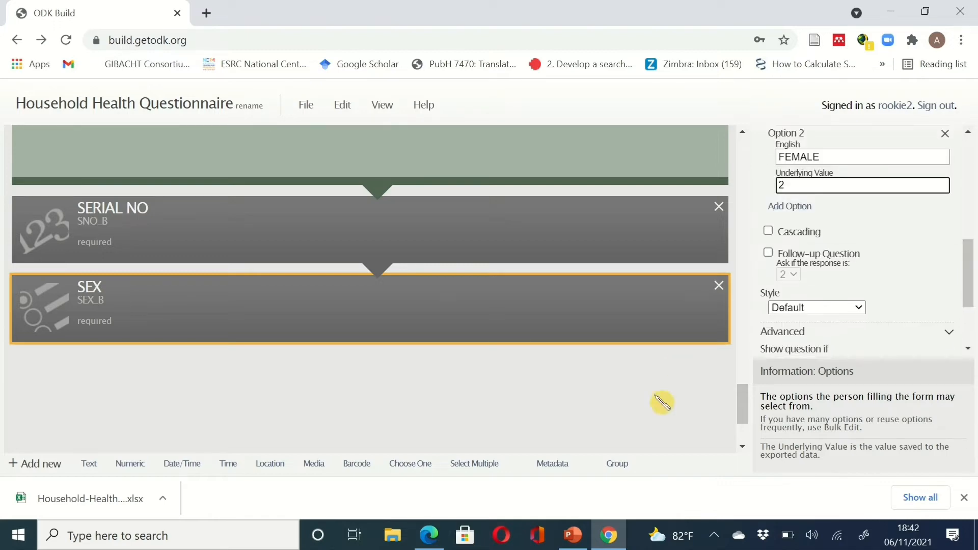
- Copy the 'Cause of illness/symptoms' column heading from the section B table
left_click(614, 534)
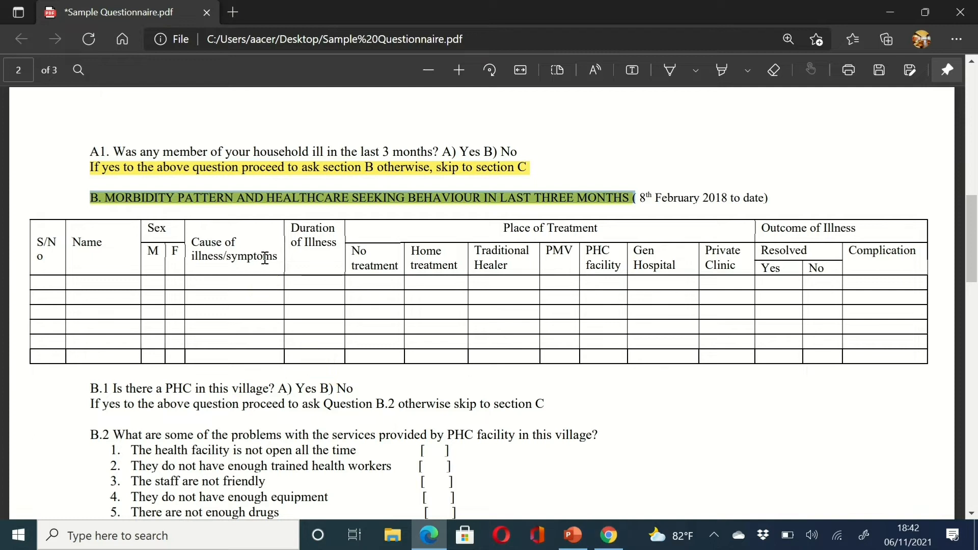
mouse_move(280, 260)
left_mouse_down()
mouse_move(183, 244)
mouse_move(197, 233)
mouse_move(195, 244)
mouse_move(185, 239)
mouse_move(193, 248)
mouse_move(252, 262)
mouse_move(272, 257)
left_mouse_up()
left_click(194, 239)
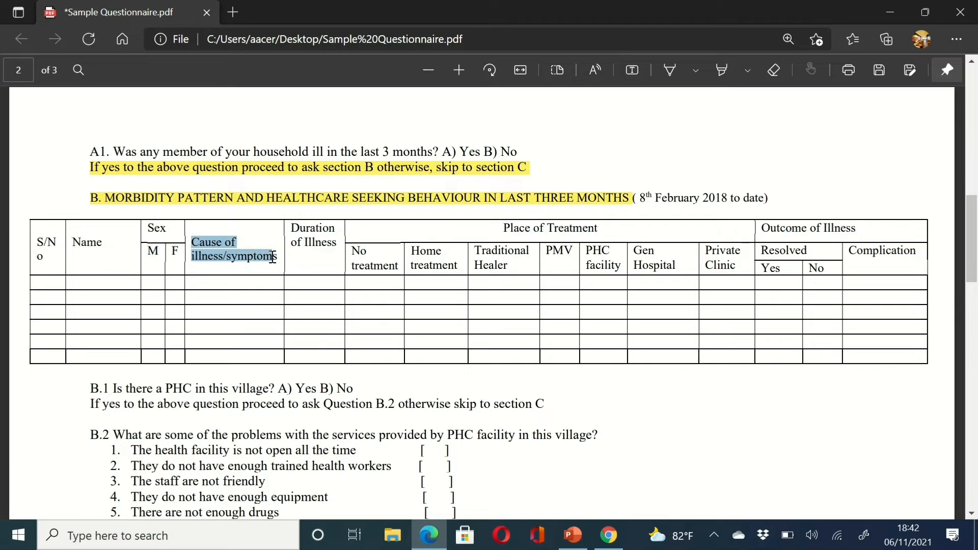
key("ctrl+c")
- Add a required text question labelled 'Cause of illness/symptoms' with data name CAUSE_OF_ILLNESS
left_click(609, 535)
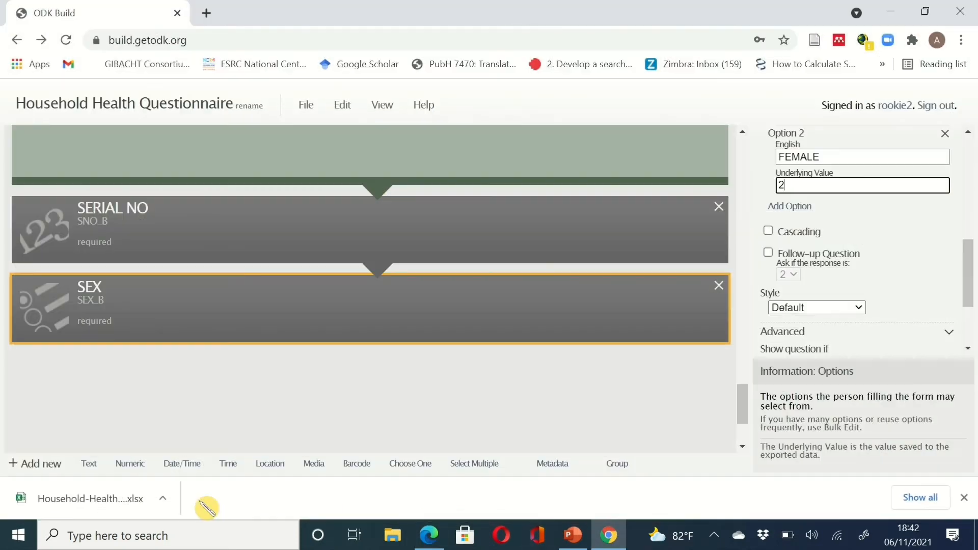
left_click(97, 468)
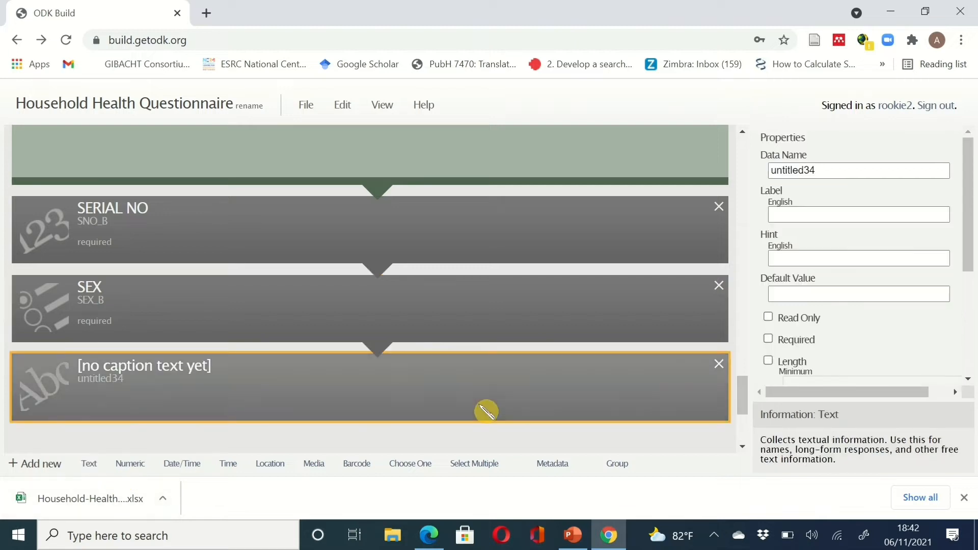
left_click(789, 214)
key("ctrl+v")
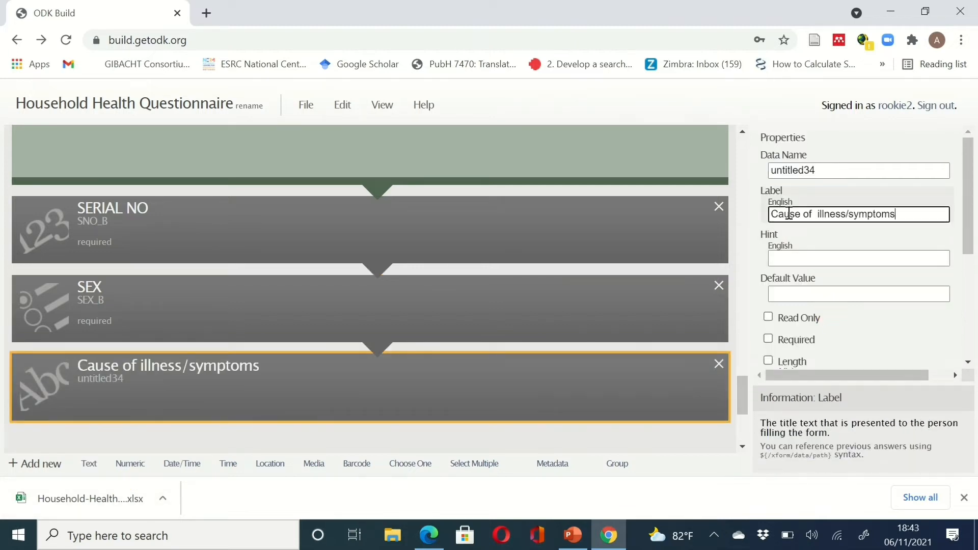
left_click_drag(851, 173, 757, 174)
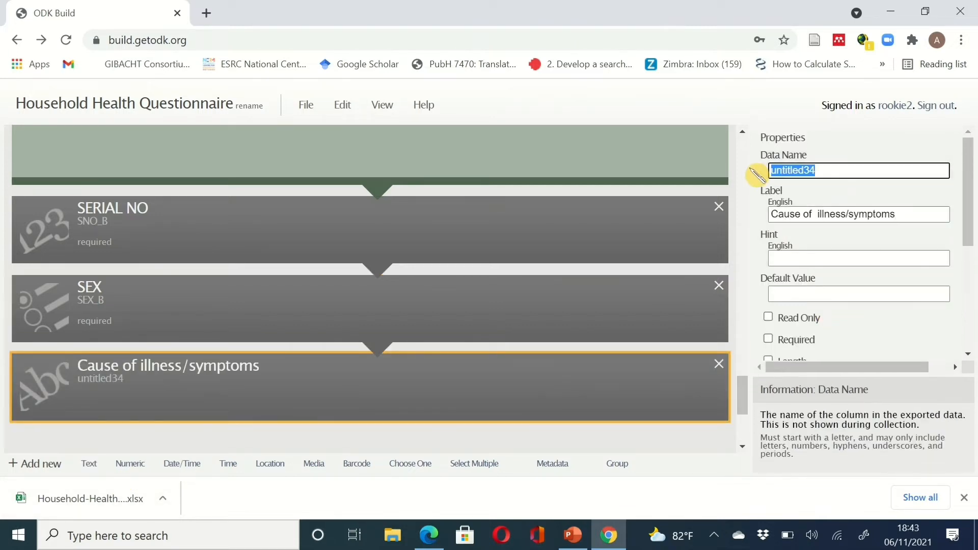
type("CAUSE_OF_I")
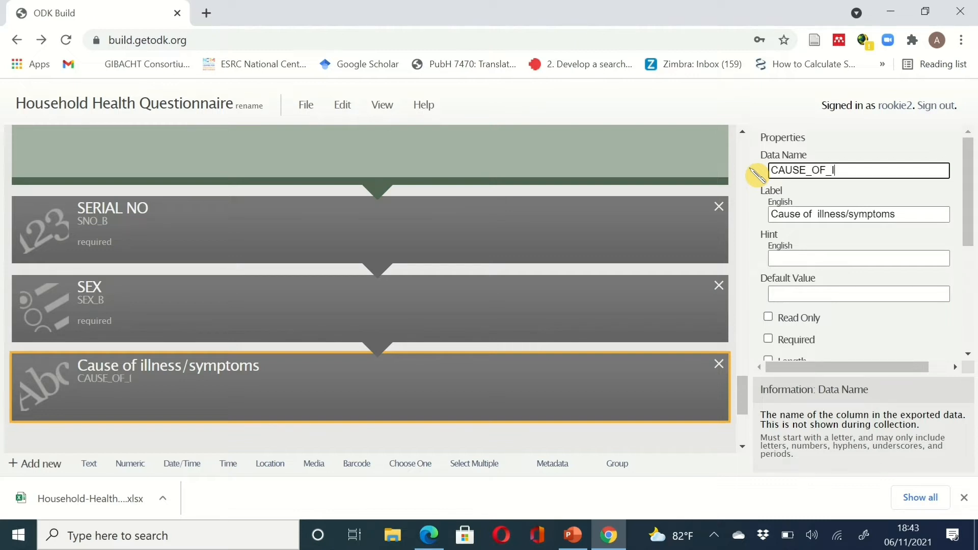
type("LLNESS")
left_click(768, 339)
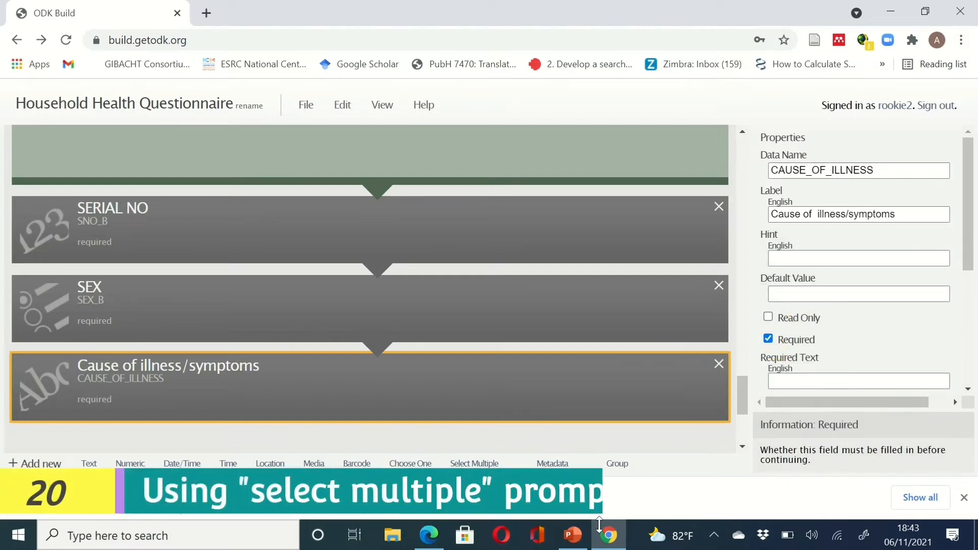
left_click(609, 537)
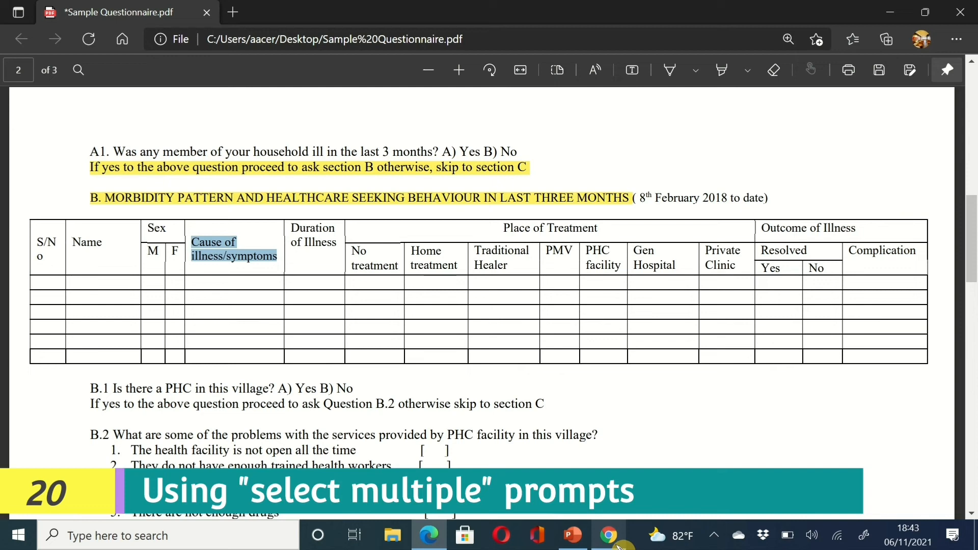
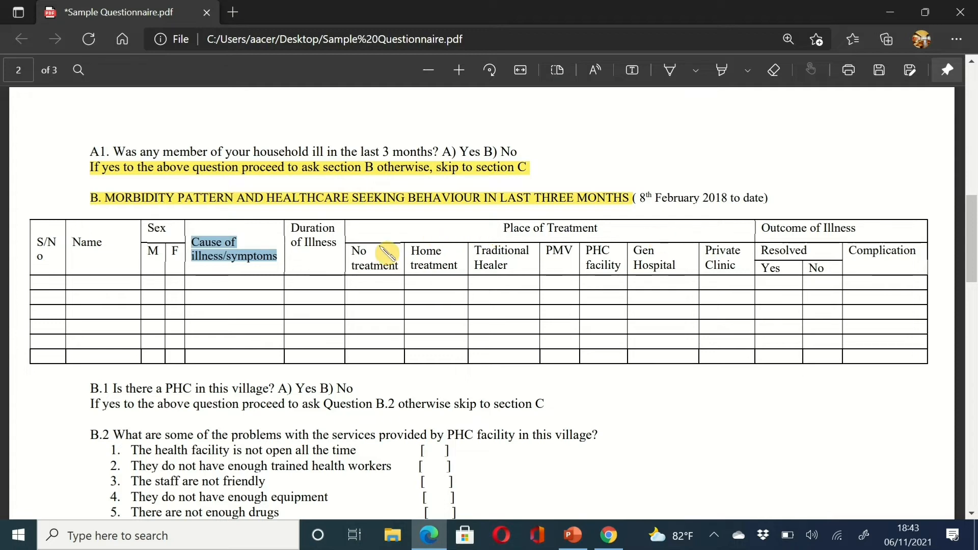
- Bring the Household Health Questionnaire in ODK Build back in front of the PDF
left_click(612, 535)
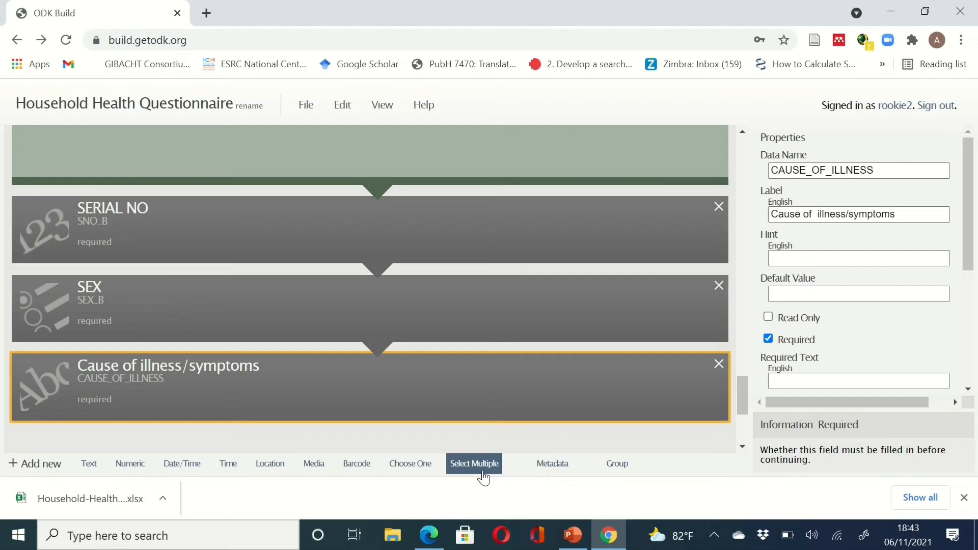
- Add a Select Multiple question after the illness question, named PLACE_OF_TX and labelled PLACE OF TREATMENT
left_click(484, 477)
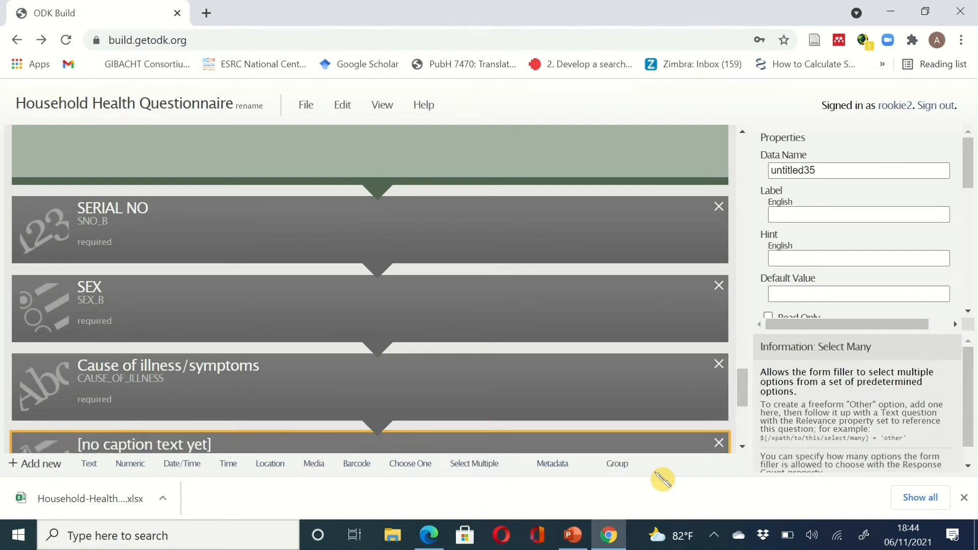
left_click(607, 541)
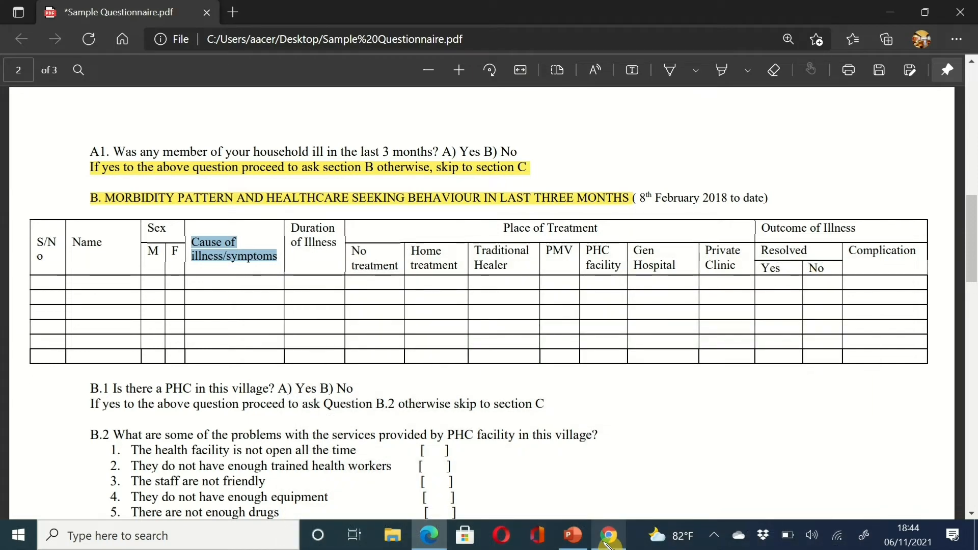
left_click(607, 541)
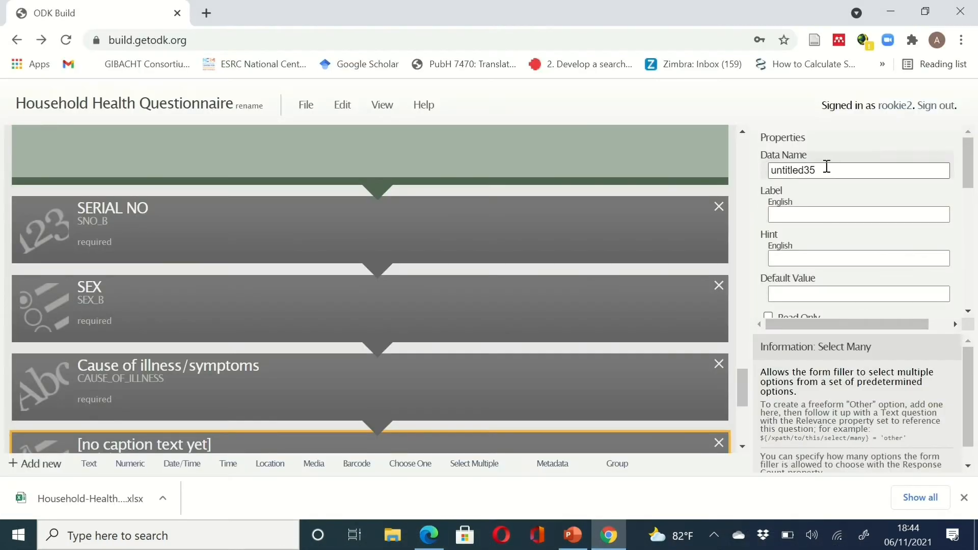
double_click(826, 173)
type("PLACE_OF")
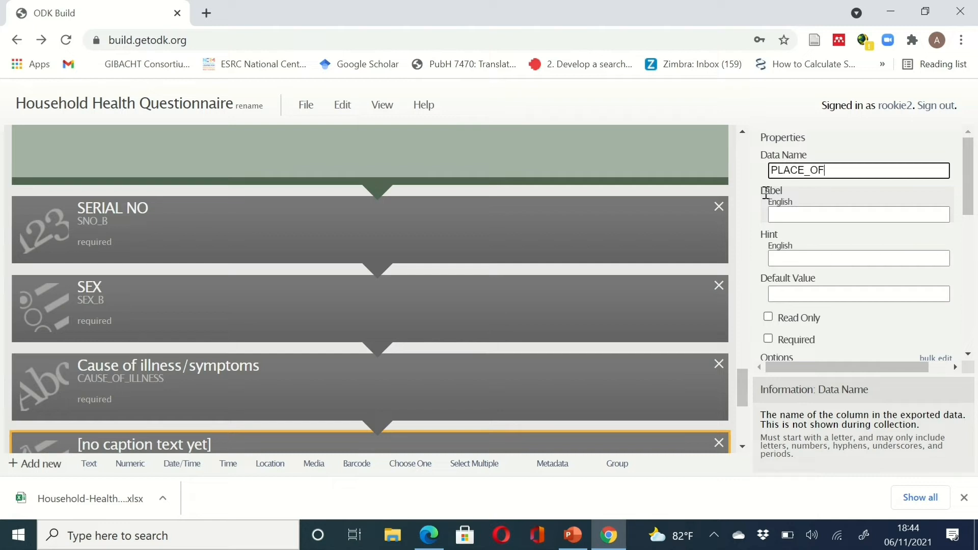
type("TRE")
left_click(807, 216)
type("PLA")
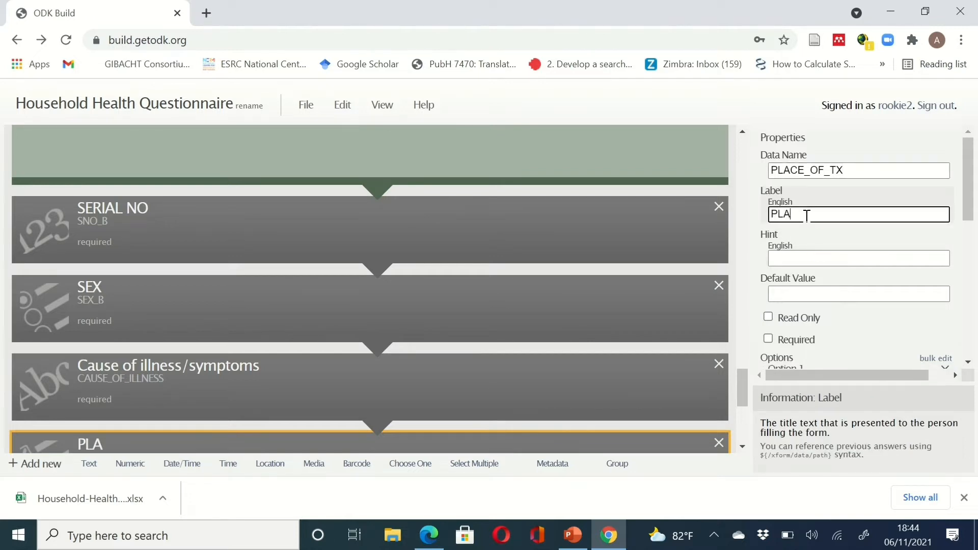
type("CE OF TR")
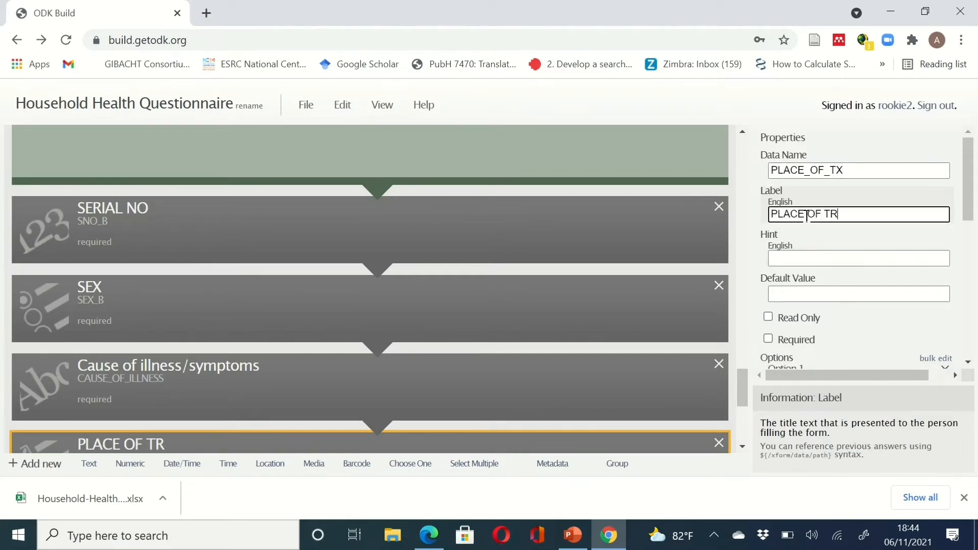
type("EATMENT")
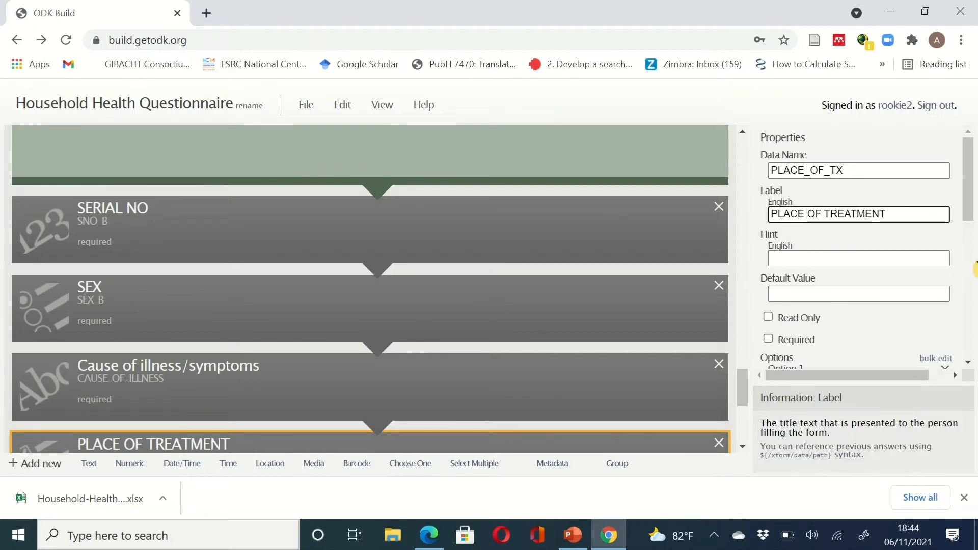
- Make PLACE OF TREATMENT required and enter NO TREATMENT as its first choice
left_click_drag(972, 149, 974, 206)
scroll(800, 172, "down", 2)
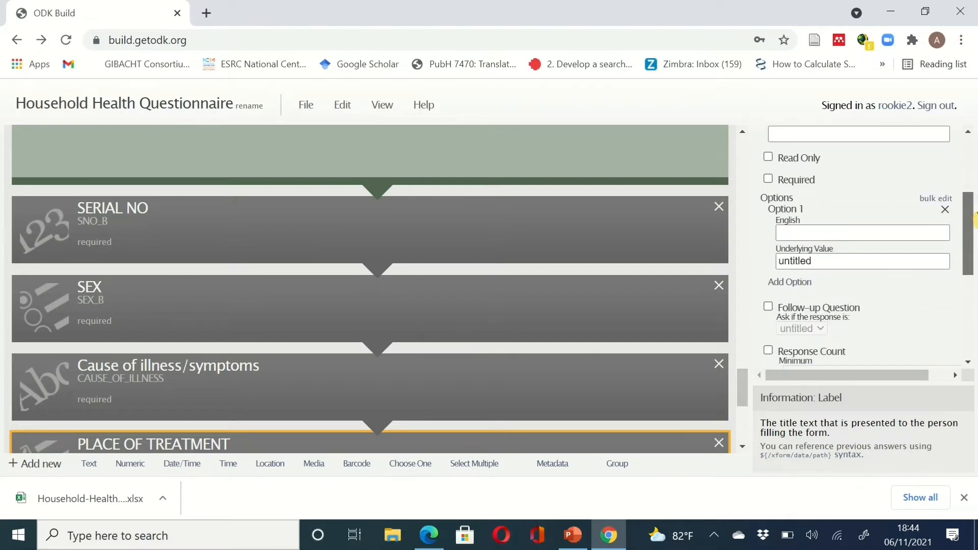
left_click(768, 167)
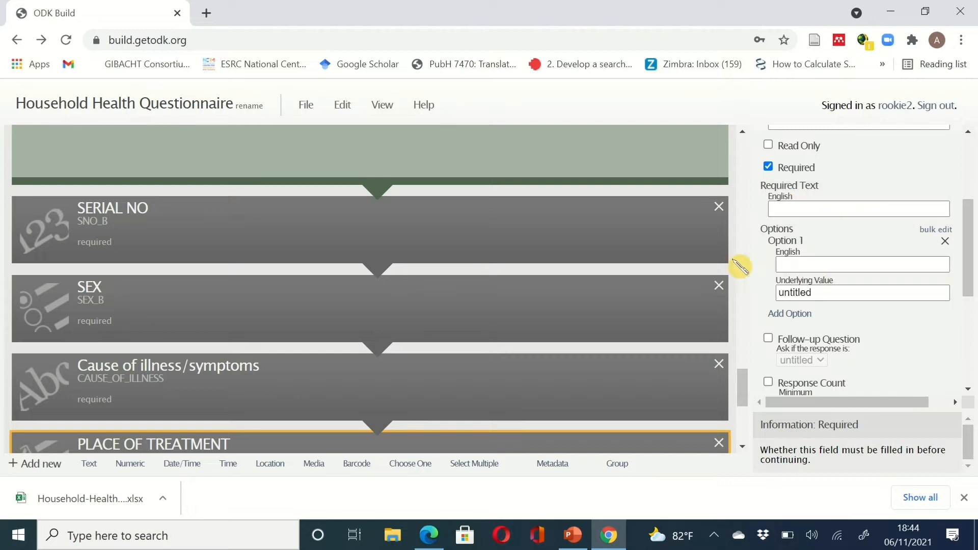
left_click(823, 263)
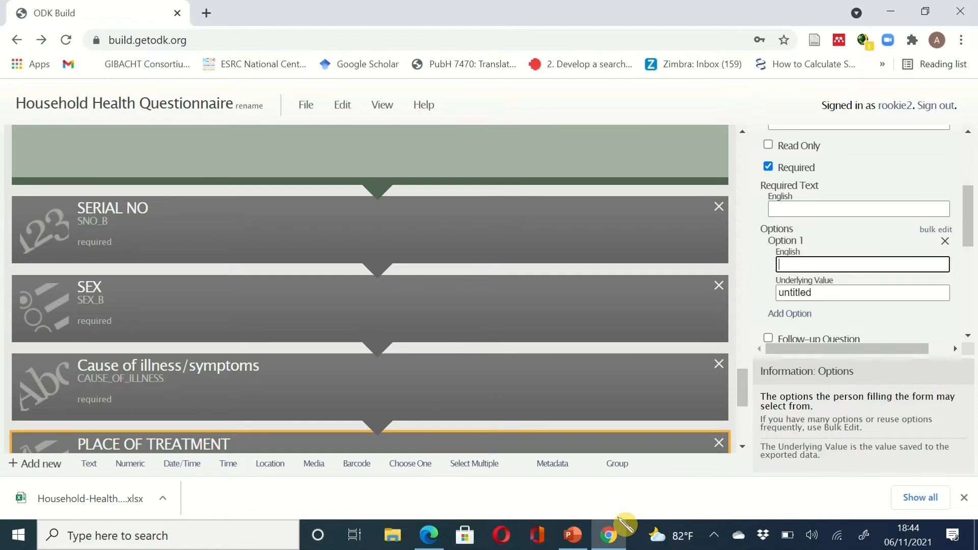
left_click(616, 535)
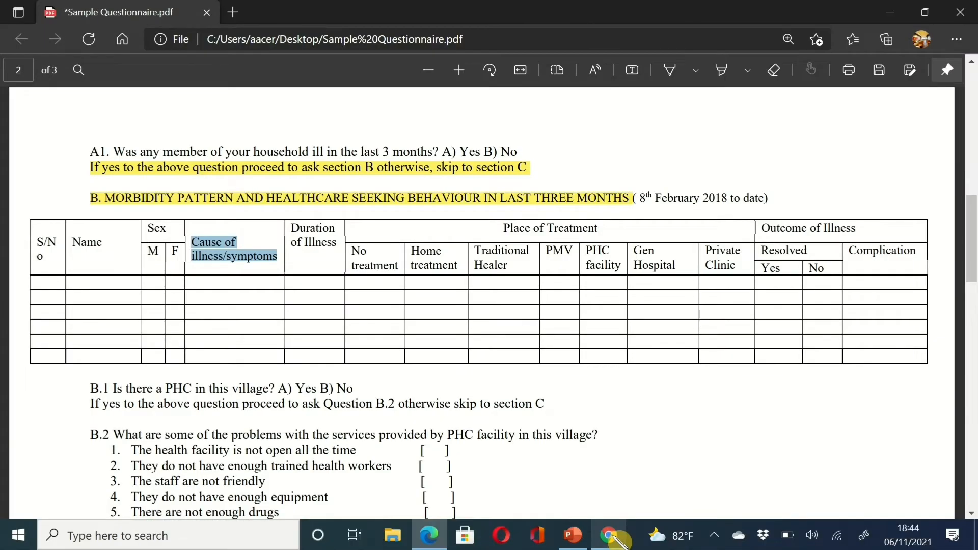
left_click(615, 535)
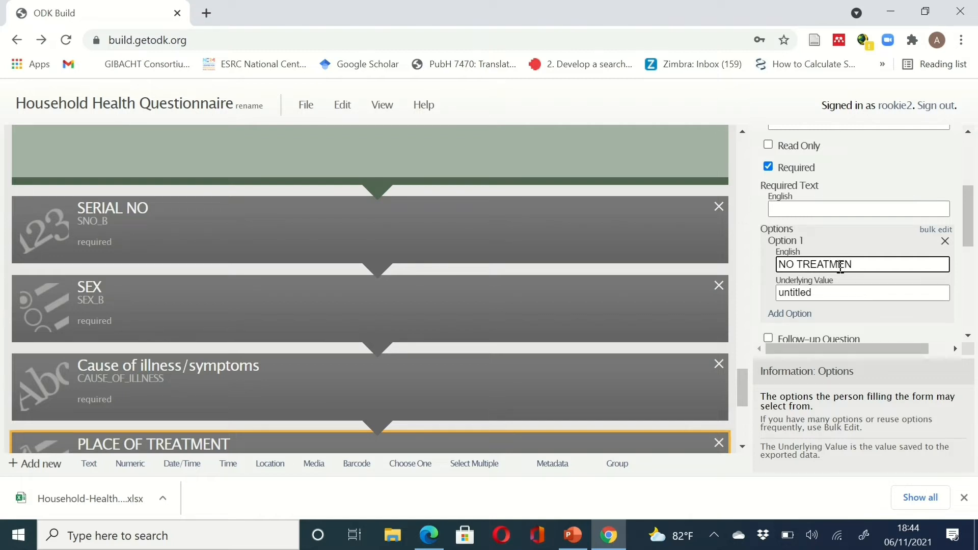
key("Tab")
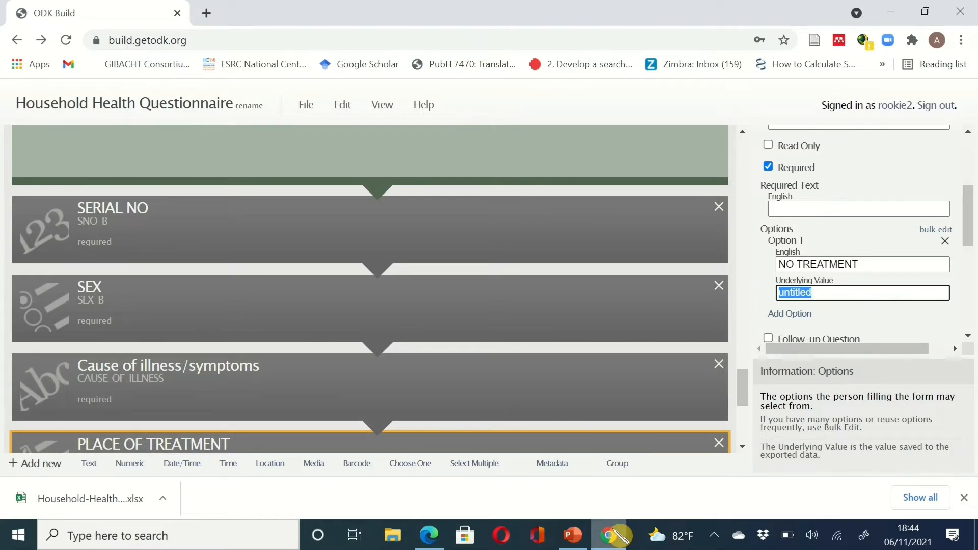
- Add HOME TREATMENT and TRADITIONAL HEALER as the second and third choices
left_click(619, 539)
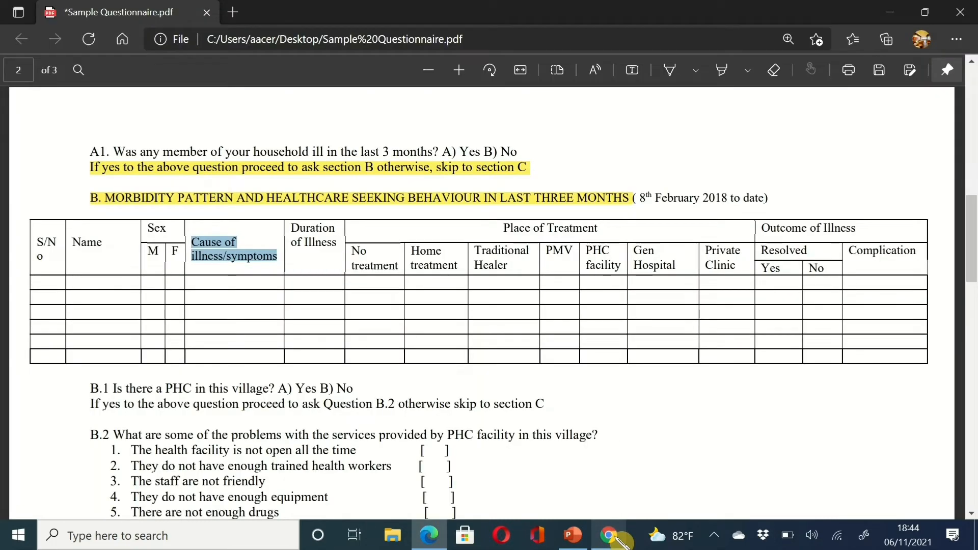
left_click(617, 538)
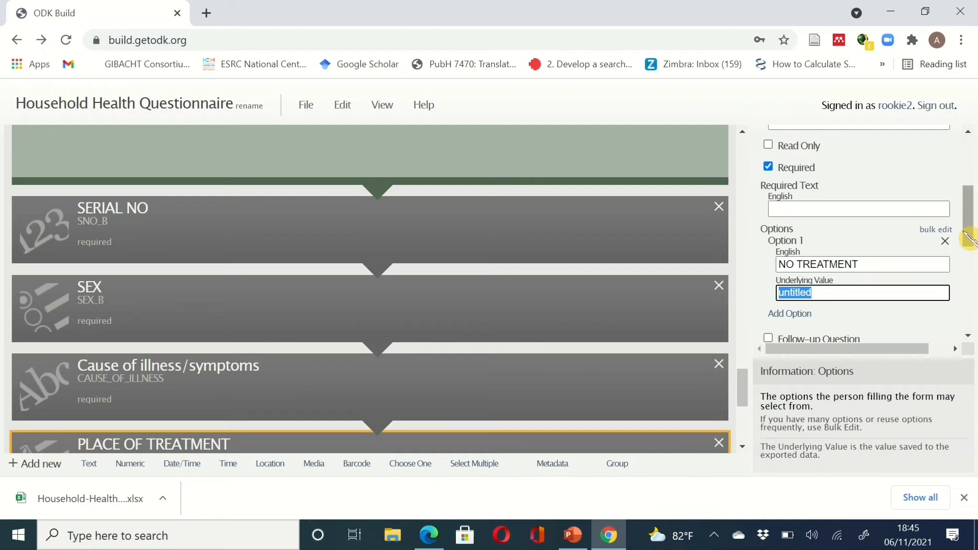
left_click_drag(966, 228, 969, 250)
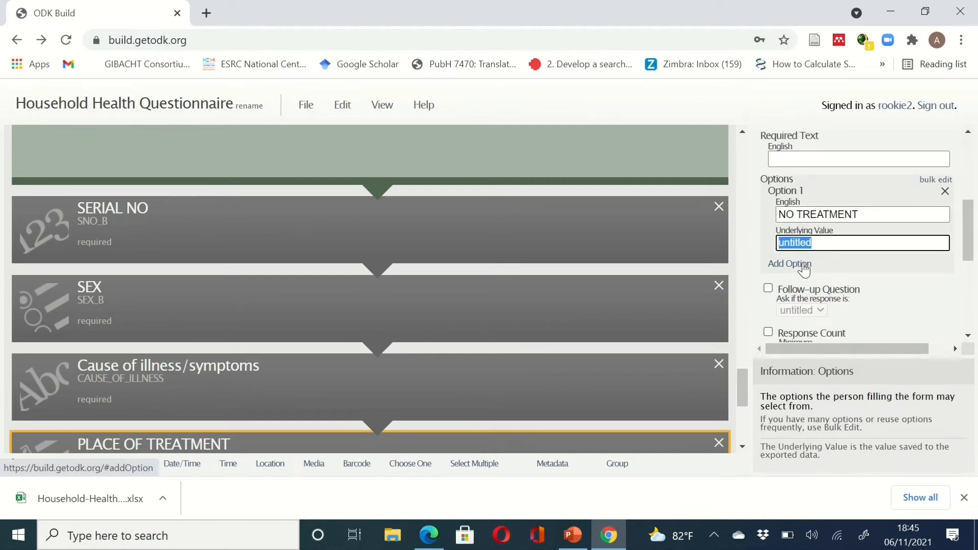
left_click(804, 266)
left_click(609, 535)
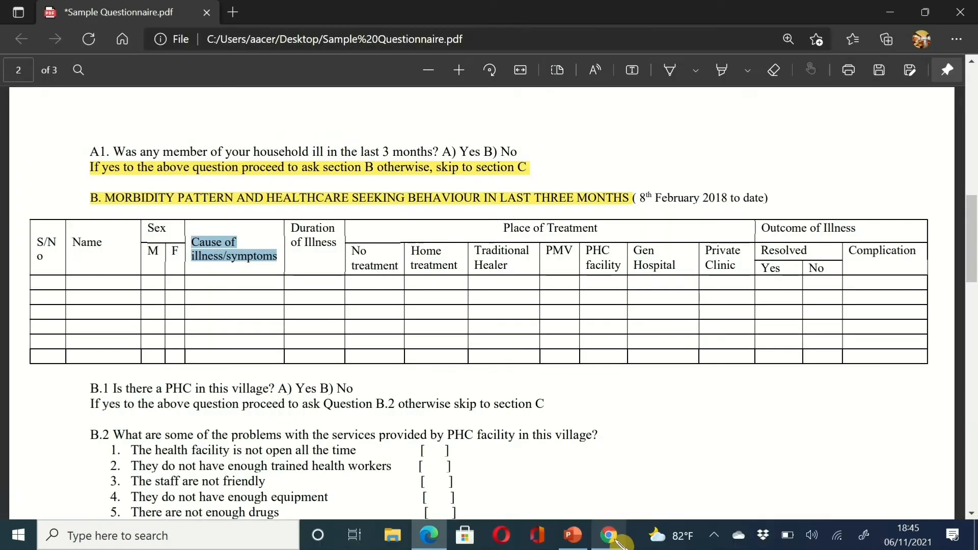
key("alt+Tab")
left_click(813, 283)
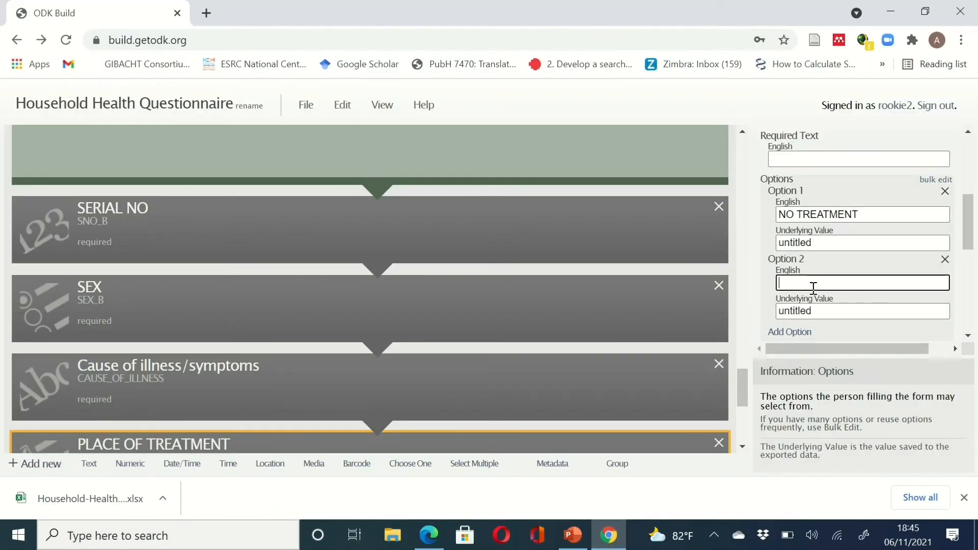
type("HO,")
type("E TREA")
type("TMENT")
left_click_drag(971, 243, 974, 268)
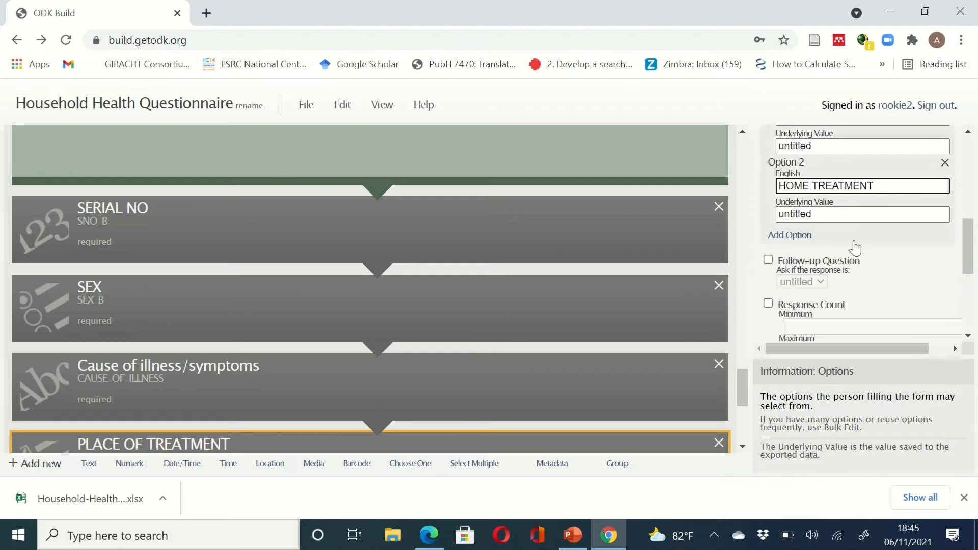
left_click(794, 236)
left_click(815, 253)
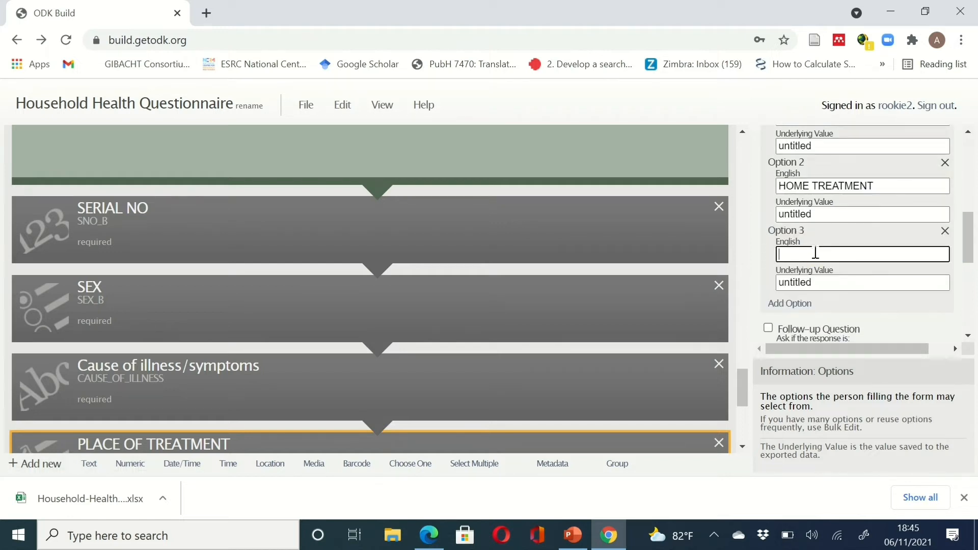
type("TRADITIONAL HEALER")
- Add PMV and PHC as the fourth and fifth treatment-place choices
left_click(795, 304)
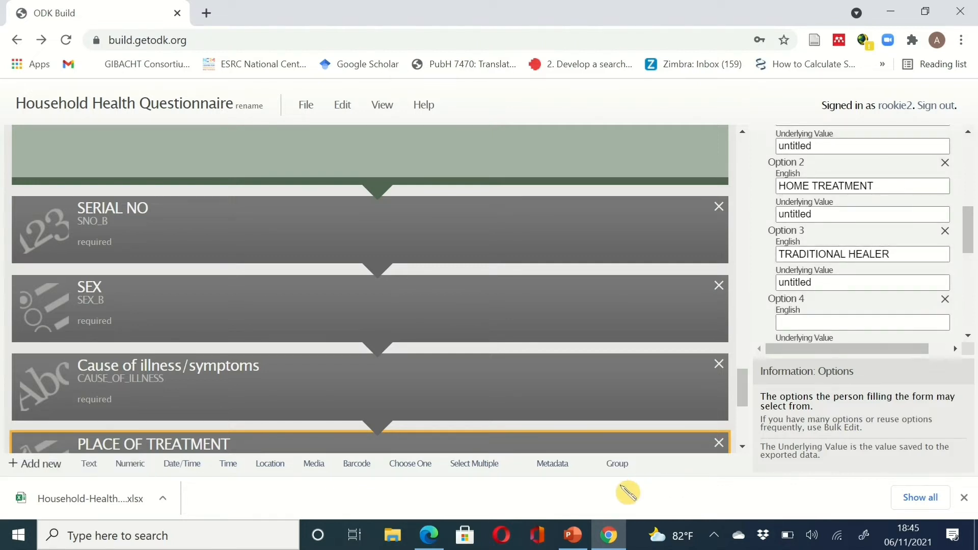
left_click(615, 544)
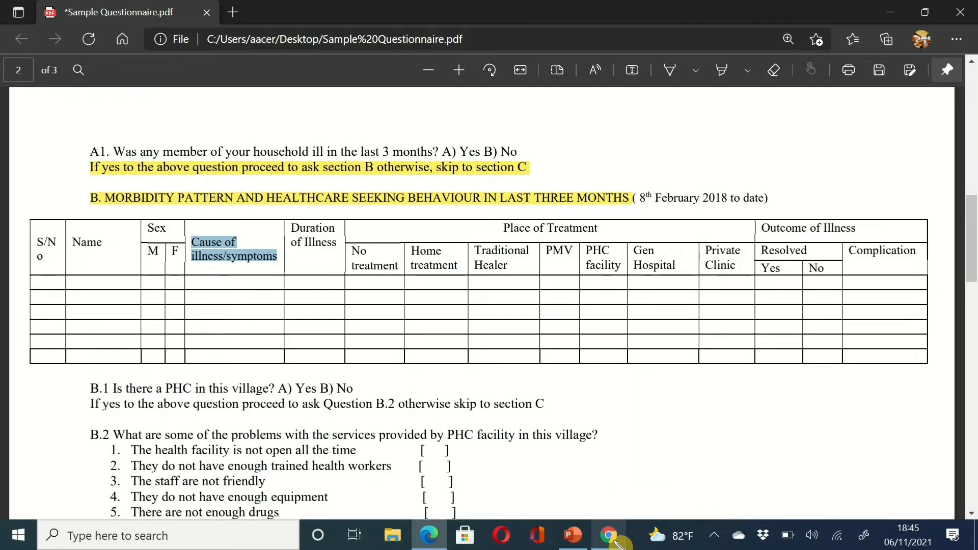
left_click(615, 542)
left_click(856, 321)
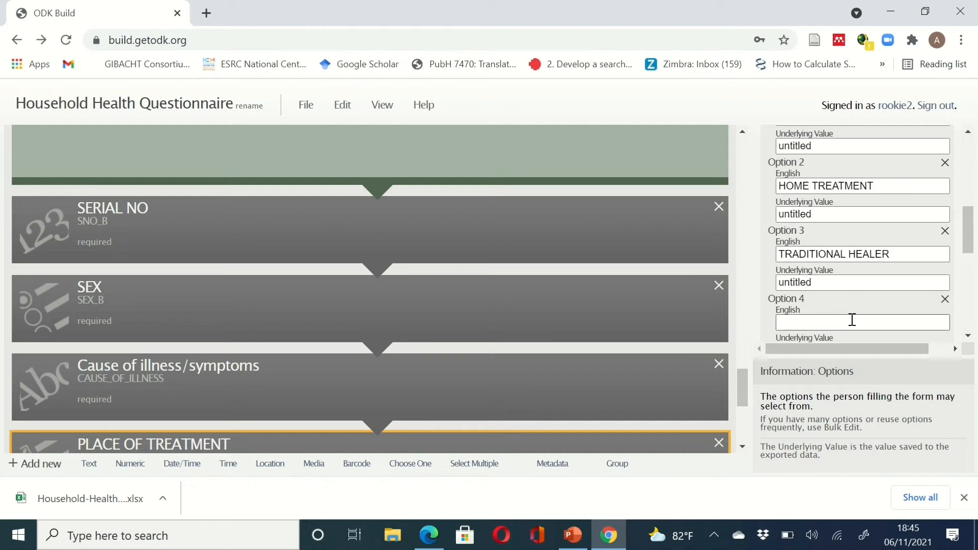
left_click(853, 321)
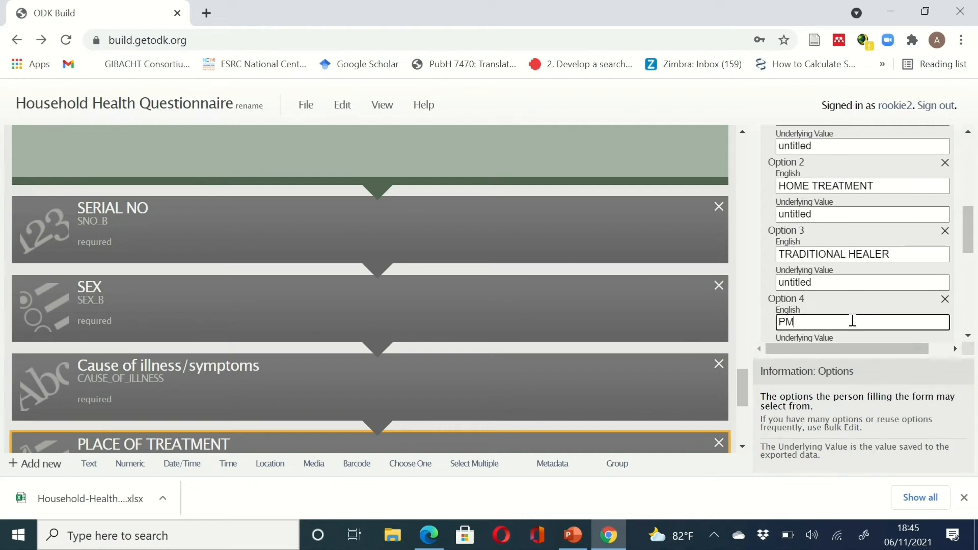
type("PMV")
scroll(923, 264, "down", 2)
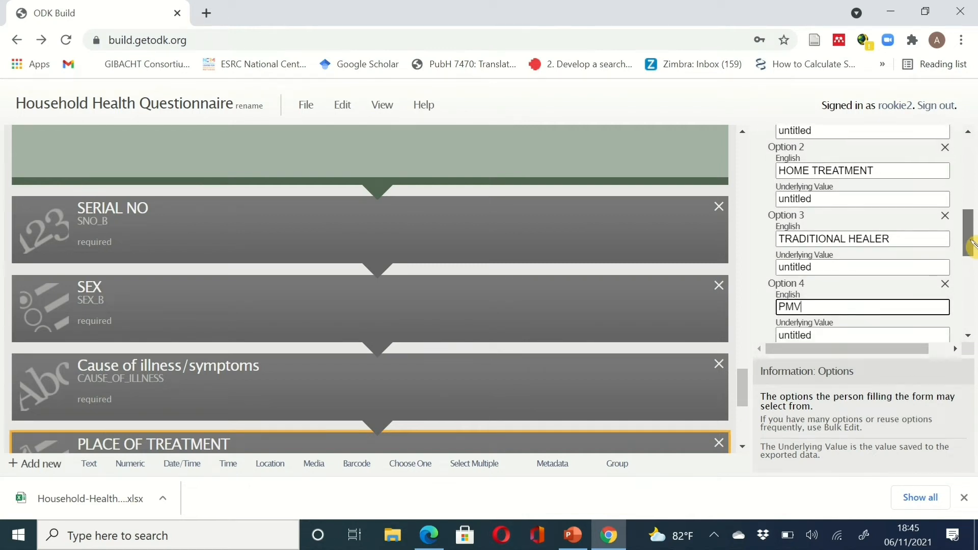
left_click(804, 261)
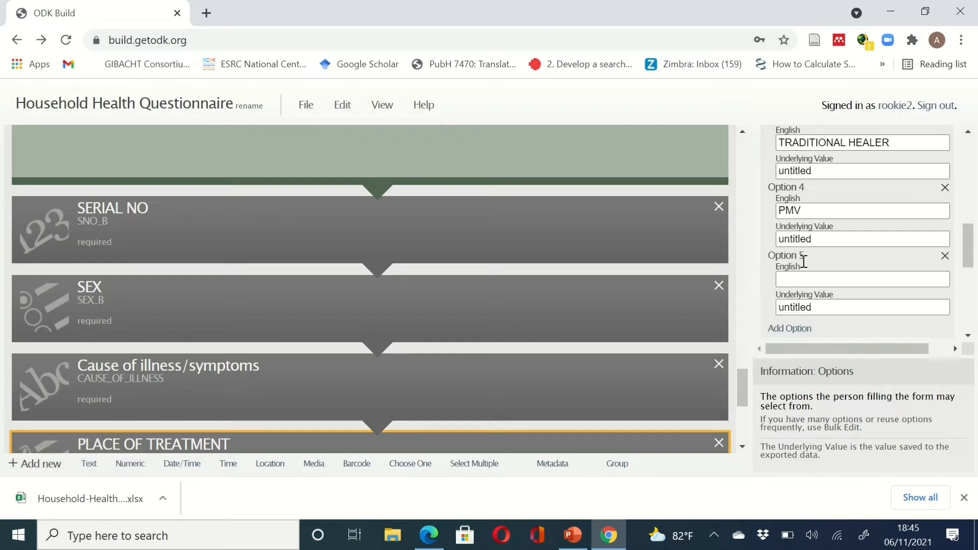
left_click(813, 279)
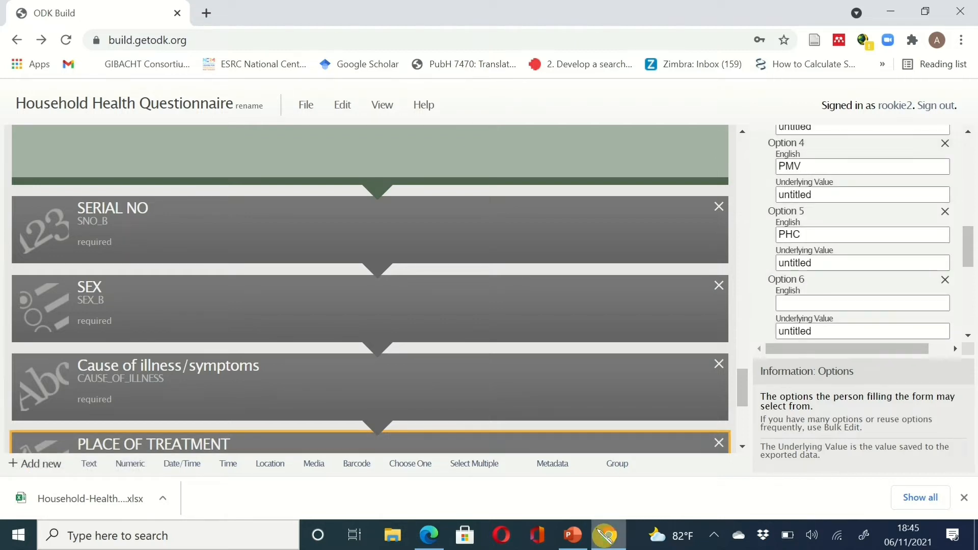
- Add GEN HOSPITAL as the sixth choice and begin PRIVATE CLINIC as the seventh
left_click(609, 538)
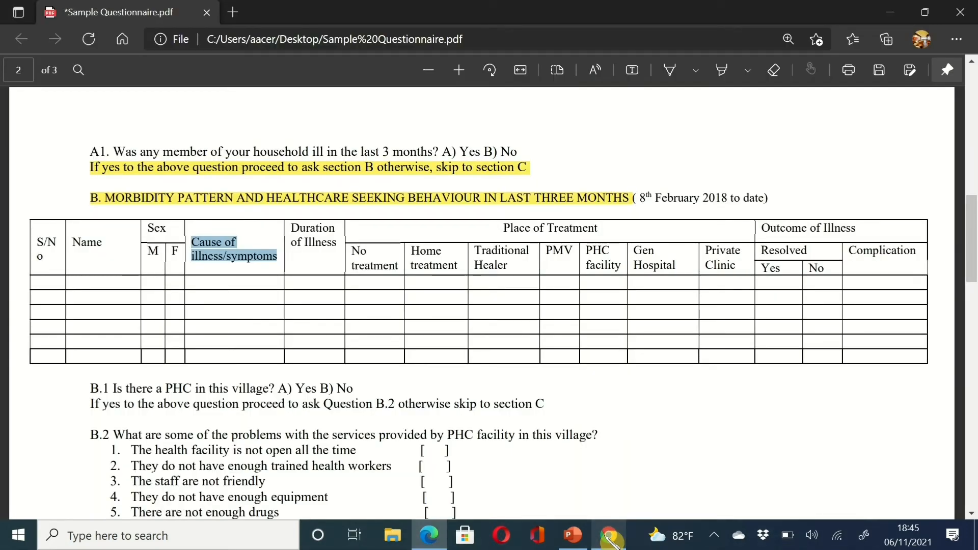
left_click(609, 538)
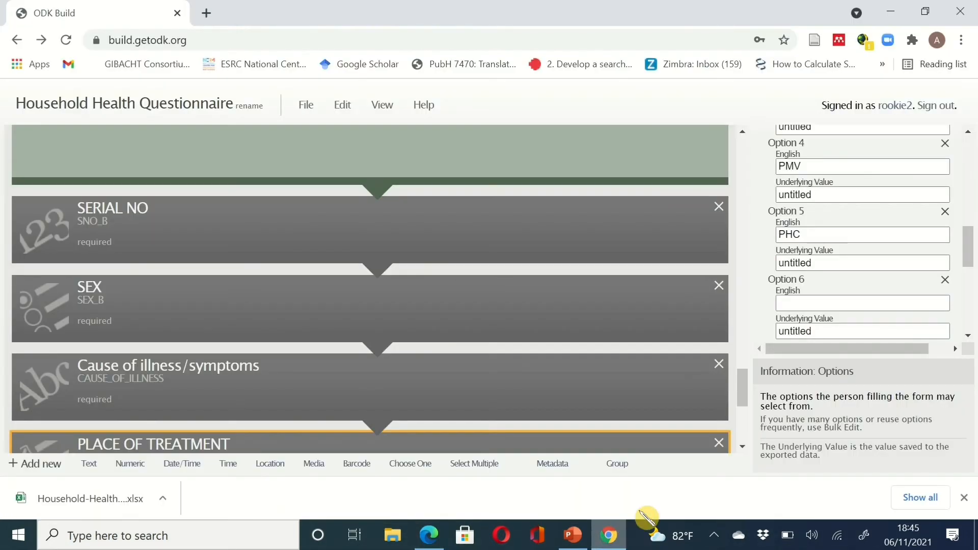
left_click(802, 303)
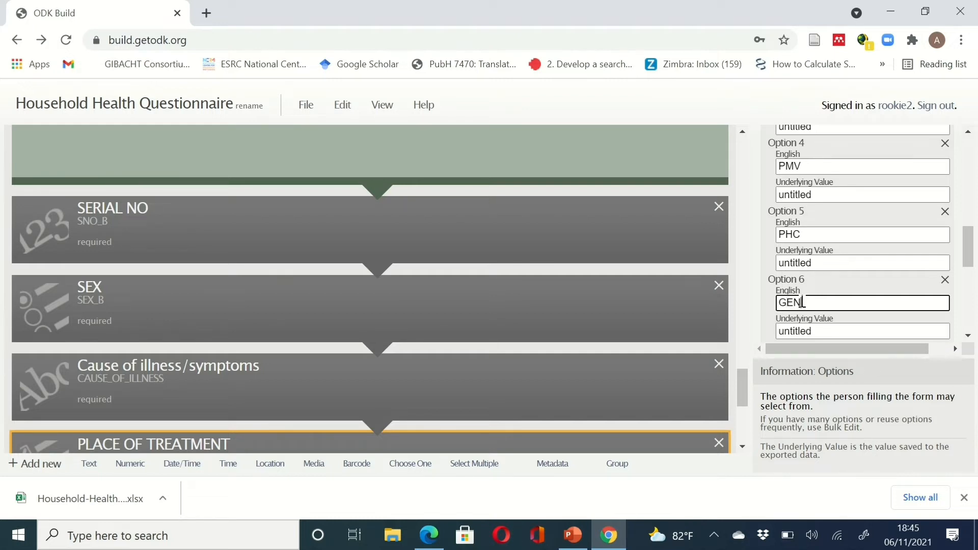
type("GEN HOSPITAL")
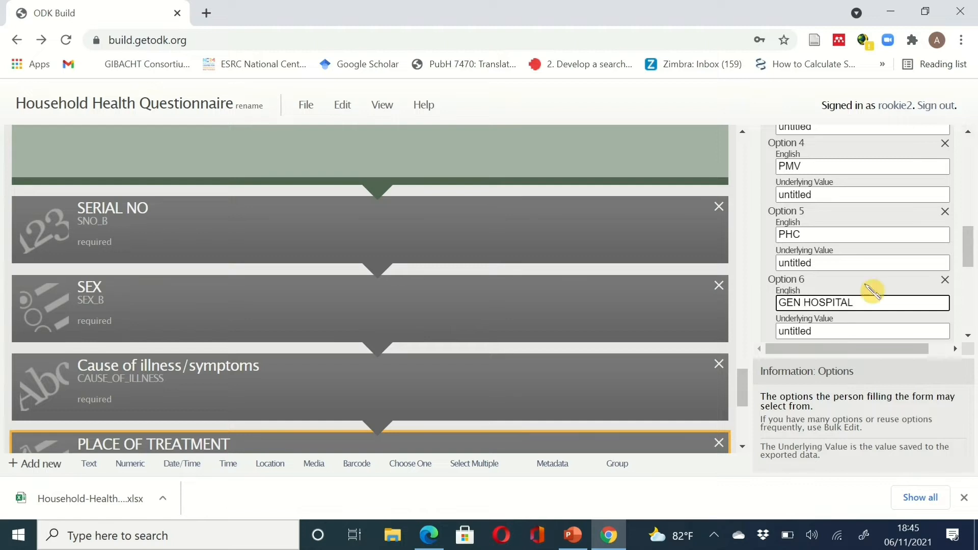
scroll(972, 255, "down", 1)
scroll(972, 255, "down", 1)
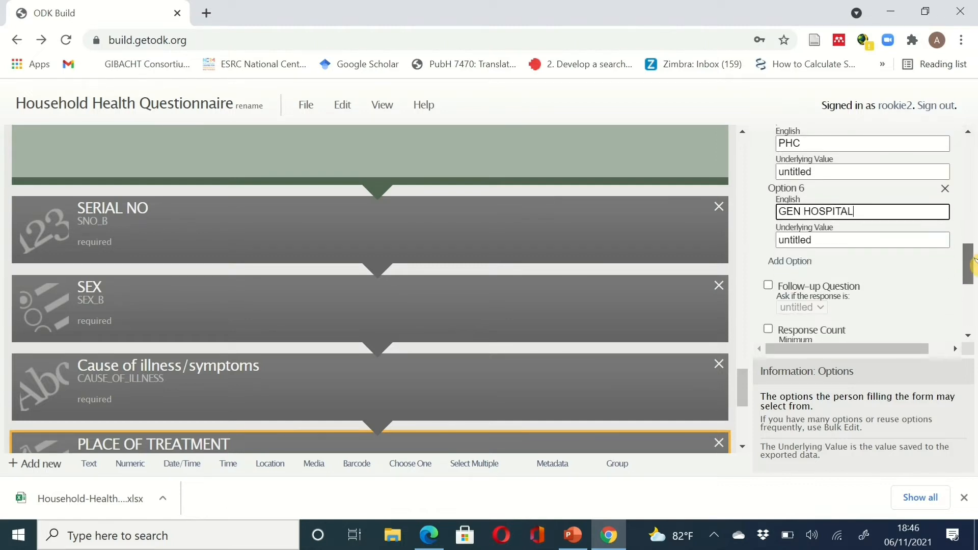
left_click(803, 261)
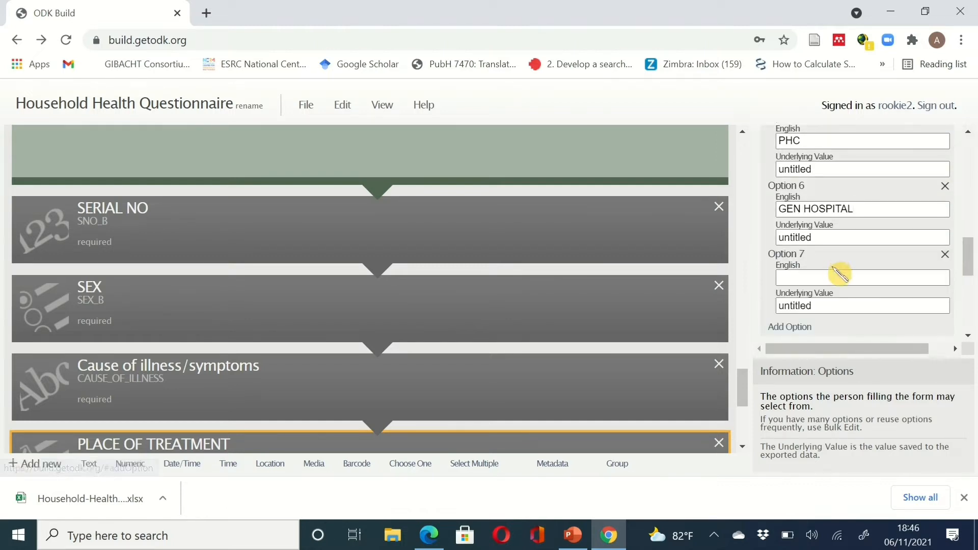
left_click(833, 279)
type("PRI")
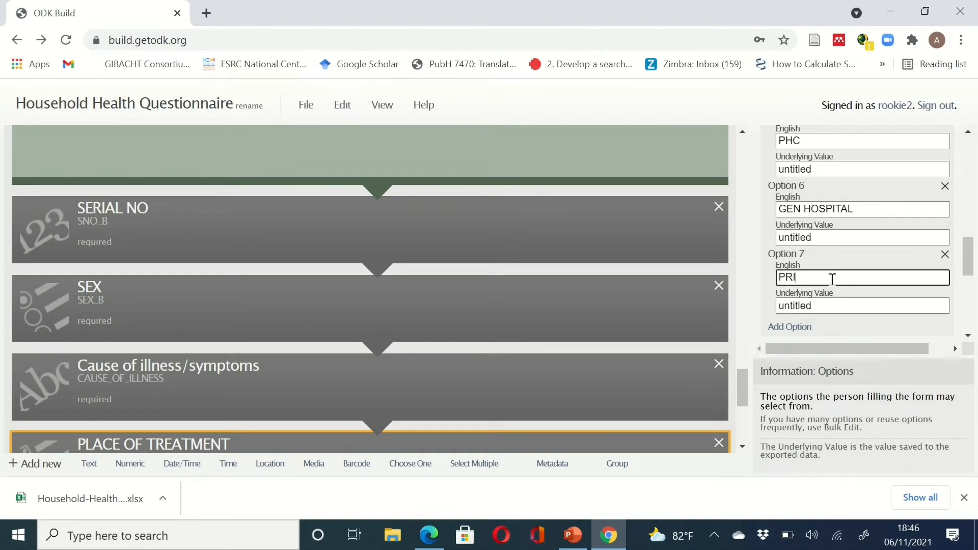
type("VATE CLINIC")
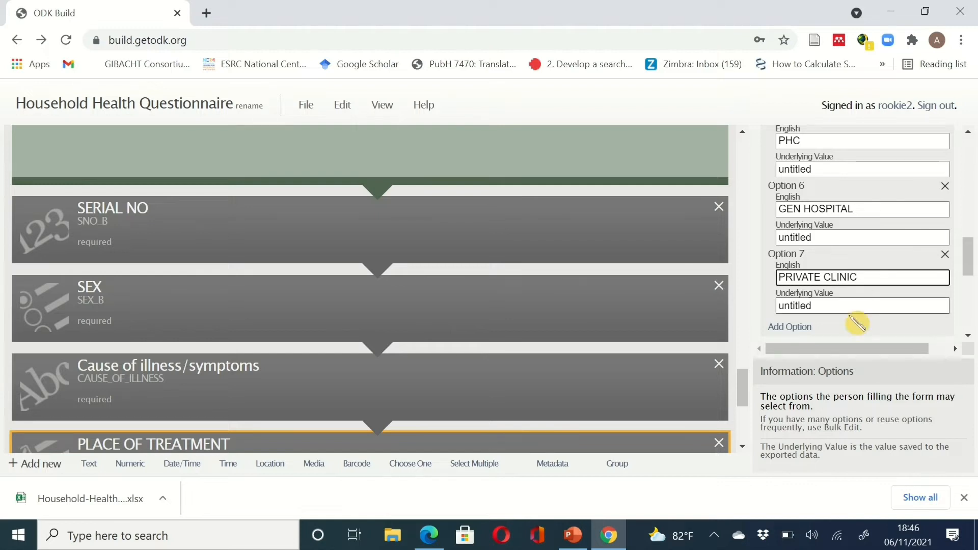
- Add an untitled Choose One question (untitled36) directly below PLACE OF TREATMENT
left_click(608, 535)
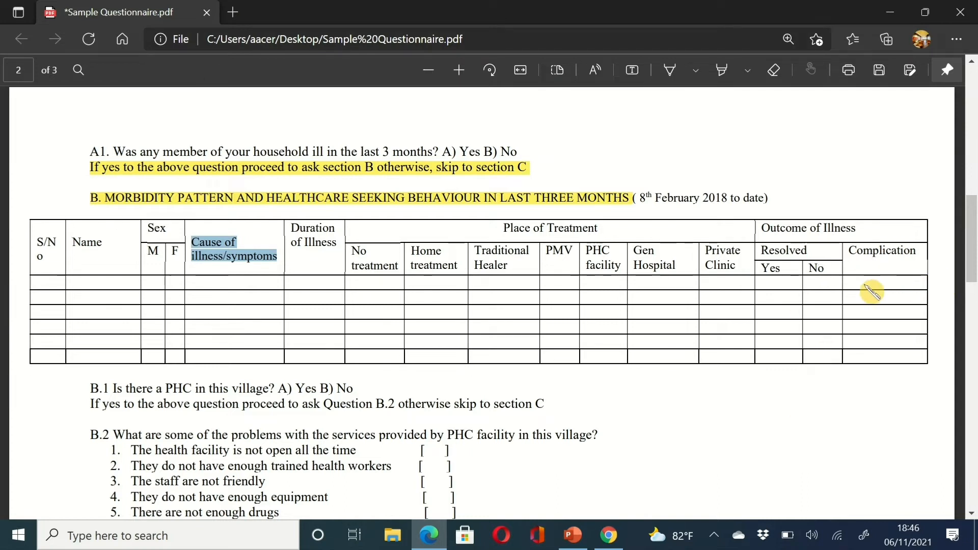
left_click(608, 536)
scroll(665, 441, "down", 3)
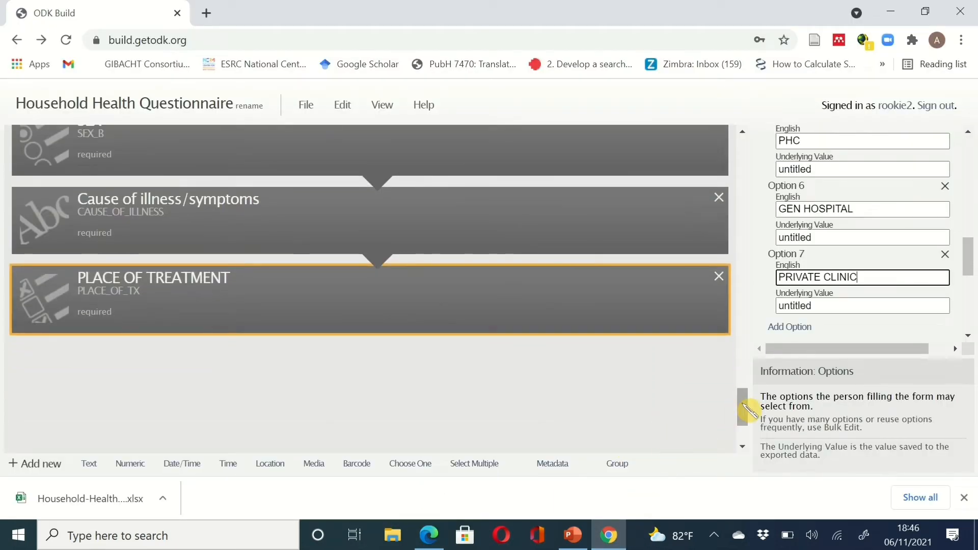
left_click_drag(743, 406, 748, 422)
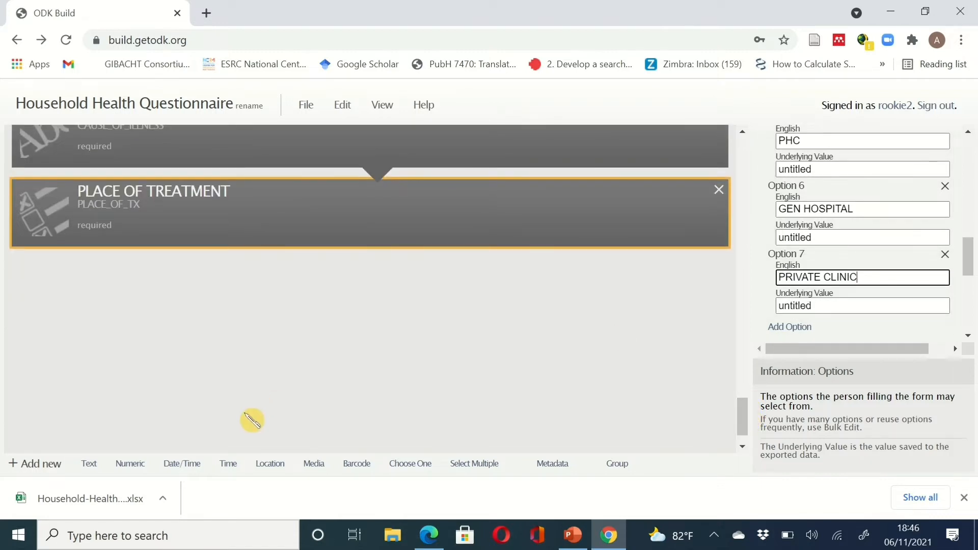
left_click(416, 467)
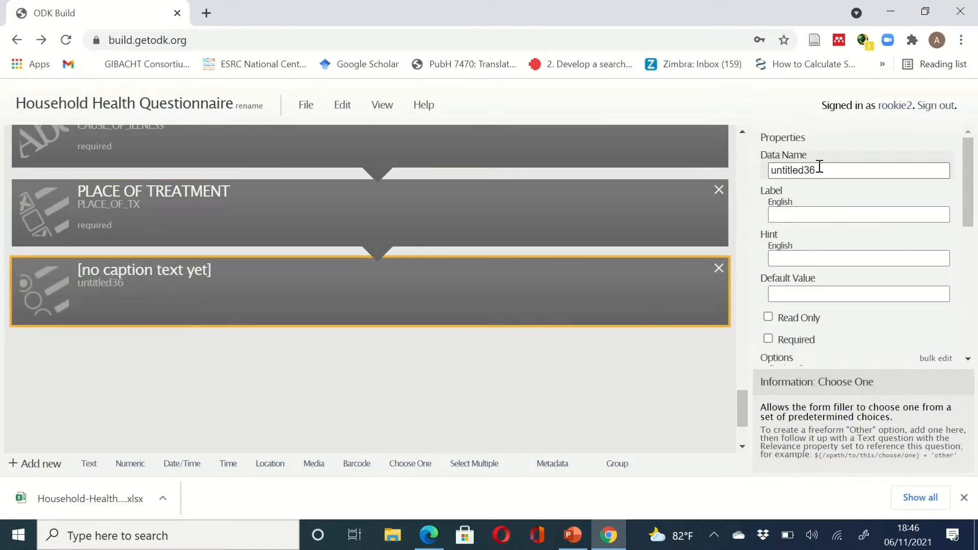
- Set data name OUTCOME_OF_ILLNESS and label OUTCOME OF ILLNESS on the new question, and make it required
left_click_drag(819, 168, 745, 170)
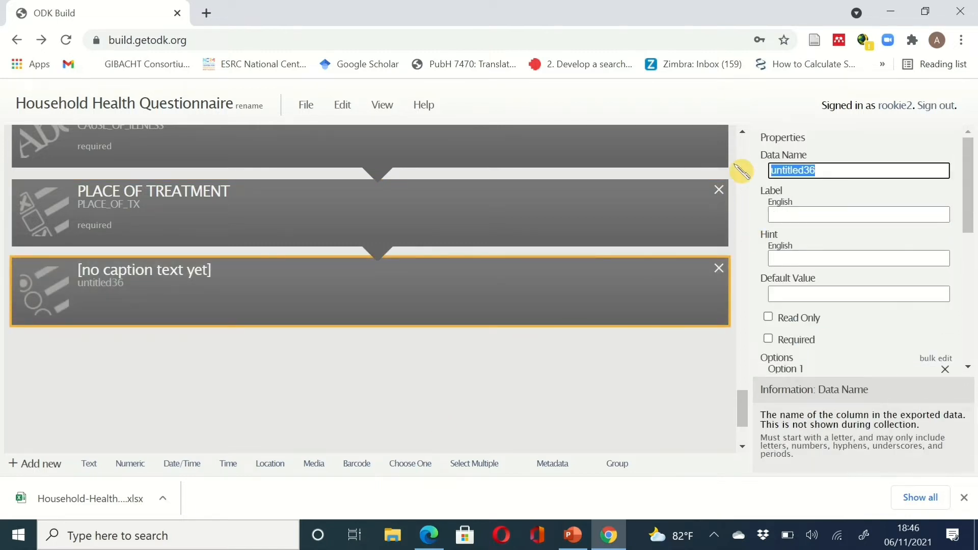
type("OUTC")
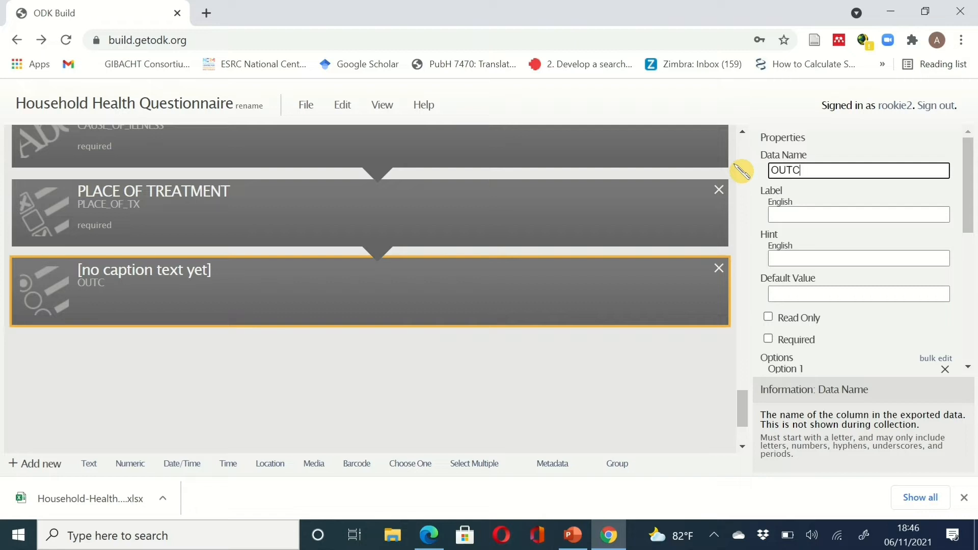
type("OME_I")
left_click(612, 535)
left_click(613, 536)
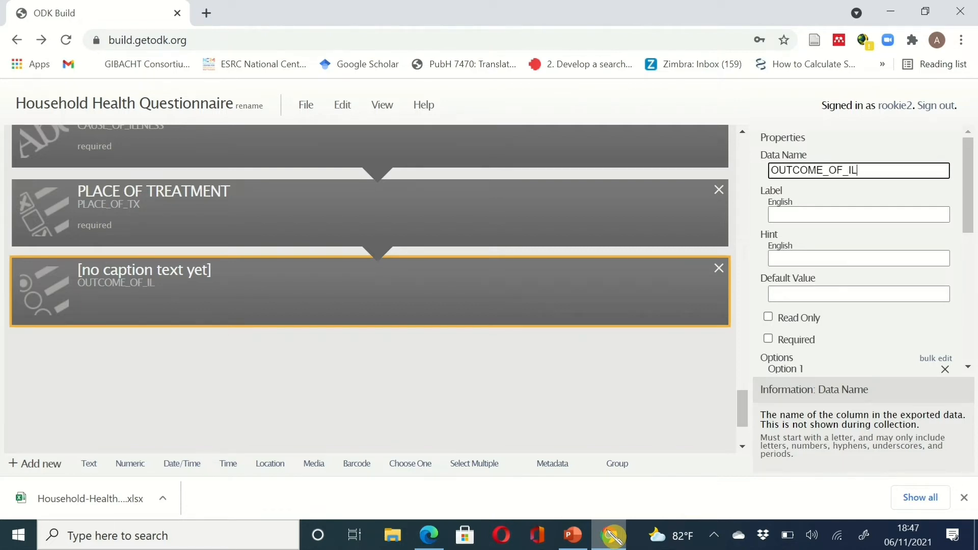
type("LNESS")
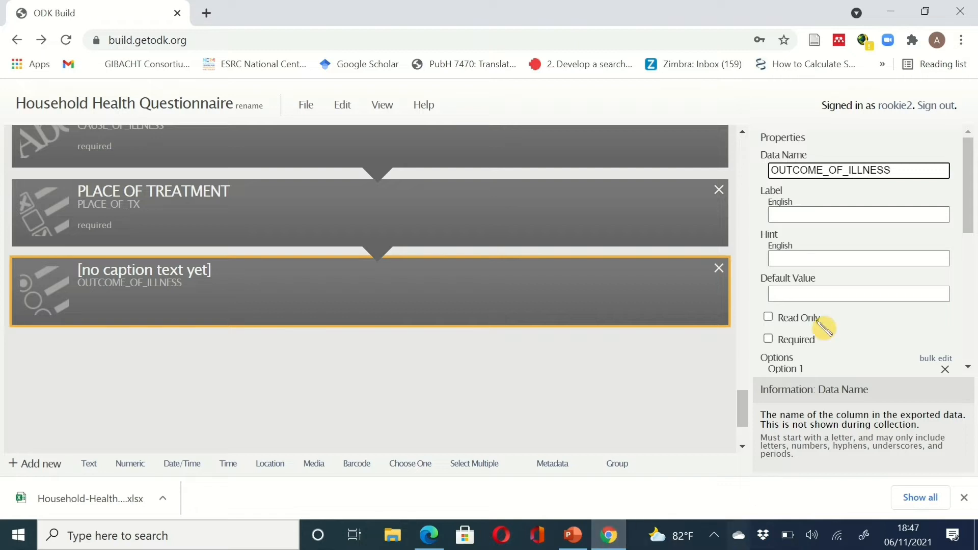
left_click(802, 216)
type("O")
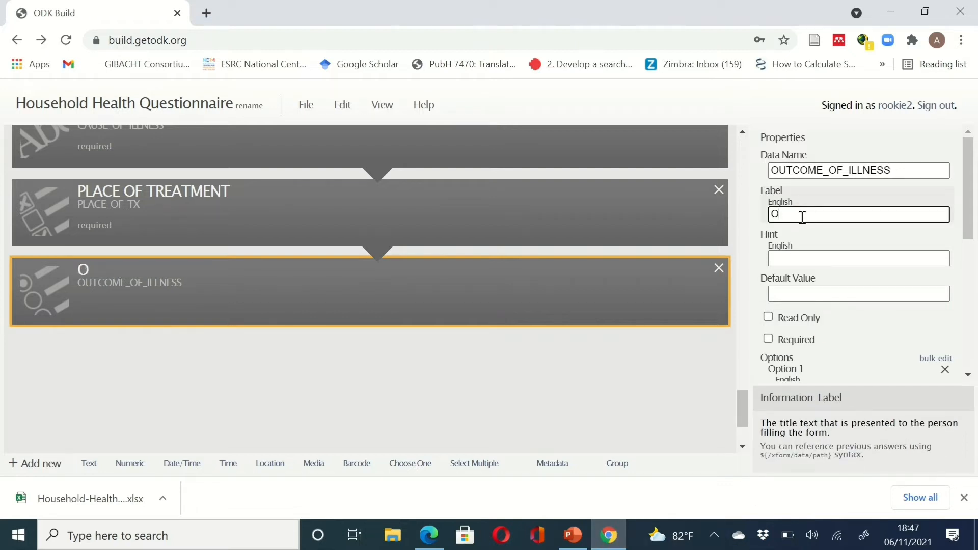
type("UTCOME ")
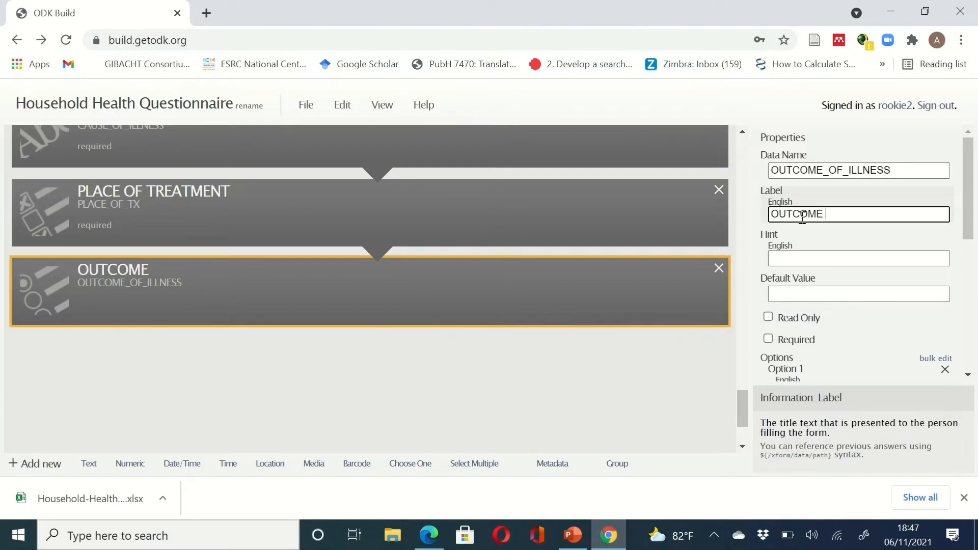
type("OF ILLNESS")
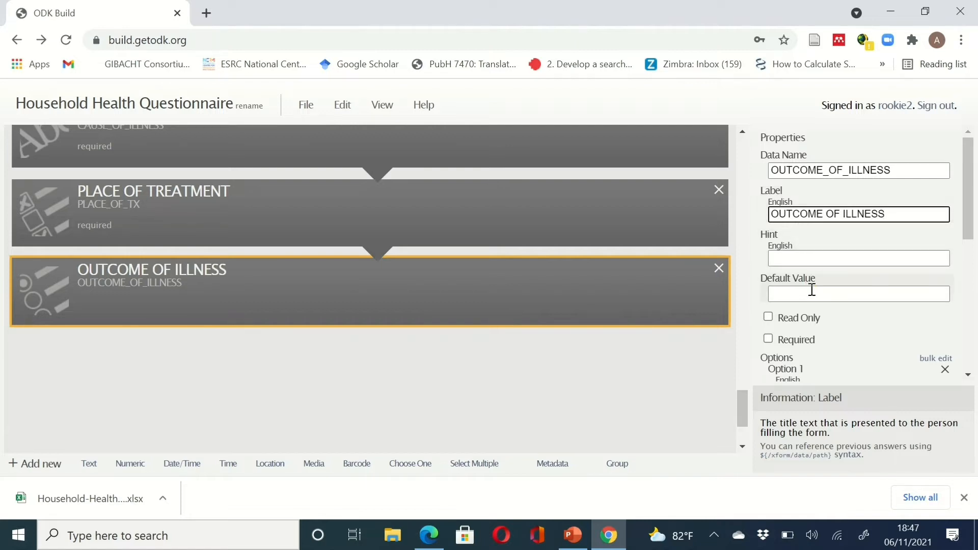
left_click(772, 339)
left_click(769, 339)
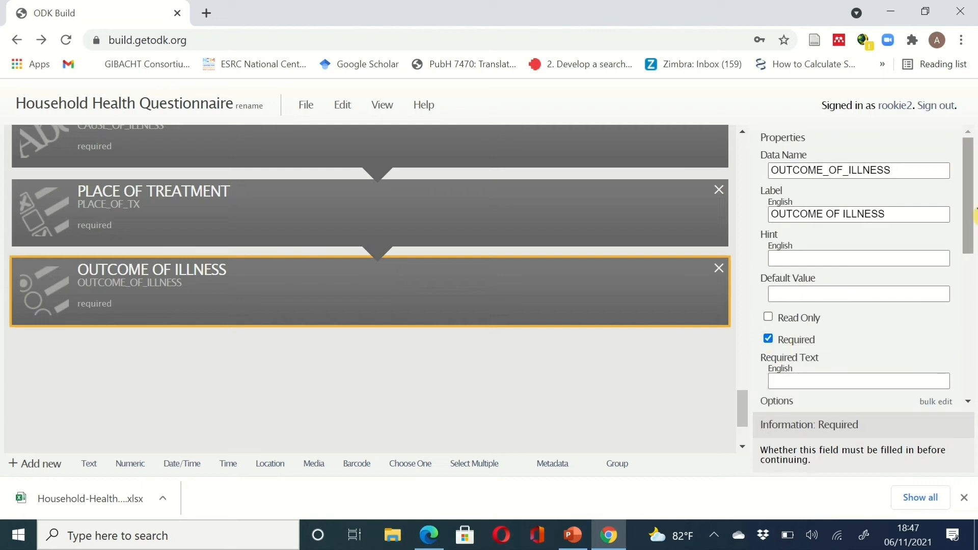
left_click_drag(970, 185, 972, 240)
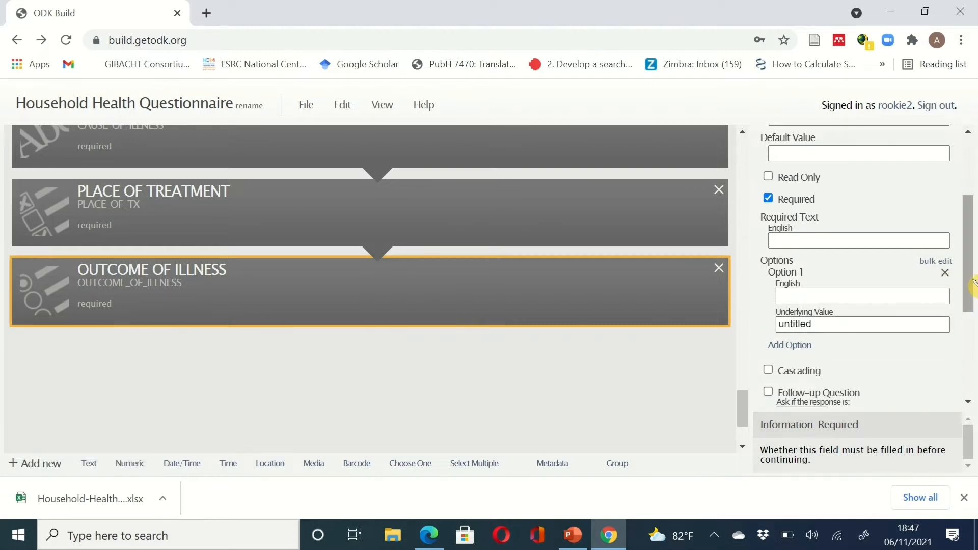
- Enter RESOLVED-YES as Option 1 and REOLVED-NO as Option 2 of OUTCOME OF ILLNESS
left_click(853, 296)
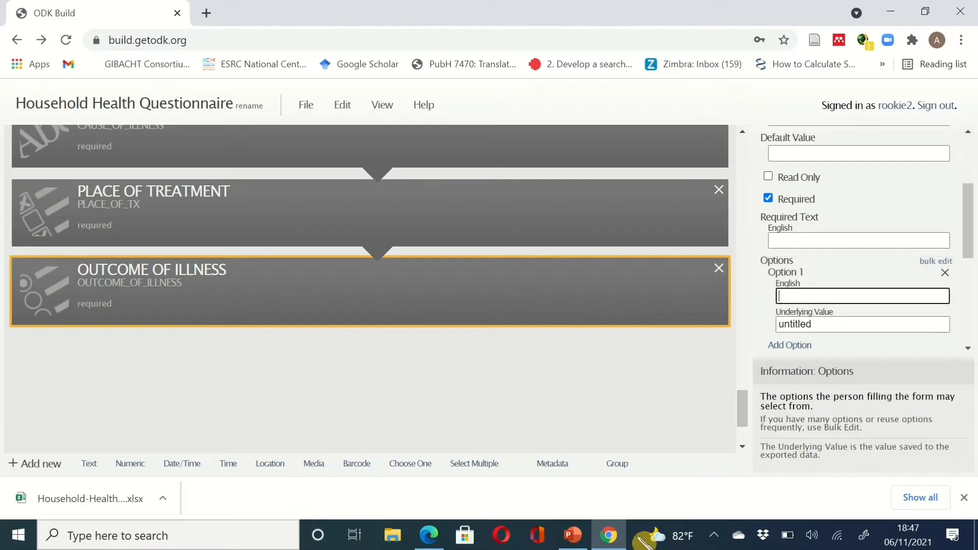
left_click(609, 536)
left_click(609, 536)
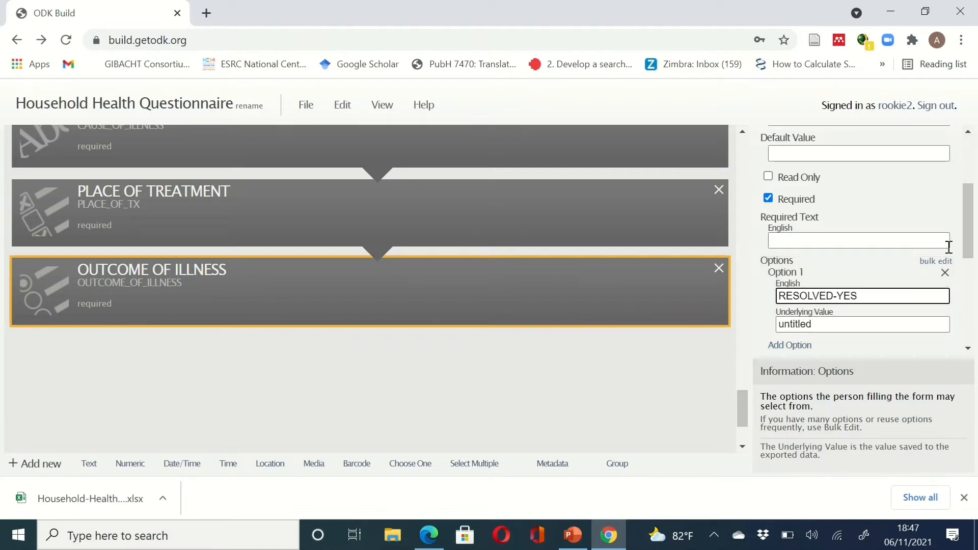
left_click(624, 532)
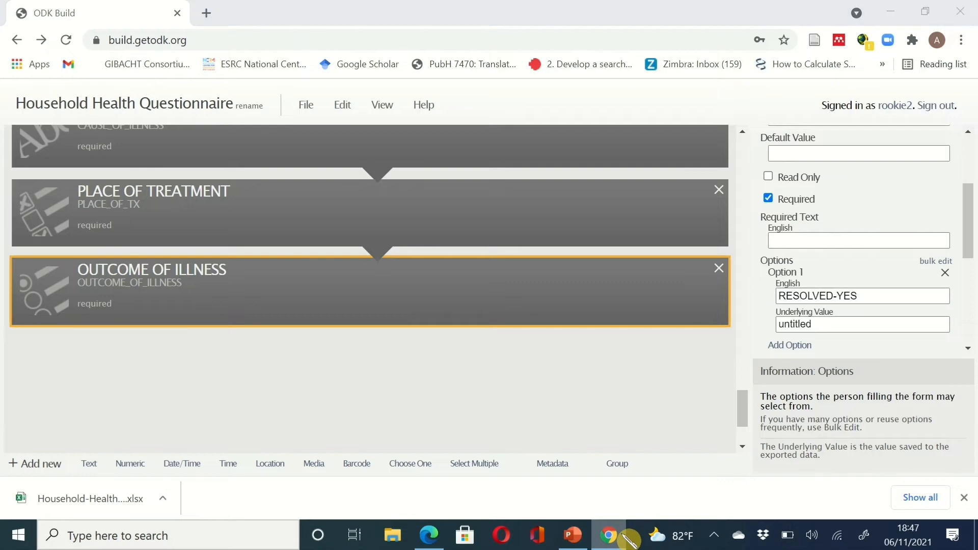
left_click(624, 533)
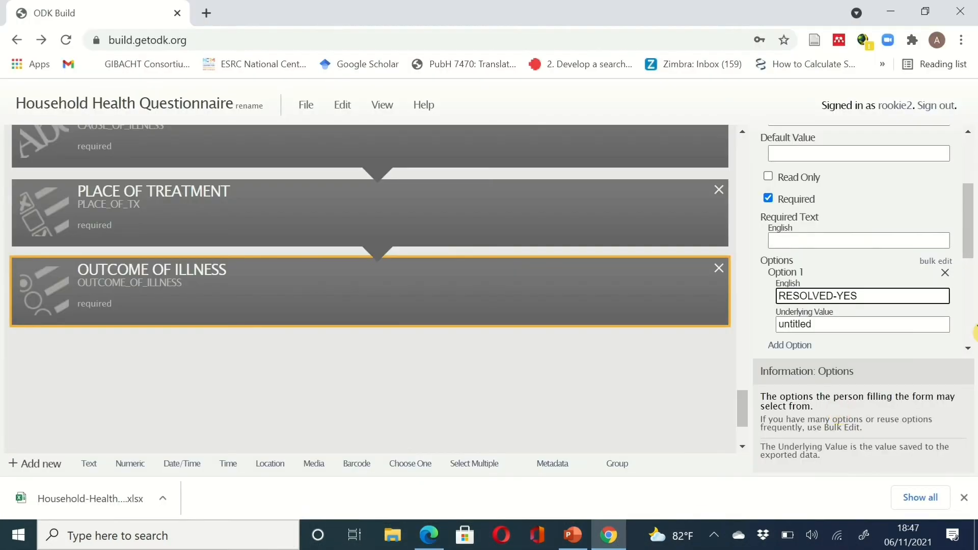
scroll(970, 255, "down", 1)
scroll(971, 254, "down", 2)
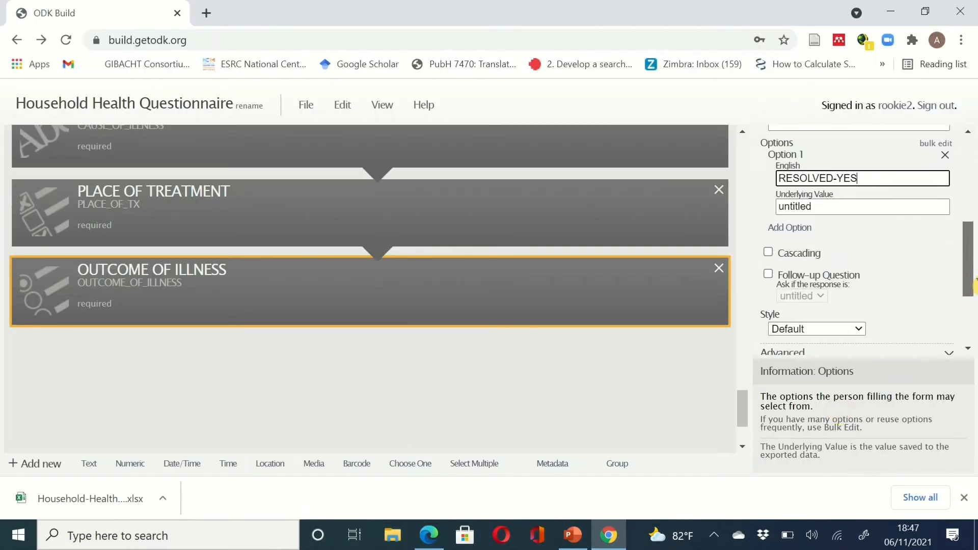
left_click(793, 229)
left_click(836, 245)
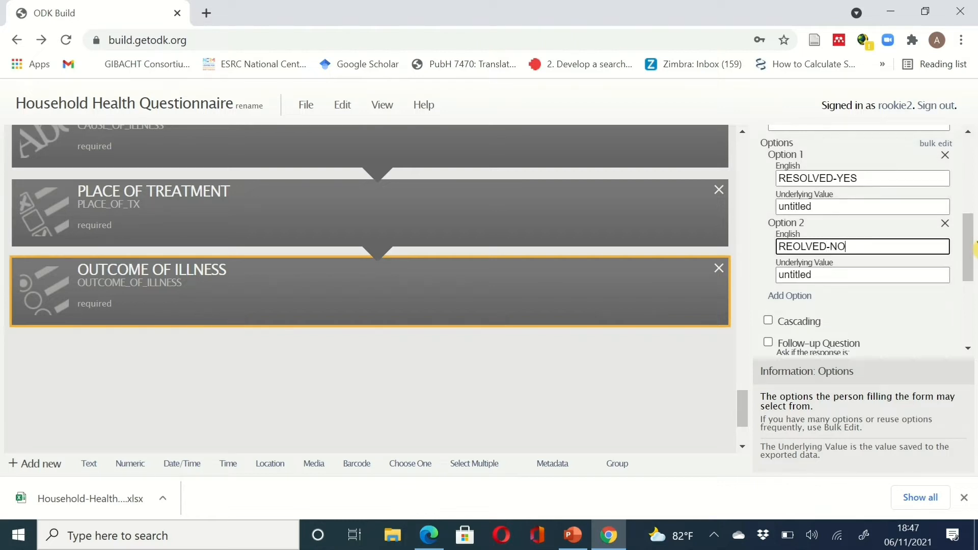
mouse_move(973, 247)
left_mouse_down()
mouse_move(975, 263)
mouse_move(968, 138)
mouse_move(971, 312)
mouse_move(972, 162)
mouse_move(975, 236)
left_mouse_up()
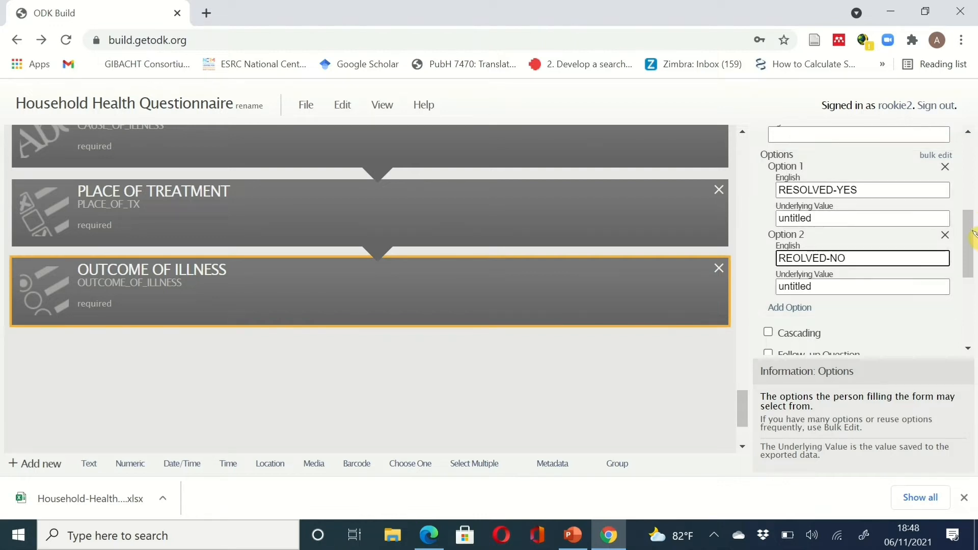
left_click_drag(974, 233, 976, 111)
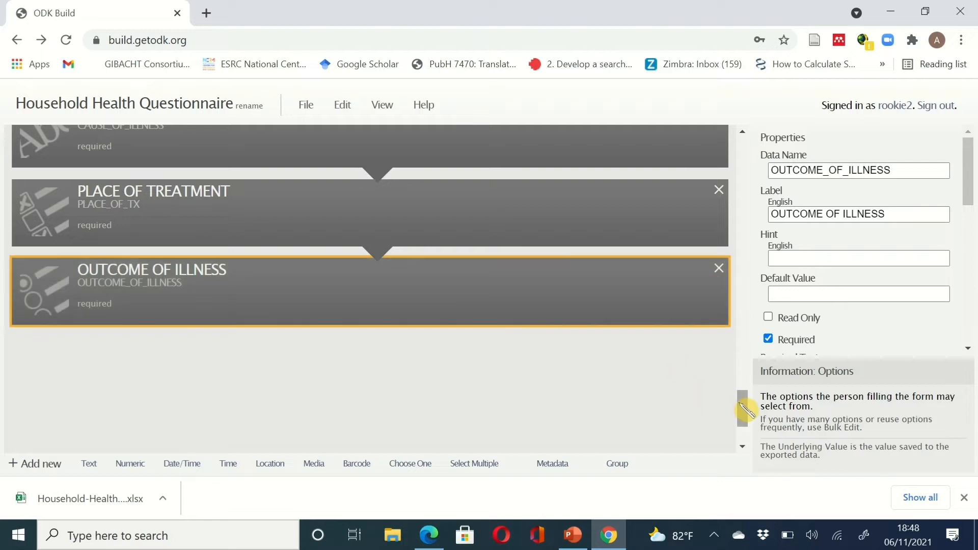
left_click_drag(740, 406, 749, 409)
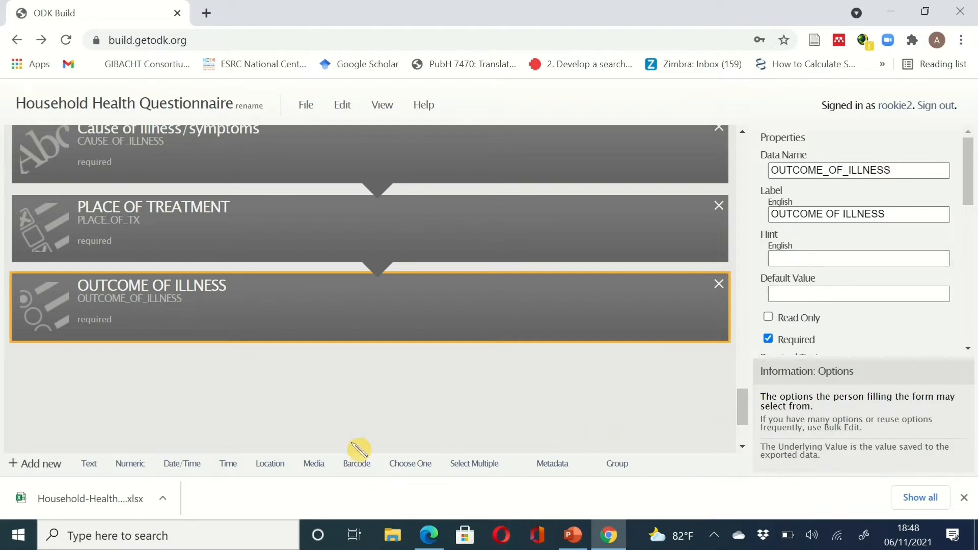
- Add a required Choose One question with data name and label COMPLICATION
left_click(413, 466)
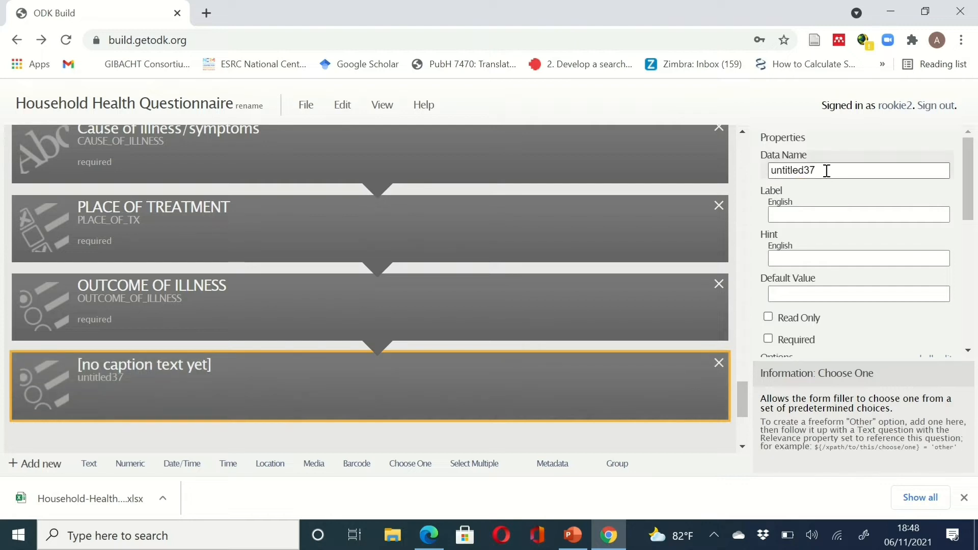
left_click_drag(826, 169, 745, 170)
type("C")
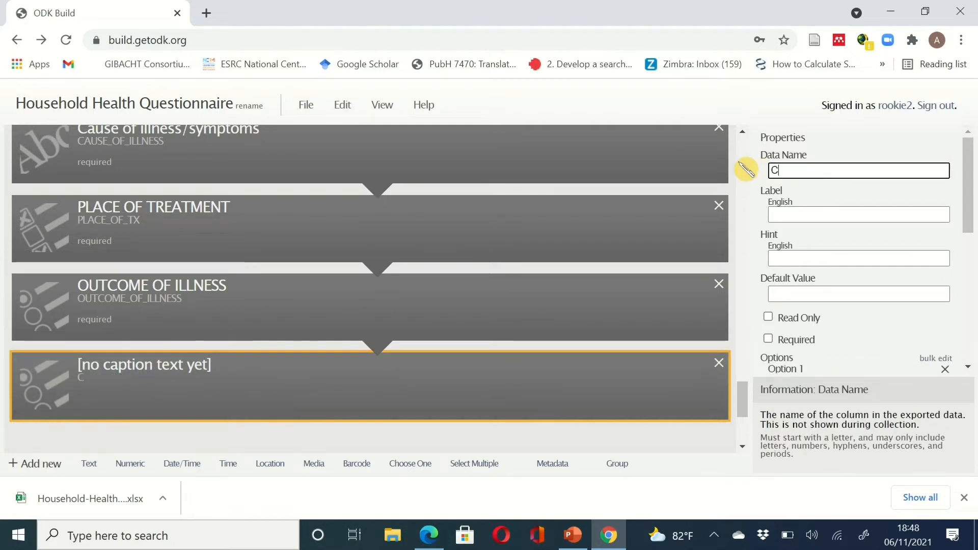
type("OMPLICA")
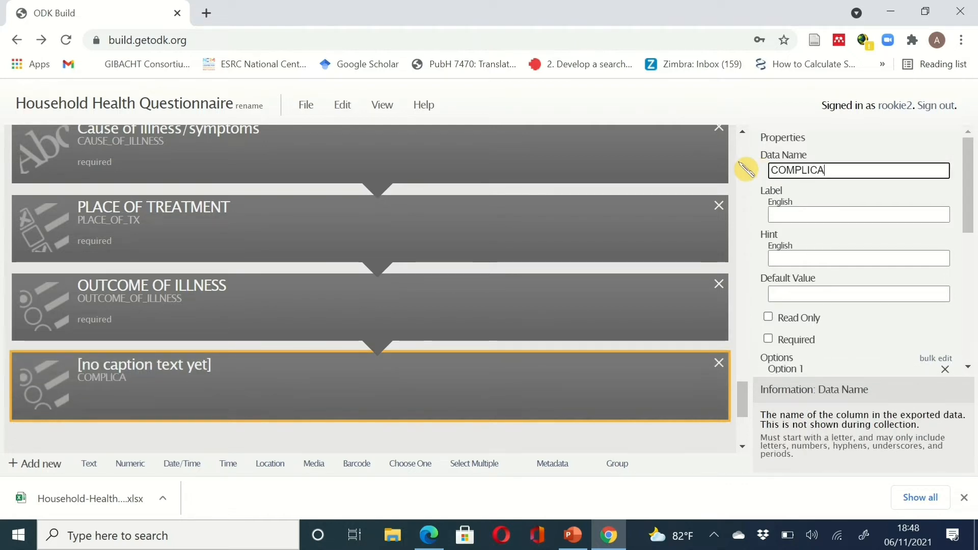
type("TION")
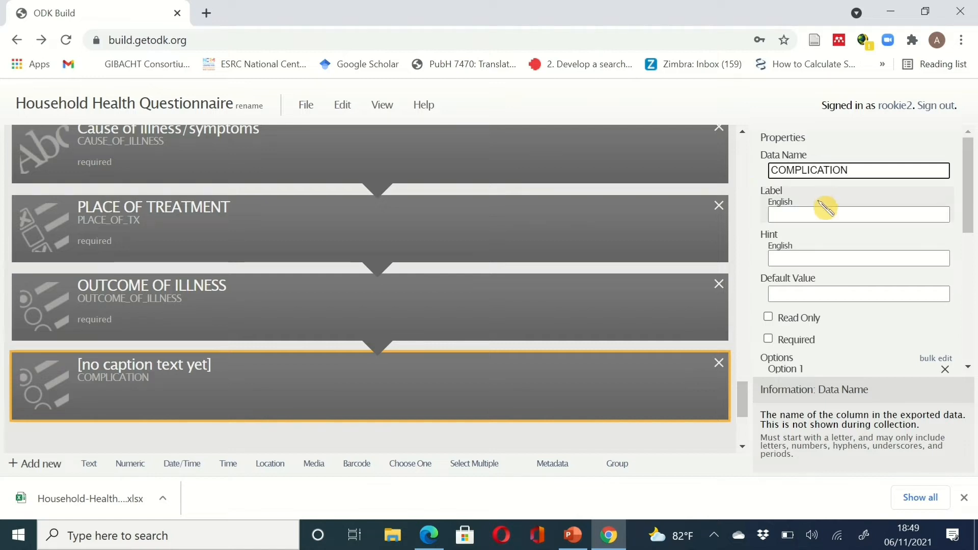
left_click(823, 214)
left_click(822, 215)
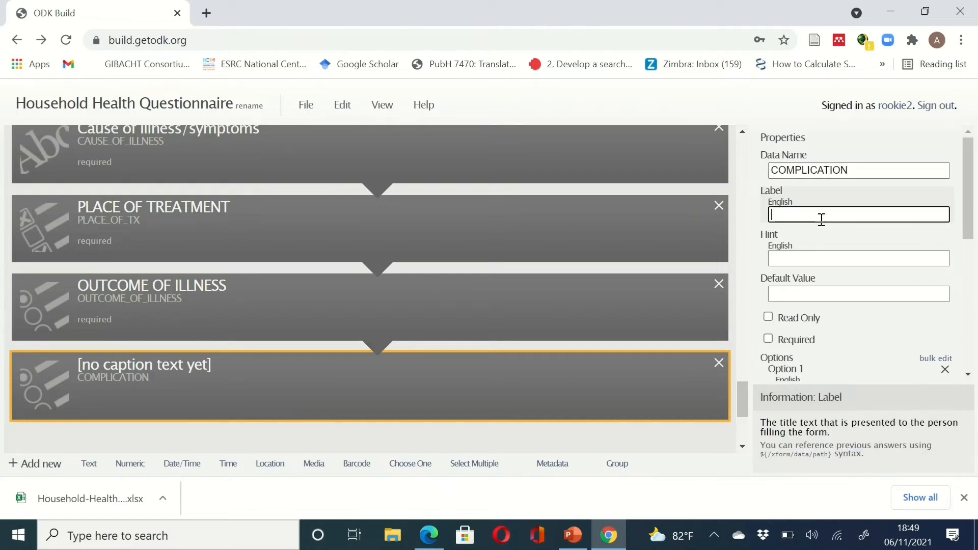
type("COMPLI")
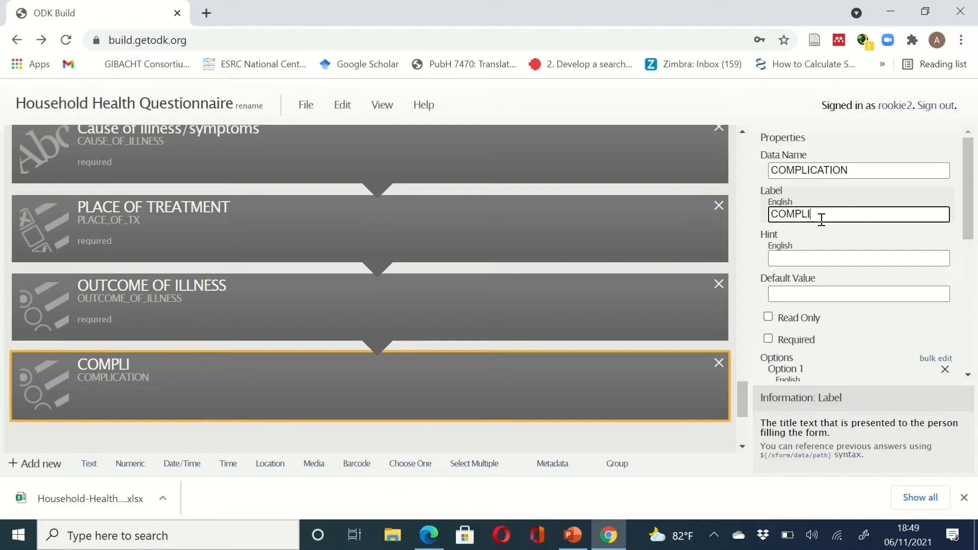
type("CATION")
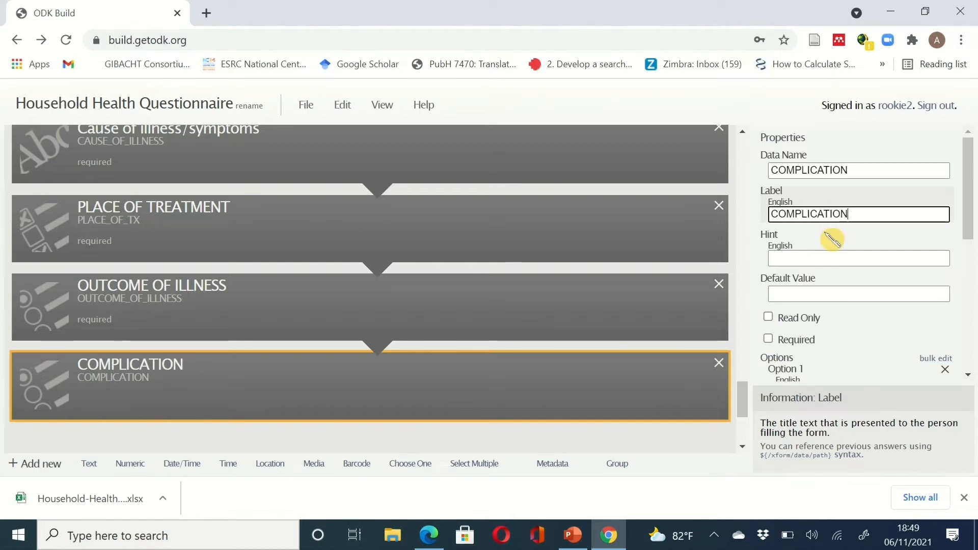
left_click(797, 339)
- Give COMPLICATION the answer options YES and NO
scroll(866, 316, "down", 2)
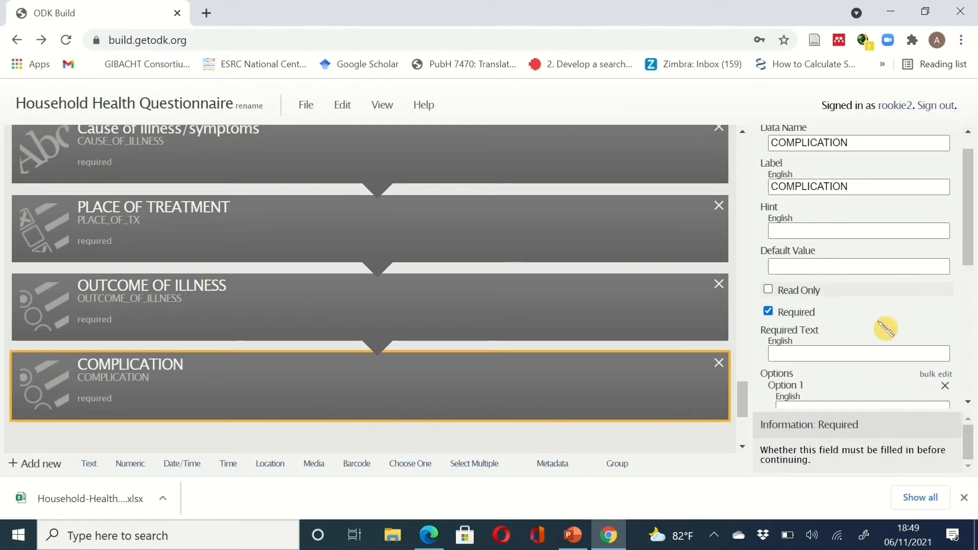
left_click(827, 341)
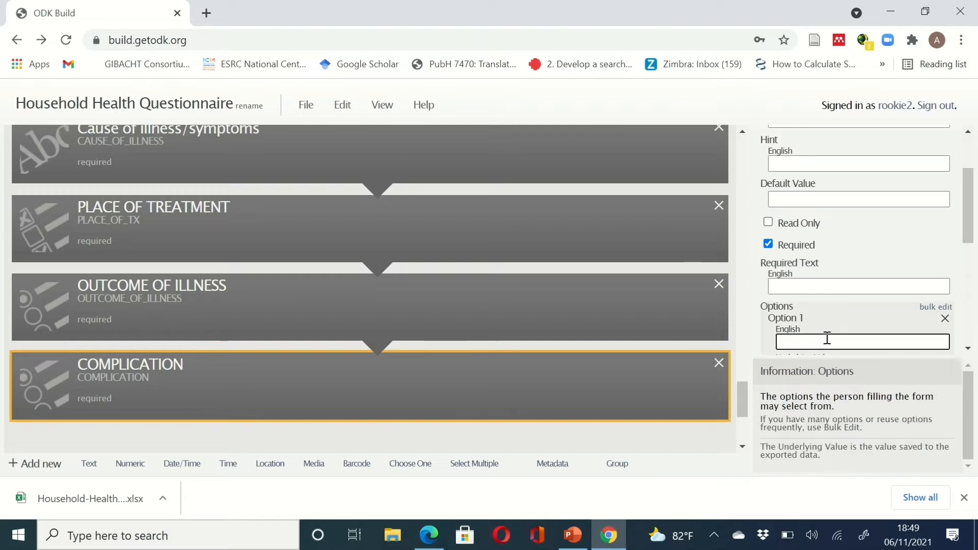
type("YES")
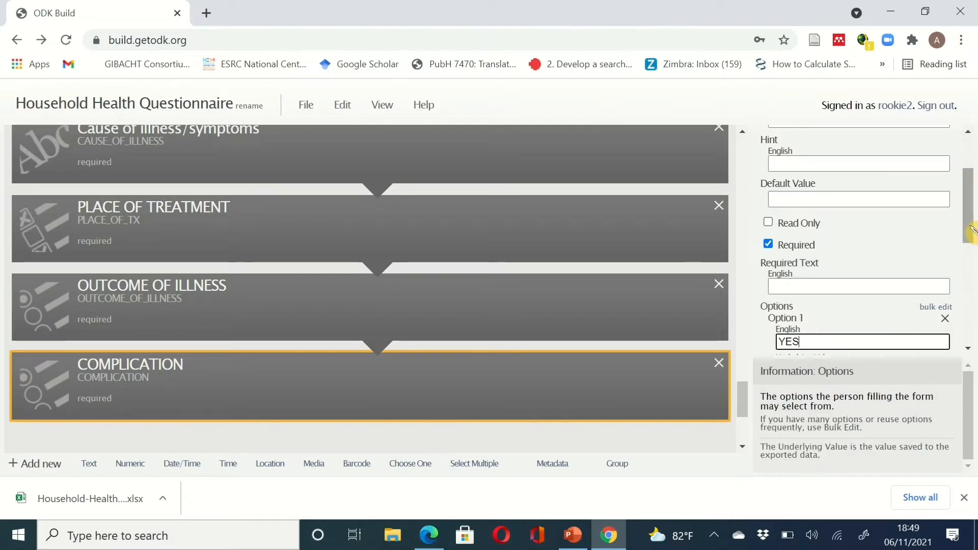
left_click_drag(972, 231, 977, 280)
left_click(797, 241)
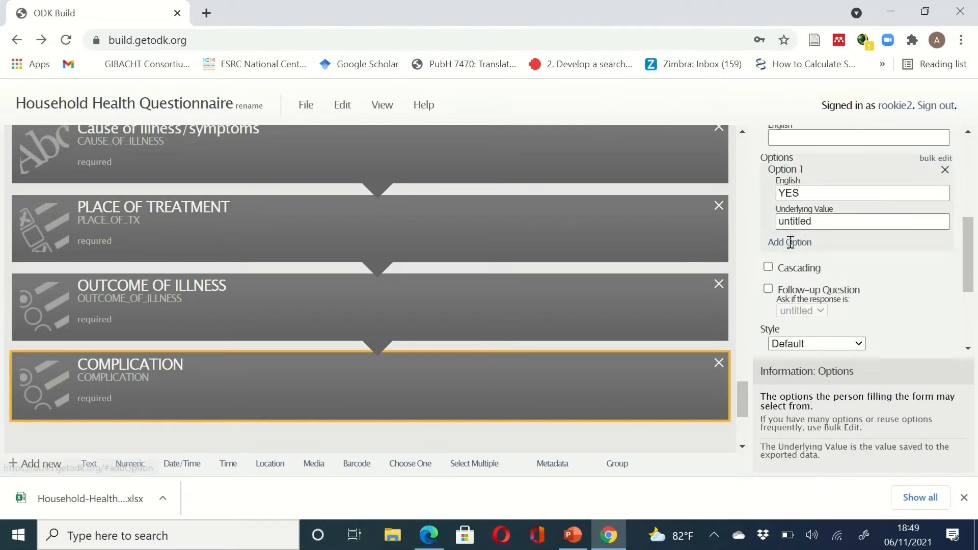
left_click(809, 261)
type("NO")
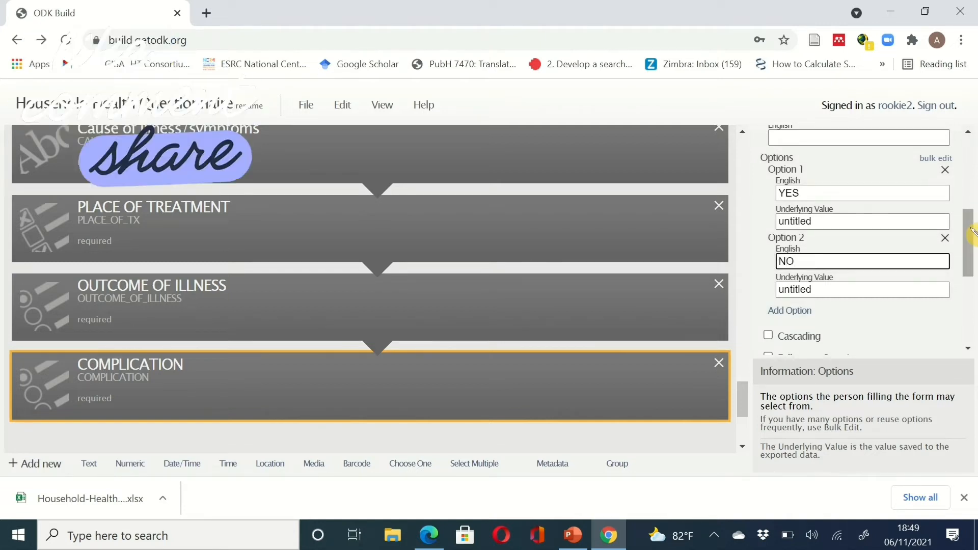
left_click_drag(971, 236, 972, 255)
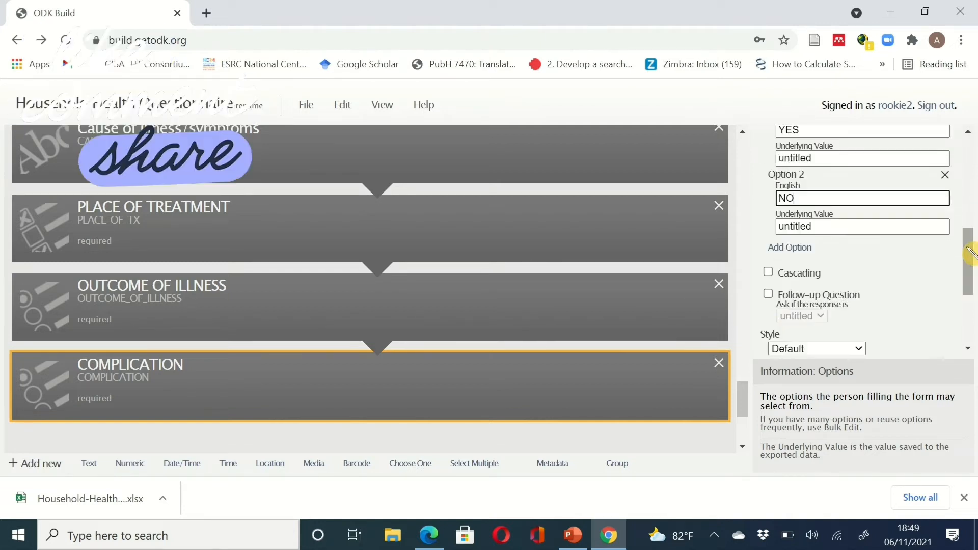
left_click(612, 535)
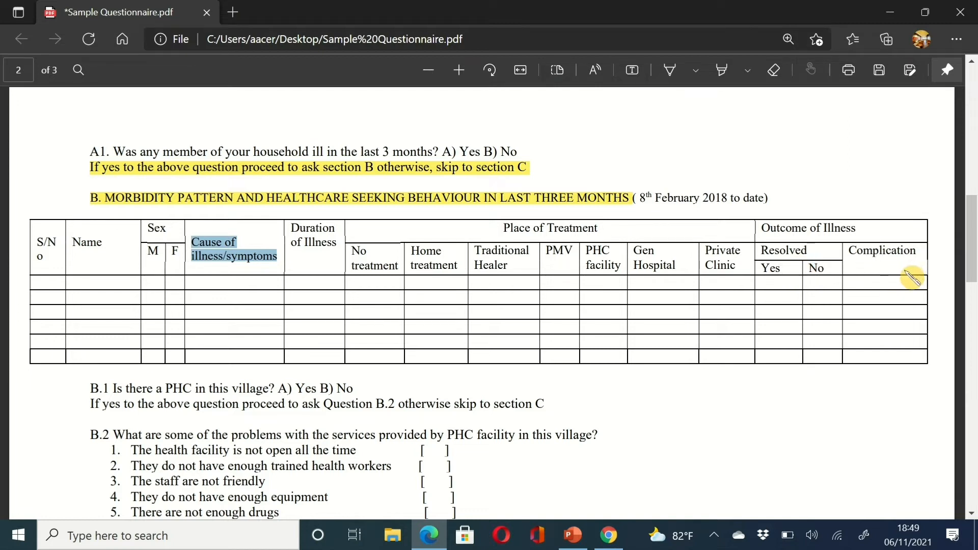
- Copy the B.1 text 'Is there a PHC in this village?' from the sample questionnaire PDF
scroll(642, 413, "down", 3)
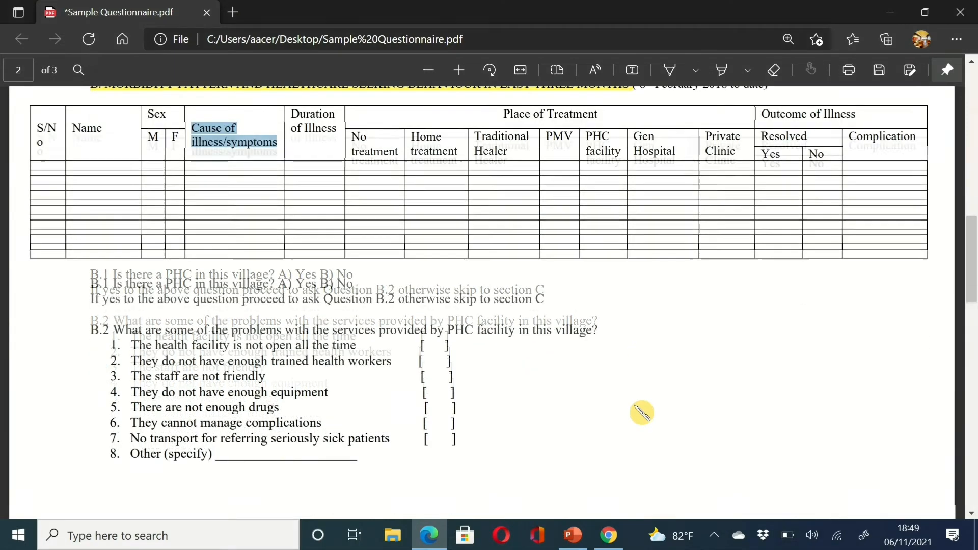
scroll(642, 413, "down", 1)
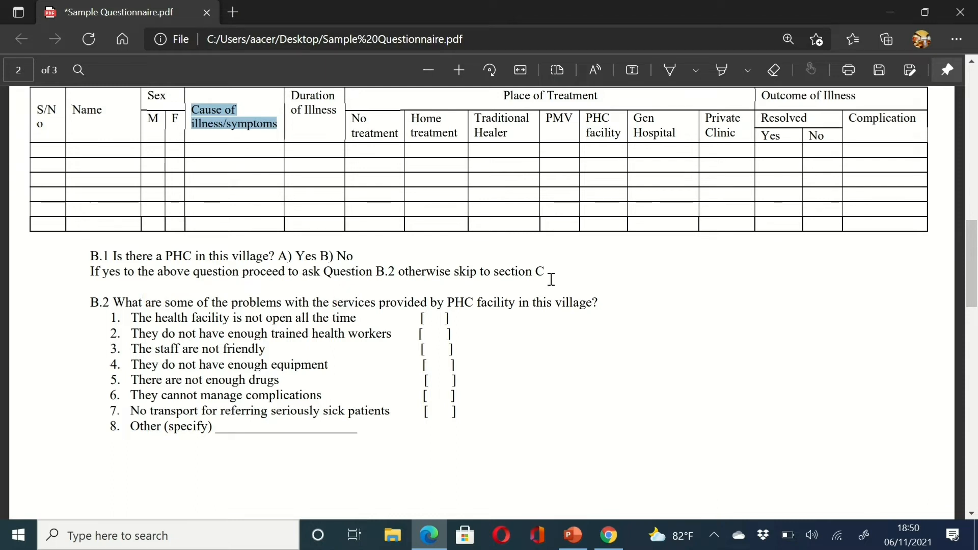
scroll(551, 279, "up", 1)
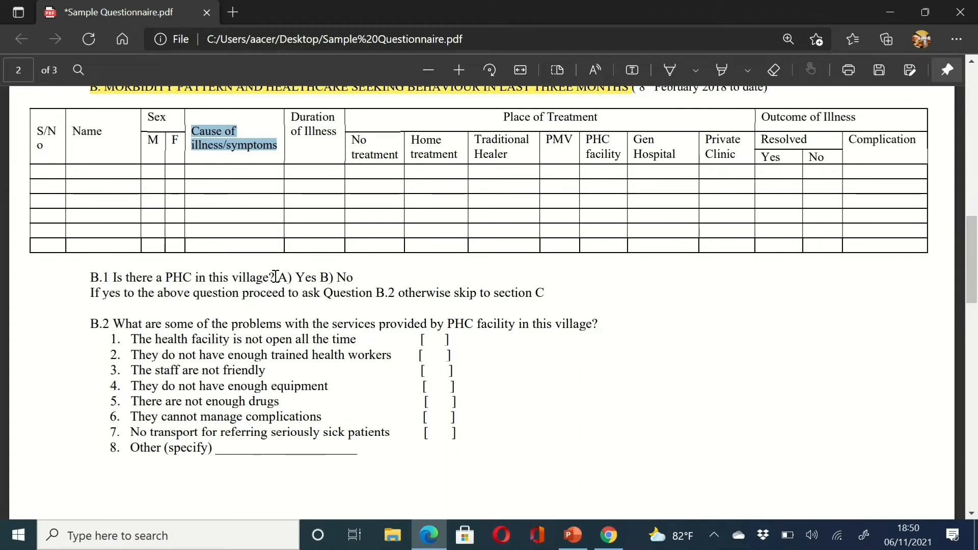
left_click_drag(275, 277, 84, 279)
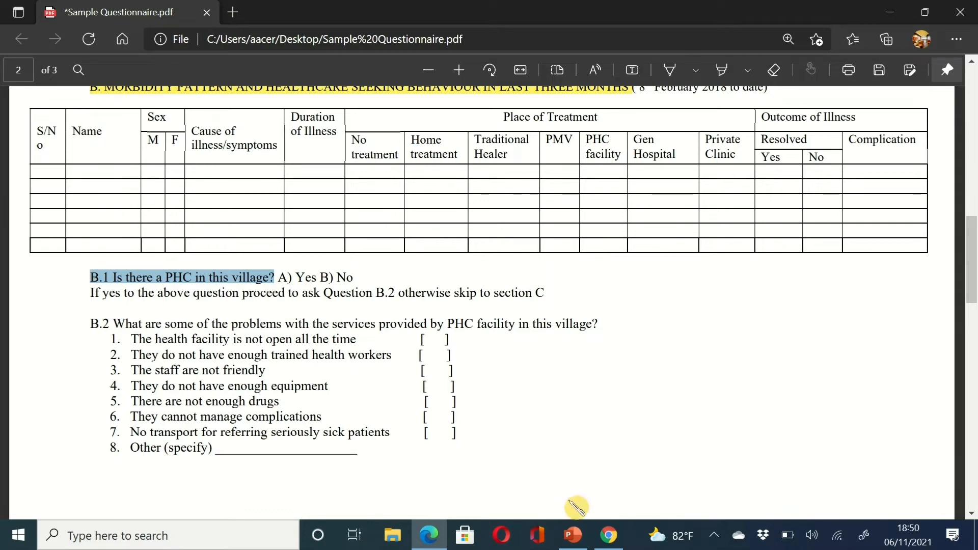
left_click(609, 535)
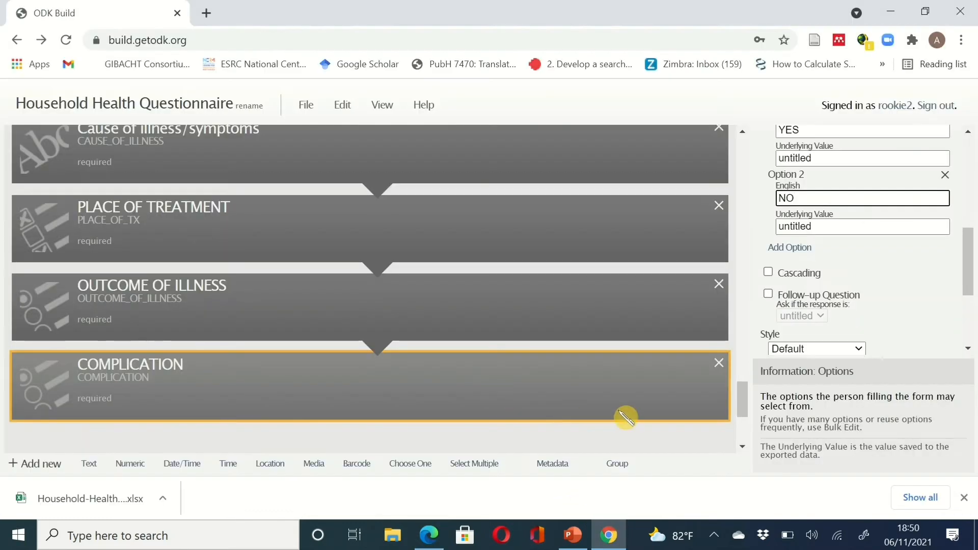
- Paste 'B.1 Is there a PHC in this village?' into a new Choose One label, named PHC_IN_VILLAGE, required
left_click_drag(743, 403, 741, 429)
left_click(413, 470)
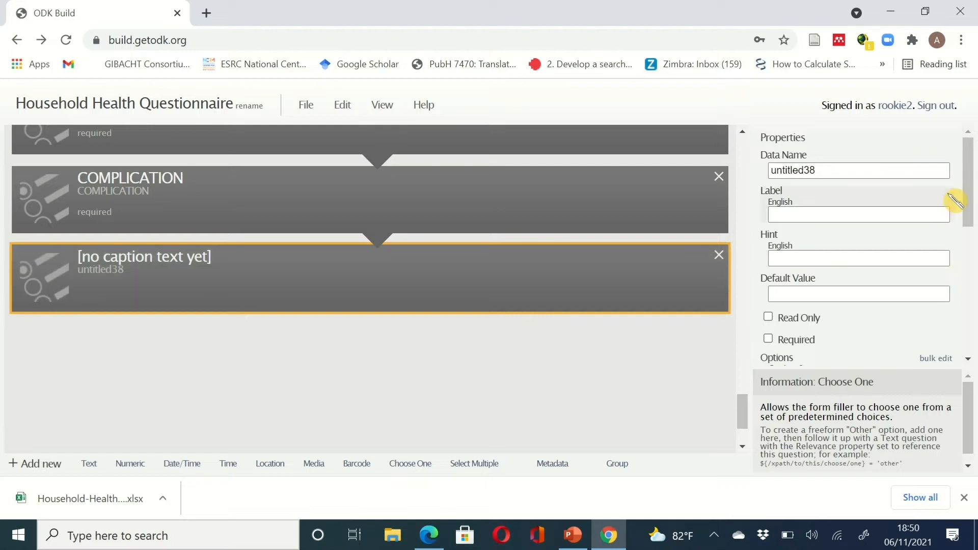
left_click_drag(876, 170, 745, 176)
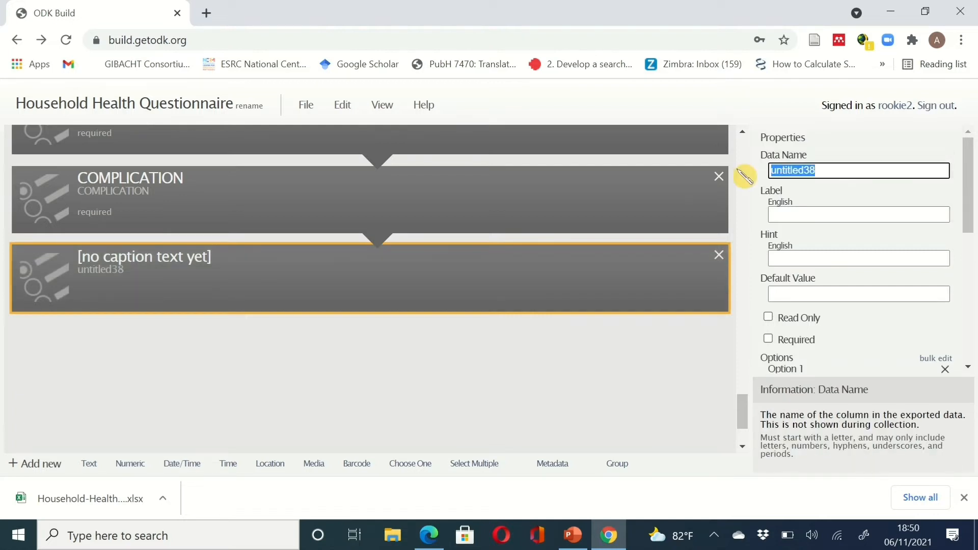
type("CL")
key("BackSpace")
key("BackSpace")
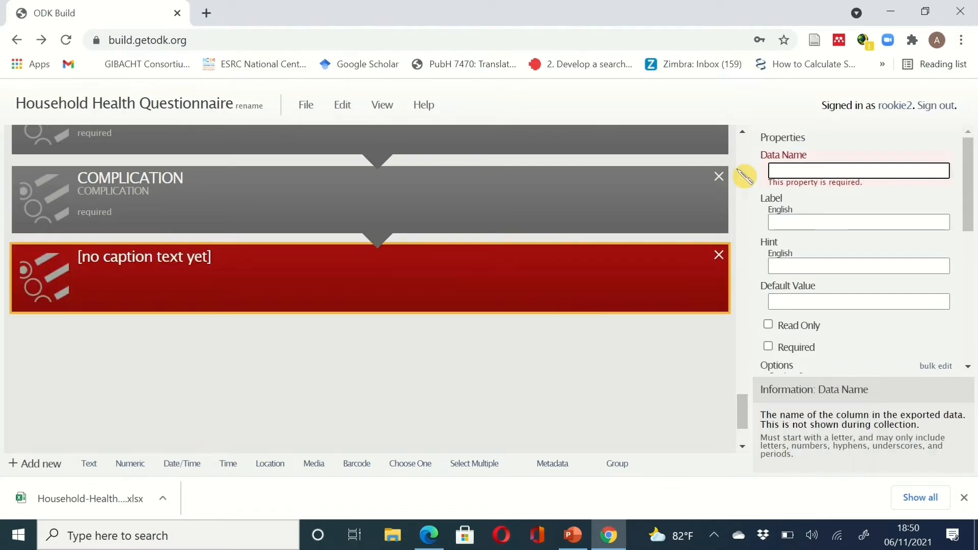
left_click(822, 221)
type("B.1 Is there a PHC in this village?")
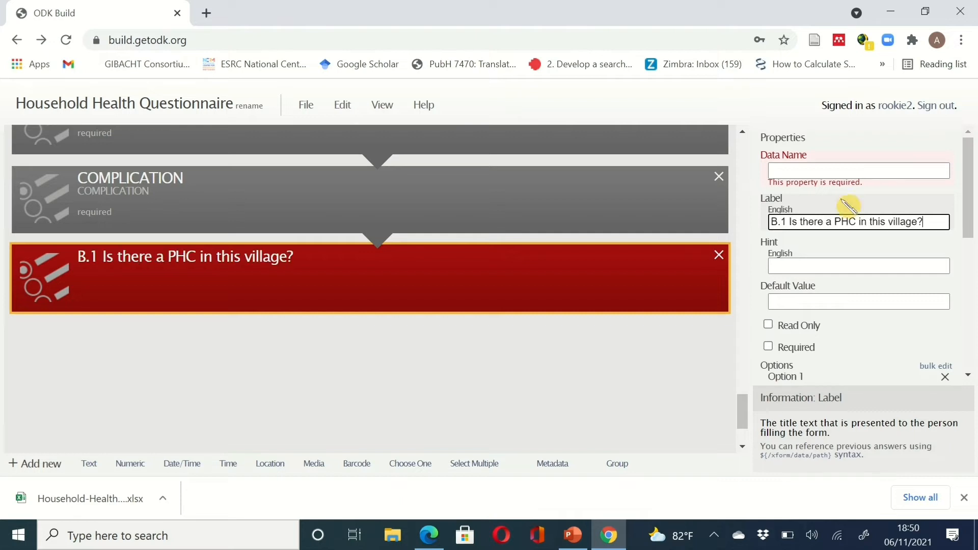
left_click(827, 168)
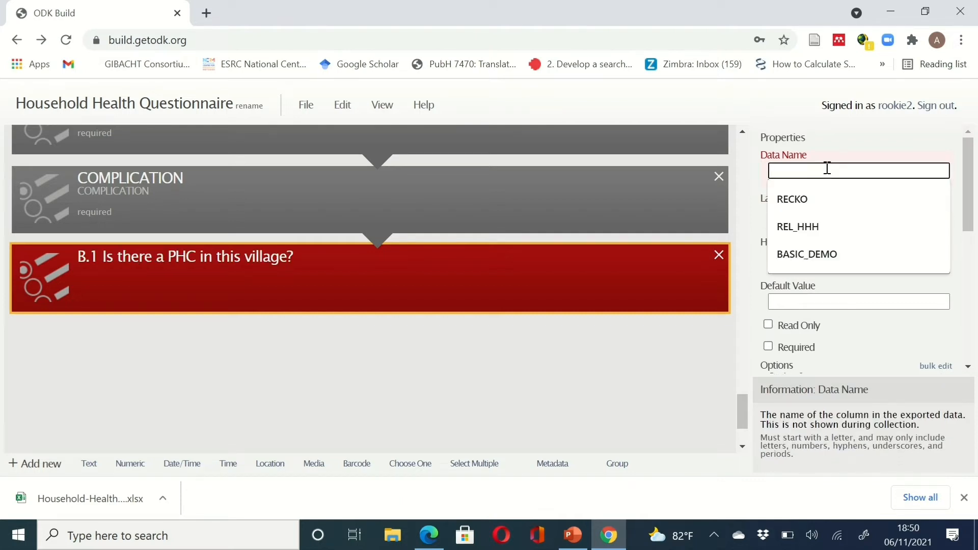
type("PHC_IN_VILLAGE")
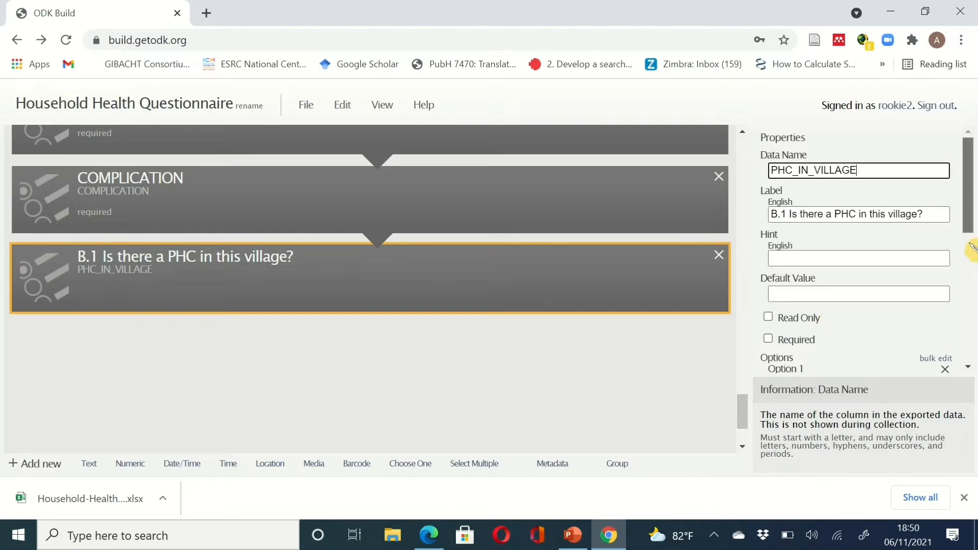
scroll(961, 234, "down", 2)
left_click(778, 255)
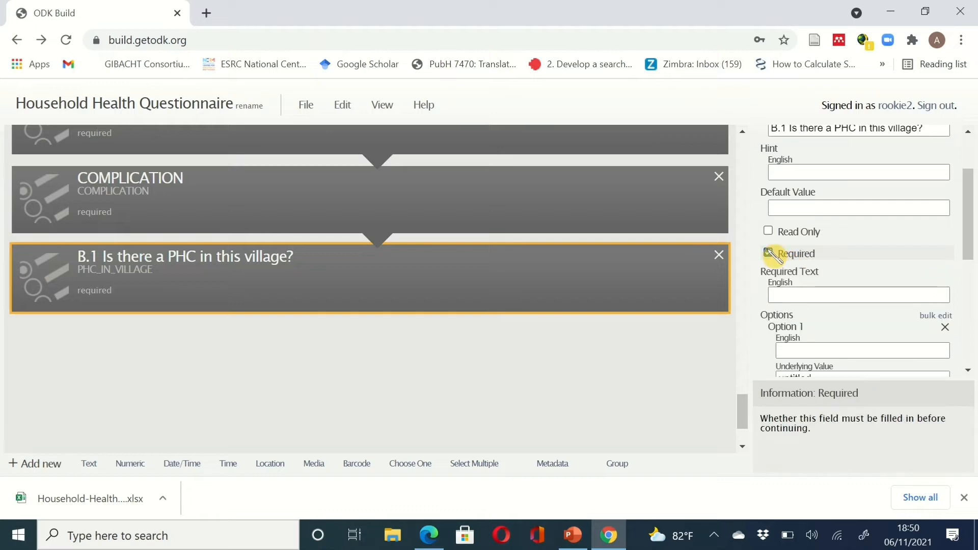
left_click(797, 296)
- Label B.1's first answer option YES and edit its underlying value
left_click(813, 351)
type("Y")
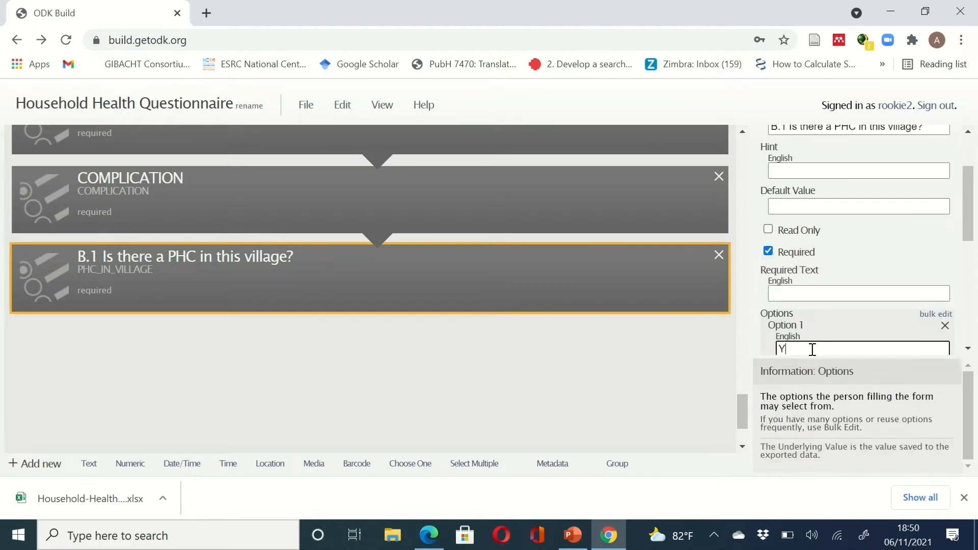
type("ES")
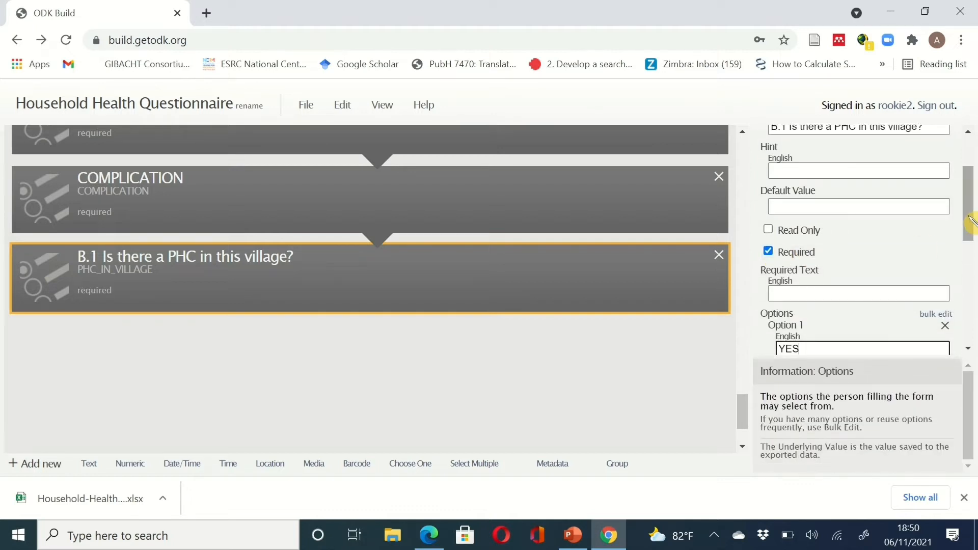
scroll(966, 219, "down", 2)
left_click(860, 297)
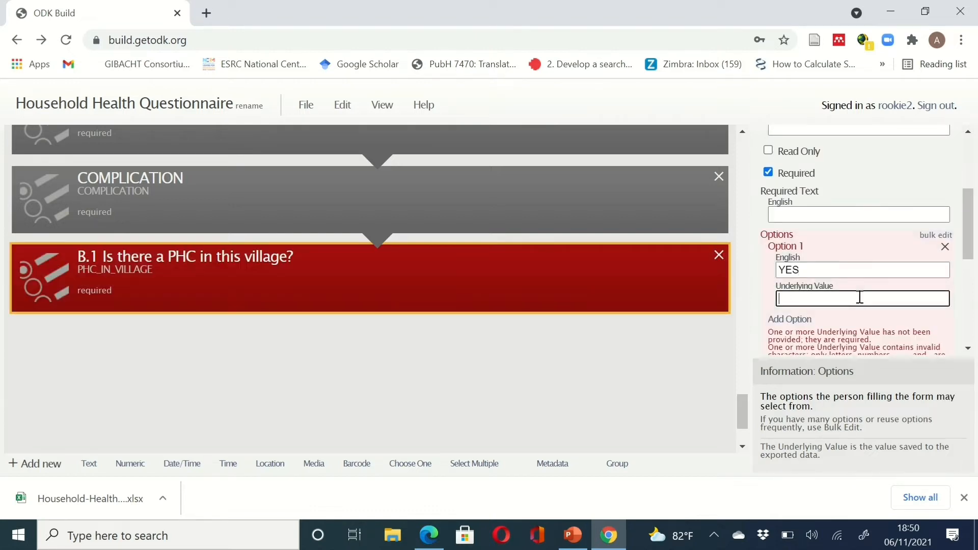
type("untitled")
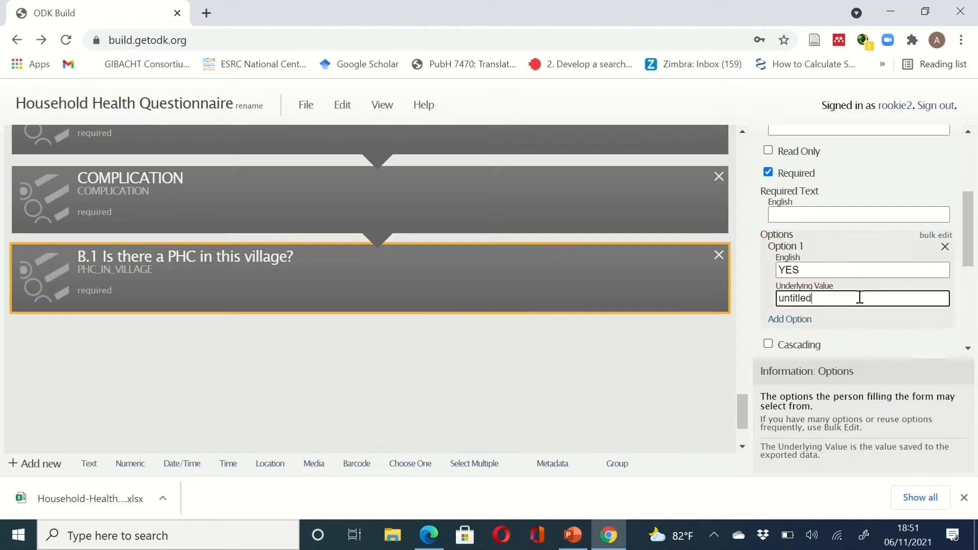
scroll(898, 284, "down", 1)
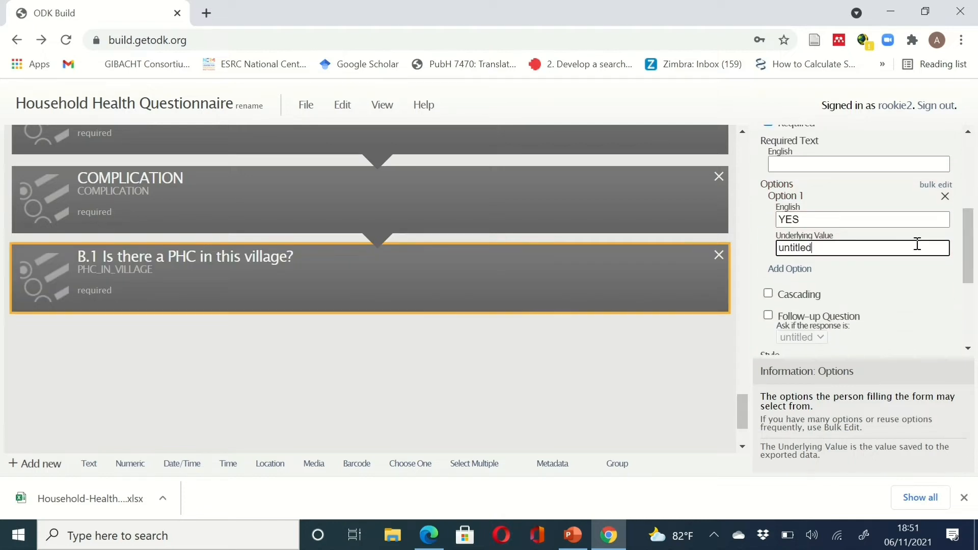
- Add a second answer option to B.1, then return to the sample questionnaire PDF
left_click(791, 269)
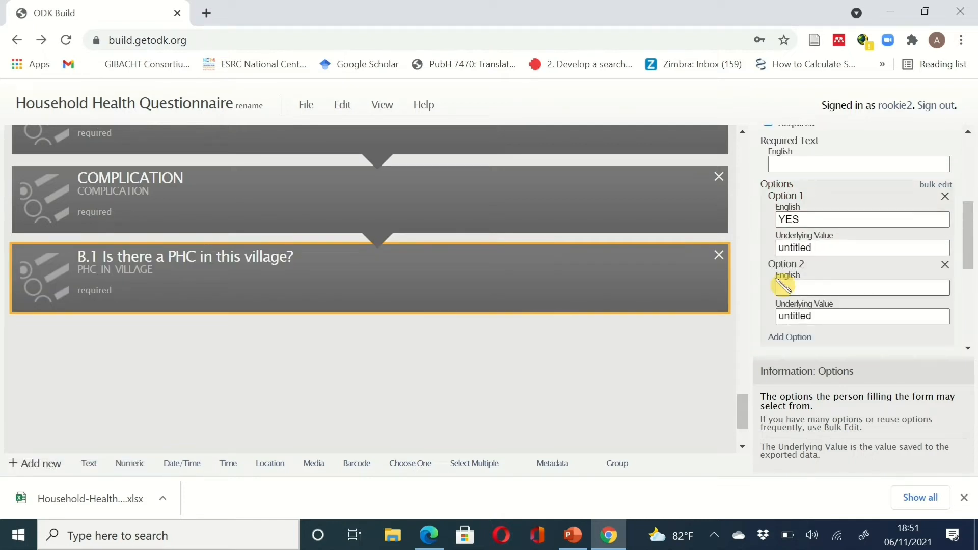
left_click(794, 289)
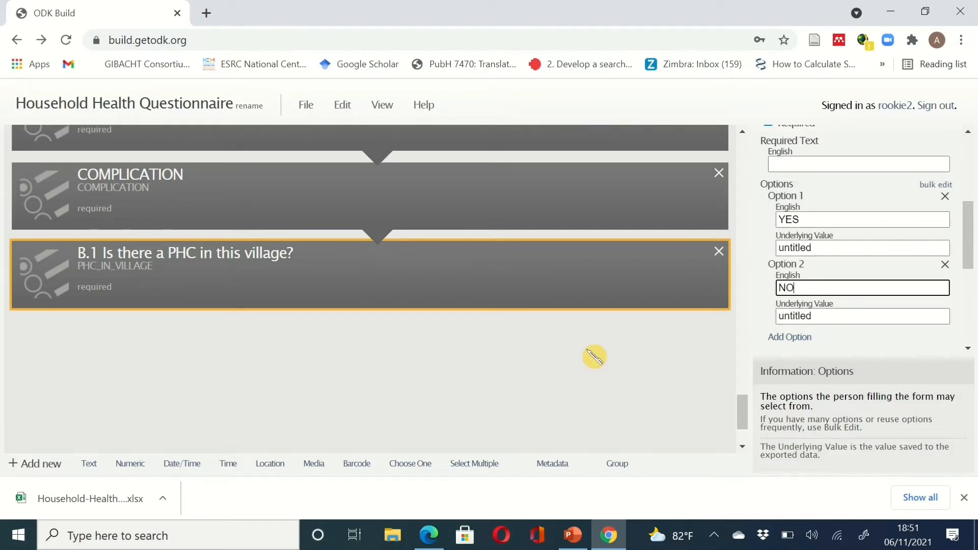
scroll(593, 356, "down", 1)
scroll(594, 357, "up", 2)
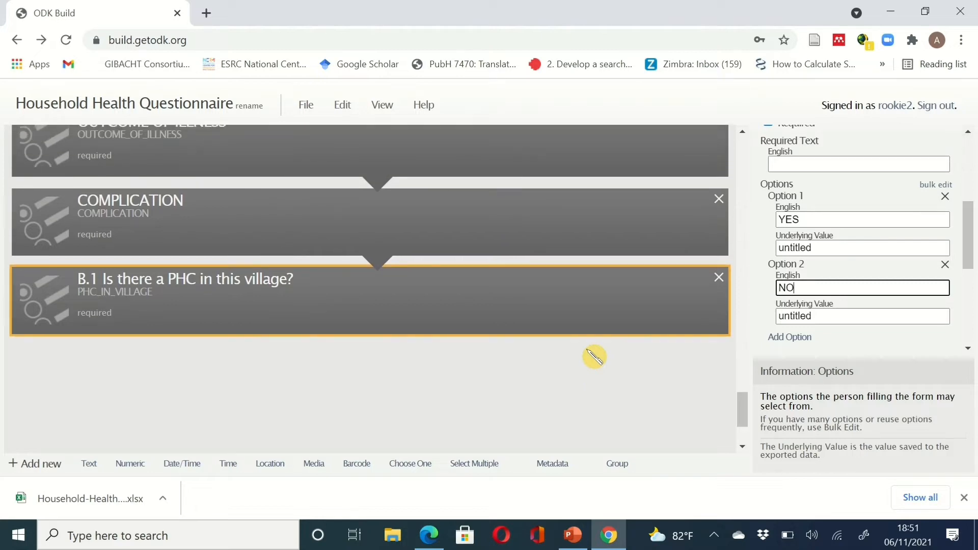
left_click(608, 535)
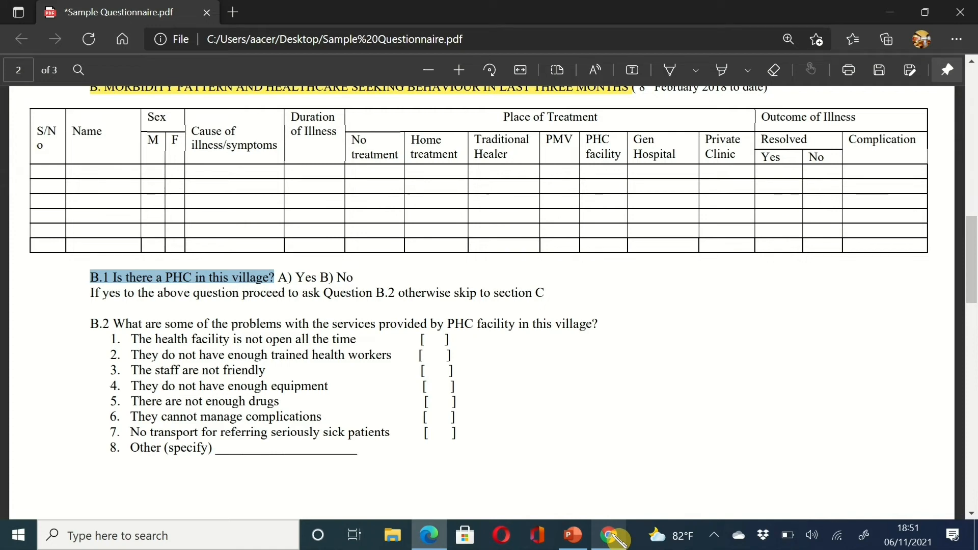
- Back in ODK Build, enable a follow-up question on B.1
left_click(610, 533)
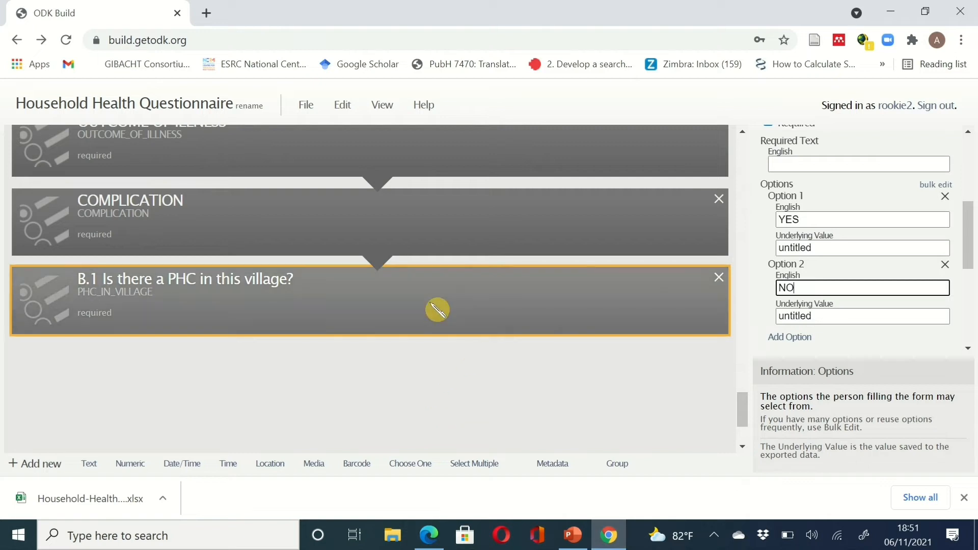
left_click_drag(972, 233, 975, 298)
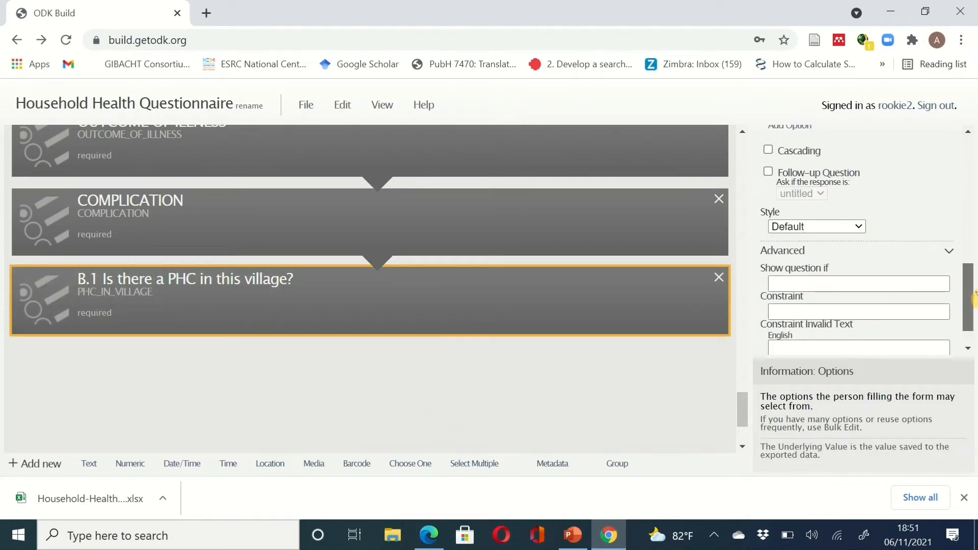
left_click(769, 172)
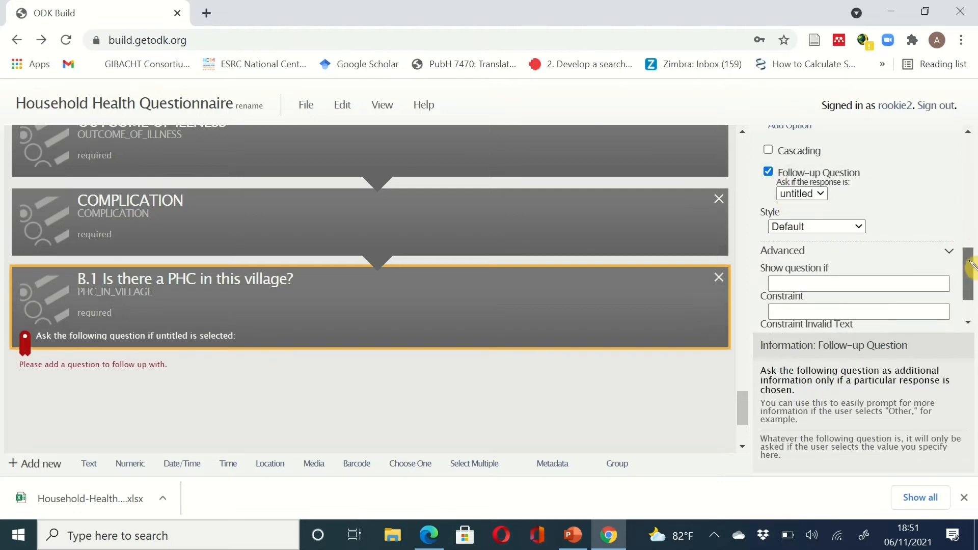
left_click(822, 194)
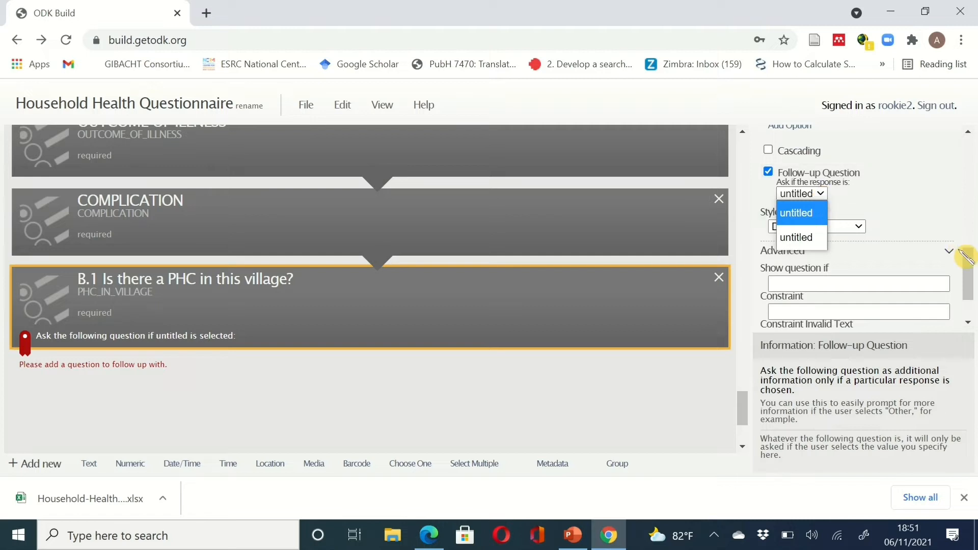
left_click_drag(971, 262, 971, 229)
- Set B.1's option values to YES and NO and trigger the follow-up on YES
left_click_drag(826, 182, 763, 181)
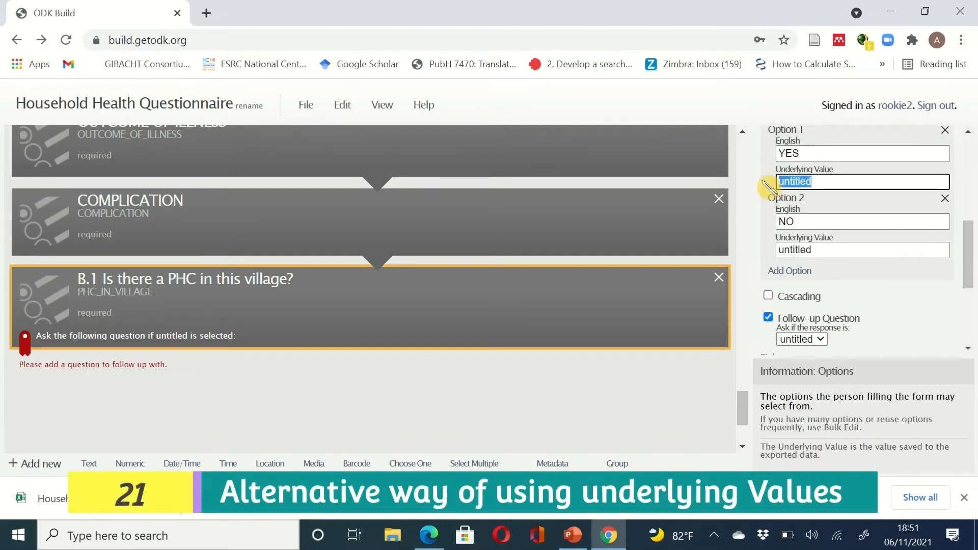
type("YES")
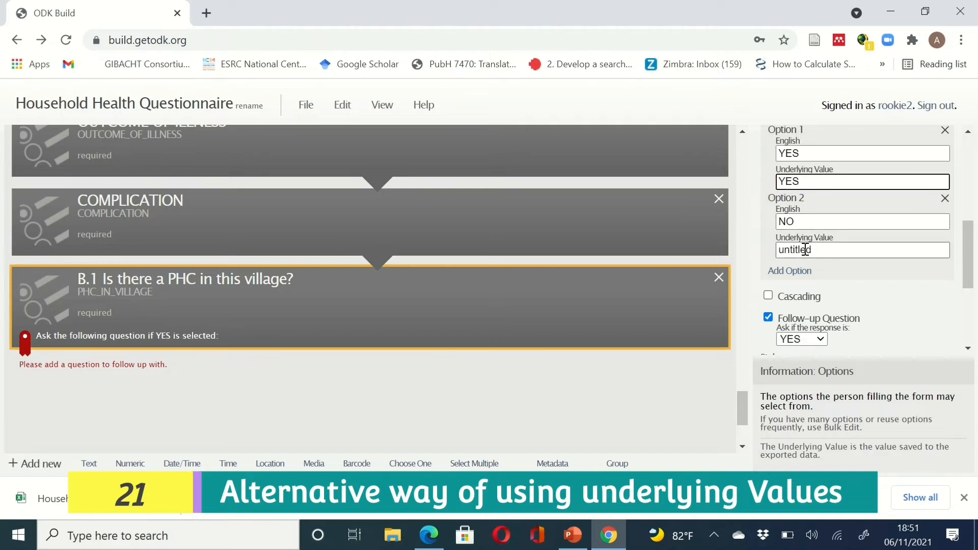
left_click_drag(808, 250, 760, 253)
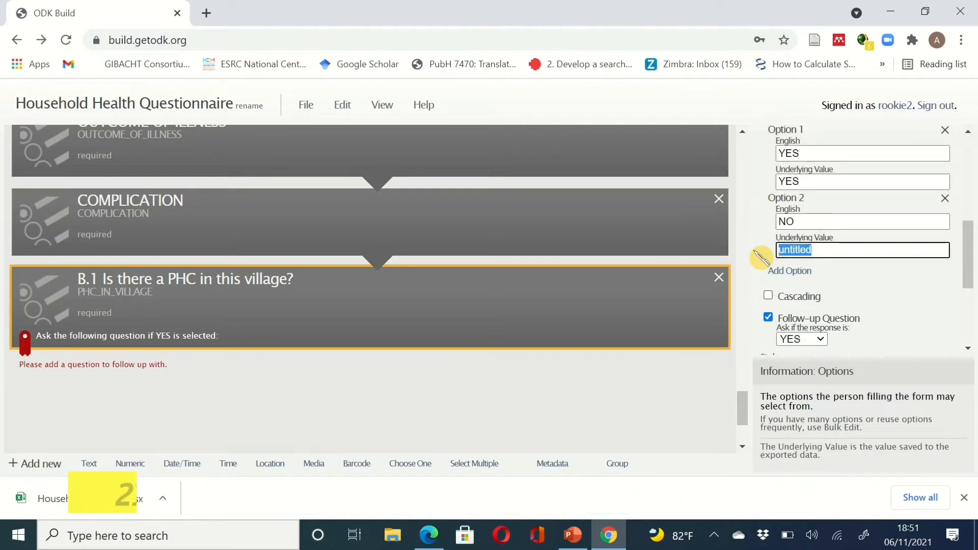
type("NO")
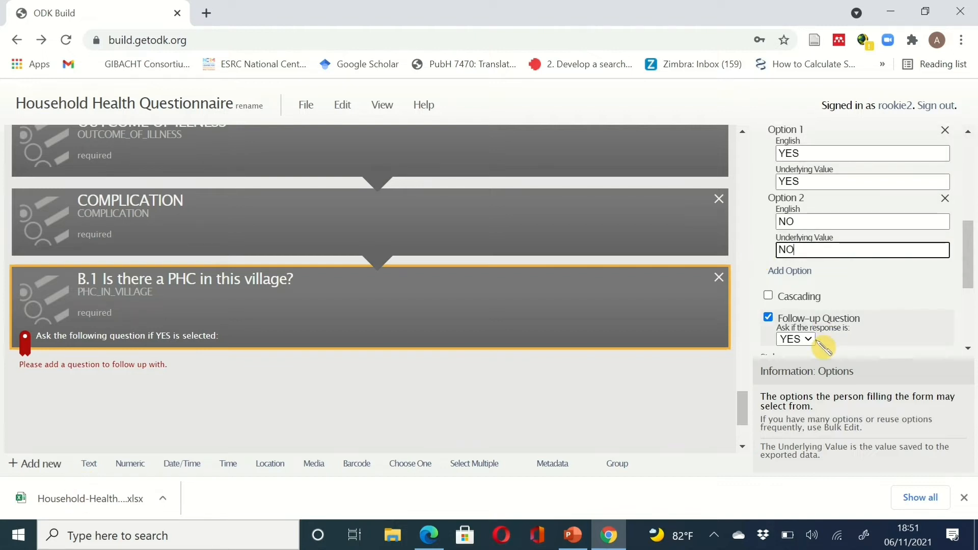
left_click(810, 339)
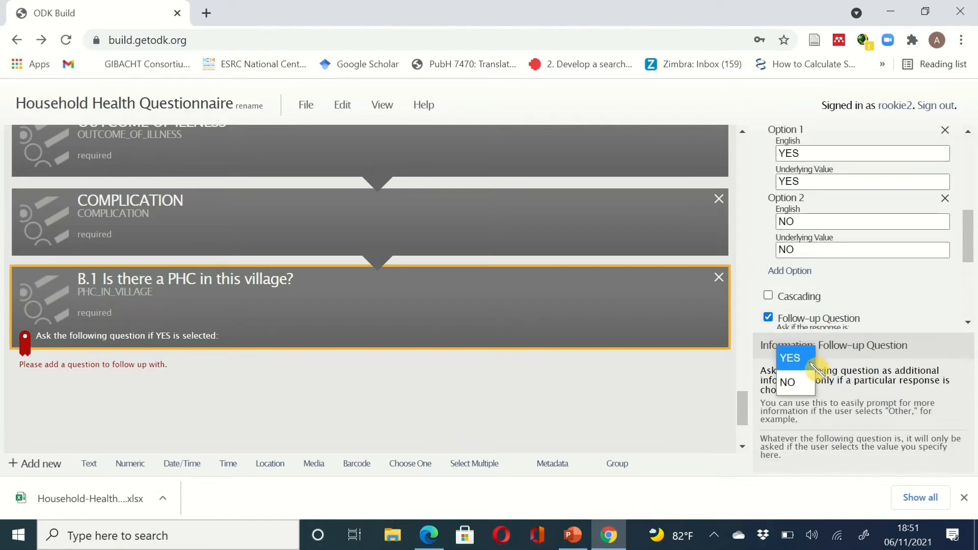
left_click(811, 358)
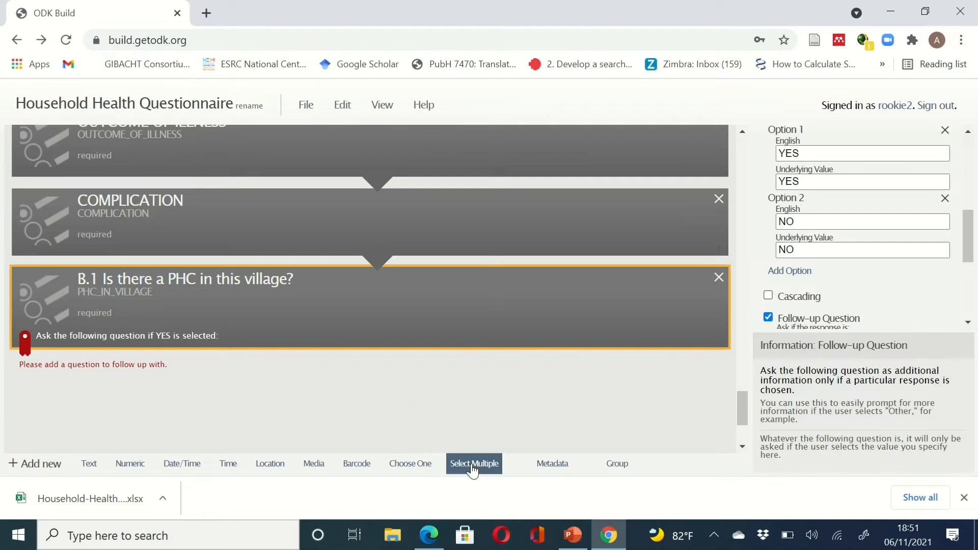
- Add a Select Multiple follow-up question under B.1 and switch to the questionnaire PDF
left_click(473, 465)
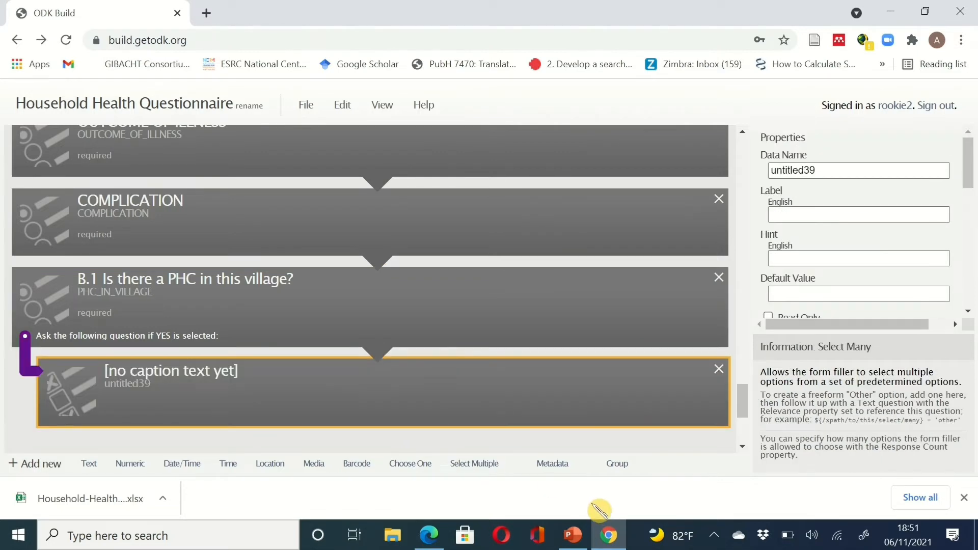
left_click(608, 534)
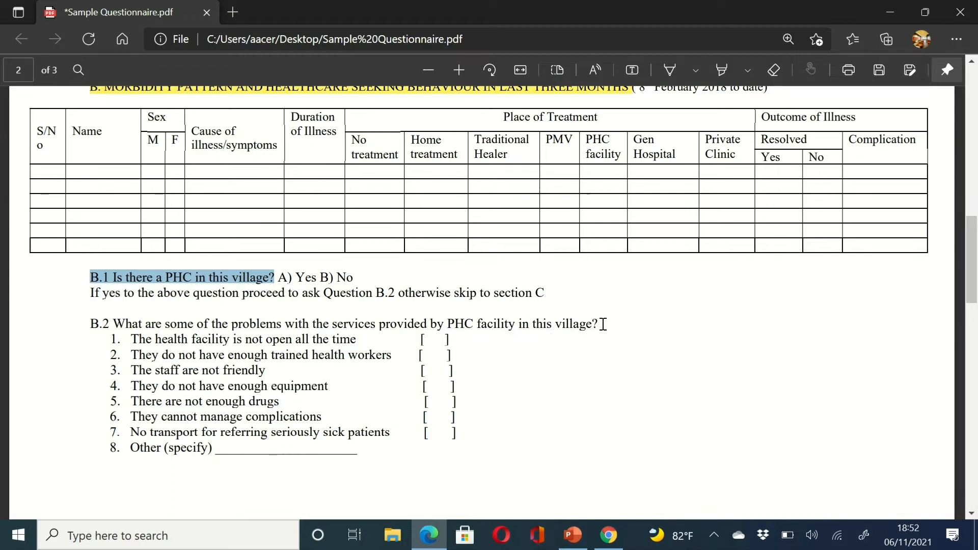
- Paste the PDF's B.2 PHC service problems question as the label and set data name PHC_PROBLEMS
left_click_drag(604, 324, 81, 327)
key("ctrl+c")
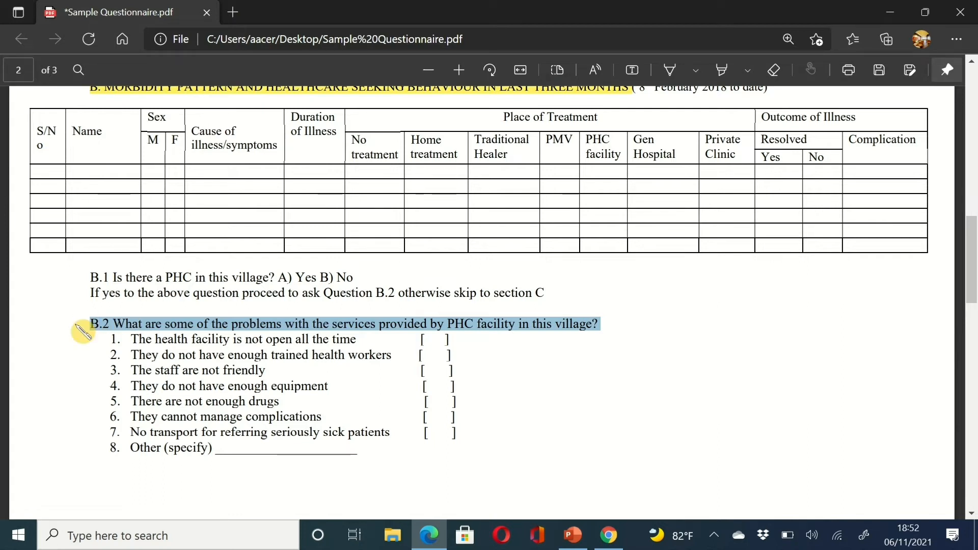
left_click(609, 536)
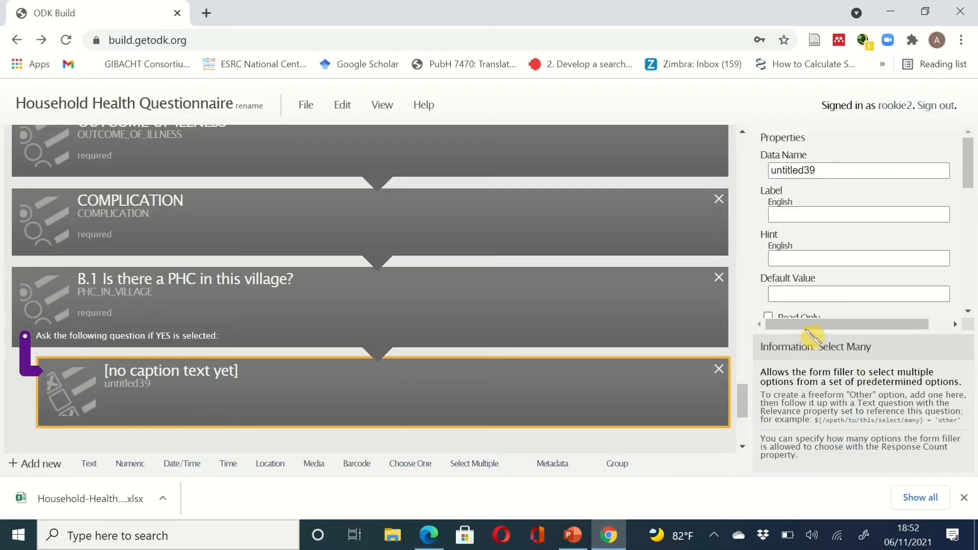
left_click(816, 213)
key("ctrl+v")
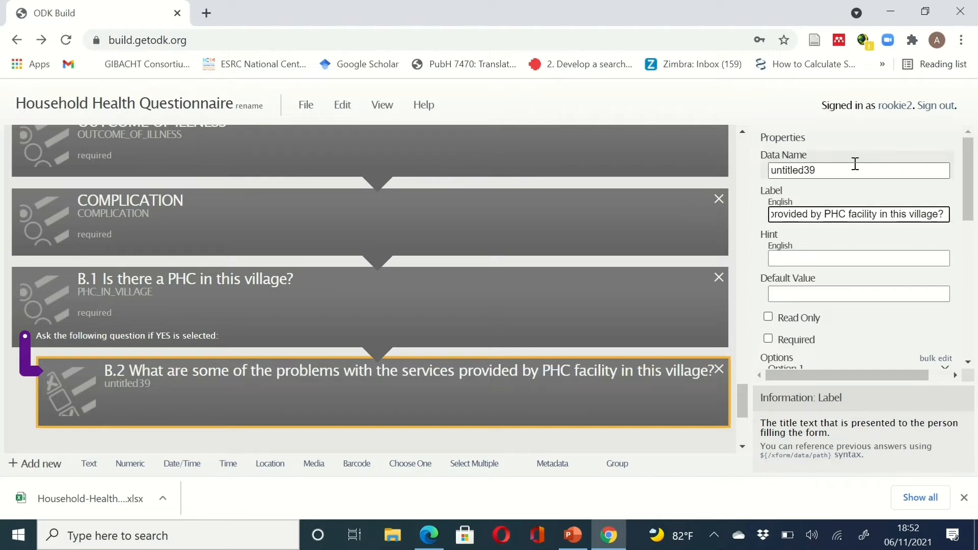
left_click_drag(852, 168, 775, 169)
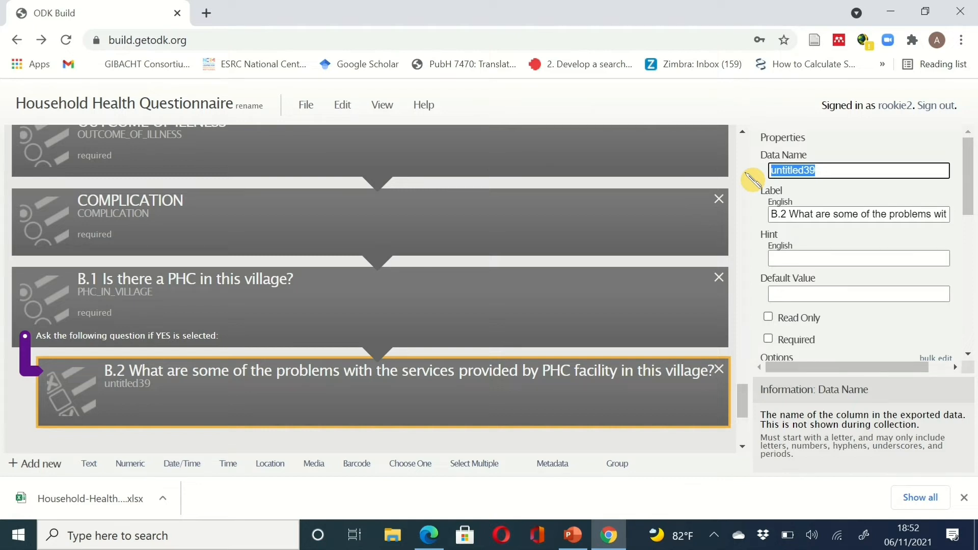
type("PHC_PROBLEMS")
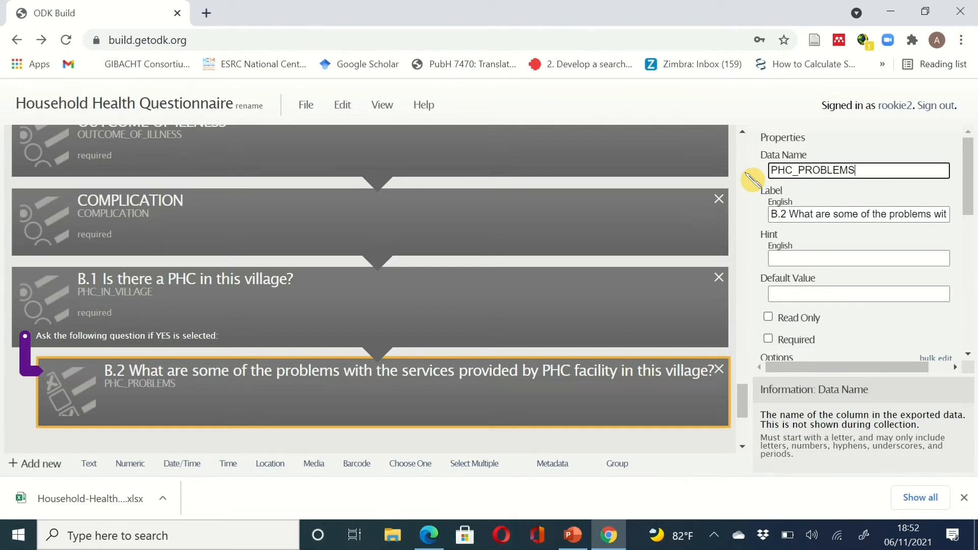
type("?")
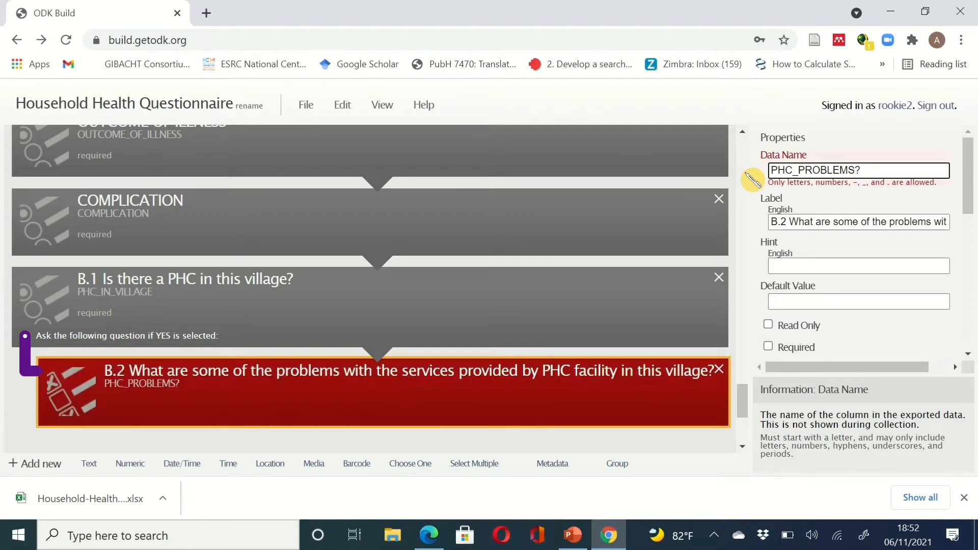
key("BackSpace")
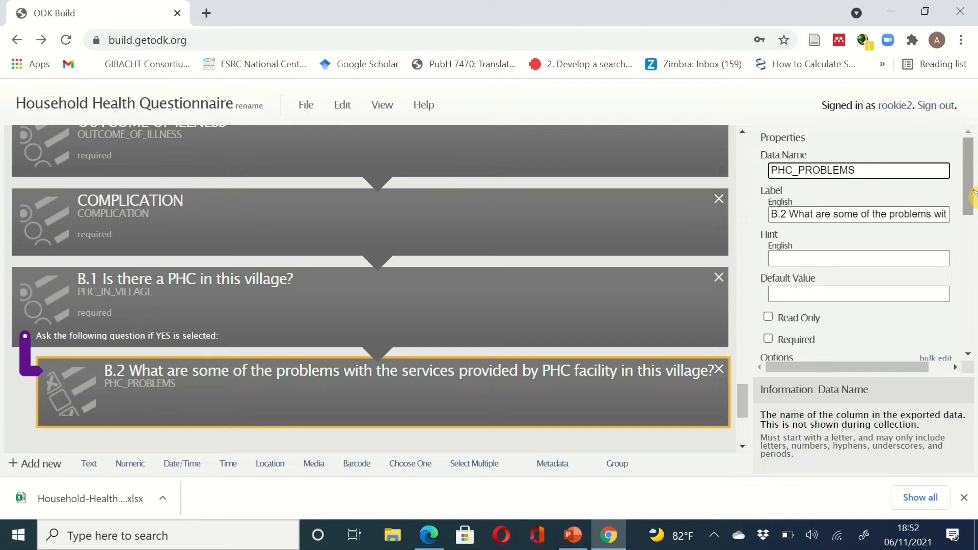
left_click_drag(969, 147, 973, 257)
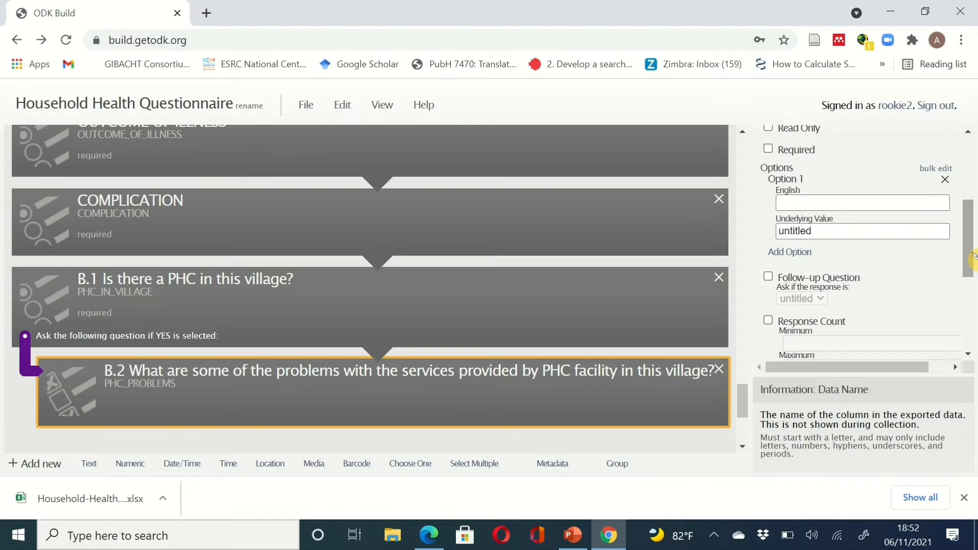
- Fill B.2's option 1 with the PDF's first answer (facility not always open), value 1
left_click(608, 535)
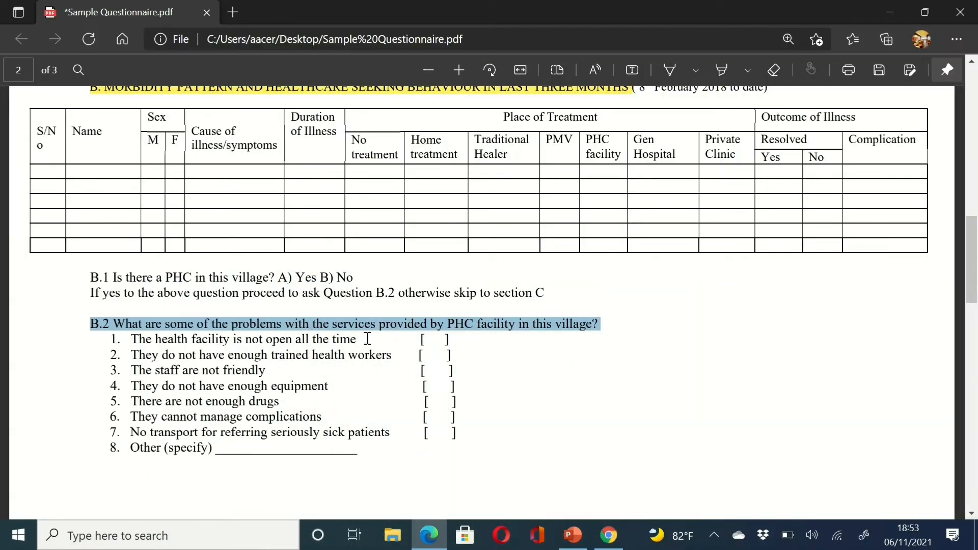
left_click_drag(367, 339, 137, 342)
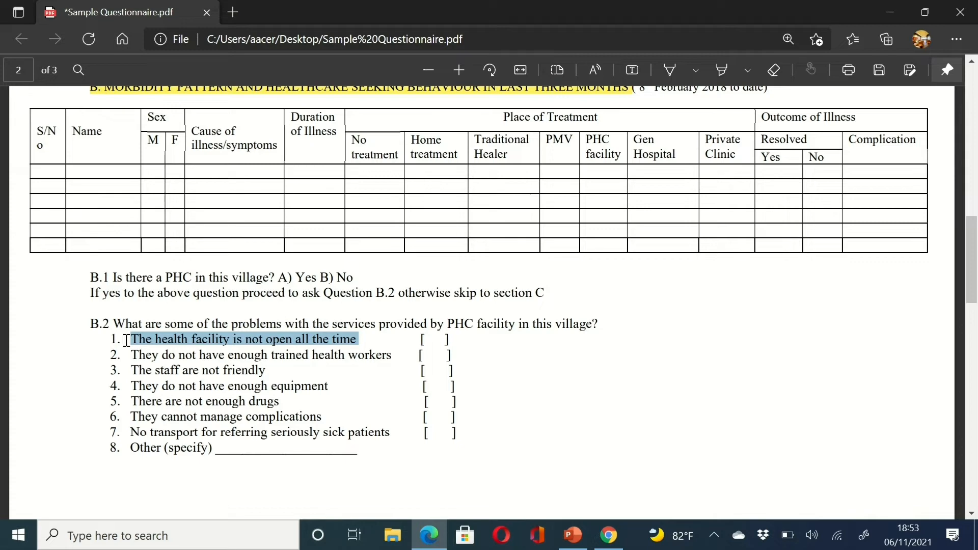
left_click(609, 535)
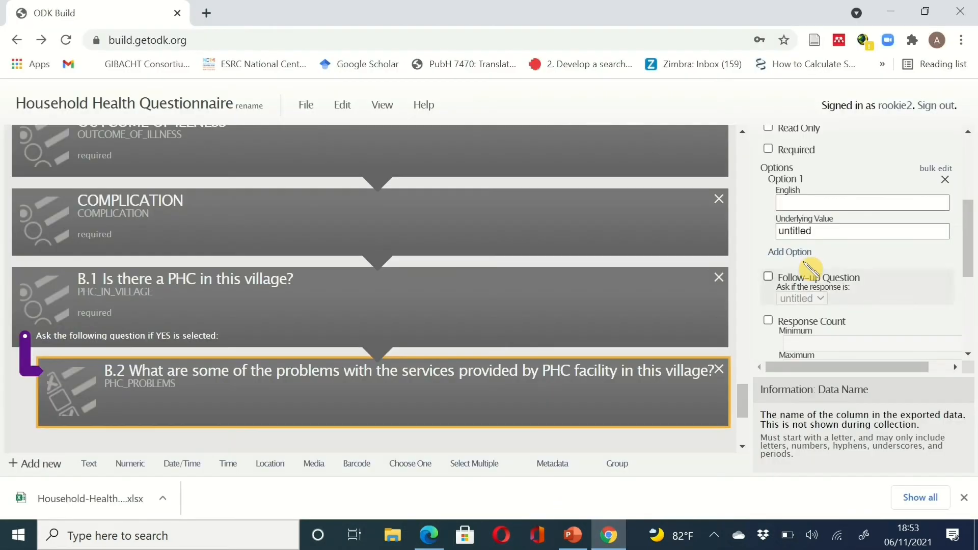
left_click(817, 202)
type("The health facility is not open all the time")
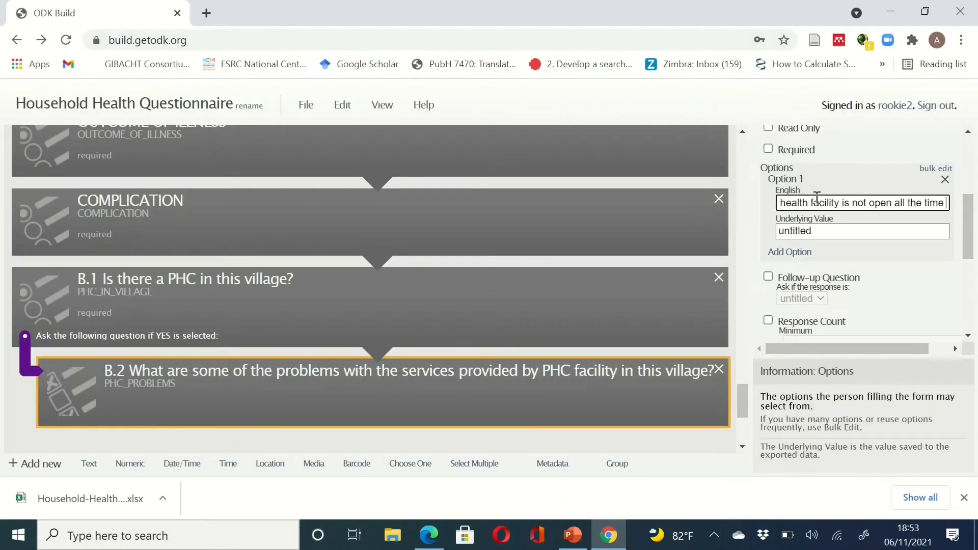
left_click(925, 231)
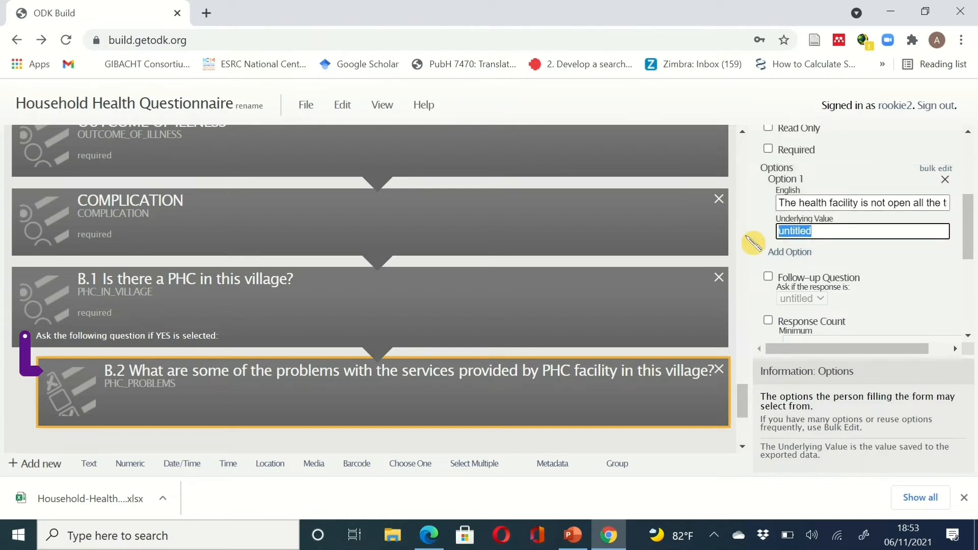
type("1")
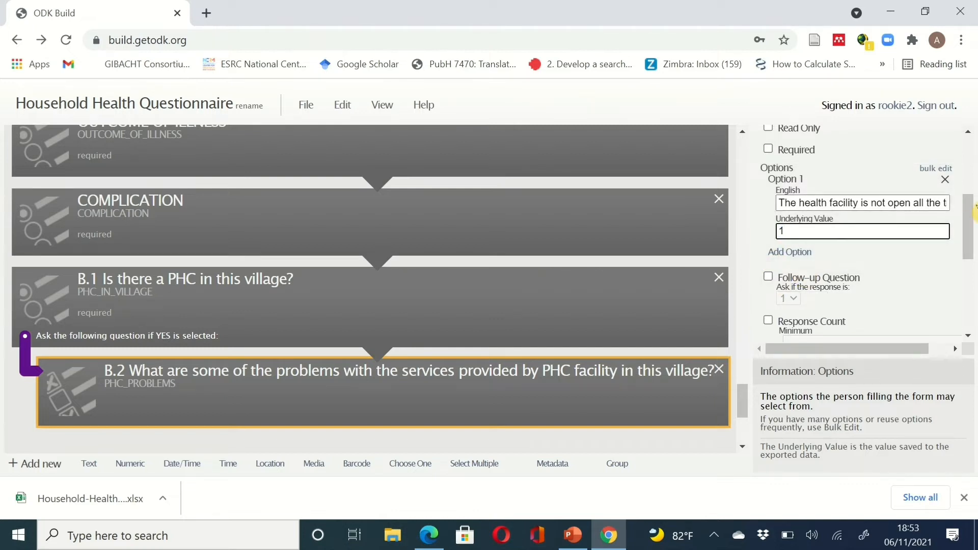
- Add answer options to B.2 until it has eight
left_click(790, 252)
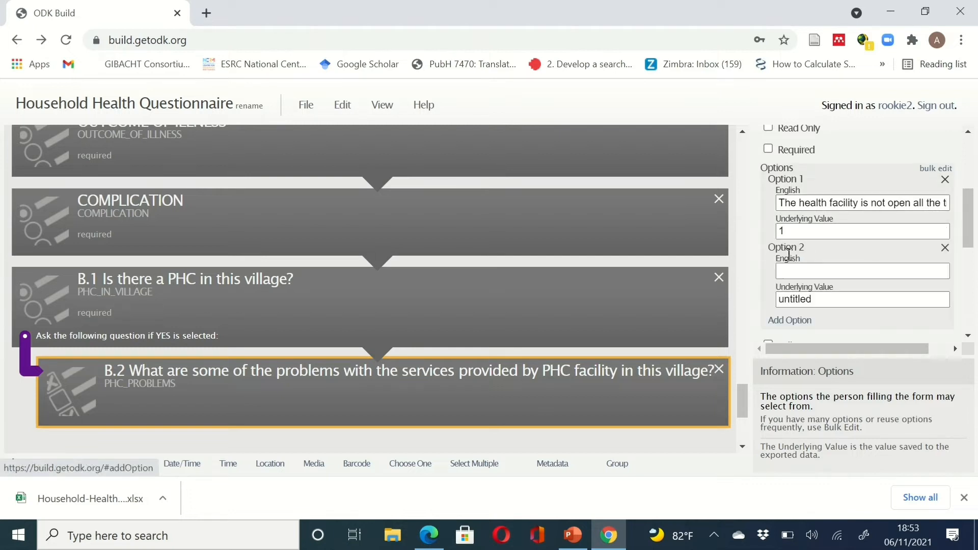
left_click(792, 322)
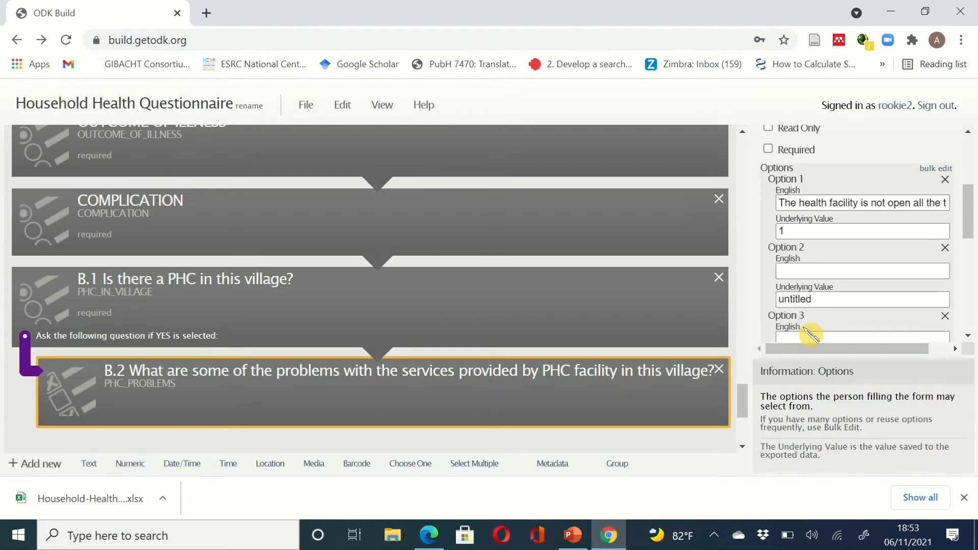
scroll(815, 332, "down", 2)
left_click(798, 312)
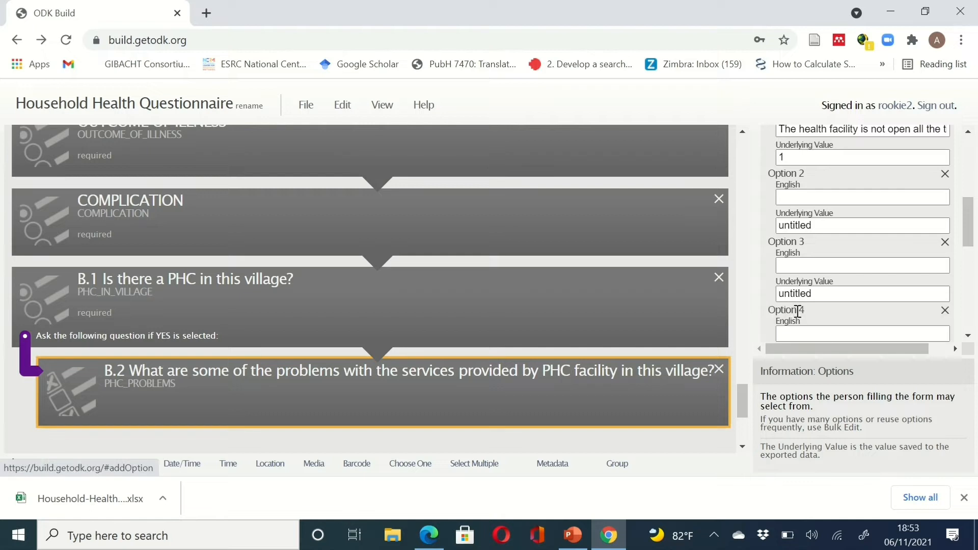
scroll(798, 311, "down", 2)
left_click(797, 312)
scroll(798, 311, "down", 2)
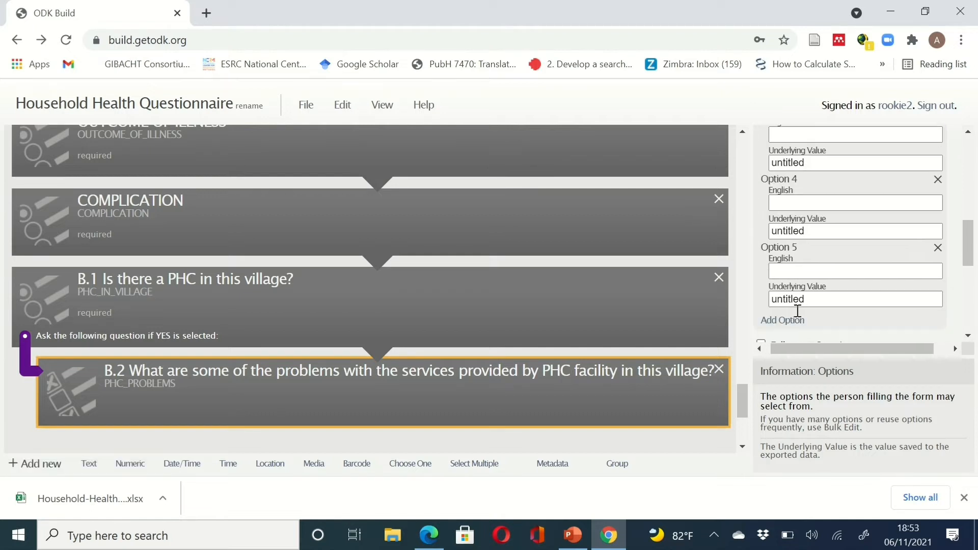
left_click(795, 308)
scroll(797, 306, "down", 2)
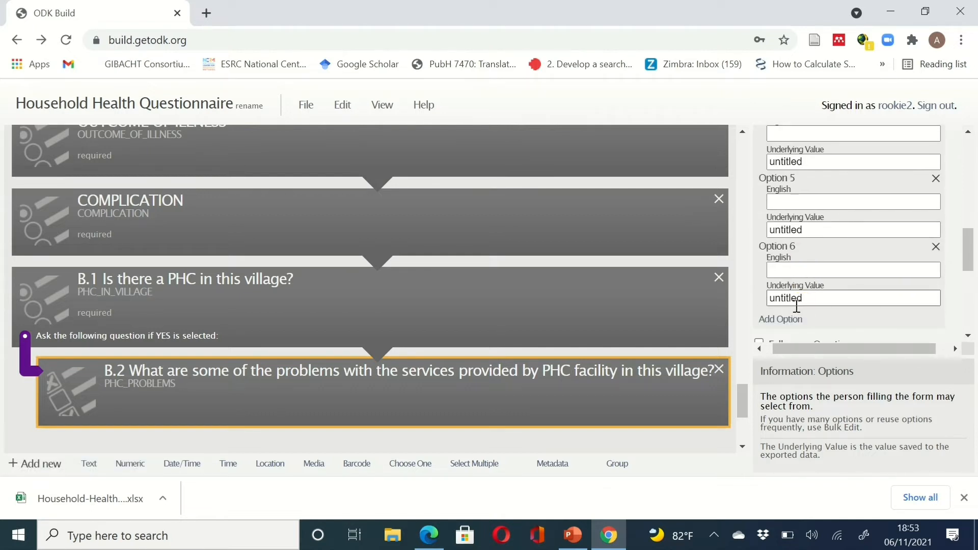
left_click(797, 319)
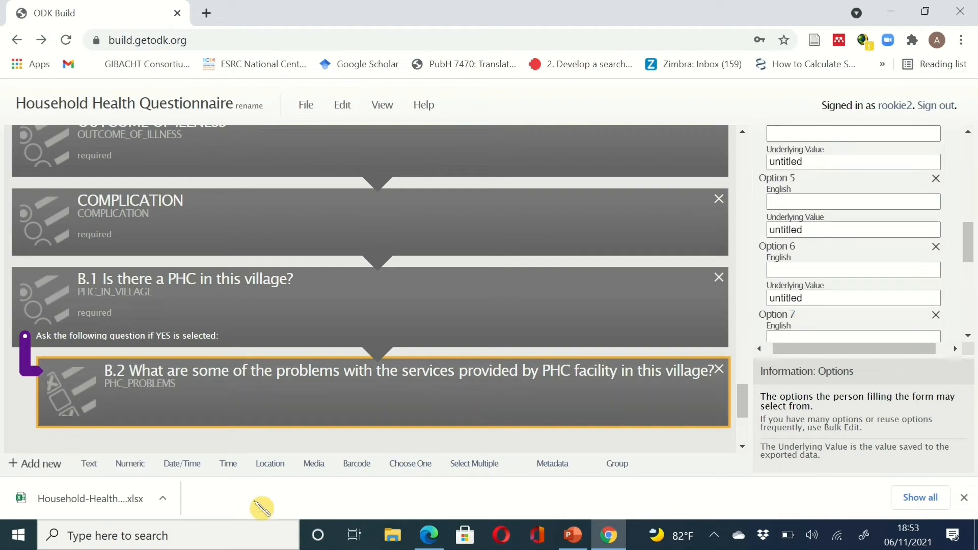
left_click(609, 534)
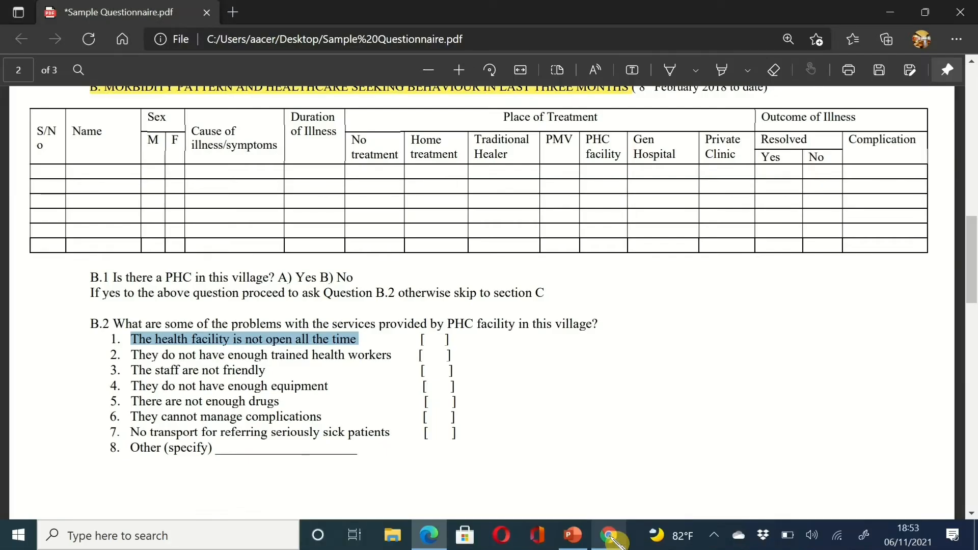
left_click(610, 535)
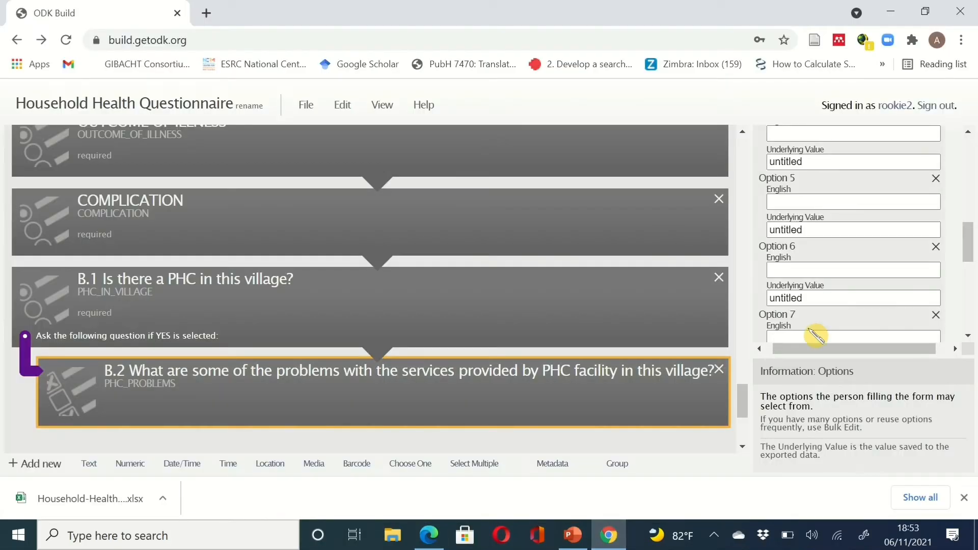
scroll(815, 336, "down", 3)
left_click(800, 314)
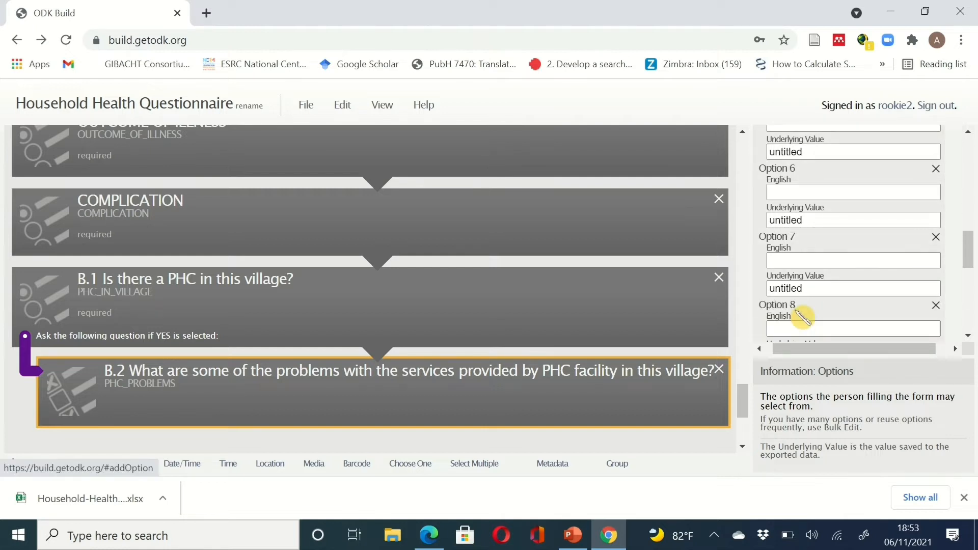
scroll(803, 317, "up", 10)
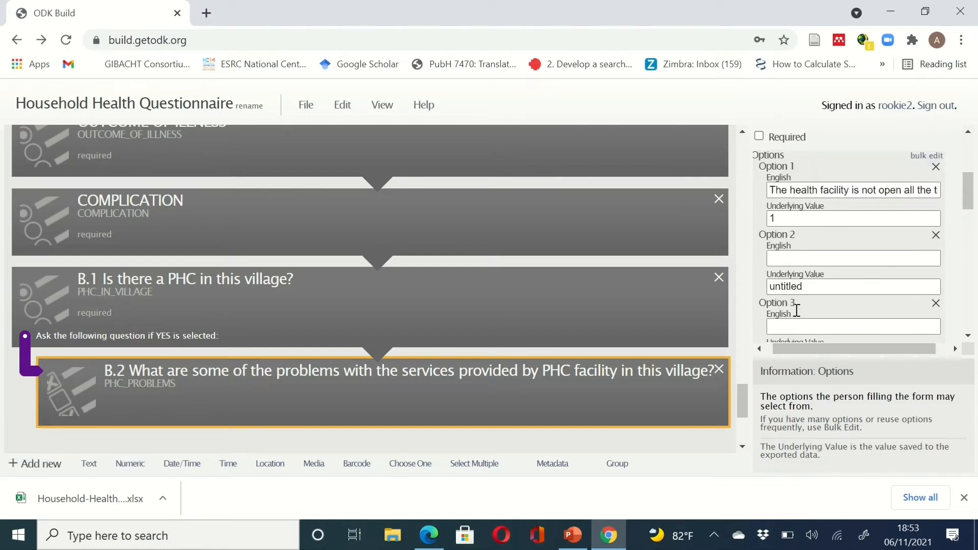
- Fill option 2 with the PDF's too-few-trained-health-workers answer, value 2
left_click(610, 539)
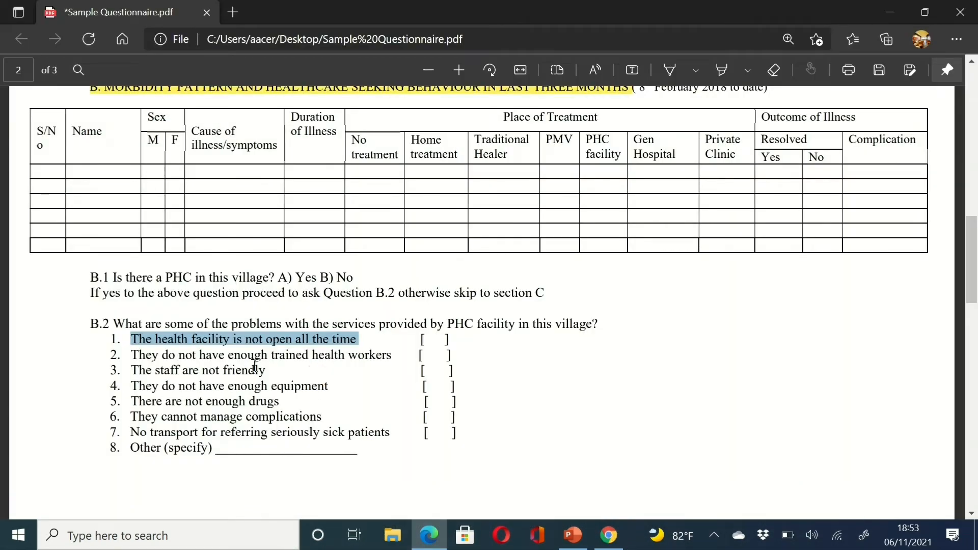
left_click_drag(398, 359, 129, 365)
key("ctrl+c")
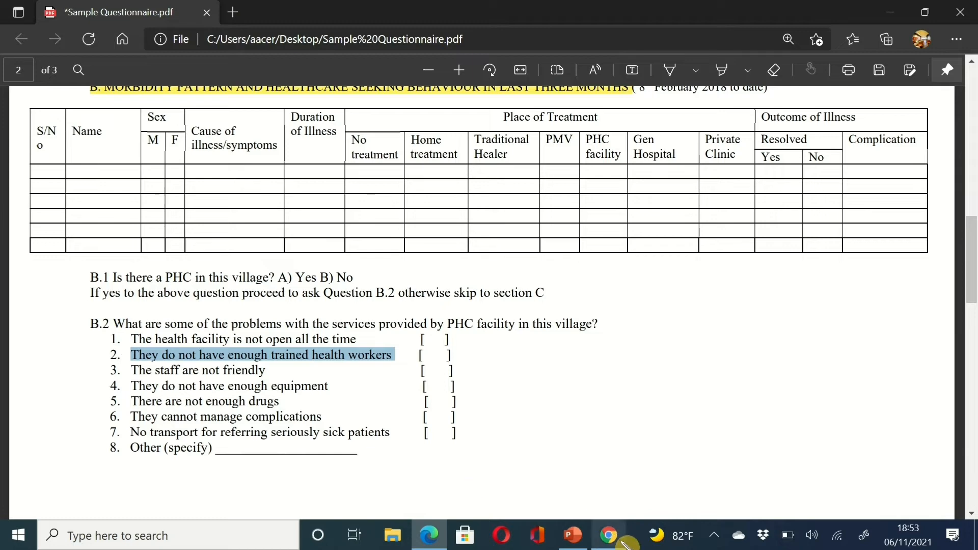
left_click(610, 535)
left_click(793, 258)
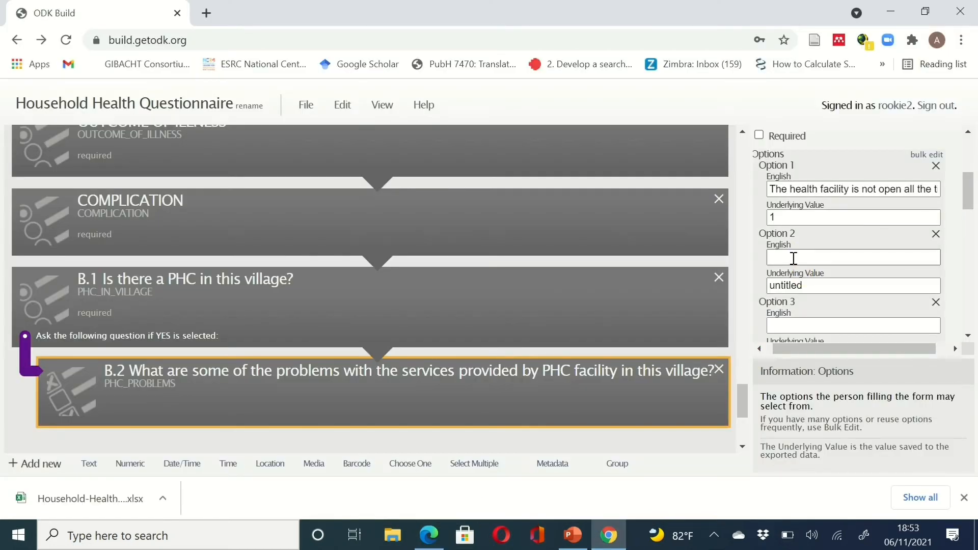
key("ctrl+v")
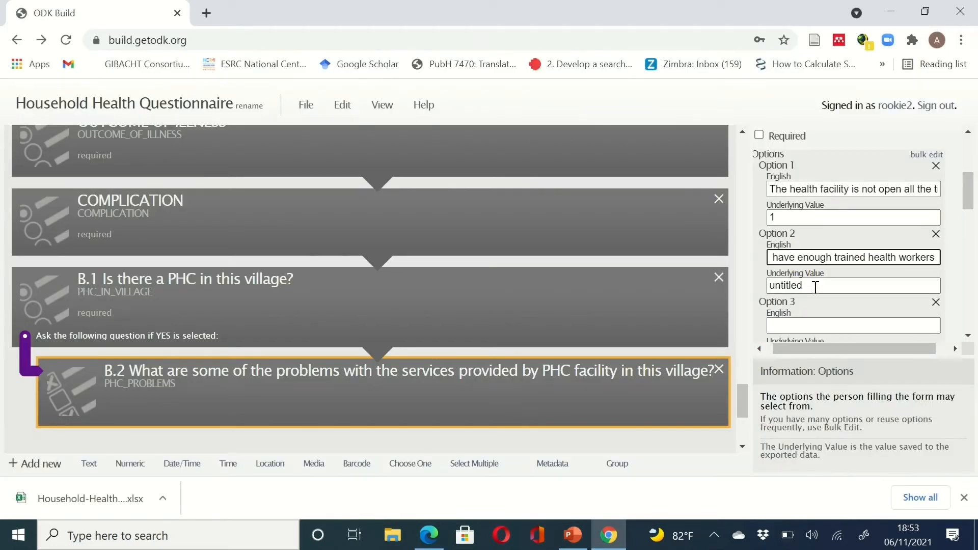
double_click(814, 284)
type("2")
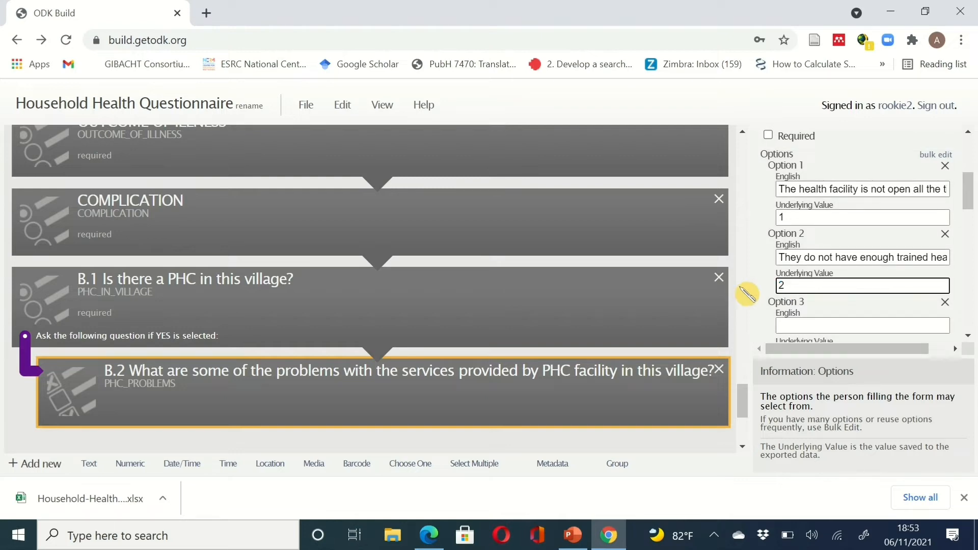
- Label option 3 'The staff are not friendly' from the PDF
left_click(788, 325)
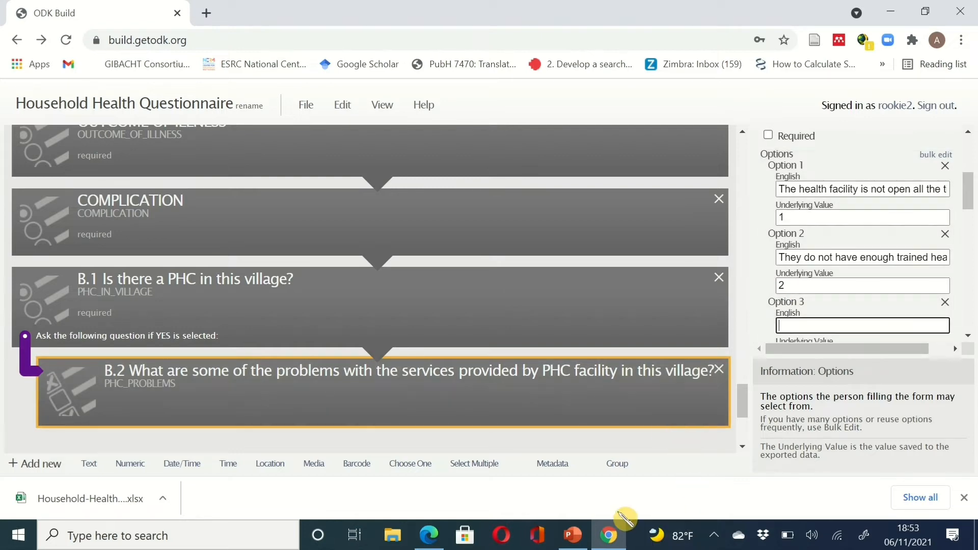
left_click(612, 538)
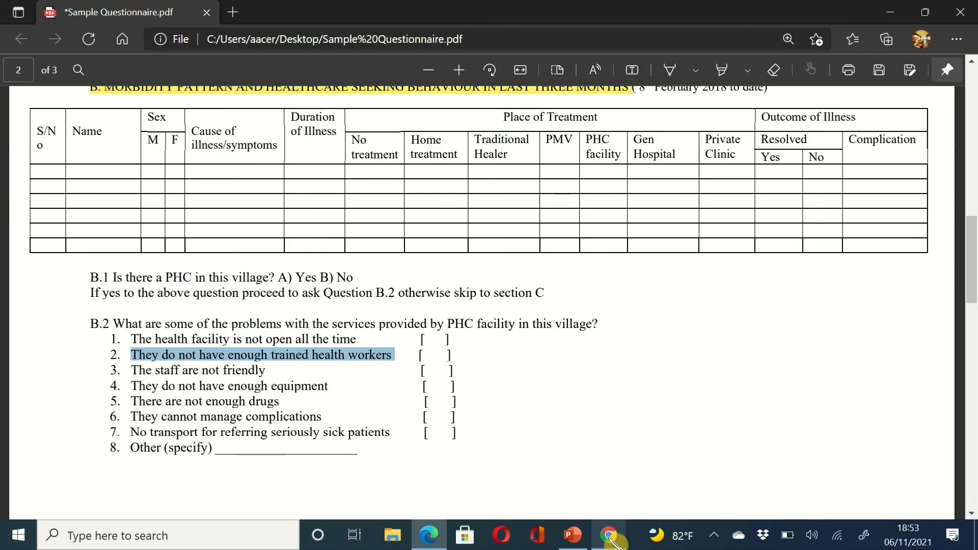
left_click(612, 538)
left_click(611, 537)
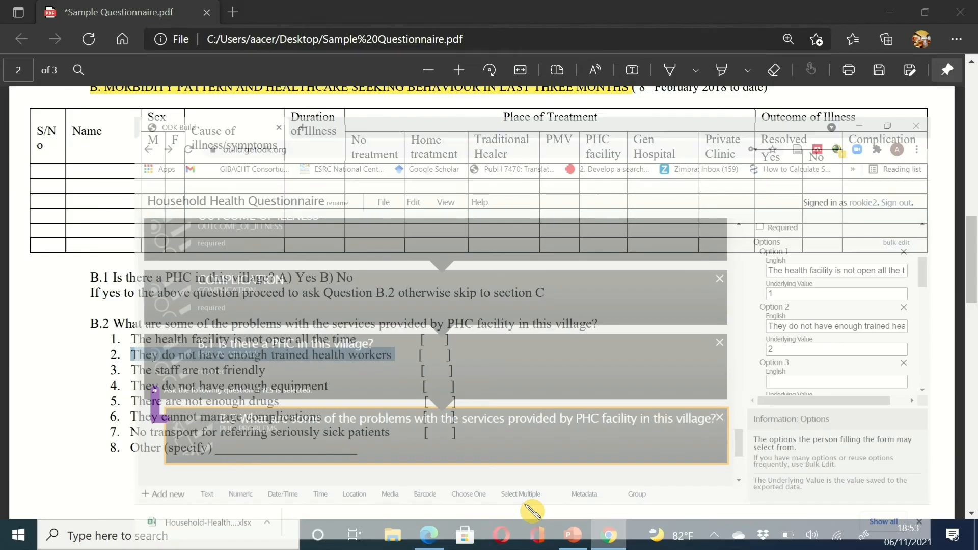
left_click_drag(270, 370, 123, 368)
key("ctrl+c")
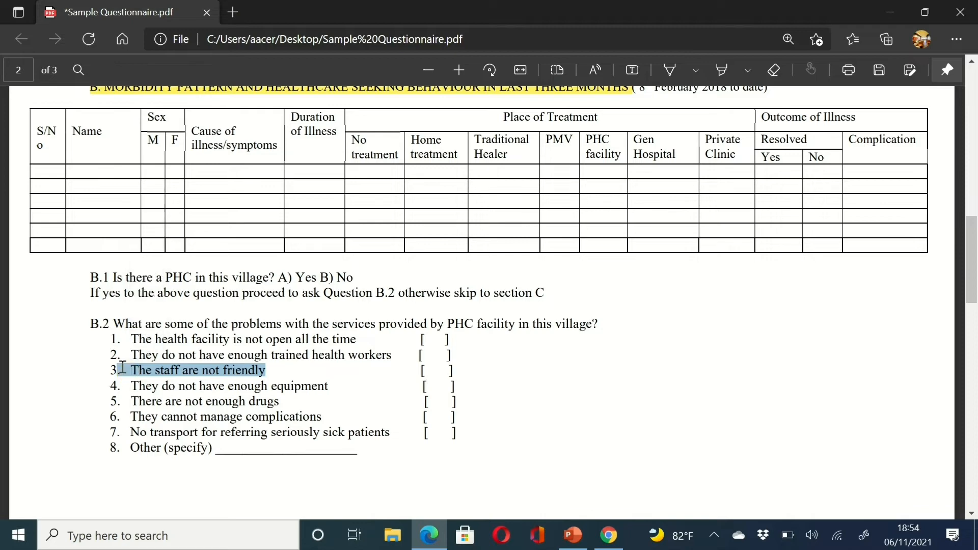
left_click(609, 535)
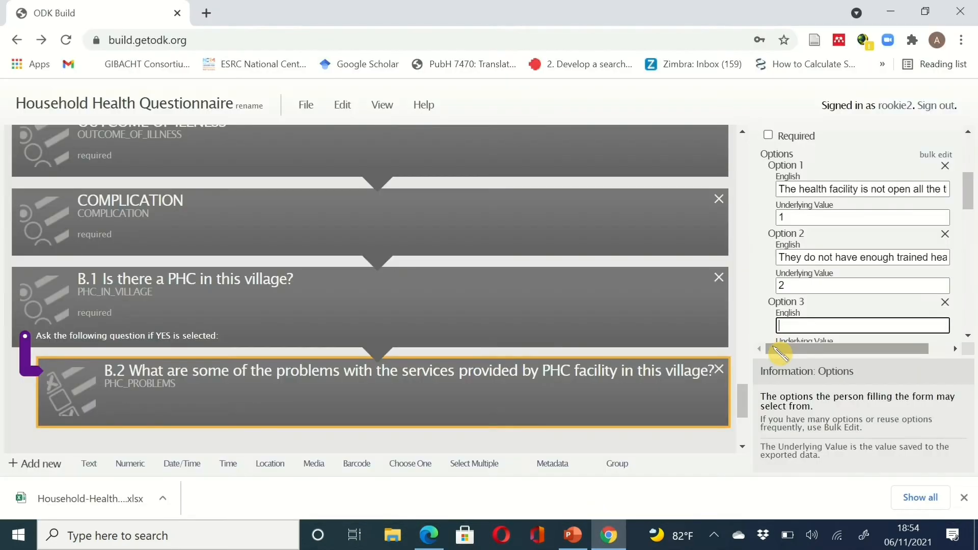
left_click(814, 324)
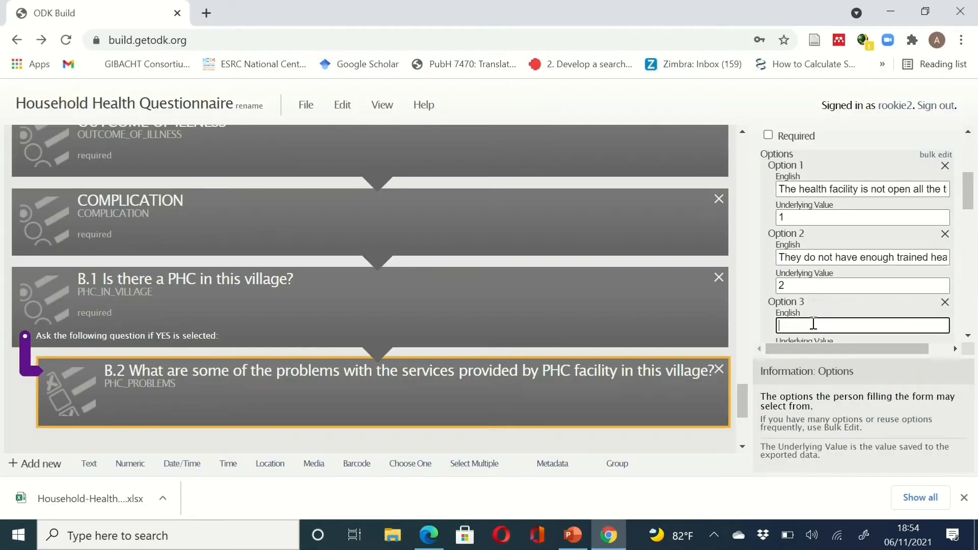
key("ctrl+v")
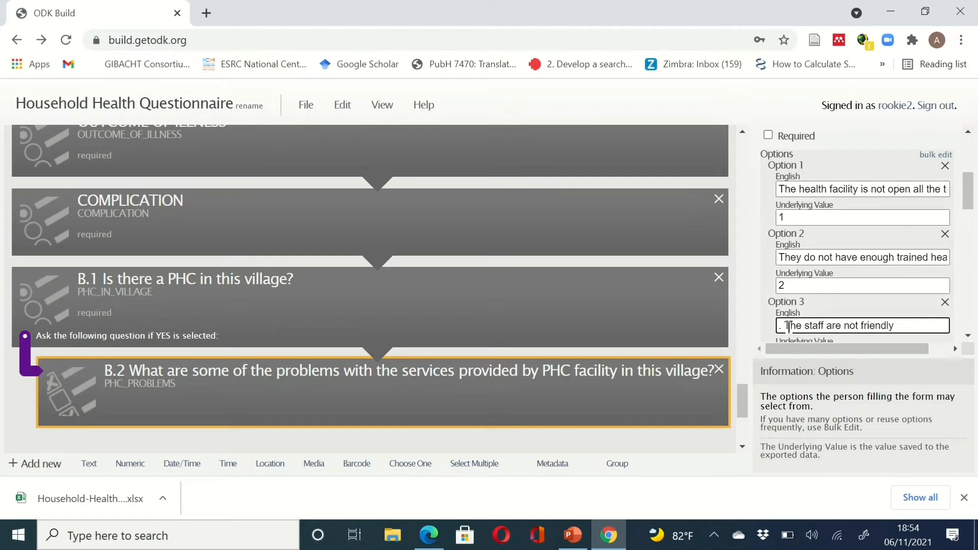
key("BackSpace")
key("BackSpace")
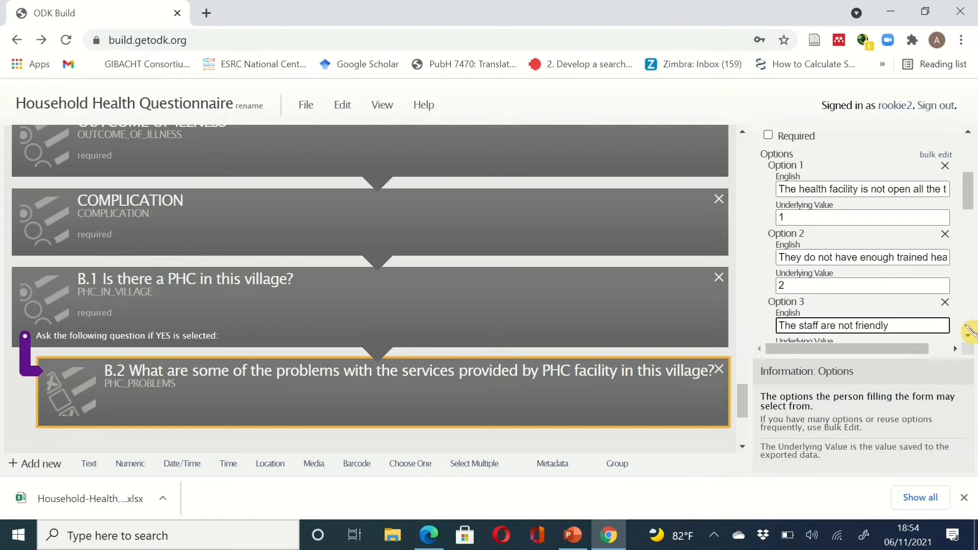
- Give option 3 the underlying value 3
scroll(968, 339, "down", 4)
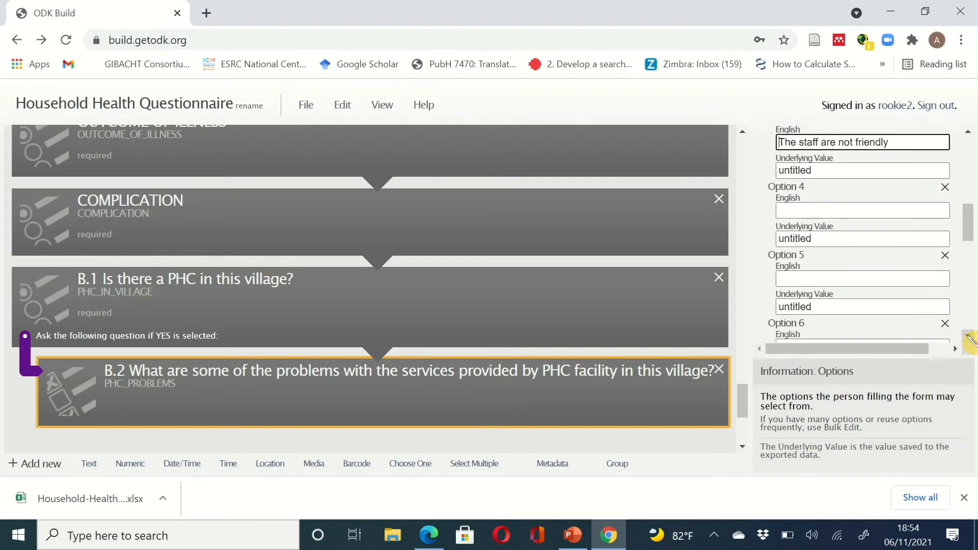
left_click(811, 211)
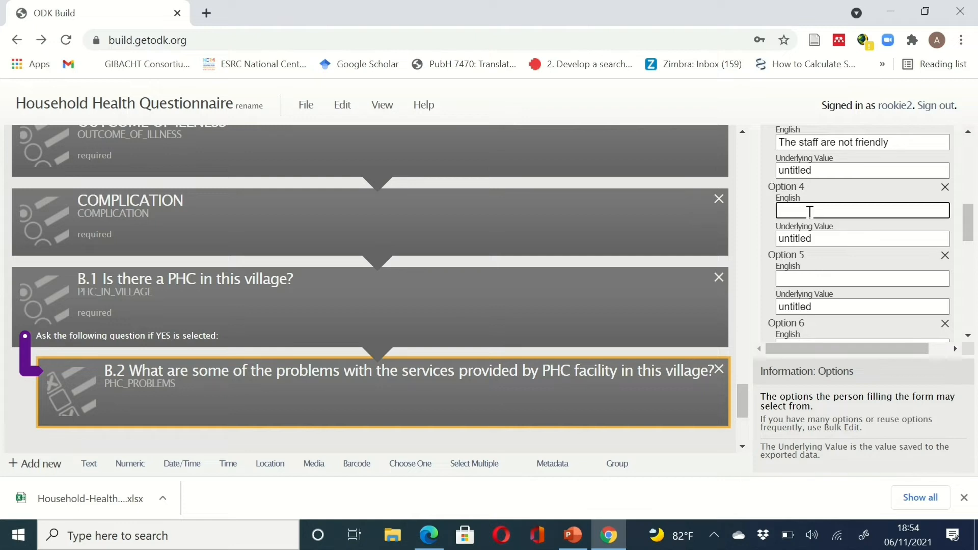
left_click_drag(806, 170, 771, 176)
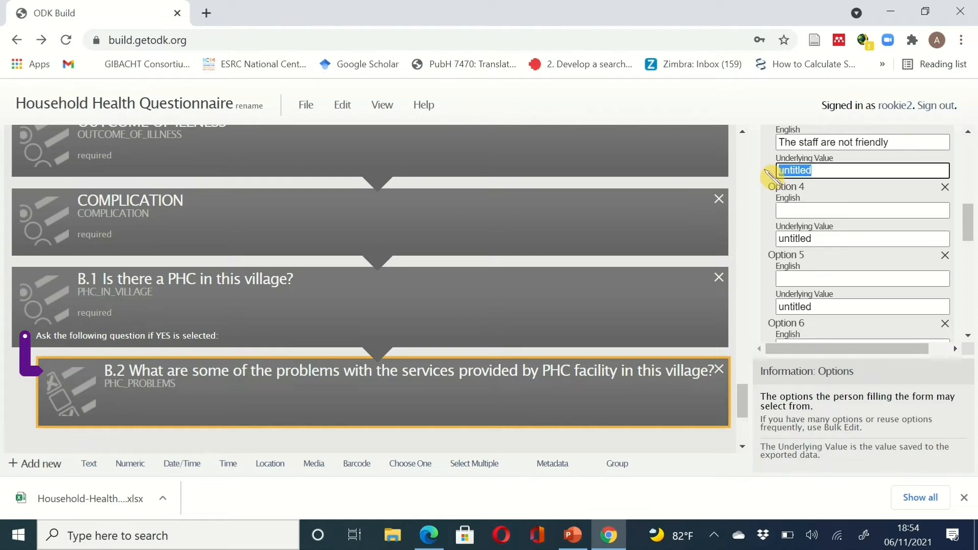
type("3")
left_click(800, 213)
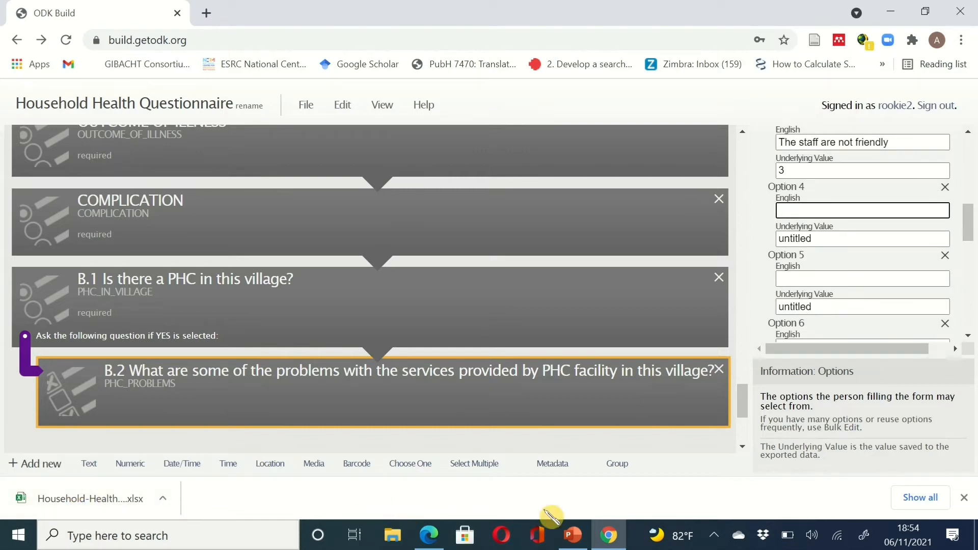
- Fill option 4 with 'They do not have enough equipment', value 4
left_click(429, 535)
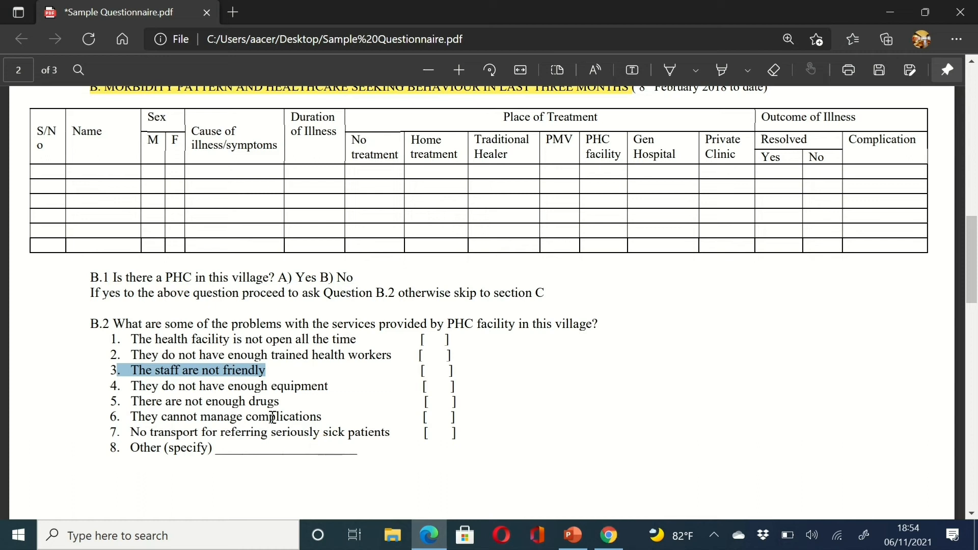
left_click_drag(332, 387, 125, 389)
key("ctrl+c")
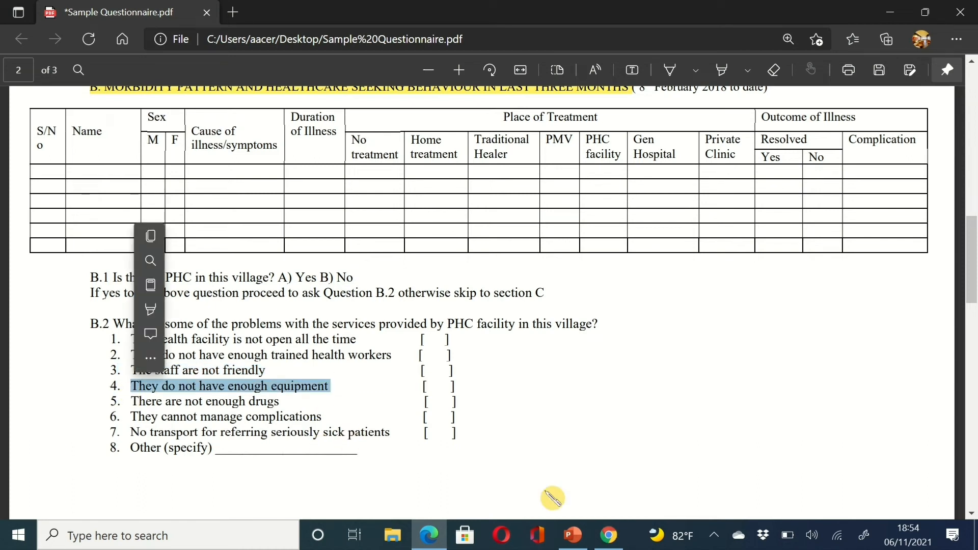
left_click(609, 535)
left_click(794, 210)
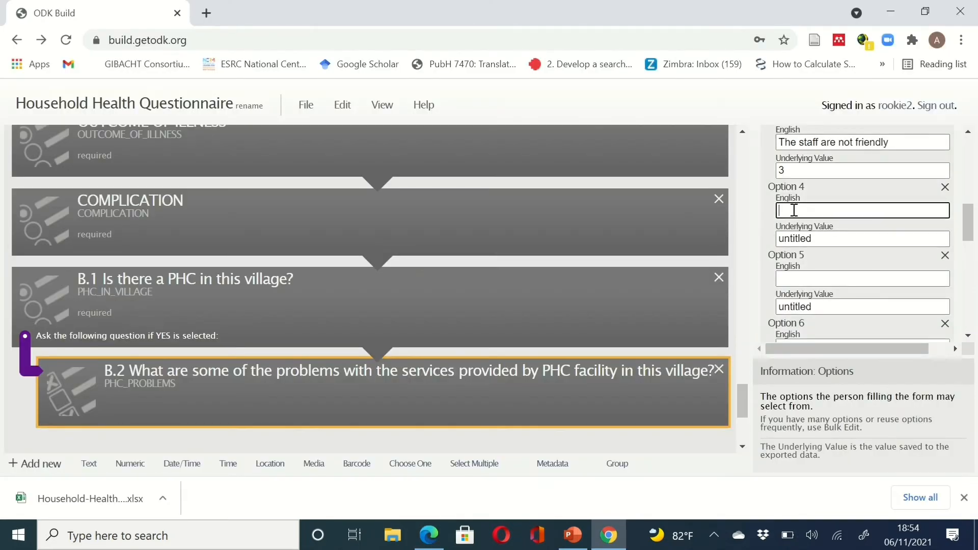
key("ctrl+v")
left_click_drag(830, 238, 770, 240)
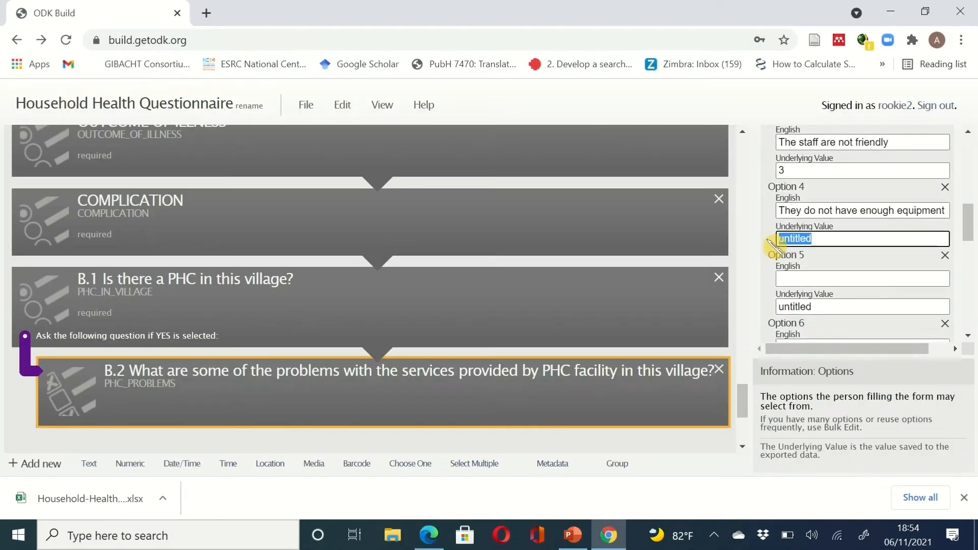
type("4")
left_click(795, 279)
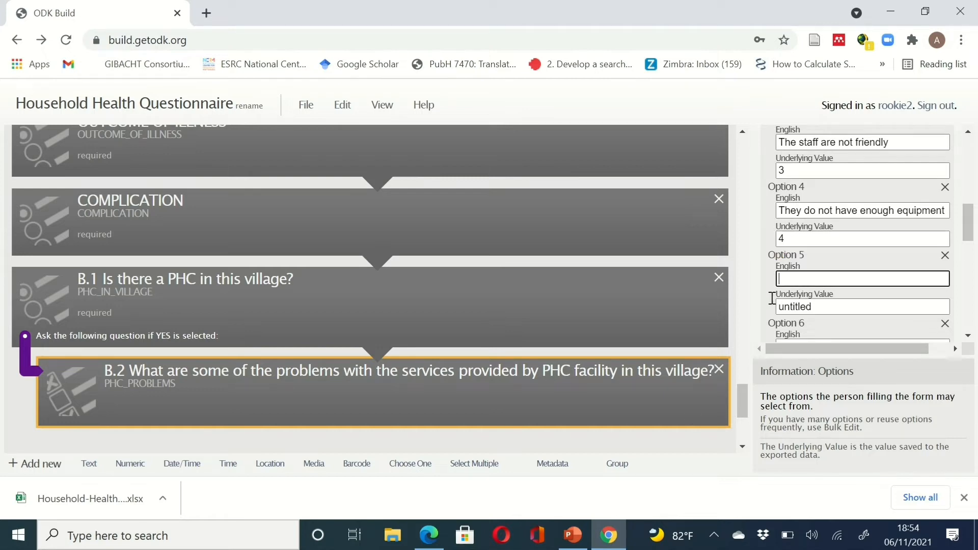
- Fill option 5 with the PDF's item 5 text, value 5
left_click(614, 537)
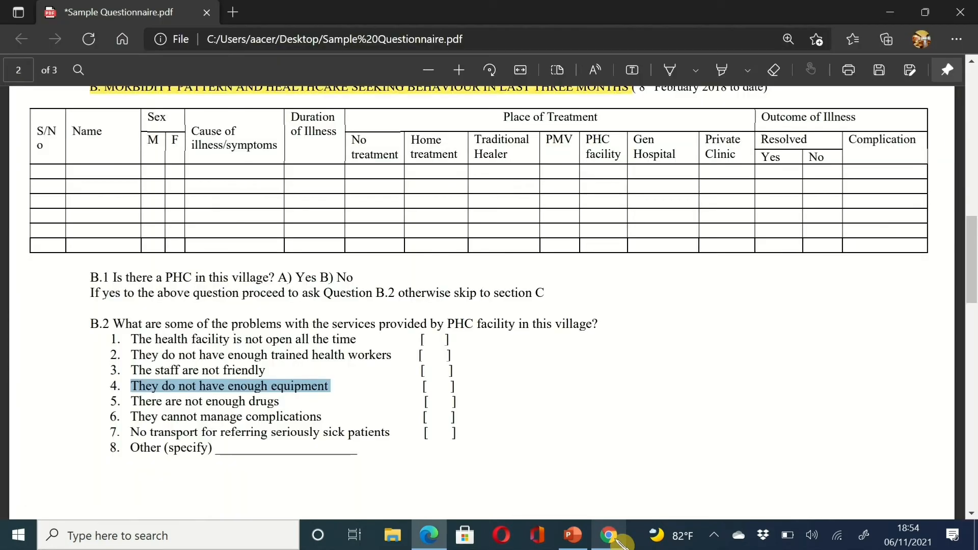
left_click_drag(299, 417, 135, 404)
left_click(291, 400)
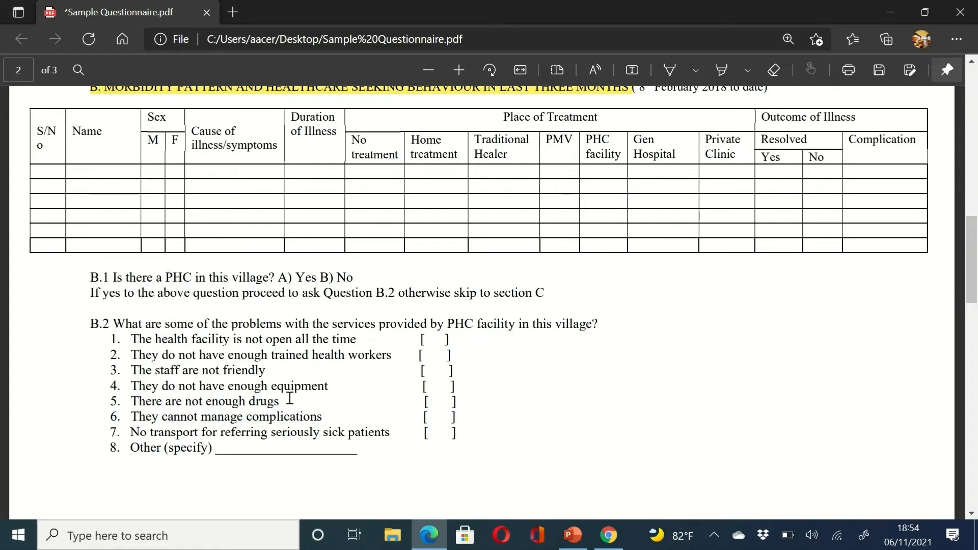
left_click_drag(243, 402, 124, 399)
key("ctrl+c")
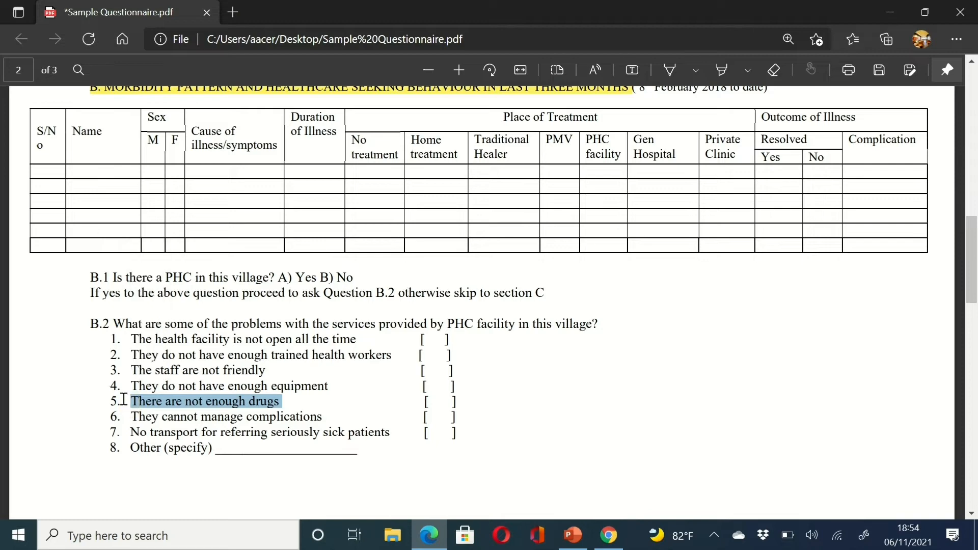
left_click(610, 535)
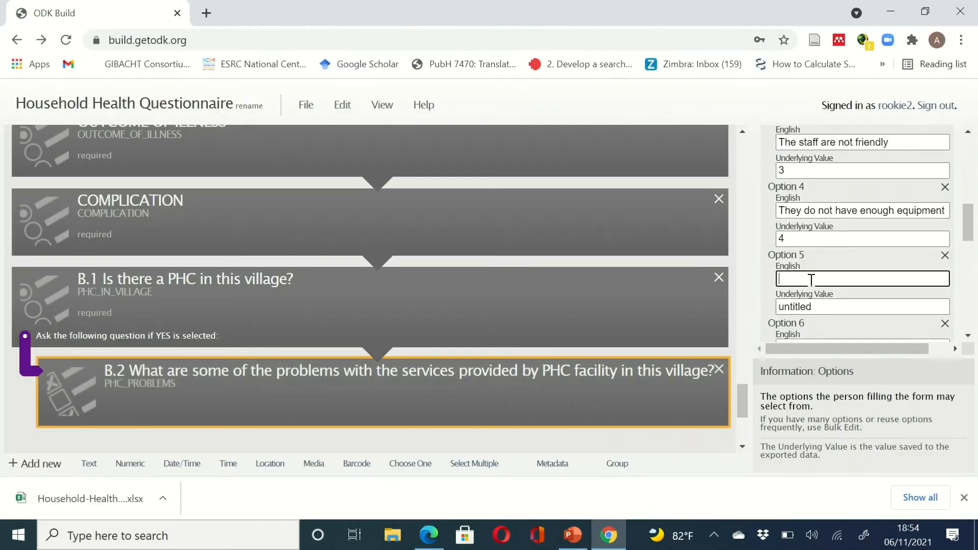
key("ctrl+v")
left_click(824, 305)
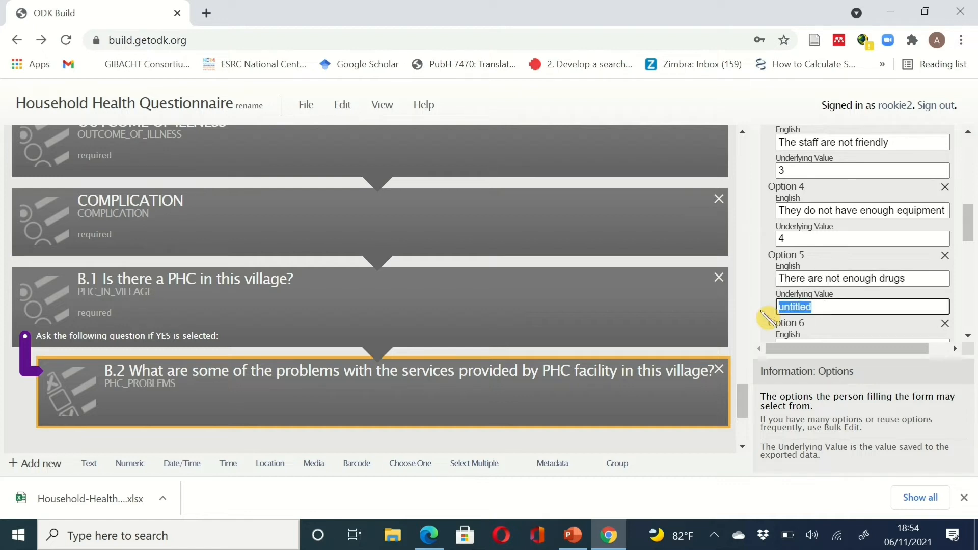
type("5")
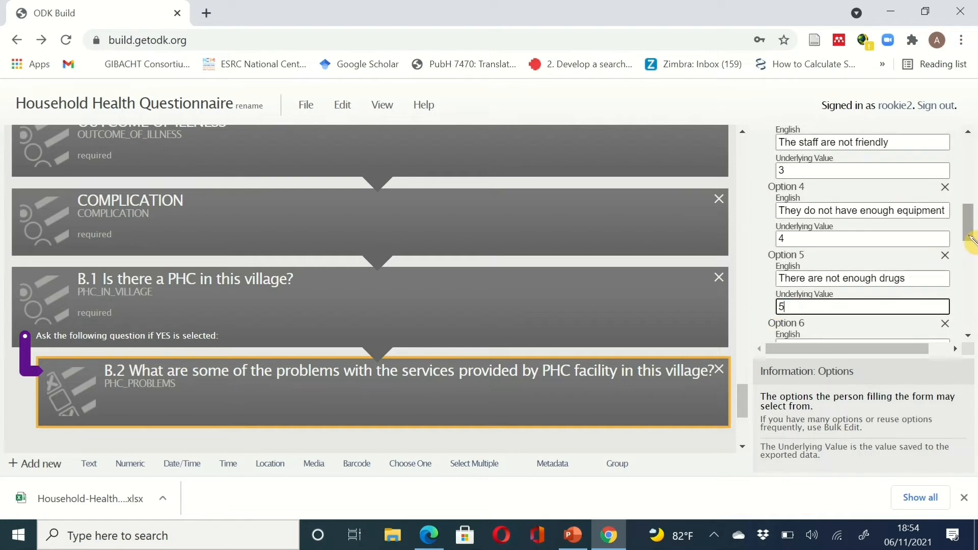
left_click_drag(971, 240, 971, 273)
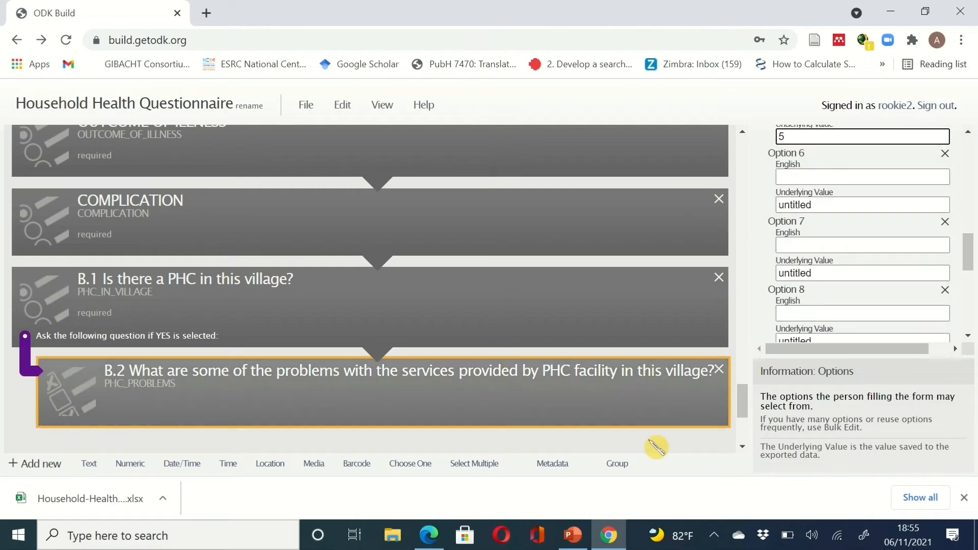
- Fill option 6 with the PDF's item 6 text, value 6
left_click(613, 544)
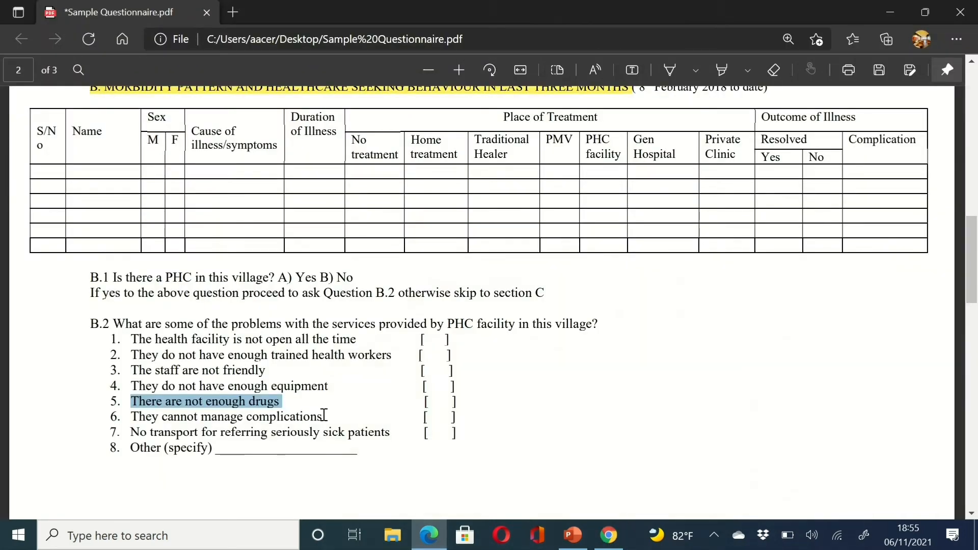
left_click_drag(328, 418, 128, 417)
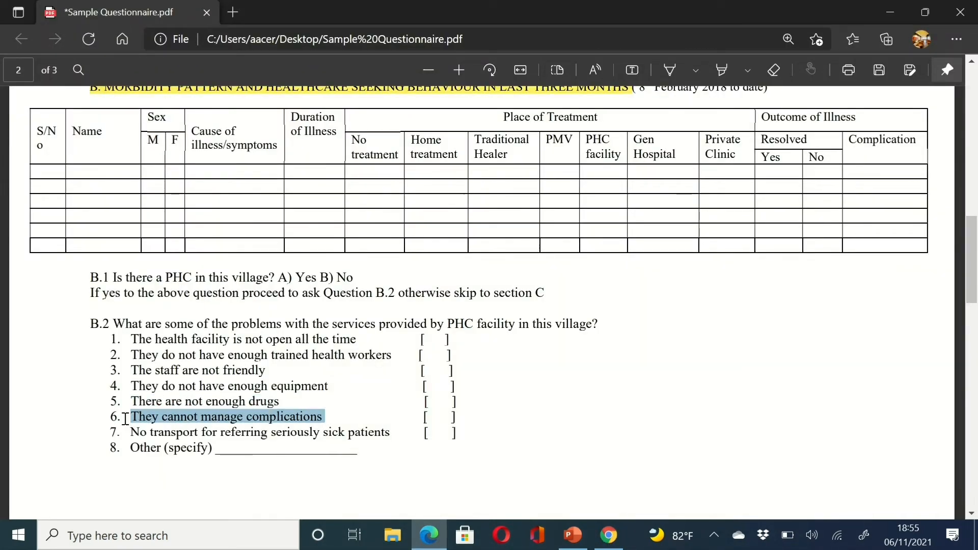
key("ctrl+c")
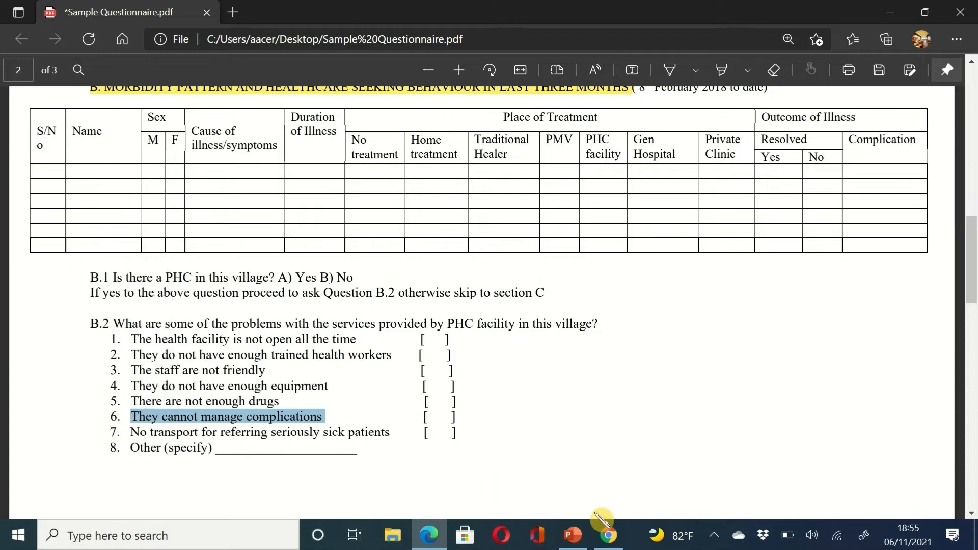
left_click(617, 538)
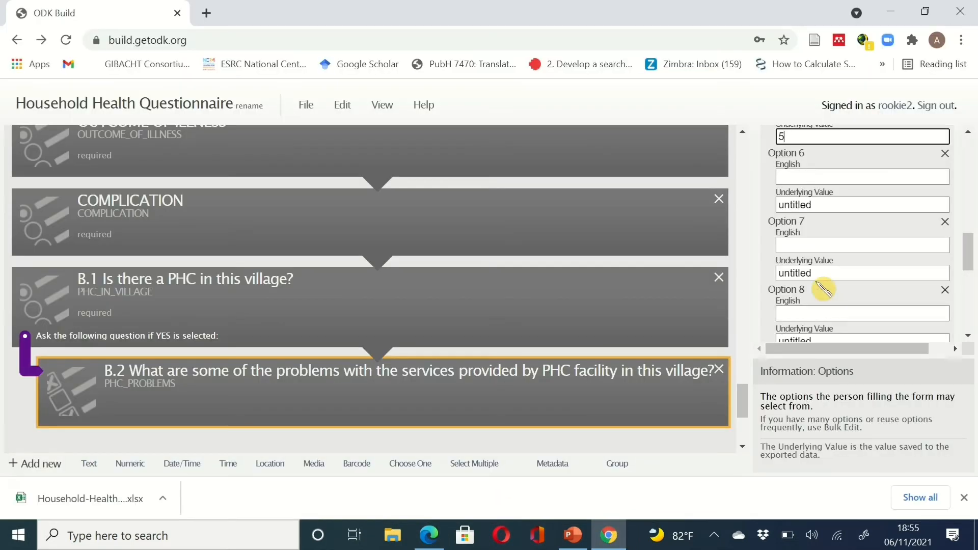
left_click(801, 244)
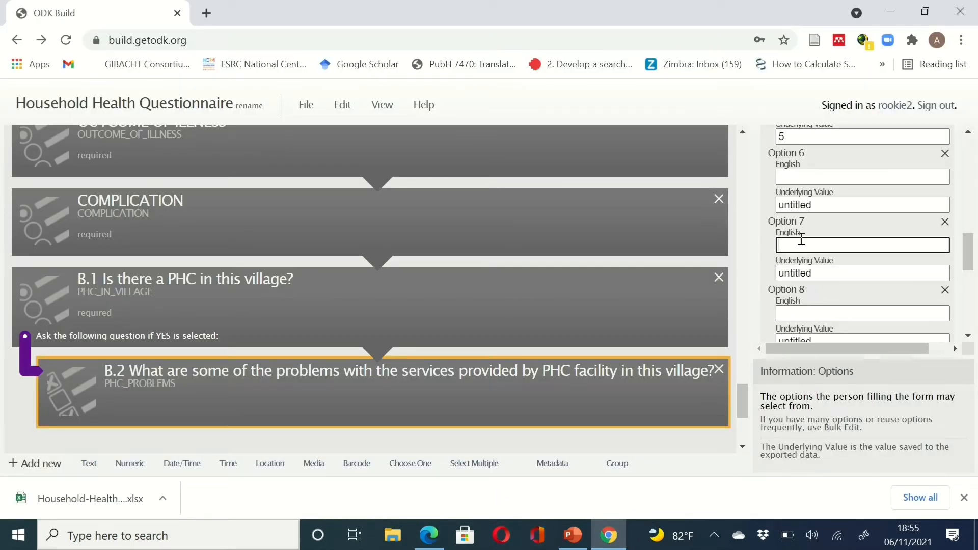
left_click(798, 177)
key("ctrl+v")
double_click(811, 205)
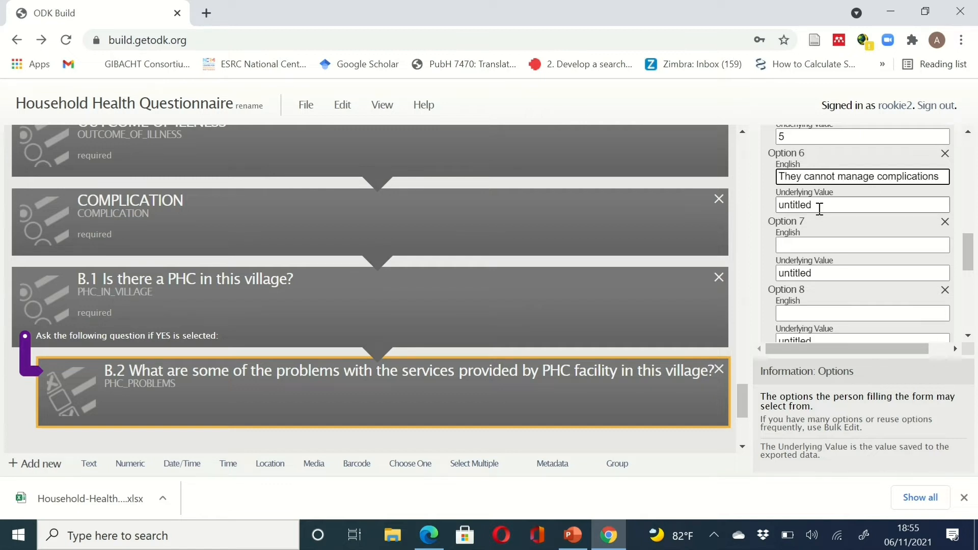
type("6")
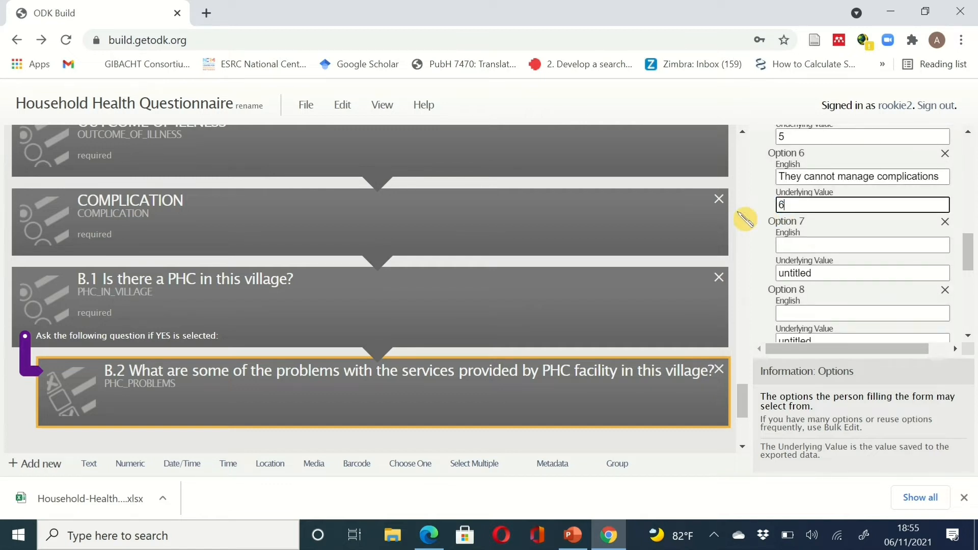
left_click(784, 245)
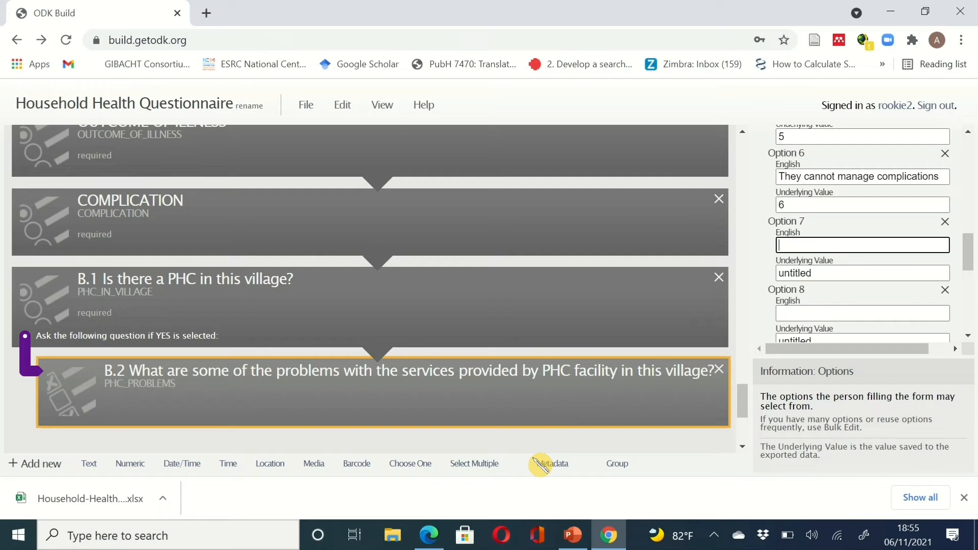
- Fill option 7 with the no-transport-for-sick-patients answer, value 7
left_click(619, 538)
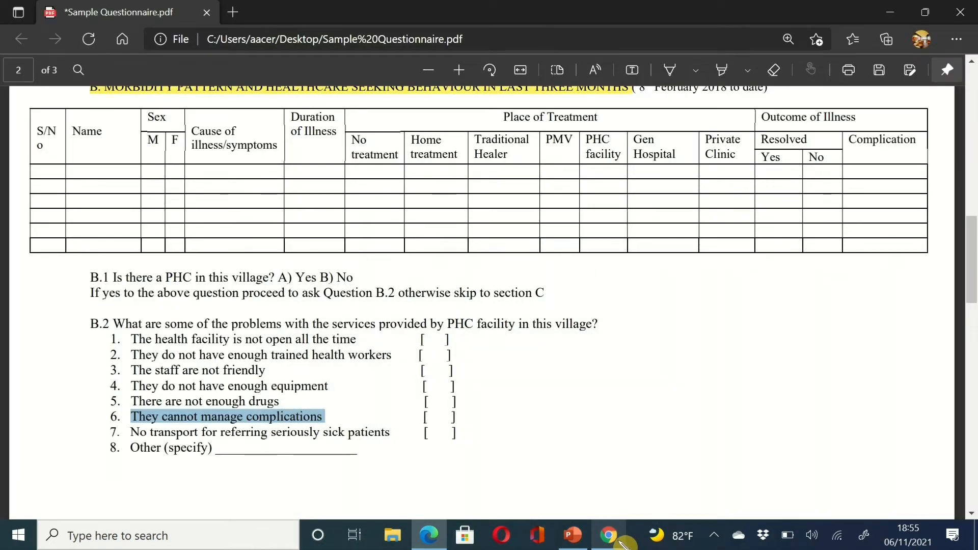
left_click(609, 535)
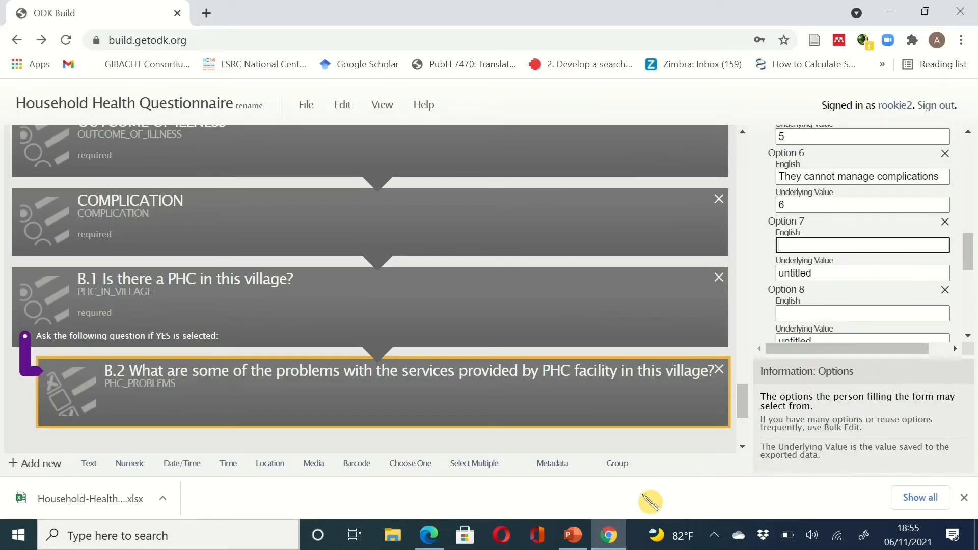
left_click(836, 274)
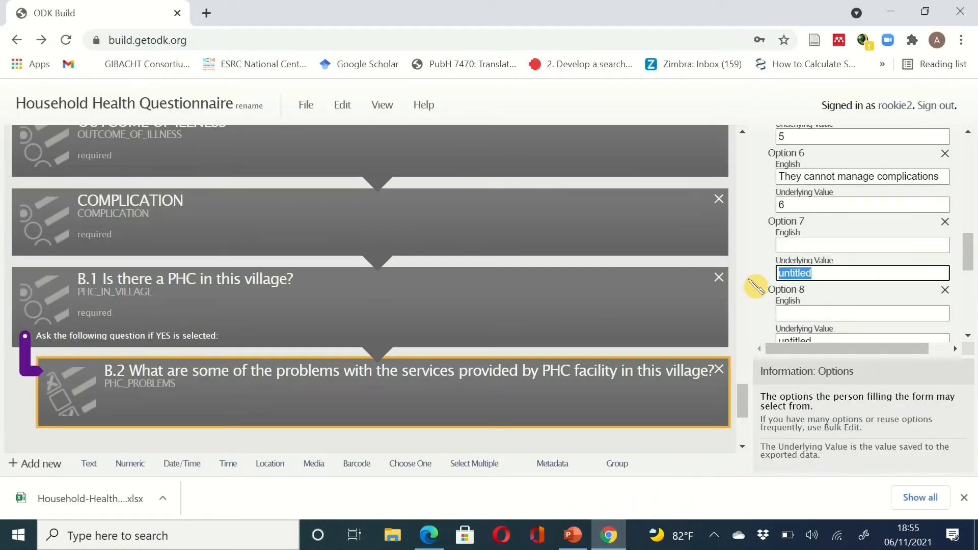
type("7")
left_click(609, 536)
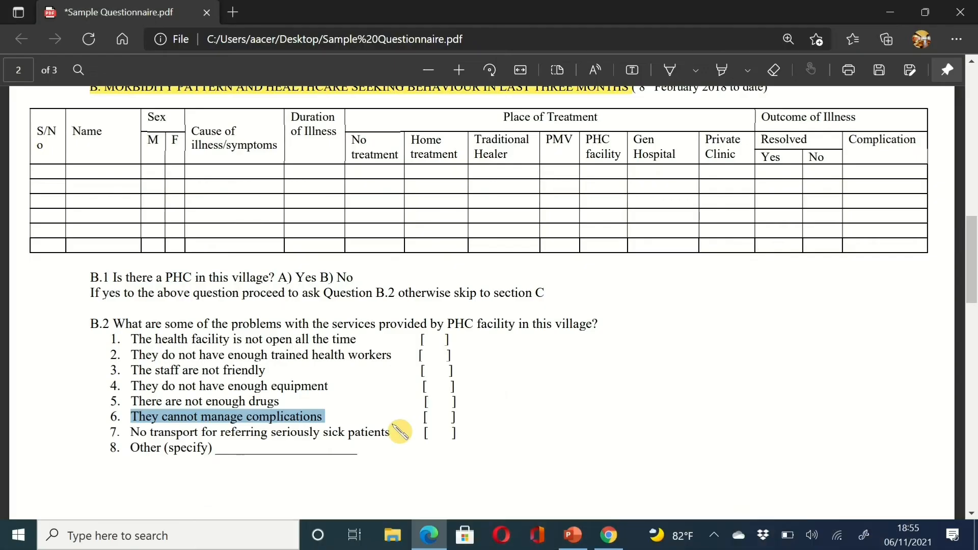
left_click_drag(397, 432, 129, 435)
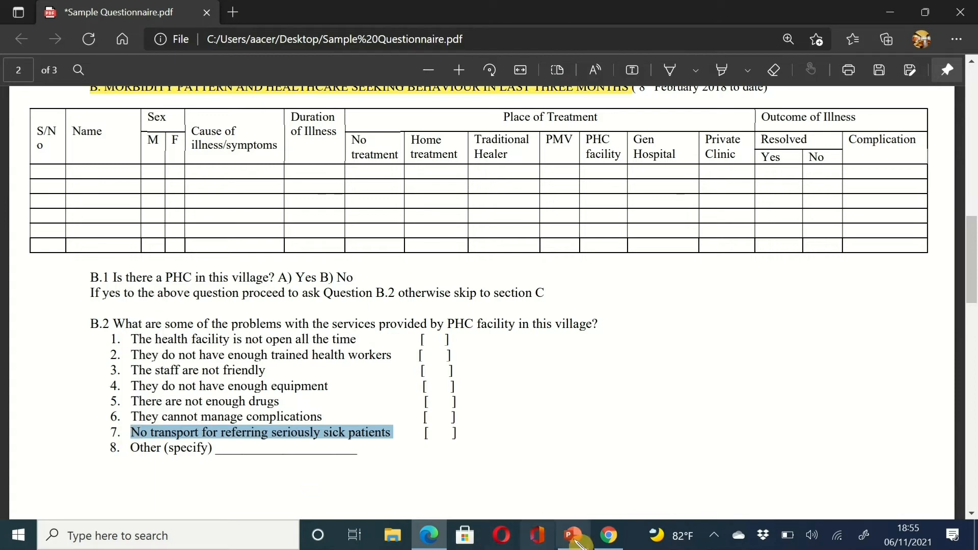
left_click(609, 535)
left_click(803, 313)
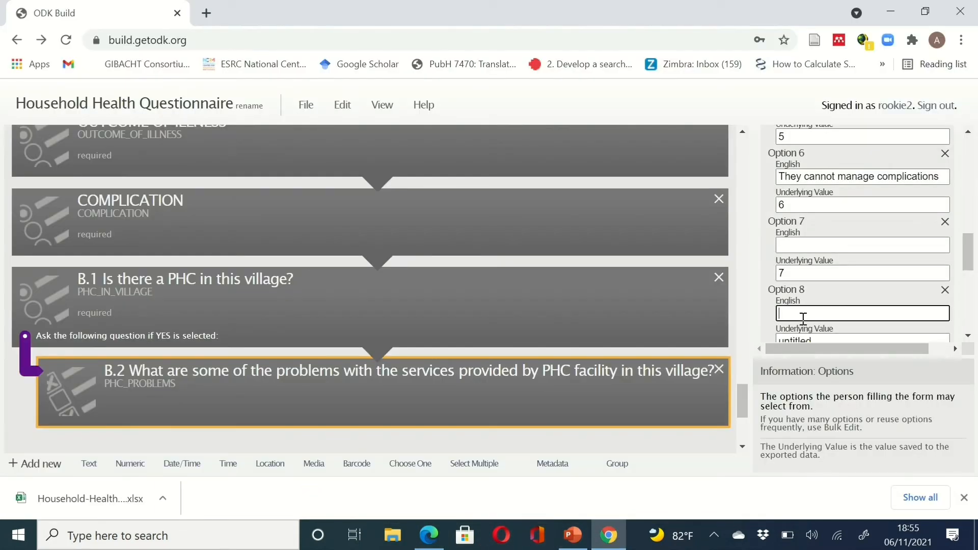
key("ctrl+v")
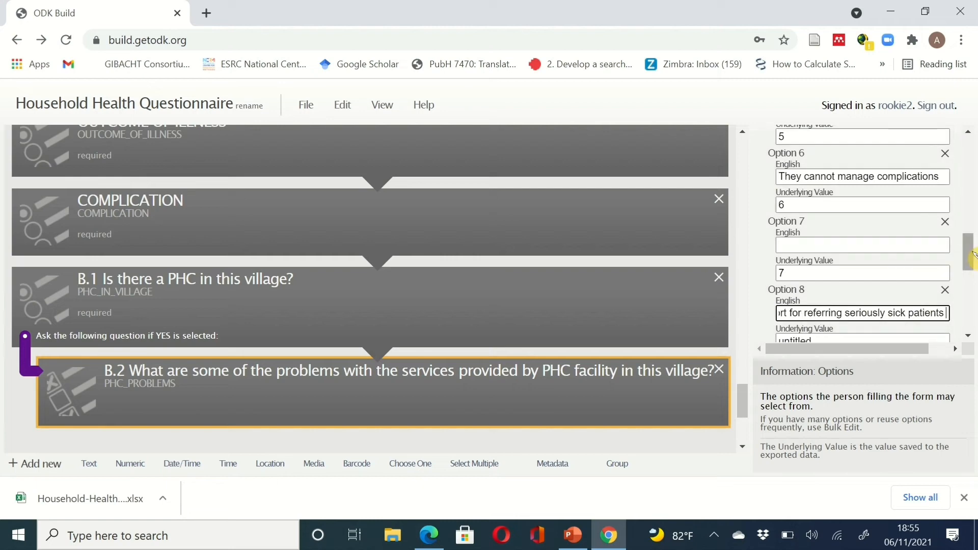
left_click_drag(971, 262, 971, 280)
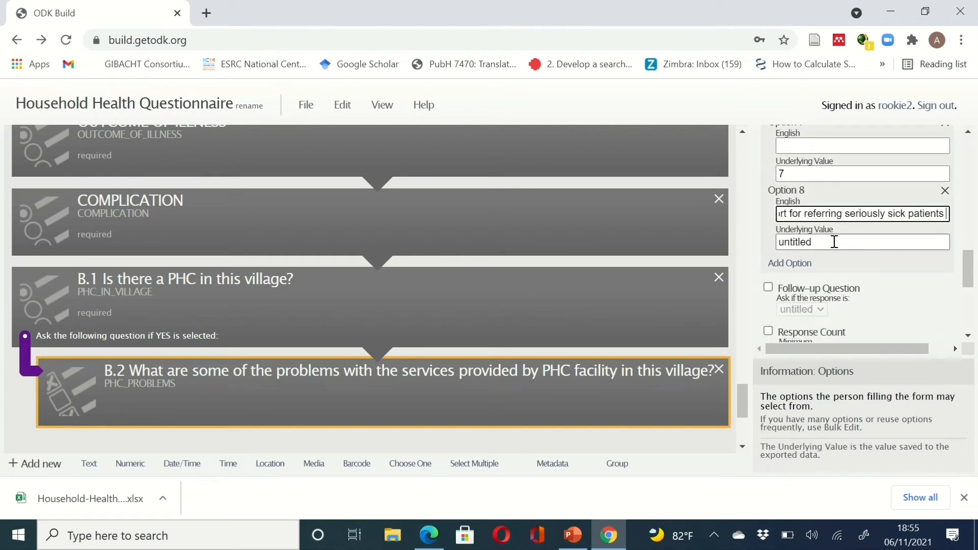
key("ctrl+z")
left_click(804, 150)
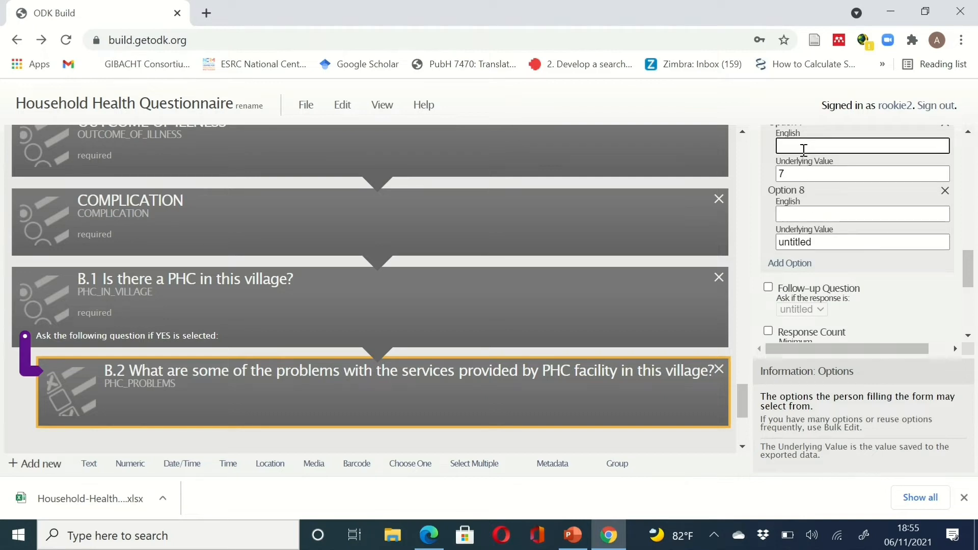
key("ctrl+v")
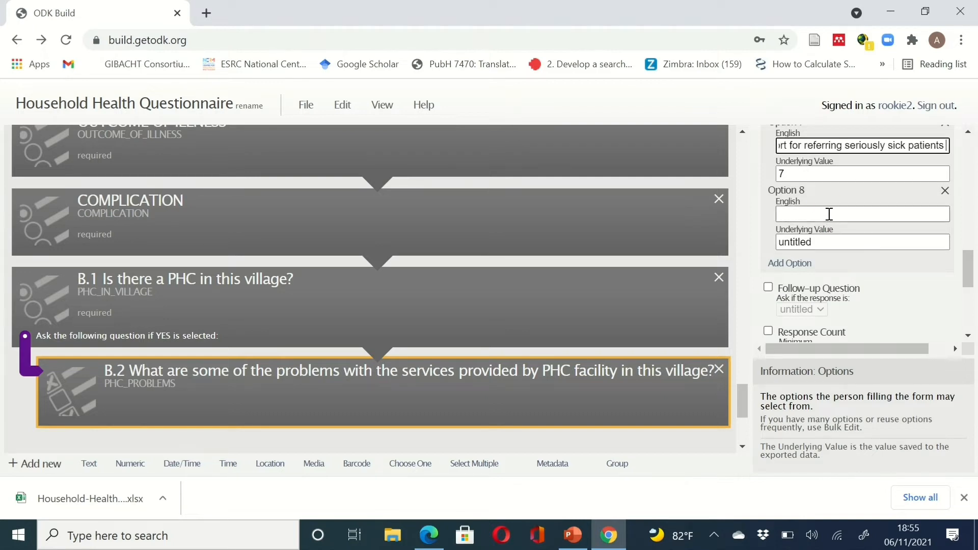
- Set option 8, OTHERS, to underlying value 8
left_click(614, 533)
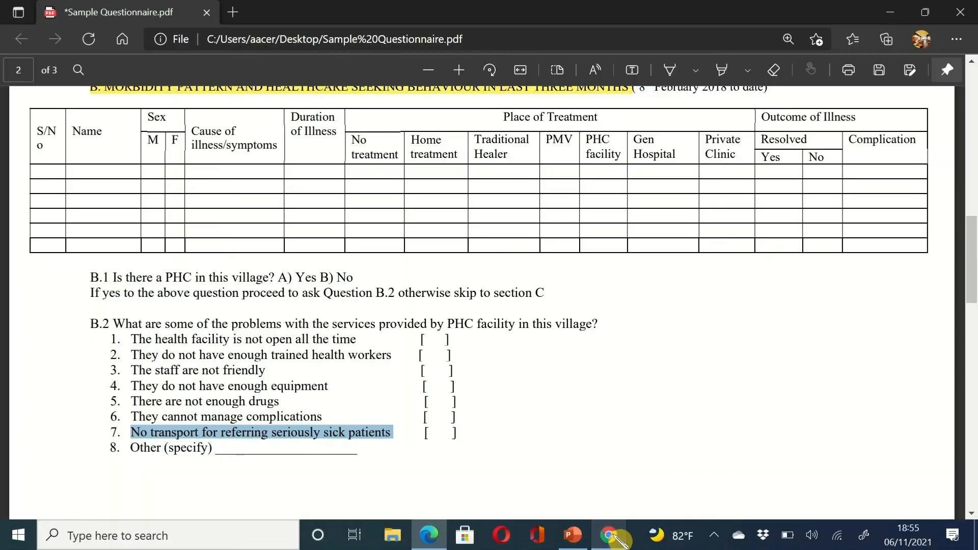
left_click(615, 533)
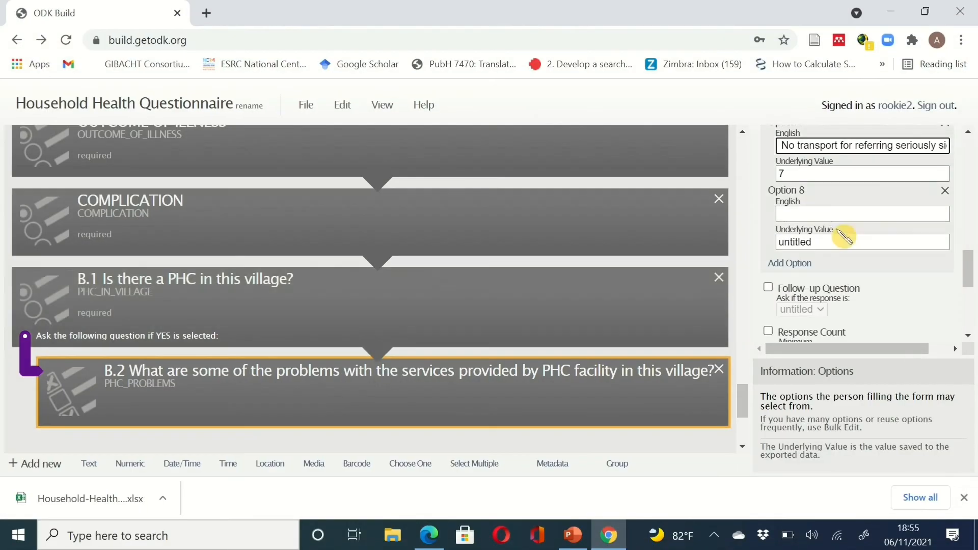
left_click(815, 213)
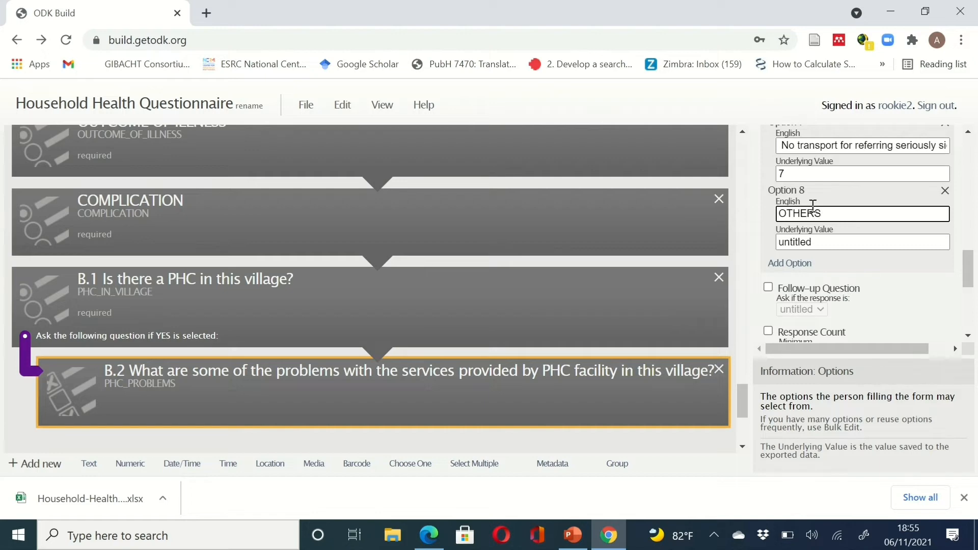
left_click(833, 241)
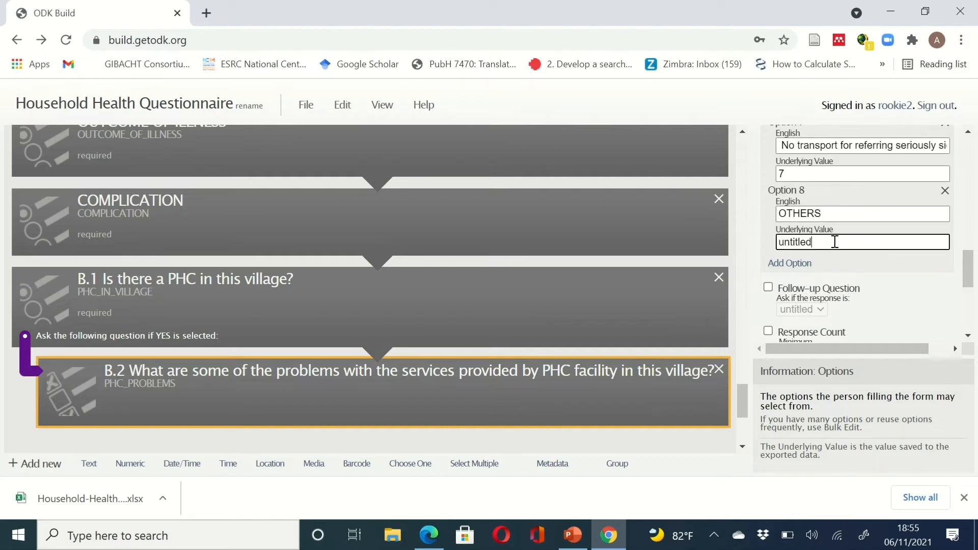
key("BackSpace")
key("BackSpace")
key("BackSpace")
key("BackSpace")
key("BackSpace")
key("BackSpace")
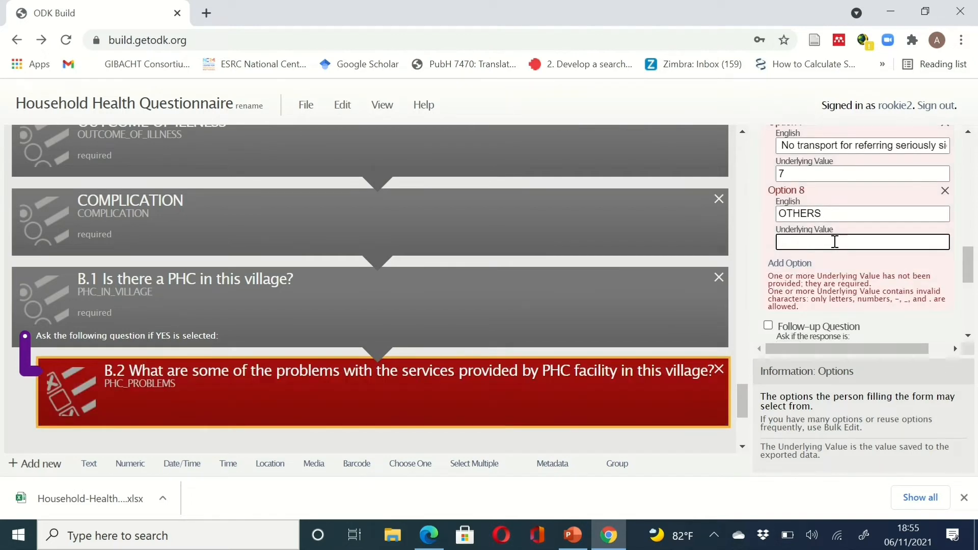
type("8")
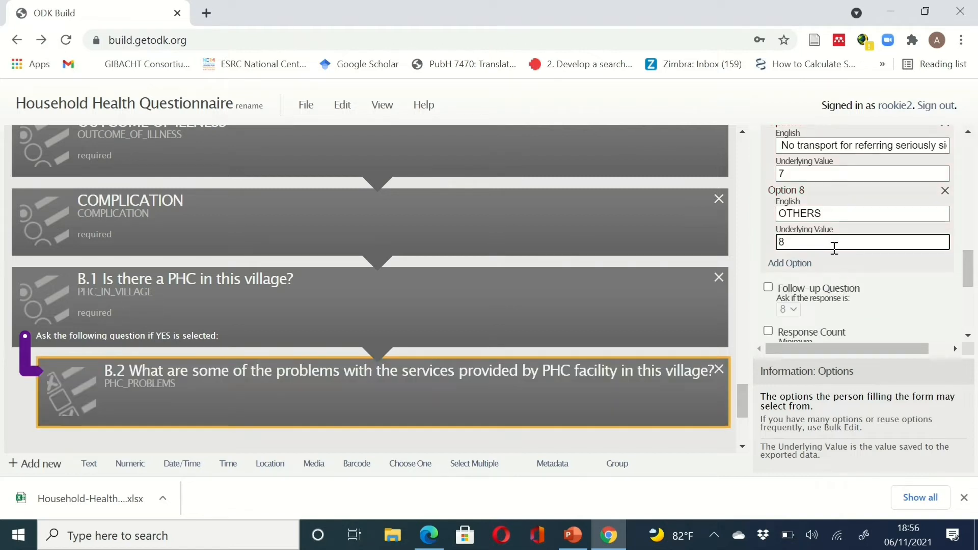
- Enable B.2's follow-up on option 8 and add a text question (untitled40) beneath it
left_click(768, 287)
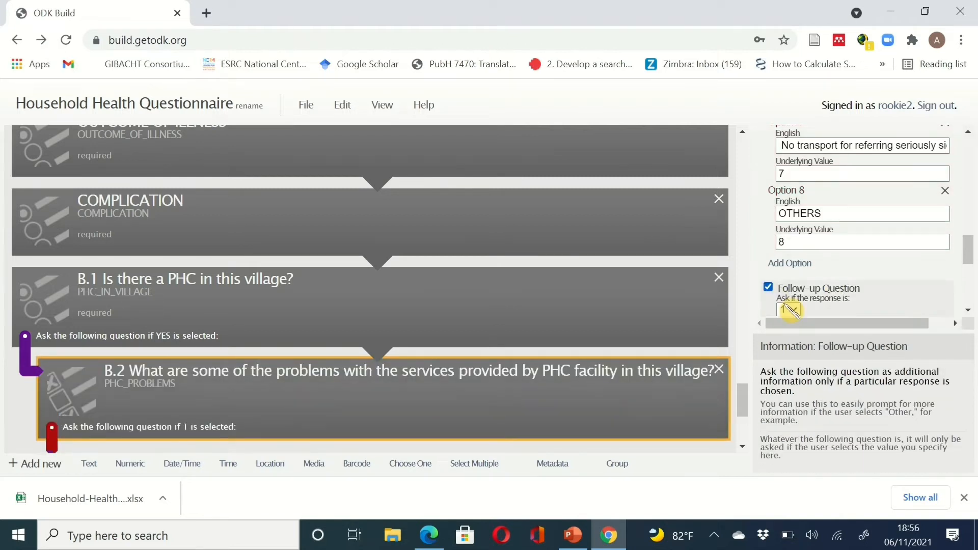
left_click(790, 310)
left_click(799, 508)
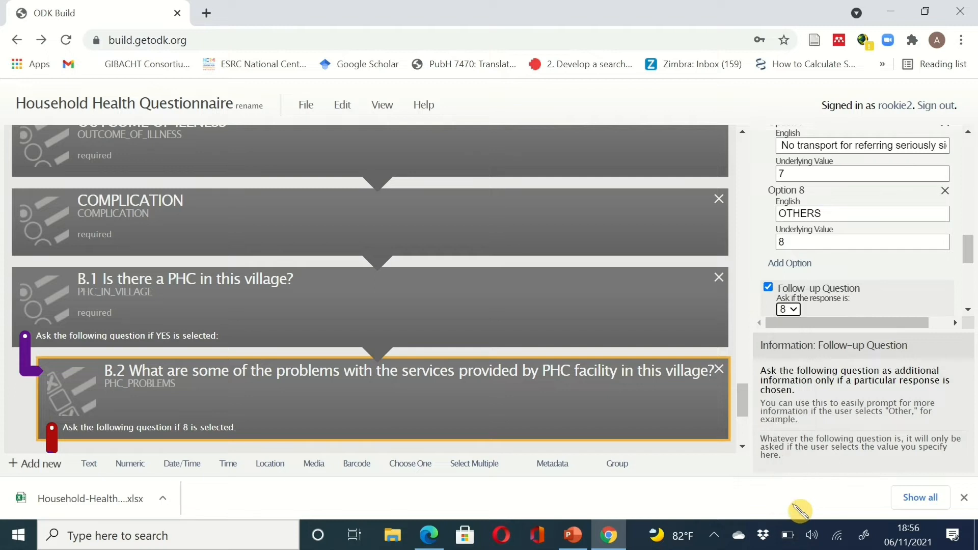
left_click(90, 465)
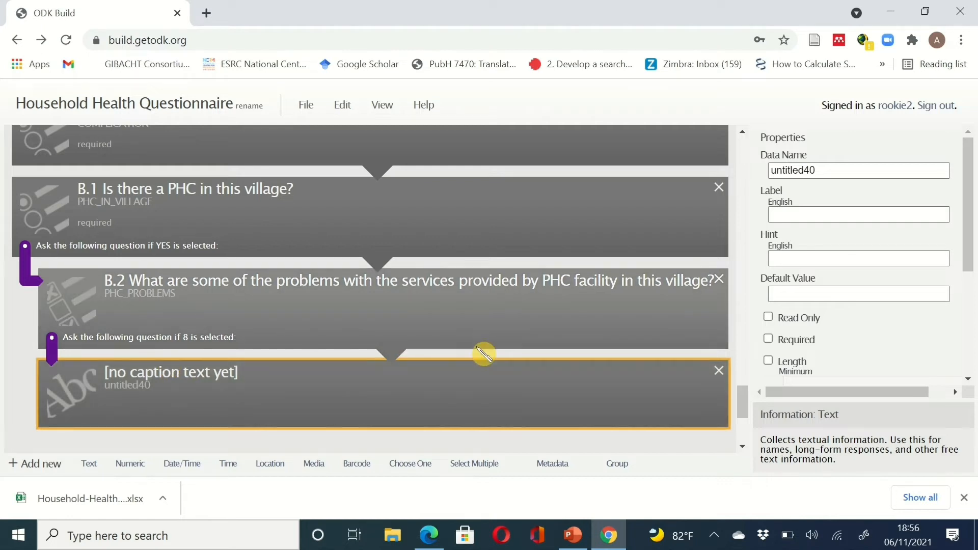
- Make the follow-up text question required, named SPECIFY_OTHER_PROBLEM, labelled SPECIFY OTHER PROBLEMS
left_click(817, 296)
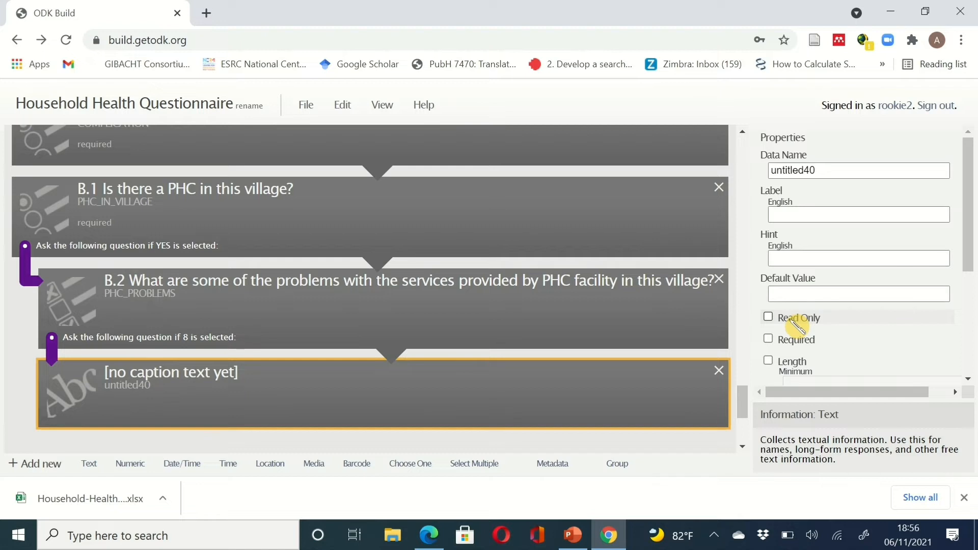
left_click(783, 344)
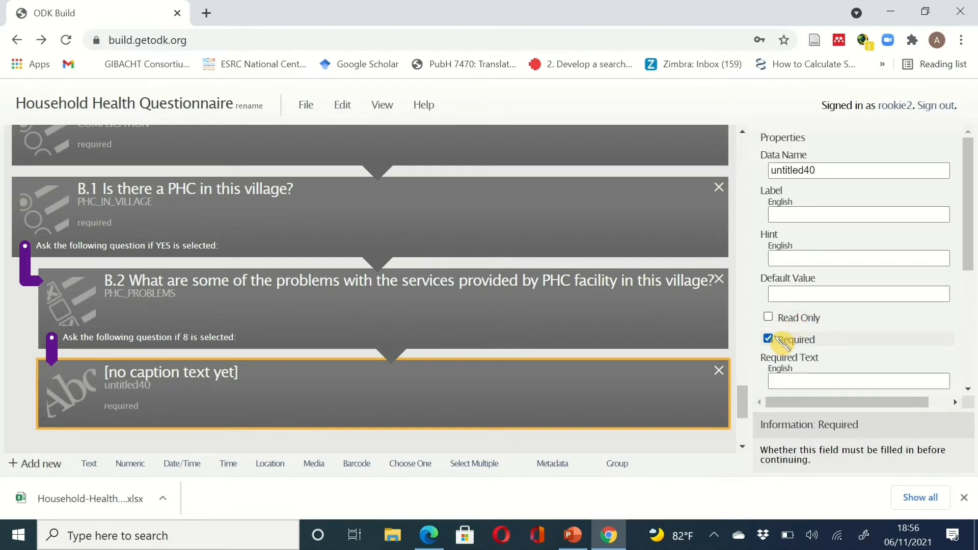
left_click(832, 171)
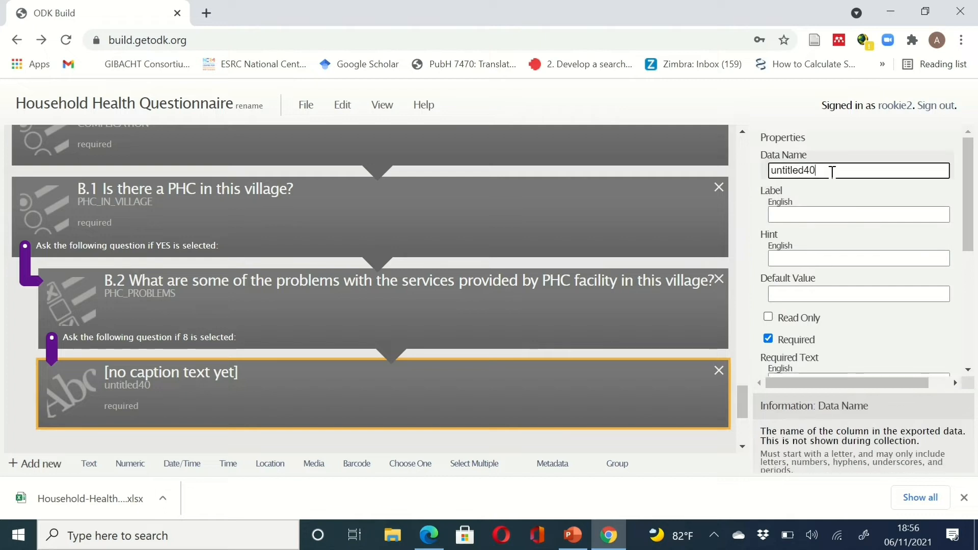
key("BackSpace")
key("BackSpace")
key("BackSpace")
key("BackSpace")
key("BackSpace")
key("BackSpace")
key("BackSpace")
key("BackSpace")
key("BackSpace")
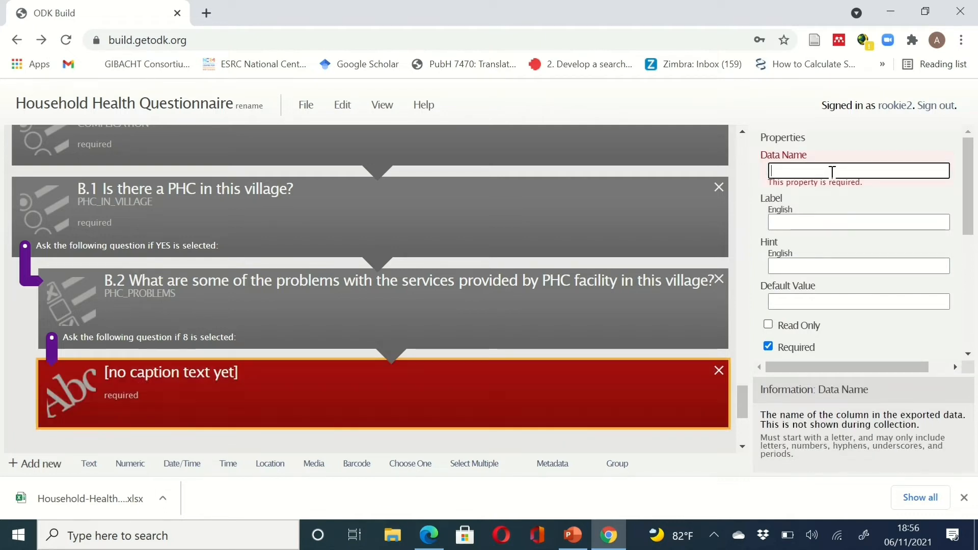
type("SPECI")
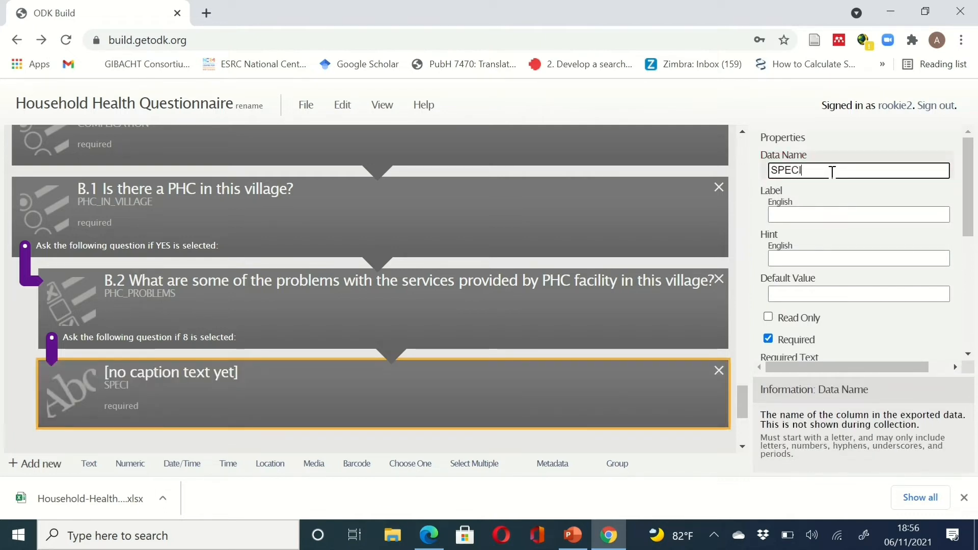
type("FY")
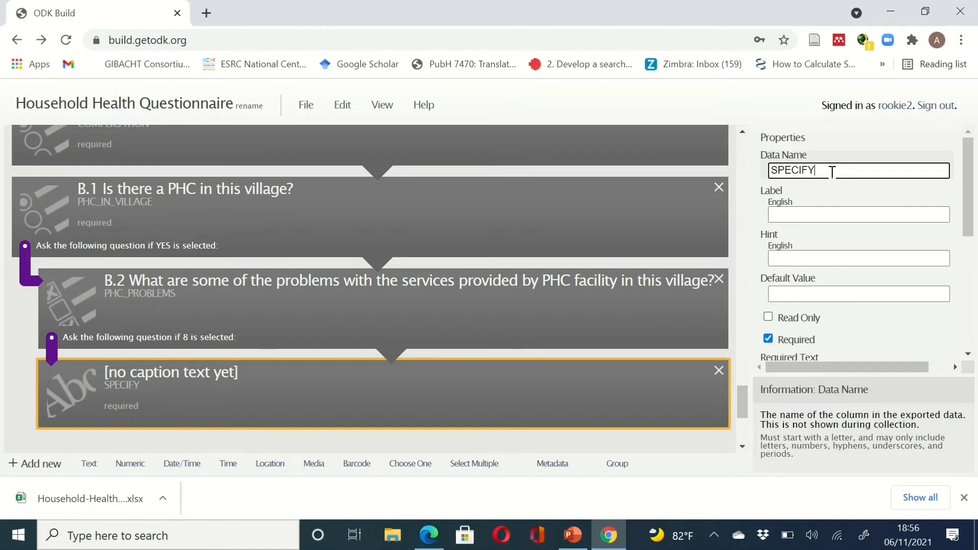
type("_OTHER")
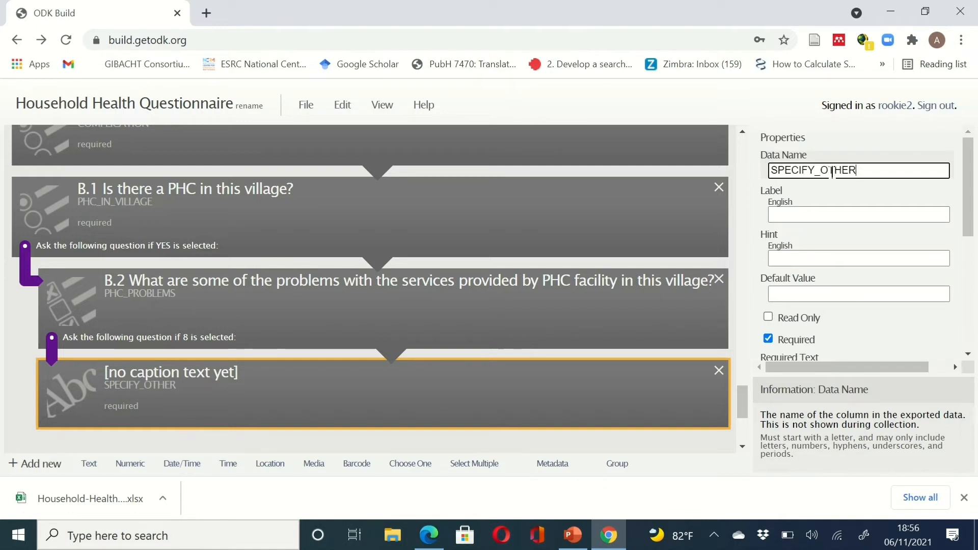
type("_PROBLEM")
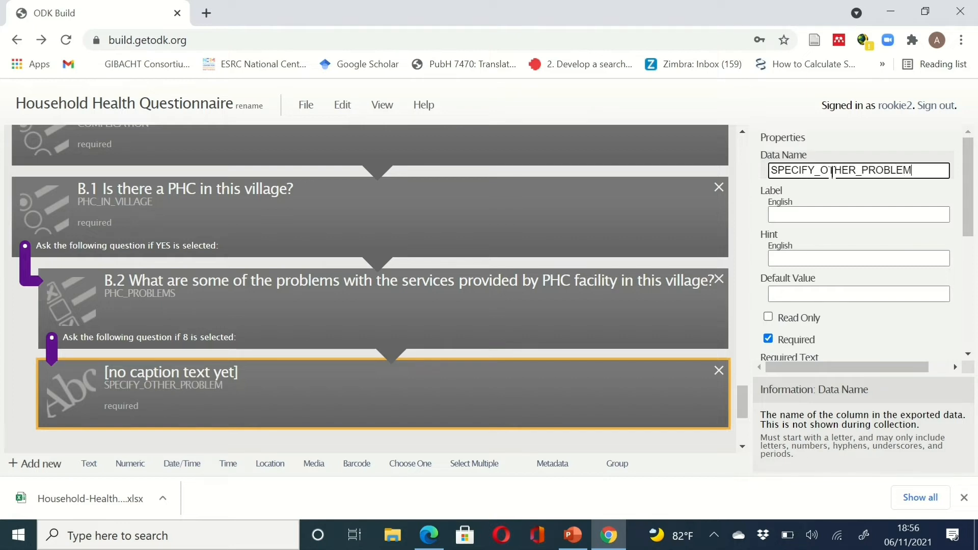
left_click(813, 213)
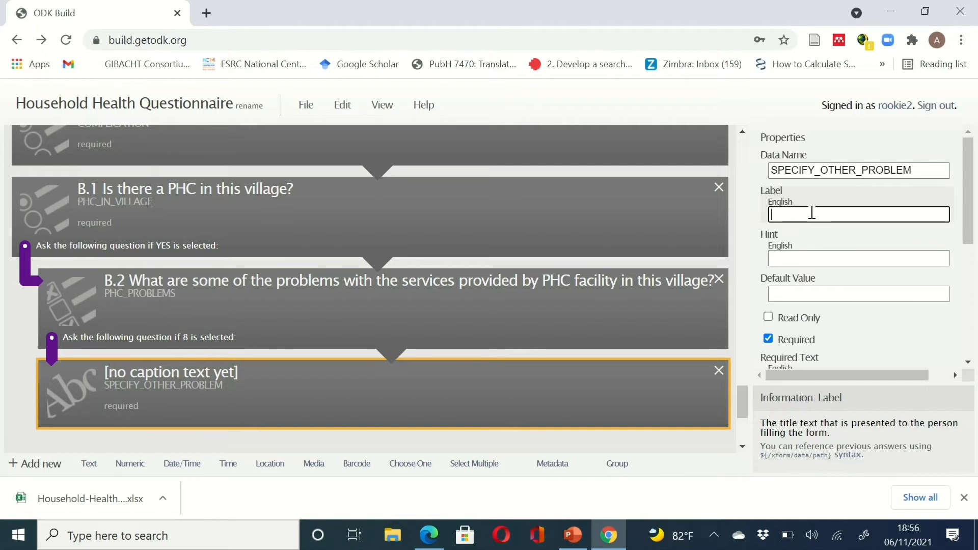
type("SPECIFY")
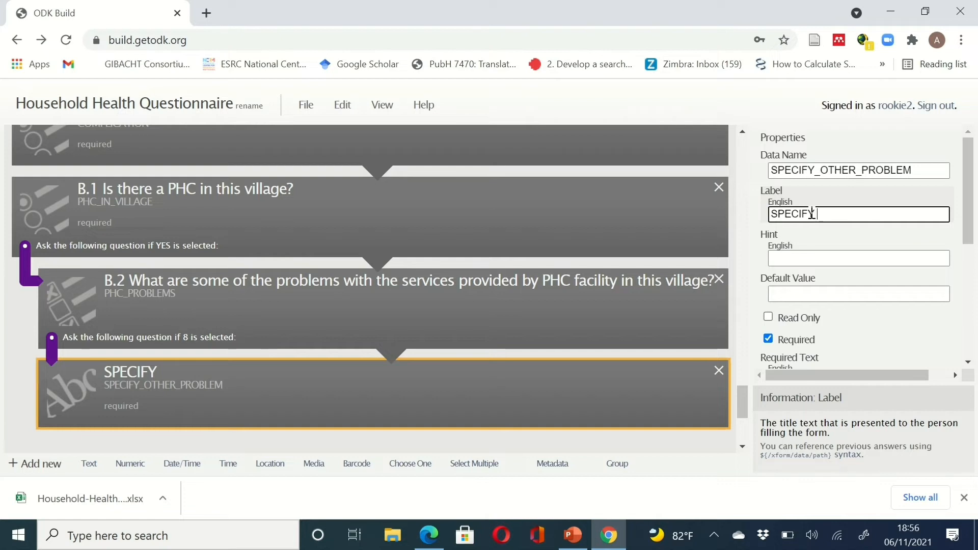
type(" OTH")
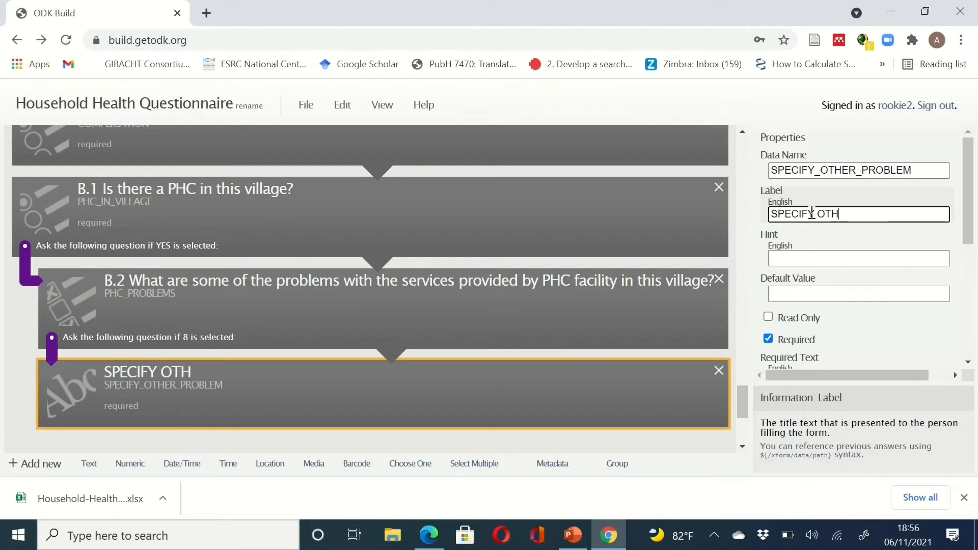
type("ER PRO")
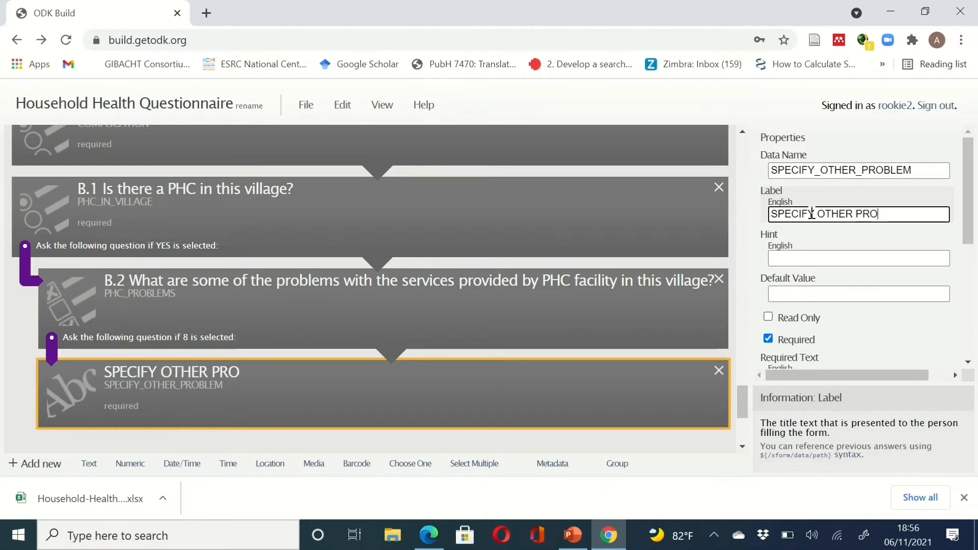
type("BLEMS")
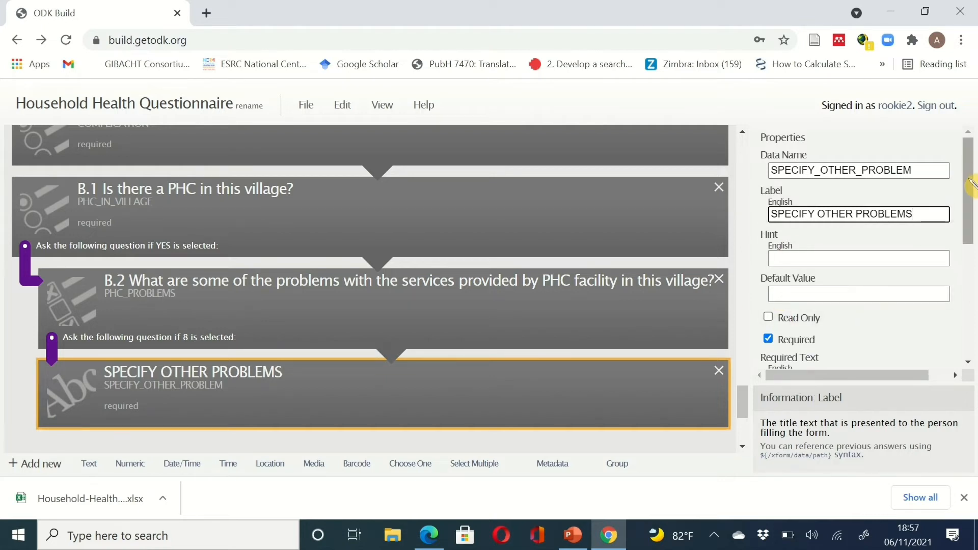
left_click_drag(971, 183, 969, 147)
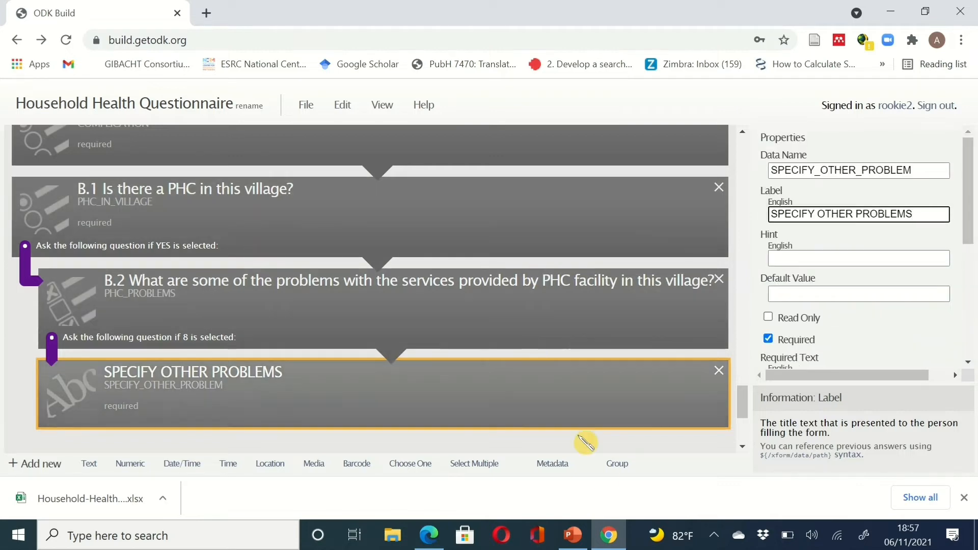
- Scroll the sample questionnaire PDF down to section C, Examination and Lab Test Results, on page 3
left_click(609, 535)
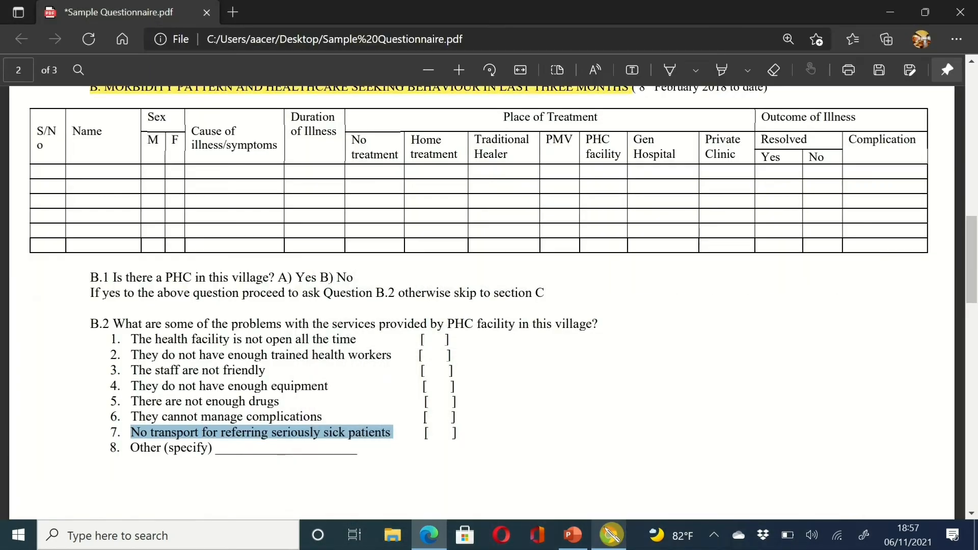
scroll(285, 408, "down", 3)
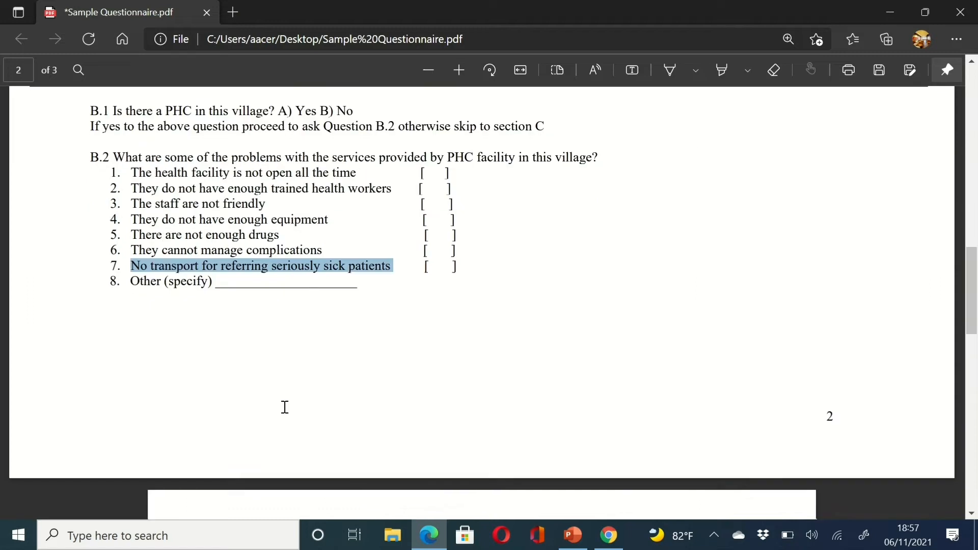
scroll(285, 408, "down", 5)
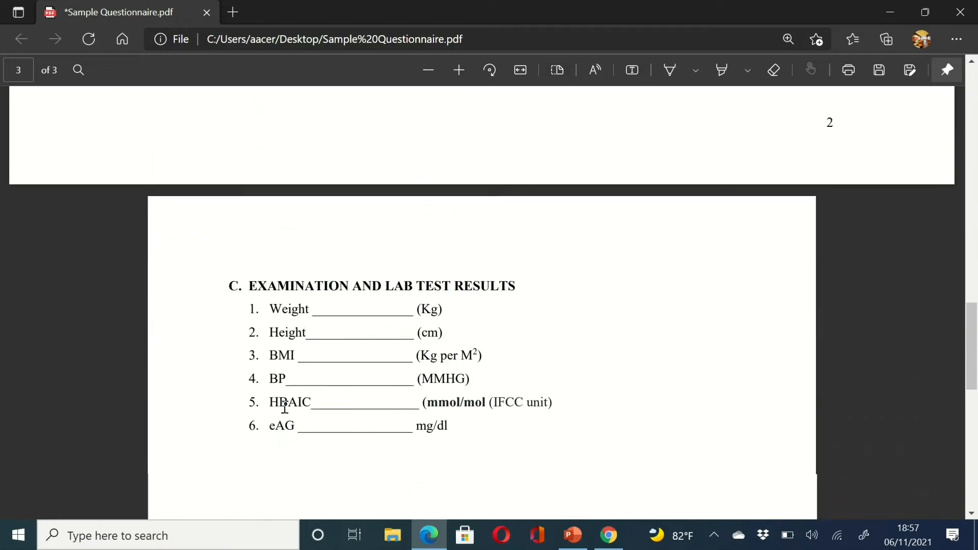
scroll(285, 407, "down", 1)
scroll(285, 407, "down", 1)
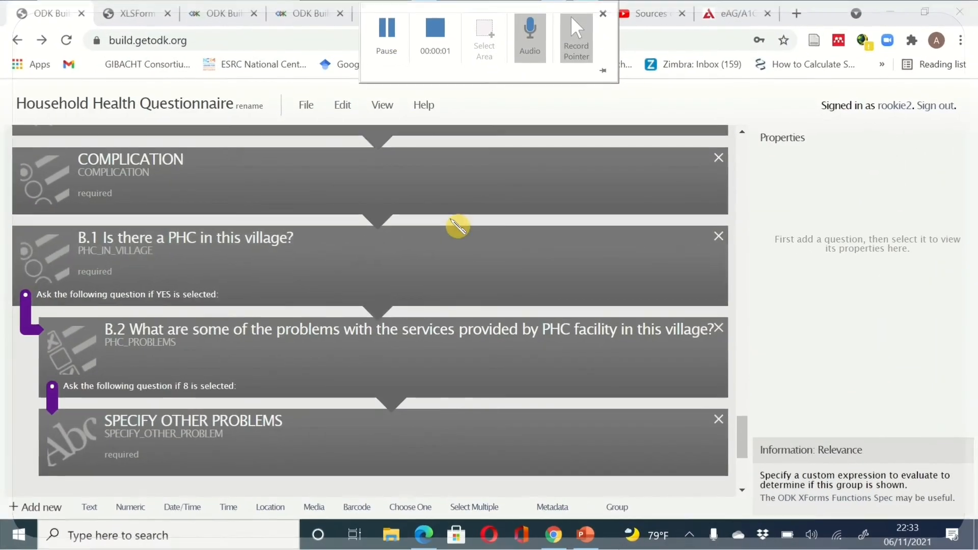
scroll(499, 295, "down", 2)
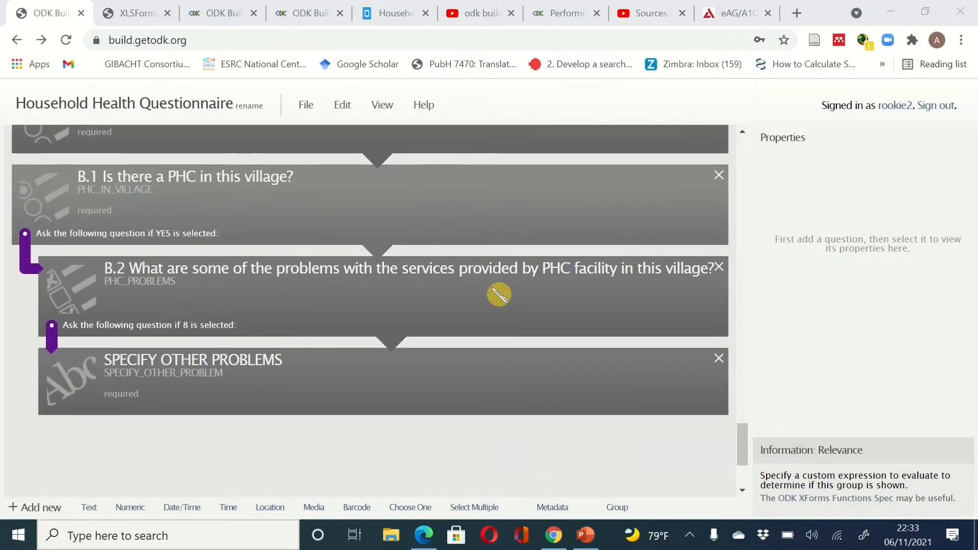
scroll(499, 294, "down", 3)
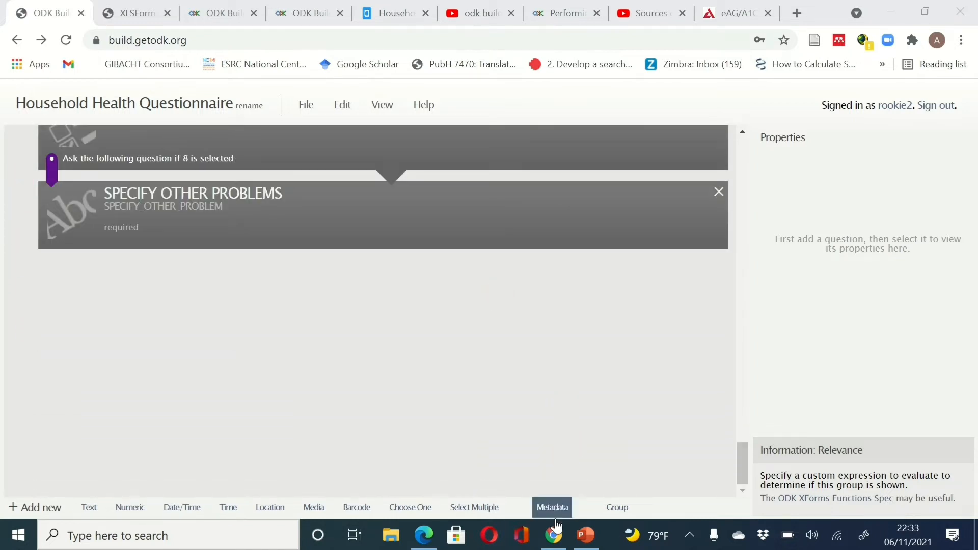
- Switch between the PDF and the form builder, ending back in ODK Build
left_click(558, 536)
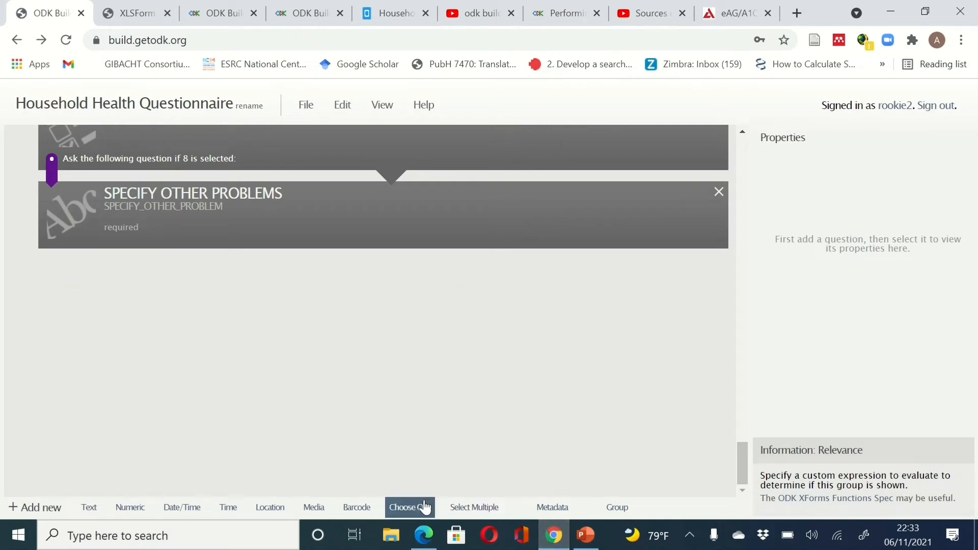
left_click(425, 541)
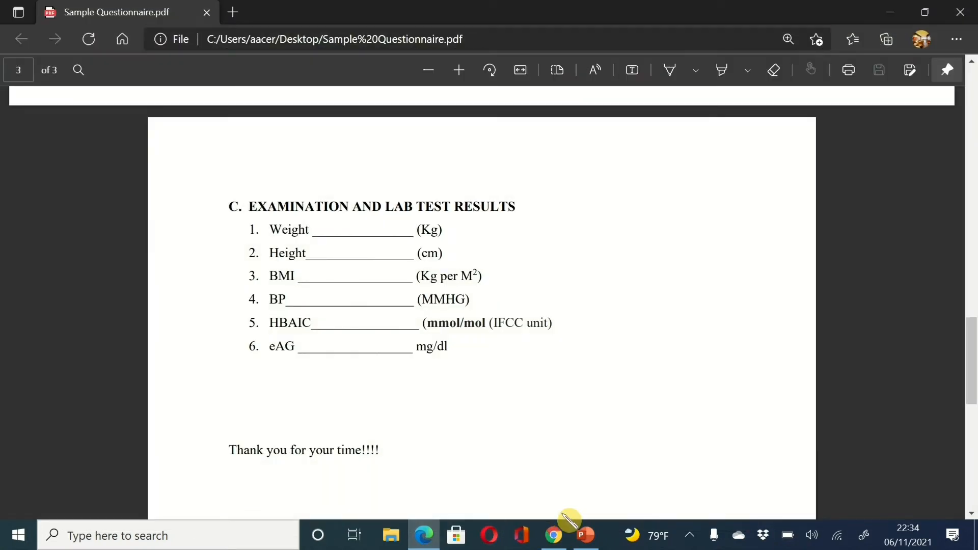
left_click(560, 535)
left_click(562, 535)
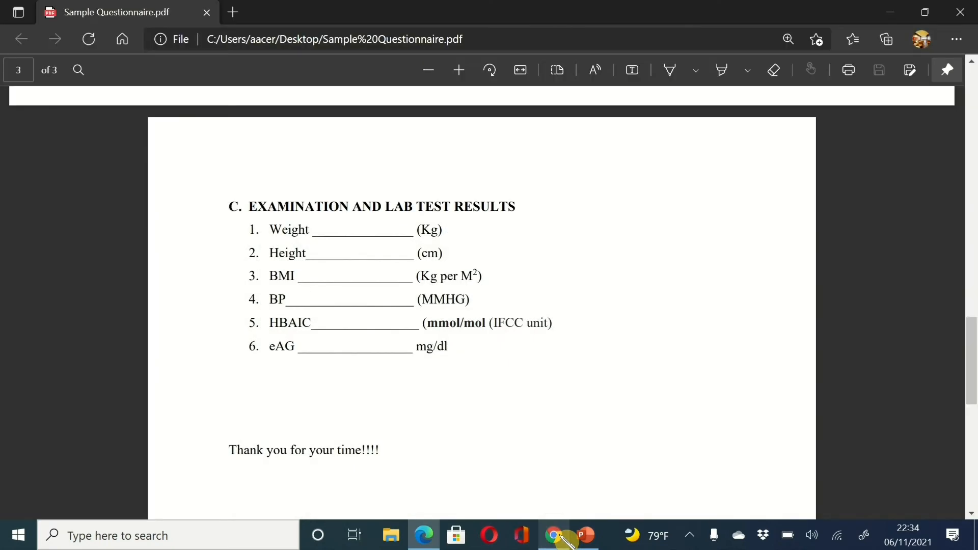
left_click(561, 535)
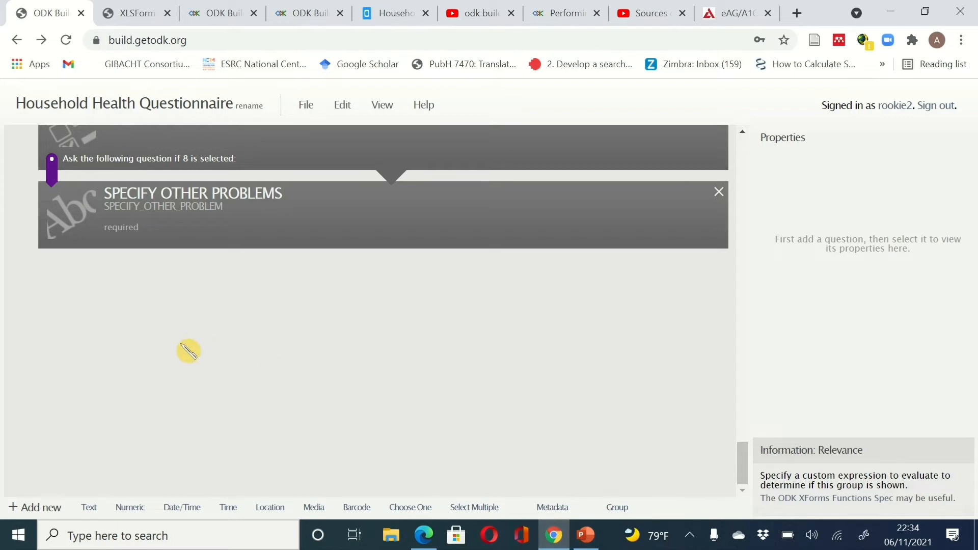
- Add a new group at the end of the form with data name SECTION C
left_click(616, 511)
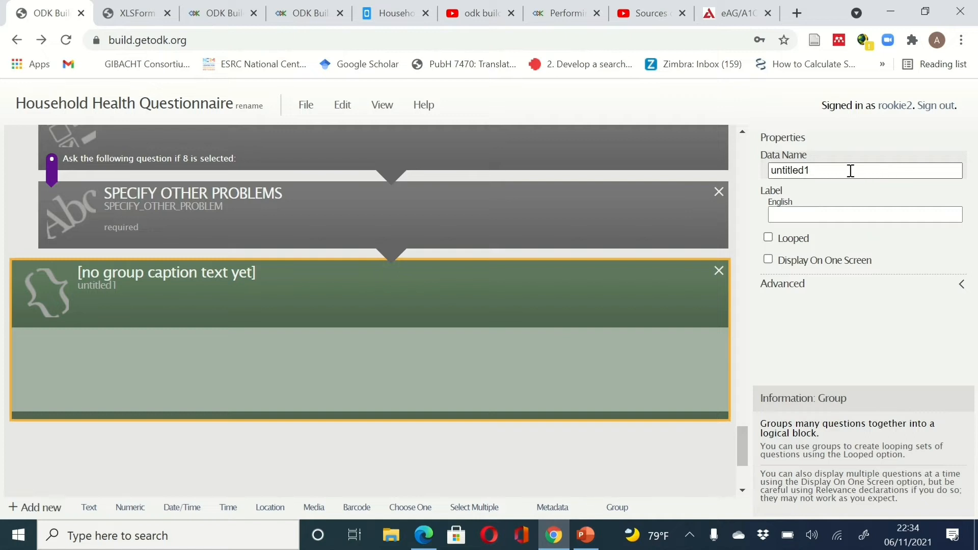
left_click(763, 158)
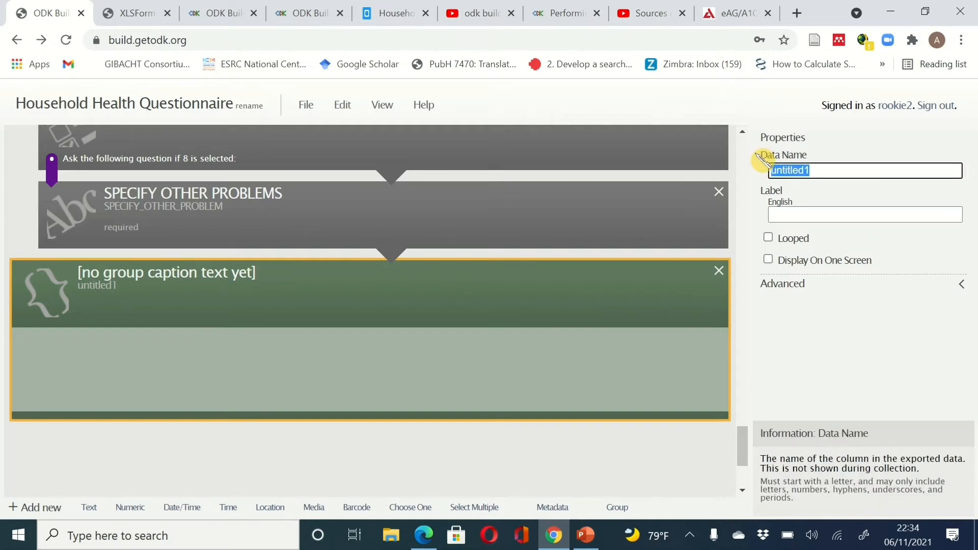
type("sec")
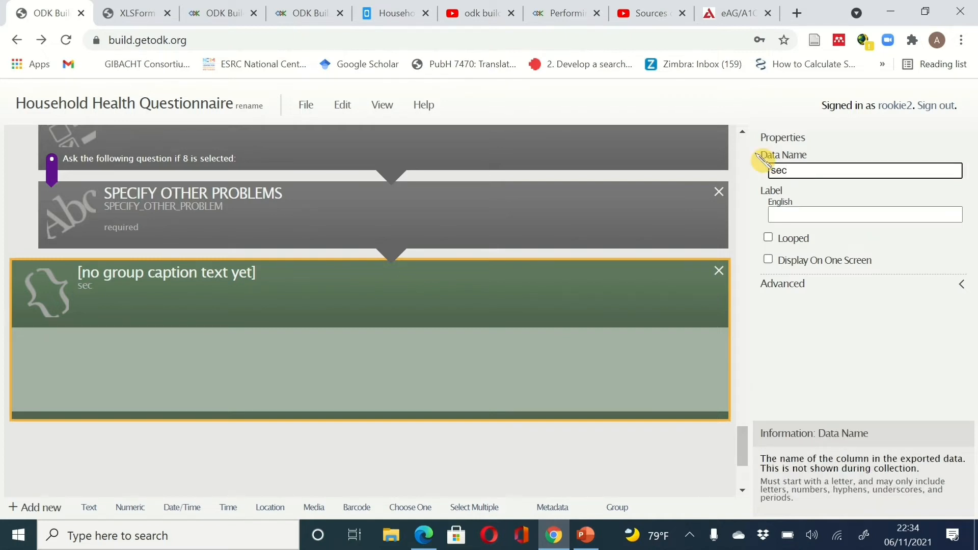
key("BackSpace")
key("BackSpace")
key("BackSpace")
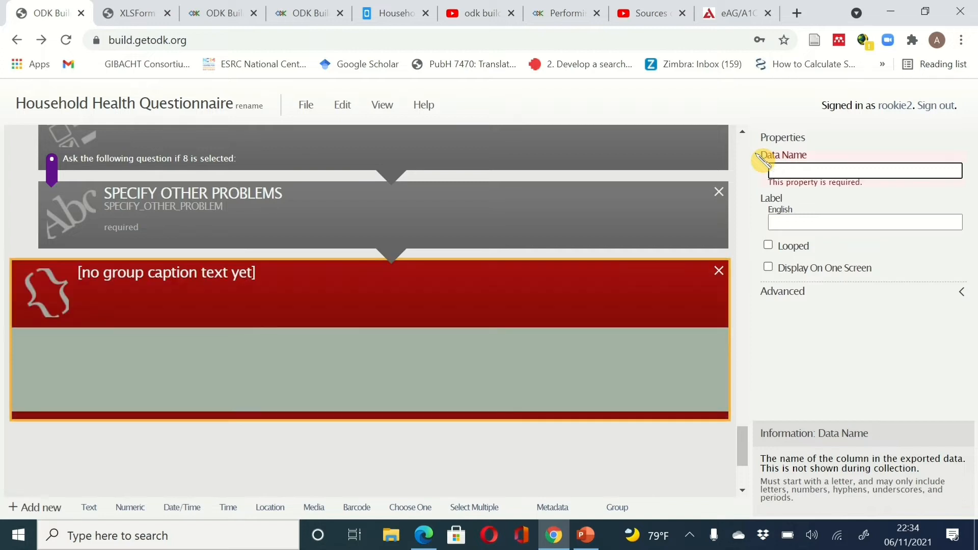
type("SECT")
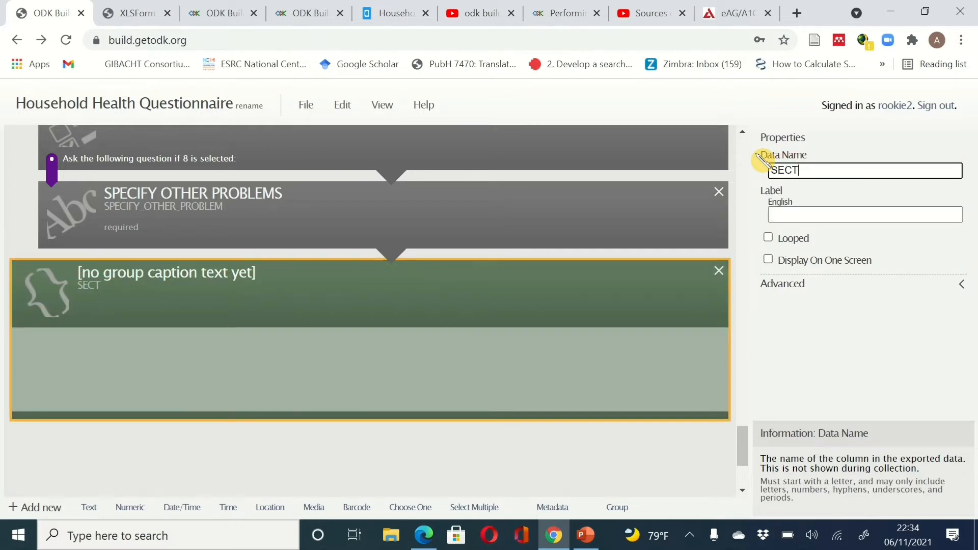
type("ION C")
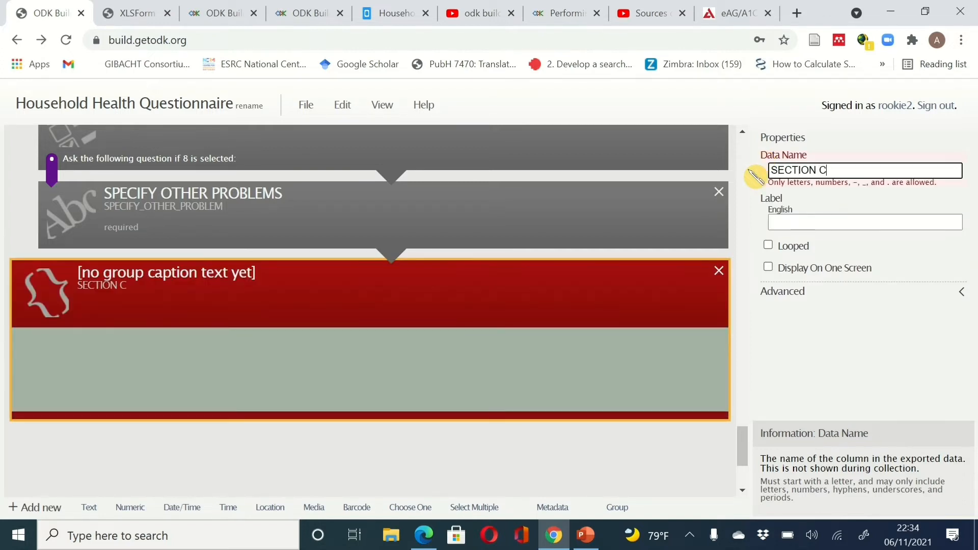
left_click(813, 223)
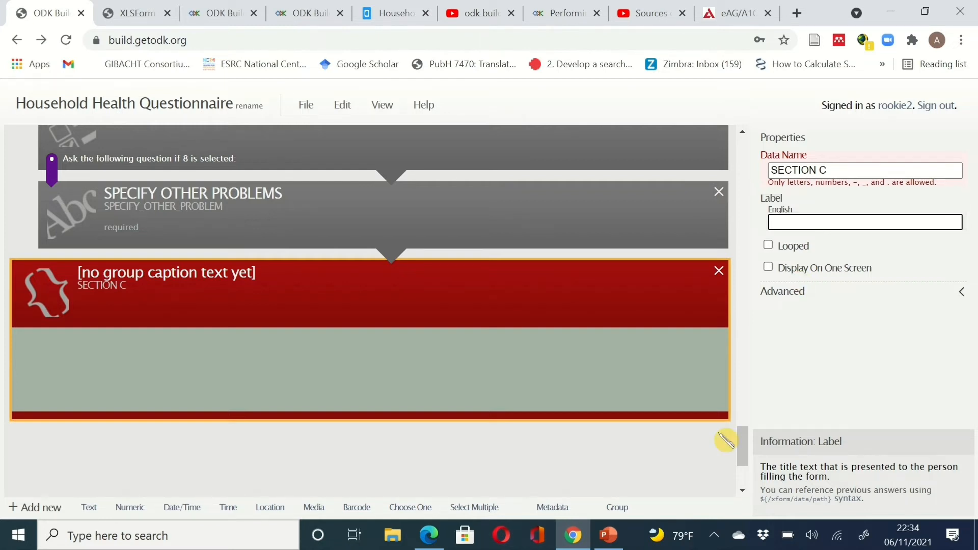
- Copy the EXAMINATION AND LAB TEST RESULTS heading from the PDF and return to ODK Build
left_click(577, 539)
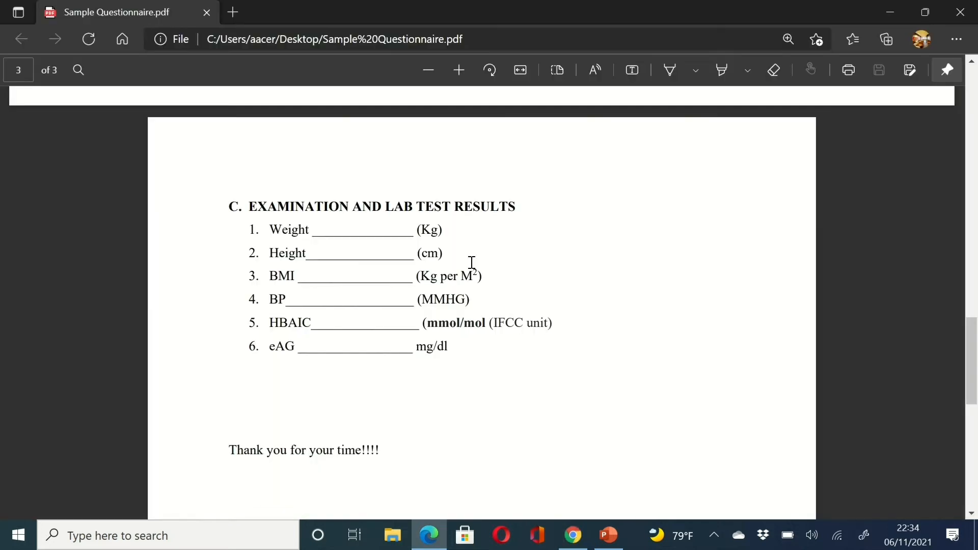
left_click_drag(433, 195, 252, 210)
key("ctrl+c")
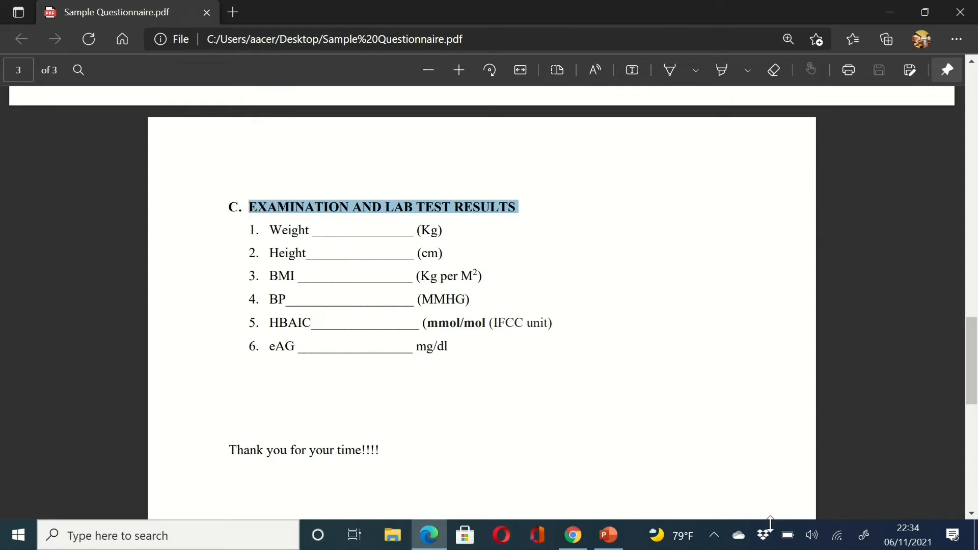
mouse_move(618, 544)
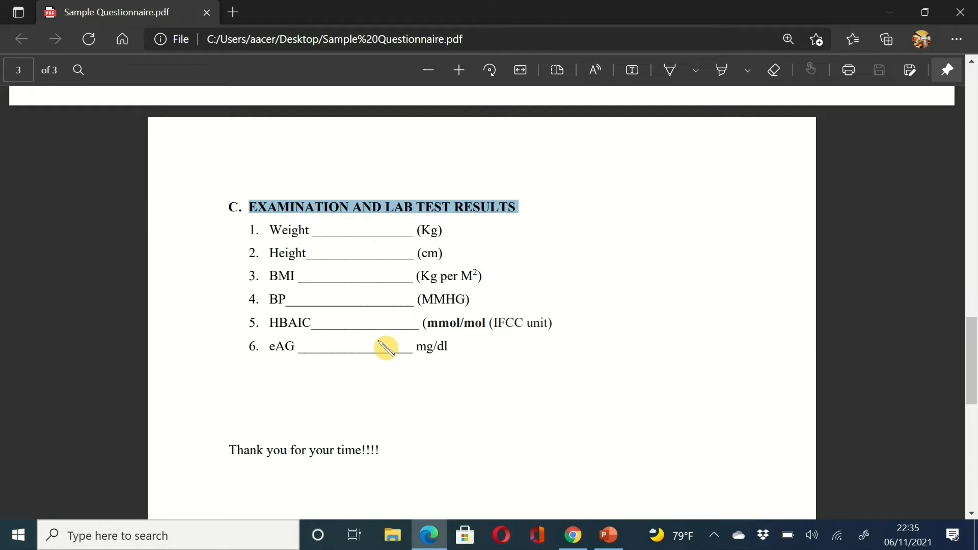
left_click(577, 543)
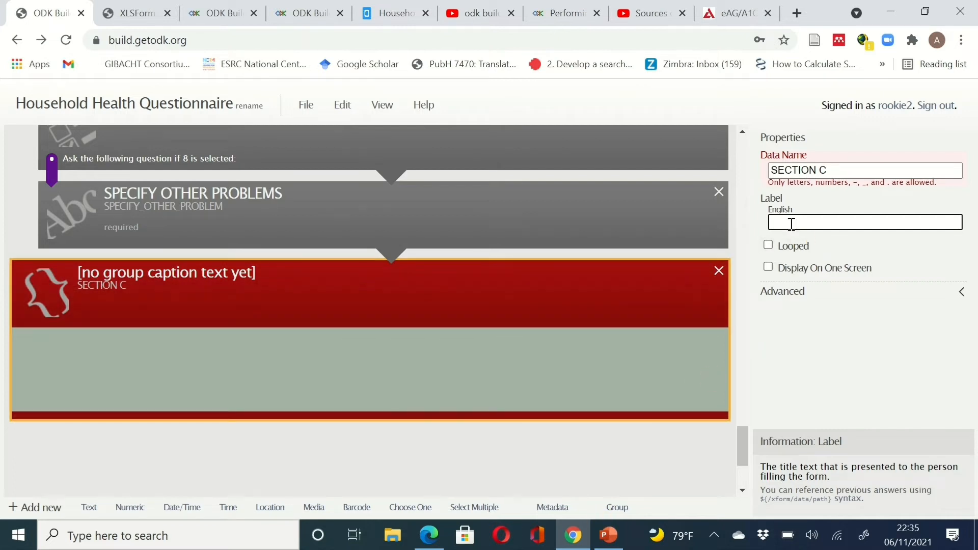
- Paste EXAMINATION AND LAB TEST RESULTS as the group's English label and enable Display On One Screen
key("ctrl+v")
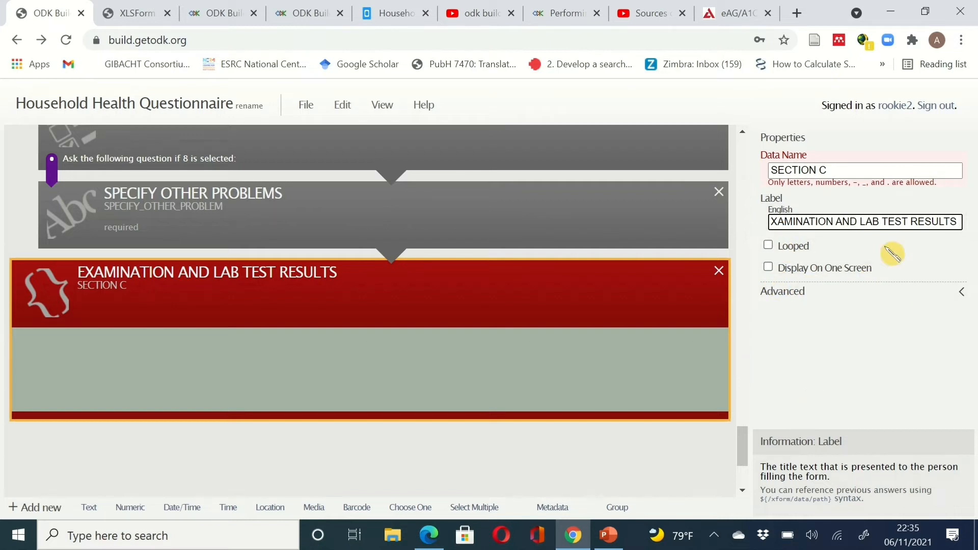
left_click(769, 267)
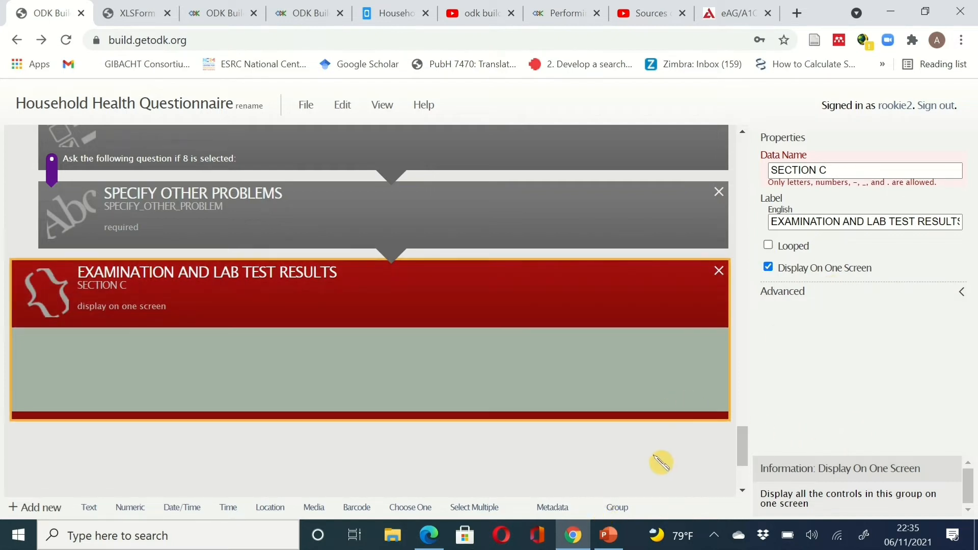
scroll(661, 462, "down", 3)
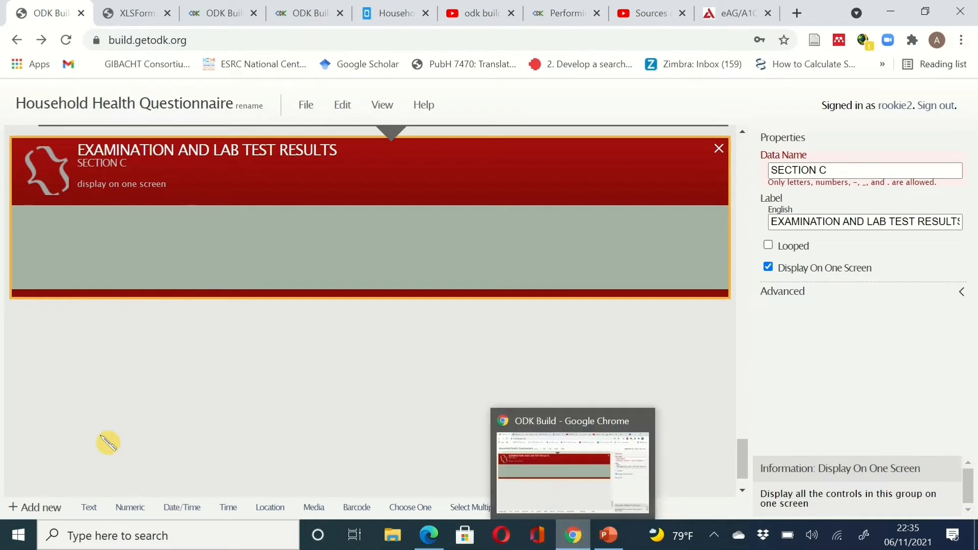
- Add a numeric question with data name WGT, label WEIGHT and hint Kg
left_click(130, 509)
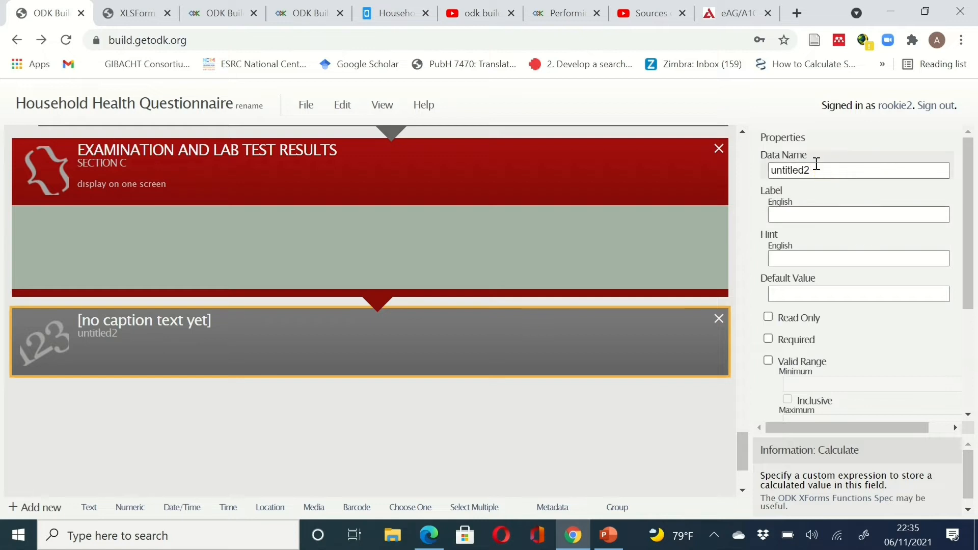
left_click_drag(817, 163, 770, 172)
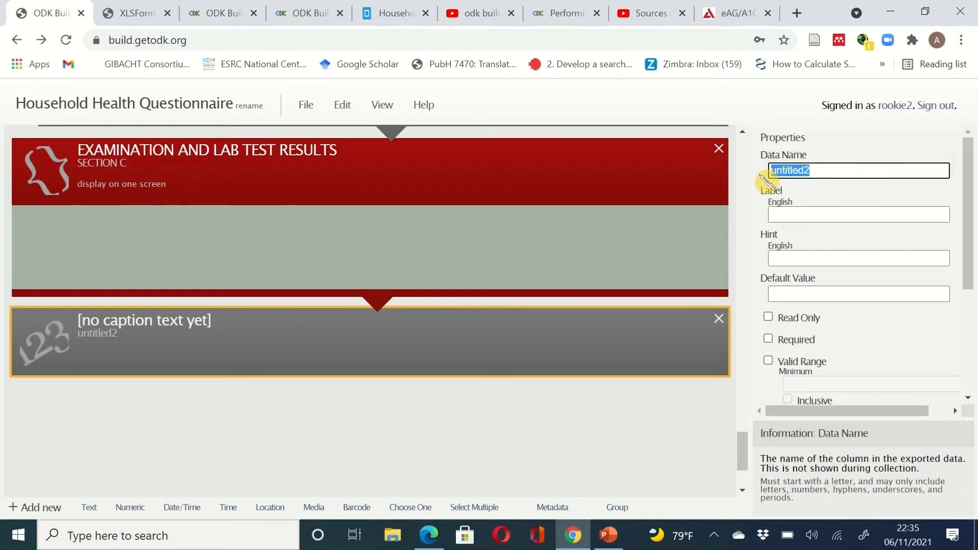
type("WGT")
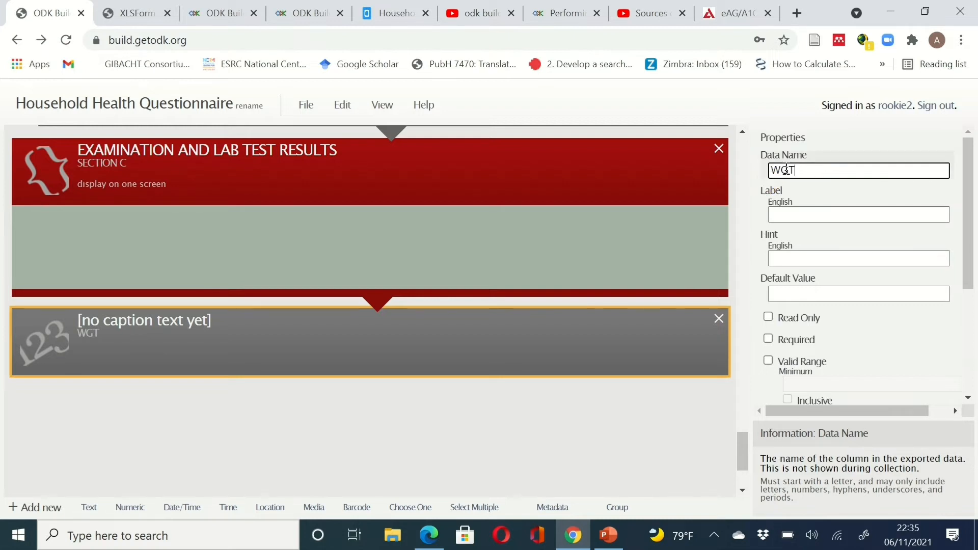
left_click(840, 213)
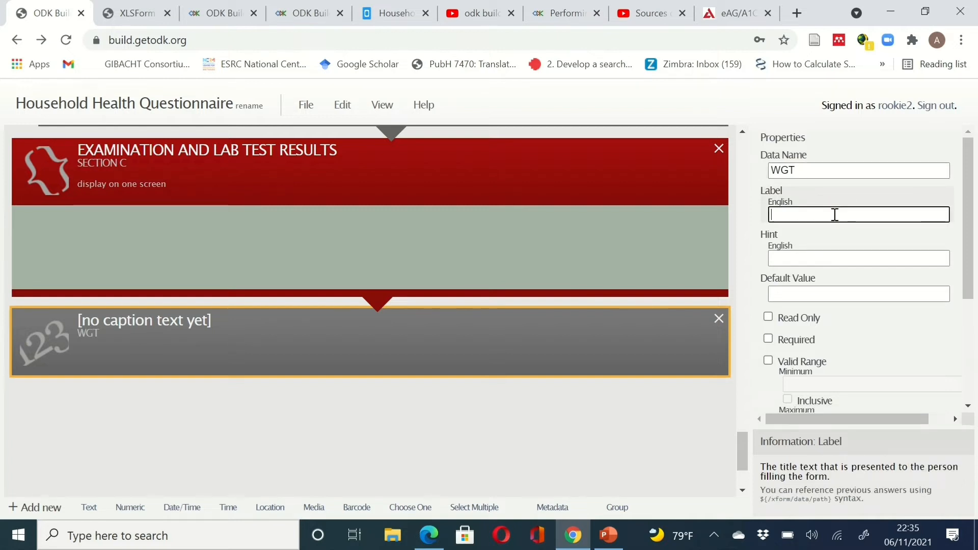
type("WEIGHT")
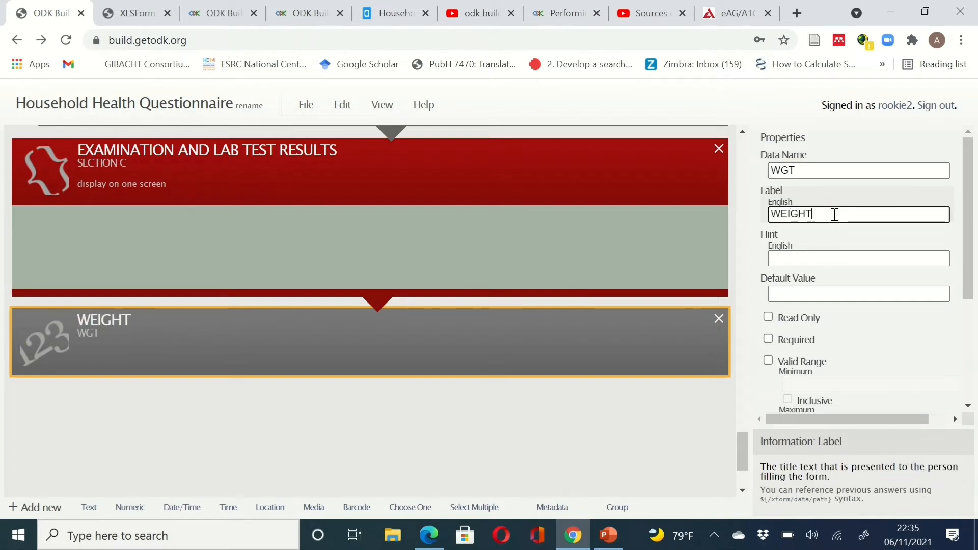
left_click(815, 255)
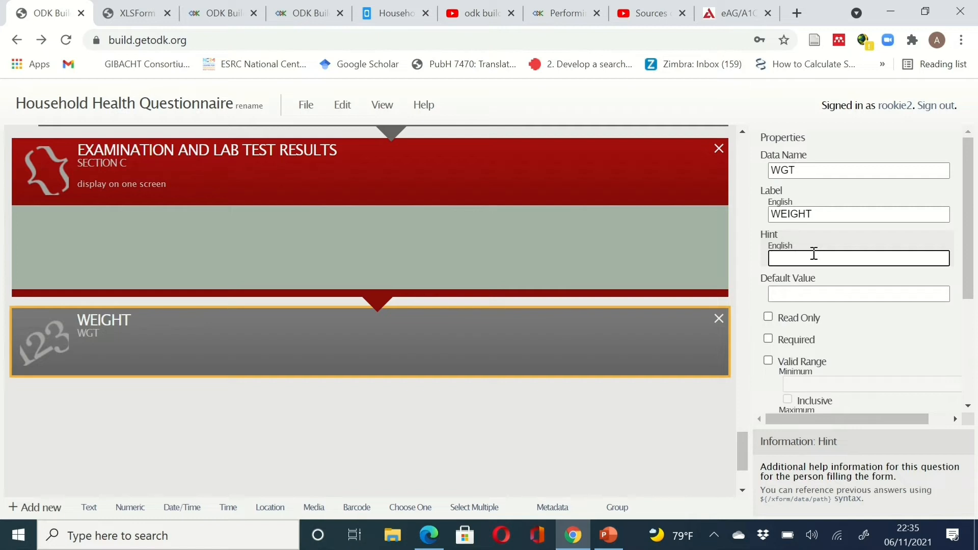
type("K")
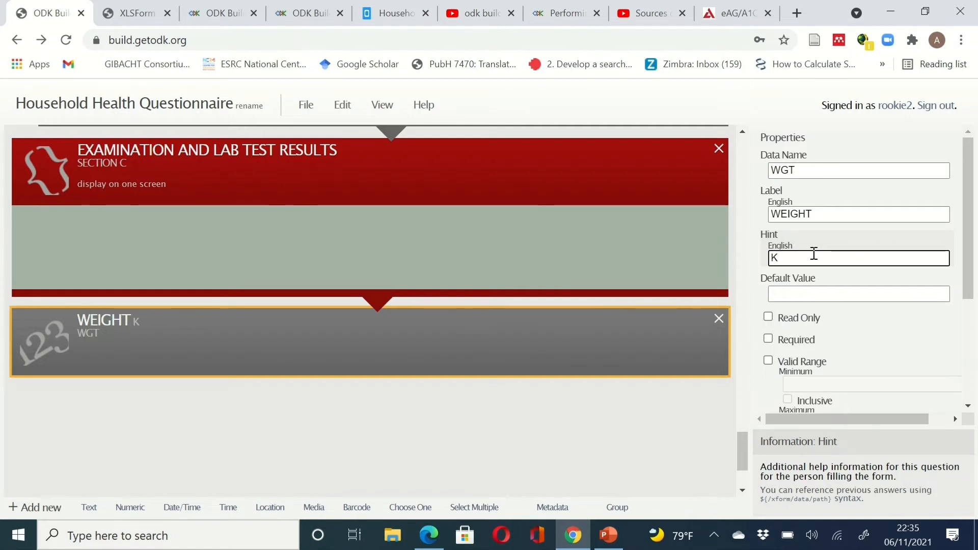
type("G")
key("BackSpace")
type("g")
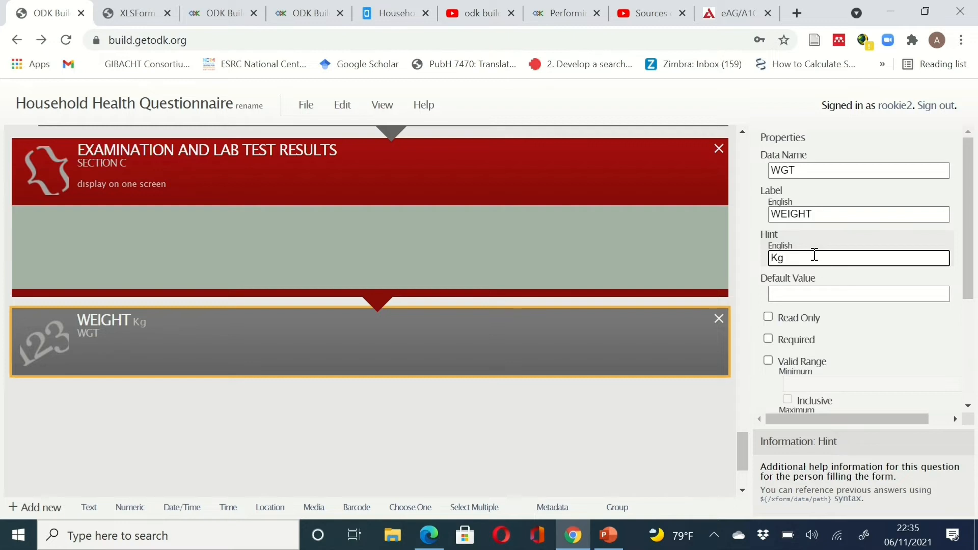
- Make the WEIGHT question required and set its kind to Decimal
left_click(768, 339)
left_click(768, 339)
scroll(897, 387, "down", 3)
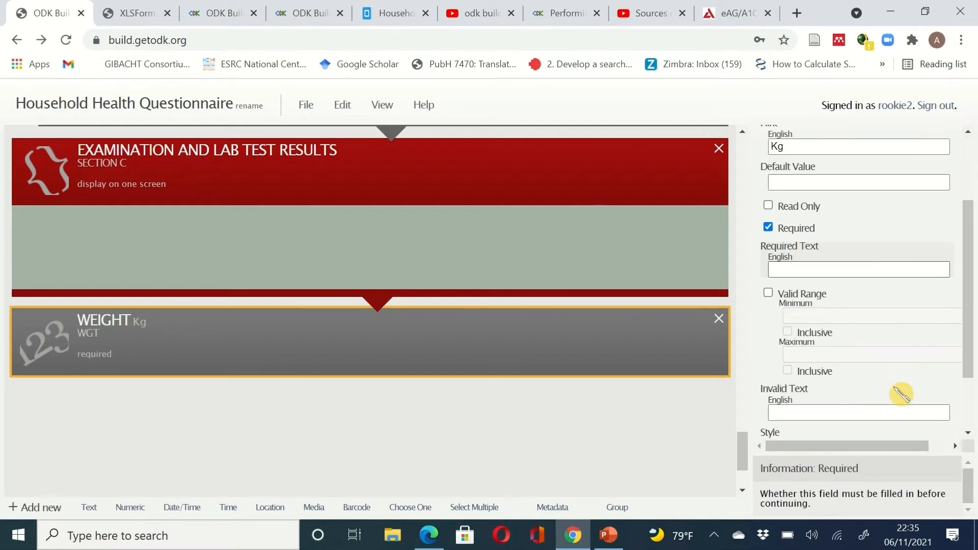
scroll(902, 394, "down", 1)
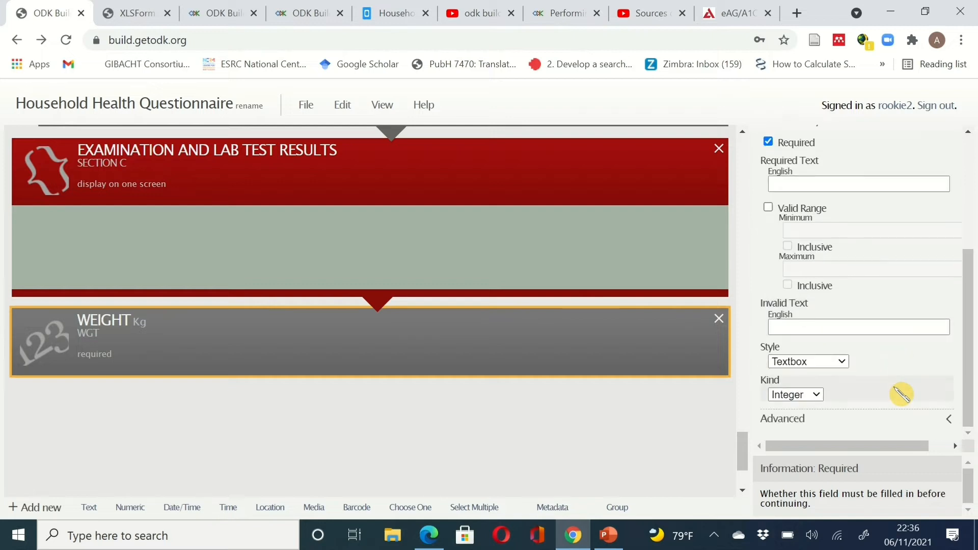
left_click(818, 395)
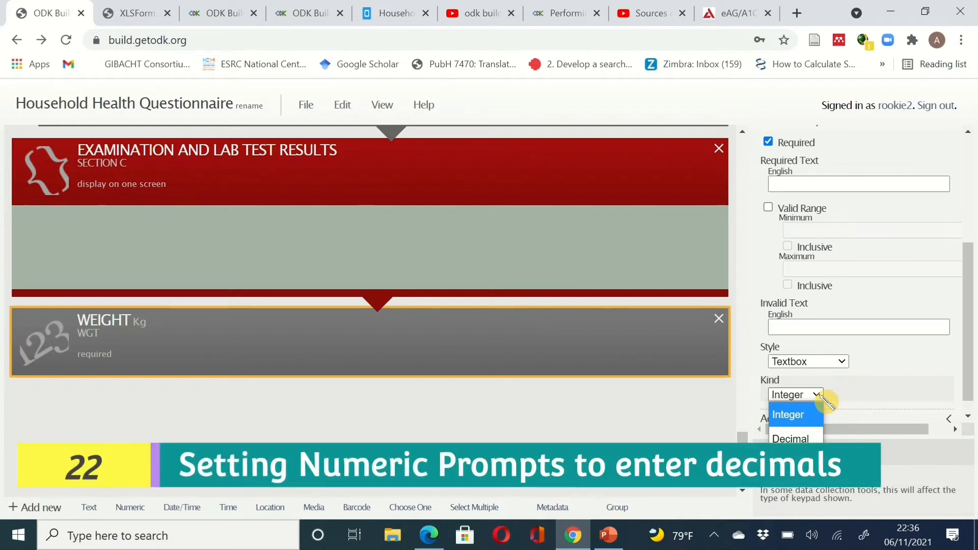
left_click(811, 438)
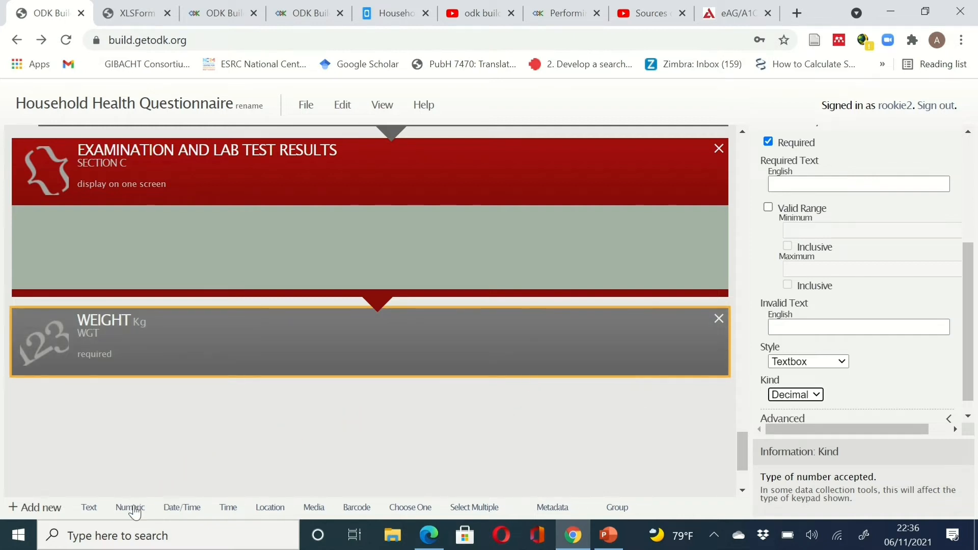
- Add a numeric question with data name HGT and label HEIGHT
left_click(130, 508)
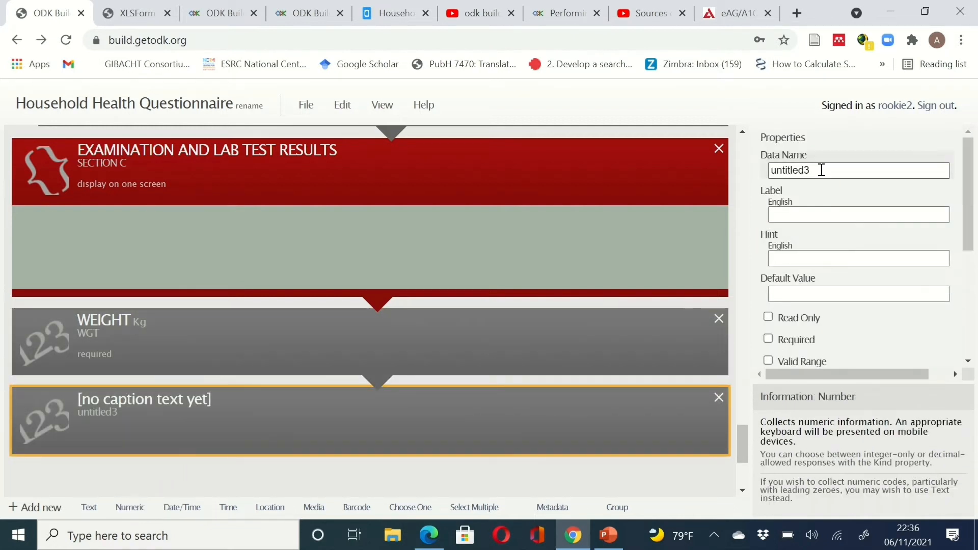
left_click_drag(819, 170, 763, 172)
type("HGT")
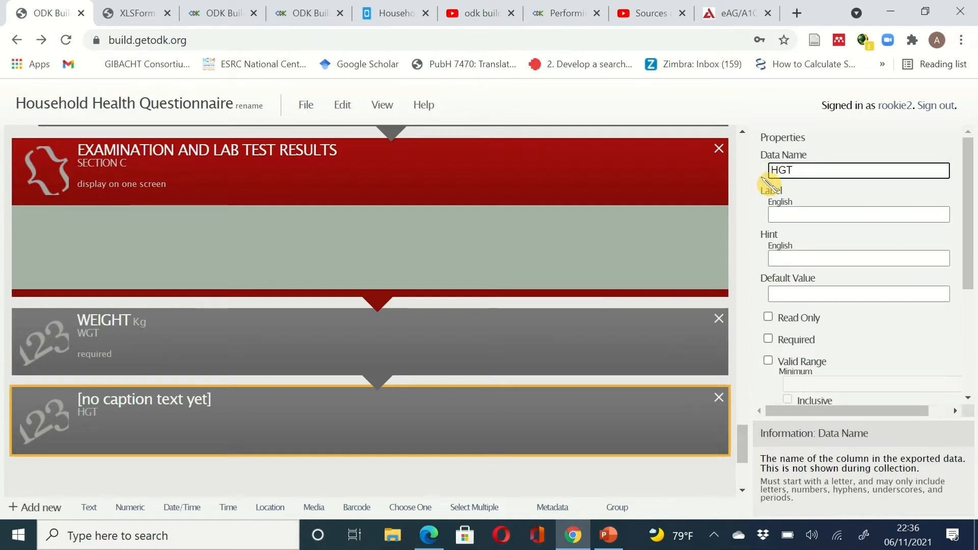
left_click(789, 220)
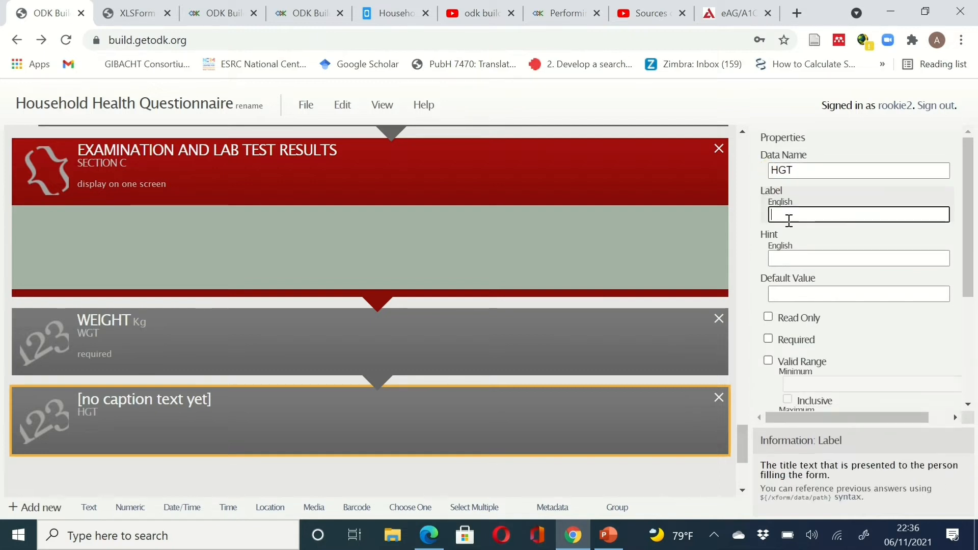
type("HEIGHT")
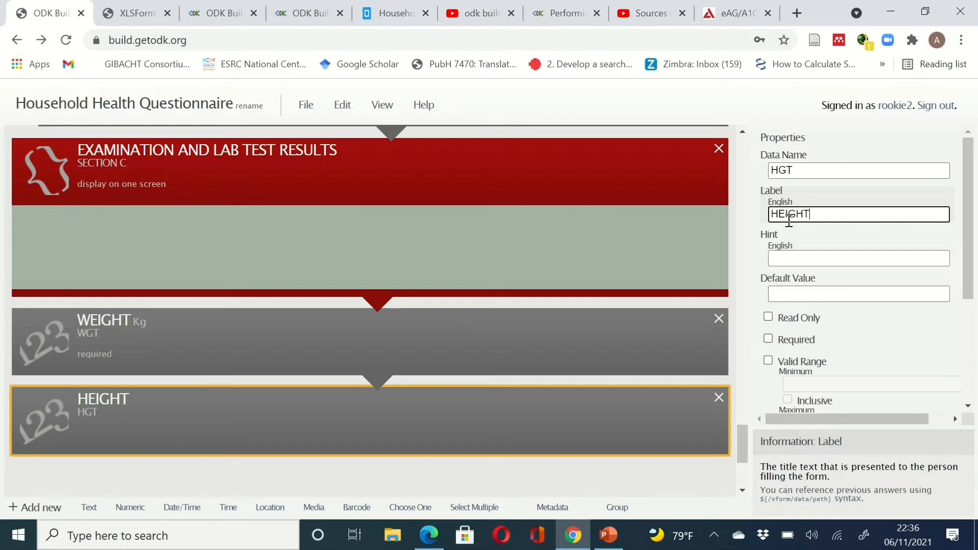
- Make the HEIGHT question required and set its kind to Decimal
left_click(769, 339)
scroll(863, 404, "down", 3)
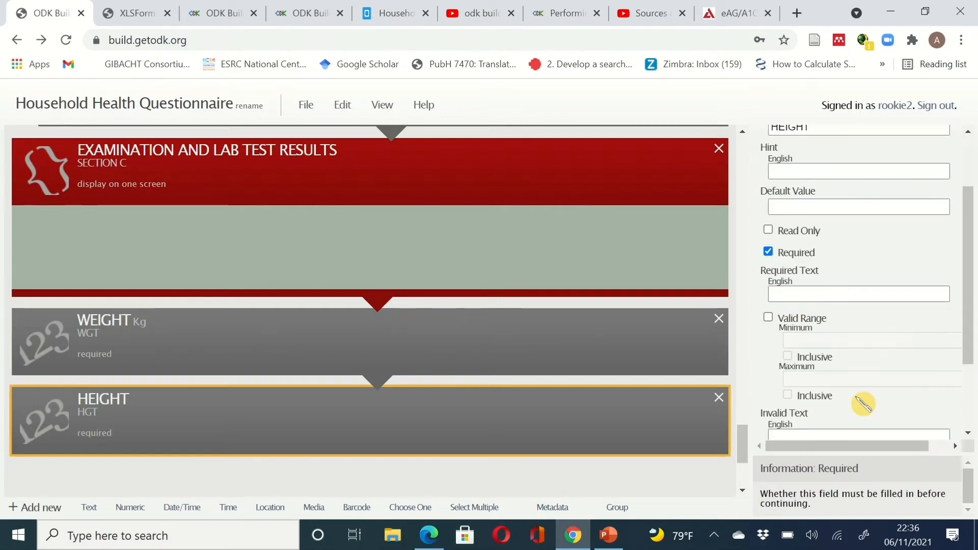
scroll(864, 404, "down", 1)
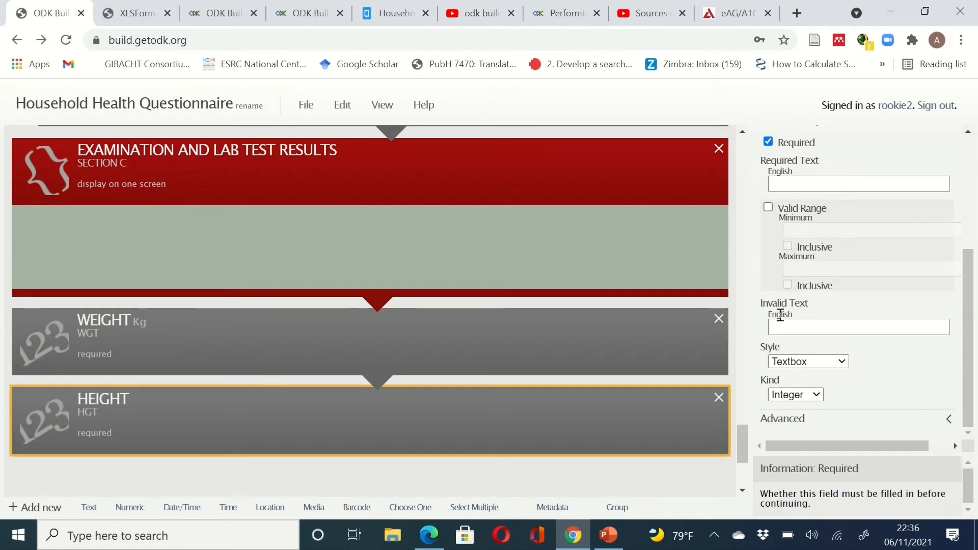
left_click(824, 404)
left_click(810, 437)
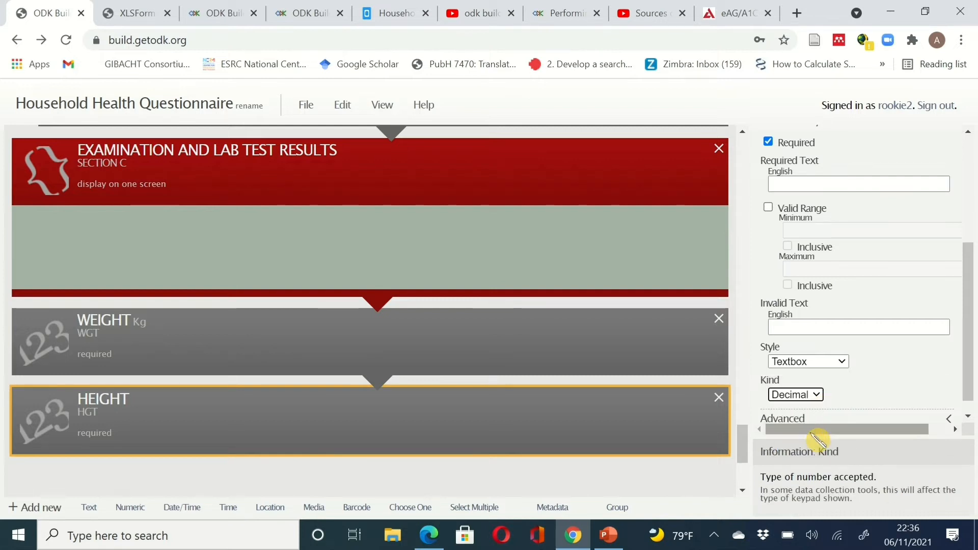
scroll(475, 420, "down", 2)
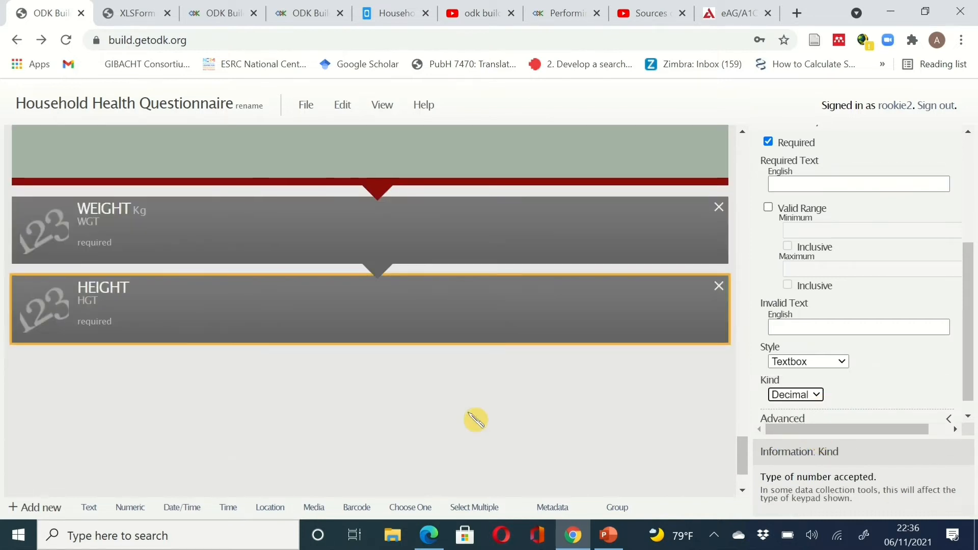
scroll(475, 420, "up", 1)
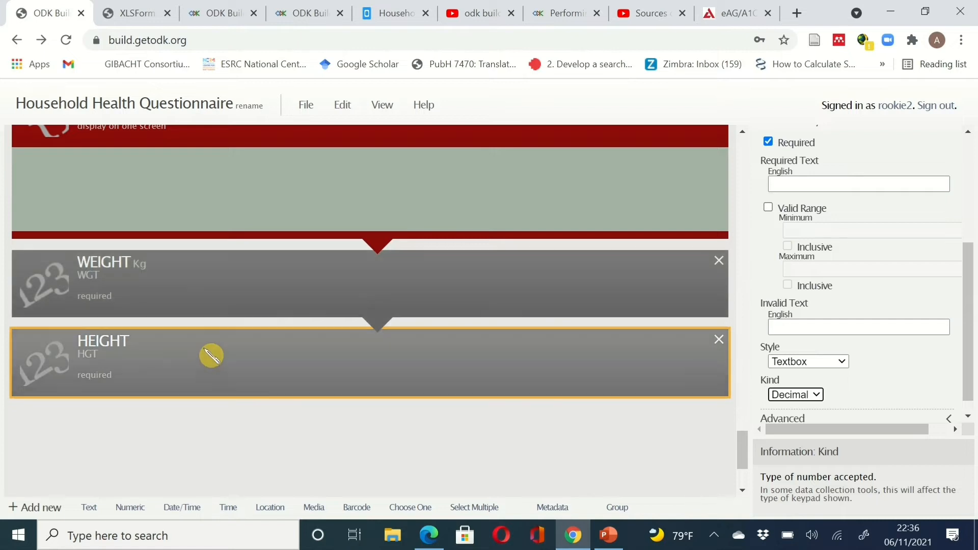
scroll(377, 390, "down", 1)
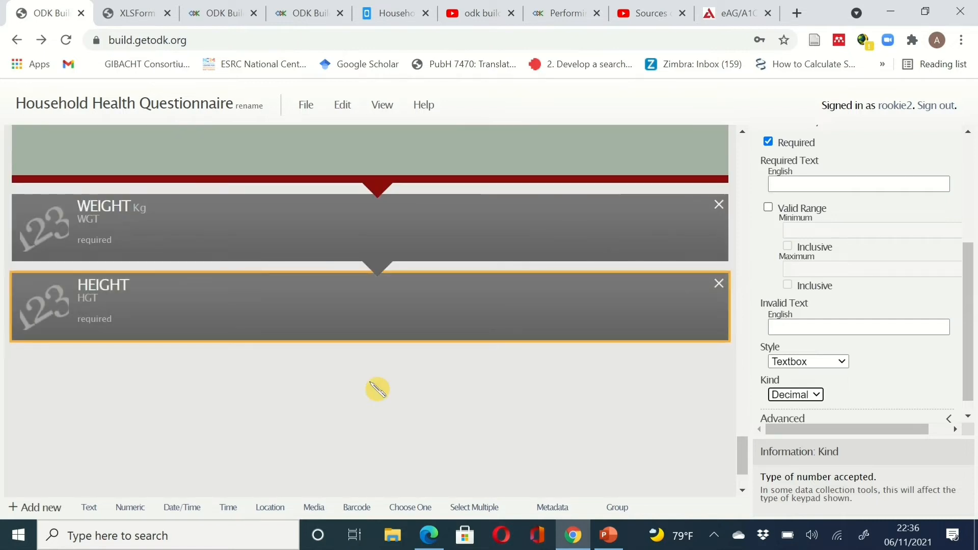
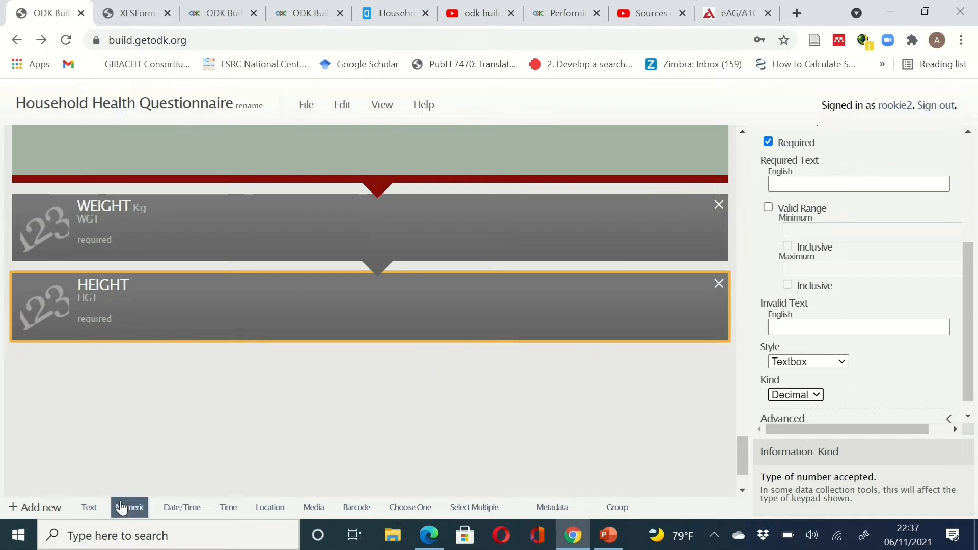
- Add a numeric question below HEIGHT with data name BMI and label BODY MASS INDEX
left_click_drag(121, 507, 488, 446)
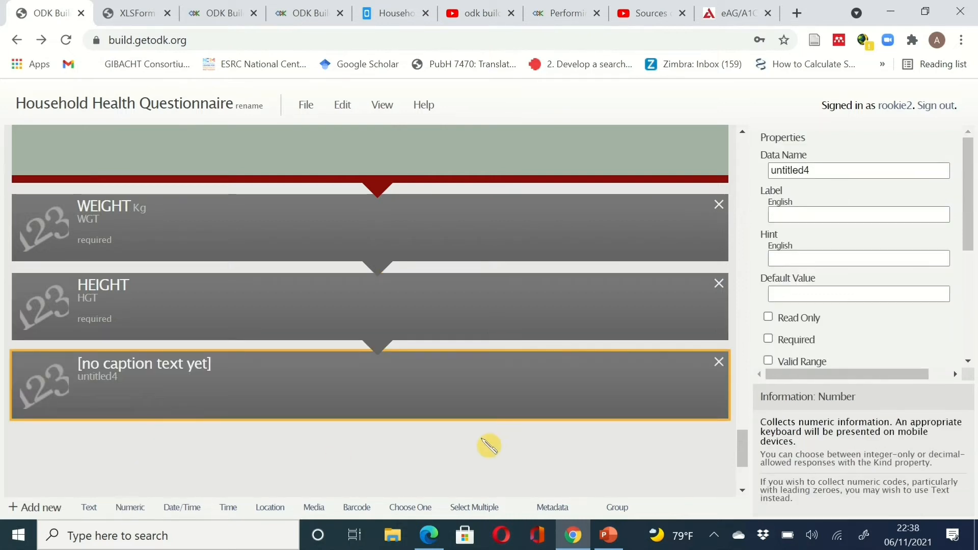
left_click(826, 170)
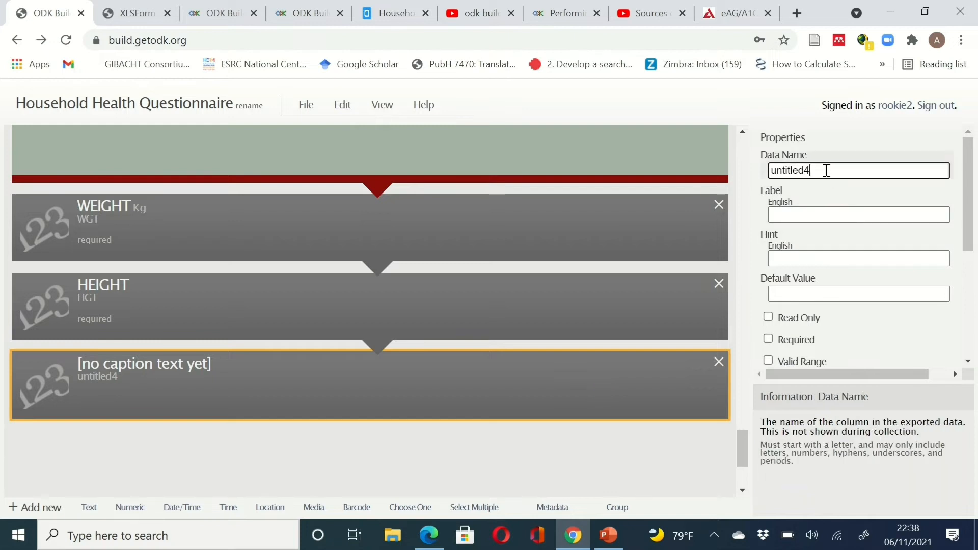
double_click(827, 169)
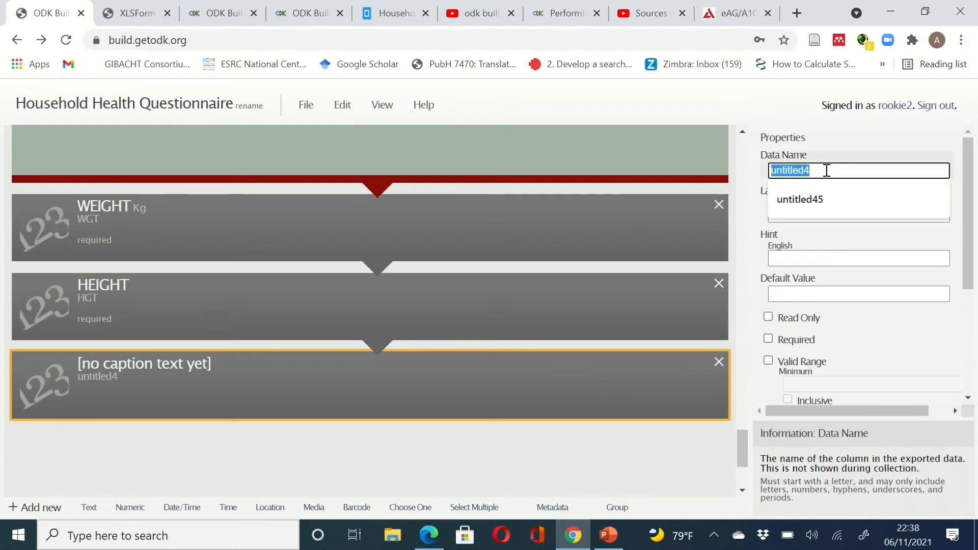
type("BMI")
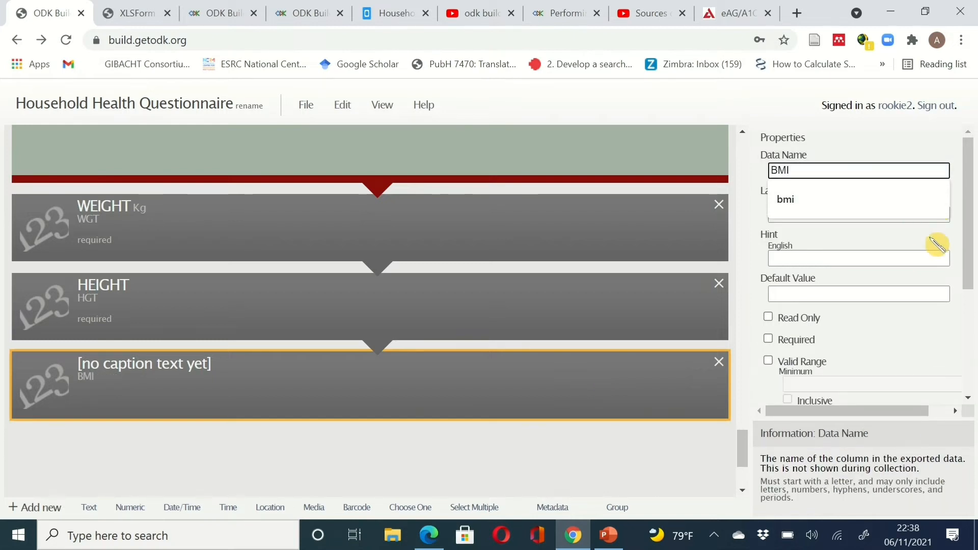
left_click(798, 213)
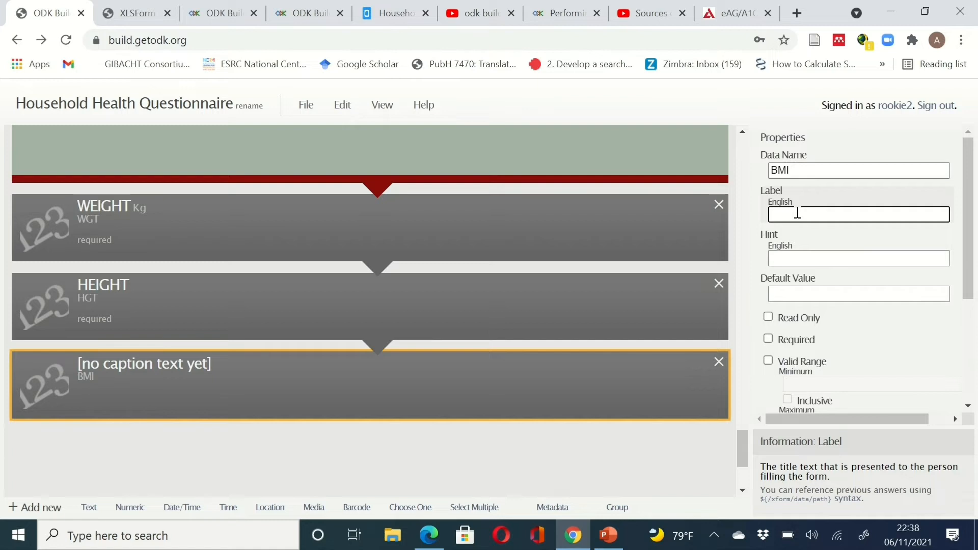
type("BO")
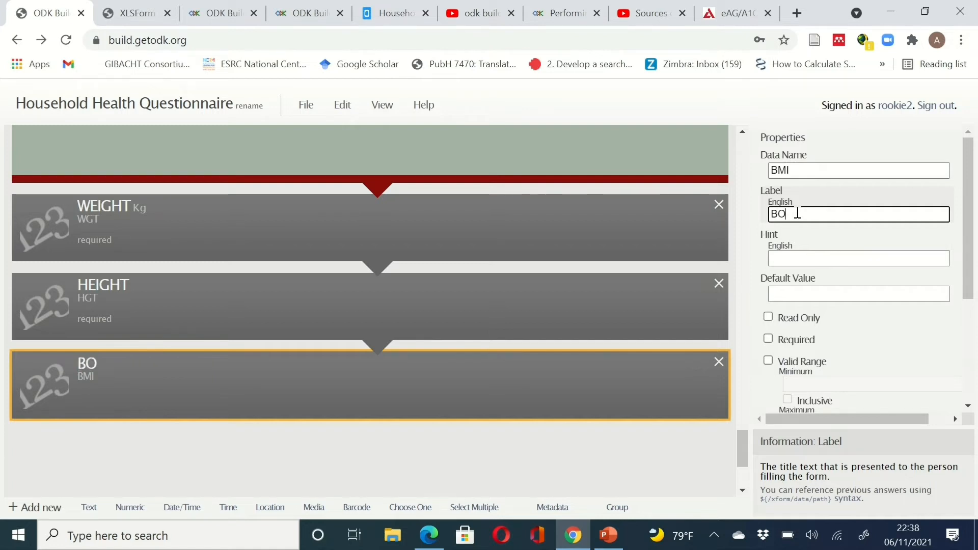
type("DY MASS")
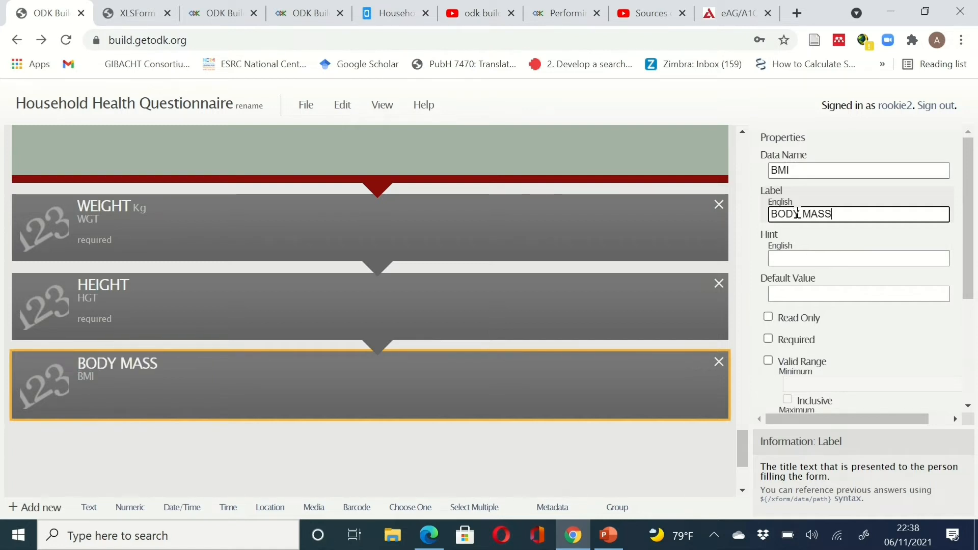
type(" IND")
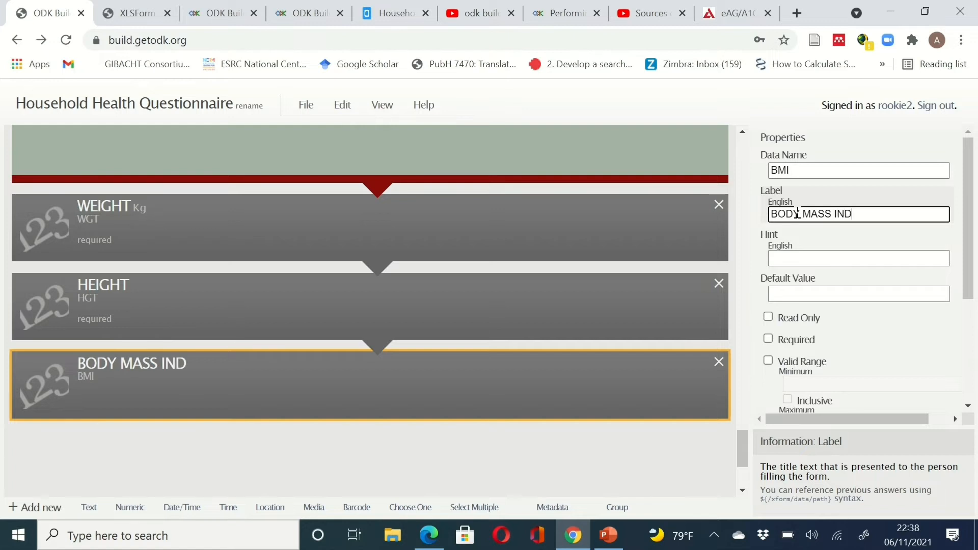
type("EX")
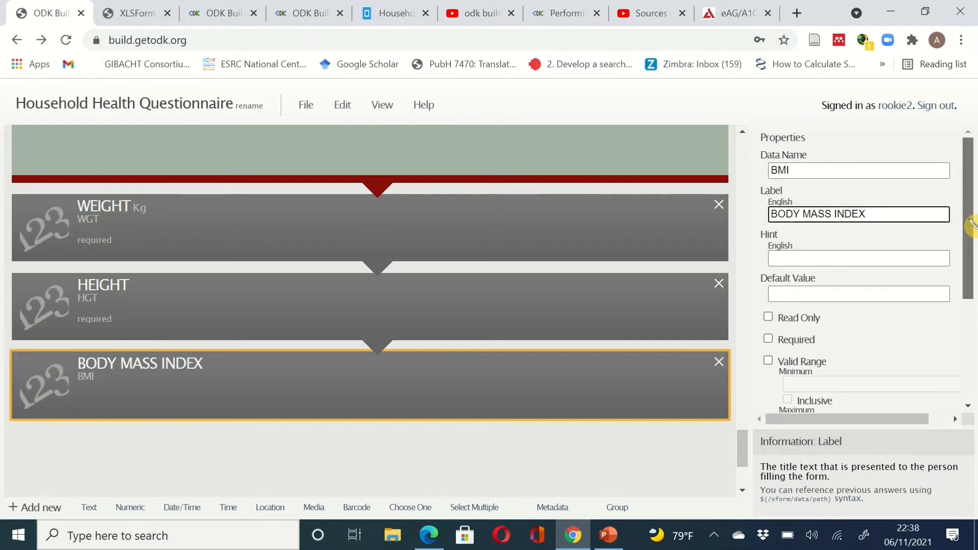
left_click_drag(970, 219, 969, 205)
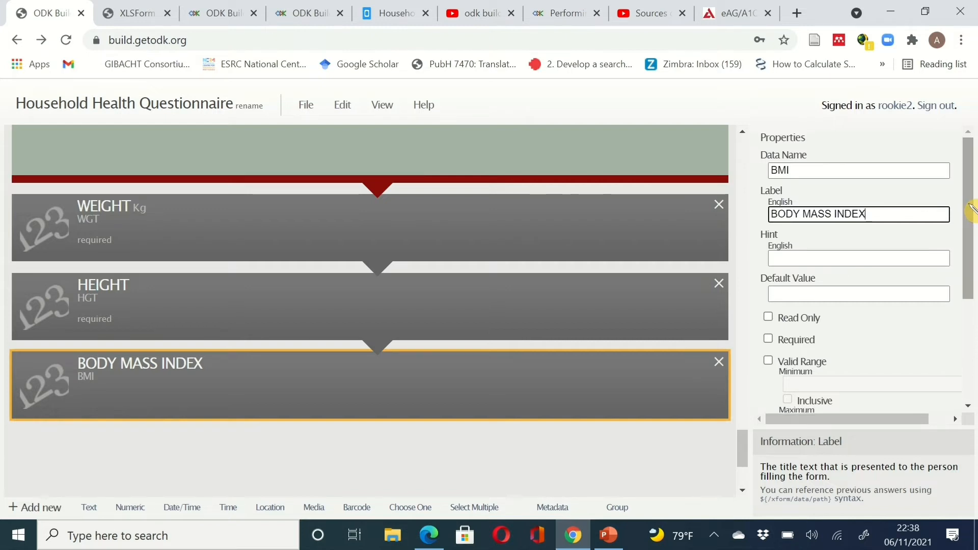
left_click_drag(971, 209, 971, 207)
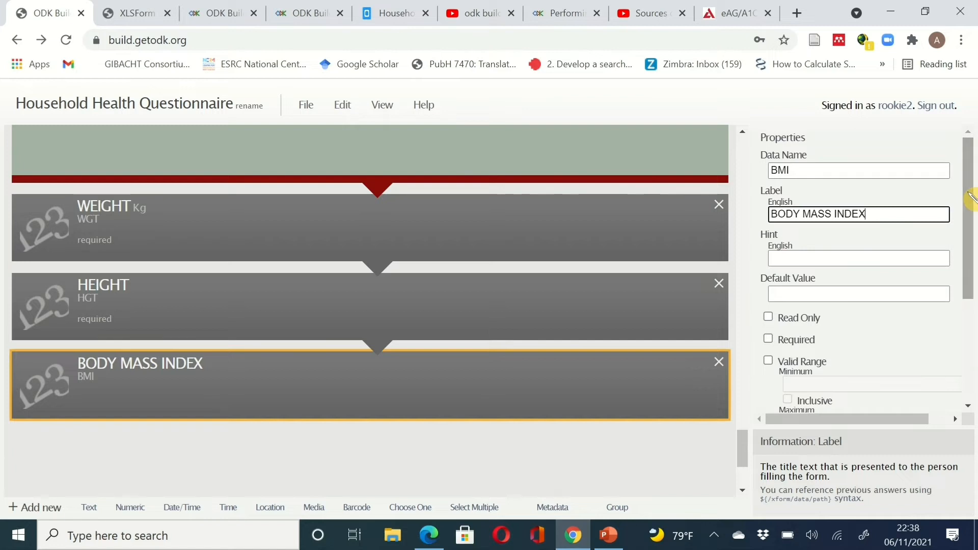
- Make BMI read-only with Decimal kind and expand its advanced options
left_click(785, 318)
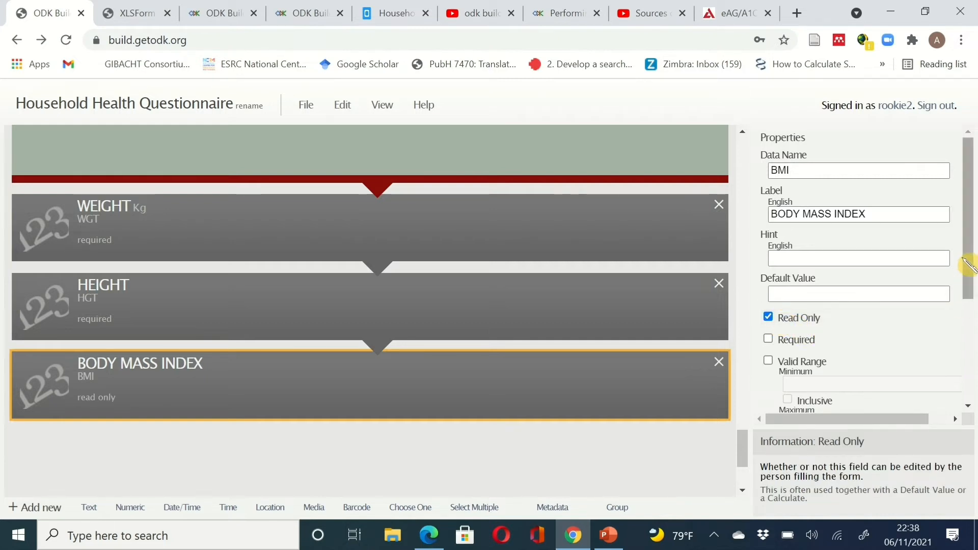
left_click_drag(970, 257, 971, 309)
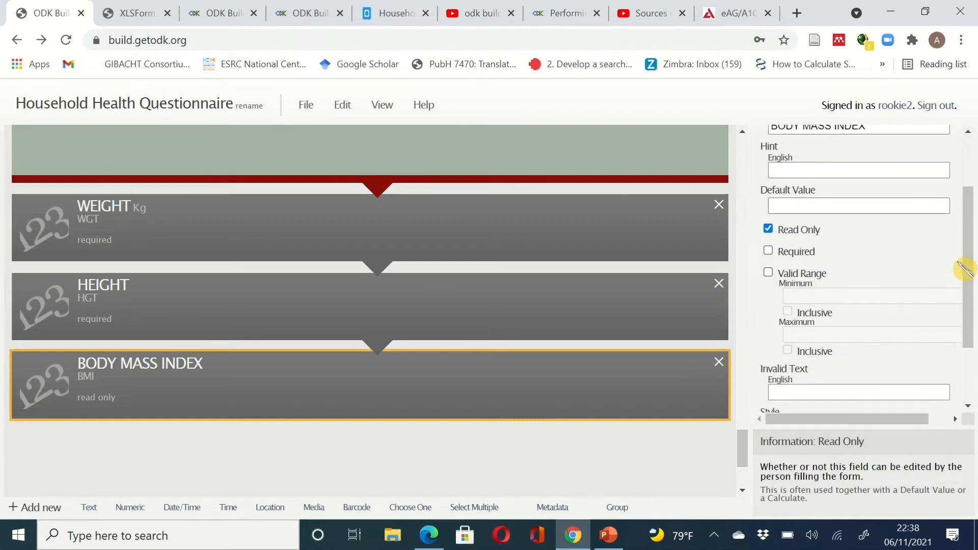
left_click_drag(970, 257, 971, 328)
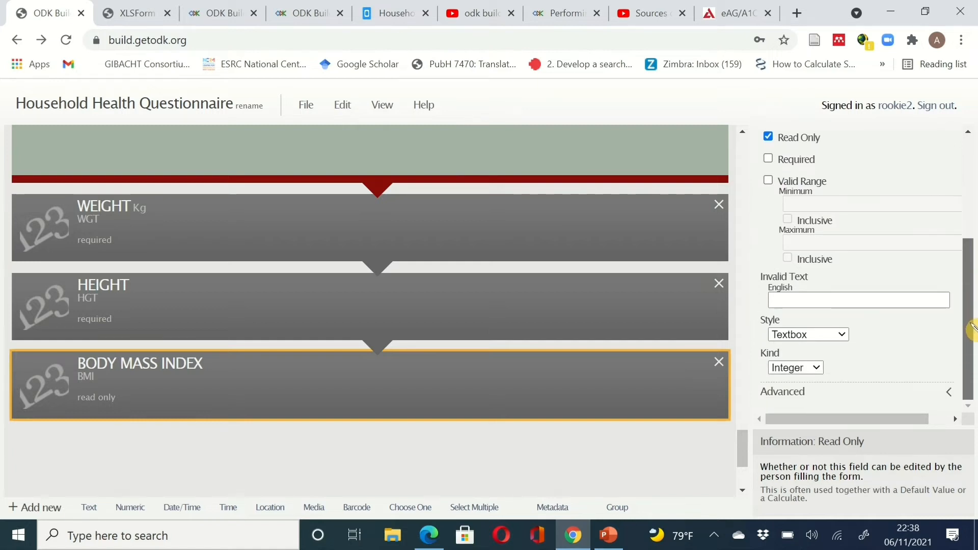
left_click(821, 371)
left_click(808, 416)
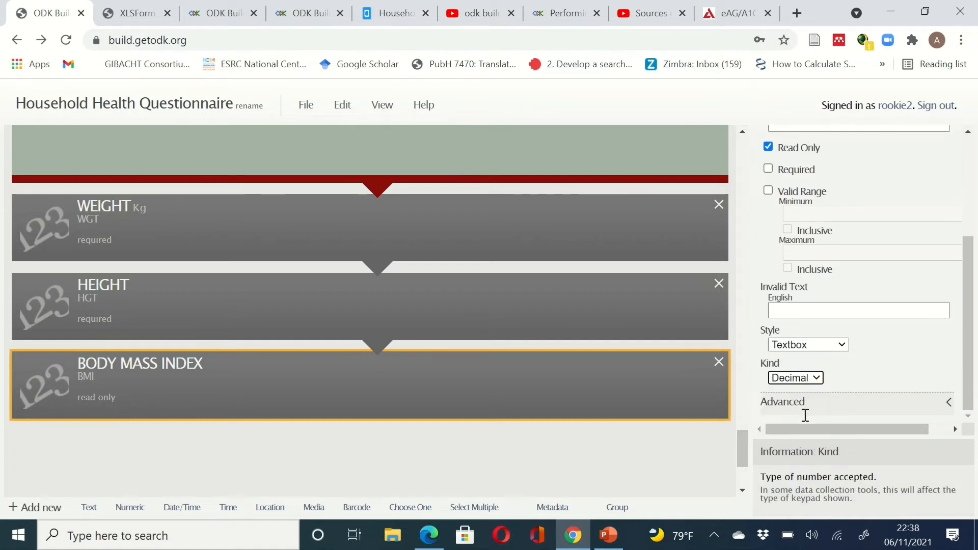
left_click(951, 405)
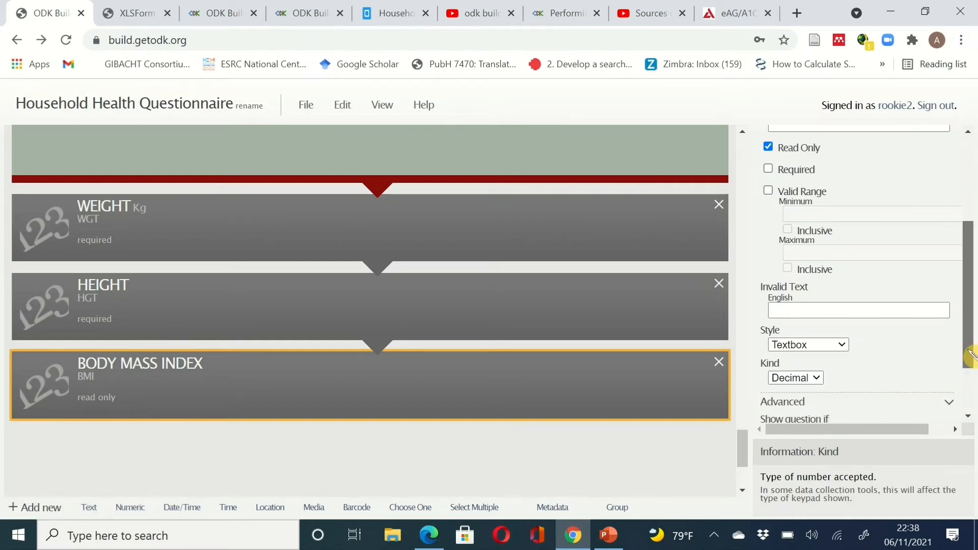
left_click_drag(970, 356, 970, 241)
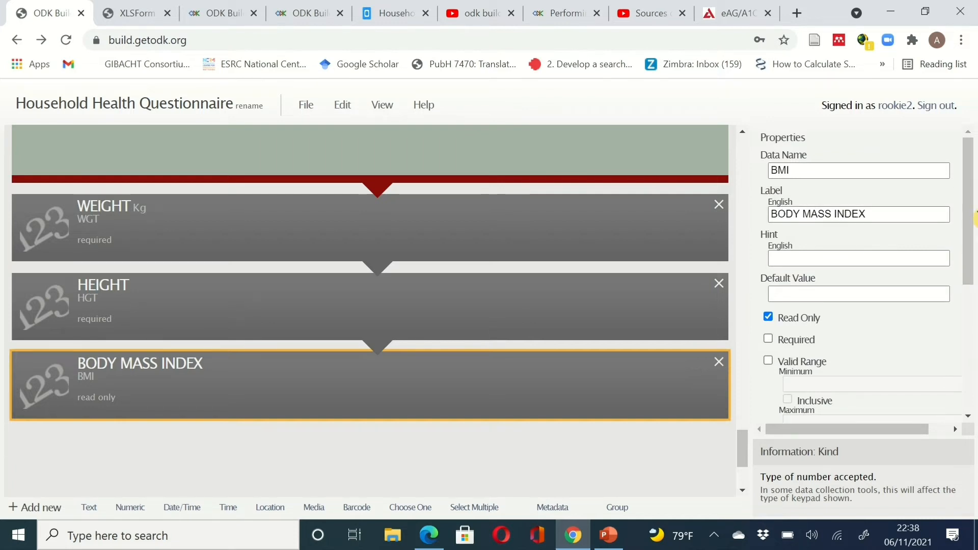
- Give BODY MASS INDEX the hint 'Kg per M 2'
mouse_move(973, 212)
left_mouse_down()
mouse_move(973, 247)
mouse_move(970, 213)
left_mouse_up()
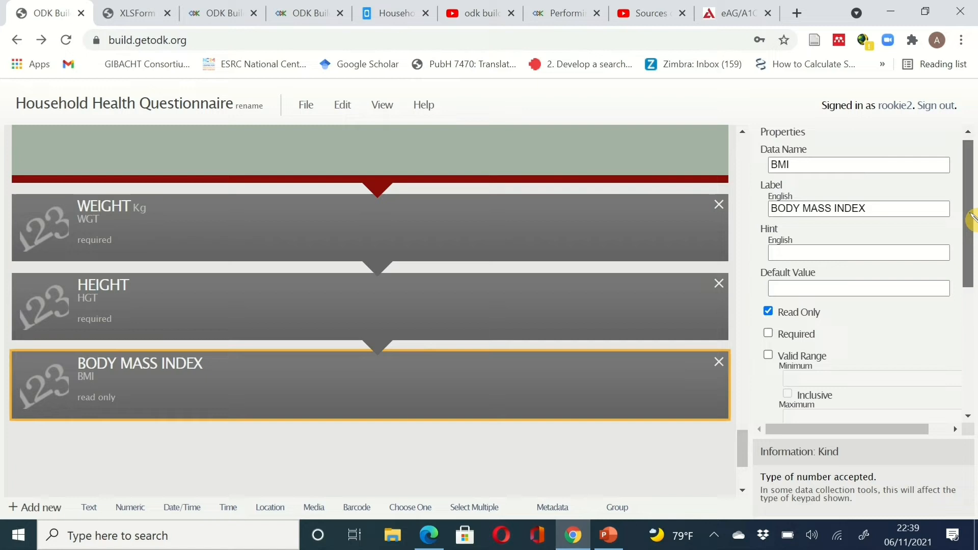
left_click(855, 250)
type("K")
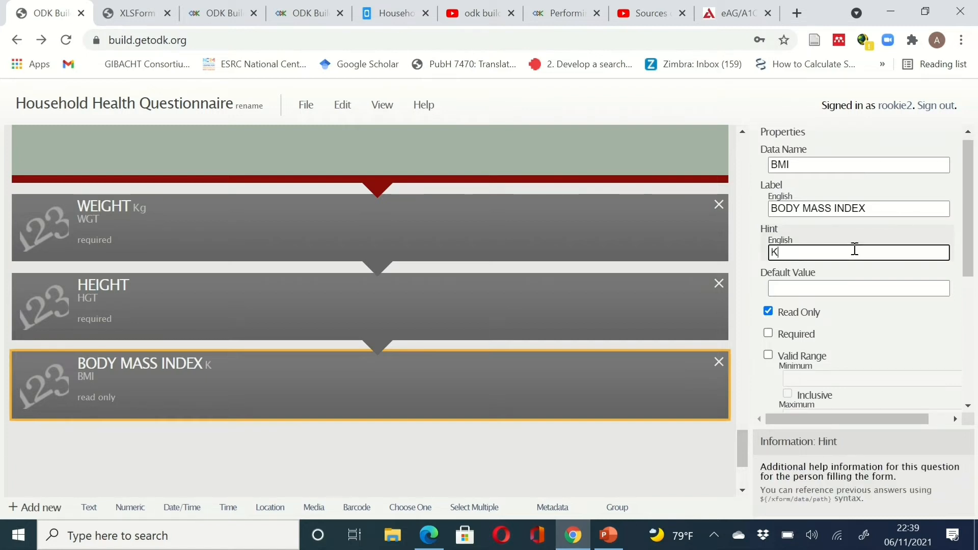
type("g per M")
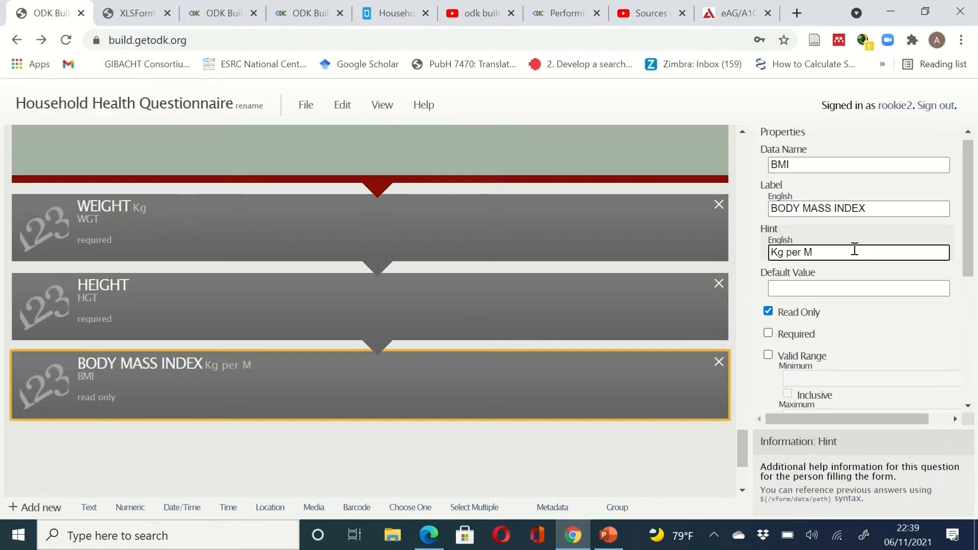
type(" 2")
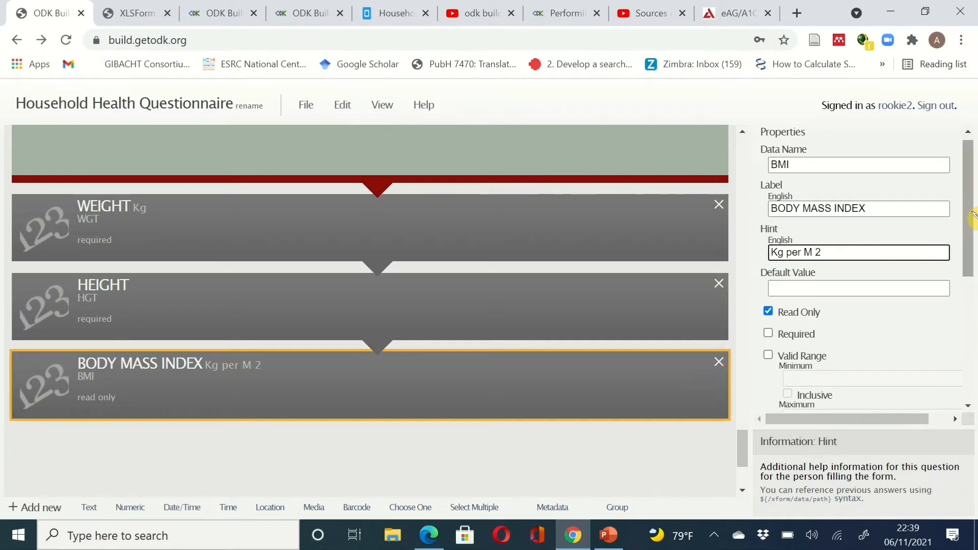
left_click_drag(974, 217, 973, 372)
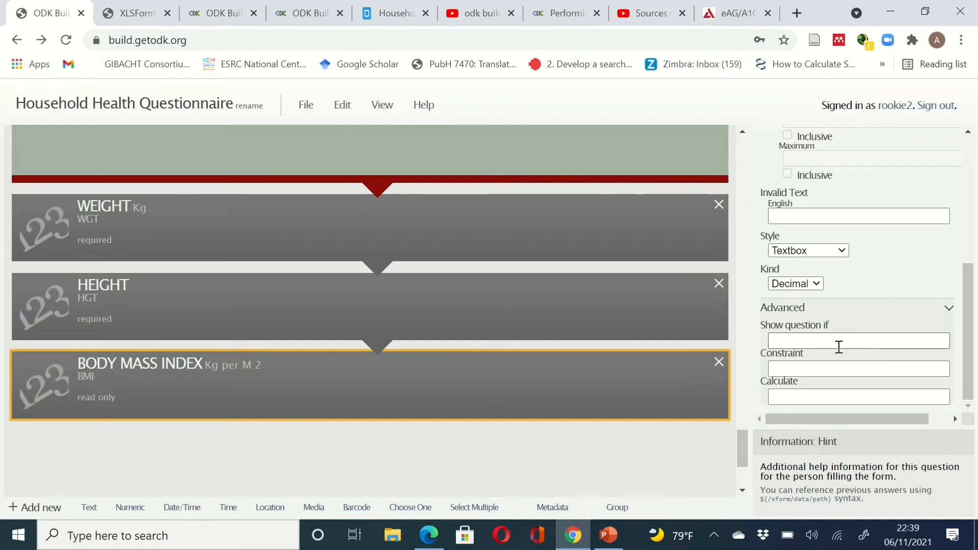
left_click(802, 399)
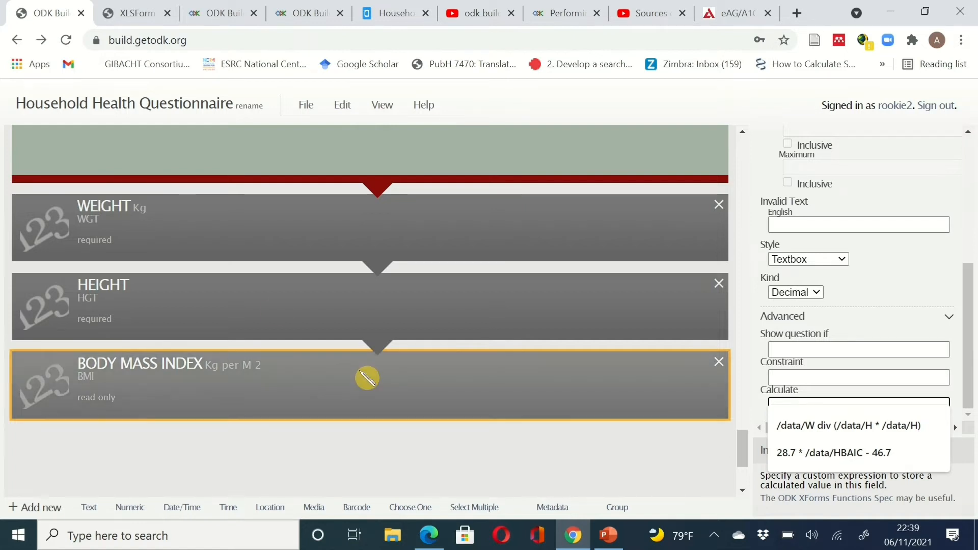
- Check WEIGHT, then expand HEIGHT's advanced settings and place the cursor in its Calculate field
left_click(207, 234)
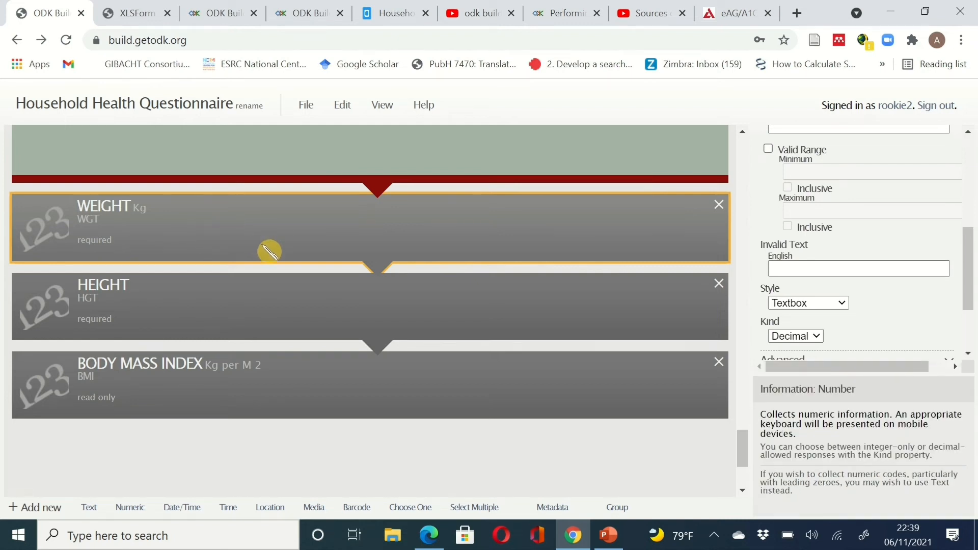
left_click(220, 303)
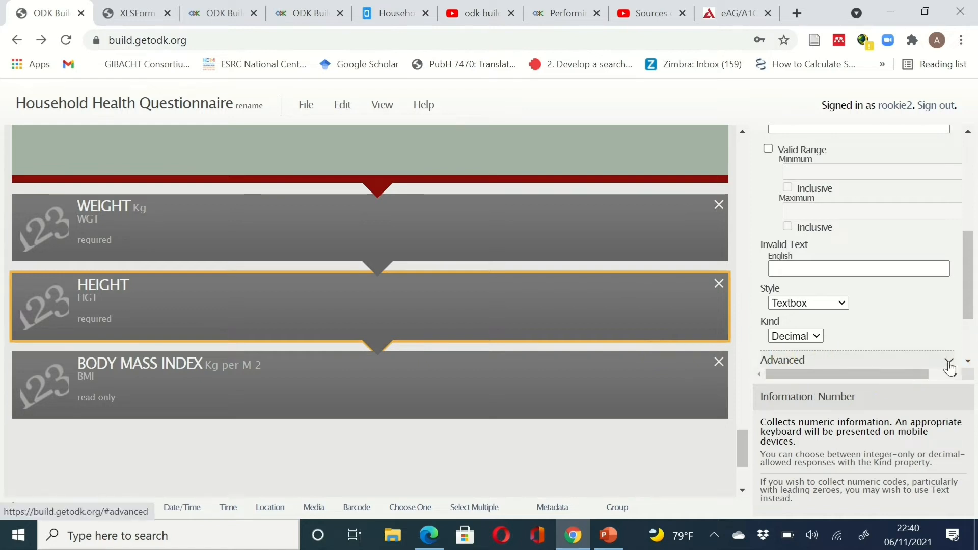
left_click(950, 365)
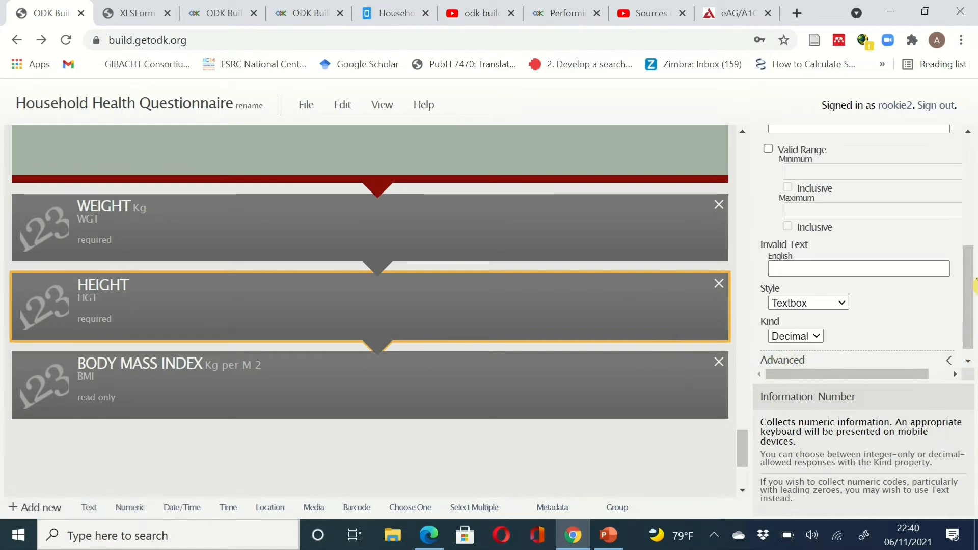
scroll(974, 298, "down", 1)
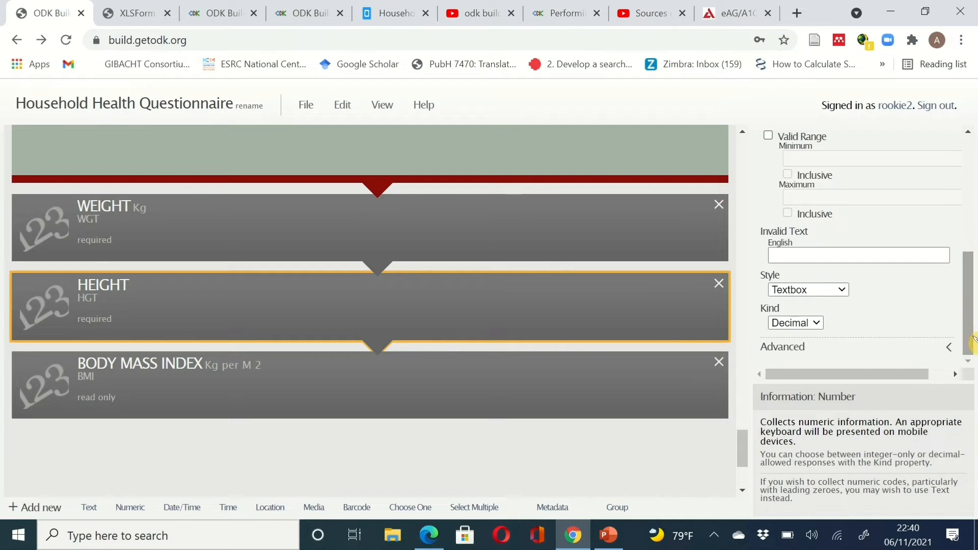
left_click(950, 349)
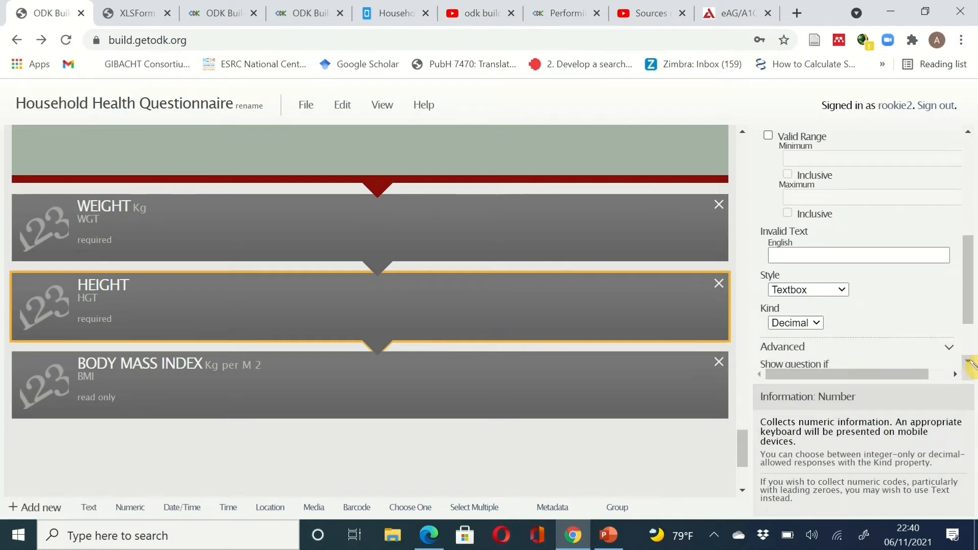
scroll(968, 361, "down", 2)
left_click(835, 354)
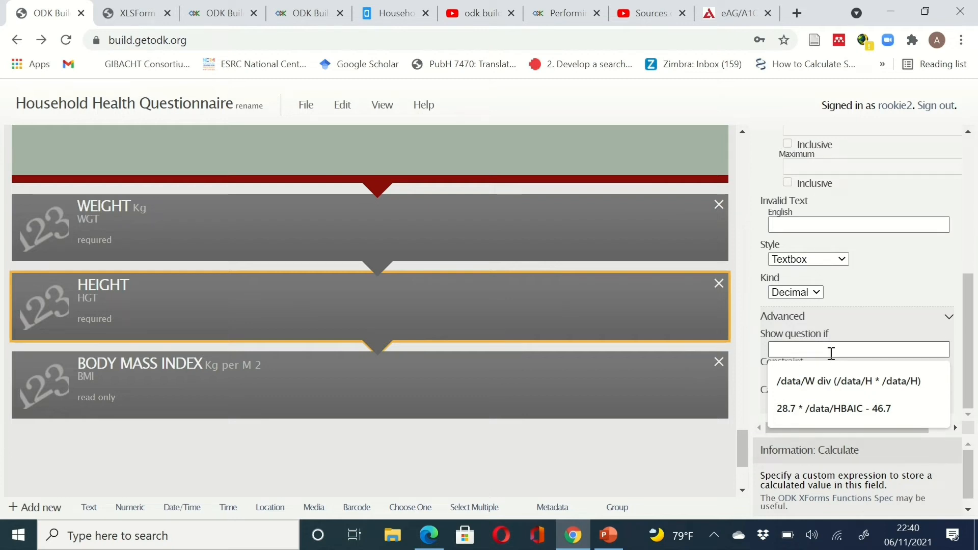
- Begin the calculation with '/data/WGT div (', correcting a typo along the way
type("/")
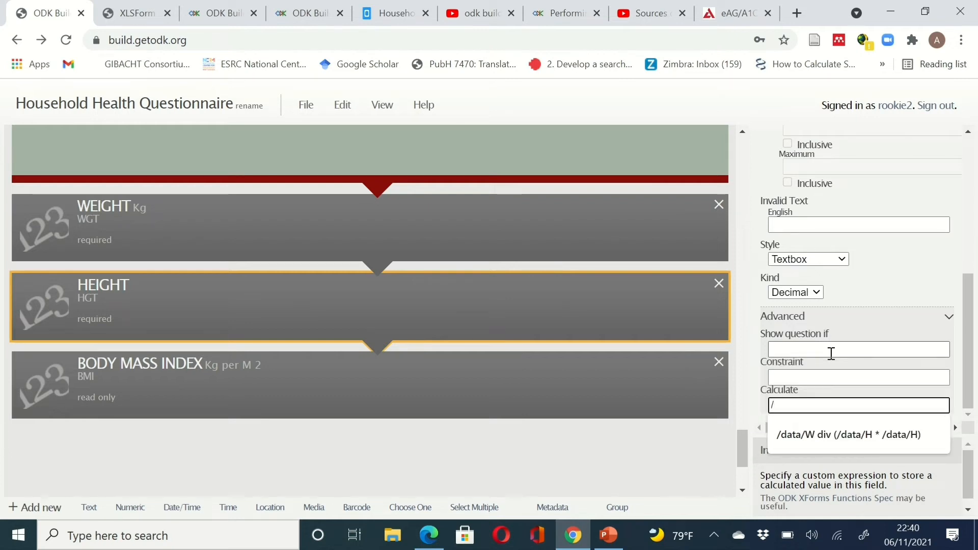
type("data/")
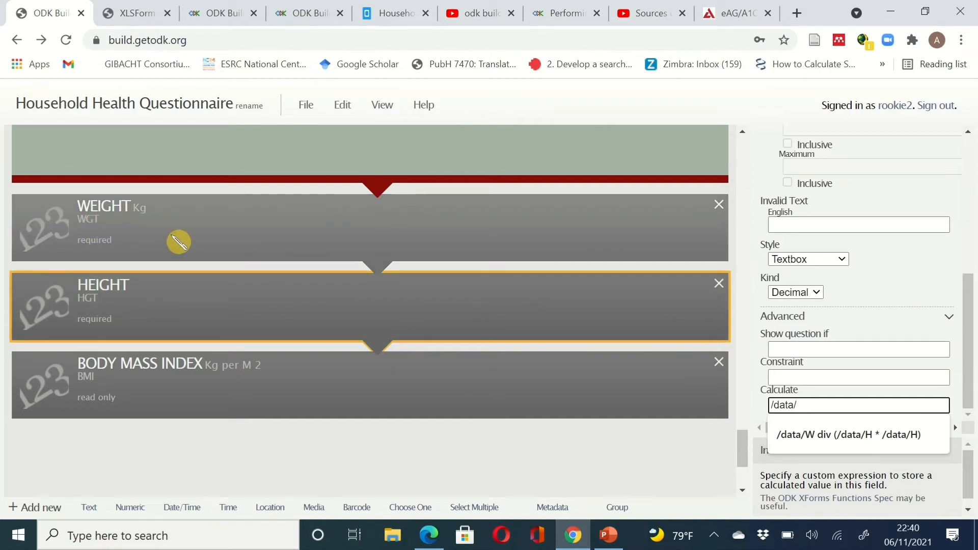
type("WG")
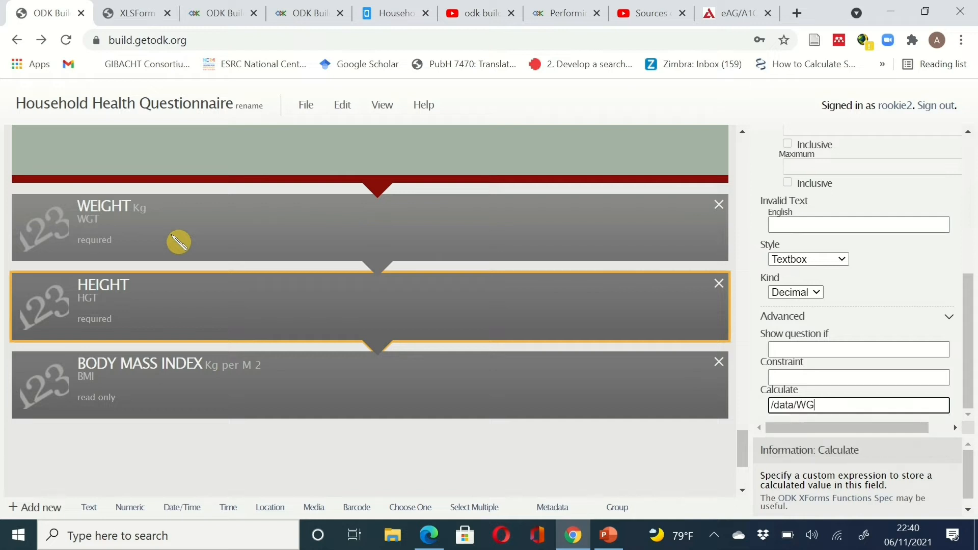
type("T")
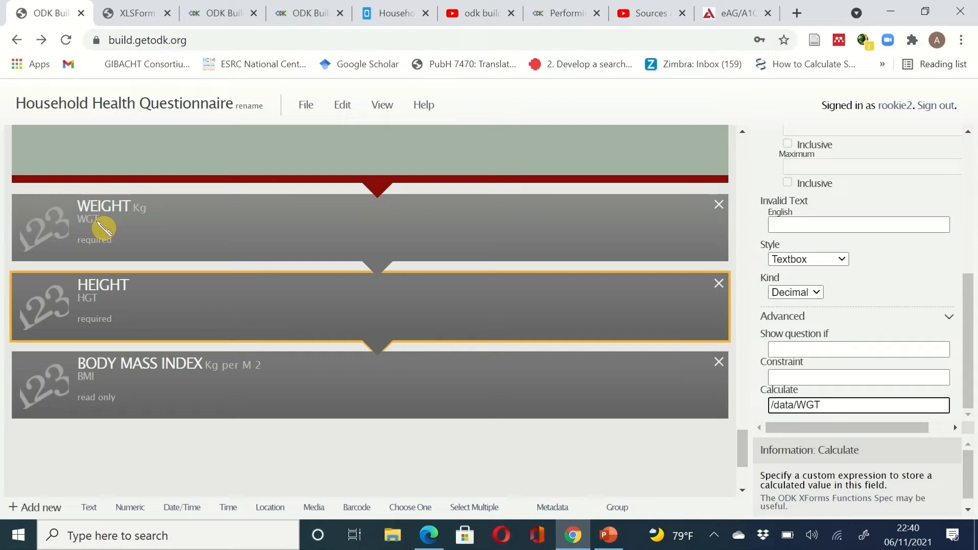
type("div")
type("(/")
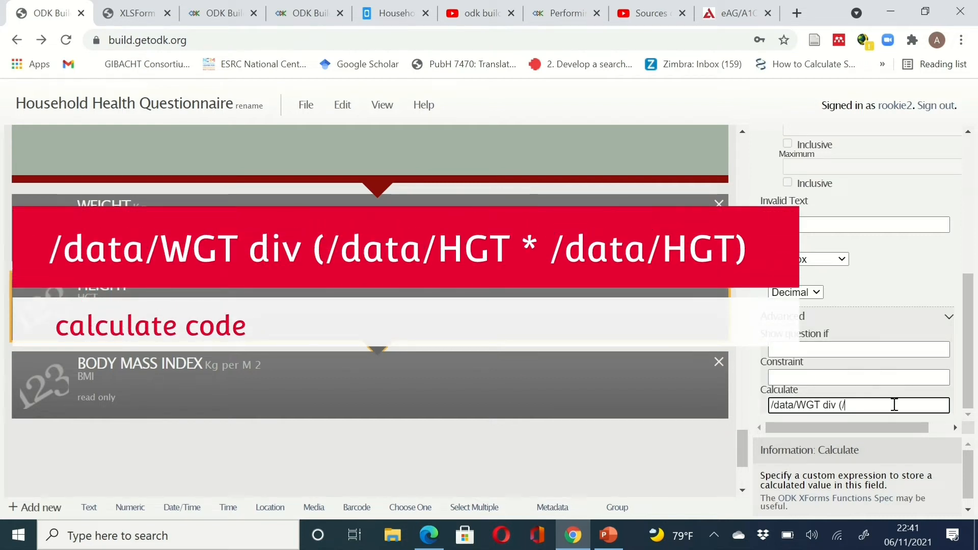
- Complete the divisor so the formula reads /data/WGT div (/data/HGT * /data/HGT)
type("data/HGT *")
type("/data/")
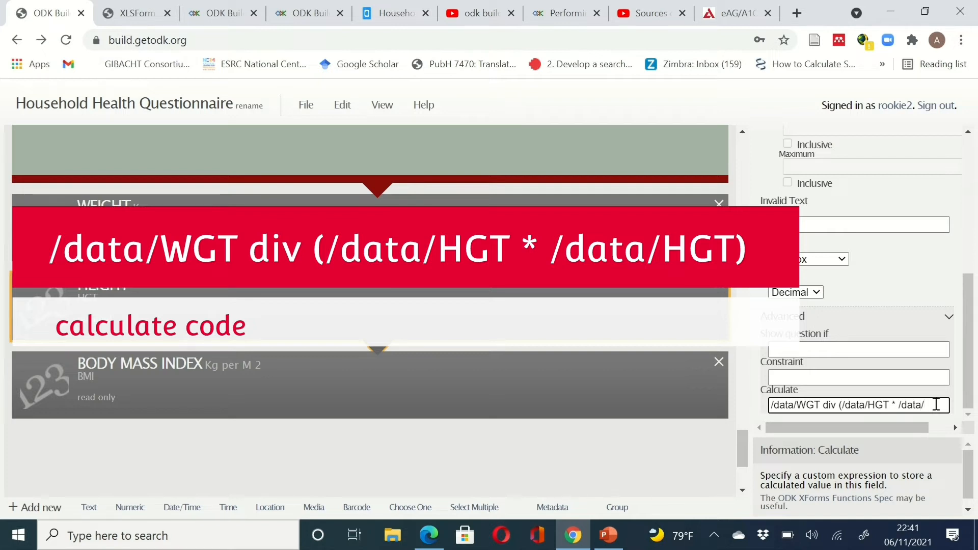
type("HGT)")
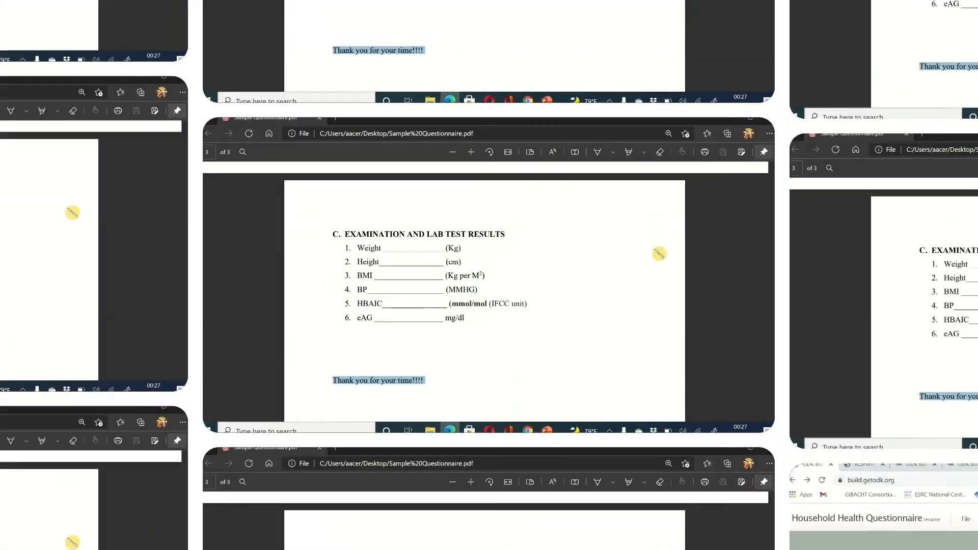
- Scroll through page 3 of Sample Questionnaire.pdf, then switch back to ODK Build
scroll(773, 240, "down", 1)
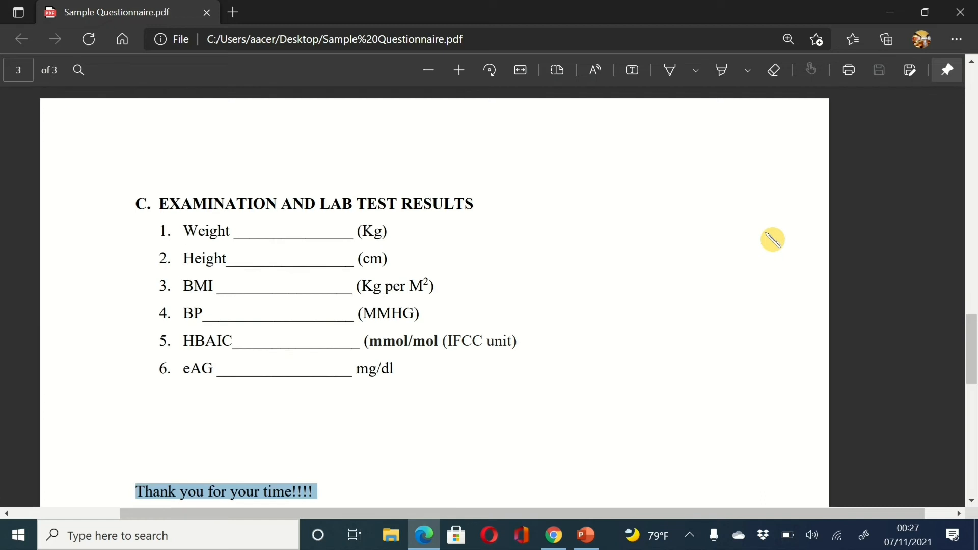
scroll(704, 244, "left", 1)
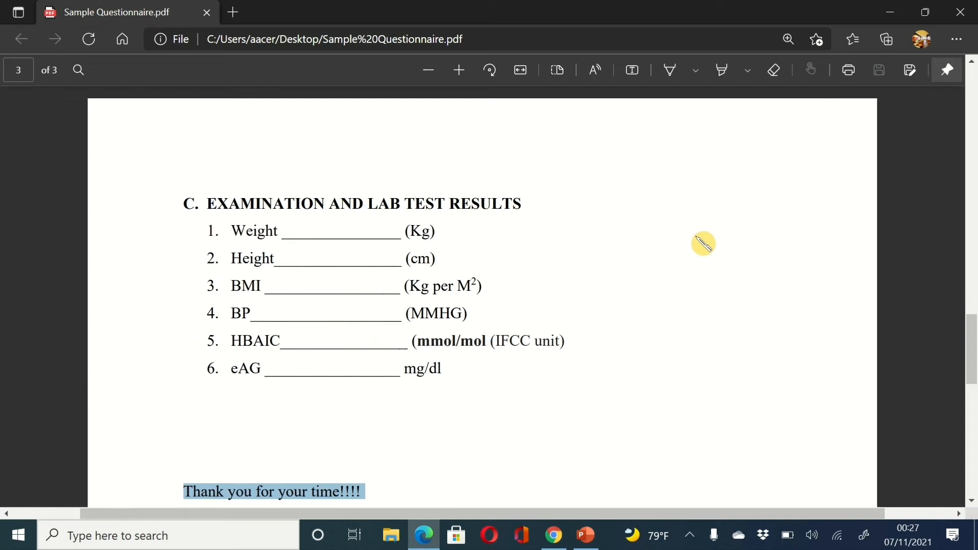
scroll(704, 244, "up", 2)
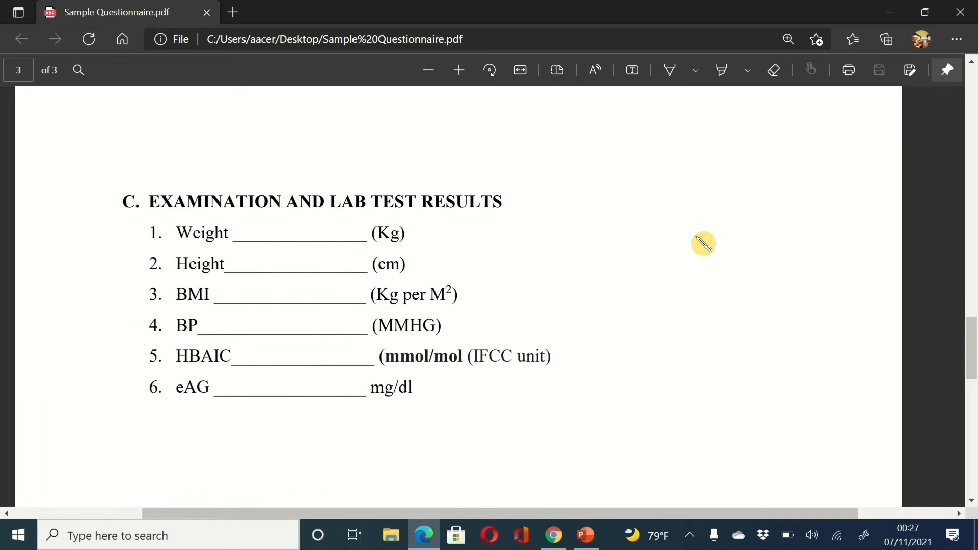
scroll(704, 244, "up", 2)
scroll(703, 244, "down", 3)
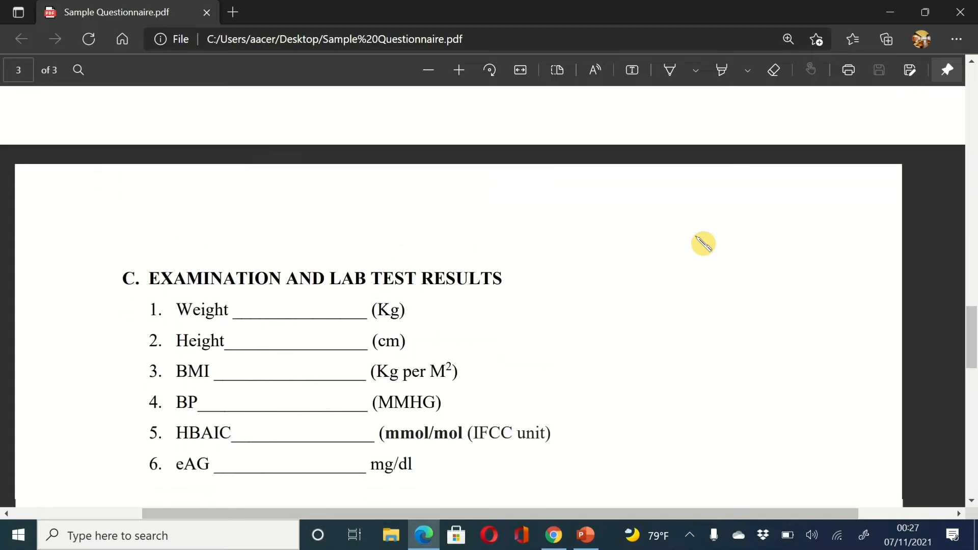
scroll(704, 244, "down", 2)
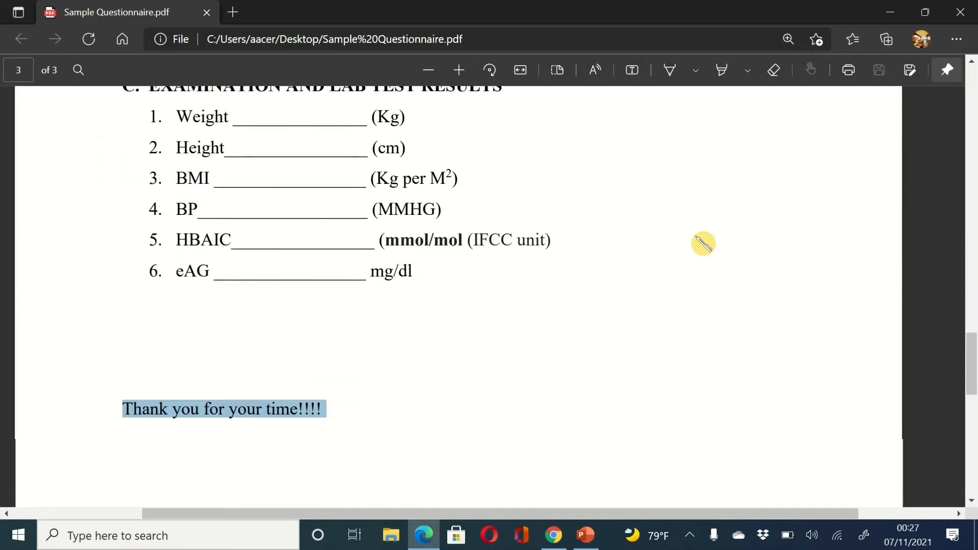
scroll(704, 243, "down", 1)
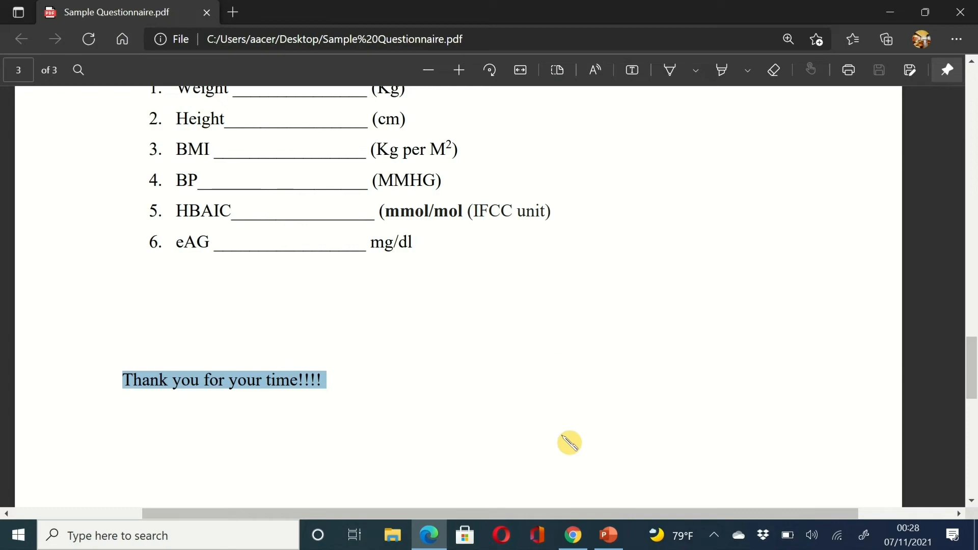
left_click(578, 536)
scroll(408, 374, "down", 7)
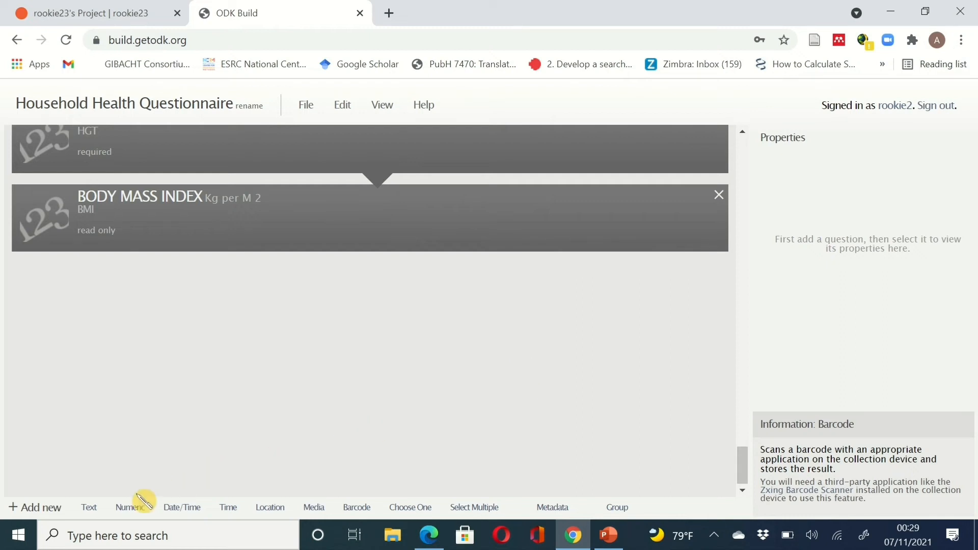
- Add a numeric question SYS_BP labelled SYSTOLIC BP with the hint MMHG
left_click(130, 508)
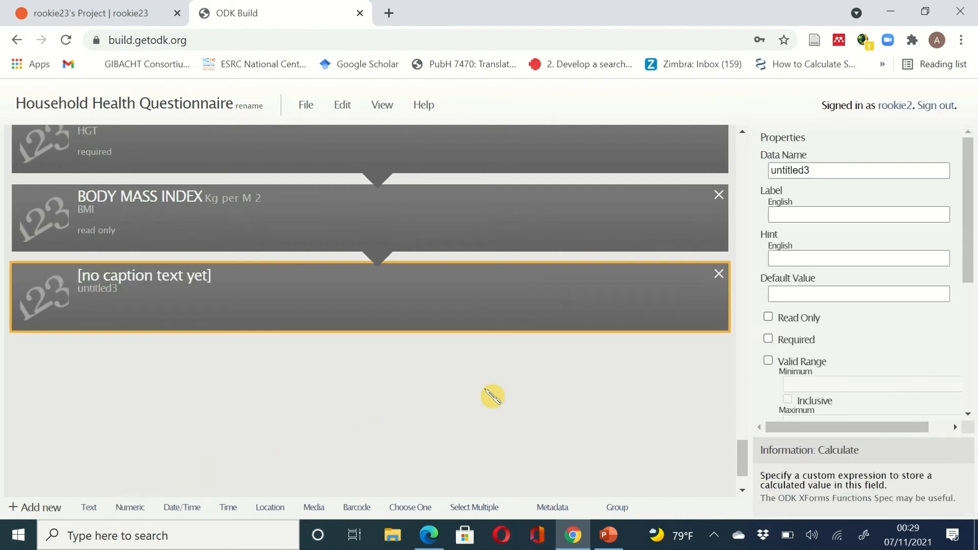
left_click(859, 169)
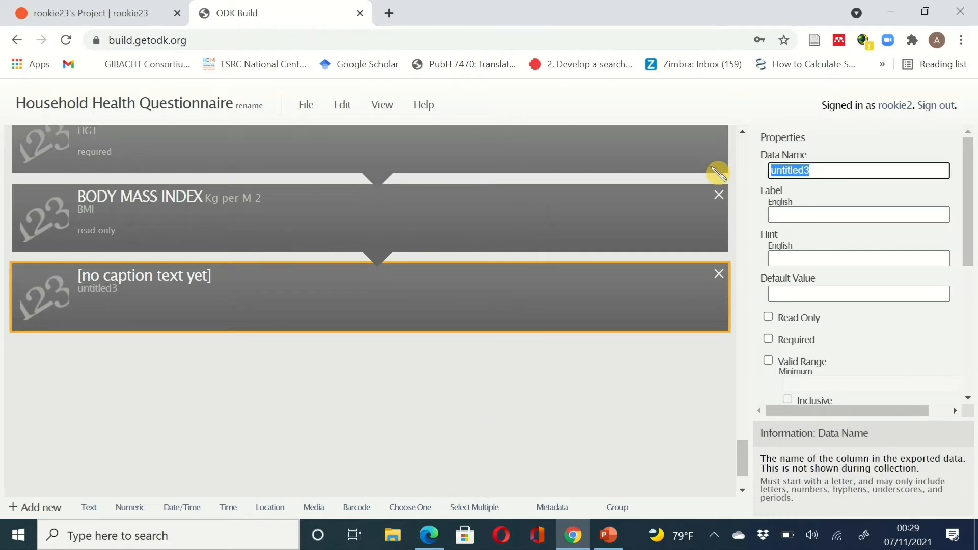
type("SYS")
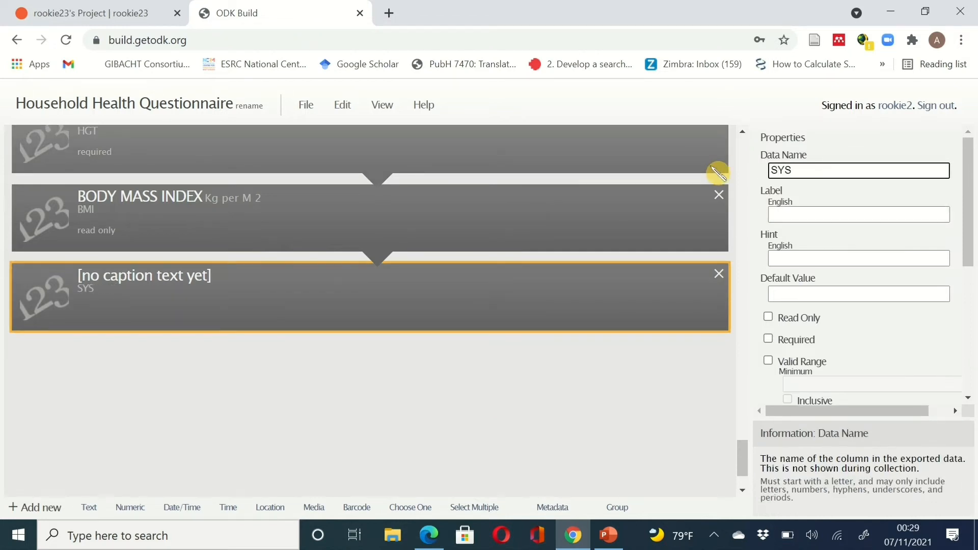
type(" B")
key("BackSpace")
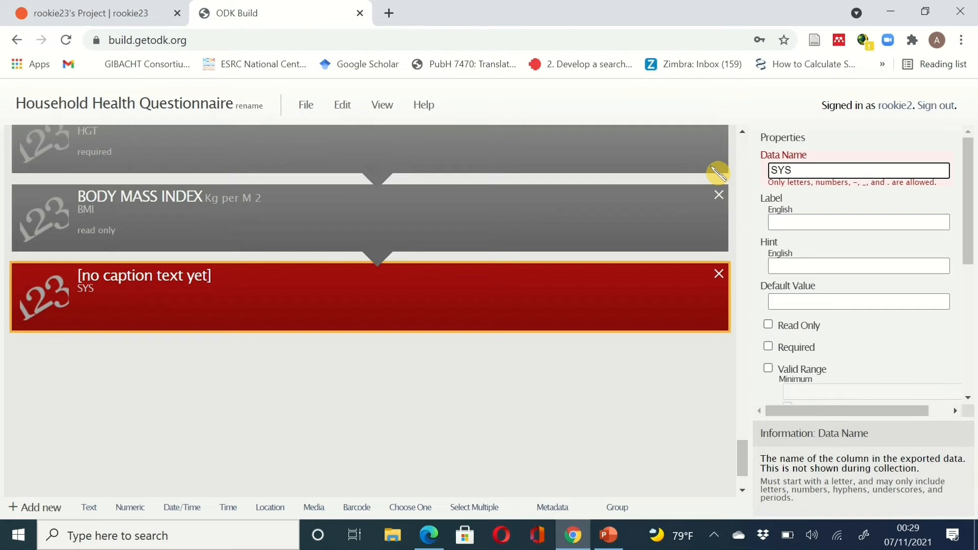
key("BackSpace")
key("BackSpace")
type("S")
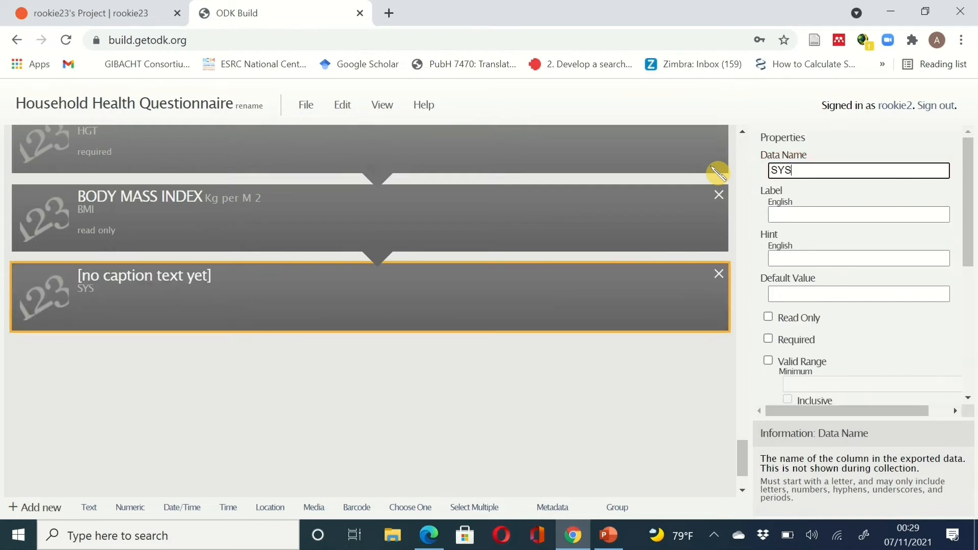
type("_BP")
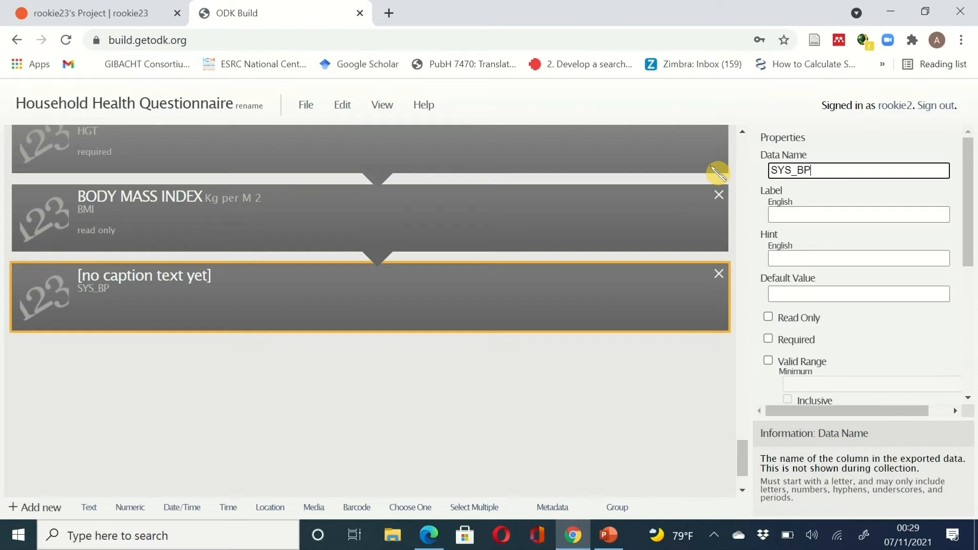
left_click(827, 217)
type("SYS")
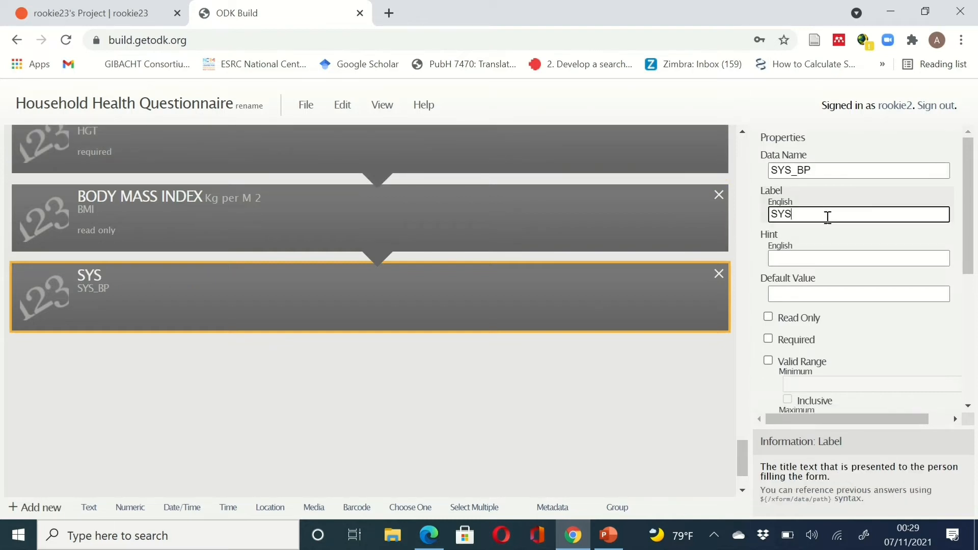
type("TOLIC BP")
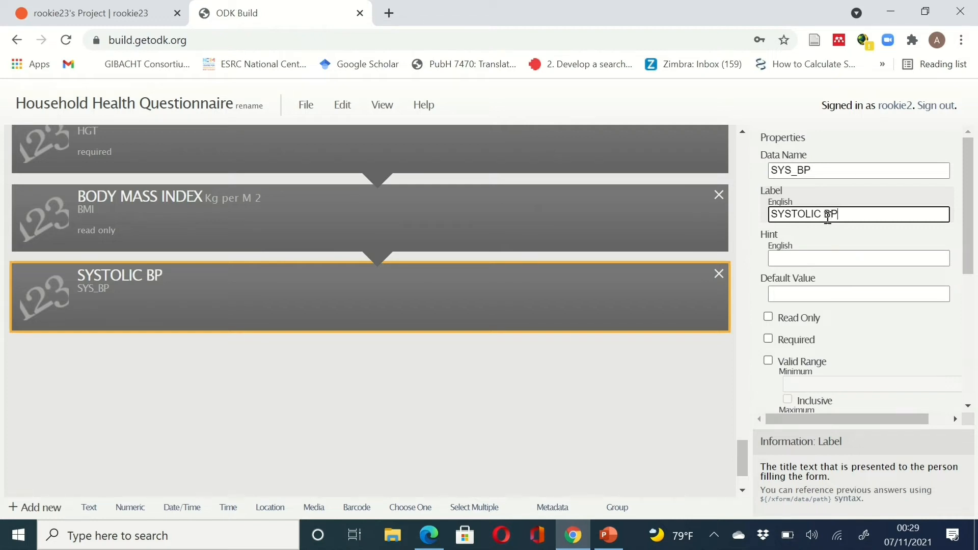
left_click(832, 253)
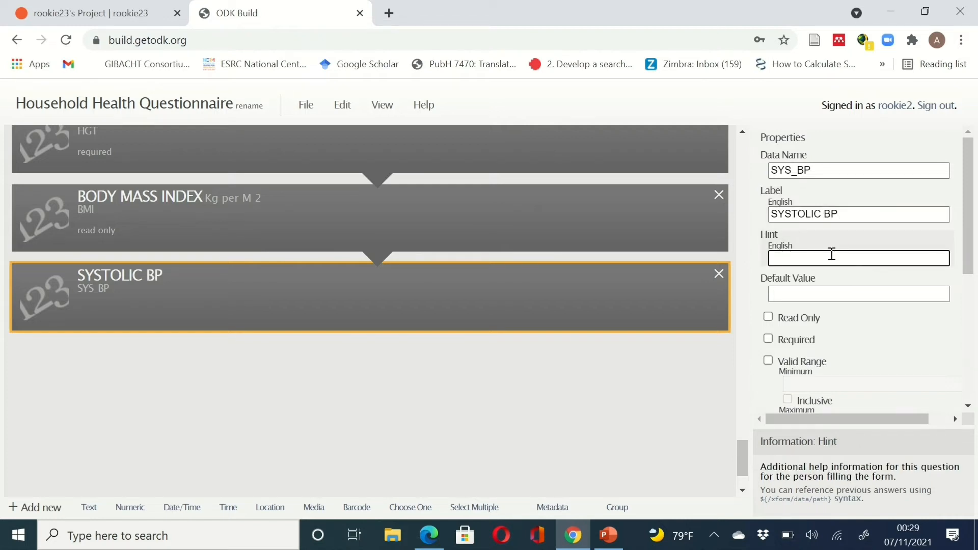
type("MMHG")
- Mark SYSTOLIC BP as required and add another blank numeric question
left_click(840, 306)
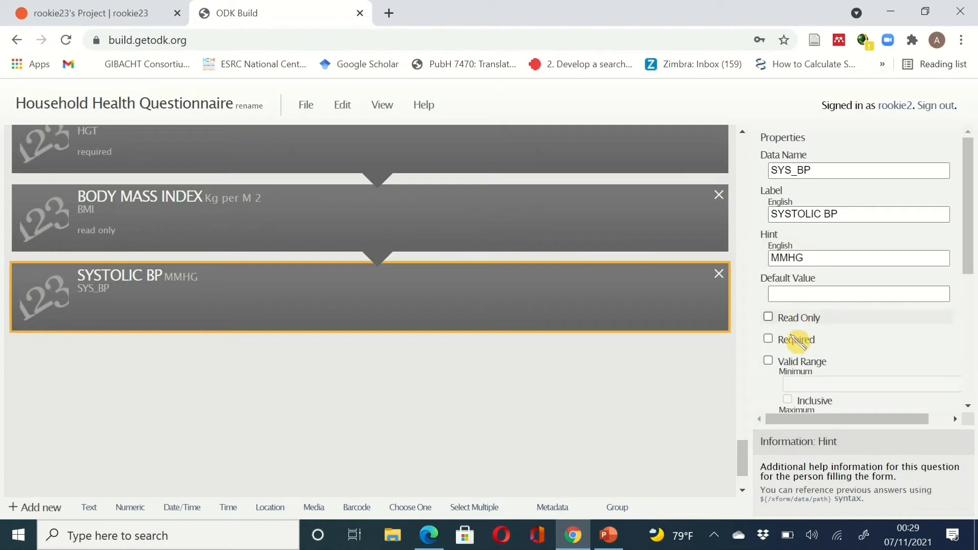
left_click(769, 339)
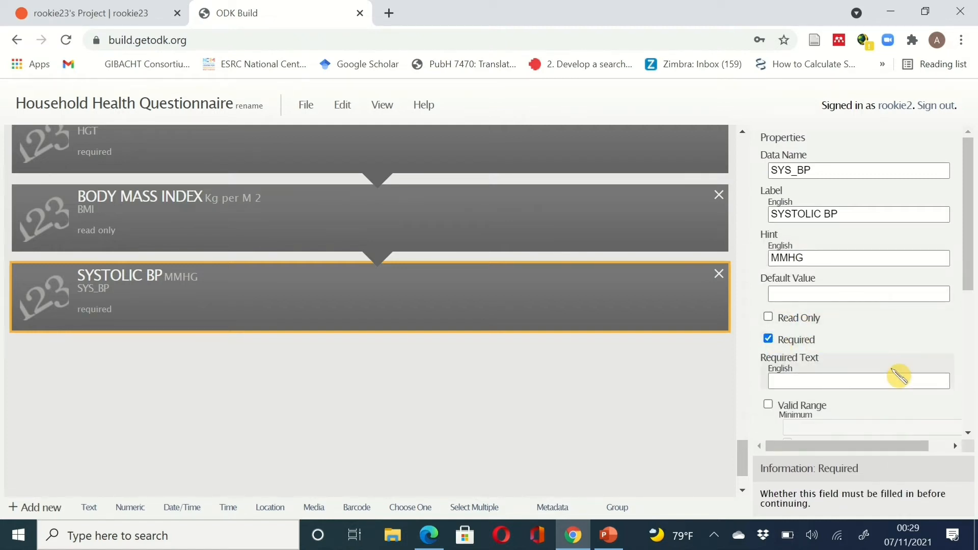
scroll(898, 376, "down", 5)
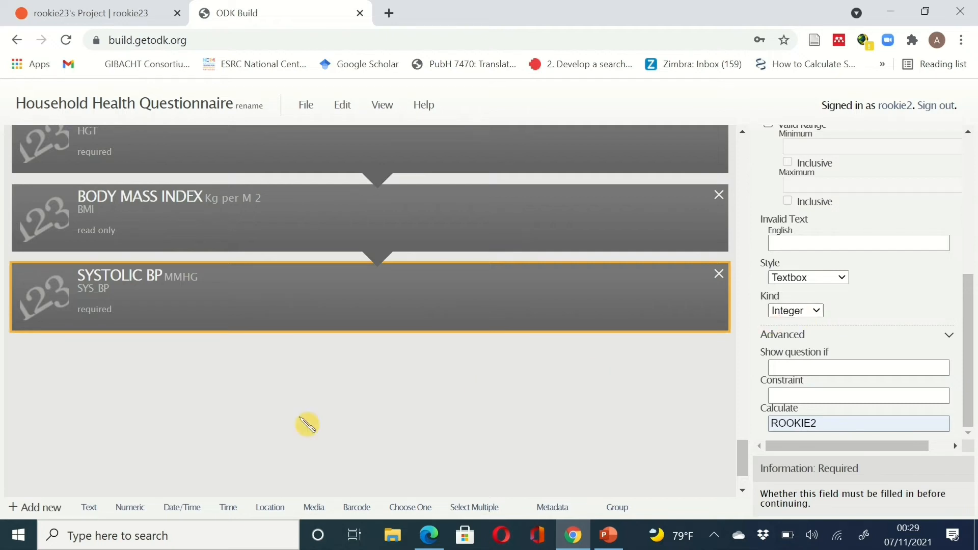
left_click(131, 507)
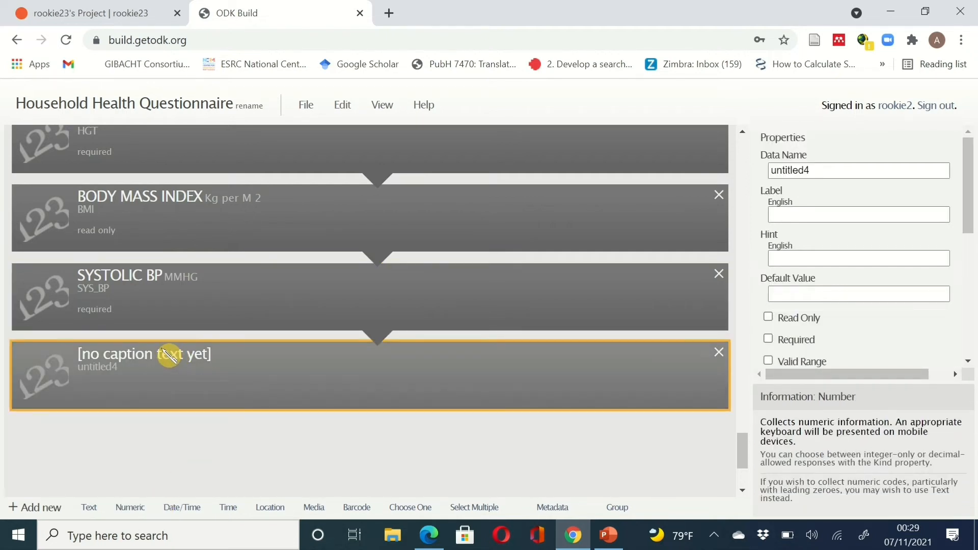
- Name the new question DIA_BP, label it DIASTOLIC BP, hint MMHG, and mark it required
left_click(815, 169)
double_click(816, 170)
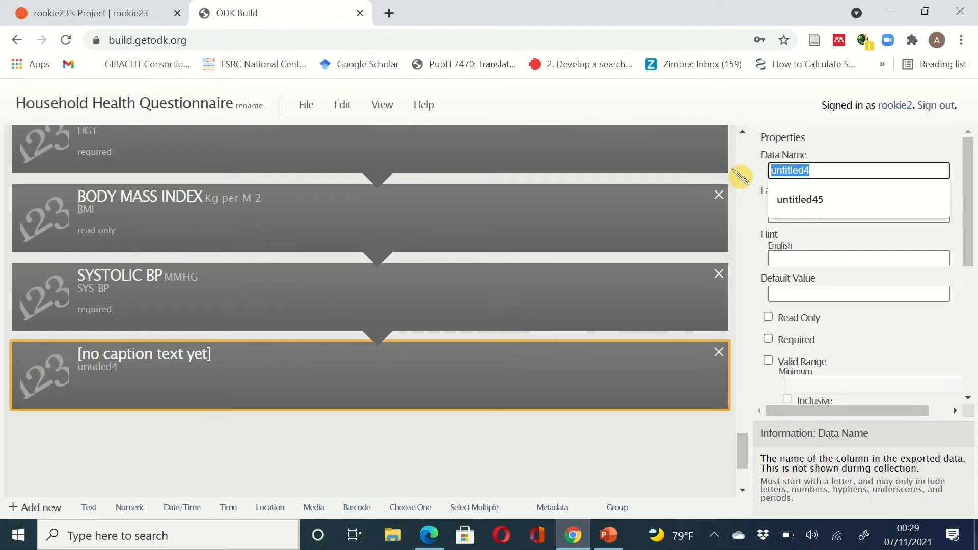
type("DIS")
key("BackSpace")
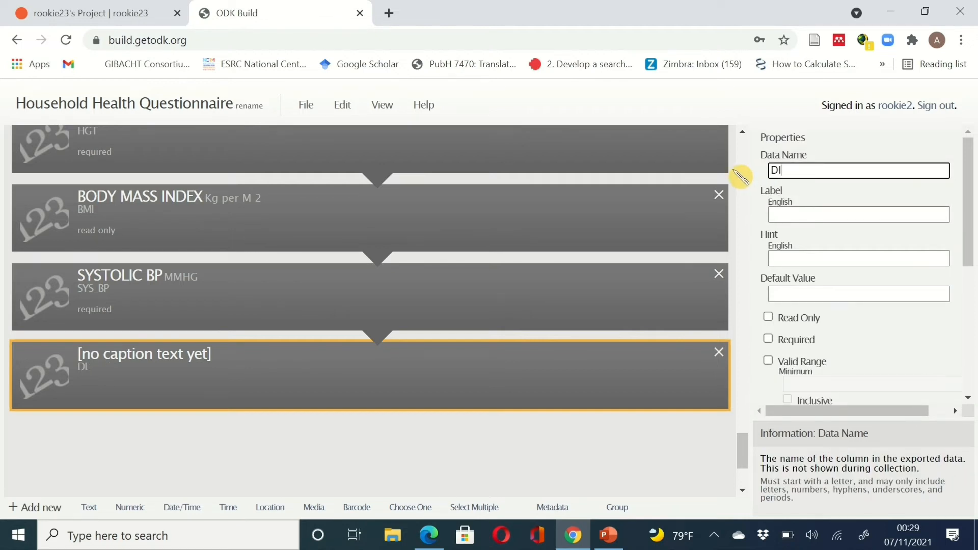
type("A_BP")
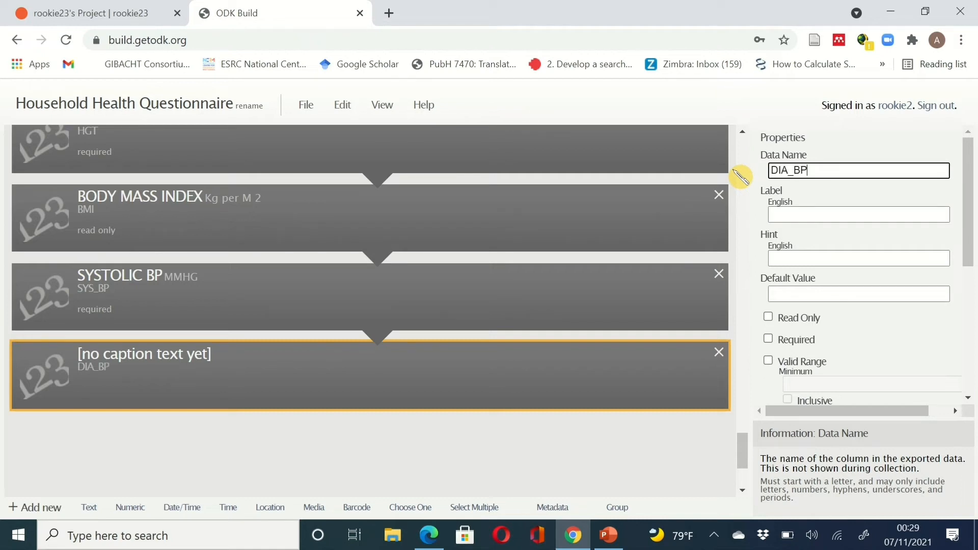
left_click(810, 213)
type("D")
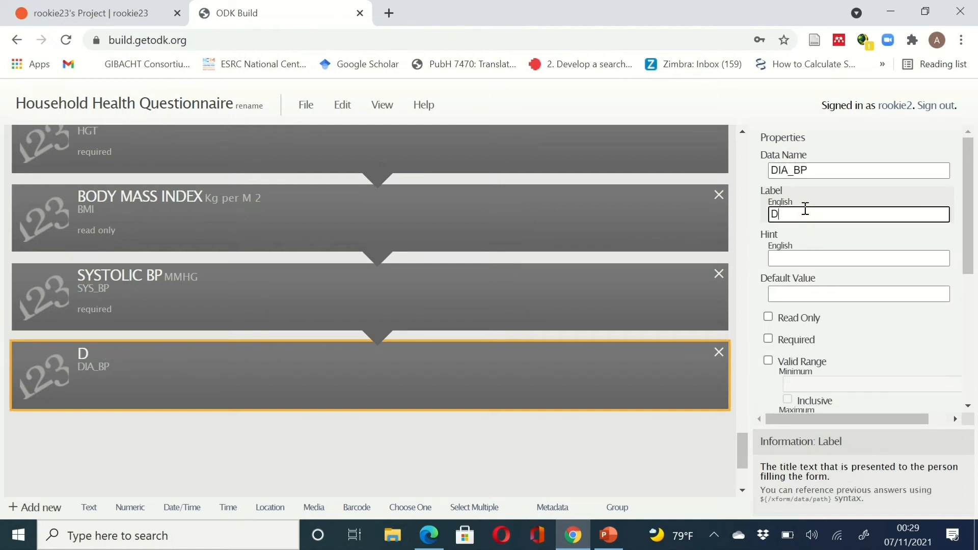
type("IASTOLI")
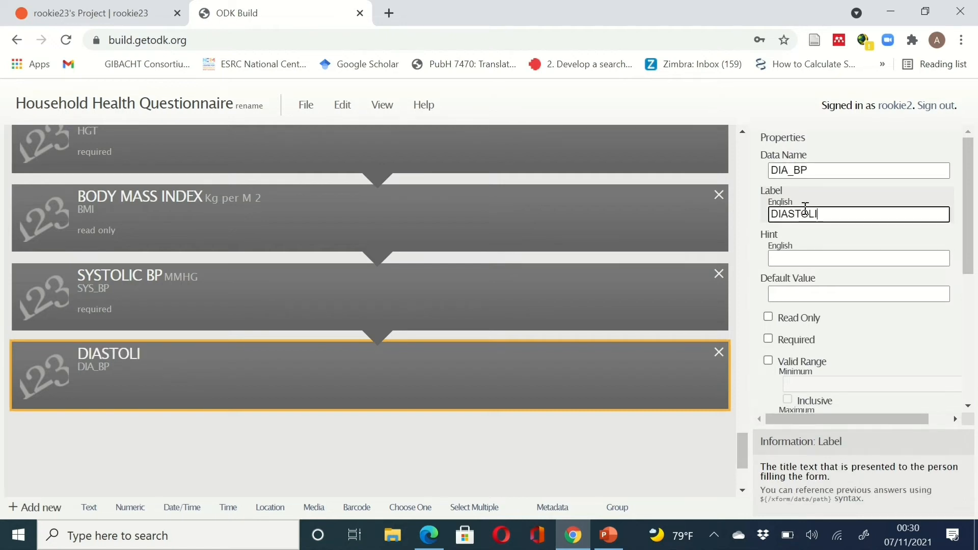
type("C BP")
left_click(809, 254)
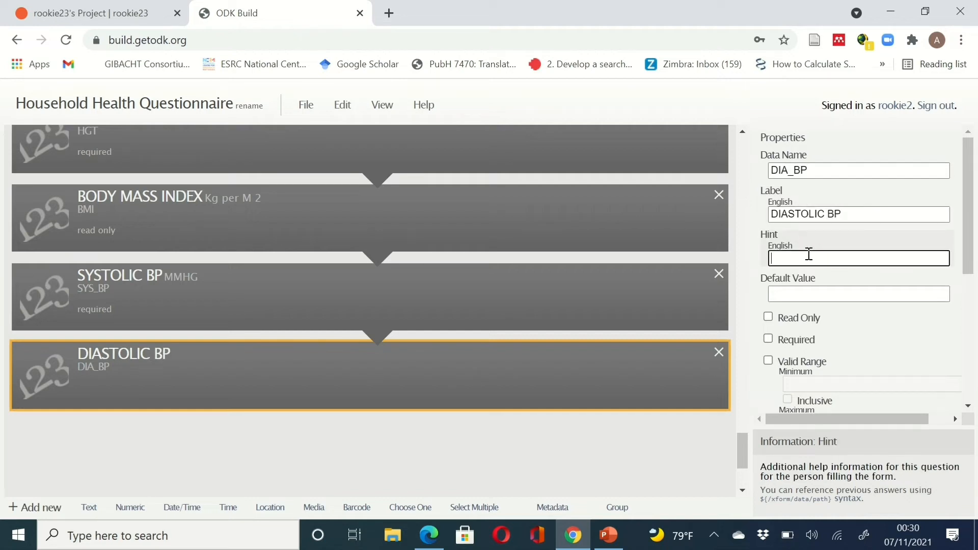
type("MMHG")
left_click(769, 339)
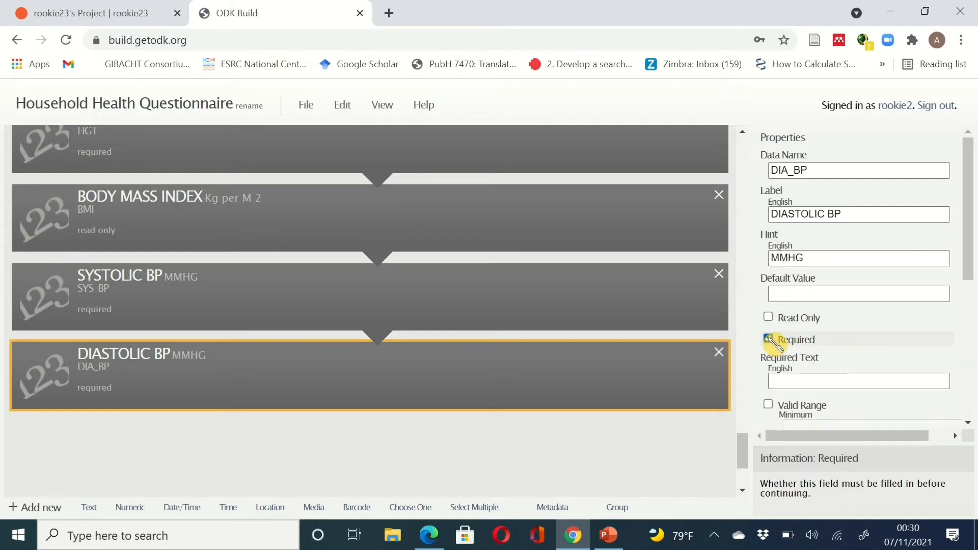
scroll(601, 467, "down", 2)
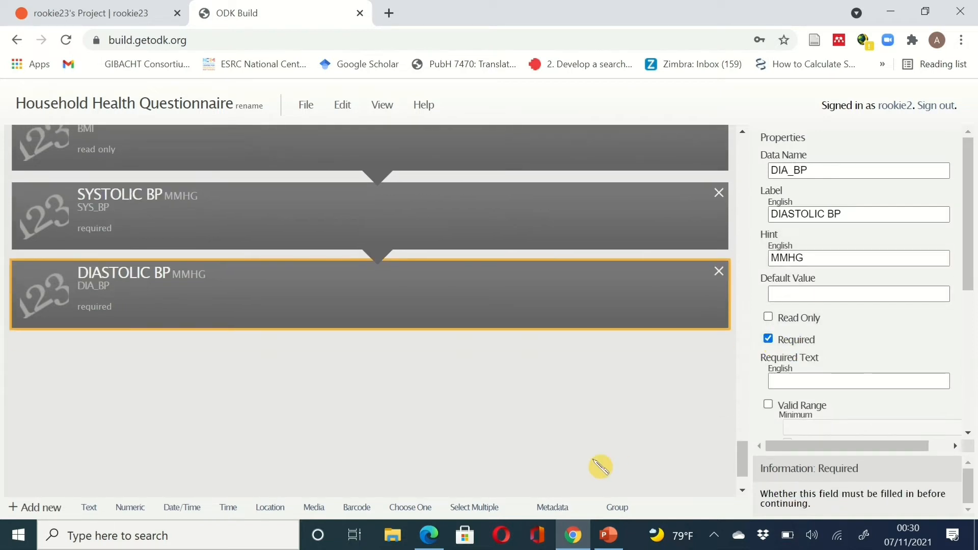
left_click(577, 534)
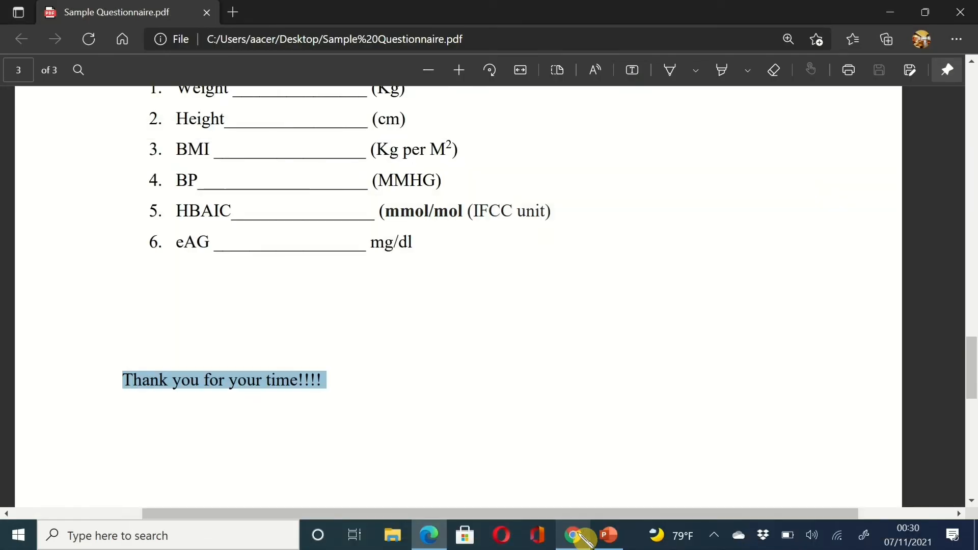
left_click(577, 534)
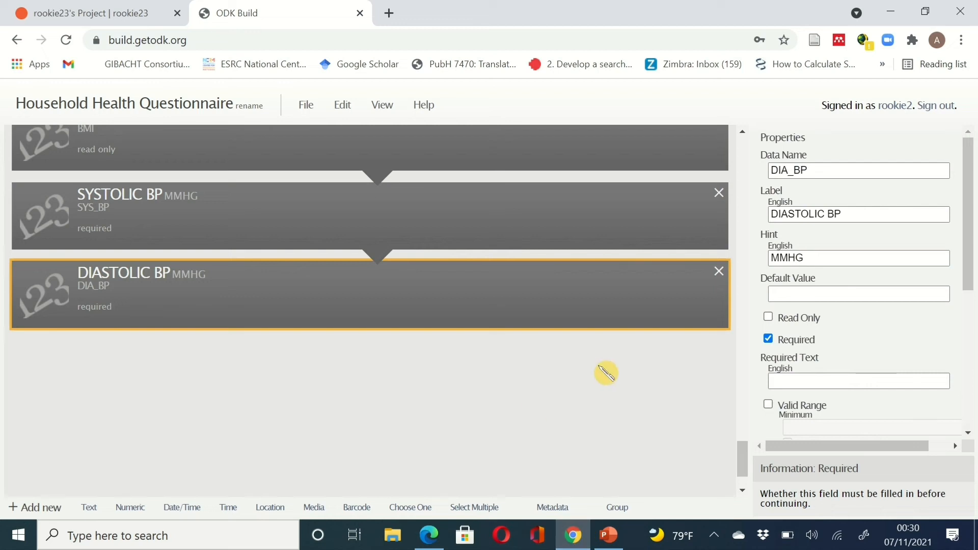
- Add a numeric question HBAIC labelled GLYCATED HB with the hint mmol/mol
left_click(131, 507)
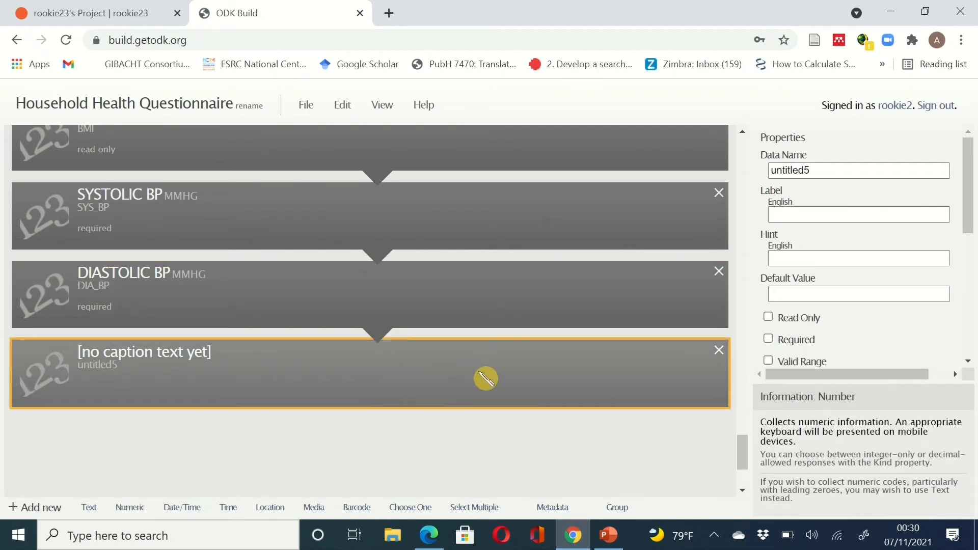
left_click(811, 169)
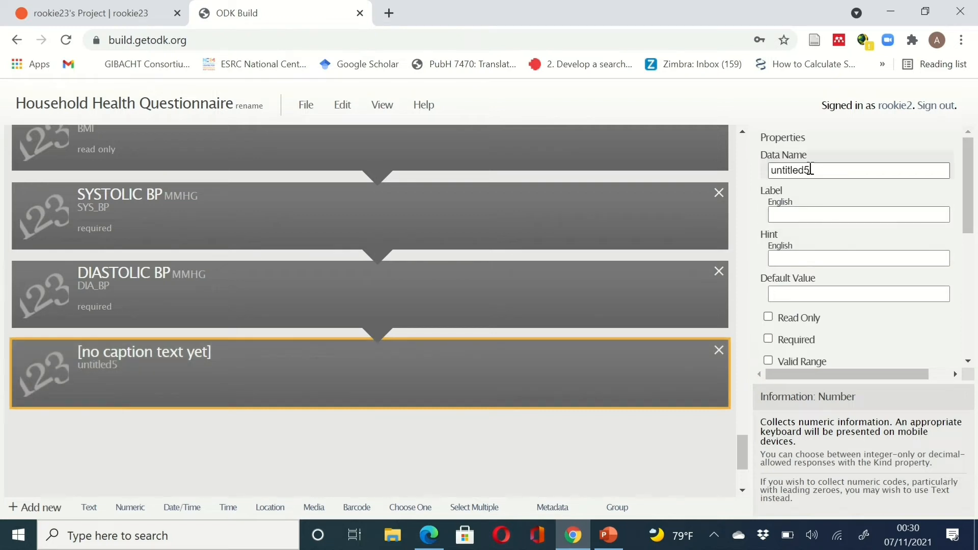
double_click(810, 169)
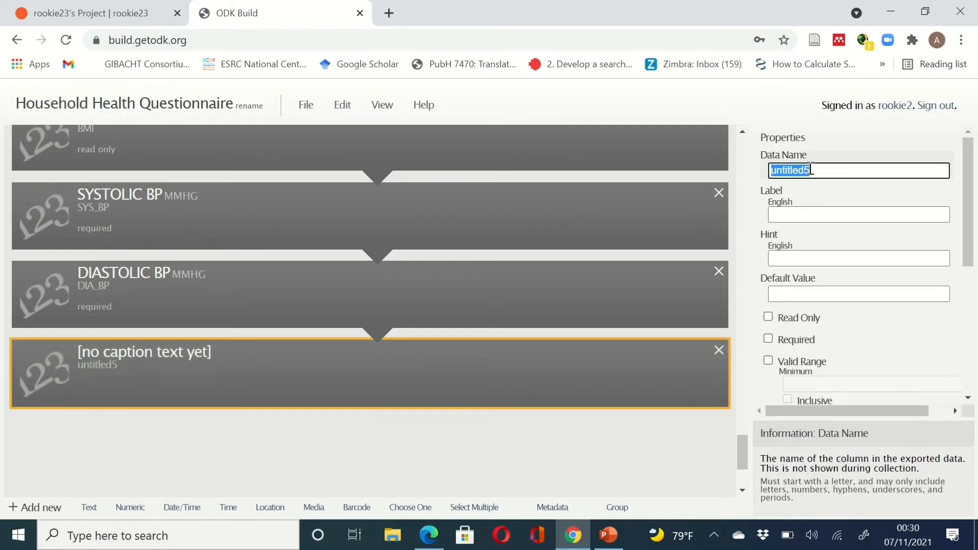
type("HBA")
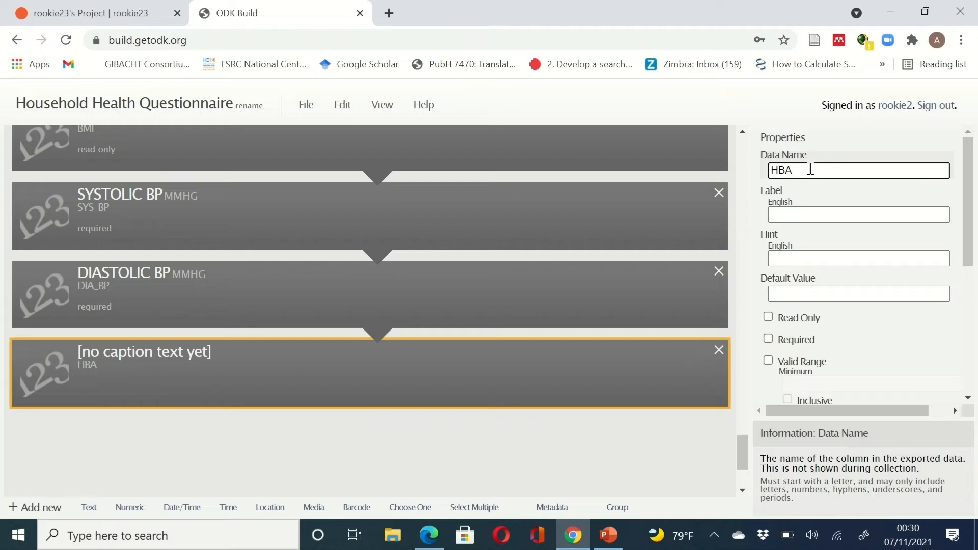
type("IC")
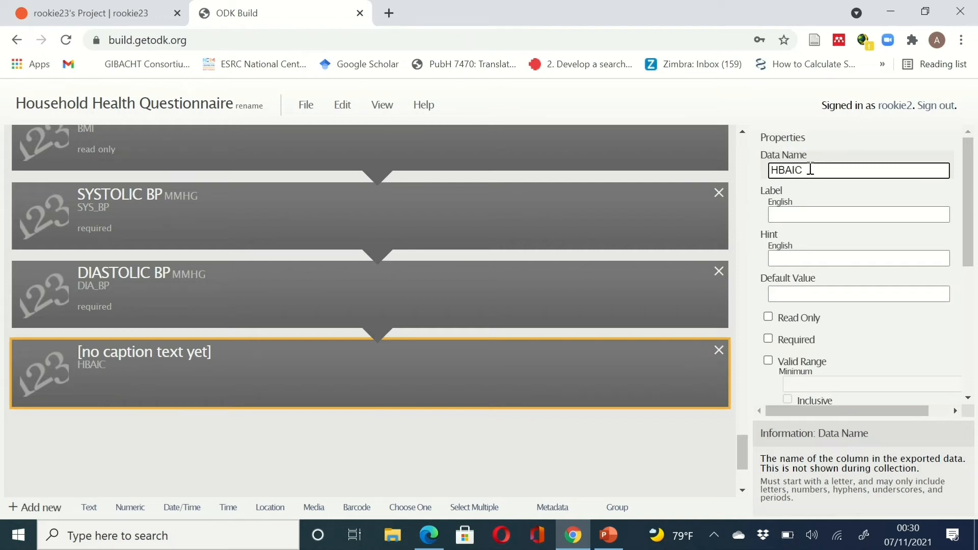
left_click(809, 215)
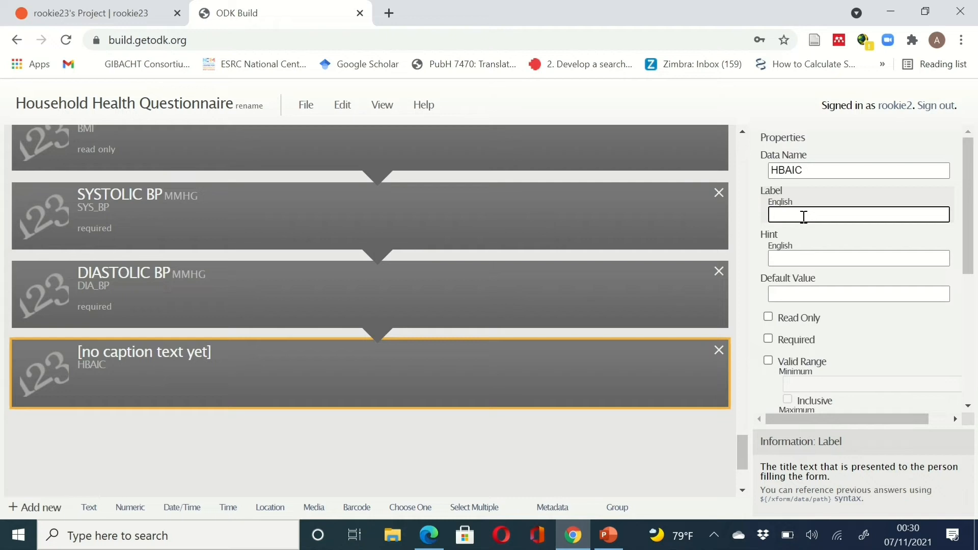
type("GL")
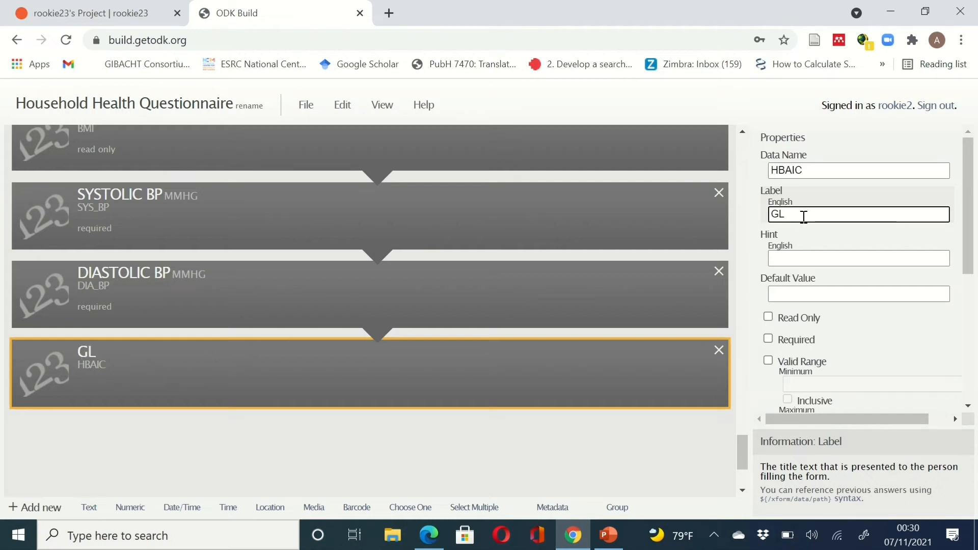
type("YCATED ")
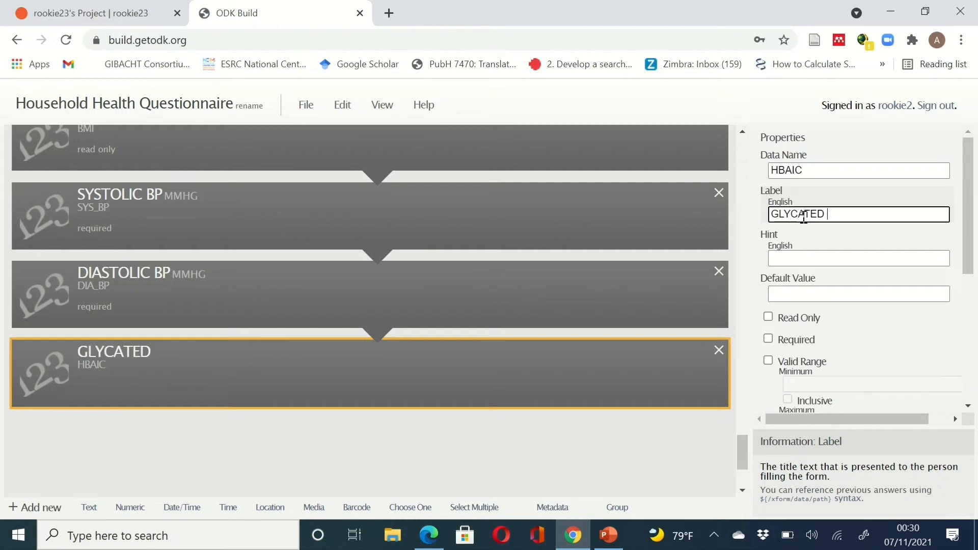
type("HB")
left_click(811, 256)
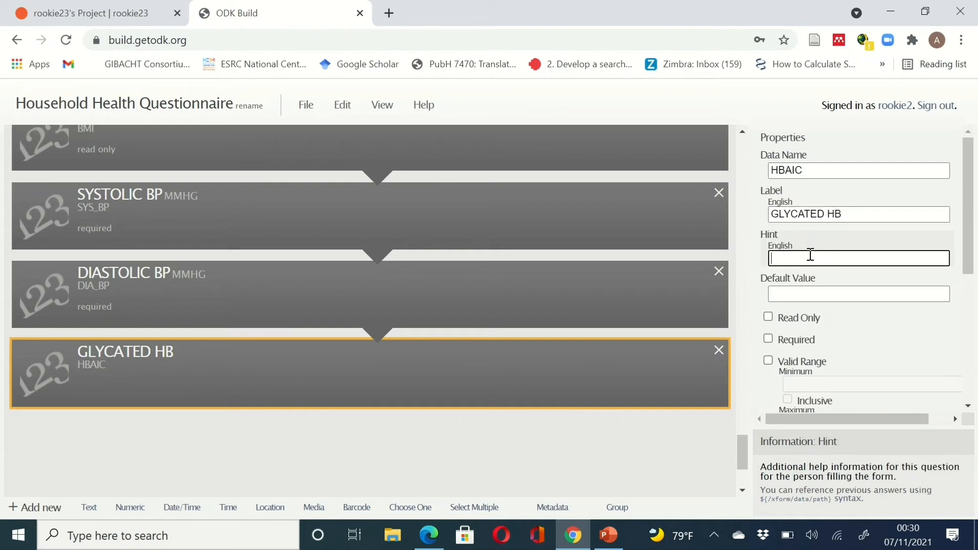
type("mmol/mol")
- After checking the unit in the questionnaire PDF, make GLYCATED HB required with Decimal kind
left_click(578, 542)
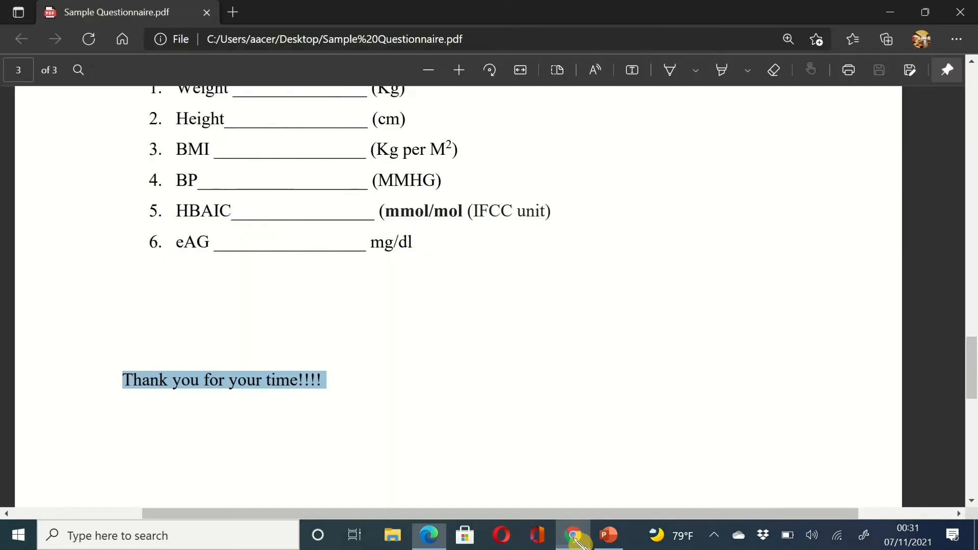
left_click(577, 542)
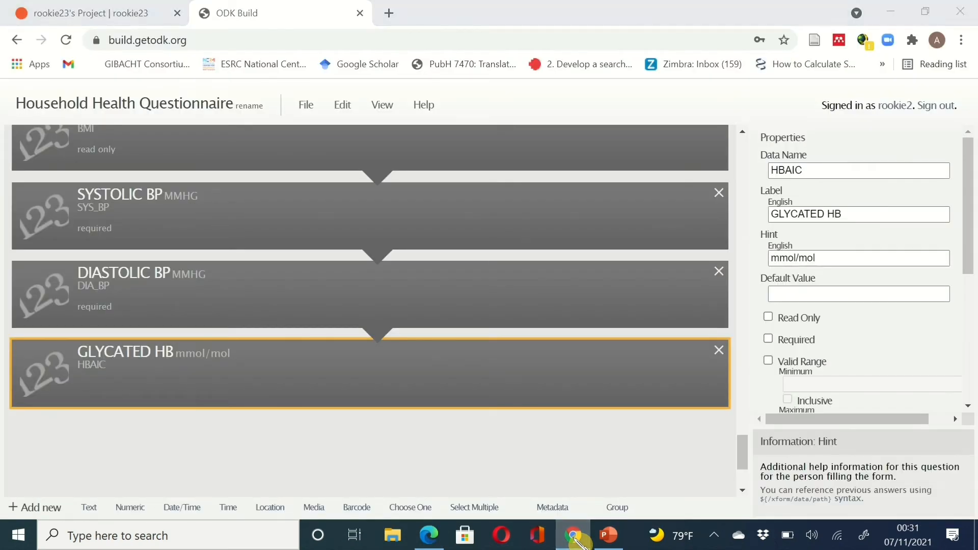
left_click(577, 541)
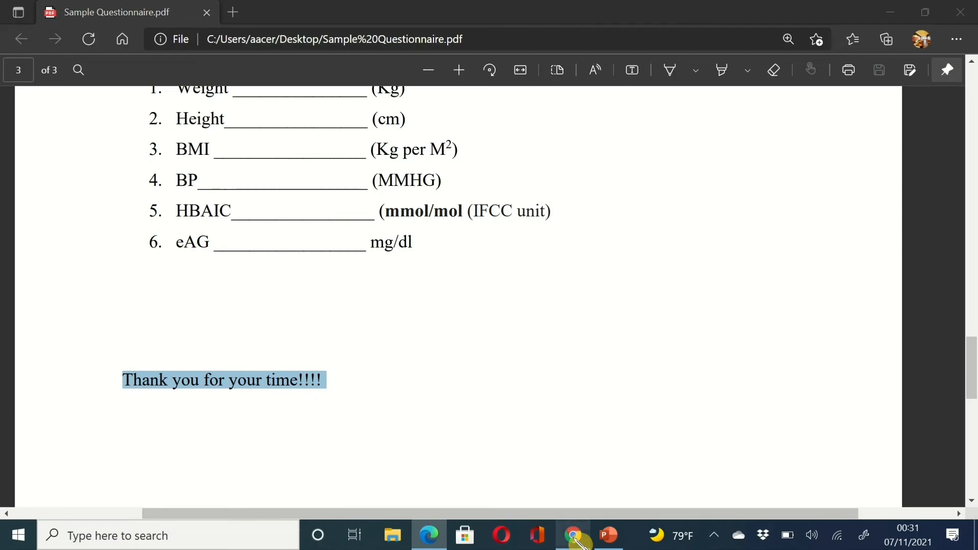
left_click(578, 542)
left_click(578, 541)
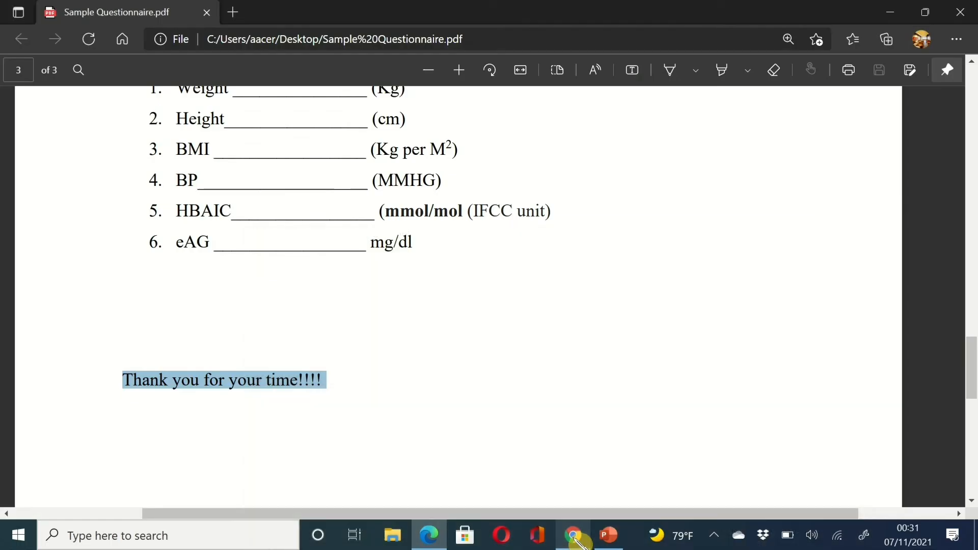
left_click(577, 541)
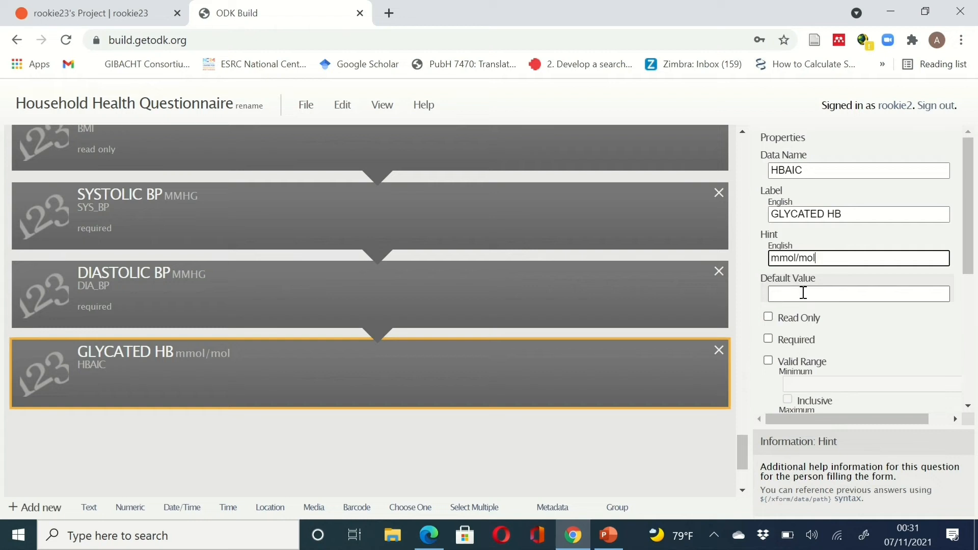
left_click(769, 343)
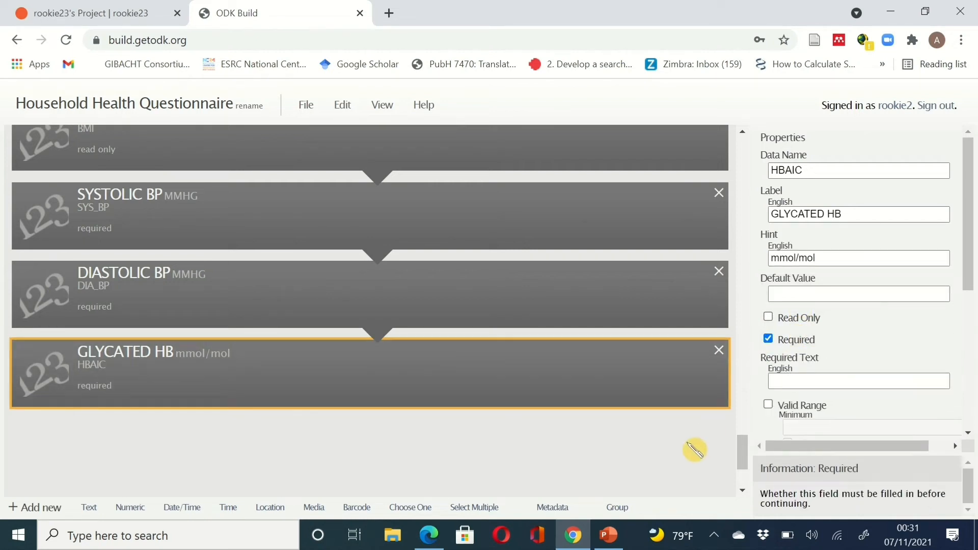
scroll(695, 450, "down", 1)
scroll(795, 403, "down", 3)
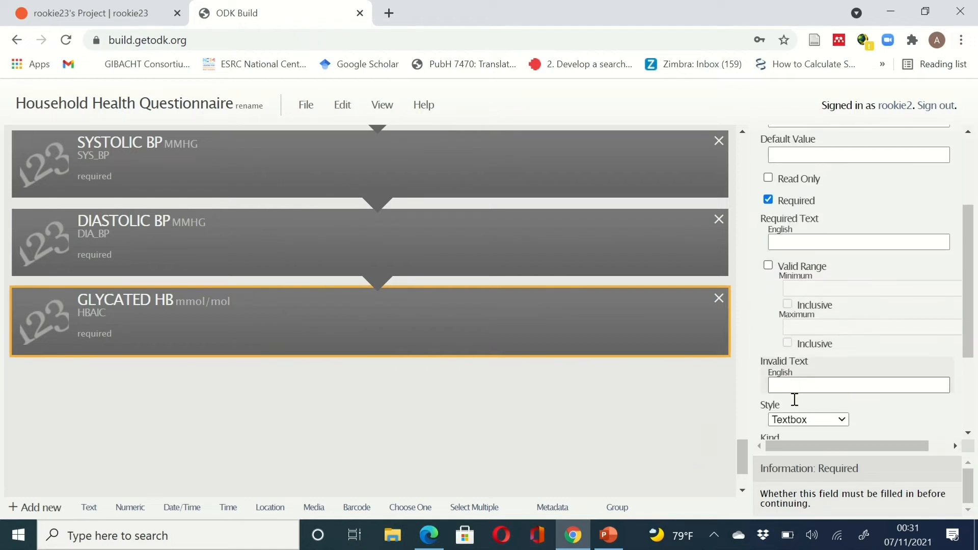
scroll(795, 400, "down", 1)
scroll(800, 405, "up", 1)
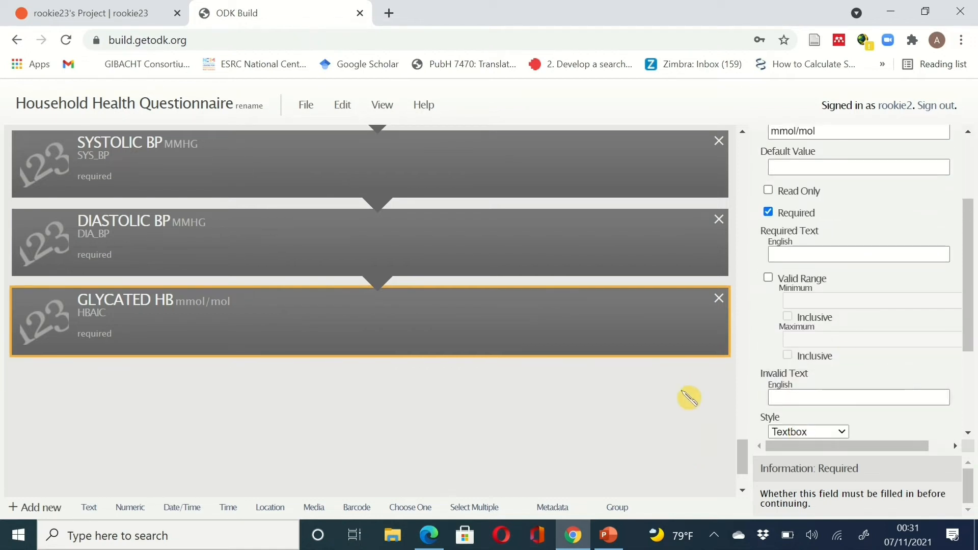
scroll(689, 397, "down", 1)
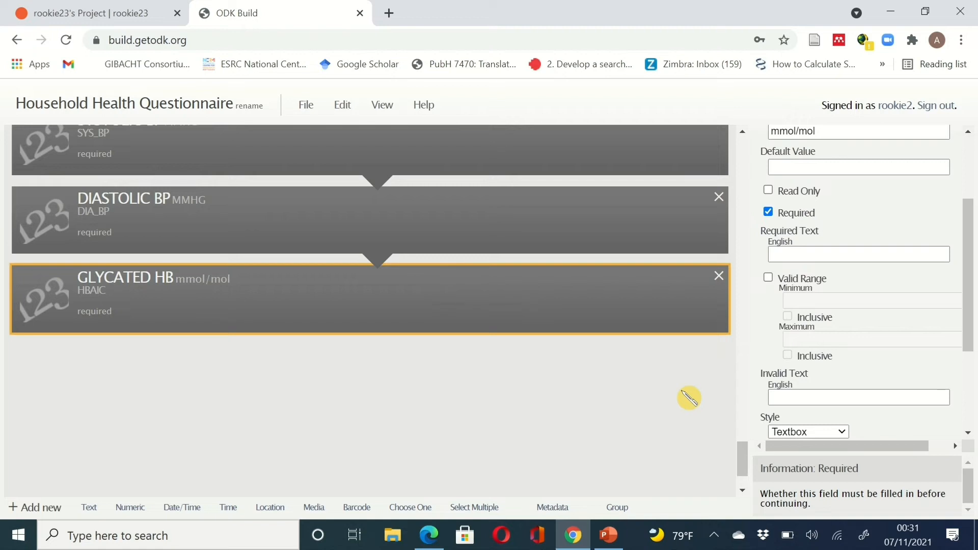
scroll(866, 368, "down", 3)
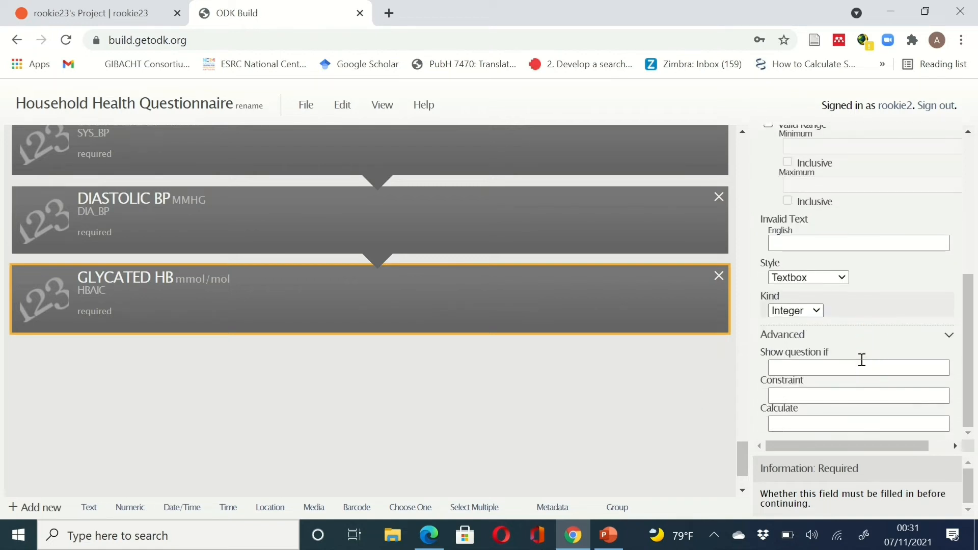
left_click(819, 312)
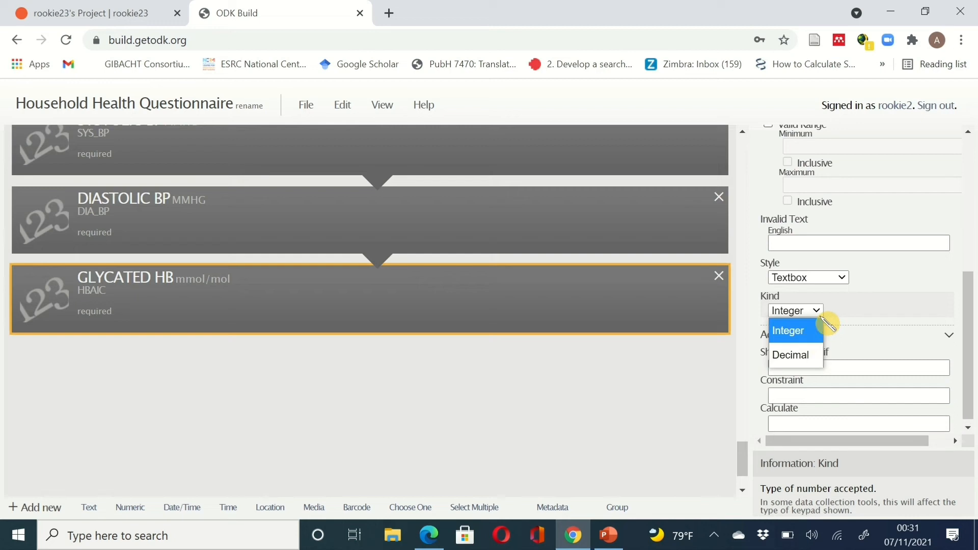
left_click(813, 355)
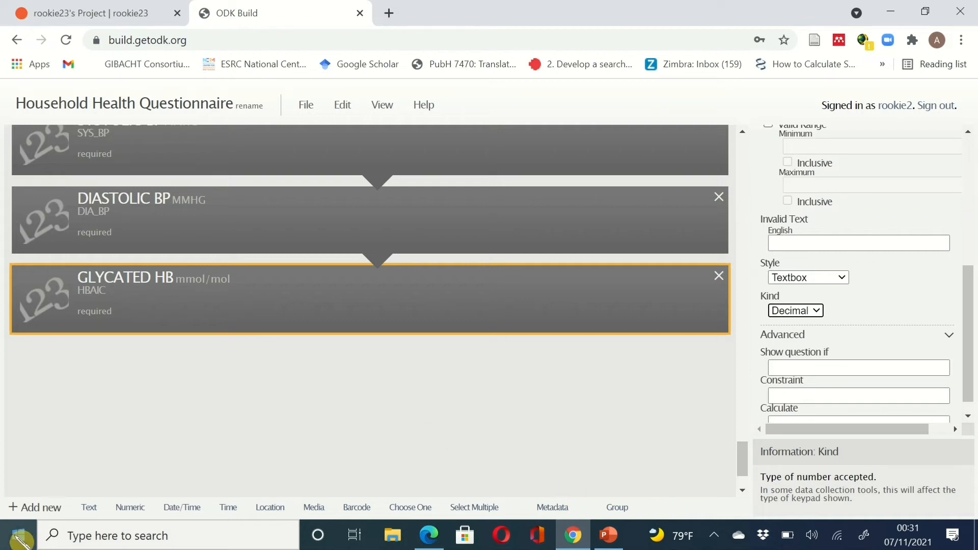
- Add a numeric question with data name eAG and label Estimated AVERAGE GLUCOSE
left_click(131, 507)
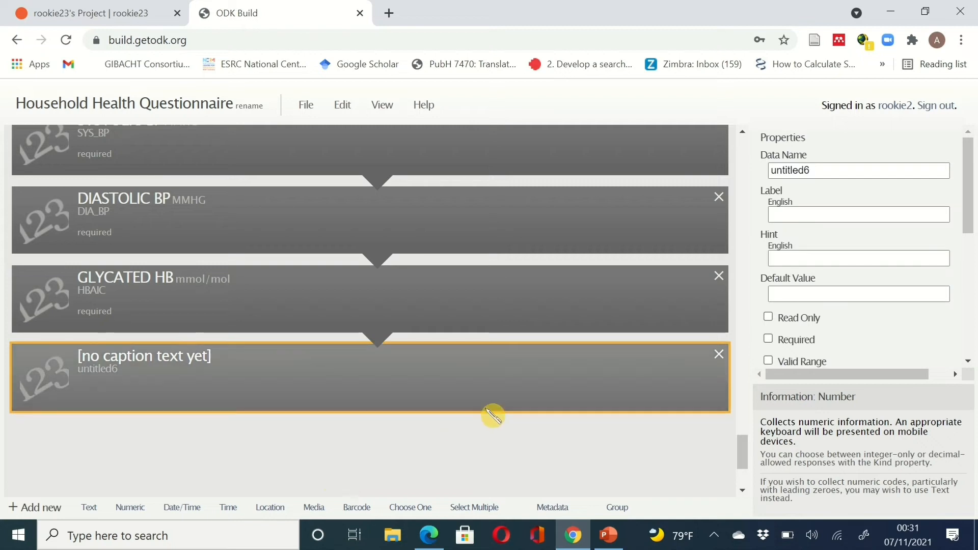
left_click(811, 170)
left_click_drag(811, 169, 753, 173)
type("eAG")
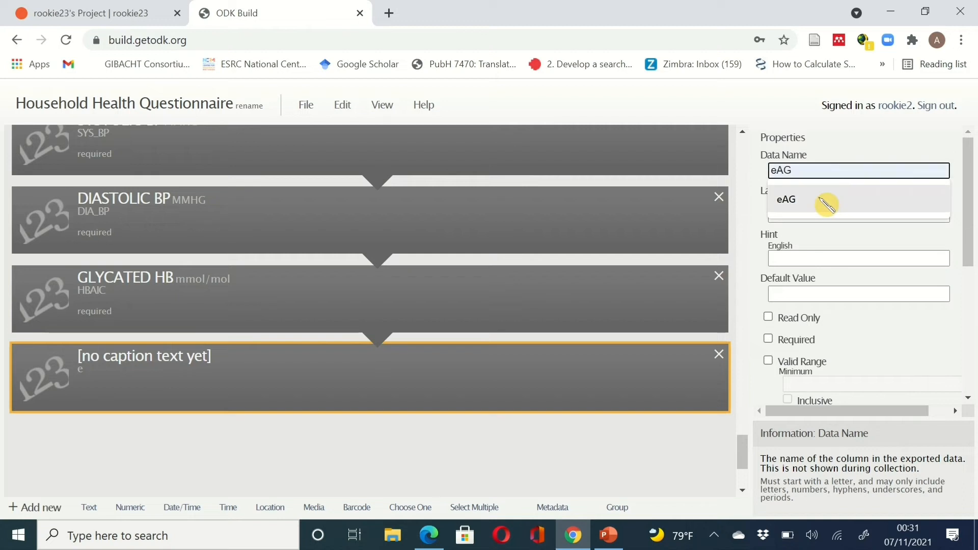
left_click(825, 198)
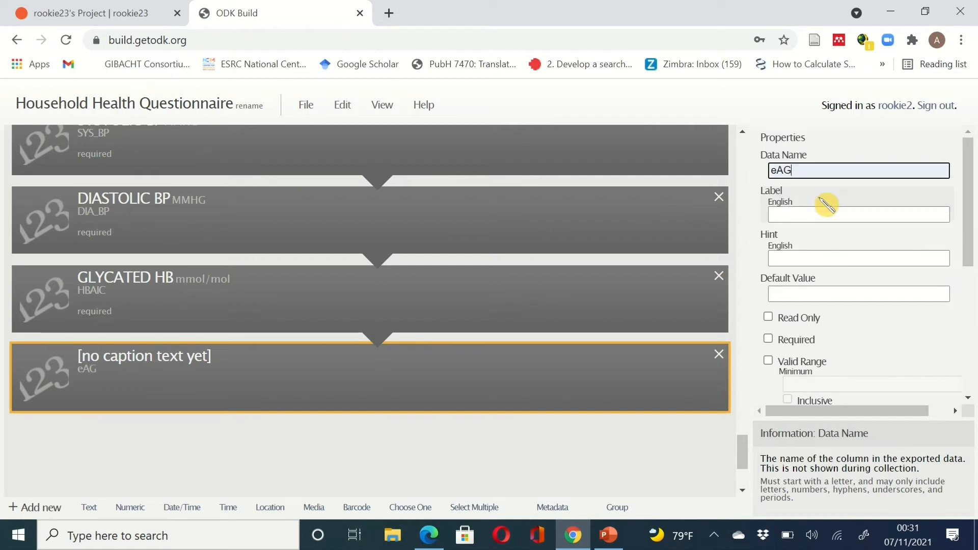
left_click(815, 216)
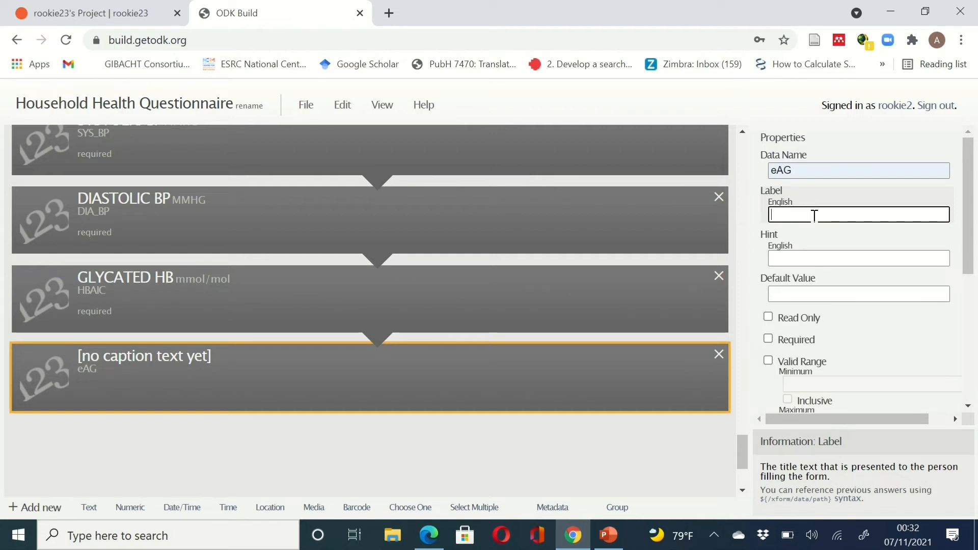
type("Estimat")
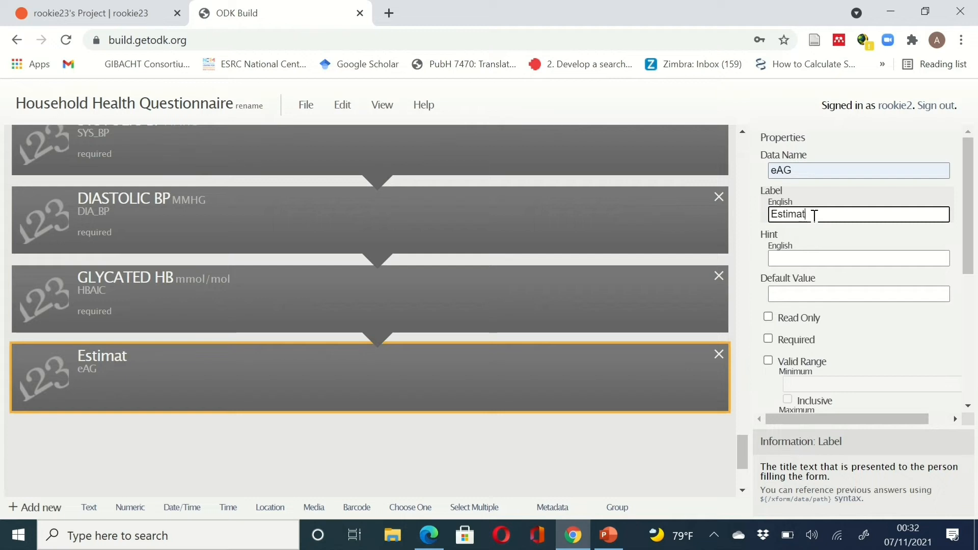
type("ed AVERAGE")
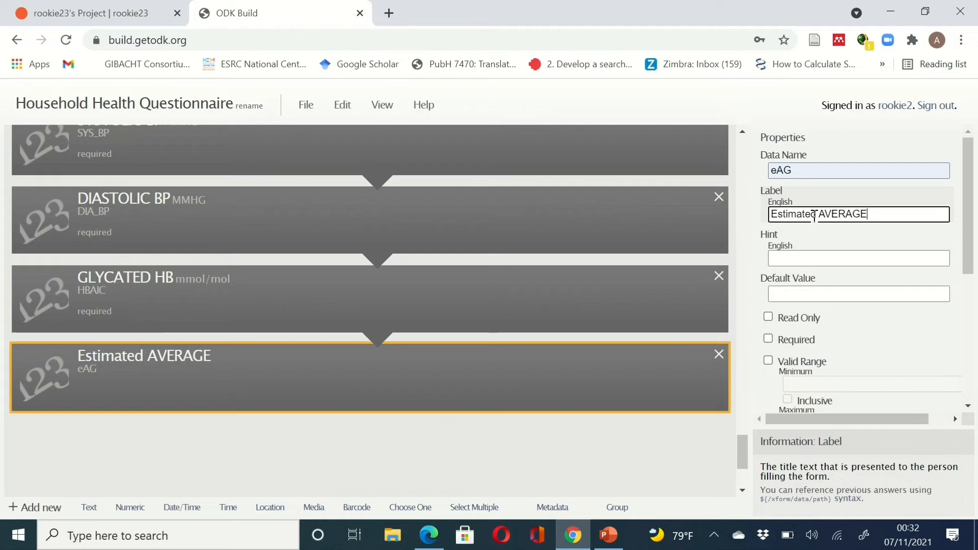
type(" GLUCOSE")
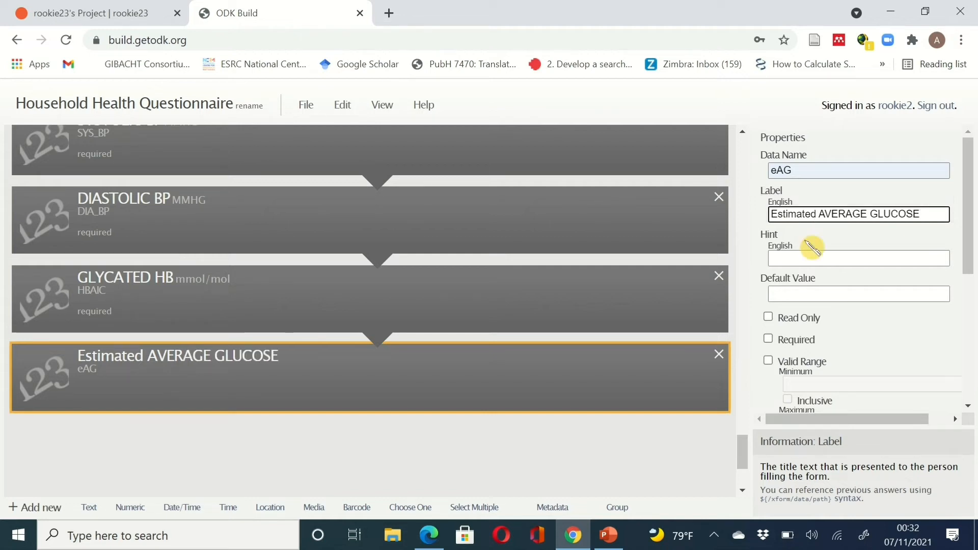
- Enter the hint Mg/dl, fixing the stray backslash
left_click(828, 256)
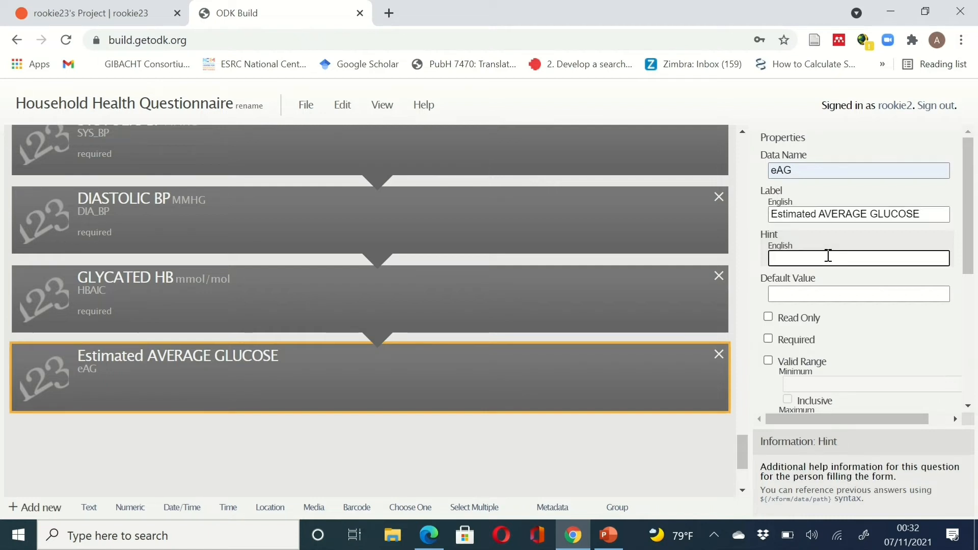
left_click(576, 540)
type("Mg/")
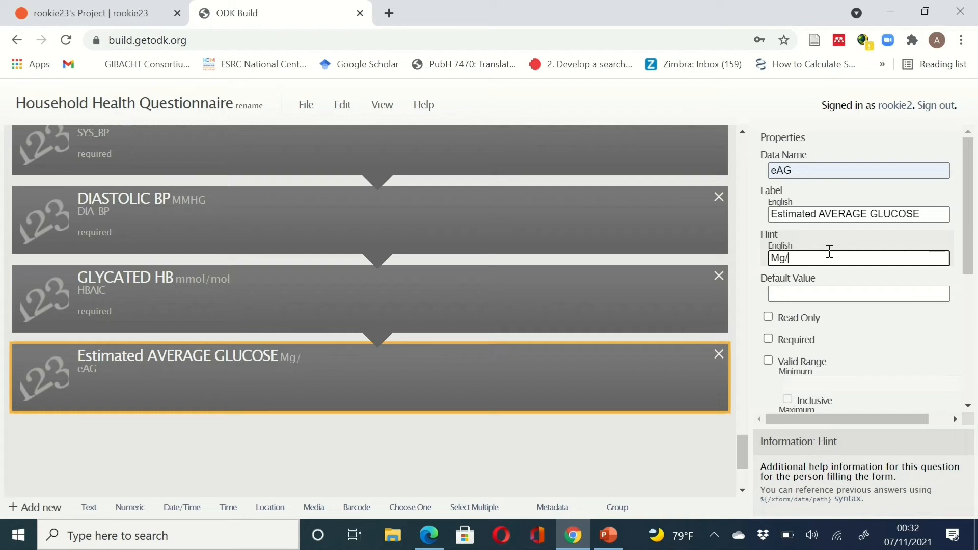
type("\\")
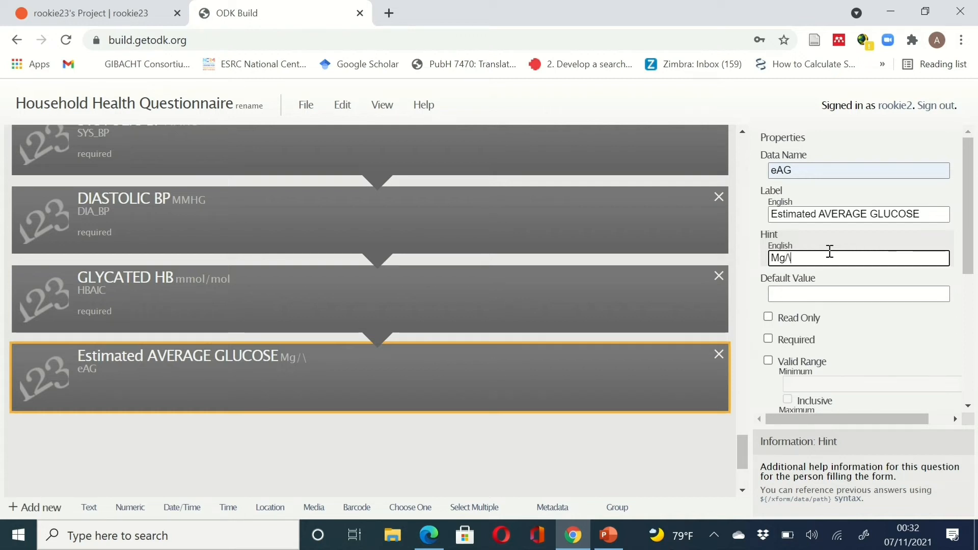
type("dl")
left_click(789, 260)
key("BackSpace")
key("Delete")
type("/")
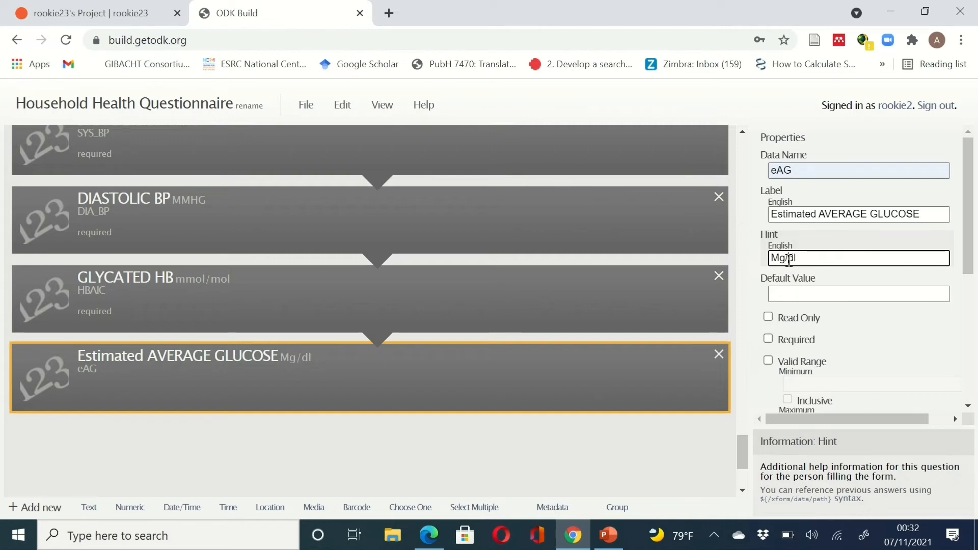
left_click(829, 343)
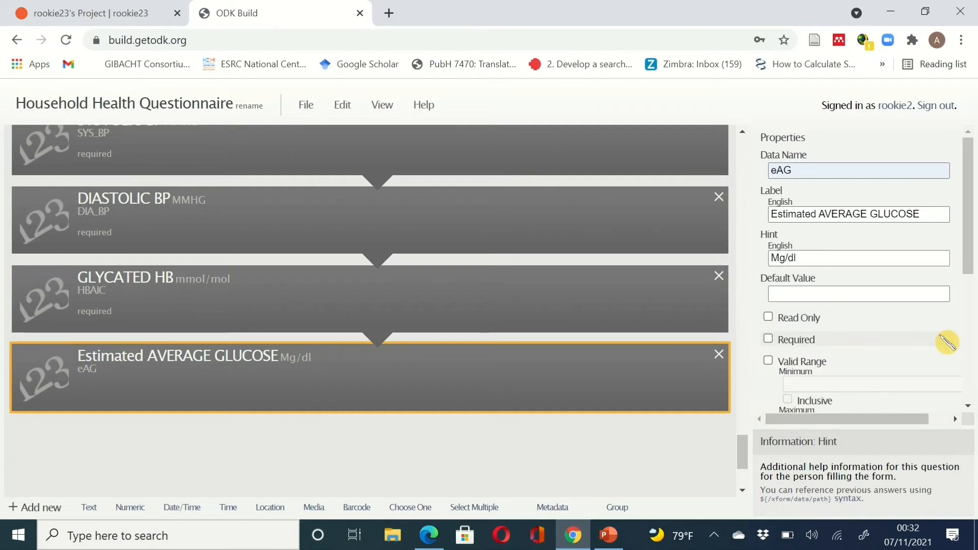
- Set the Estimated AVERAGE GLUCOSE question's number kind to Decimal
scroll(946, 340, "down", 4)
scroll(947, 342, "down", 2)
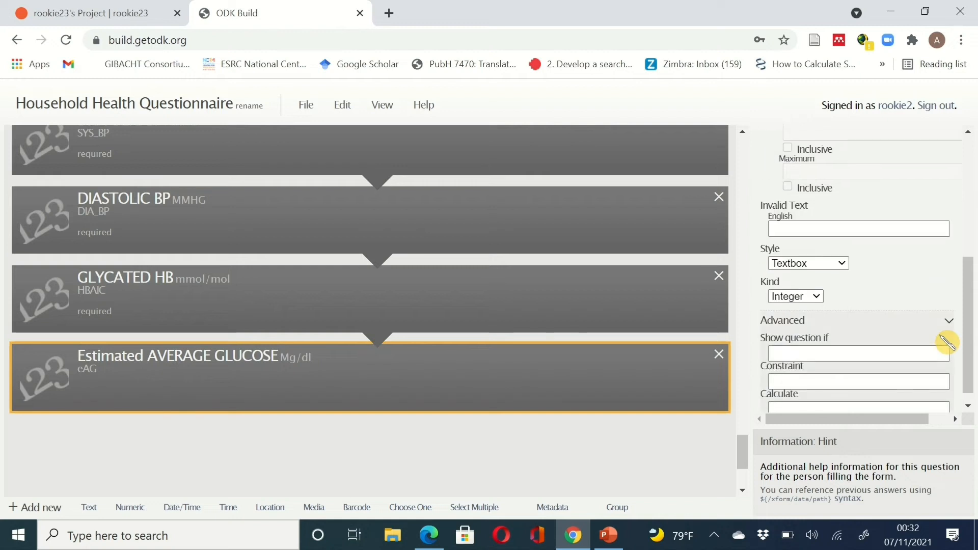
left_click(811, 289)
left_click(811, 338)
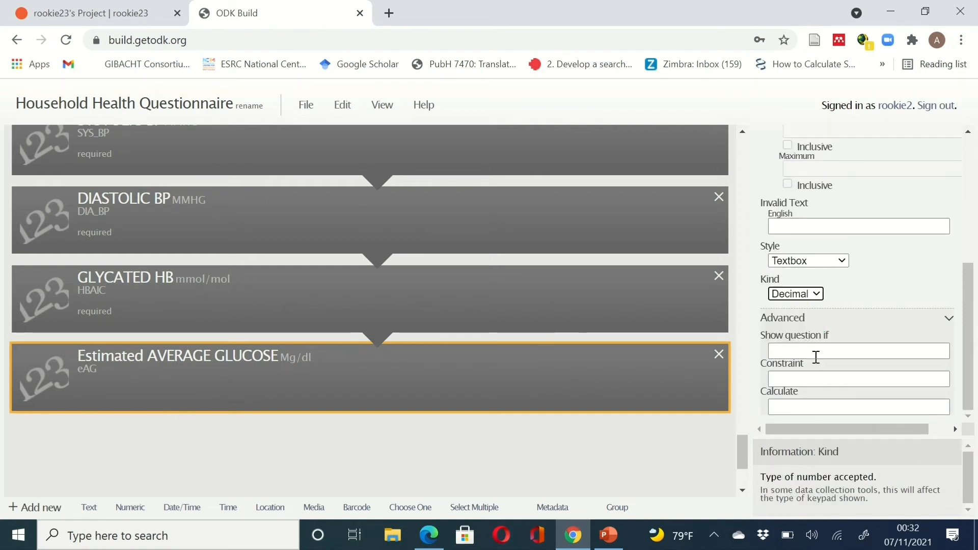
- Enter the calculation 28.7 * /data/HBAIC - 46.7, dismissing the suggested formulas
left_click(825, 411)
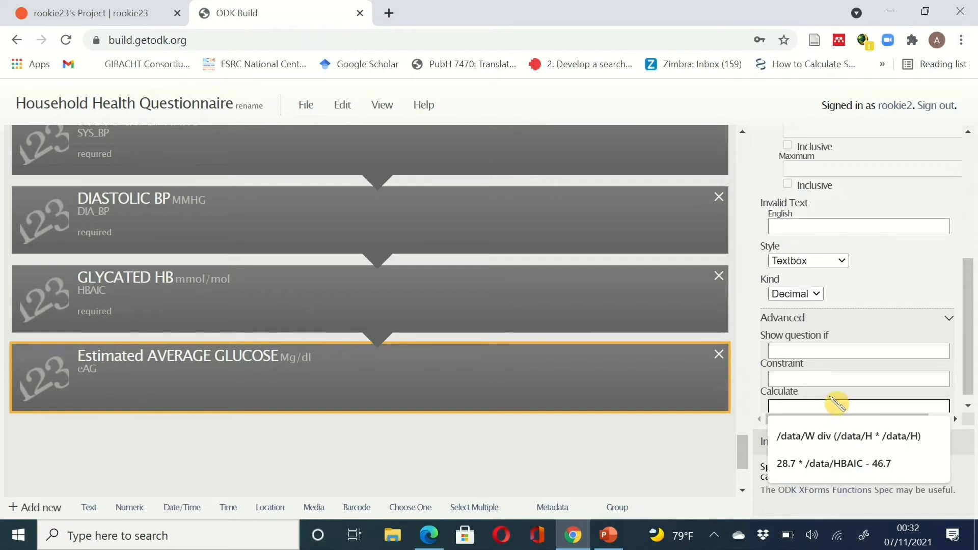
left_click(919, 302)
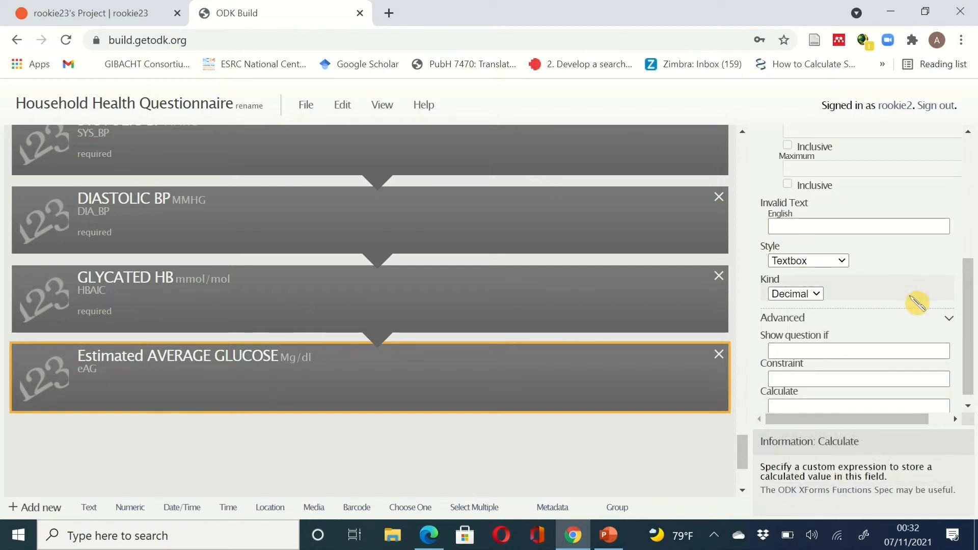
left_click(816, 404)
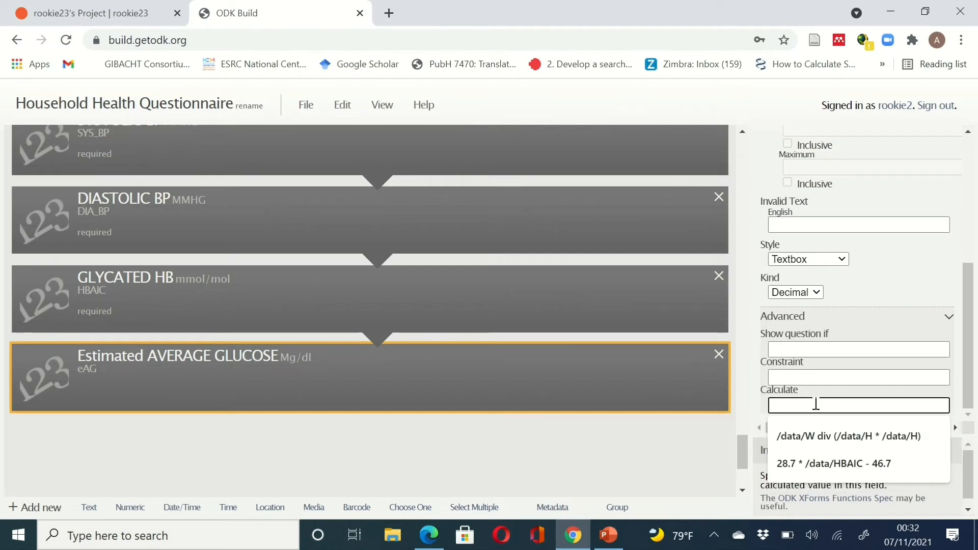
left_click(485, 468)
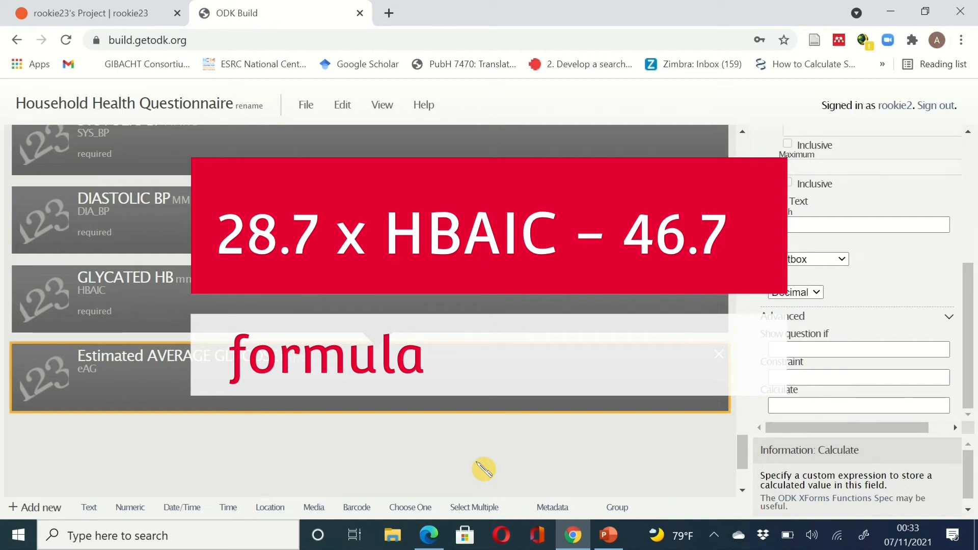
left_click(794, 406)
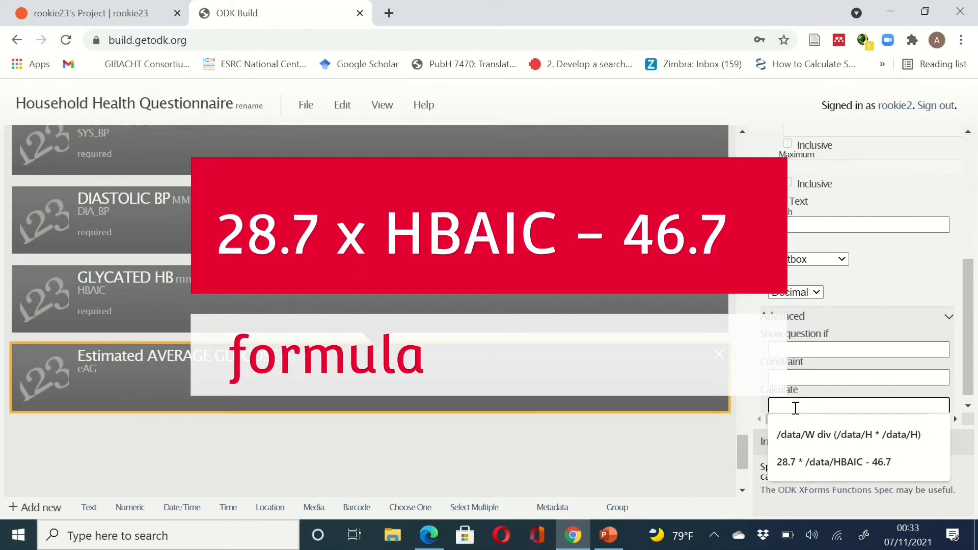
type("28.")
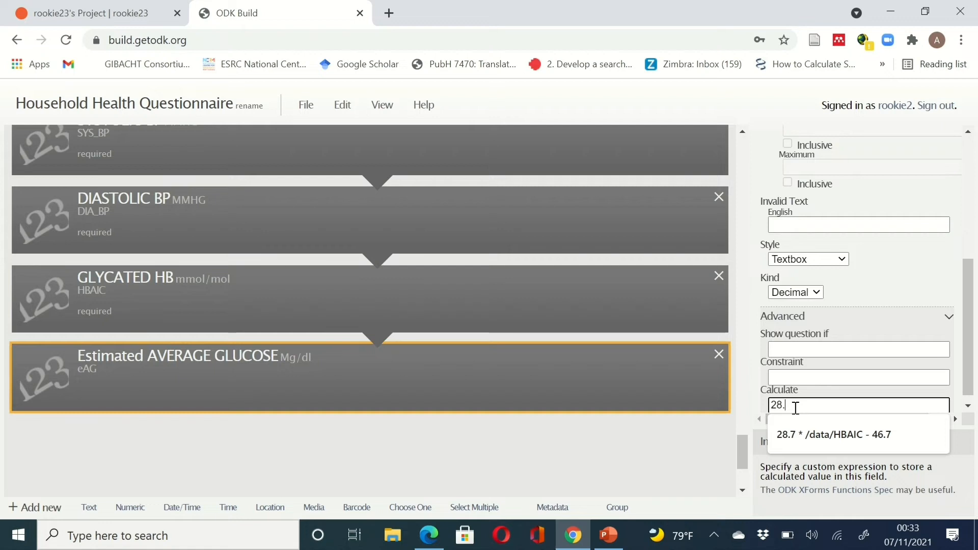
type("7")
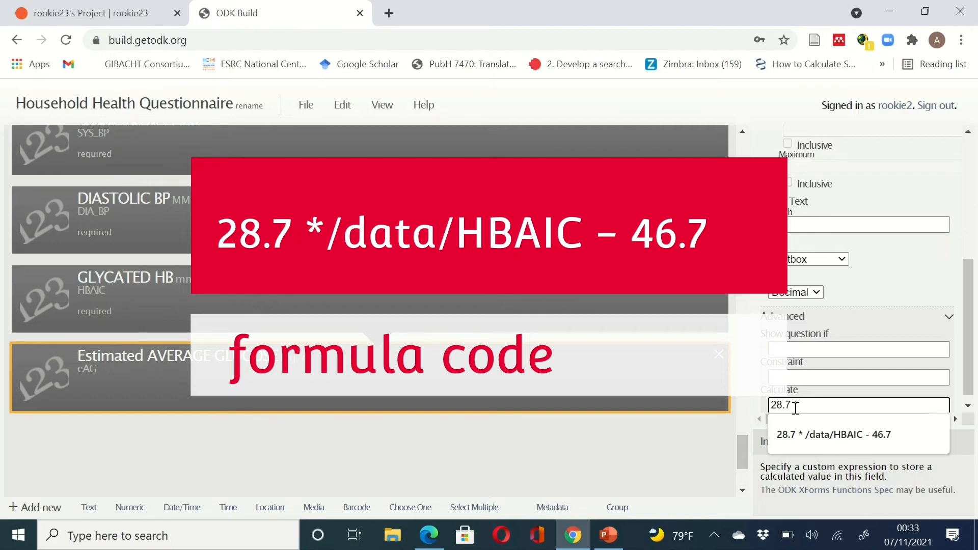
type("/data/HBAIC")
type("- 46.7")
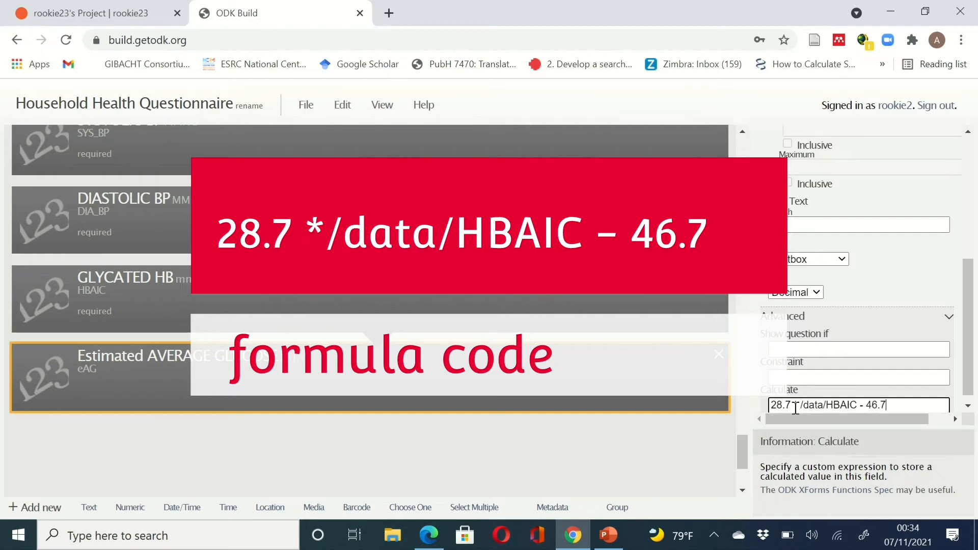
scroll(795, 408, "down", 1)
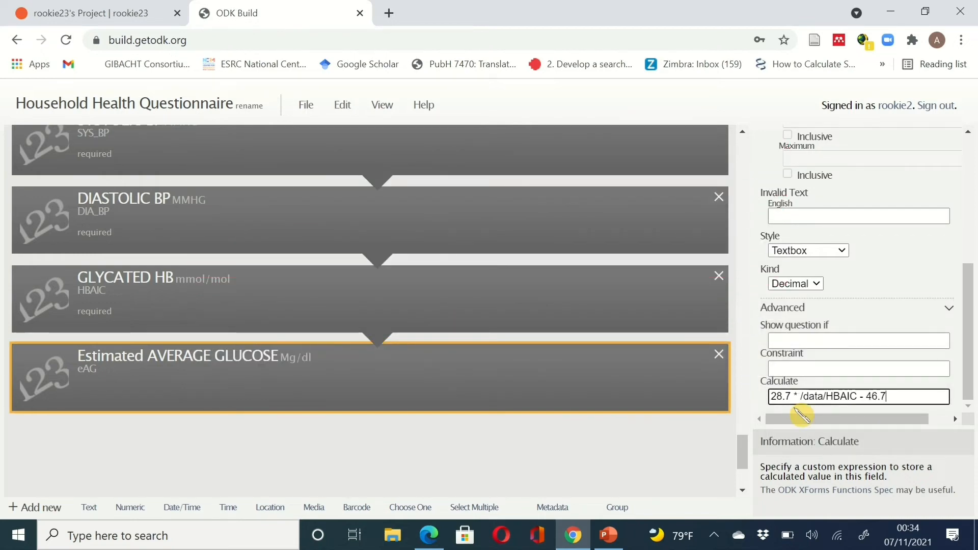
- Tick Read Only for the Estimated AVERAGE GLUCOSE (eAG) question so its calculated value is locked
scroll(832, 337, "up", 5)
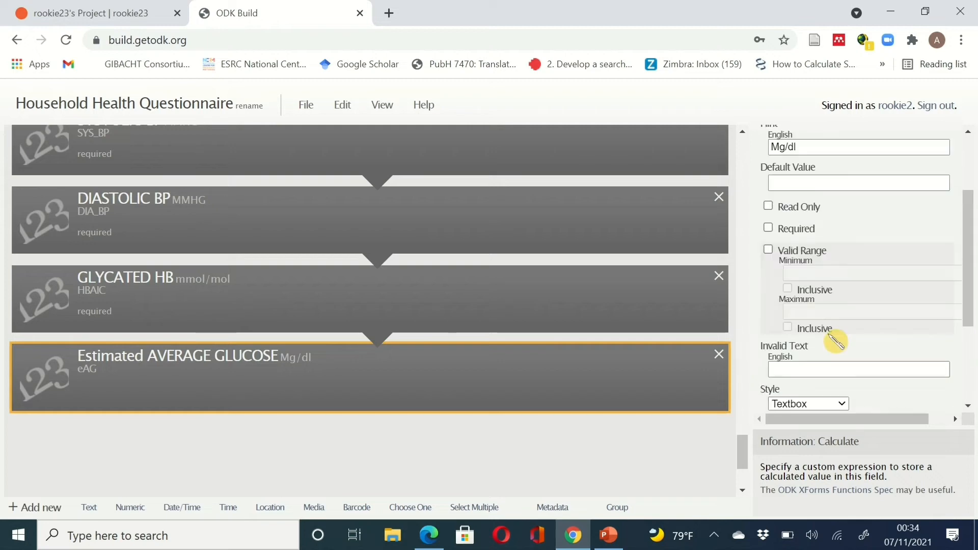
scroll(836, 340, "up", 1)
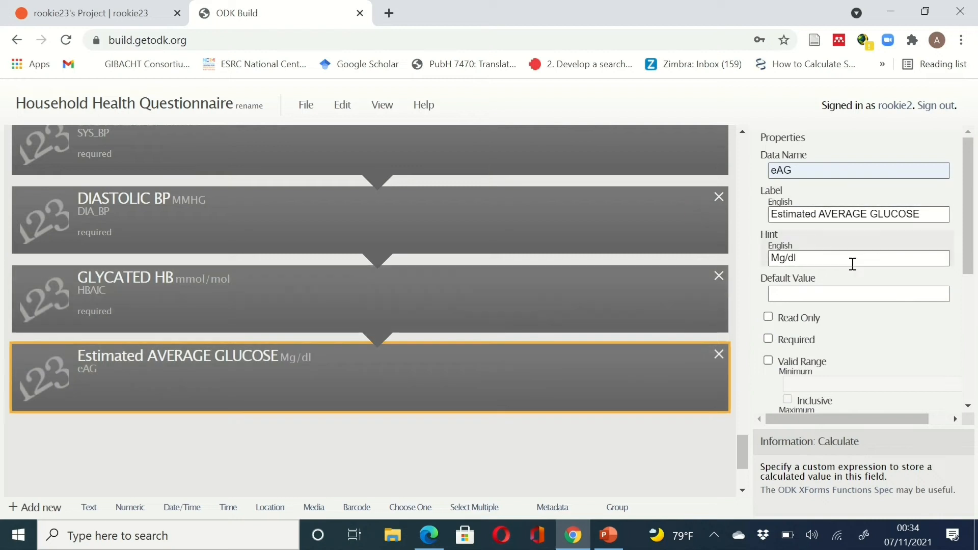
scroll(911, 215, "down", 1)
scroll(913, 218, "down", 4)
scroll(915, 221, "up", 5)
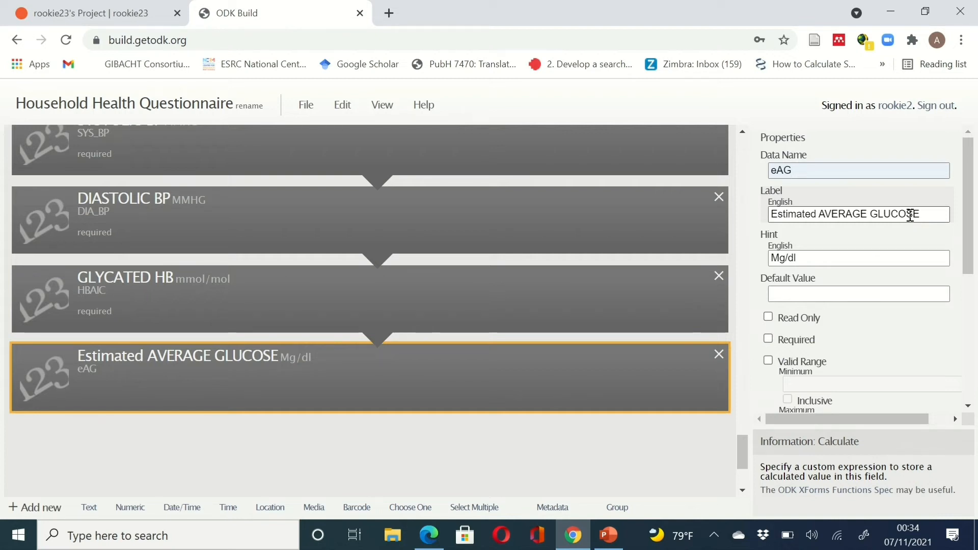
scroll(910, 215, "down", 5)
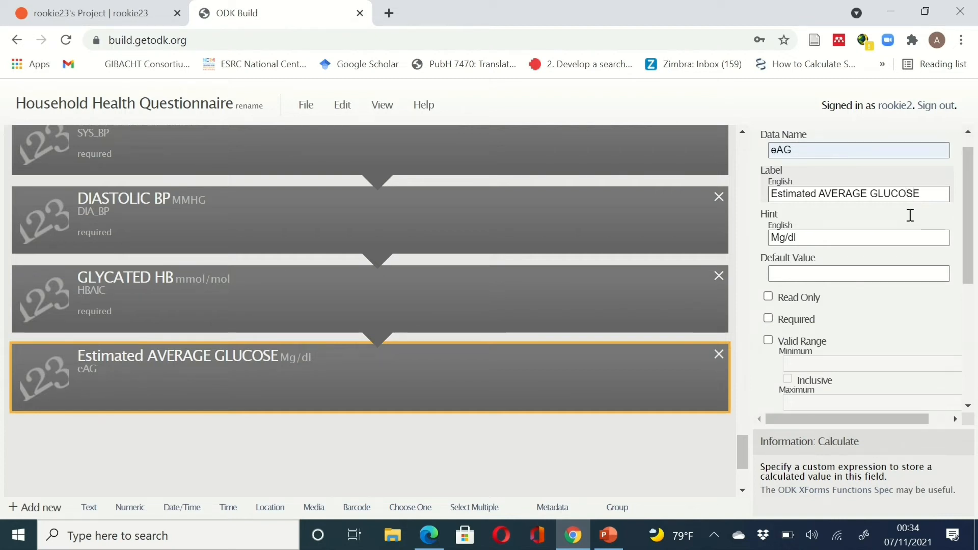
scroll(911, 214, "up", 5)
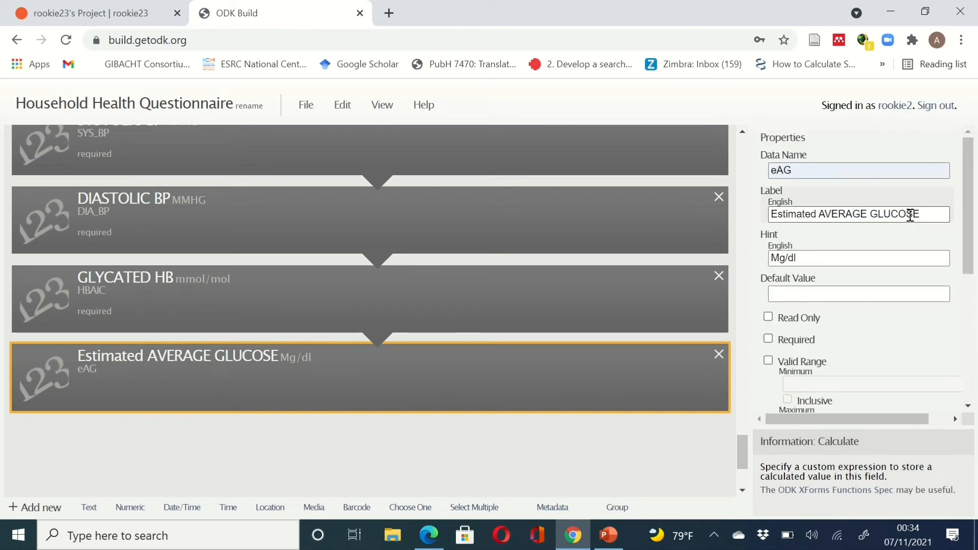
scroll(911, 214, "down", 5)
scroll(911, 215, "up", 5)
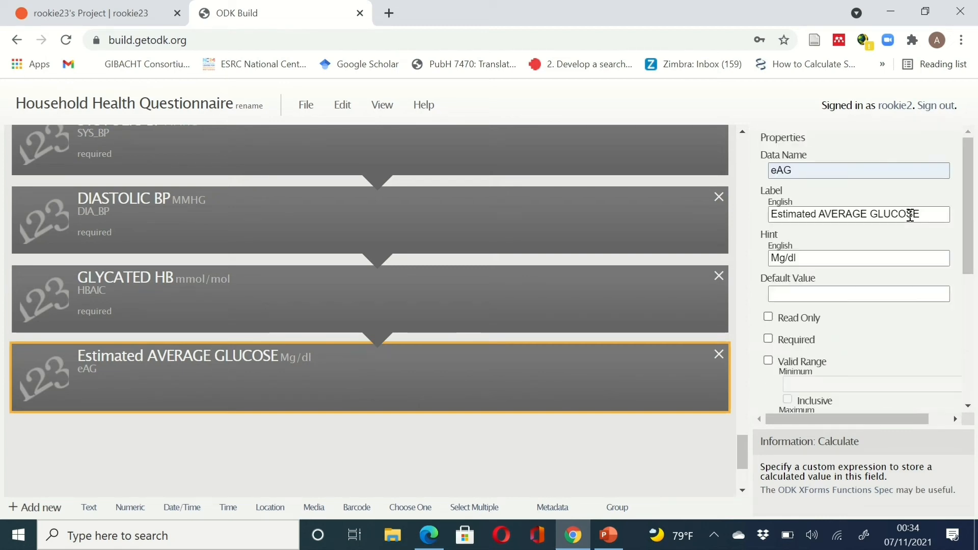
scroll(910, 215, "down", 2)
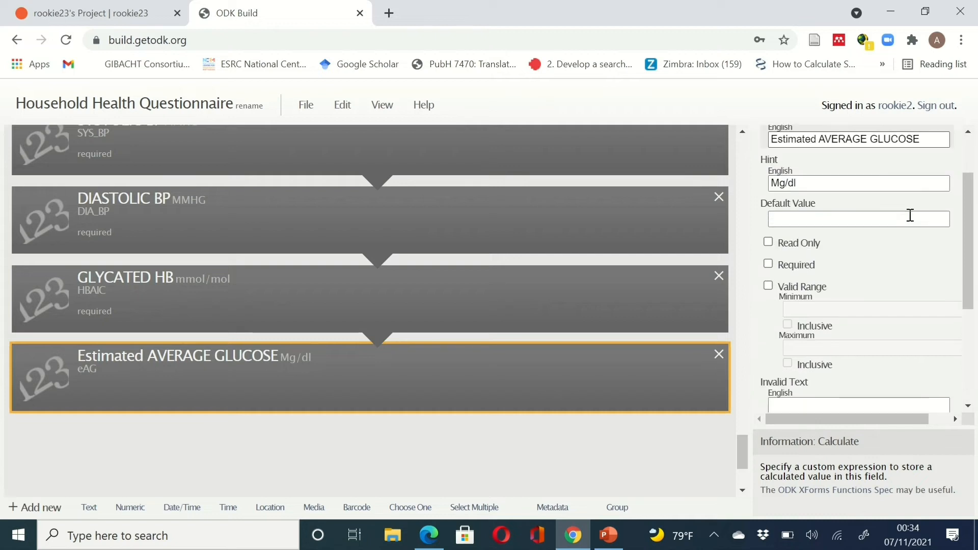
scroll(910, 214, "up", 1)
scroll(910, 215, "down", 1)
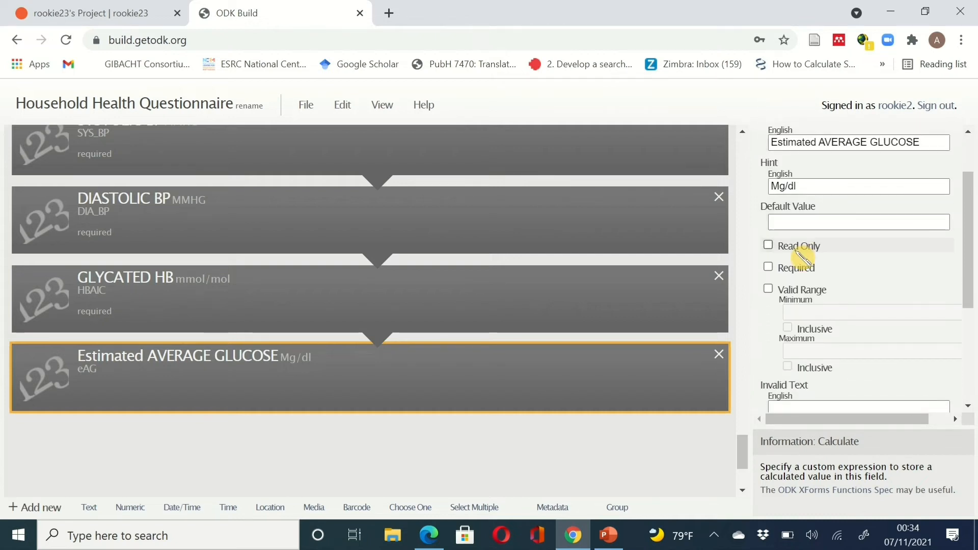
left_click(770, 246)
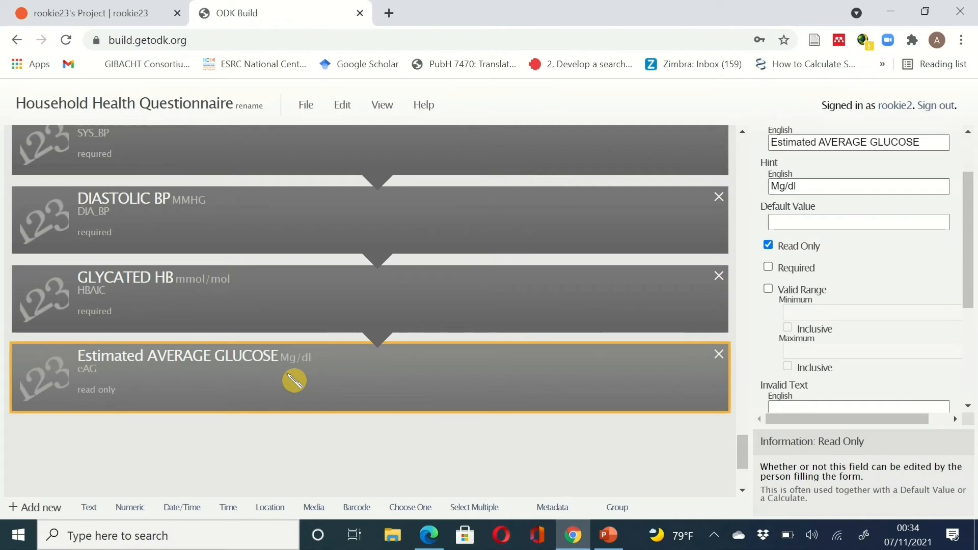
scroll(293, 381, "up", 2)
scroll(292, 380, "down", 5)
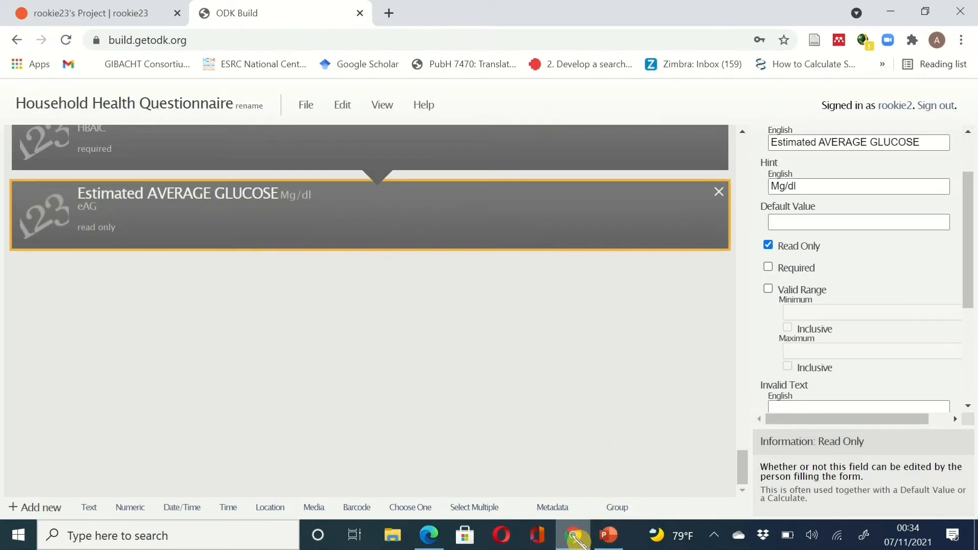
- Read Section C's examination and lab test items on page 3 of the PDF, then go back to ODK Build
left_click(576, 539)
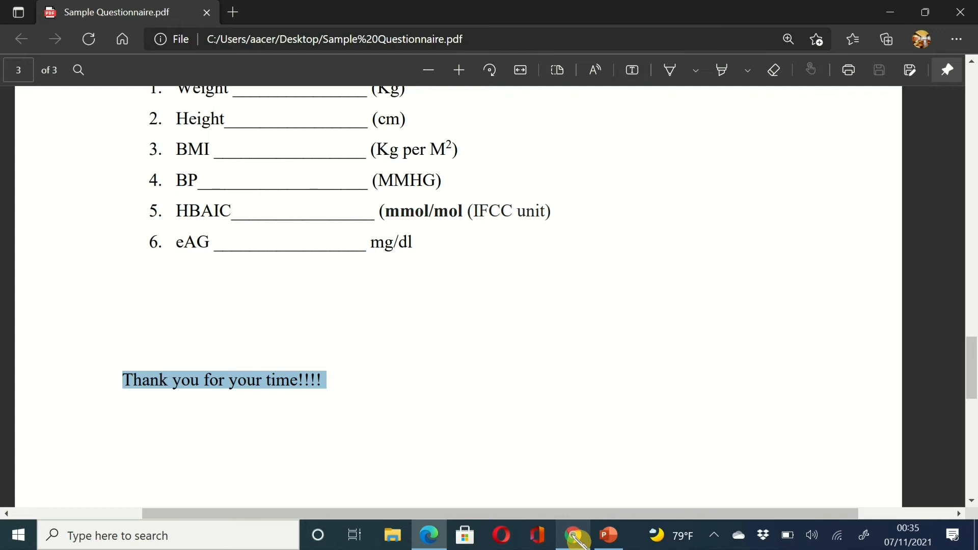
scroll(626, 300, "up", 10)
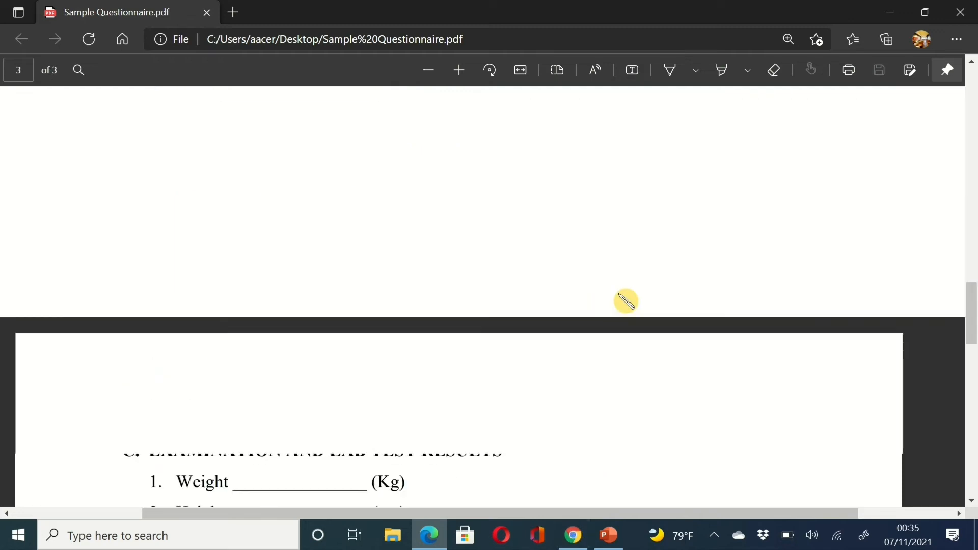
scroll(626, 301, "up", 5)
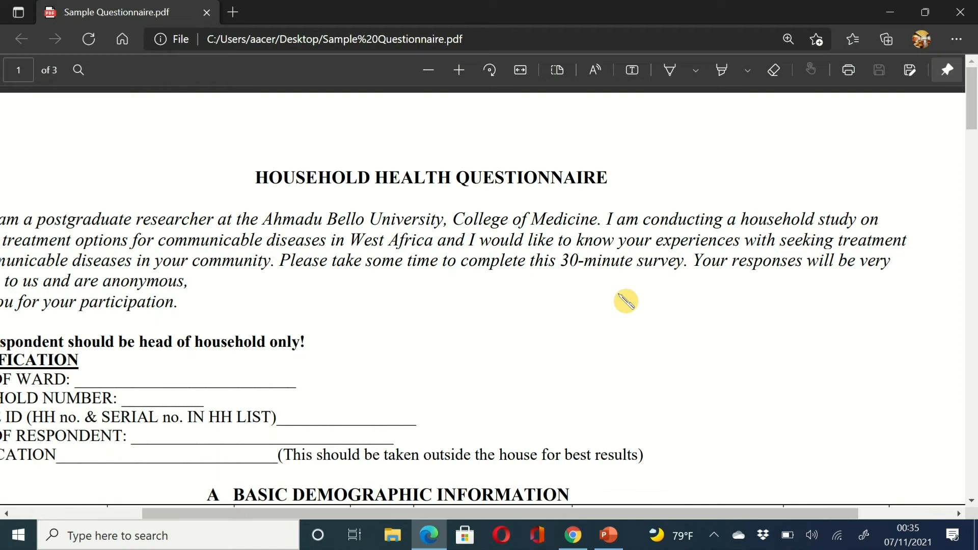
scroll(626, 300, "down", 1)
scroll(626, 301, "left", 3)
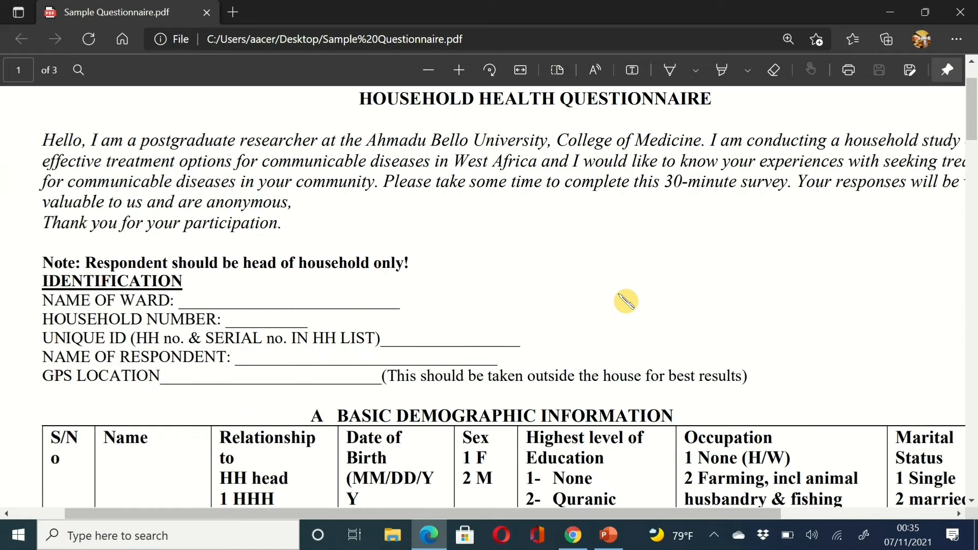
scroll(625, 301, "down", 1)
scroll(626, 301, "up", 1)
scroll(626, 300, "down", 4)
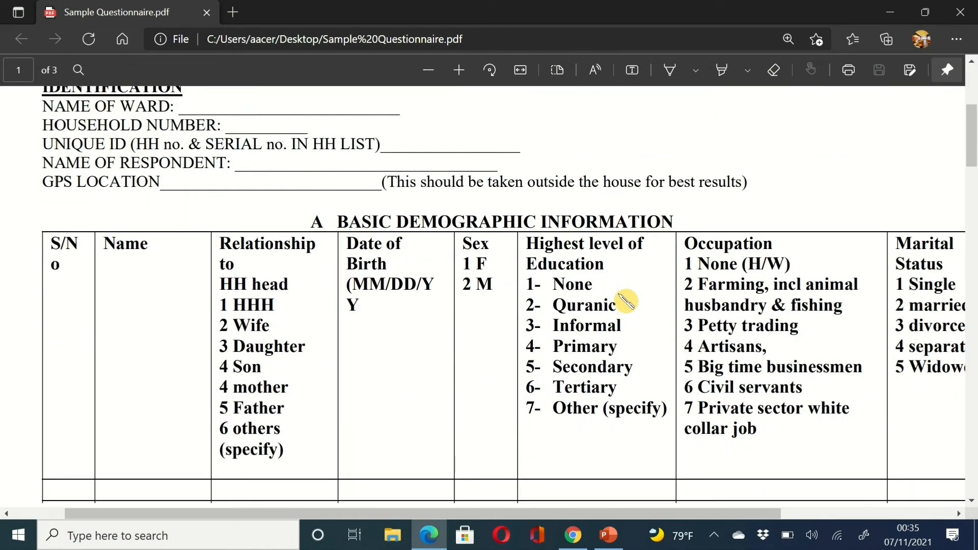
scroll(626, 301, "down", 12)
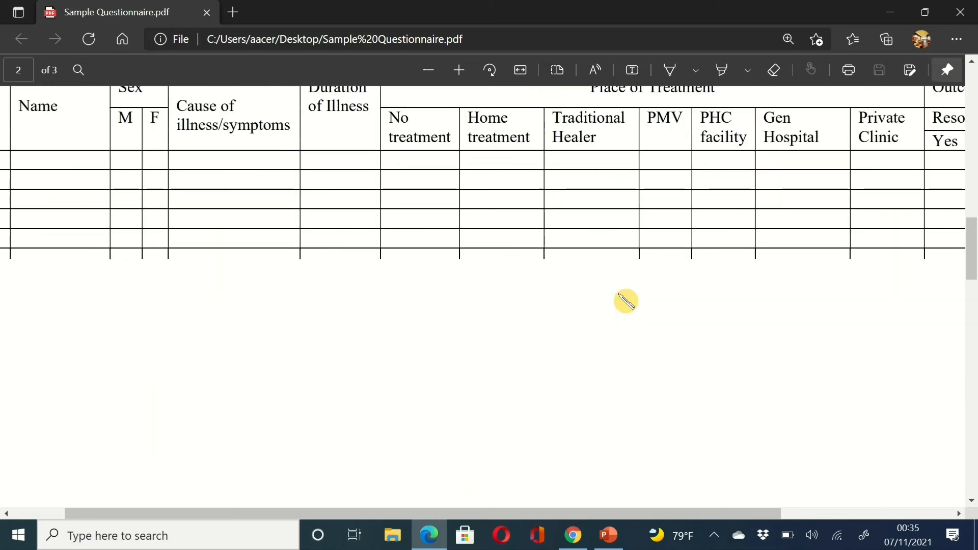
scroll(626, 301, "down", 1)
scroll(625, 300, "down", 2)
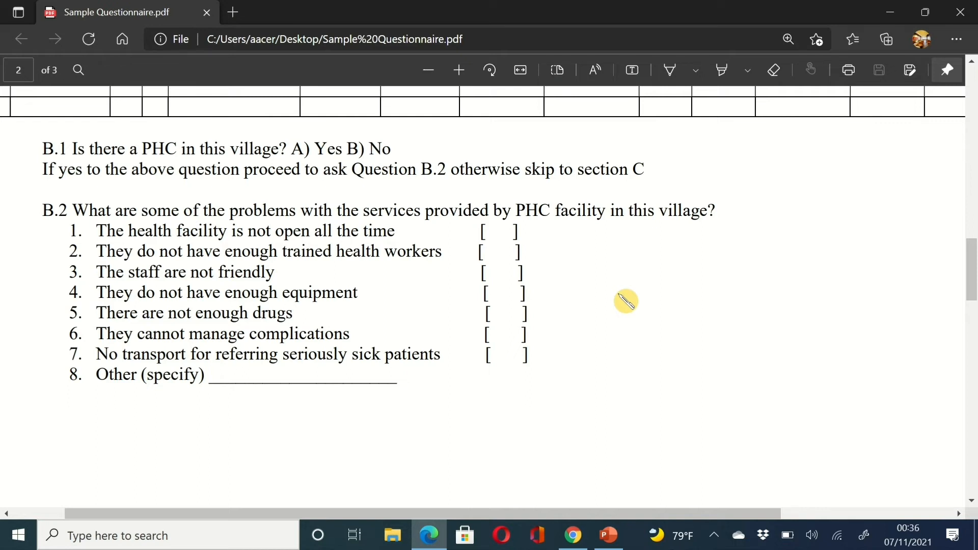
scroll(626, 301, "down", 5)
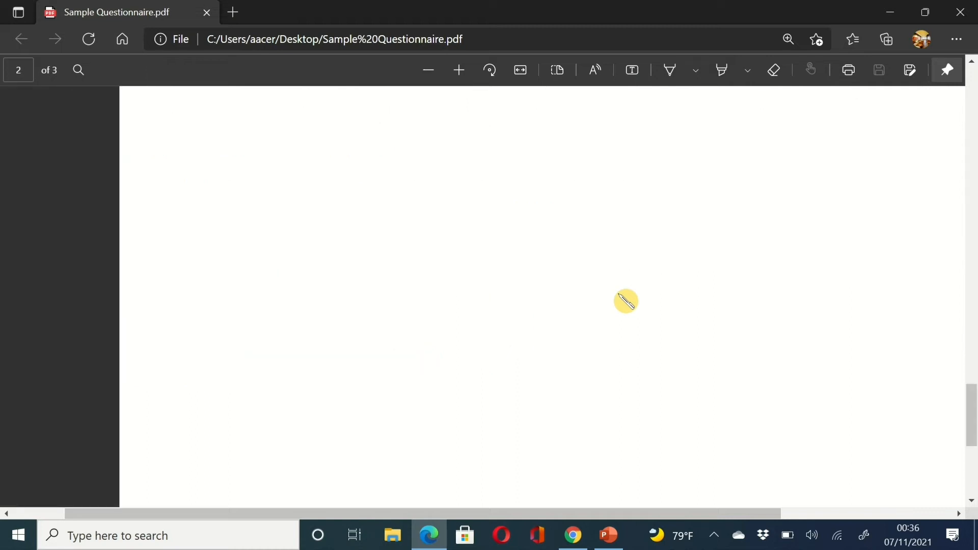
scroll(626, 301, "down", 2)
scroll(627, 301, "up", 2)
scroll(626, 301, "up", 2)
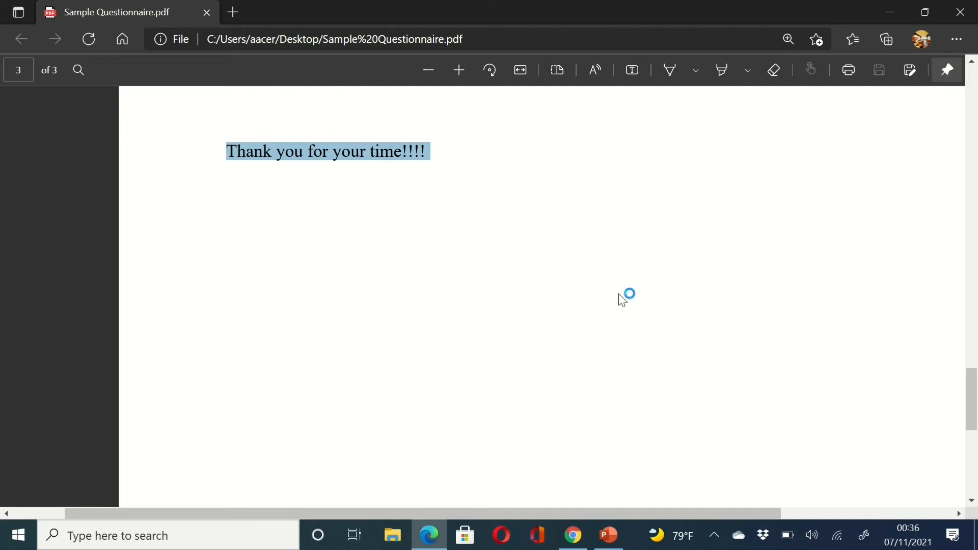
scroll(626, 301, "up", 2)
scroll(626, 302, "up", 2)
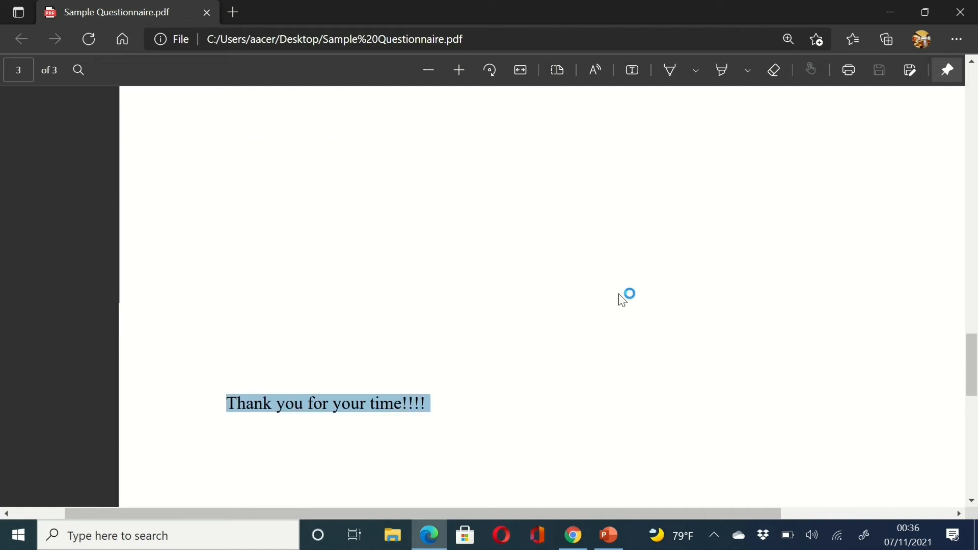
scroll(626, 301, "up", 2)
scroll(623, 300, "down", 1)
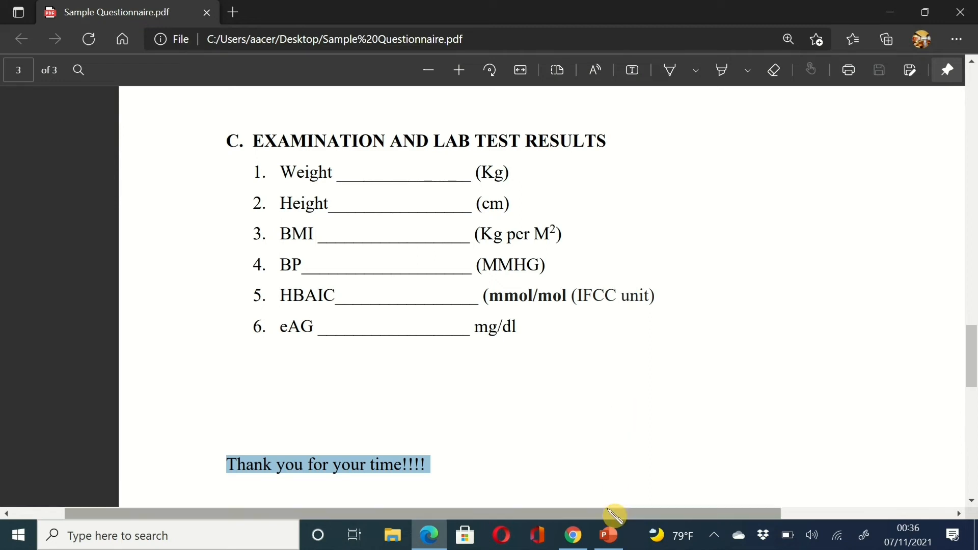
mouse_move(611, 539)
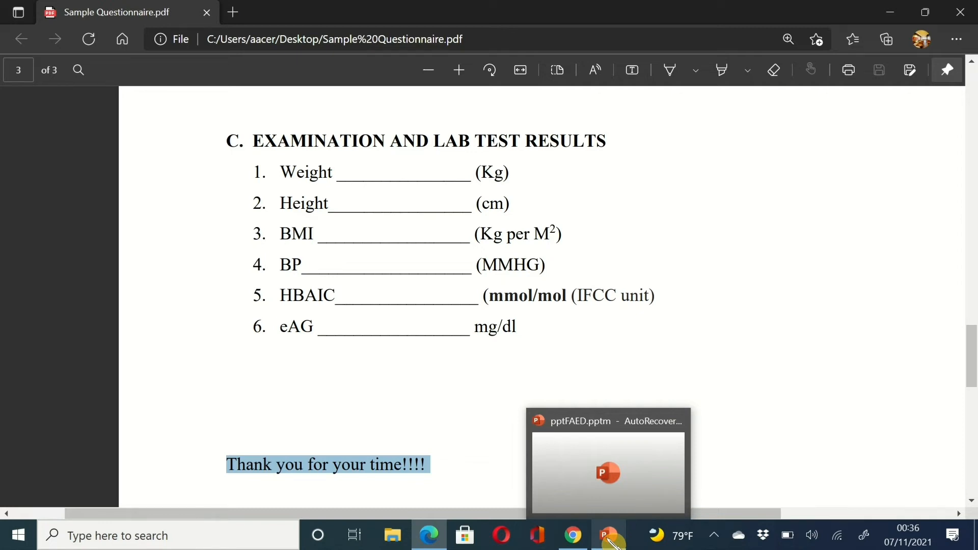
left_click(610, 465)
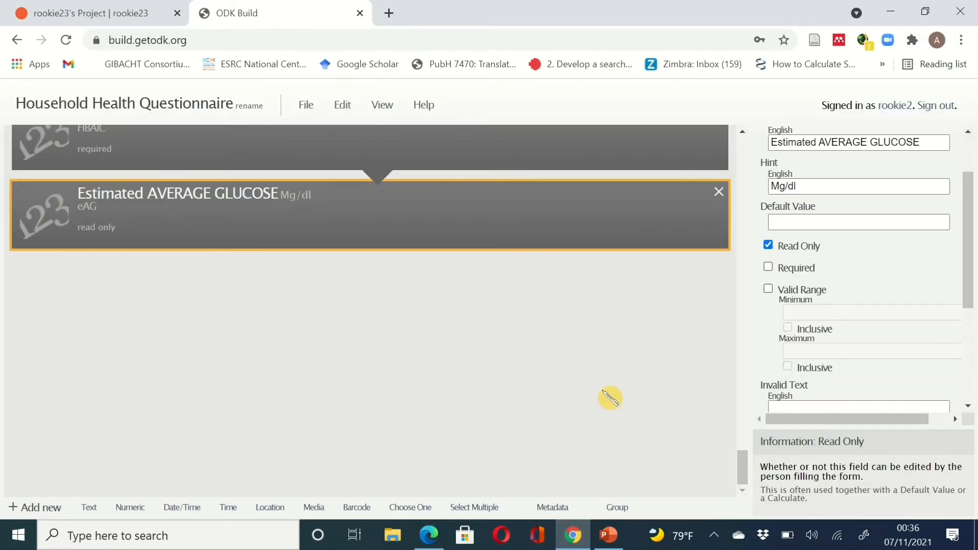
scroll(640, 325, "up", 1)
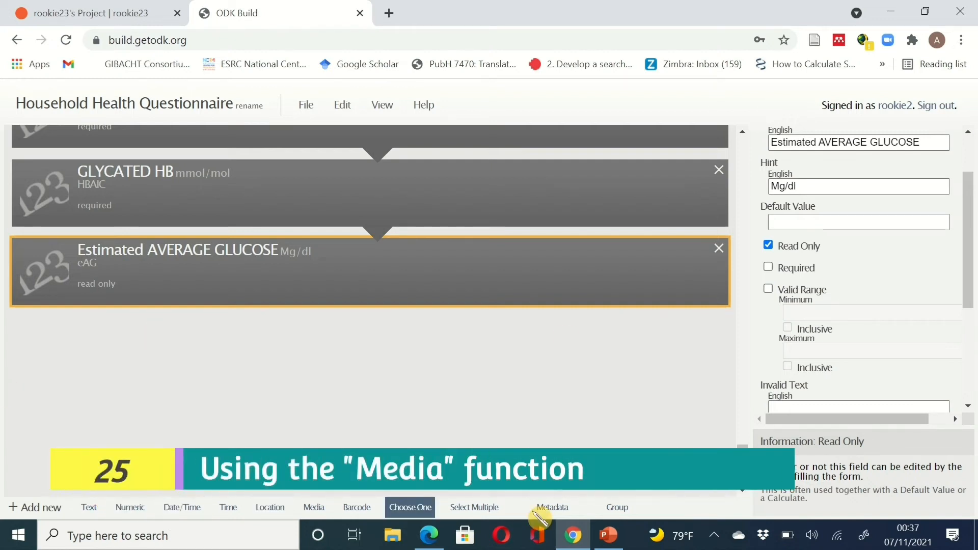
- Add a required media question WELL_PHOTO labelled 'TAKE A PICTURE OF THE RESPONDENTS WELL'
left_click(314, 507)
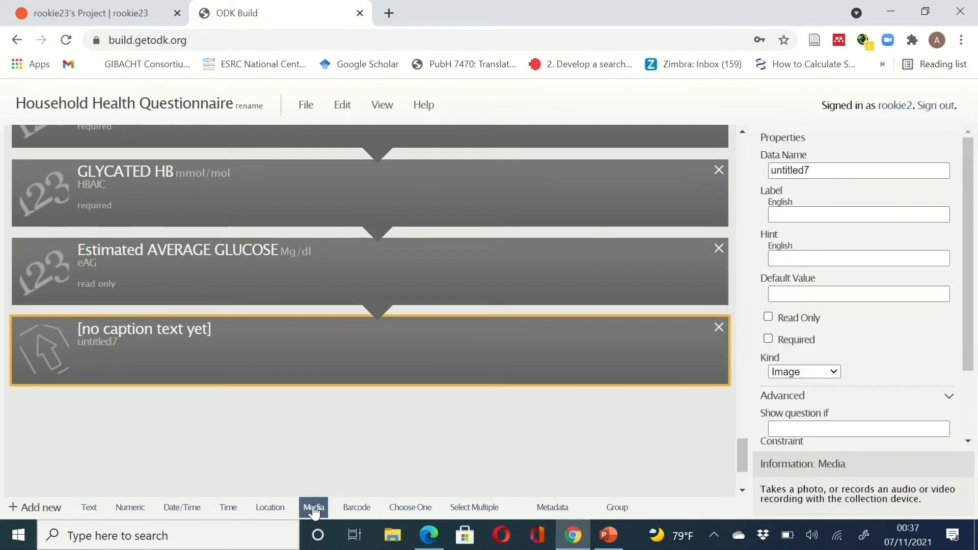
left_click(819, 171)
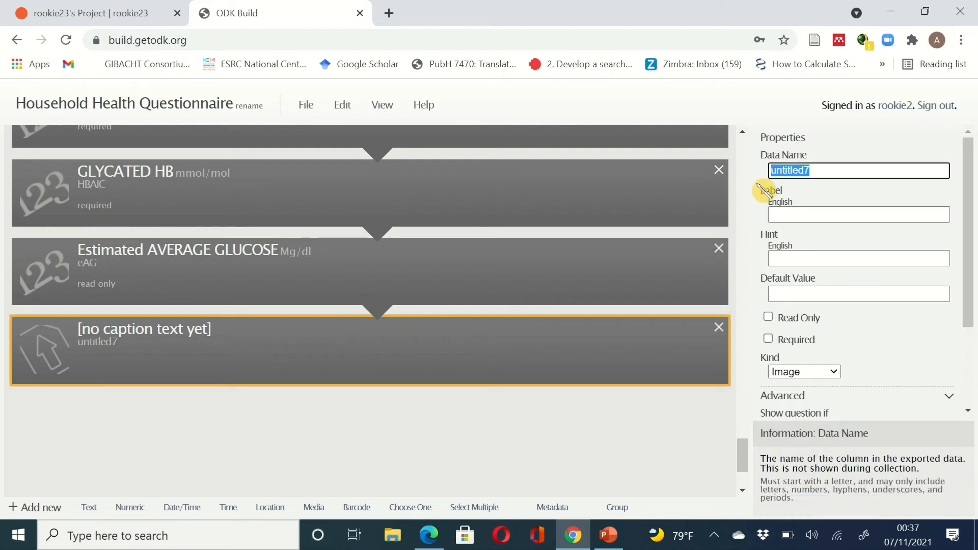
type("well")
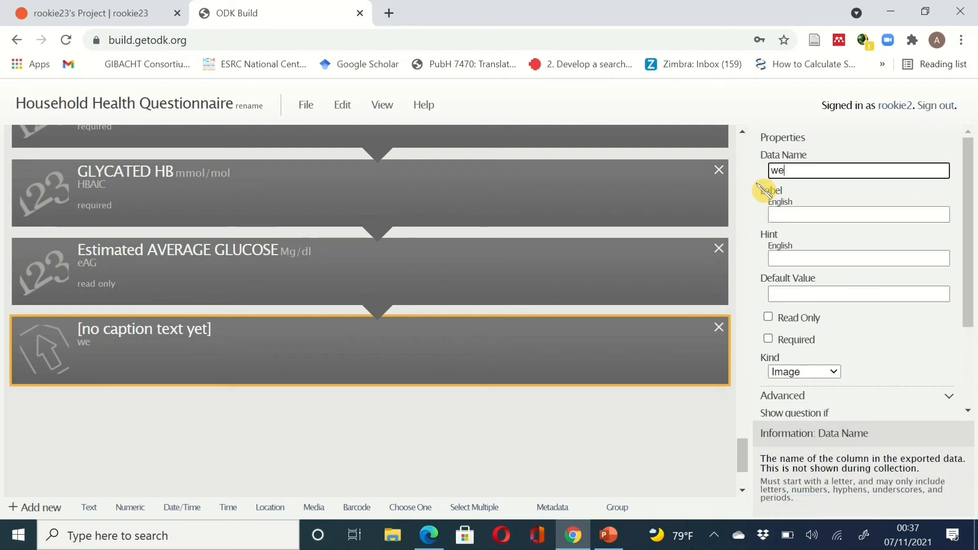
key("BackSpace")
key("BackSpace")
key("BackSpace")
key("BackSpace")
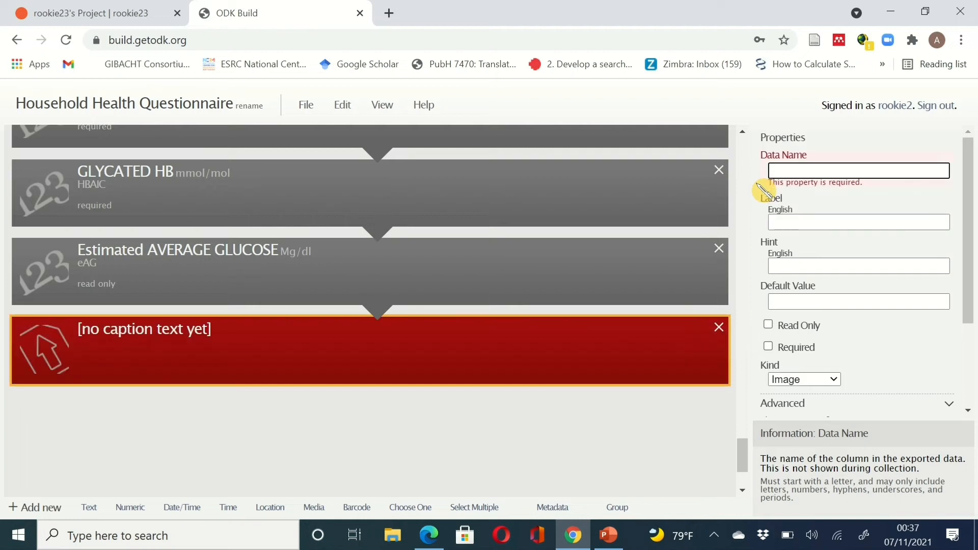
type("WE")
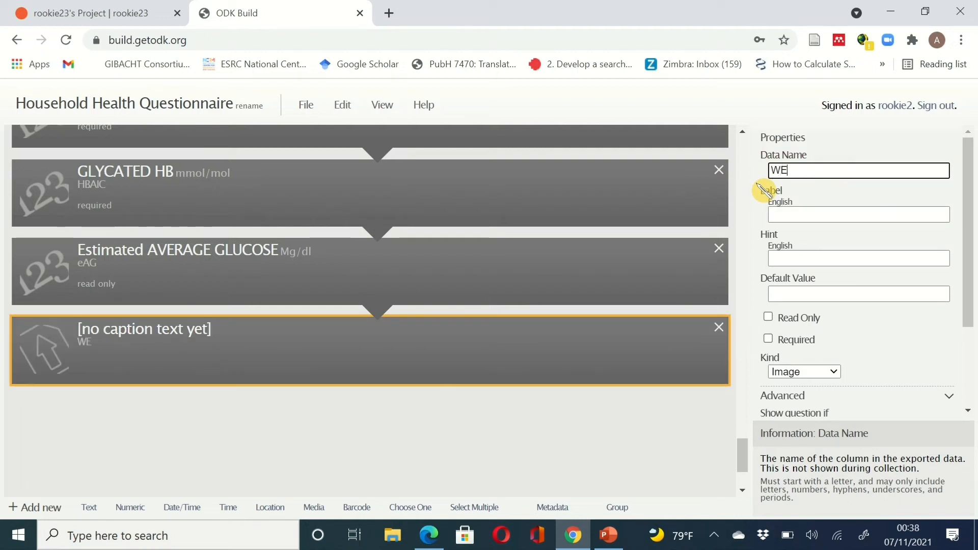
type("LL_")
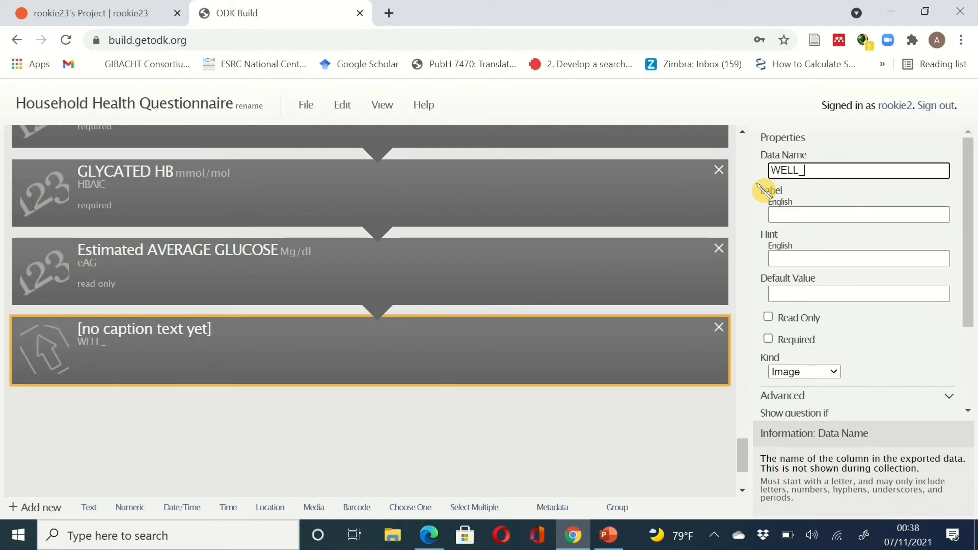
type("PHOT")
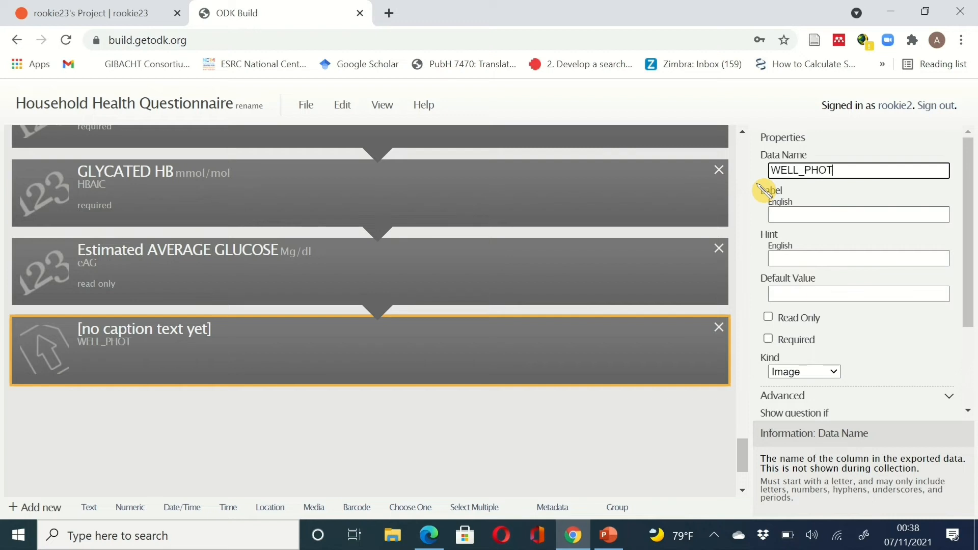
type("O")
left_click(817, 210)
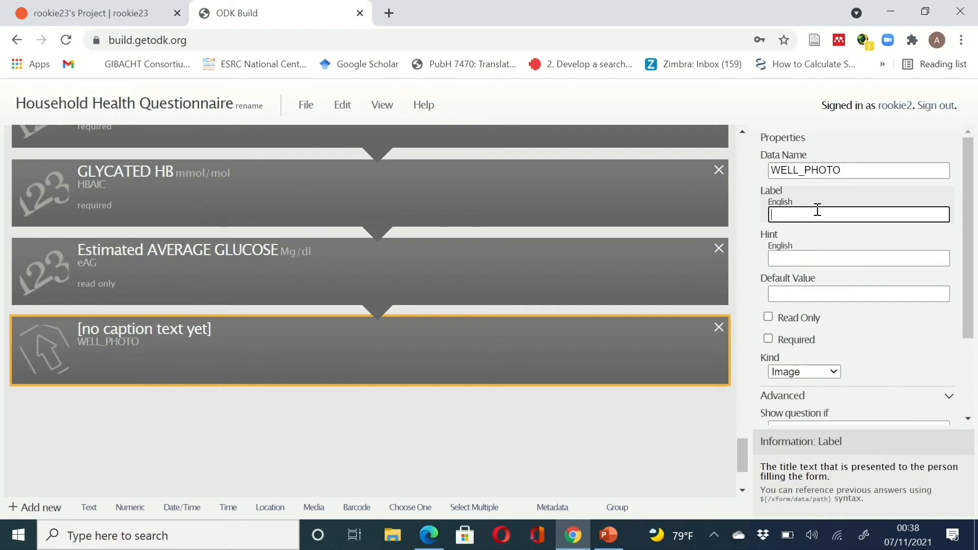
type("TAKE A ")
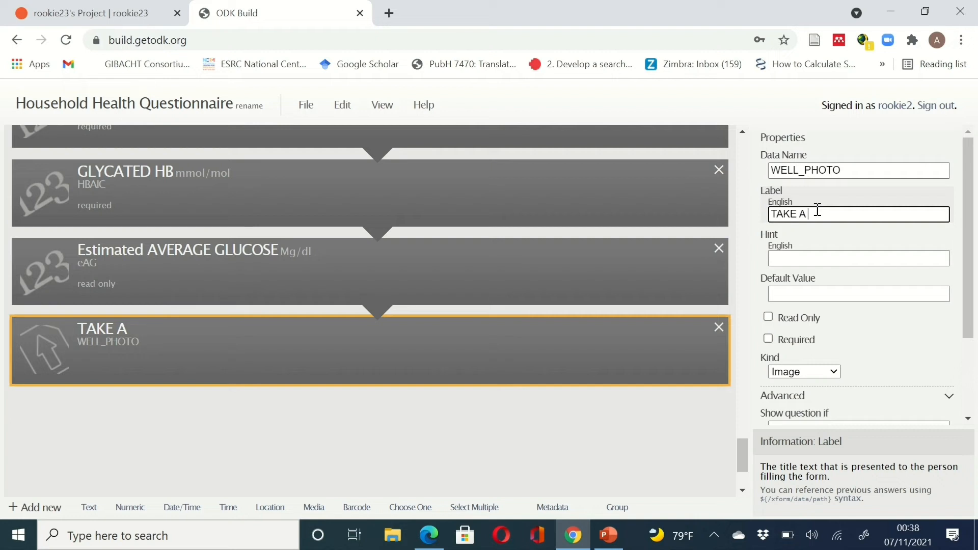
type("PICTURE OF TH")
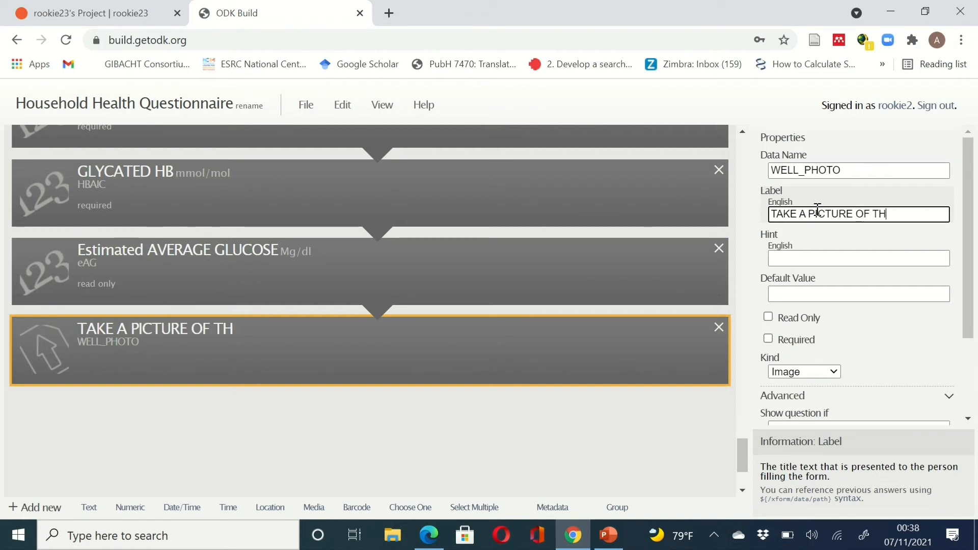
type("E RESP")
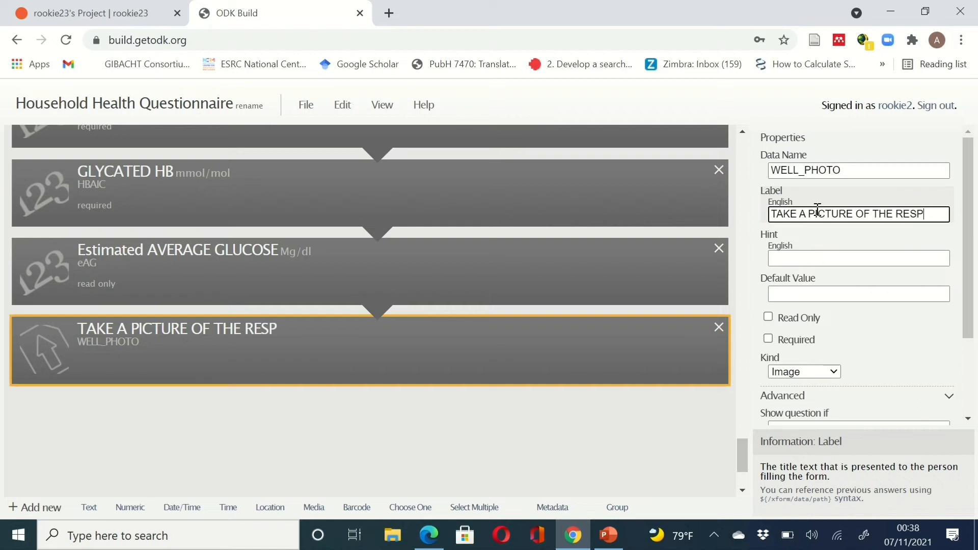
type("ONDENTS")
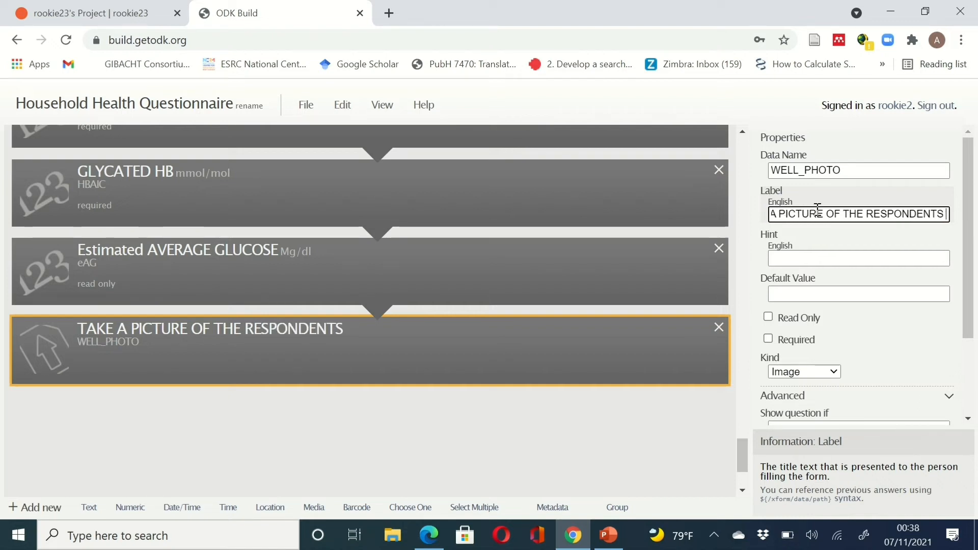
type(" WELL")
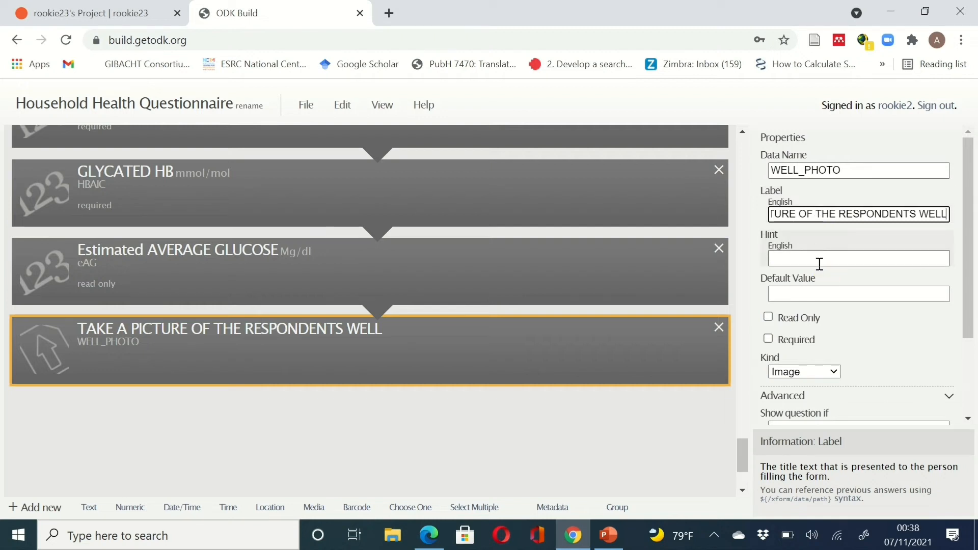
left_click(769, 340)
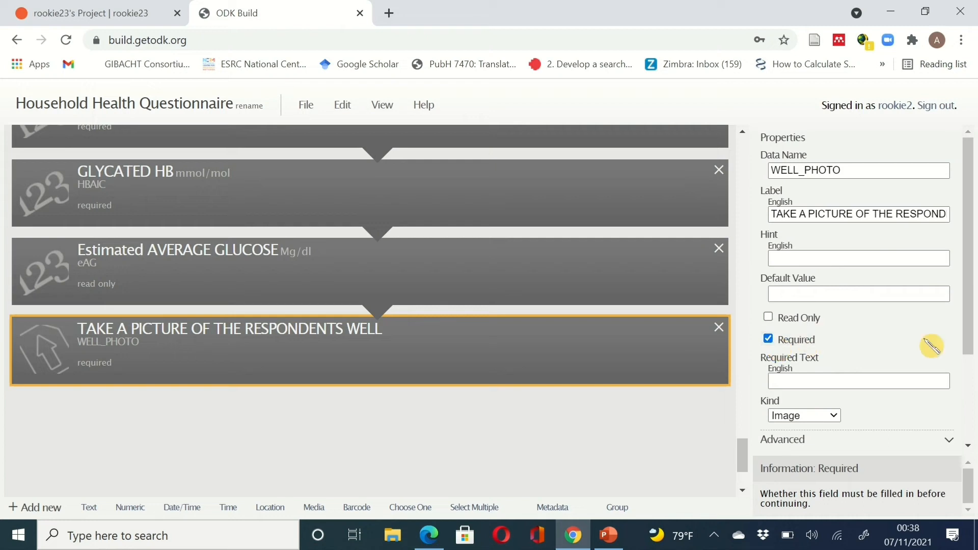
- Confirm Image as the media Kind for the WELL_PHOTO question
scroll(933, 340, "down", 3)
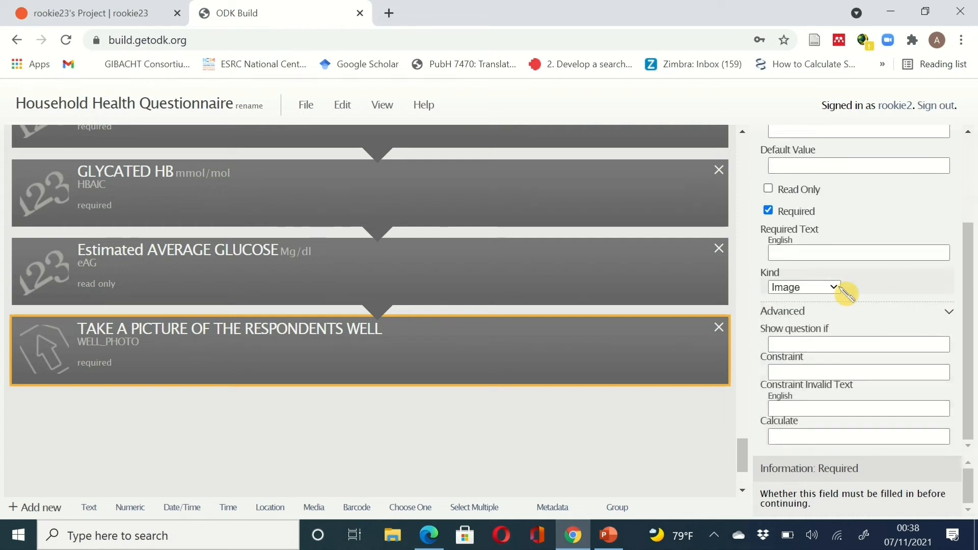
left_click(836, 288)
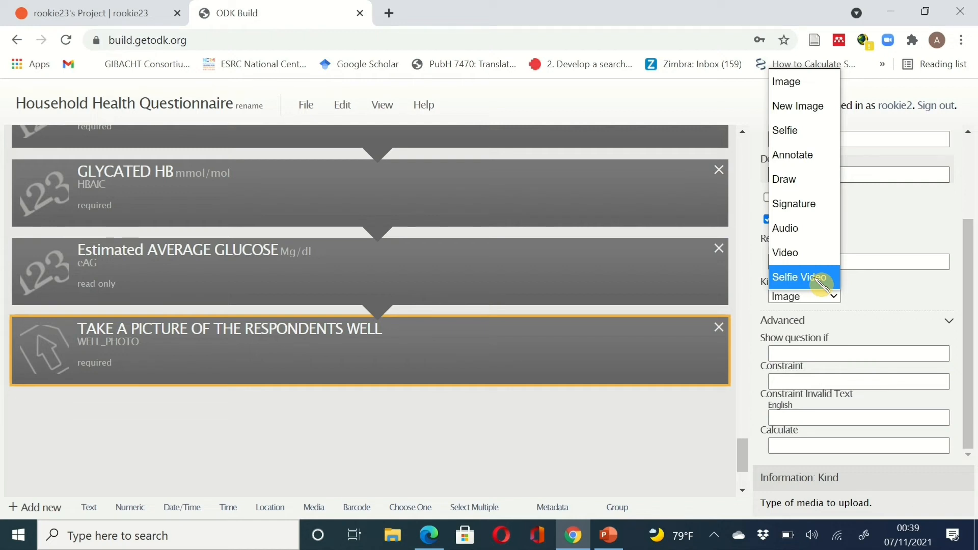
left_click(819, 82)
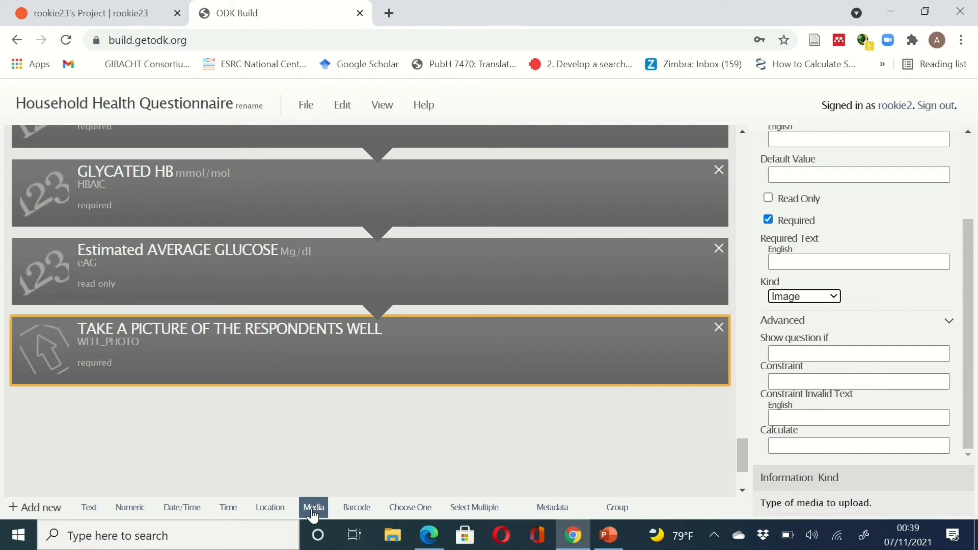
- Add a new media question with data name CONSENT and label CONSENT
left_click(313, 512)
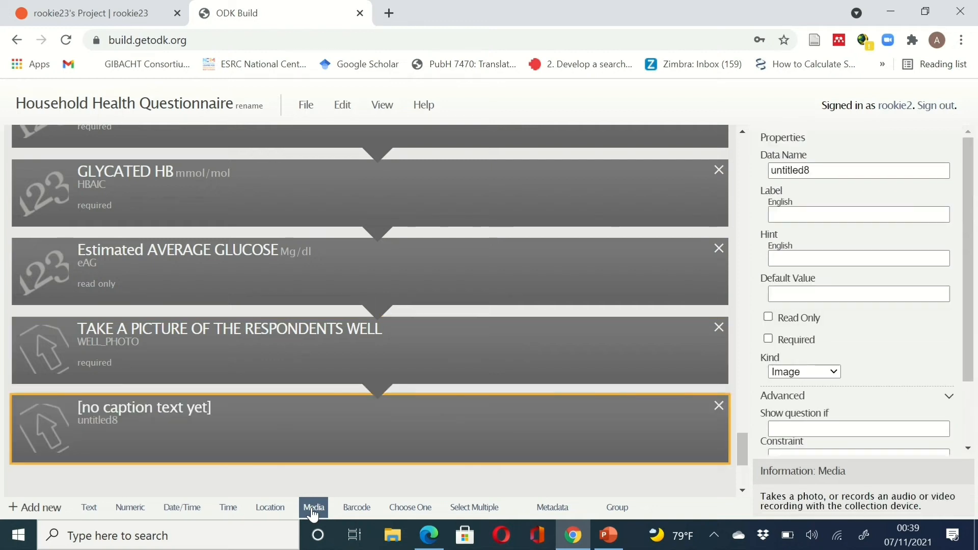
left_click(807, 176)
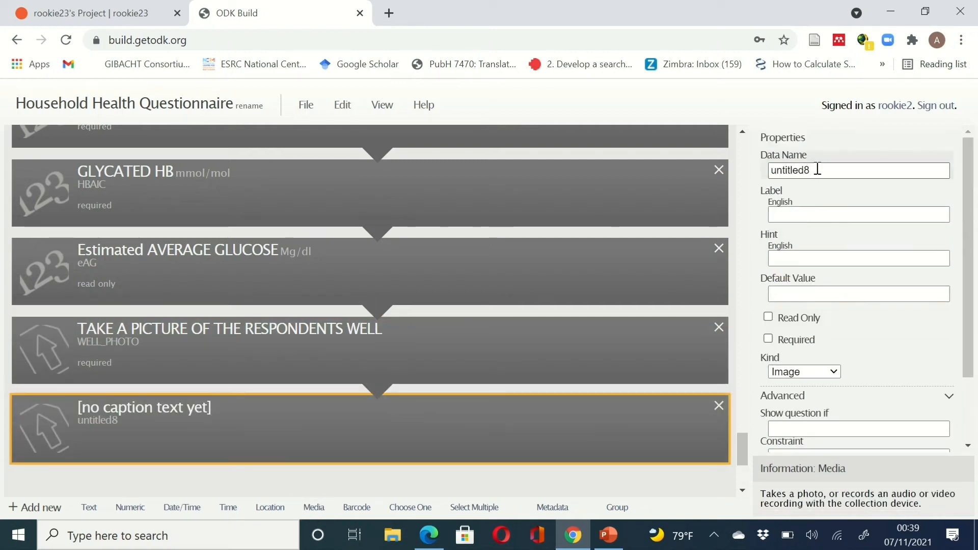
left_click_drag(815, 170, 758, 172)
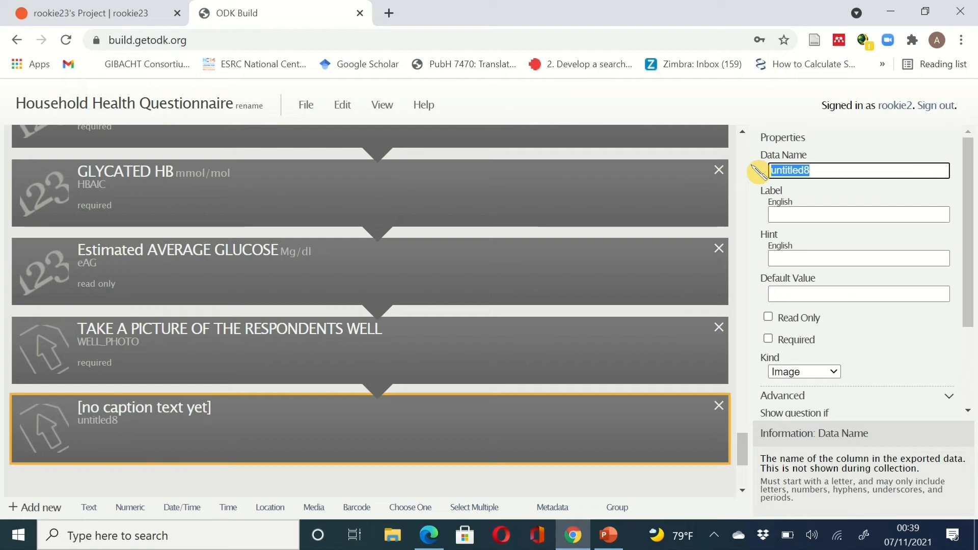
type("CONSENT")
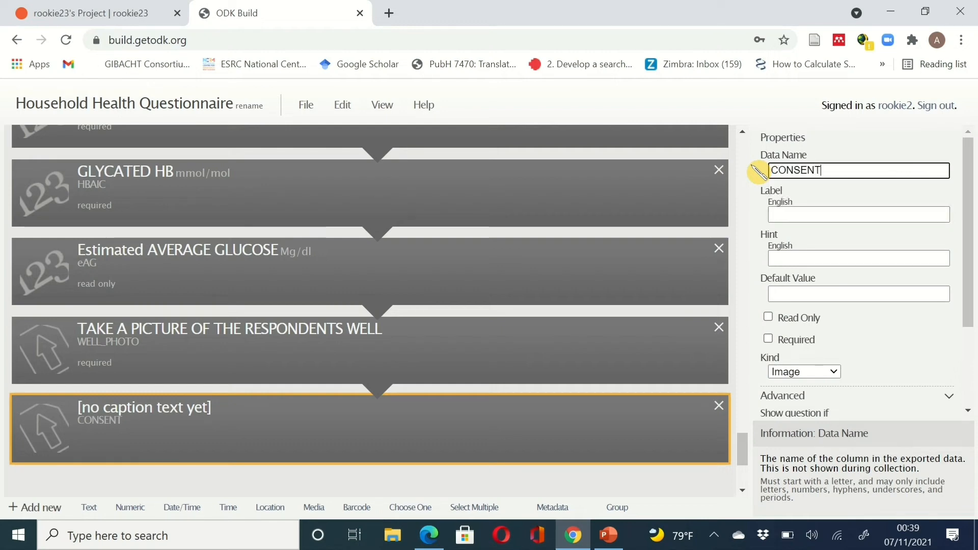
left_click(815, 213)
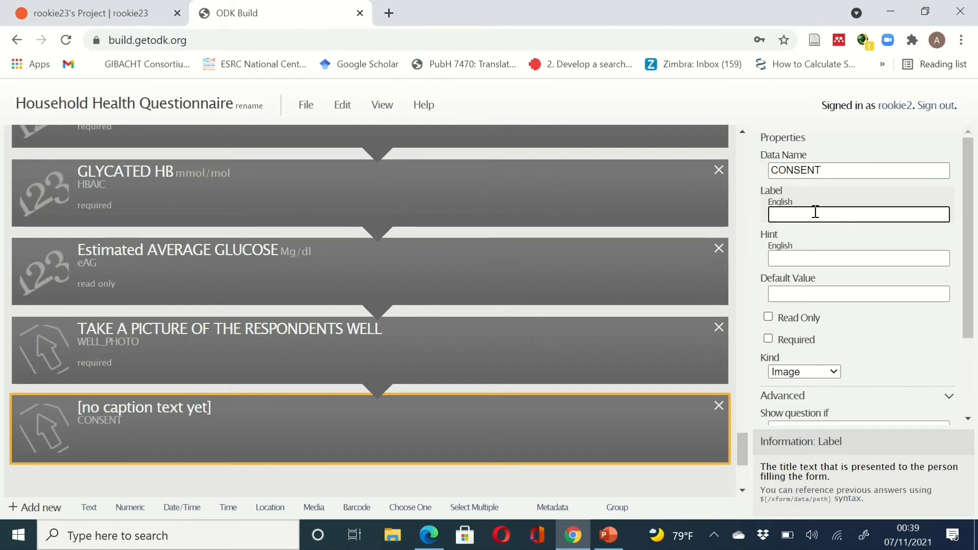
type("JFJJFFJJF")
key("BackSpace")
key("BackSpace")
key("BackSpace")
key("BackSpace")
key("BackSpace")
key("BackSpace")
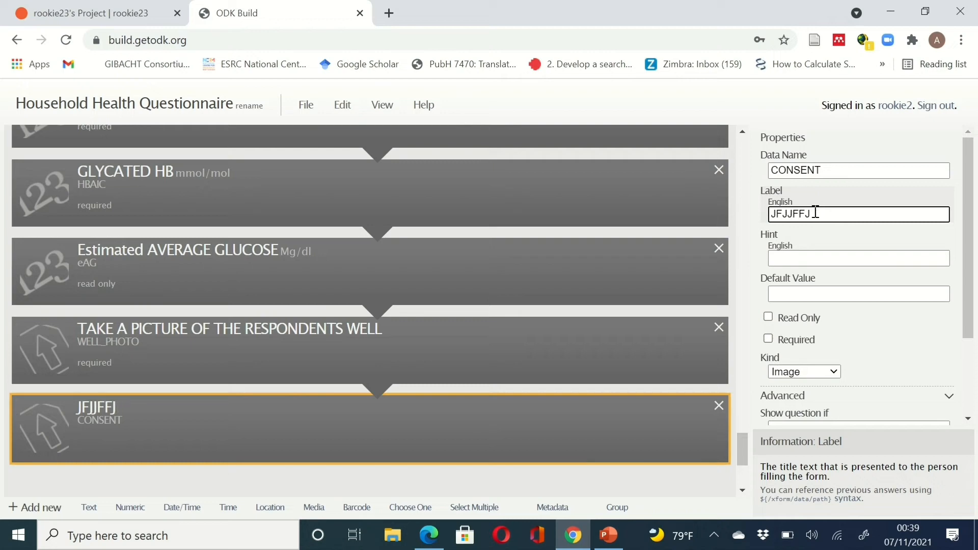
key("BackSpace")
key("BackSpace")
key("BackSpace")
type("C")
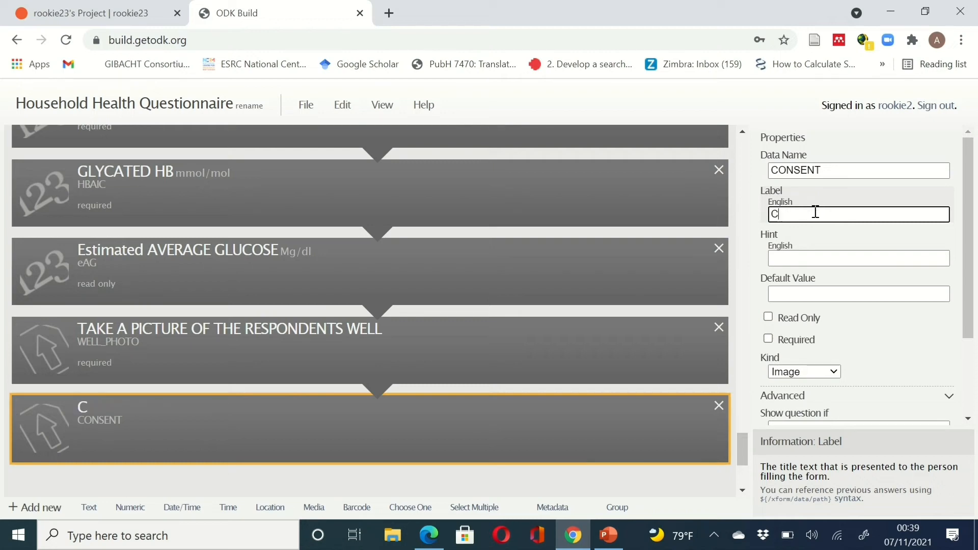
type("ONSENT")
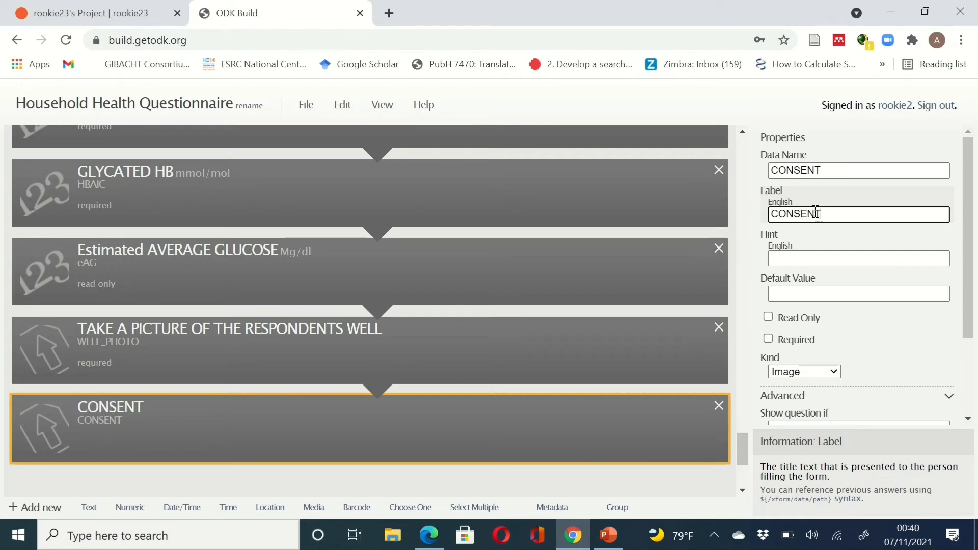
- Mark CONSENT as required and set its media Kind to Signature
left_click(768, 339)
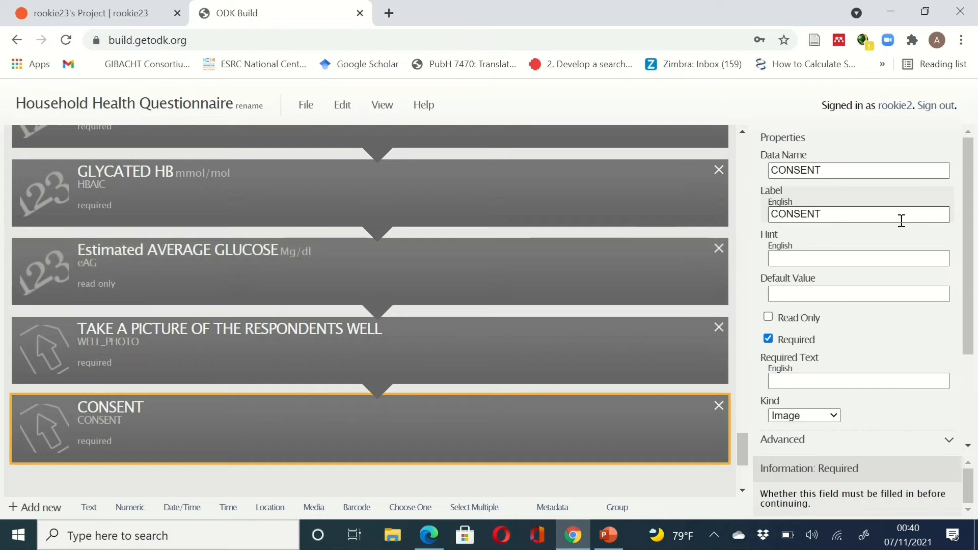
scroll(902, 221, "down", 2)
left_click(841, 318)
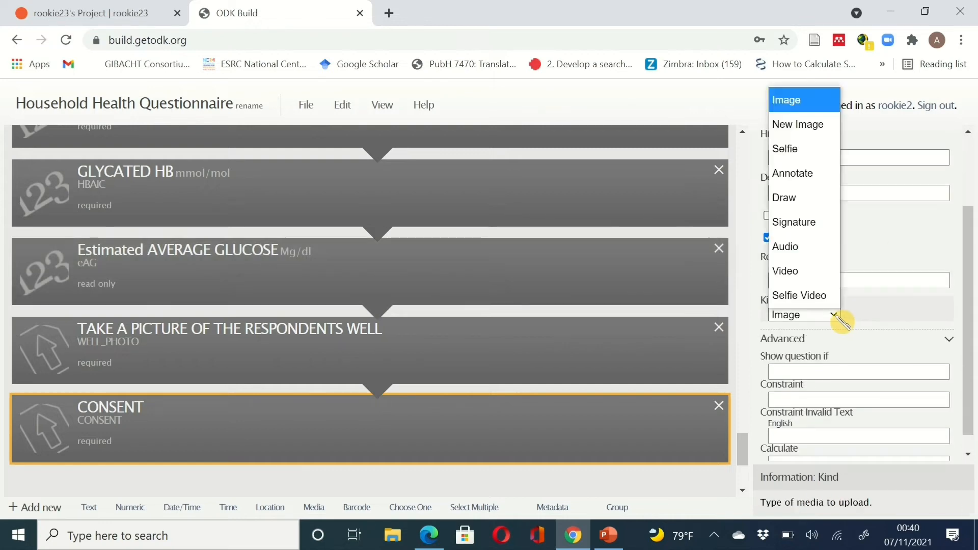
left_click(820, 232)
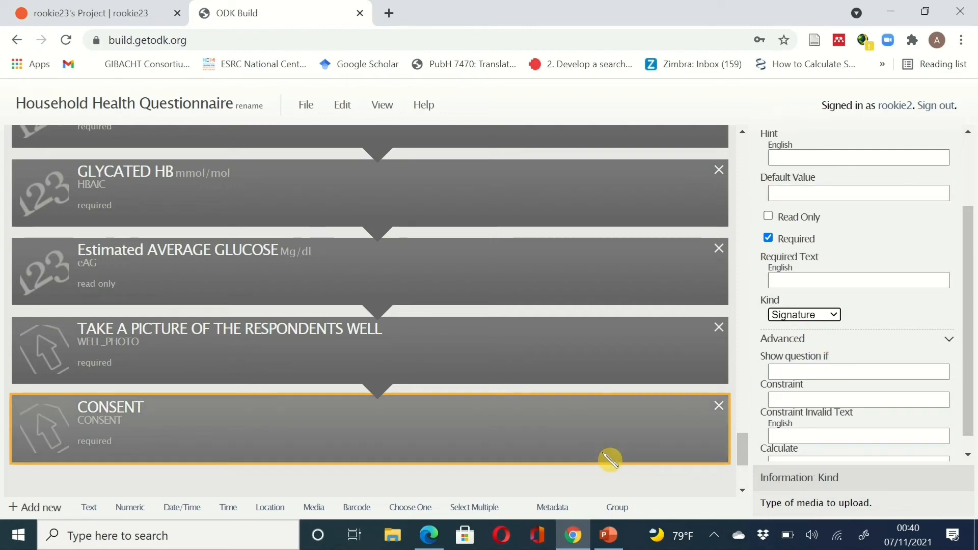
scroll(853, 407, "down", 1)
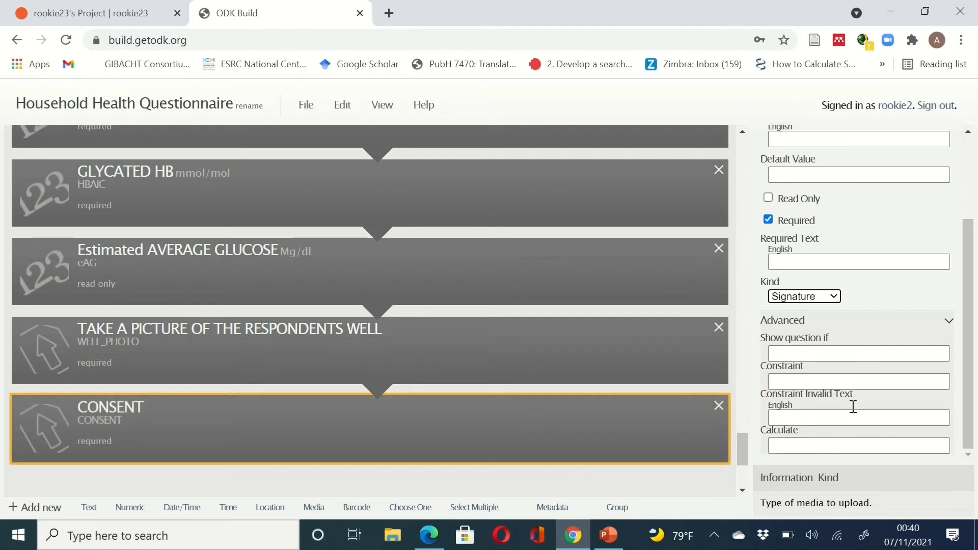
left_click(860, 416)
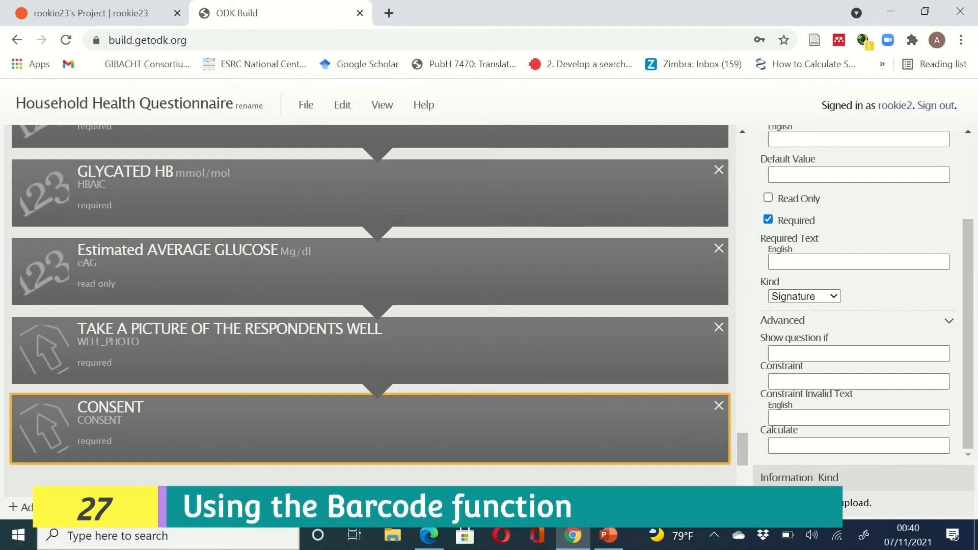
- Append a blank Barcode question (untitled9) after CONSENT
left_click(356, 507)
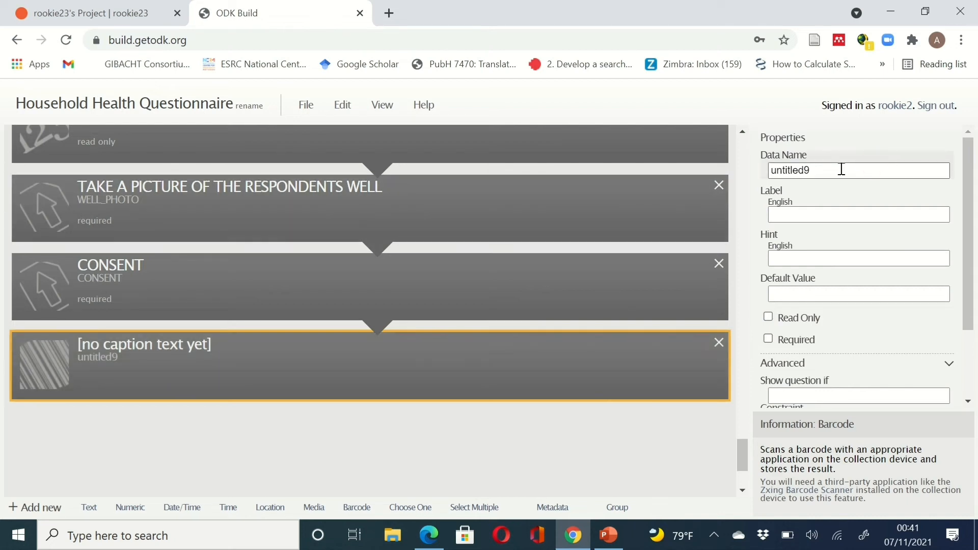
- Rename untitled9 to SCAN_BARCODE and label it 'SCAN THE BARCODE OF THE RESPONDENT'
left_click_drag(841, 169, 764, 172)
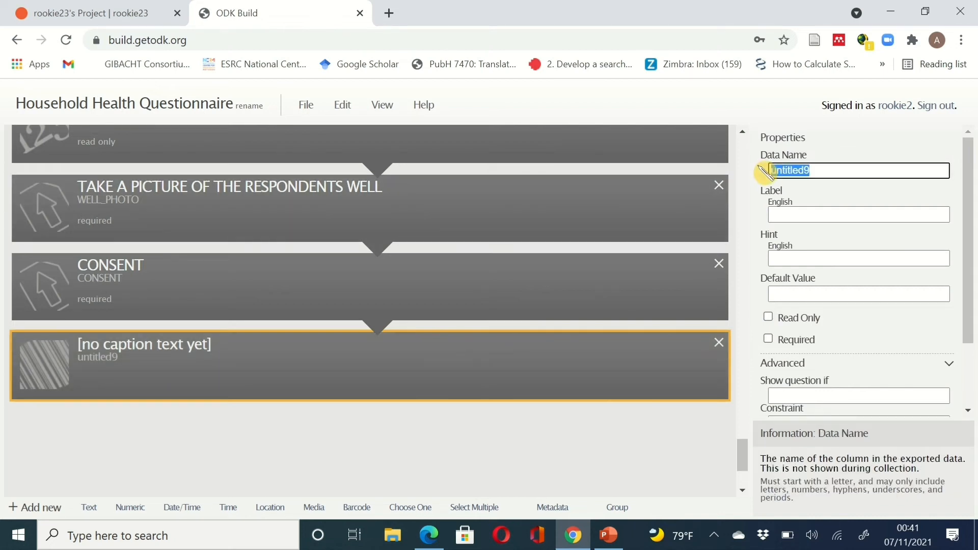
type("SCA")
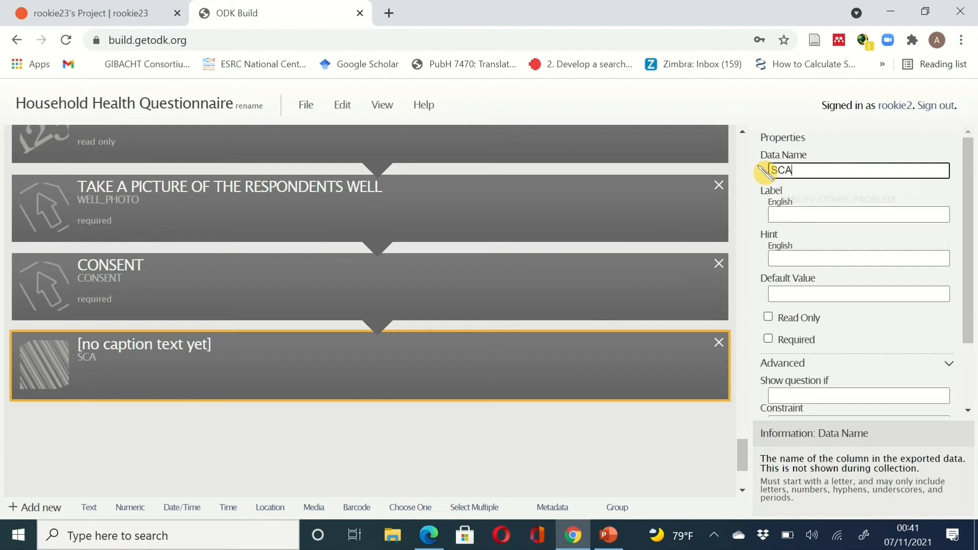
type("N_BARCO")
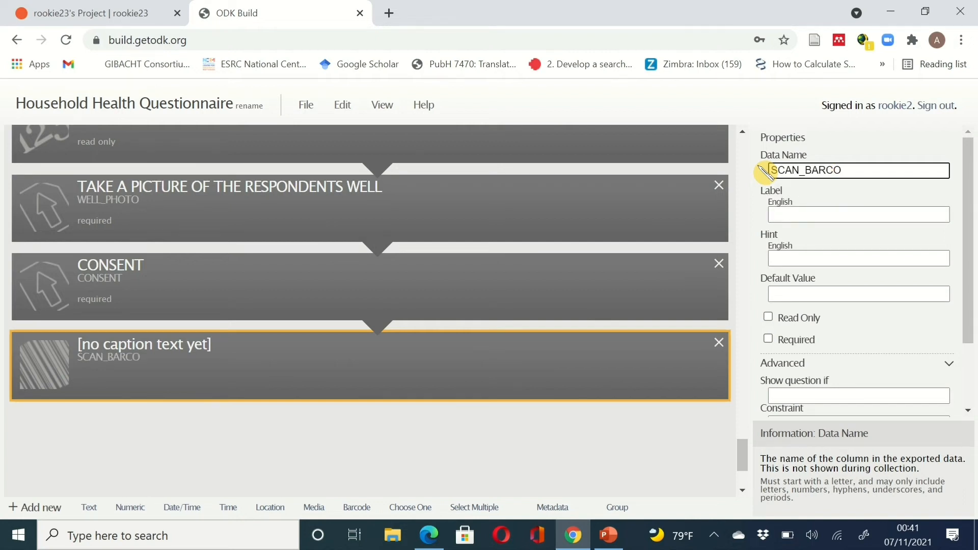
type("DE")
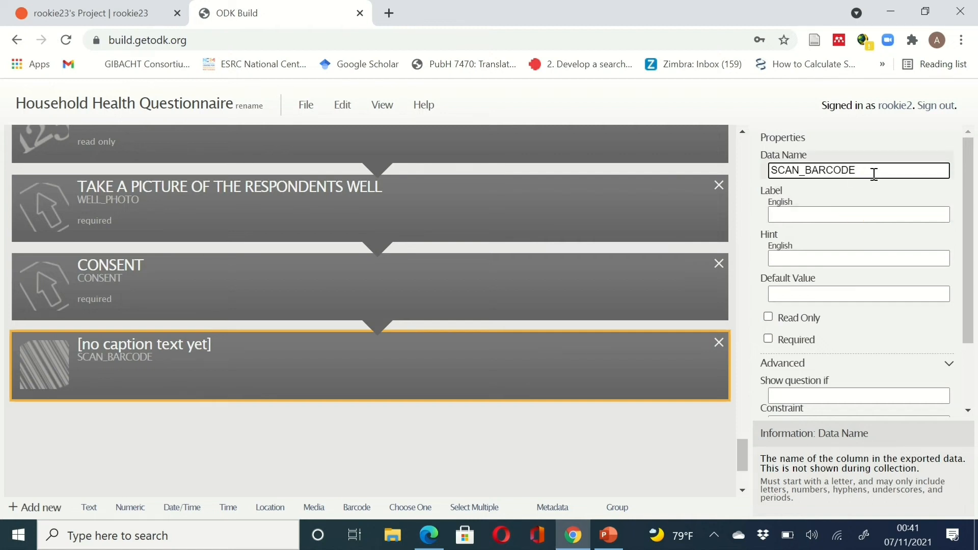
left_click(872, 213)
type("SCAN")
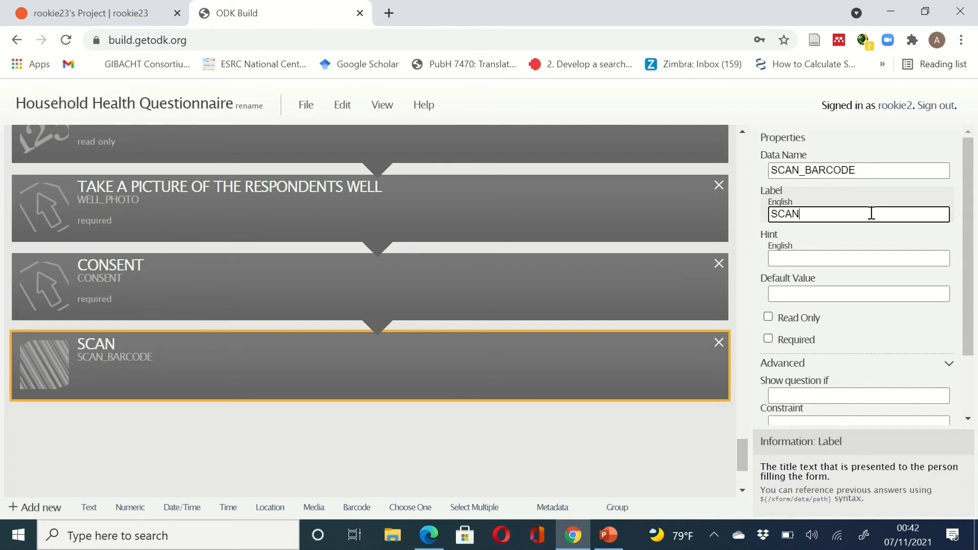
type(" THE BAR")
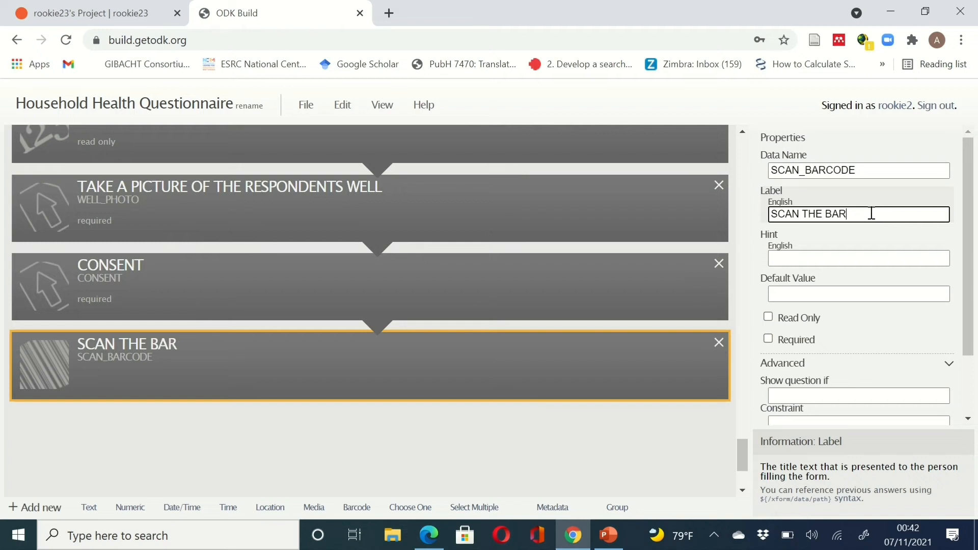
type("CODE OF THE RES")
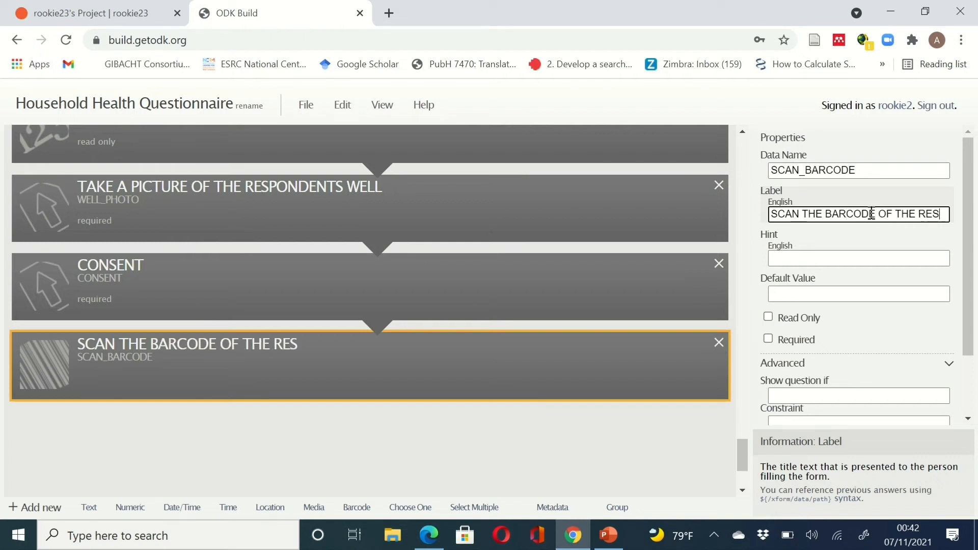
type("PONDENT")
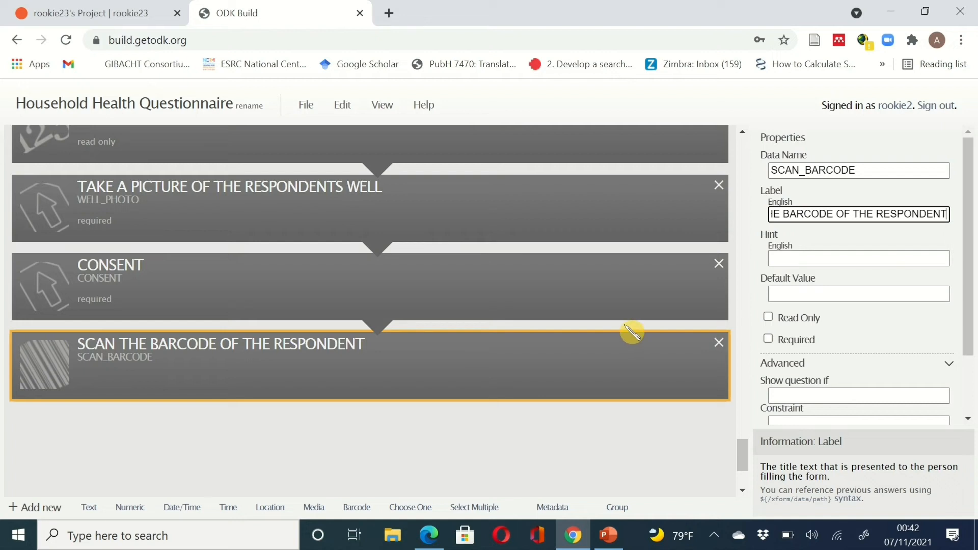
scroll(632, 332, "down", 1)
scroll(632, 332, "up", 1)
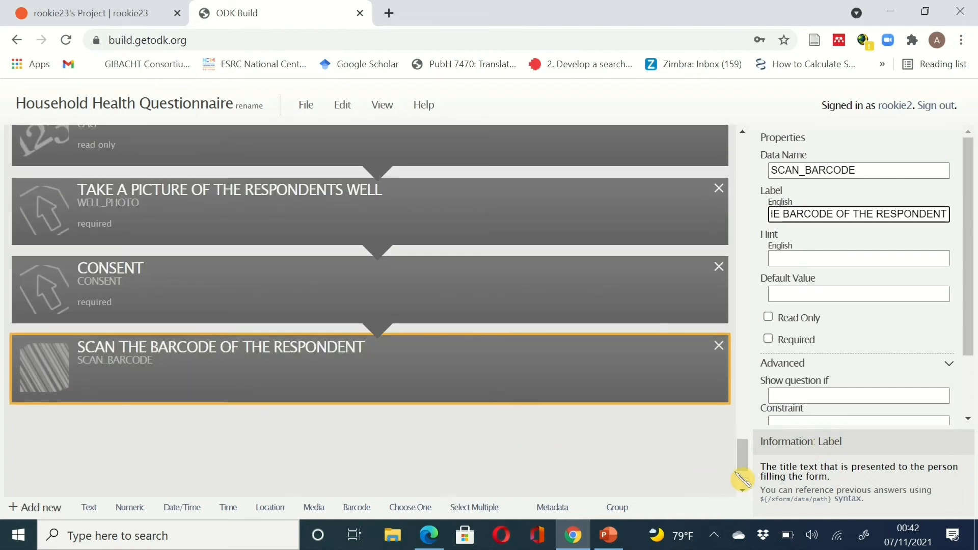
left_click(562, 387)
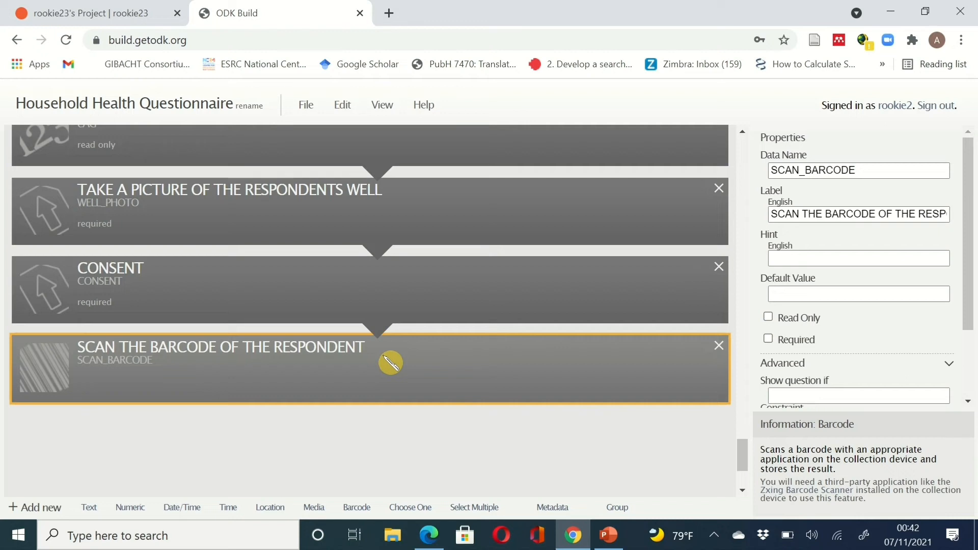
scroll(391, 363, "down", 1)
scroll(391, 363, "up", 1)
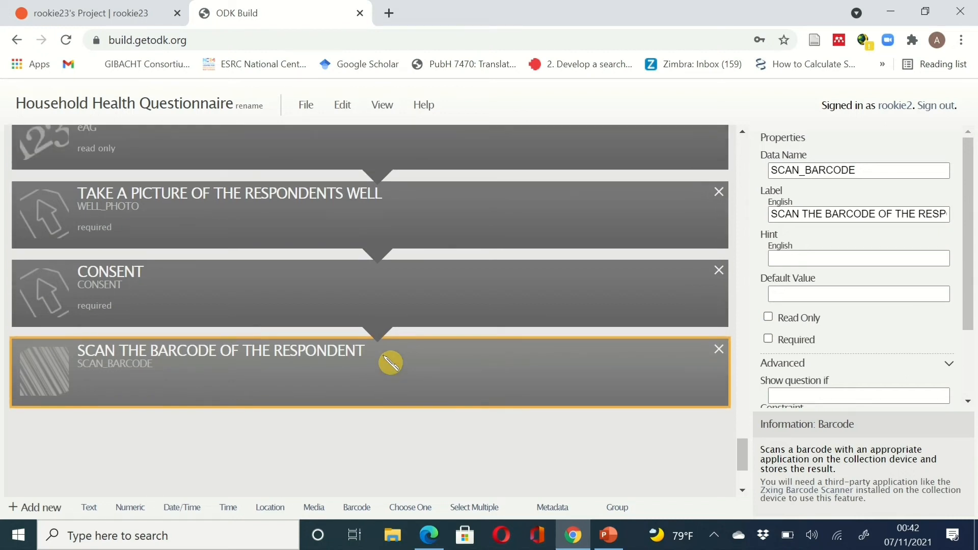
scroll(391, 363, "down", 1)
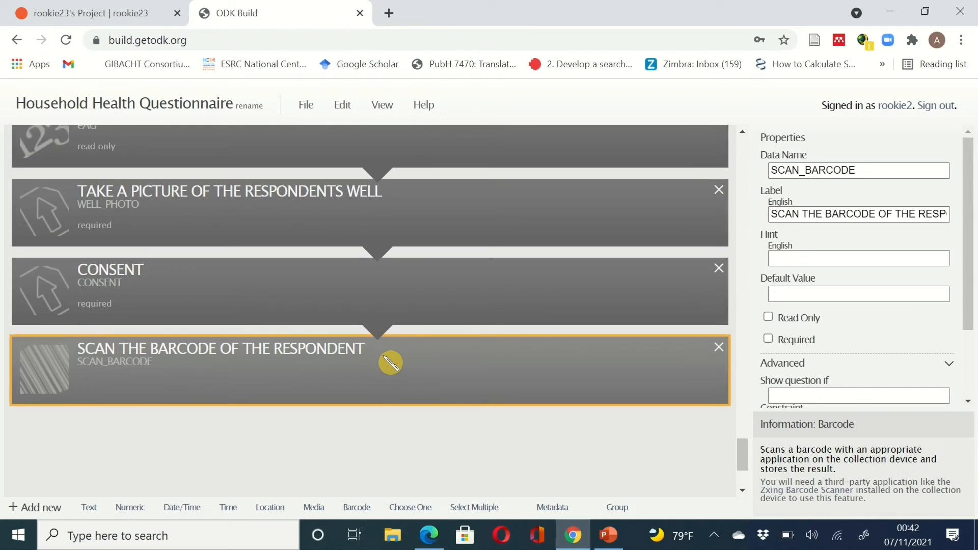
scroll(391, 363, "down", 3)
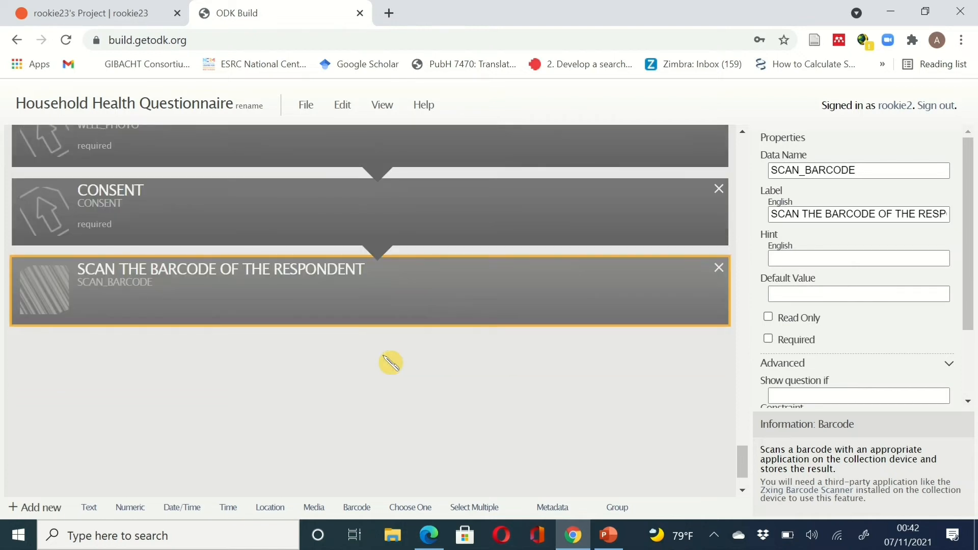
scroll(391, 363, "up", 2)
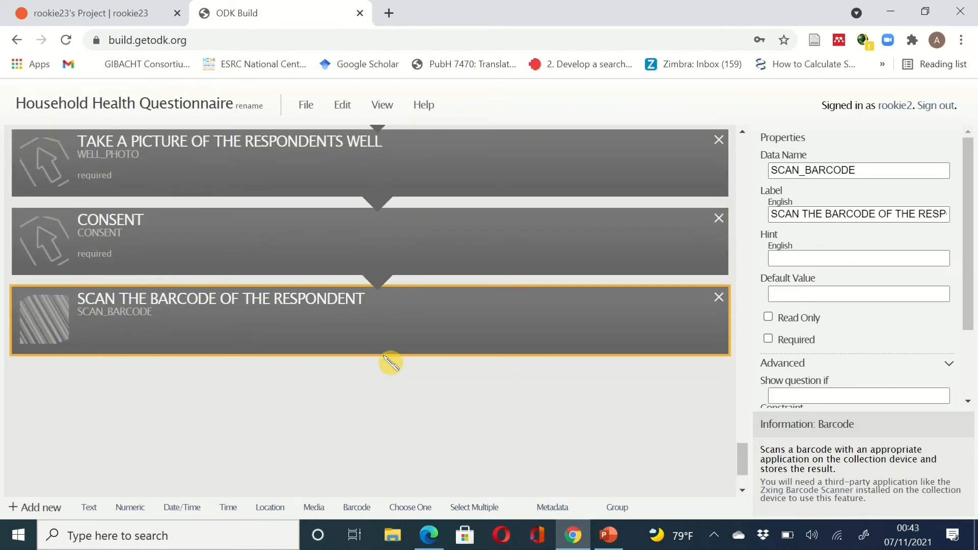
scroll(391, 363, "down", 2)
scroll(391, 363, "up", 2)
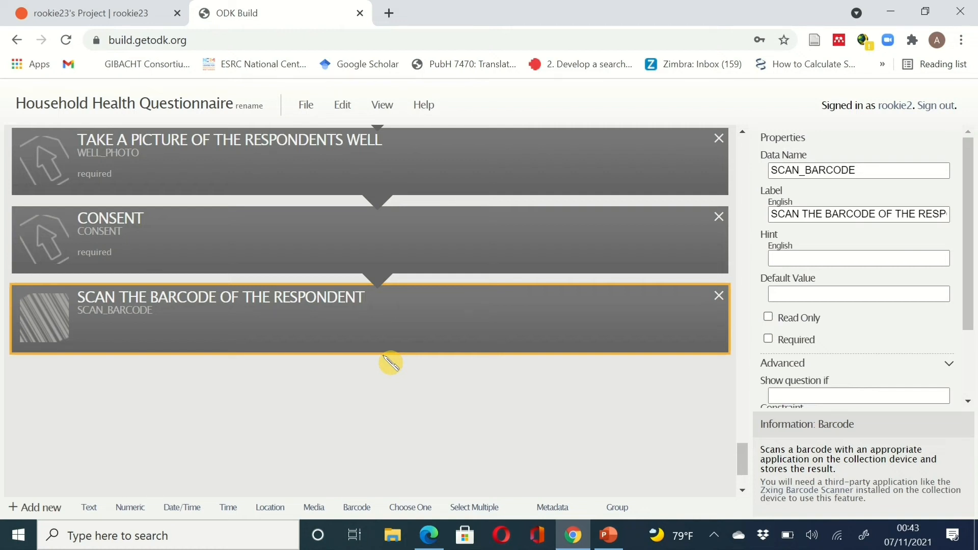
scroll(390, 362, "up", 1)
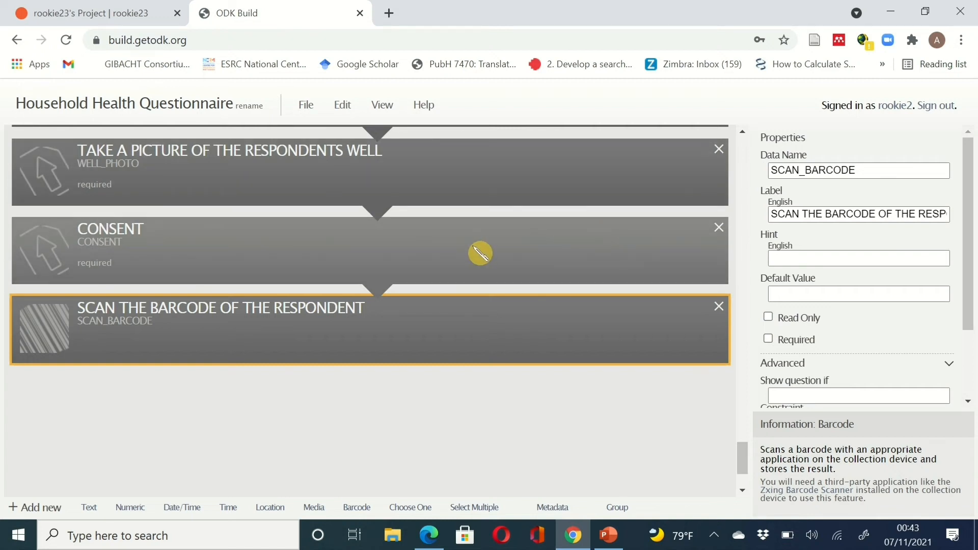
scroll(474, 252, "up", 1)
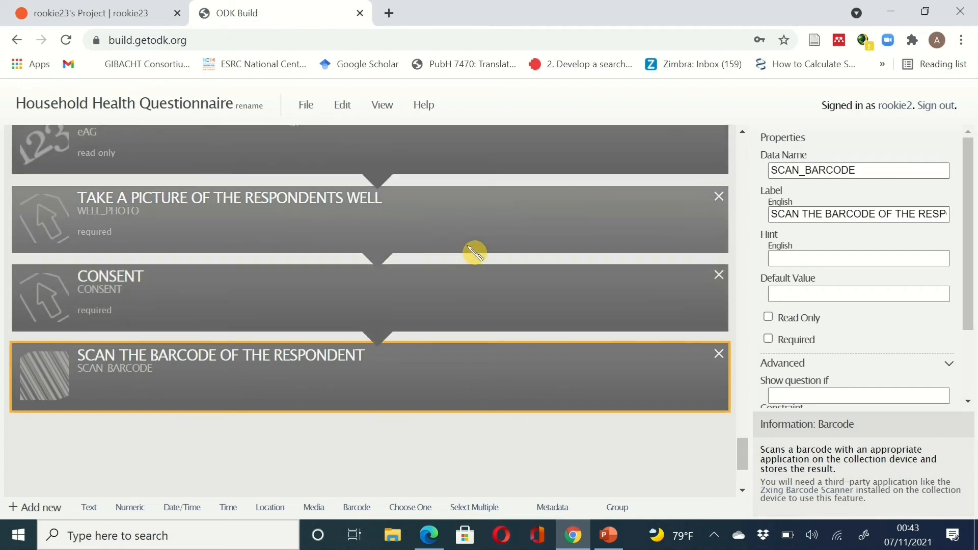
scroll(475, 252, "up", 1)
scroll(474, 253, "down", 2)
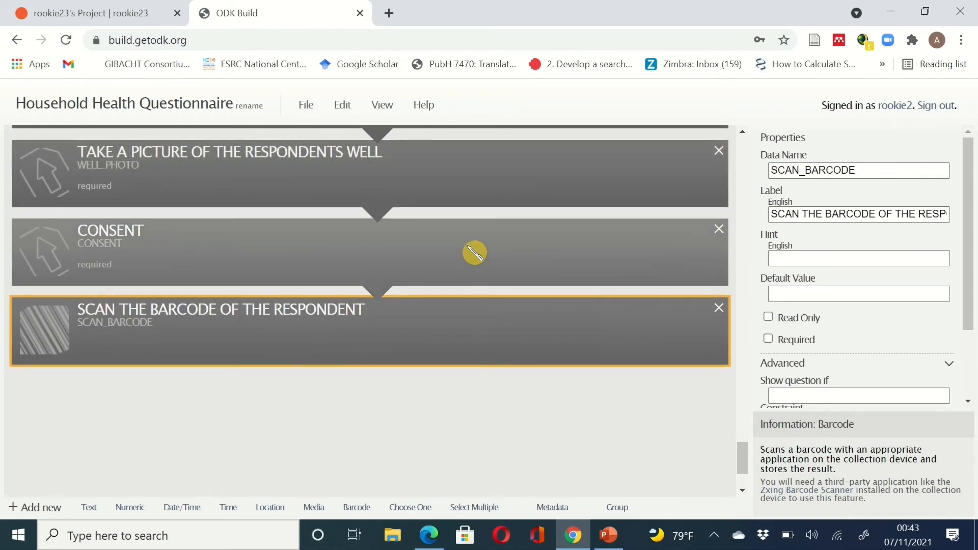
scroll(474, 252, "up", 2)
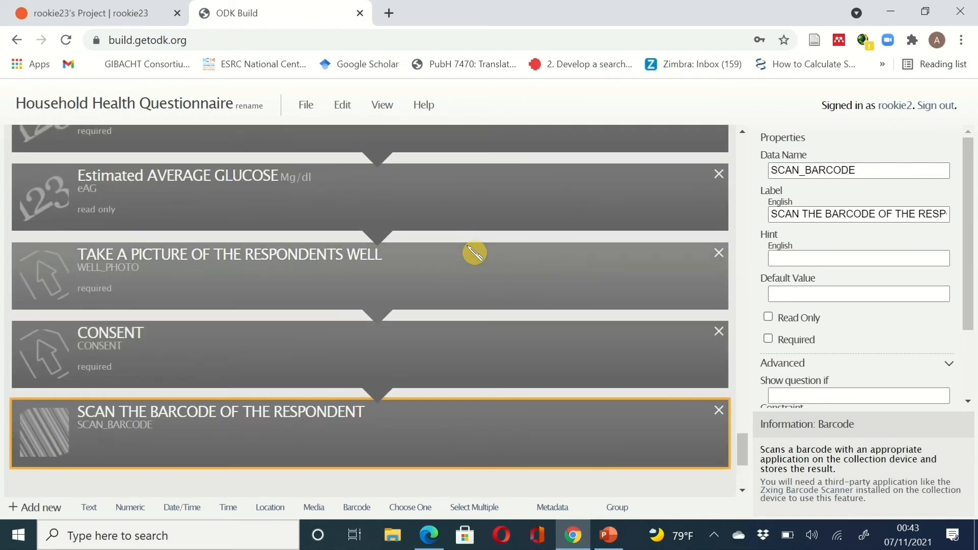
scroll(473, 313, "down", 1)
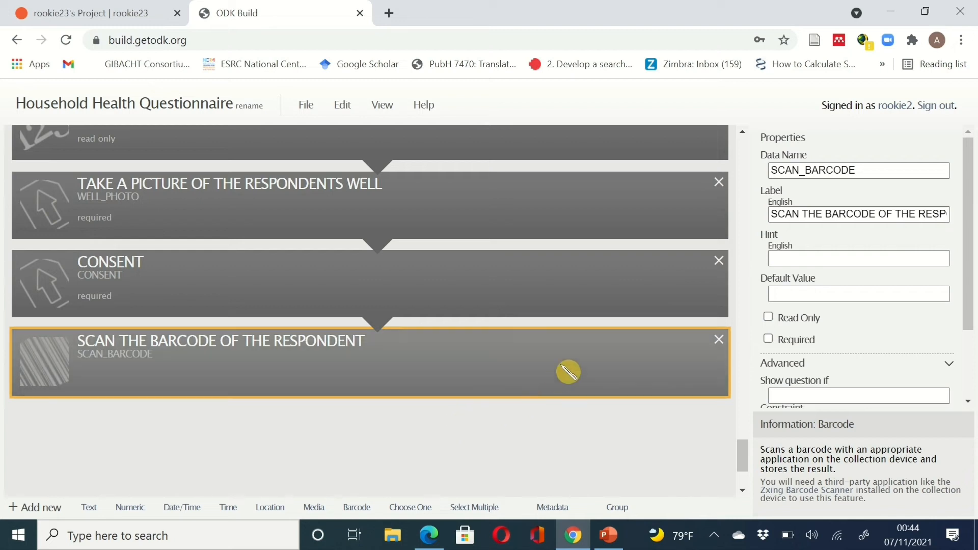
- Append a Metadata field of kind Device ID (untitled10) after SCAN_BARCODE
scroll(568, 372, "down", 2)
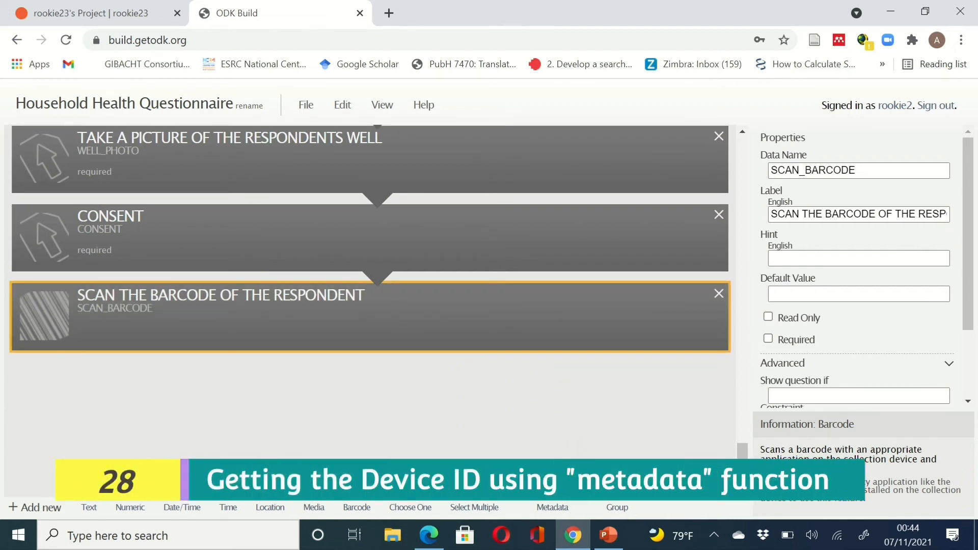
scroll(370, 239, "down", 1)
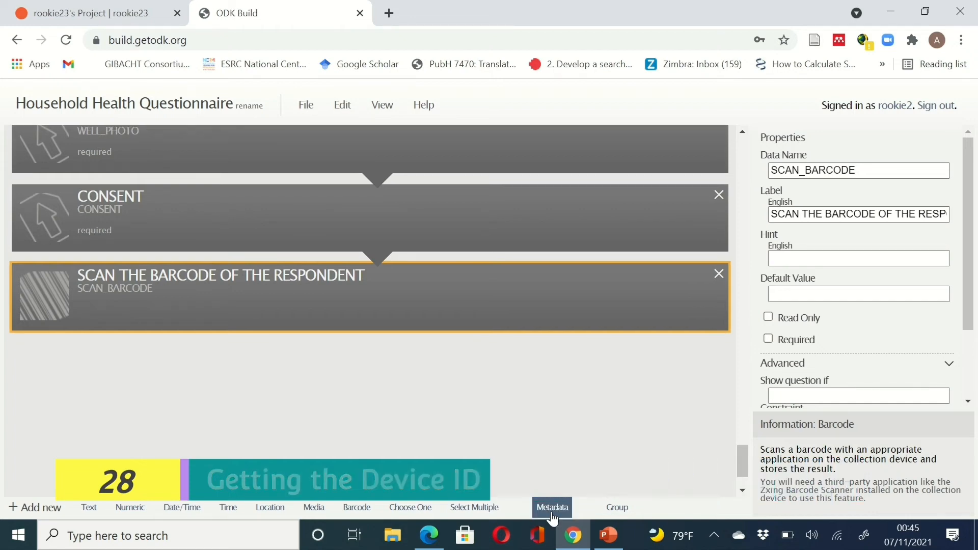
left_click(574, 503)
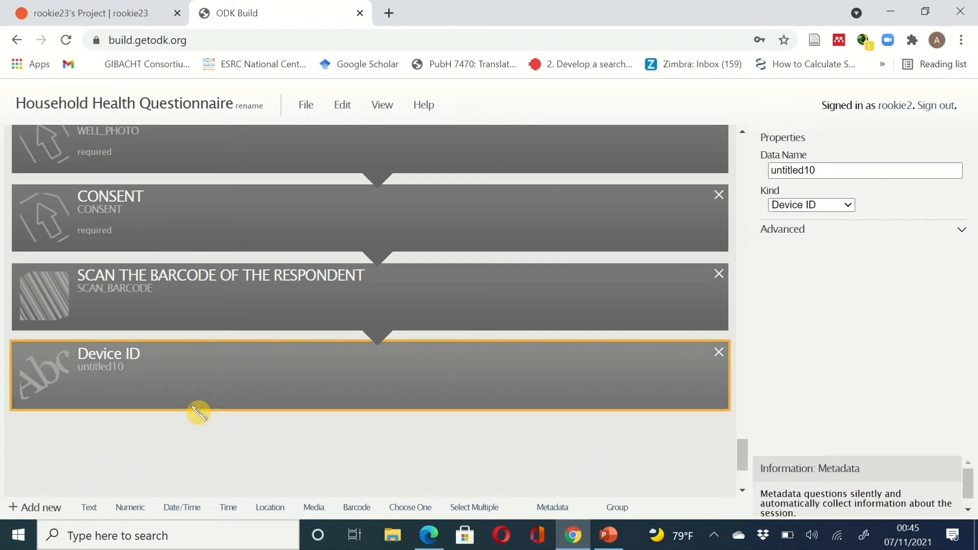
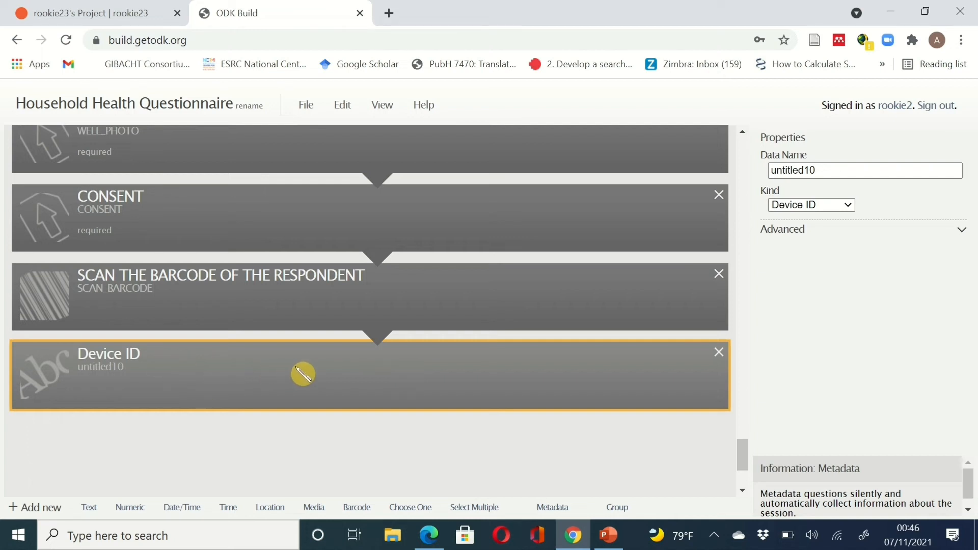
- Replace the Device ID question's data name untitled10 with DEV_ID
left_click_drag(850, 170, 755, 168)
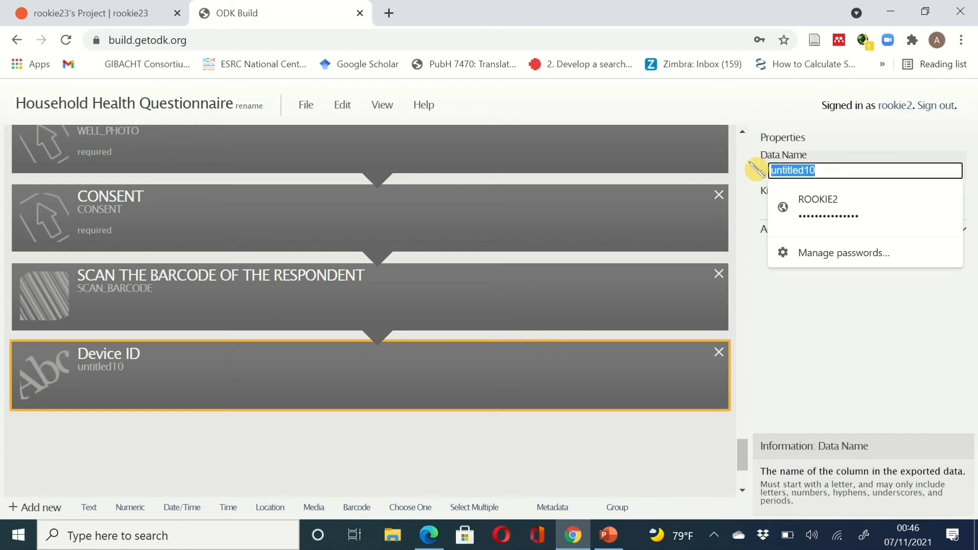
type("DEV")
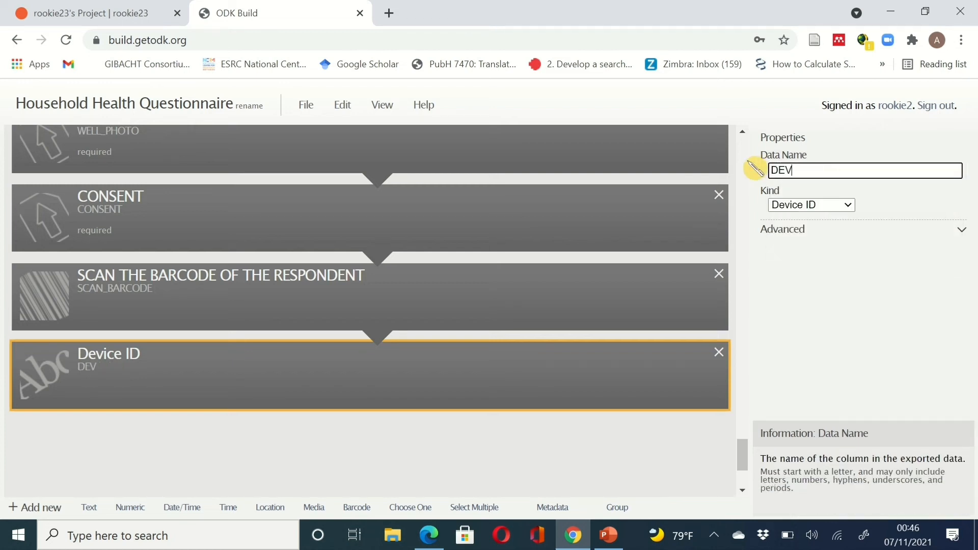
type("_ID")
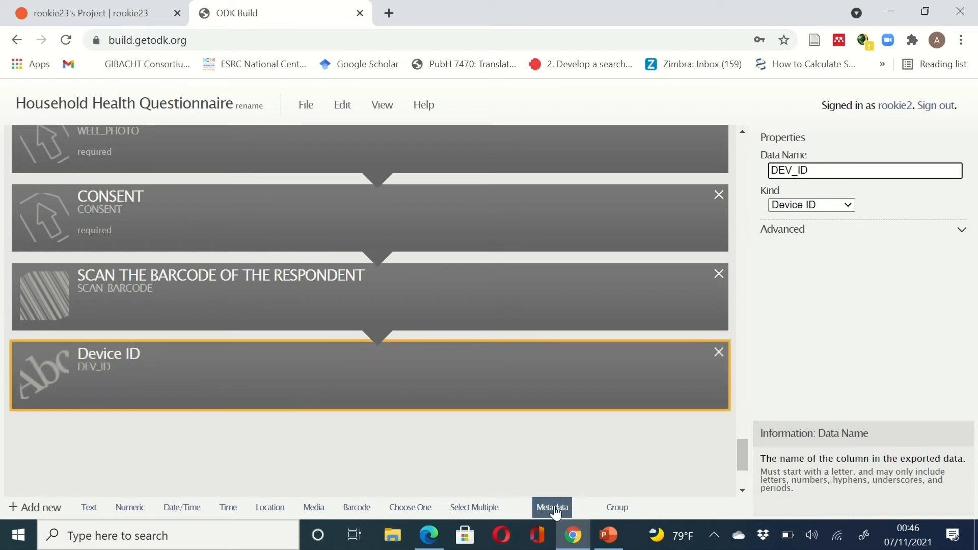
- Append a Start Time metadata question after DEV_ID and rename untitled11 to BEGIN
left_click(555, 508)
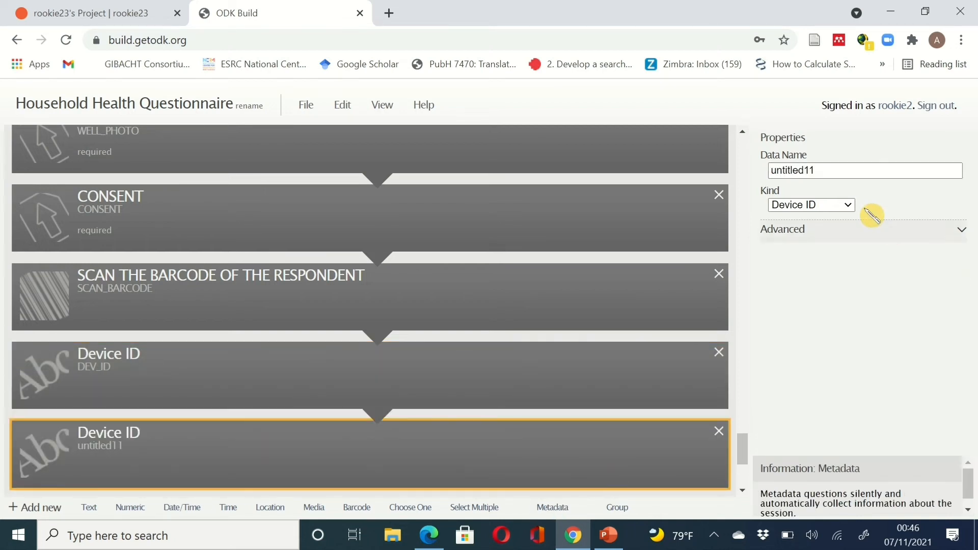
left_click(852, 204)
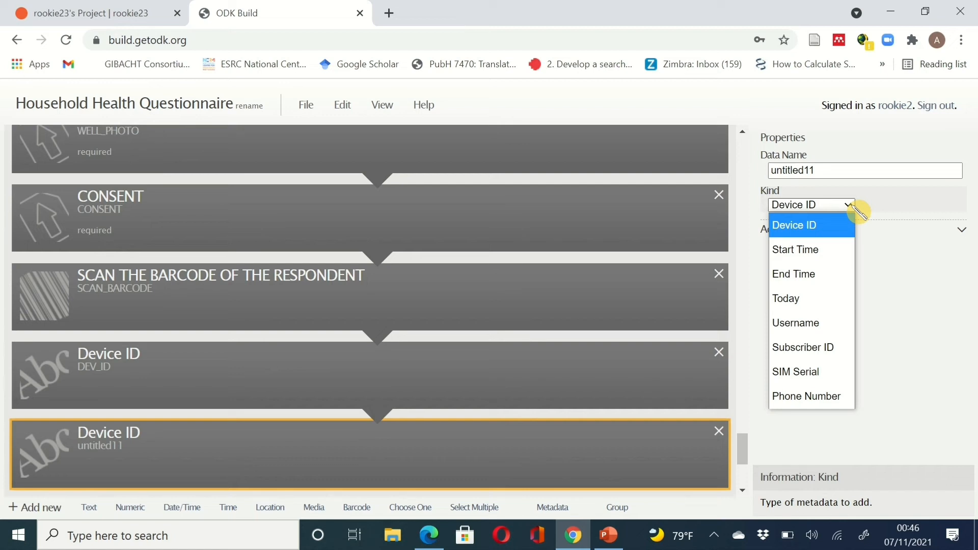
left_click(849, 249)
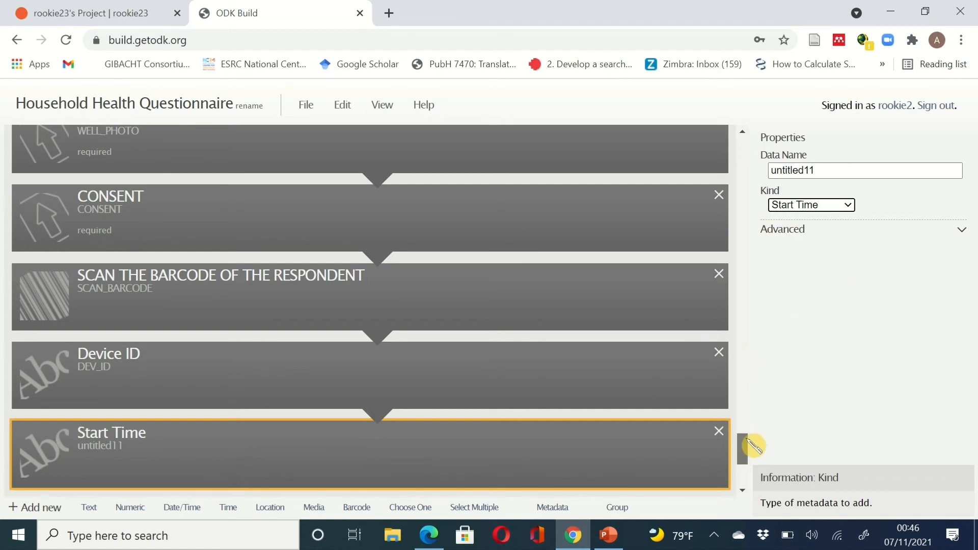
left_click_drag(749, 448, 751, 454)
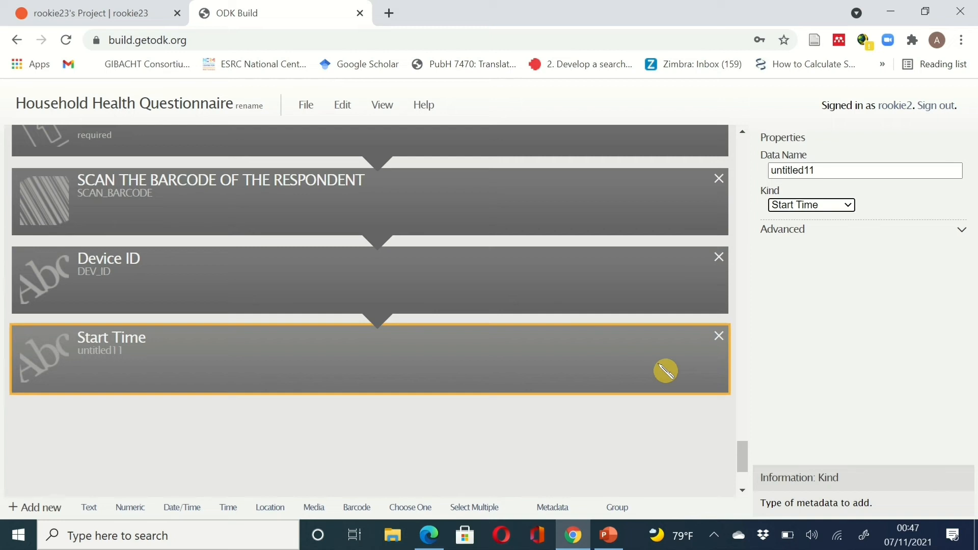
left_click(827, 168)
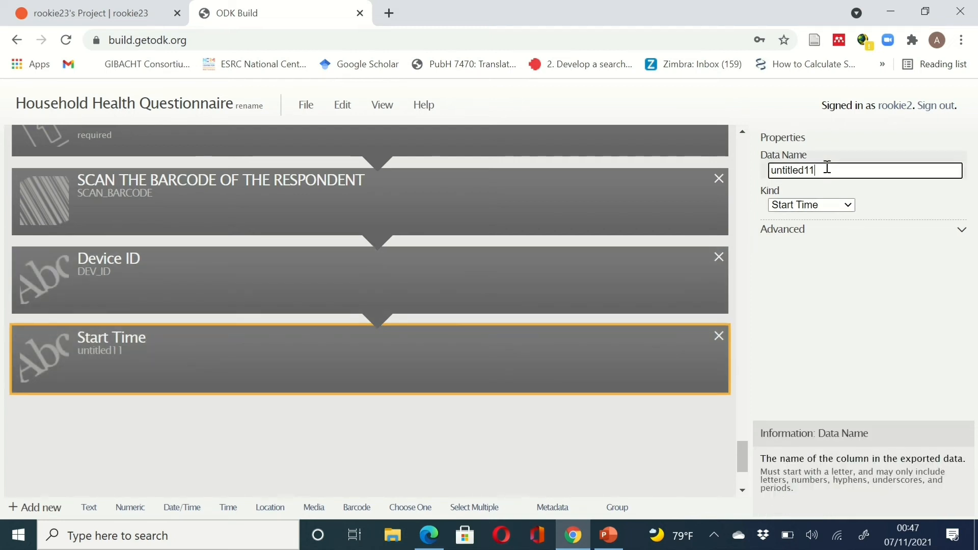
double_click(827, 168)
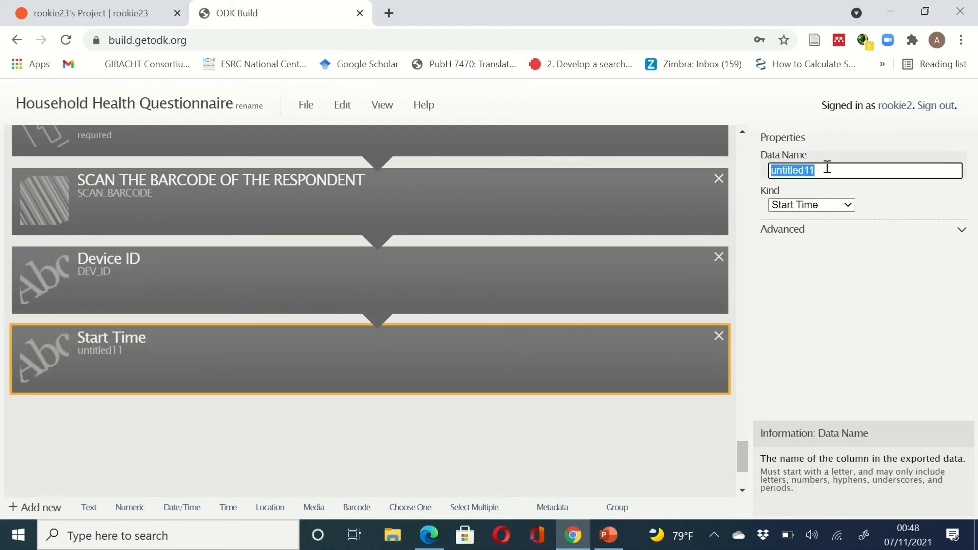
type("BEGIN")
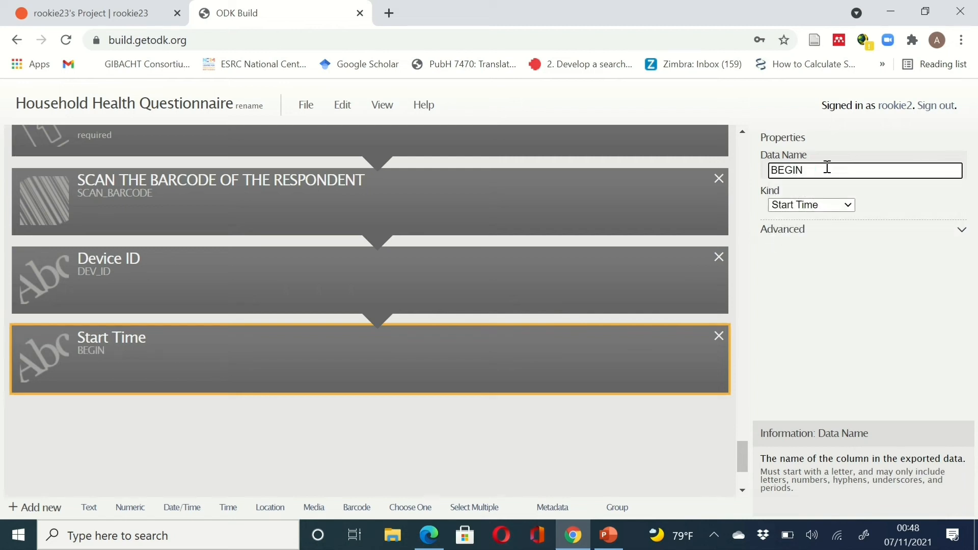
left_click(585, 385)
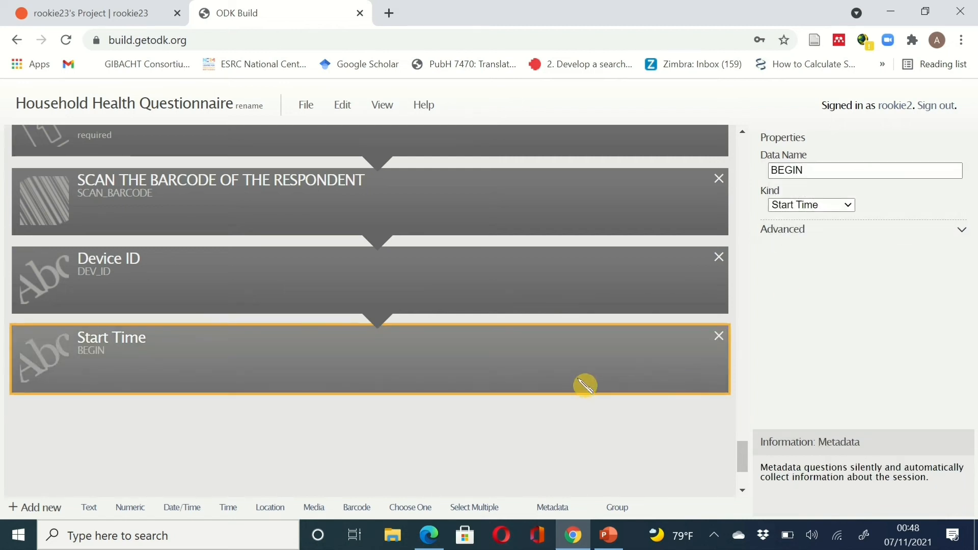
- Append an End Time metadata question after BEGIN and rename untitled12 to END
left_click(552, 508)
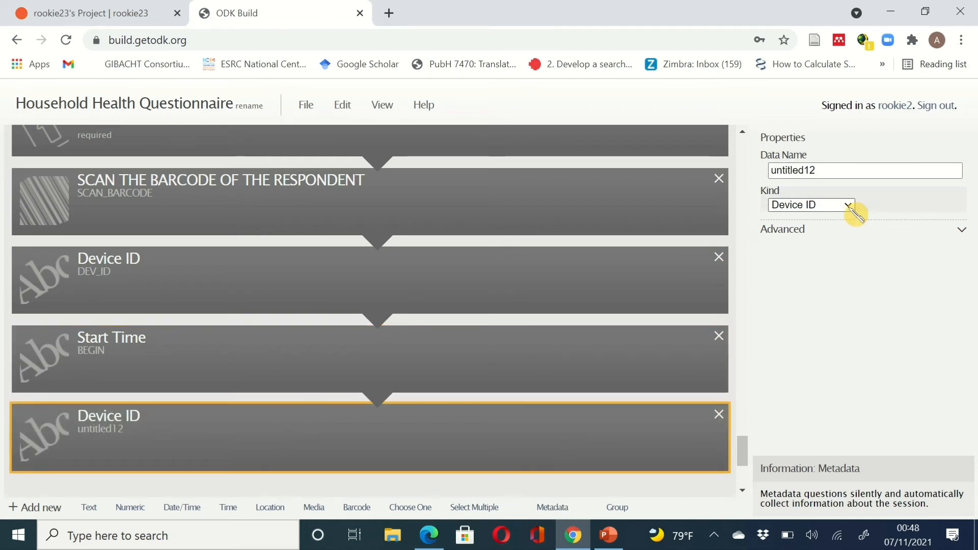
left_click(850, 206)
left_click(842, 282)
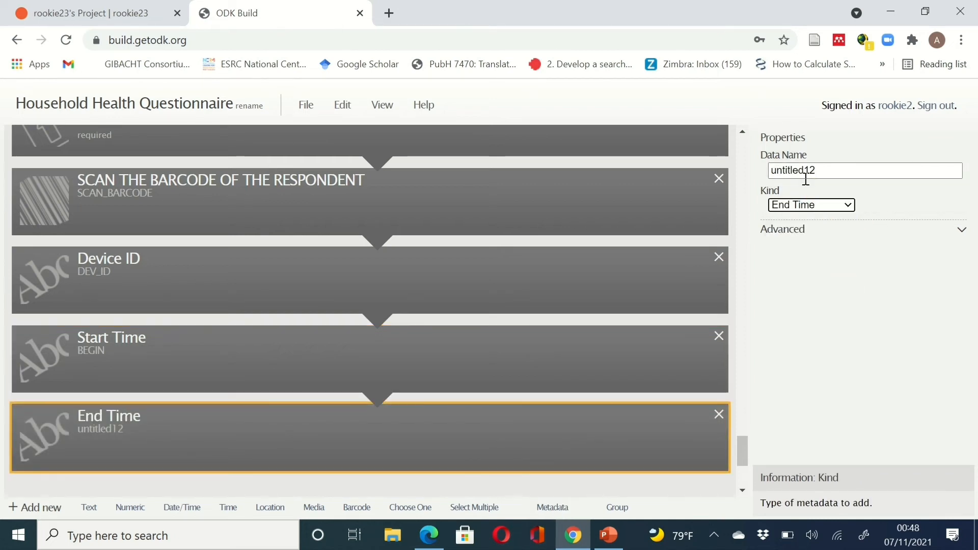
left_click(805, 172)
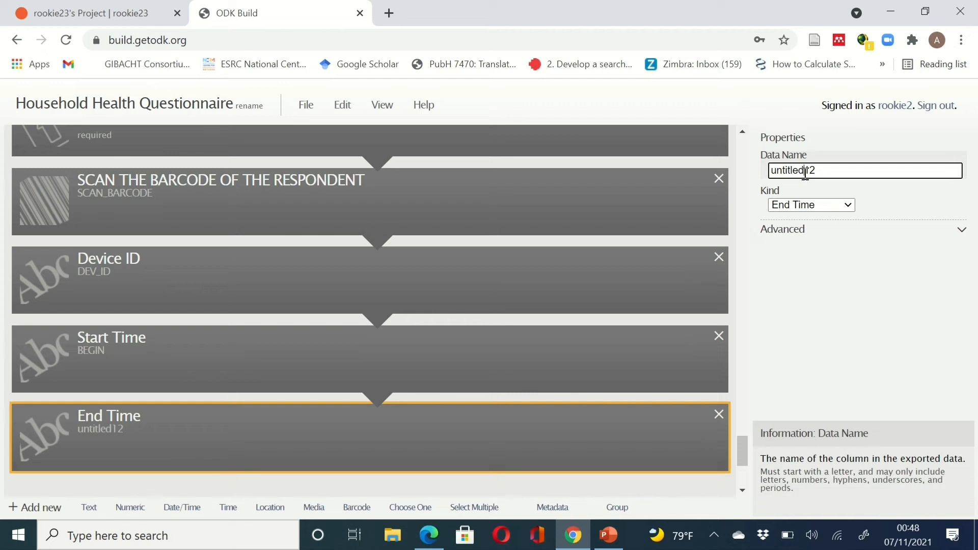
double_click(805, 173)
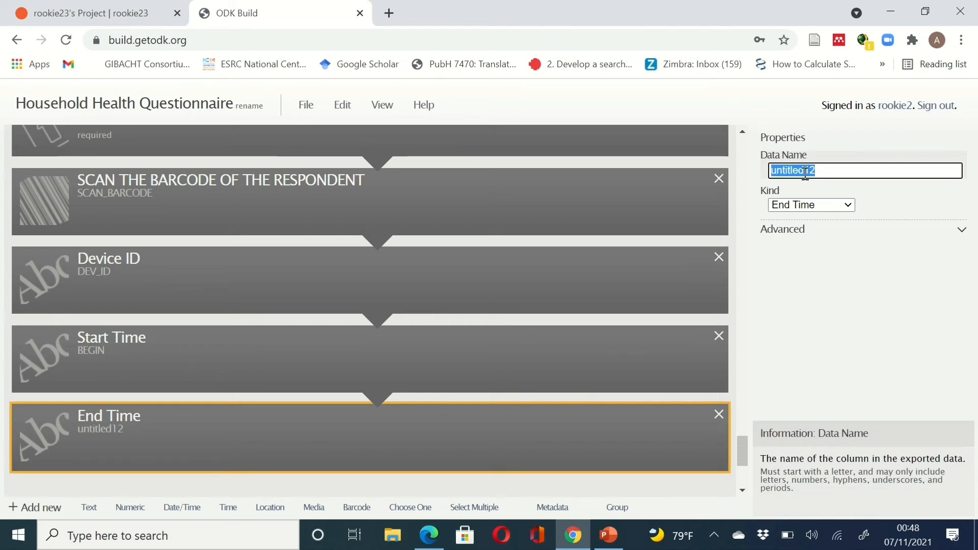
type("END")
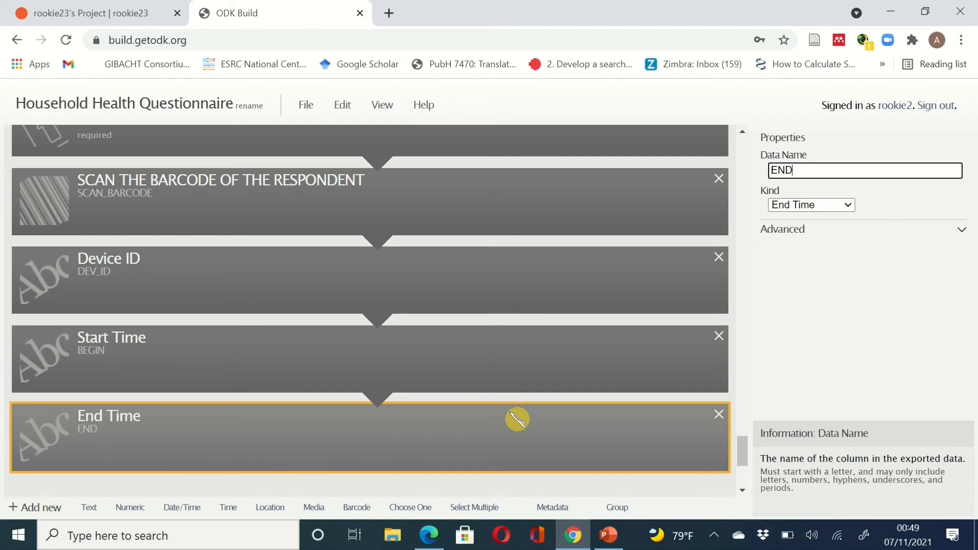
scroll(517, 419, "down", 1)
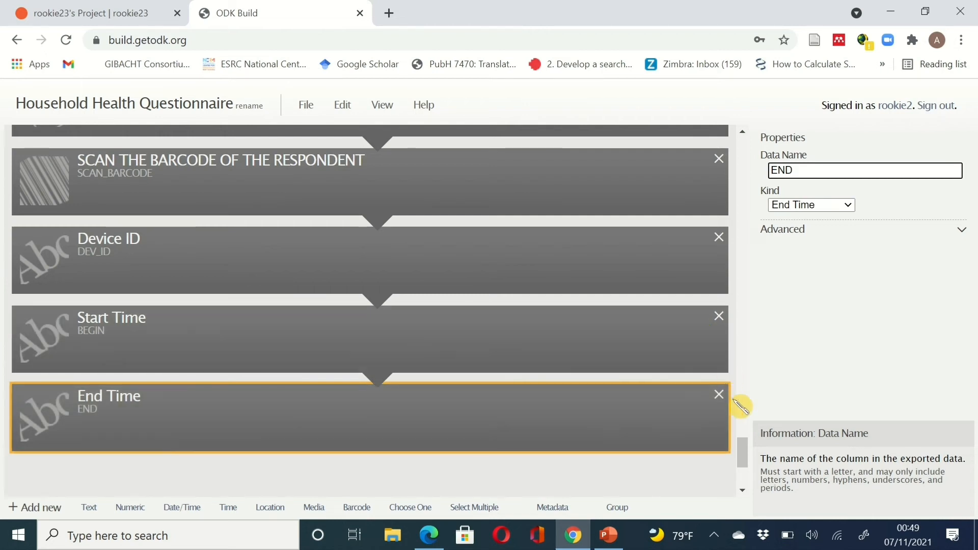
left_click_drag(750, 457, 750, 451)
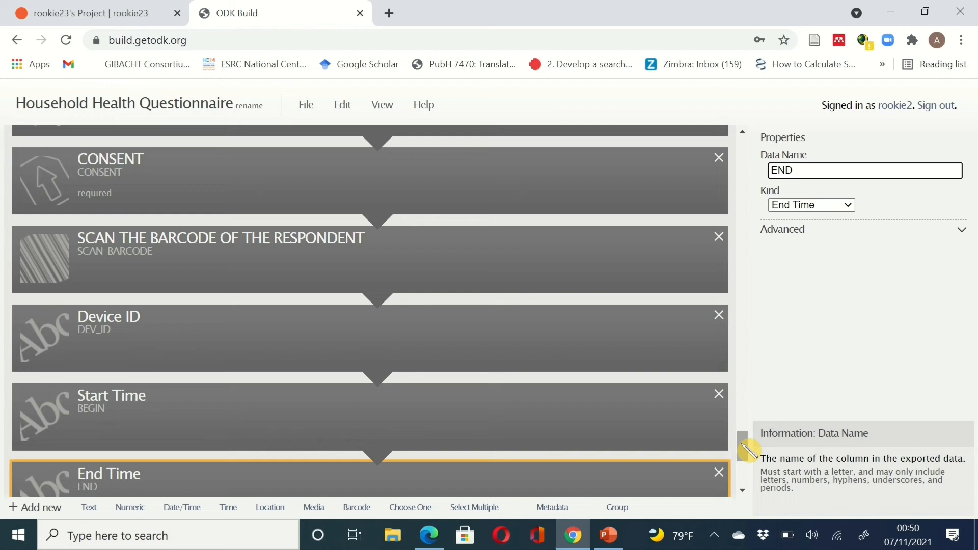
left_click(850, 205)
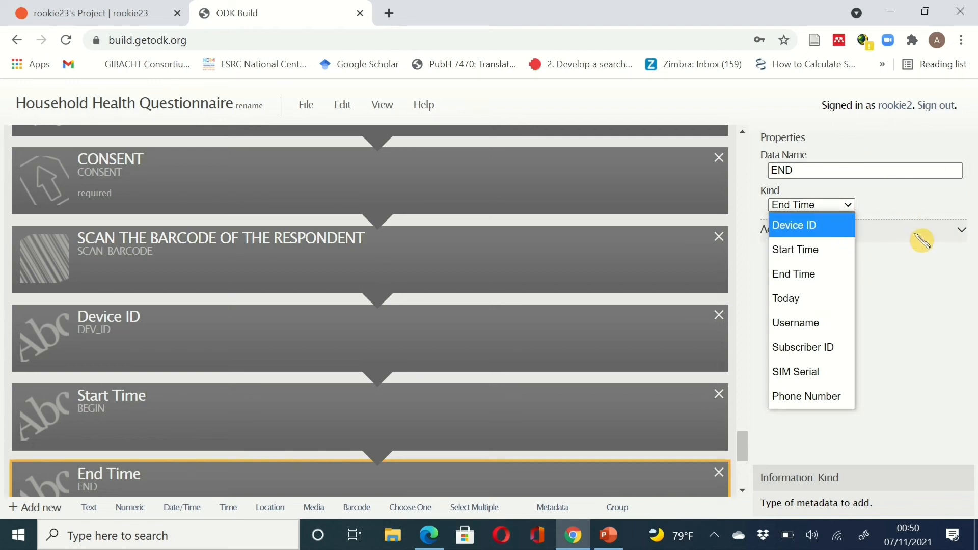
left_click(925, 129)
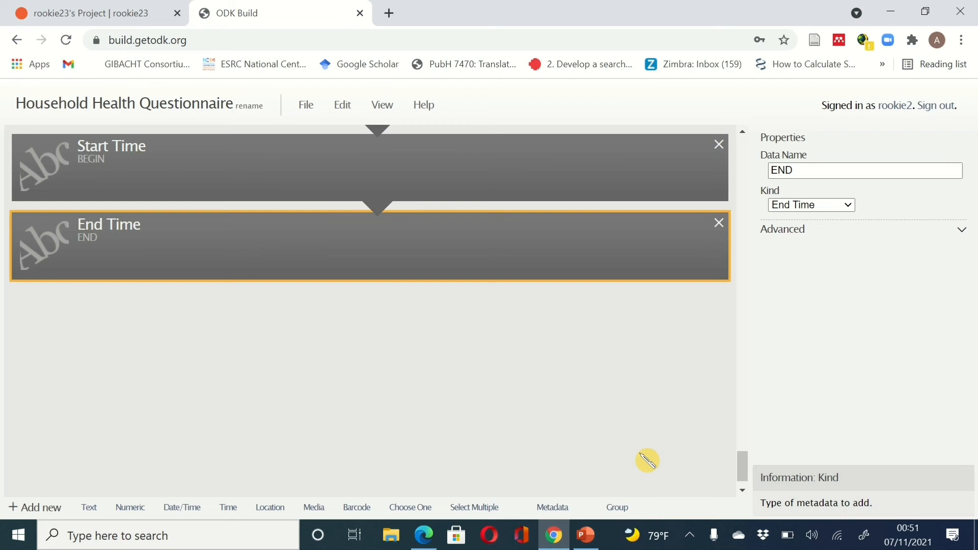
- Review the questionnaire and save it through File > Save
scroll(647, 461, "up", 3)
scroll(648, 461, "down", 2)
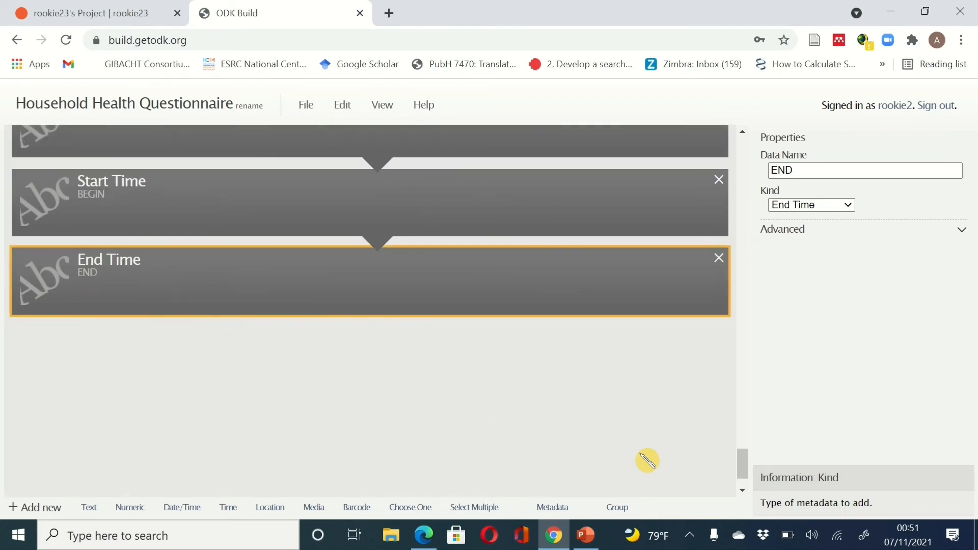
scroll(647, 461, "up", 3)
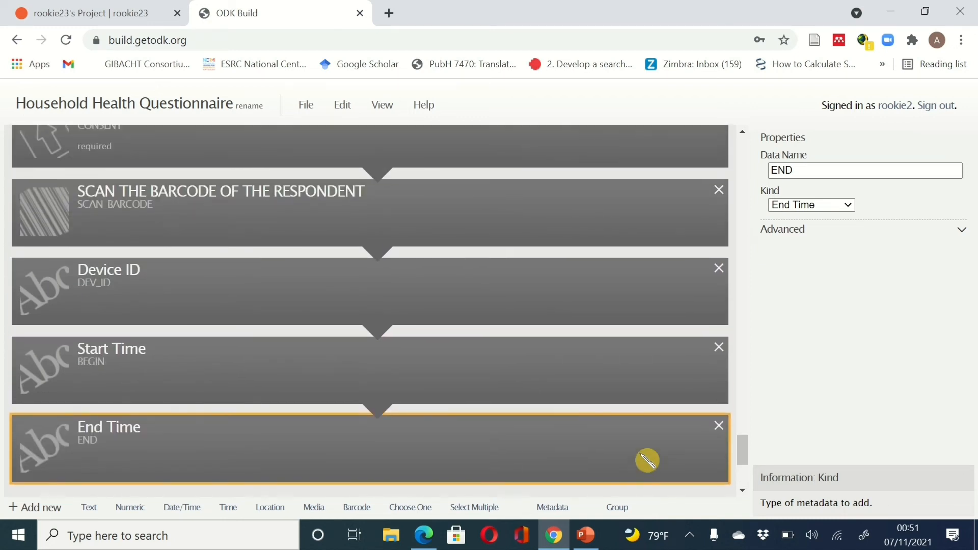
scroll(647, 460, "up", 7)
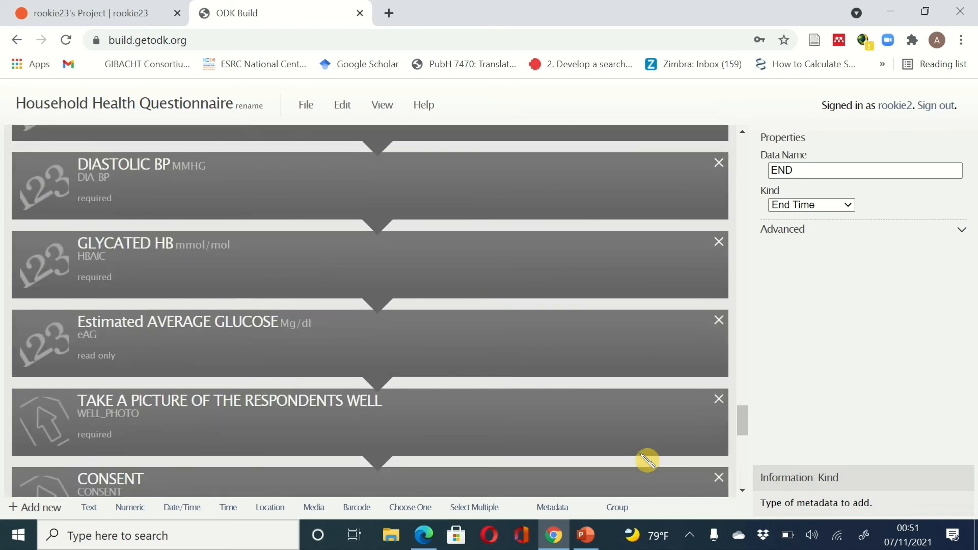
scroll(648, 460, "up", 10)
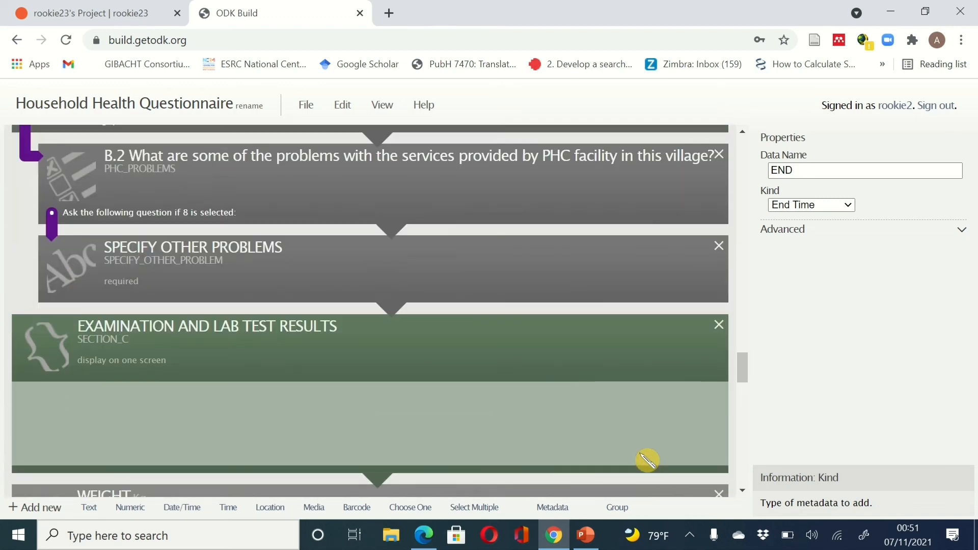
scroll(647, 461, "down", 3)
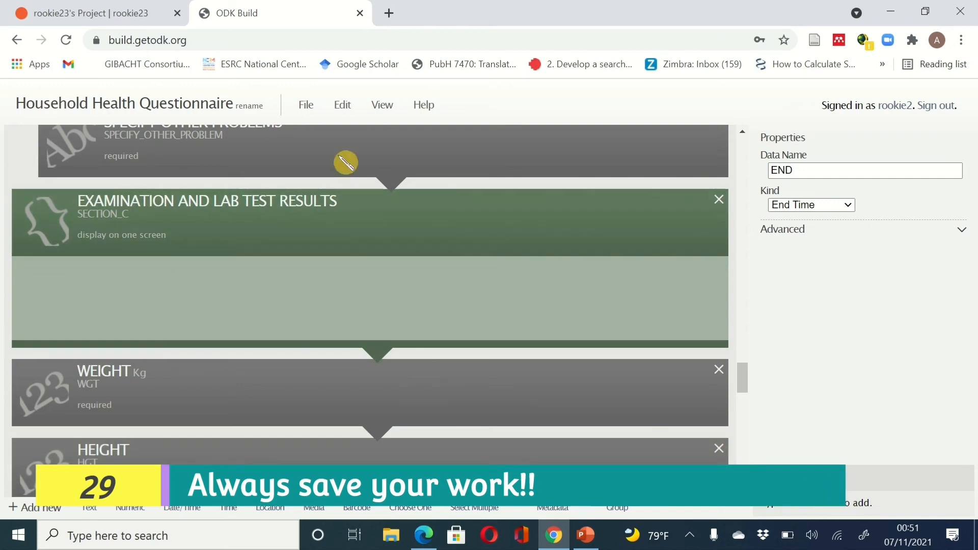
left_click(306, 108)
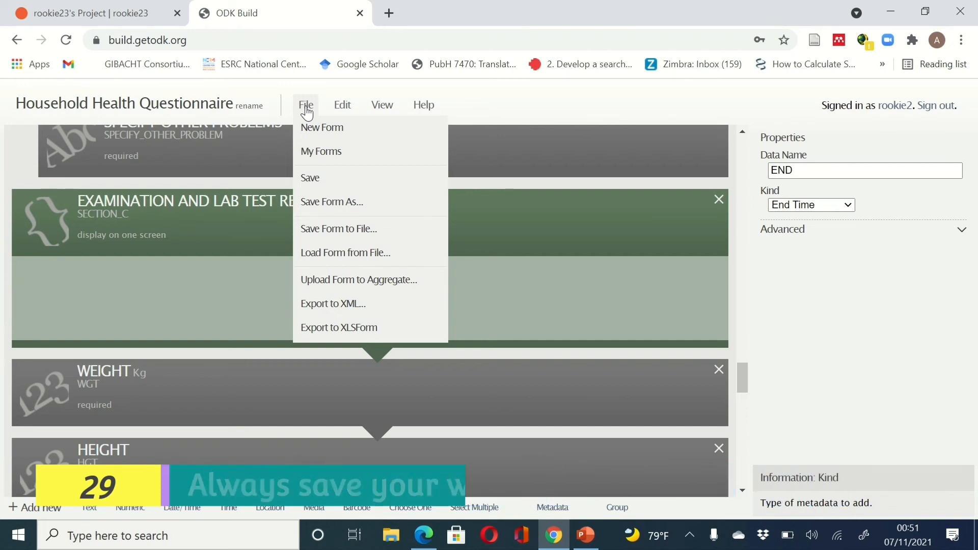
left_click(310, 179)
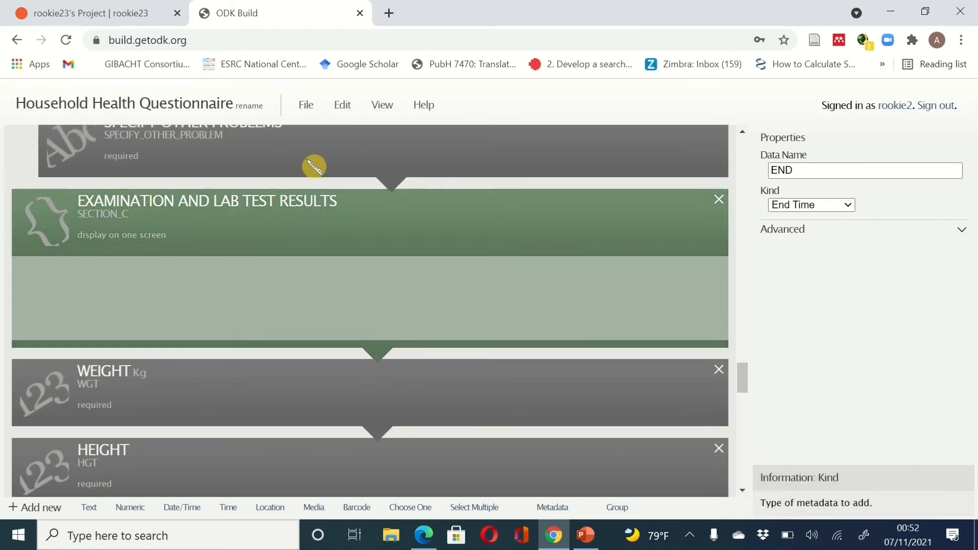
left_click(308, 103)
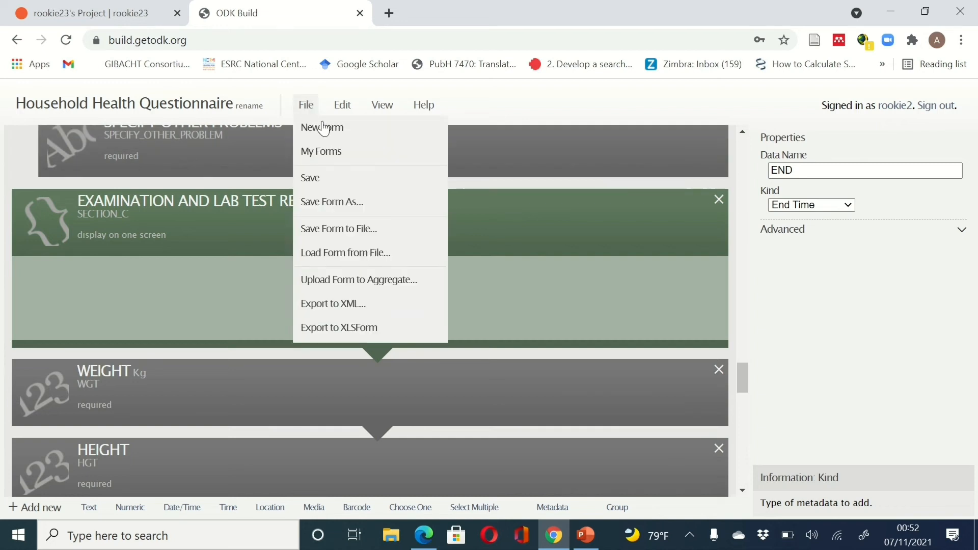
left_click(336, 181)
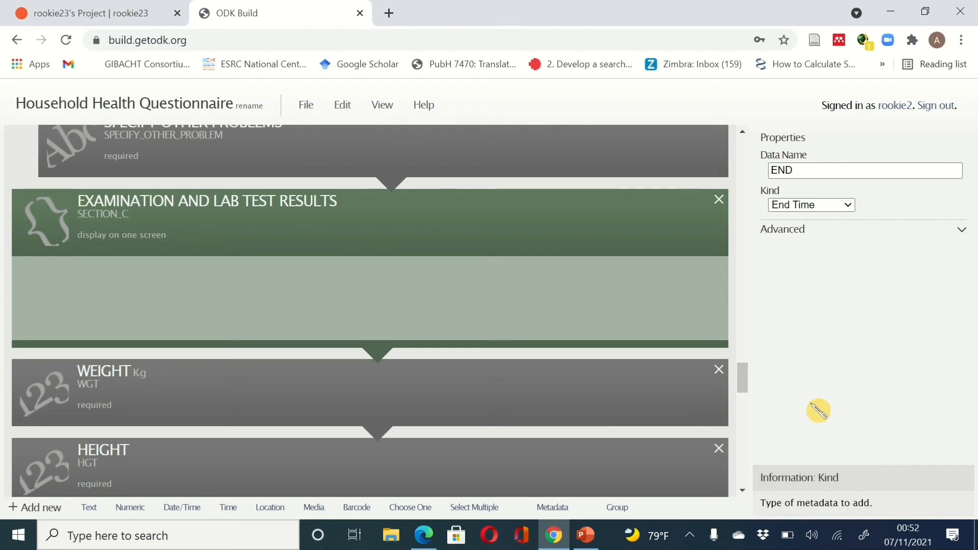
scroll(648, 375, "up", 2)
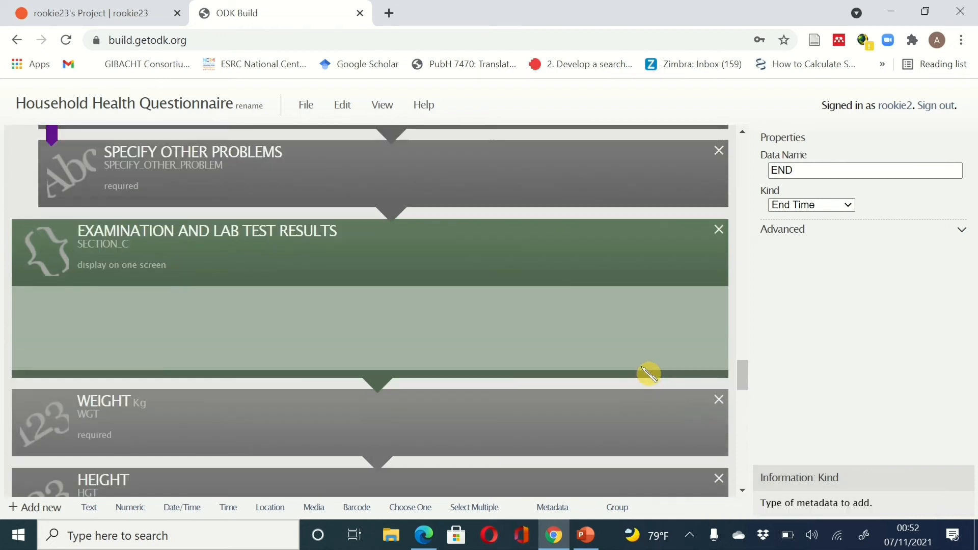
scroll(649, 374, "up", 6)
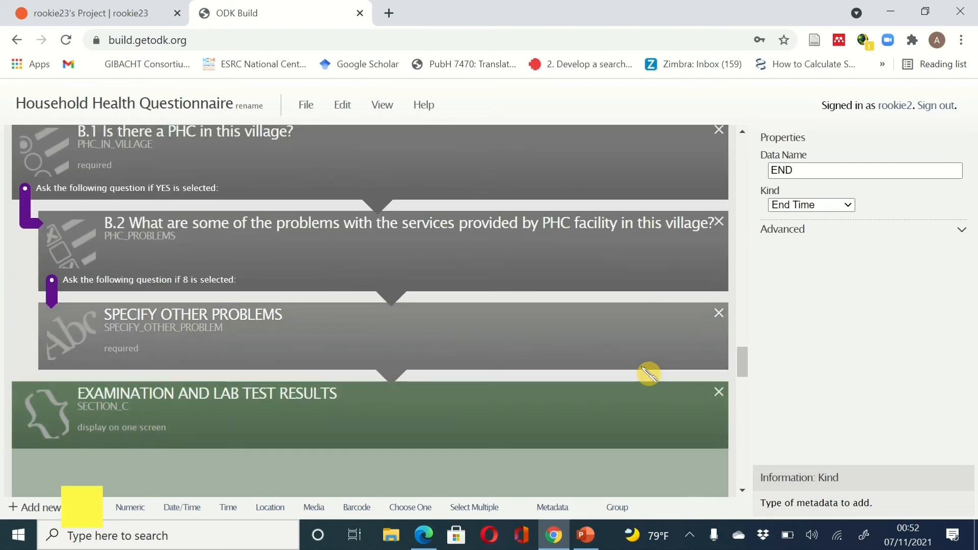
scroll(649, 375, "up", 6)
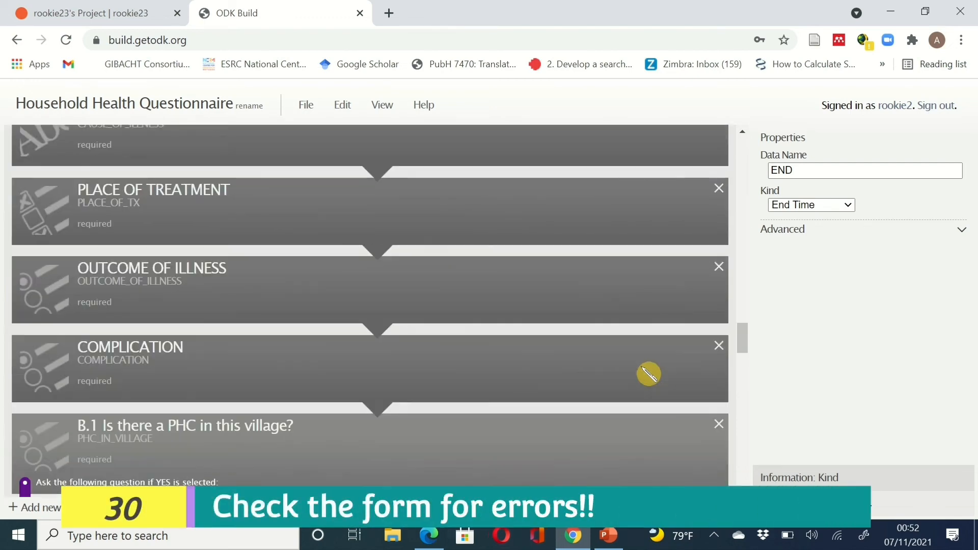
scroll(649, 374, "up", 8)
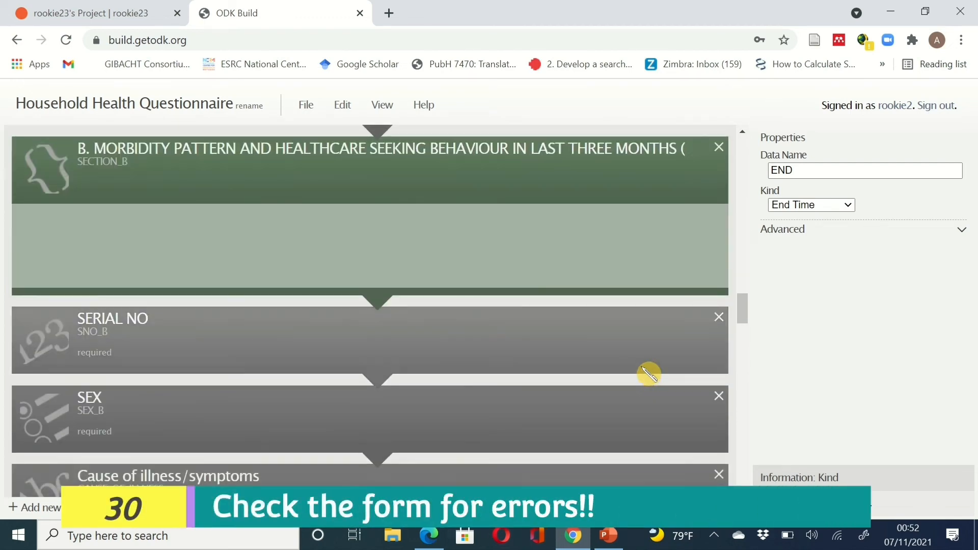
scroll(649, 374, "up", 4)
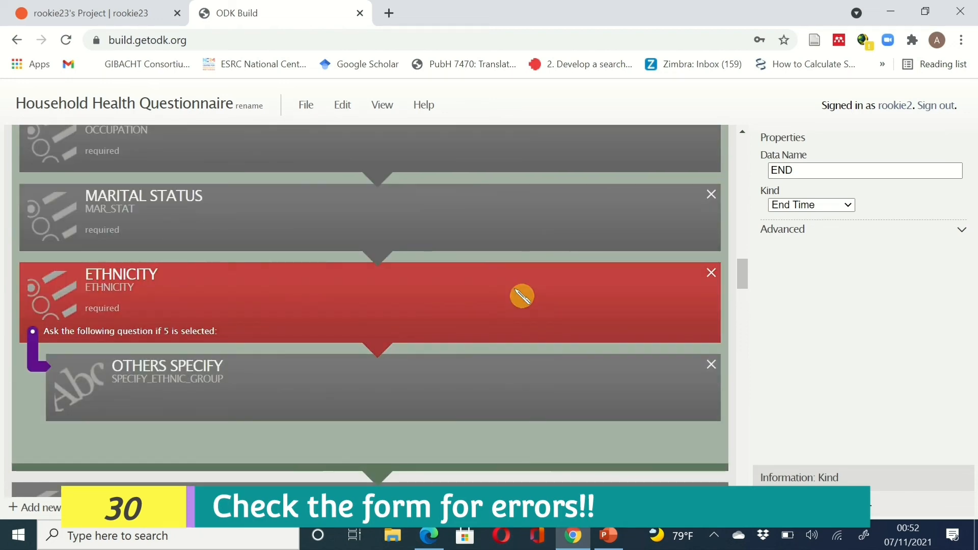
scroll(522, 296, "up", 5)
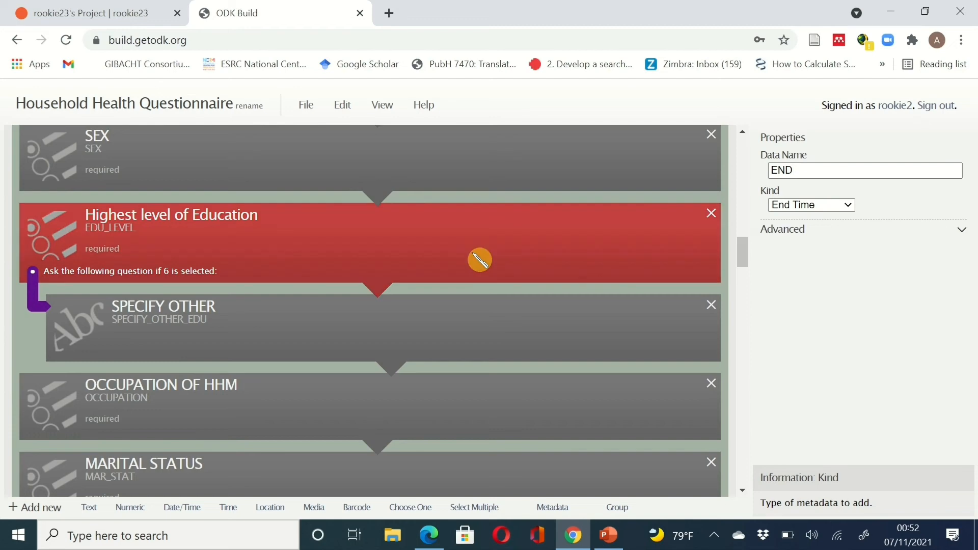
scroll(480, 260, "up", 7)
scroll(479, 260, "up", 1)
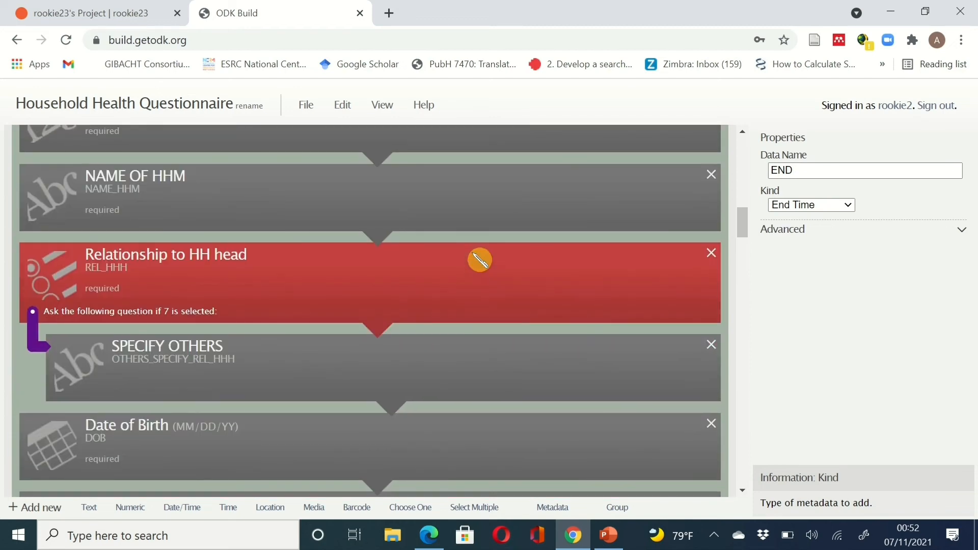
scroll(479, 260, "down", 4)
scroll(479, 260, "up", 4)
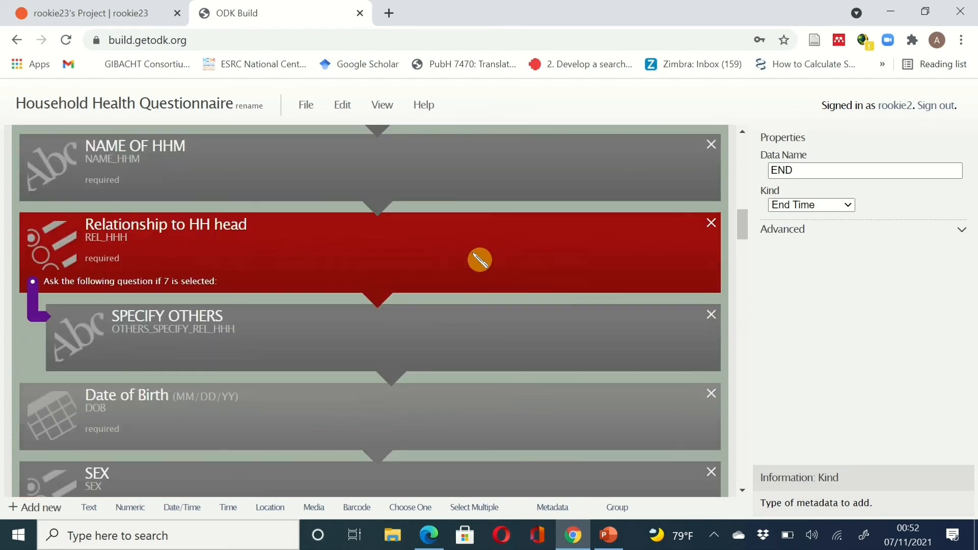
scroll(479, 260, "down", 8)
scroll(479, 260, "down", 4)
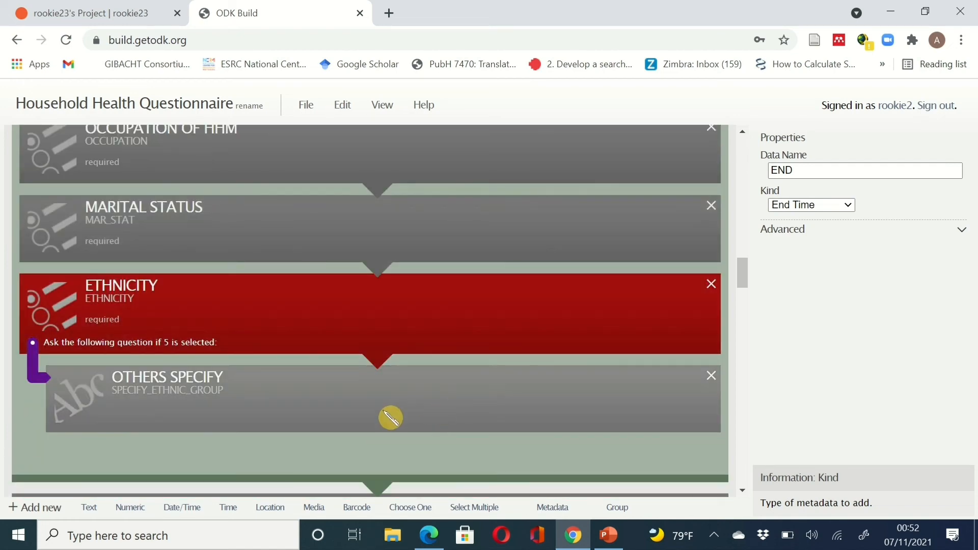
scroll(347, 271, "up", 12)
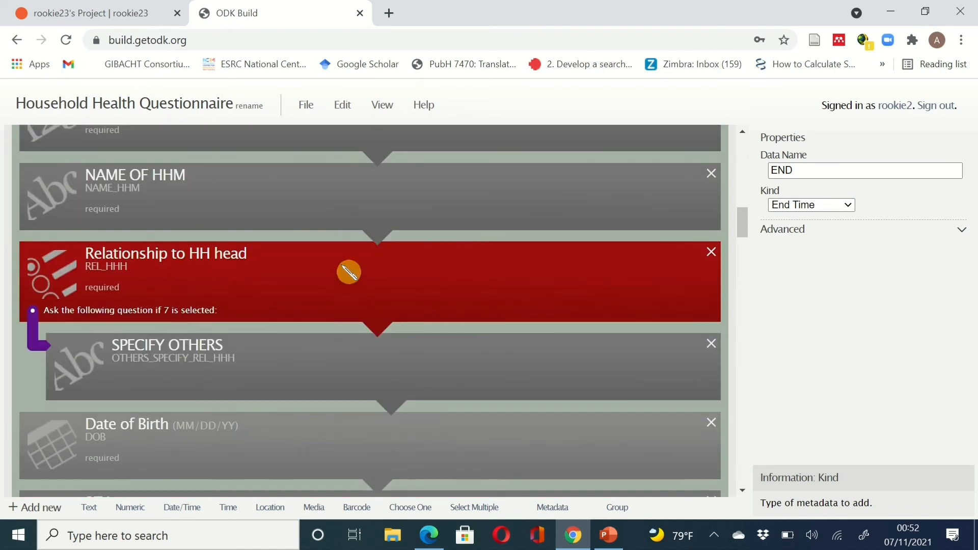
scroll(348, 272, "up", 8)
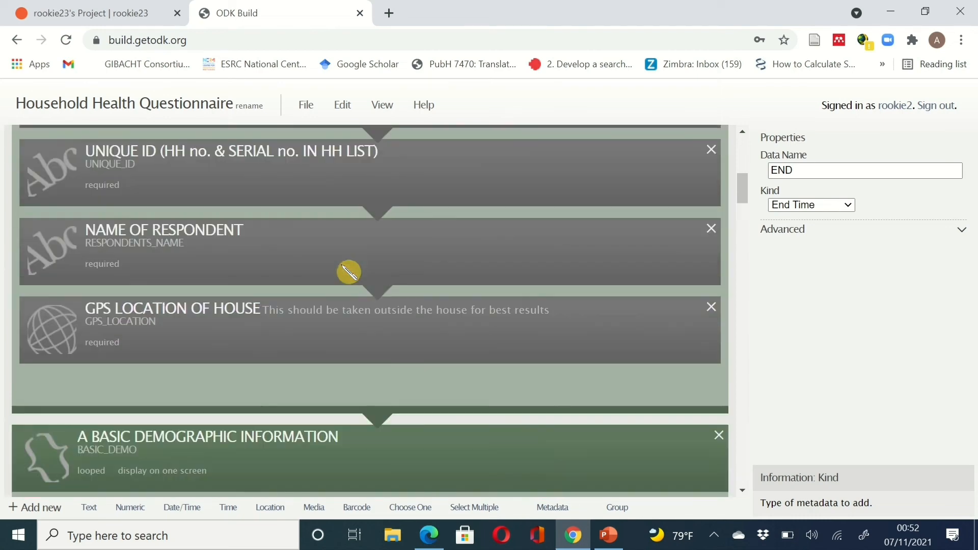
scroll(347, 270, "down", 10)
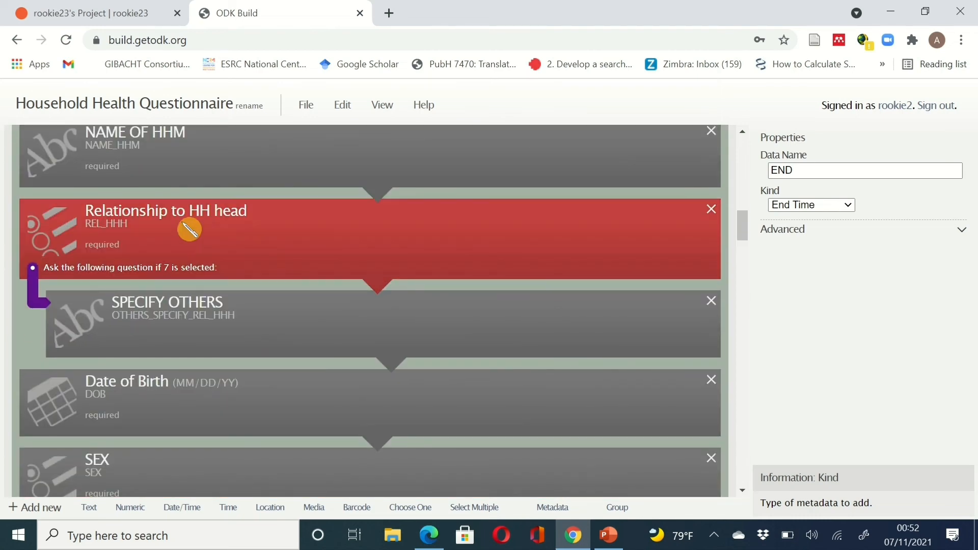
scroll(317, 327, "up", 6)
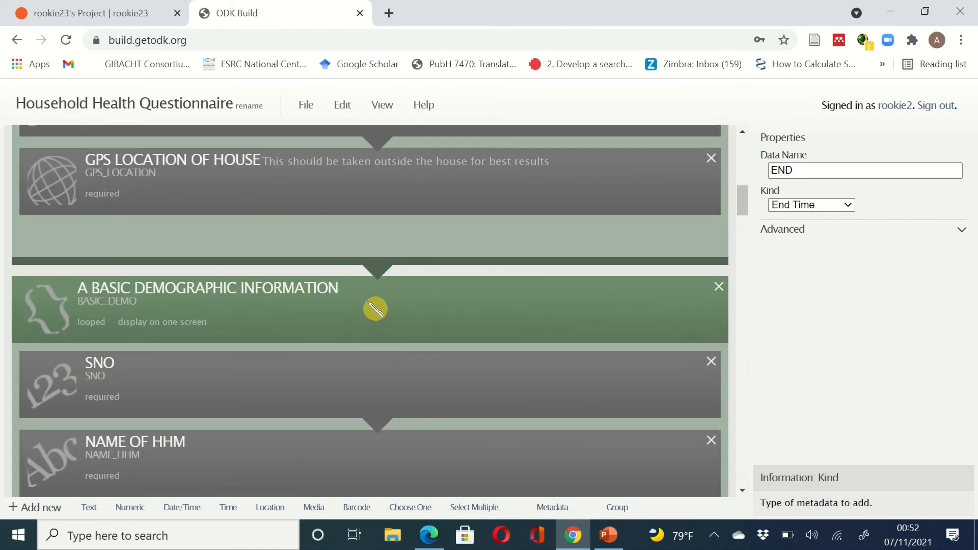
scroll(376, 309, "down", 4)
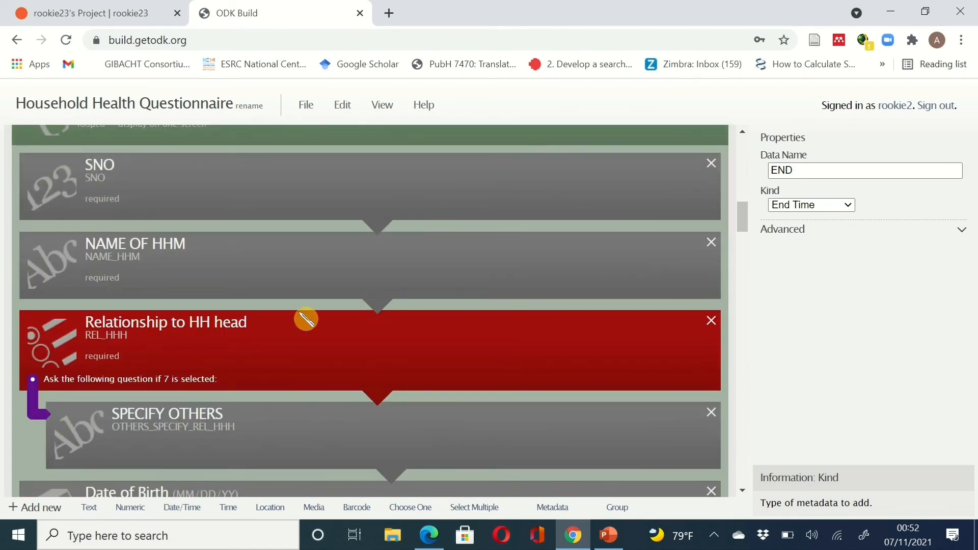
scroll(376, 351, "down", 2)
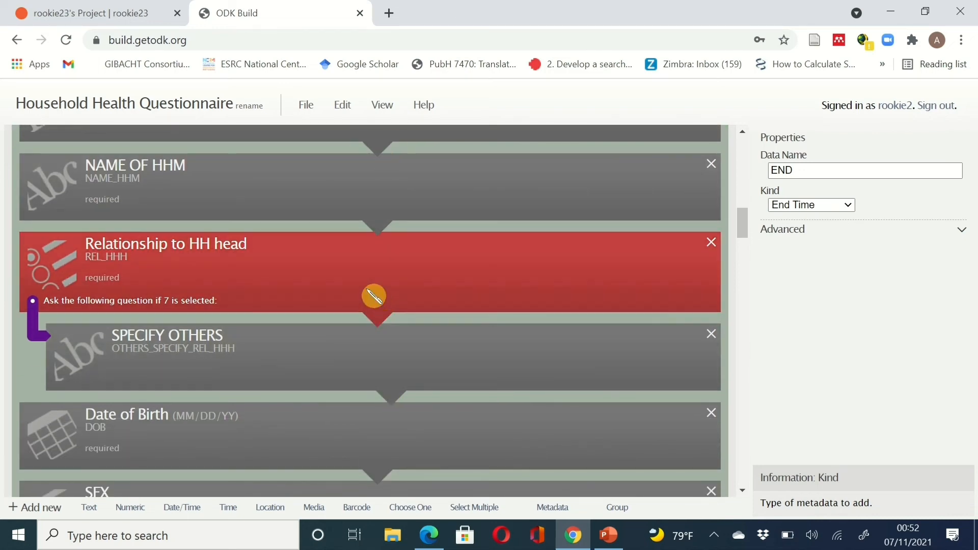
- Select Relationship to HH head and show which response (7) triggers its SPECIFY OTHERS follow-up
left_click(373, 296)
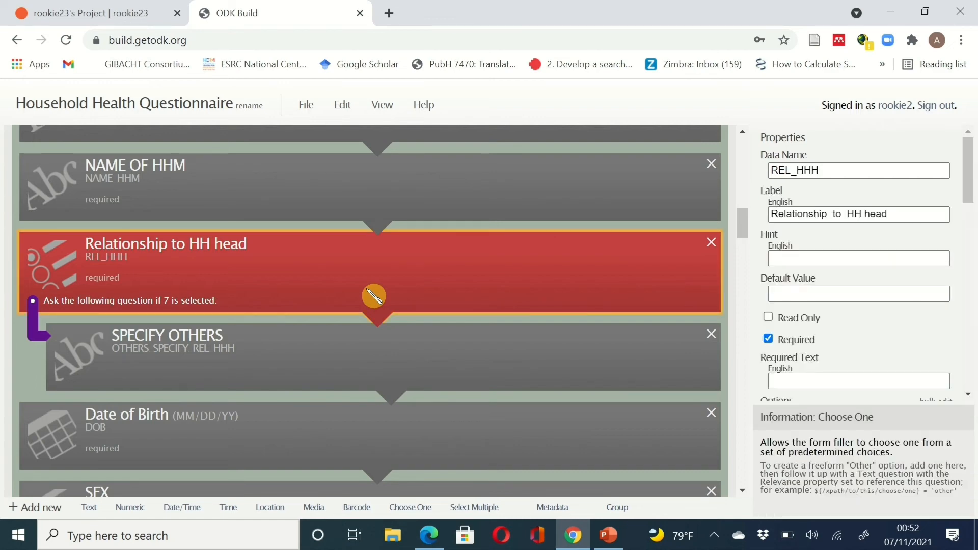
scroll(375, 293, "down", 1)
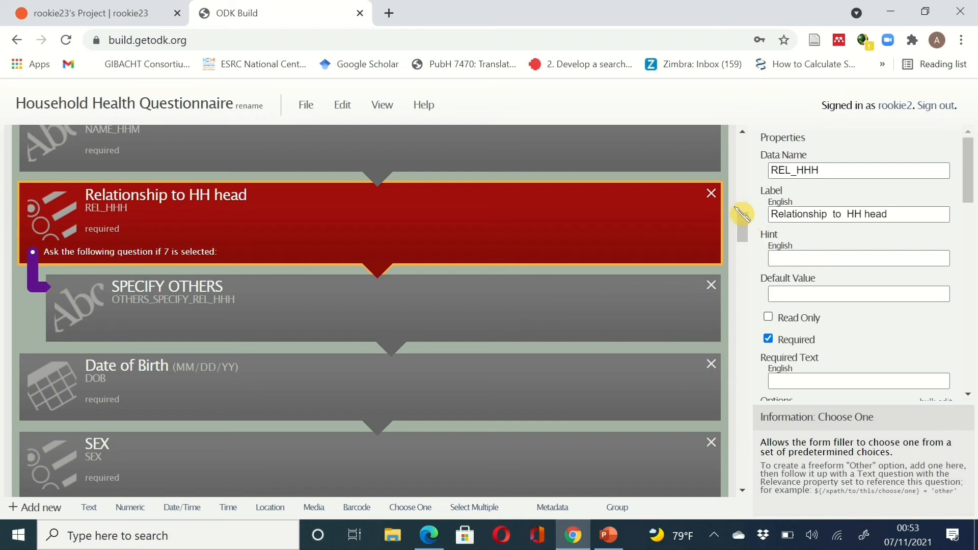
mouse_move(748, 225)
left_mouse_down()
mouse_move(751, 242)
mouse_move(752, 221)
left_mouse_up()
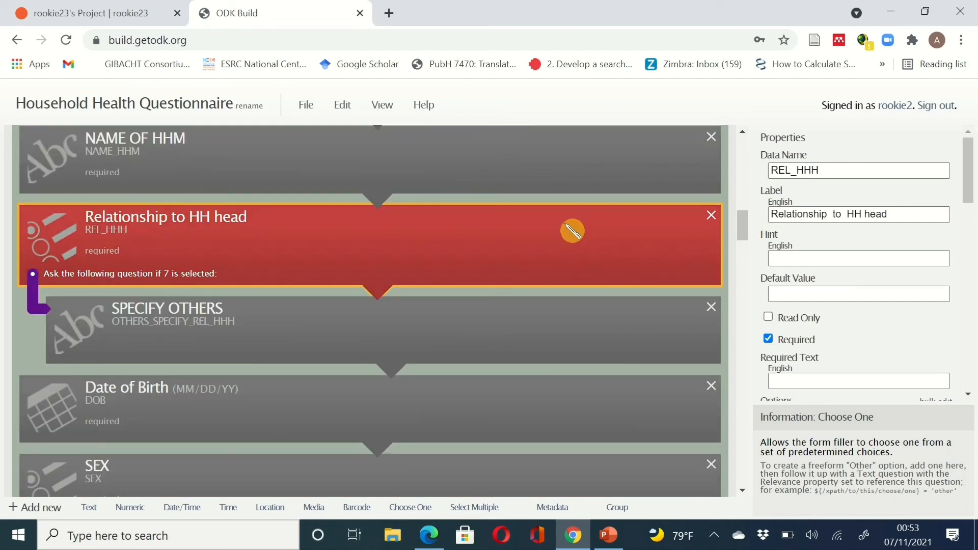
scroll(865, 262, "down", 10)
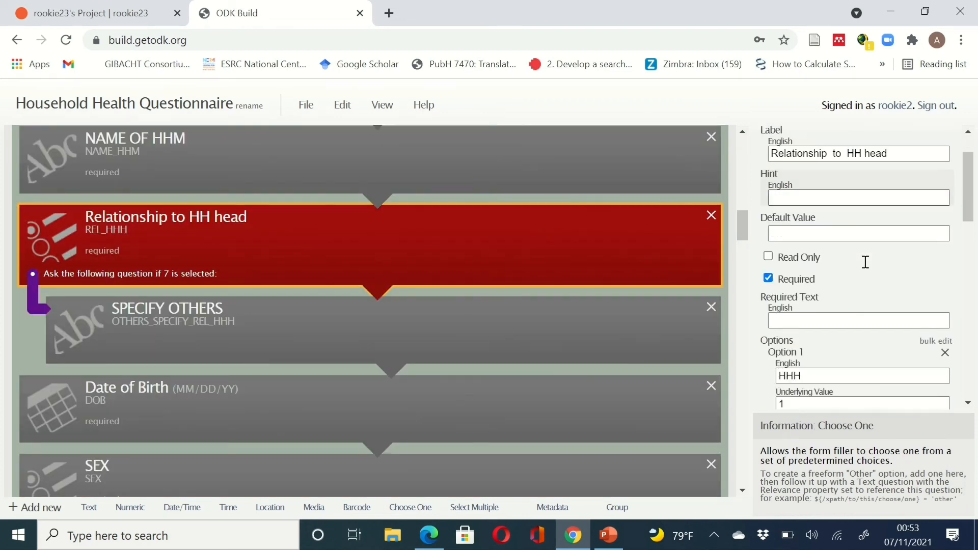
scroll(865, 262, "down", 5)
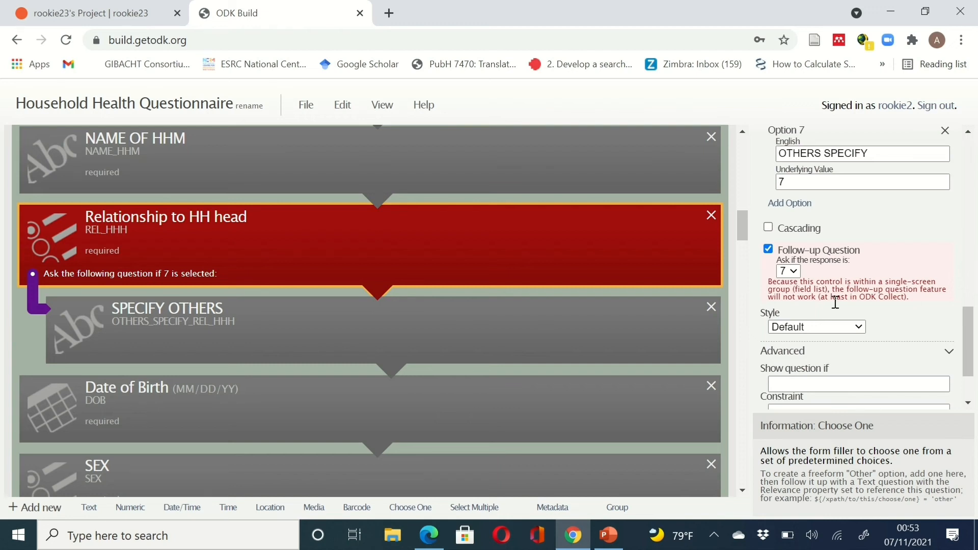
left_click(798, 273)
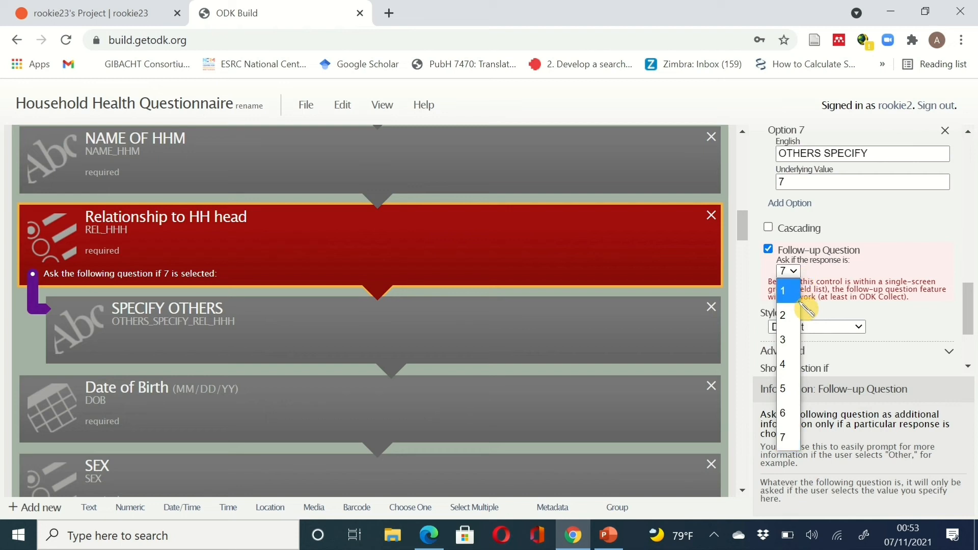
- Uncheck the Follow-up Question condition on Relationship to HH head
left_click(769, 250)
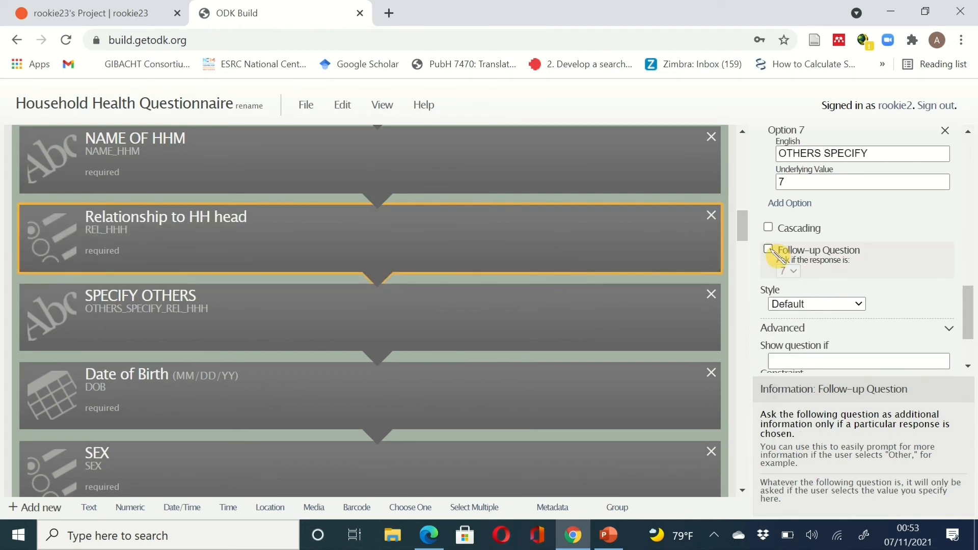
scroll(679, 358, "down", 2)
scroll(679, 354, "up", 1)
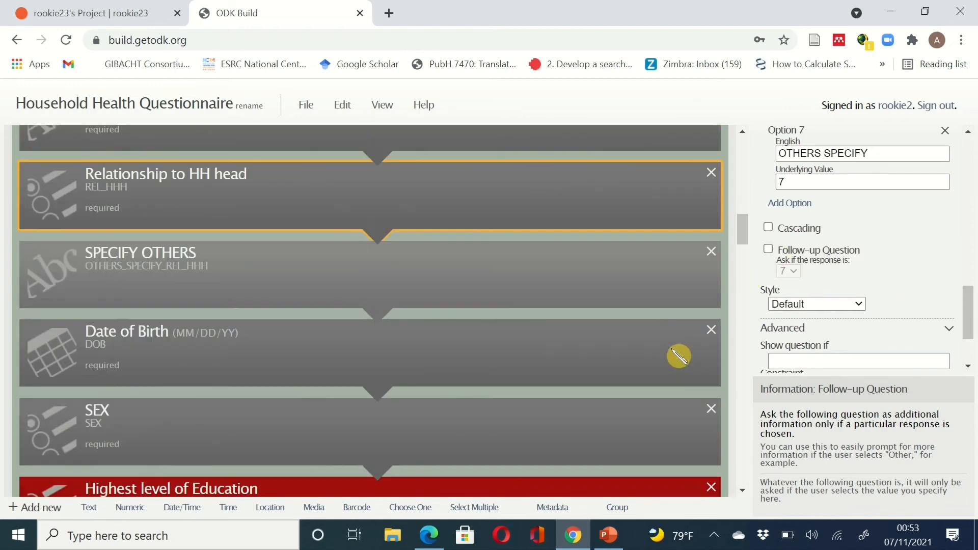
scroll(598, 328, "down", 5)
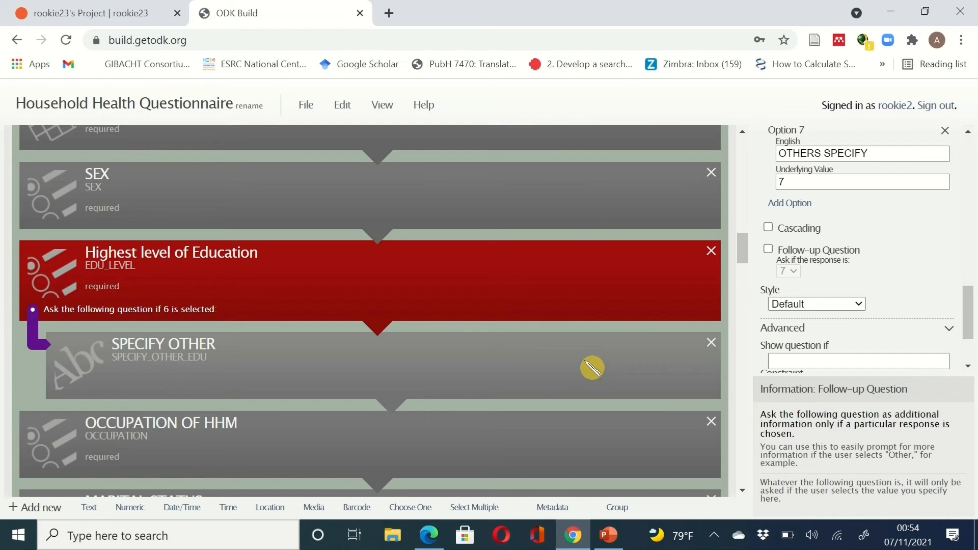
left_click(591, 367)
- Uncheck the Follow-up Question conditions on Highest level of Education and ETHNICITY
left_click(581, 291)
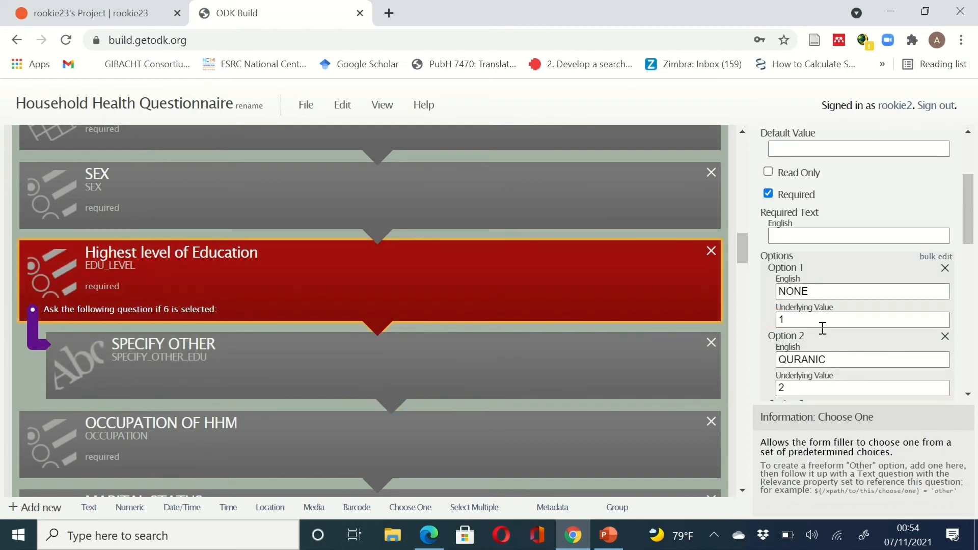
scroll(823, 328, "down", 8)
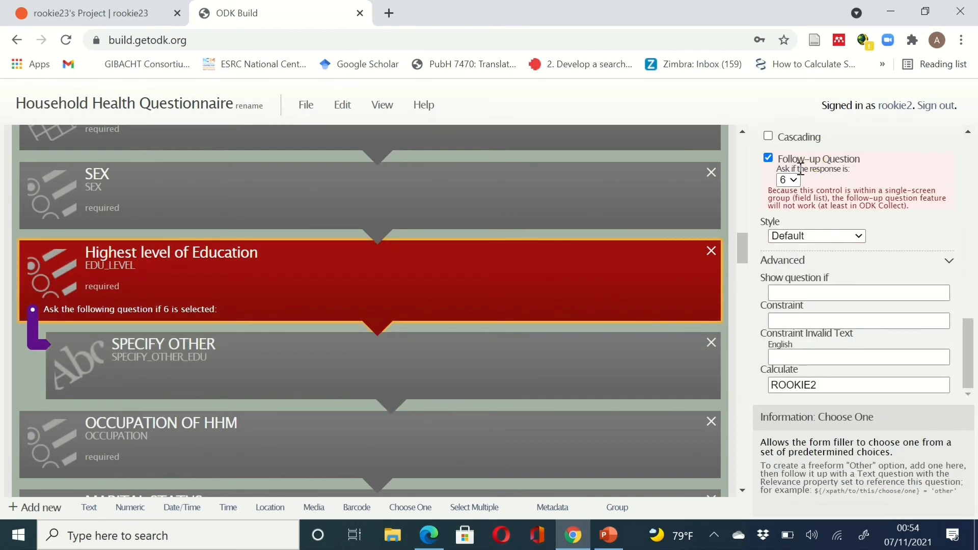
left_click(768, 158)
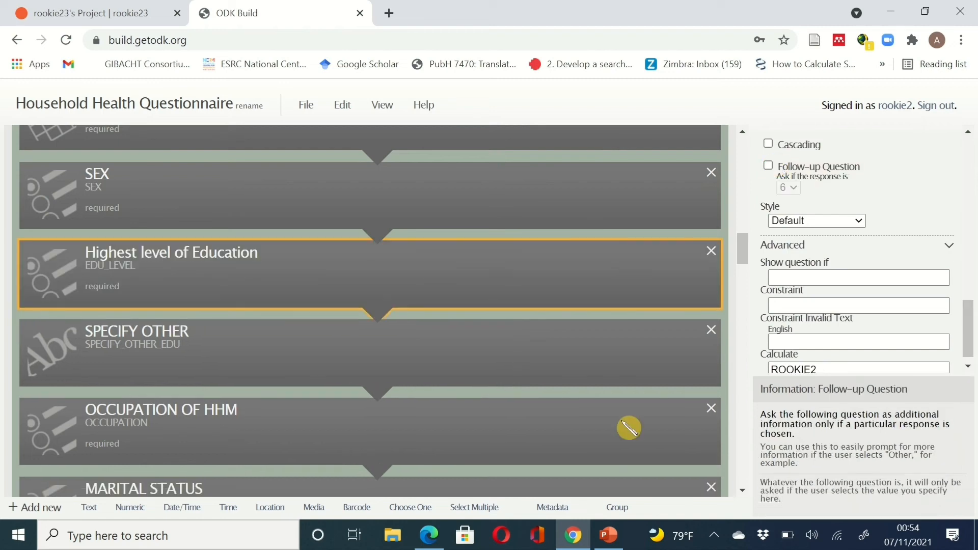
scroll(629, 428, "down", 5)
scroll(628, 428, "down", 1)
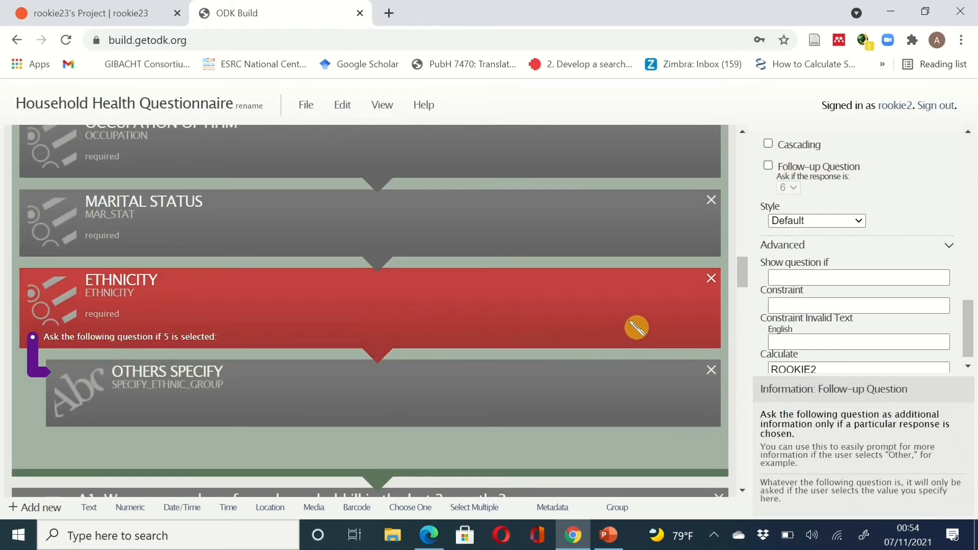
left_click(636, 324)
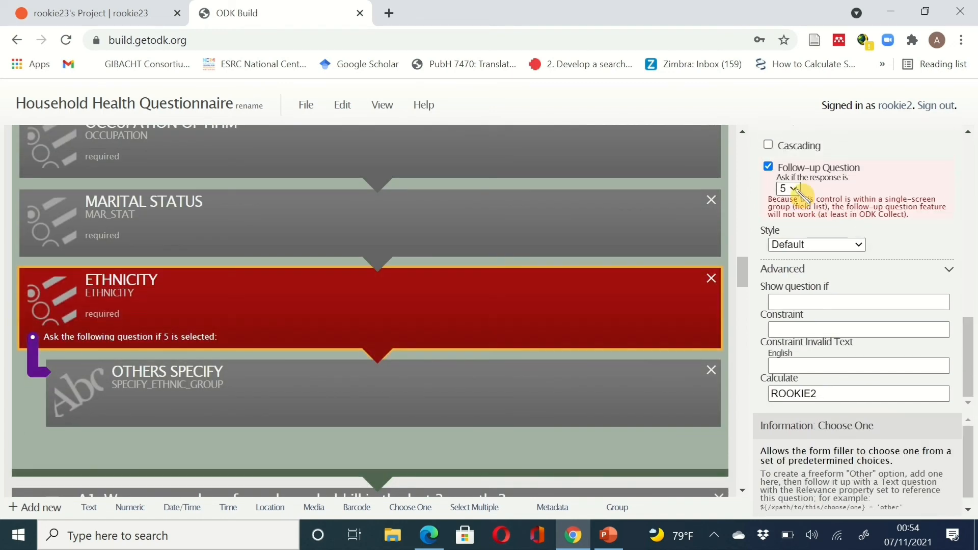
left_click(768, 167)
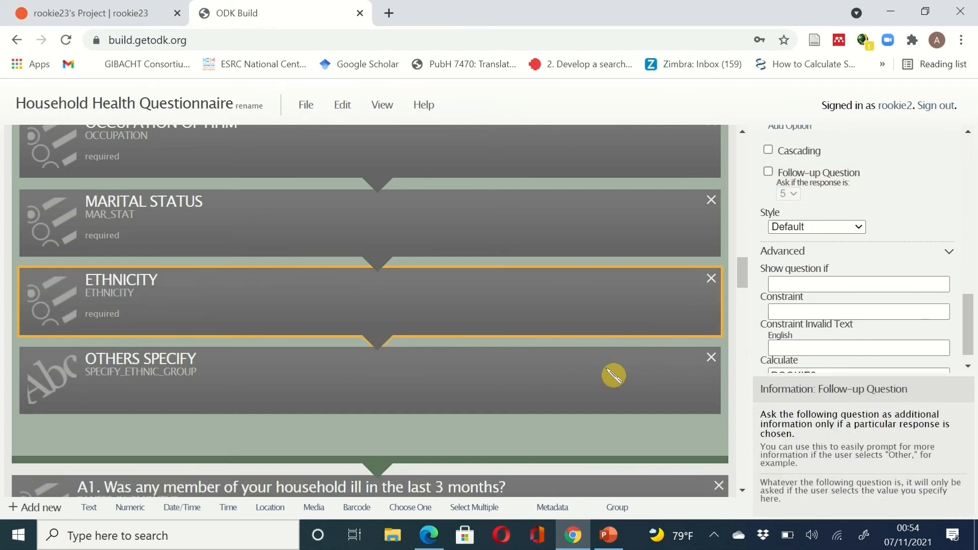
scroll(614, 382, "down", 4)
- Drag SERIAL NO, SEX, Cause of illness, PLACE OF TREATMENT, OUTCOME and COMPLICATION into section B
scroll(612, 385, "down", 1)
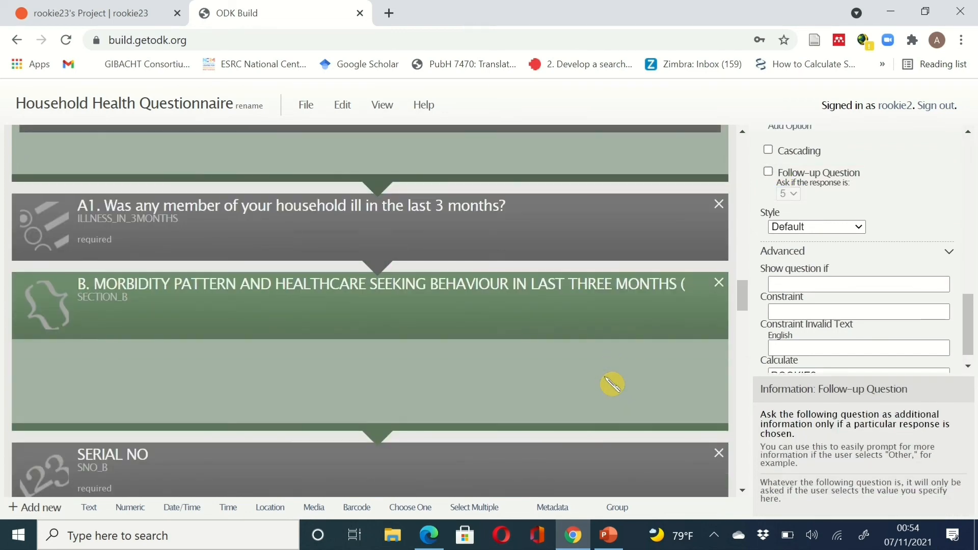
scroll(611, 385, "down", 2)
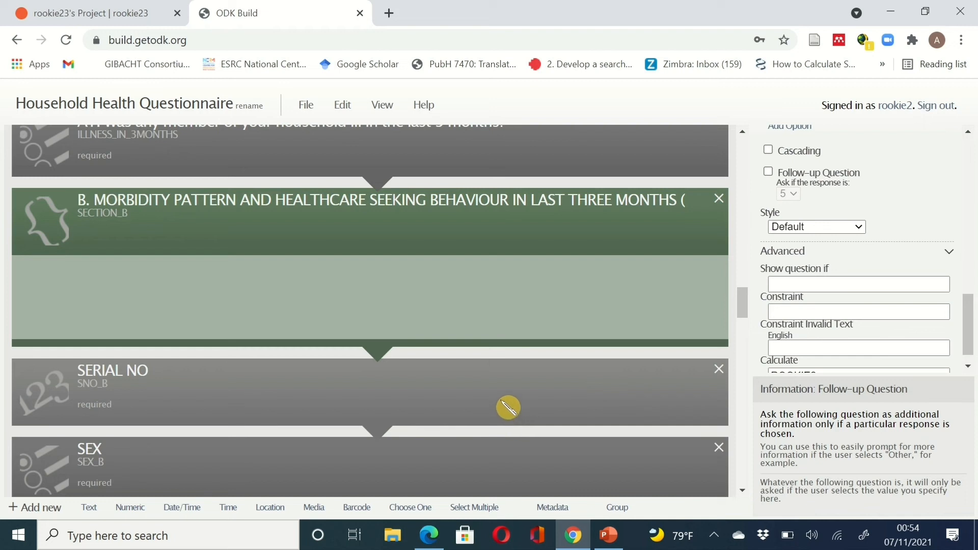
left_click_drag(508, 393, 496, 288)
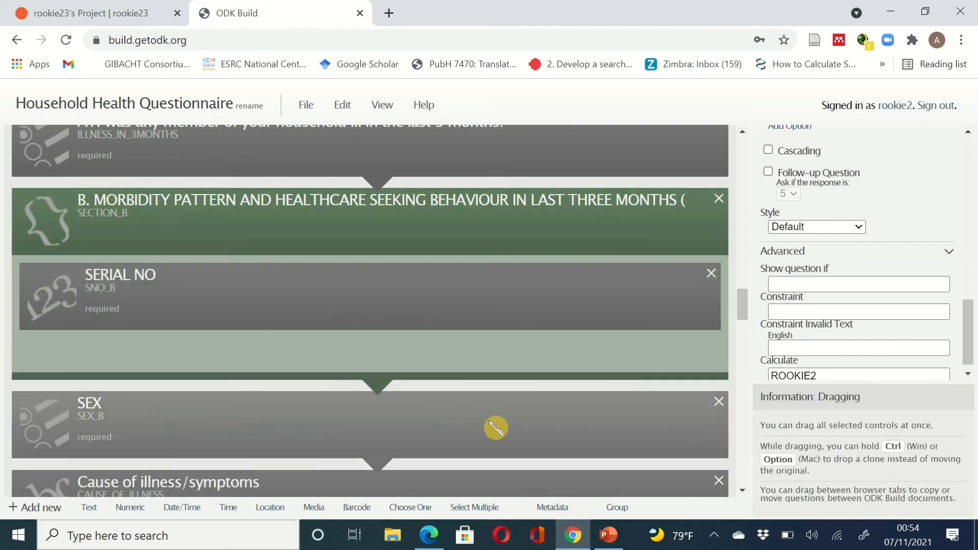
left_click_drag(478, 355, 474, 340)
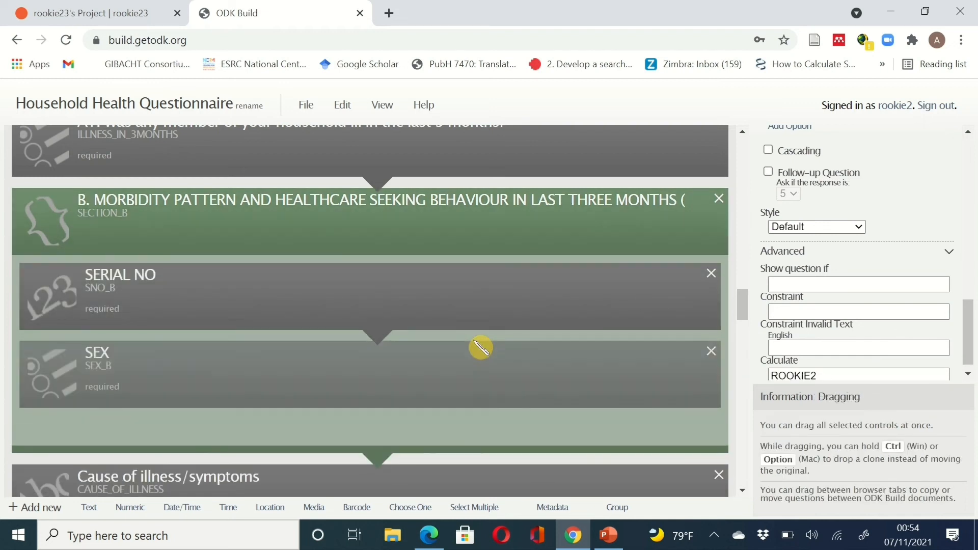
scroll(473, 340, "down", 2)
left_click_drag(481, 376, 466, 297)
scroll(462, 372, "down", 2)
scroll(467, 356, "down", 2)
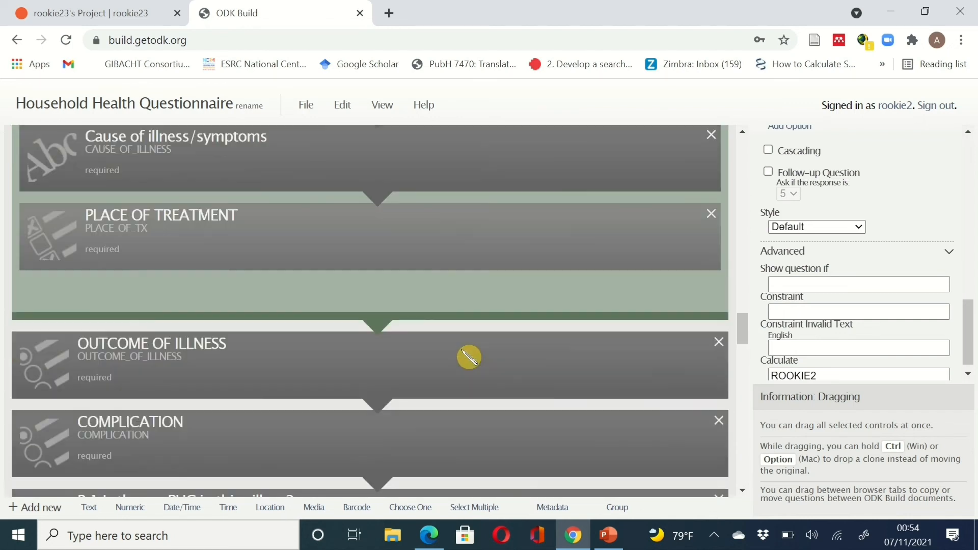
left_click_drag(472, 372, 438, 229)
scroll(469, 301, "down", 2)
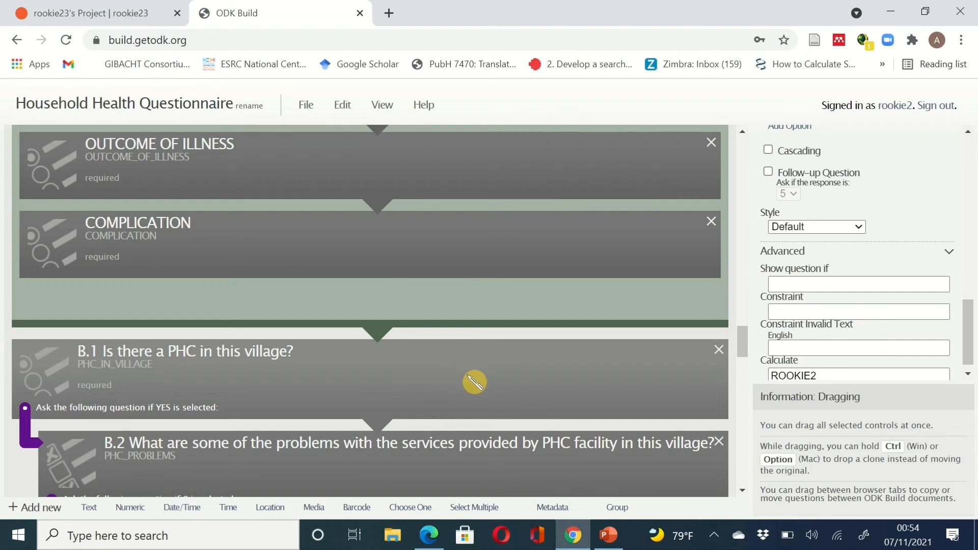
scroll(529, 408, "down", 3)
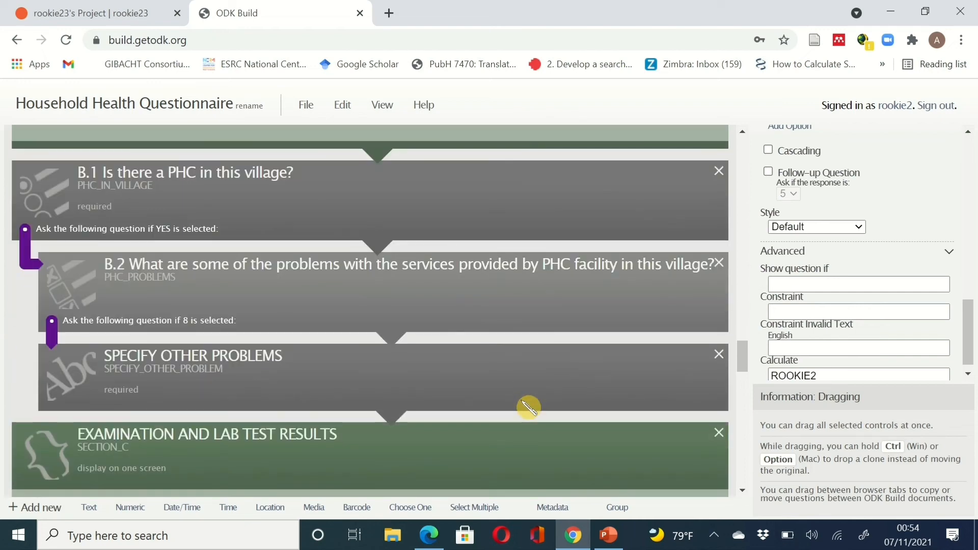
scroll(528, 408, "up", 1)
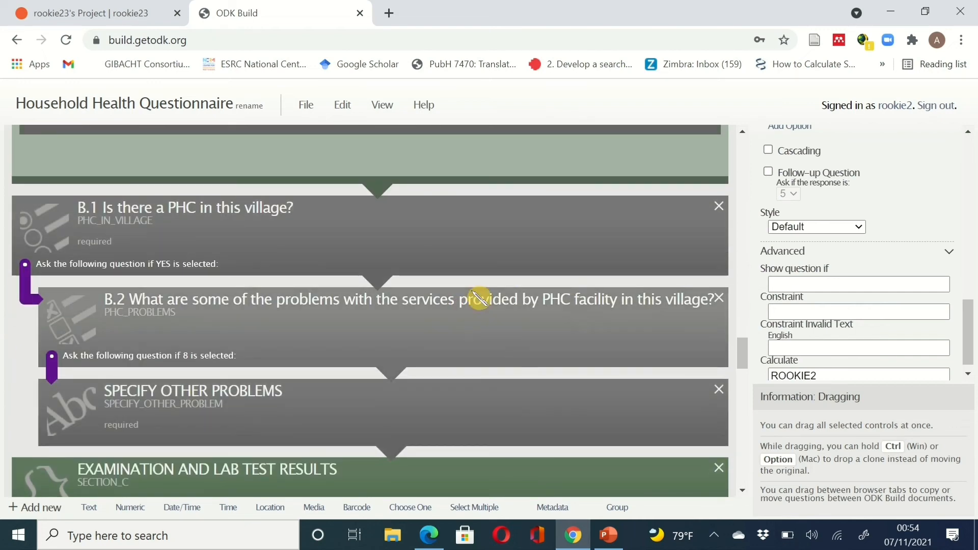
scroll(567, 406, "up", 20)
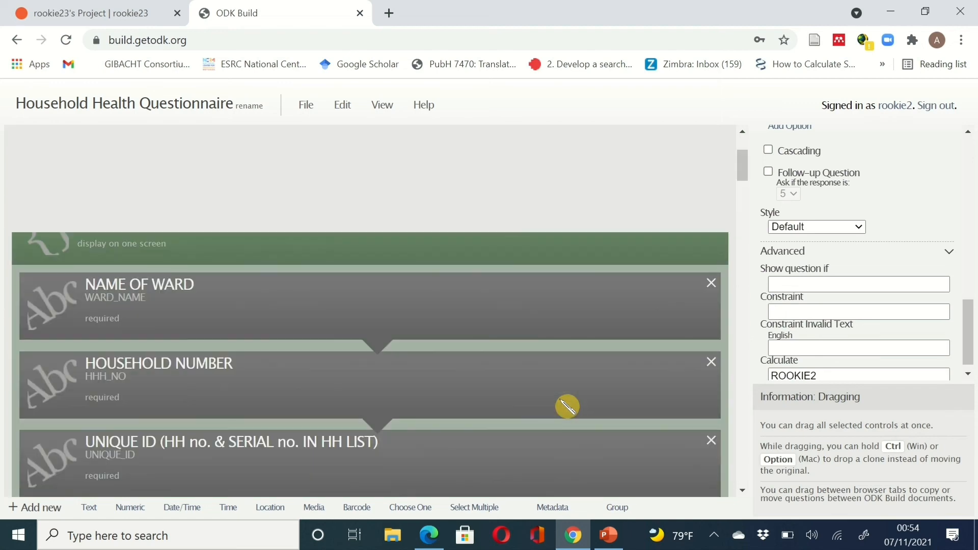
scroll(567, 406, "down", 15)
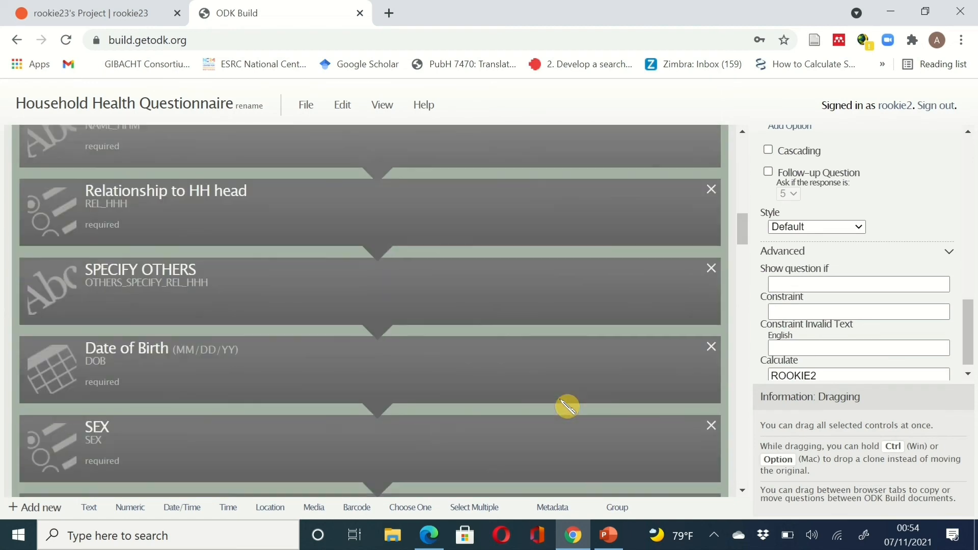
scroll(567, 406, "up", 10)
scroll(567, 406, "up", 9)
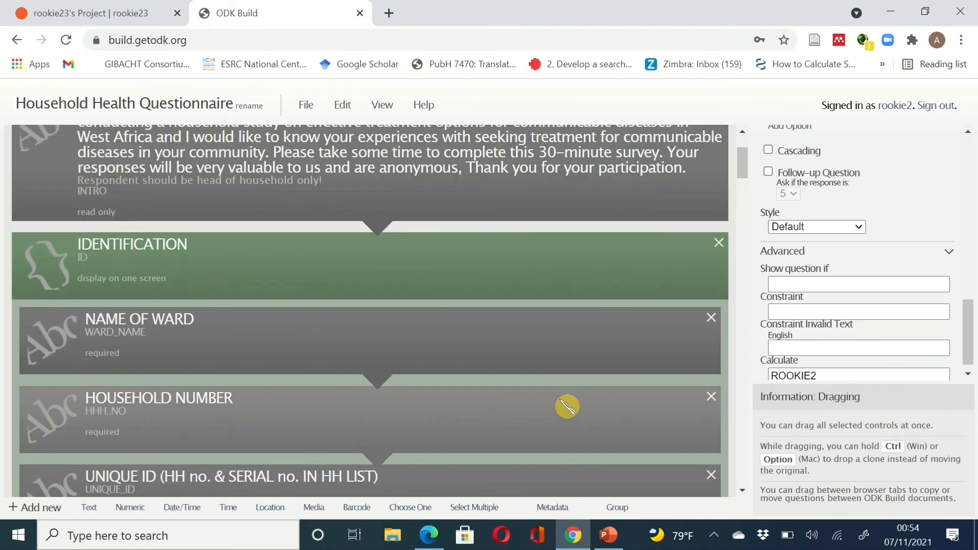
scroll(544, 466, "down", 2)
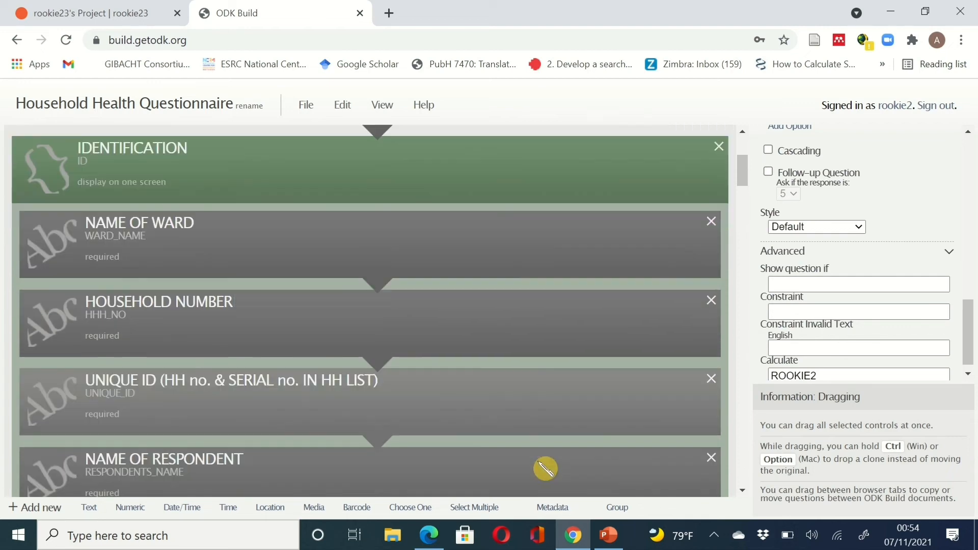
scroll(544, 467, "up", 2)
scroll(535, 462, "down", 10)
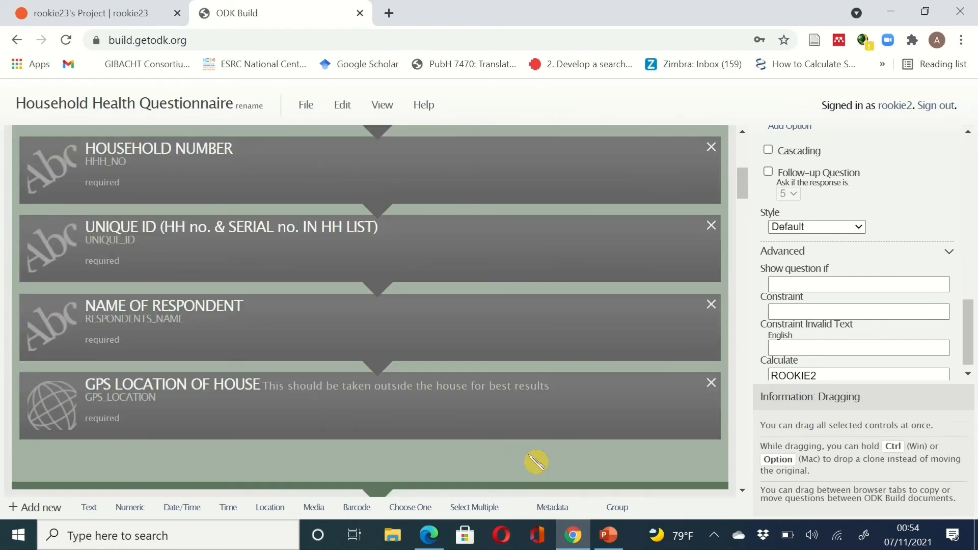
scroll(497, 469, "up", 9)
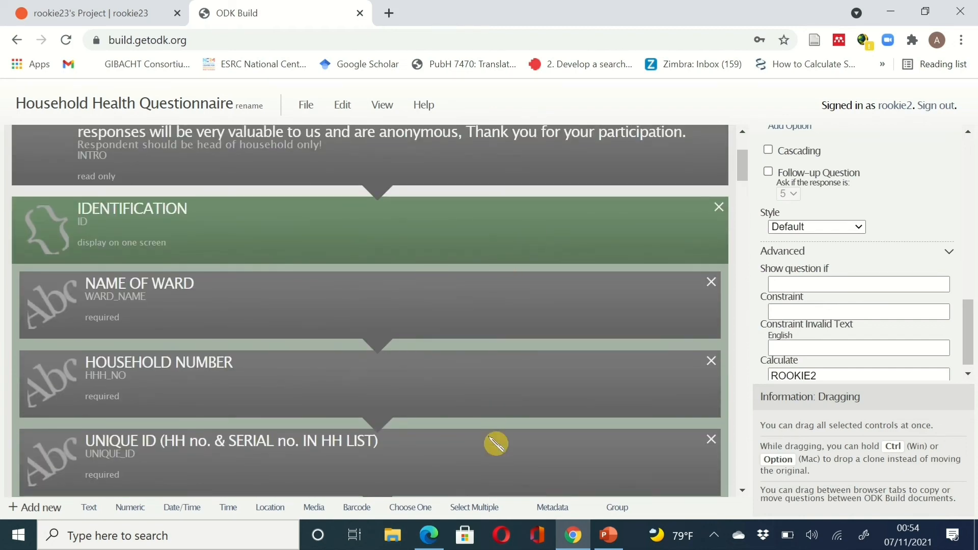
scroll(496, 443, "down", 9)
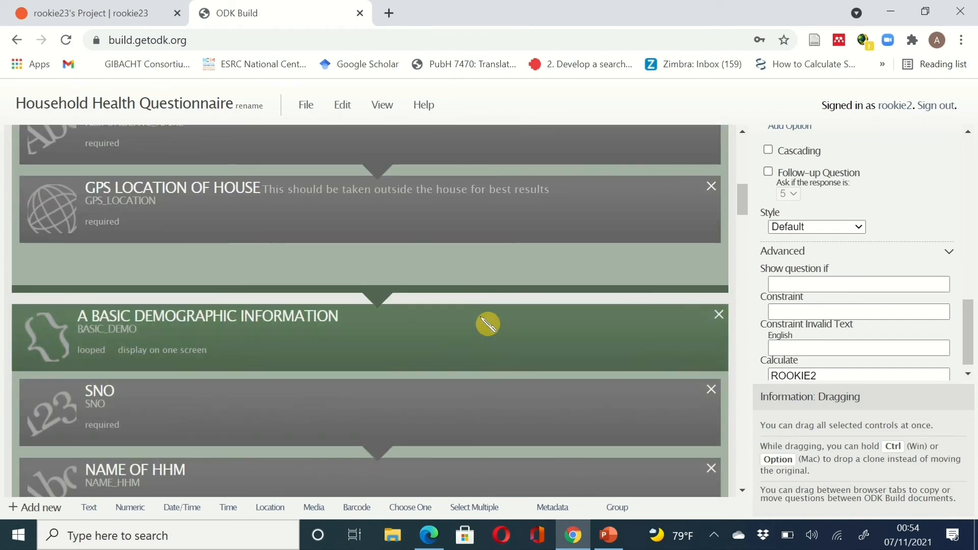
scroll(478, 397, "down", 12)
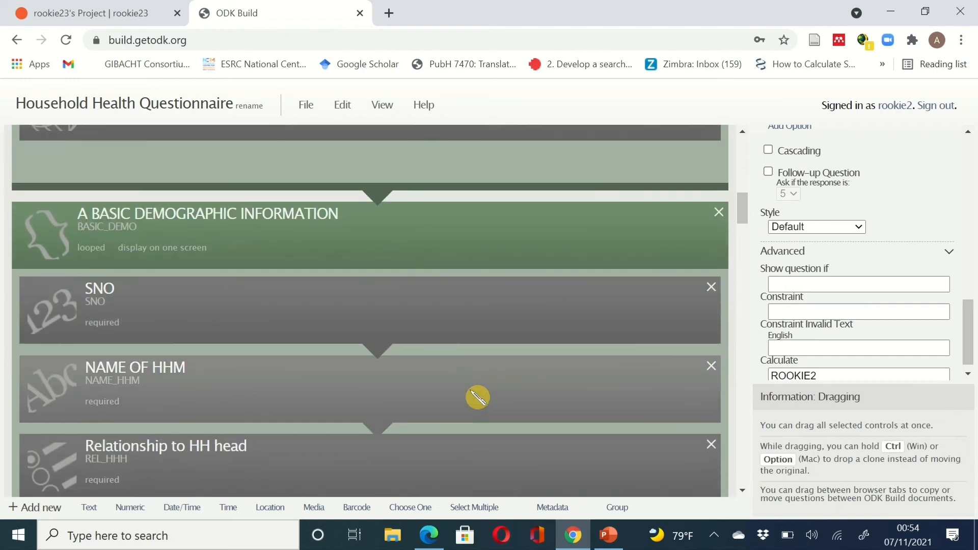
scroll(477, 397, "down", 8)
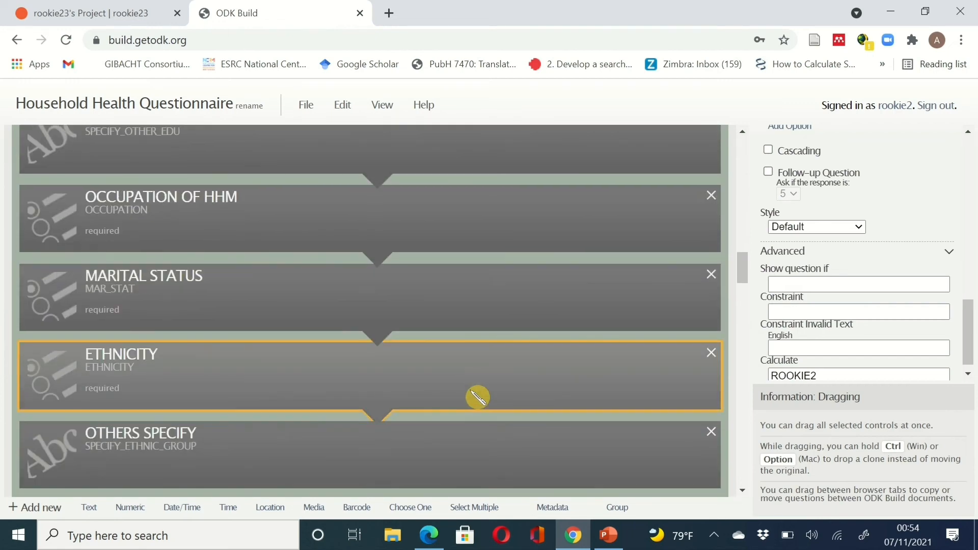
scroll(477, 397, "down", 3)
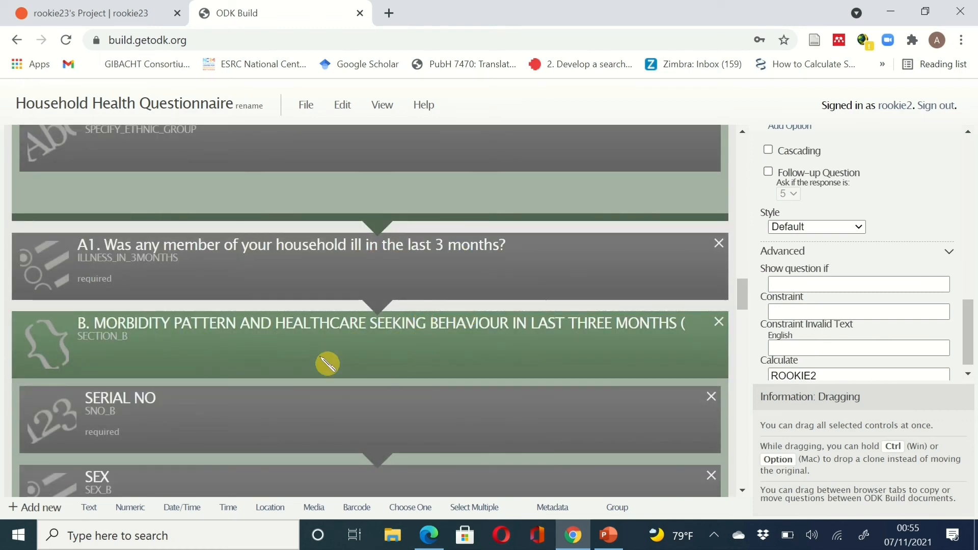
scroll(288, 363, "down", 5)
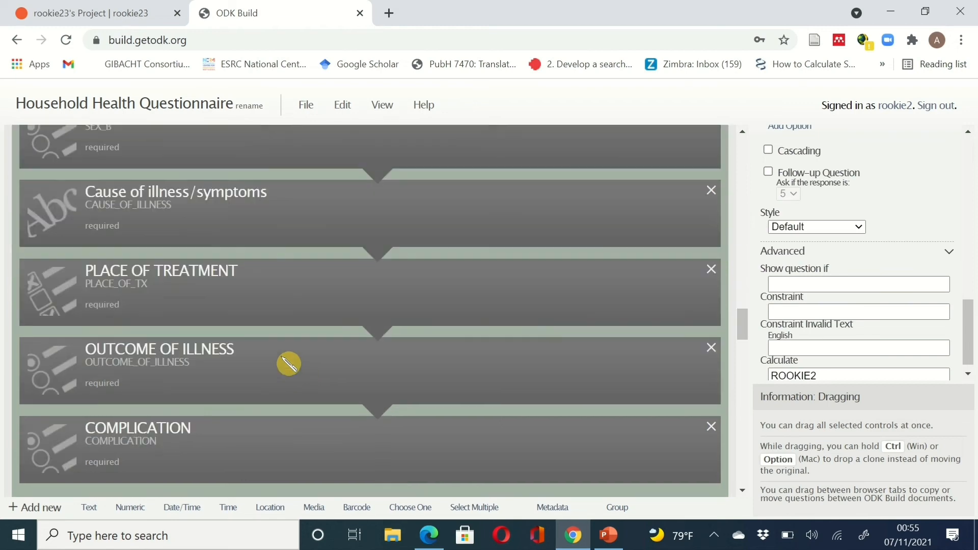
scroll(288, 363, "down", 5)
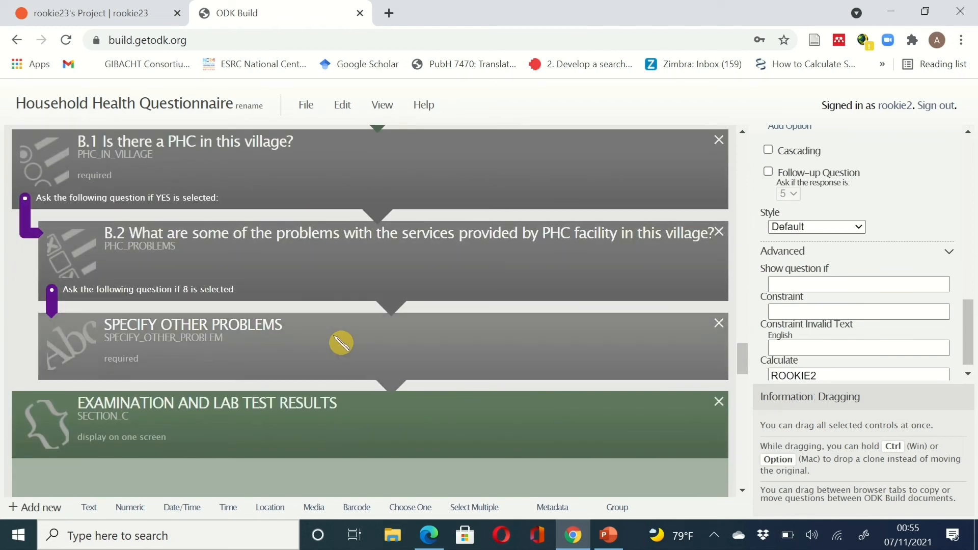
scroll(339, 343, "down", 3)
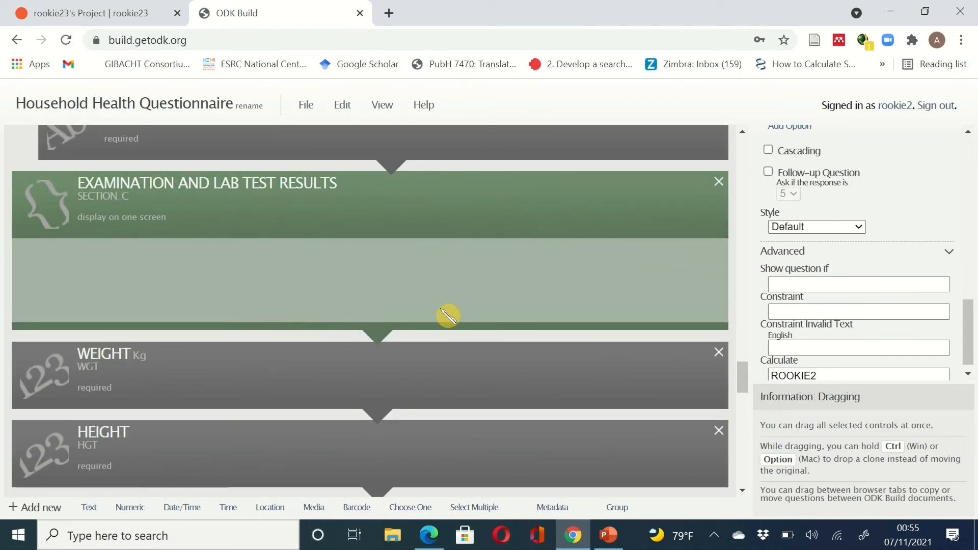
- Move WEIGHT, HEIGHT and BP into the EXAMINATION AND LAB TEST RESULTS group
left_click_drag(313, 383, 301, 293)
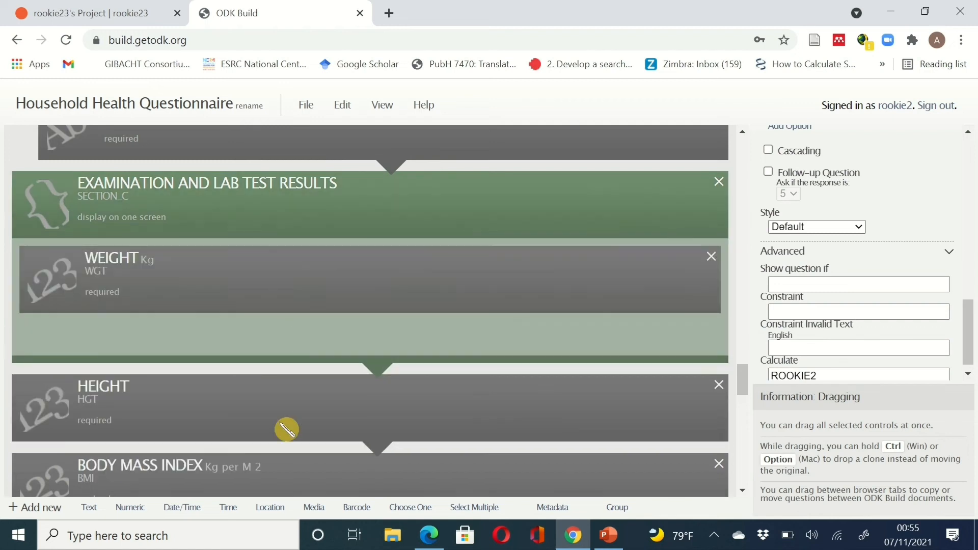
left_click_drag(283, 430, 264, 319)
scroll(284, 408, "down", 2)
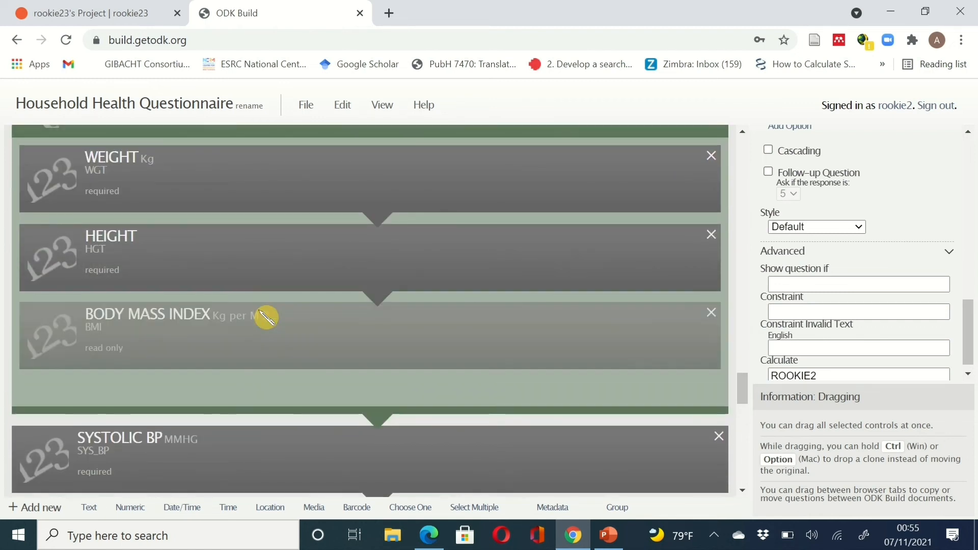
left_click_drag(275, 468, 257, 319)
scroll(276, 403, "down", 2)
scroll(275, 360, "down", 2)
scroll(266, 392, "down", 1)
scroll(266, 393, "down", 1)
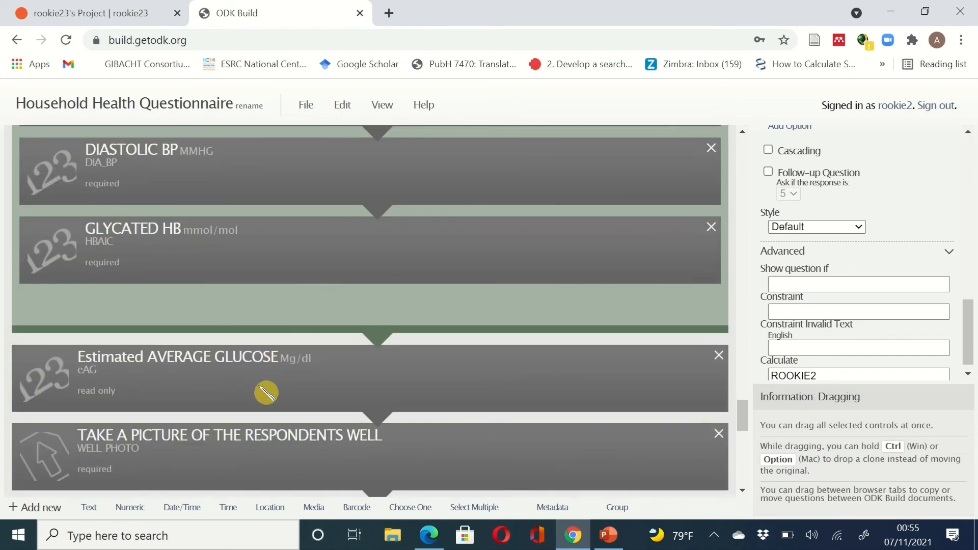
- Move HBA1C, eAG, the photo, CONSENT and SCAN_BARCODE questions into the same group
left_click_drag(258, 353, 258, 323)
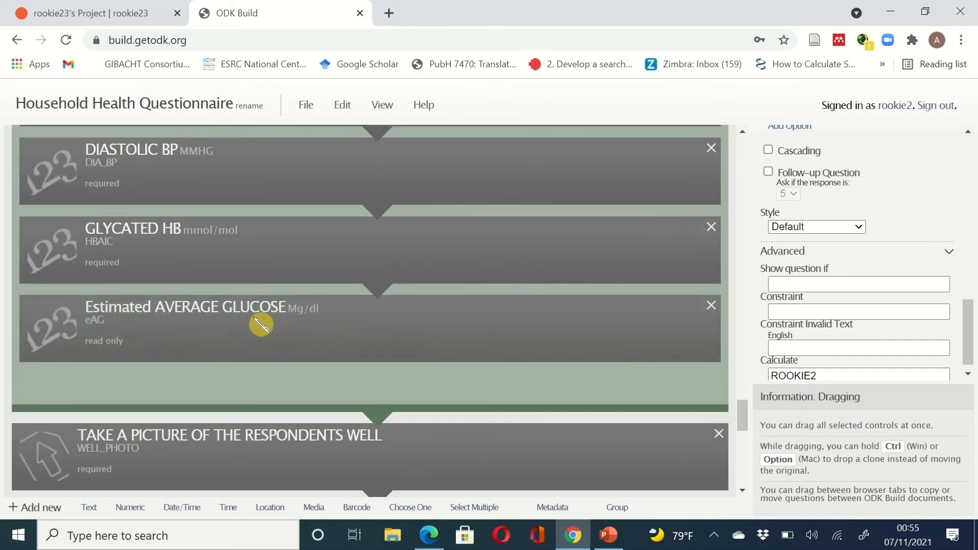
scroll(258, 323, "down", 2)
left_click_drag(261, 361, 265, 293)
scroll(306, 360, "down", 1)
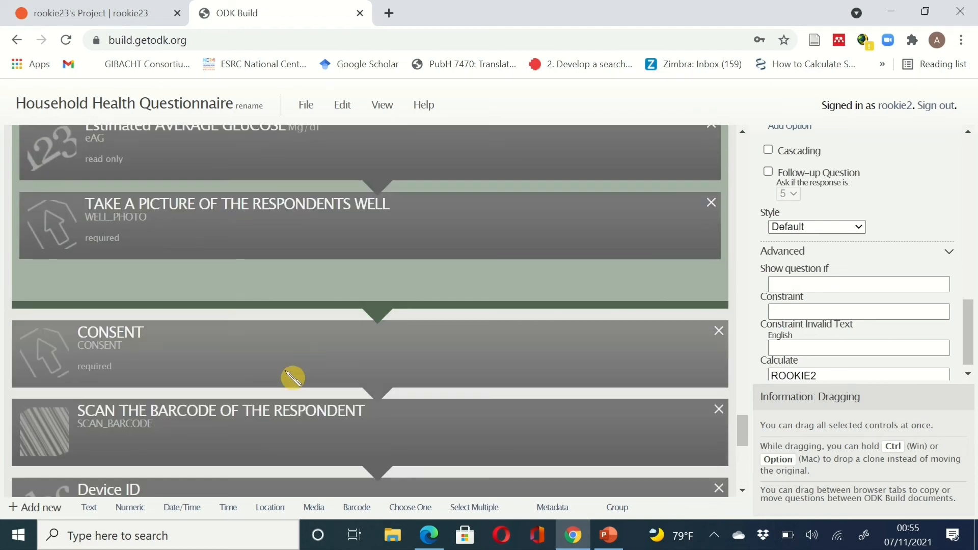
left_click_drag(291, 380, 289, 304)
scroll(318, 367, "down", 2)
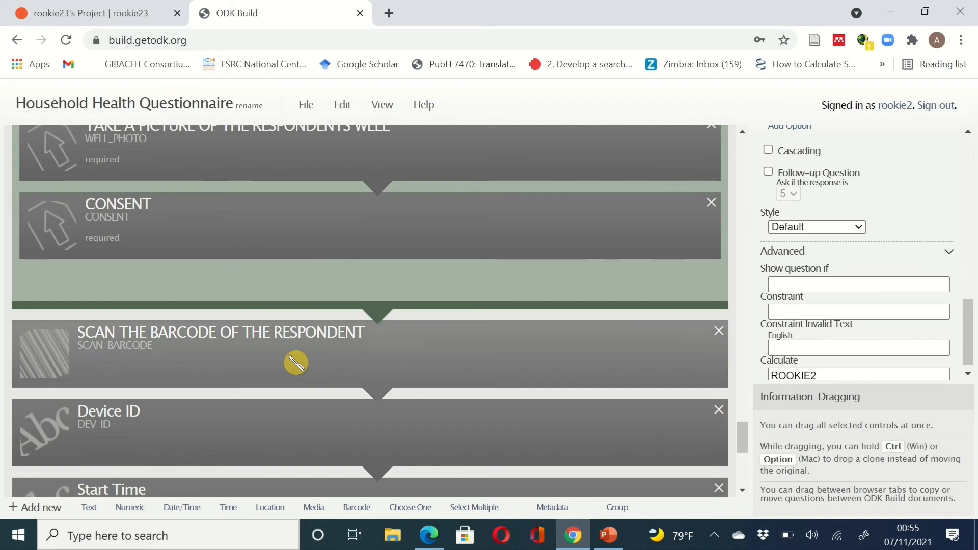
left_click_drag(296, 363, 296, 300)
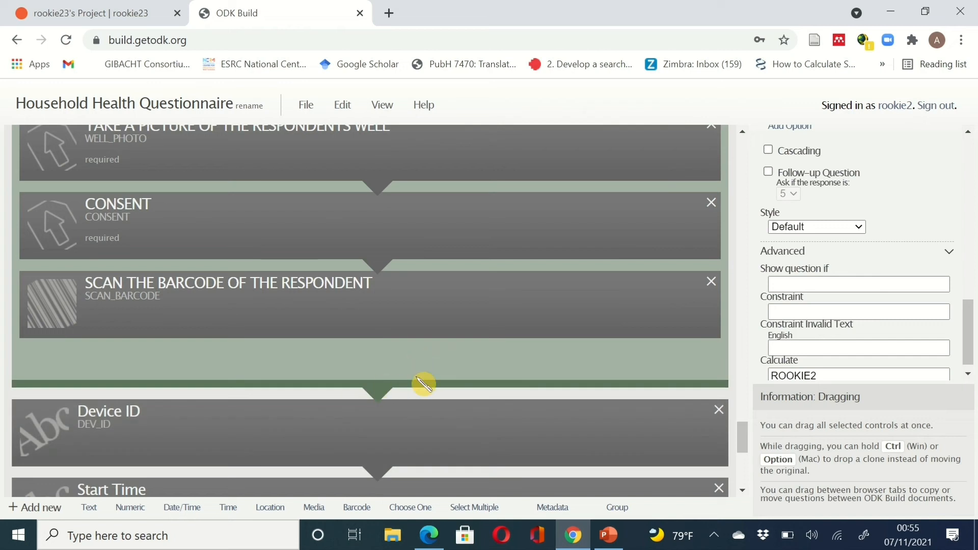
scroll(423, 385, "down", 5)
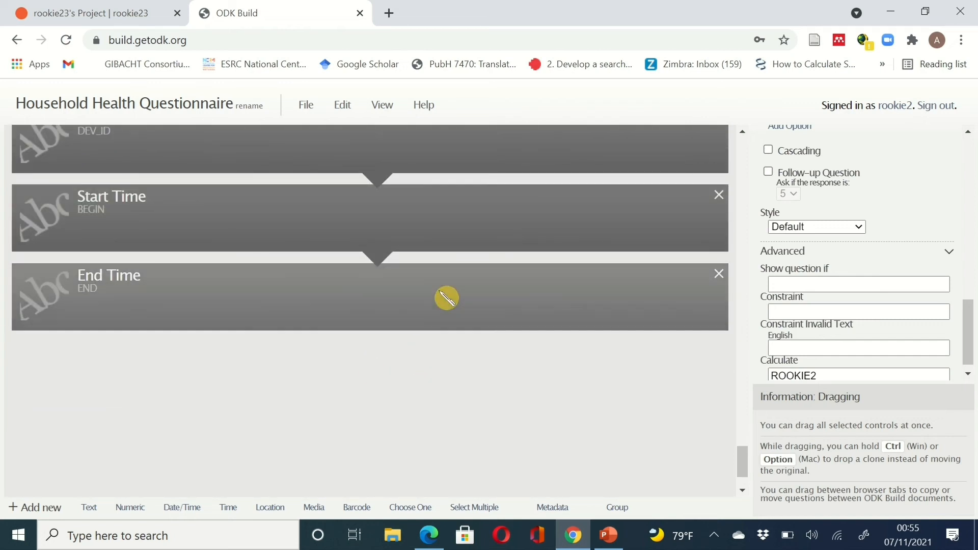
scroll(446, 296, "up", 2)
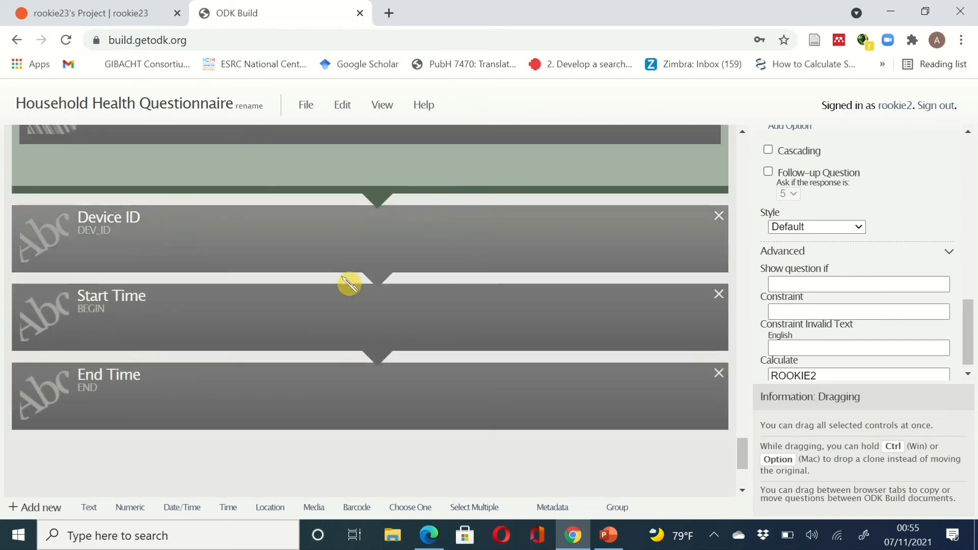
left_click(310, 235)
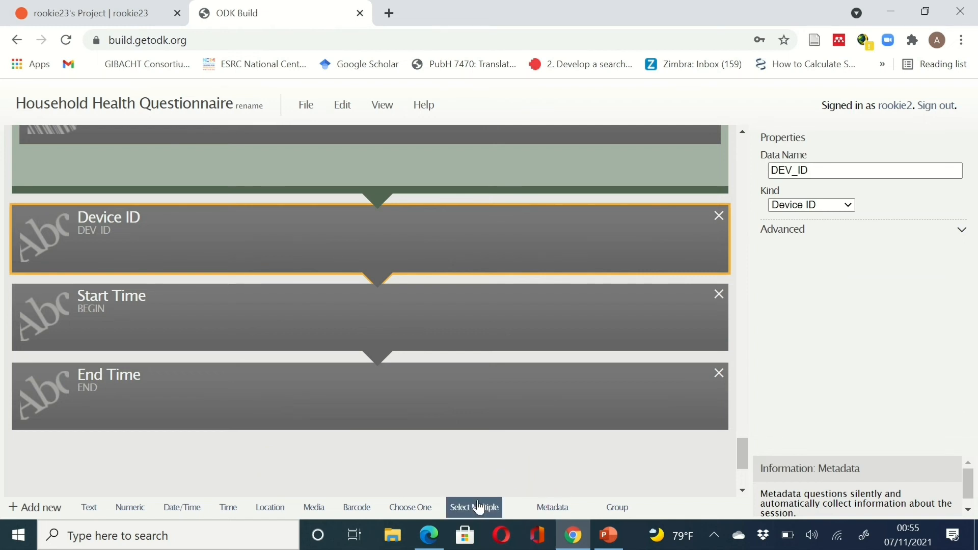
- Add a new text question at the end and give it the data name THANKS
left_click(83, 517)
left_click(586, 544)
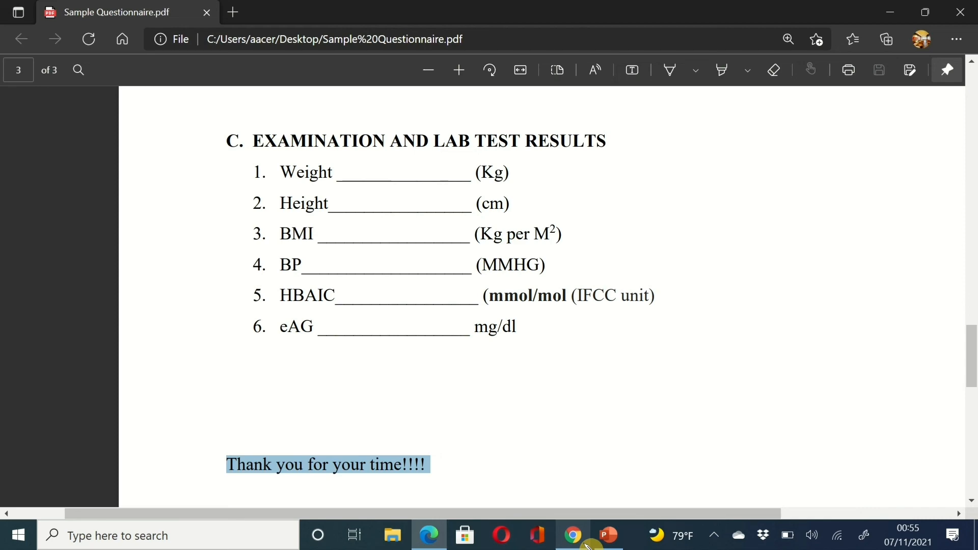
left_click(588, 544)
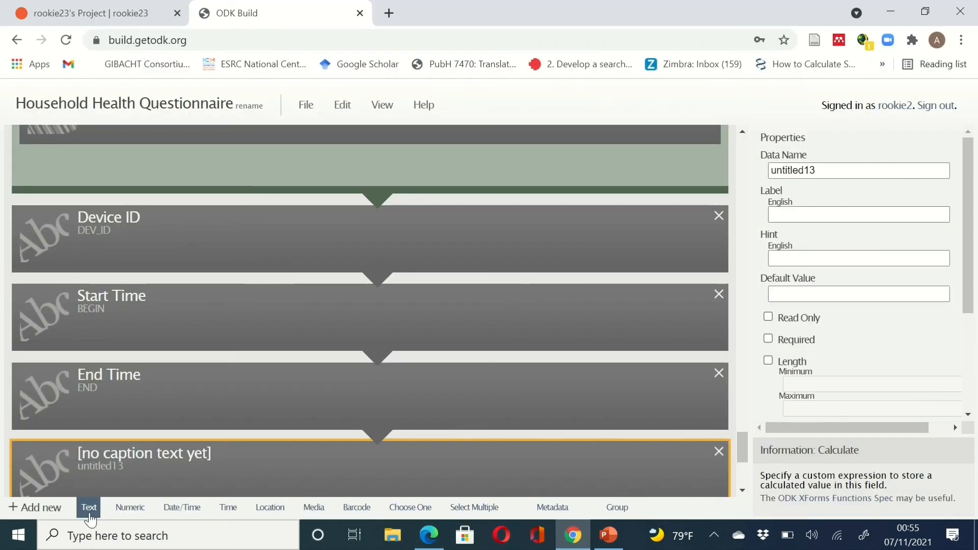
left_click(872, 166)
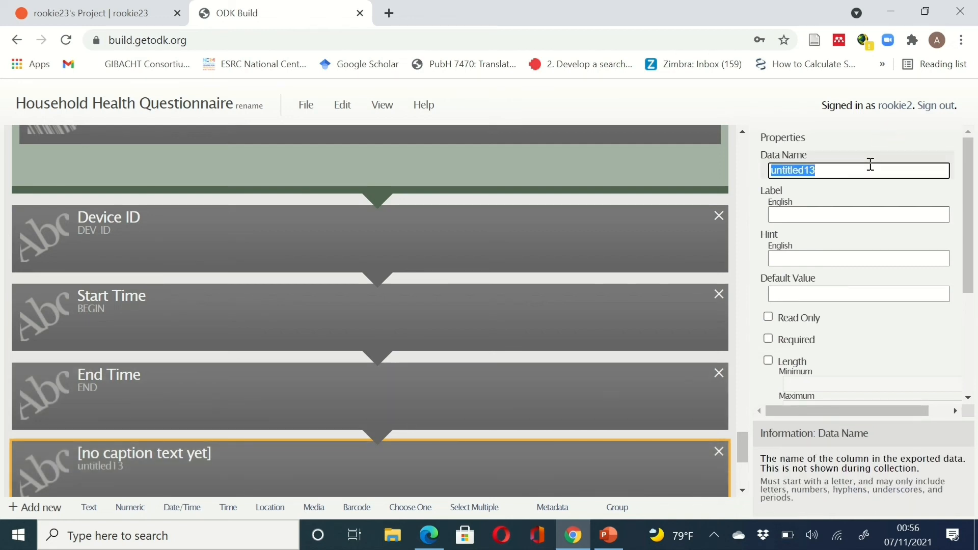
type("THANKS")
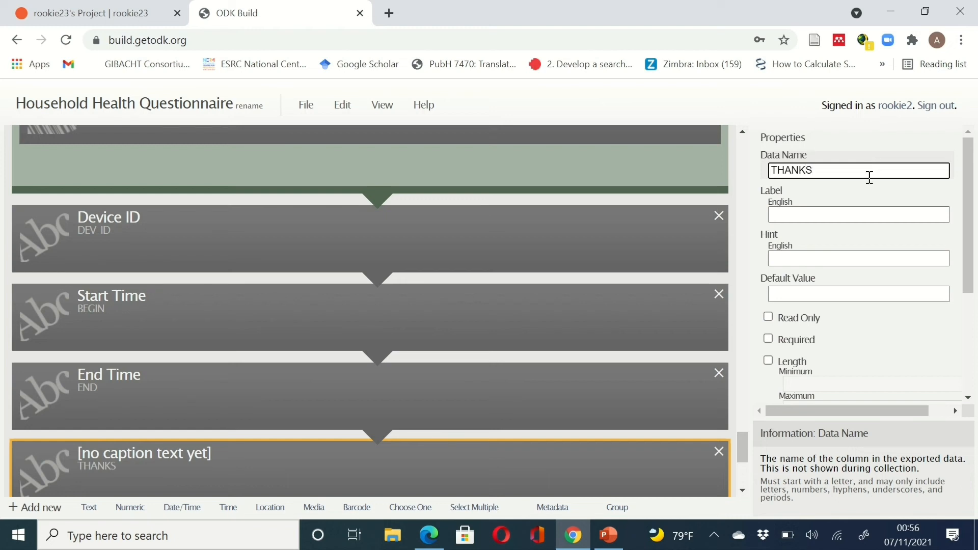
- Label it 'Thank you for your time!!!!' and make it read only
left_click(868, 215)
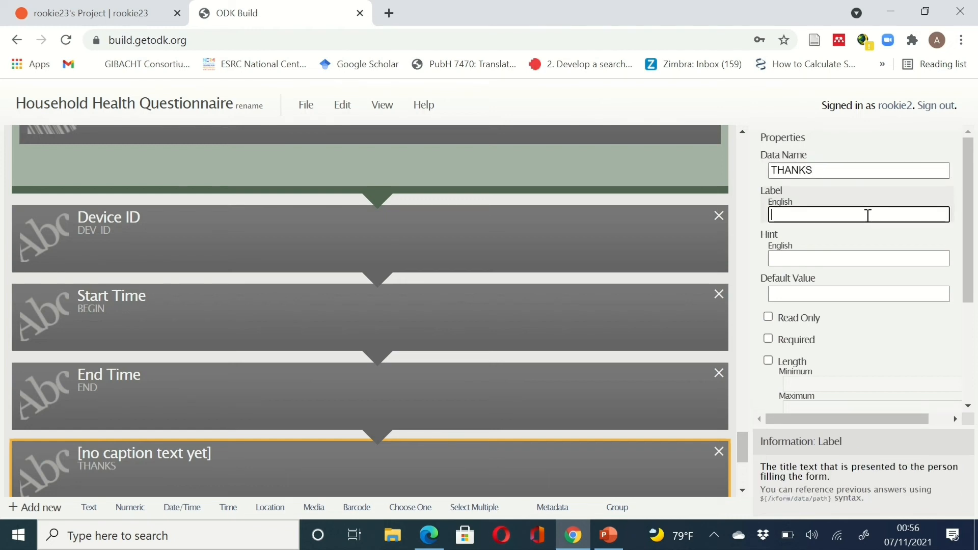
type("Thank you for your time!!!!")
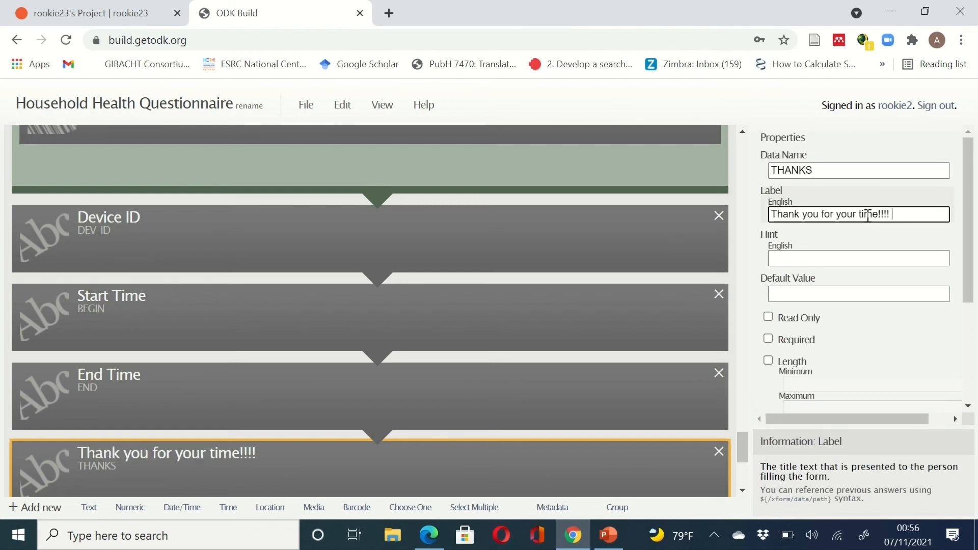
left_click(768, 316)
scroll(566, 474, "down", 2)
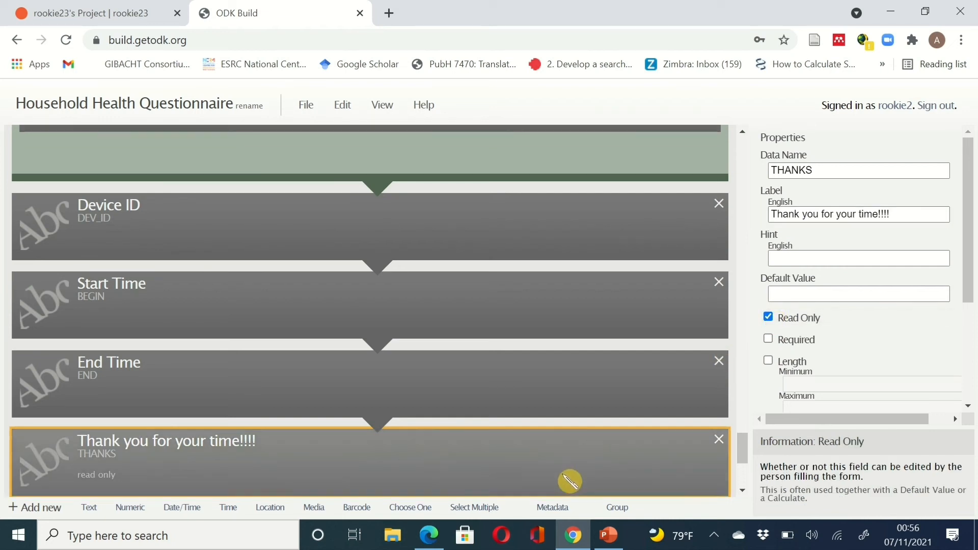
scroll(563, 475, "down", 1)
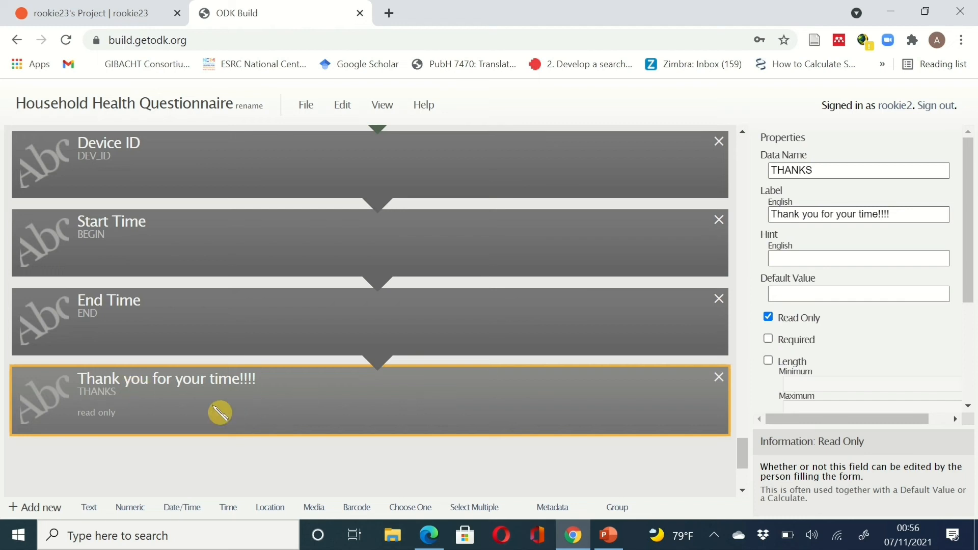
scroll(292, 326, "up", 3)
scroll(294, 327, "down", 3)
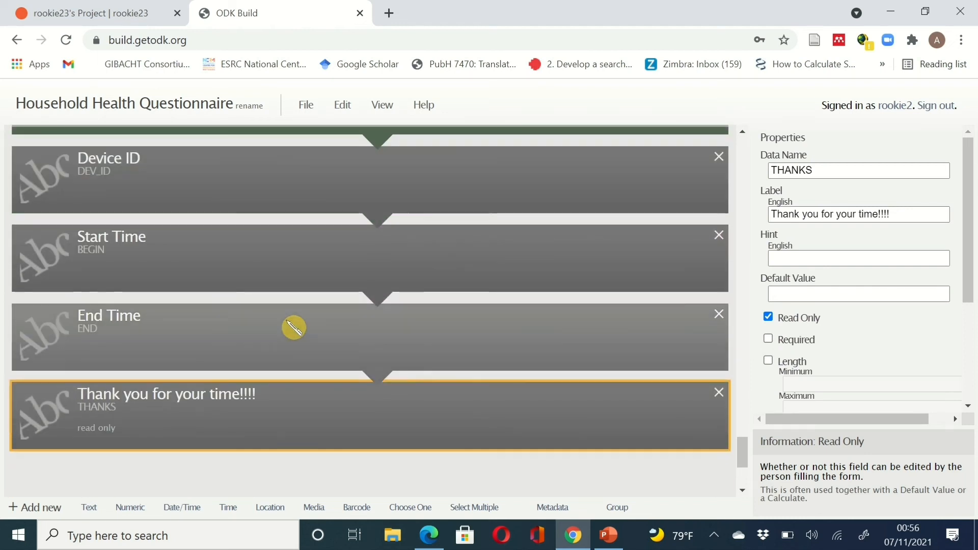
scroll(277, 404, "down", 1)
scroll(277, 405, "up", 10)
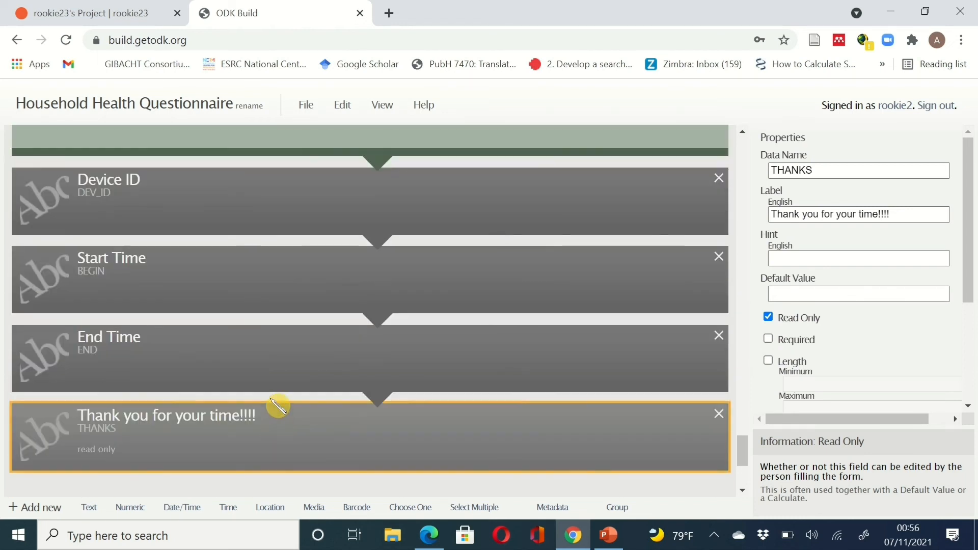
scroll(278, 406, "up", 20)
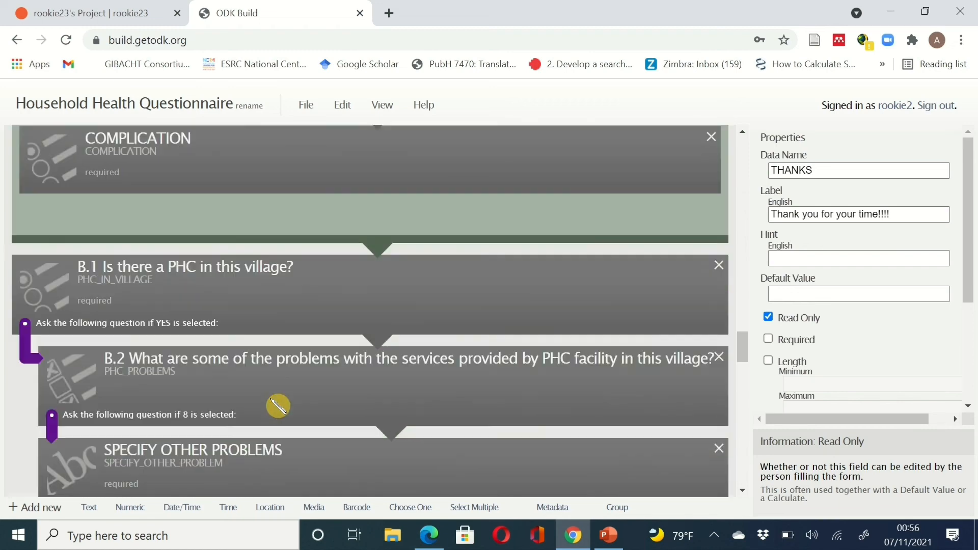
scroll(277, 406, "up", 3)
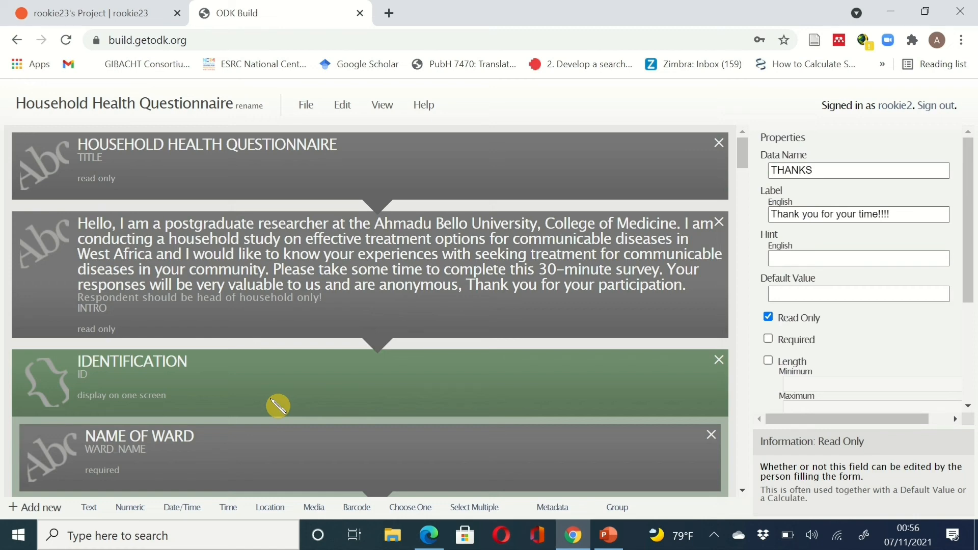
- Export the Household Health Questionnaire to XML, review the output, and download the file
left_click(305, 107)
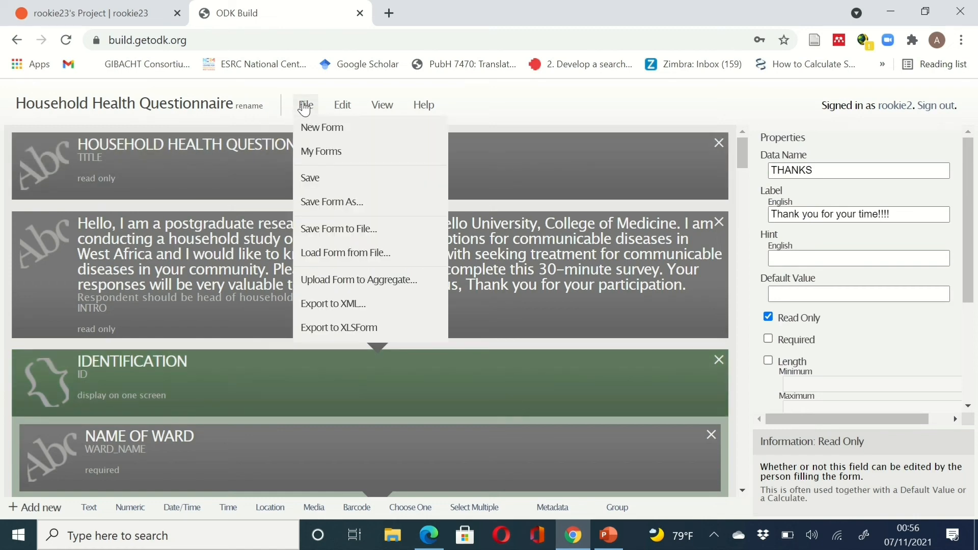
left_click(338, 306)
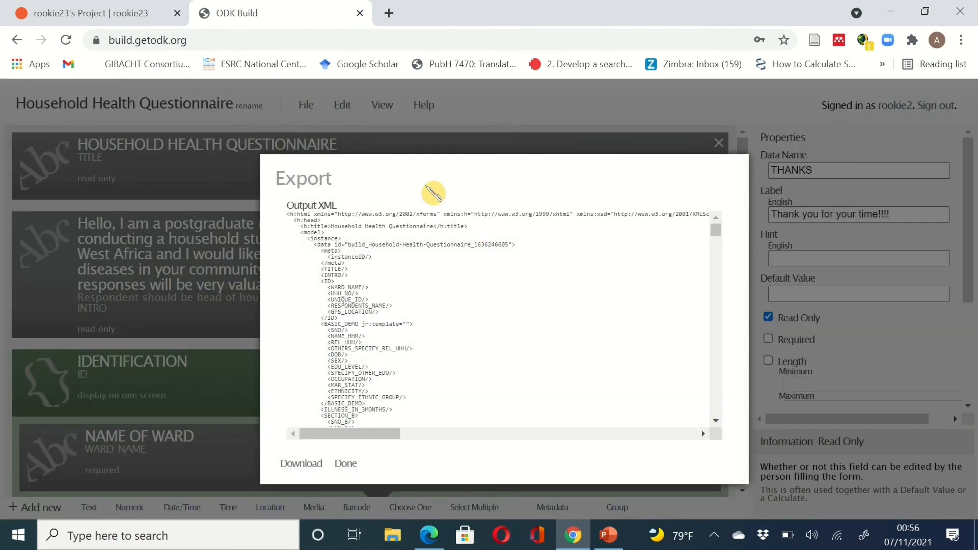
scroll(564, 357, "down", 10)
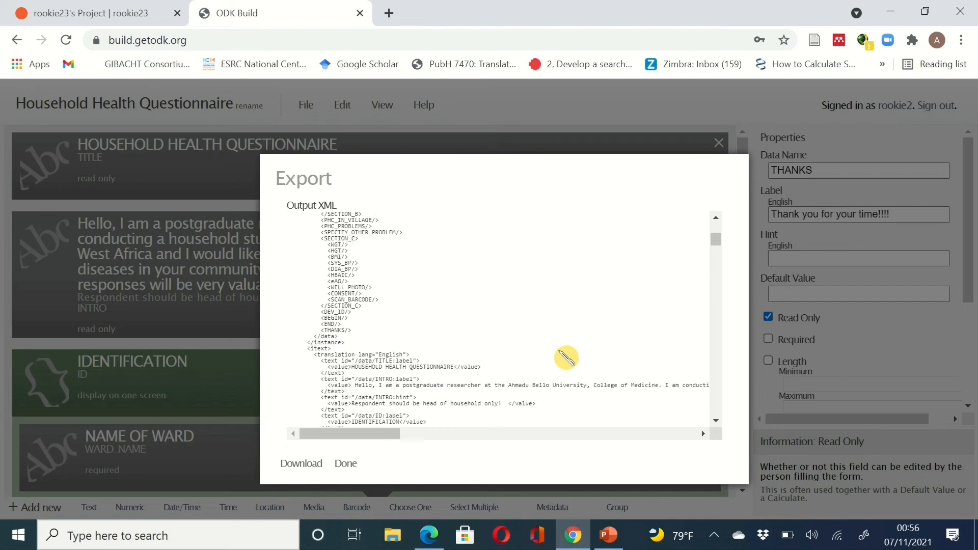
scroll(560, 352, "down", 20)
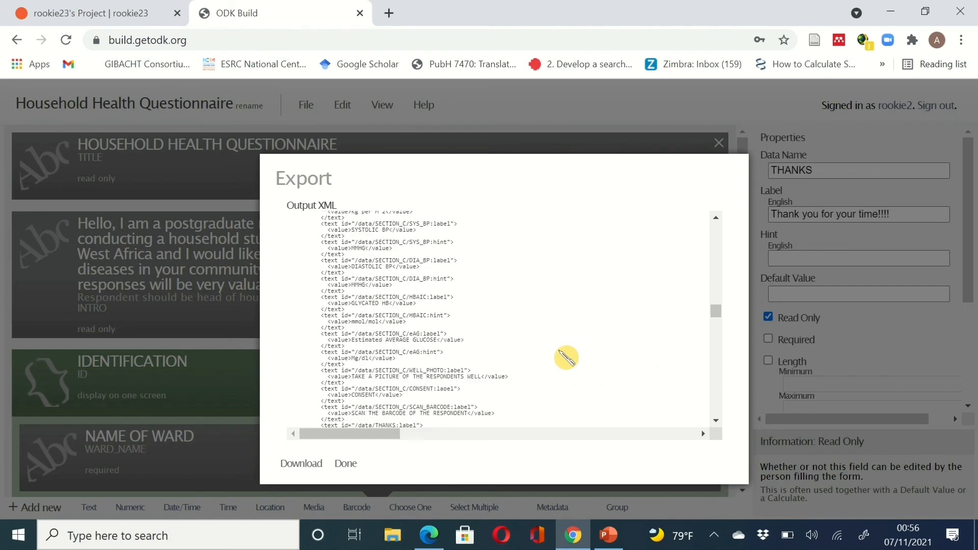
scroll(565, 356, "down", 10)
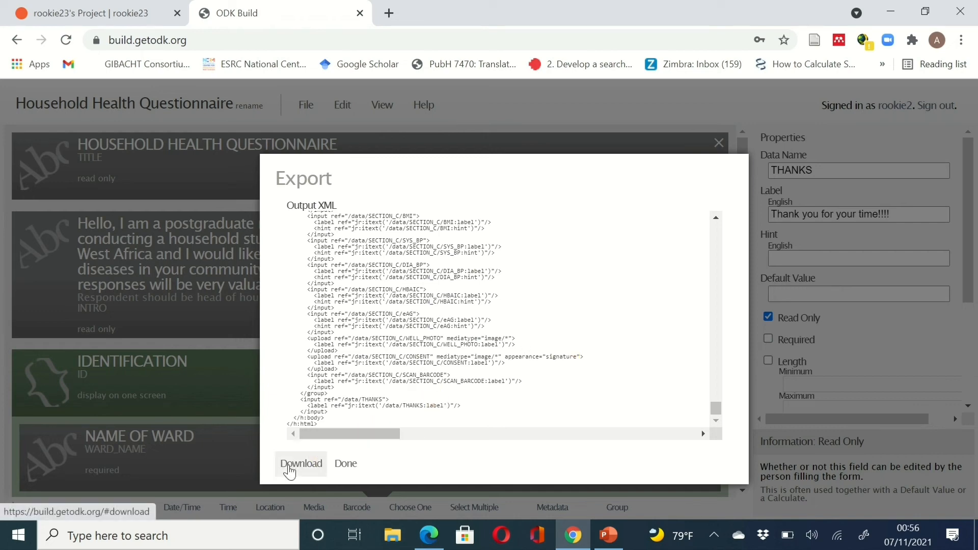
left_click(288, 467)
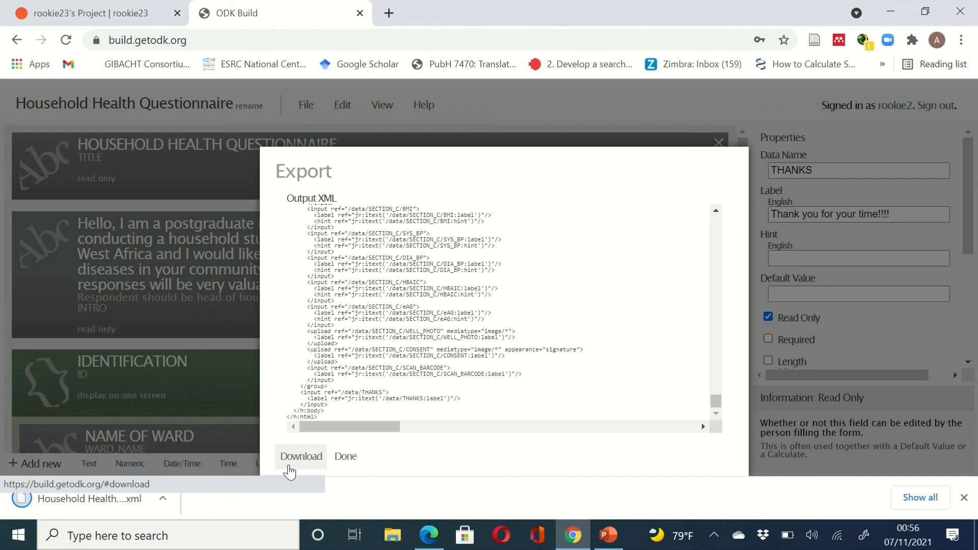
left_click(163, 499)
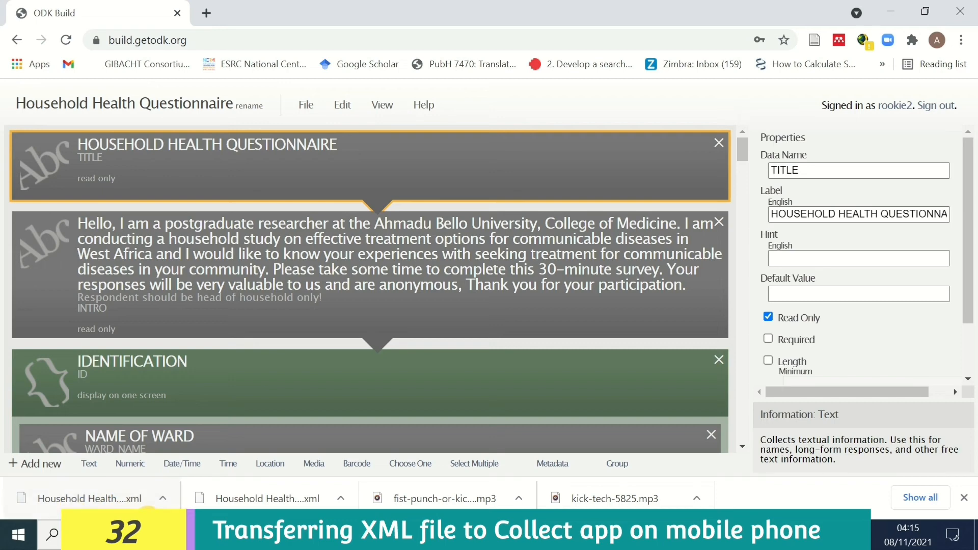
- Reveal Household Health Questionnaire (2).xml in the Downloads folder and copy the file
left_click(162, 500)
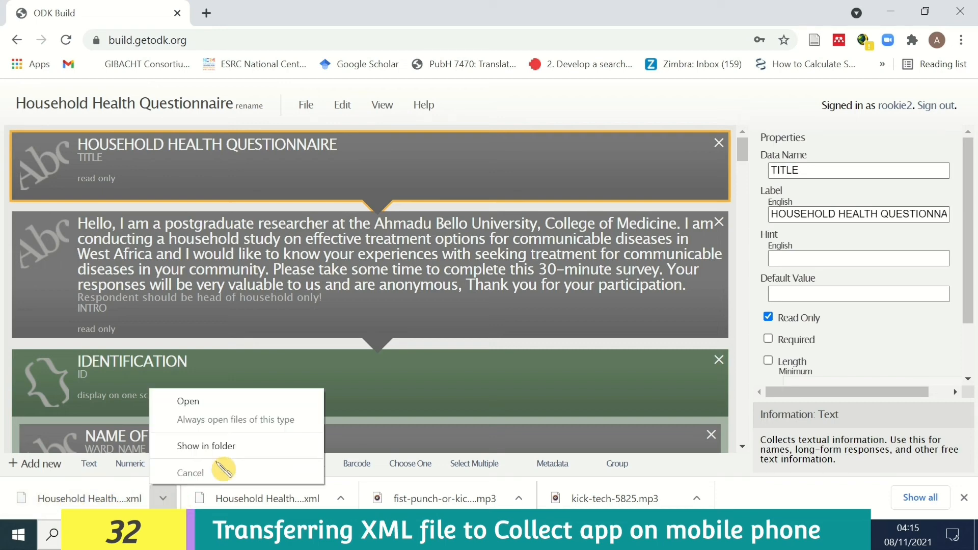
left_click(246, 451)
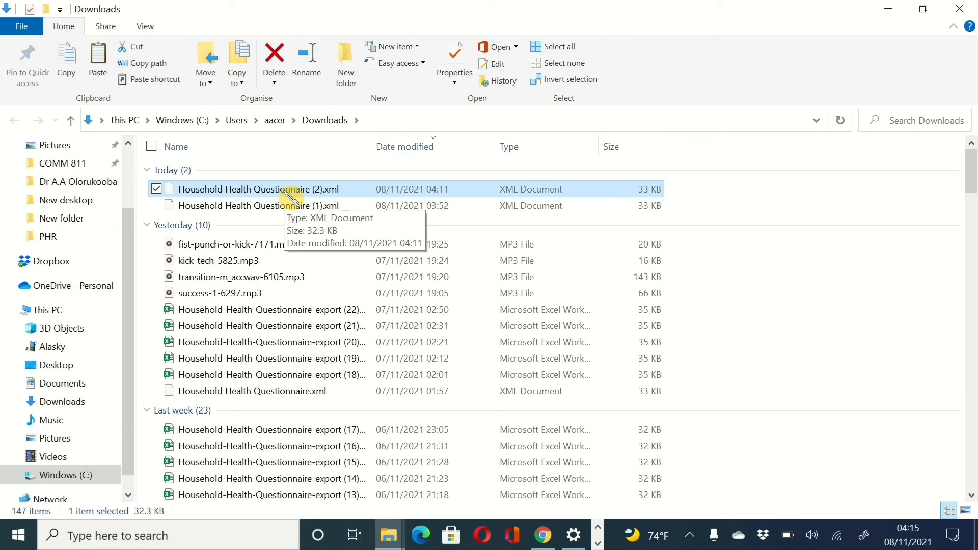
right_click(292, 196)
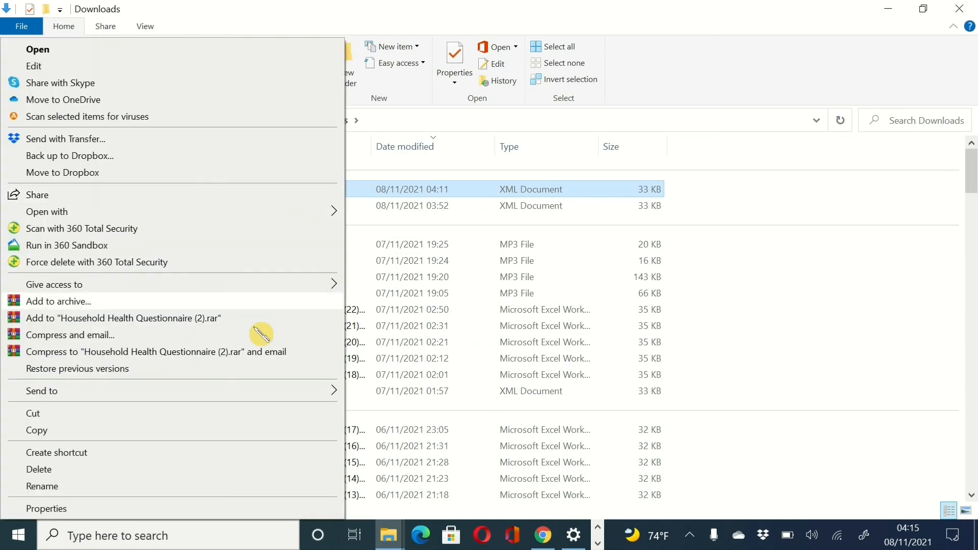
left_click(249, 434)
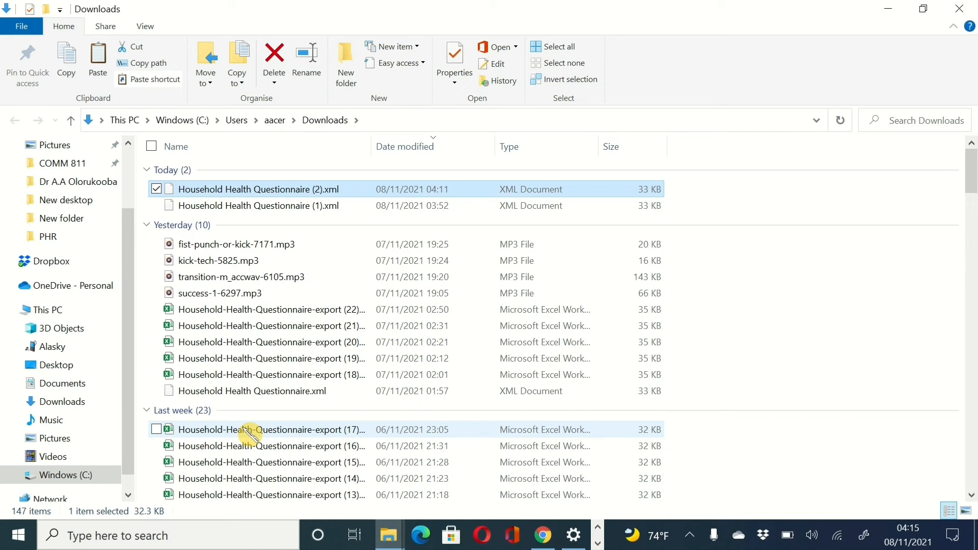
- Browse the connected phone's storage into the Android > data folder
left_click(64, 354)
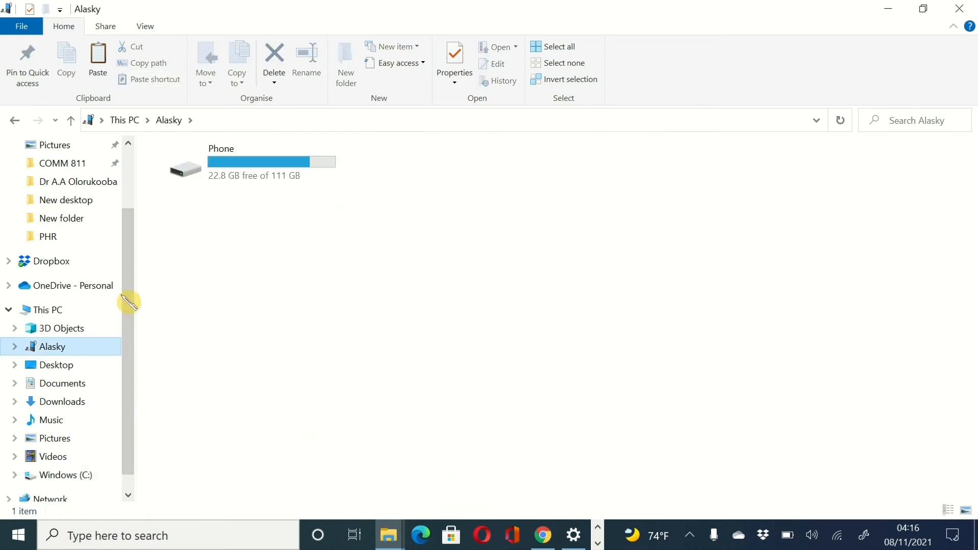
left_click(273, 162)
double_click(271, 162)
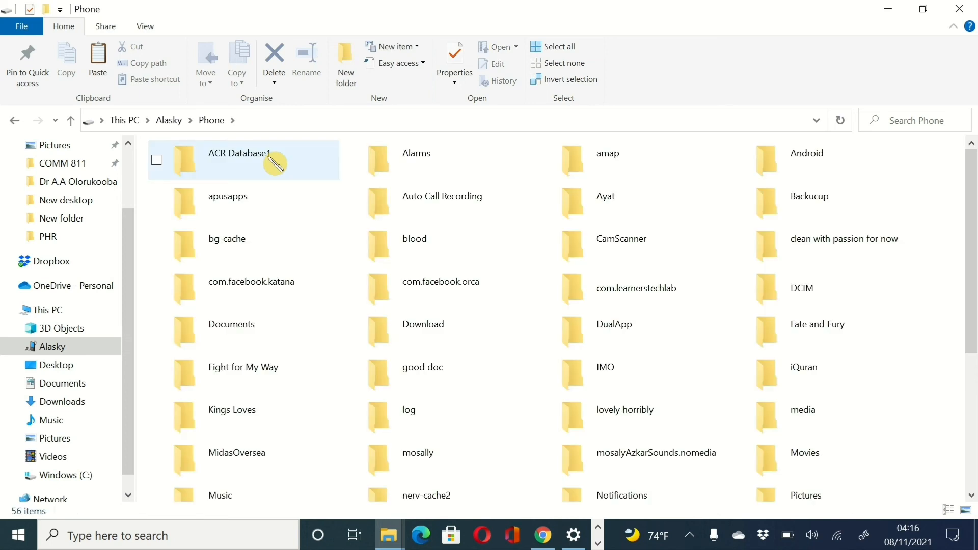
double_click(766, 164)
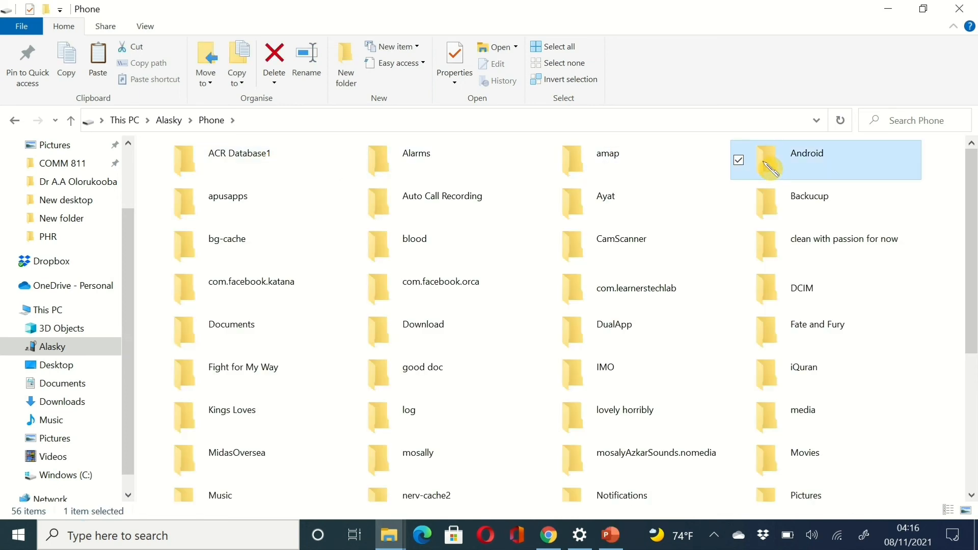
double_click(212, 170)
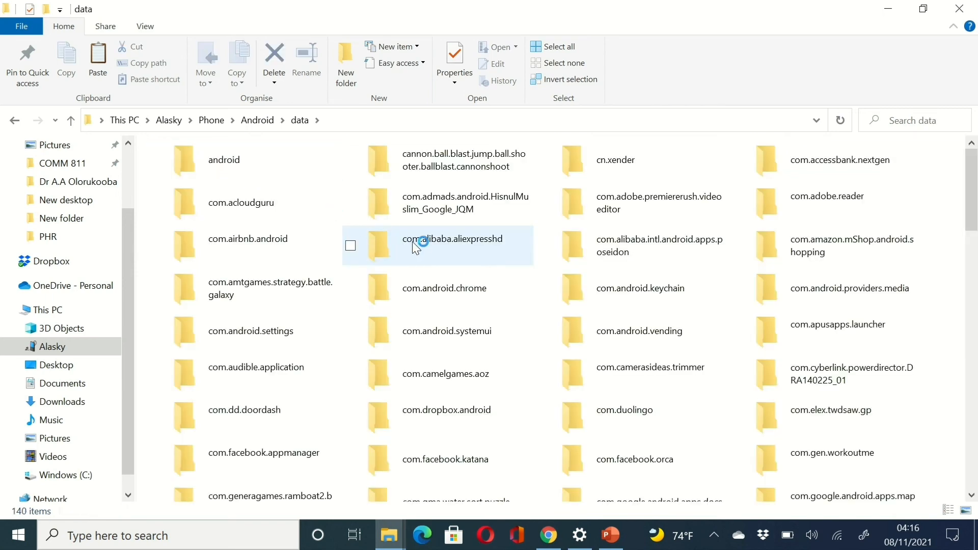
left_click(436, 249)
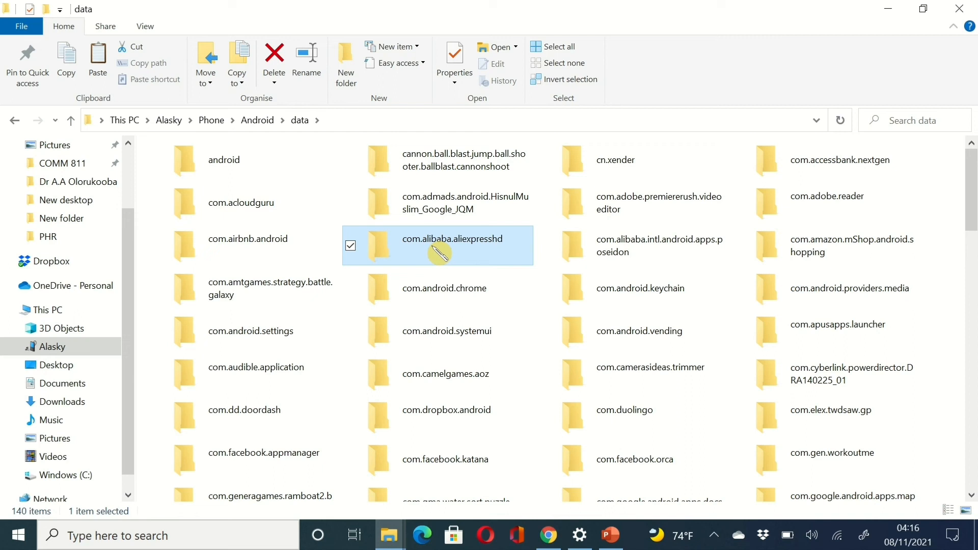
key("End")
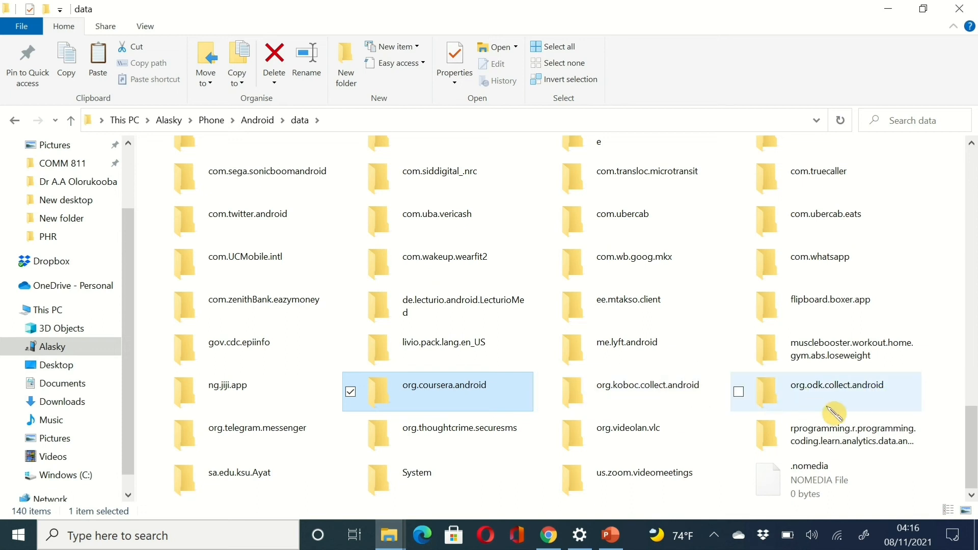
- Paste the XML into org.koboc.collect.android > files > projects > DEMO > forms
double_click(646, 396)
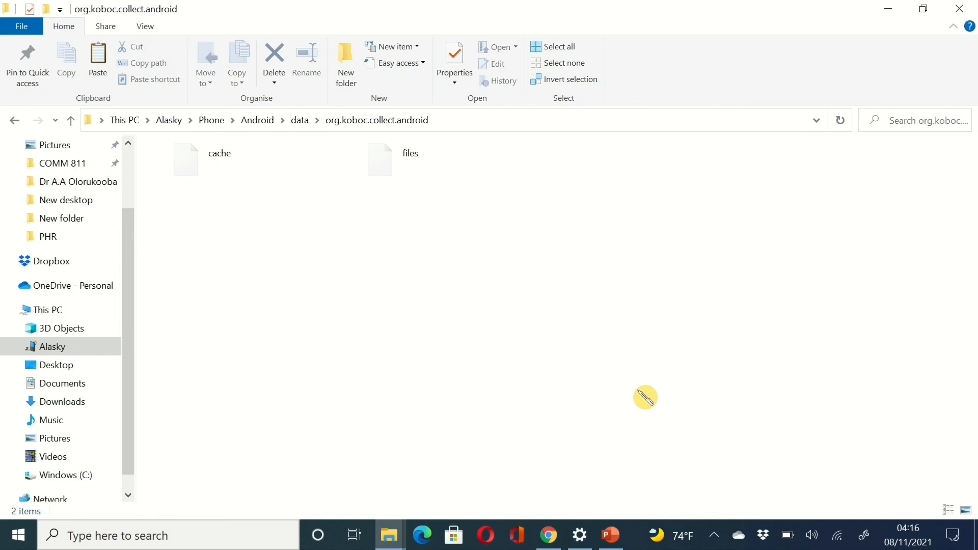
double_click(406, 167)
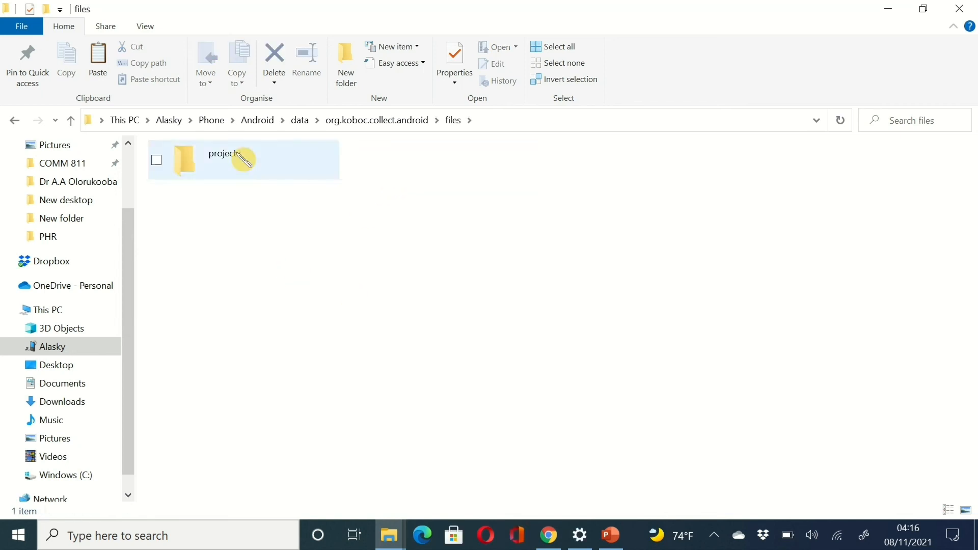
double_click(228, 152)
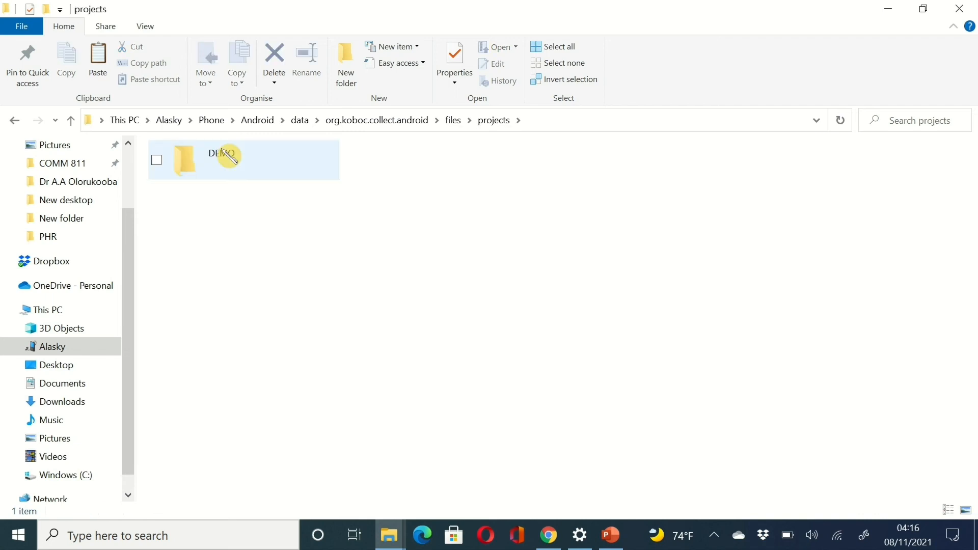
double_click(222, 150)
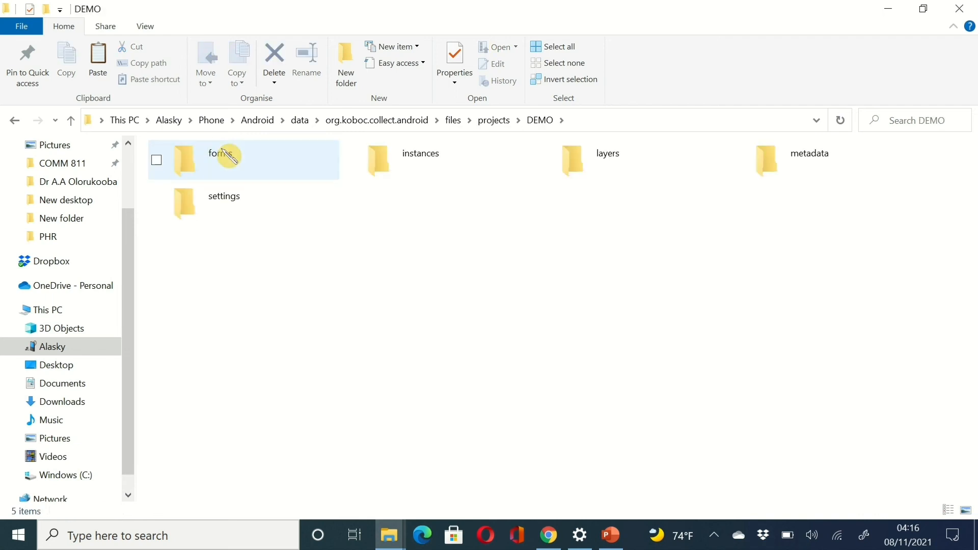
double_click(228, 154)
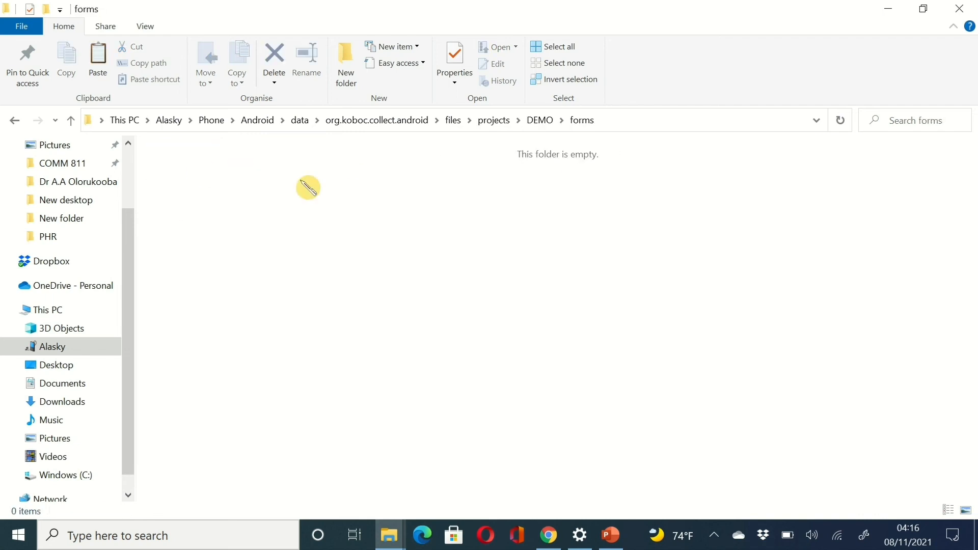
right_click(313, 193)
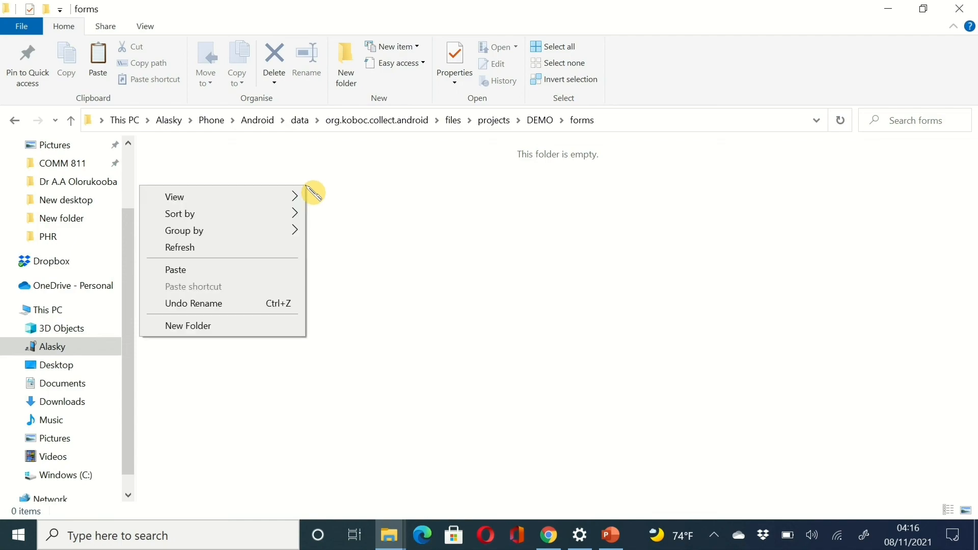
left_click(278, 270)
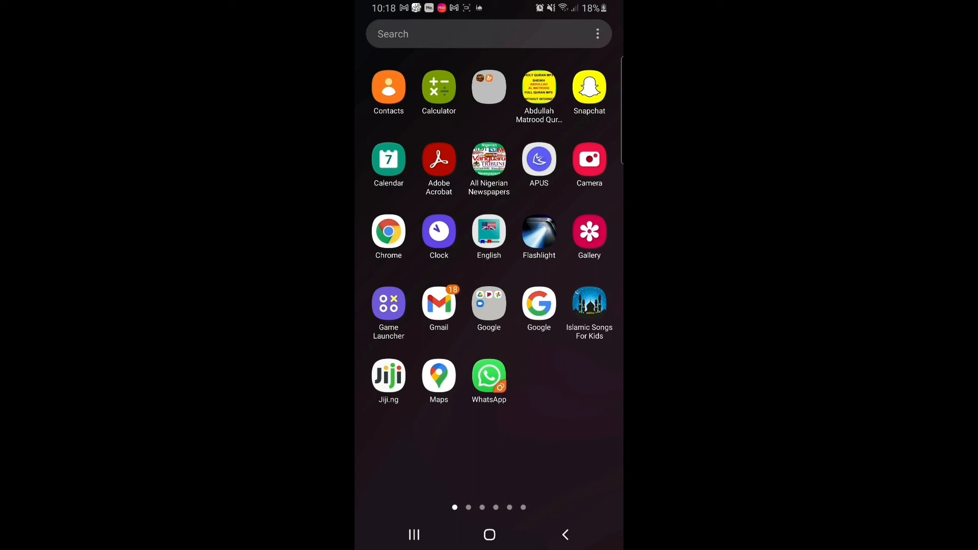
- Find KoboCollect through the phone's app search and launch it
left_click_drag(566, 326, 418, 326)
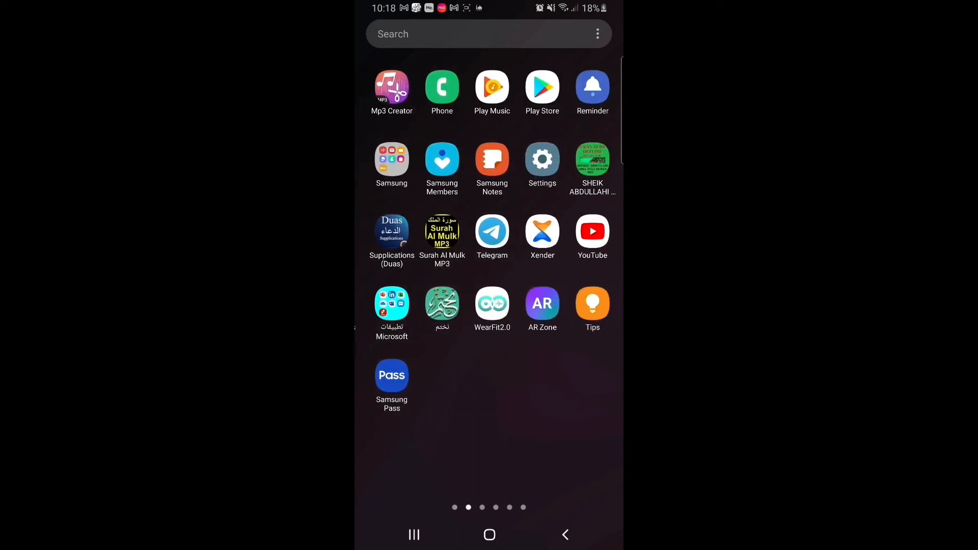
left_click_drag(565, 326, 418, 327)
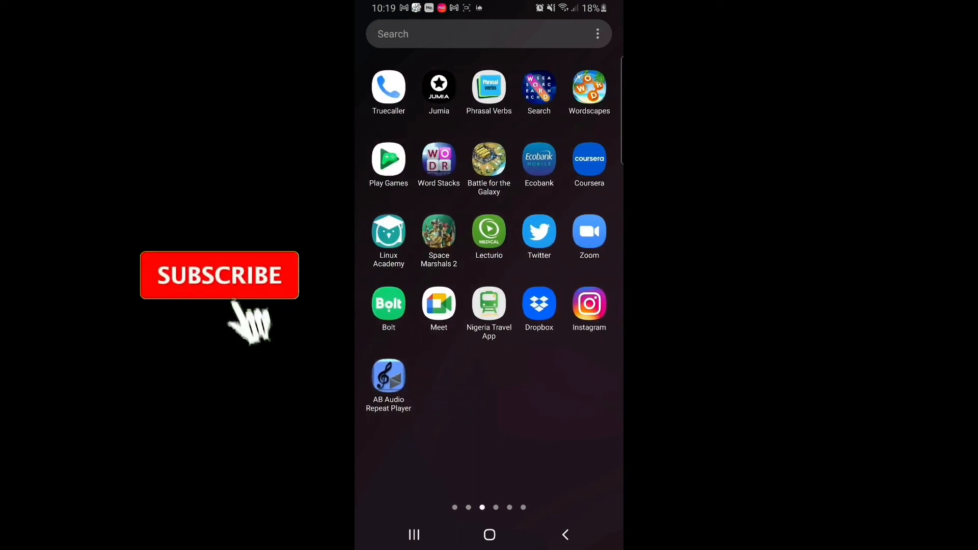
left_click(479, 34)
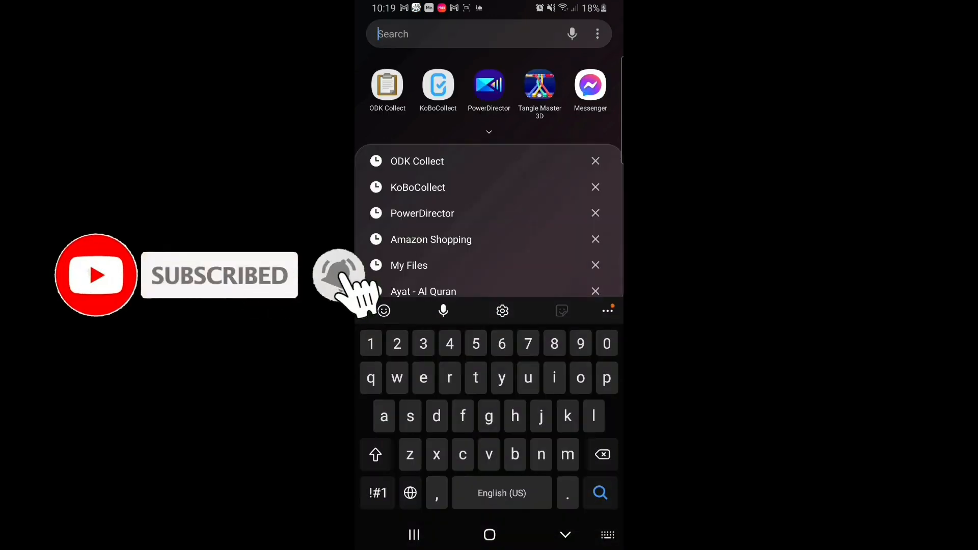
left_click(439, 85)
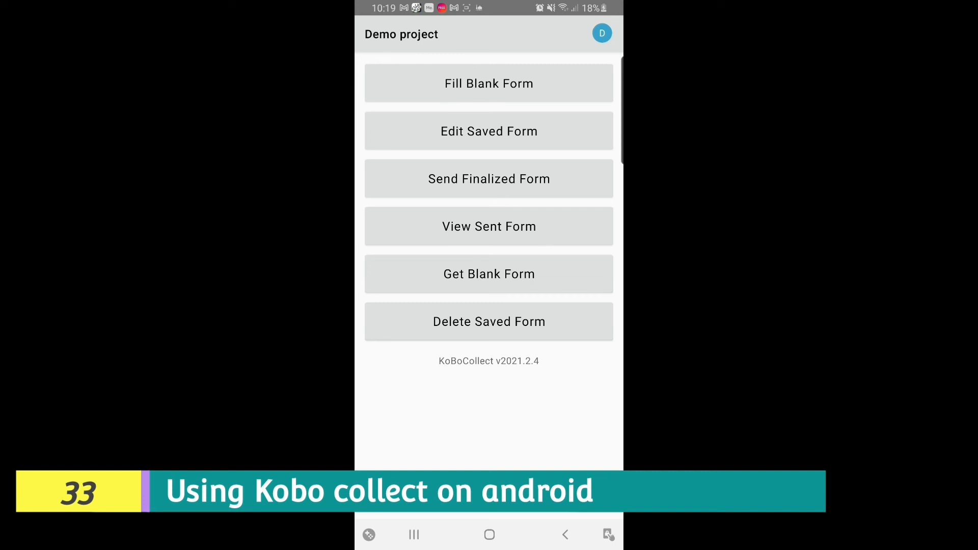
- Start a blank Household Health Questionnaire and advance past the title and introduction pages
left_click(489, 84)
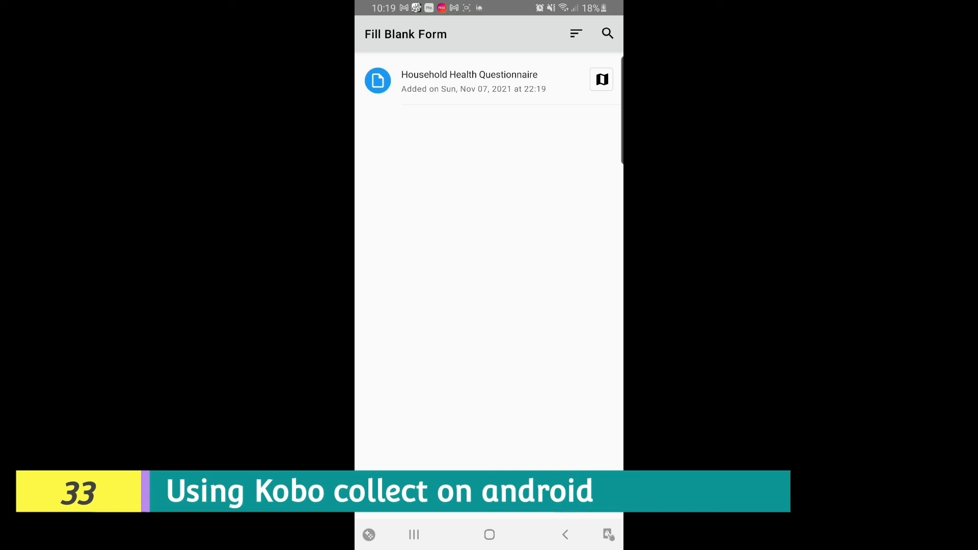
left_click(470, 81)
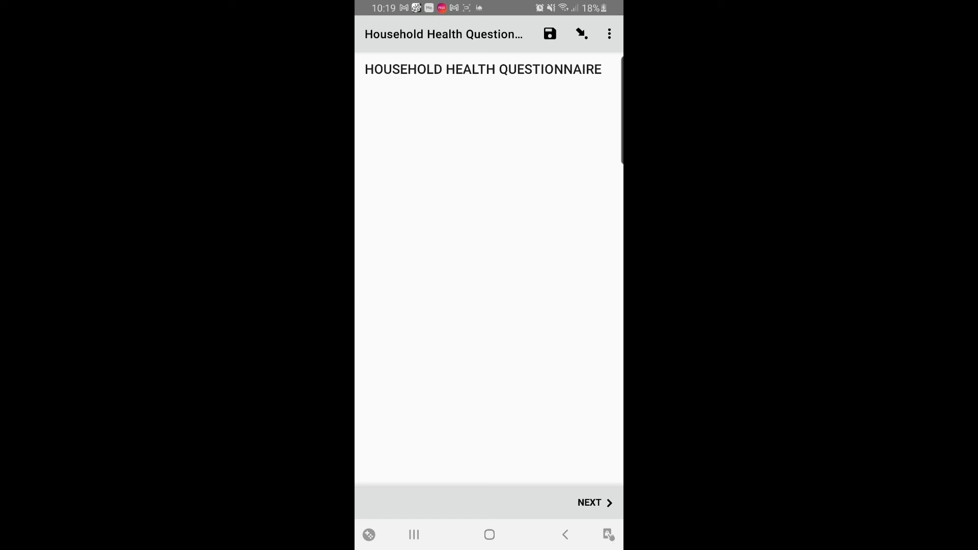
left_click(595, 503)
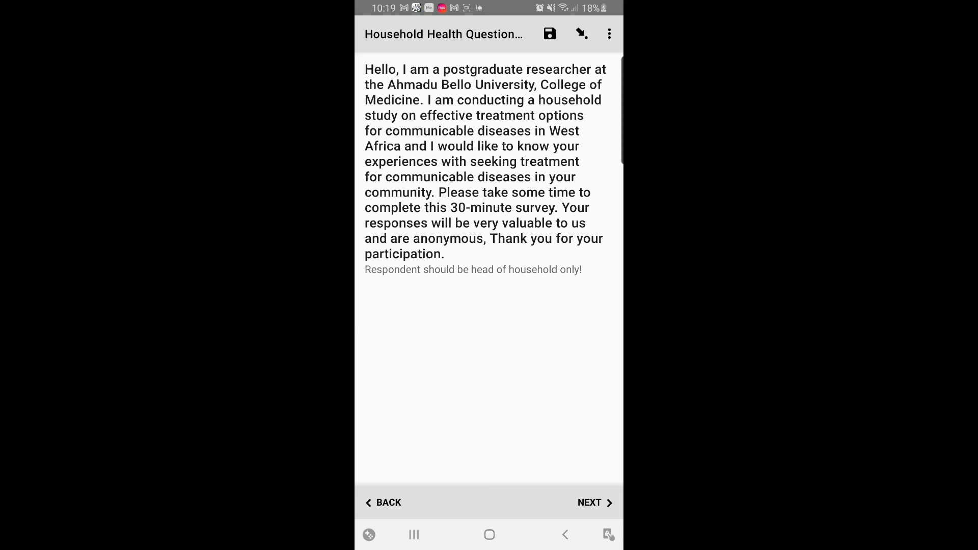
left_click(595, 503)
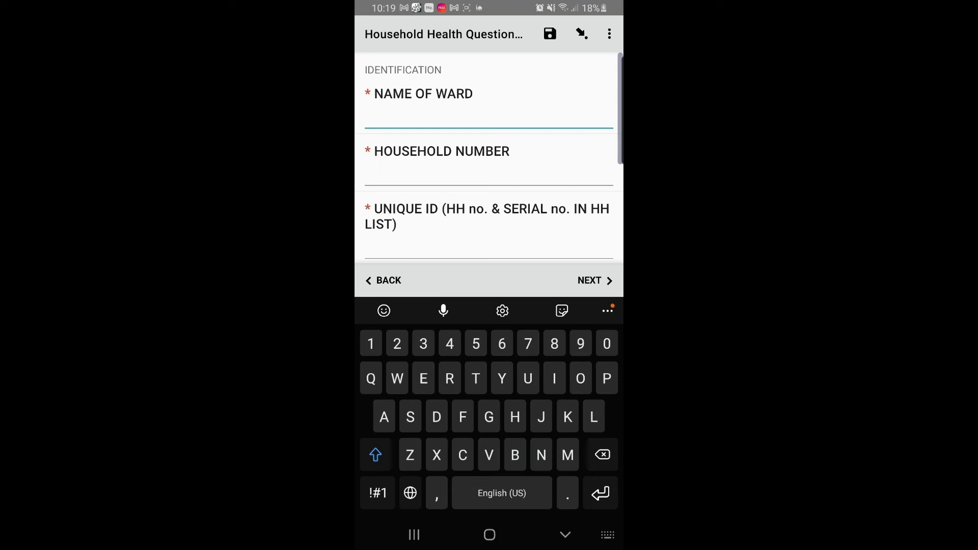
- Enter ward Zango and household number A015
type("Zan")
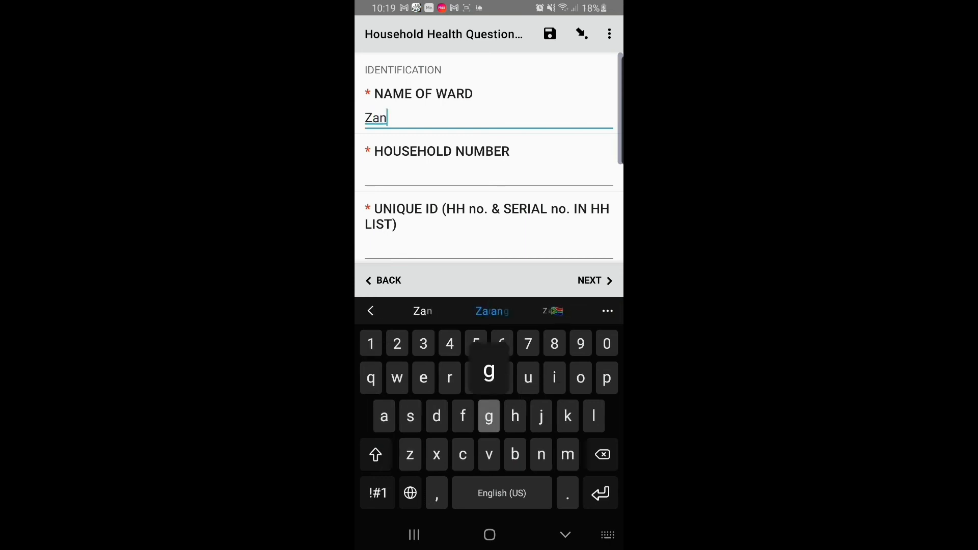
type("go")
key("Return")
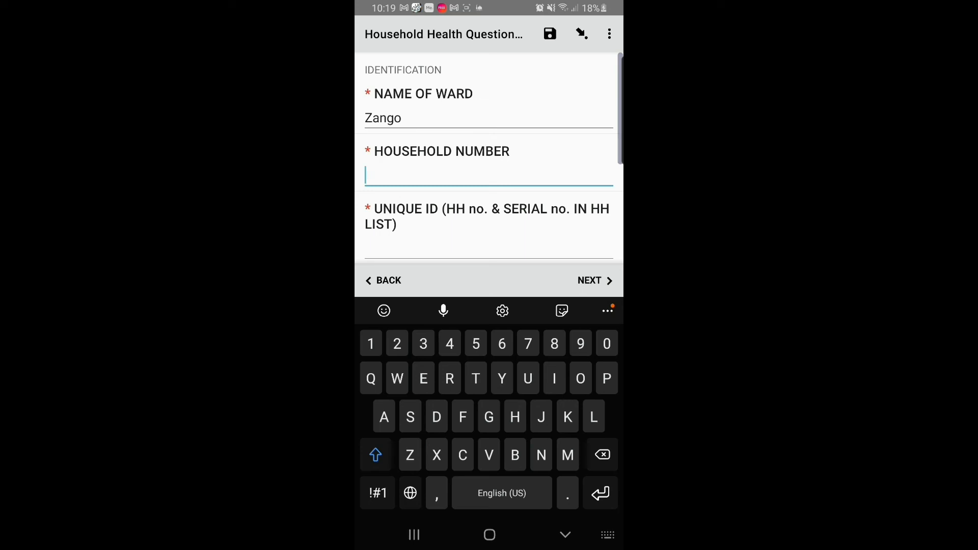
type("A")
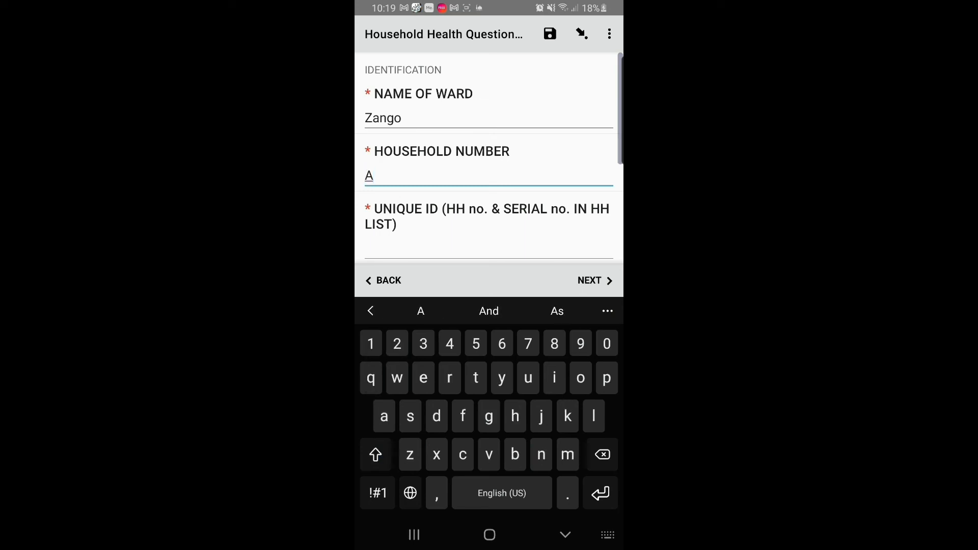
type("015")
left_click(489, 247)
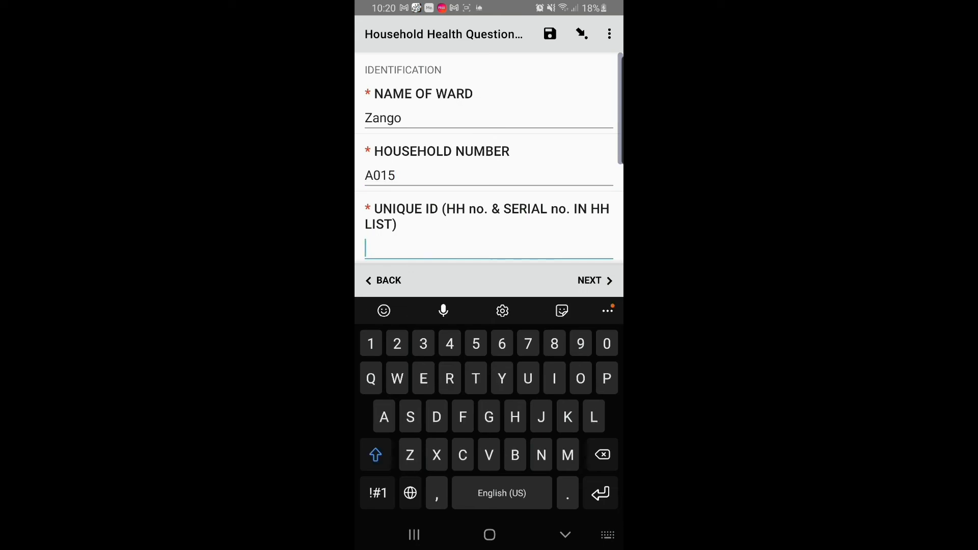
- Enter unique ID A15C and the respondent's name
type("Rou")
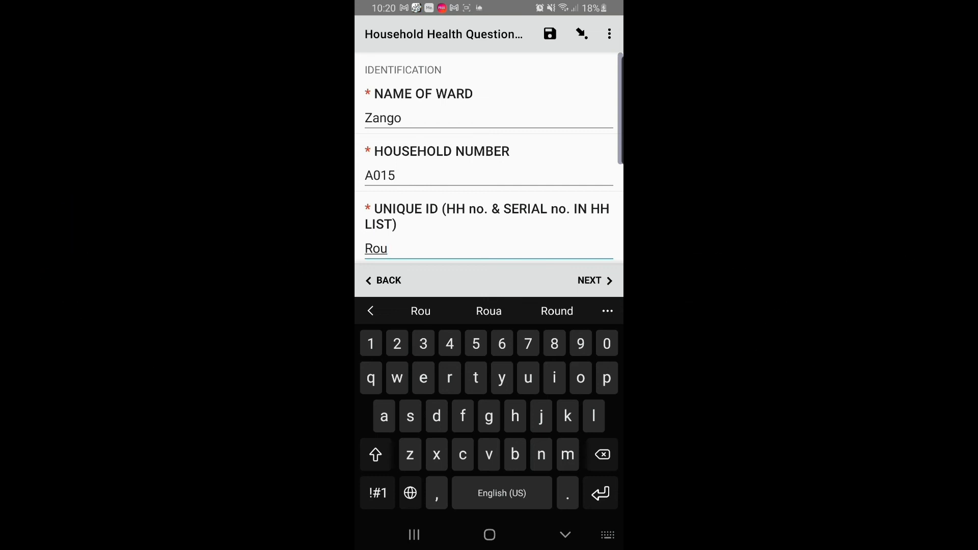
key("BackSpace")
key("BackSpace")
key("BackSpace")
type("A15")
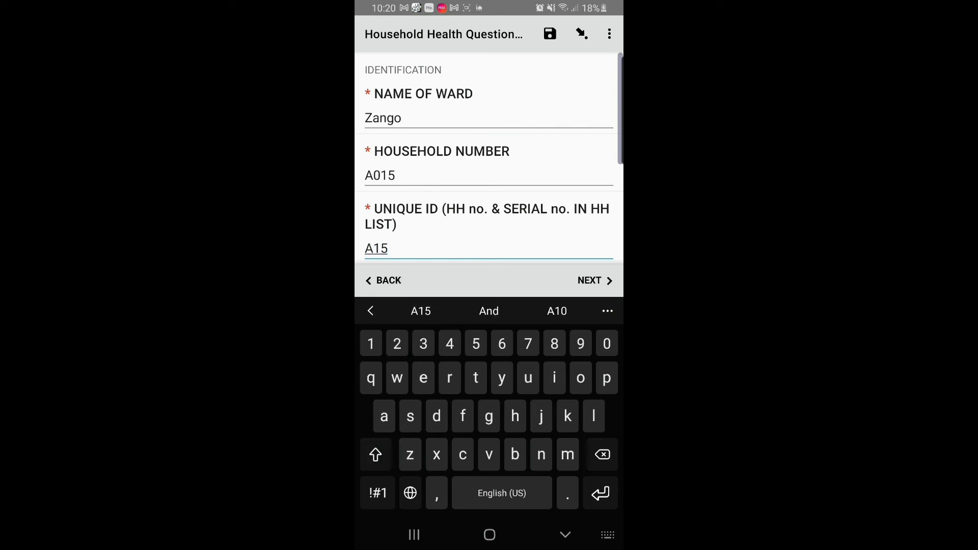
type("c")
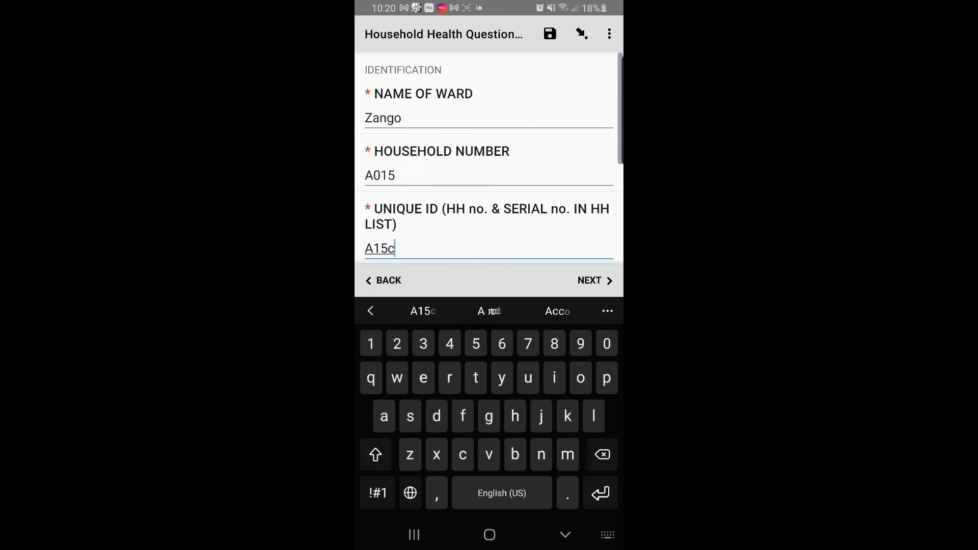
key("BackSpace")
type("C")
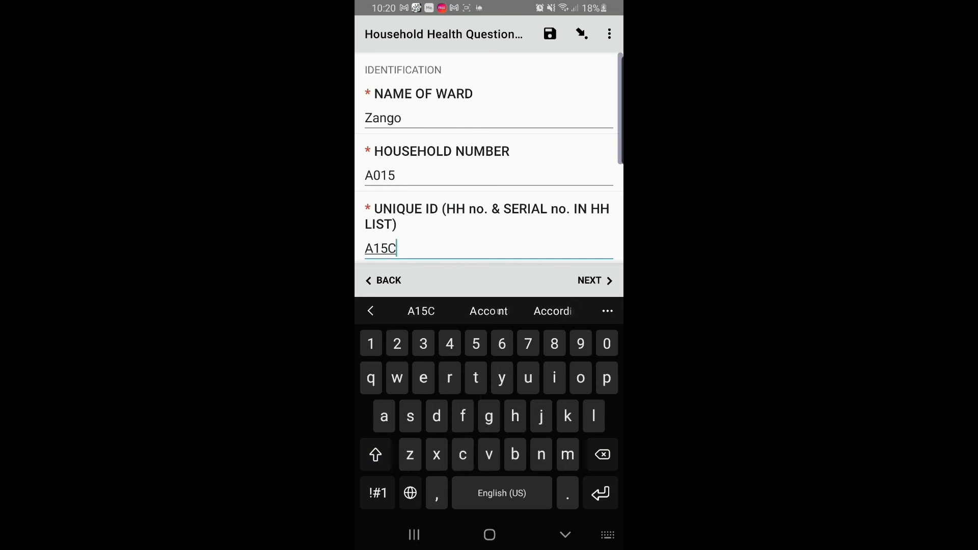
key("Return")
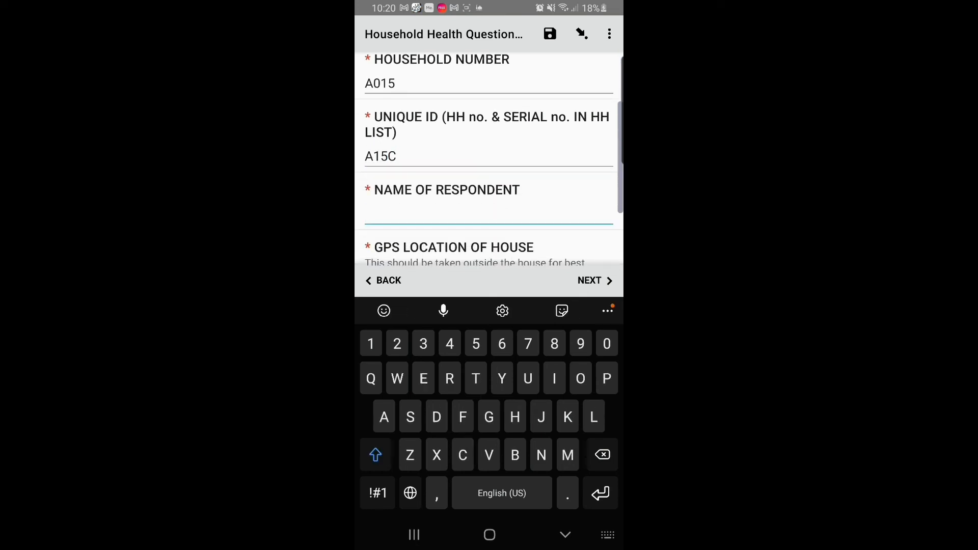
type("Mallam ")
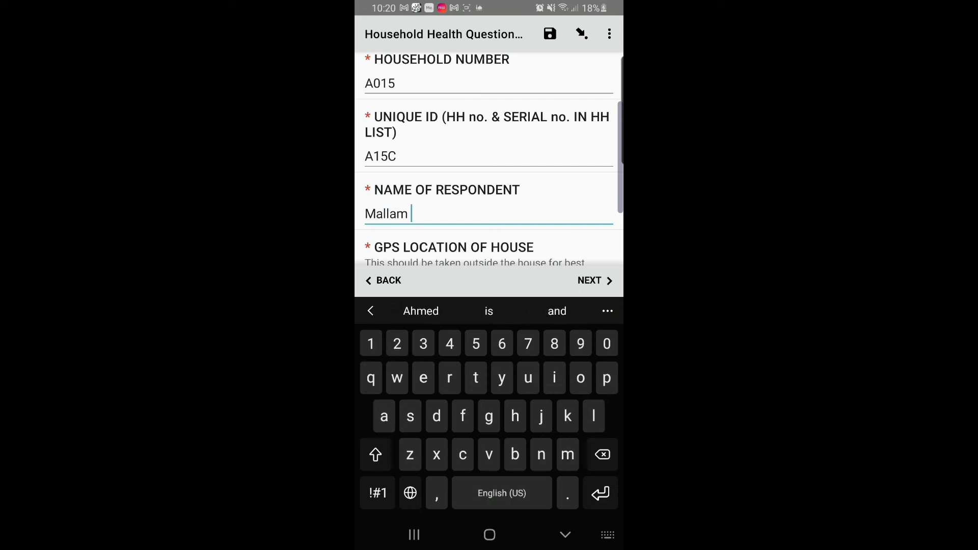
type("Gambo")
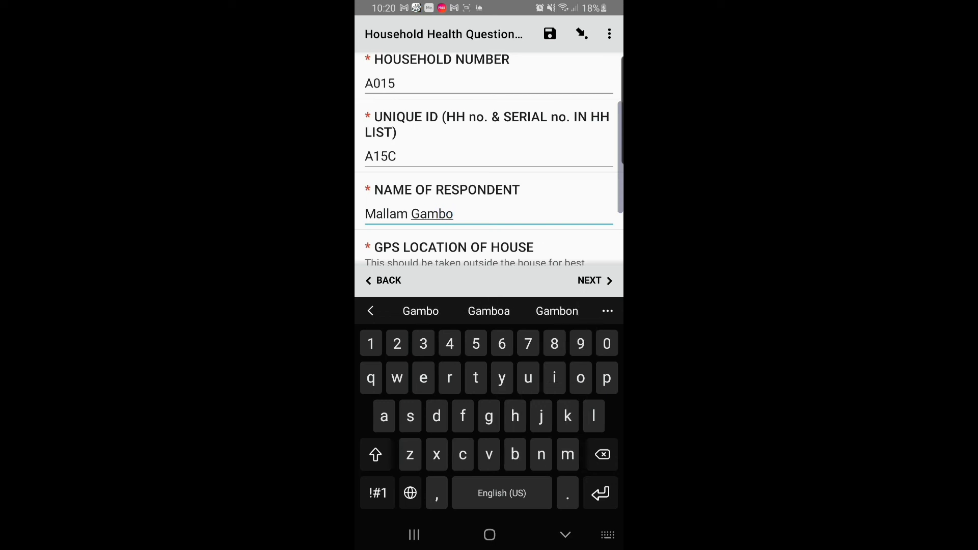
scroll(489, 159, "down", 2)
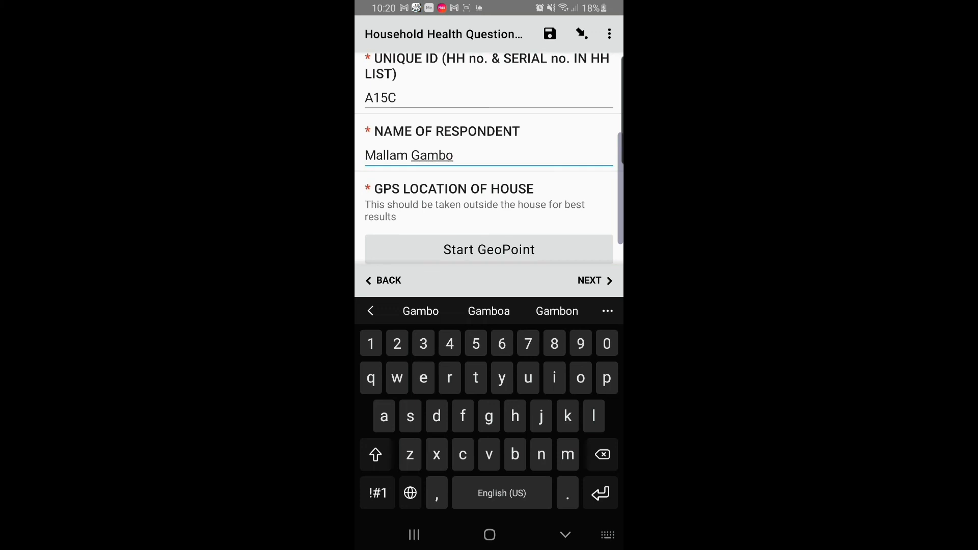
scroll(490, 178, "down", 1)
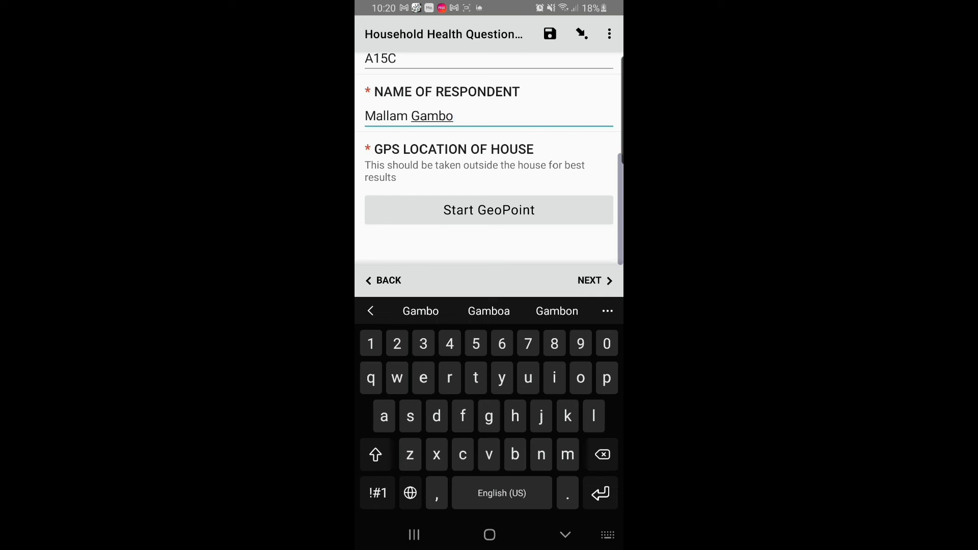
- Capture and save the house's GPS point at 13.25 m accuracy, then advance
left_click(489, 210)
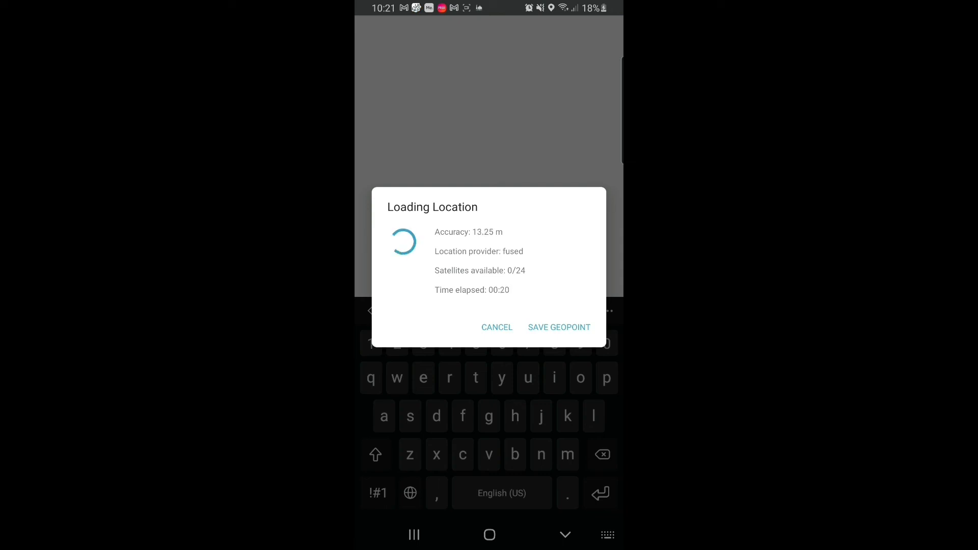
left_click(560, 328)
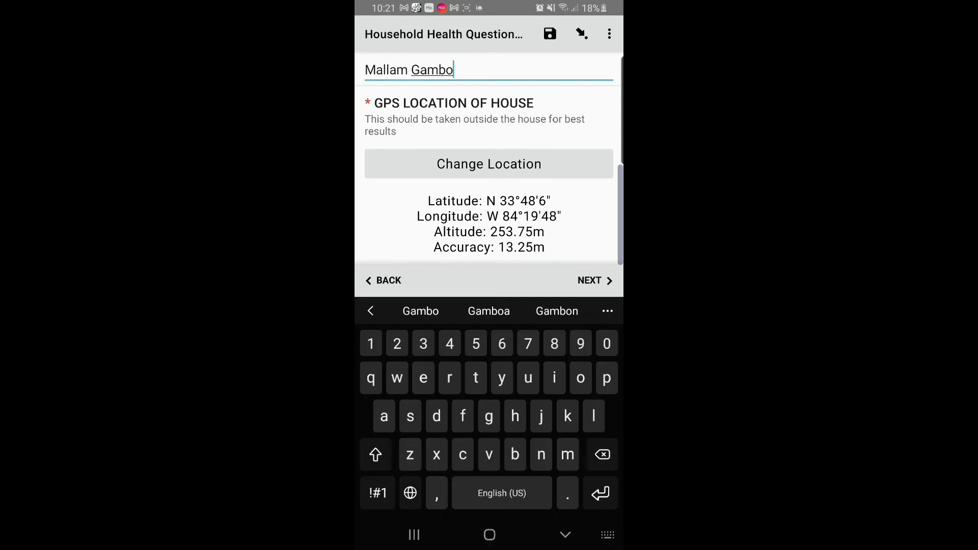
left_click(594, 281)
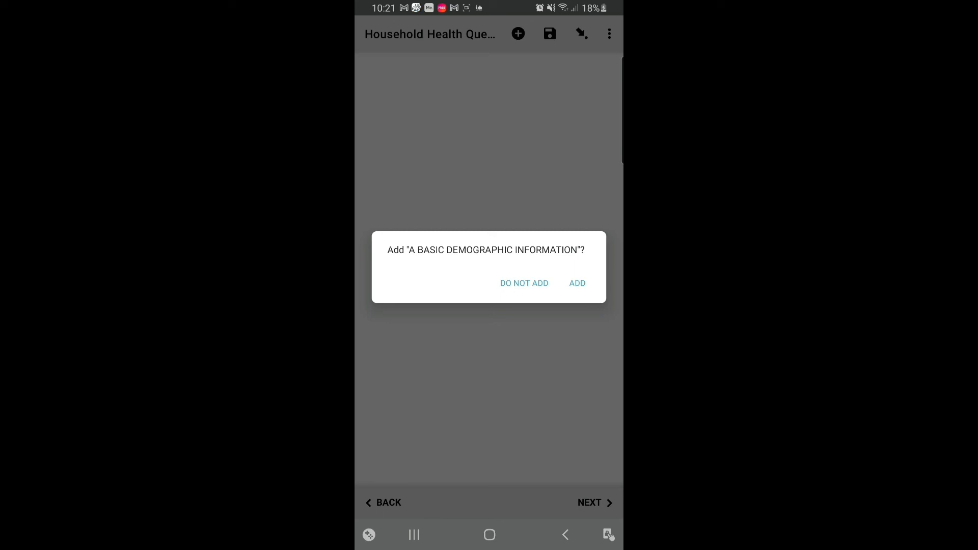
- Add a demographic entry with serial 1, the member's name, and relationship HHH
left_click(577, 283)
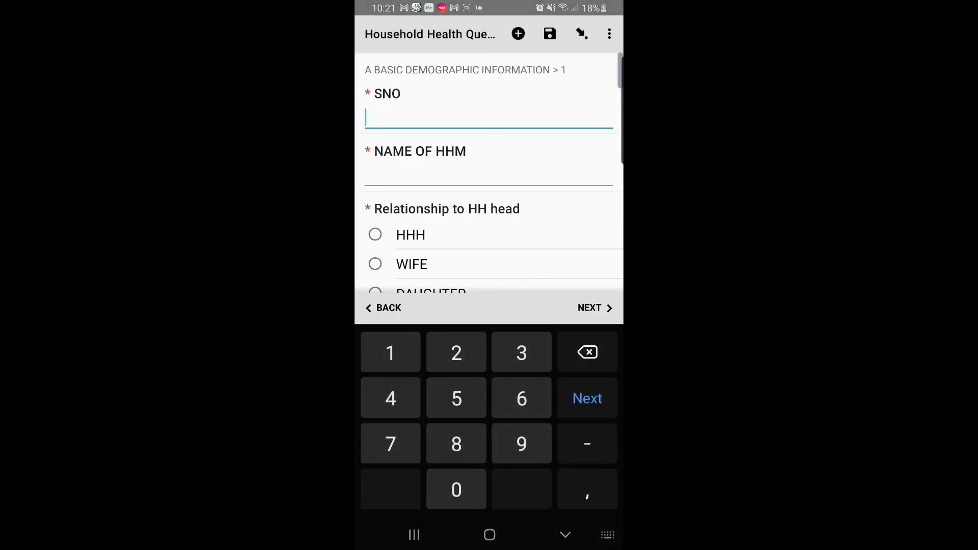
type("1")
key("Return")
type("M")
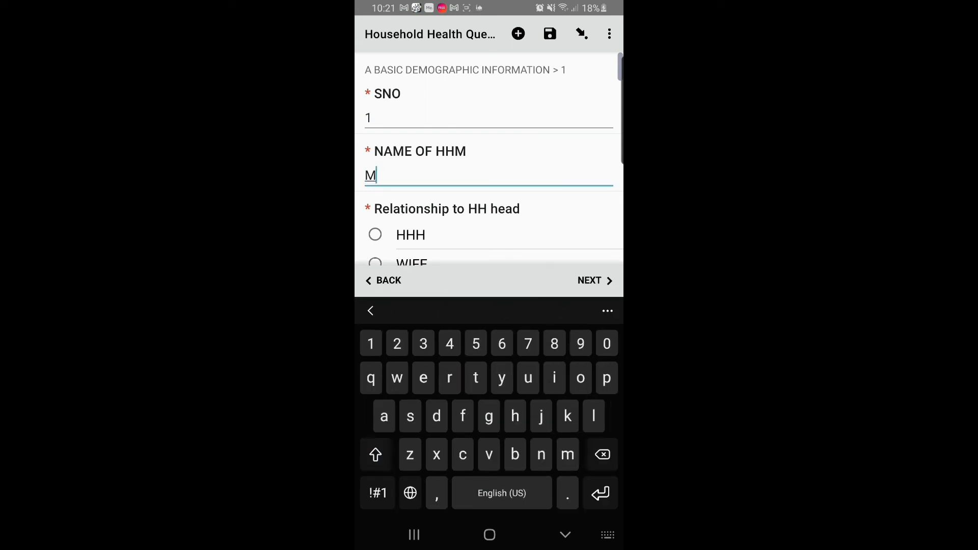
type("all G")
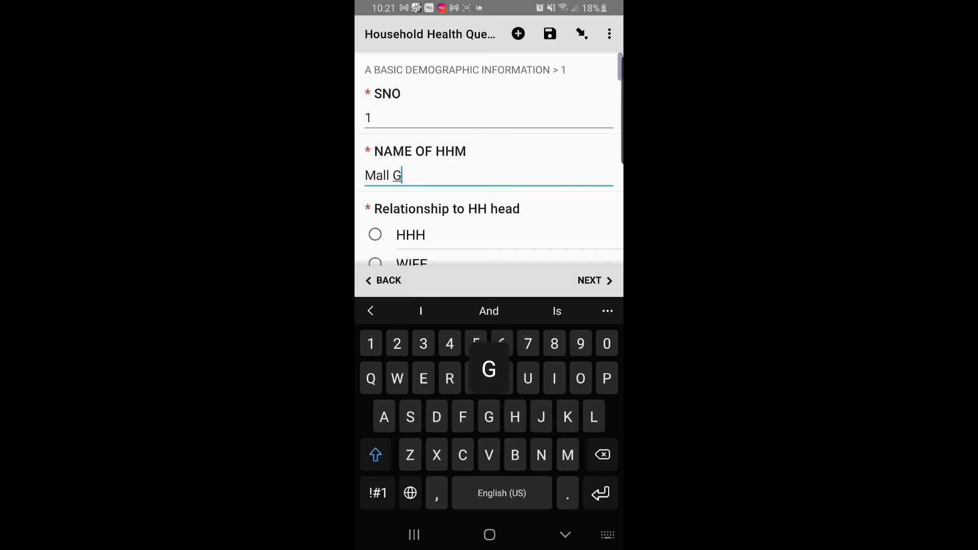
type("ambo")
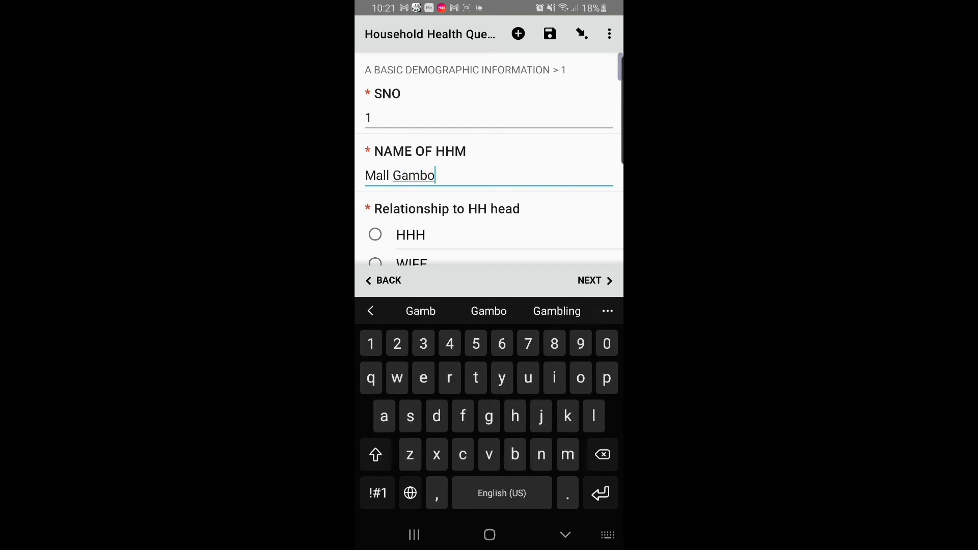
scroll(489, 203, "down", 1)
left_click(375, 167)
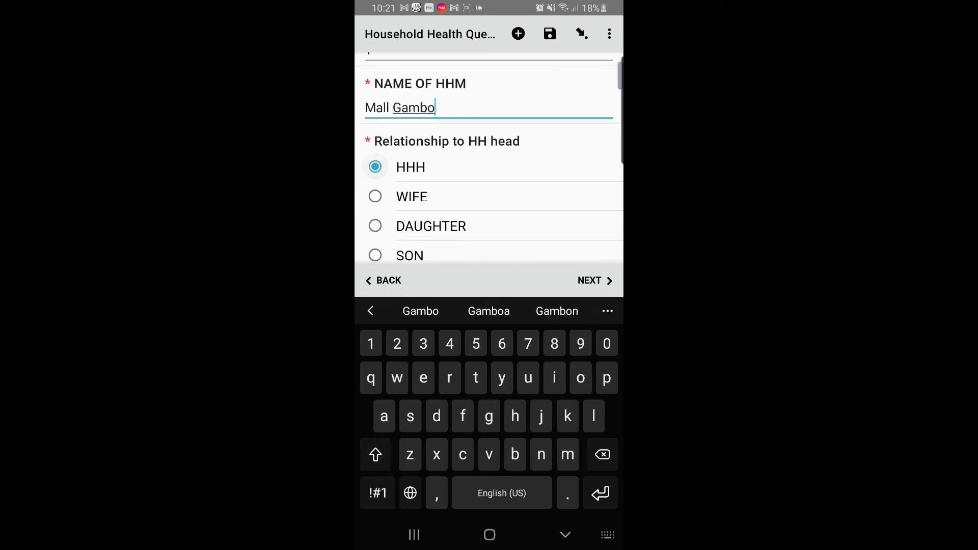
- Set the household head's date of birth to Nov 12, 2021
scroll(489, 178, "down", 4)
scroll(489, 159, "down", 2)
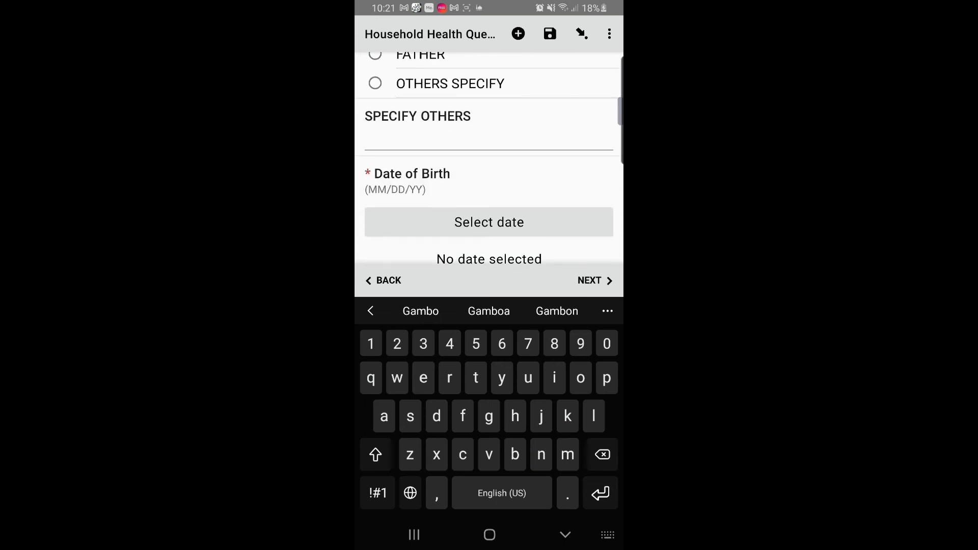
scroll(490, 179, "down", 1)
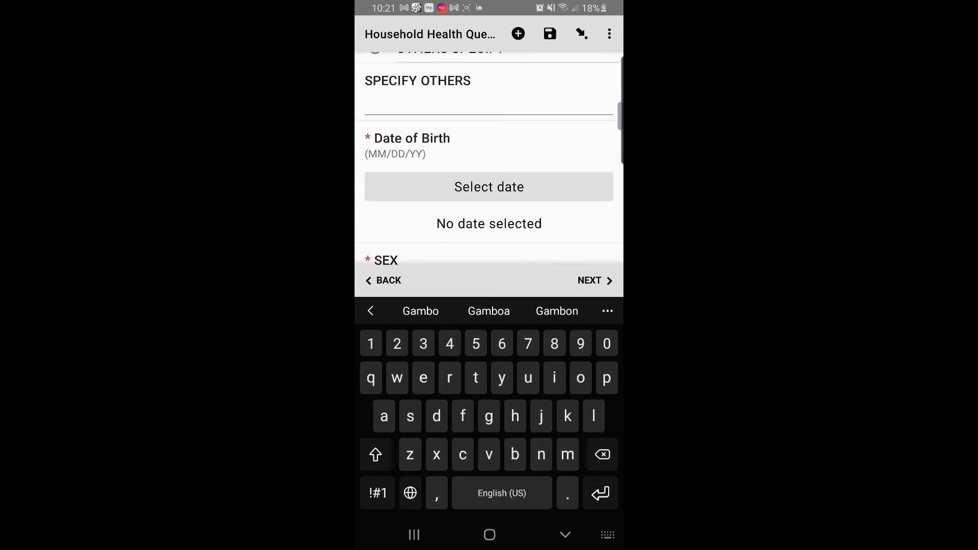
left_click(489, 186)
left_click(534, 270)
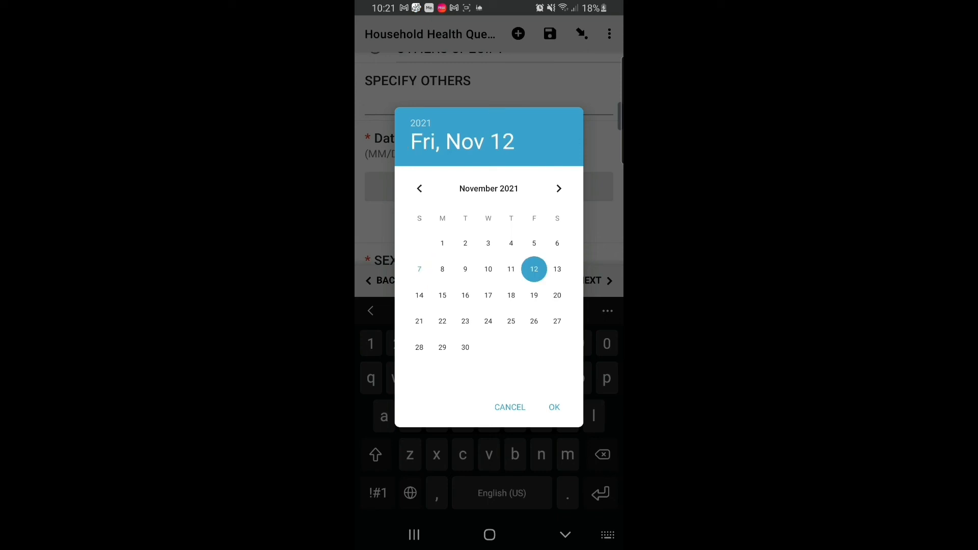
left_click(554, 407)
- Mark the head as MALE, QURANIC, FARMING, MARRIED and HAUSA, then advance
scroll(489, 153, "down", 2)
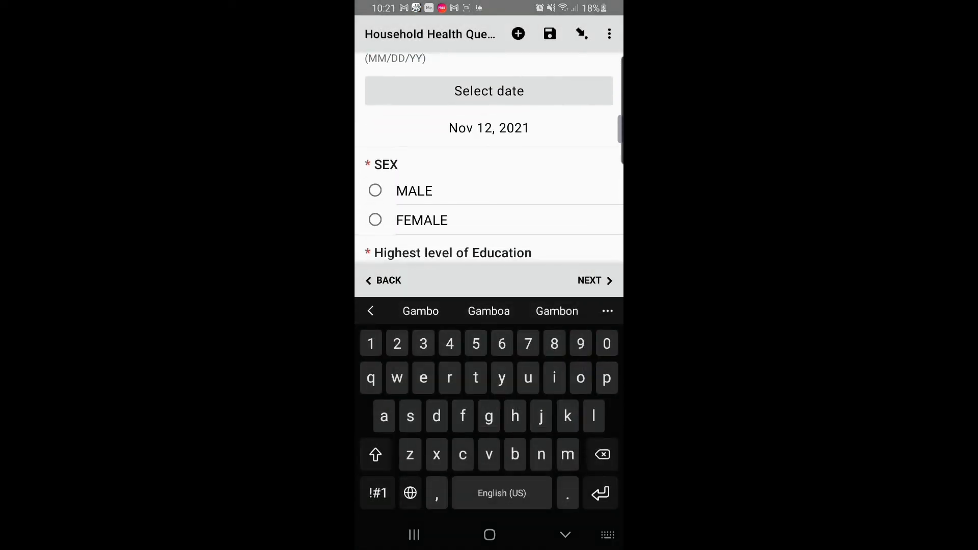
left_click(376, 190)
scroll(489, 178, "down", 2)
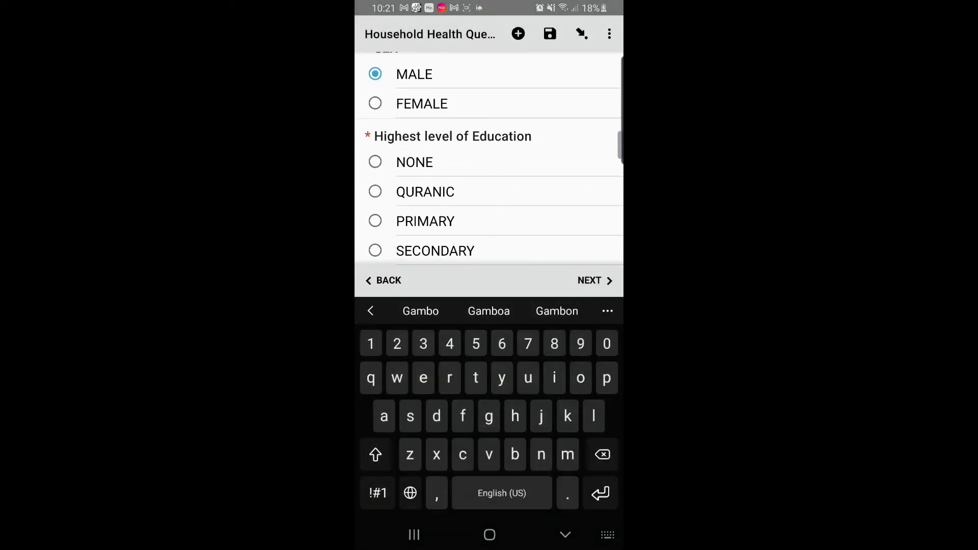
left_click(375, 191)
scroll(489, 153, "down", 5)
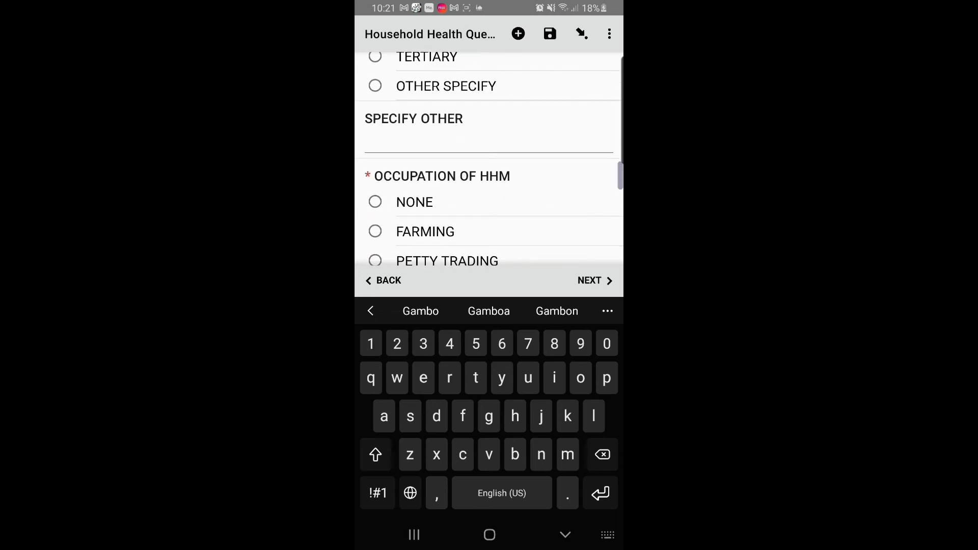
scroll(489, 158, "down", 2)
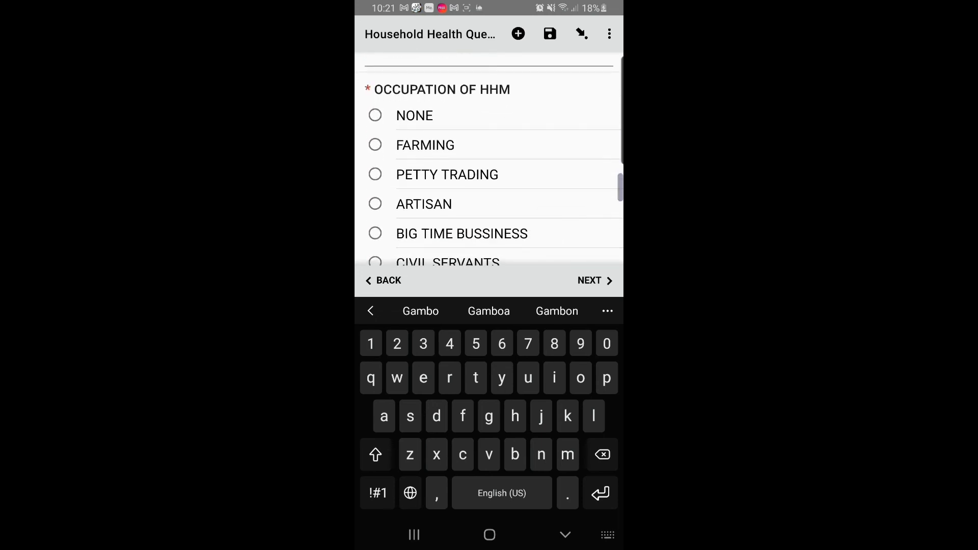
left_click(375, 144)
scroll(490, 158, "down", 4)
left_click(375, 197)
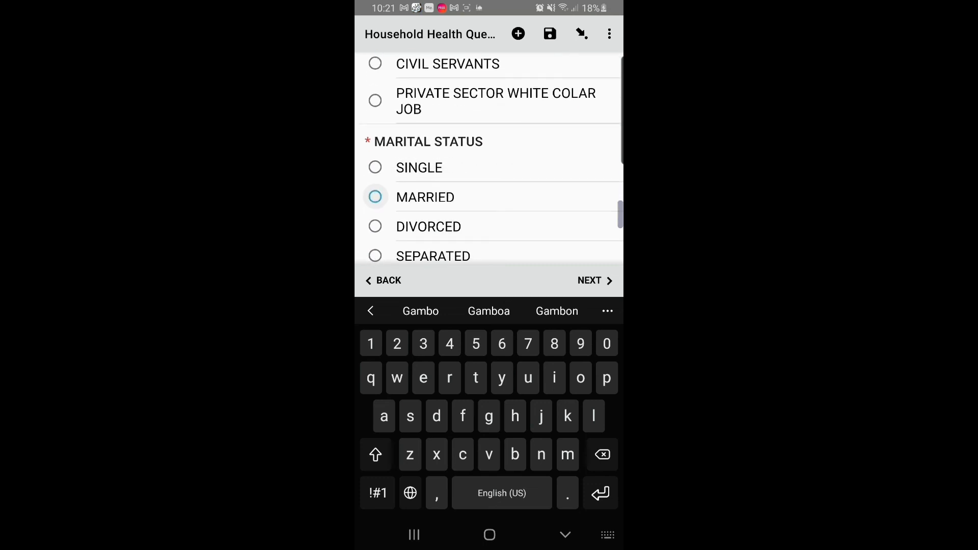
scroll(489, 158, "down", 4)
left_click(375, 129)
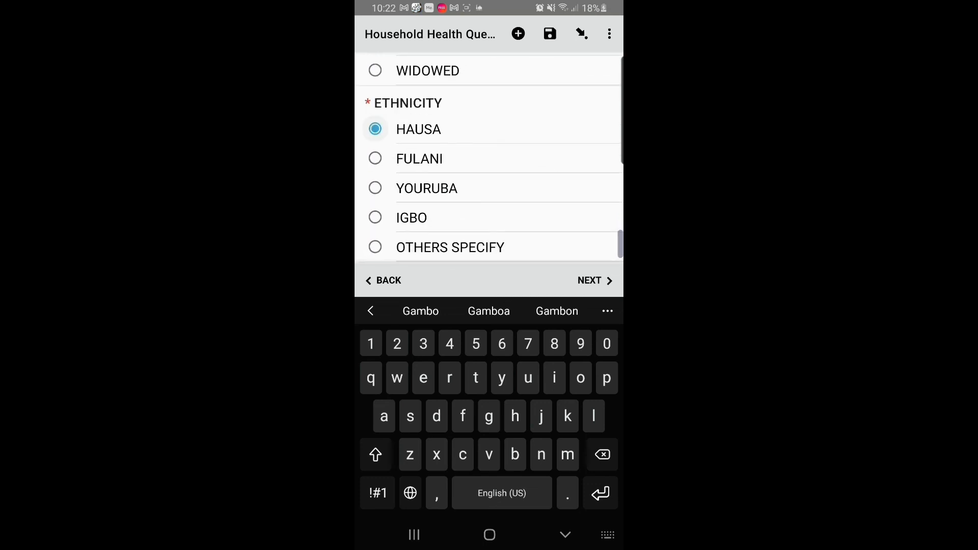
scroll(489, 158, "down", 1)
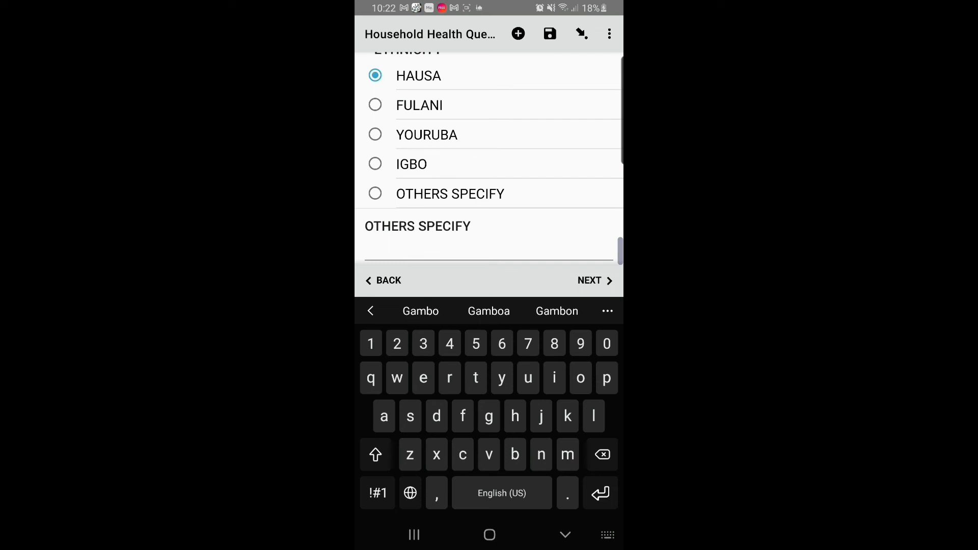
left_click(596, 281)
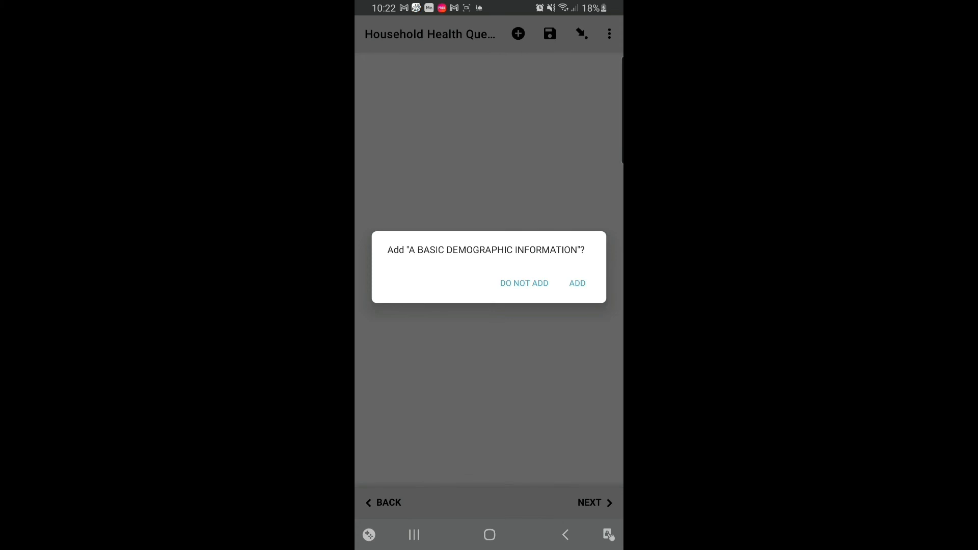
- Skip another demographic entry, answer A1, and record serial number 3 as MALE
left_click(524, 284)
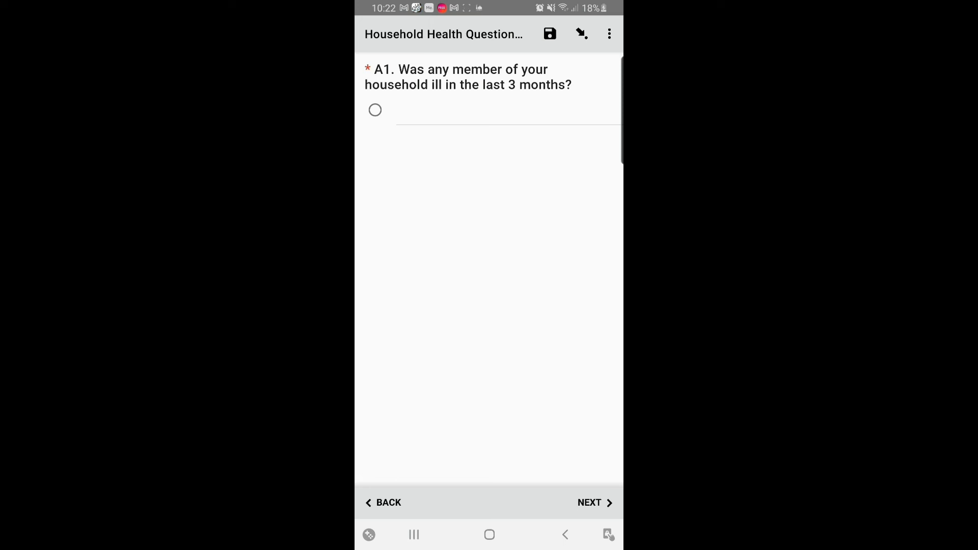
left_click(375, 110)
left_click(594, 503)
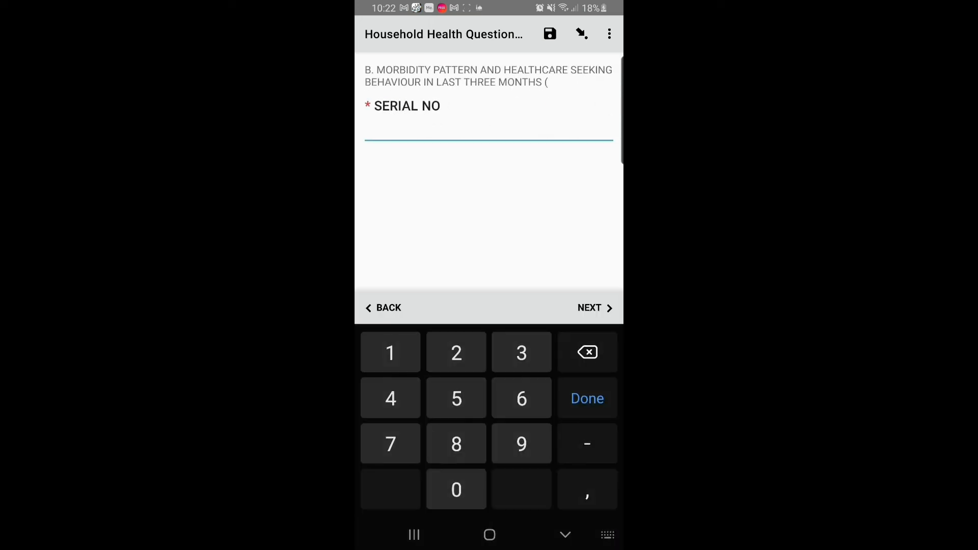
left_click(384, 308)
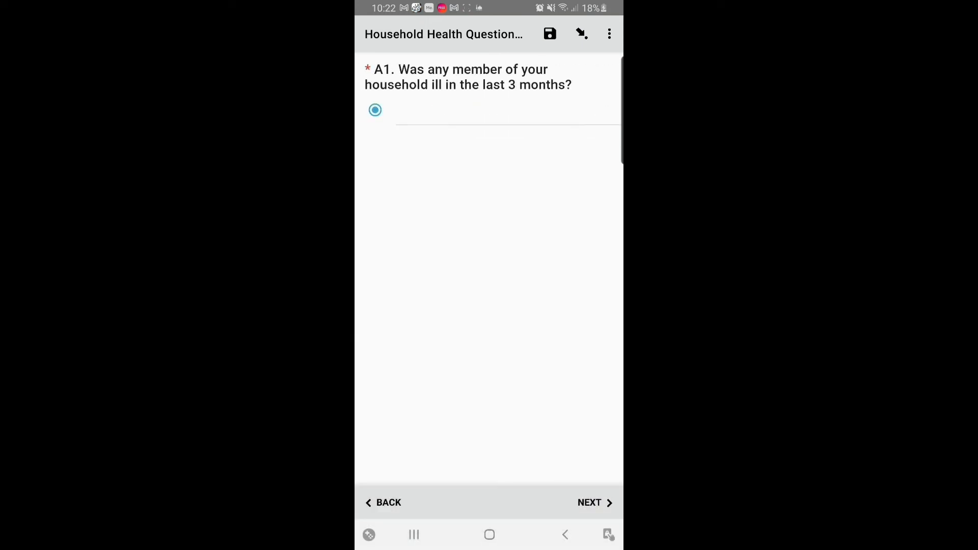
left_click(595, 503)
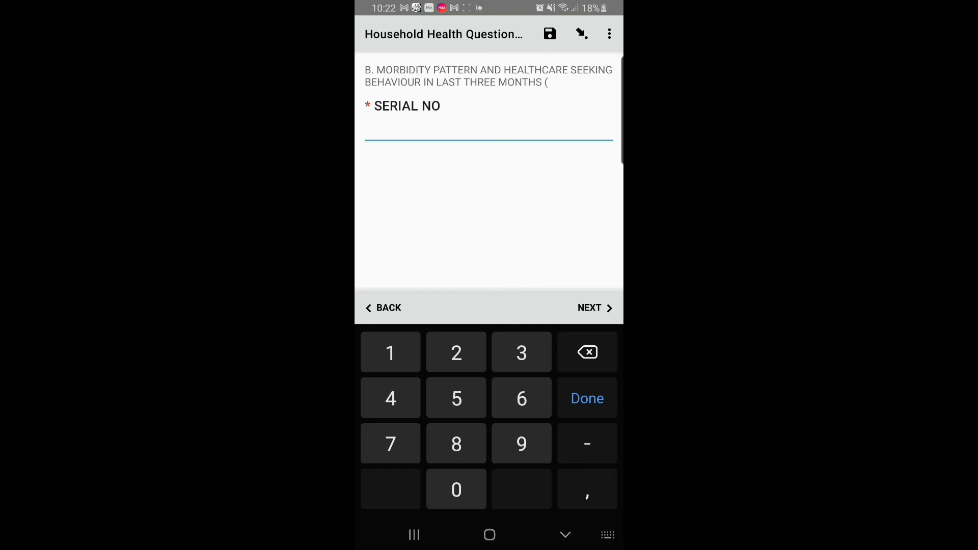
type("1")
key("BackSpace")
type("3")
left_click(595, 308)
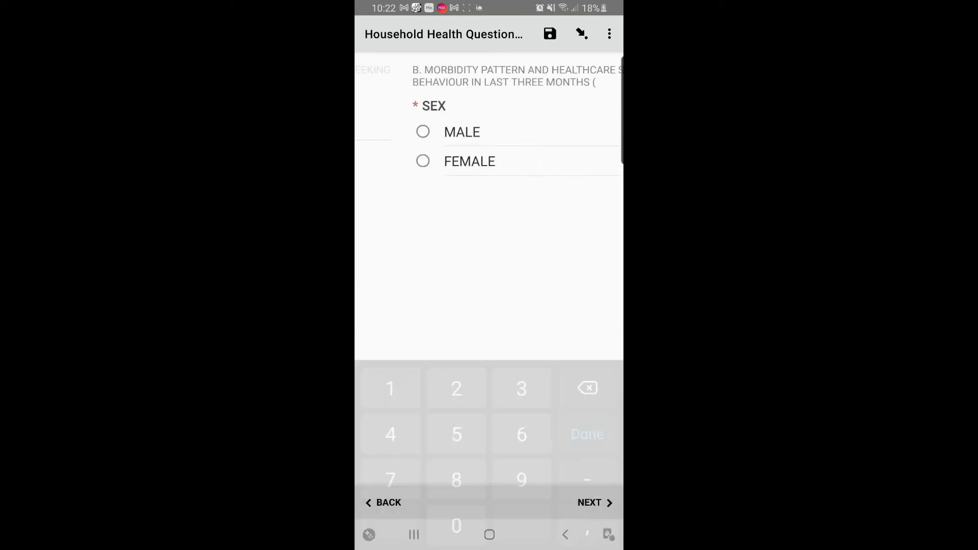
left_click(375, 132)
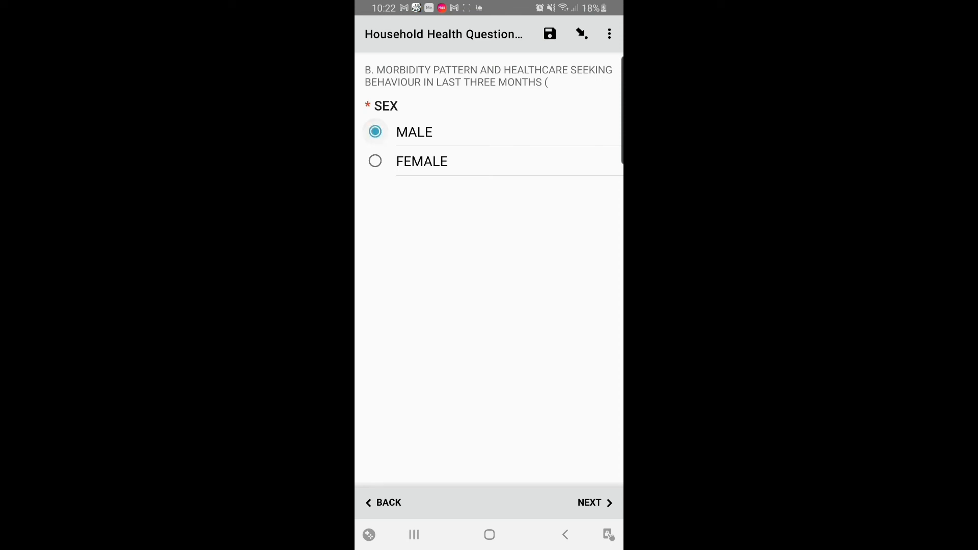
left_click(595, 503)
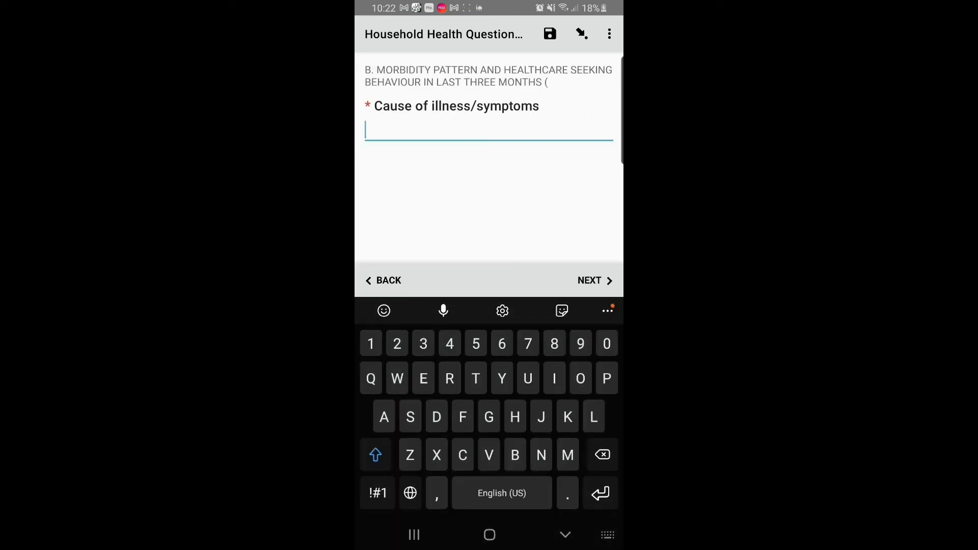
- Record Malaria, HOME TREATMENT and PRIVATE CLINIC, RESOLVED-YES, and no complication
type("Malaria")
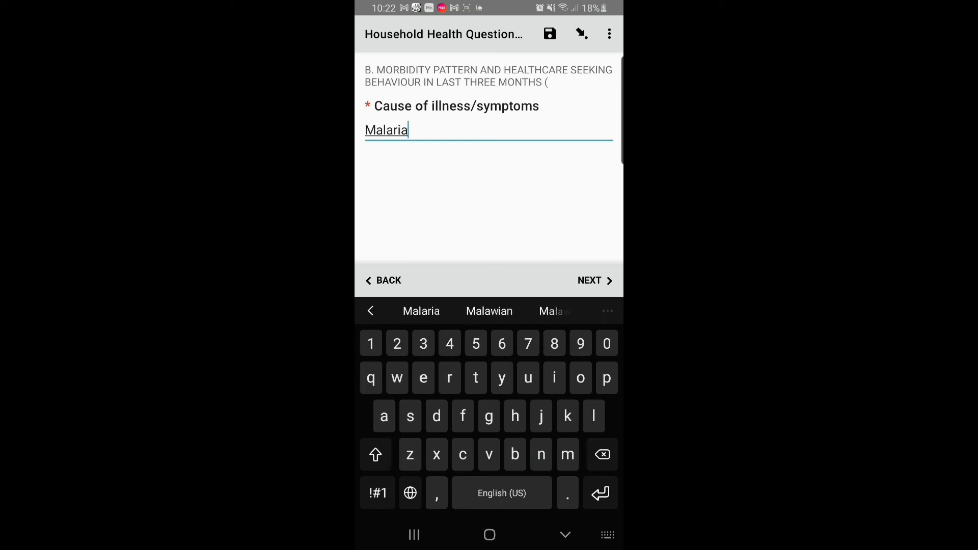
left_click(595, 281)
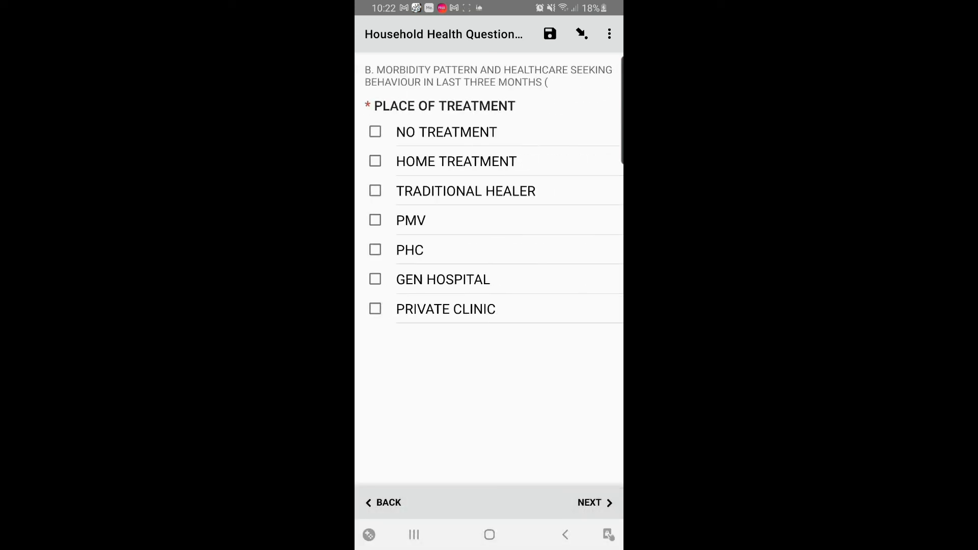
left_click(375, 161)
left_click(375, 309)
left_click(595, 503)
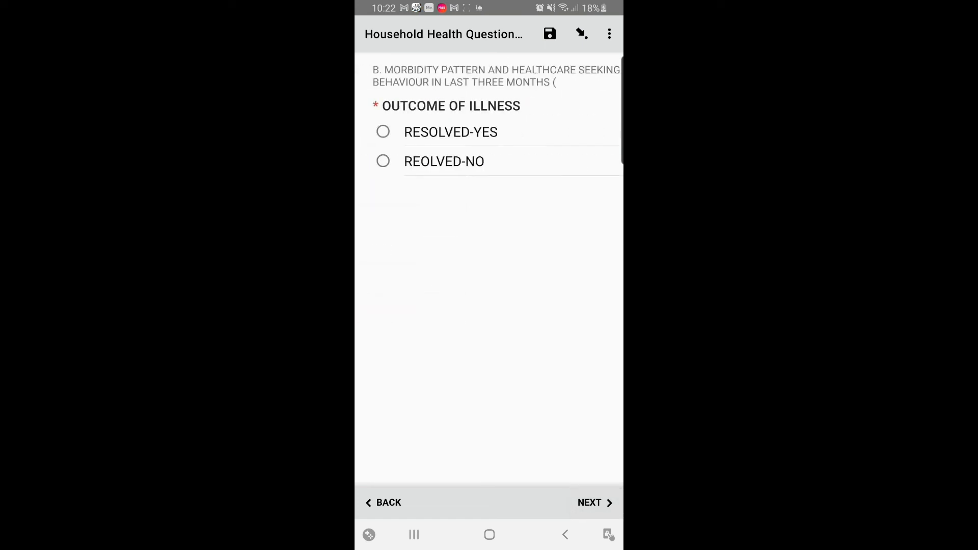
left_click(375, 132)
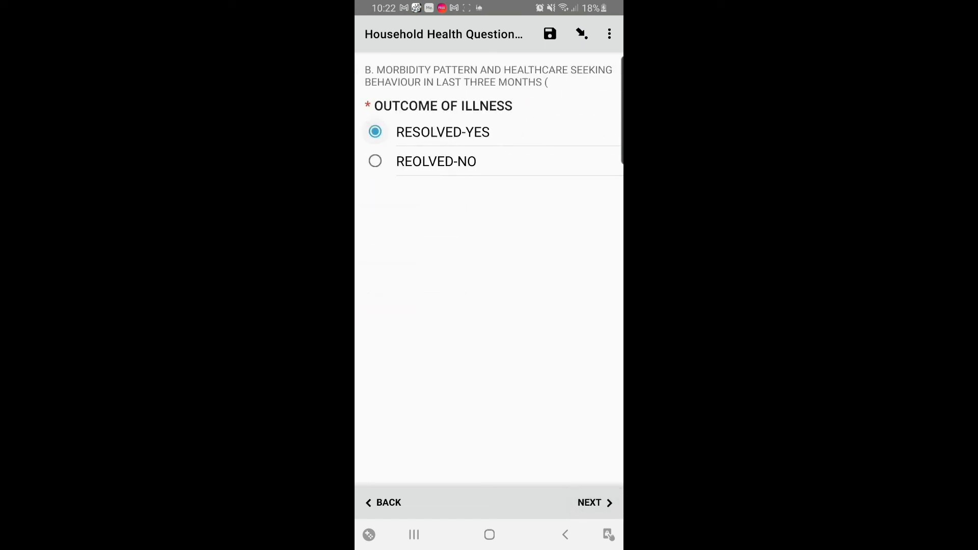
left_click(595, 503)
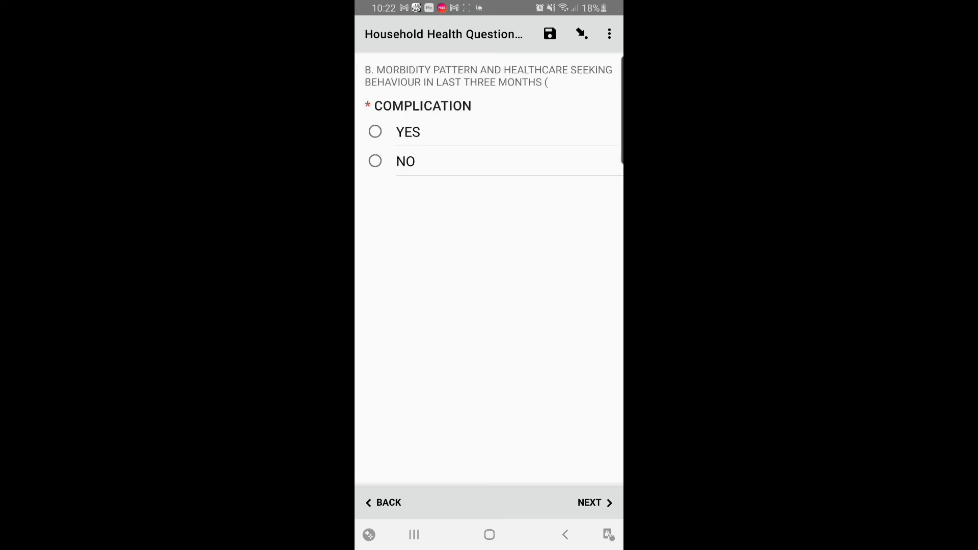
left_click(375, 161)
left_click(595, 503)
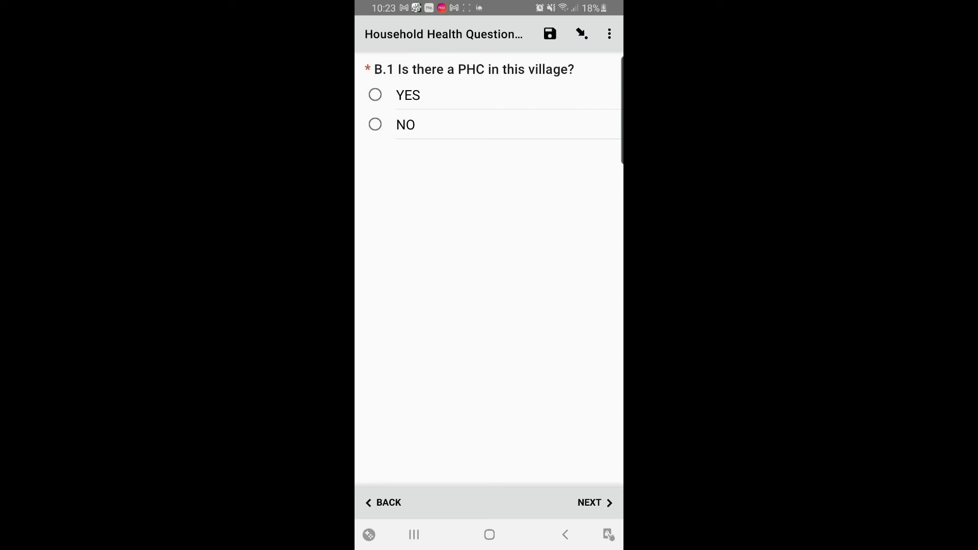
- Answer YES for a village PHC and cite too few trained workers and unmanaged complications
left_click(375, 125)
left_click(594, 503)
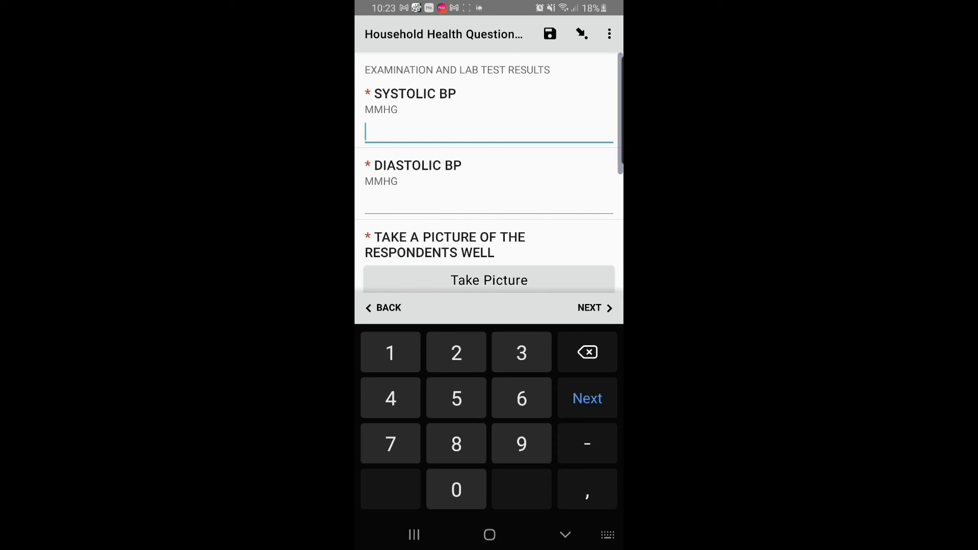
left_click(384, 308)
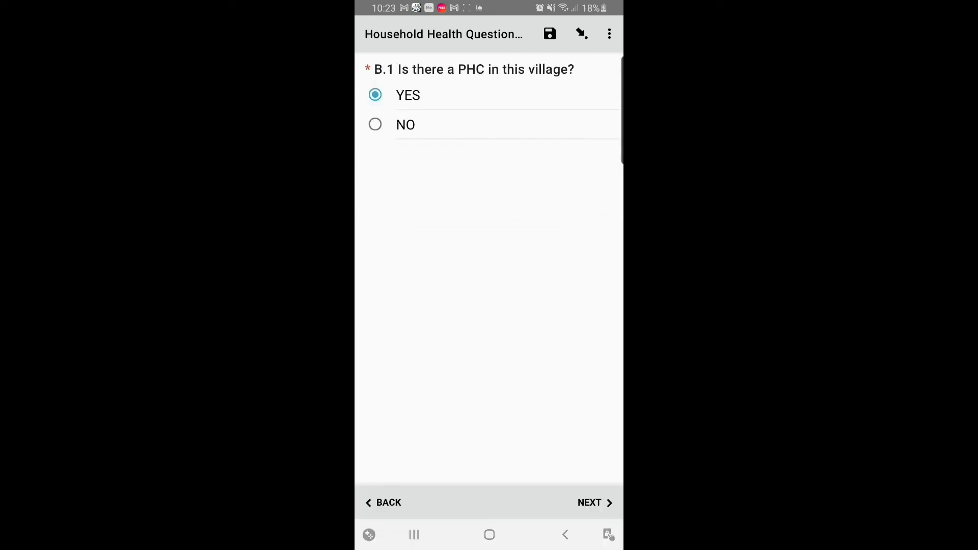
left_click(596, 503)
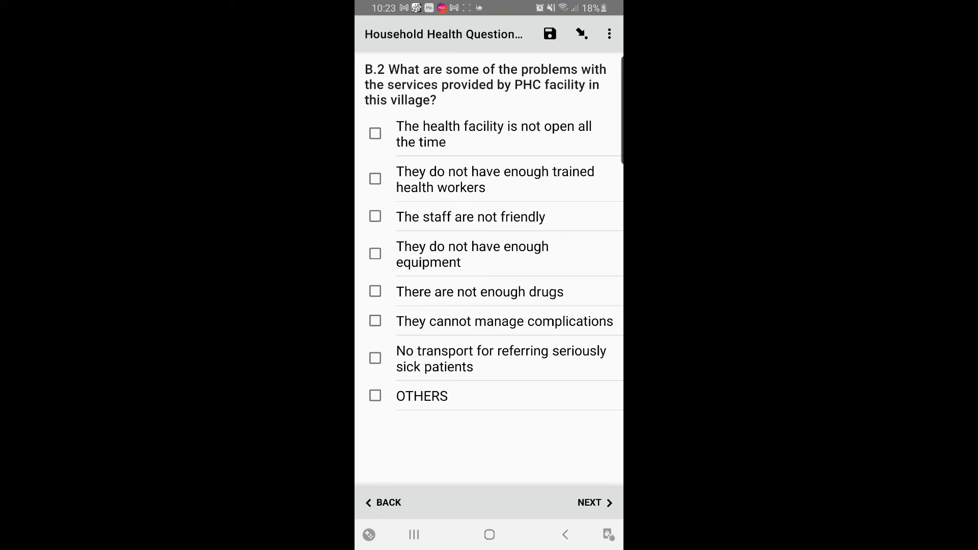
left_click(375, 179)
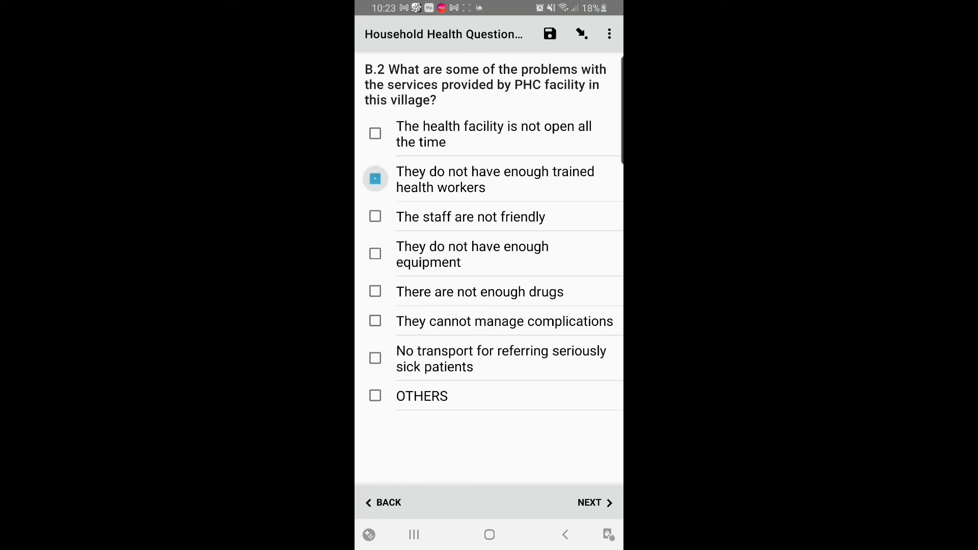
left_click(375, 321)
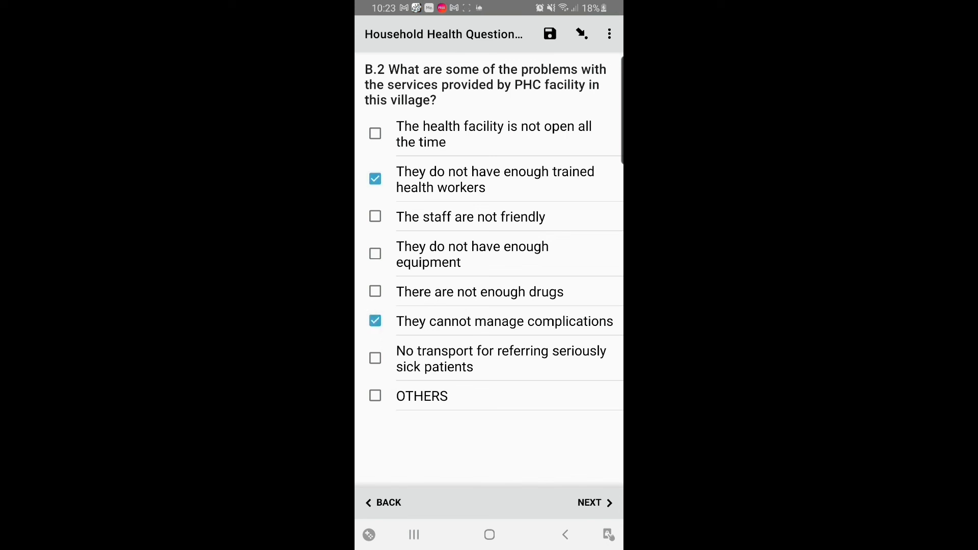
left_click(595, 503)
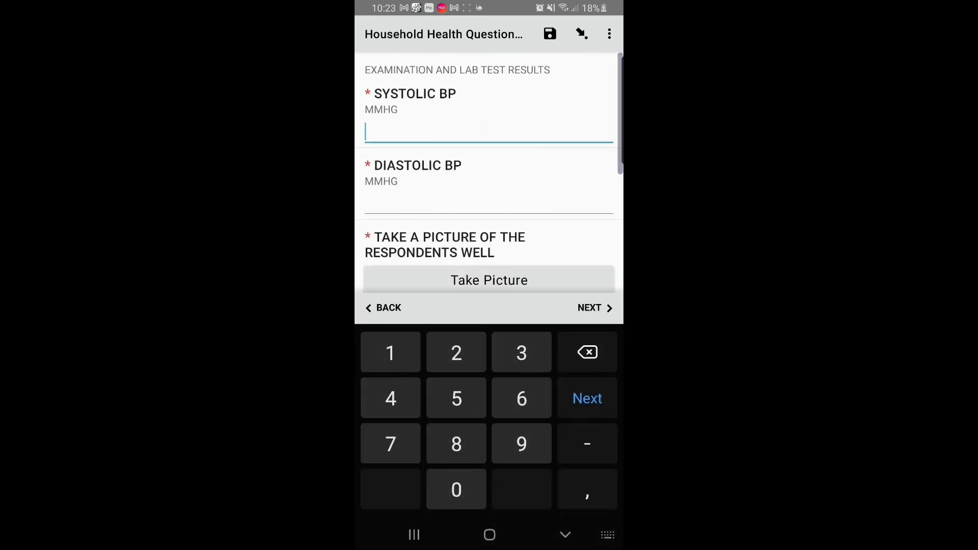
- Record blood pressure as 120 systolic and 80 diastolic
type("120")
key("Return")
type("8")
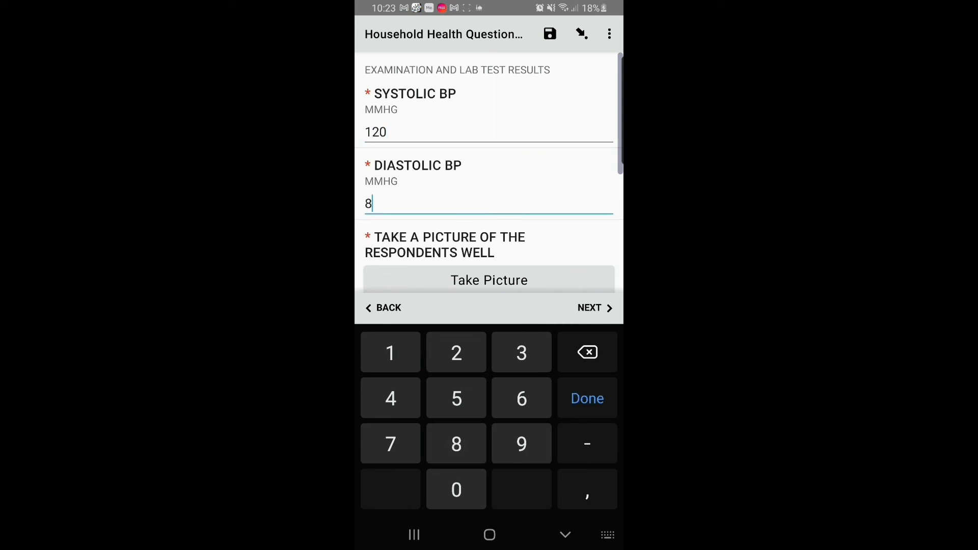
type("0")
scroll(489, 173, "down", 2)
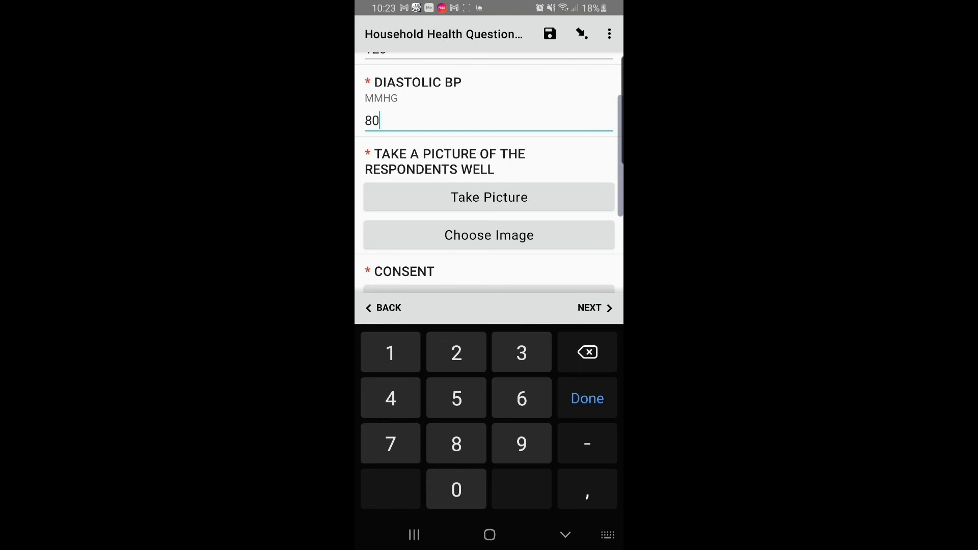
- Attach a recent phone photo to the well-picture question and open the consent signature pad
left_click(490, 235)
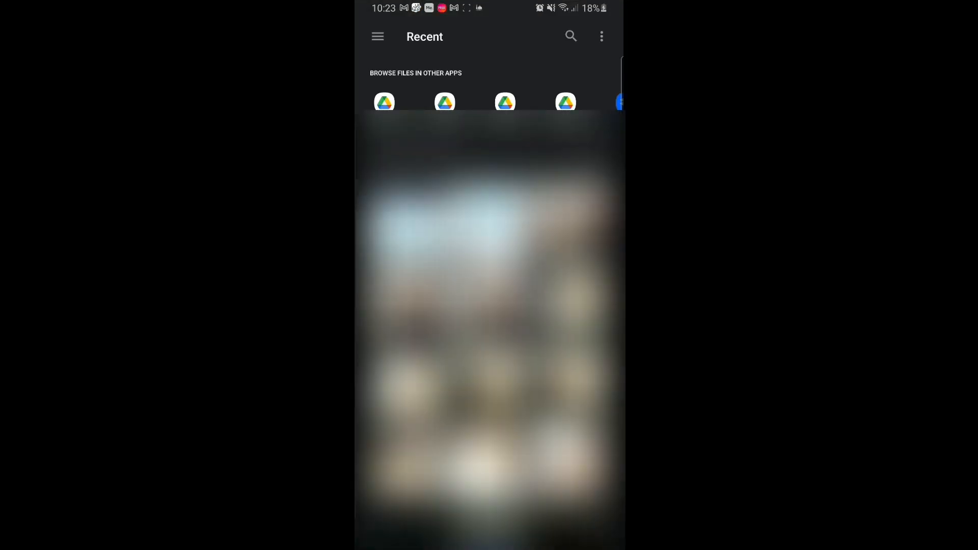
left_click(566, 459)
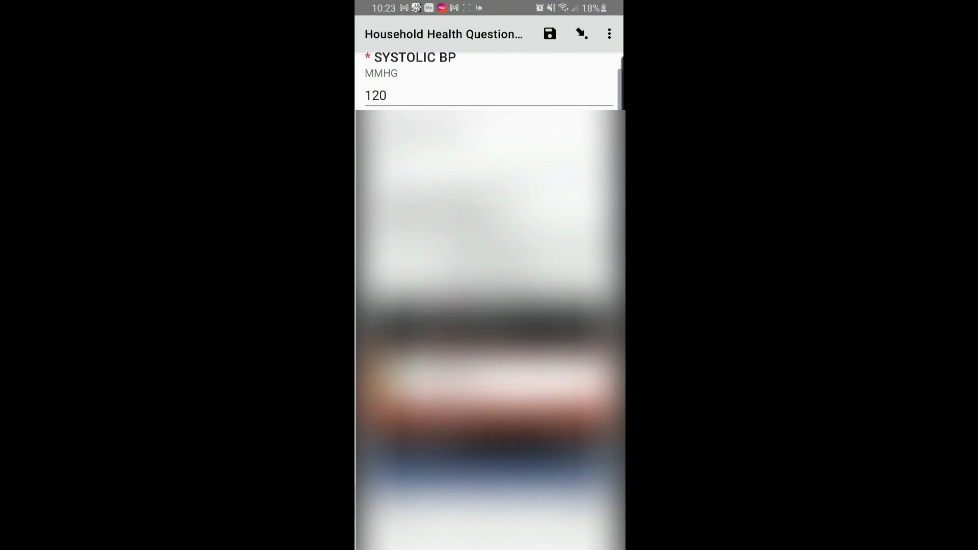
scroll(489, 203, "down", 10)
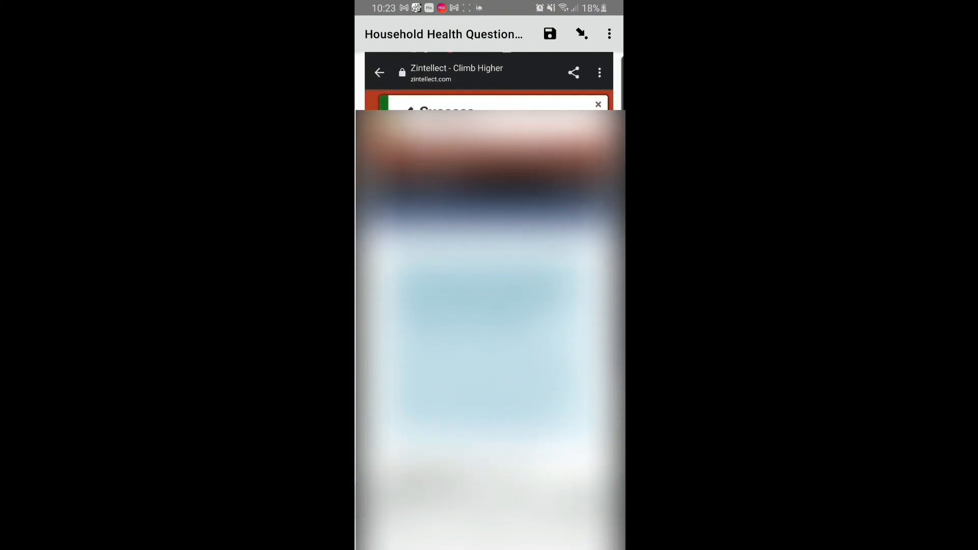
scroll(489, 204, "down", 10)
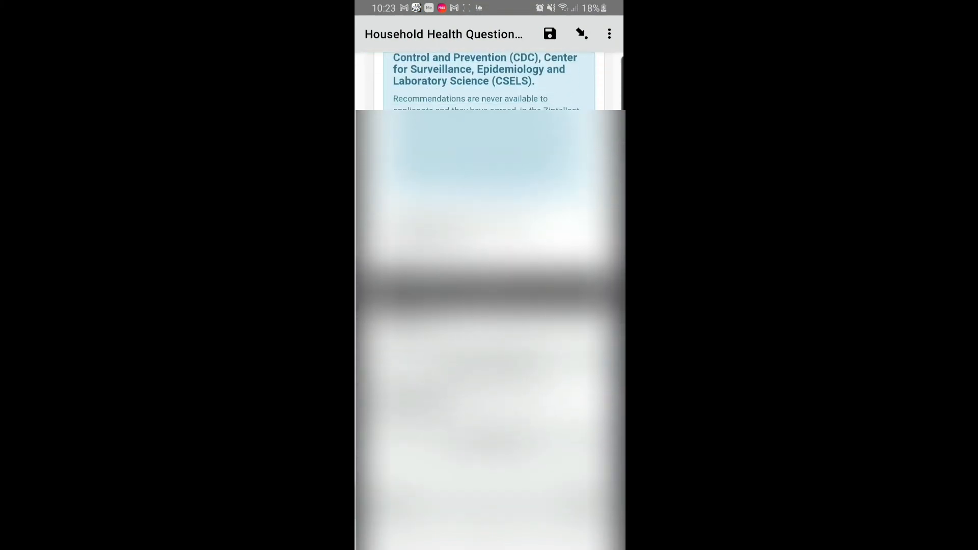
scroll(490, 204, "down", 1)
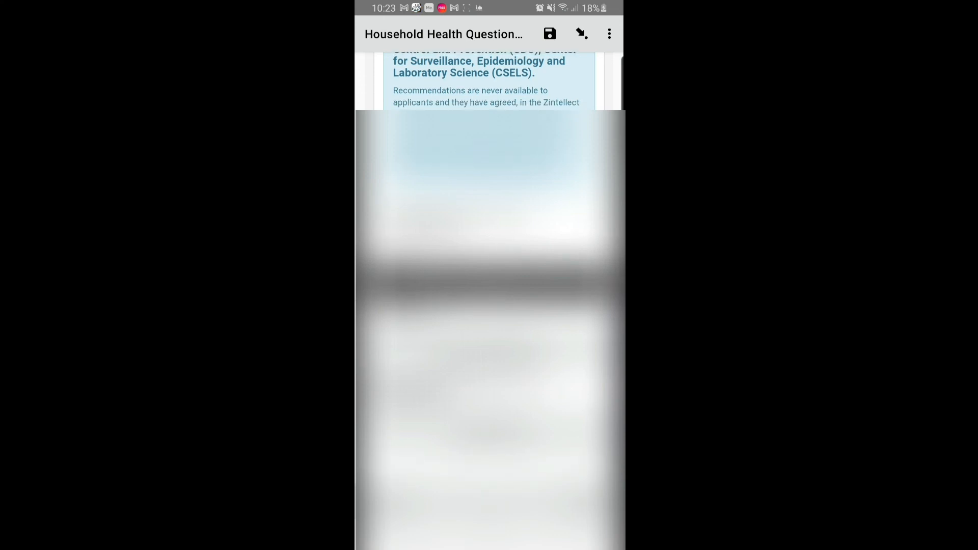
left_click(489, 345)
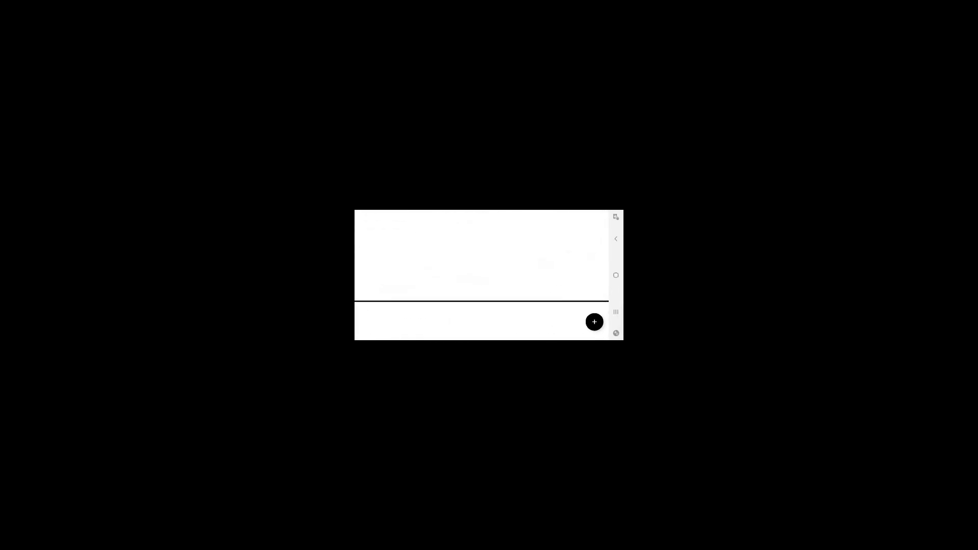
- Draw the respondent's consent signature on the pad and save it to the form
mouse_move(462, 243)
left_mouse_down()
mouse_move(507, 267)
mouse_move(456, 252)
mouse_move(500, 270)
left_mouse_up()
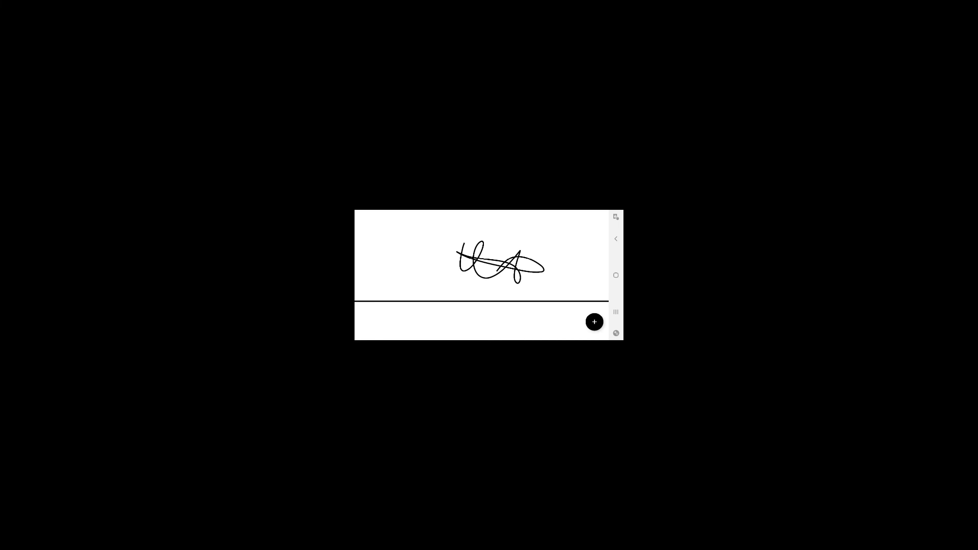
left_click(594, 321)
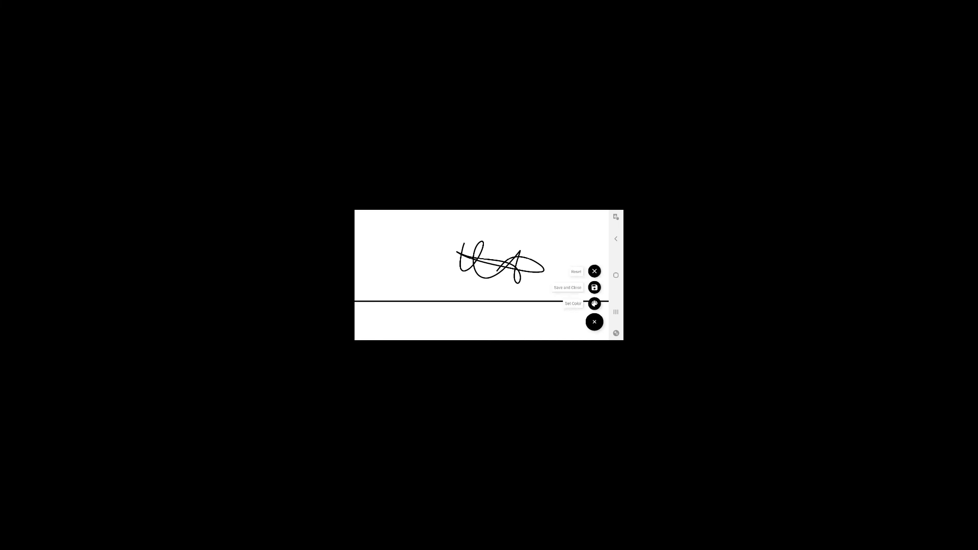
left_click(594, 287)
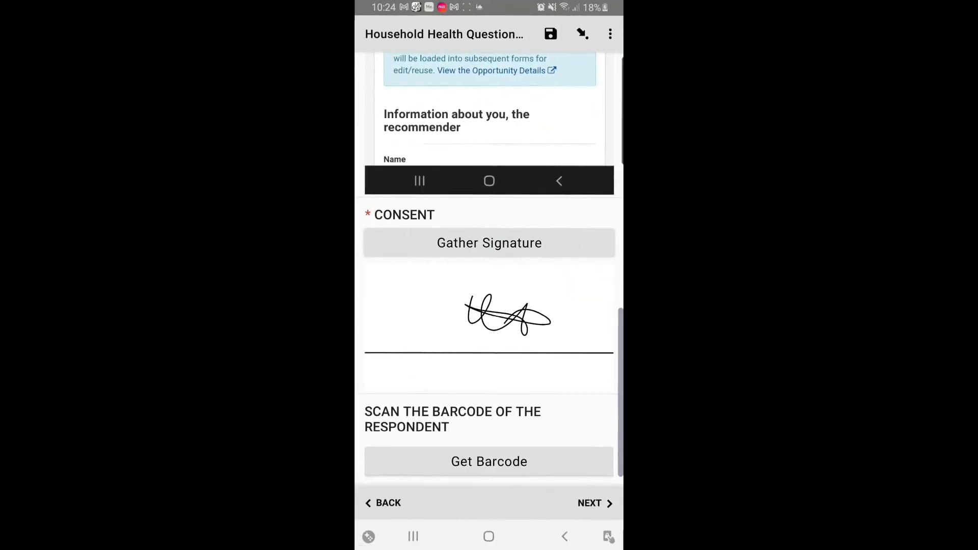
- Attempt the barcode scan, dismiss the camera permission notice, and continue to glycated HB
scroll(489, 269, "down", 1)
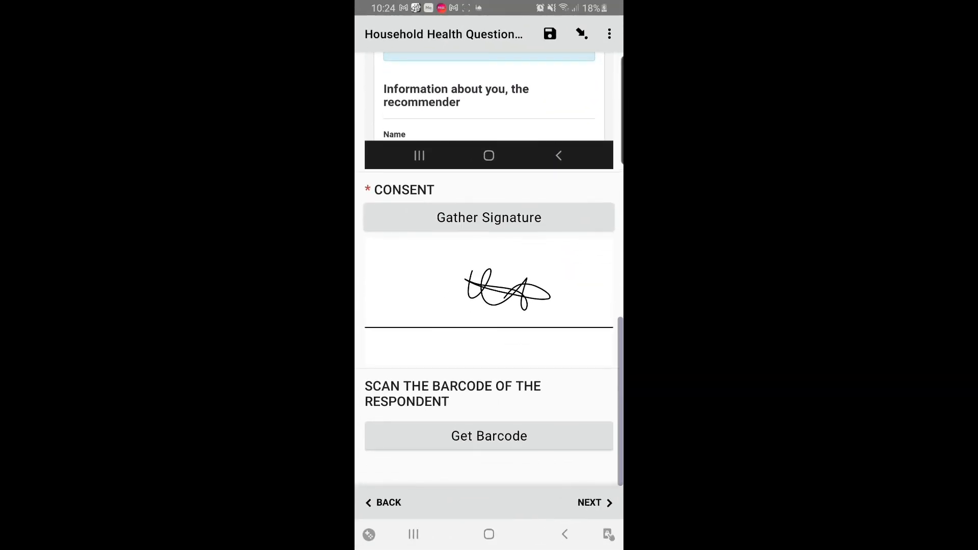
left_click(489, 436)
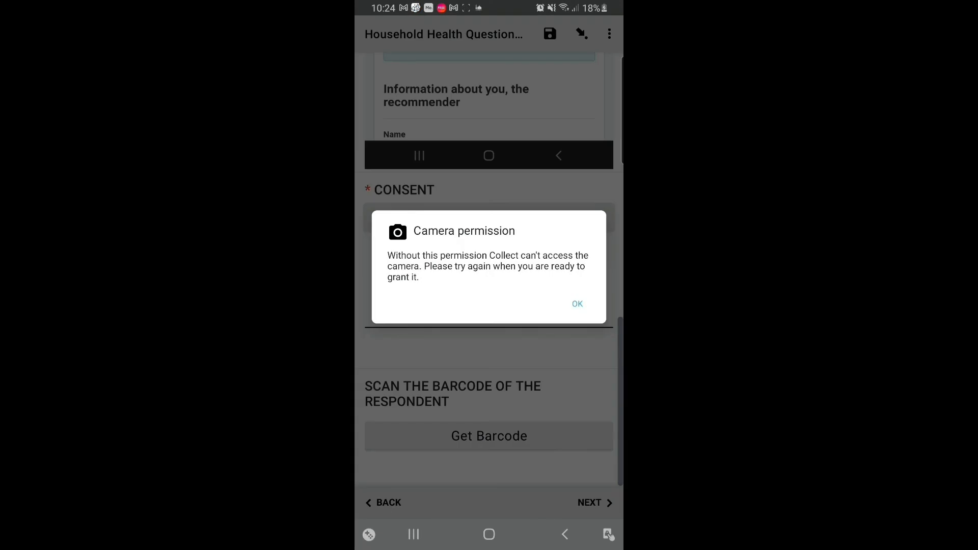
left_click(577, 304)
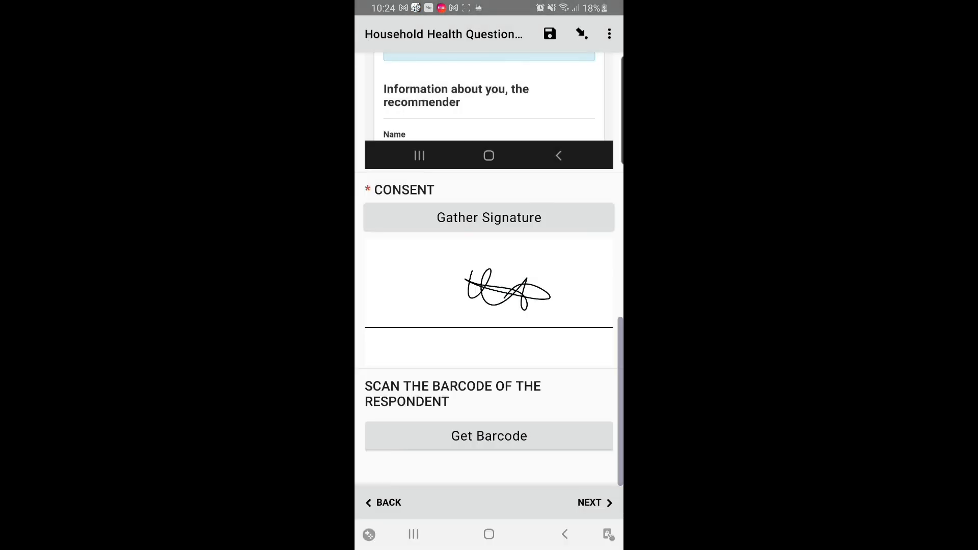
left_click(595, 503)
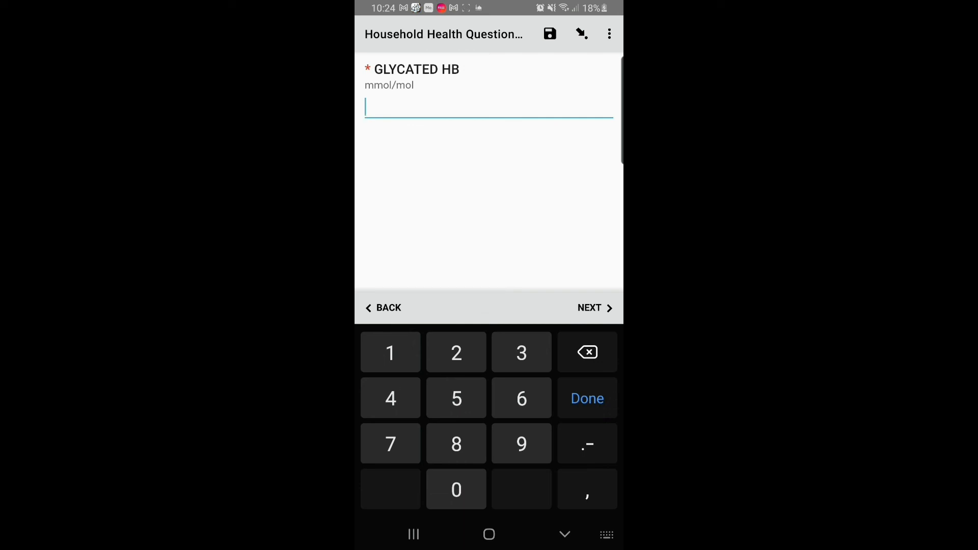
- Enter 23.5 for glycated HB and pass the calculated average glucose
type("23.5")
left_click(596, 308)
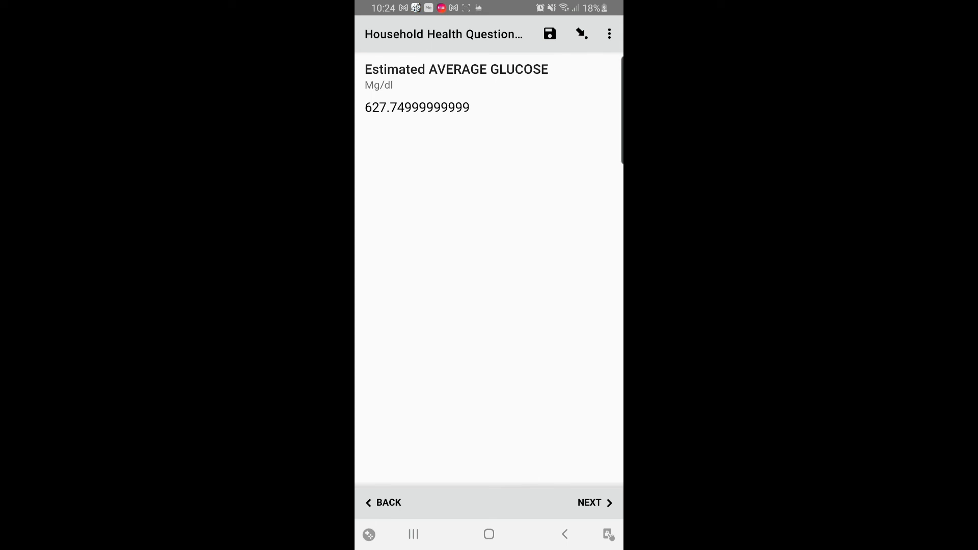
left_click(596, 503)
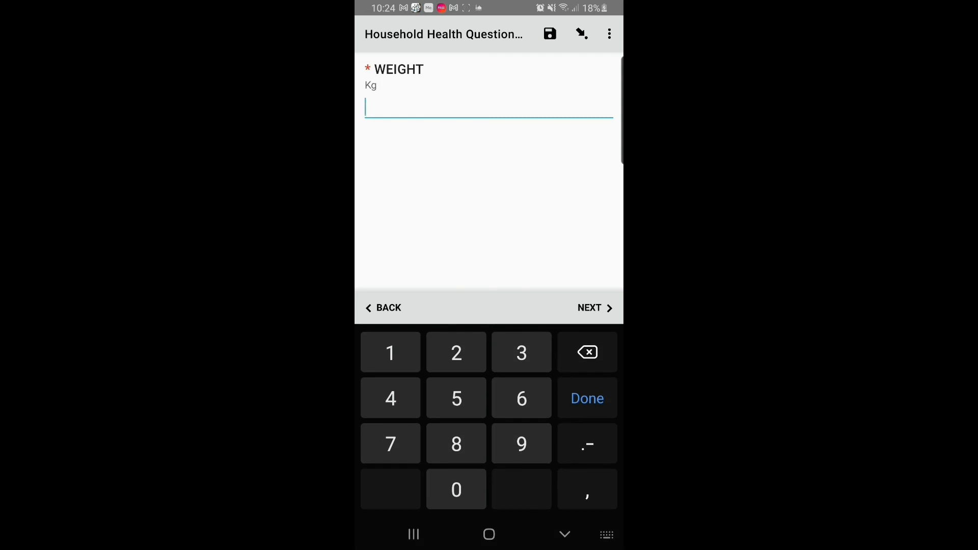
- Enter weight 100 kg and height 1.83, giving BMI 29.86, and reach the thank-you page
type("100")
left_click(595, 308)
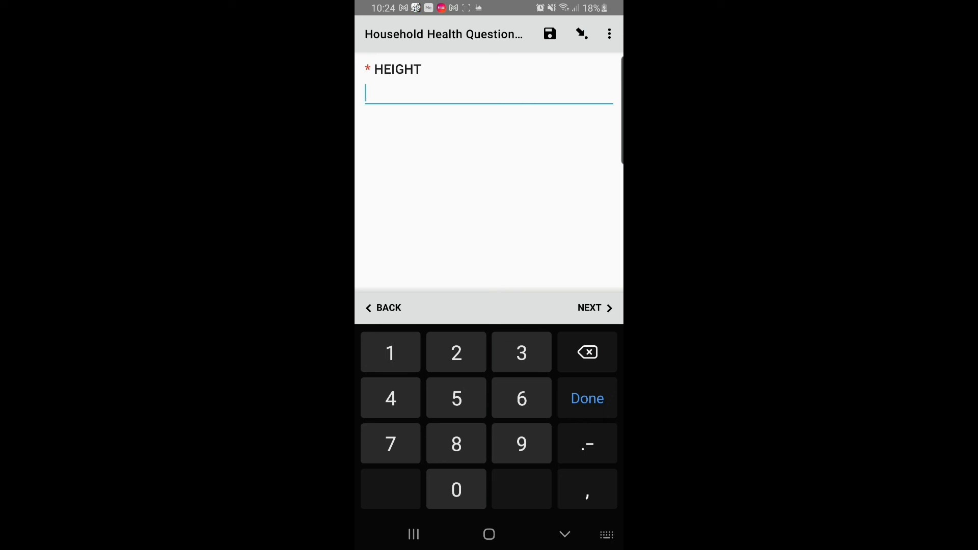
type("1.83")
left_click(595, 307)
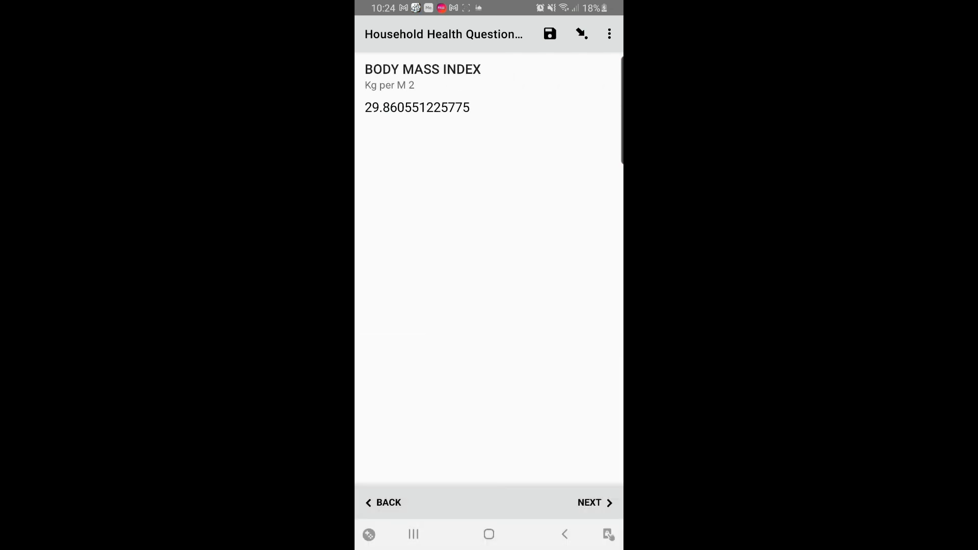
left_click(595, 503)
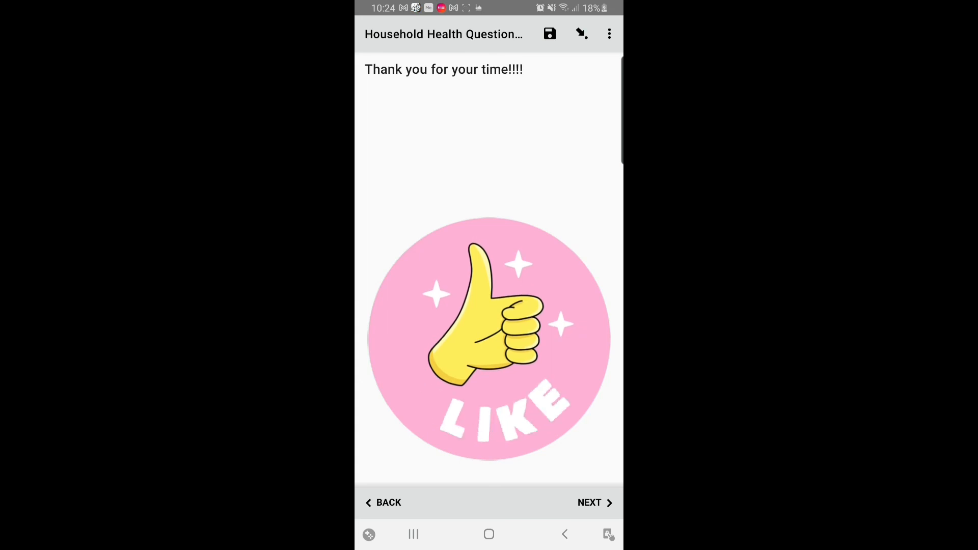
- Go past the thank-you note to the end-of-form screen
left_click(595, 503)
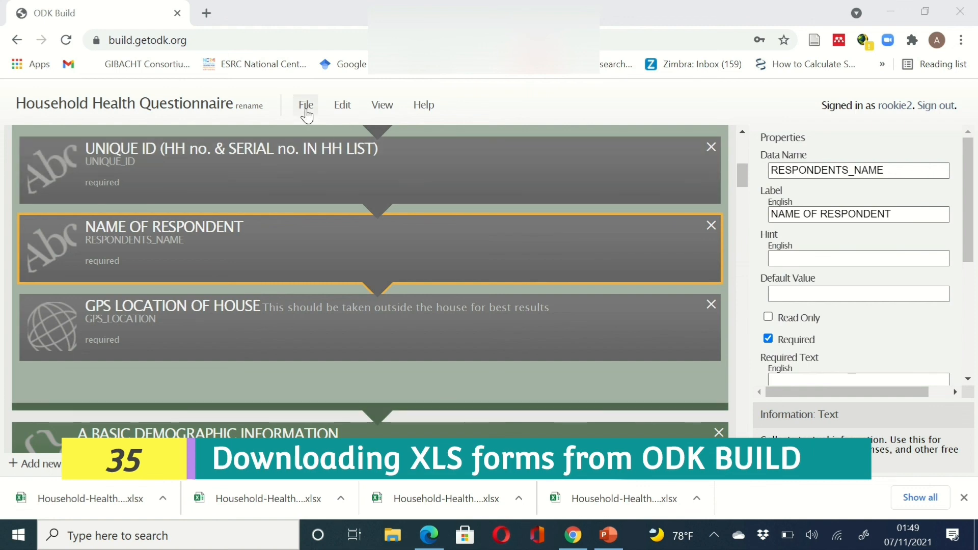
- Save the Household Health Questionnaire and export it as an XLSForm .xlsx file
left_click(306, 111)
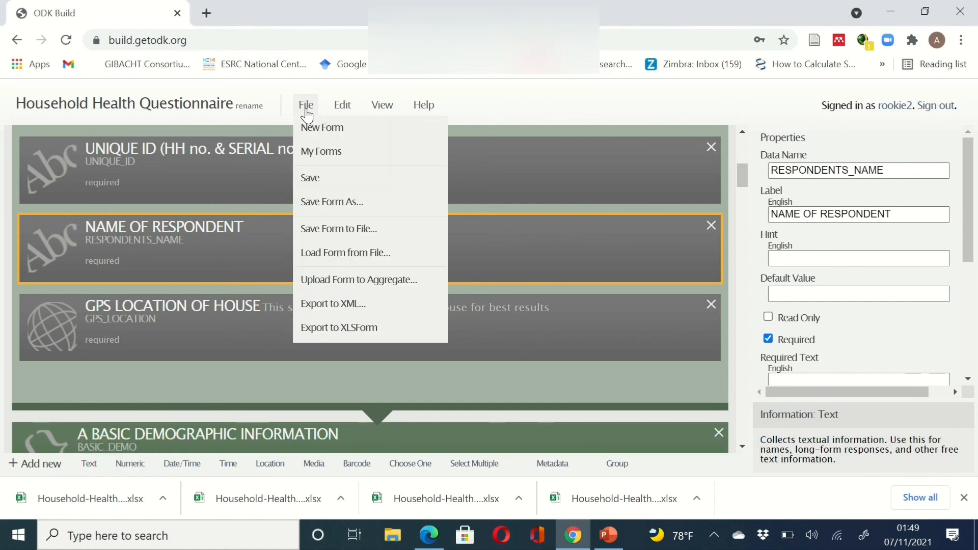
left_click(326, 180)
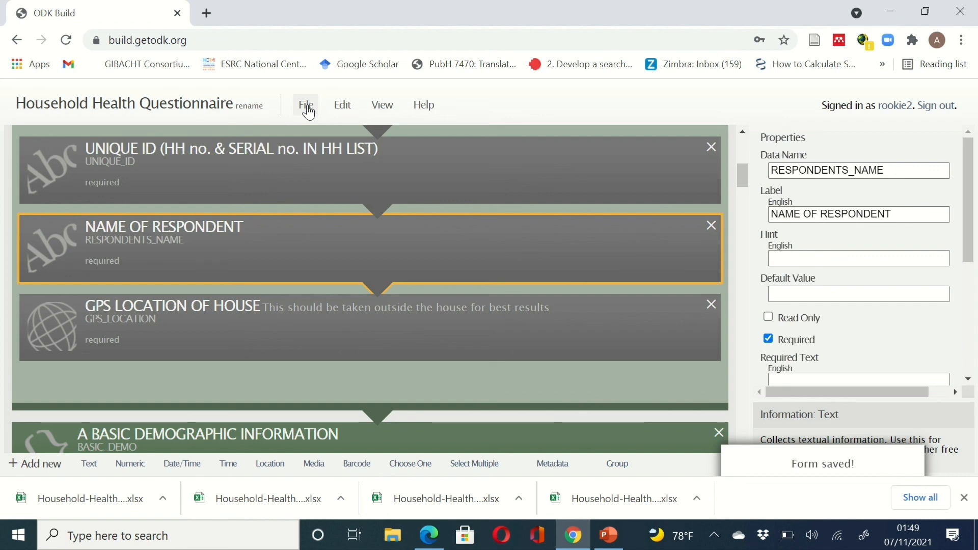
left_click(308, 111)
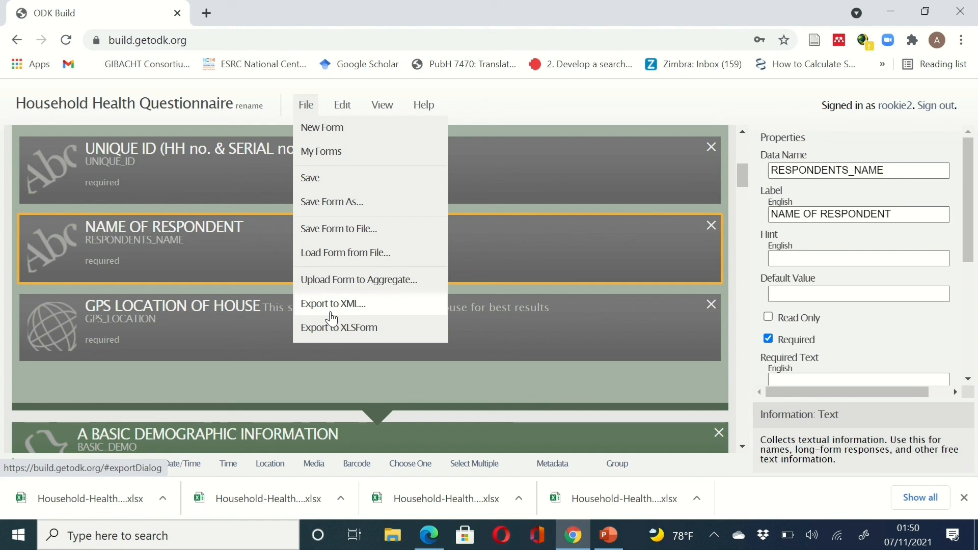
left_click(340, 329)
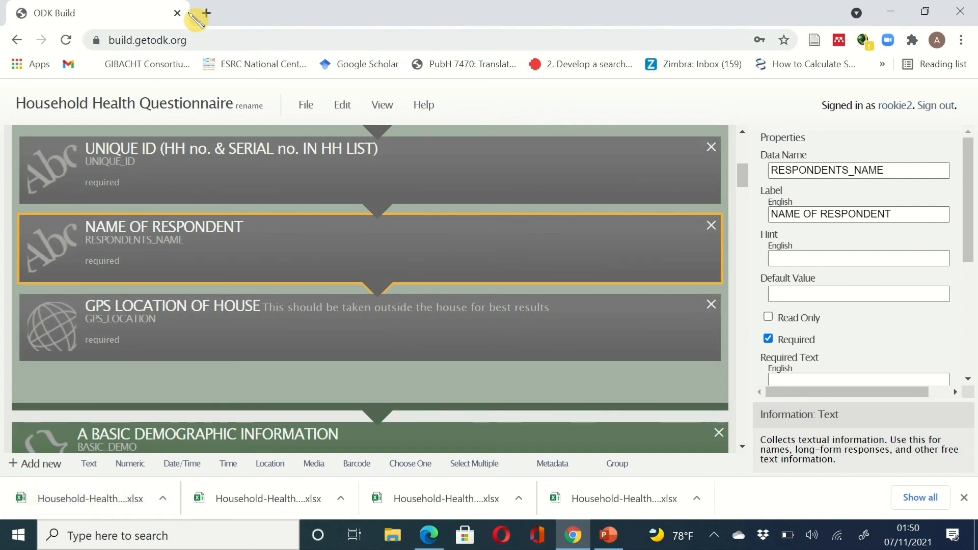
- Search Google for 'ona io' in a new tab and open the Ona.io login result
left_click(209, 15)
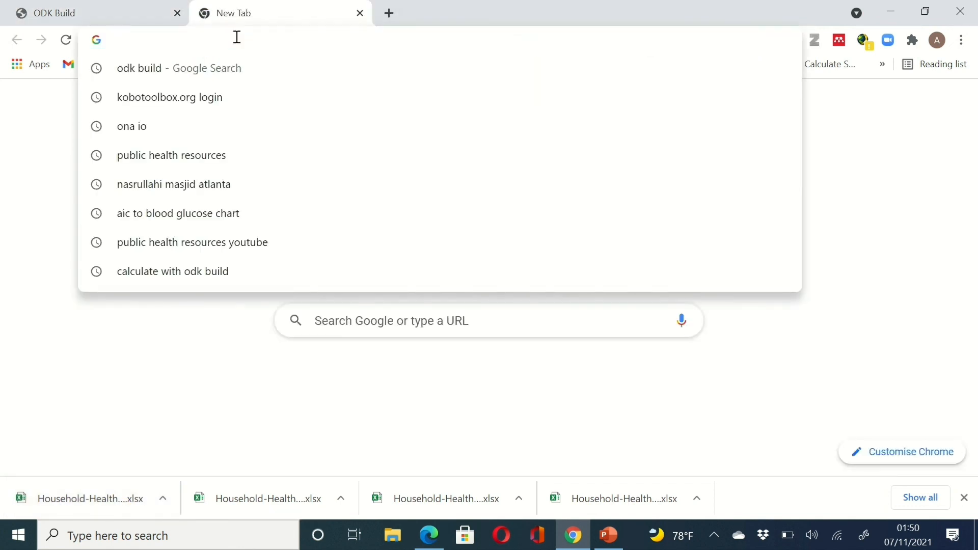
type("ona")
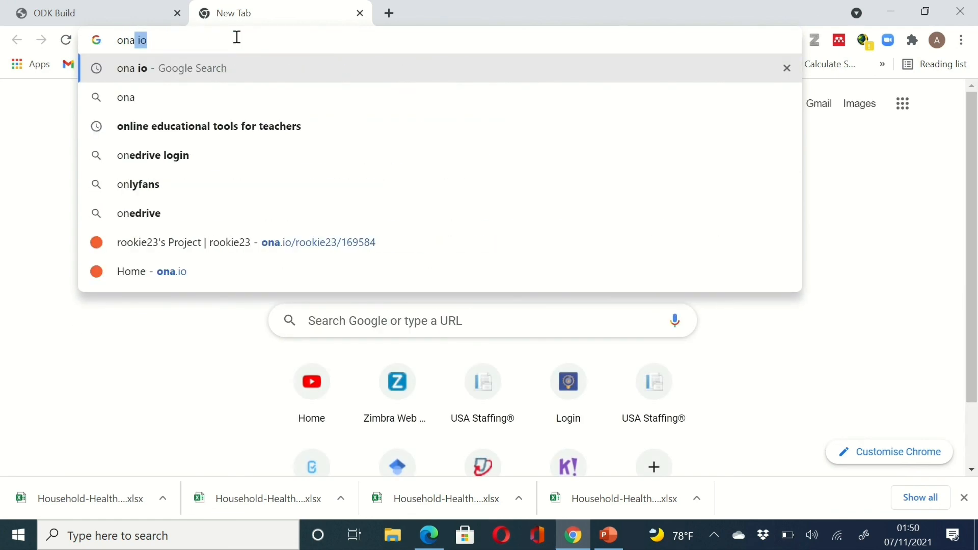
left_click(258, 76)
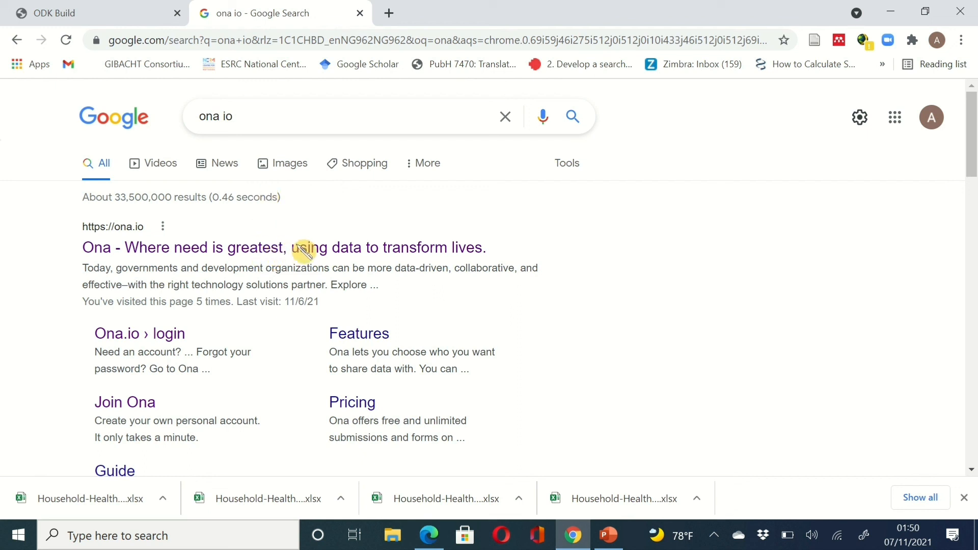
left_click(158, 335)
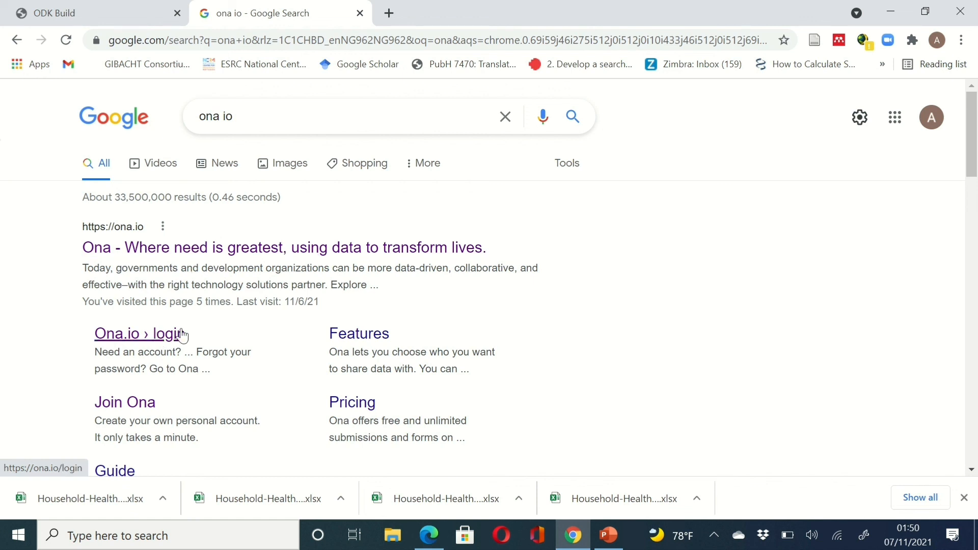
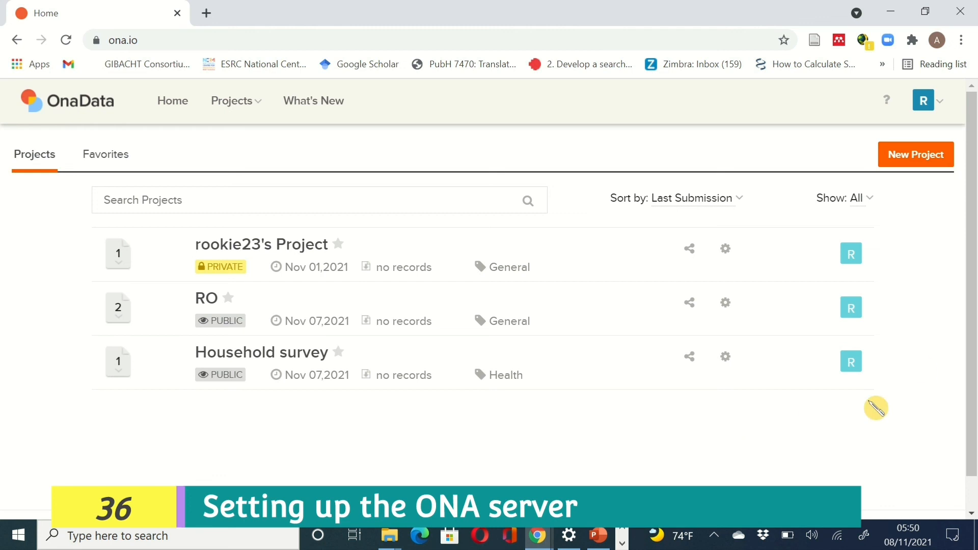
- Create a new 'Health survey' project in the Health category
left_click(905, 162)
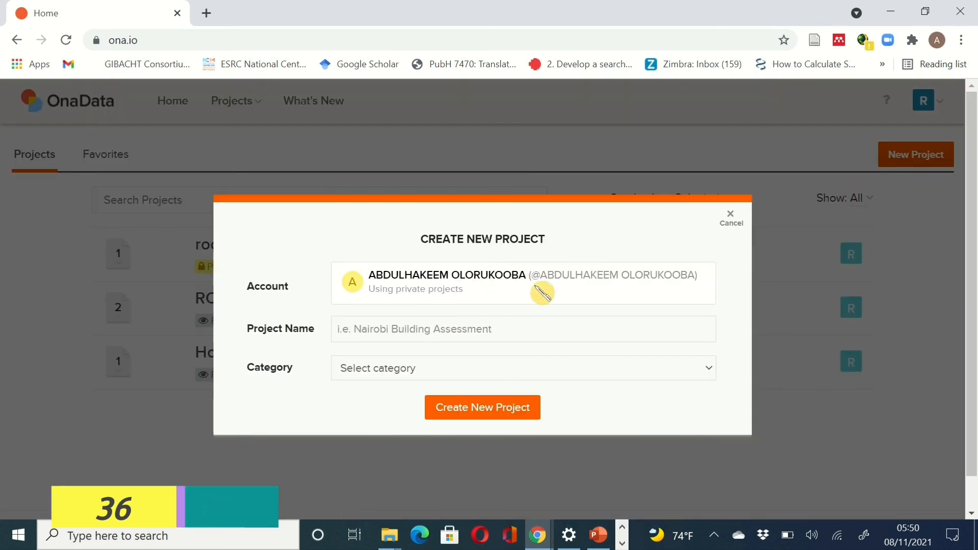
left_click(370, 337)
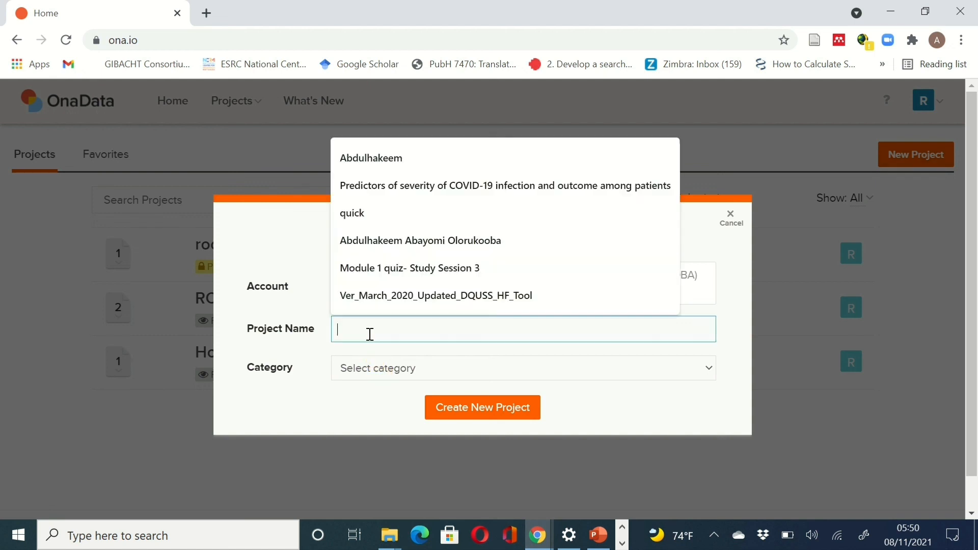
type("Health survey")
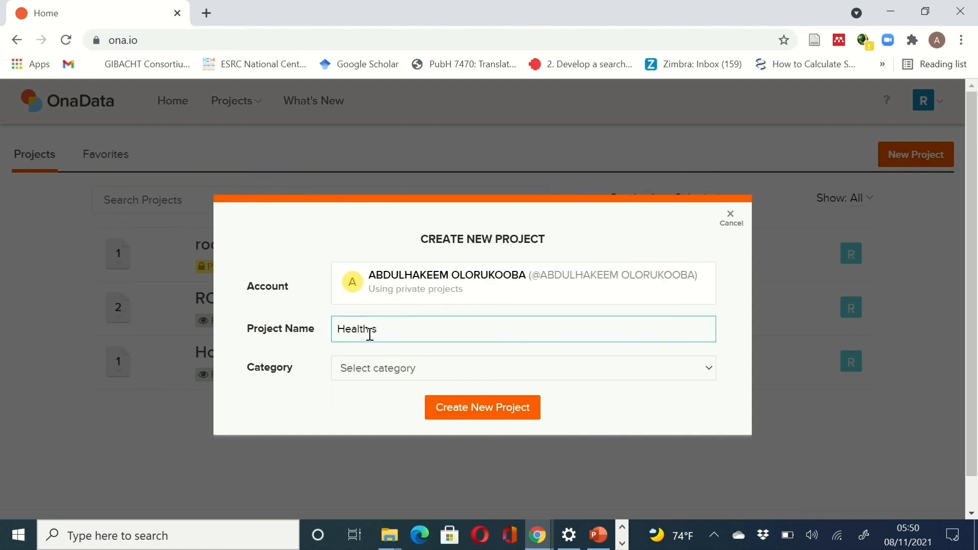
left_click(393, 369)
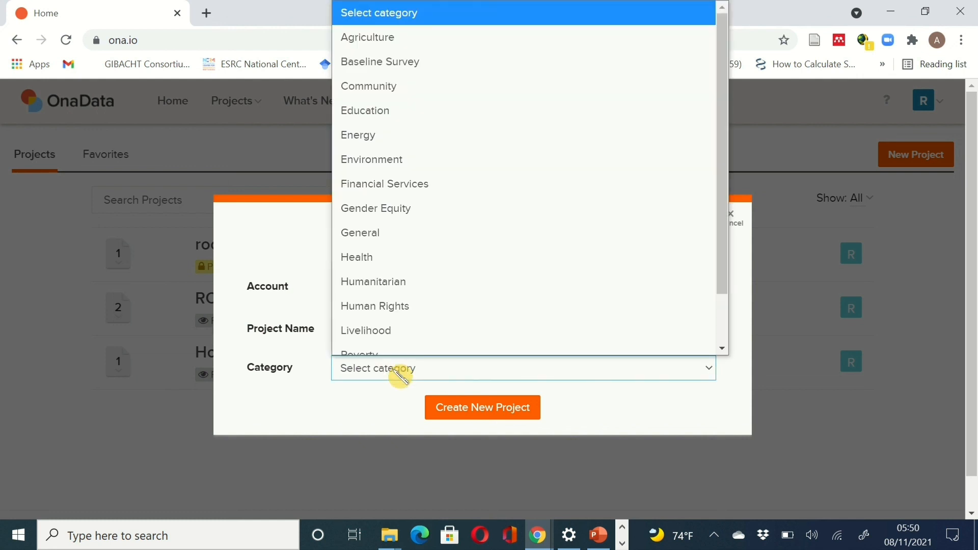
left_click(385, 247)
left_click(497, 408)
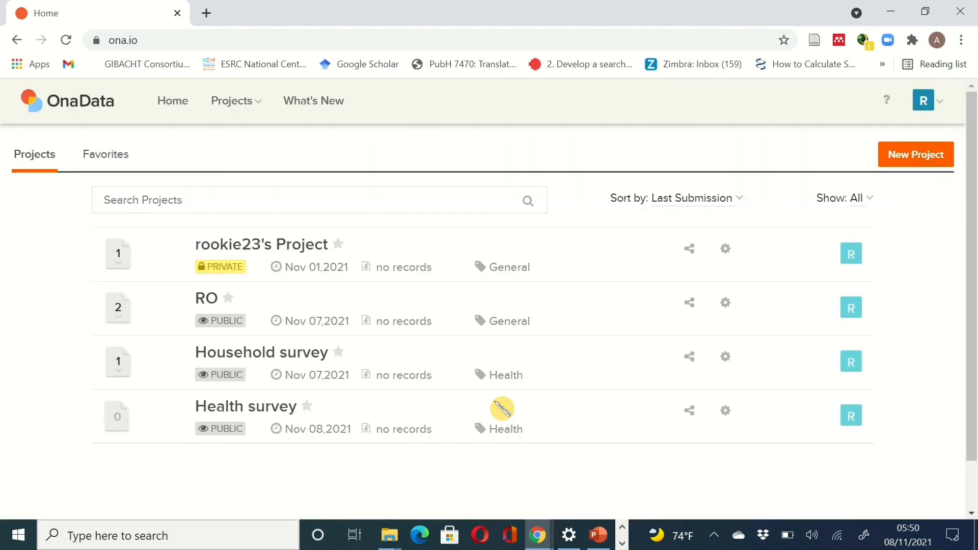
- In Health survey, attach Household-Health-Questionnaire-export (23).xlsx from Downloads as a new form
left_click(270, 414)
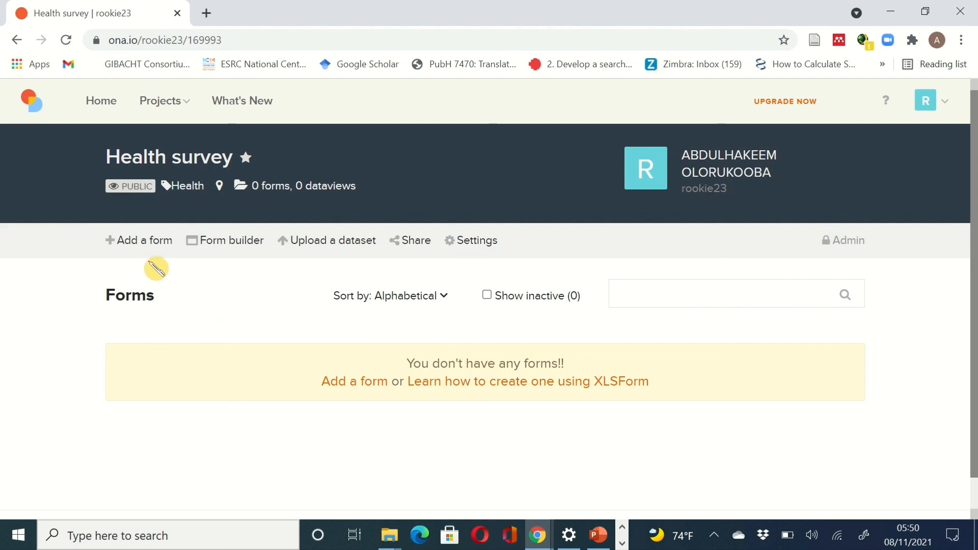
left_click(140, 241)
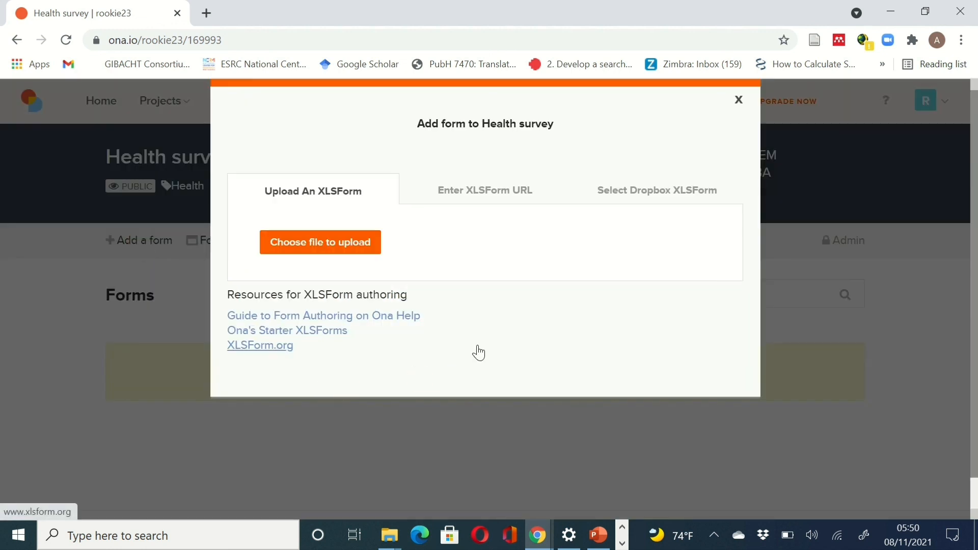
left_click(338, 245)
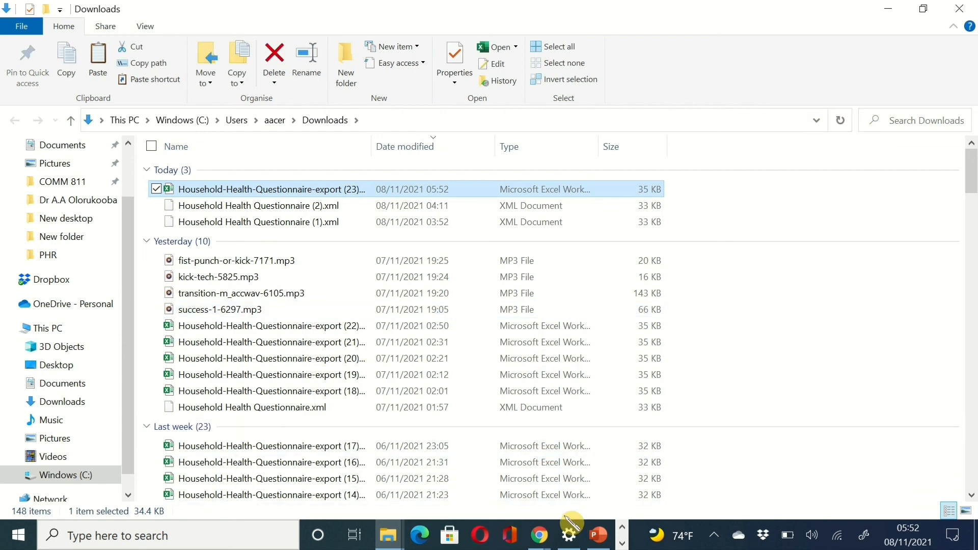
left_click(539, 535)
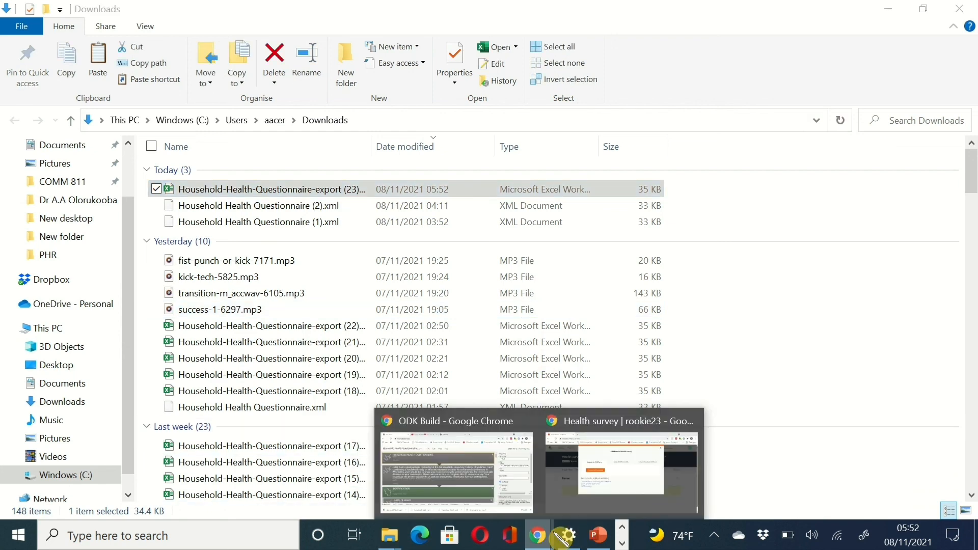
left_click(641, 500)
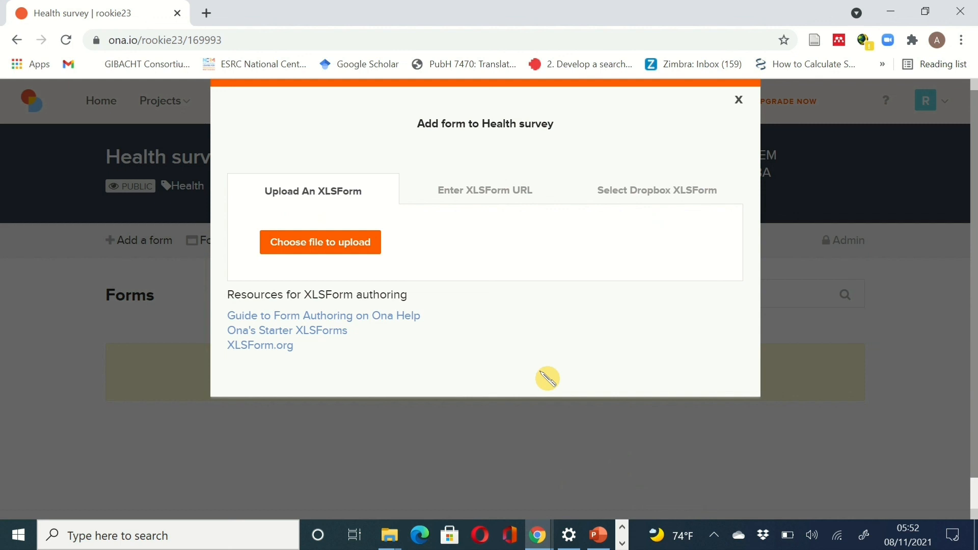
left_click(352, 244)
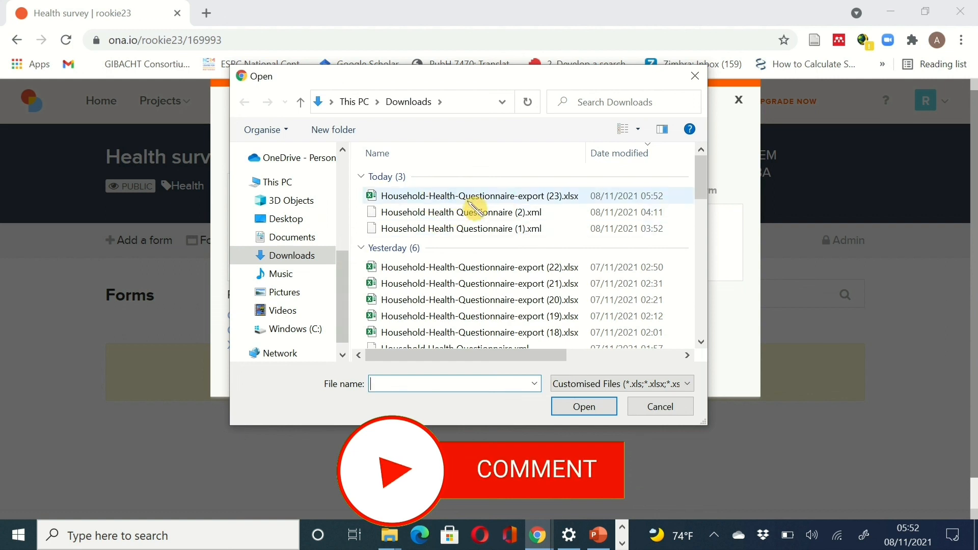
left_click(413, 197)
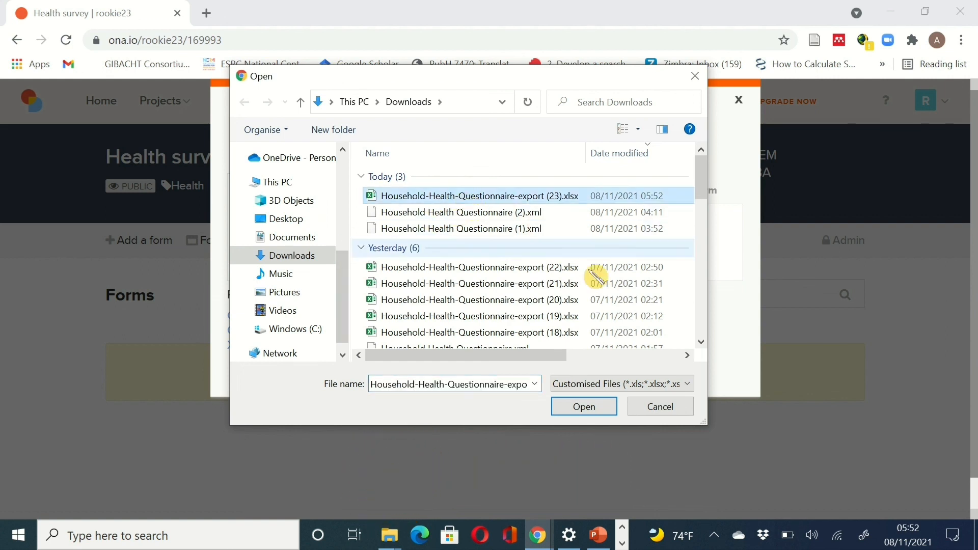
left_click(603, 413)
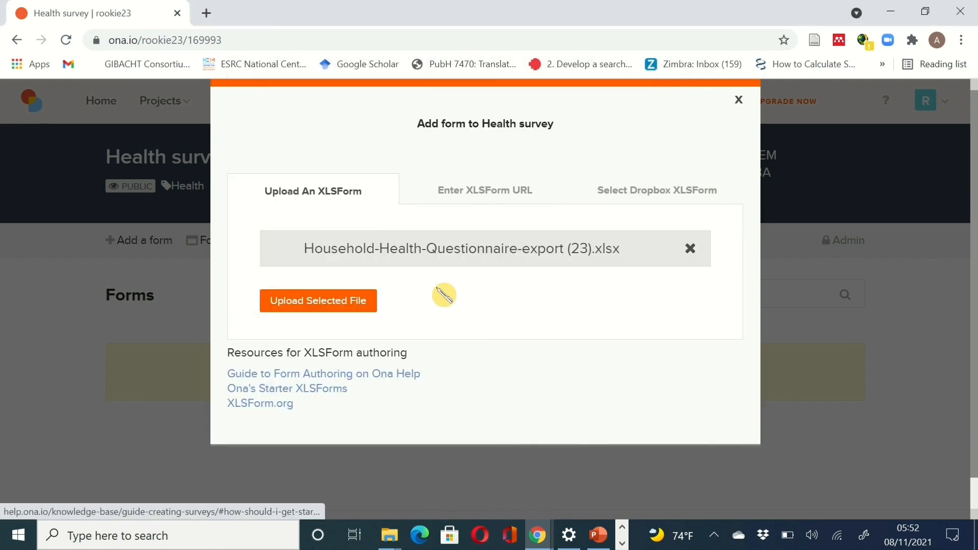
- Upload and verify the XLSForm, then save it as an Active form
left_click(336, 307)
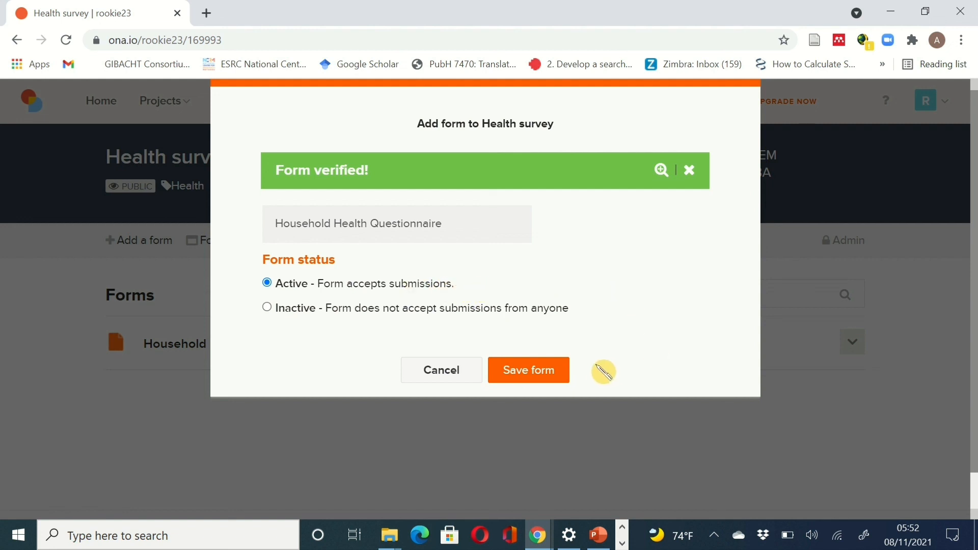
left_click(540, 382)
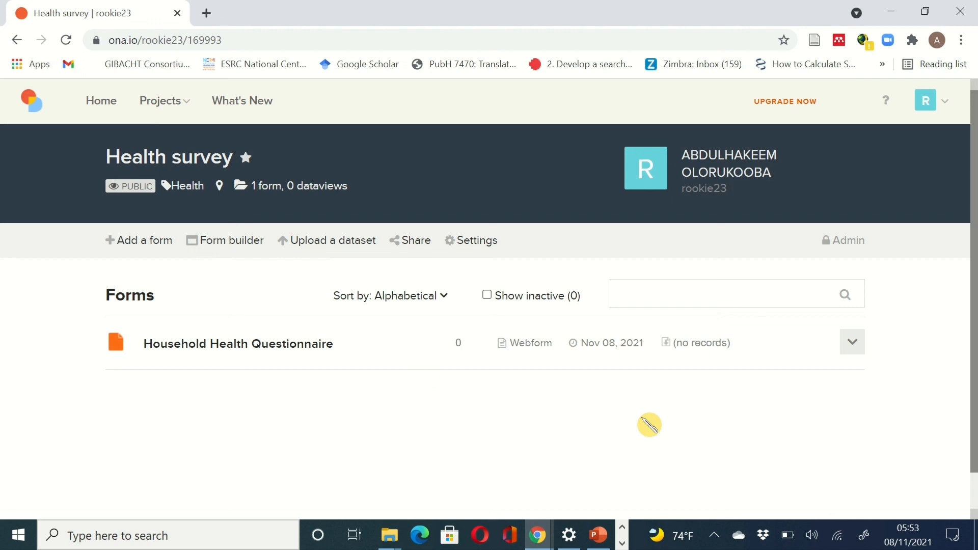
- Open the Household Health Questionnaire overview and review its Using ODK Collect submission details
left_click(272, 355)
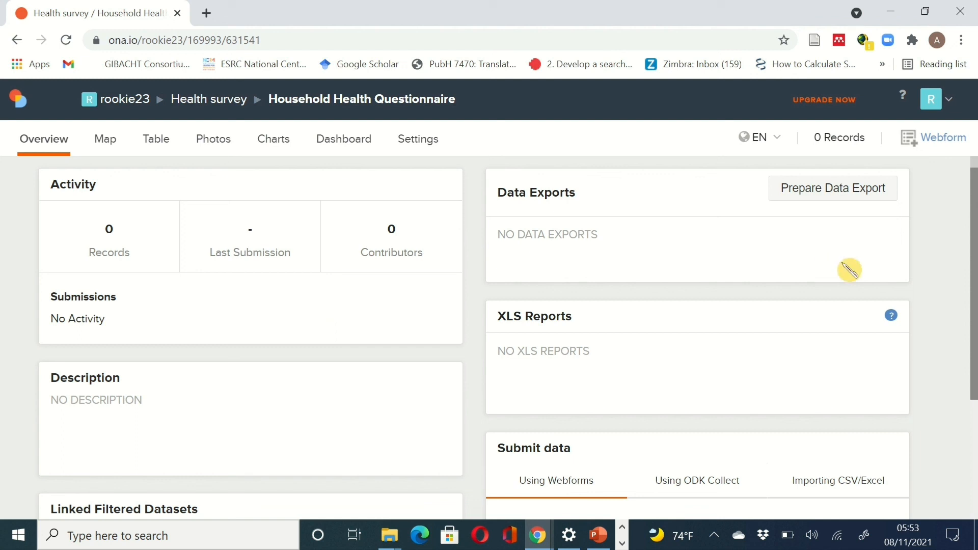
left_click_drag(975, 265, 974, 377)
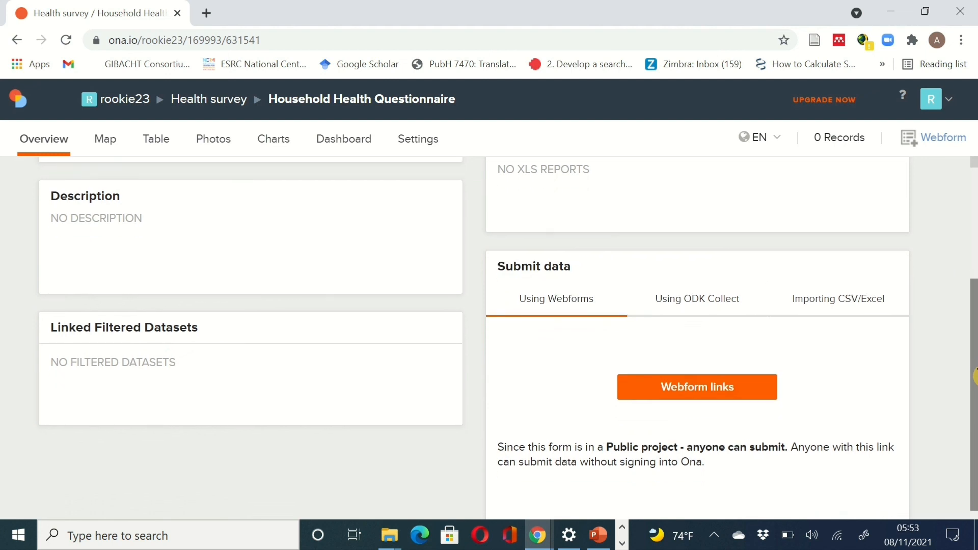
left_click(698, 305)
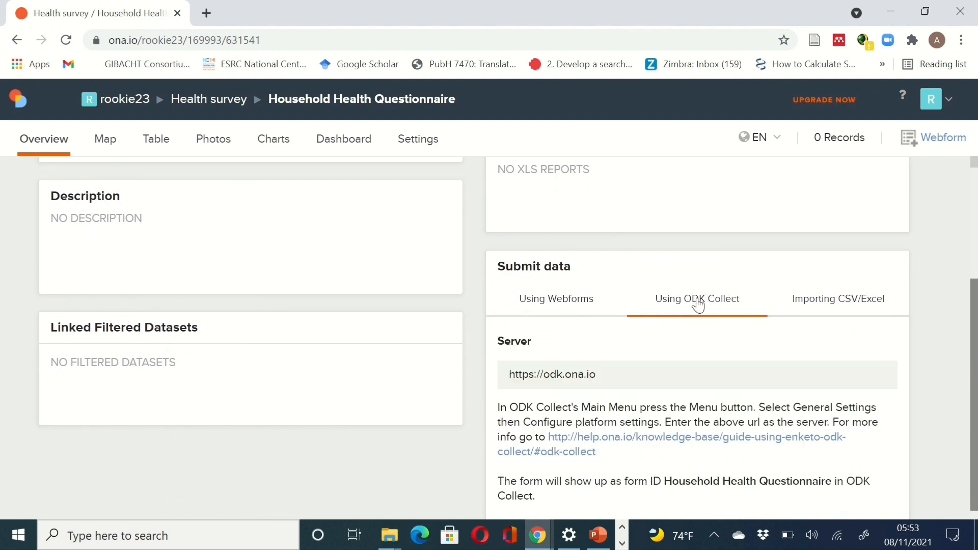
left_click_drag(976, 340, 976, 379)
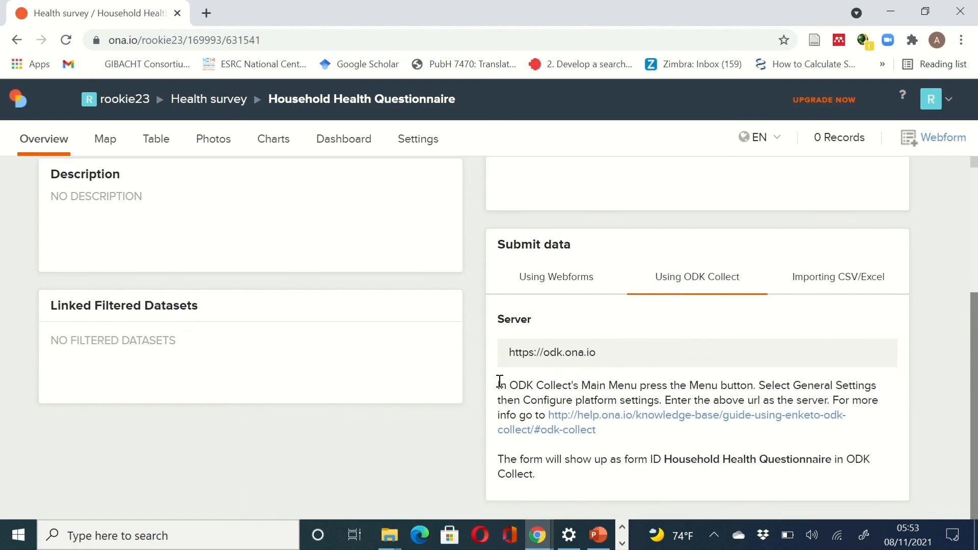
left_click_drag(501, 383, 655, 438)
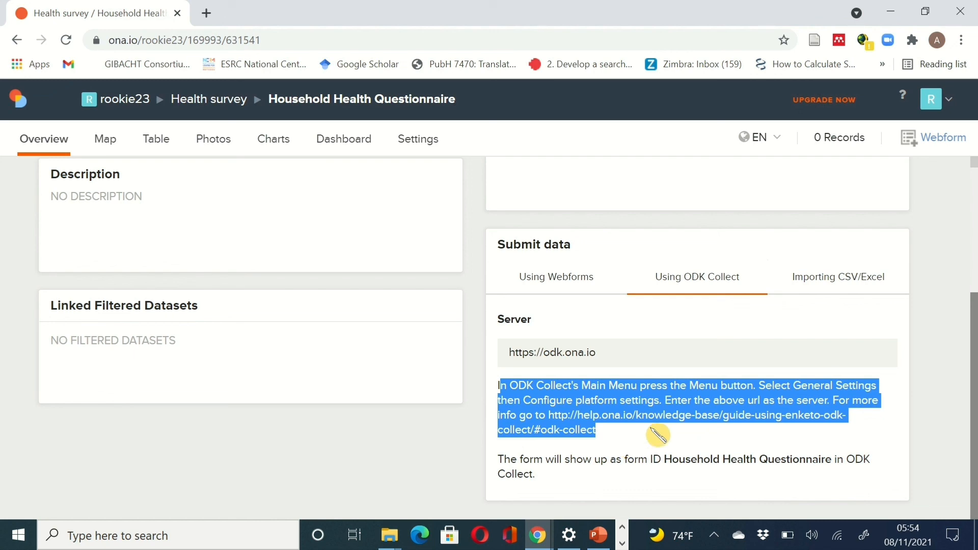
left_click_drag(975, 395, 976, 245)
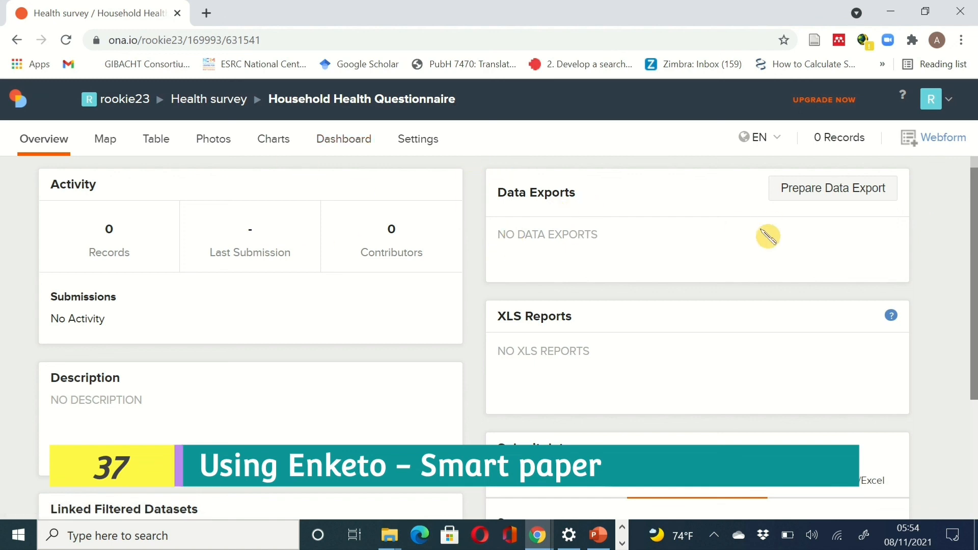
- Open the questionnaire as a blank Enketo webform and view its title and introduction
left_click(943, 145)
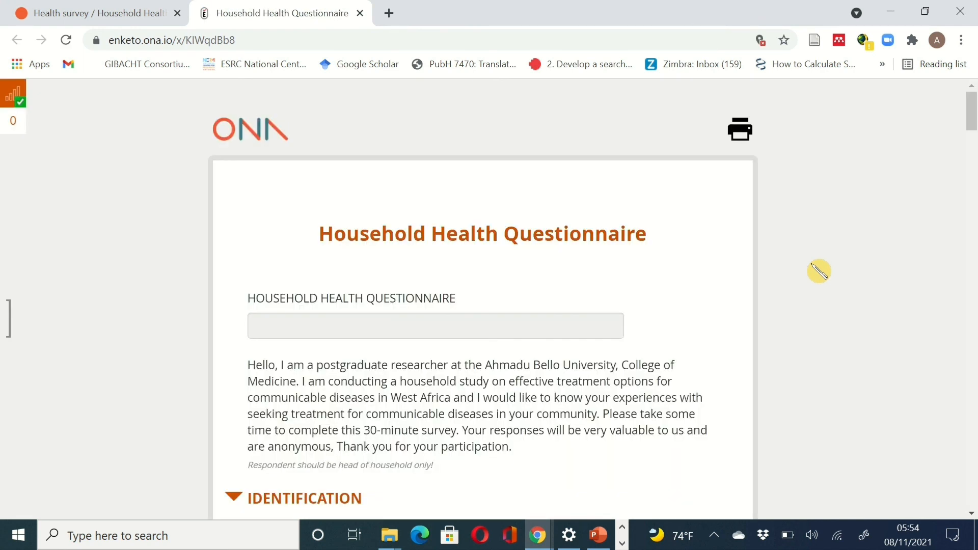
scroll(812, 264, "up", 2)
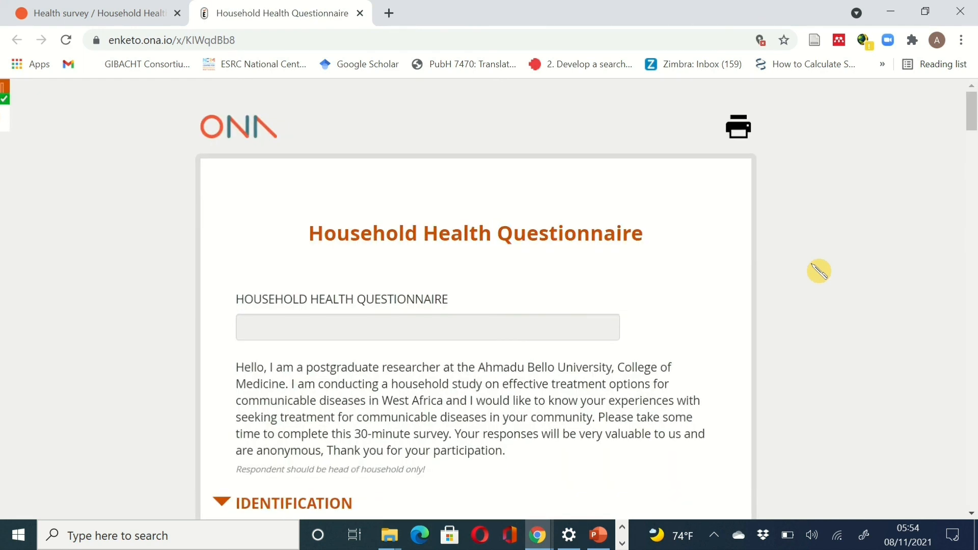
scroll(812, 264, "left", 1)
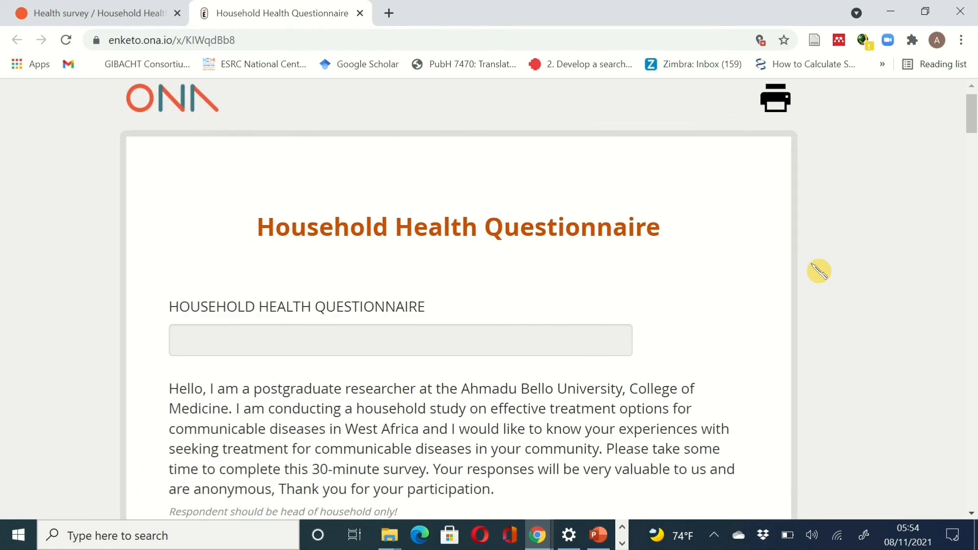
scroll(819, 271, "up", 2)
scroll(819, 271, "left", 1)
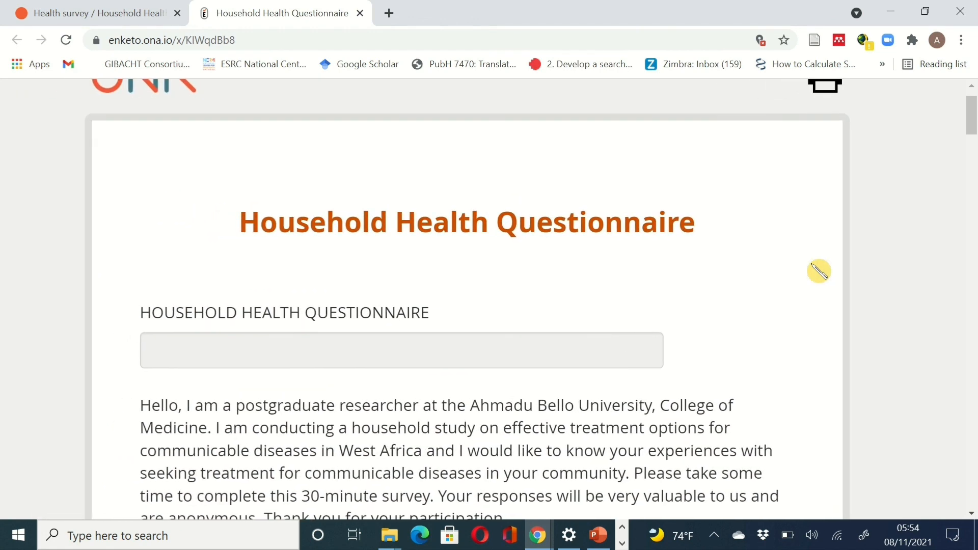
scroll(902, 271, "down", 1)
scroll(902, 271, "down", 1)
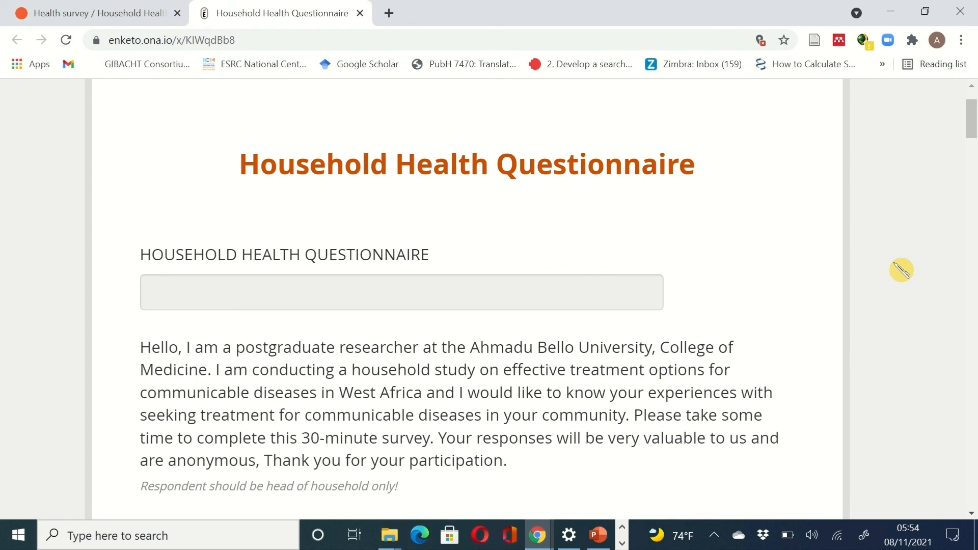
- Scroll through IDENTIFICATION and the GPS LOCATION map down to A BASIC DEMOGRAPHIC INFORMATION
scroll(902, 270, "up", 3)
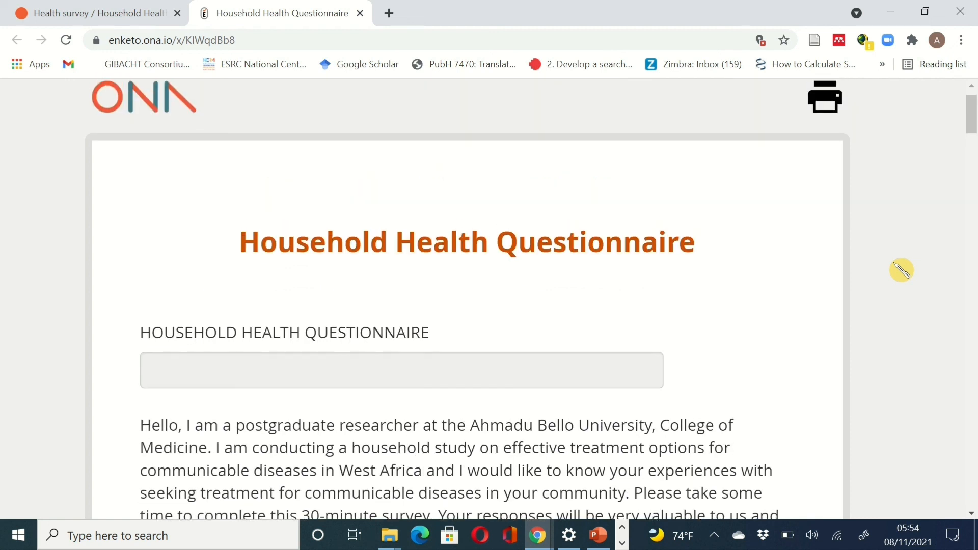
scroll(902, 270, "down", 3)
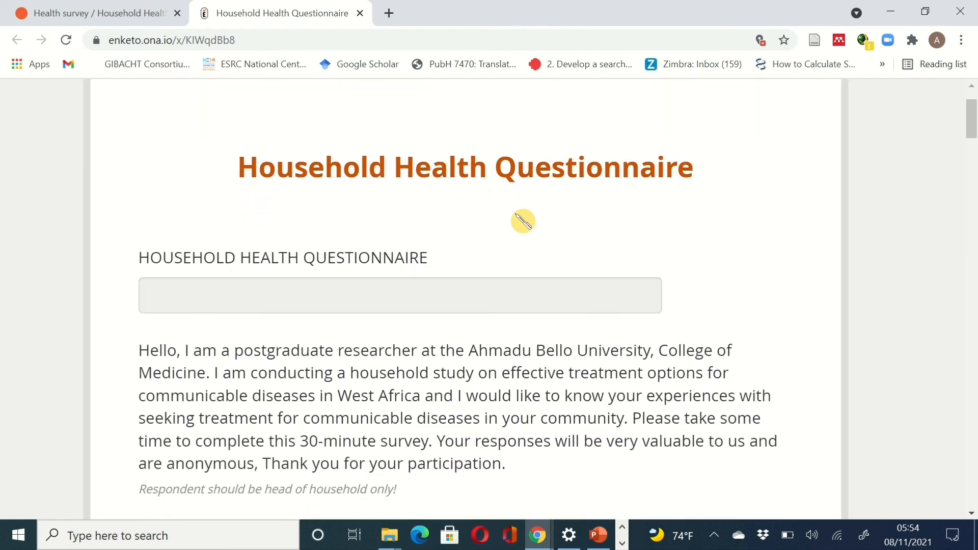
scroll(727, 346, "down", 6)
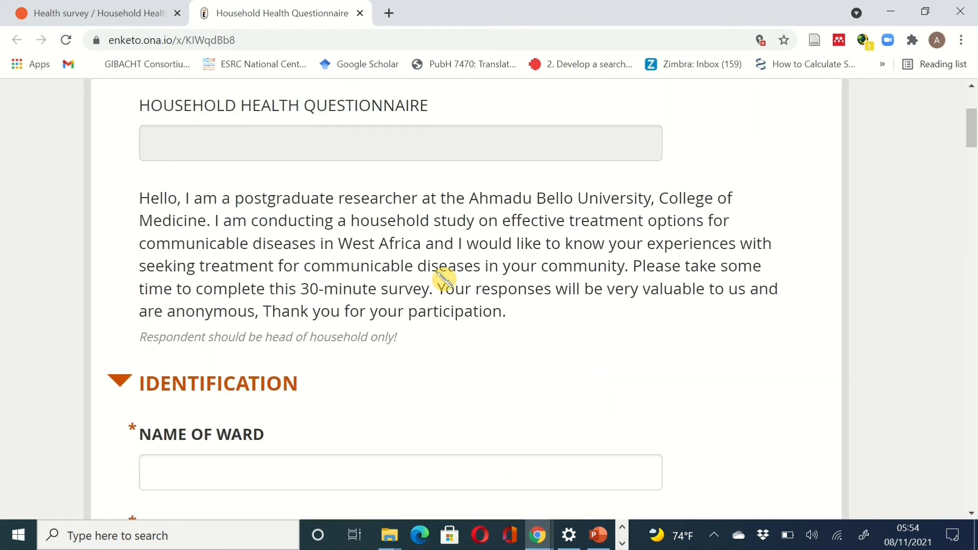
scroll(469, 292, "down", 6)
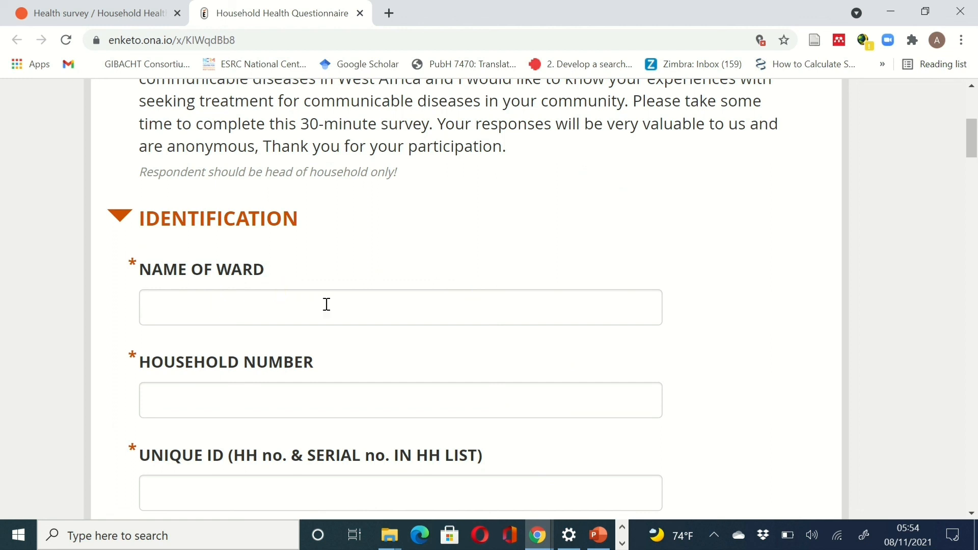
scroll(327, 305, "down", 5)
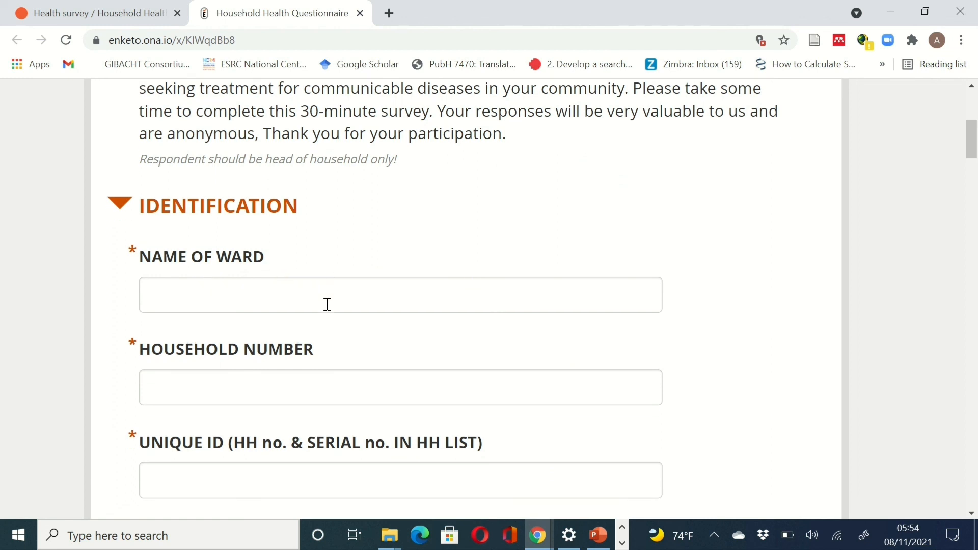
scroll(387, 396, "down", 3)
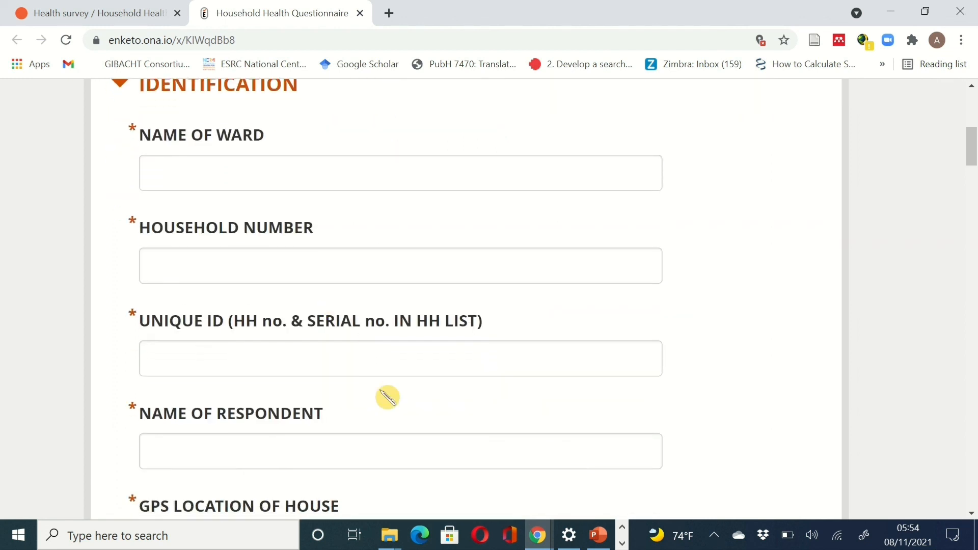
scroll(377, 321, "down", 5)
scroll(377, 321, "down", 3)
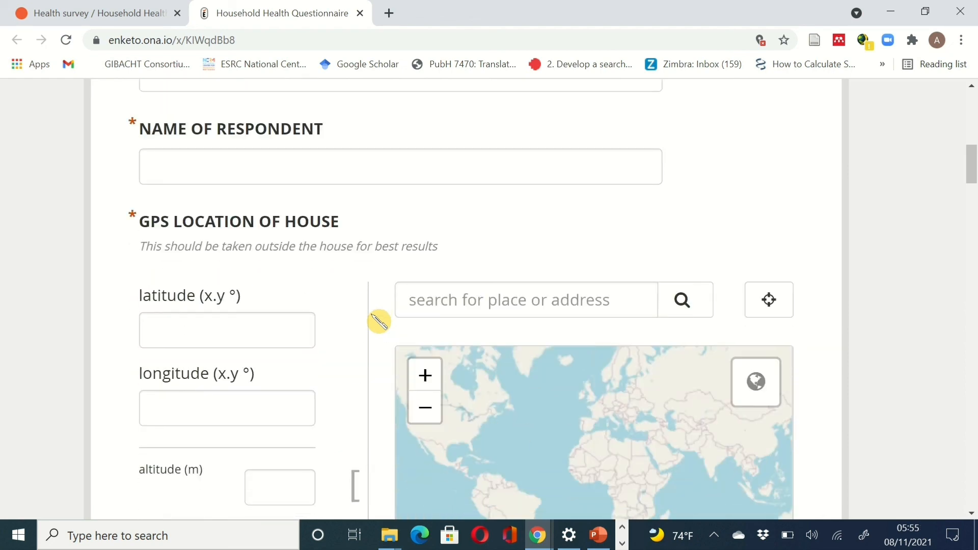
scroll(725, 221, "down", 6)
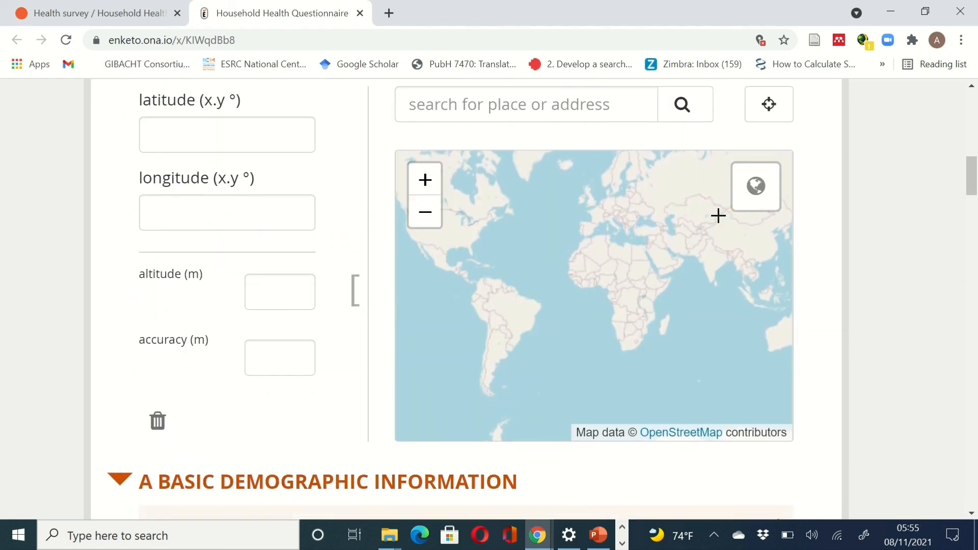
scroll(718, 216, "up", 3)
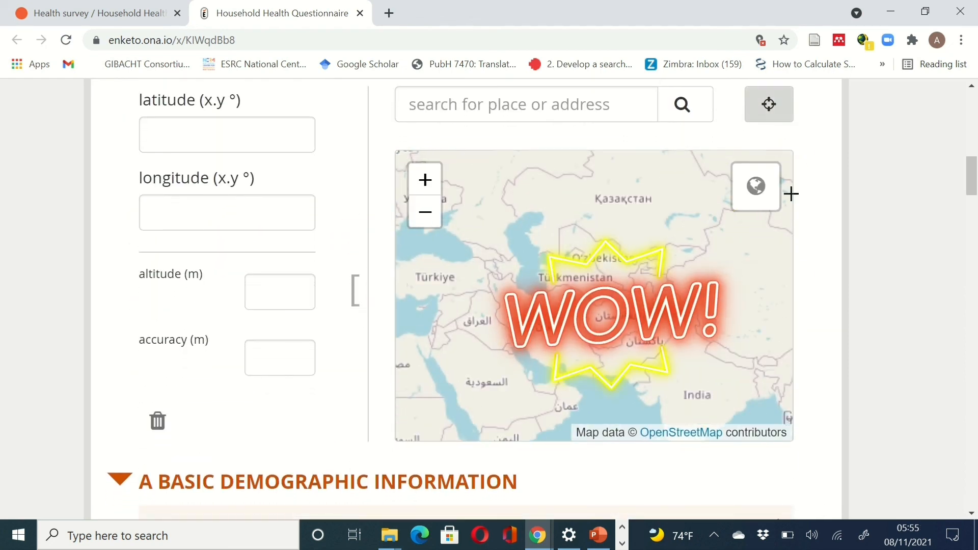
scroll(829, 324, "down", 6)
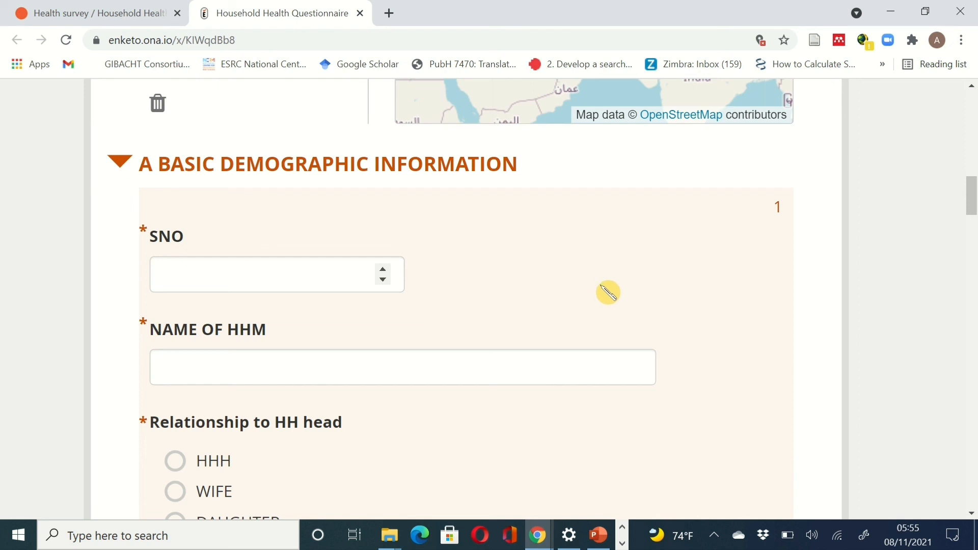
scroll(607, 291, "down", 2)
scroll(607, 291, "down", 2)
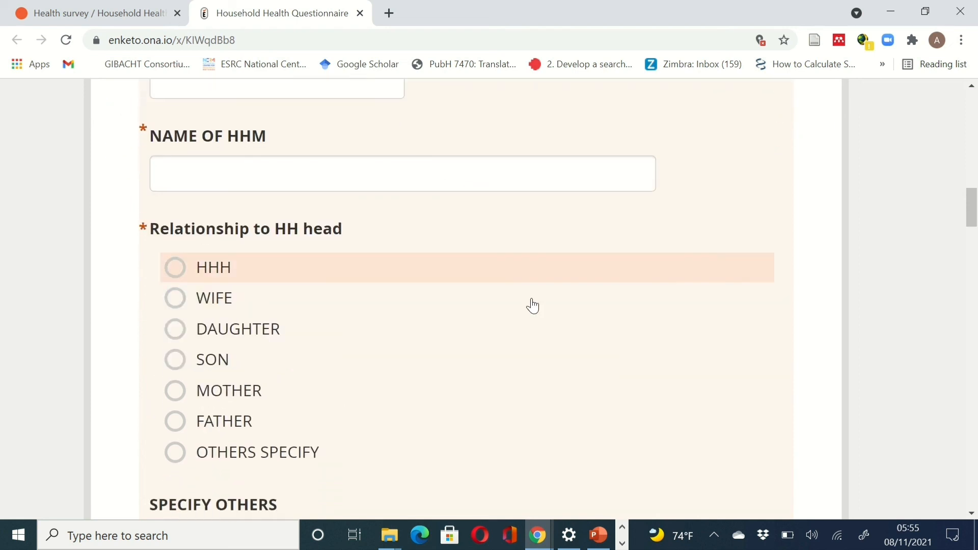
- Mark the first household member's relationship to the household head as HHH
left_click(373, 280)
scroll(505, 400, "down", 3)
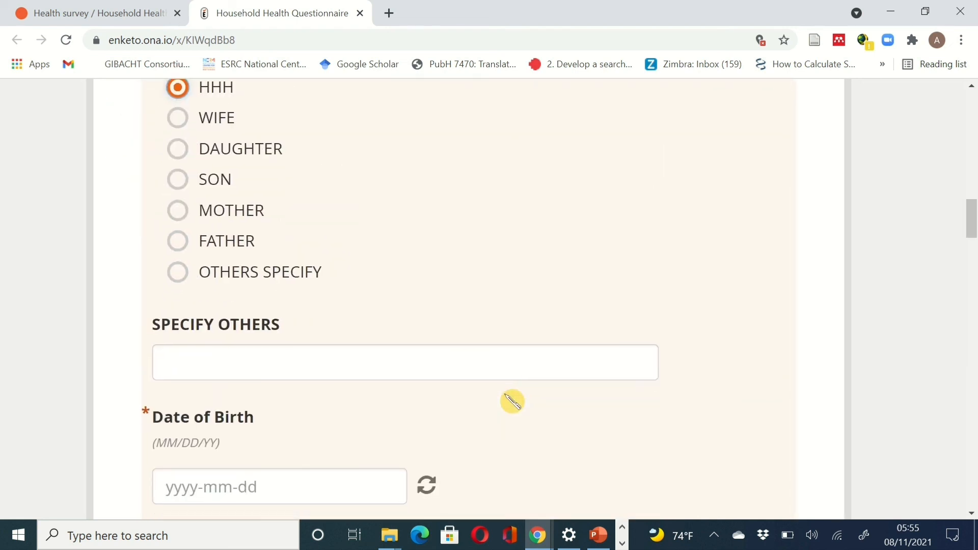
scroll(603, 428, "down", 4)
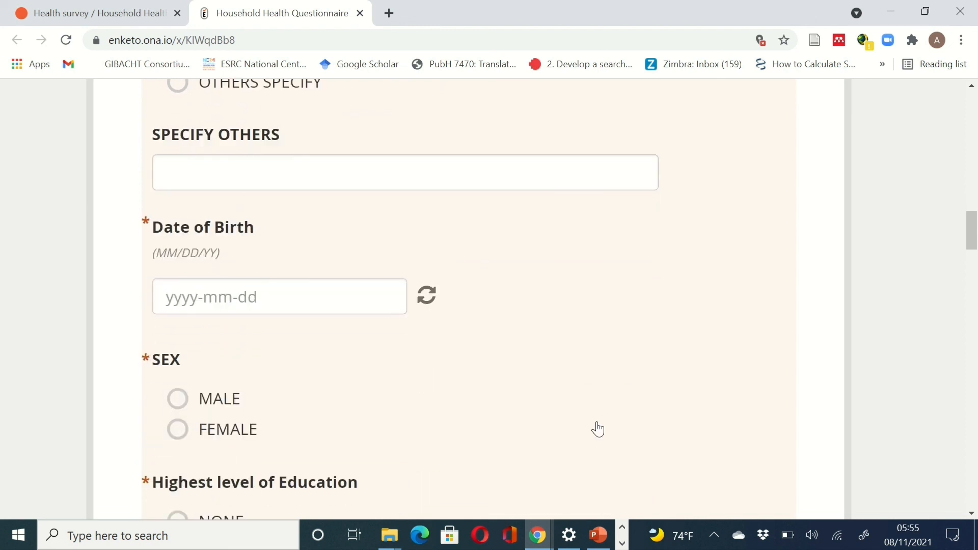
- Set the member's Date of Birth to 2021-11-24
left_click(282, 307)
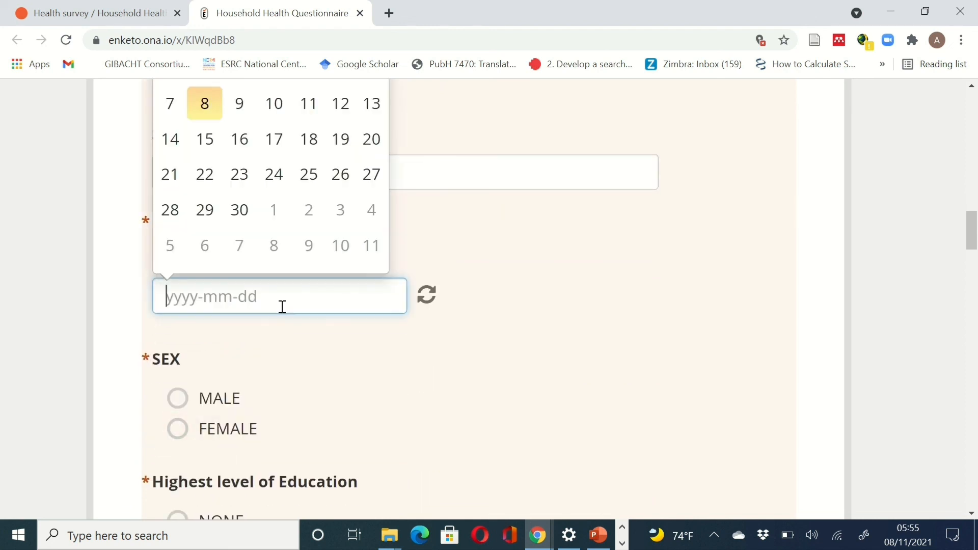
left_click(273, 172)
scroll(665, 347, "down", 3)
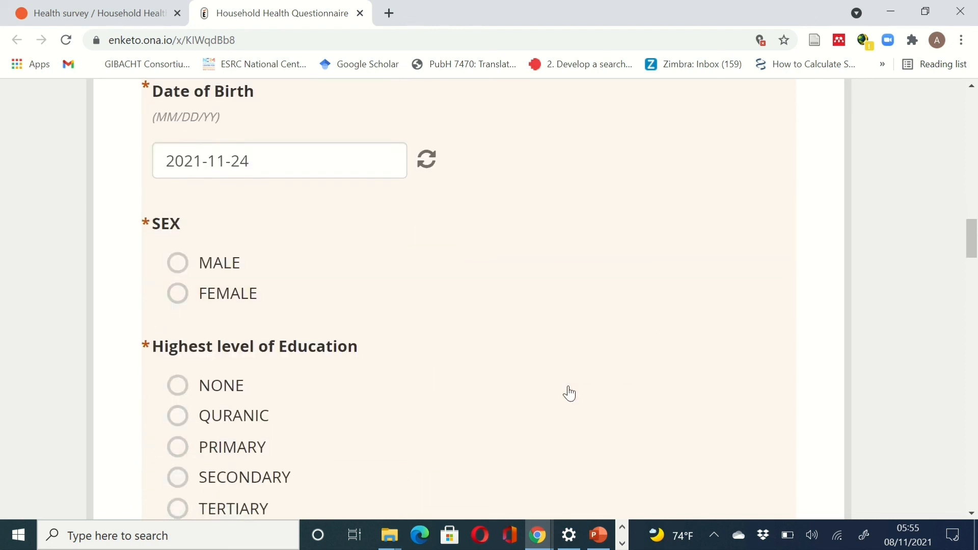
scroll(568, 393, "down", 7)
scroll(575, 392, "down", 4)
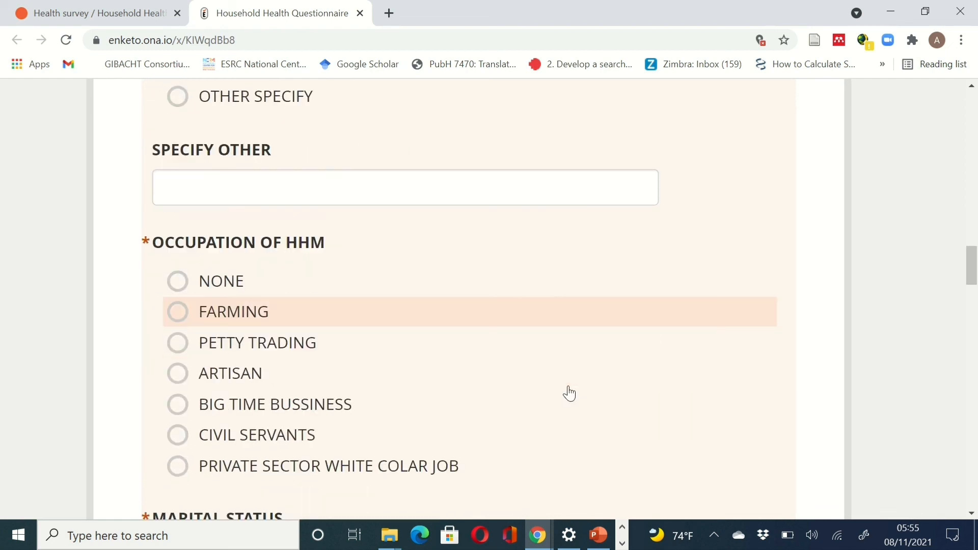
scroll(576, 393, "down", 14)
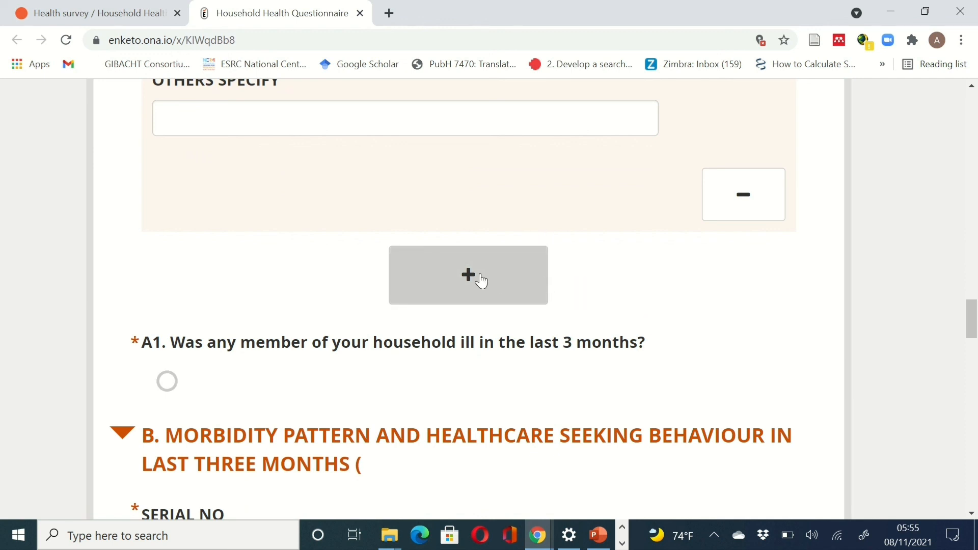
scroll(482, 280, "down", 4)
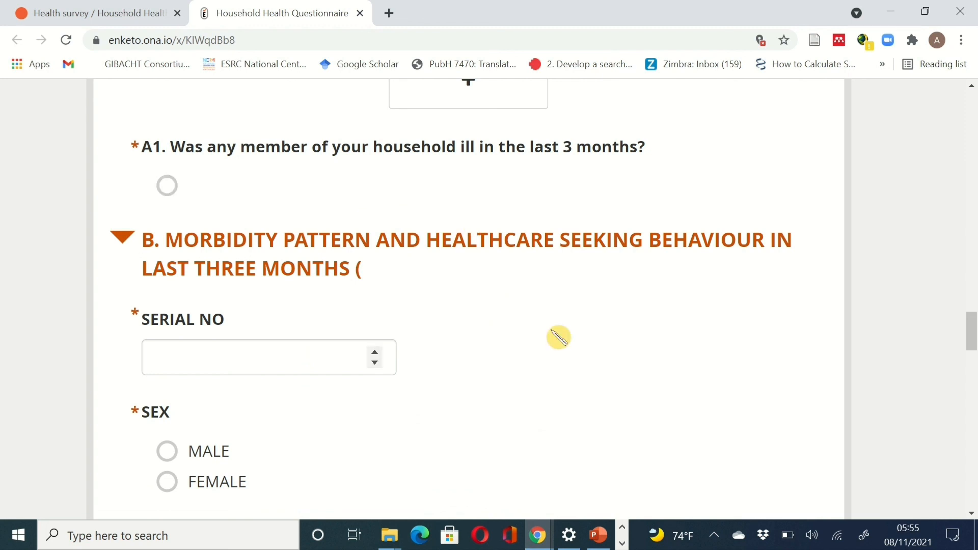
- Mark PHC and GEN HOSPITAL as the places of treatment
scroll(522, 303, "down", 2)
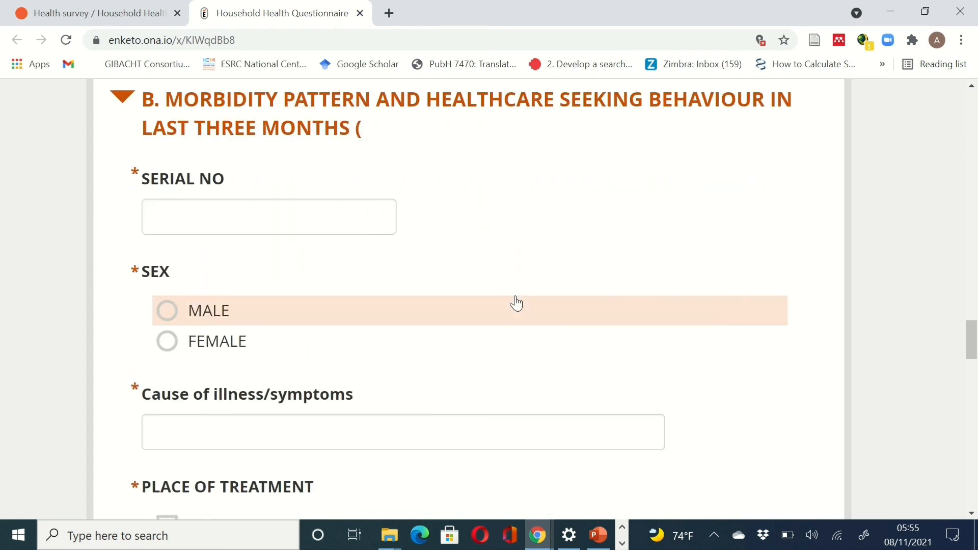
scroll(517, 303, "up", 3)
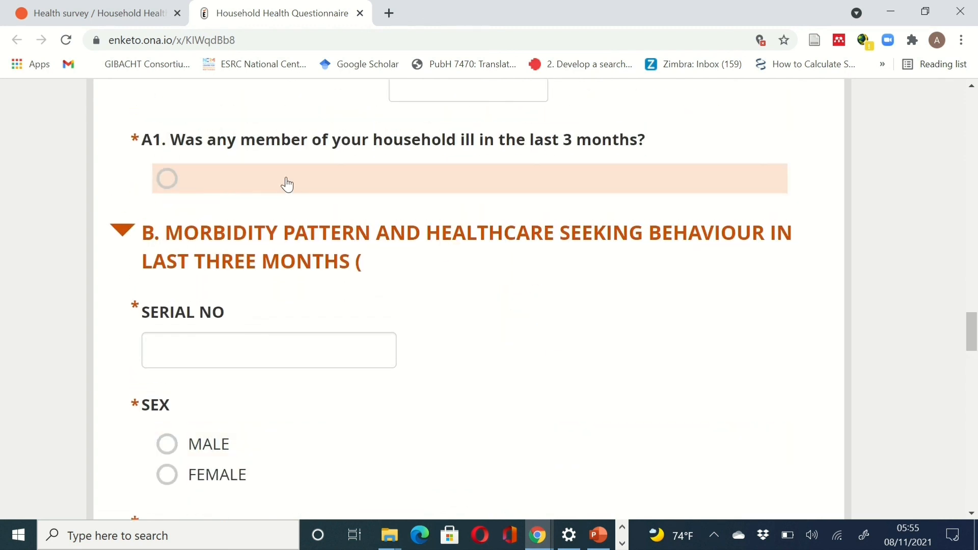
scroll(509, 262, "down", 2)
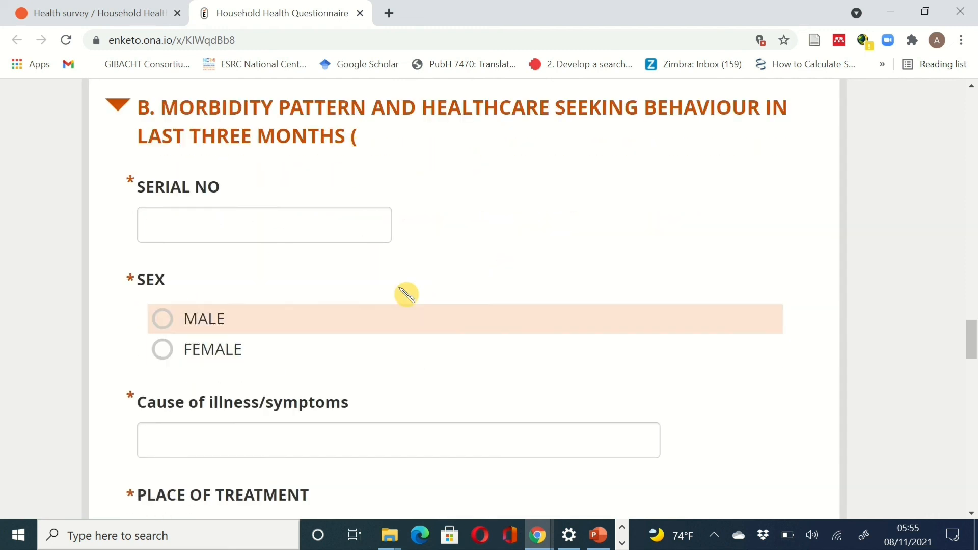
scroll(438, 306, "down", 3)
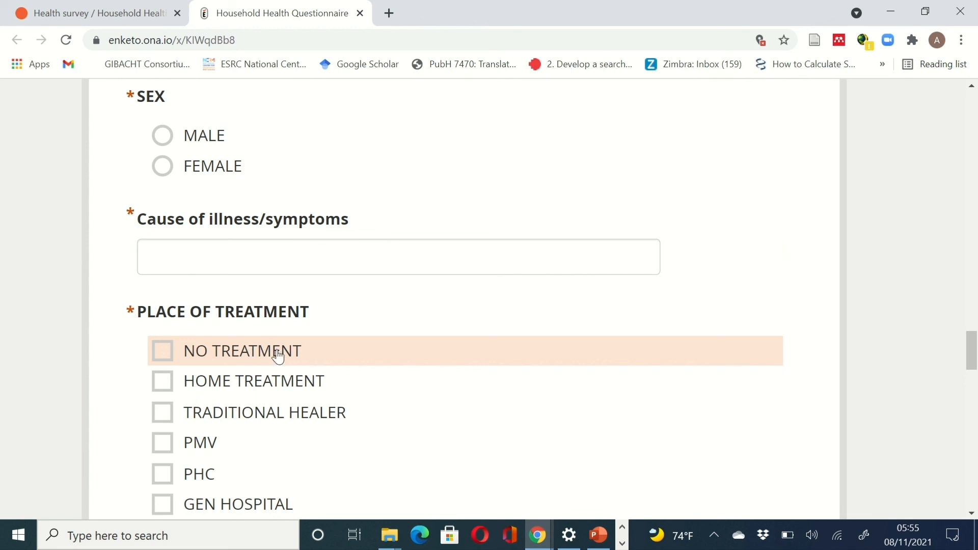
scroll(292, 244, "down", 3)
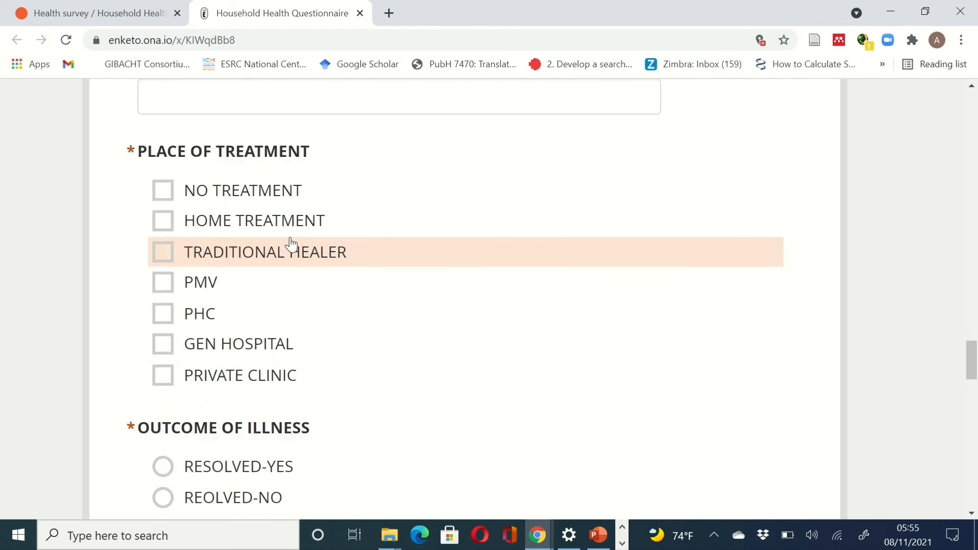
double_click(172, 251)
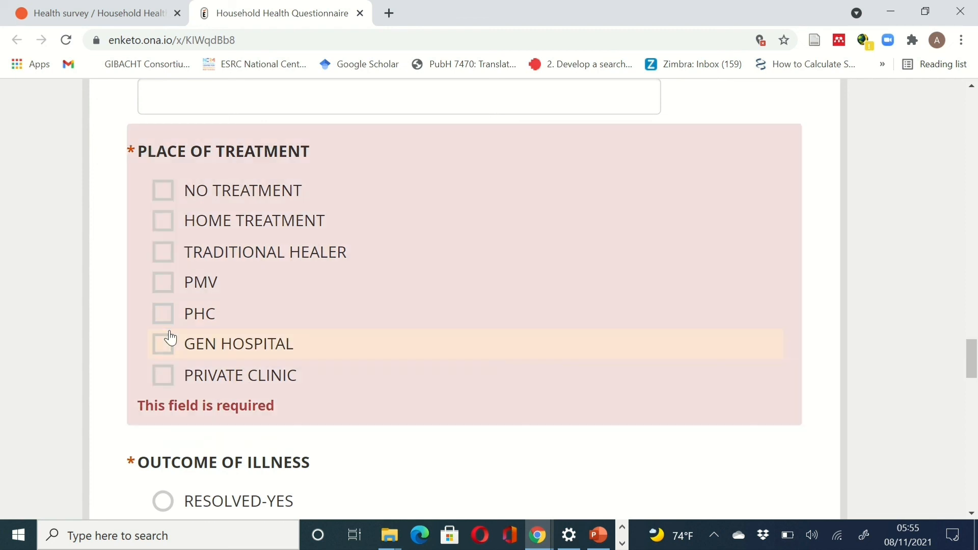
left_click(170, 338)
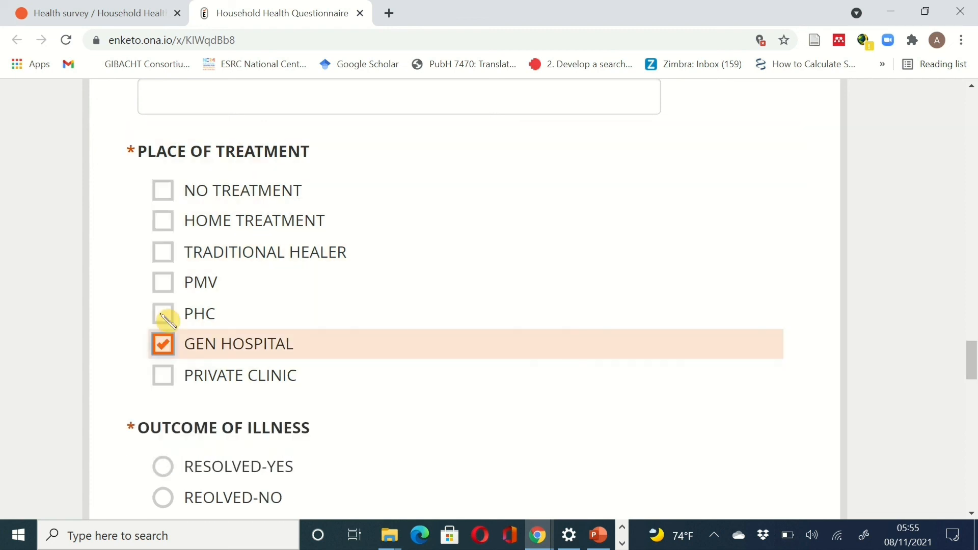
left_click(165, 315)
- Answer RESOLVED-YES for illness outcome, YES for complication, and YES for a village PHC
scroll(453, 362, "down", 3)
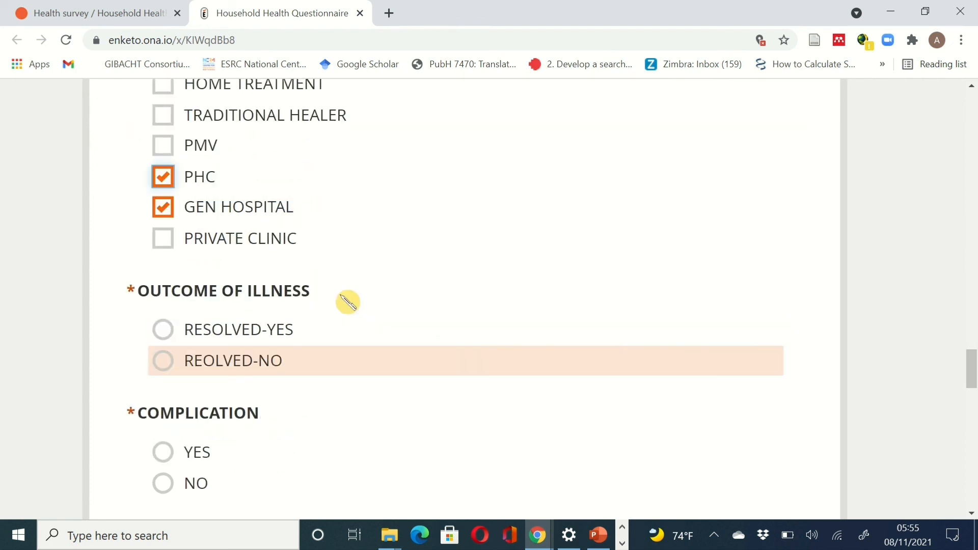
left_click(263, 338)
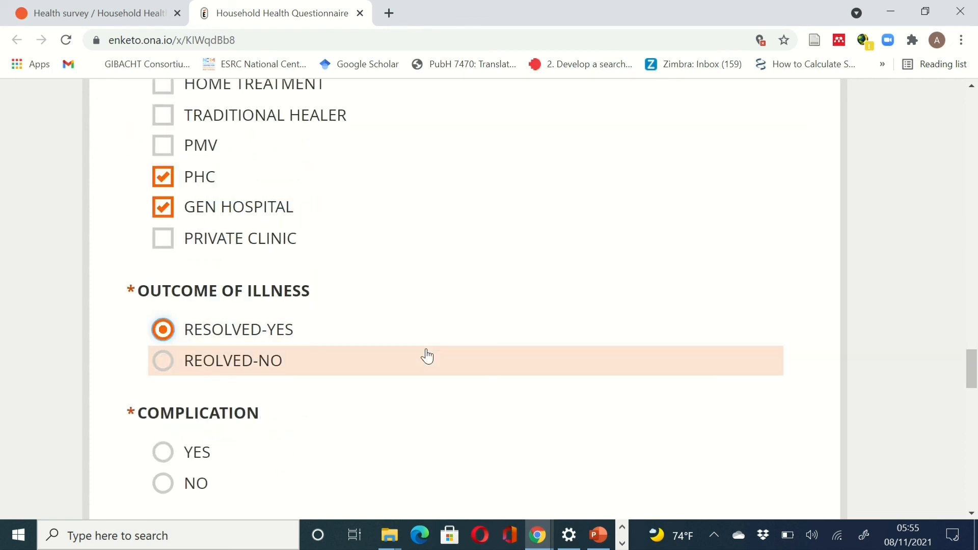
scroll(203, 286, "down", 3)
left_click(193, 282)
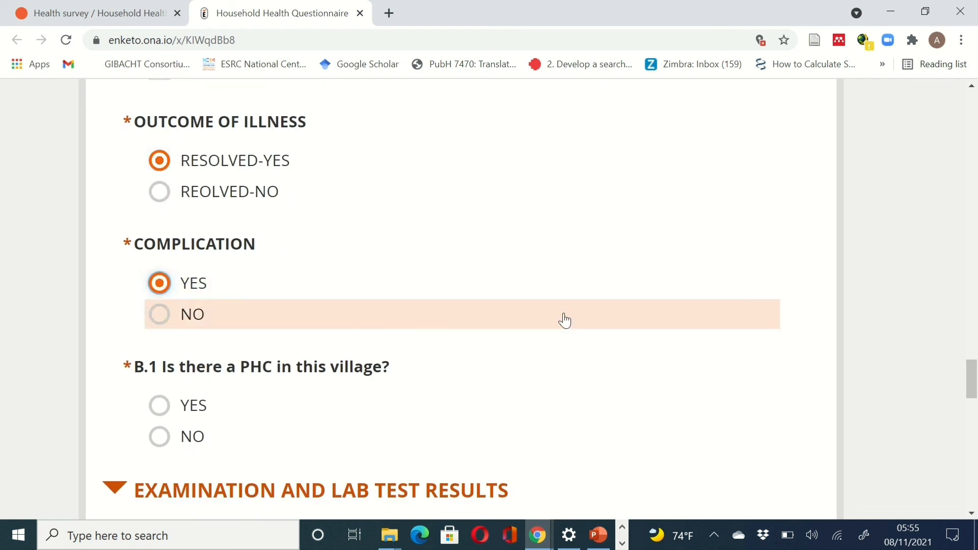
scroll(561, 319, "down", 3)
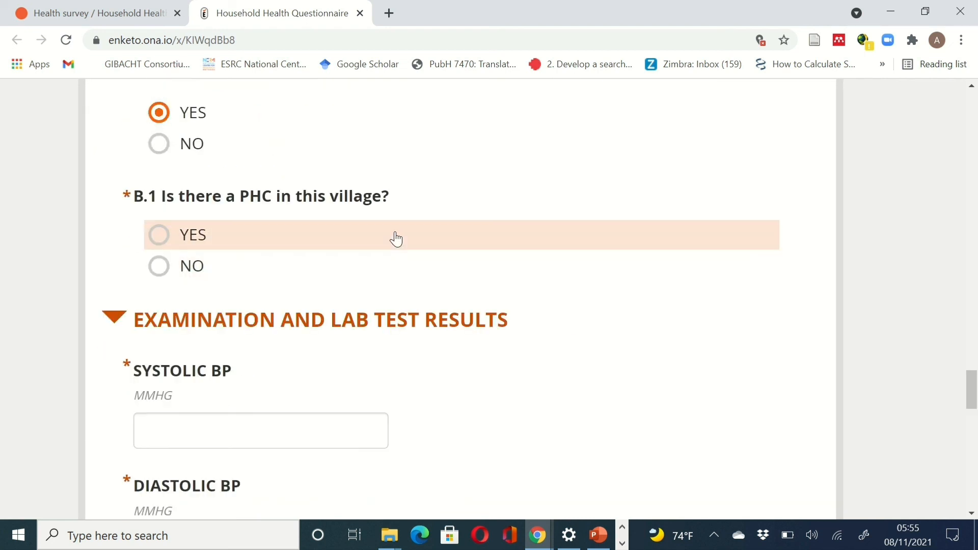
left_click(397, 239)
- Enter Glycated HB 45 so Estimated Average Glucose calculates to 1244.8
scroll(469, 327, "down", 3)
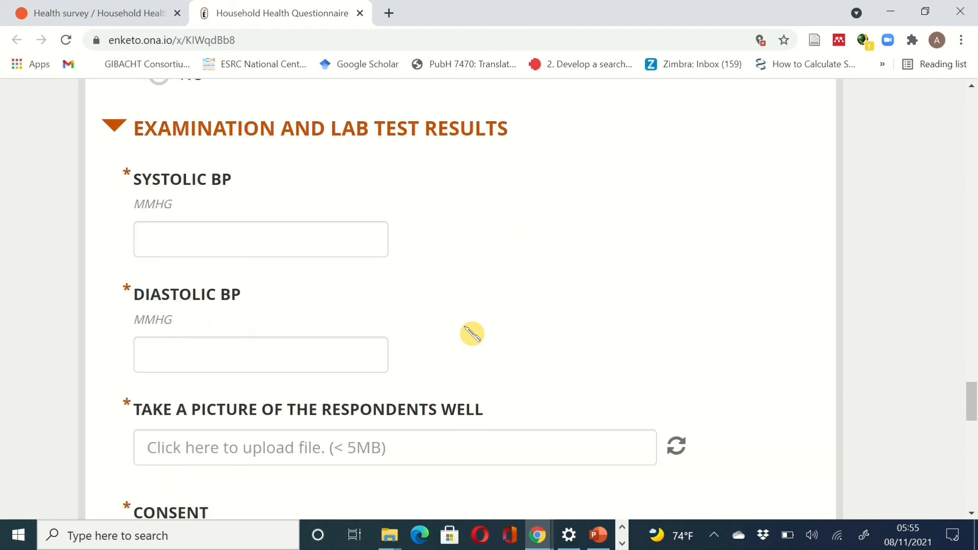
scroll(471, 334, "down", 1)
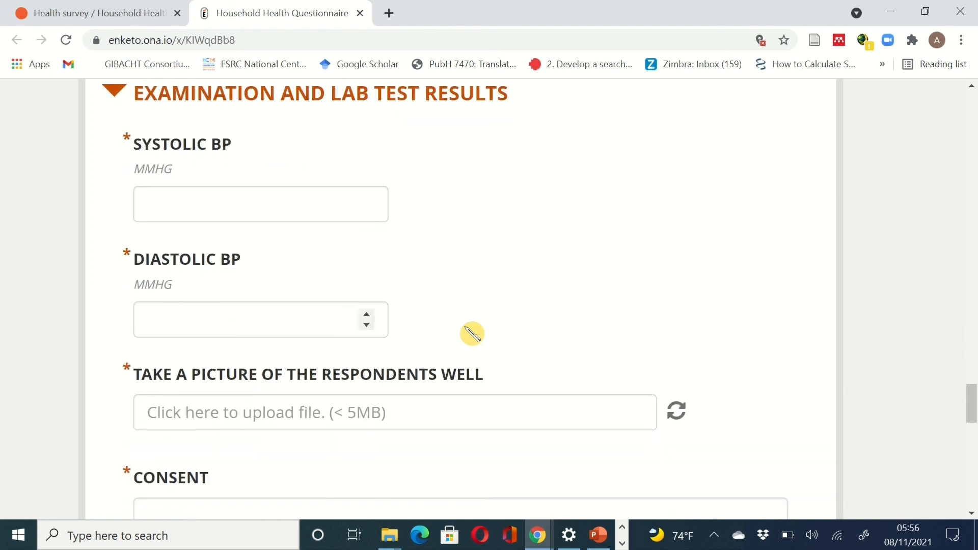
left_click(285, 206)
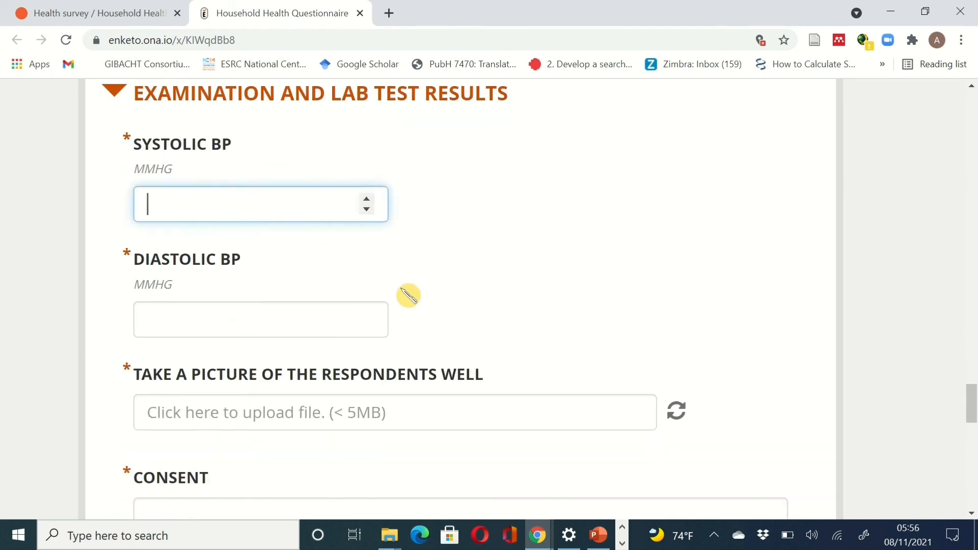
left_click(335, 309)
scroll(561, 285, "down", 3)
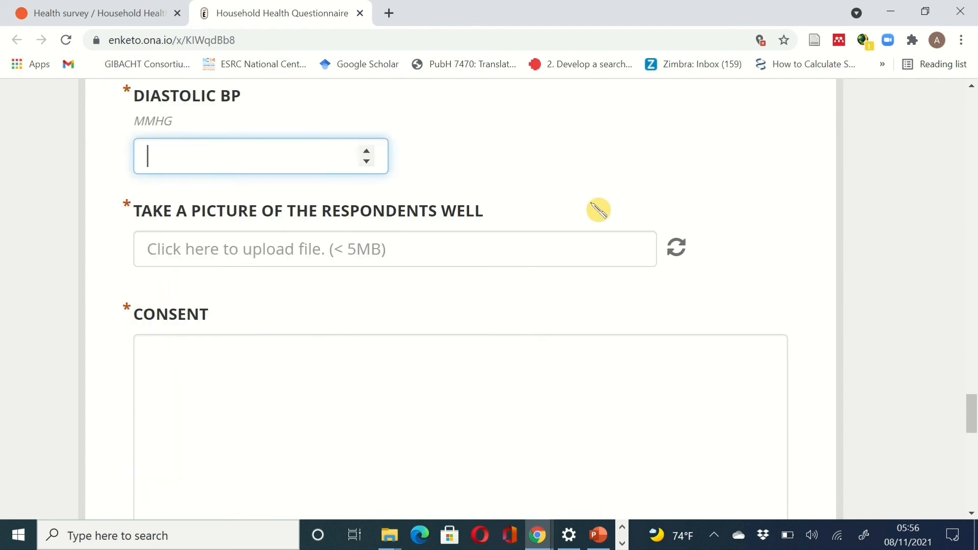
scroll(564, 331, "down", 5)
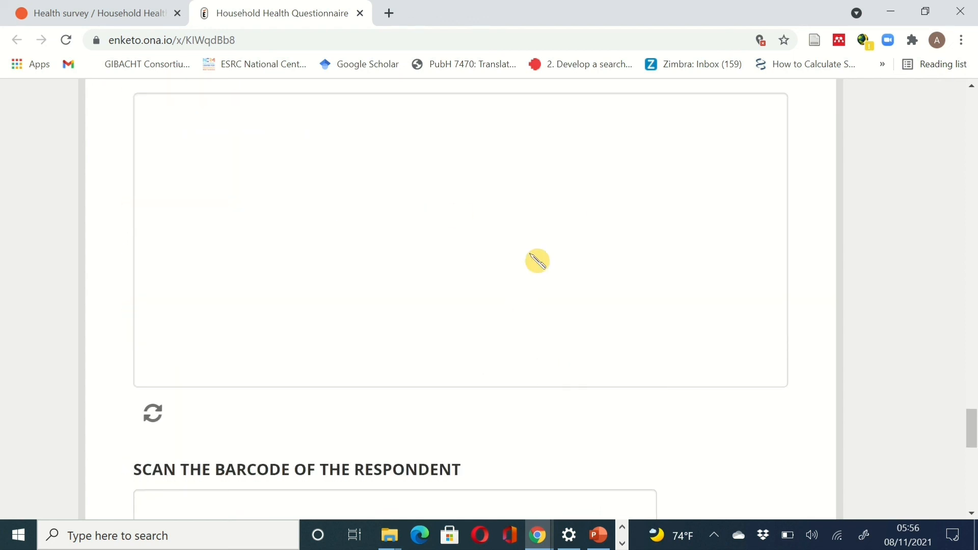
scroll(535, 260, "down", 6)
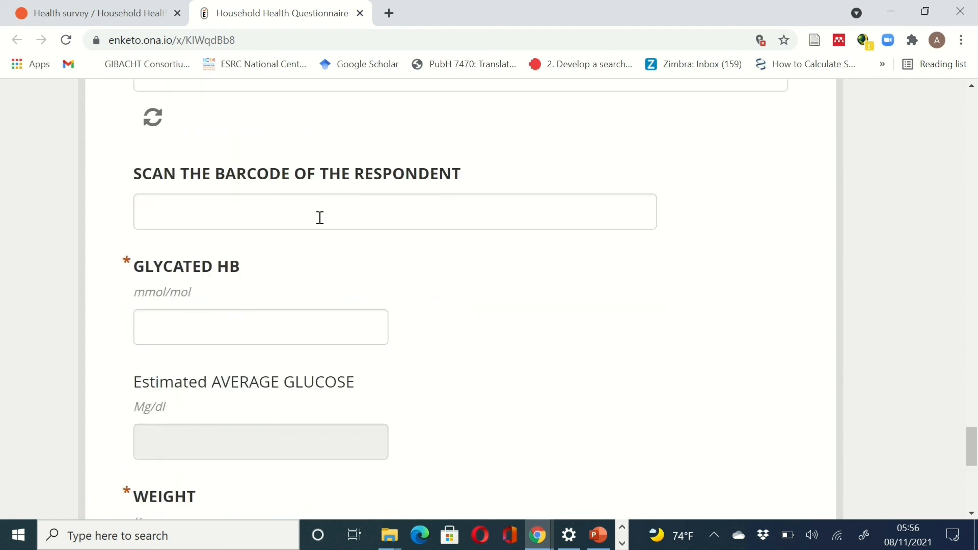
scroll(551, 310, "down", 2)
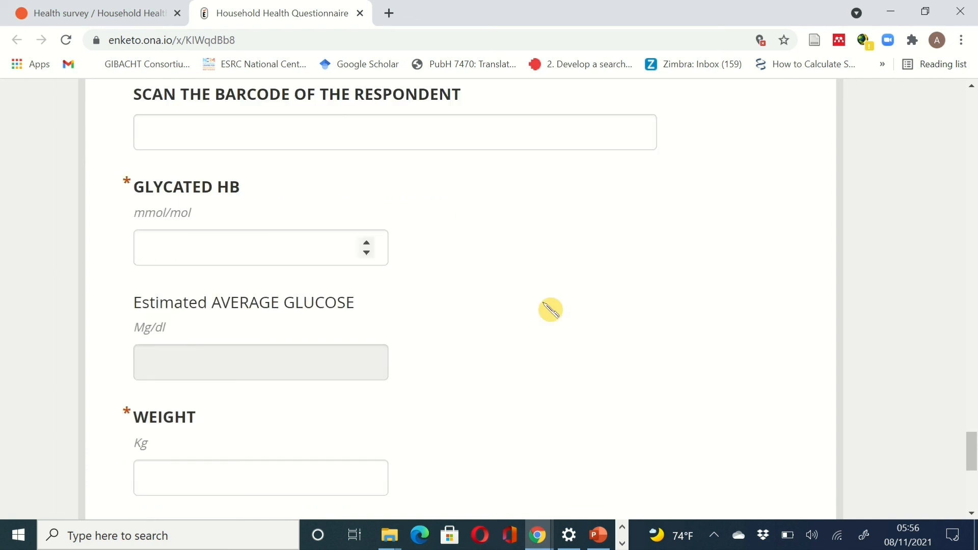
left_click(226, 237)
type("45")
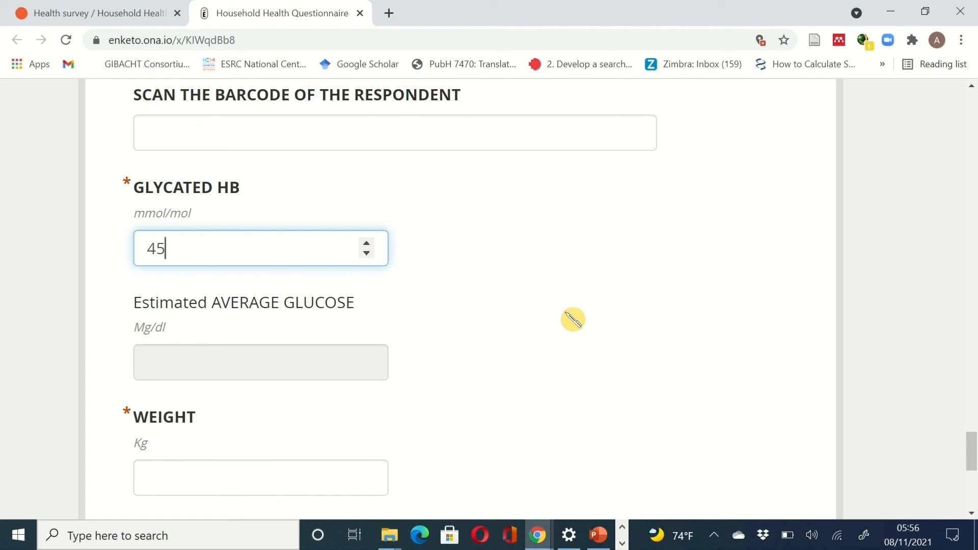
key("Tab")
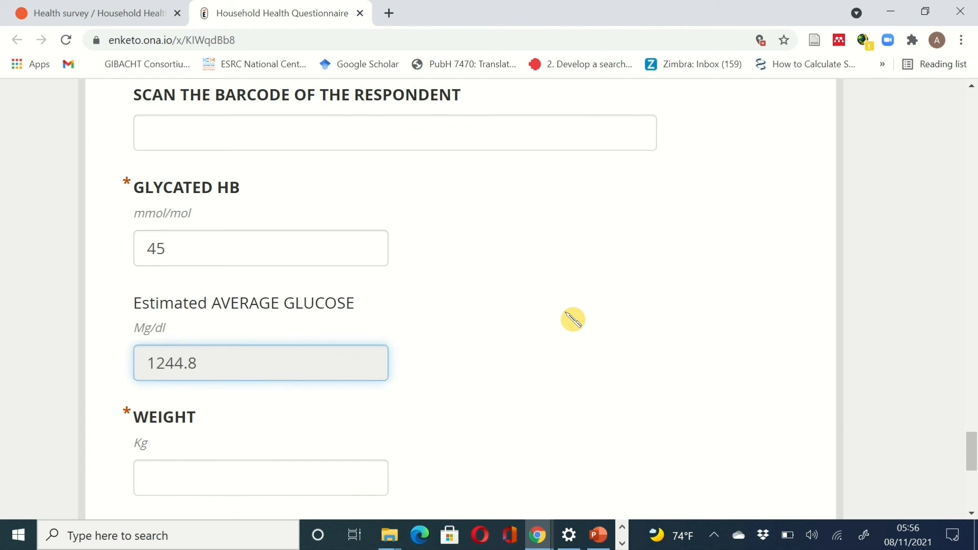
- Enter weight 150 and height 1.98, giving a calculated BMI of about 38.26
scroll(573, 320, "down", 3)
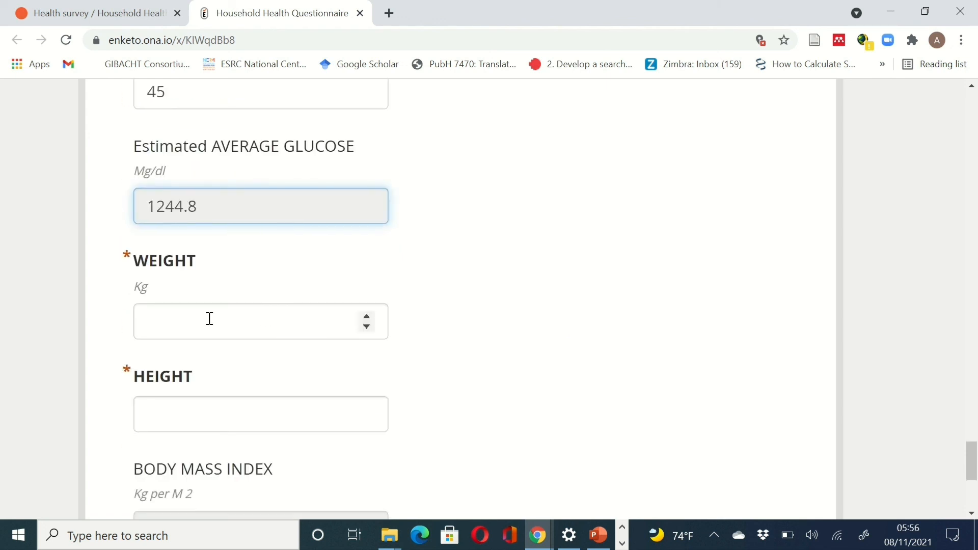
left_click(203, 316)
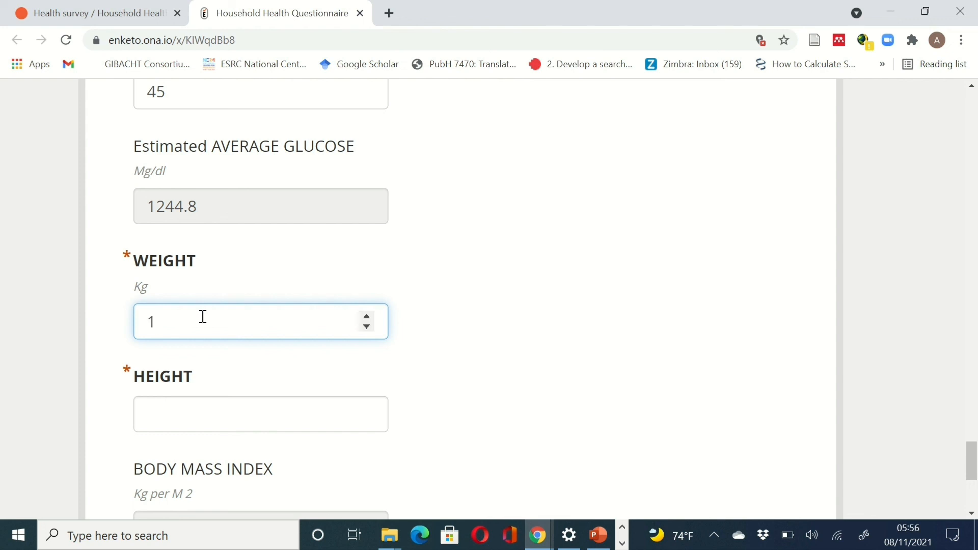
left_click(258, 419)
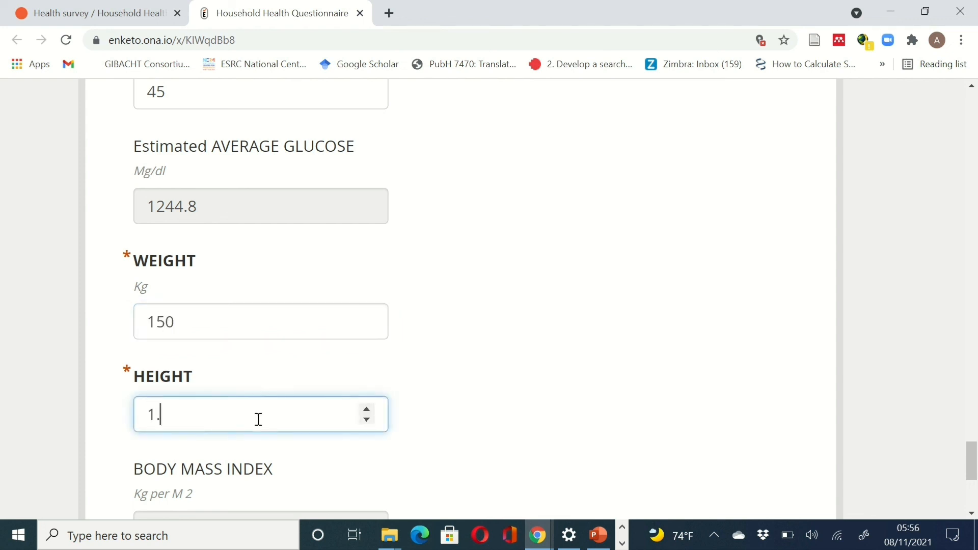
type("1.98")
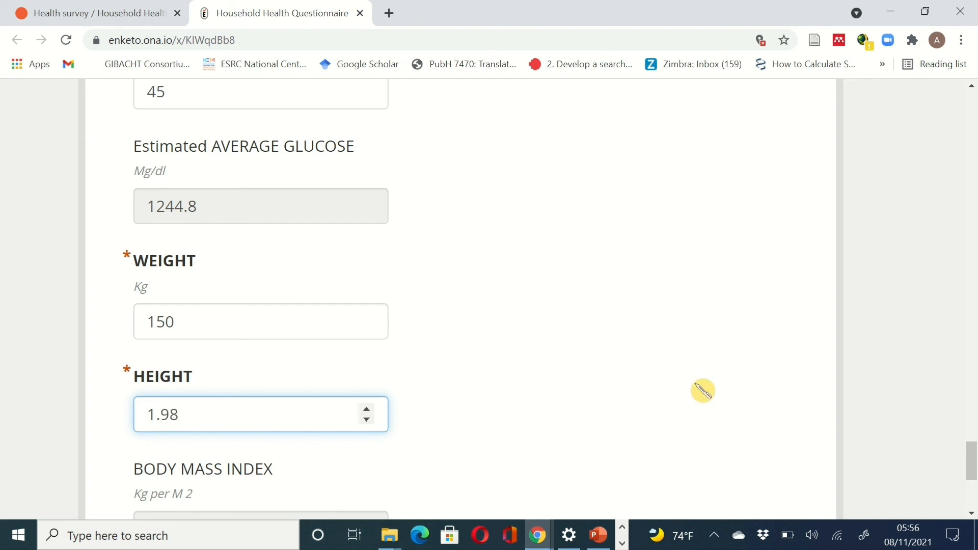
scroll(703, 389, "down", 2)
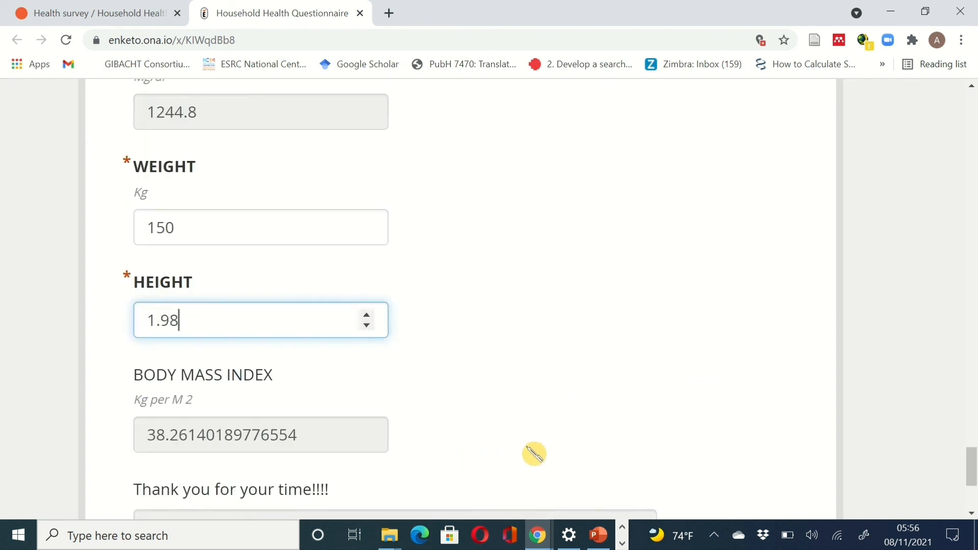
scroll(531, 453, "down", 1)
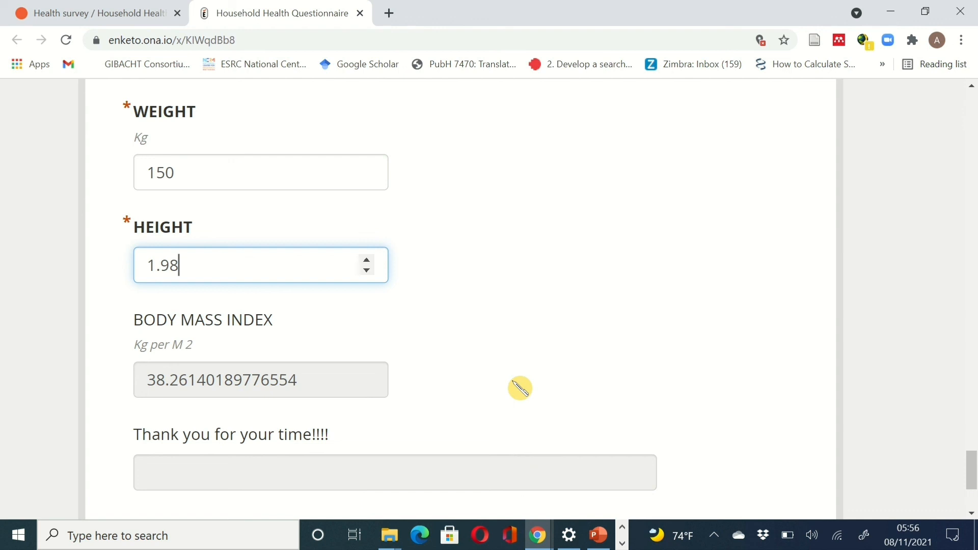
scroll(750, 404, "down", 1)
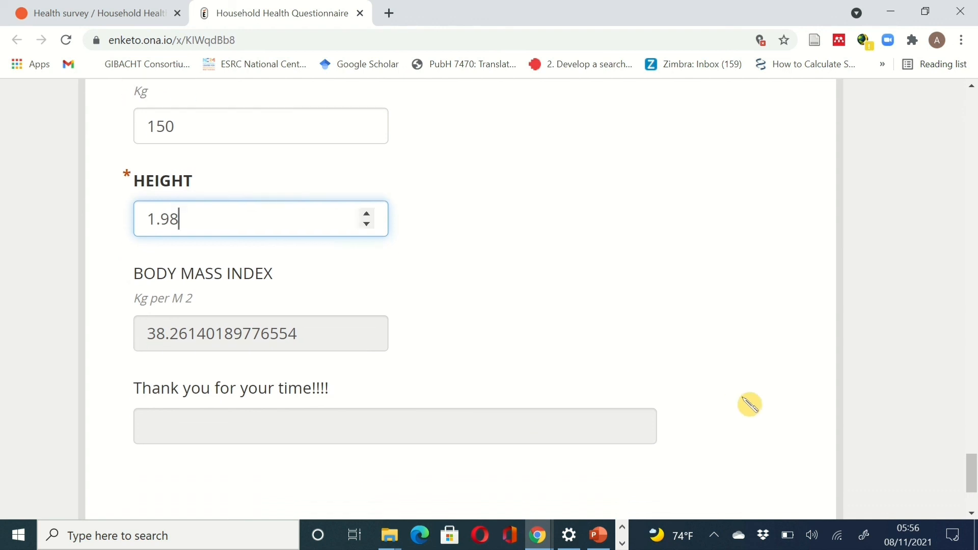
scroll(762, 403, "down", 2)
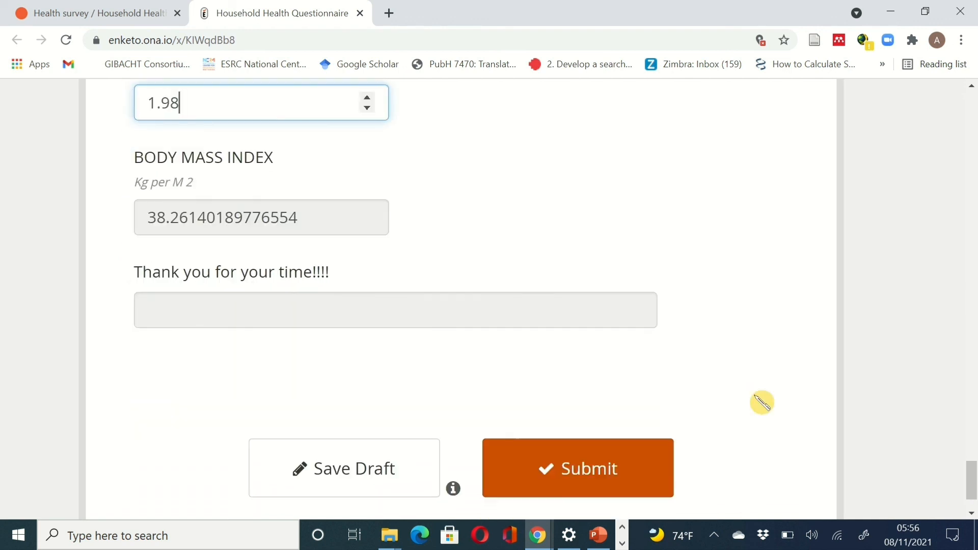
scroll(657, 406, "down", 1)
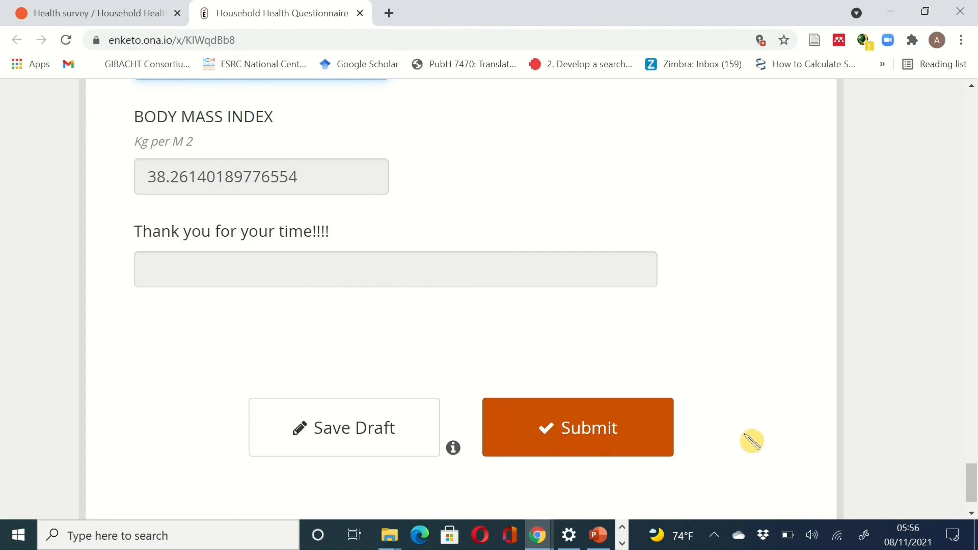